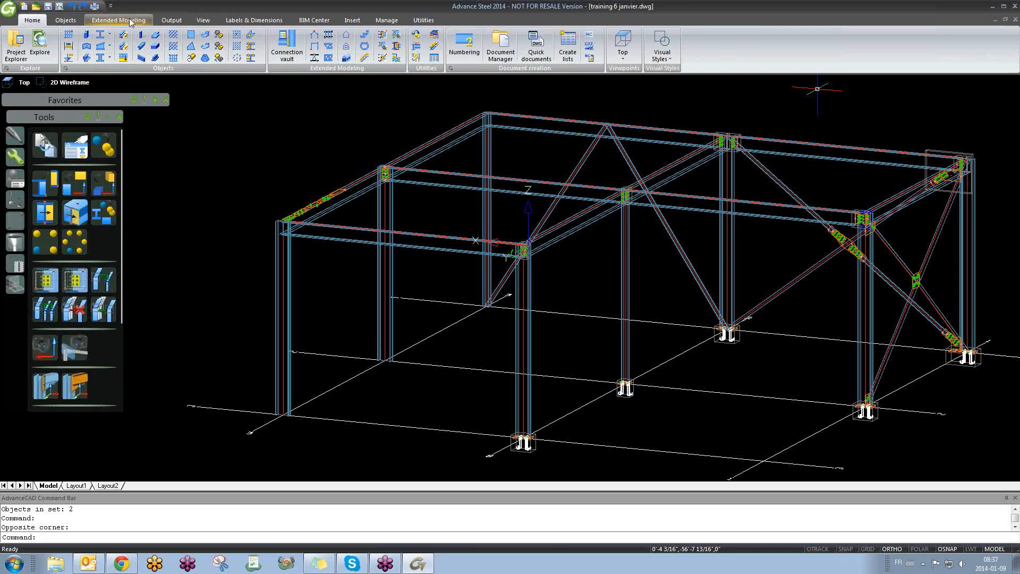
- Create a joint in a joint group from the front column's base plate joint onto the adjacent corner column without a base plate
click(137, 21)
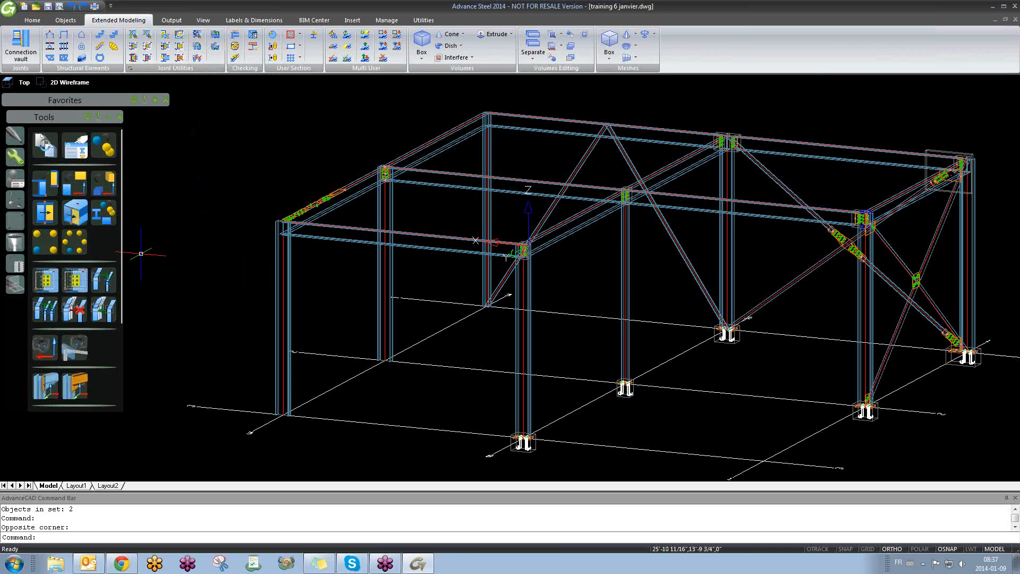
click(108, 280)
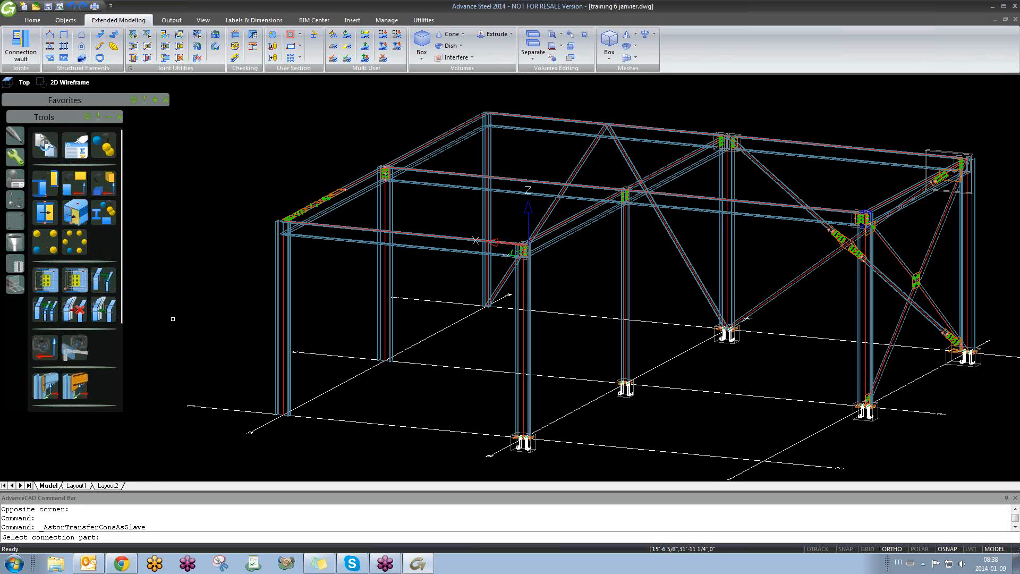
scroll(515, 463, up, 6)
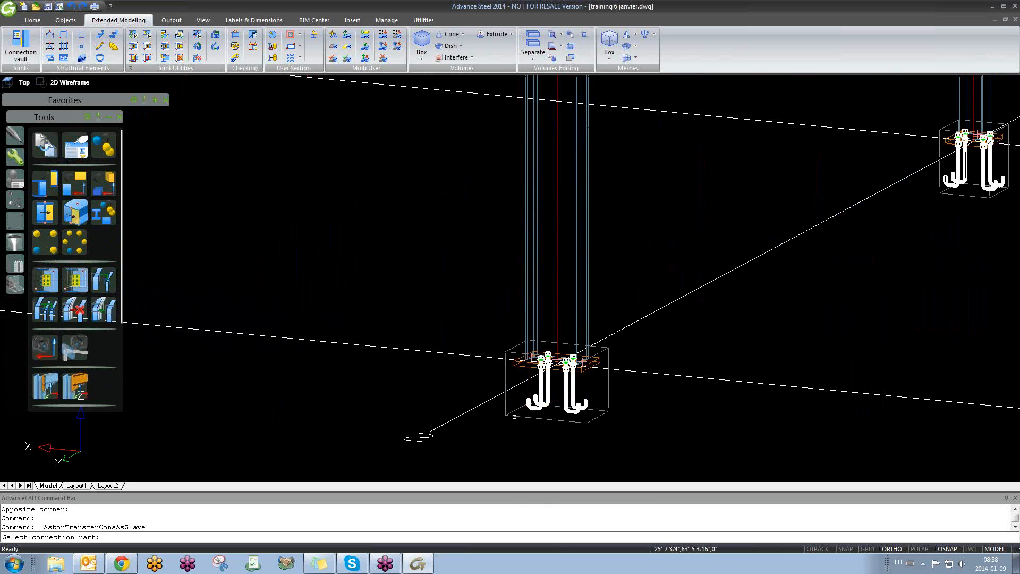
click(514, 416)
key(Return)
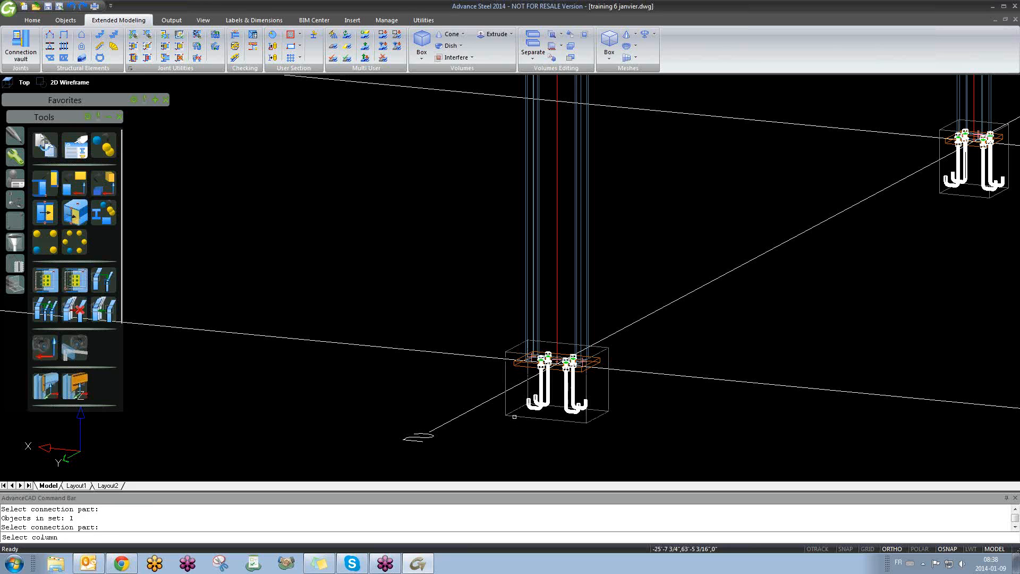
scroll(514, 416, down, 6)
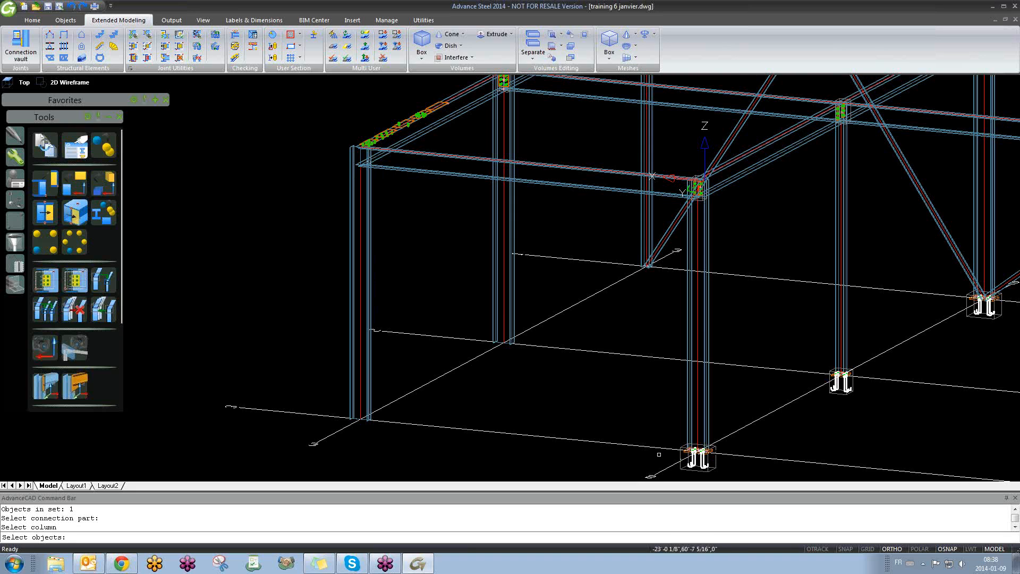
click(370, 390)
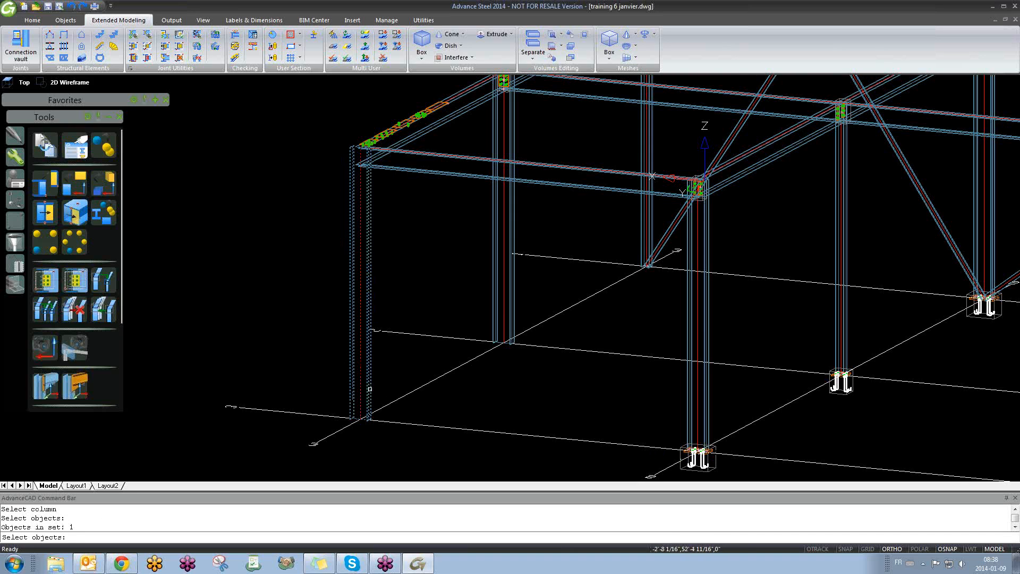
key(Return)
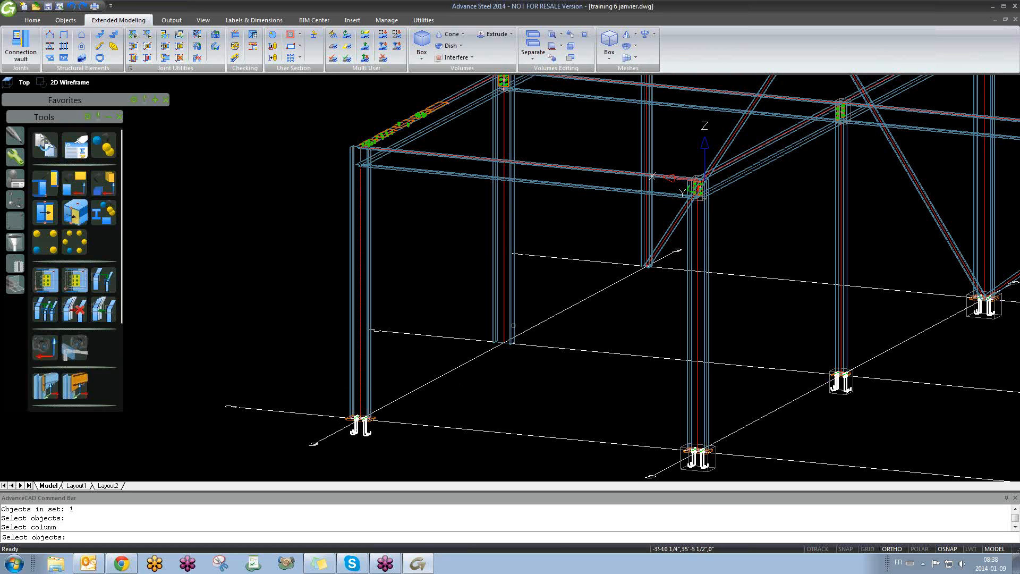
- Apply the same grouped base plate joint to the other two columns along the outer row, declining to separate the differing slave joint
click(513, 325)
key(Return)
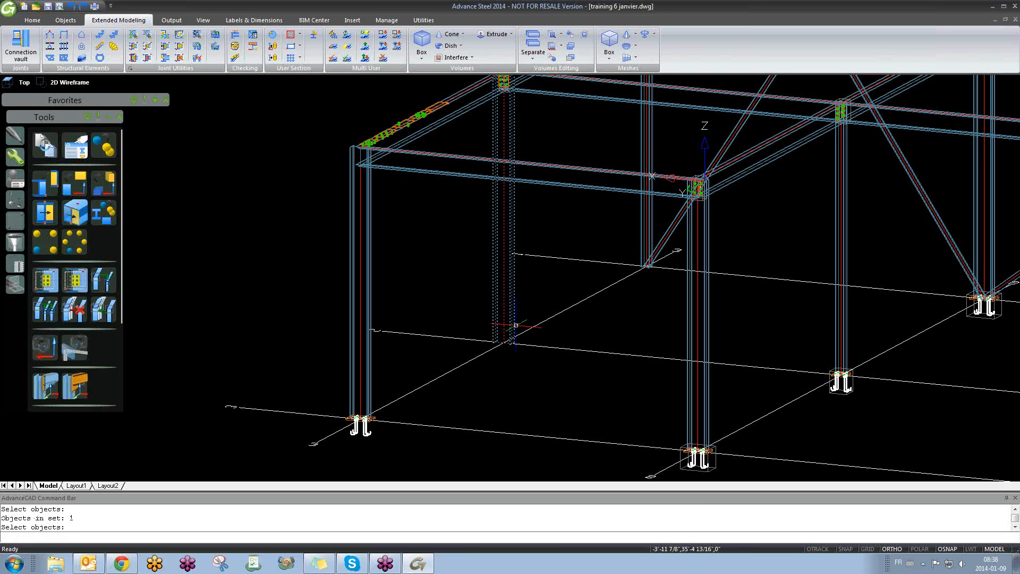
click(649, 240)
key(Return)
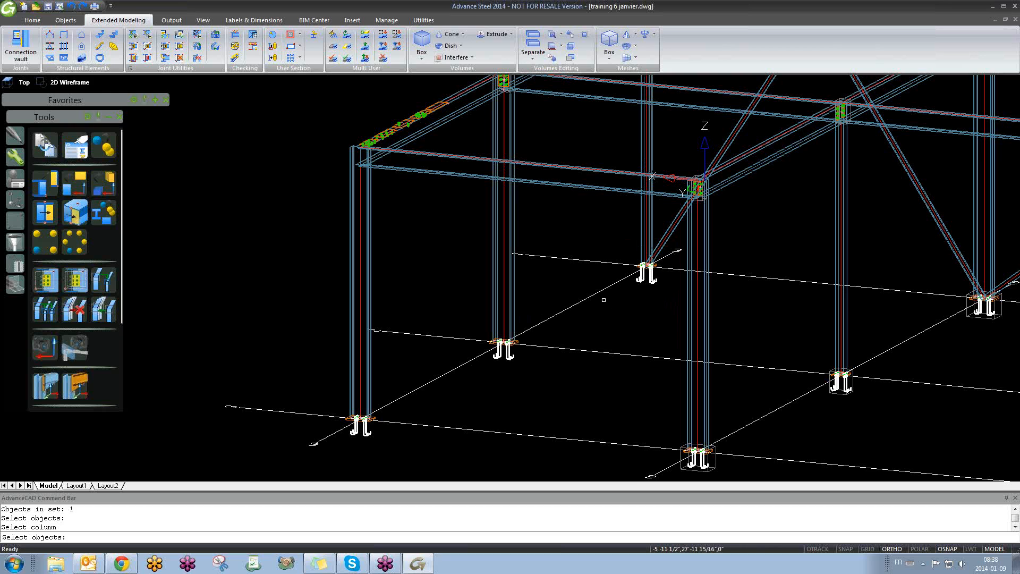
key(Return)
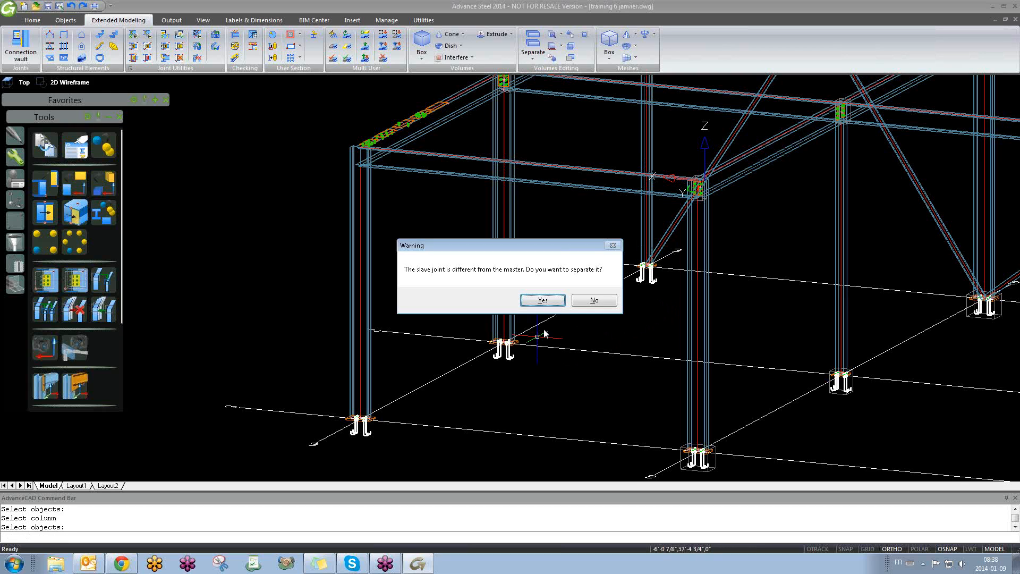
drag(481, 245, 513, 377)
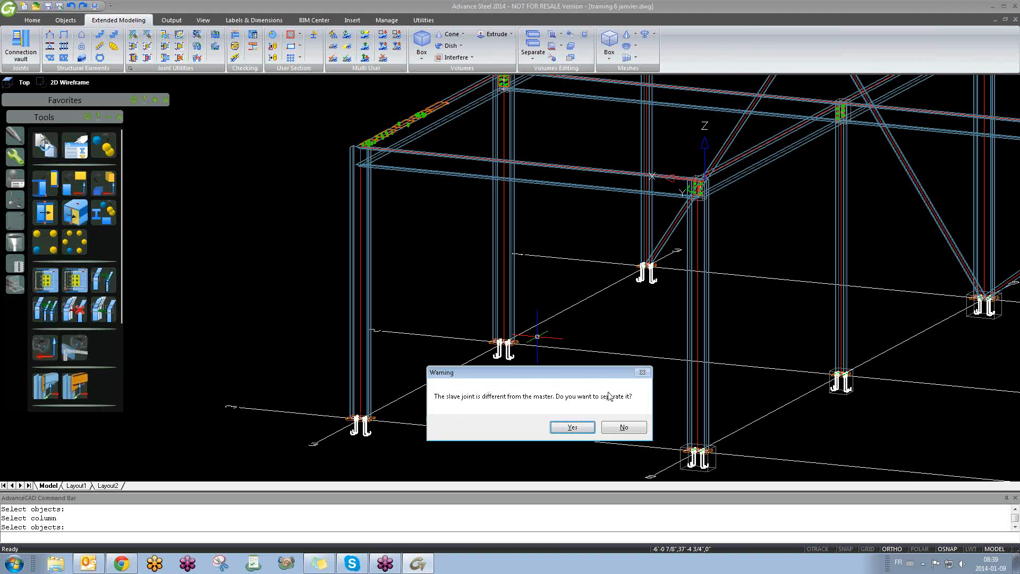
click(620, 431)
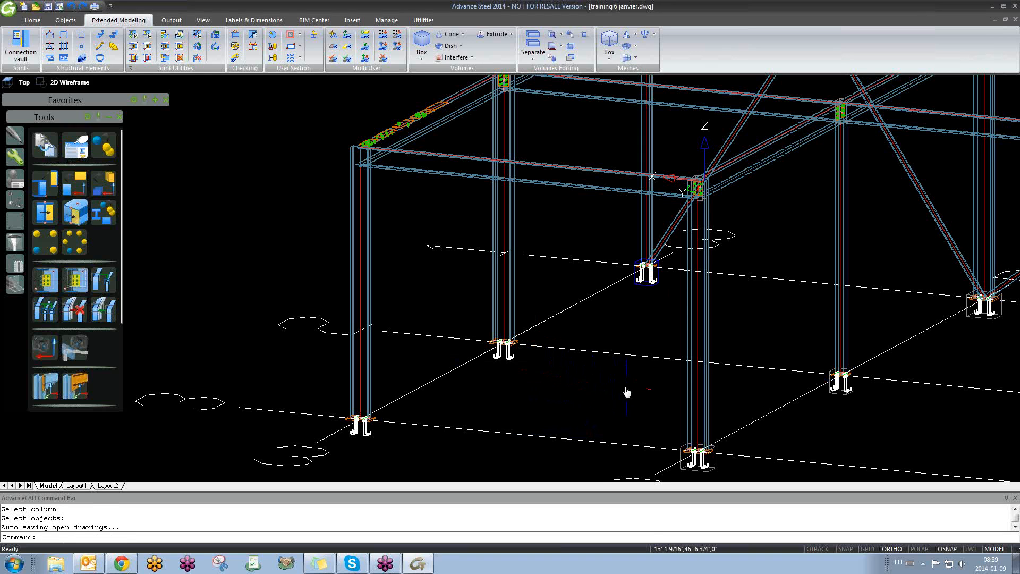
- Examine the grouped base plate joints at the outer row's column feet and at the source column
middle_drag(626, 392, 621, 390)
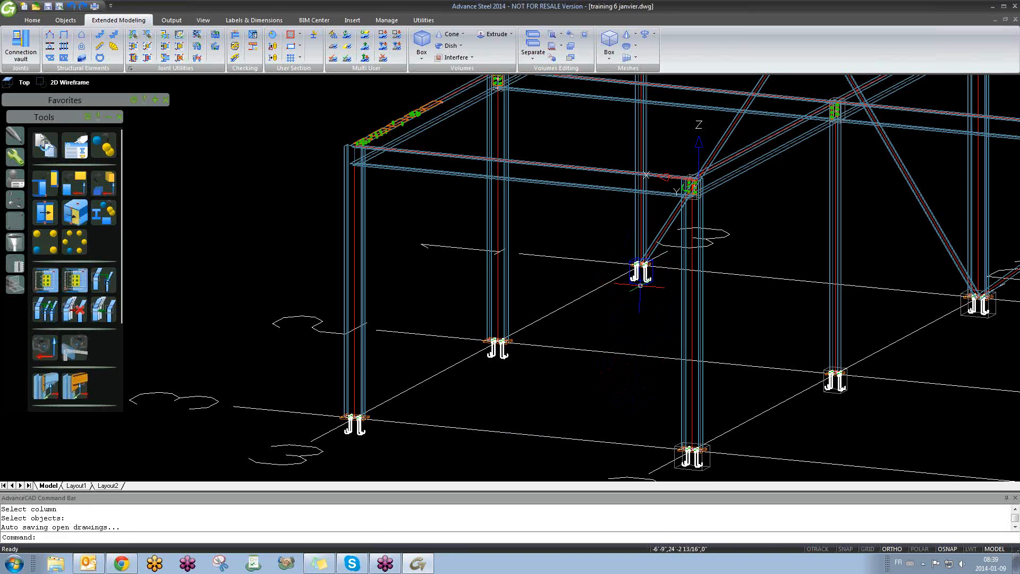
scroll(667, 272, up, 9)
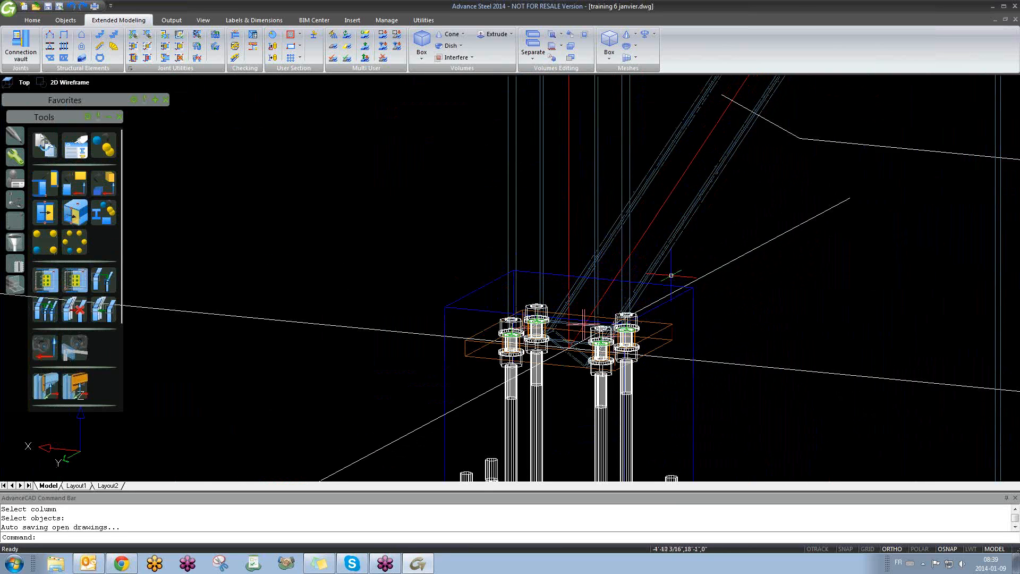
scroll(671, 275, down, 8)
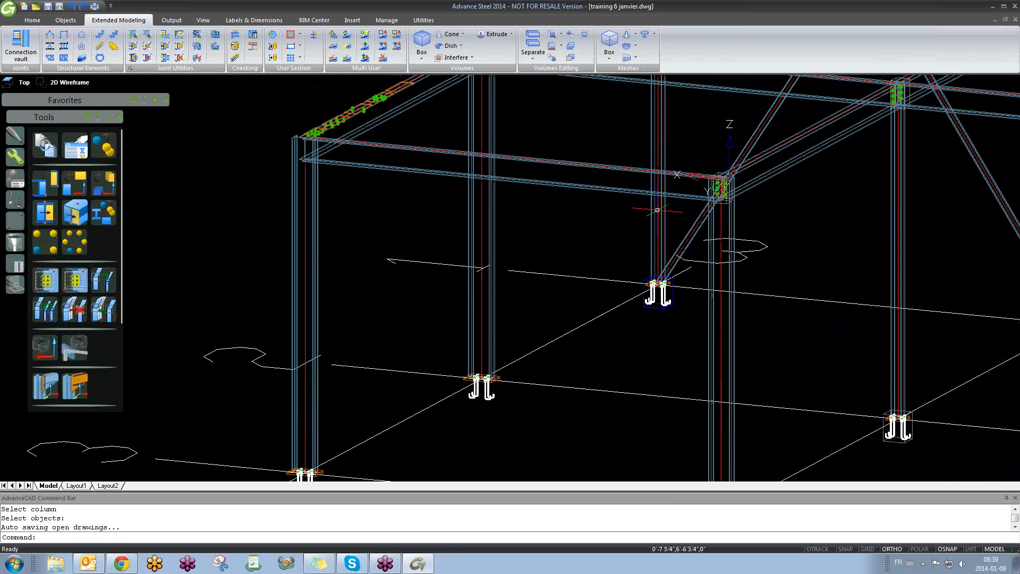
click(657, 213)
shift+middle_drag(658, 192, 656, 233)
key(Escape)
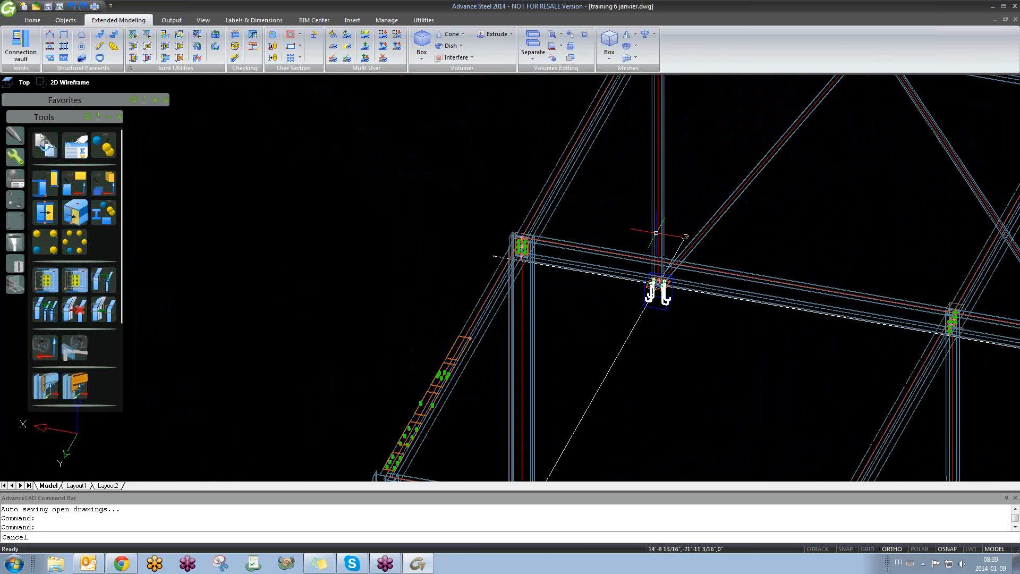
scroll(657, 232, down, 5)
scroll(555, 297, up, 4)
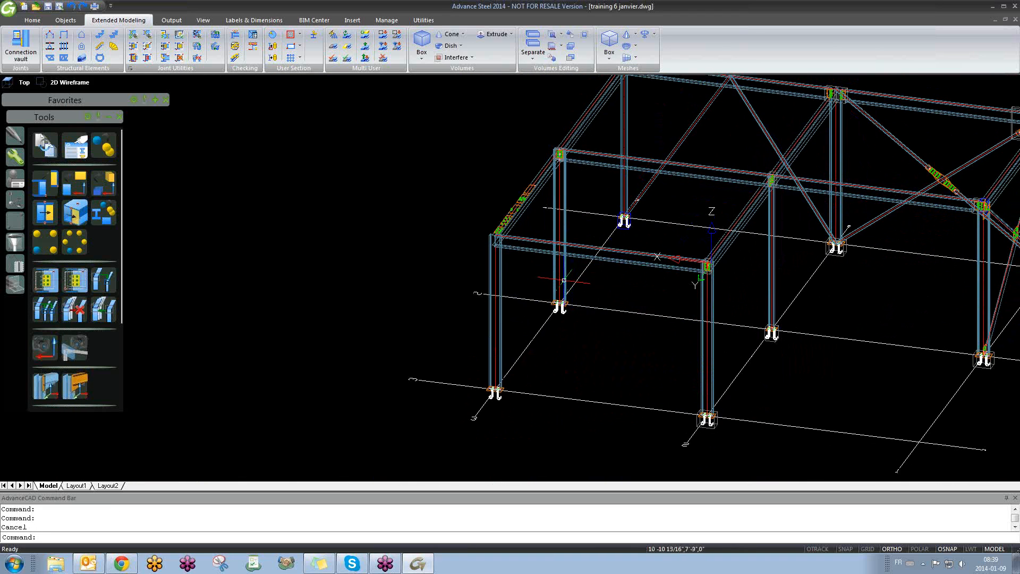
shift+middle_drag(521, 341, 658, 345)
scroll(664, 340, up, 6)
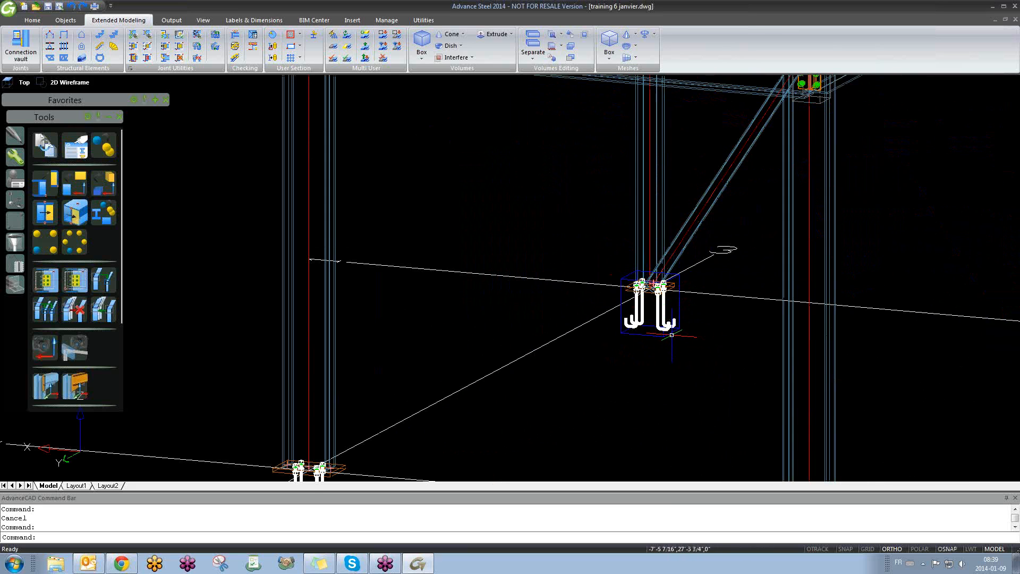
scroll(688, 266, down, 6)
scroll(694, 460, up, 4)
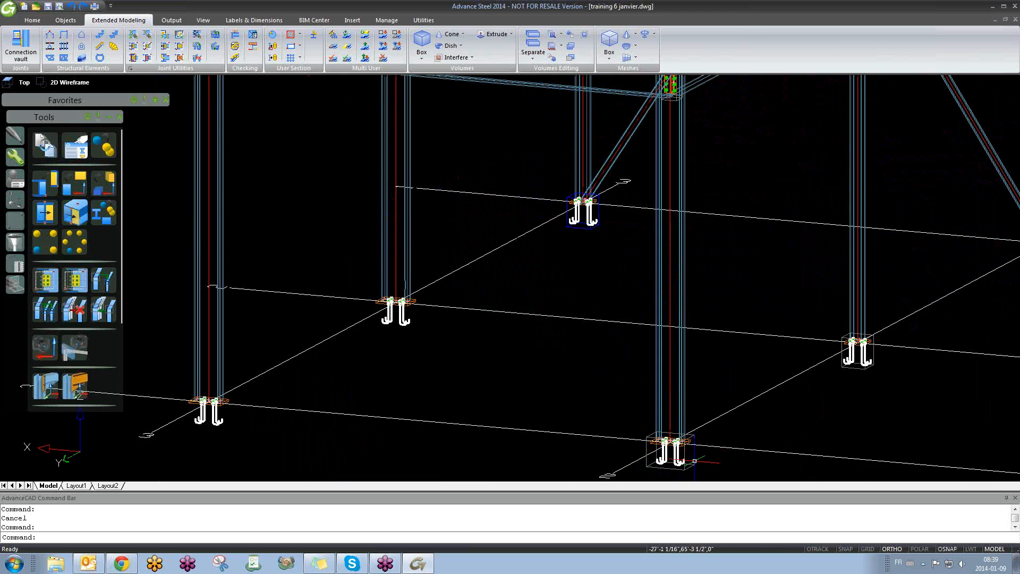
scroll(694, 461, up, 3)
scroll(688, 450, down, 2)
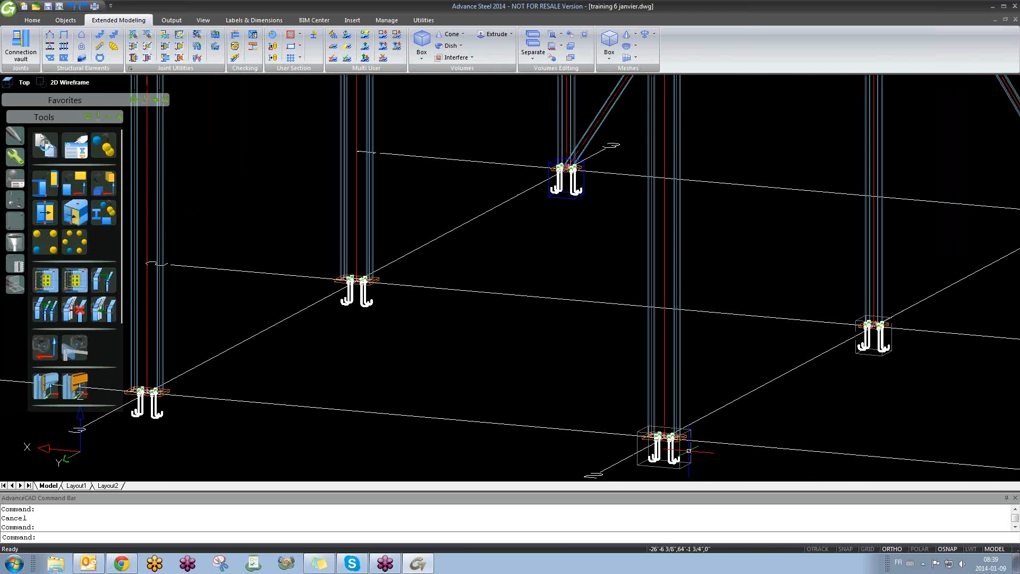
- Try the SPIT DYNABOLT TF and Polish L anchors types on the front column's master base plate joint
double_click(689, 451)
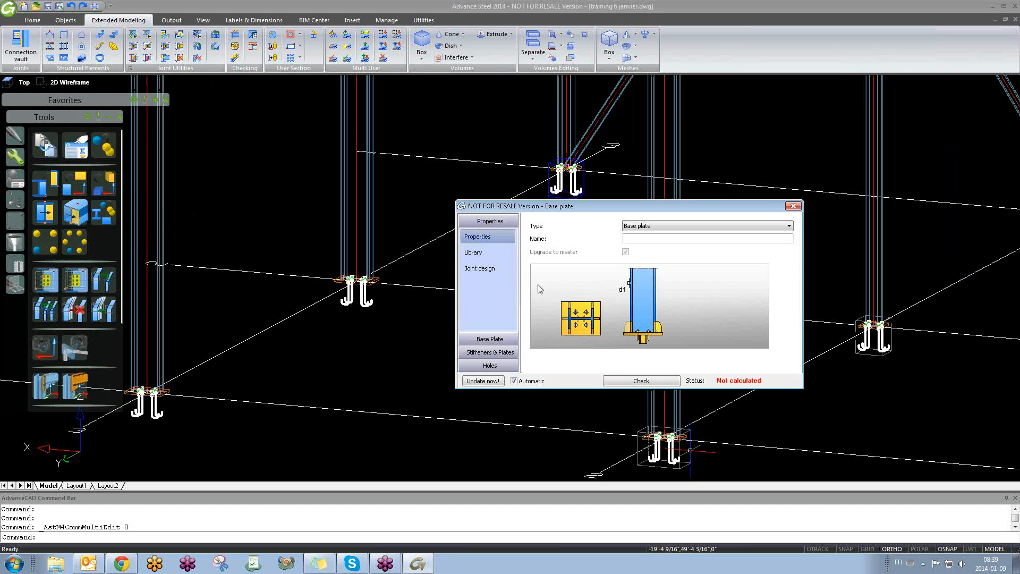
click(489, 339)
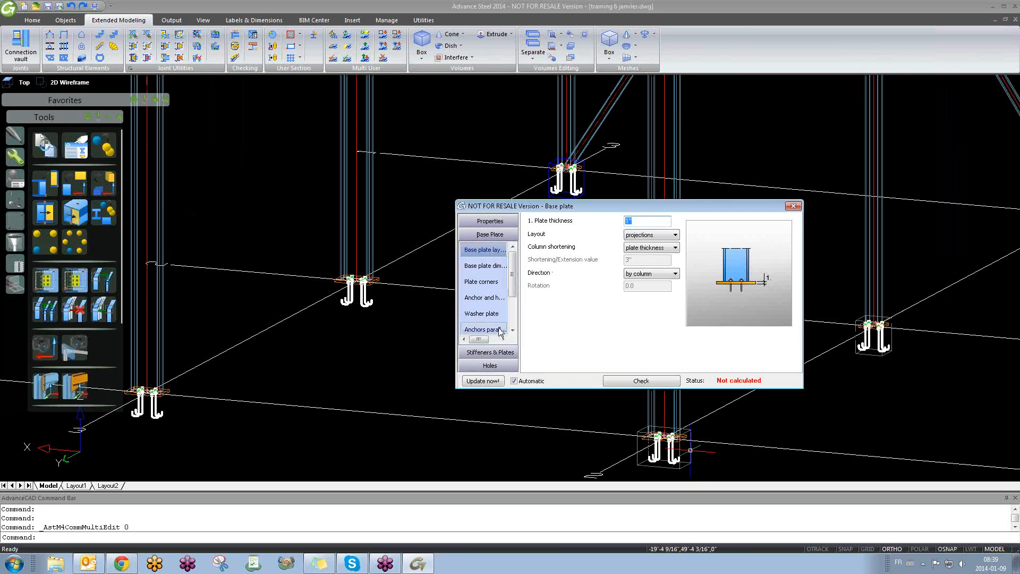
click(483, 297)
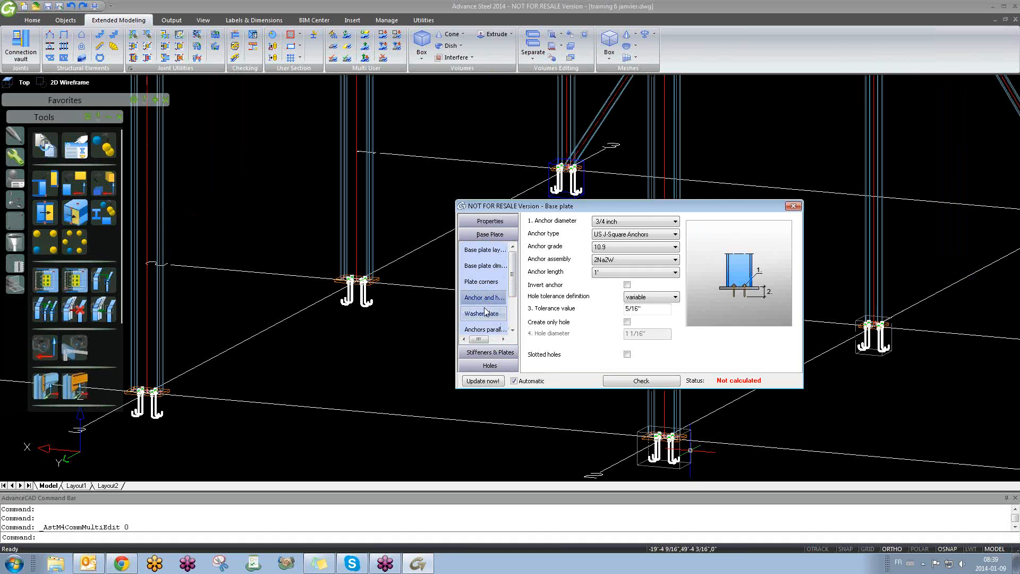
click(653, 234)
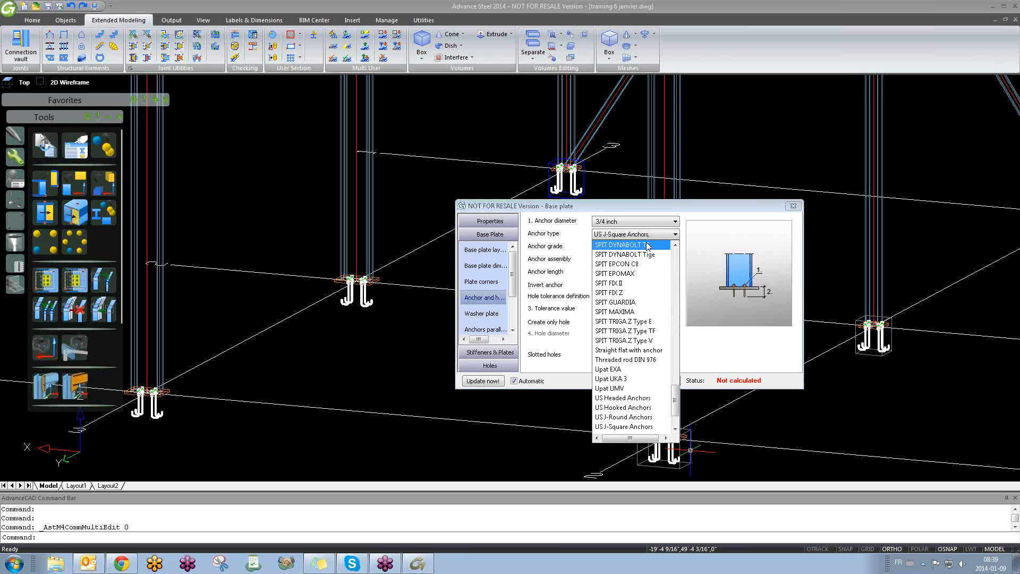
click(646, 245)
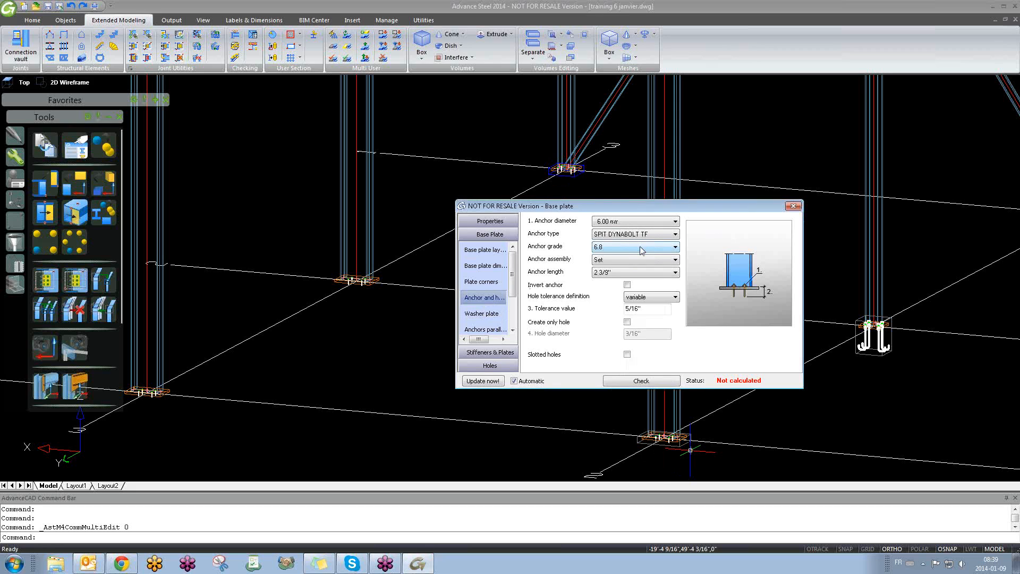
scroll(640, 247, down, 2)
scroll(641, 250, down, 2)
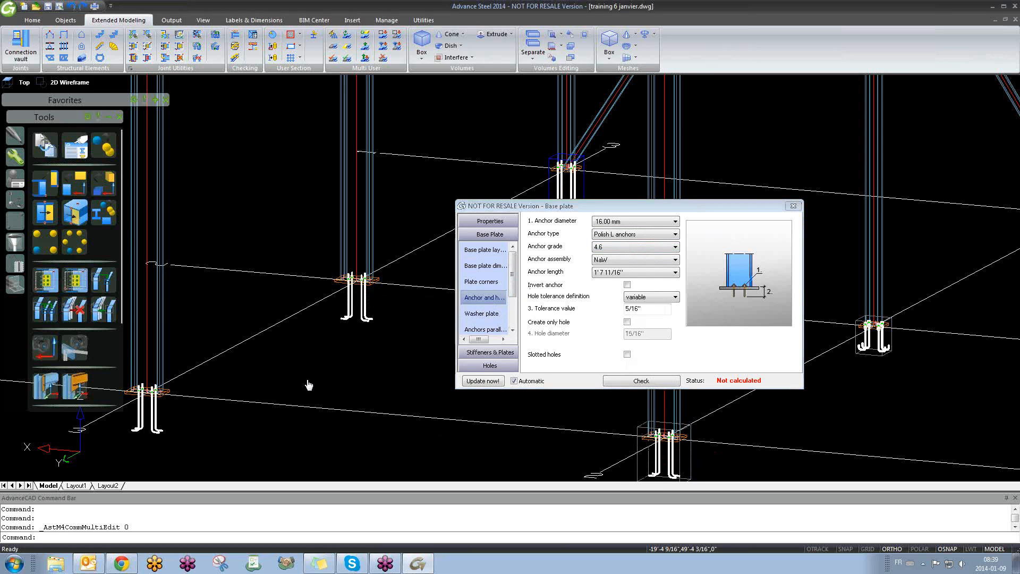
middle_drag(340, 364, 358, 351)
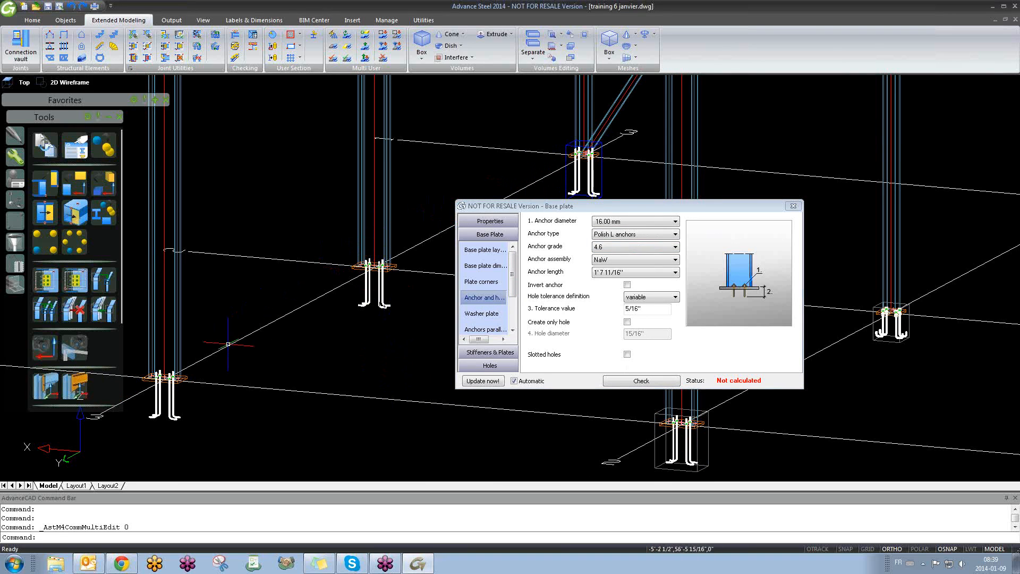
- Set the master base plate's anchor type to Polish P anchors and close the joint properties
click(640, 235)
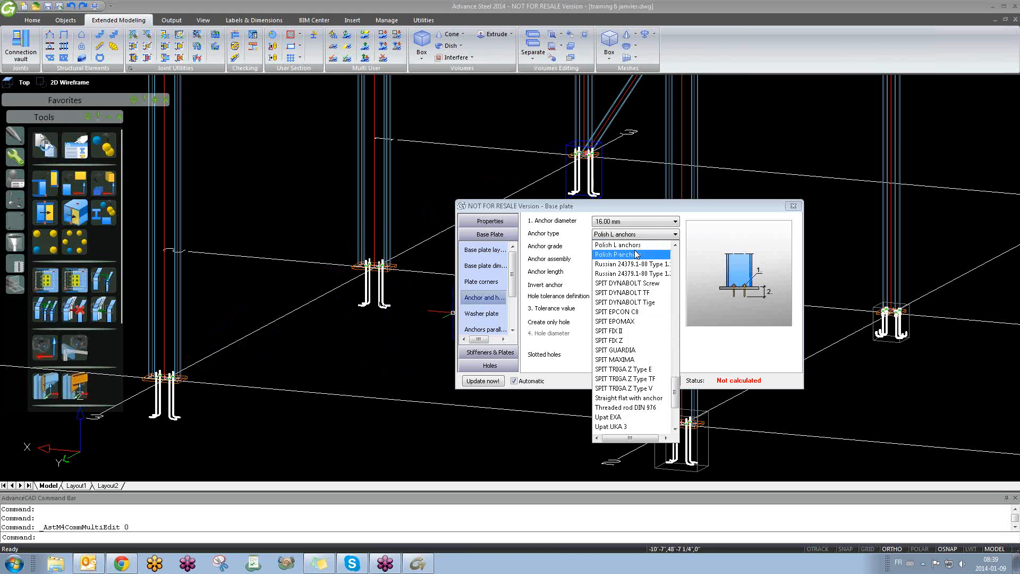
click(634, 252)
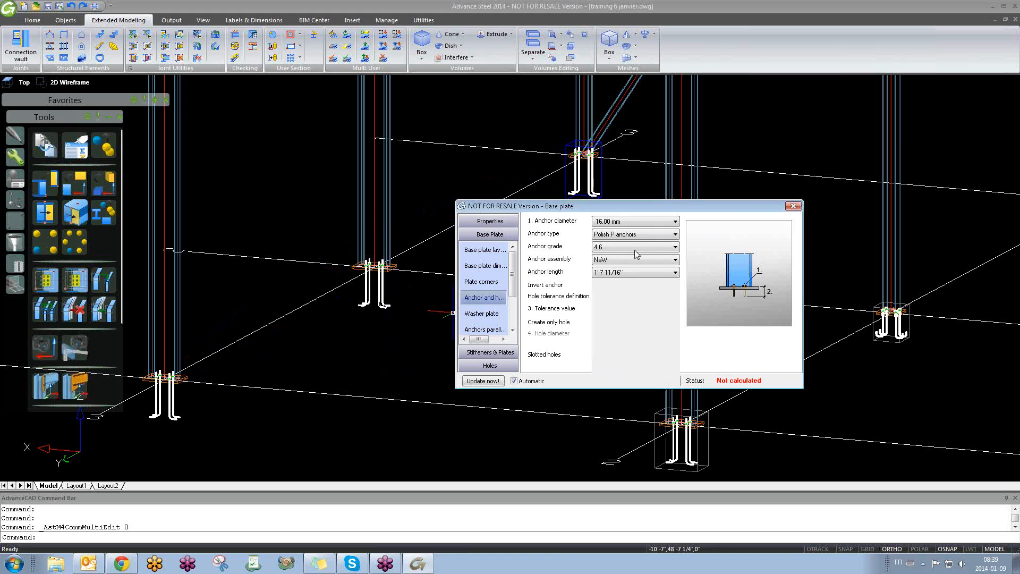
click(793, 205)
middle_drag(537, 309, 558, 346)
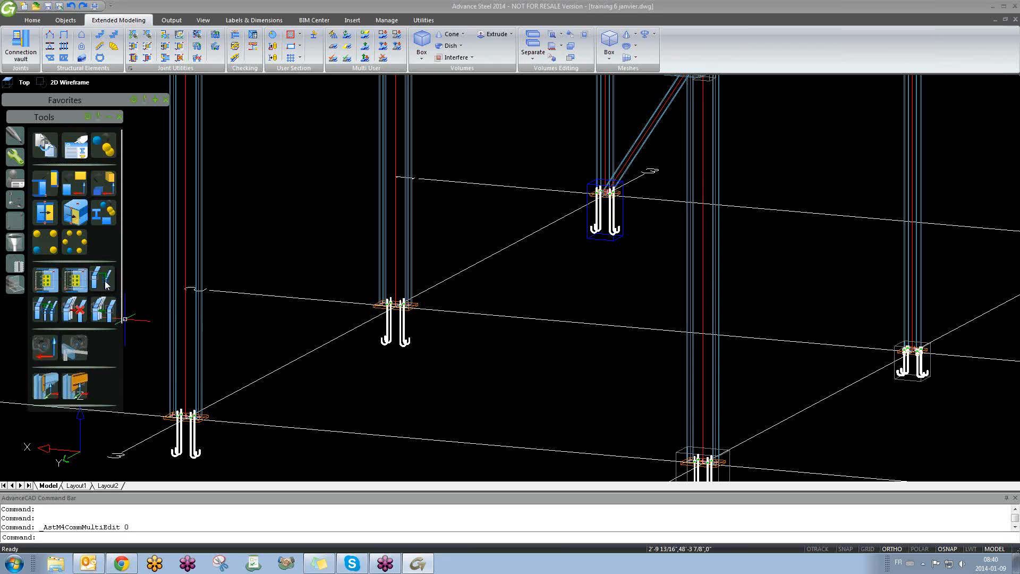
- Delete the three grouped base plate joints from the outer row of columns
click(43, 314)
click(388, 335)
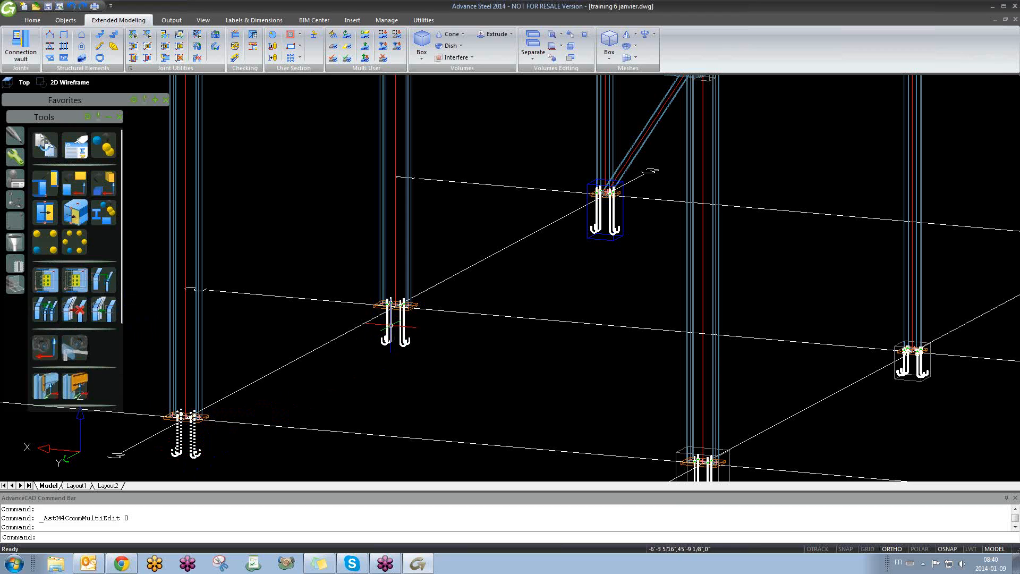
click(600, 221)
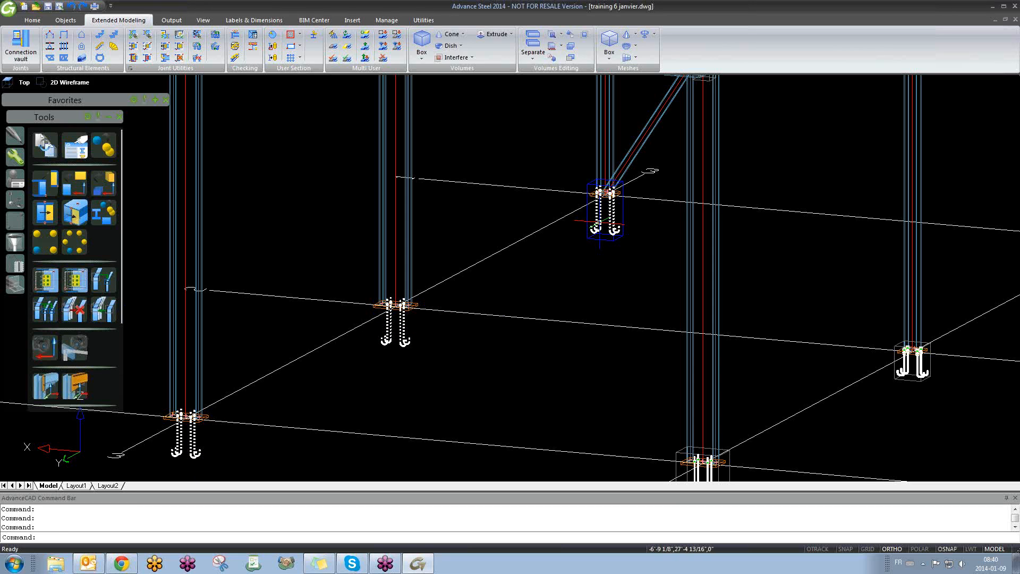
key(Delete)
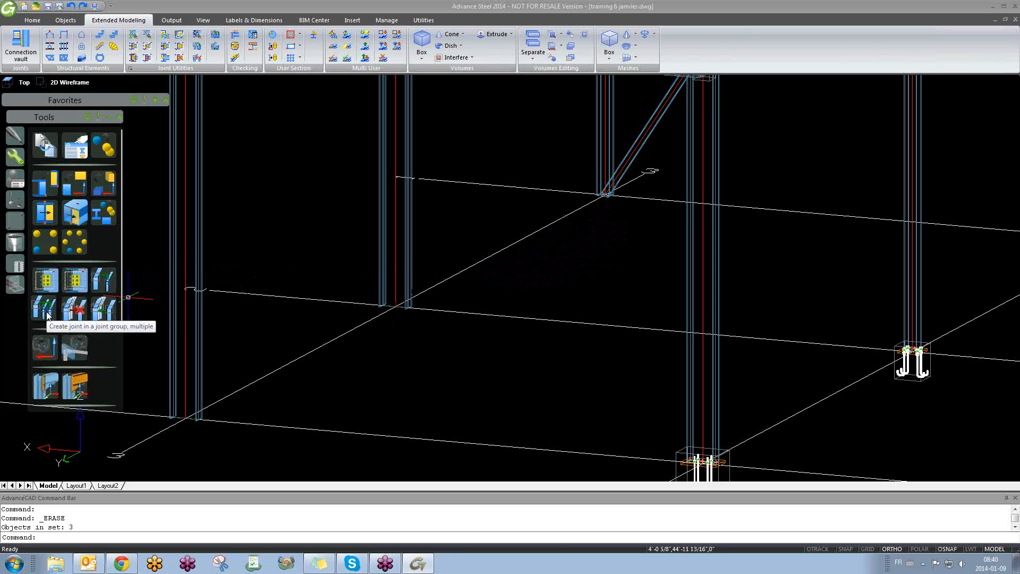
- Copy the front column's base plate joint to the three outer-row columns with Create joint in a joint group, multiple, declining to separate them
click(48, 311)
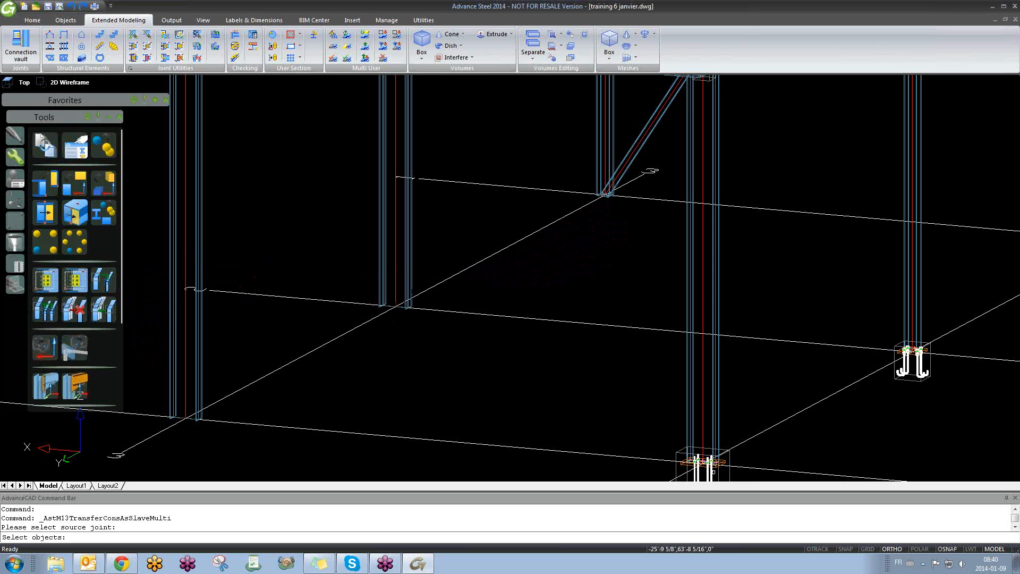
middle_drag(713, 472, 721, 407)
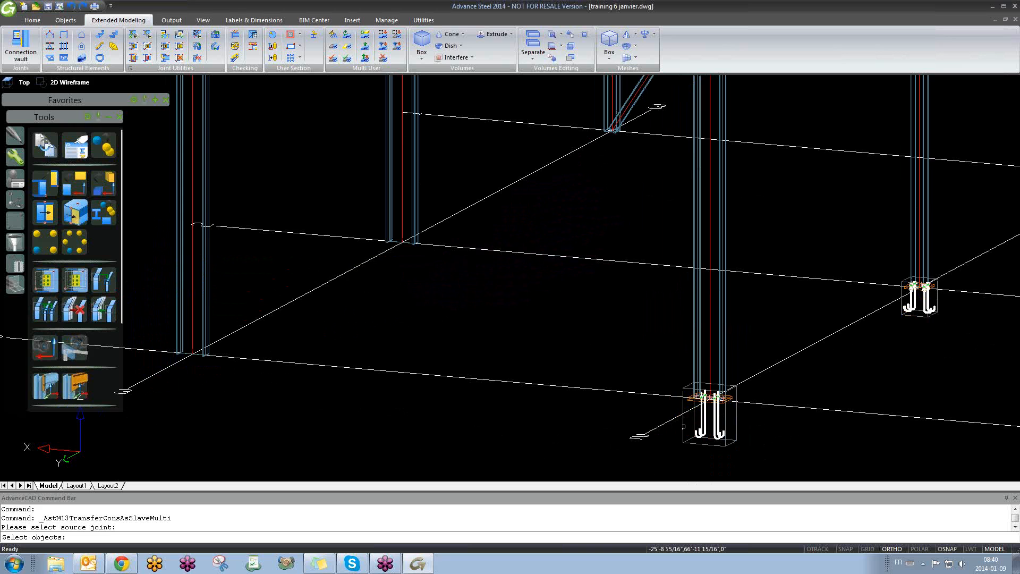
click(683, 426)
key(Return)
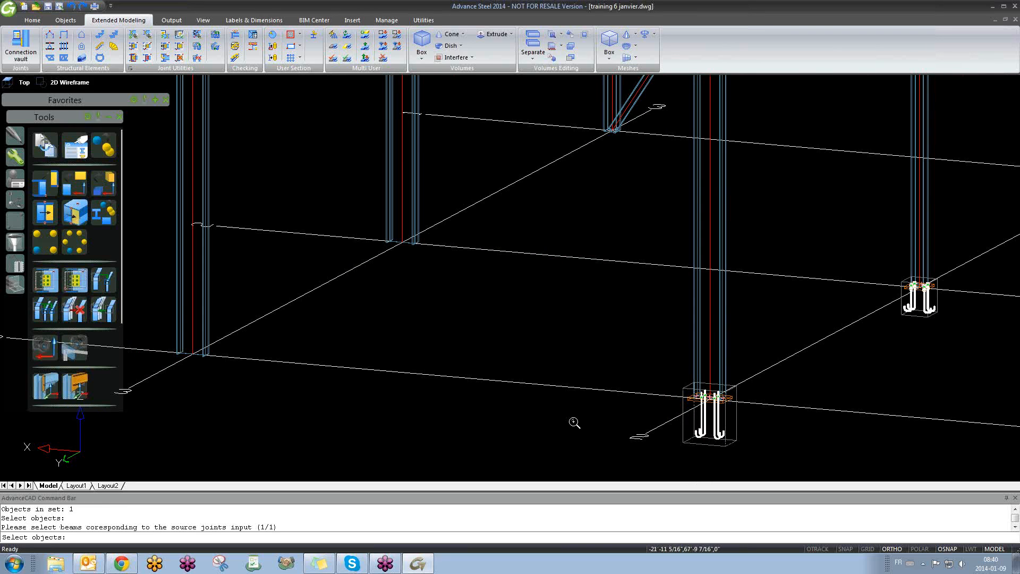
scroll(575, 421, down, 2)
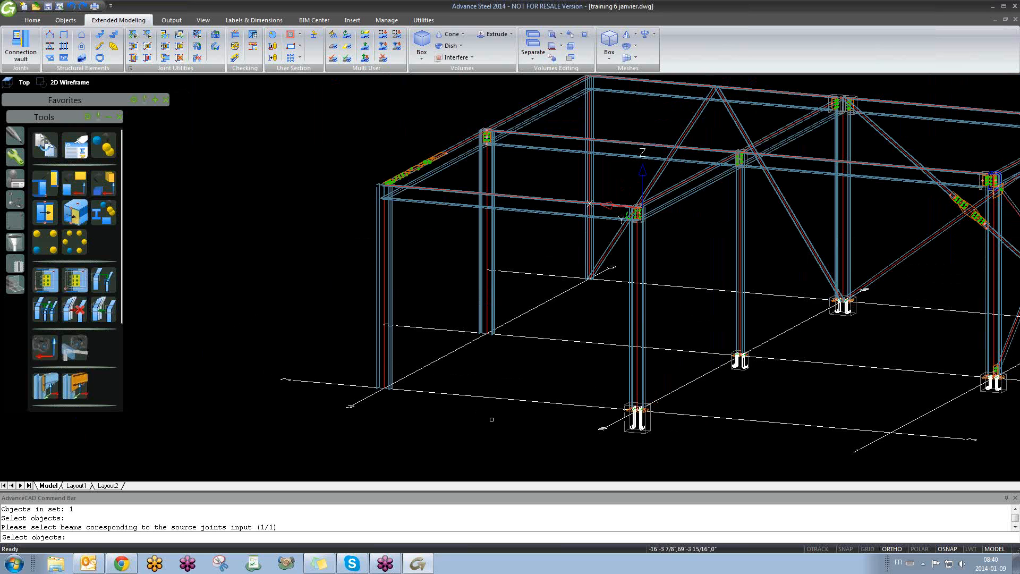
shift+middle_drag(561, 481, 586, 456)
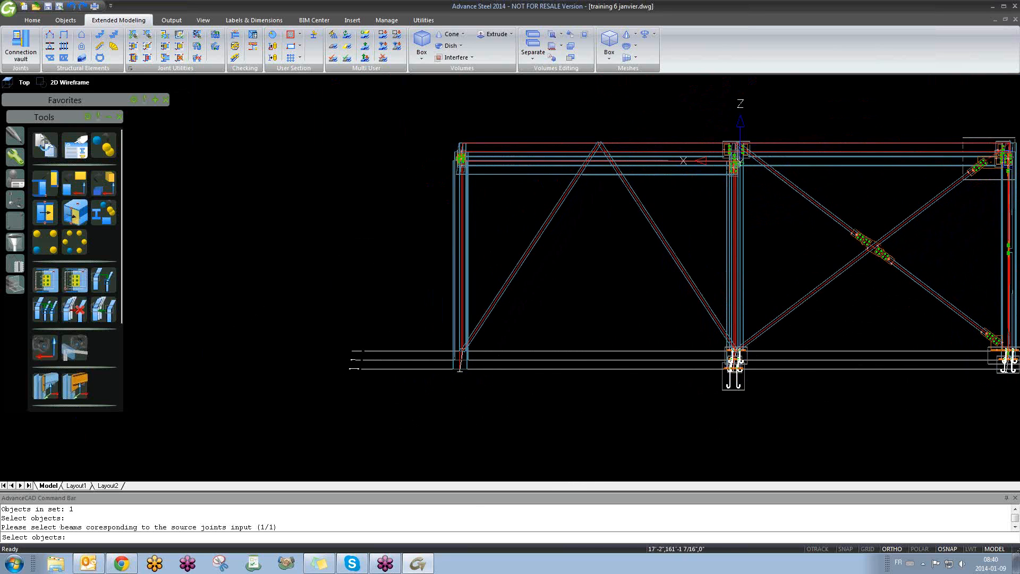
click(492, 244)
click(401, 276)
shift+middle_drag(562, 357, 516, 362)
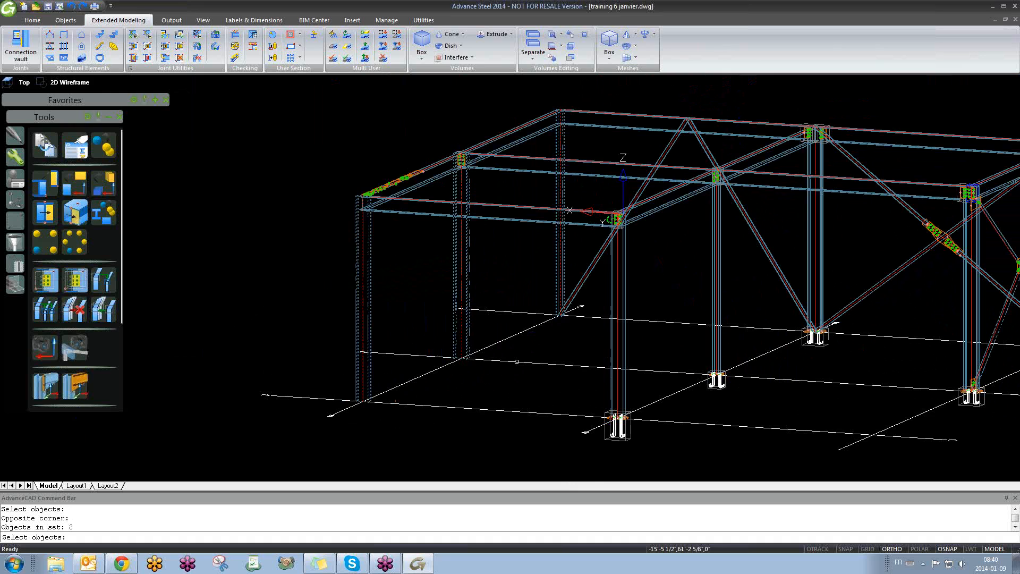
key(Return)
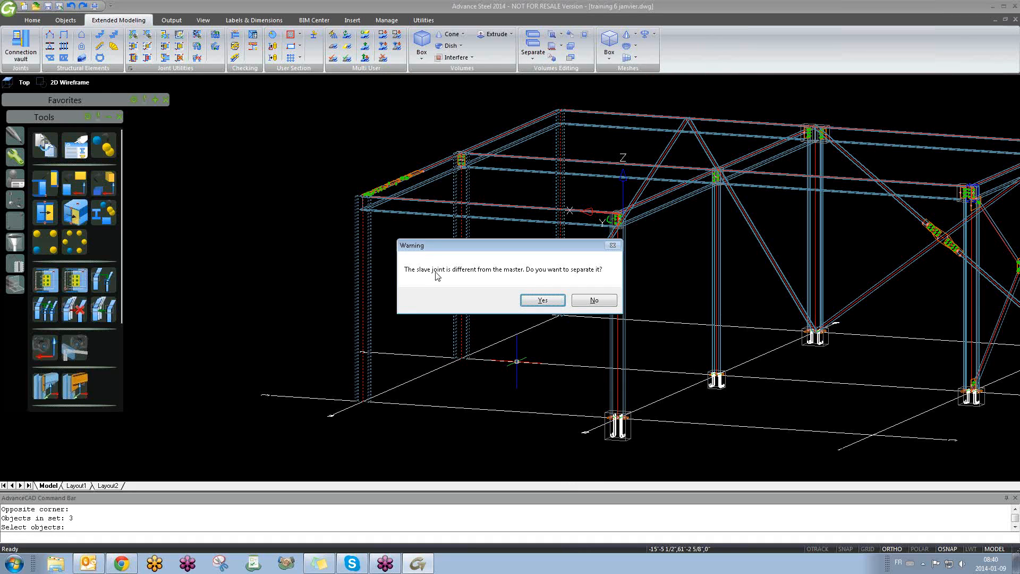
click(594, 301)
shift+middle_drag(553, 319, 428, 372)
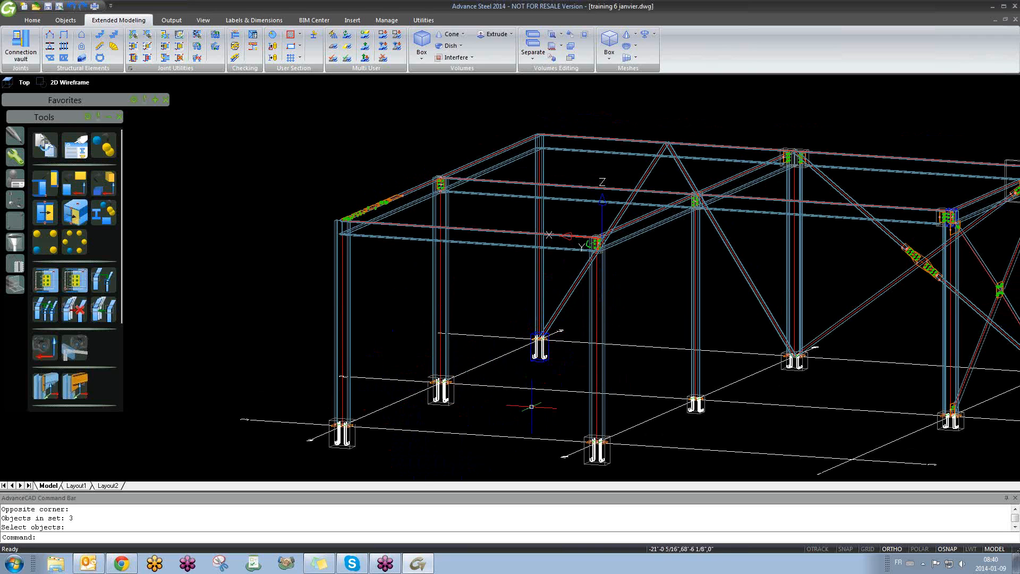
- Set the anchor type of the front column's master base plate joint to HILTI HVA HIT-TZ and close the joint properties
scroll(610, 460, up, 2)
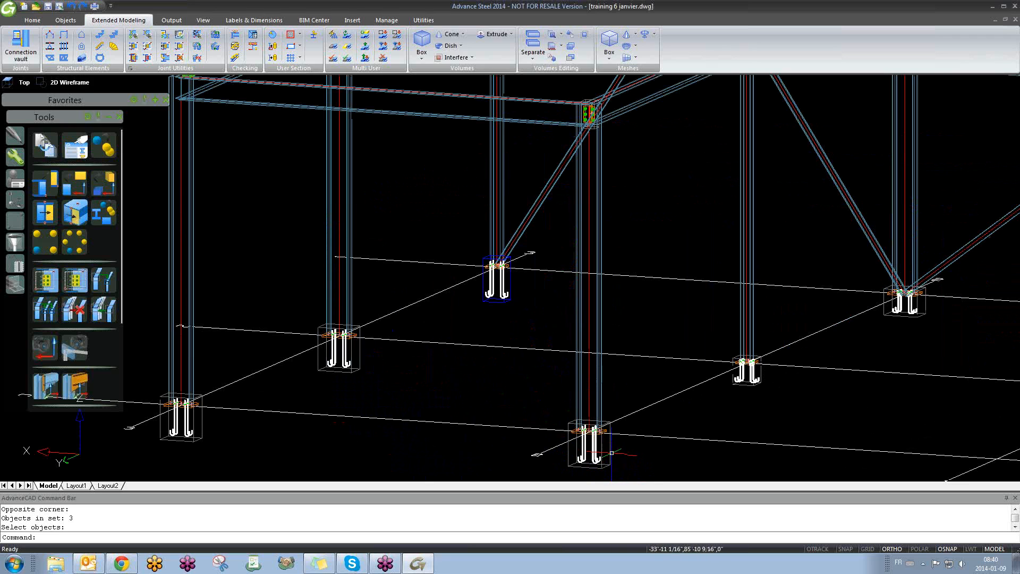
double_click(610, 452)
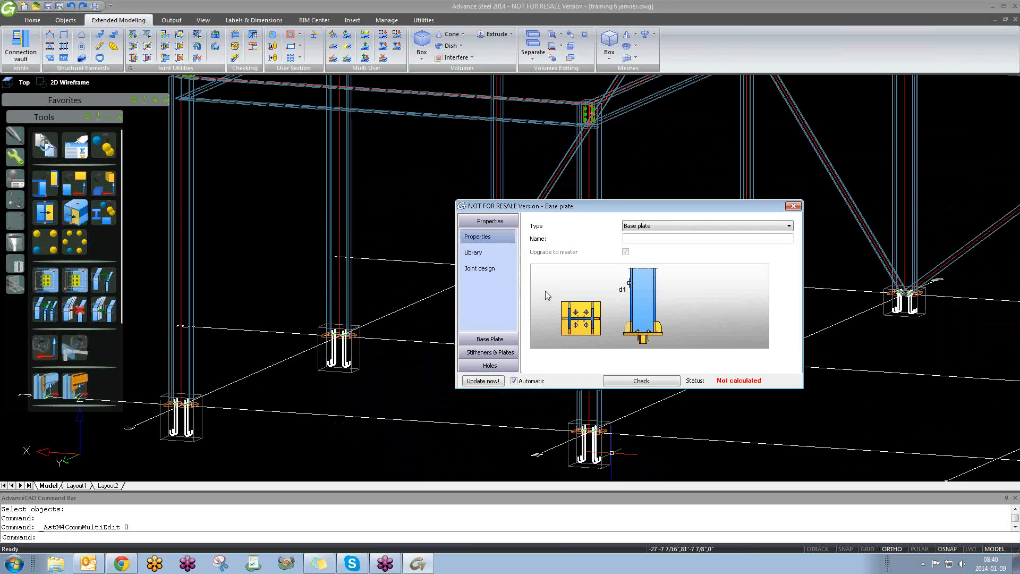
click(489, 338)
click(486, 286)
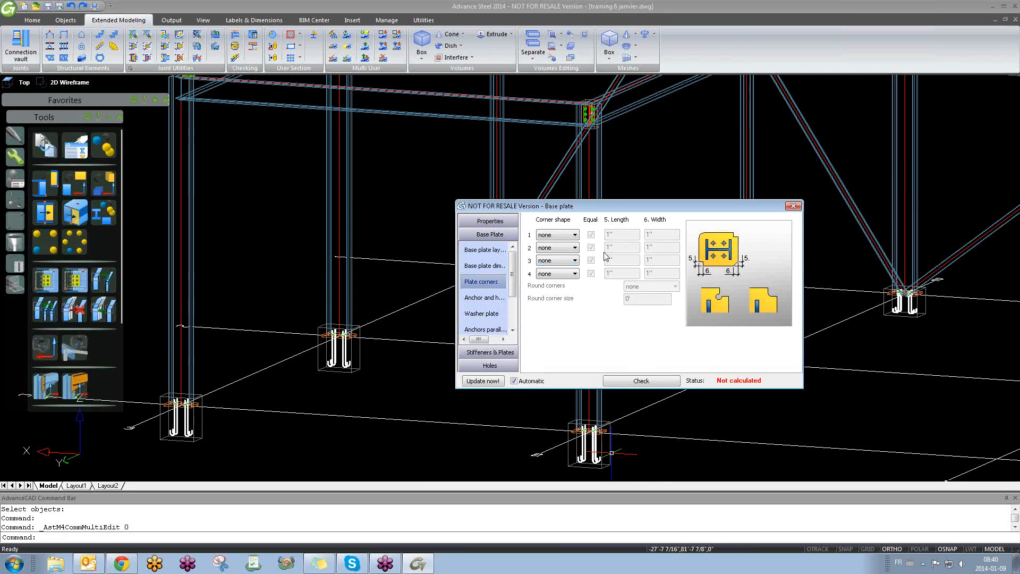
click(483, 297)
click(627, 330)
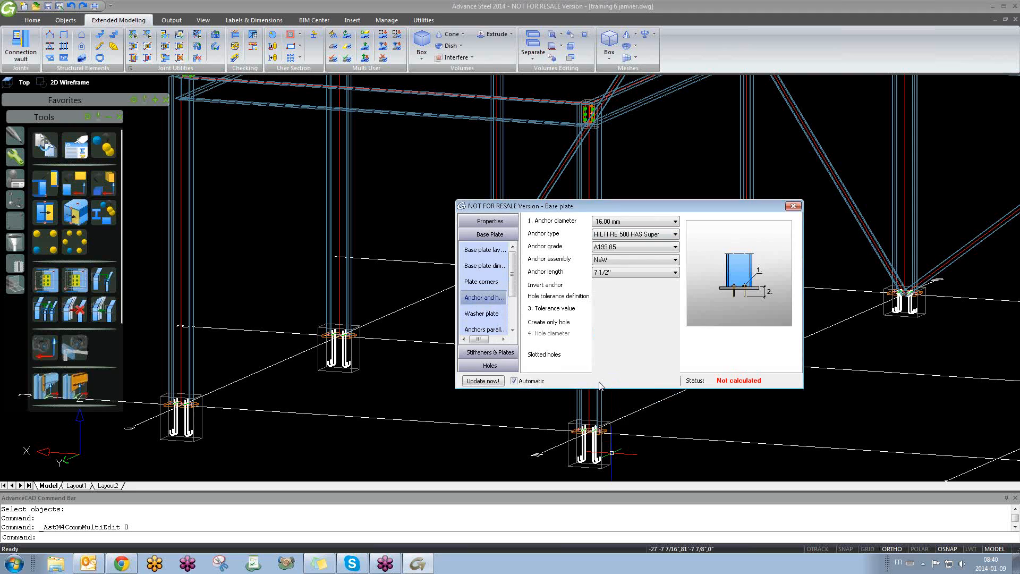
scroll(628, 240, up, 1)
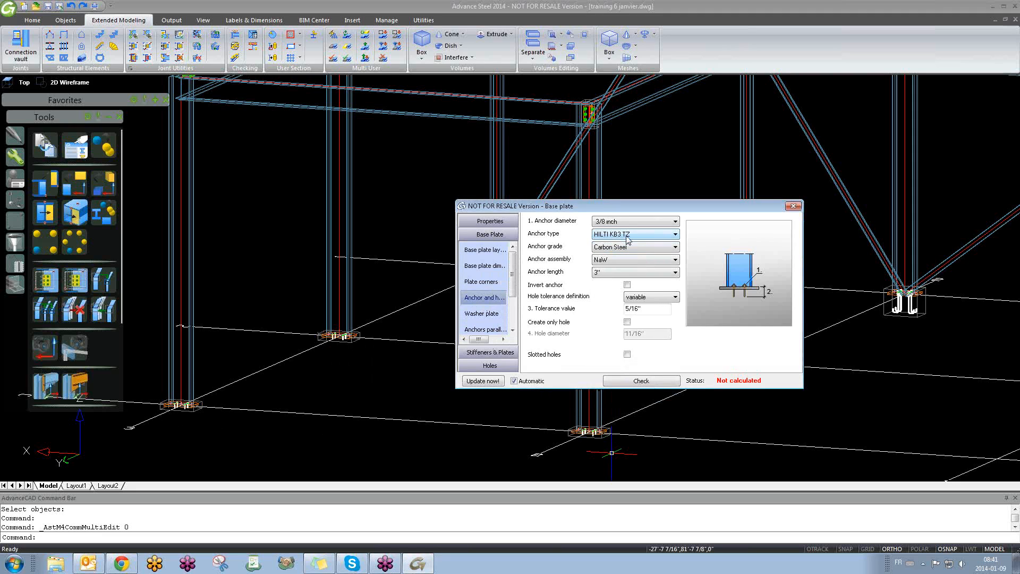
scroll(627, 240, up, 1)
scroll(628, 240, up, 1)
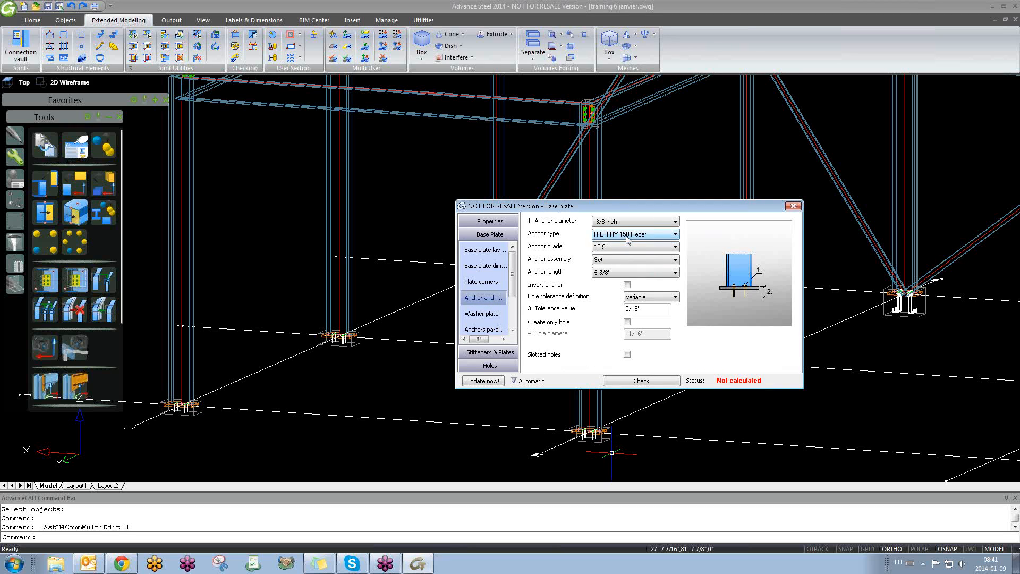
scroll(628, 240, up, 3)
click(792, 208)
- Upgrade the base plate joint on the outer row's nearest corner column to master of the joint group
scroll(232, 382, up, 3)
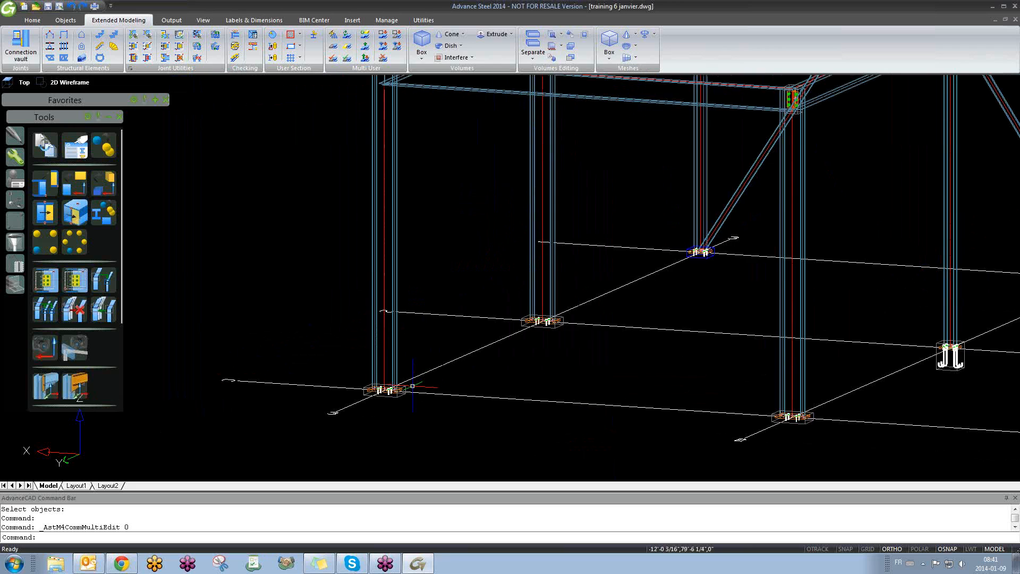
scroll(397, 397, up, 2)
scroll(397, 398, down, 8)
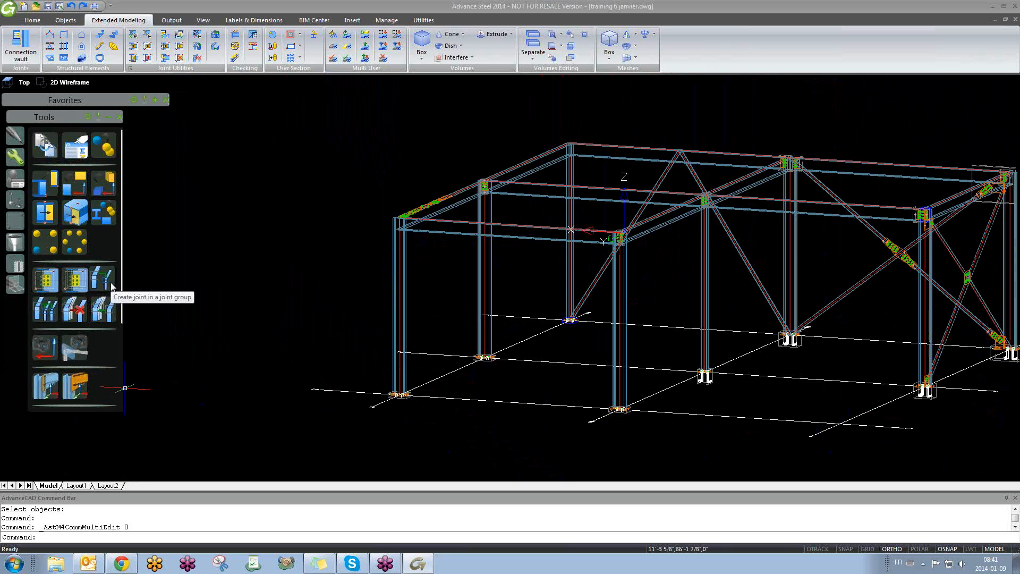
scroll(431, 420, up, 5)
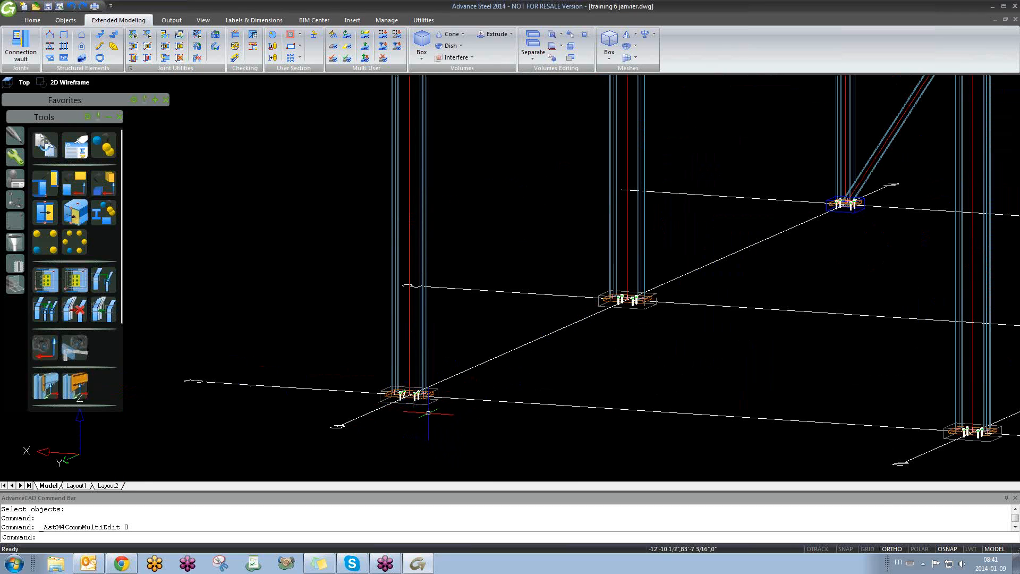
shift+middle_drag(431, 428, 437, 410)
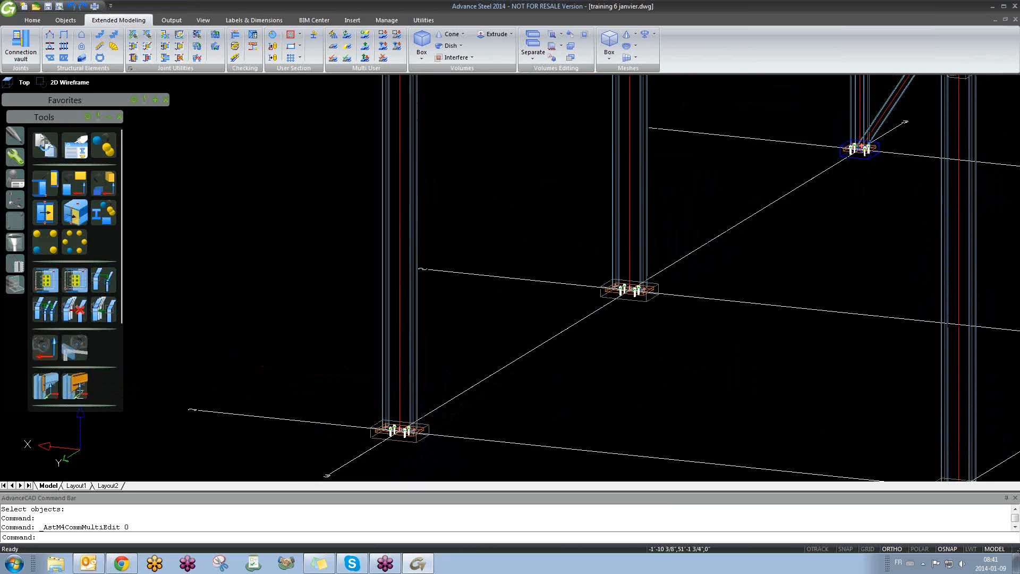
scroll(441, 417, up, 3)
double_click(443, 420)
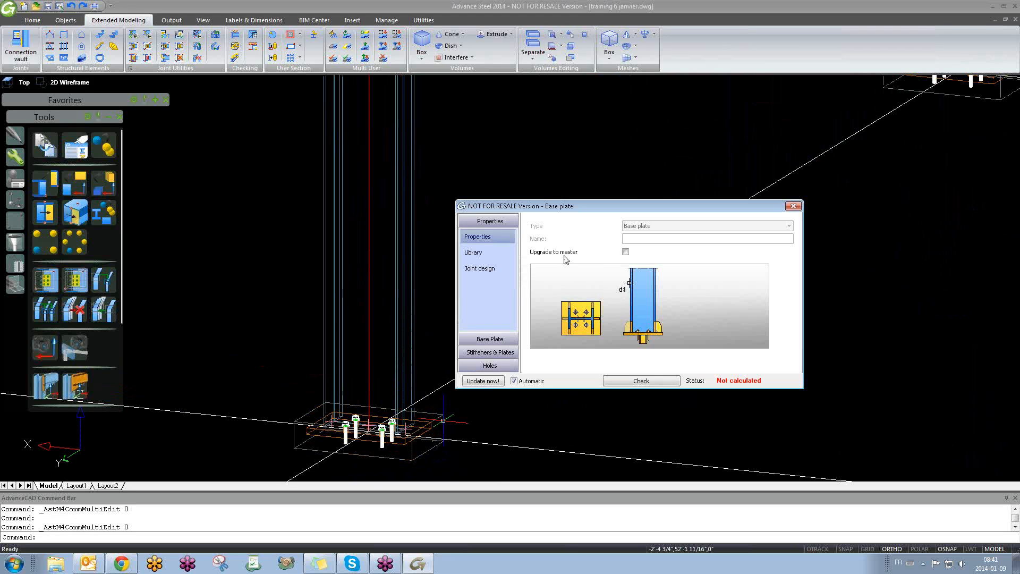
click(626, 253)
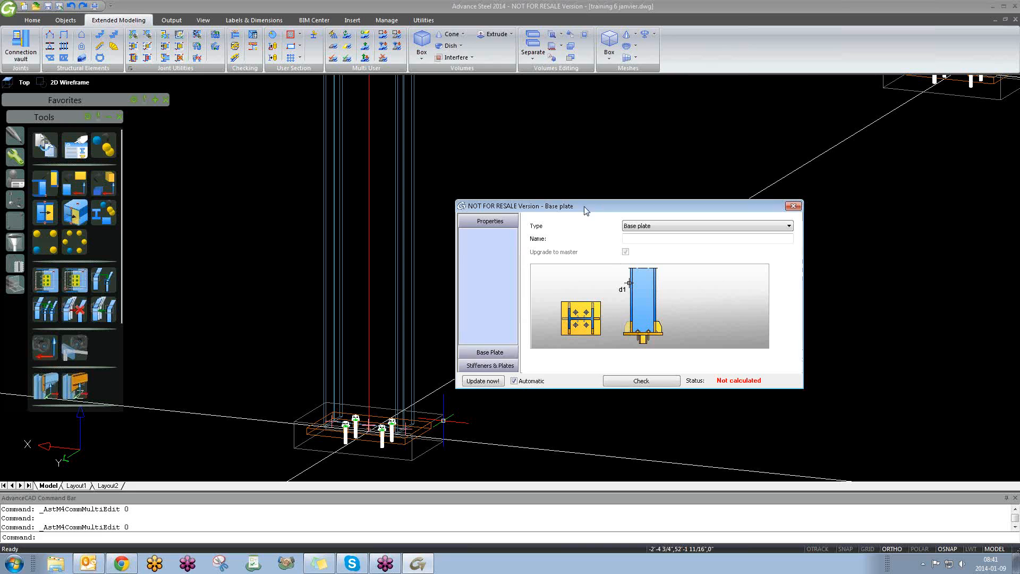
- Set the new master joint's anchor type to HILTI ICE HAS-R and close the joint properties
click(482, 340)
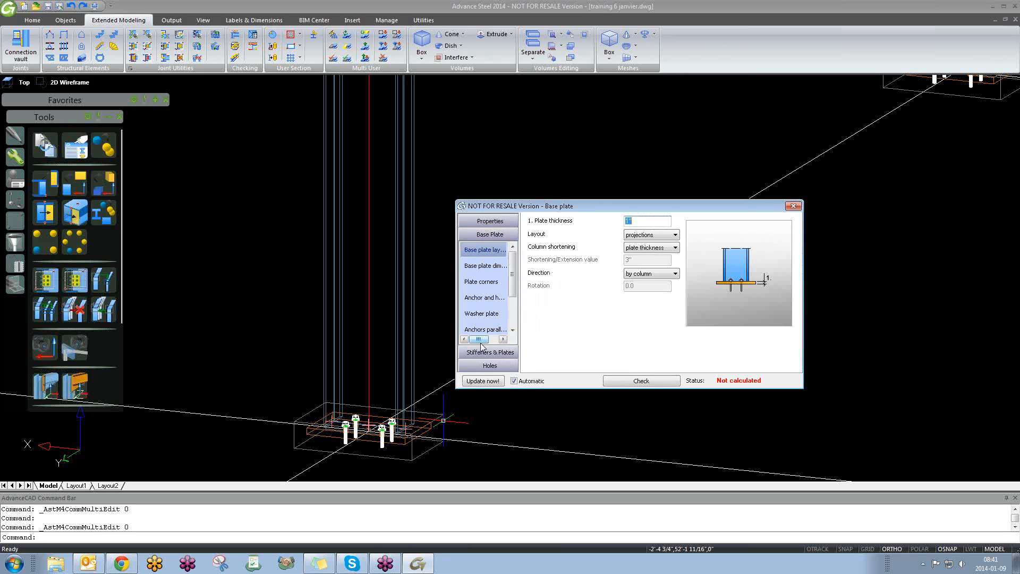
click(483, 298)
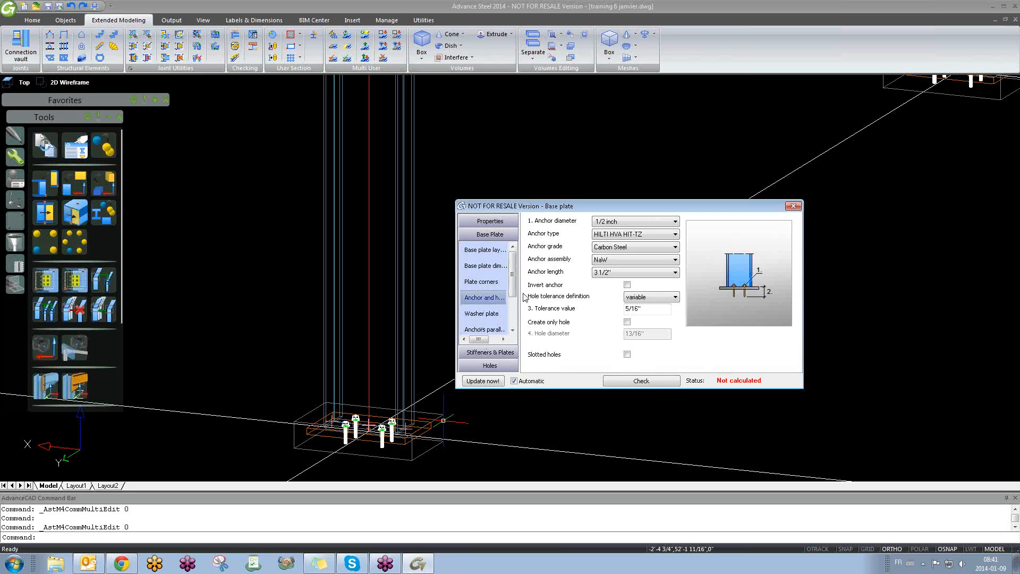
click(600, 239)
click(627, 374)
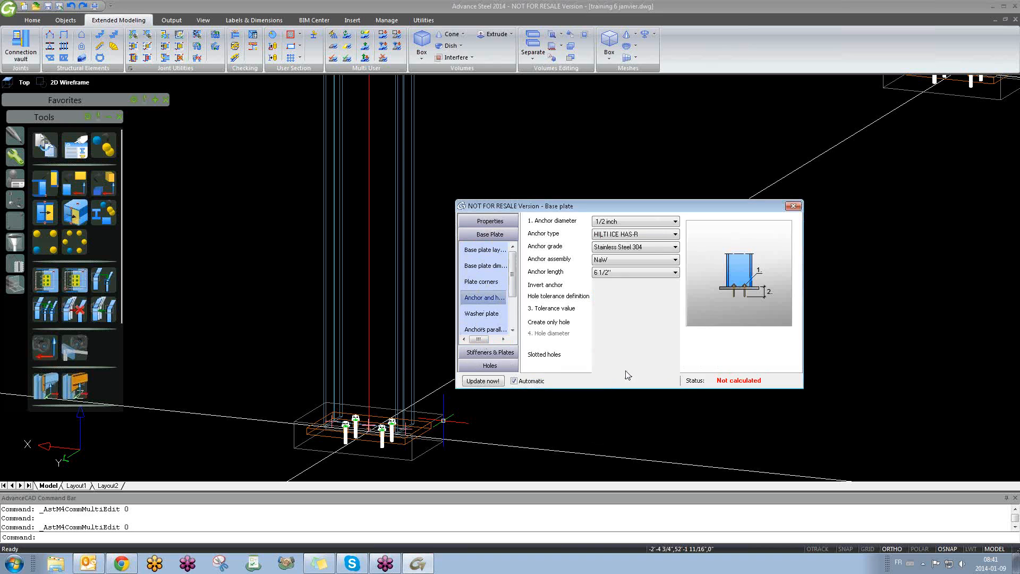
click(793, 207)
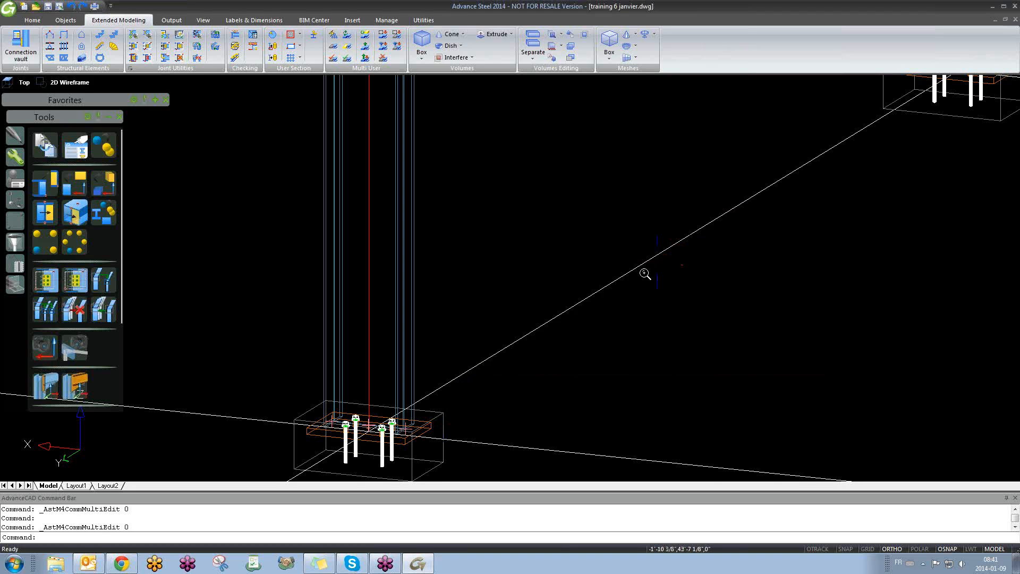
- Examine the stiffener and plate settings of the former master base plate joint on the front column
scroll(644, 271, down, 3)
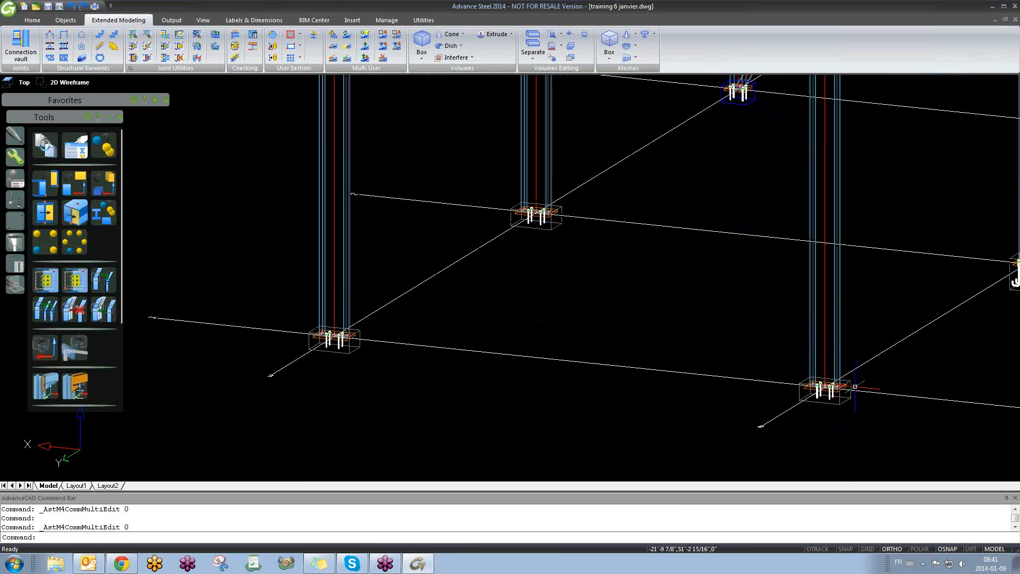
double_click(838, 404)
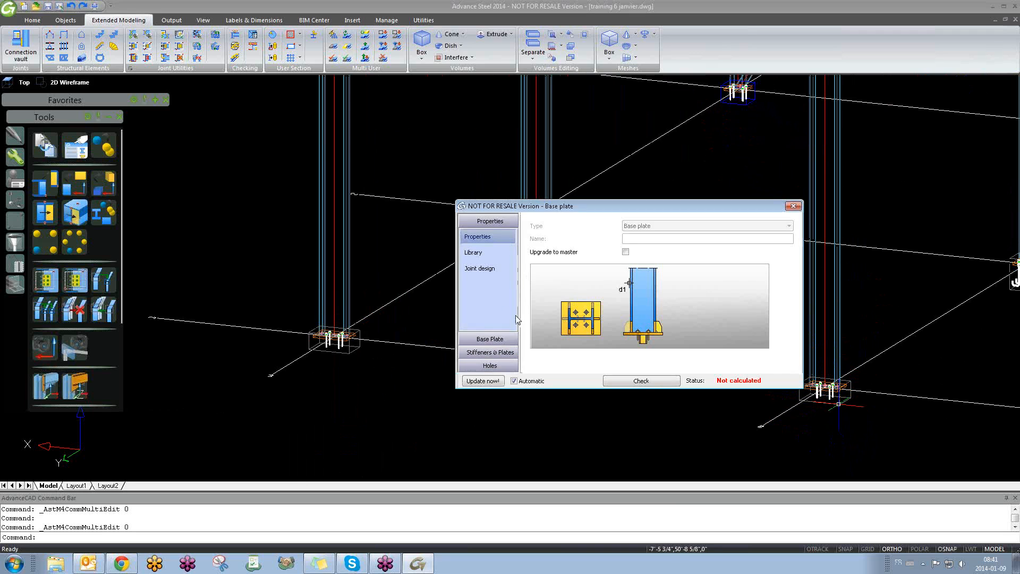
click(489, 351)
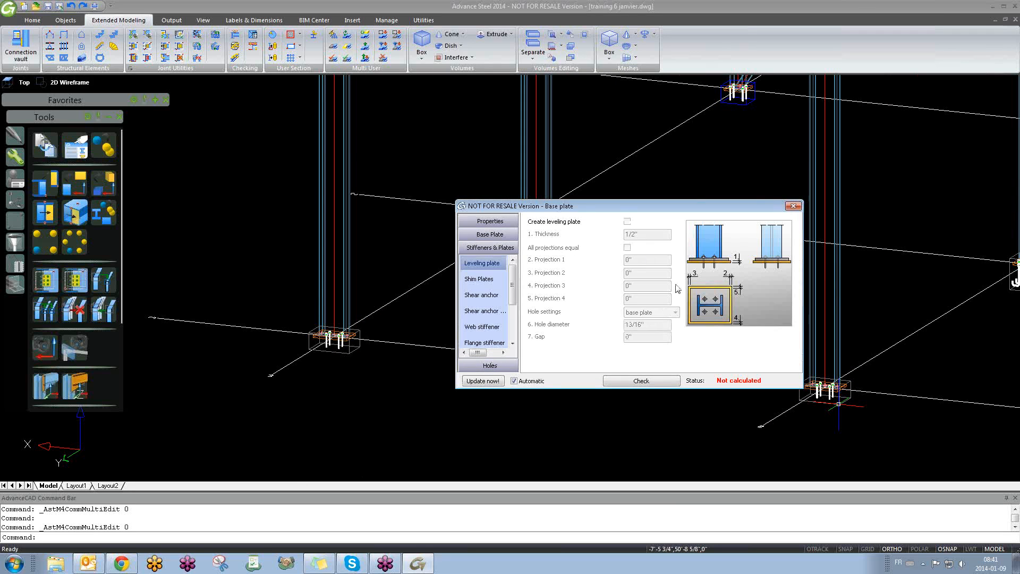
click(485, 280)
click(482, 296)
click(481, 310)
click(480, 326)
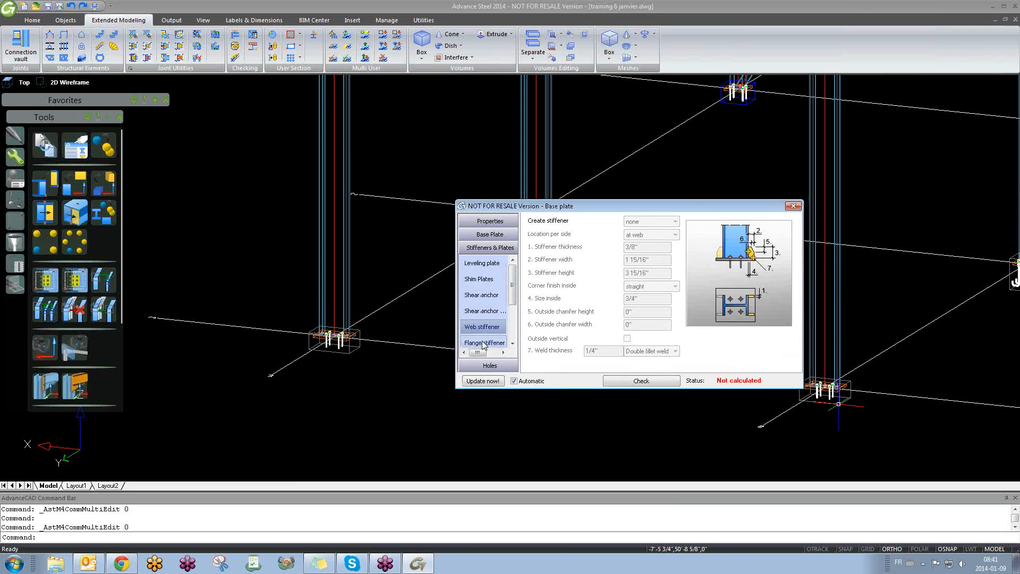
click(484, 342)
click(798, 206)
- Remove the base plate joint on the outer row's middle column from its joint group
scroll(560, 277, down, 2)
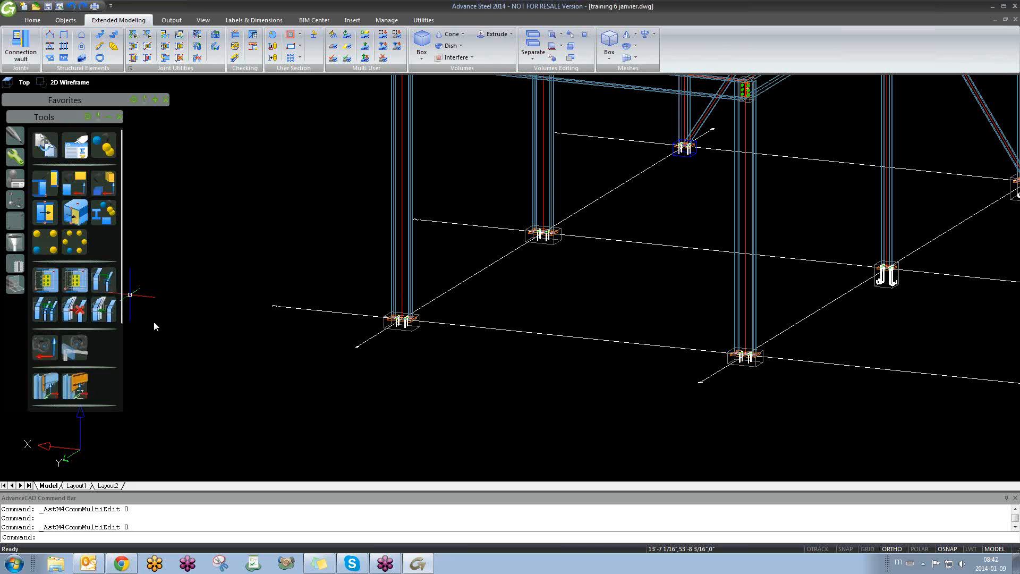
middle_drag(451, 319, 460, 341)
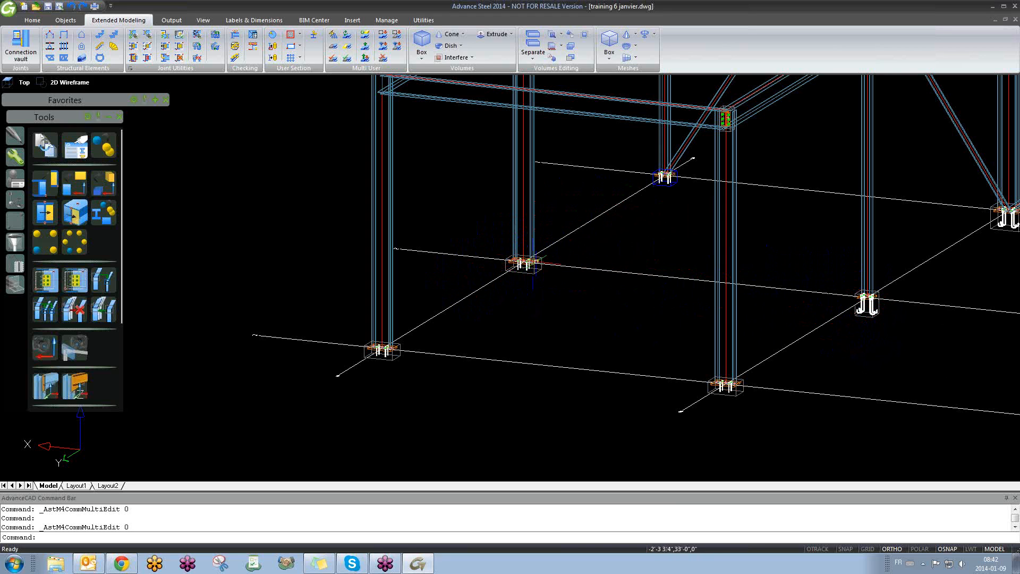
scroll(528, 266, up, 5)
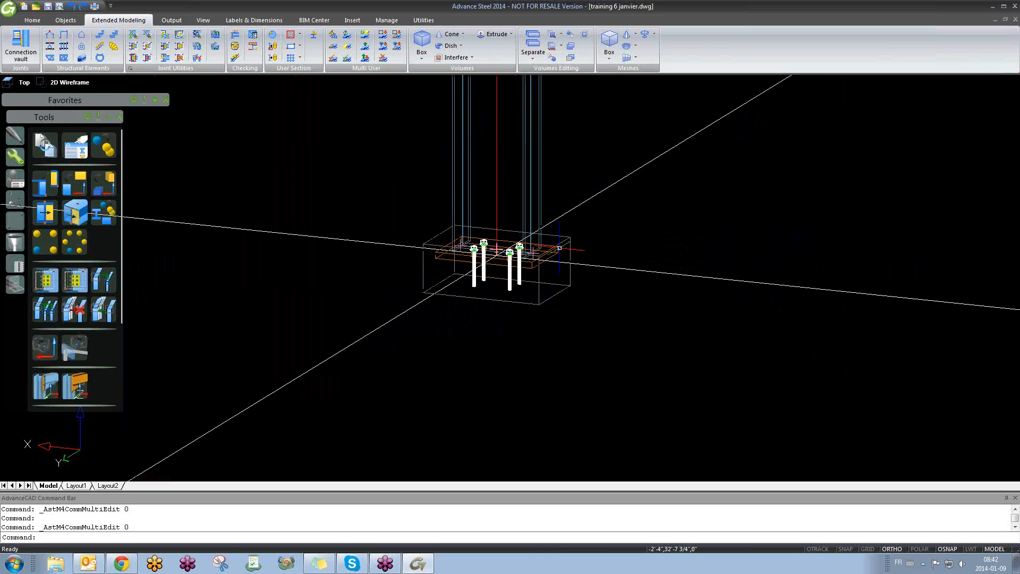
click(78, 311)
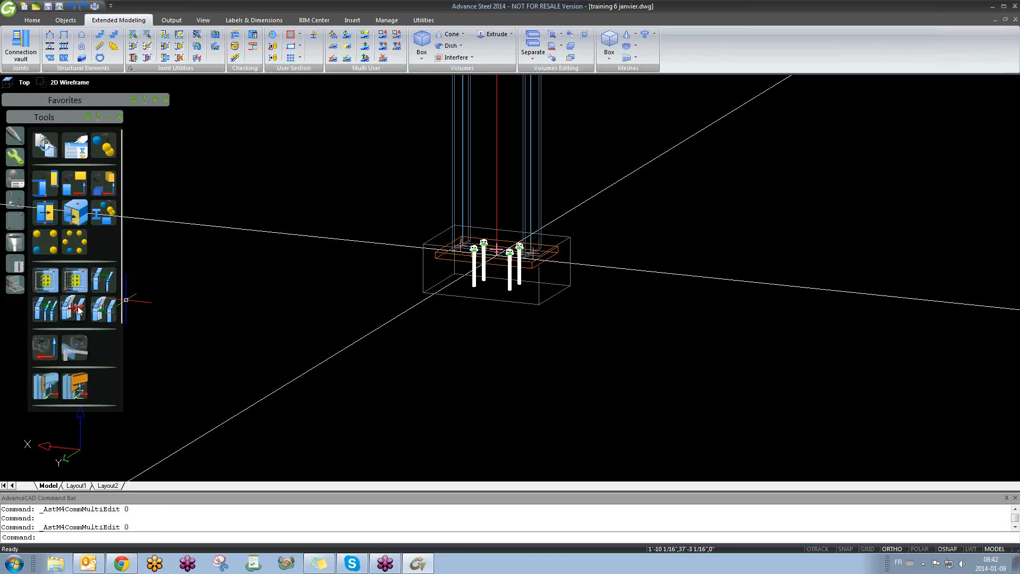
click(539, 285)
key(Return)
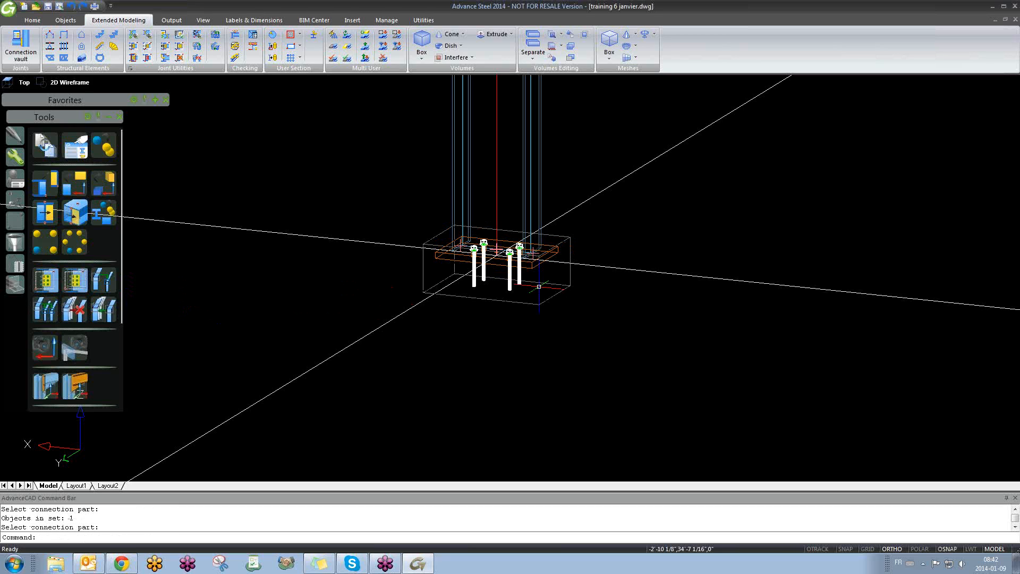
- Set the anchor type of the outer row's middle base plate joint to HILTI HY 150 HIS-R and close its properties
double_click(538, 286)
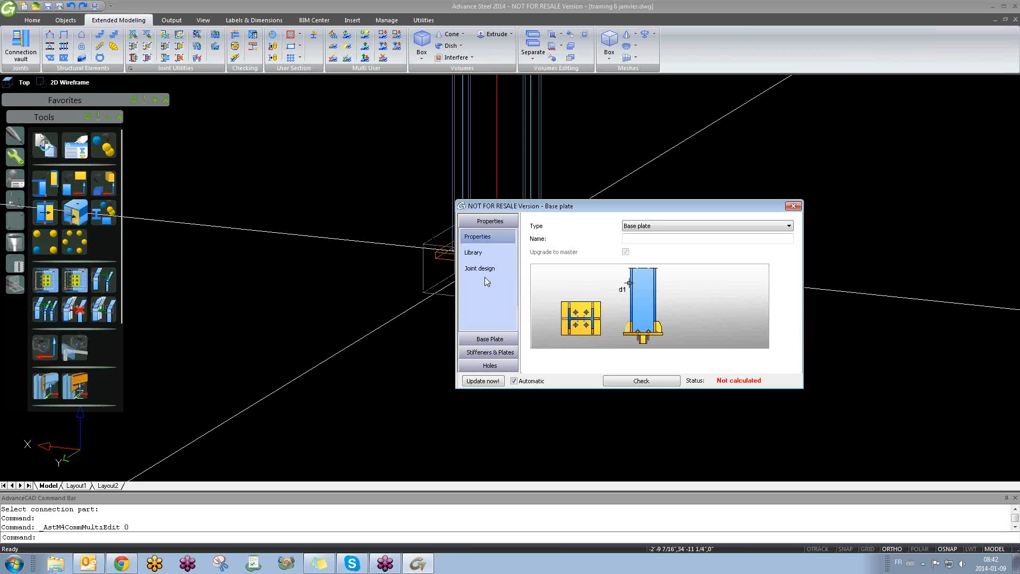
click(489, 338)
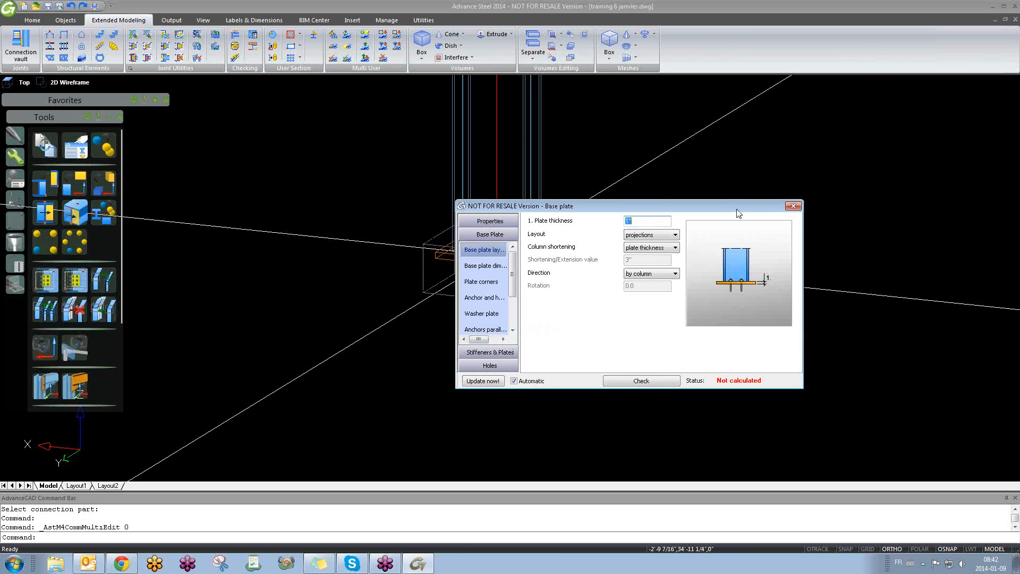
click(492, 282)
click(490, 298)
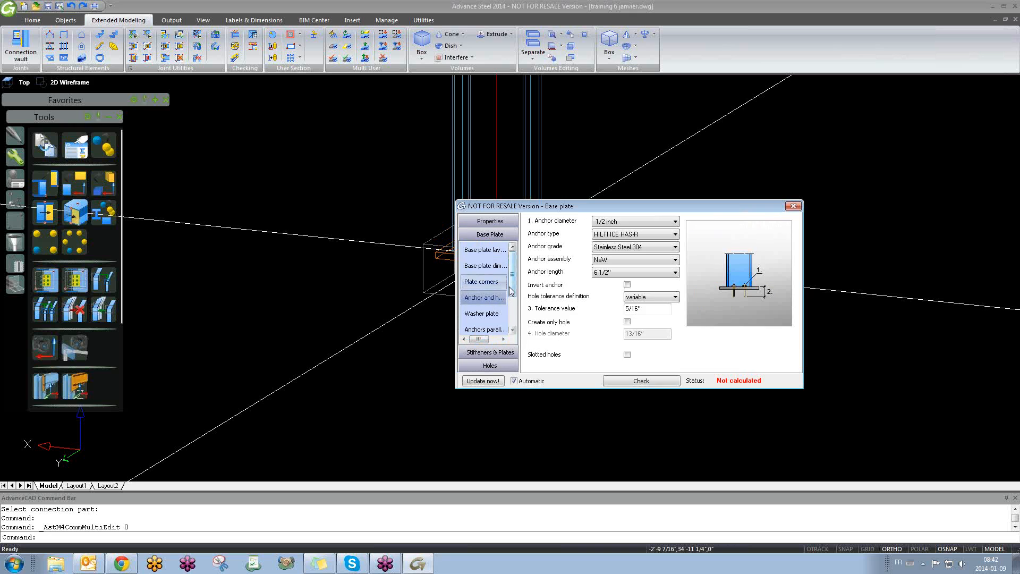
click(640, 235)
click(627, 365)
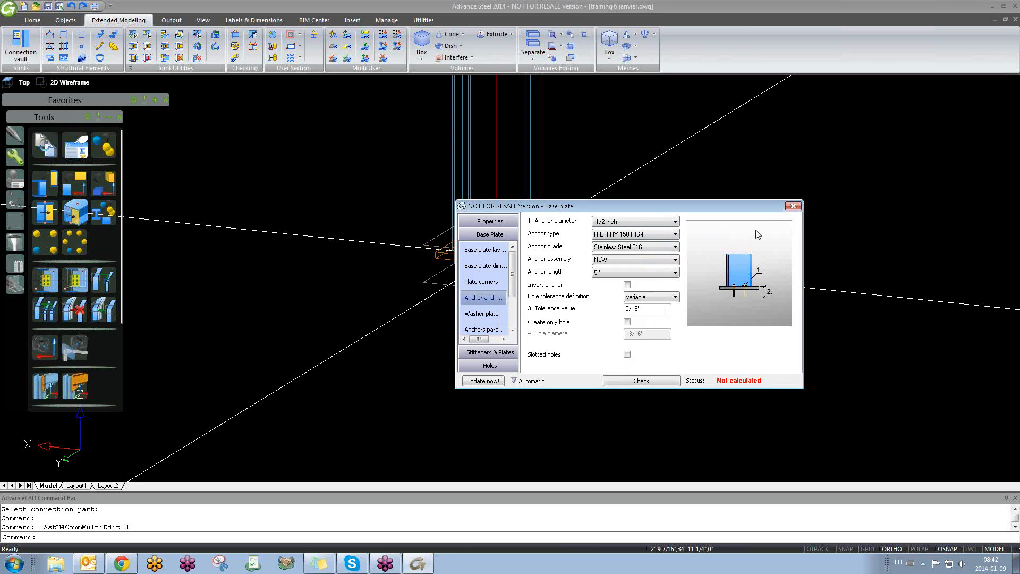
click(792, 206)
- Change the anchor type of the outer row's middle base plate joint to a bent, hooked anchor and close its properties
scroll(493, 270, down, 5)
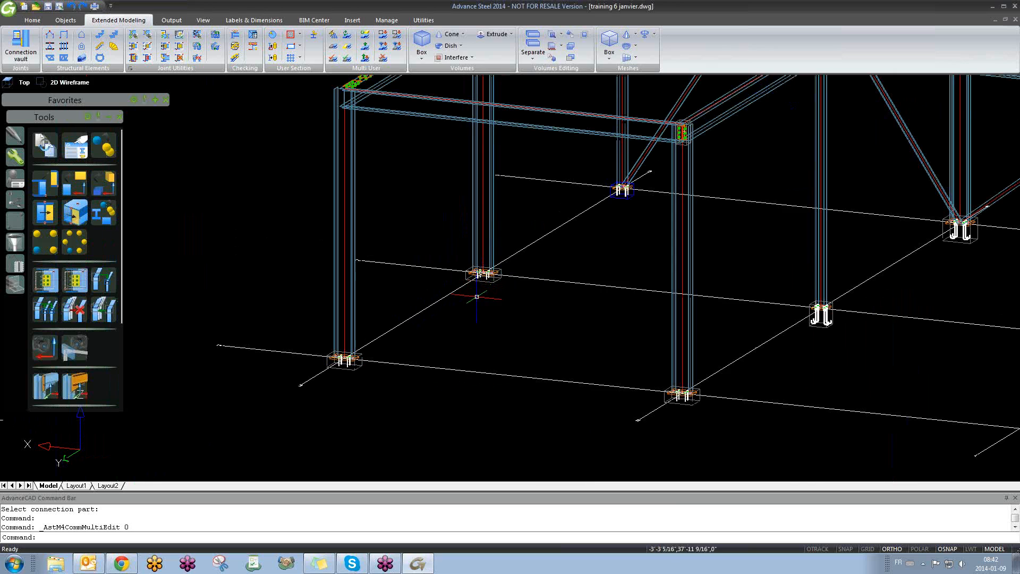
scroll(493, 269, up, 5)
scroll(494, 270, up, 4)
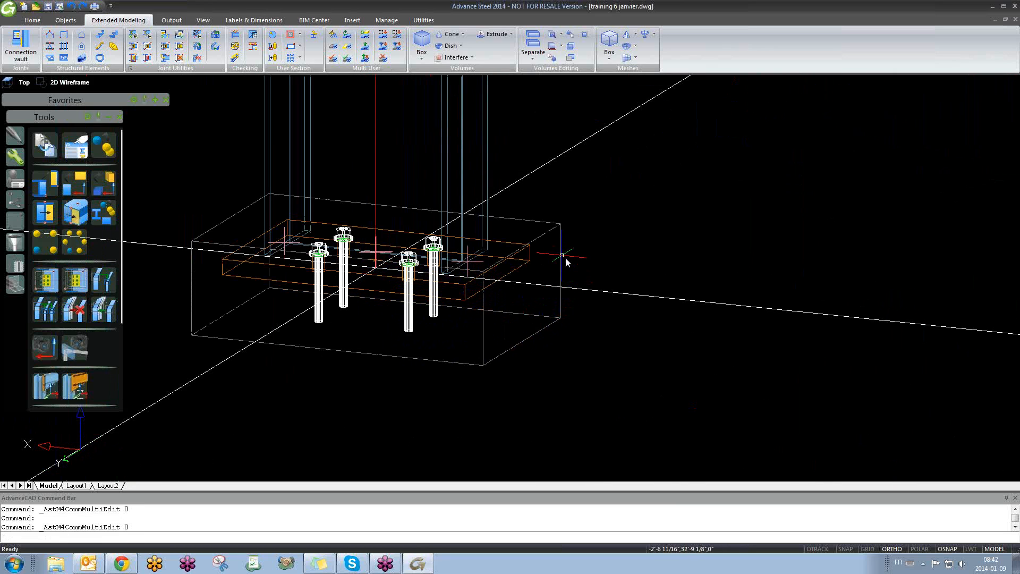
double_click(566, 262)
click(486, 338)
click(484, 297)
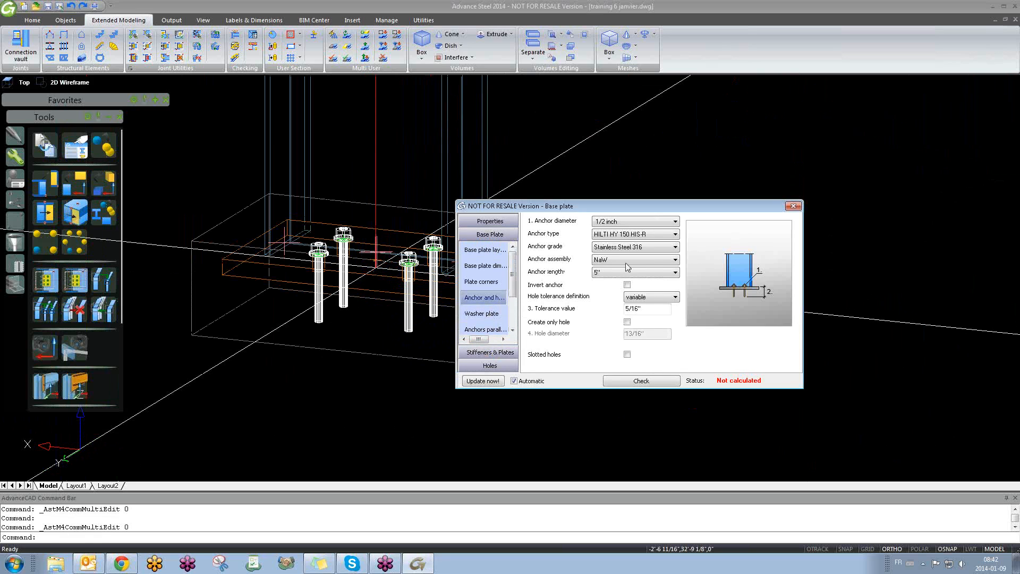
click(650, 234)
scroll(634, 345, down, 5)
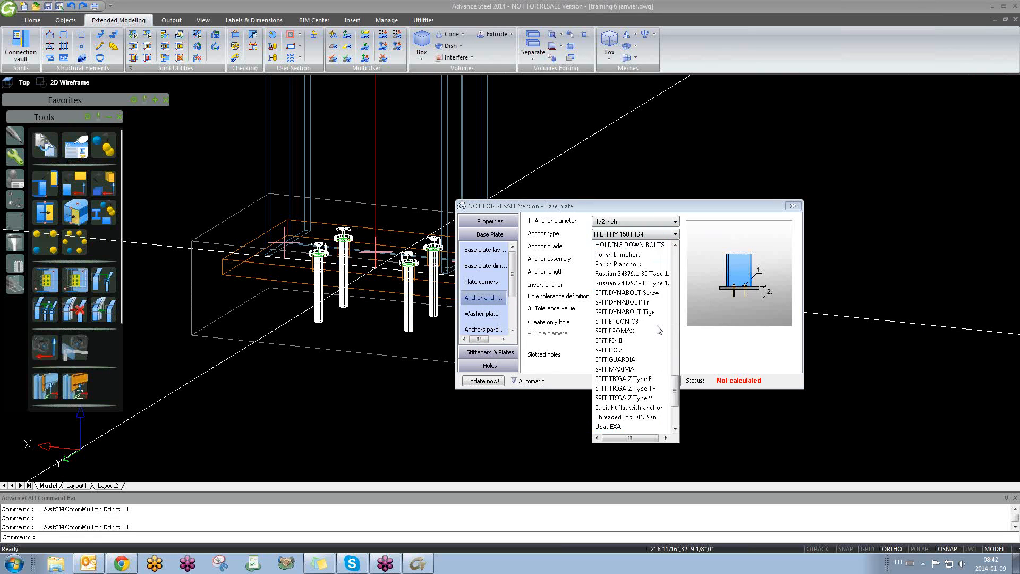
click(634, 362)
click(794, 205)
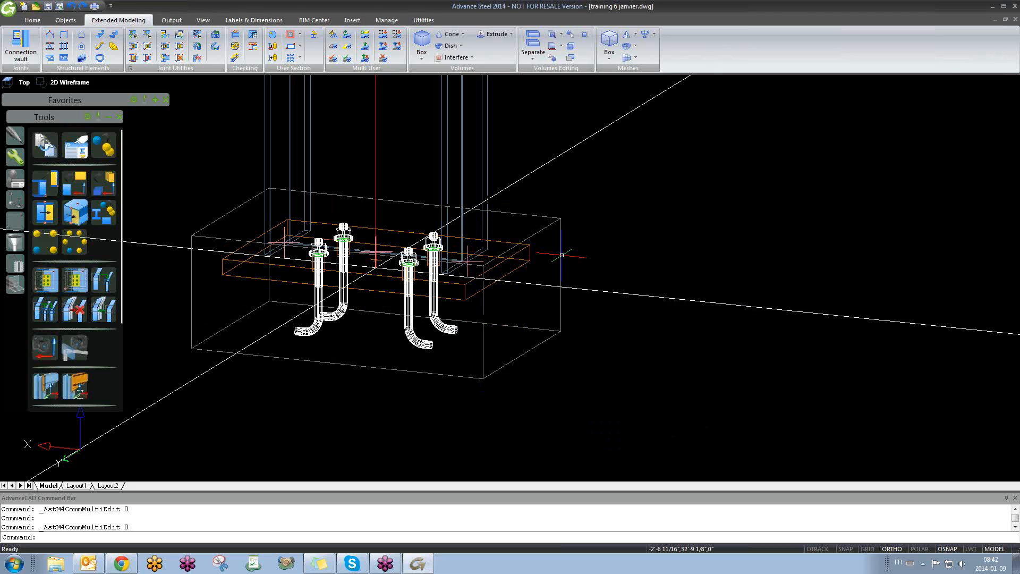
scroll(664, 275, down, 5)
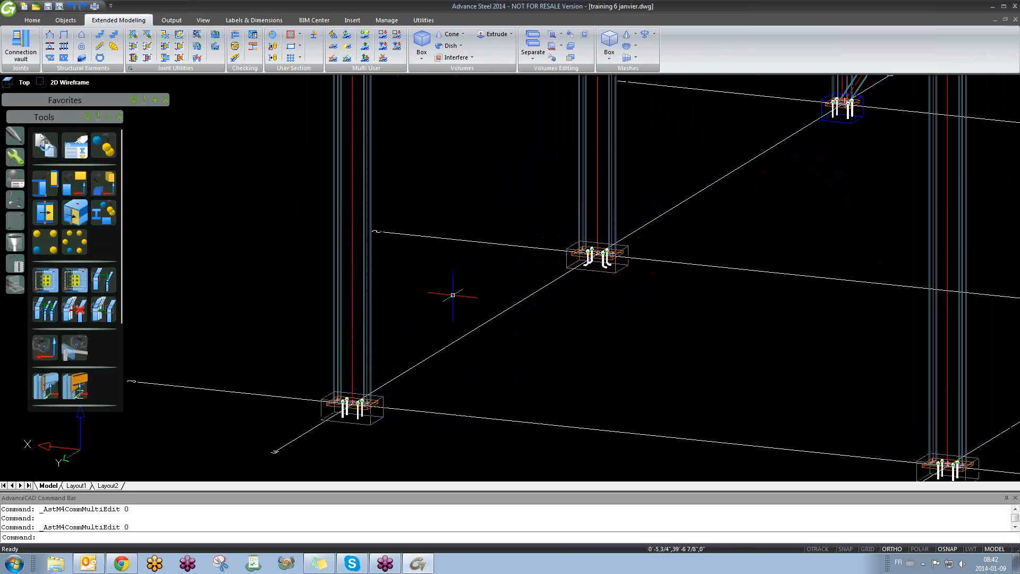
click(517, 147)
click(490, 164)
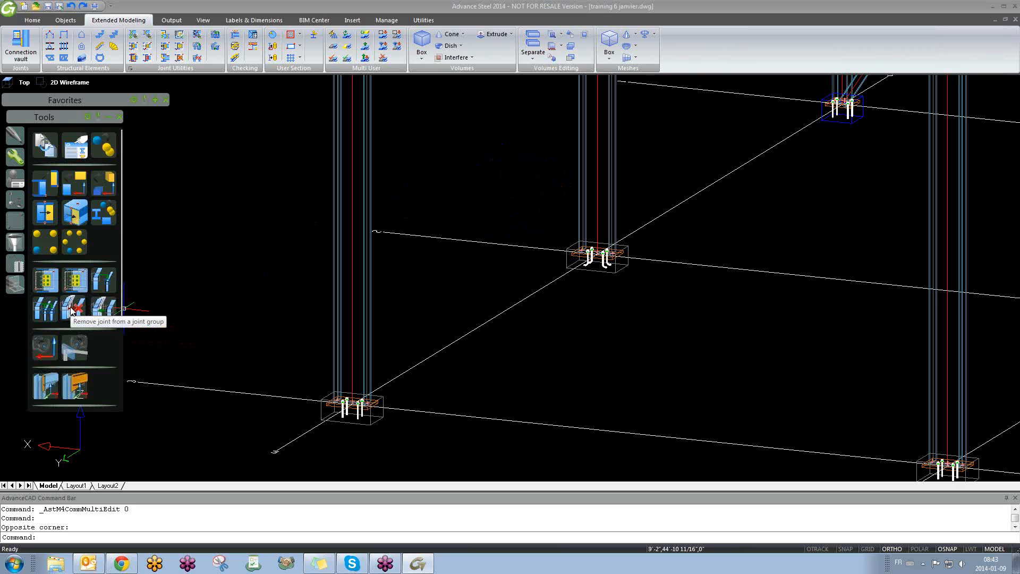
click(105, 308)
scroll(142, 353, down, 5)
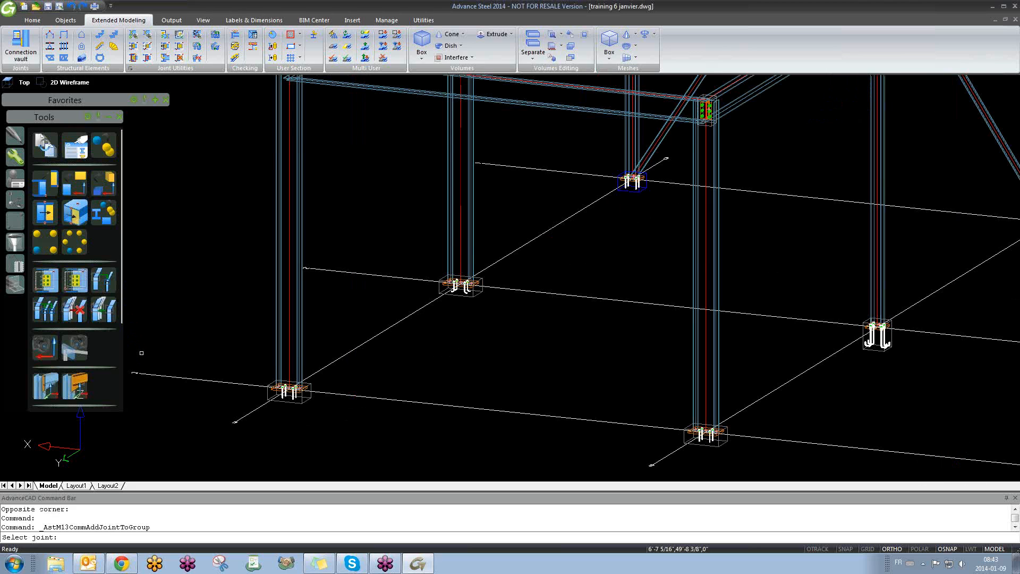
scroll(478, 424, up, 2)
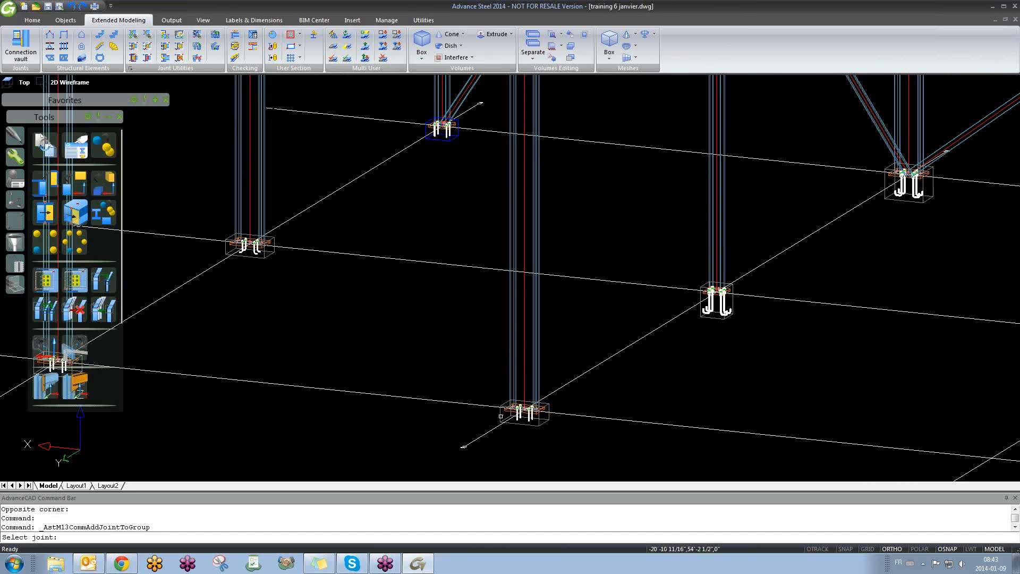
click(500, 415)
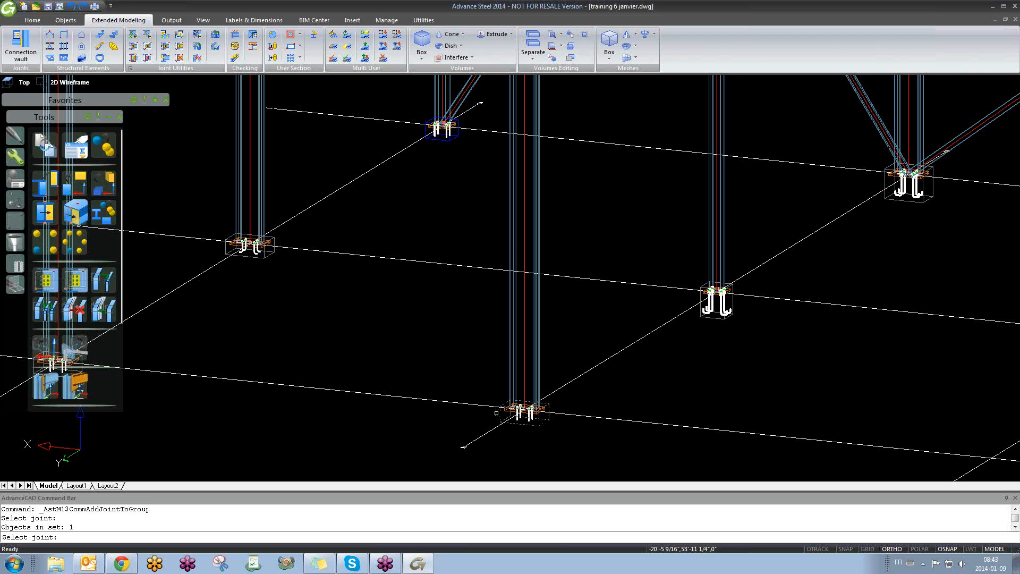
key(Escape)
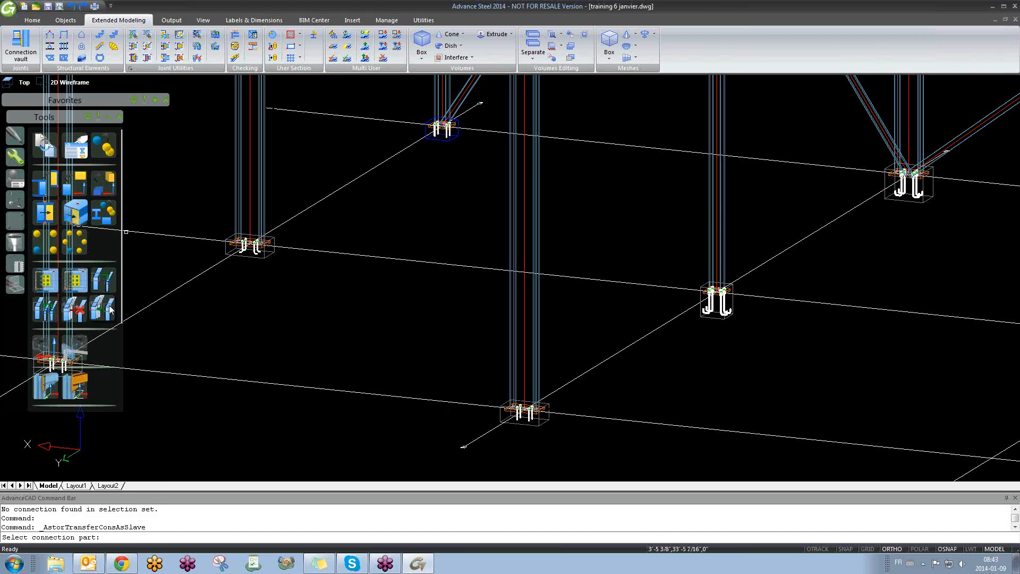
- Add the outer row's nearest corner base plate joint to the joint group of the inner row's middle column, declining to separate the slave joint
click(103, 310)
middle_drag(199, 336, 347, 336)
scroll(230, 376, up, 2)
click(217, 366)
right_click(217, 366)
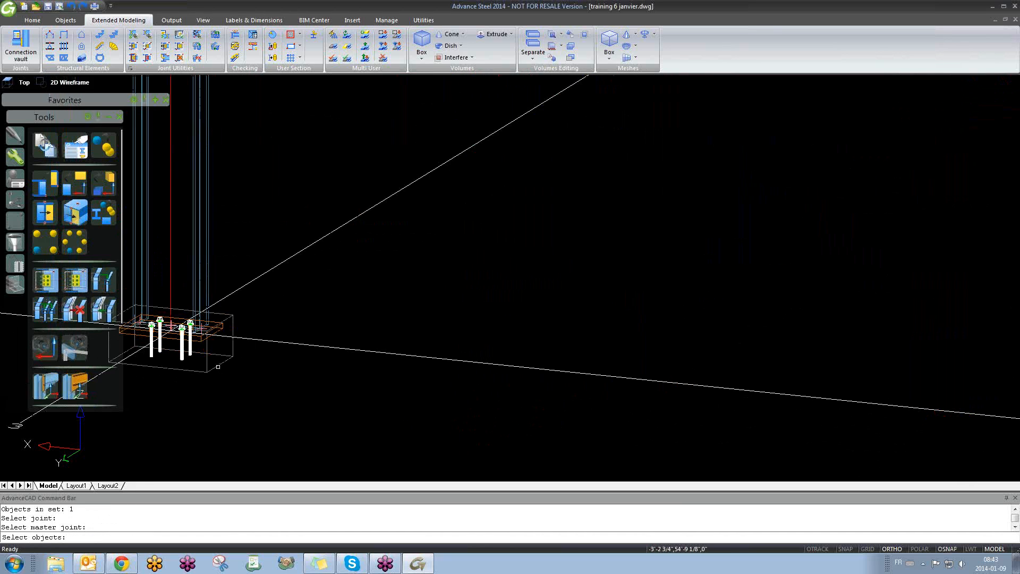
scroll(281, 353, down, 4)
middle_drag(676, 321, 604, 344)
scroll(604, 344, up, 4)
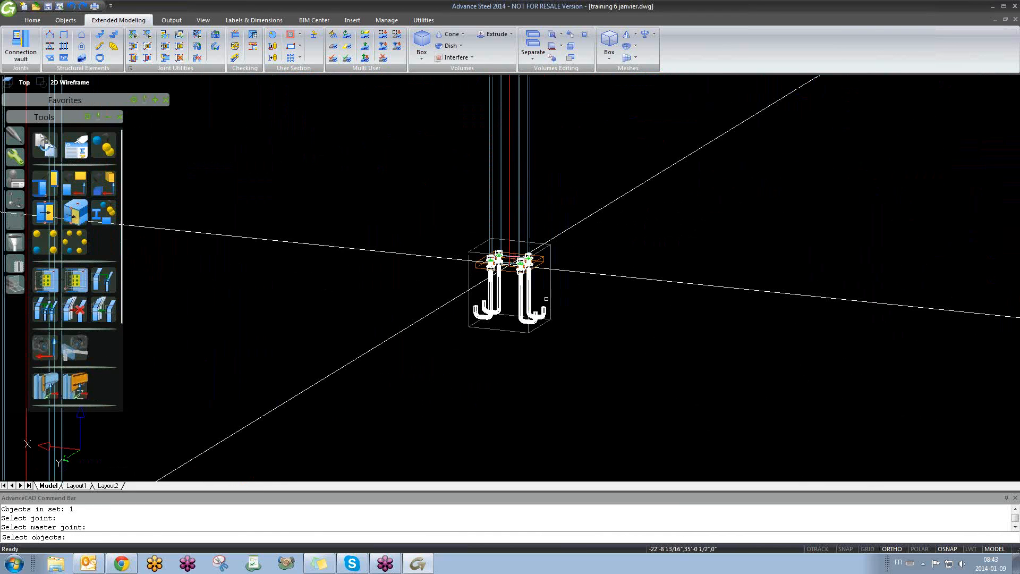
click(512, 252)
right_click(512, 251)
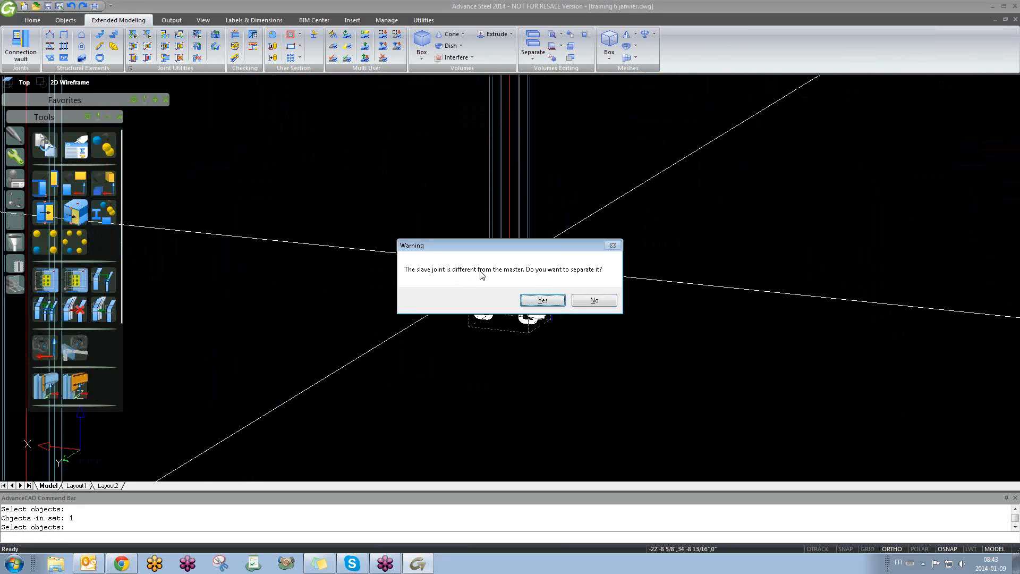
click(593, 300)
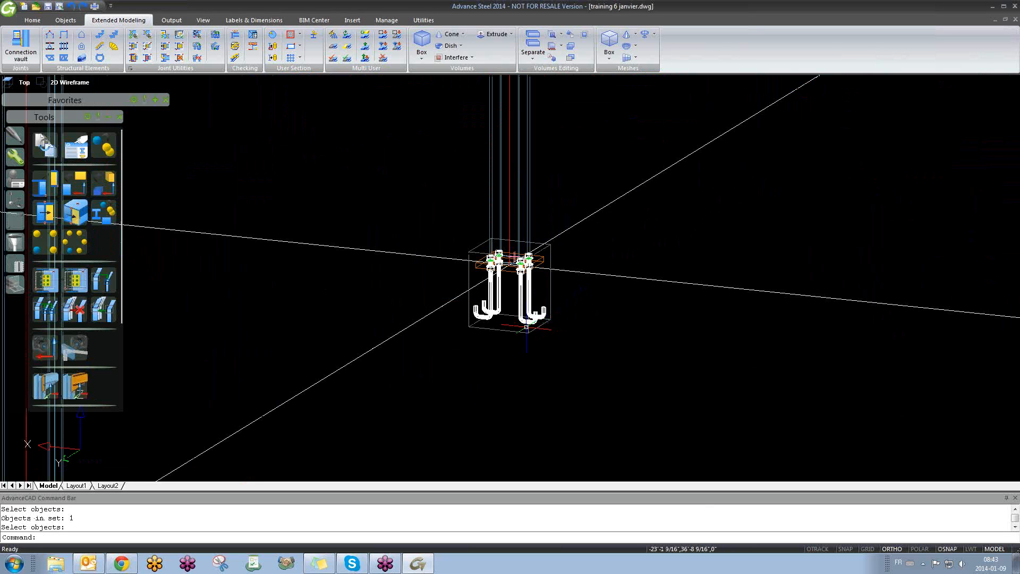
- Examine the base plate anchors on the columns affected by the joint group change
scroll(525, 326, down, 5)
middle_drag(456, 337, 530, 346)
scroll(531, 345, up, 1)
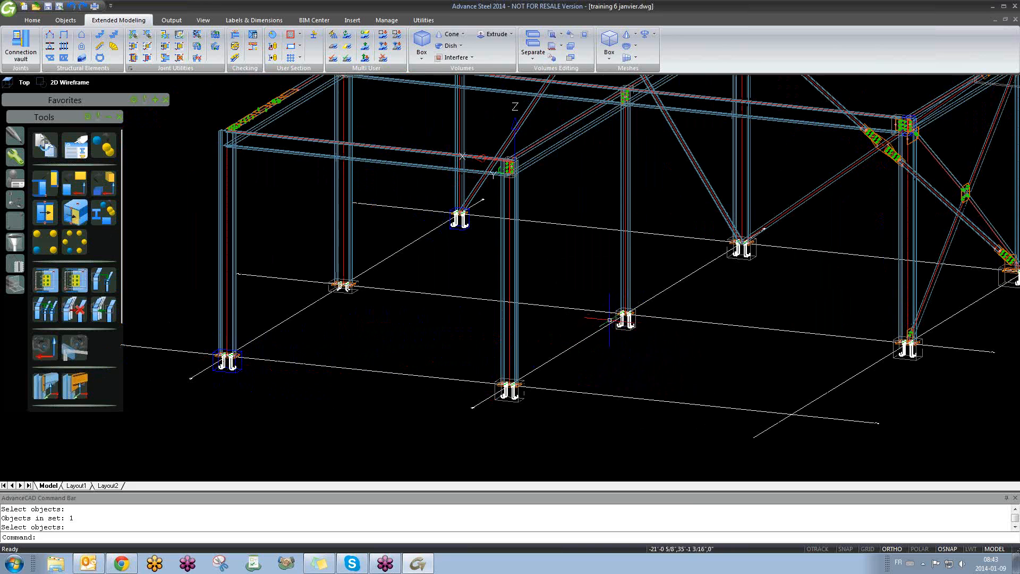
scroll(611, 319, up, 3)
scroll(616, 319, down, 4)
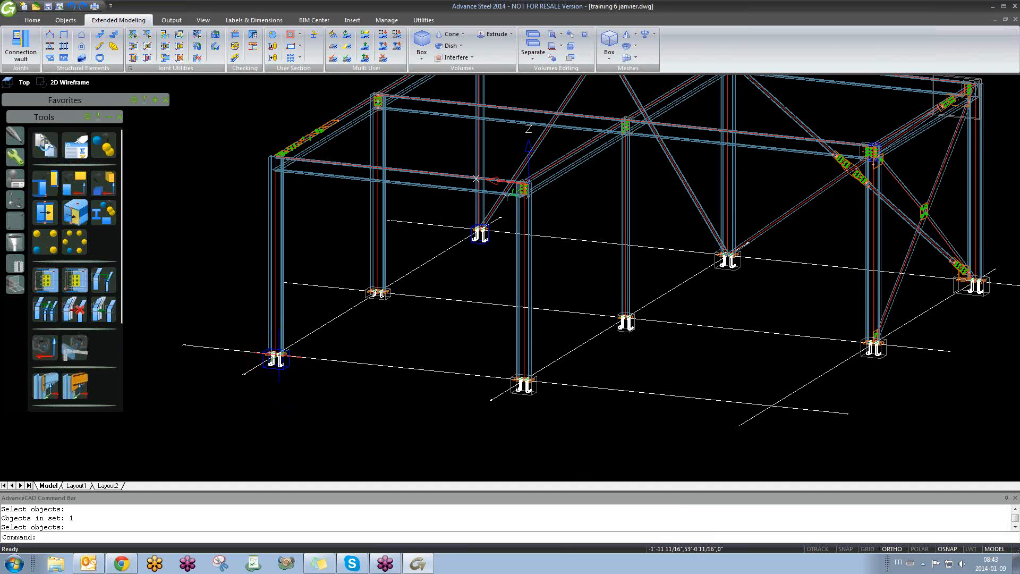
text(u)
key(Escape)
middle_drag(307, 353, 308, 383)
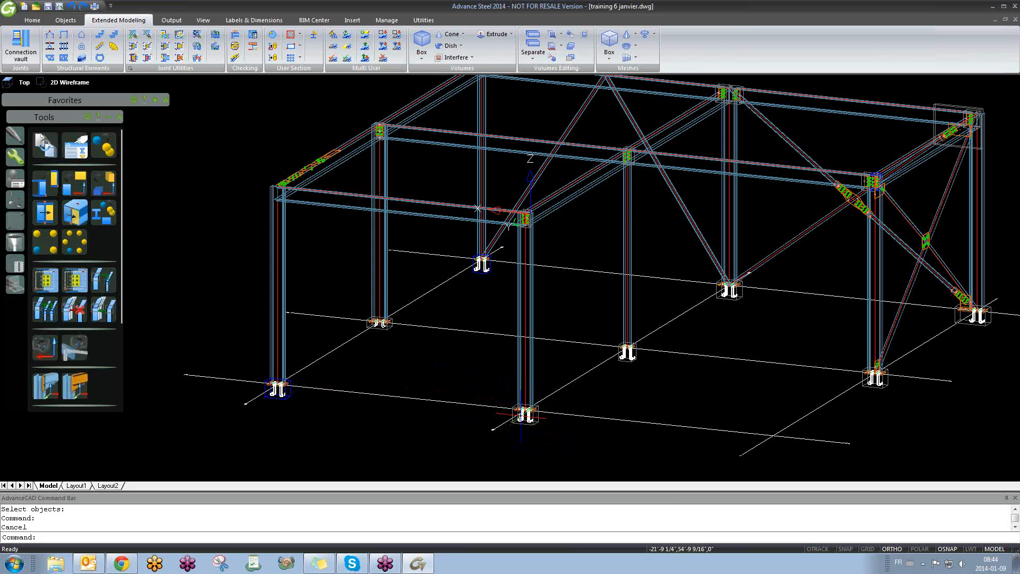
scroll(523, 415, up, 2)
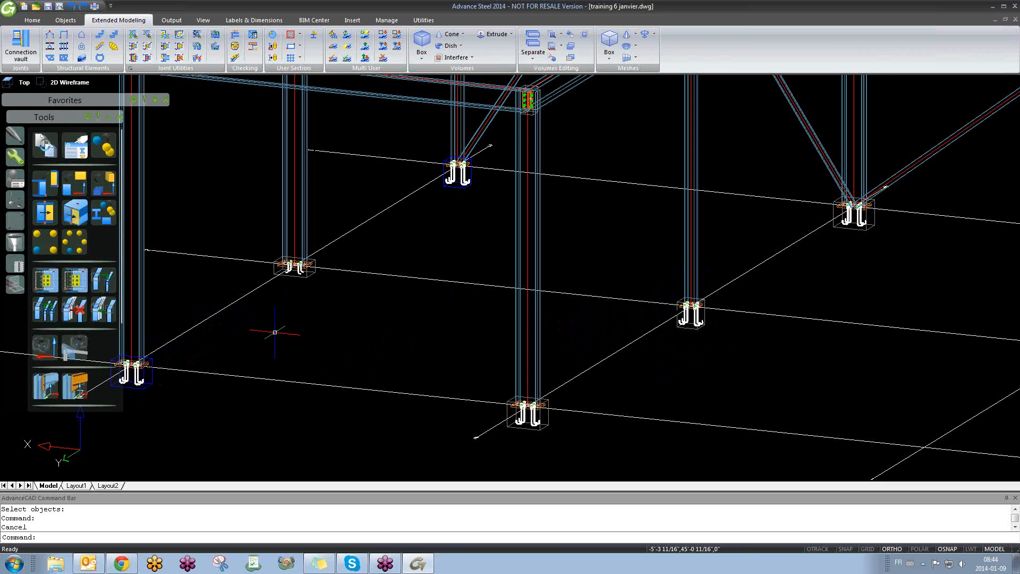
click(439, 322)
click(385, 347)
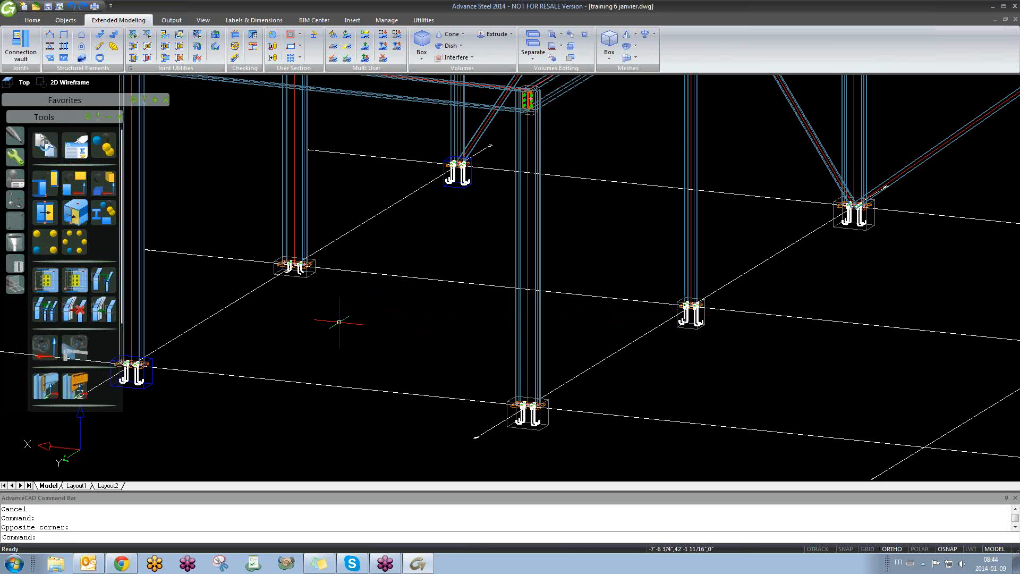
click(422, 321)
click(399, 334)
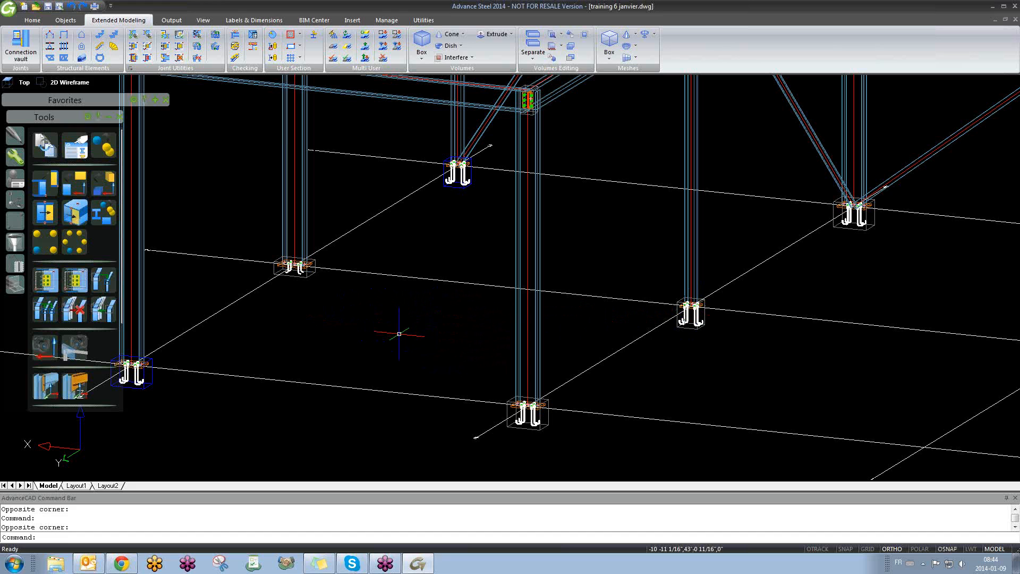
- Inspect the base plate joint and its anchors at the column where the two diagonal braces meet
scroll(398, 333, down, 3)
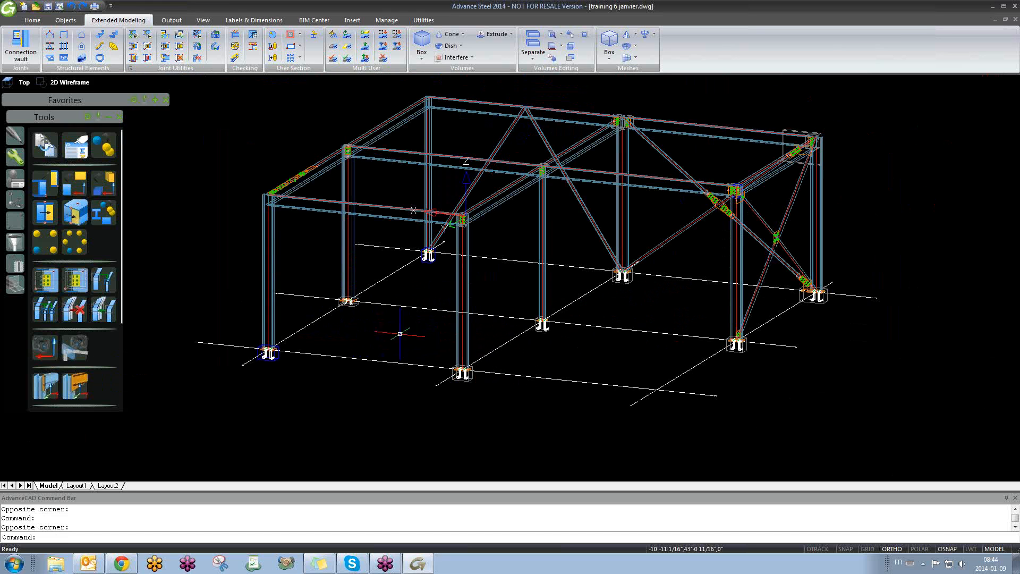
scroll(663, 245, up, 10)
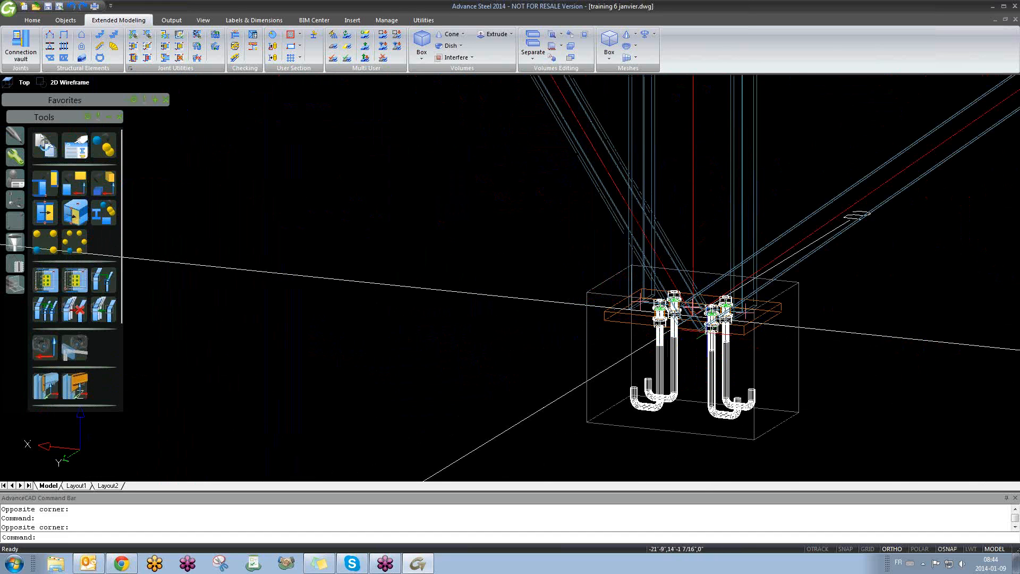
scroll(690, 354, down, 6)
middle_drag(717, 357, 573, 402)
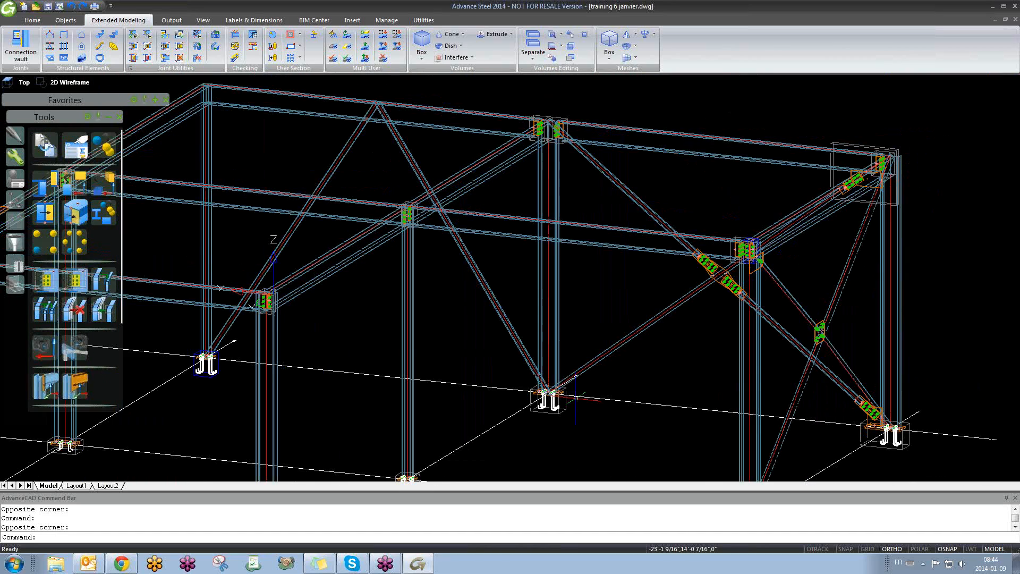
scroll(542, 404, up, 6)
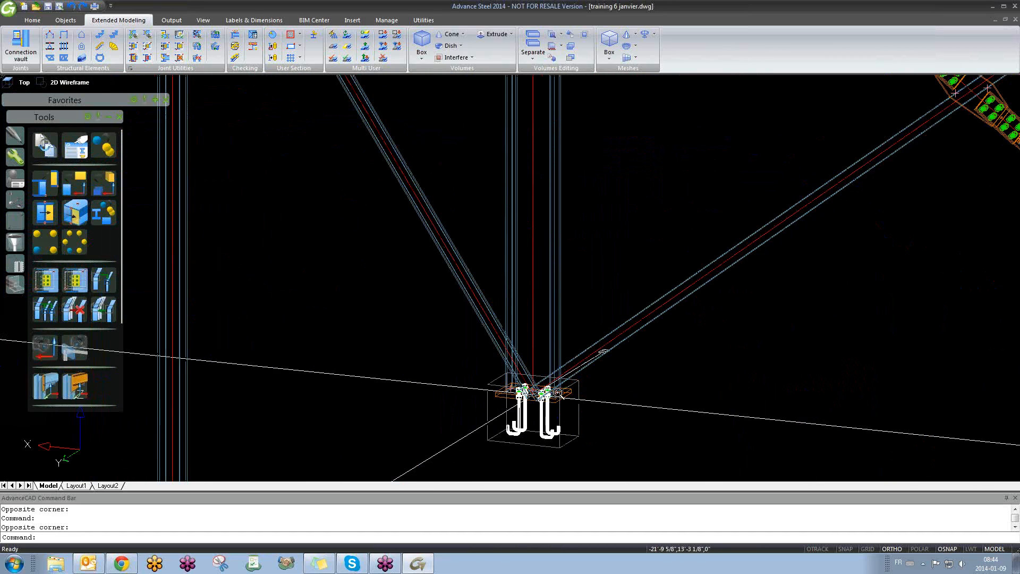
scroll(603, 351, down, 6)
middle_drag(644, 306, 701, 280)
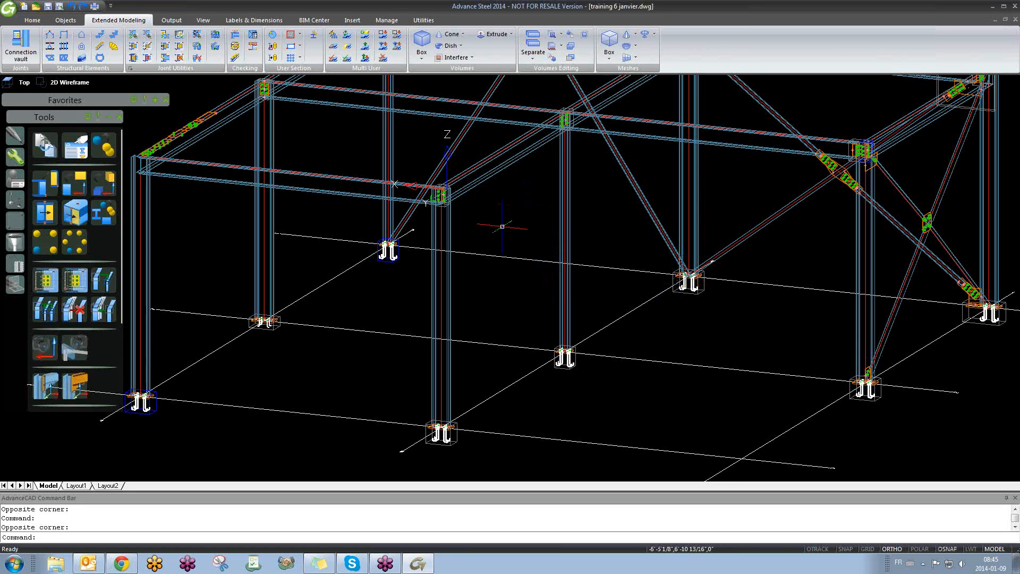
click(1013, 27)
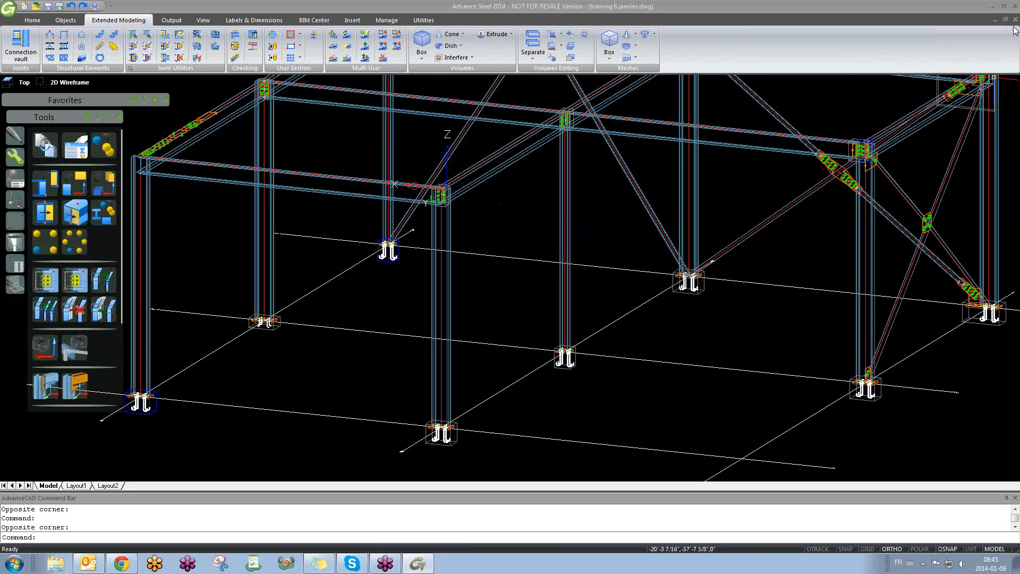
click(946, 175)
click(912, 209)
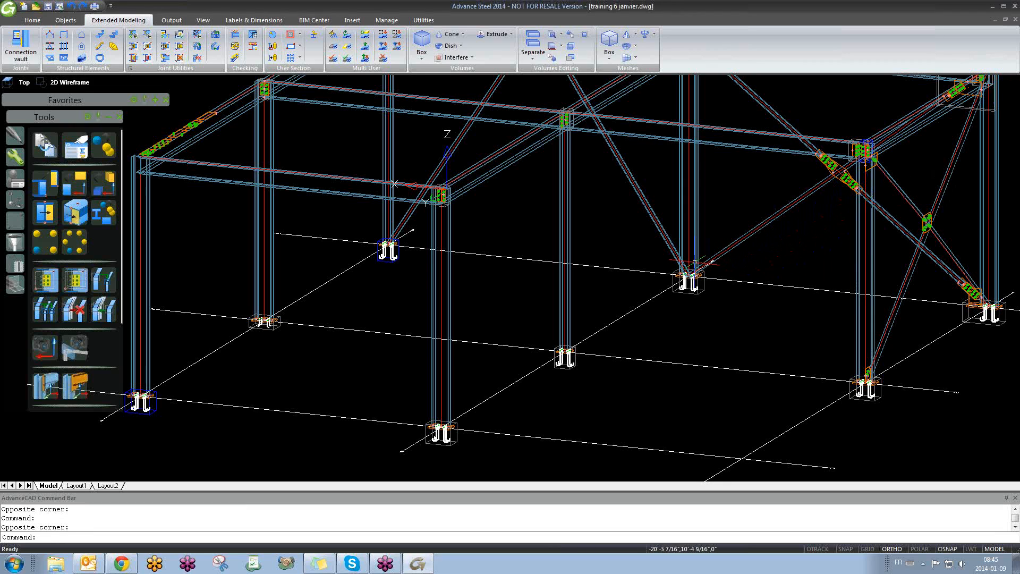
middle_drag(541, 307, 581, 337)
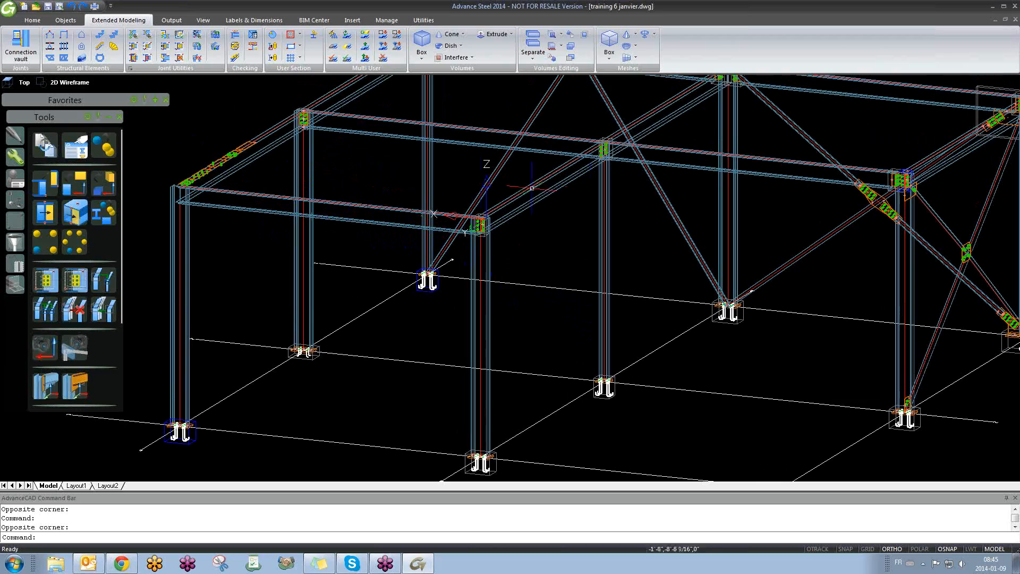
- Open the joint properties of the bolted shear plate connection where the beam meets the column
shift+middle_drag(632, 203, 586, 176)
scroll(586, 177, up, 6)
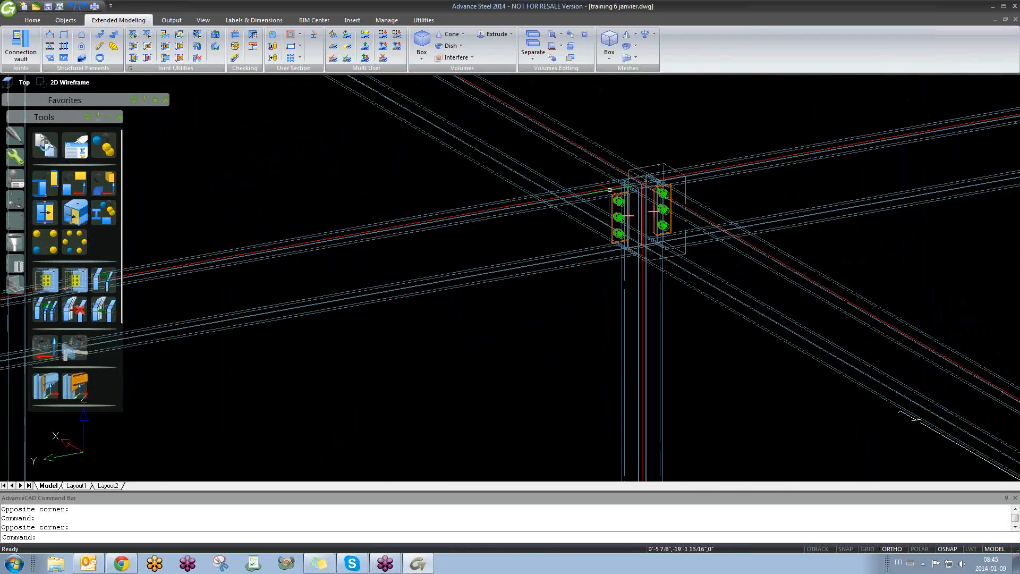
shift+middle_drag(556, 277, 523, 221)
right_click(521, 223)
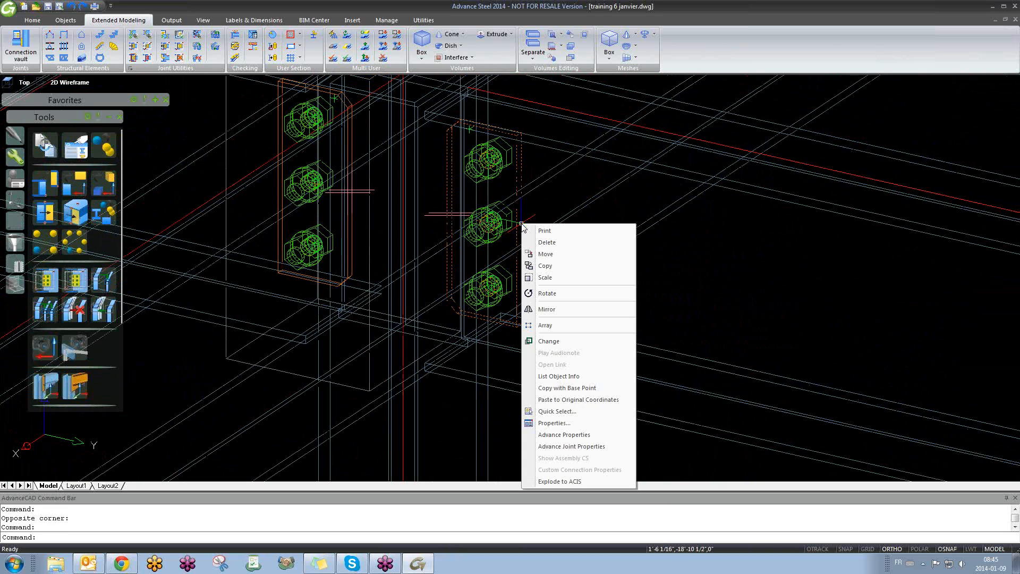
click(584, 447)
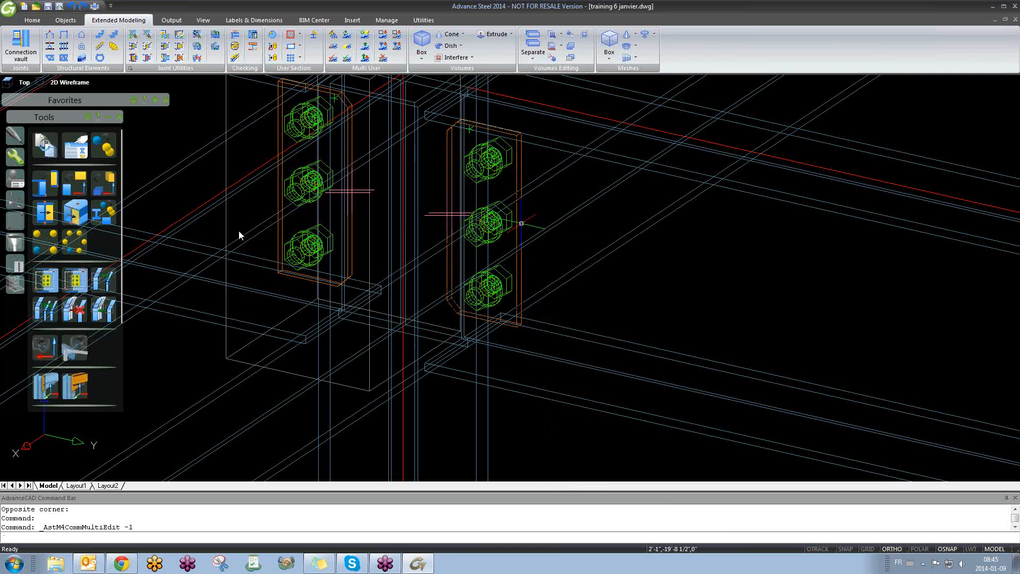
middle_drag(288, 258, 328, 302)
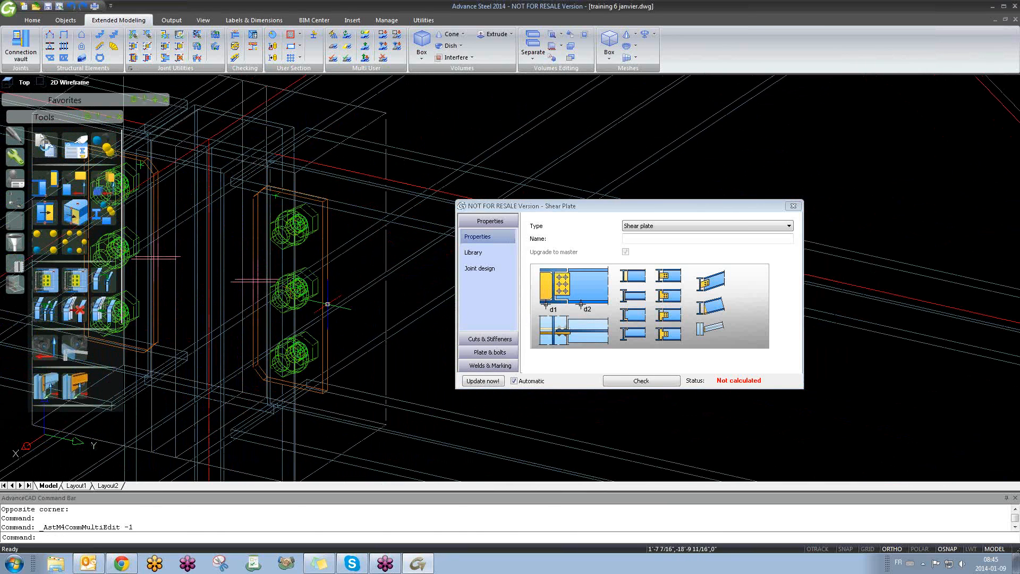
- Review the shear plate joint's beam cut, plate shape, bolt and hole, bolt spacing and additional plate settings
click(491, 339)
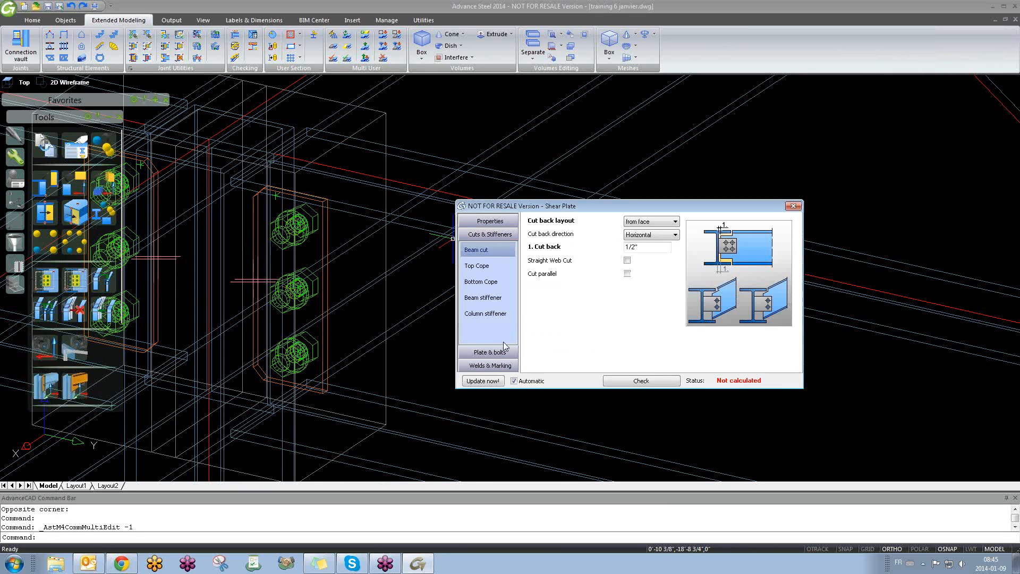
click(501, 352)
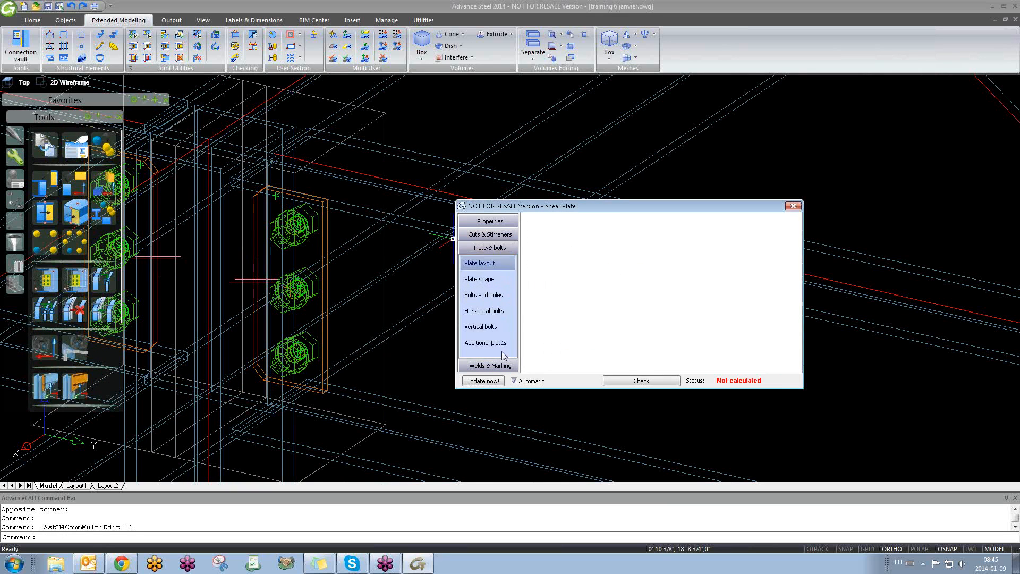
click(505, 286)
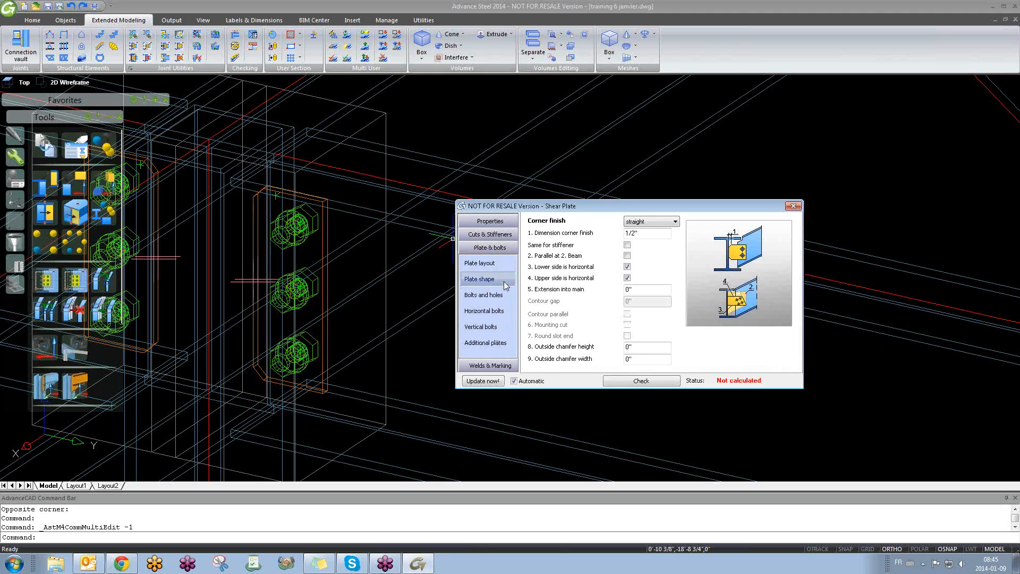
click(505, 296)
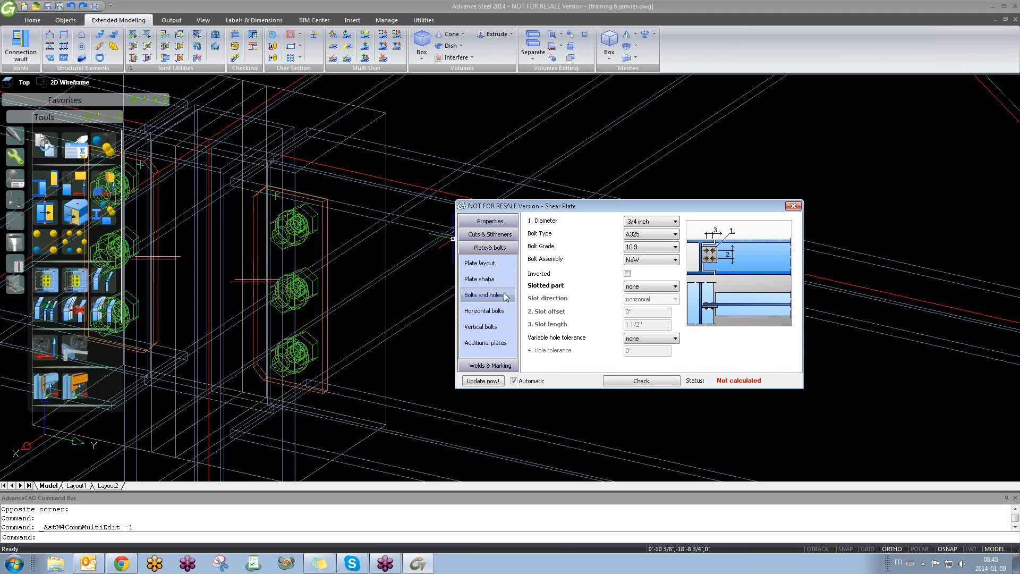
click(502, 312)
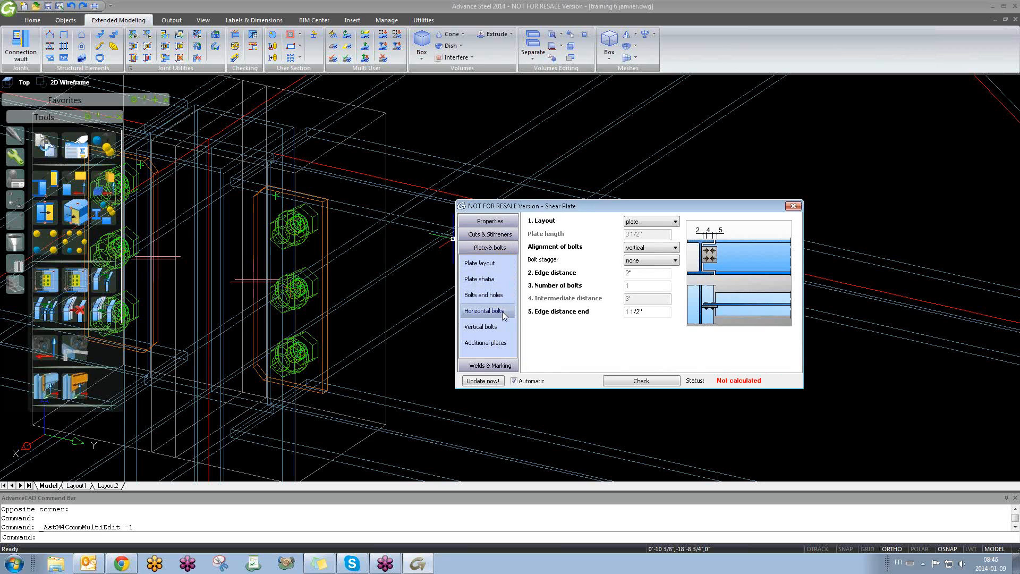
click(502, 326)
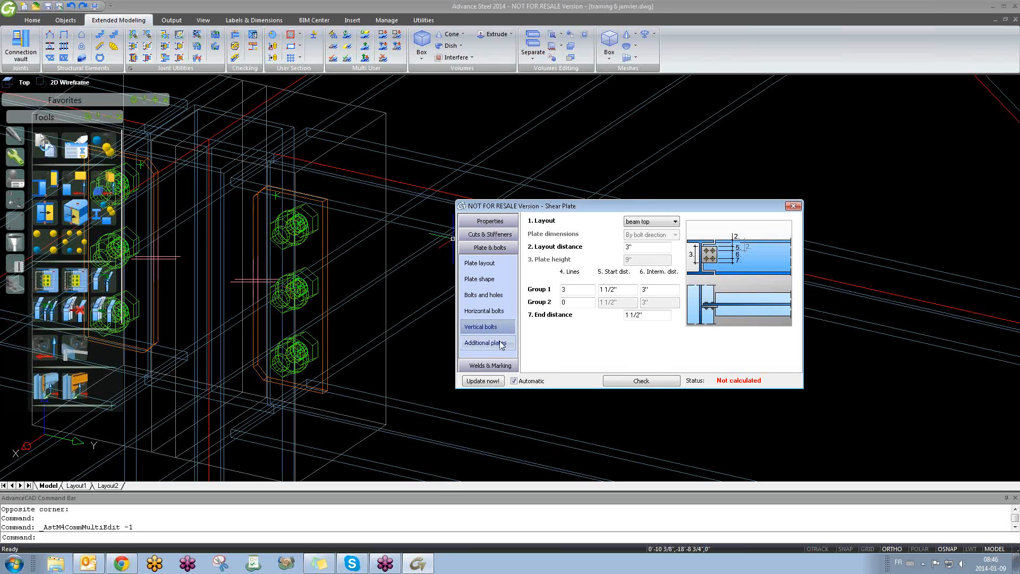
click(500, 343)
- Review the joint's weld, stiffener weld and punch mark settings, including the main web weld location and secondary weld options
click(499, 365)
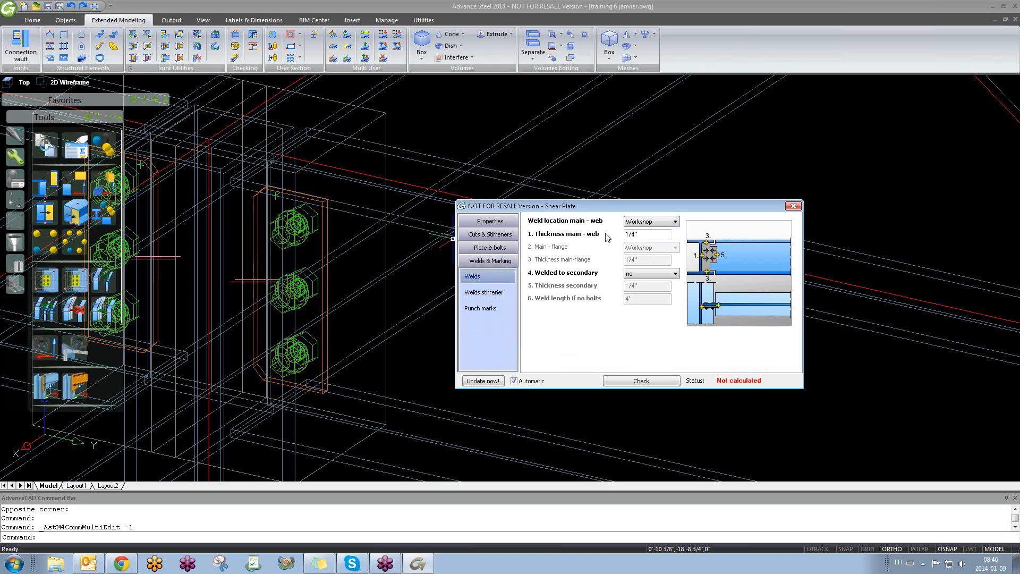
click(481, 293)
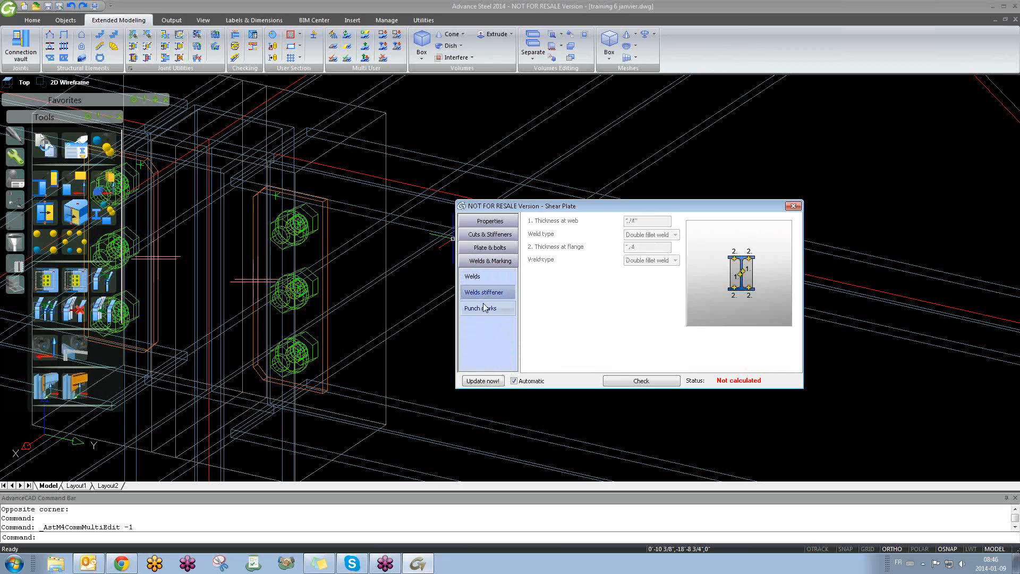
click(496, 308)
click(507, 280)
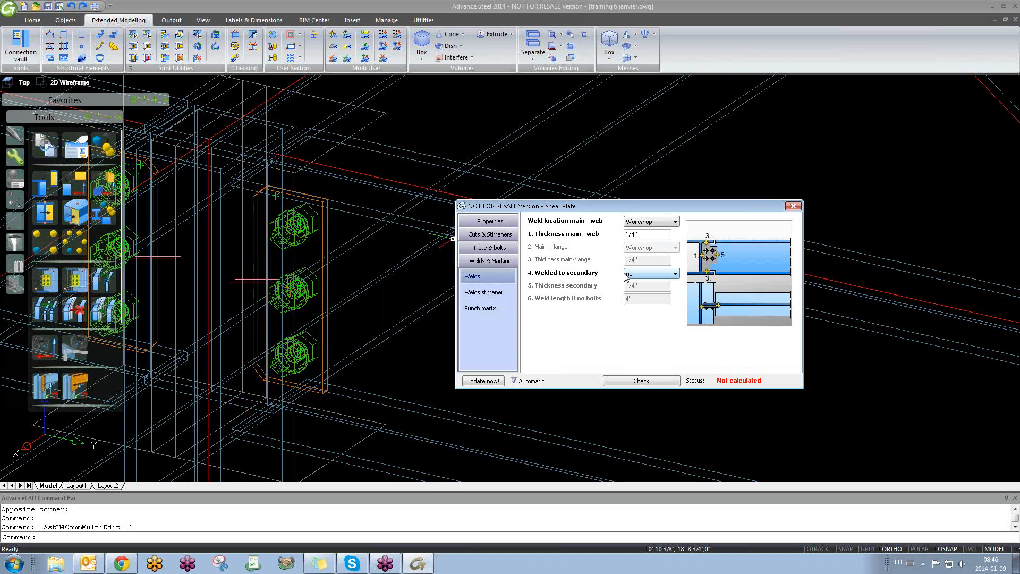
click(640, 275)
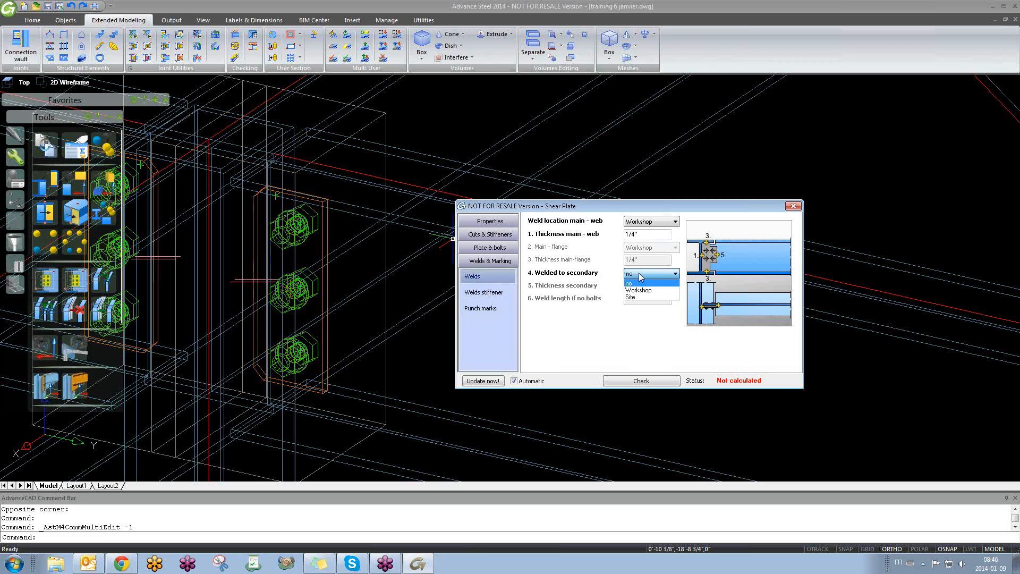
click(640, 275)
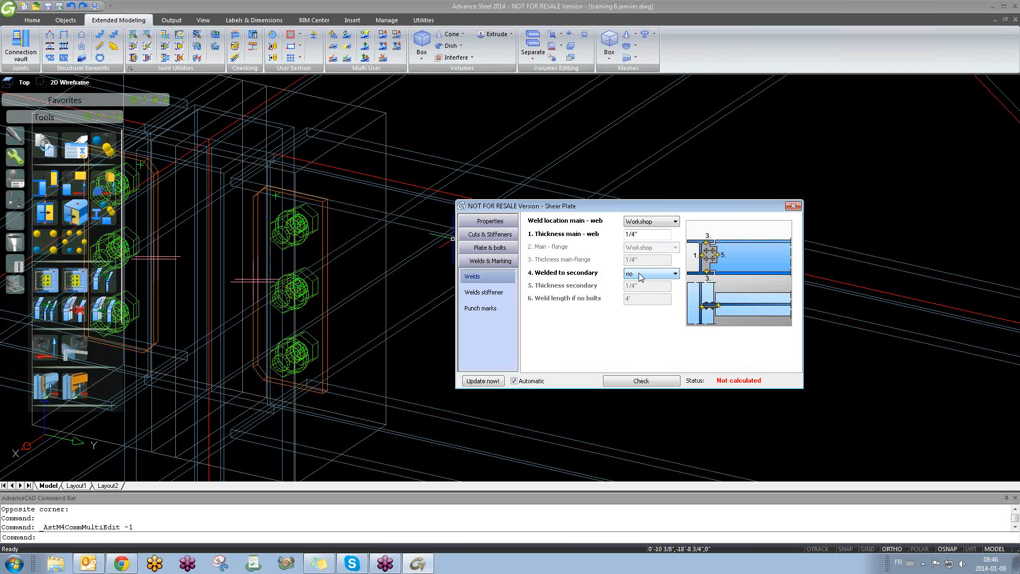
click(658, 223)
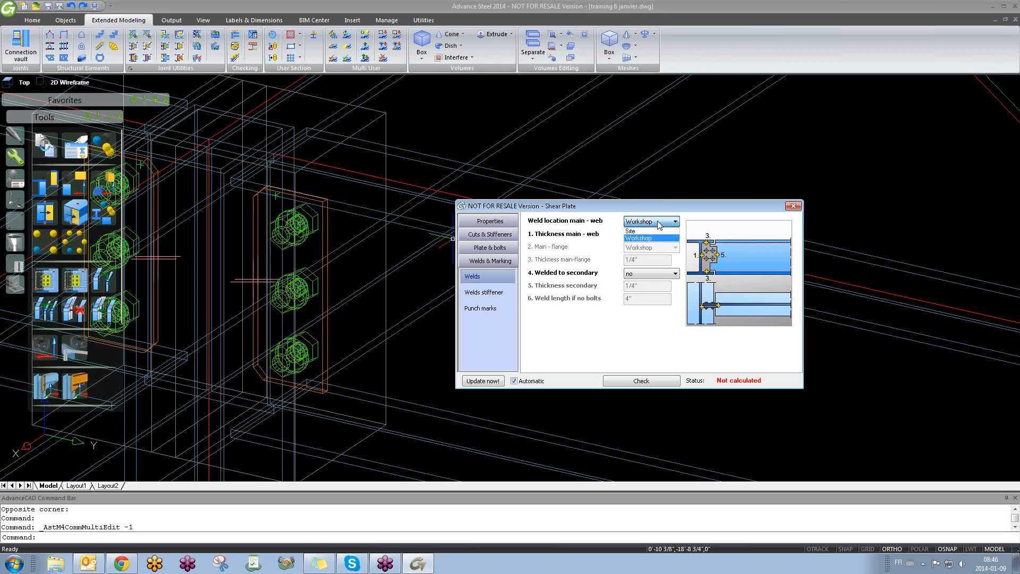
click(614, 224)
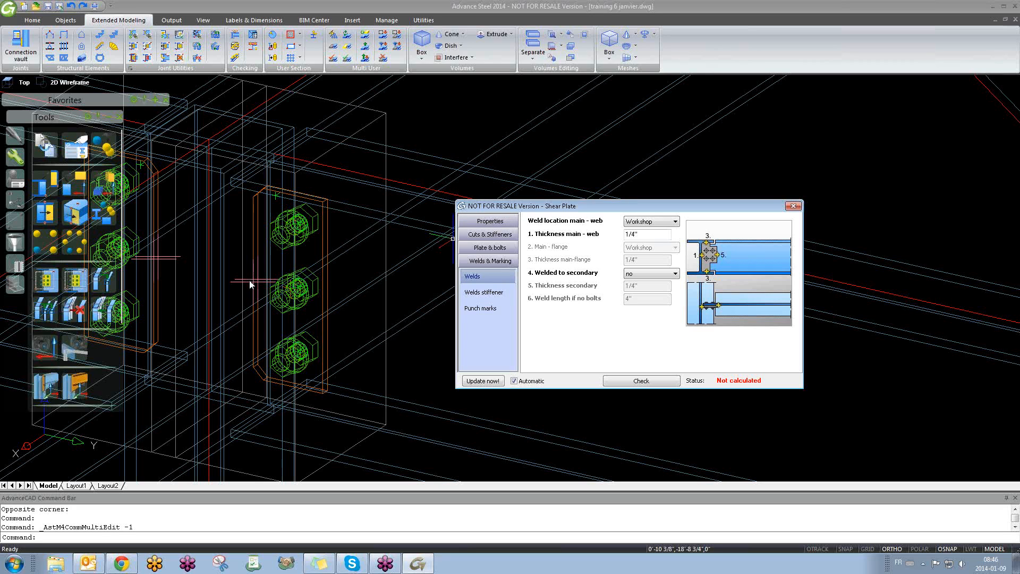
- Inspect the weld mark on the shear plate in the model and compare the Site and Workshop weld location options
click(249, 283)
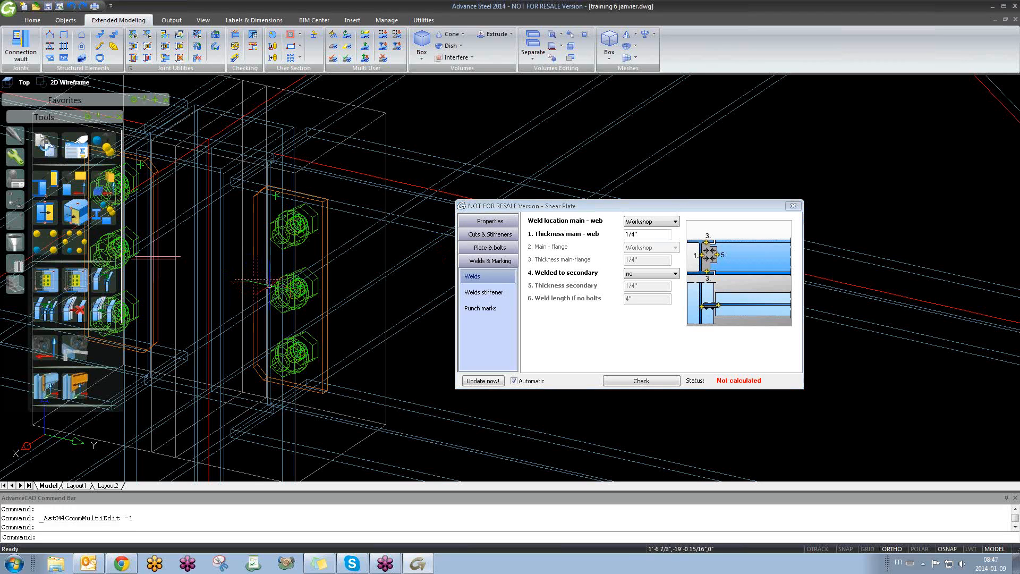
shift+middle_drag(290, 299, 290, 302)
key(Escape)
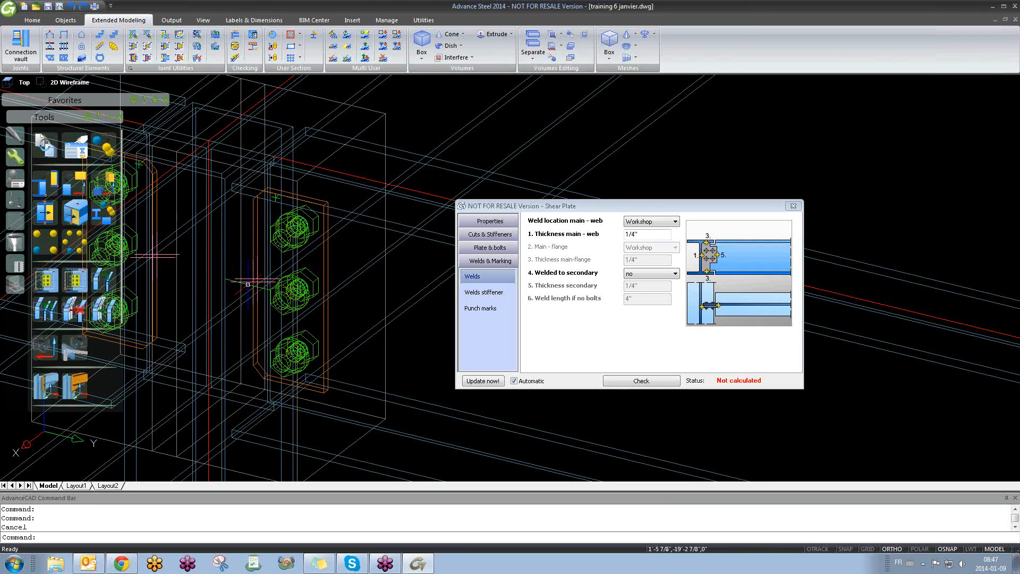
click(655, 225)
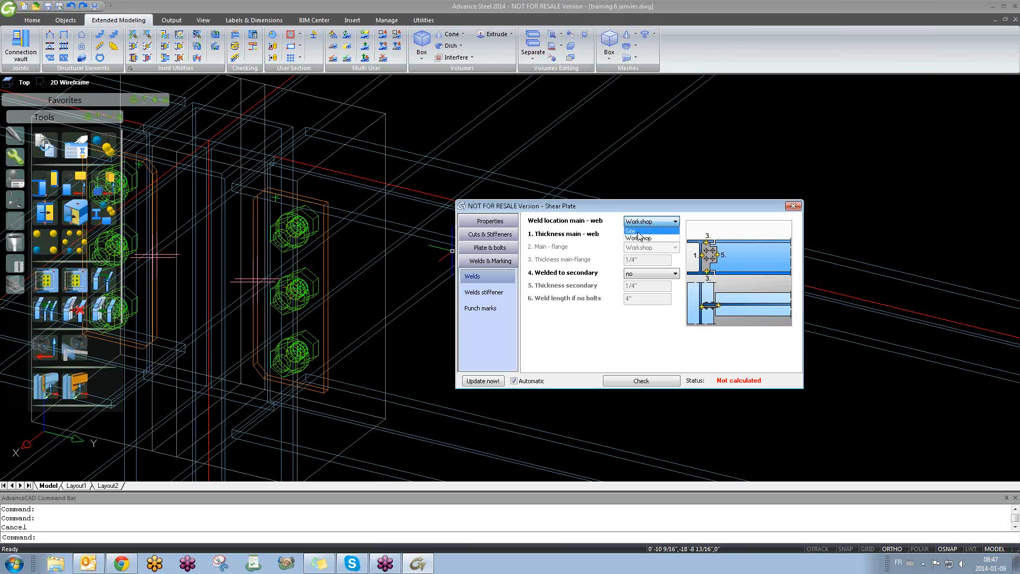
click(608, 238)
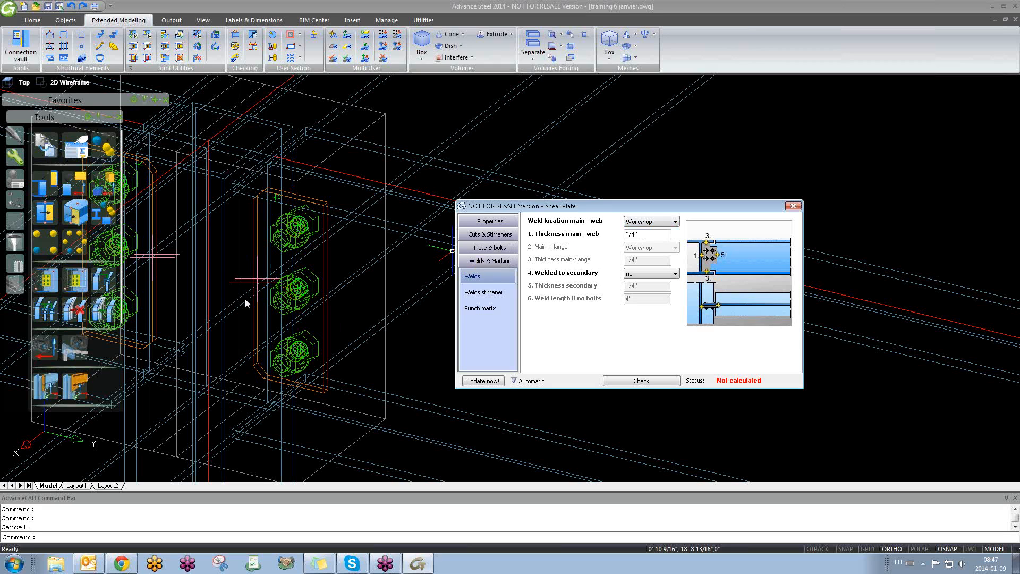
scroll(247, 281, up, 1)
scroll(252, 291, down, 1)
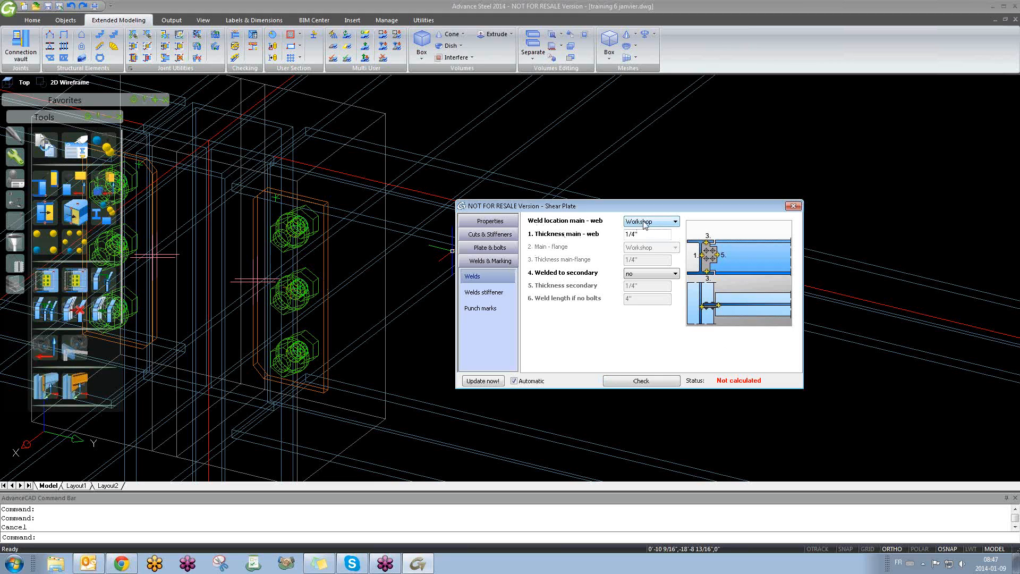
- Go back through the shear plate's layout, shape, bolts and holes, horizontal and vertical bolt, and additional plate settings
click(489, 247)
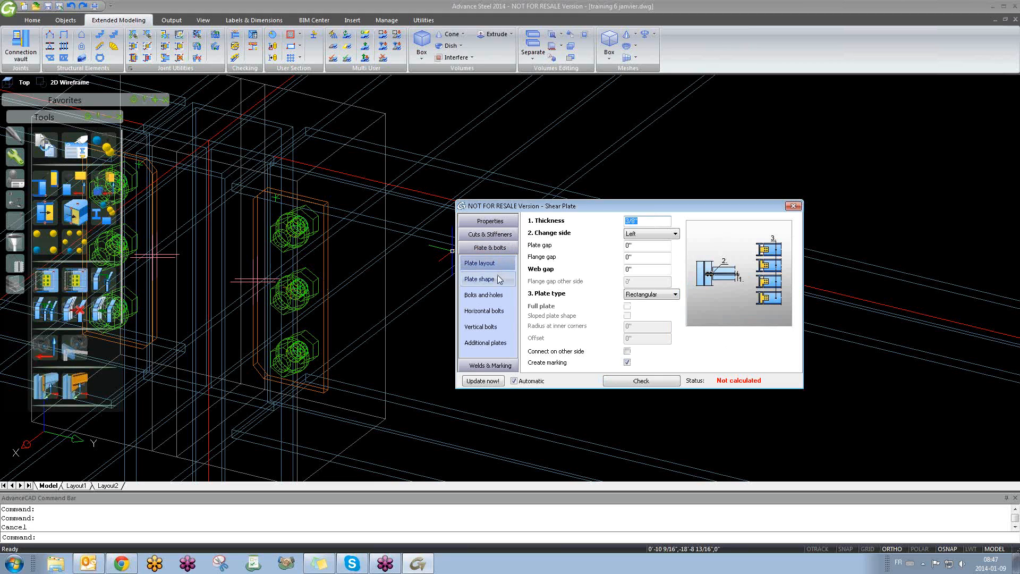
click(504, 280)
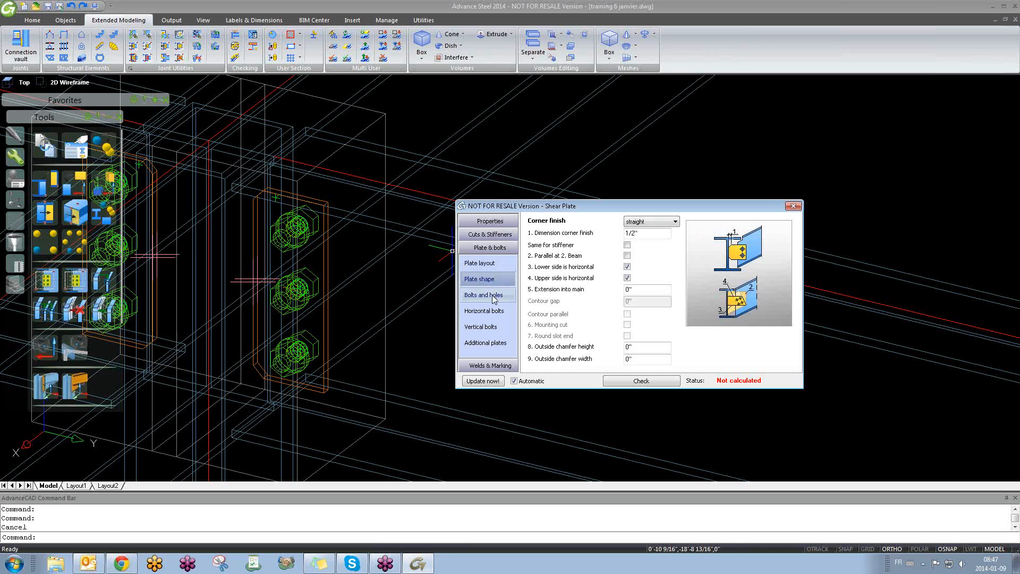
click(493, 296)
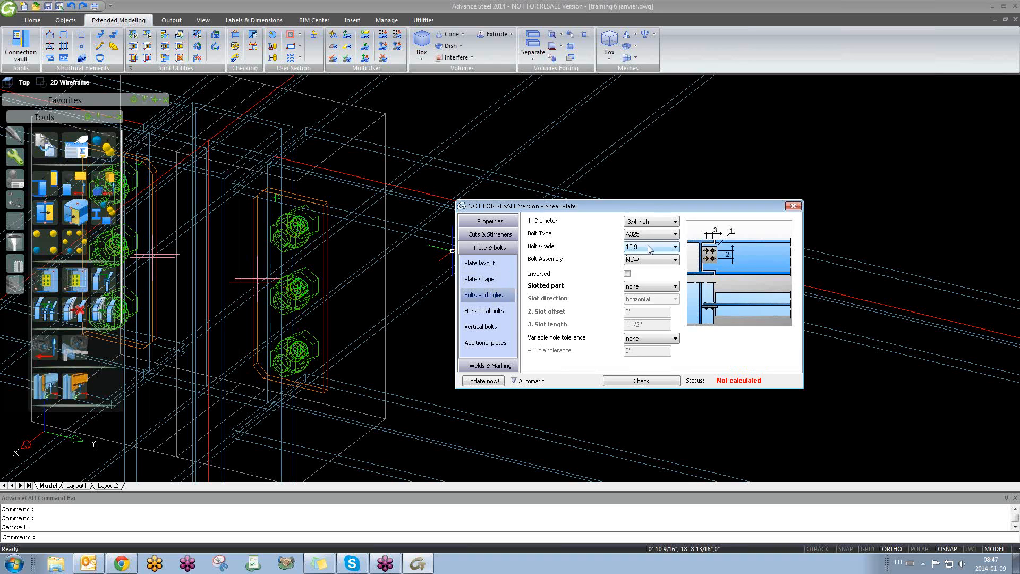
click(495, 314)
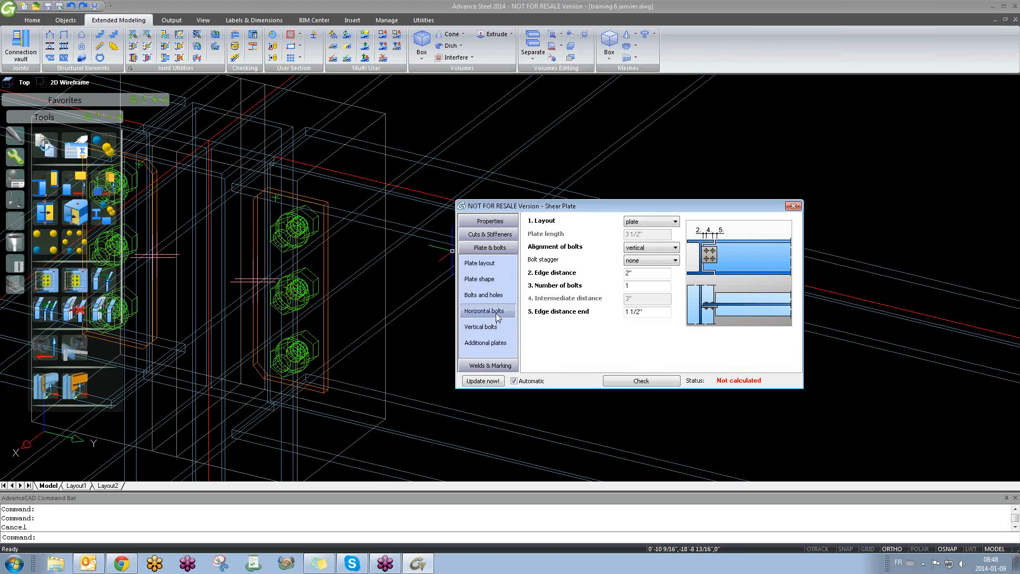
click(495, 321)
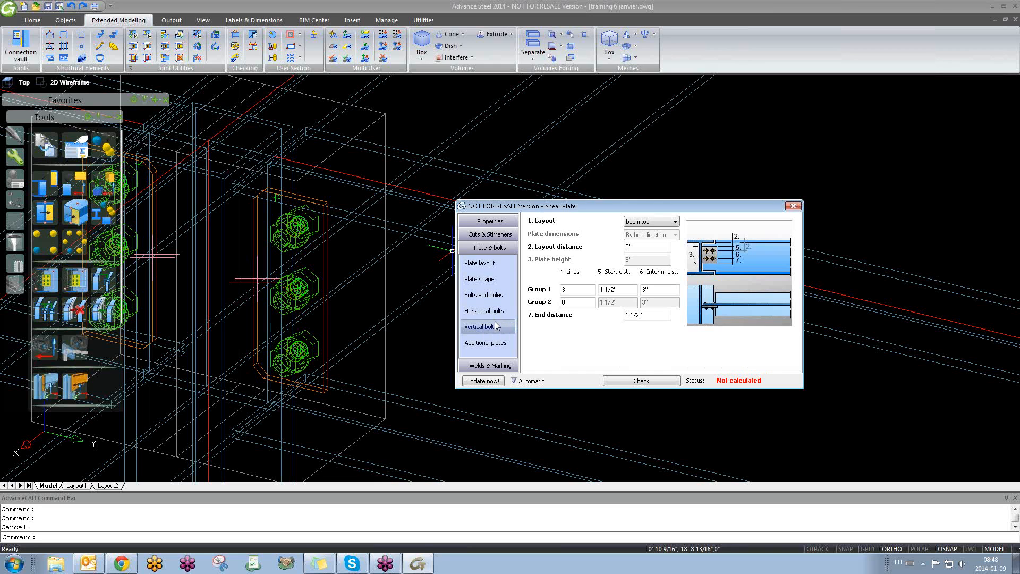
click(492, 343)
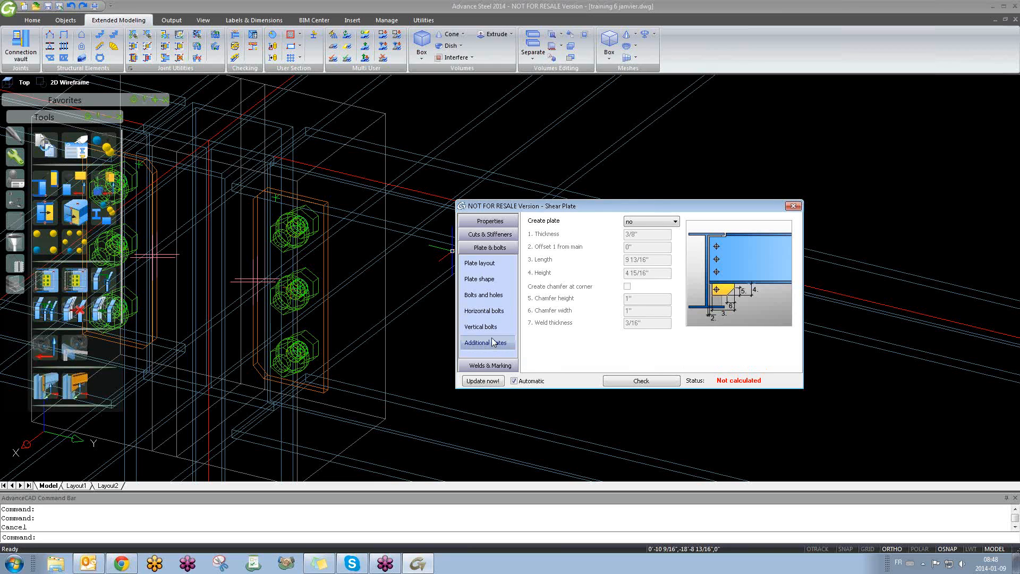
click(494, 281)
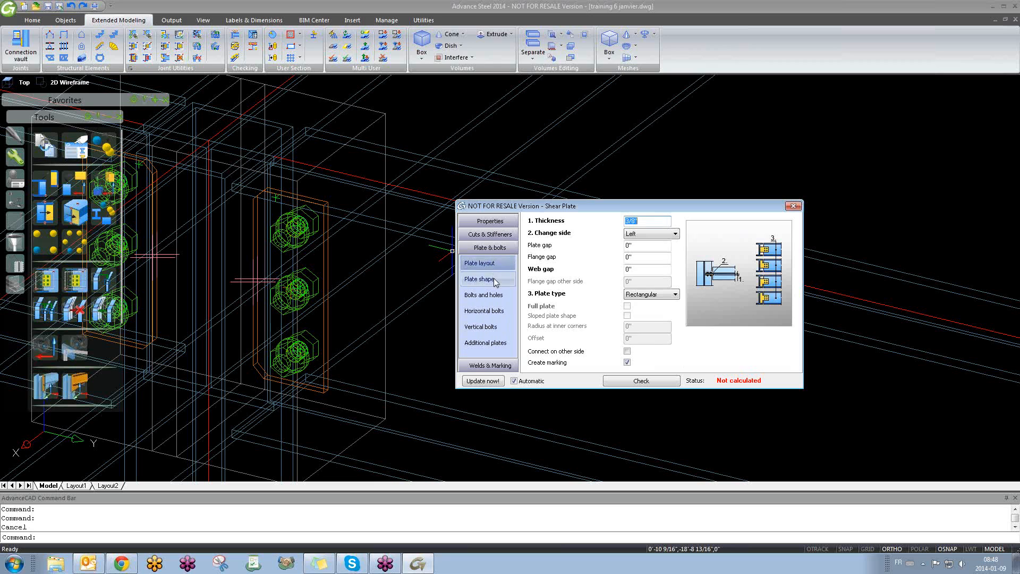
click(493, 281)
- Examine the joint's beam cut, top and bottom cope, beam stiffener and column stiffener settings
click(490, 234)
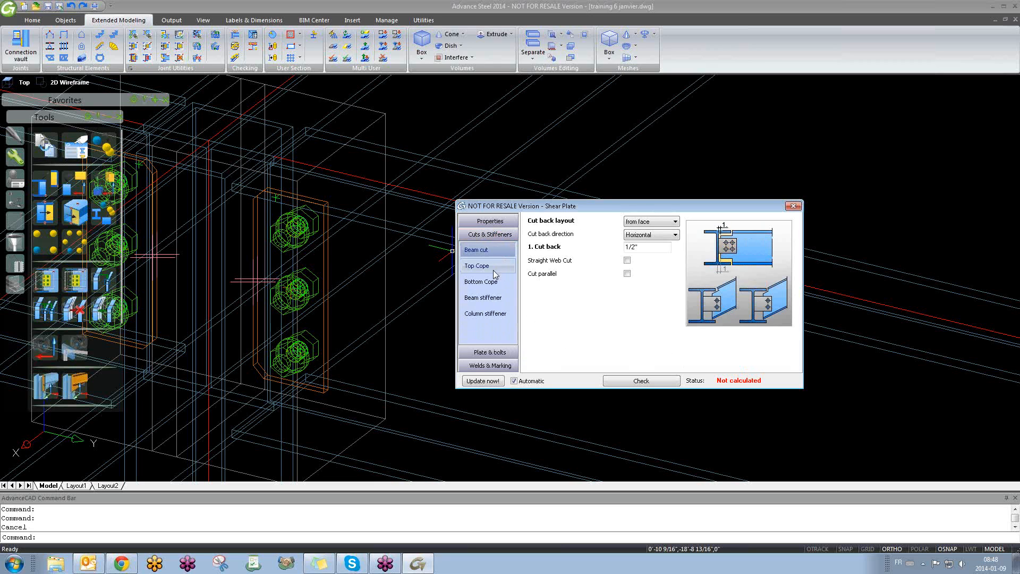
click(493, 269)
click(495, 251)
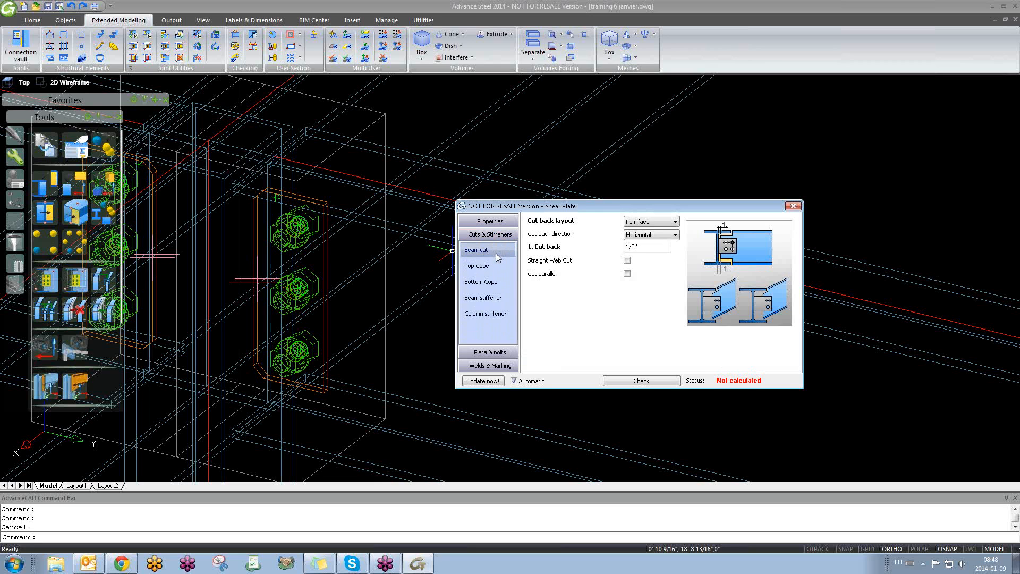
click(496, 284)
click(496, 298)
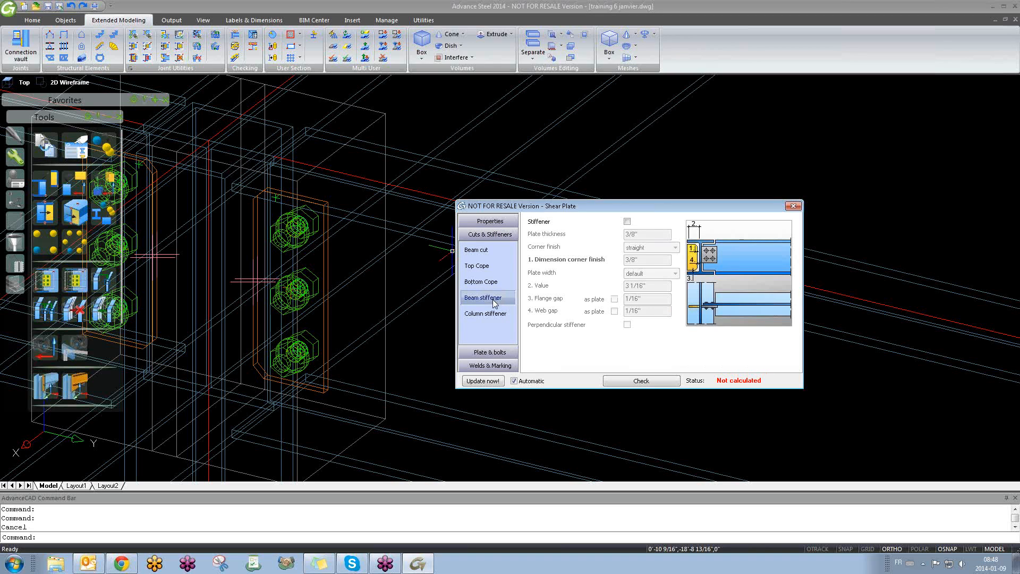
click(496, 313)
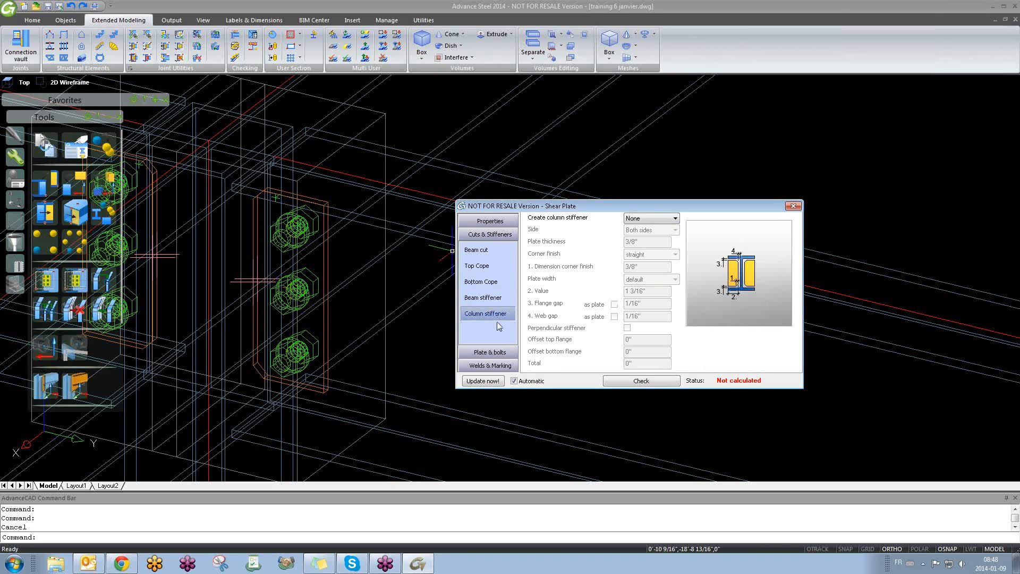
- Check the shear plate joint's weld and stiffener weld settings again
click(499, 353)
click(496, 366)
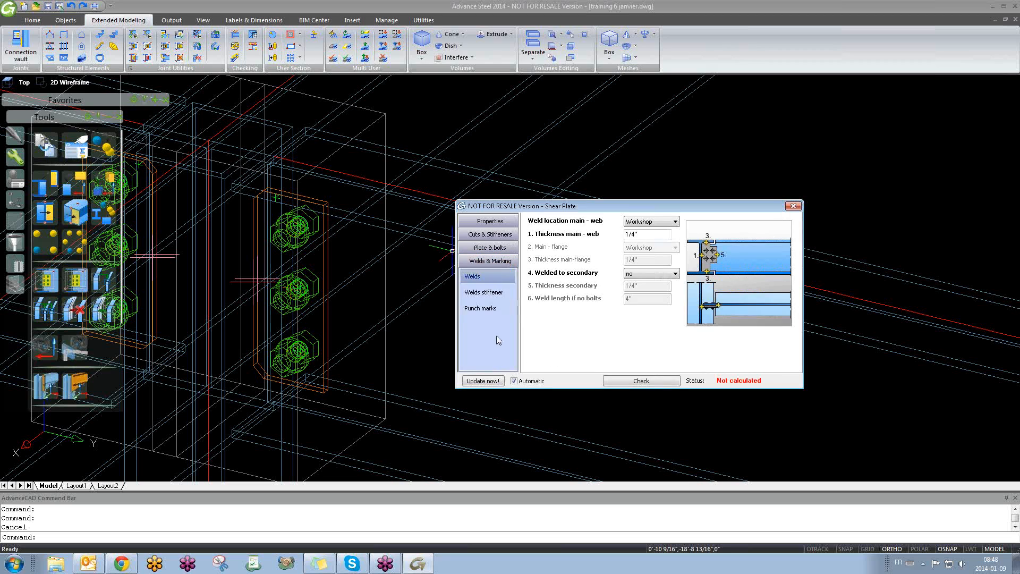
click(494, 293)
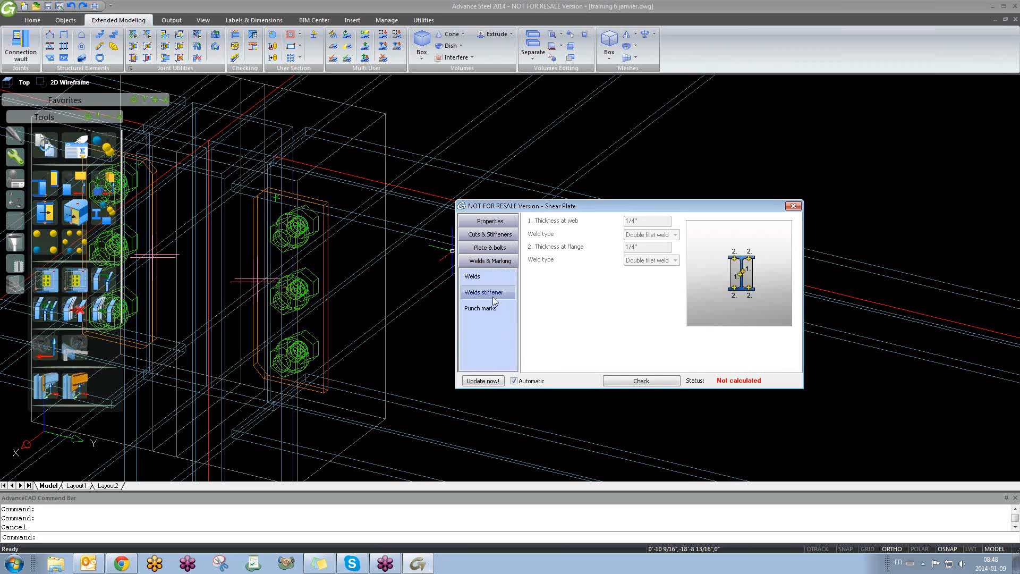
- Check the punch mark settings, and go through the shear plate's layout, shape, bolt and additional plate settings once more
click(494, 309)
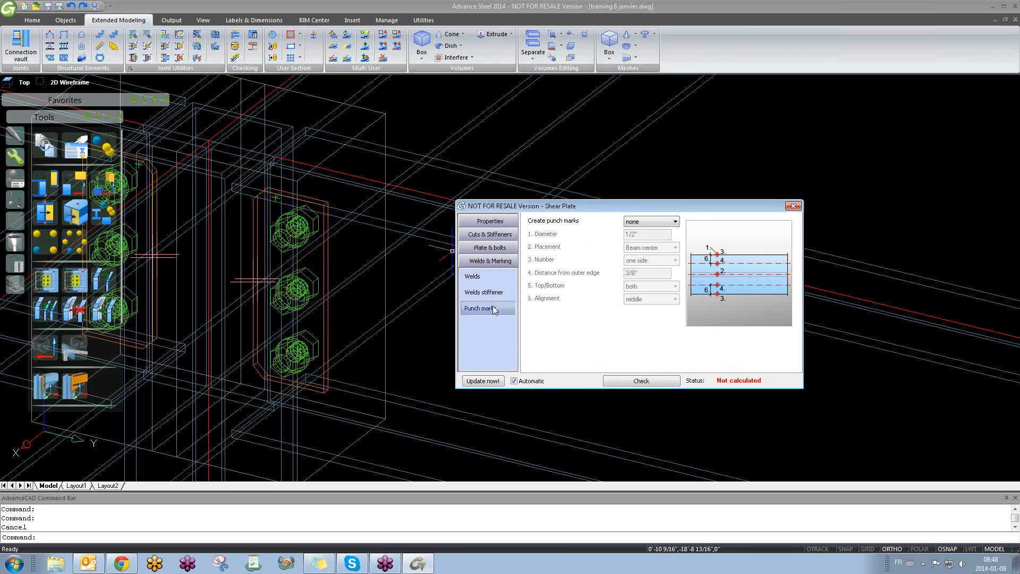
click(496, 247)
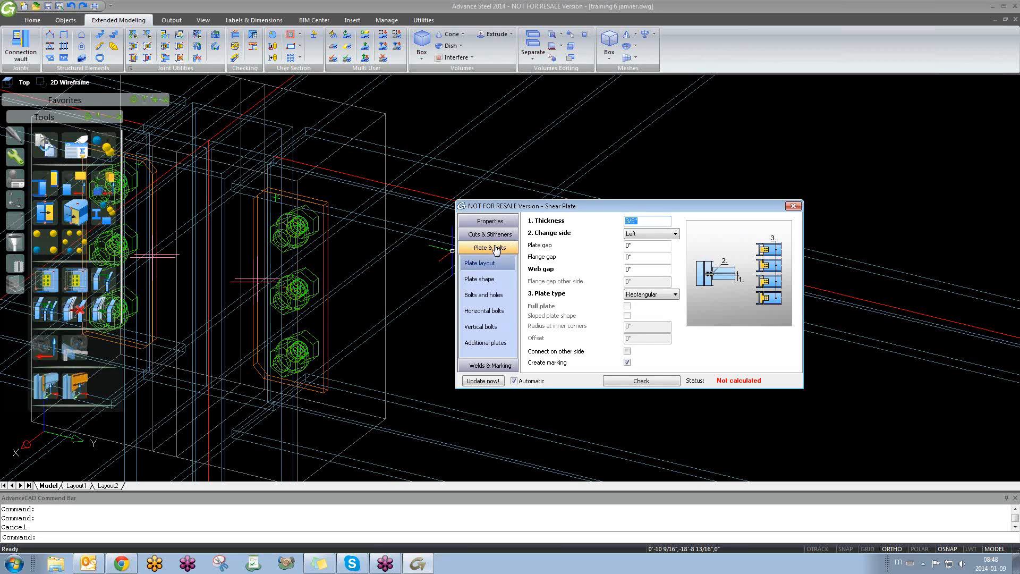
click(493, 278)
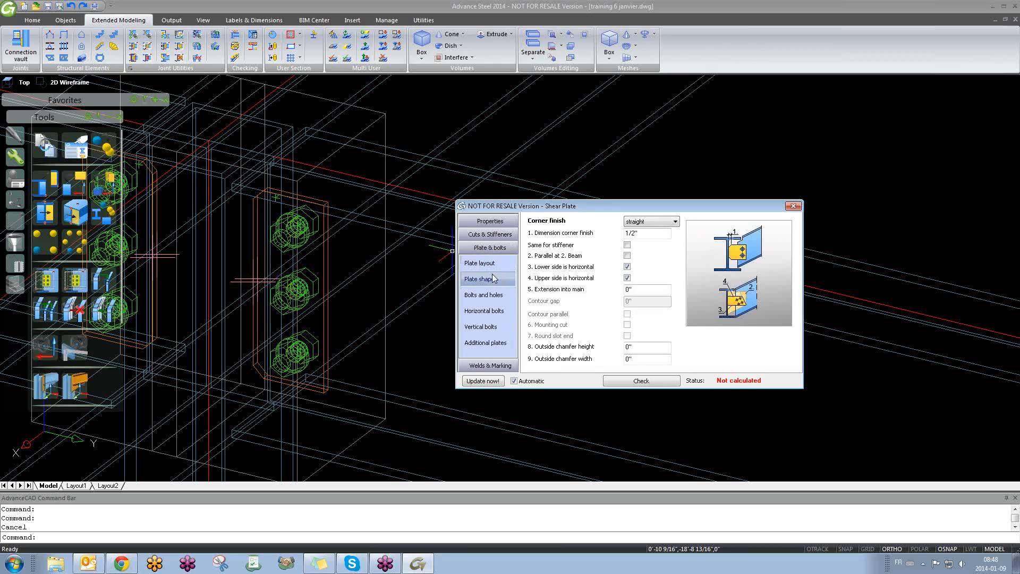
click(494, 294)
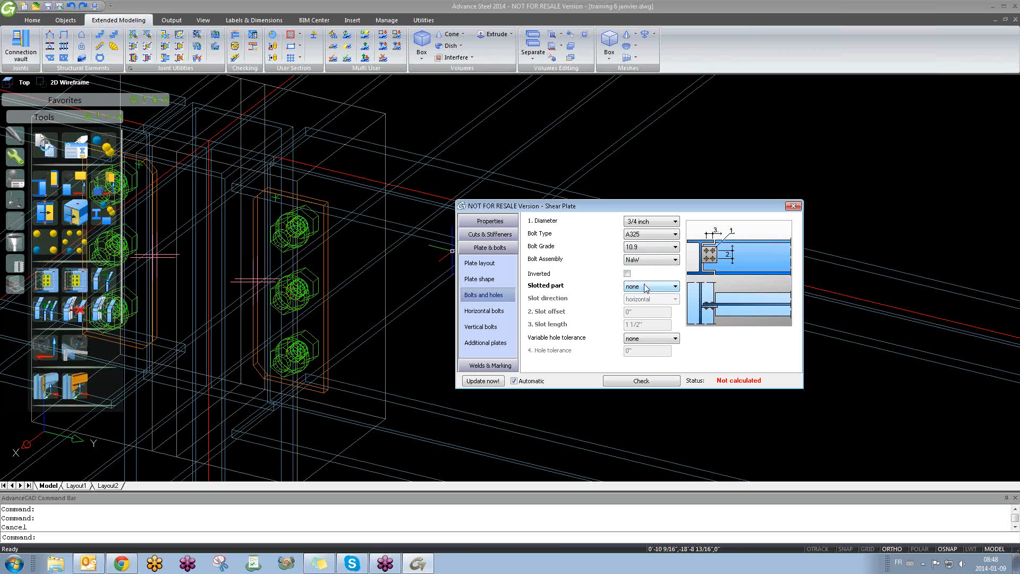
click(488, 312)
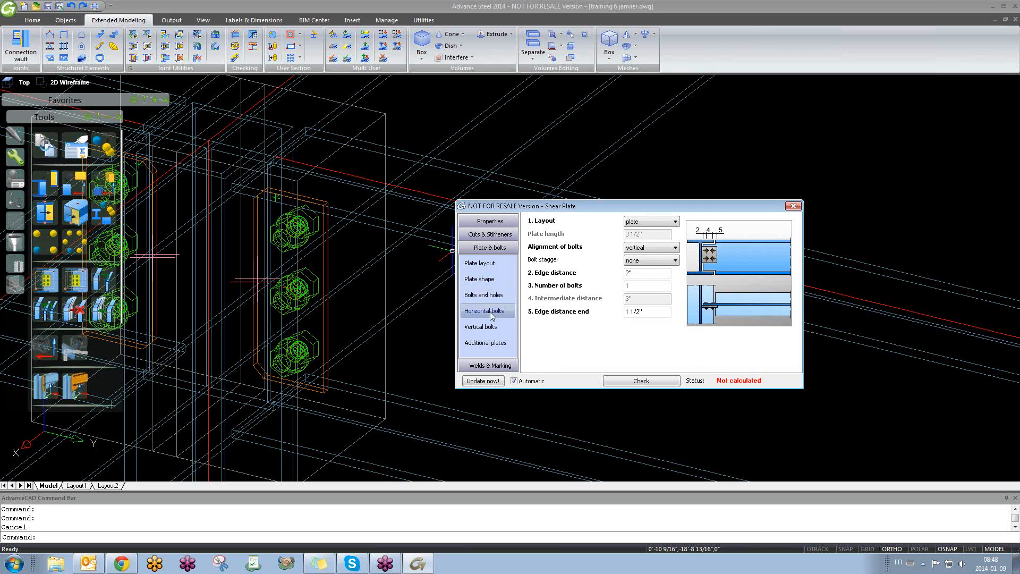
click(497, 325)
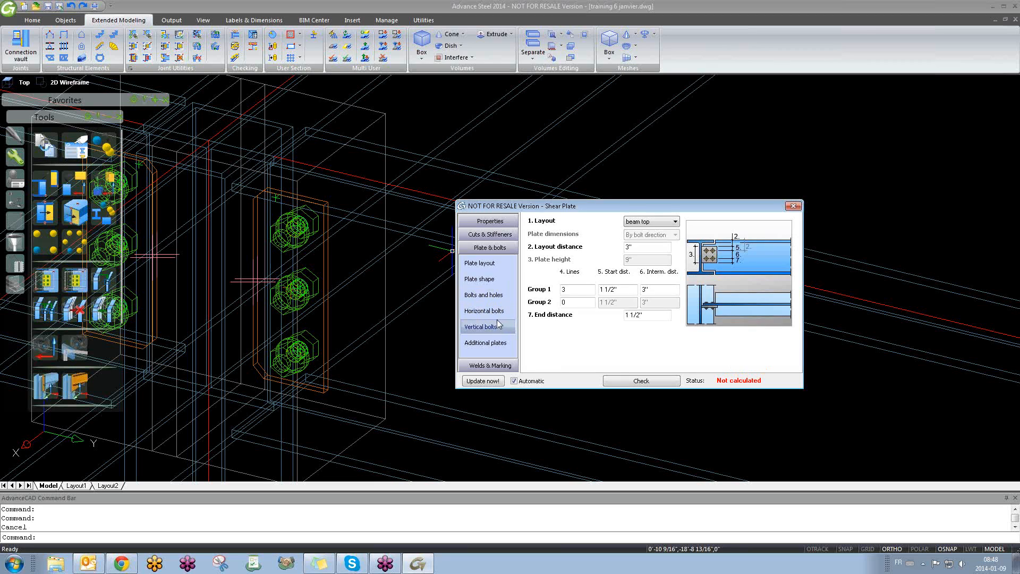
click(491, 343)
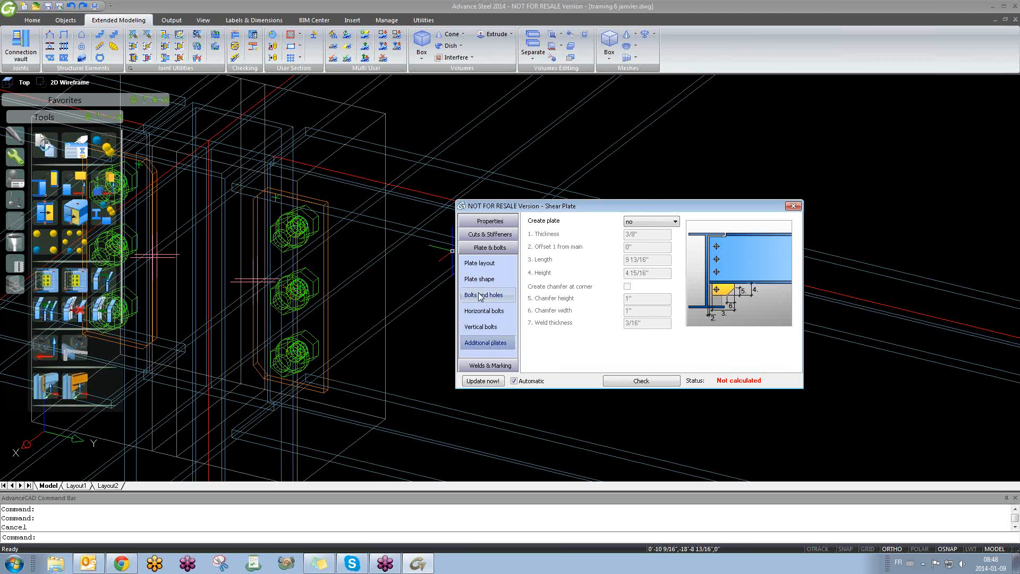
- Review the joint's top cope, column stiffener, beam stiffener and bottom cope settings again
click(490, 234)
click(486, 267)
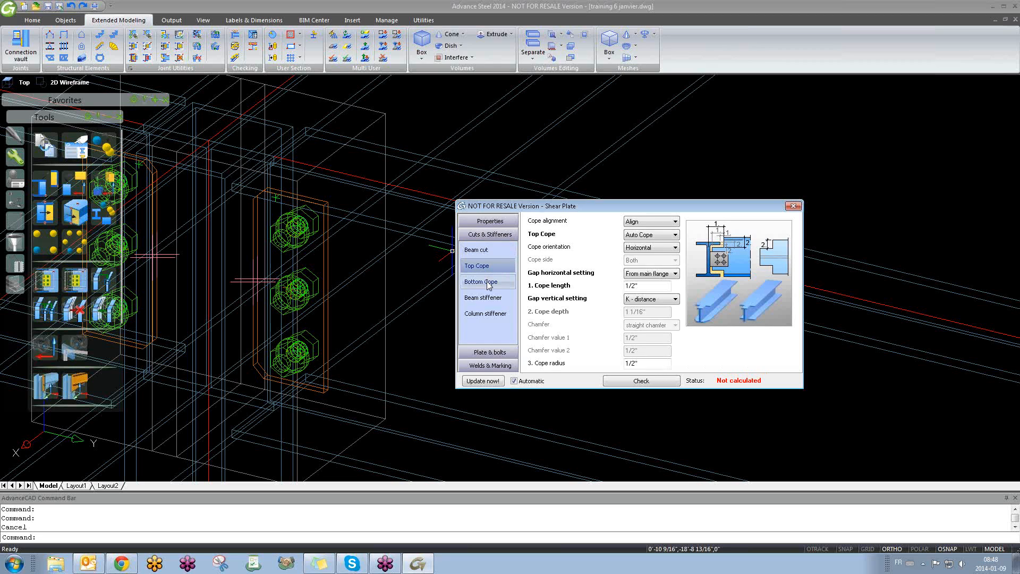
click(489, 314)
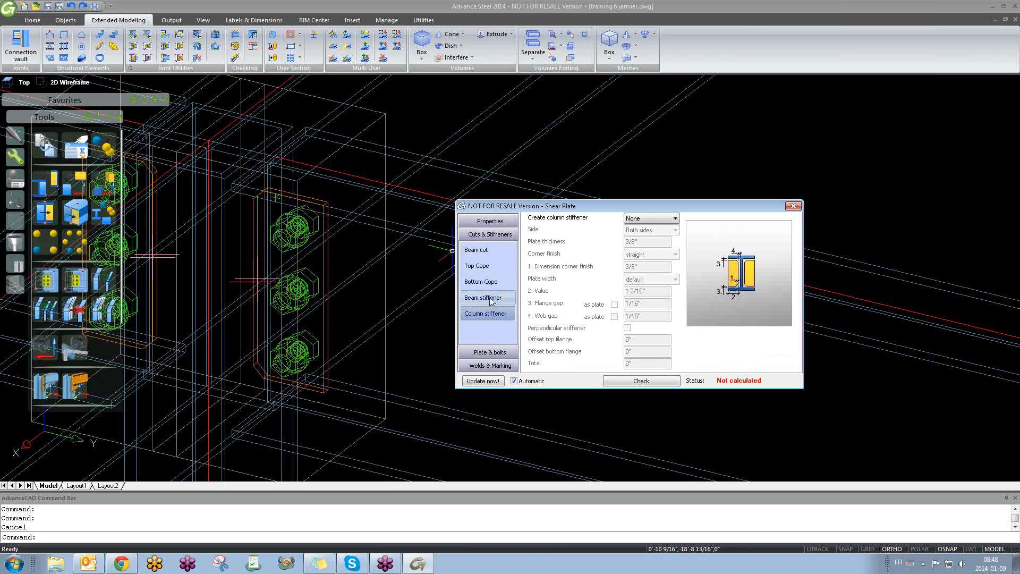
click(489, 298)
click(499, 283)
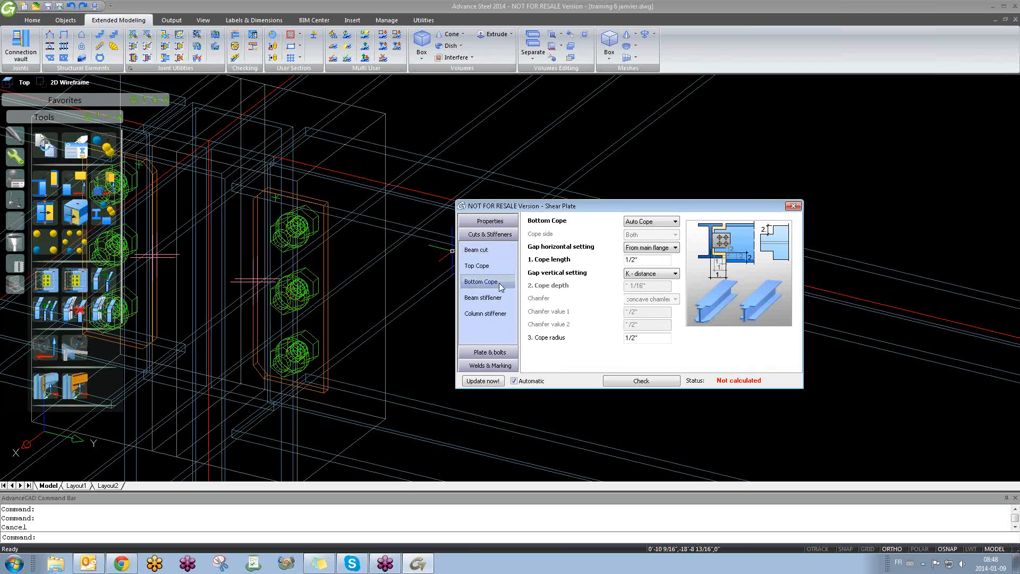
- Try Site as the shear plate's Welded to secondary option, and set it back to no
click(490, 352)
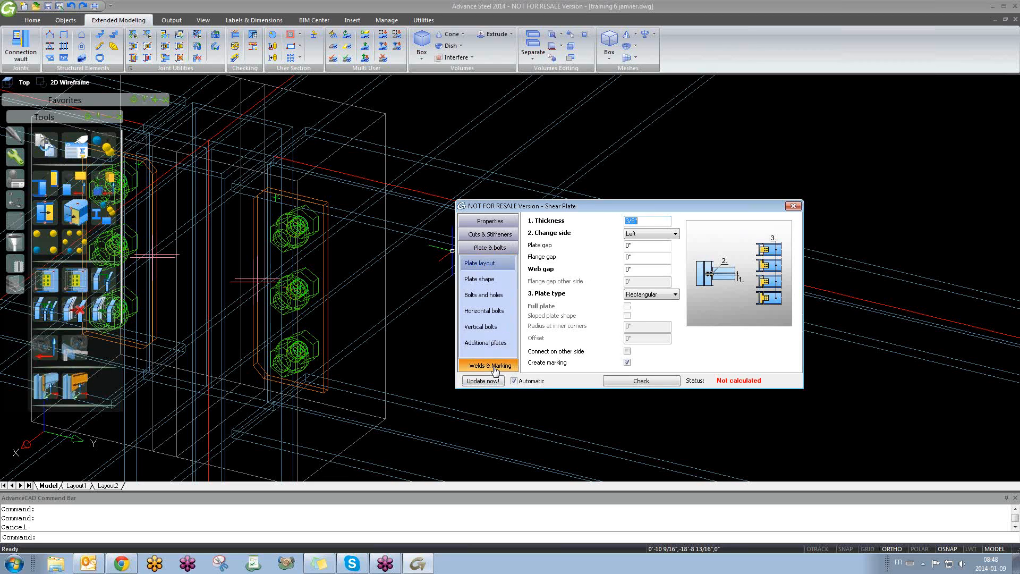
click(491, 366)
click(635, 274)
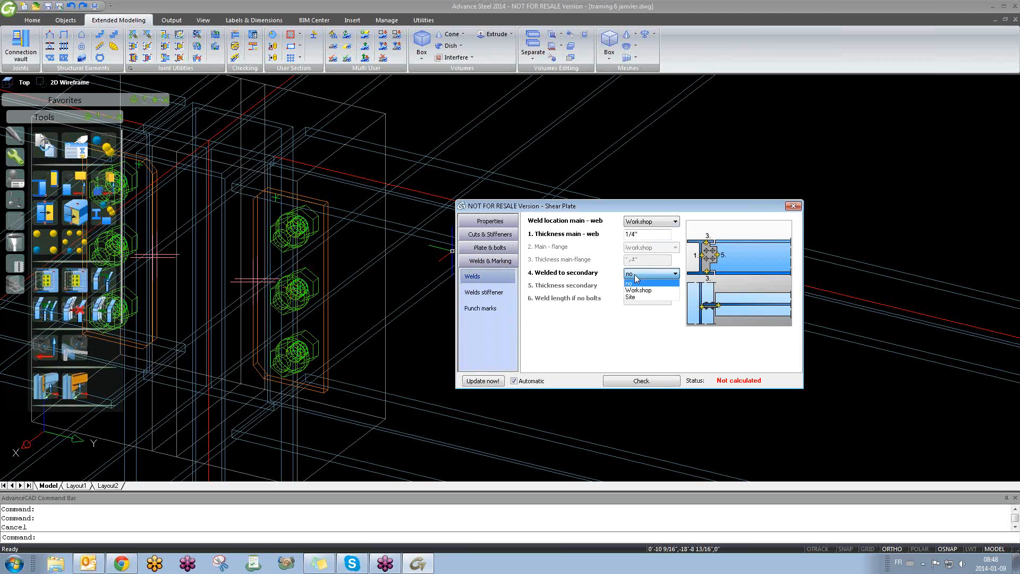
click(653, 297)
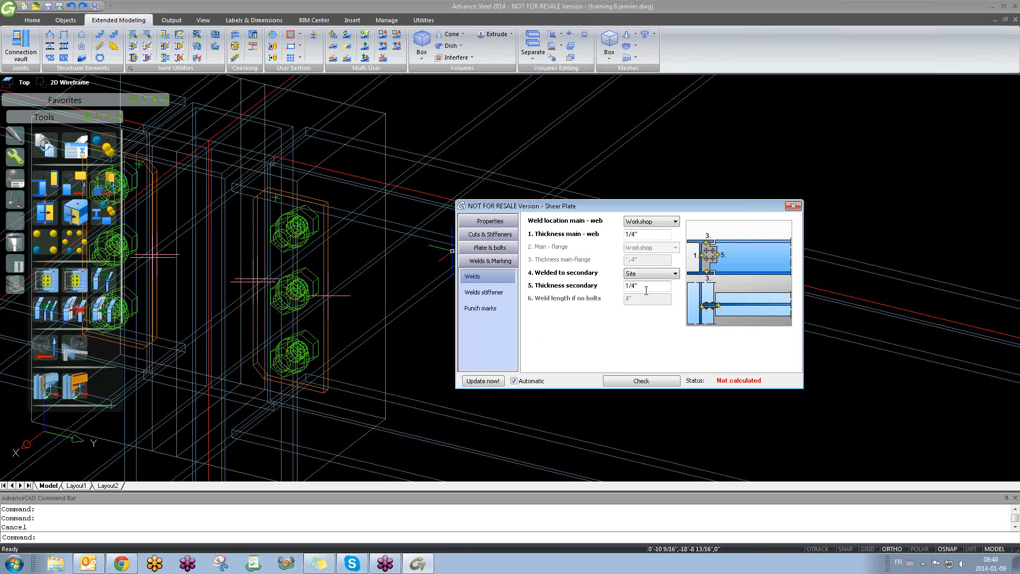
click(645, 274)
click(643, 284)
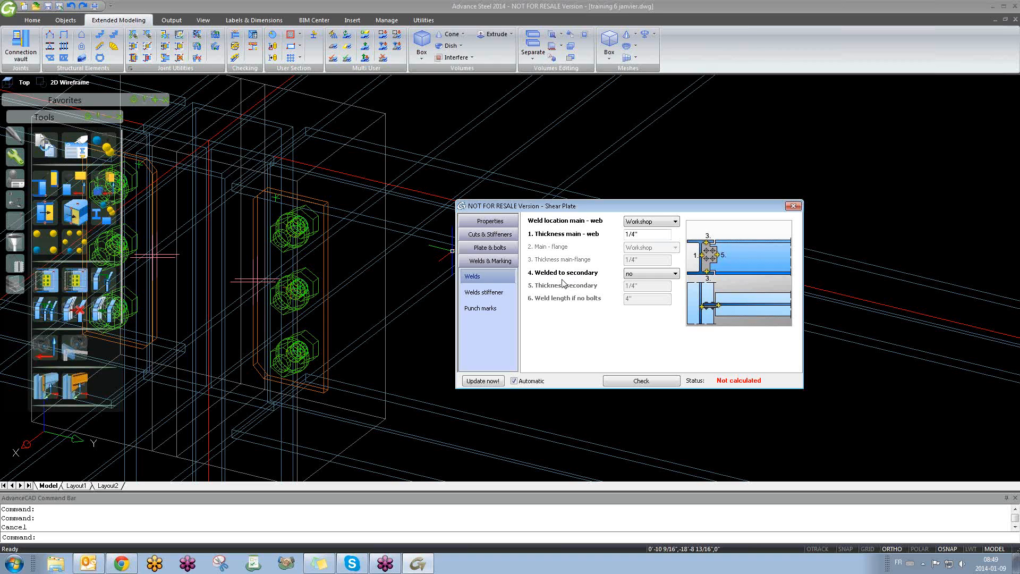
- Check the Welded to secondary choices once more and close the shear plate's properties
click(640, 276)
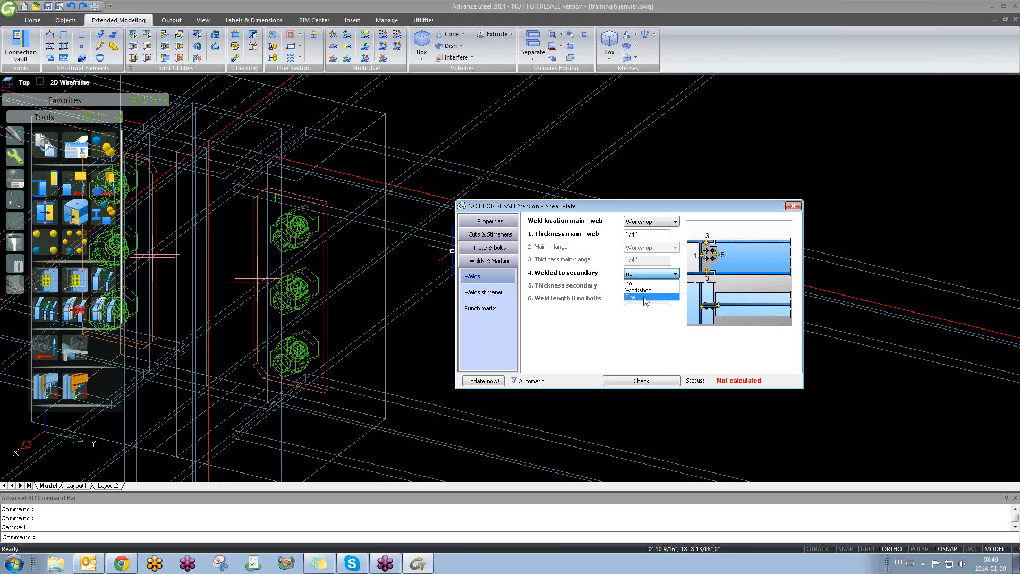
click(796, 209)
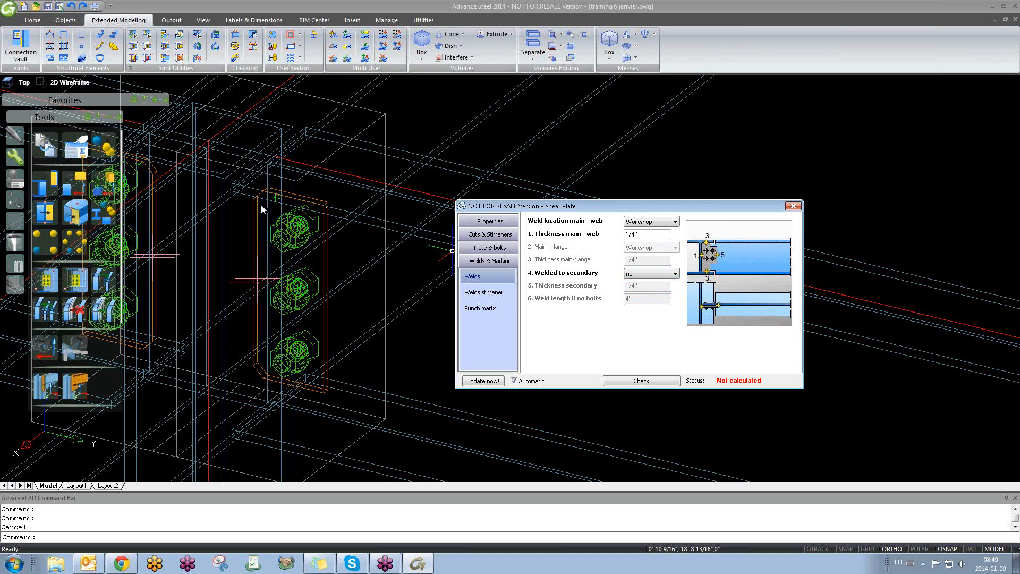
click(793, 206)
scroll(445, 242, down, 5)
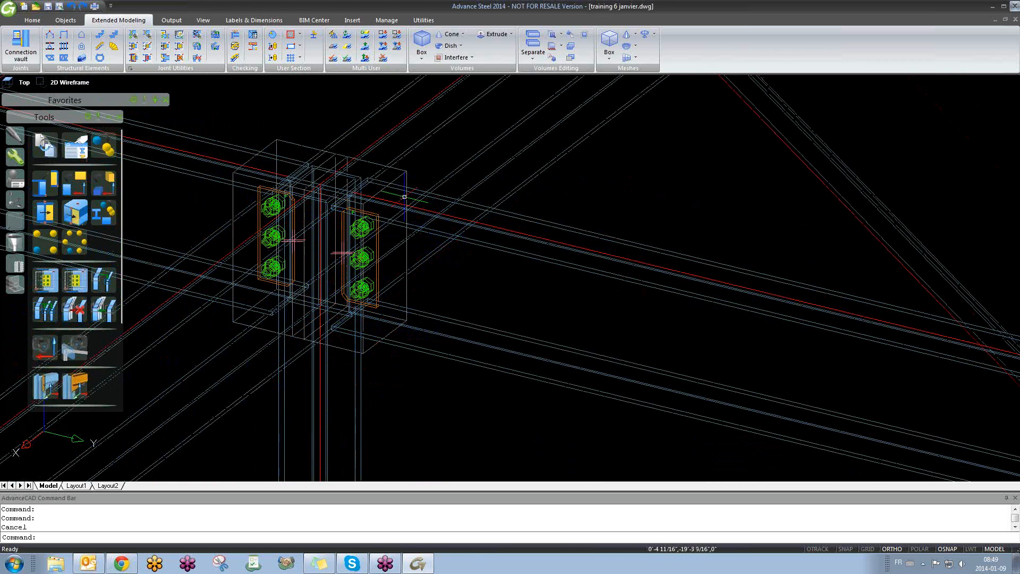
- Display the objects connected in shop to the middle column that carries the shear plates
click(15, 221)
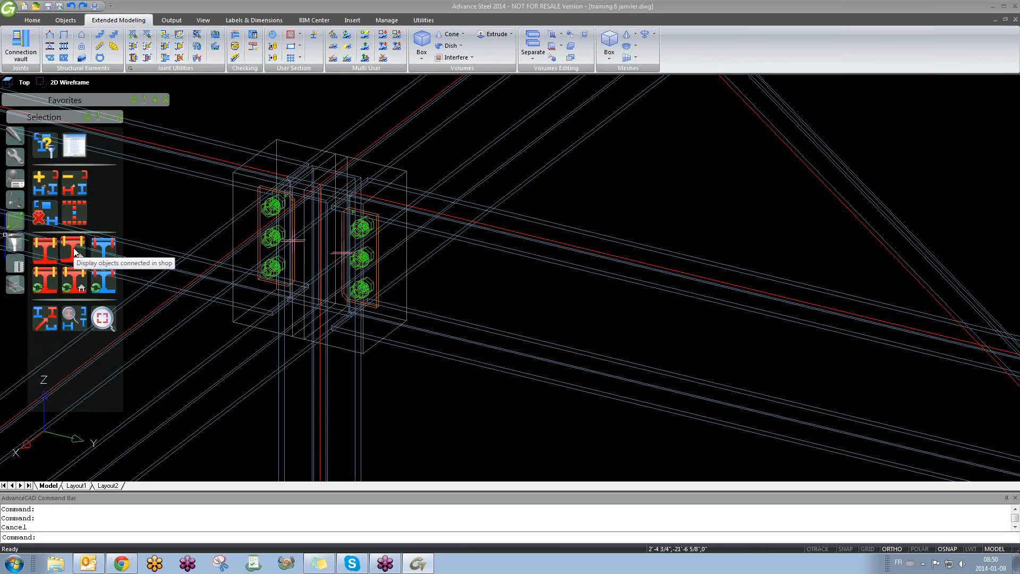
click(73, 247)
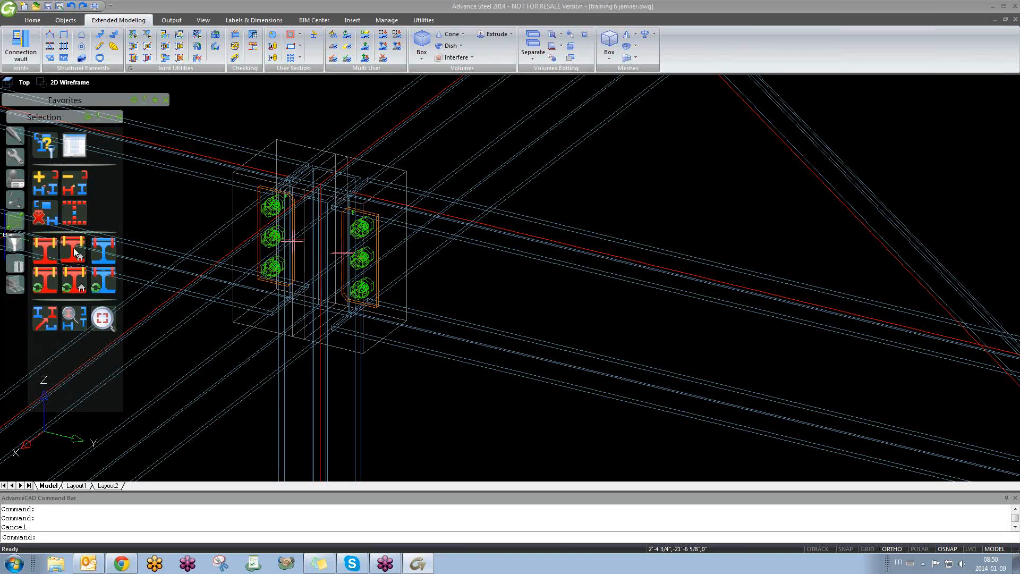
click(73, 247)
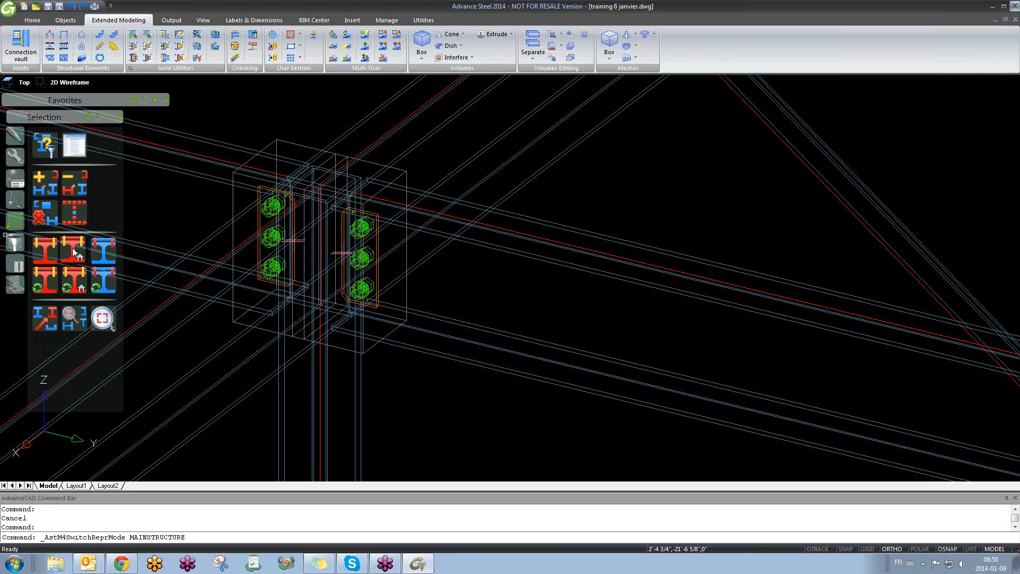
scroll(85, 251, down, 5)
middle_drag(208, 331, 430, 291)
click(432, 278)
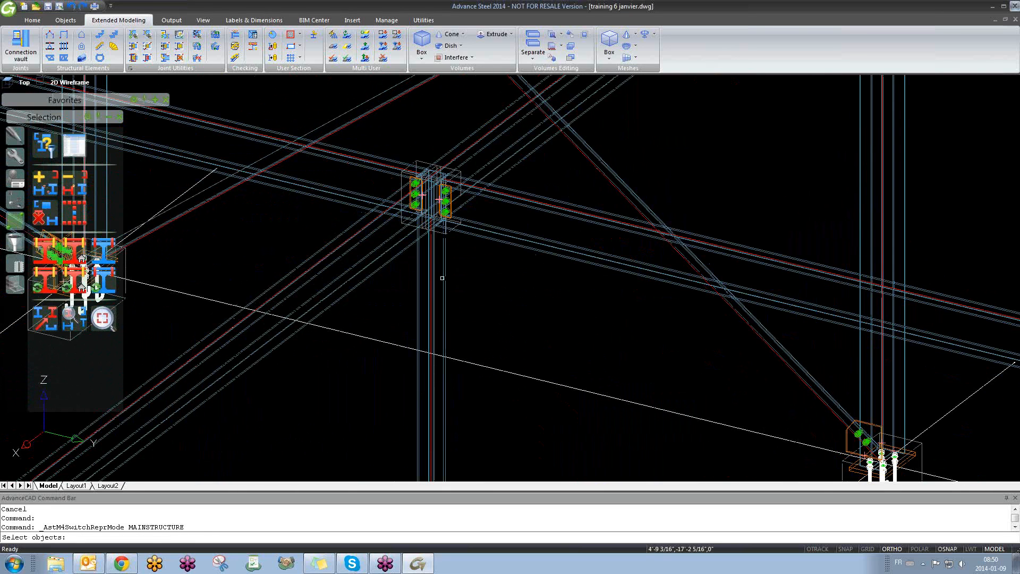
key(Return)
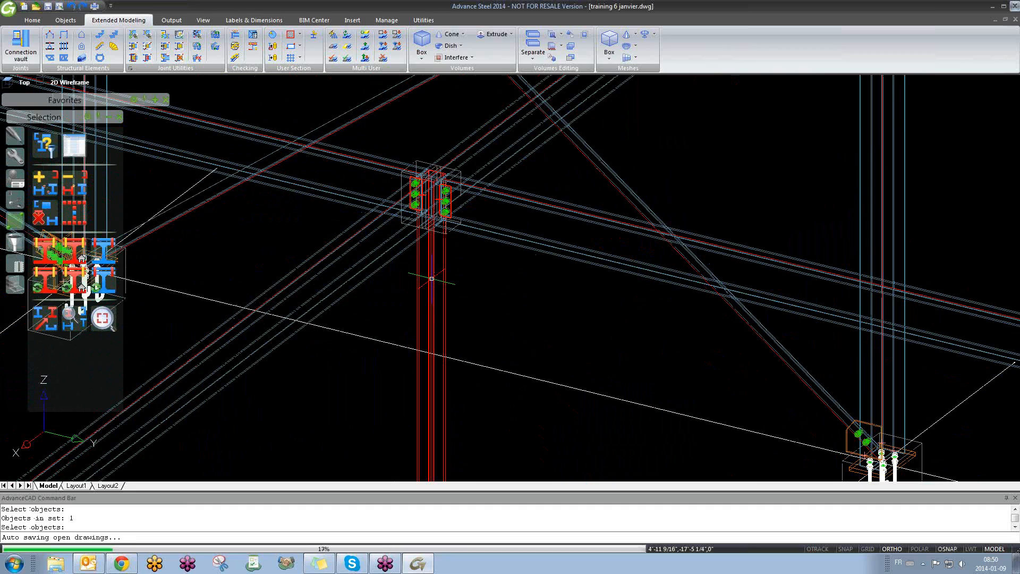
- Select the marked objects and inspect the column with its attached shear plates in the model
click(76, 214)
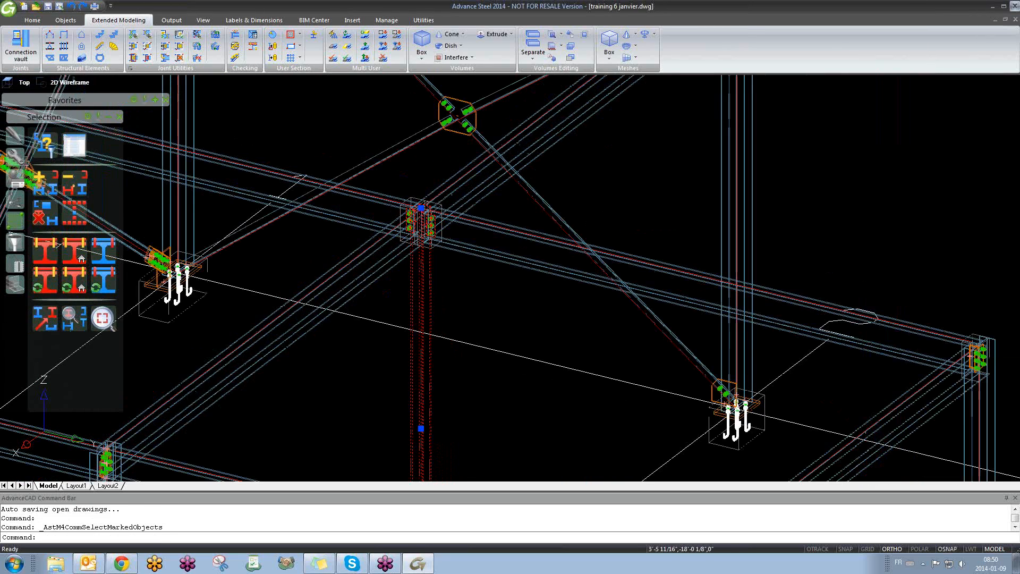
scroll(410, 406, down, 3)
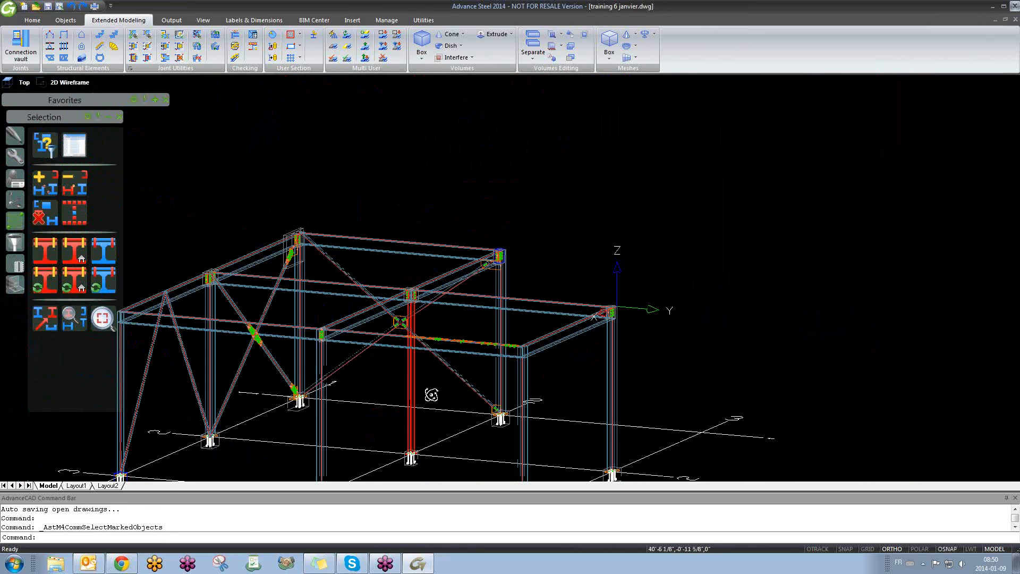
scroll(410, 298, up, 5)
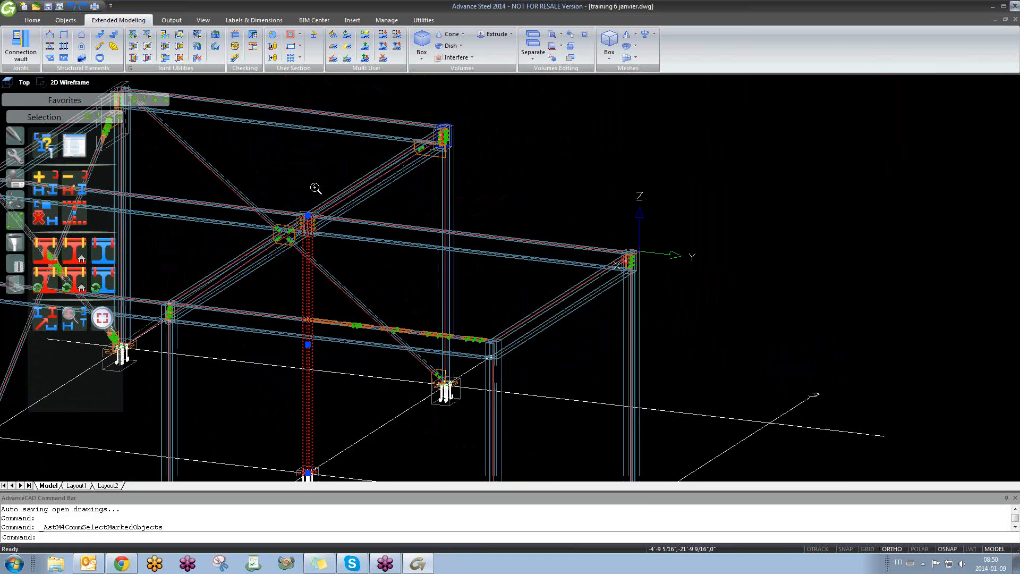
scroll(302, 244, up, 2)
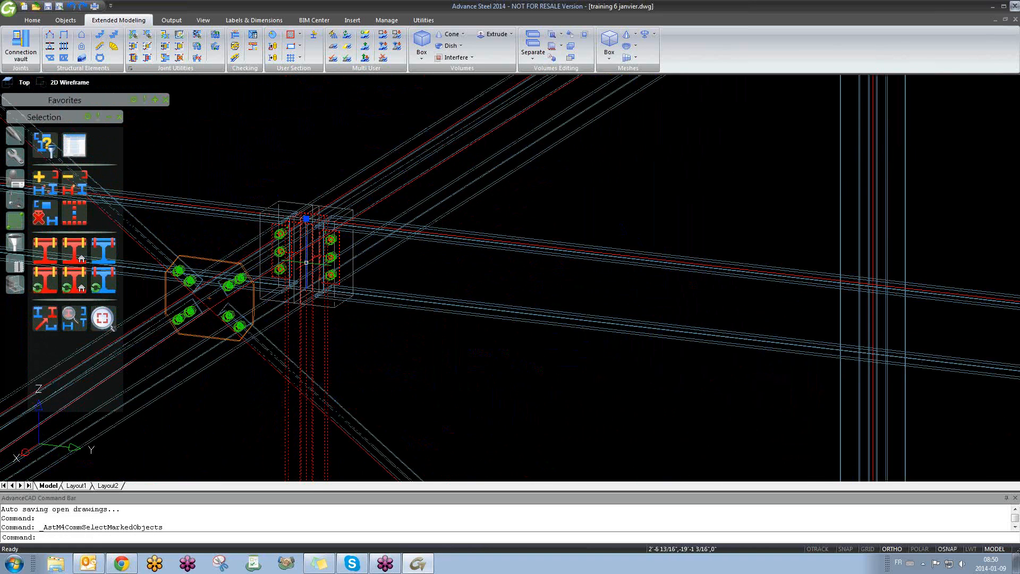
shift+middle_drag(293, 304, 335, 275)
- Clear the selection and unmark the objects on the column
key(Escape)
scroll(332, 267, down, 5)
shift+middle_drag(371, 346, 341, 362)
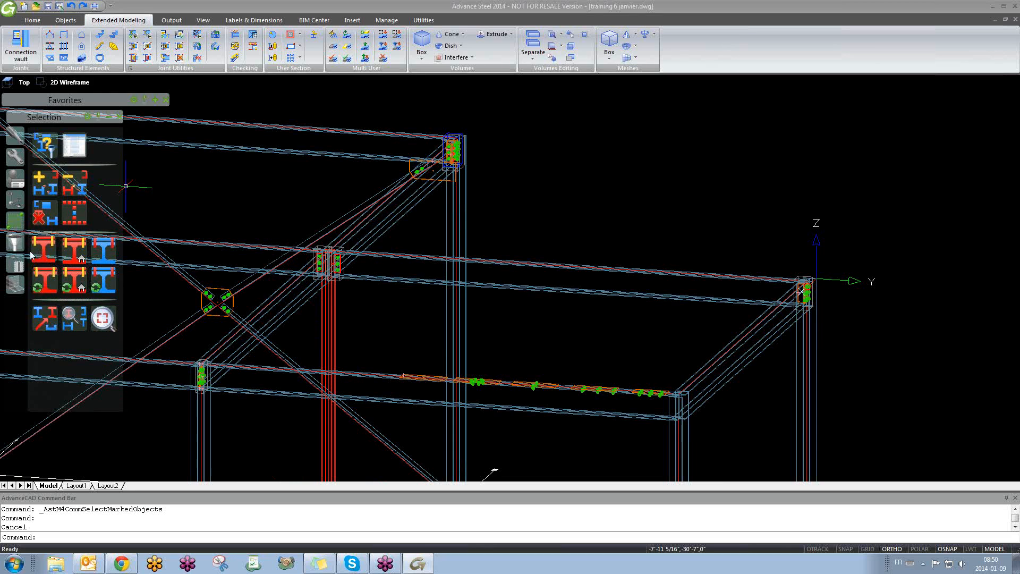
click(45, 212)
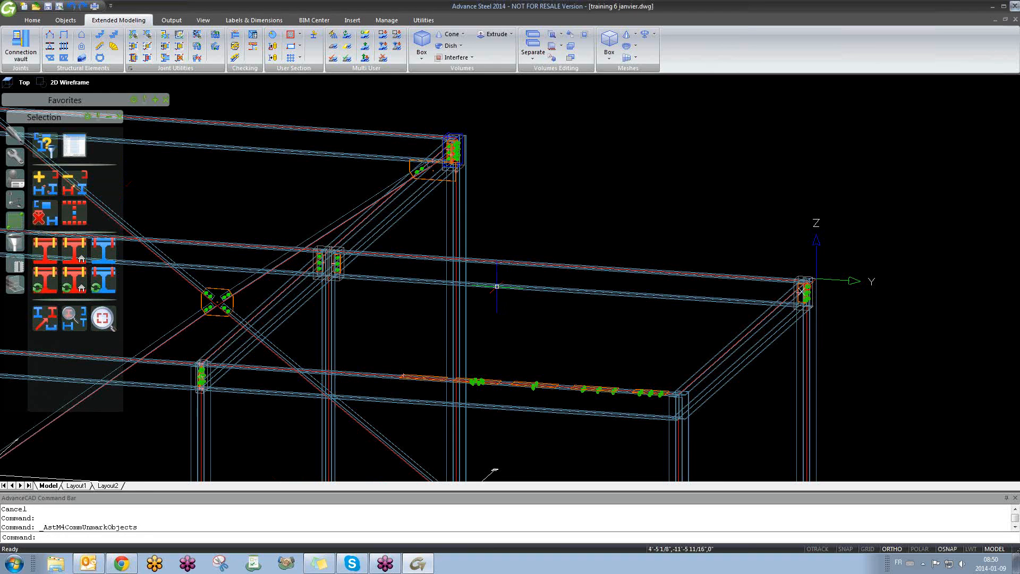
scroll(340, 266, up, 5)
shift+middle_drag(356, 273, 375, 296)
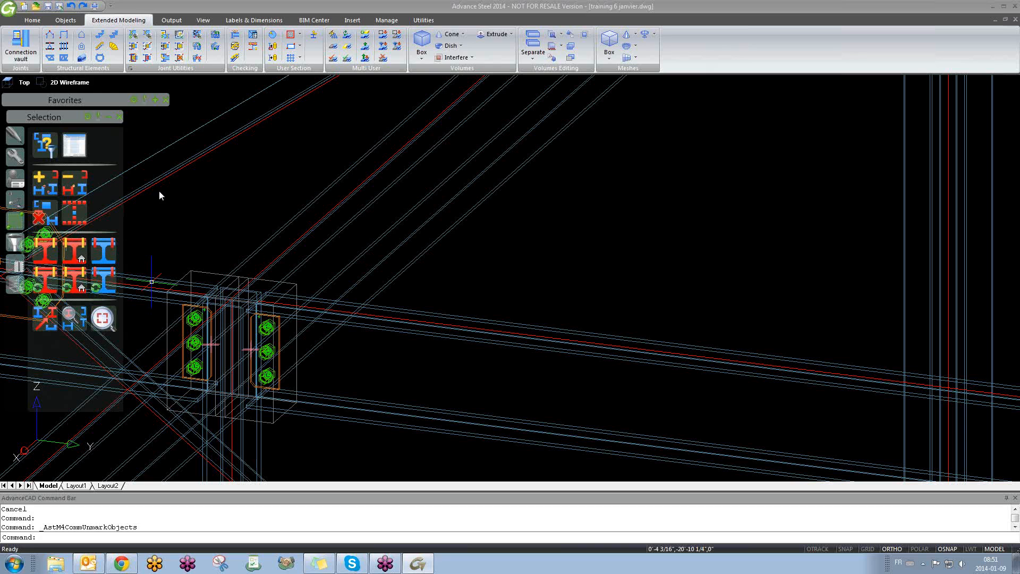
click(712, 190)
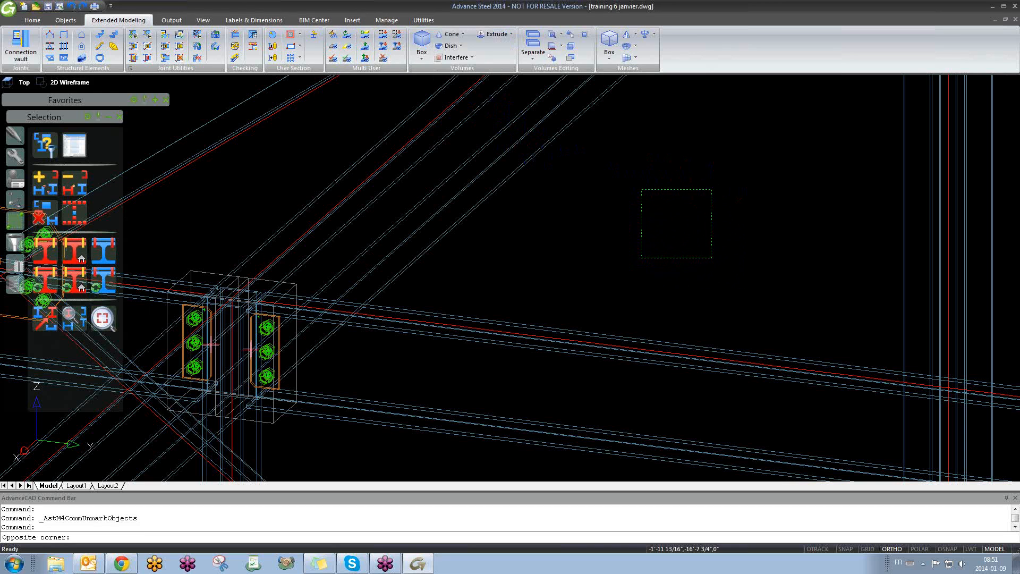
click(641, 257)
scroll(641, 257, down, 3)
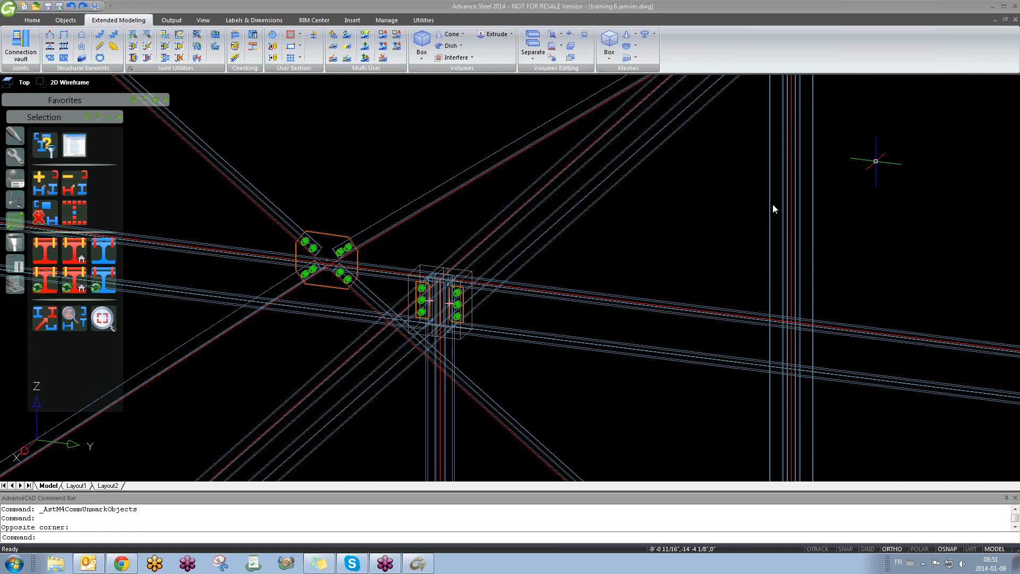
click(699, 210)
click(683, 235)
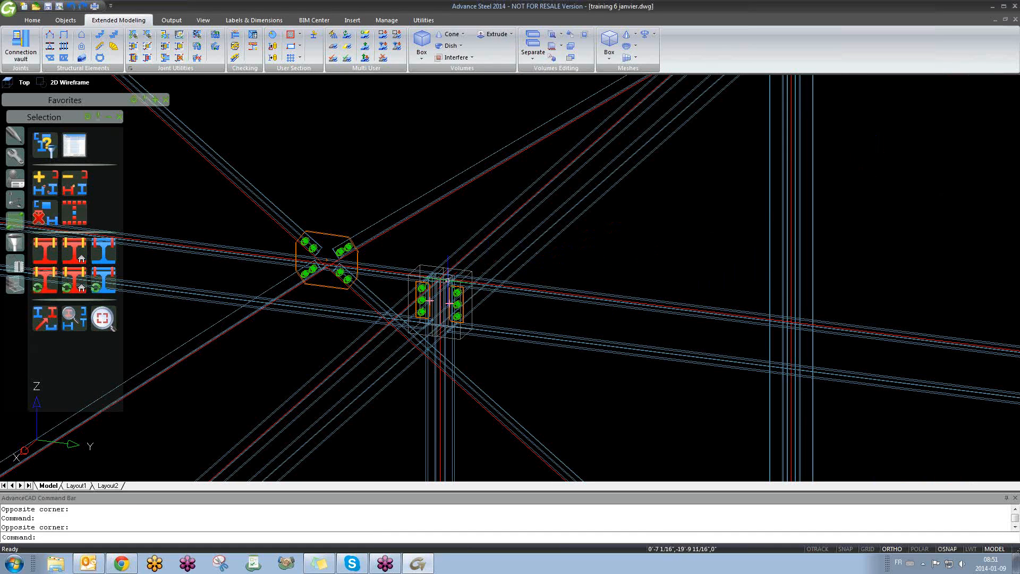
scroll(432, 282, up, 5)
click(409, 271)
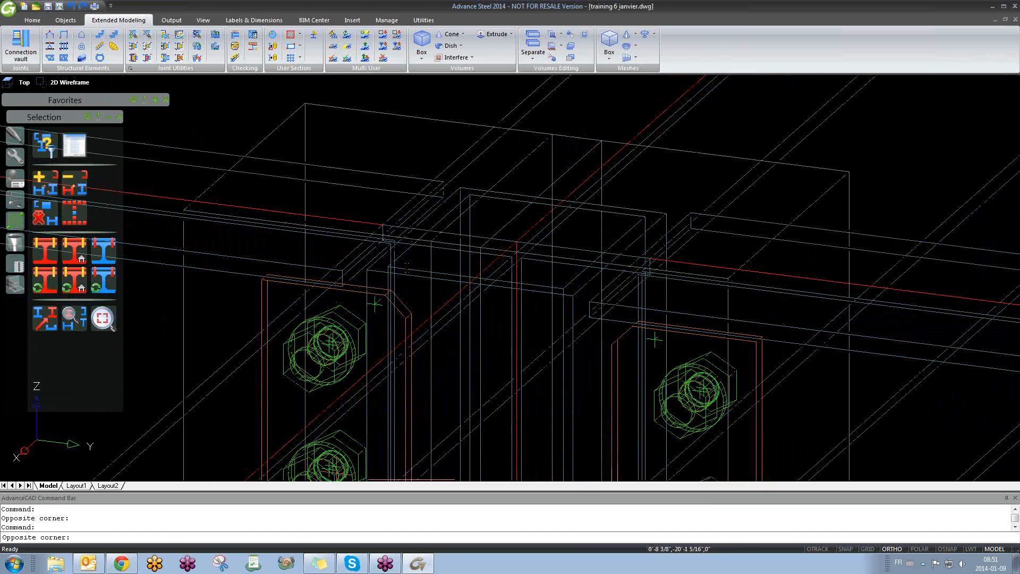
click(401, 262)
key(Escape)
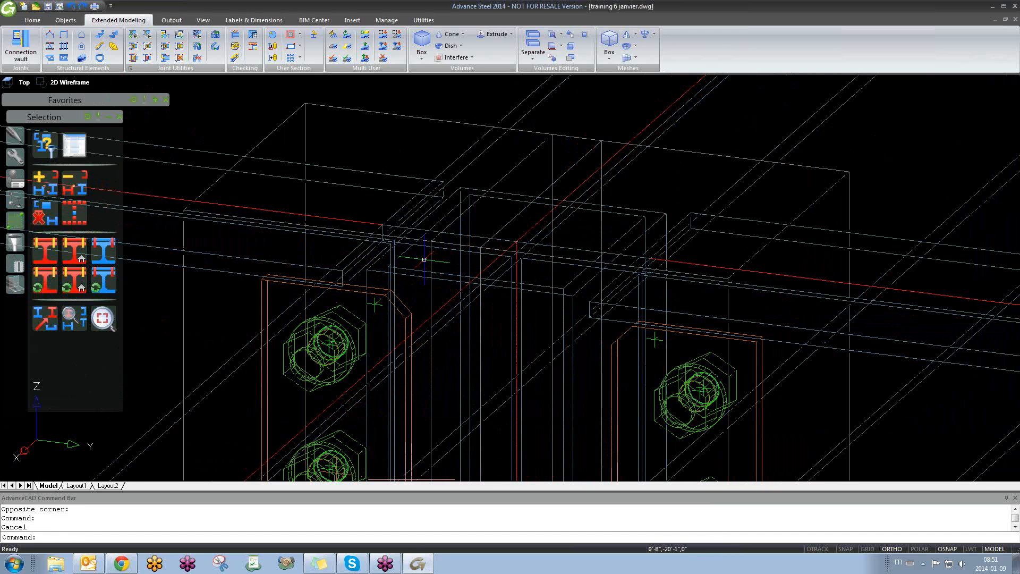
scroll(443, 255, down, 6)
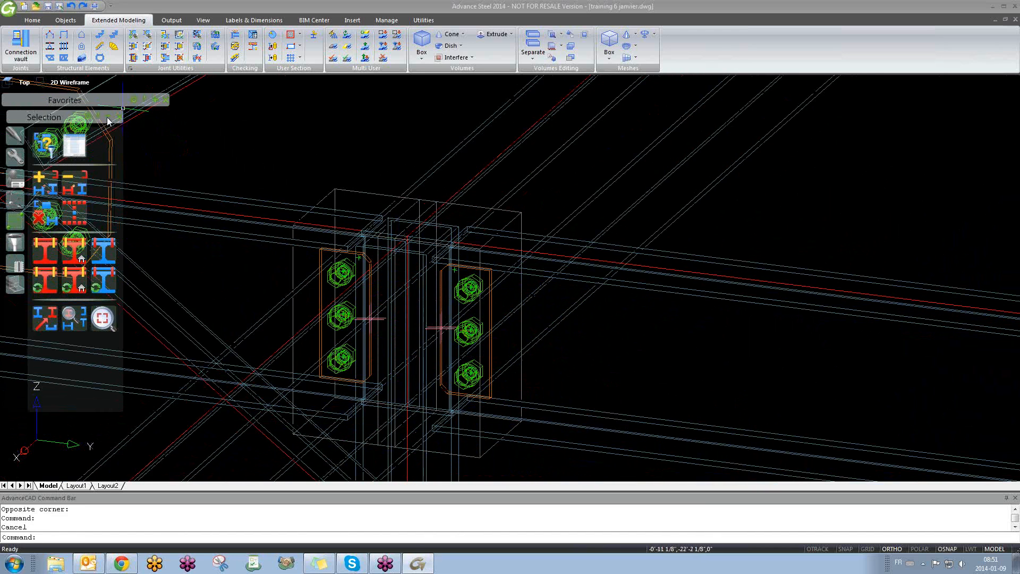
- Collapse the Selection palette and place the Favorites joint palette just below it
click(108, 116)
click(87, 115)
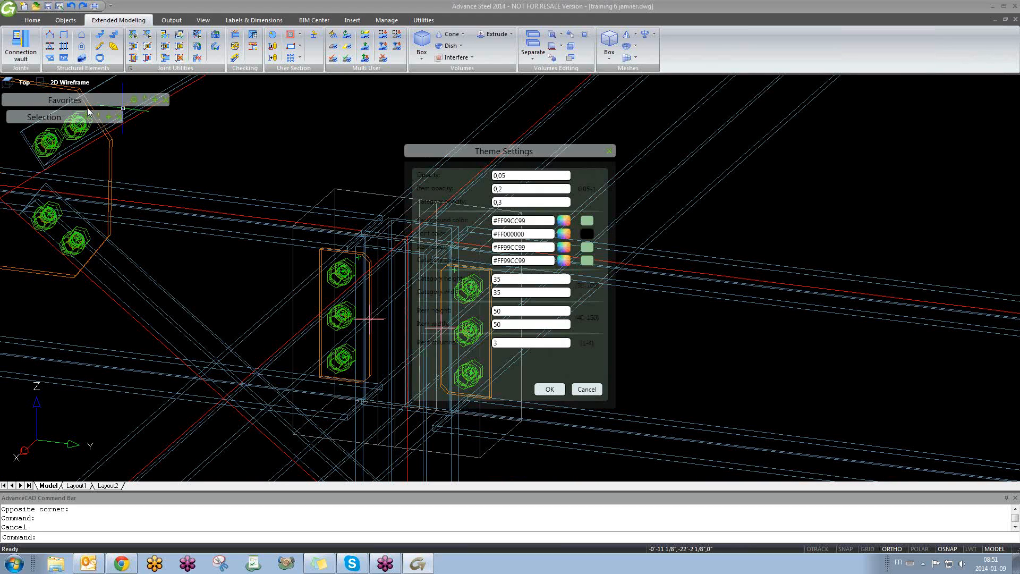
click(609, 151)
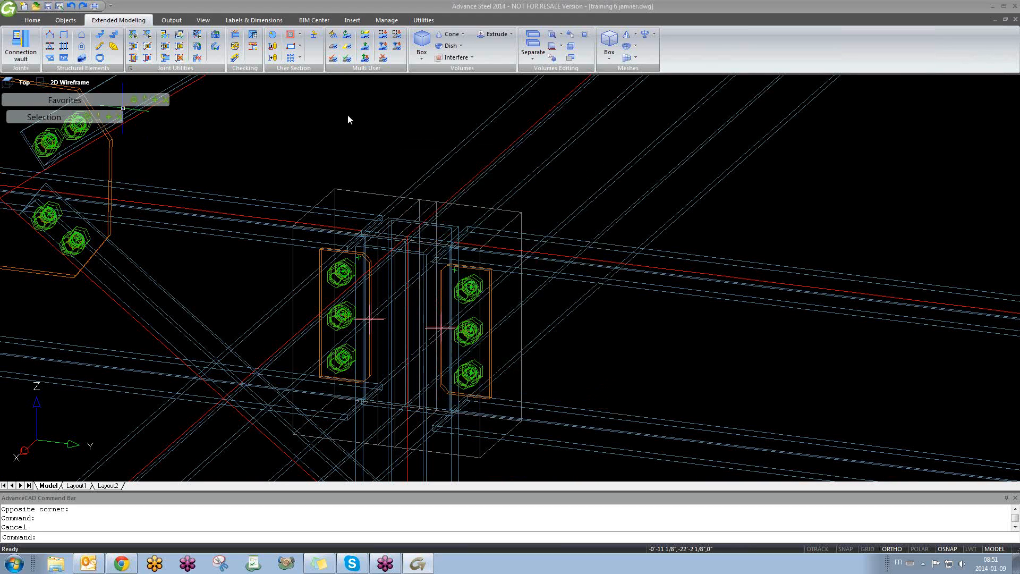
drag(122, 131, 126, 131)
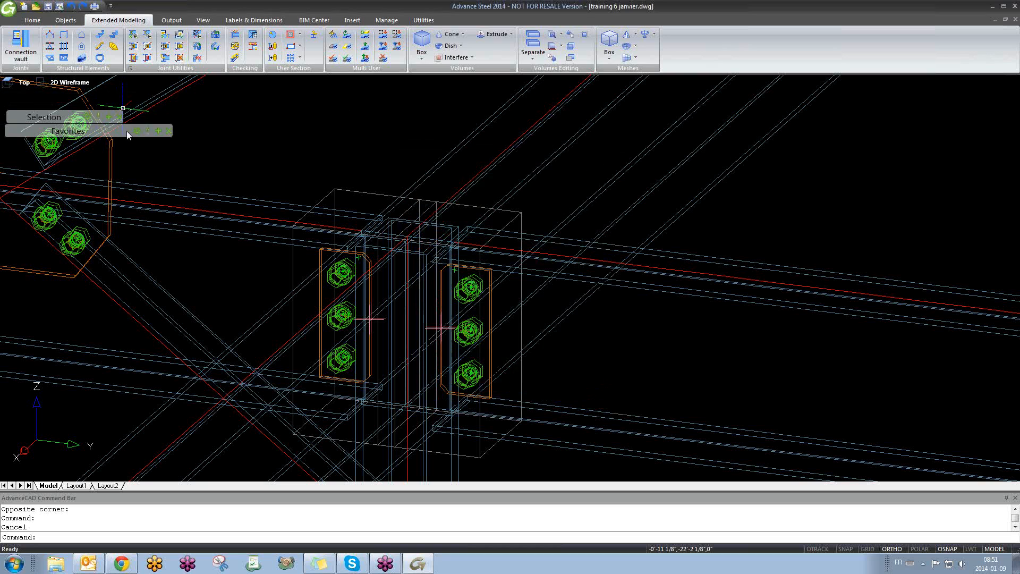
mouse_move(157, 134)
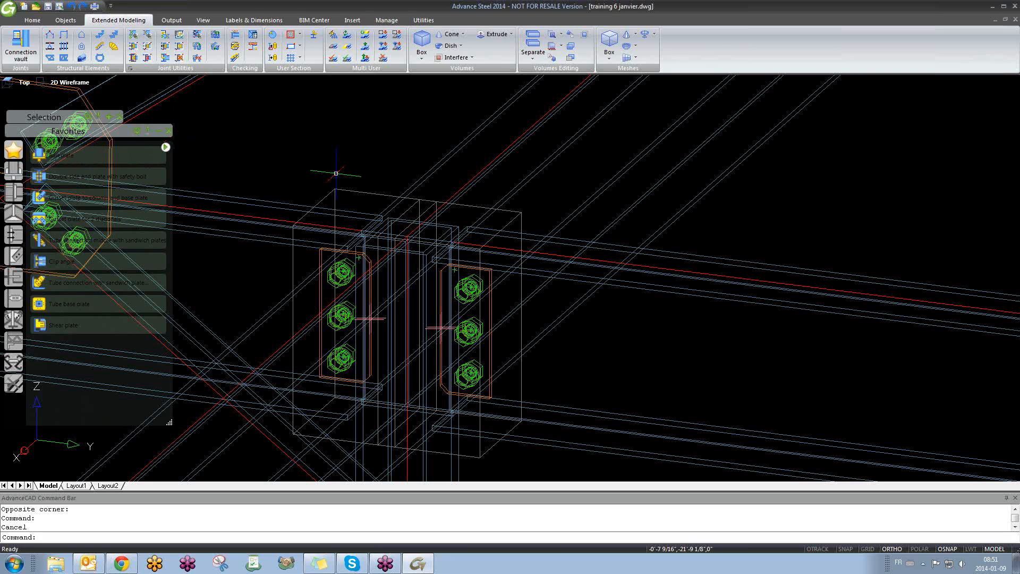
- Create an End plate joint from the Plates at beam category on the middle column that carries the shear plates
scroll(576, 137, down, 8)
scroll(483, 178, down, 6)
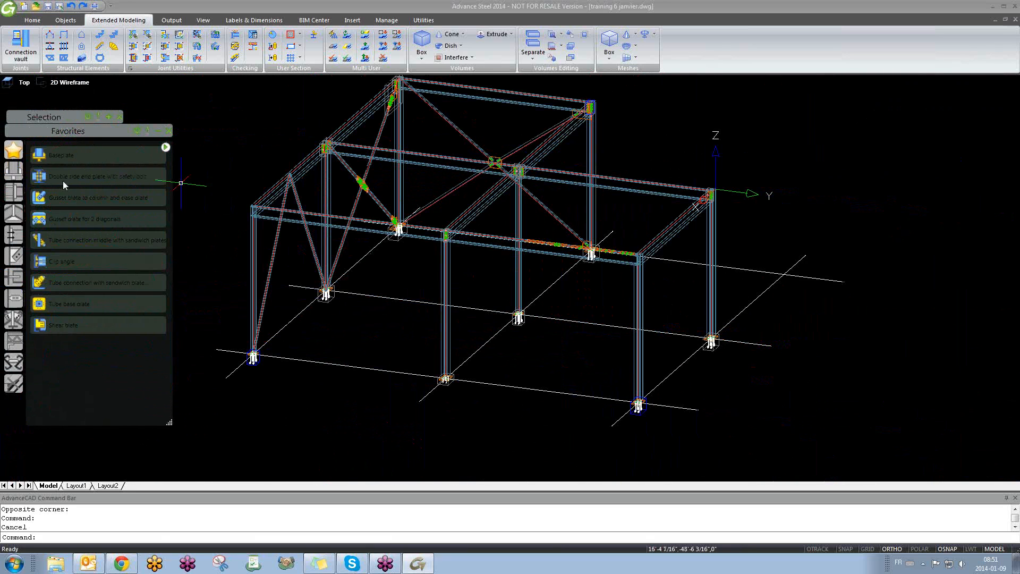
click(12, 177)
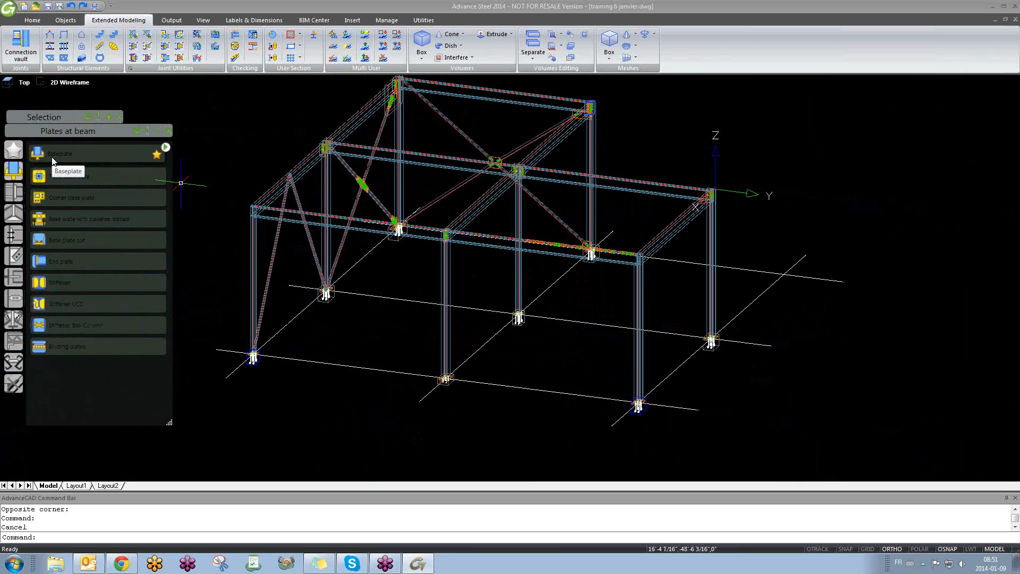
mouse_move(86, 227)
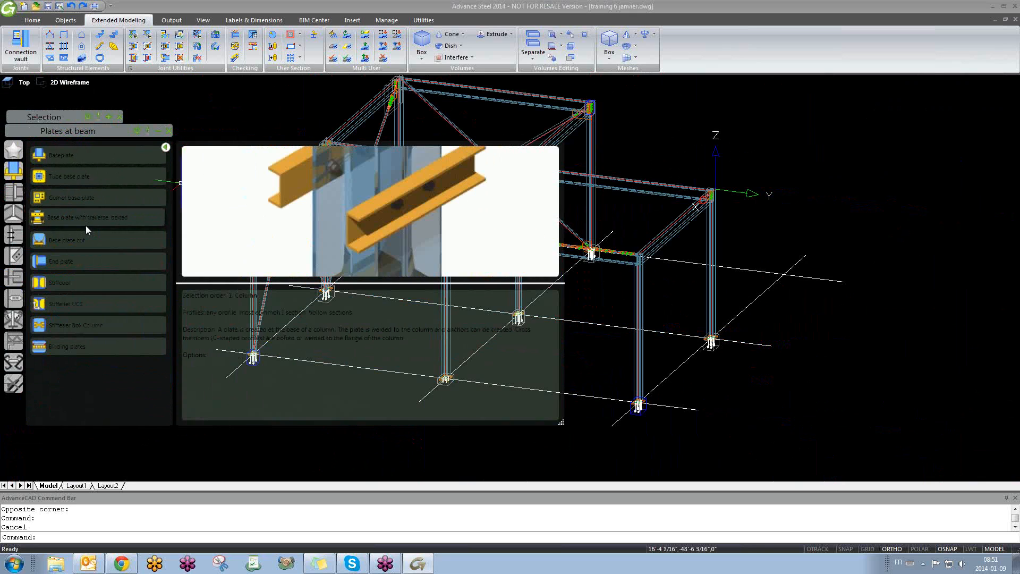
click(68, 259)
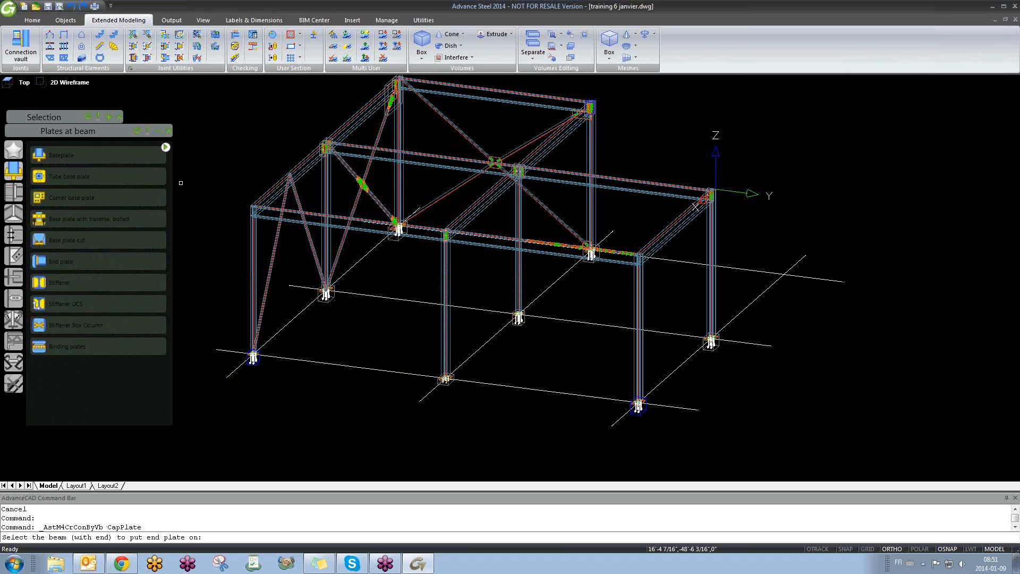
scroll(510, 190, up, 6)
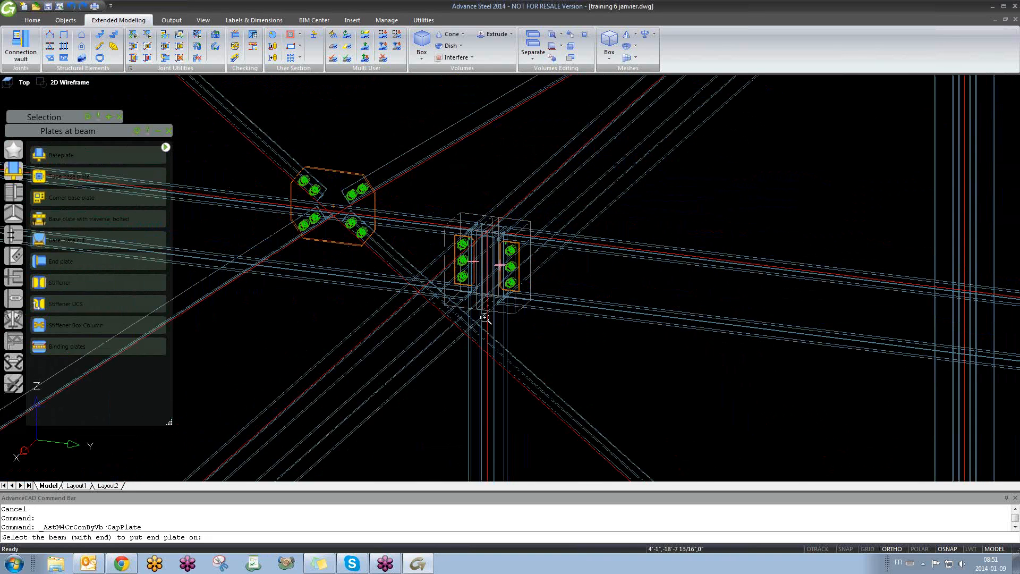
scroll(485, 318, up, 4)
click(513, 317)
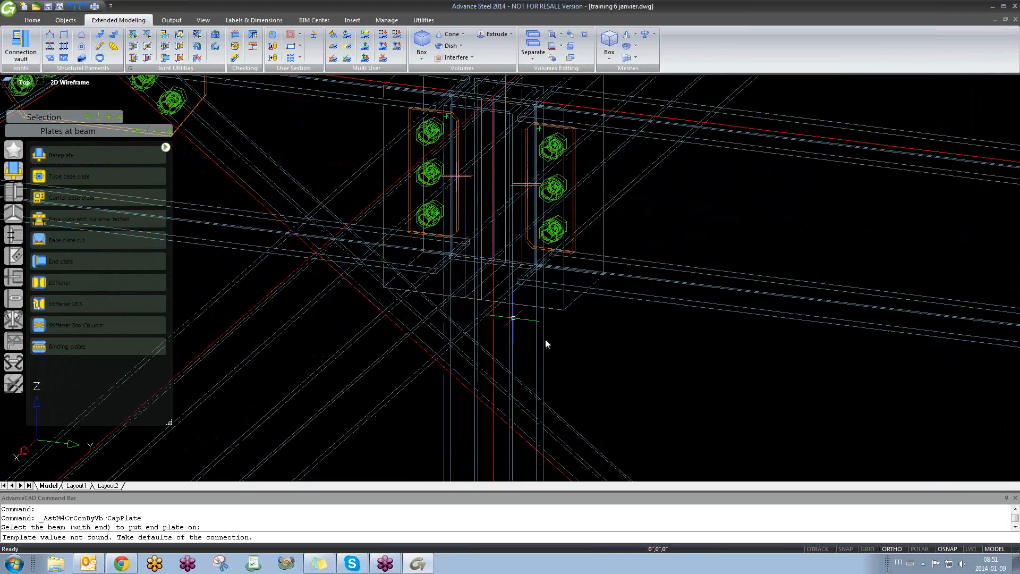
- Set the visual style to Realistic and show the new end plate on top of the middle column
scroll(338, 227, up, 4)
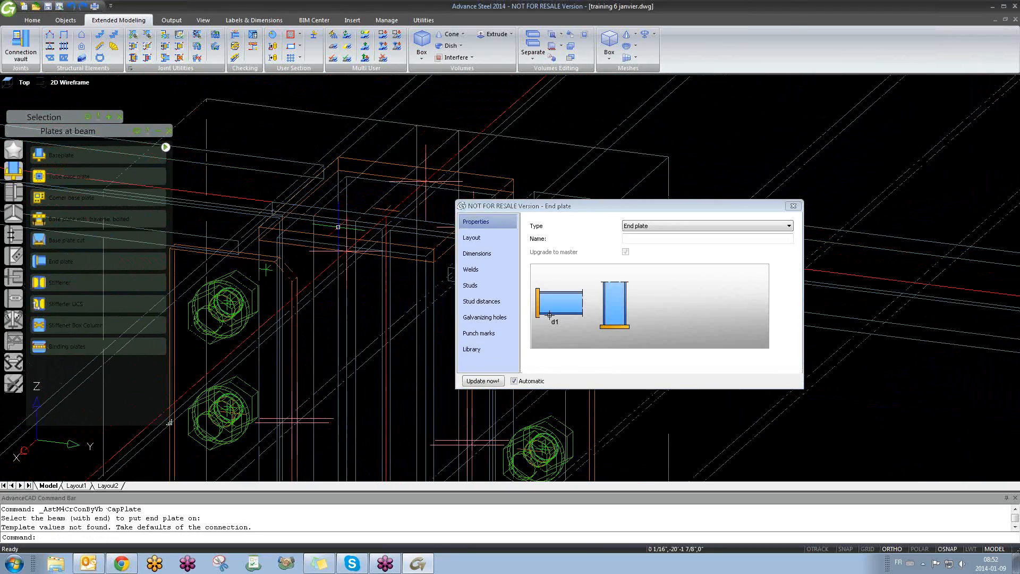
shift+middle_drag(337, 226, 381, 361)
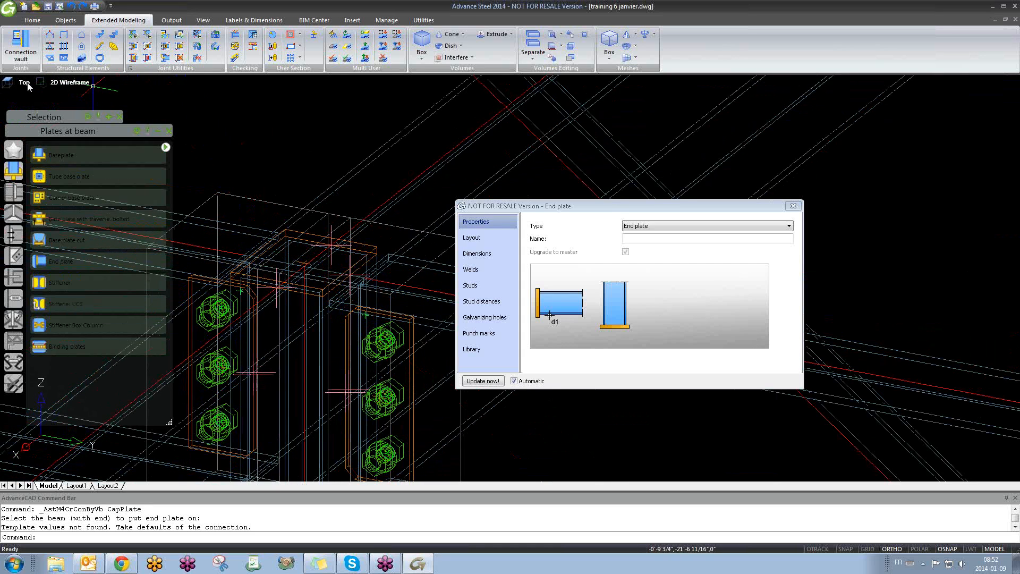
click(73, 84)
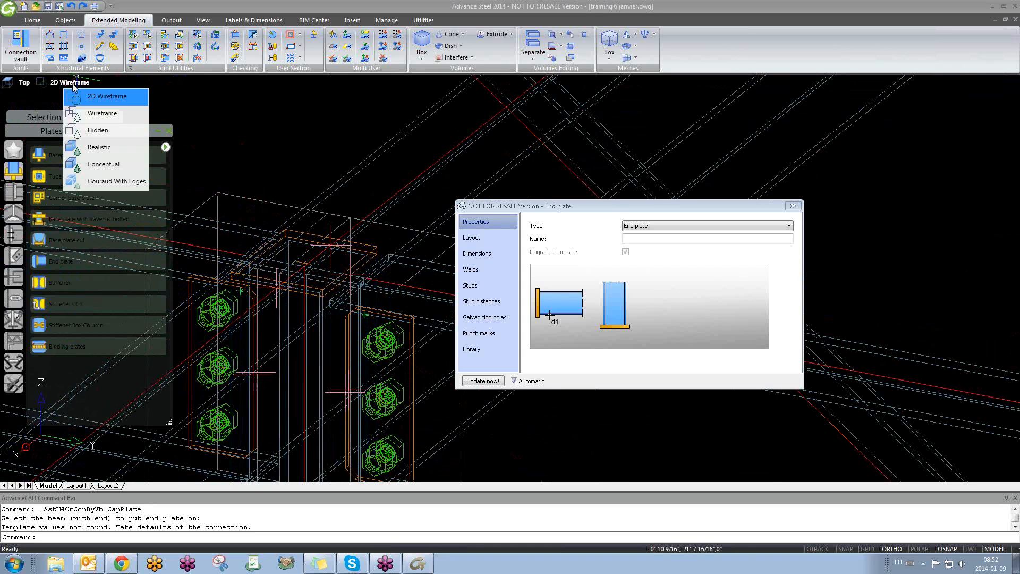
click(103, 151)
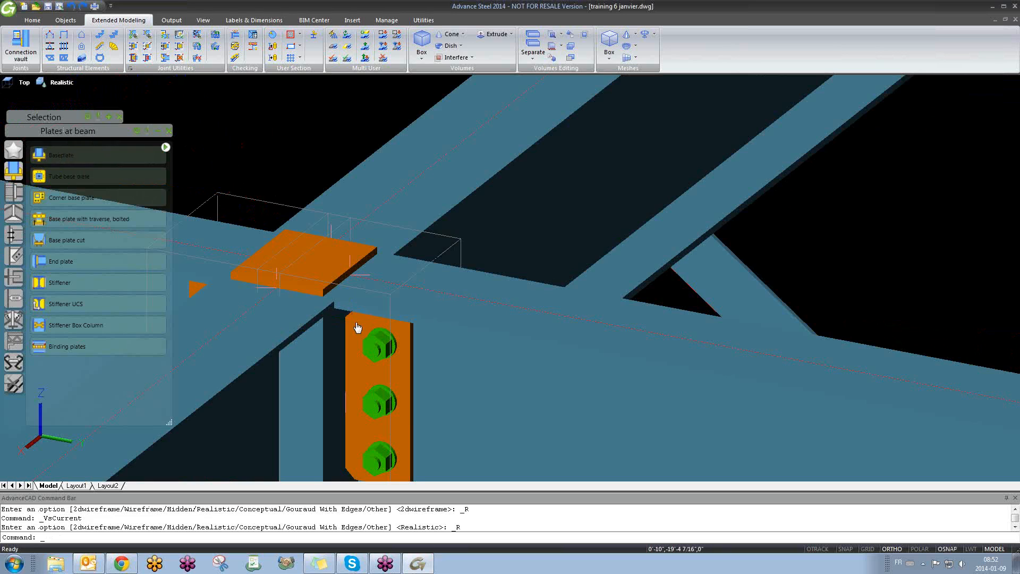
scroll(357, 326, down, 5)
scroll(550, 289, up, 3)
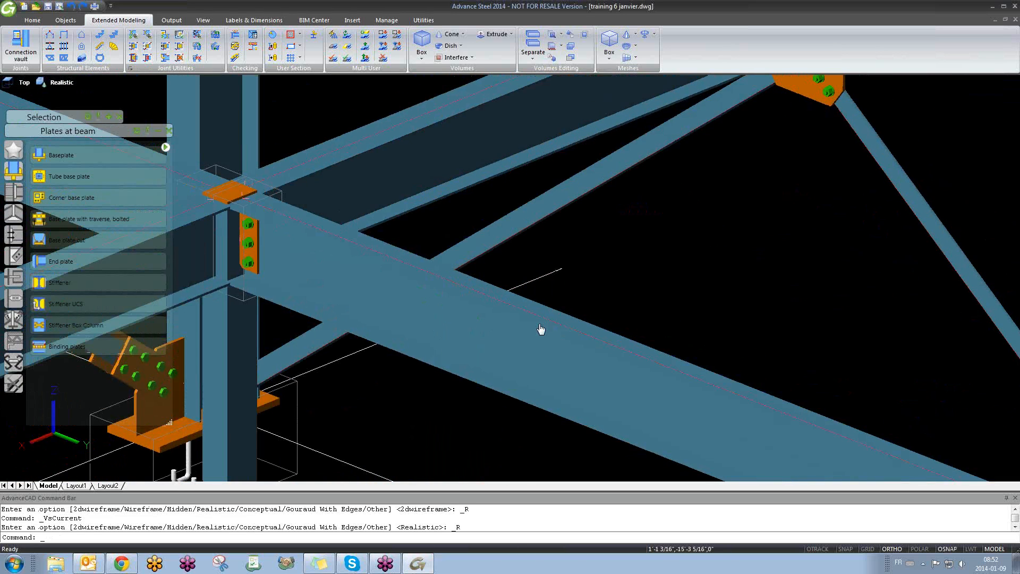
scroll(541, 329, down, 3)
scroll(672, 316, up, 8)
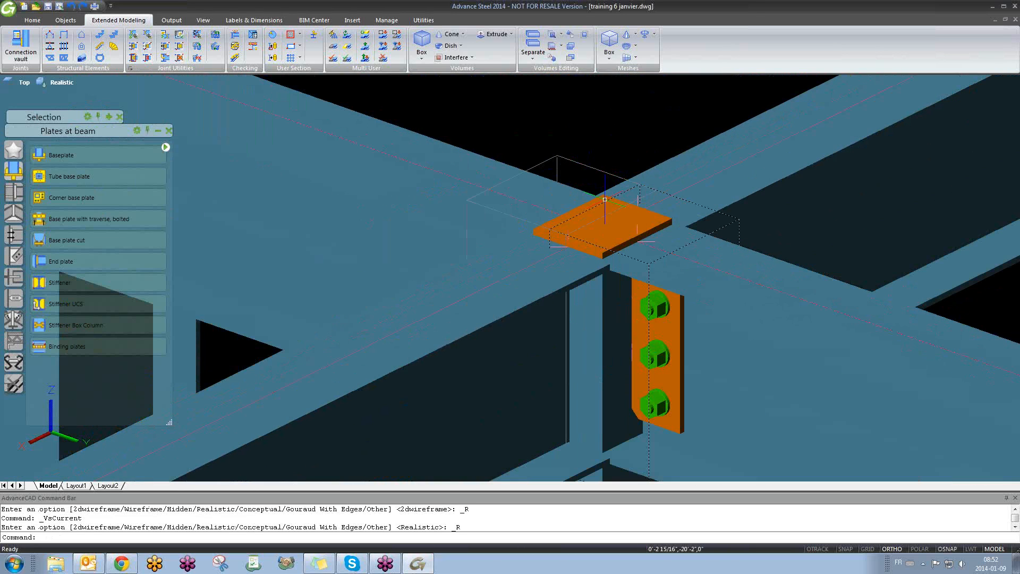
- Clear the selection and open the joint properties of the middle column's end plate
key(Escape)
key(Escape)
scroll(606, 212, up, 3)
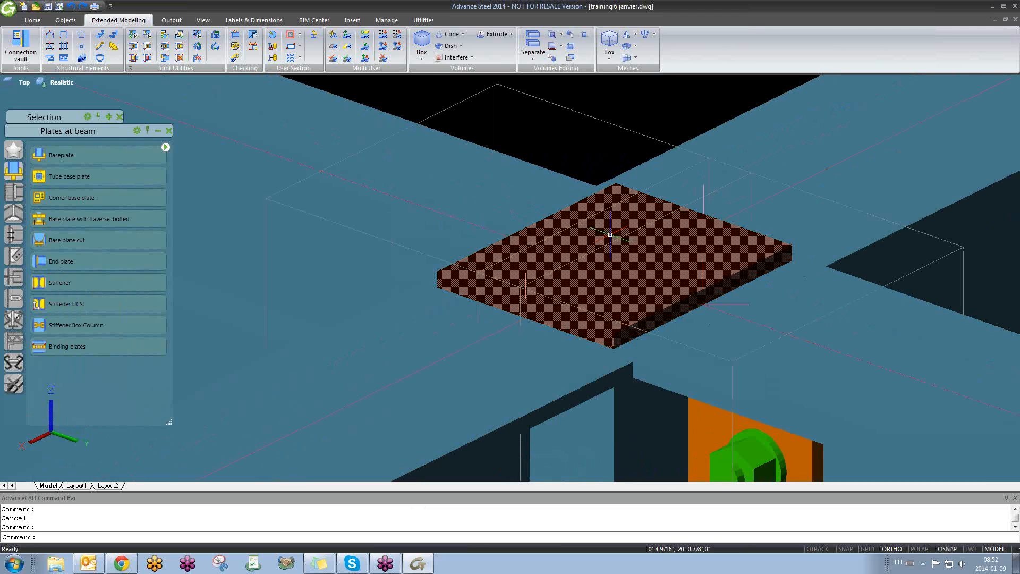
right_click(610, 234)
click(661, 456)
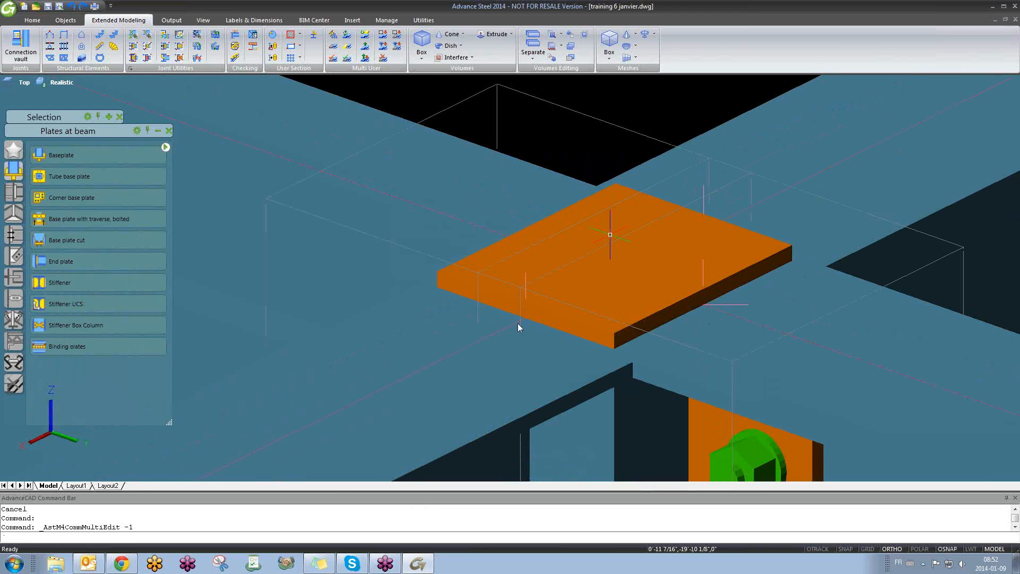
- Examine from several angles how the end plate sits on the middle column relative to the beams' top flanges
middle_drag(413, 288, 178, 255)
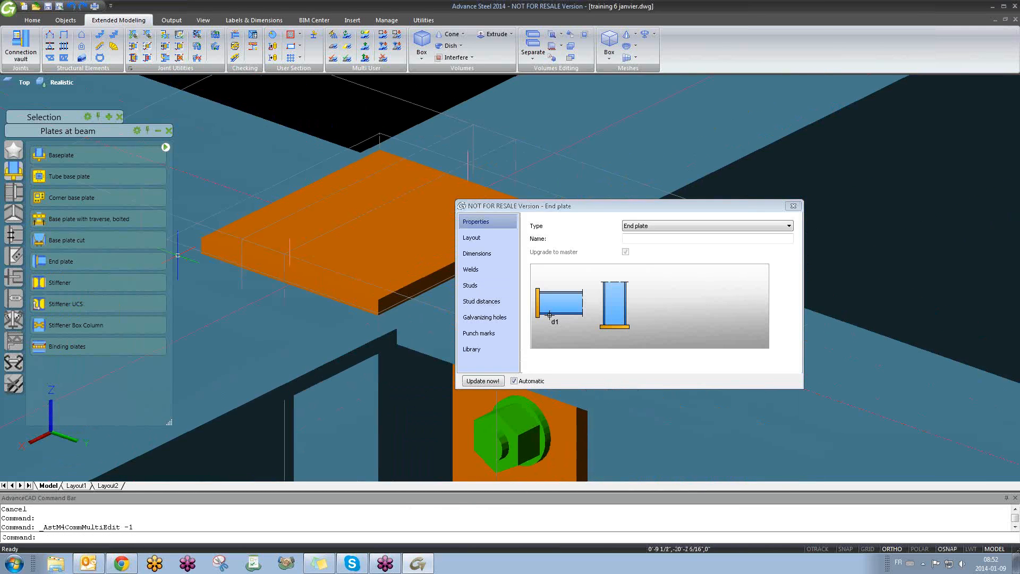
scroll(177, 255, down, 3)
shift+middle_drag(355, 337, 309, 390)
scroll(348, 336, down, 7)
scroll(385, 177, up, 8)
scroll(384, 264, up, 5)
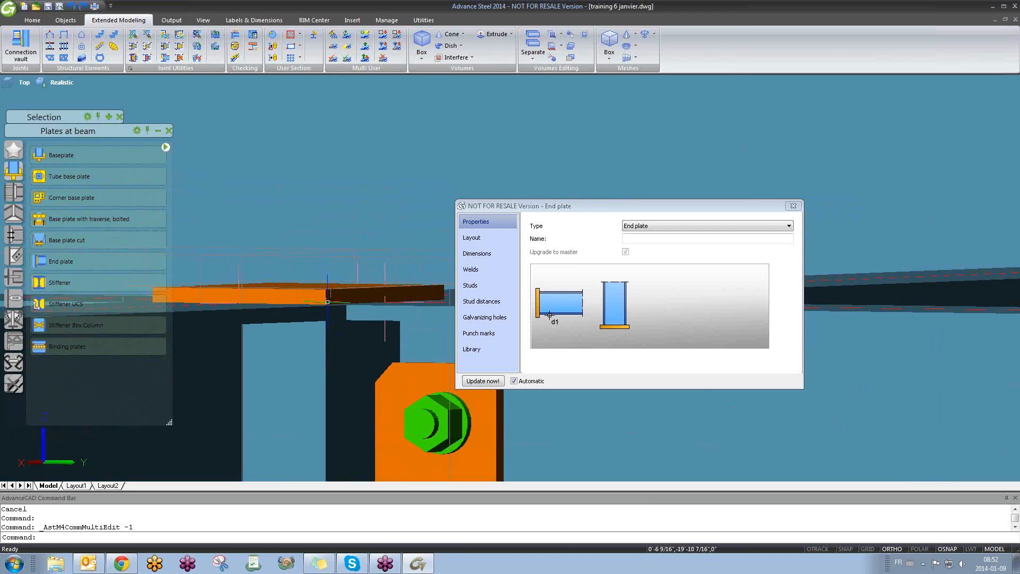
shift+middle_drag(327, 298, 331, 333)
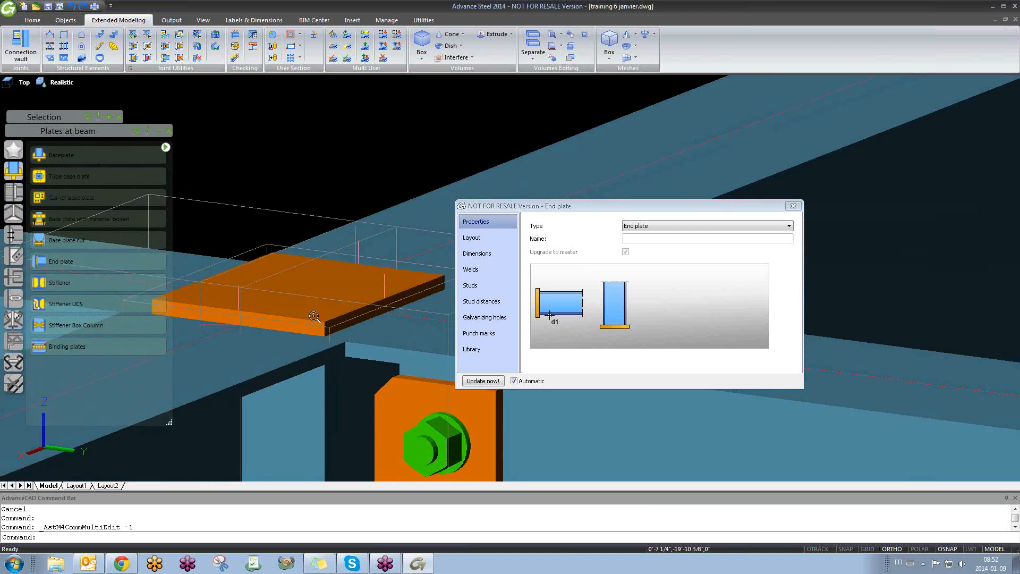
scroll(313, 315, down, 6)
scroll(315, 324, up, 4)
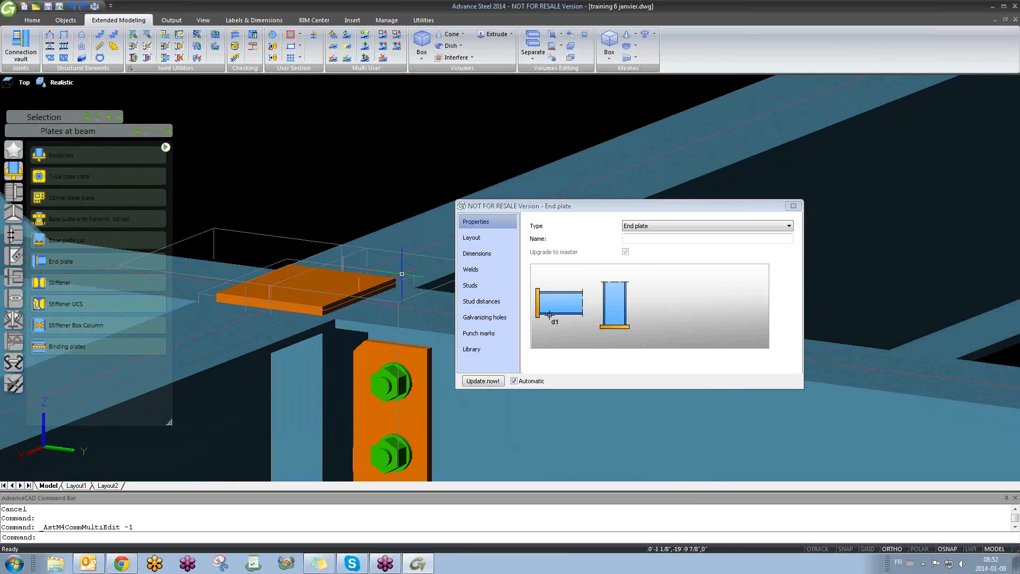
- Set the middle column end plate's Shortening to plate thickness and close its properties
click(499, 242)
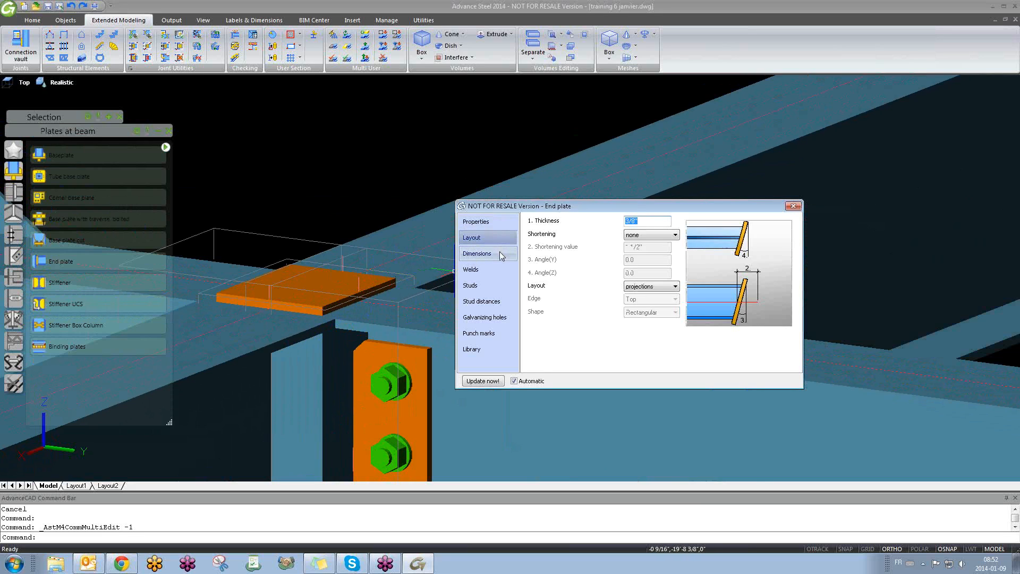
click(653, 235)
click(648, 249)
click(798, 206)
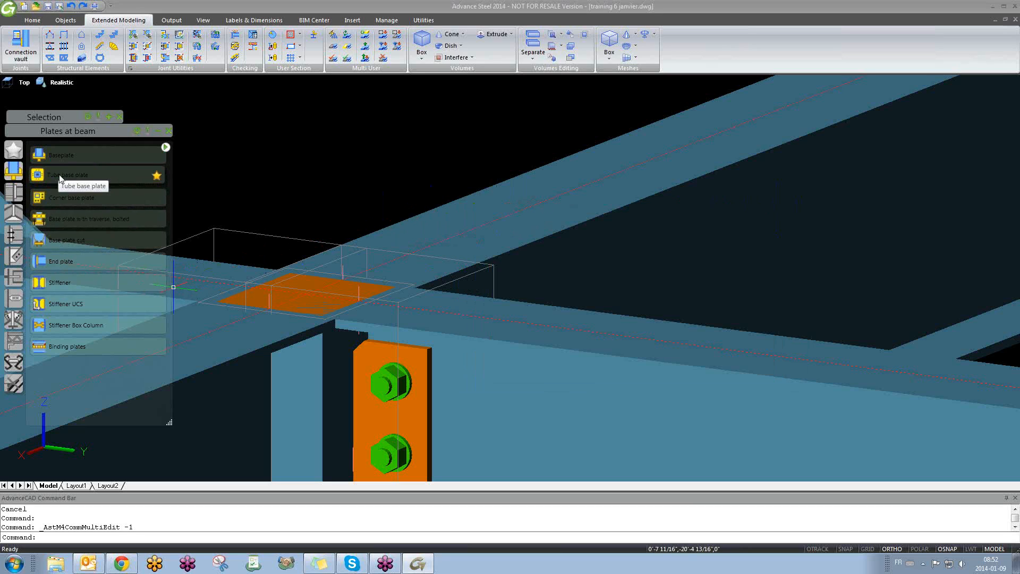
- Create another End plate joint on top of the frame's corner column next to the V bracing
click(20, 193)
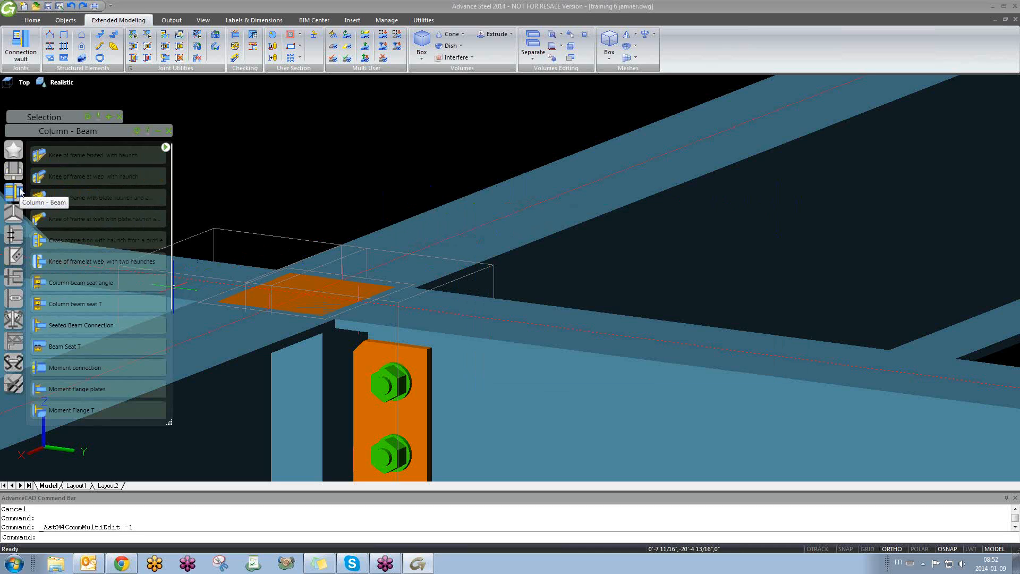
click(20, 173)
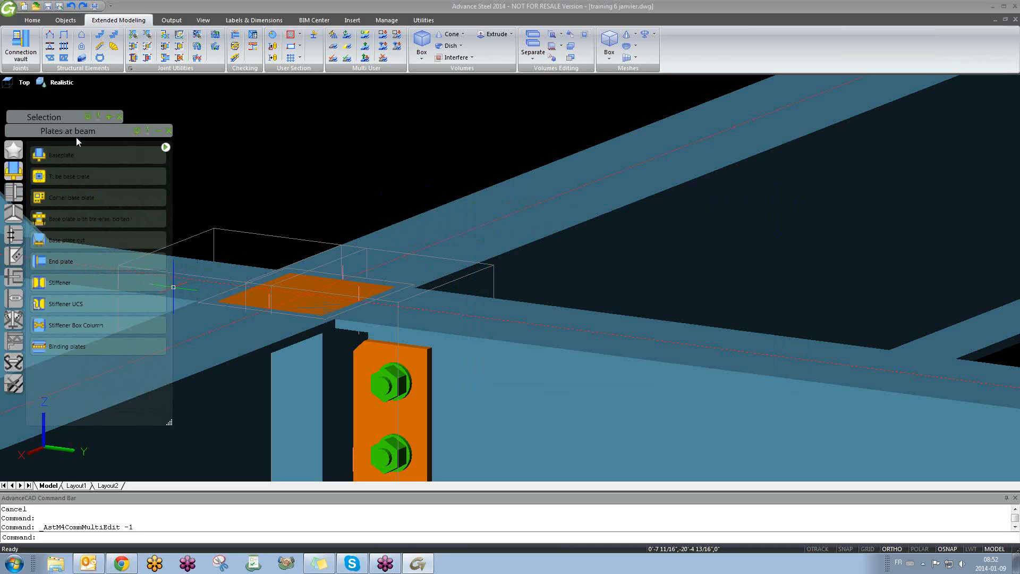
click(64, 260)
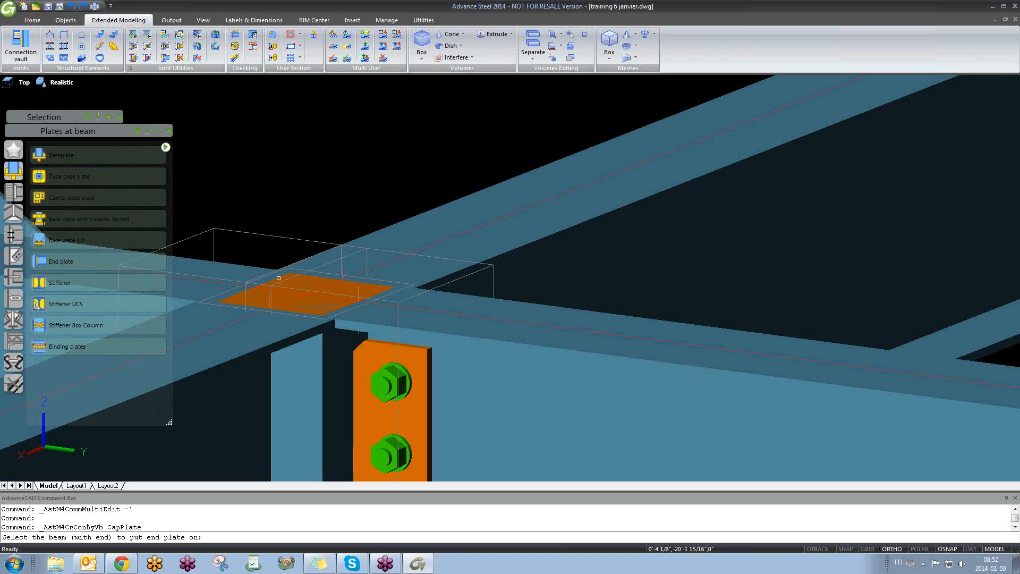
scroll(391, 306, down, 2)
scroll(391, 306, down, 5)
scroll(212, 300, up, 4)
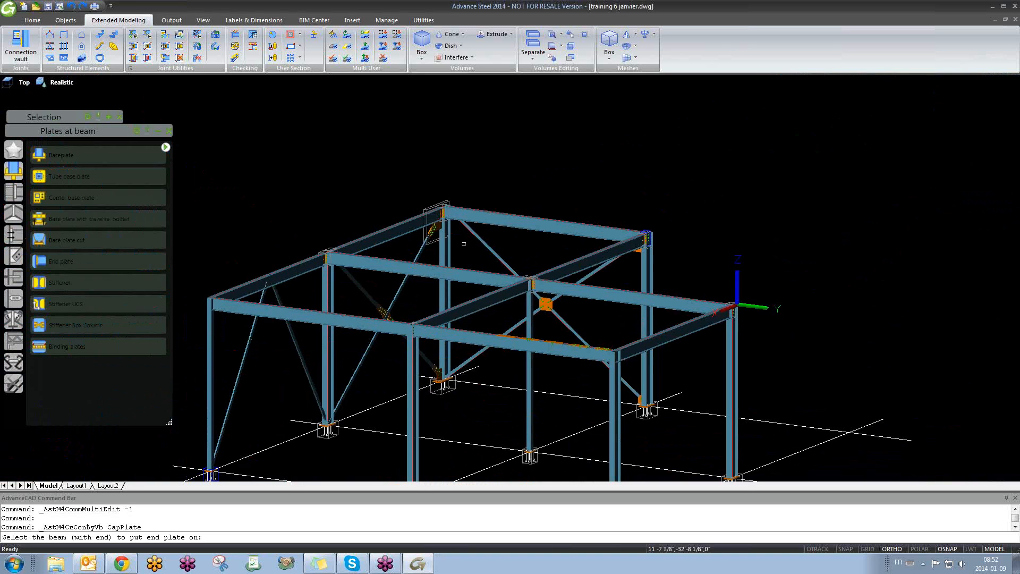
scroll(383, 293, up, 4)
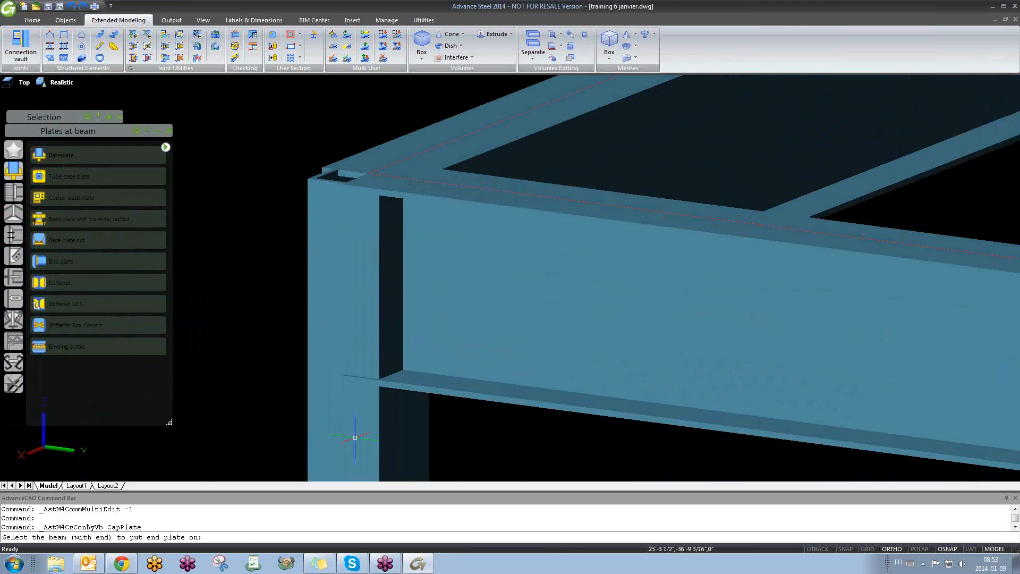
click(329, 428)
middle_drag(348, 174, 311, 187)
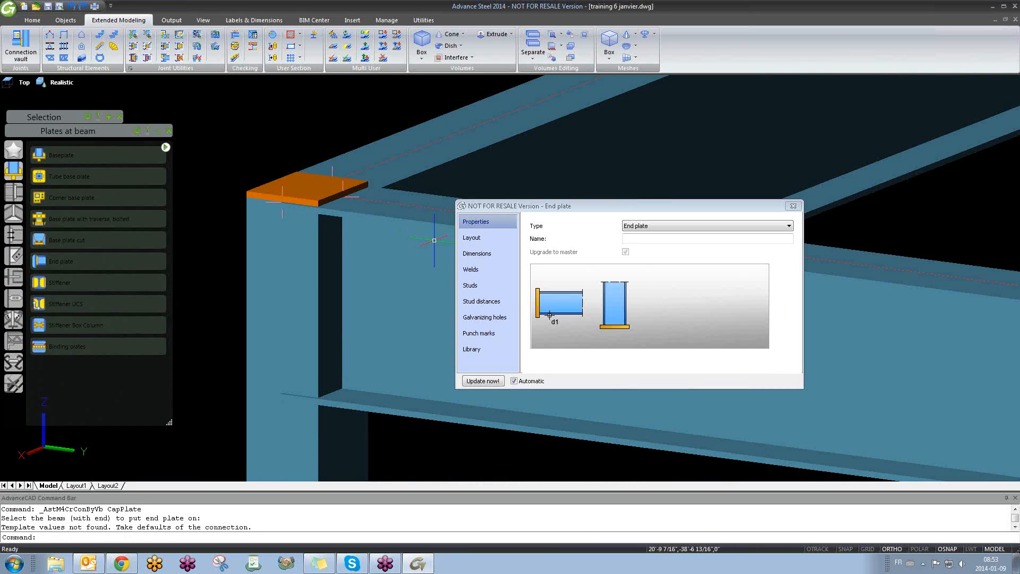
- Set the Shortening of the corner column's end plate to plate thickness, close its properties and check the plate in the model
click(493, 240)
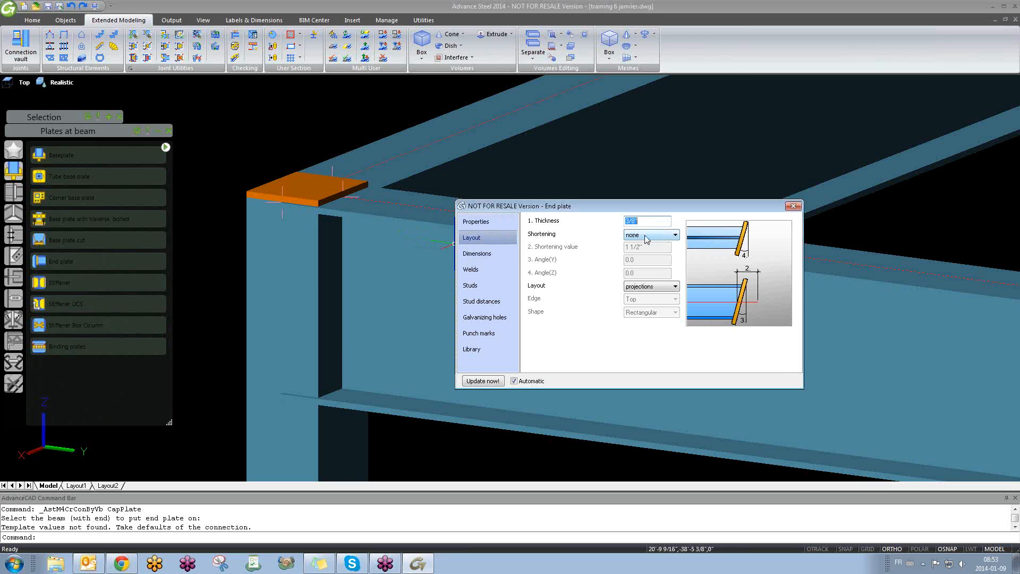
click(650, 235)
click(648, 251)
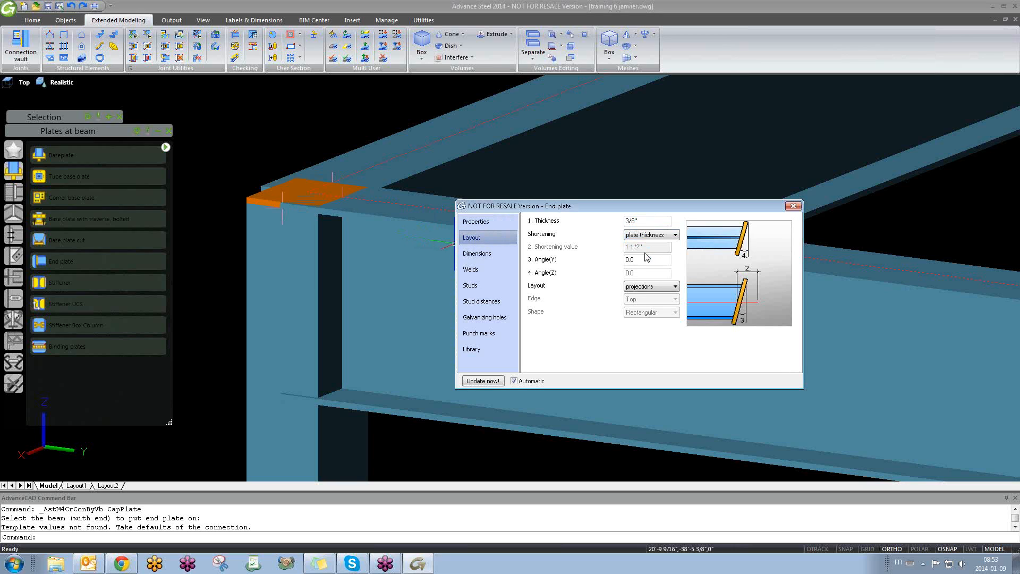
click(793, 206)
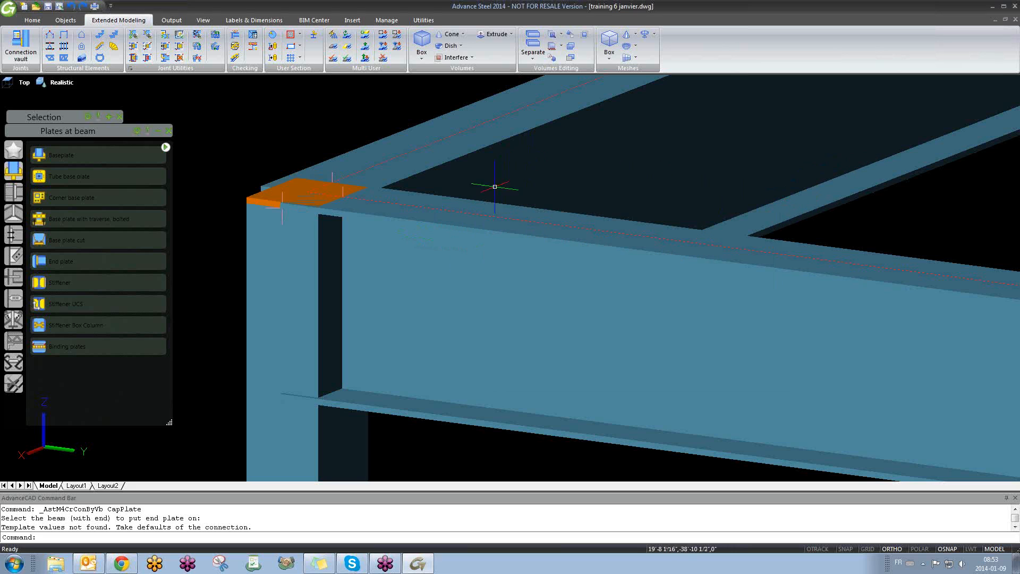
scroll(410, 268, down, 5)
scroll(410, 268, up, 4)
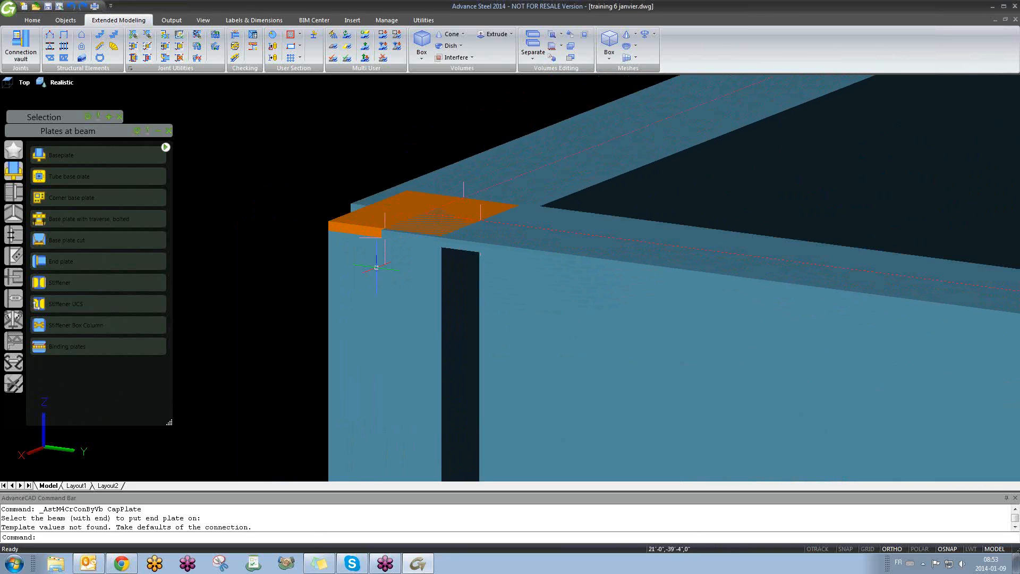
scroll(374, 250, down, 1)
scroll(380, 239, up, 2)
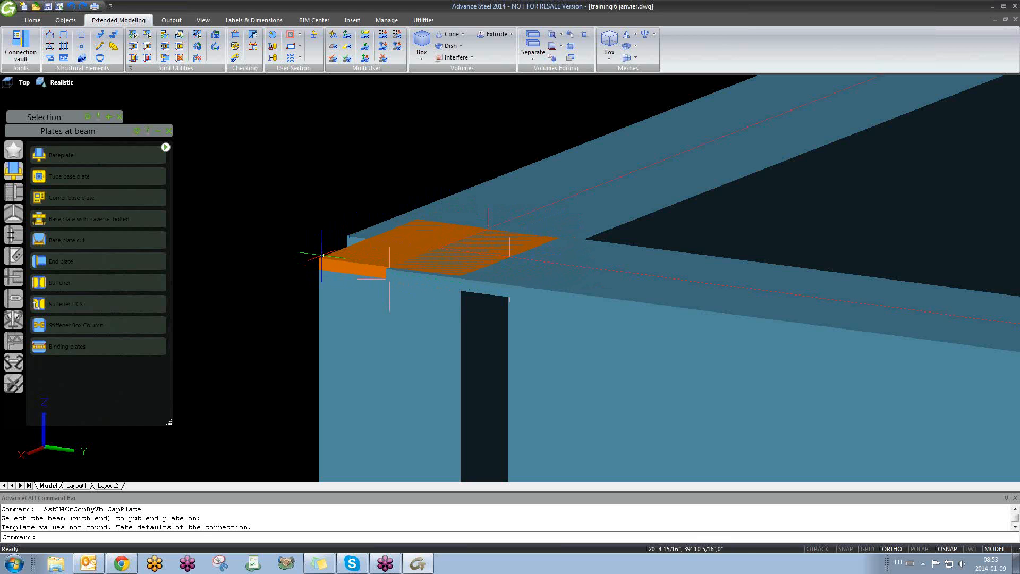
- Examine the beam-to-column joints along the top of the frame, from the corner end plate to the columns around it
scroll(321, 256, down, 6)
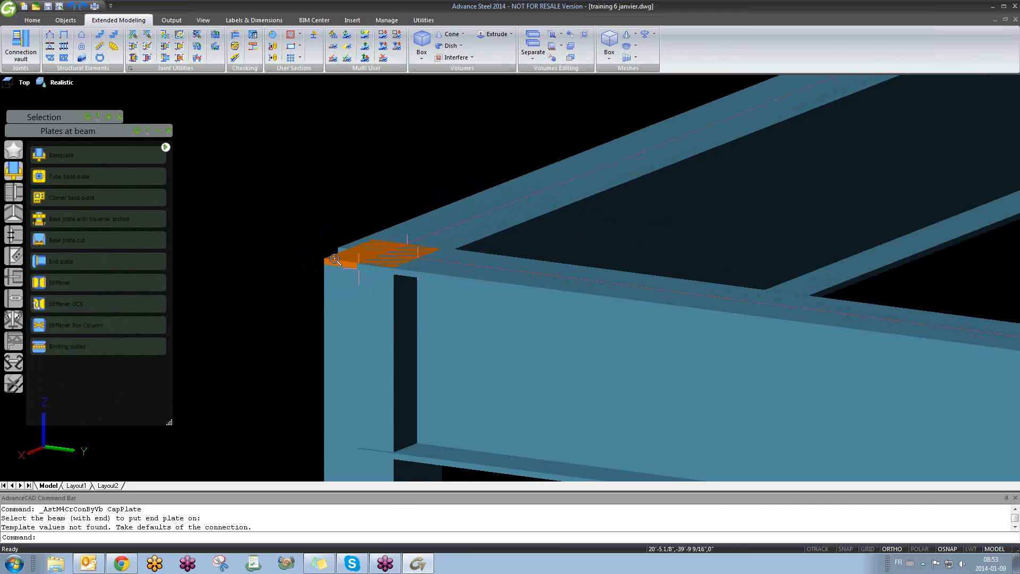
middle_drag(484, 291, 366, 361)
scroll(678, 184, up, 4)
scroll(675, 186, down, 8)
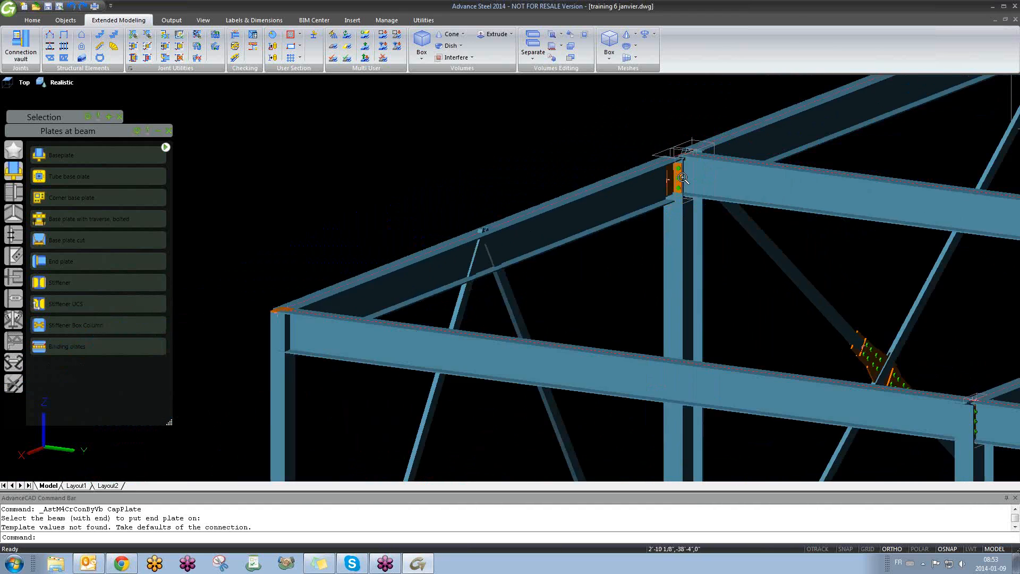
middle_drag(662, 208, 210, 194)
scroll(714, 202, up, 5)
scroll(713, 200, down, 2)
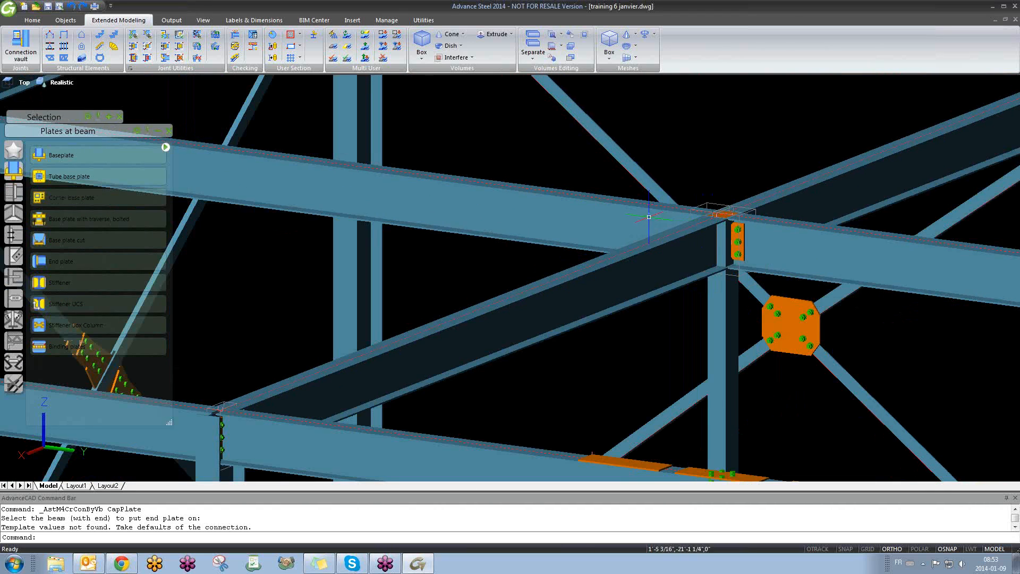
middle_drag(642, 217, 717, 408)
scroll(713, 408, down, 2)
scroll(515, 188, up, 5)
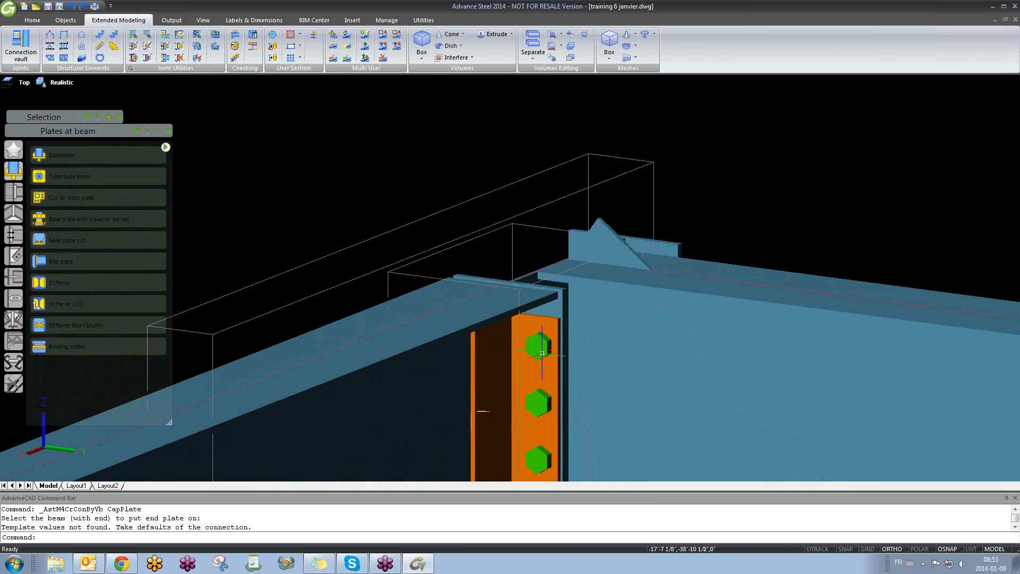
scroll(451, 159, down, 10)
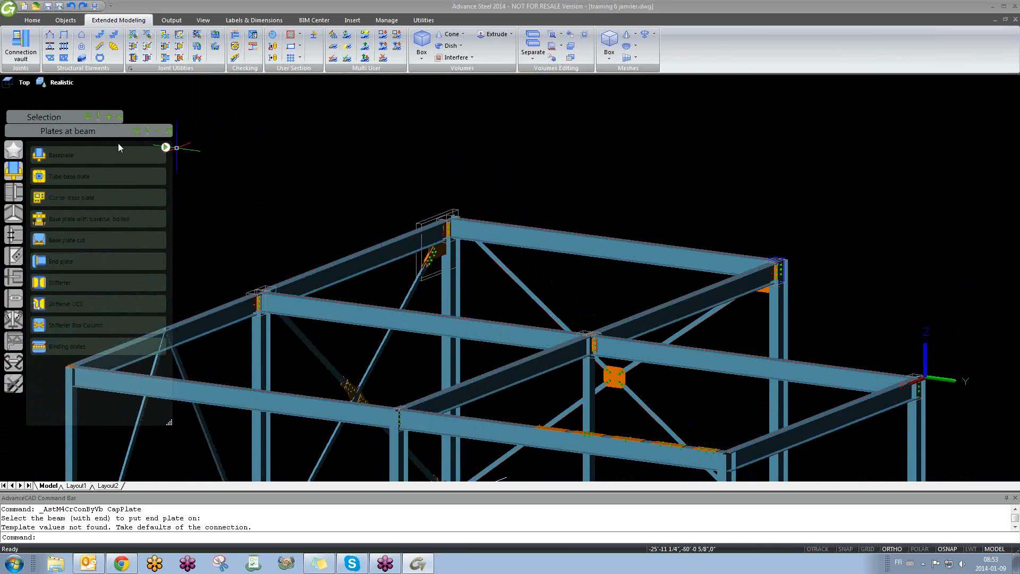
- Change the model's visual style from Realistic to 2D Wireframe
click(23, 83)
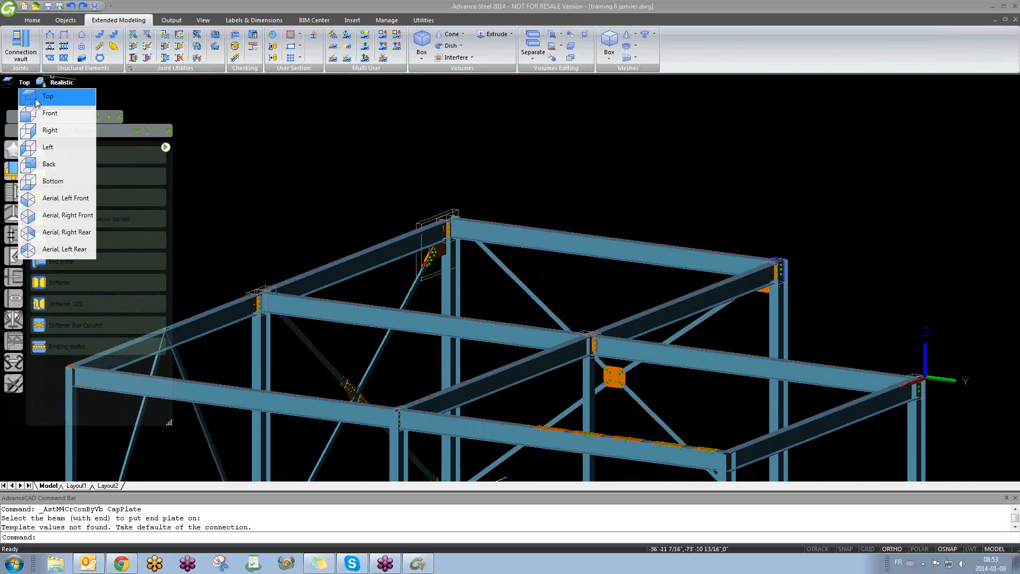
click(61, 83)
click(53, 95)
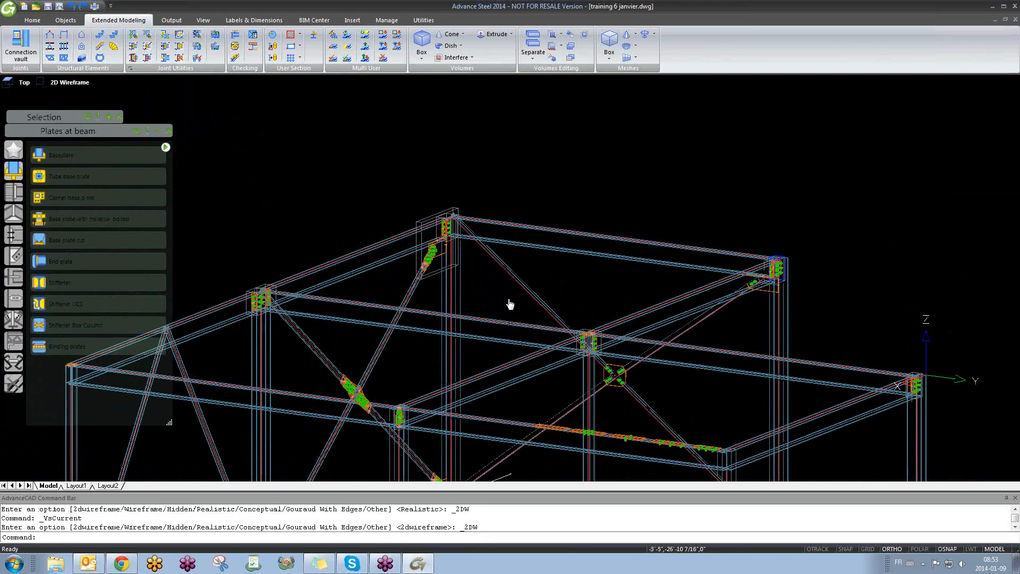
- Inspect the column-top connections around the frame in wireframe, ending at the corner column next to the bolted plates on the beam
scroll(261, 205, up, 8)
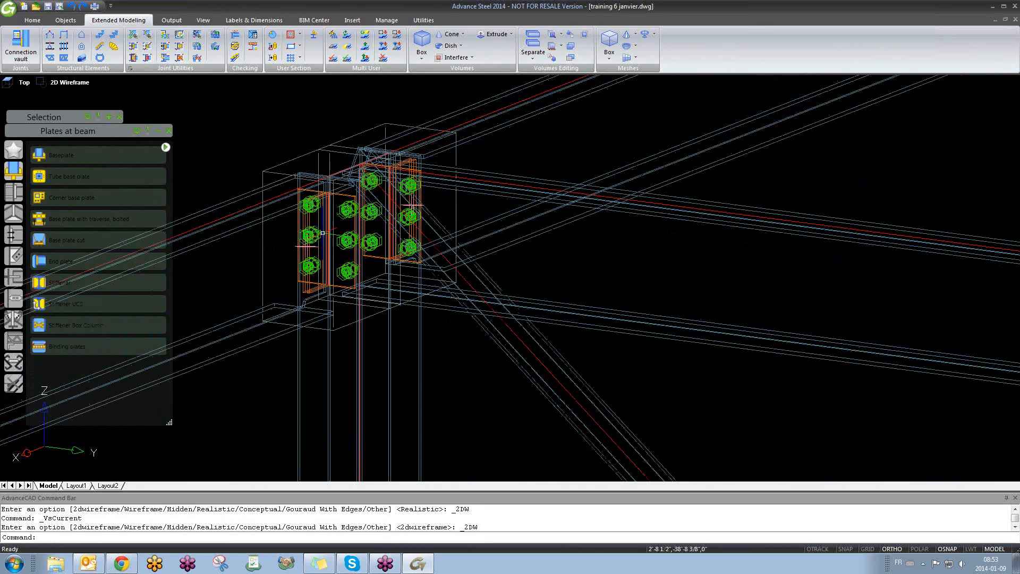
mouse_move(409, 243)
shift+middle_down()
mouse_move(372, 251)
mouse_move(282, 238)
mouse_move(226, 269)
mouse_move(408, 254)
shift+middle_up()
scroll(270, 243, down, 9)
scroll(216, 283, up, 8)
scroll(403, 242, up, 3)
scroll(396, 237, down, 10)
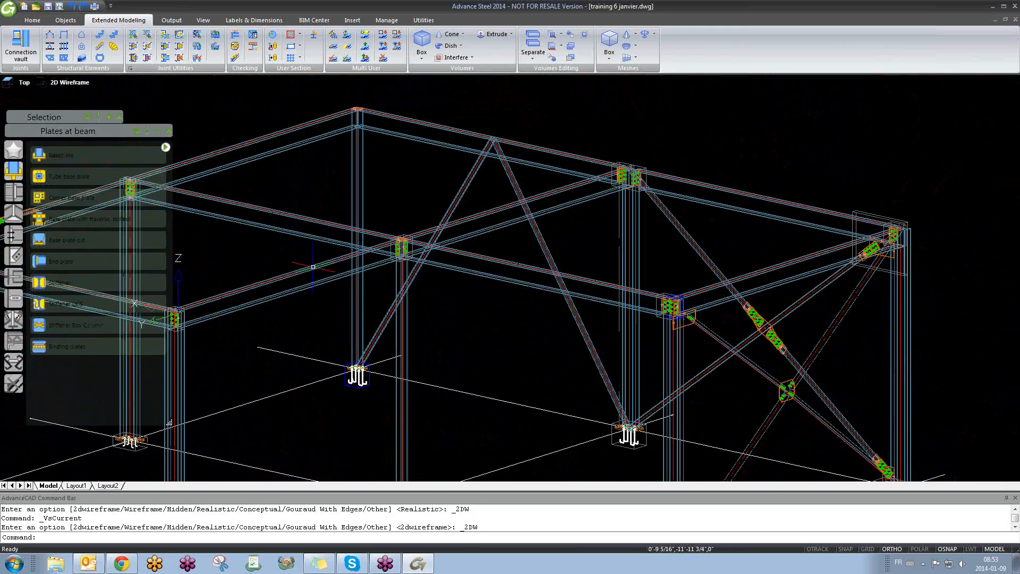
scroll(217, 310, up, 8)
middle_drag(183, 309, 631, 348)
scroll(631, 348, down, 6)
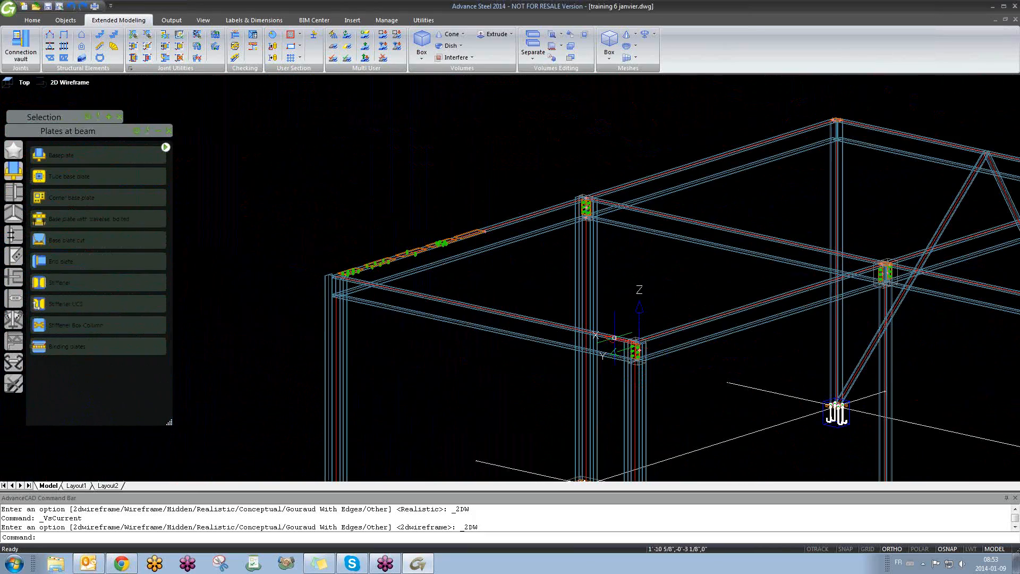
scroll(562, 180, up, 8)
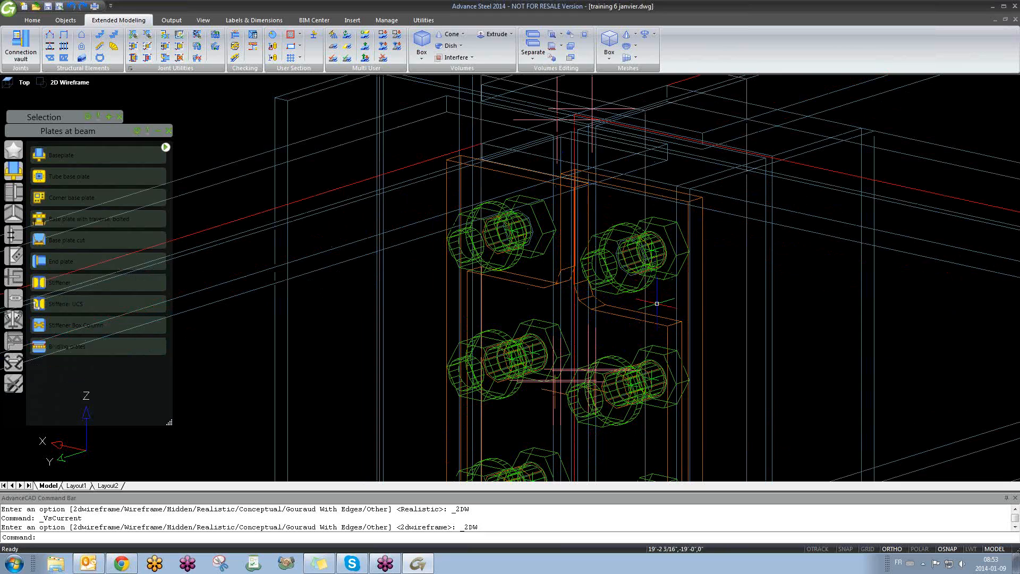
scroll(652, 313, down, 2)
middle_drag(648, 330, 597, 230)
scroll(598, 228, down, 8)
middle_drag(677, 237, 366, 378)
middle_drag(714, 245, 661, 268)
scroll(661, 268, down, 6)
scroll(409, 305, up, 10)
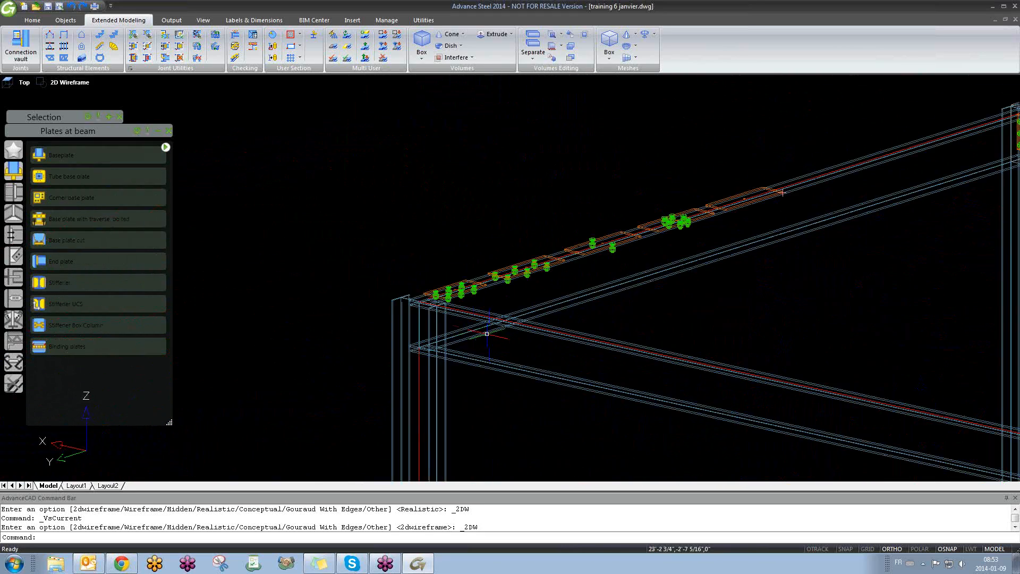
scroll(435, 299, down, 7)
shift+middle_drag(621, 339, 417, 326)
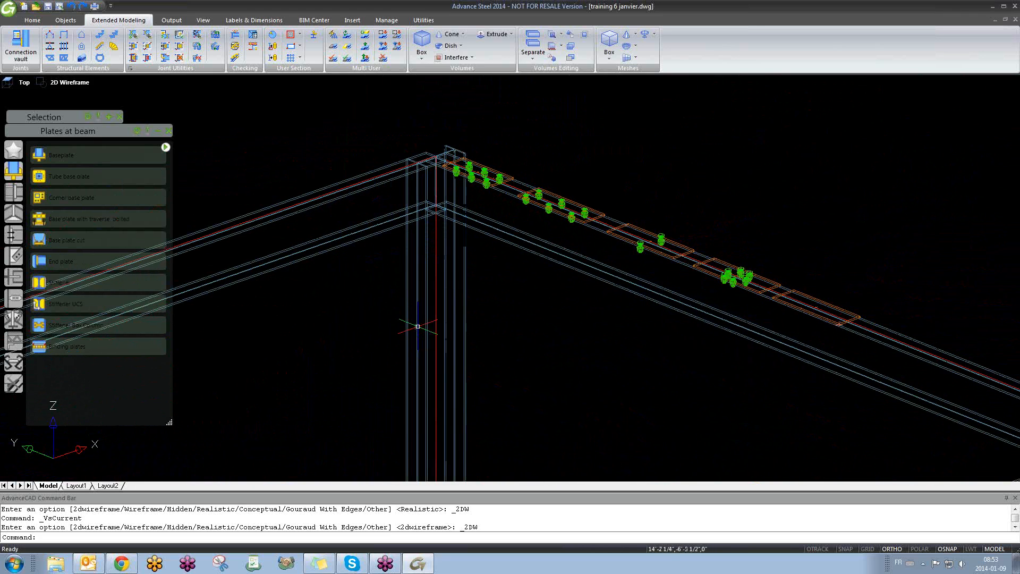
- Show the joint previews in the connection vault and browse the joint categories from Favorites to Platform beams
click(14, 155)
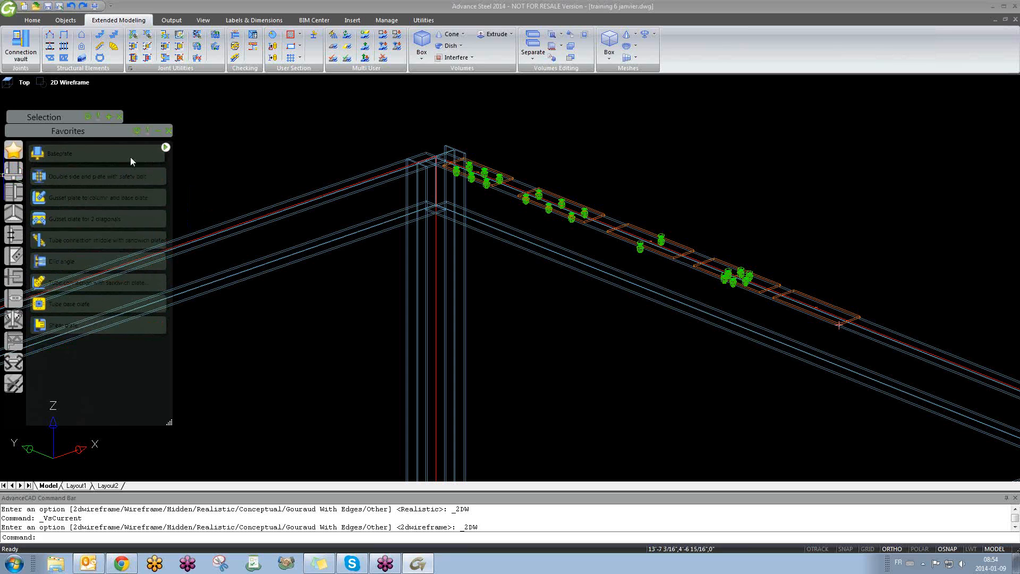
click(166, 147)
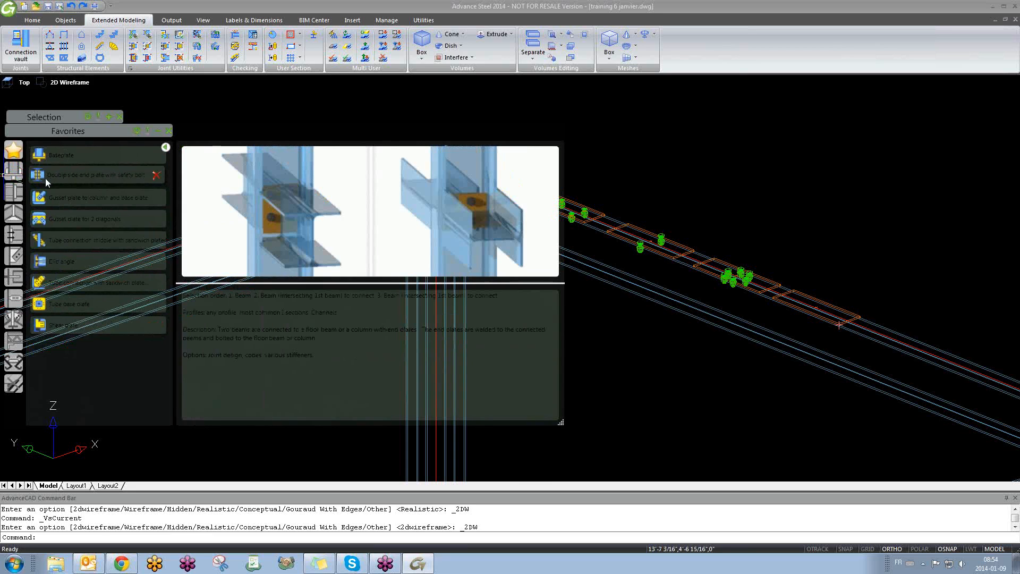
click(14, 191)
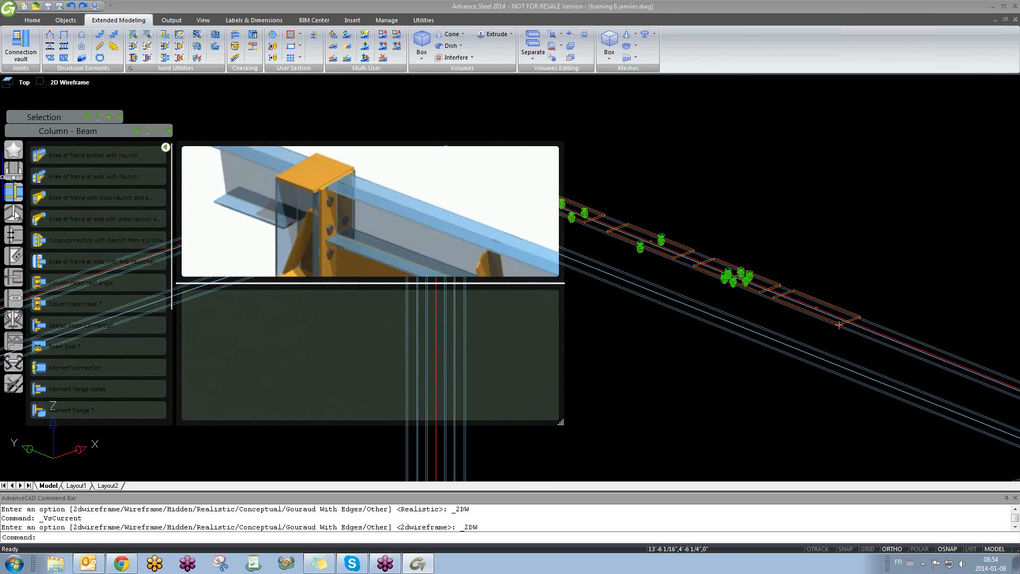
click(14, 213)
click(14, 234)
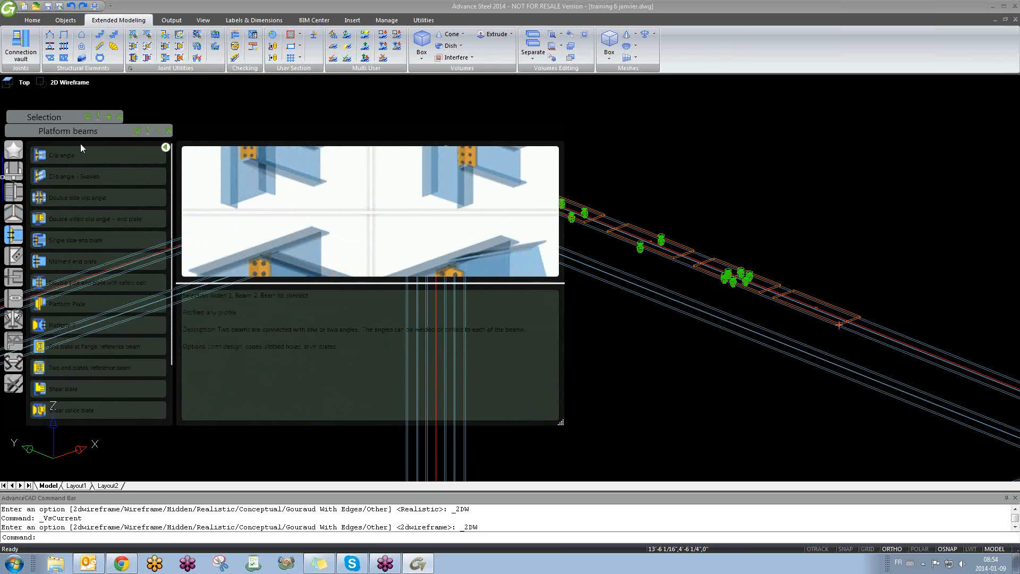
- Enlarge the joint preview image area and add the Single side end plate joint to the favorites
drag(562, 423, 548, 545)
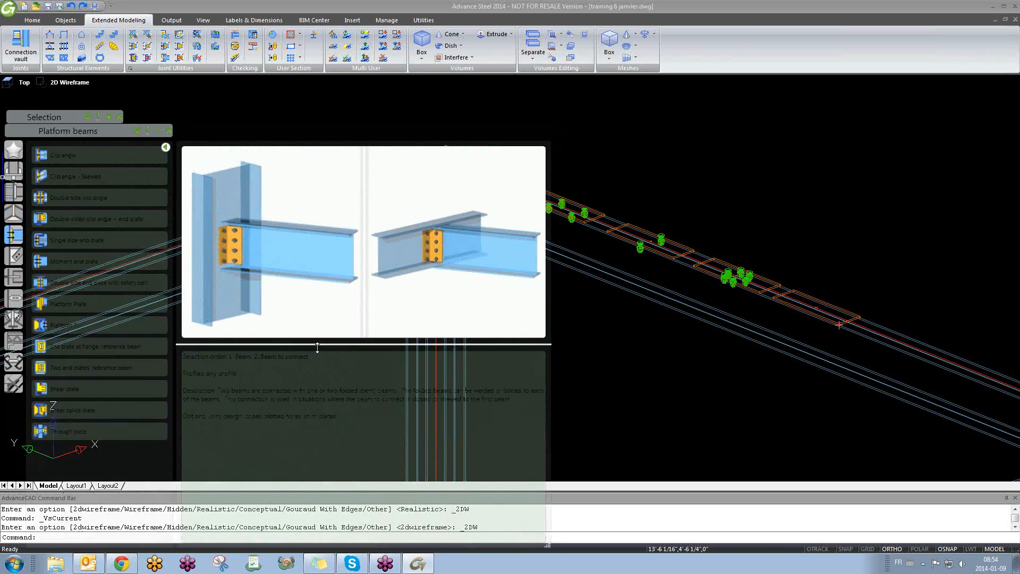
drag(317, 347, 317, 426)
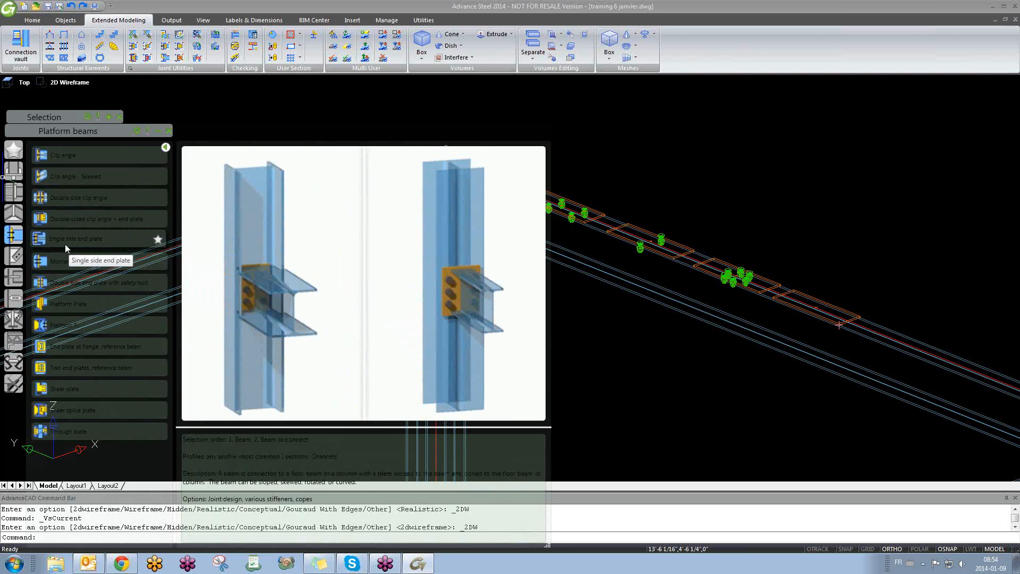
click(159, 241)
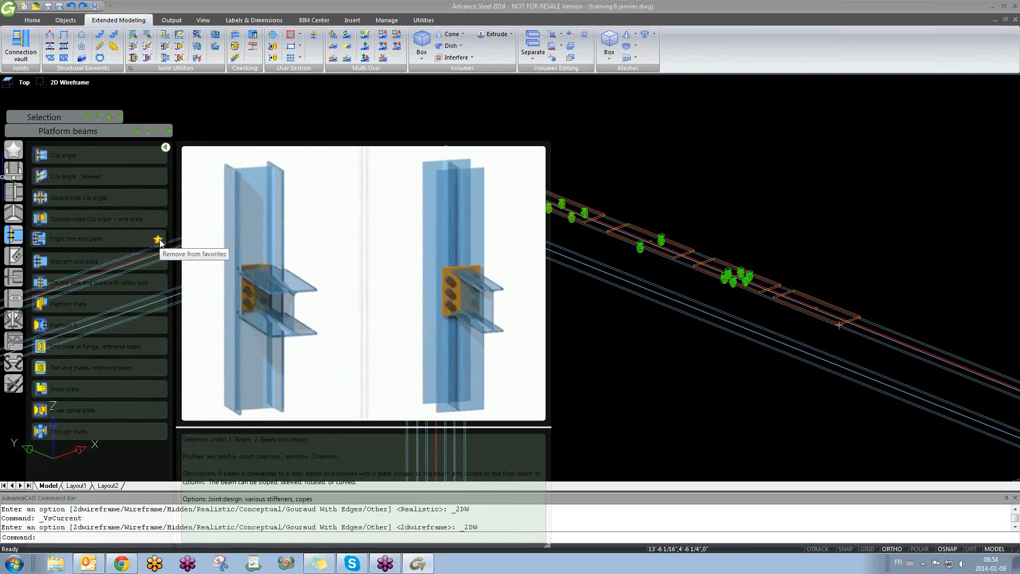
- Create a Single side end plate joint with the corner column as main beam and the beam carrying the bolted plates as secondary
click(70, 238)
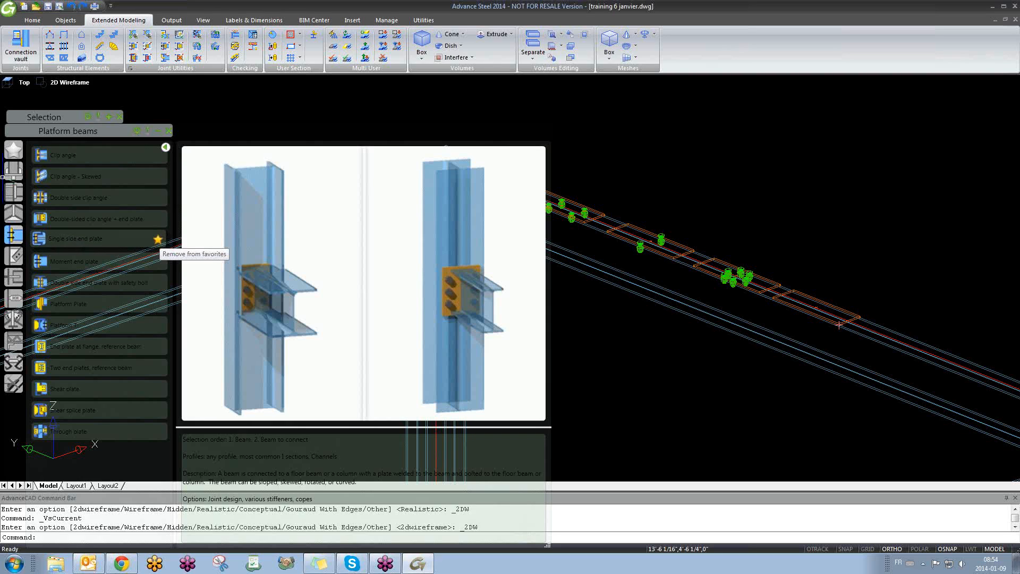
middle_drag(634, 322, 802, 385)
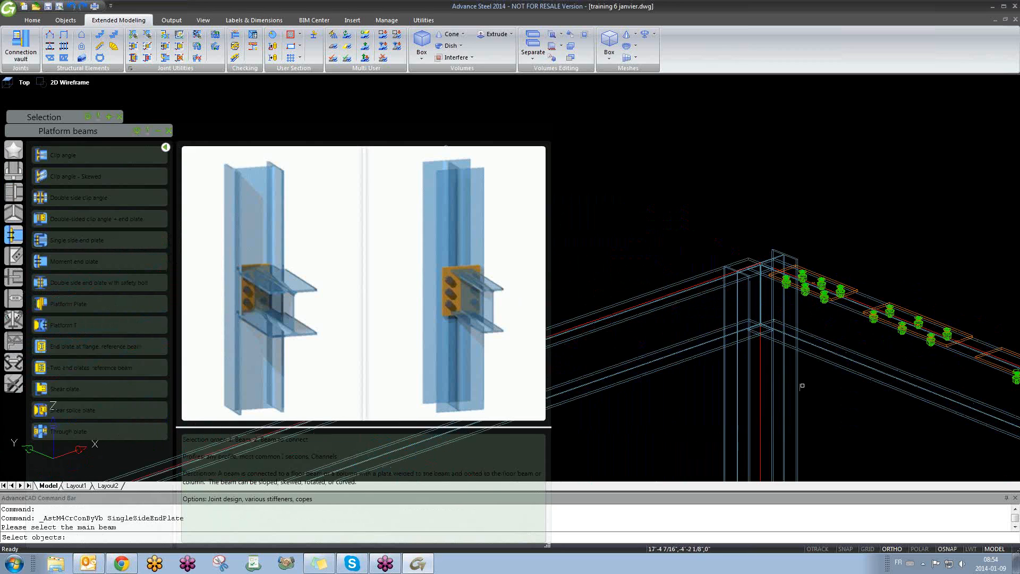
click(749, 382)
key(Return)
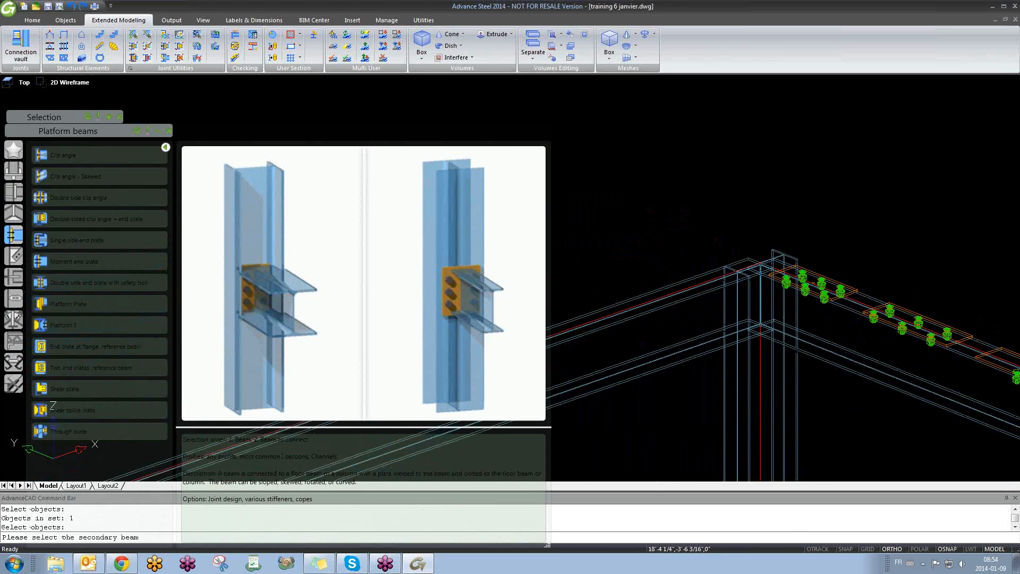
click(821, 347)
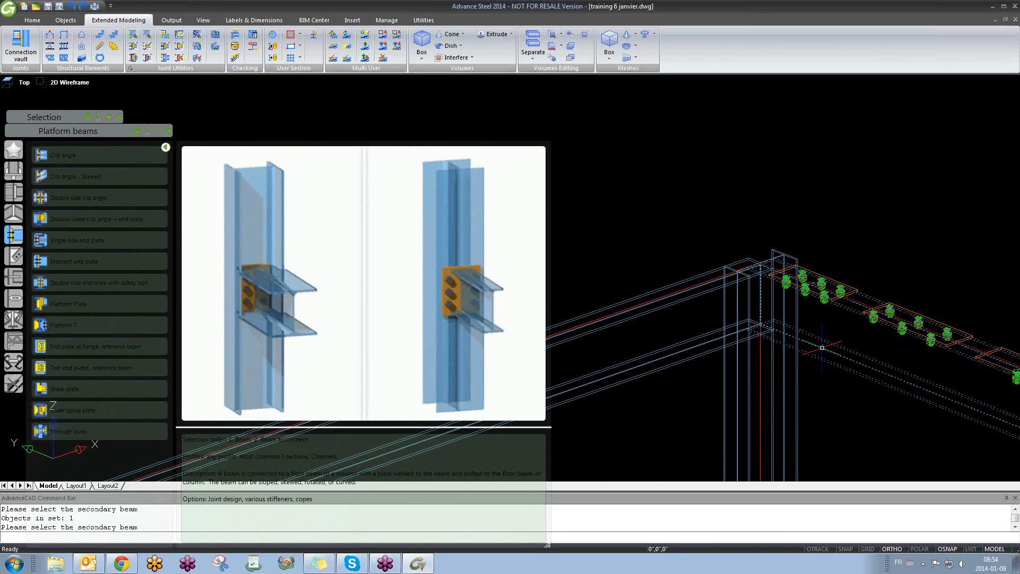
click(321, 154)
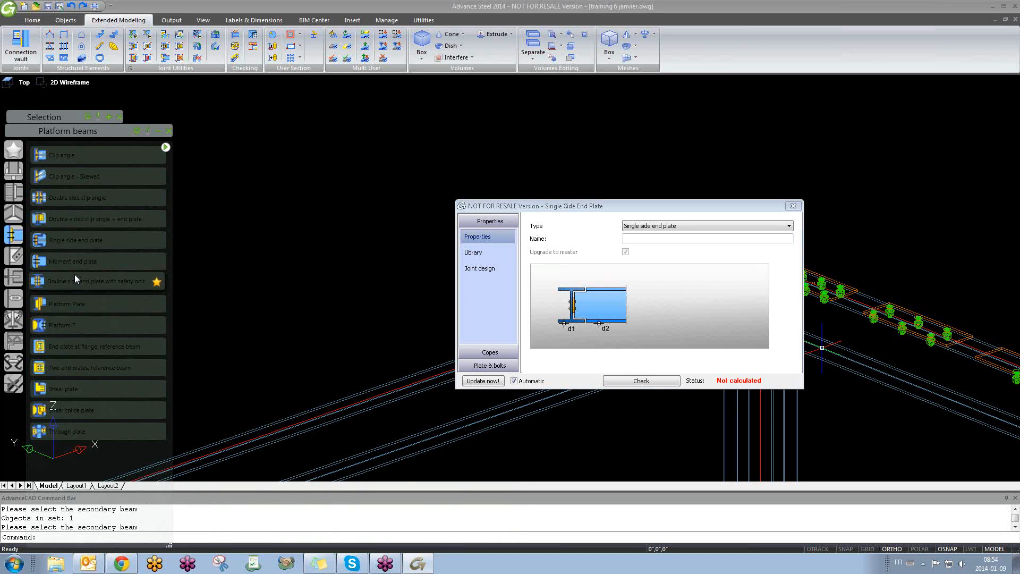
- Move the joint's properties aside, check the new end plate and its bolts at the corner column, and close the properties
mouse_move(129, 168)
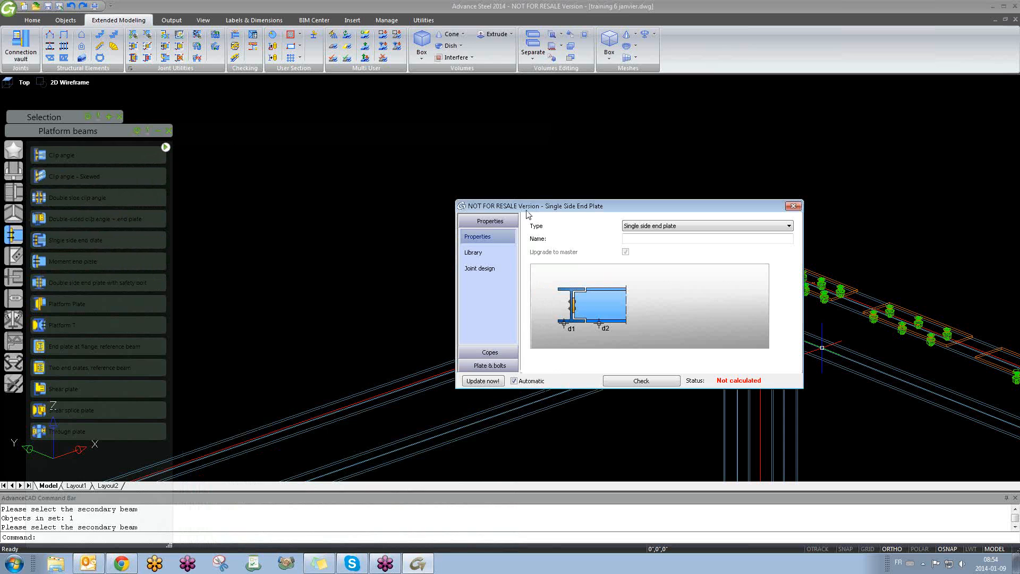
drag(527, 208, 327, 202)
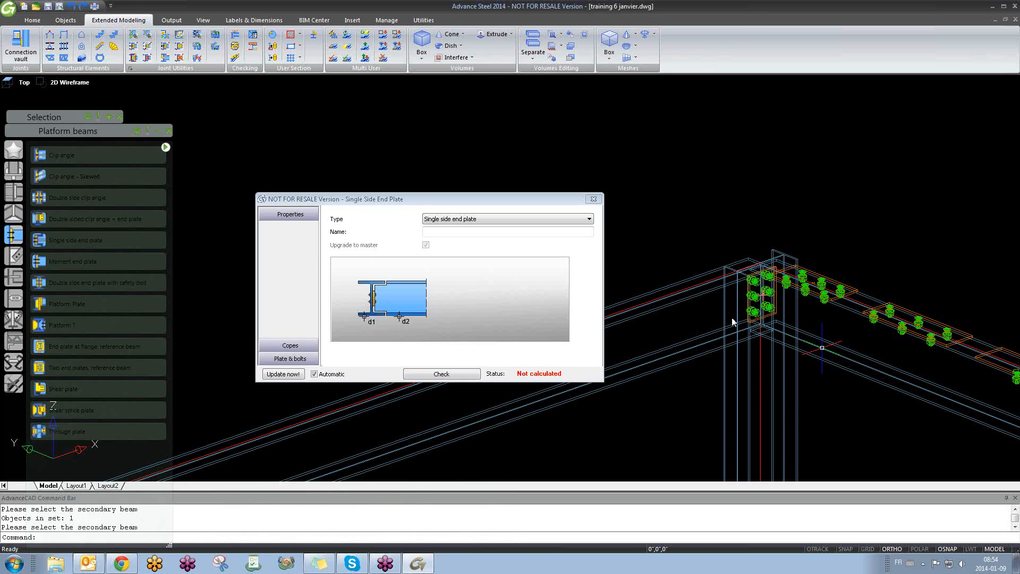
scroll(744, 351, up, 5)
shift+middle_drag(744, 352, 737, 328)
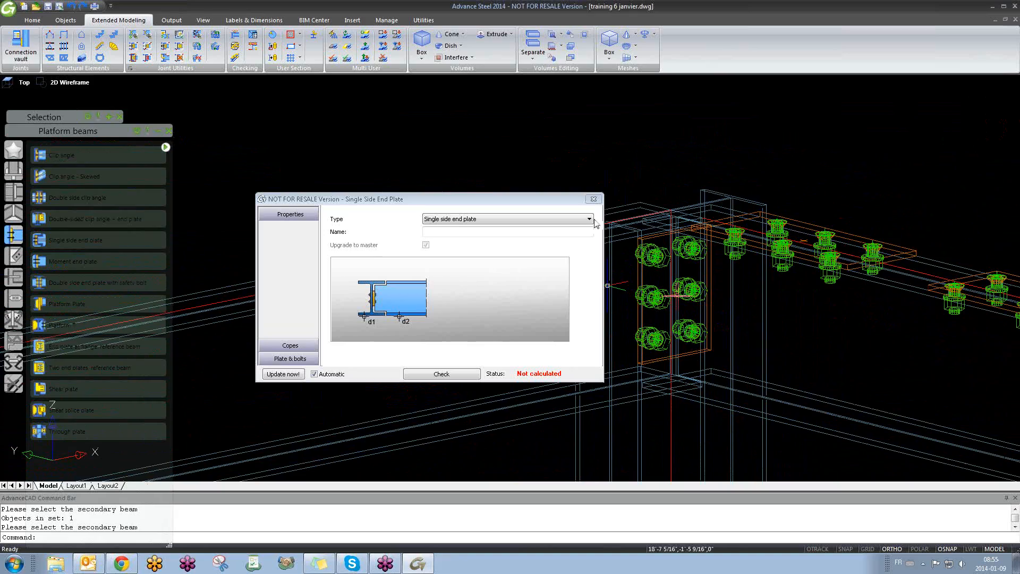
click(593, 199)
shift+middle_drag(536, 299, 562, 314)
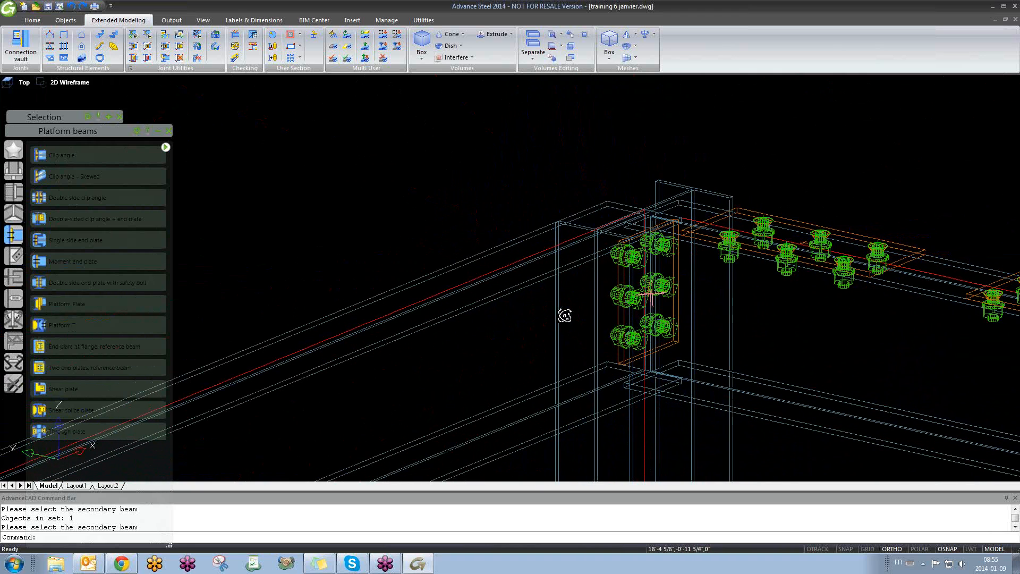
click(356, 216)
click(284, 136)
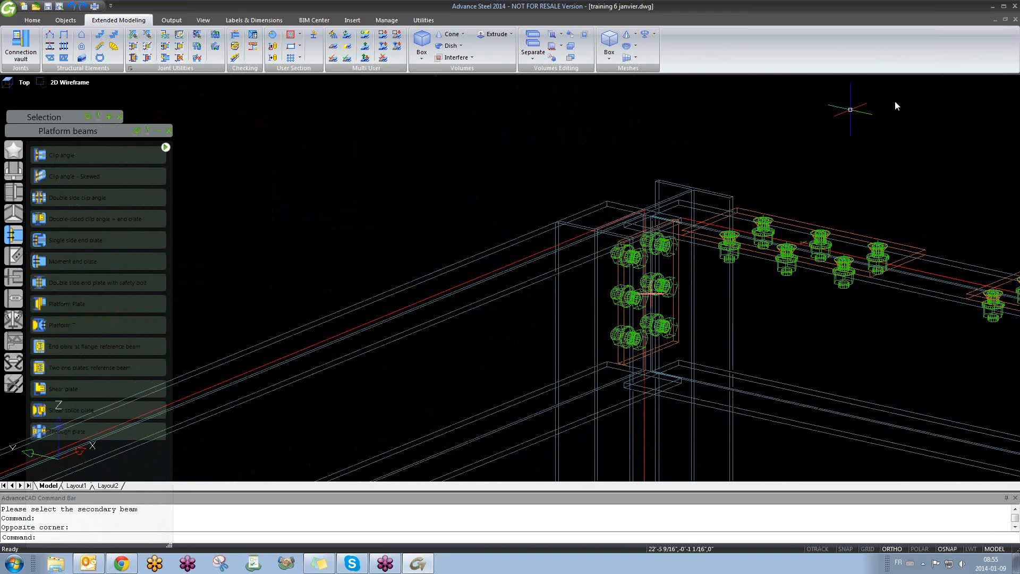
click(507, 169)
click(414, 217)
- Review the previews and descriptions of the clip angle joints in the Platform beams category
mouse_move(166, 150)
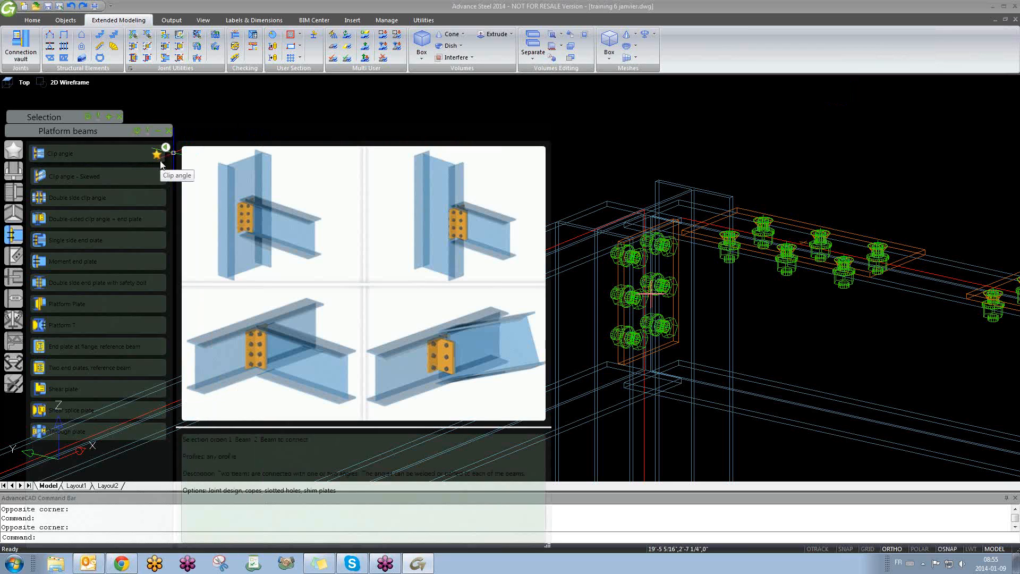
mouse_move(160, 177)
mouse_move(156, 203)
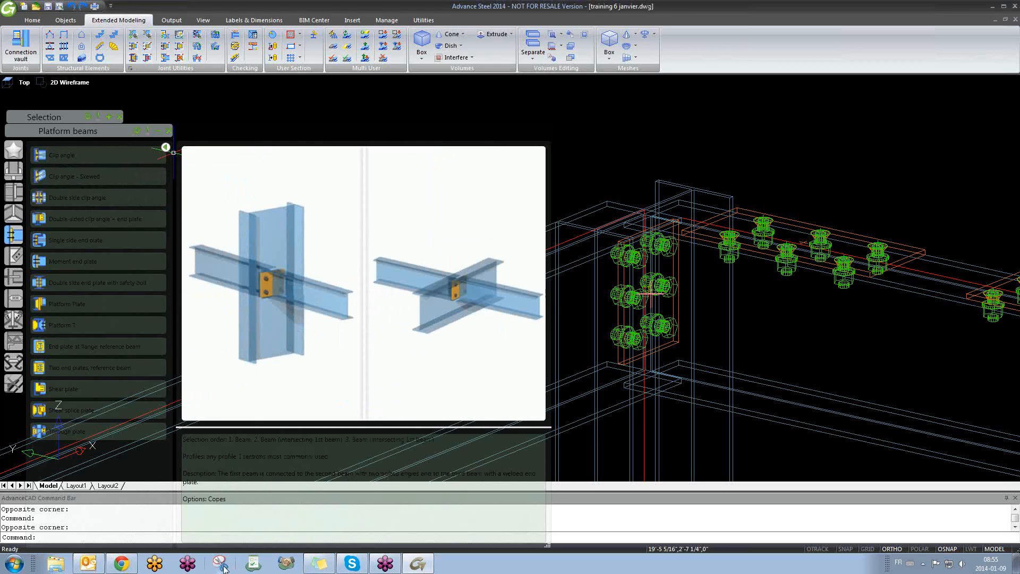
mouse_move(137, 567)
click(418, 204)
click(348, 243)
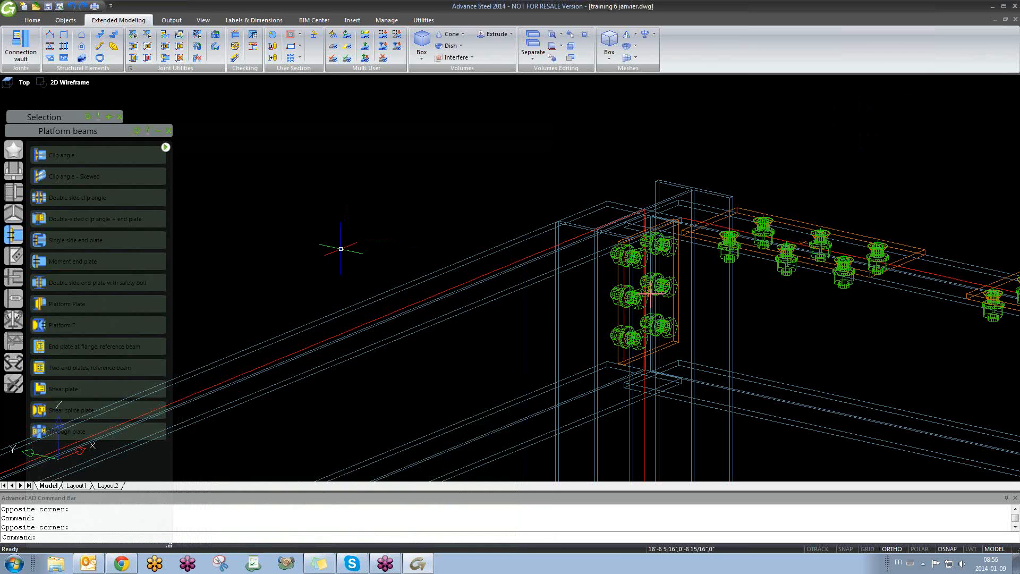
- Bring the whole frame into view from the side with the V bracing
scroll(365, 224, down, 12)
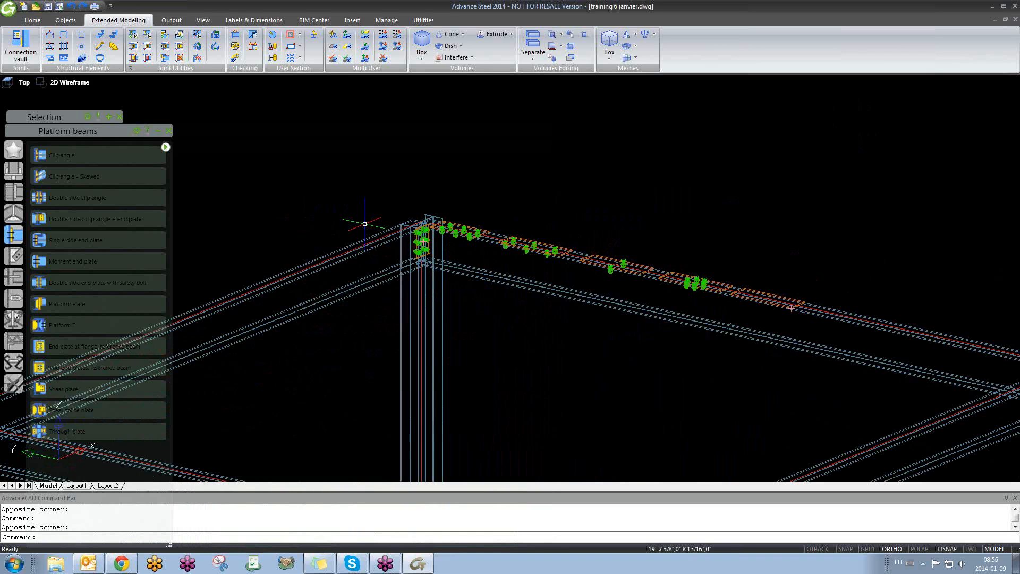
middle_drag(417, 305, 419, 270)
shift+middle_drag(524, 282, 355, 275)
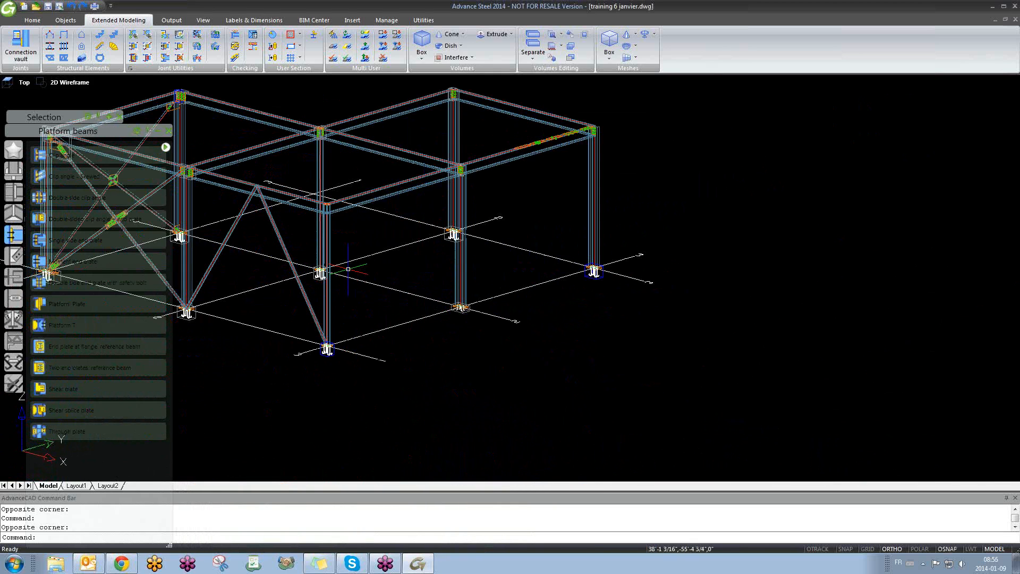
- Collapse the Platform beams joint list and move it to the far side, clear of the frame
middle_drag(330, 221, 352, 286)
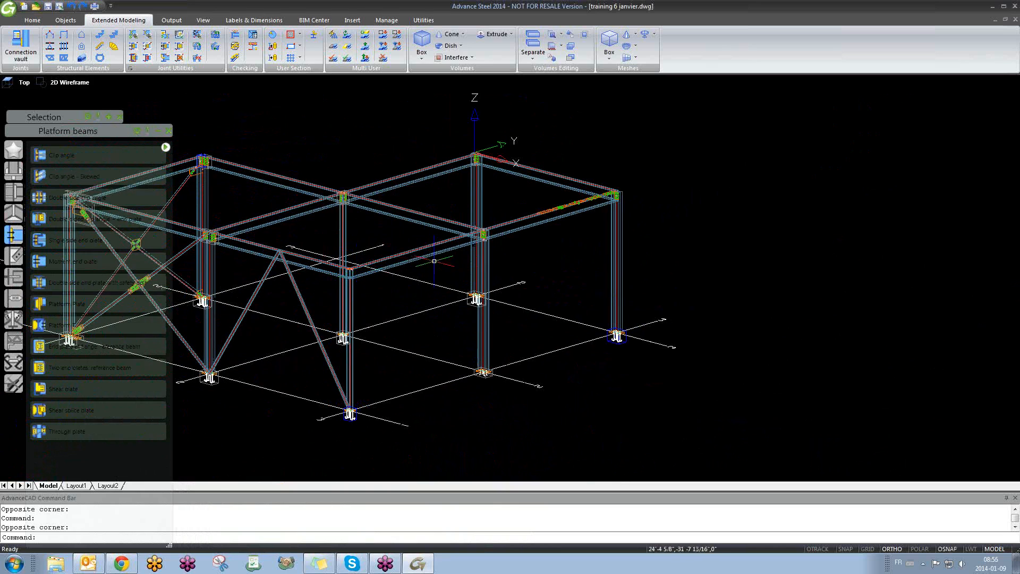
click(864, 27)
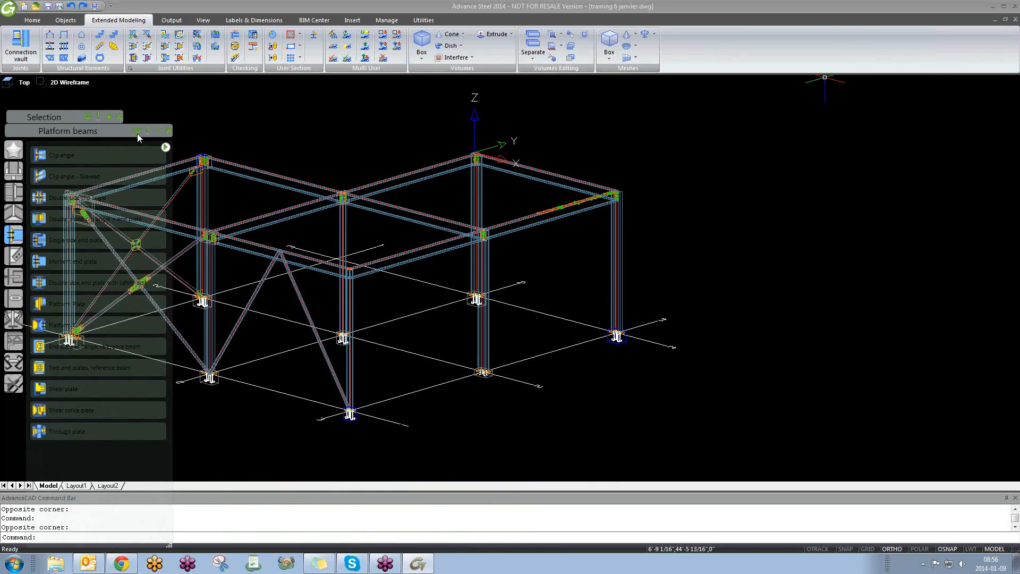
click(159, 130)
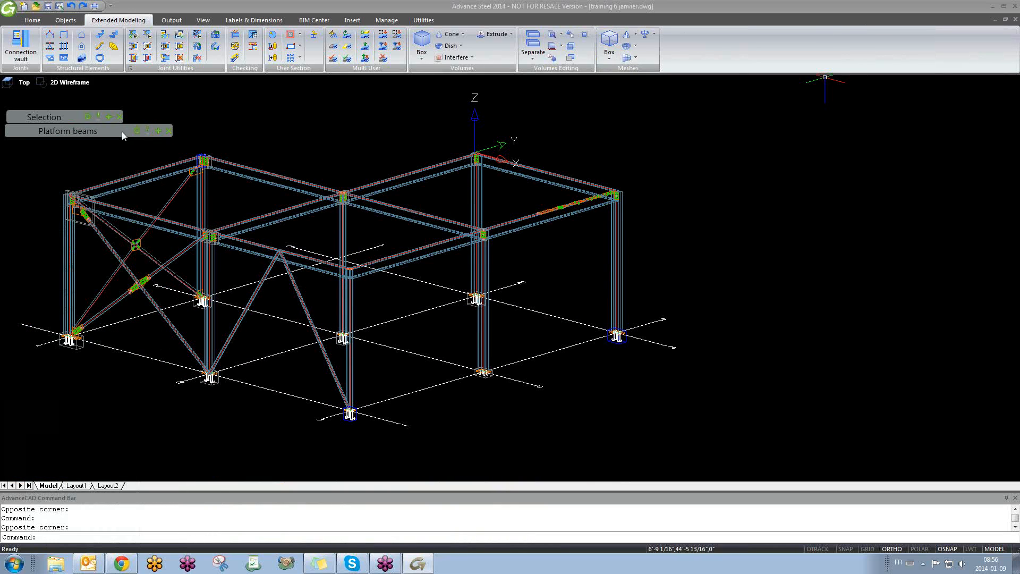
drag(122, 131, 927, 91)
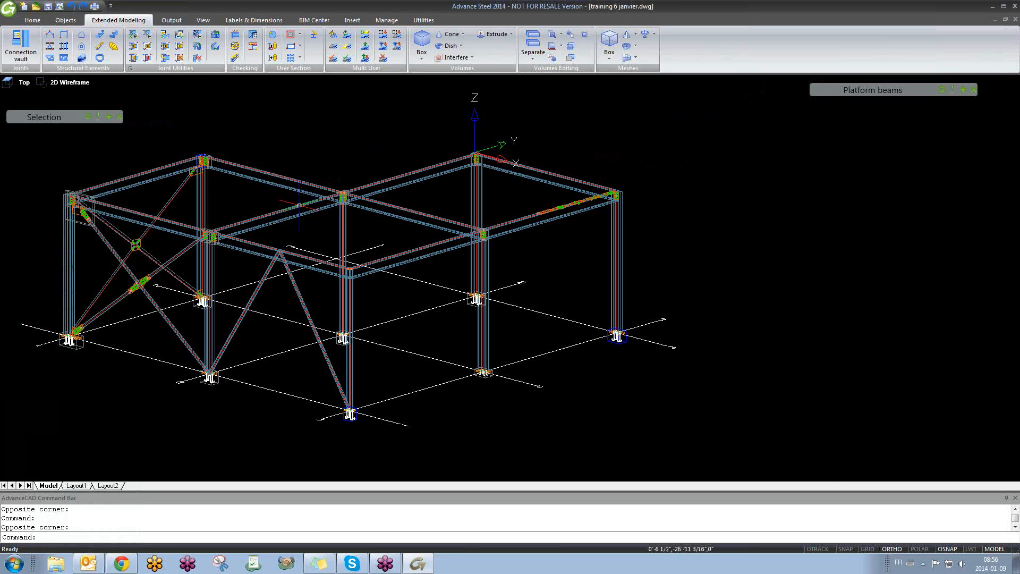
- Examine the corner column top that has no beam joints and the bolted end plate joints at the neighbouring columns
shift+middle_drag(298, 205, 497, 77)
scroll(481, 82, up, 10)
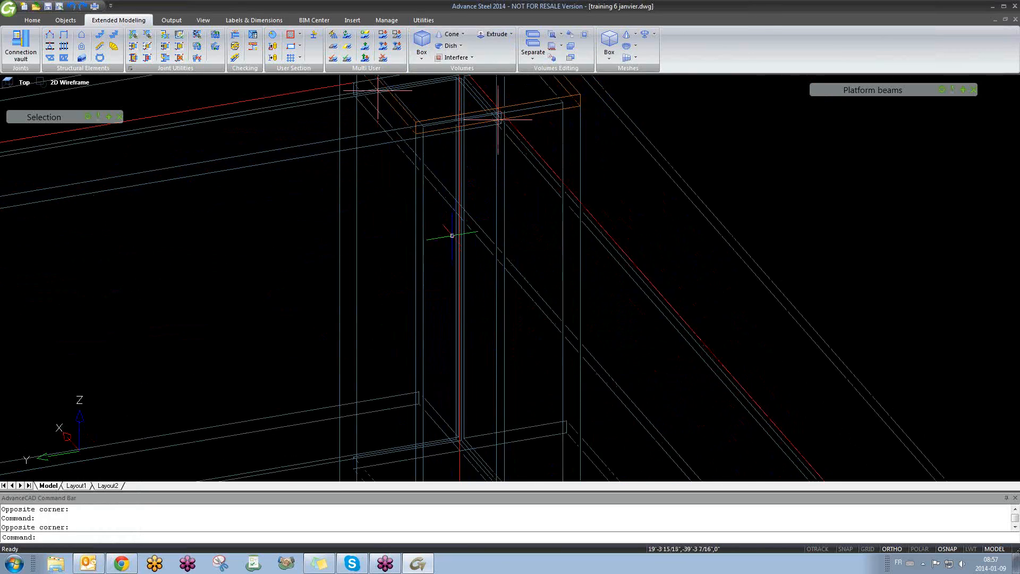
scroll(451, 234, down, 3)
shift+middle_drag(481, 284, 532, 305)
scroll(526, 297, down, 2)
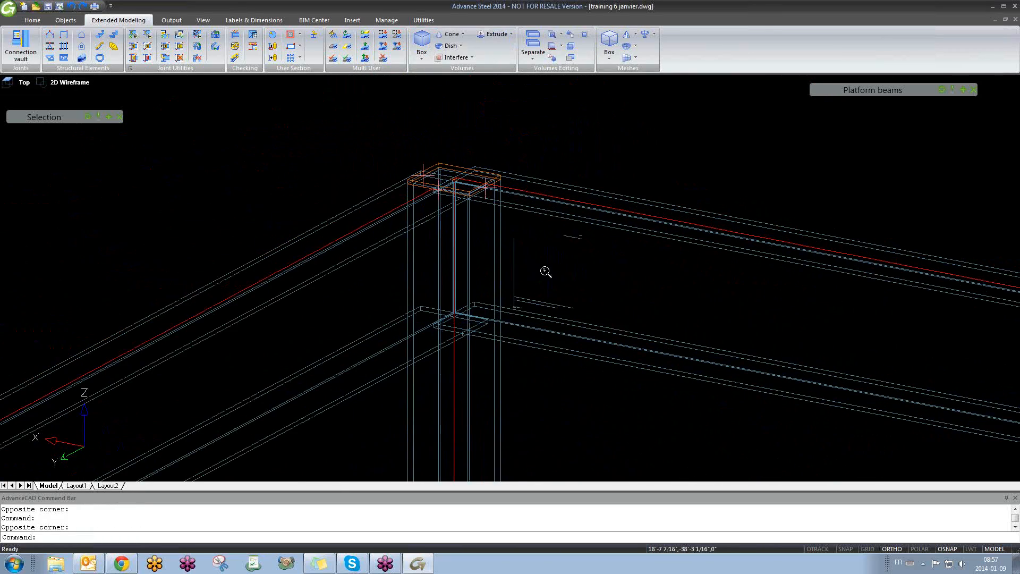
scroll(494, 257, down, 5)
scroll(442, 268, down, 7)
scroll(282, 360, up, 7)
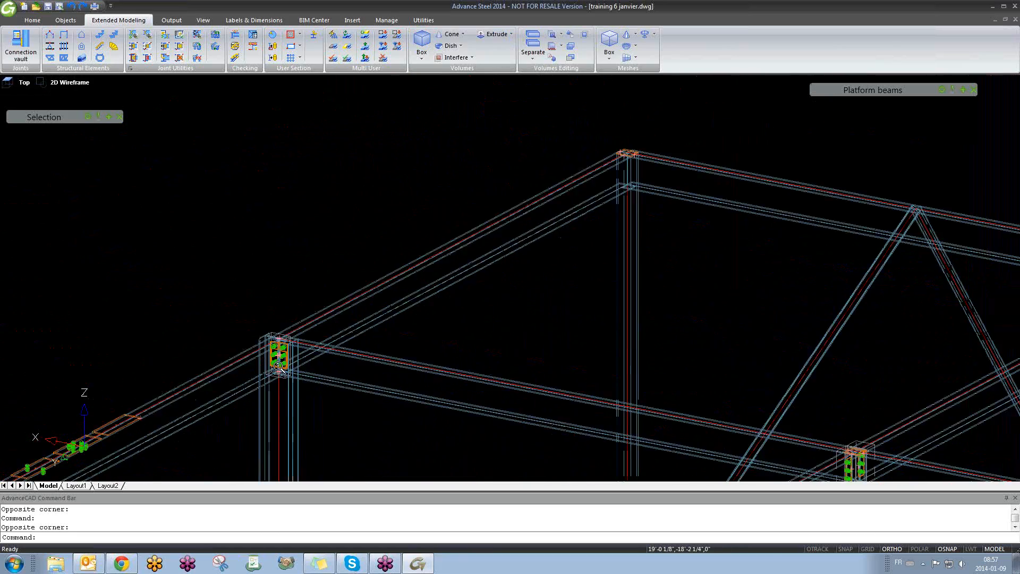
scroll(453, 265, down, 6)
middle_drag(403, 420, 280, 333)
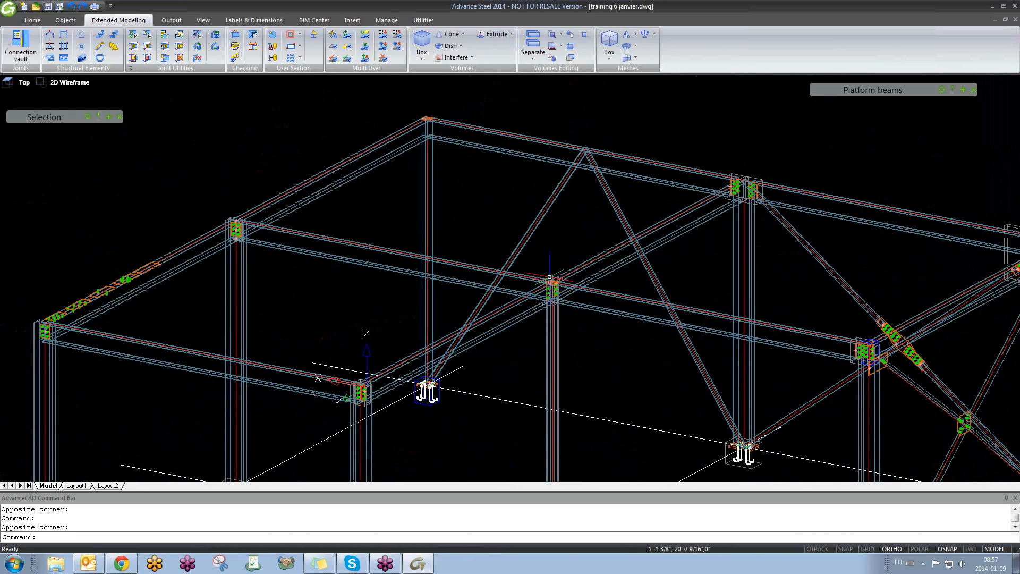
middle_drag(550, 282, 461, 307)
scroll(656, 205, up, 8)
scroll(632, 220, up, 1)
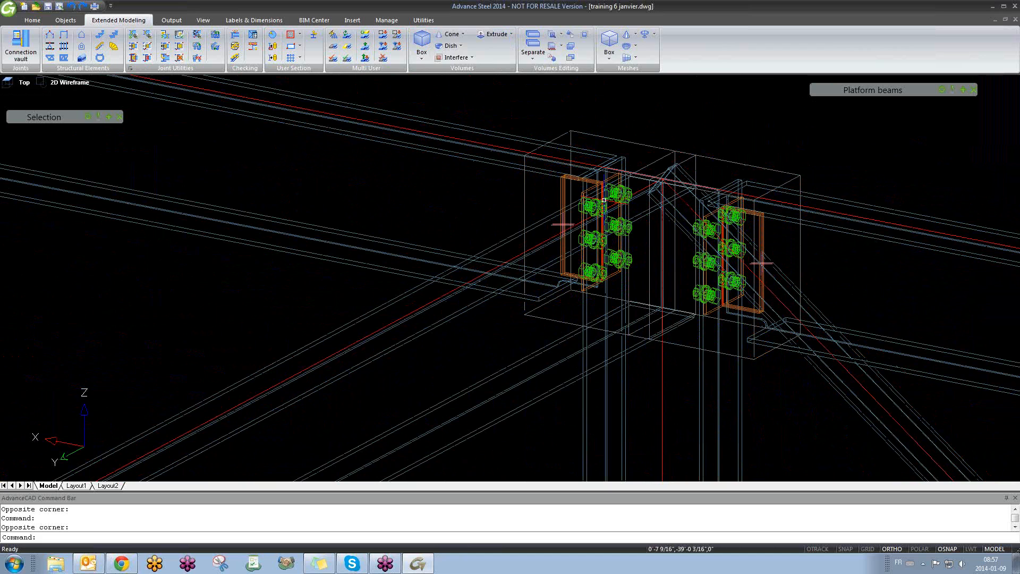
scroll(603, 201, down, 8)
middle_drag(496, 216, 614, 339)
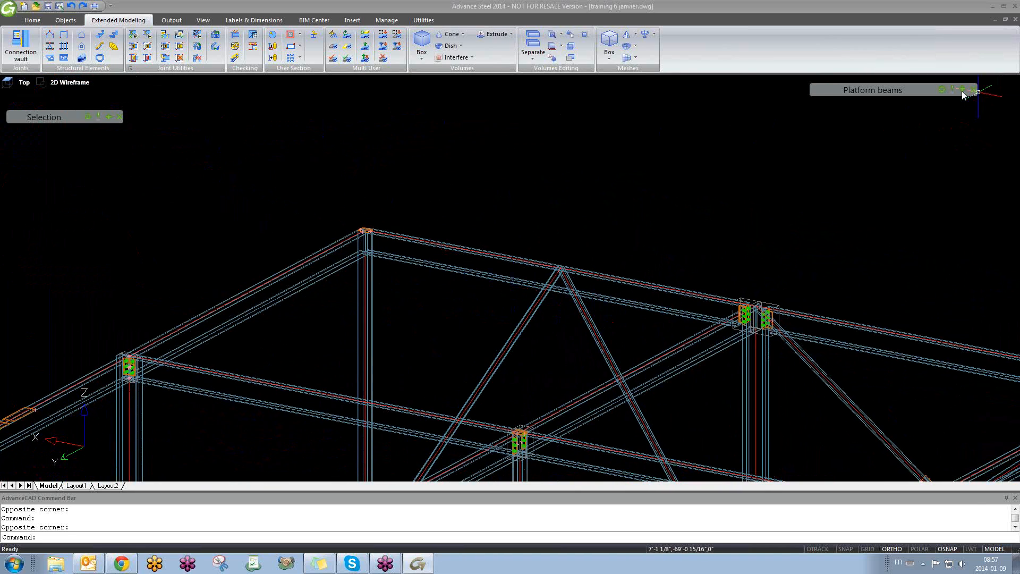
- Create a Clip angle joint from the Favorites, with the corner column as main beam and one adjoining beam as secondary
mouse_move(961, 91)
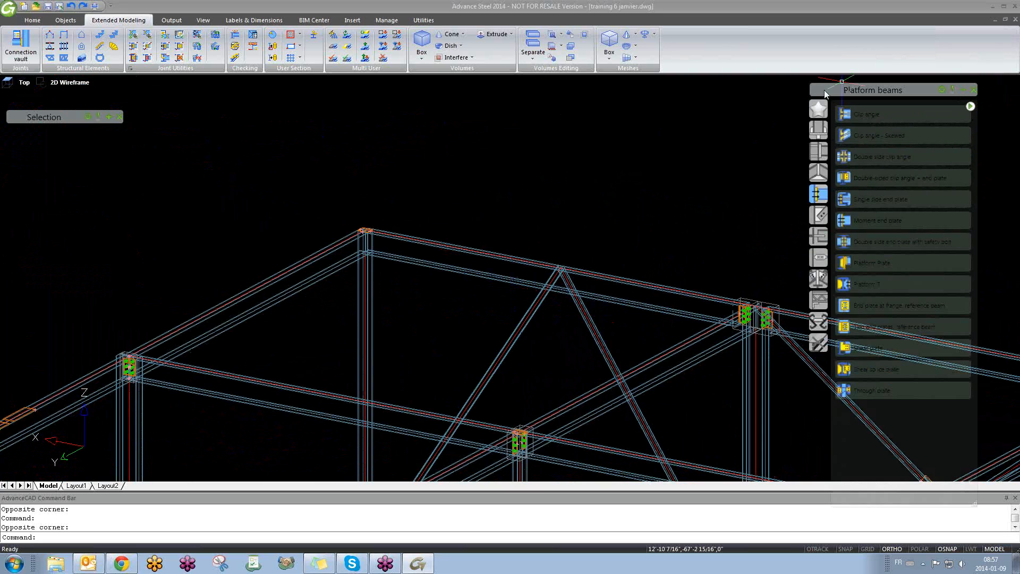
click(817, 116)
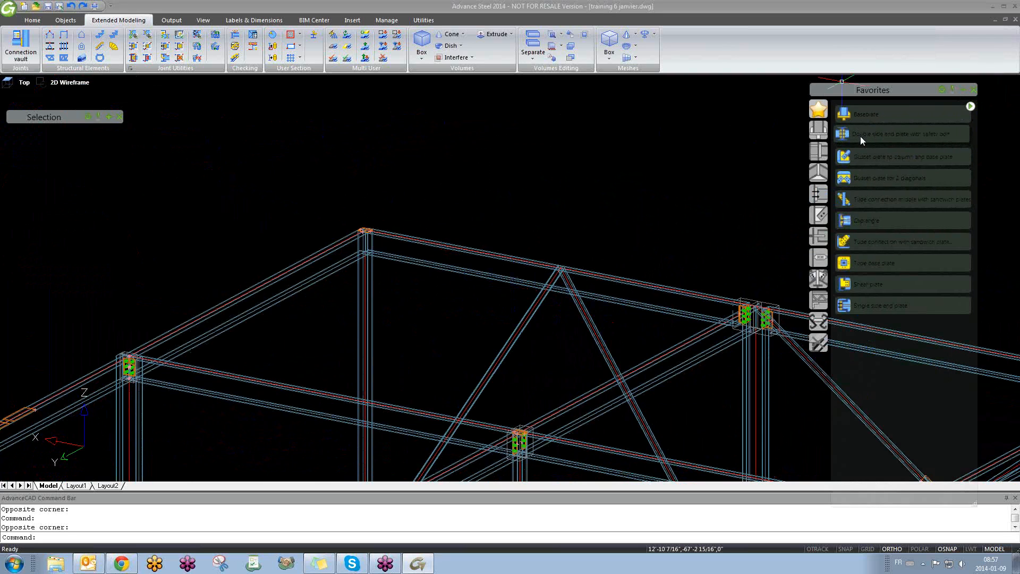
click(866, 220)
scroll(484, 90, up, 5)
scroll(470, 227, down, 5)
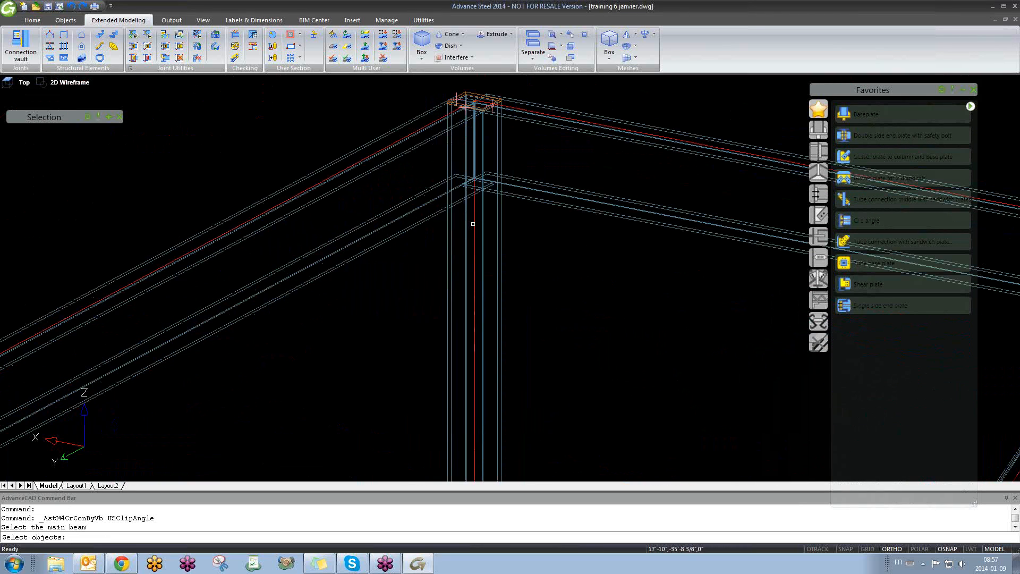
click(483, 217)
key(Return)
click(529, 187)
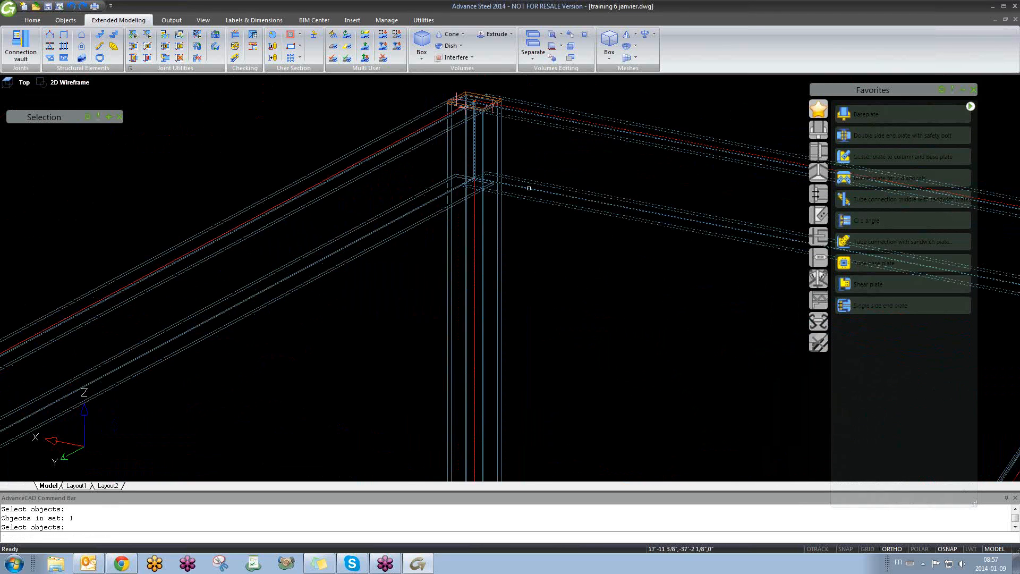
key(Return)
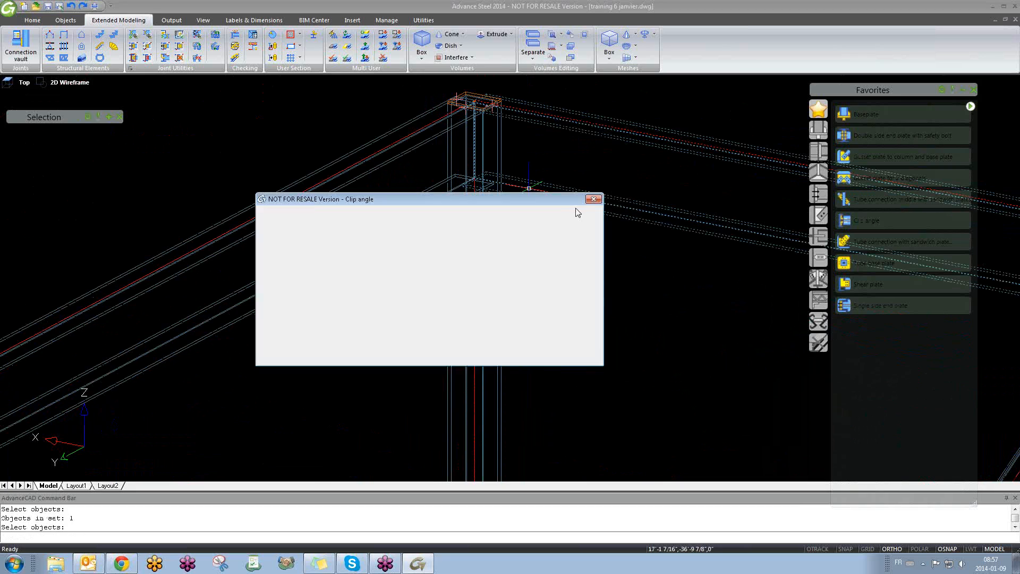
- Apply the Welded-Bolted library values to the clip angle joint and close its properties
scroll(287, 276, down, 1)
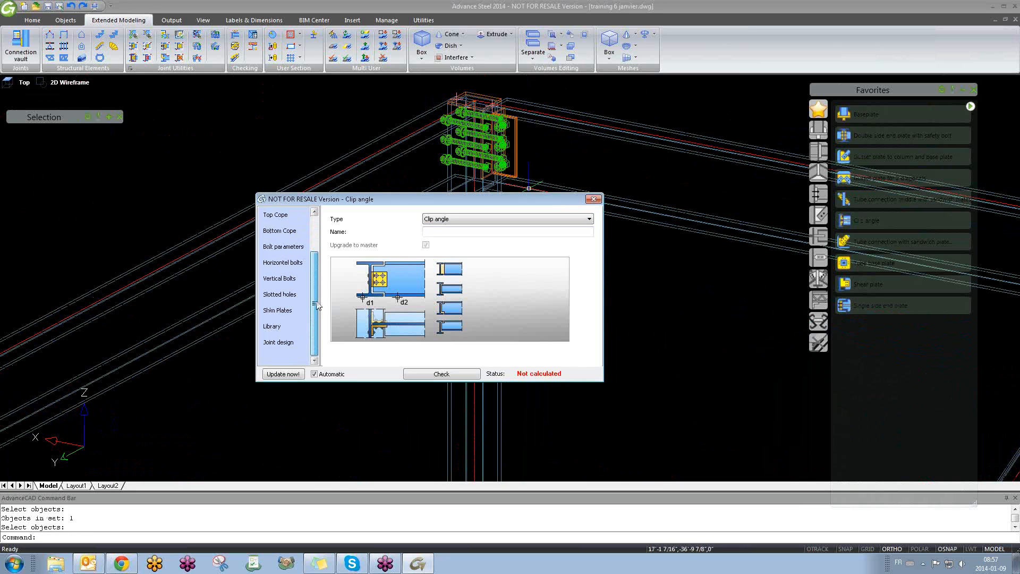
click(272, 326)
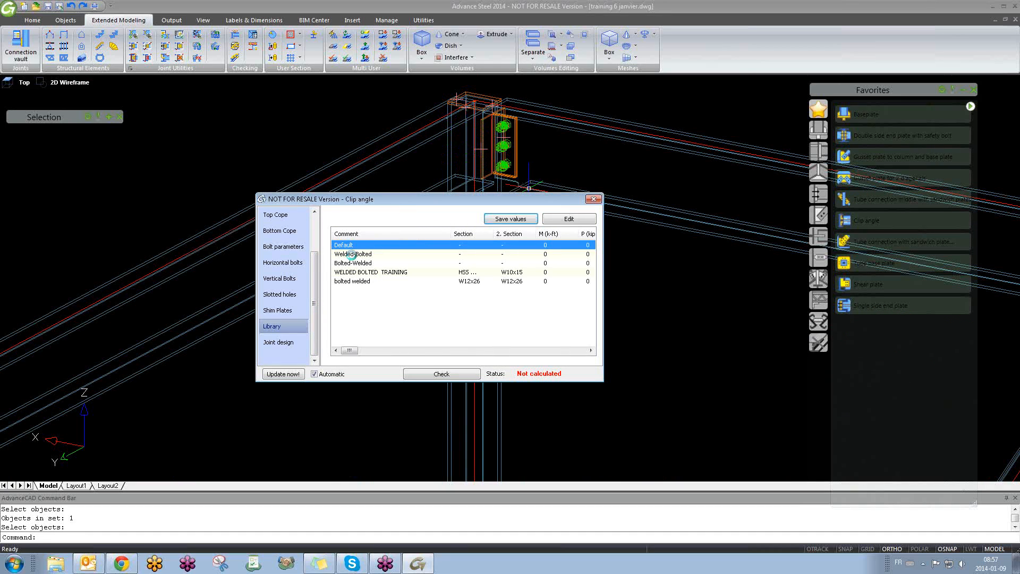
click(351, 254)
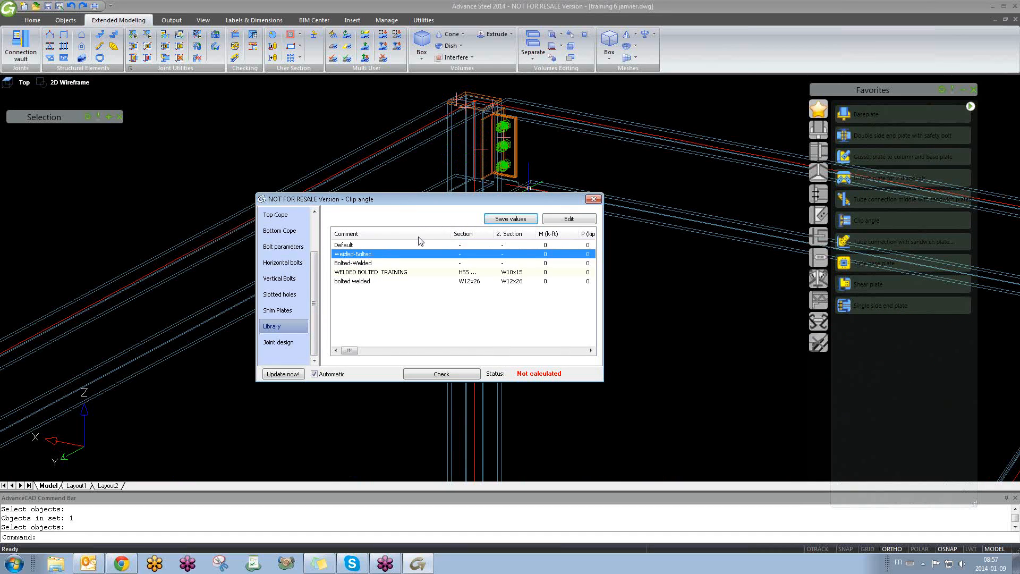
click(593, 200)
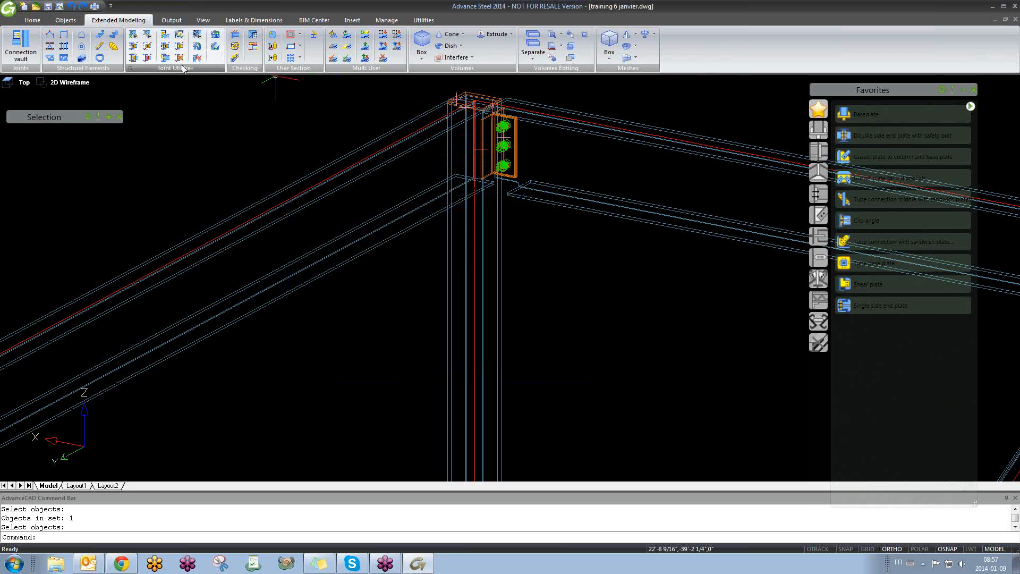
- Copy the clip angle joint to the other beam at the corner, using the same column as main beam, and end the command
click(136, 50)
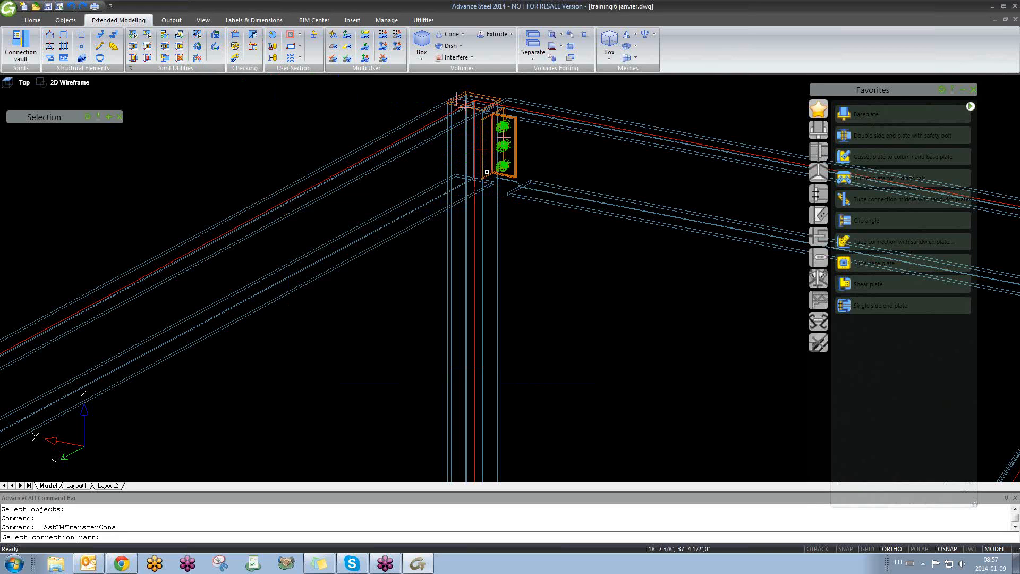
scroll(486, 171, up, 4)
click(482, 189)
key(Return)
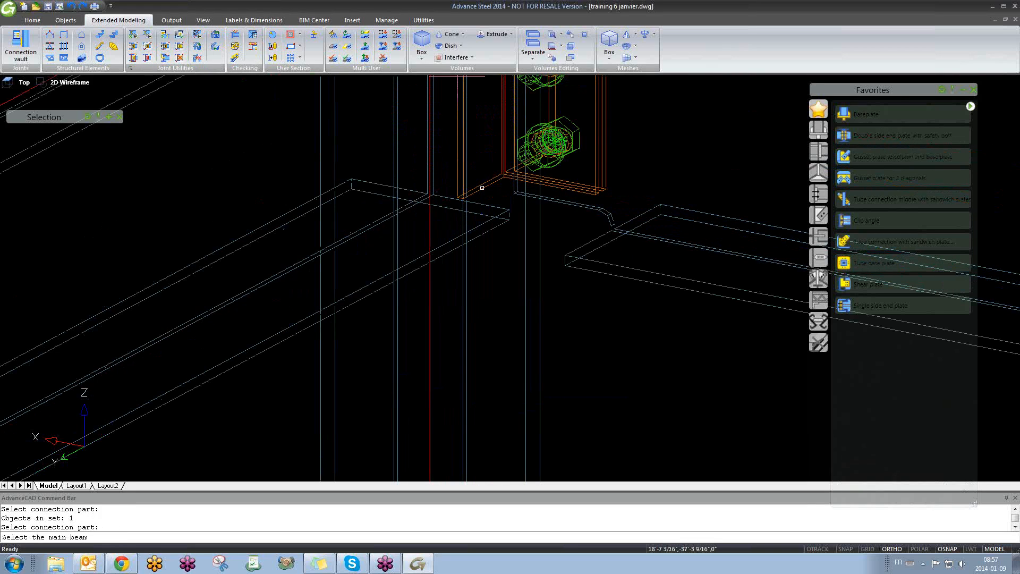
click(464, 291)
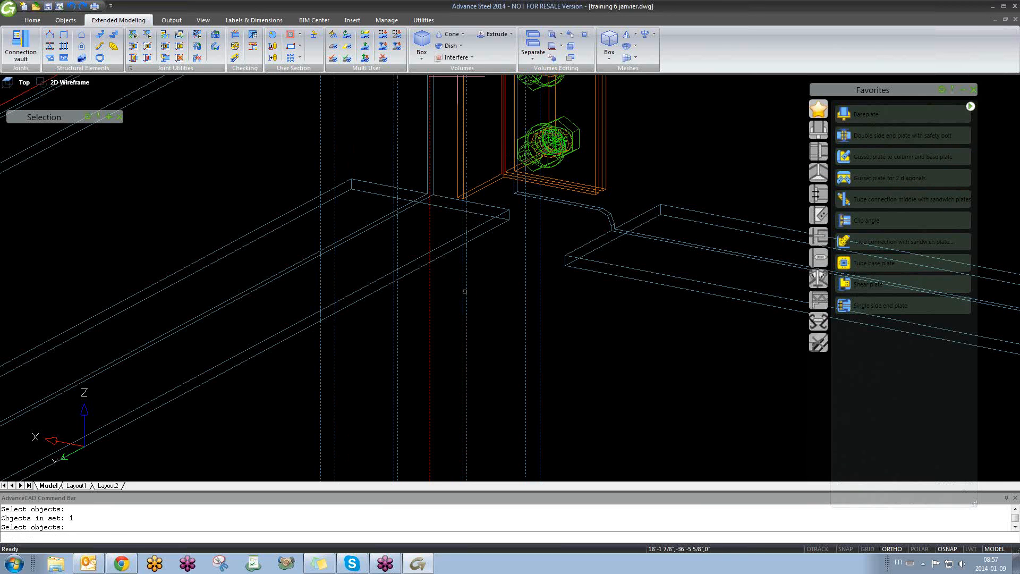
key(Return)
click(410, 259)
key(Return)
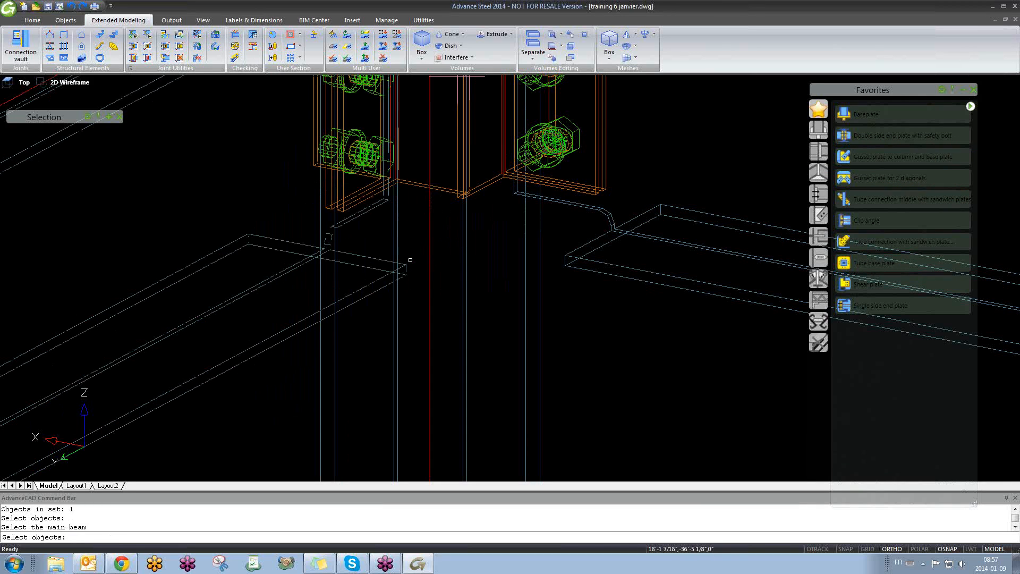
scroll(469, 298, down, 7)
middle_drag(469, 298, 469, 335)
scroll(469, 336, up, 1)
key(Escape)
- Inspect both clip angle joints, their bolts and beam copes at the corner column, and check the joint deletion option's description
mouse_move(530, 278)
shift+middle_down()
mouse_move(485, 266)
mouse_move(531, 269)
mouse_move(521, 300)
mouse_move(462, 287)
mouse_move(518, 304)
mouse_move(574, 285)
mouse_move(533, 289)
shift+middle_up()
scroll(450, 217, up, 3)
scroll(472, 250, up, 2)
scroll(494, 246, up, 4)
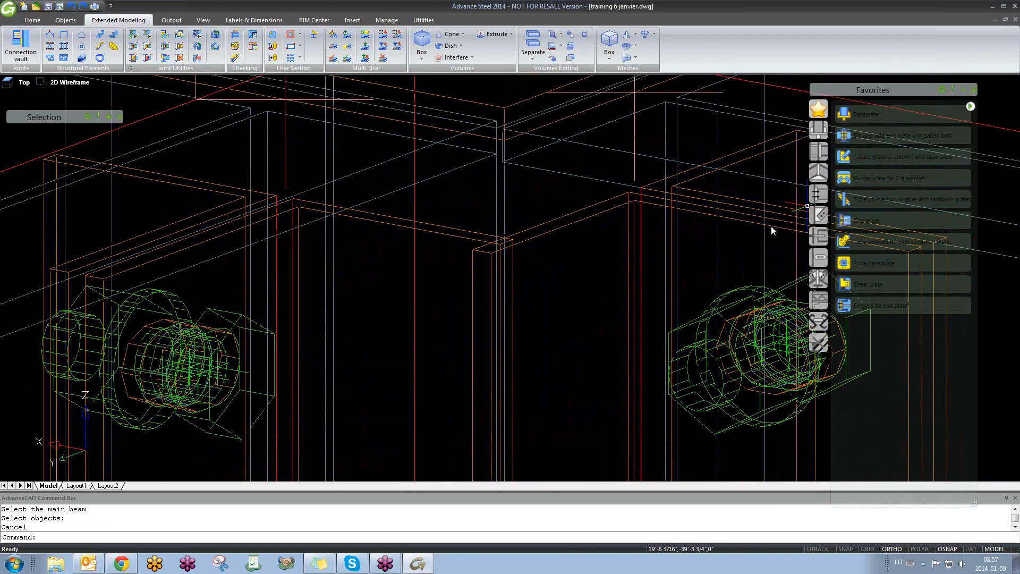
middle_drag(531, 242, 522, 240)
scroll(334, 288, down, 5)
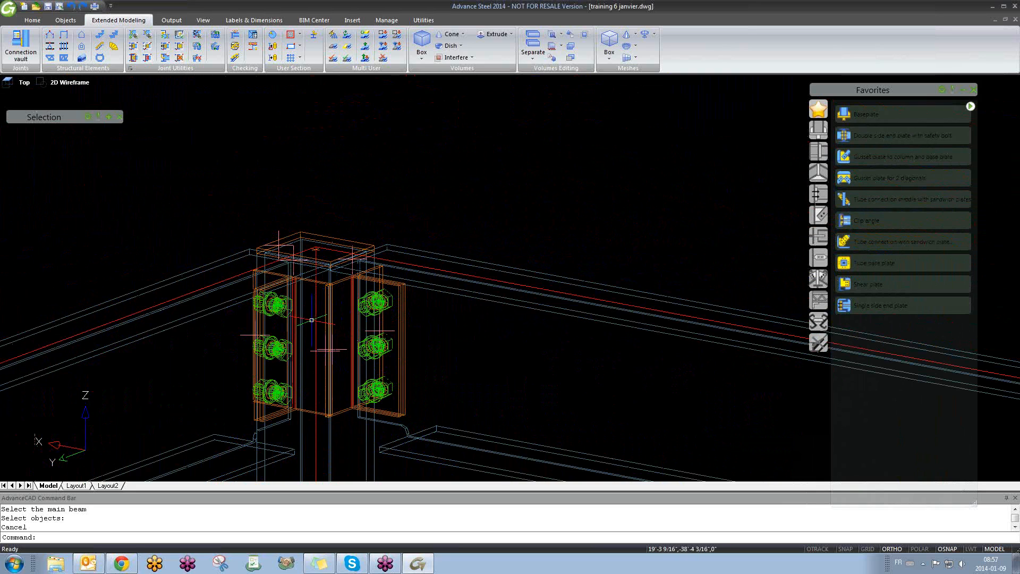
shift+middle_drag(294, 312, 293, 341)
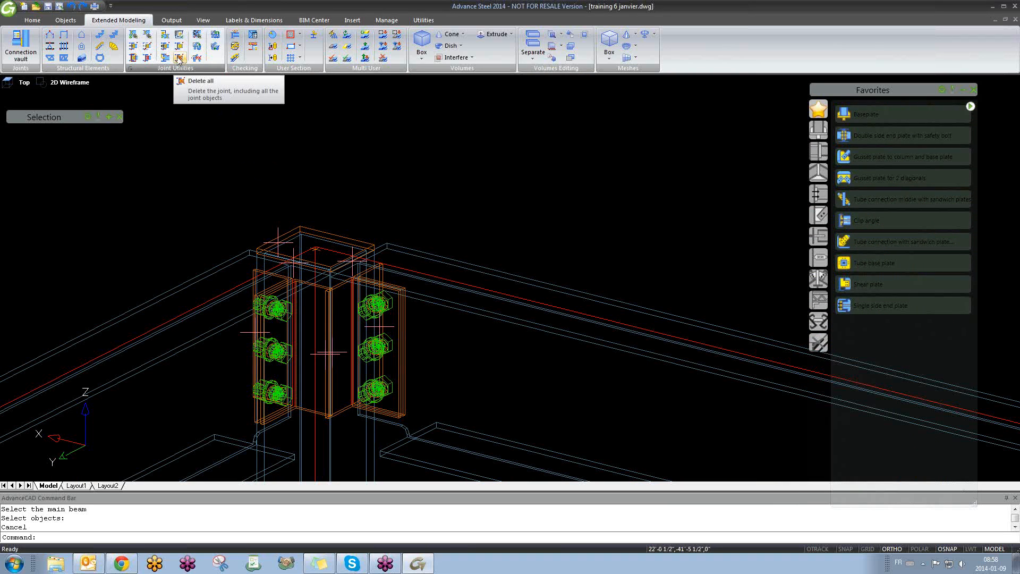
scroll(375, 285, down, 2)
scroll(375, 285, down, 2)
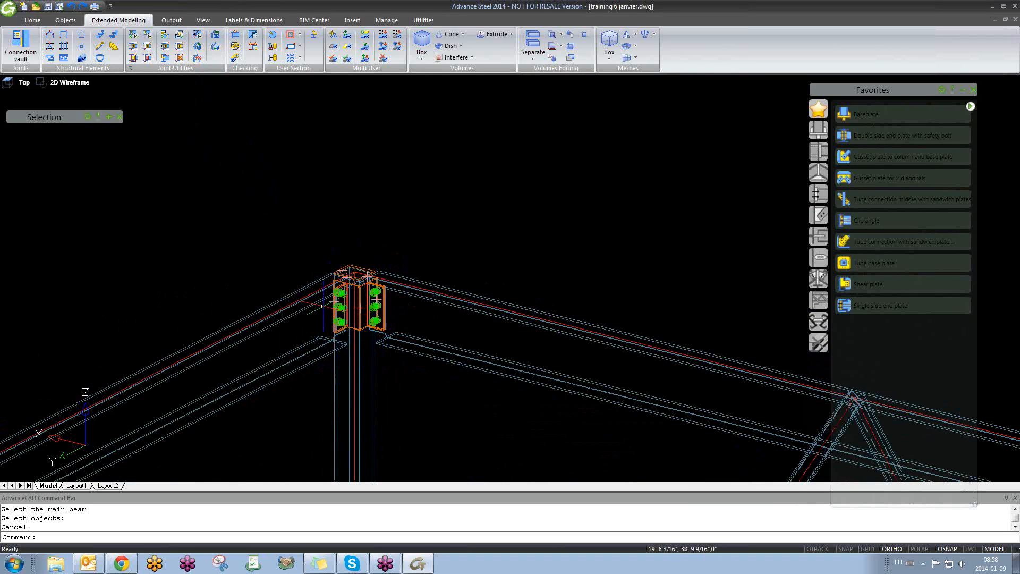
scroll(369, 291, up, 3)
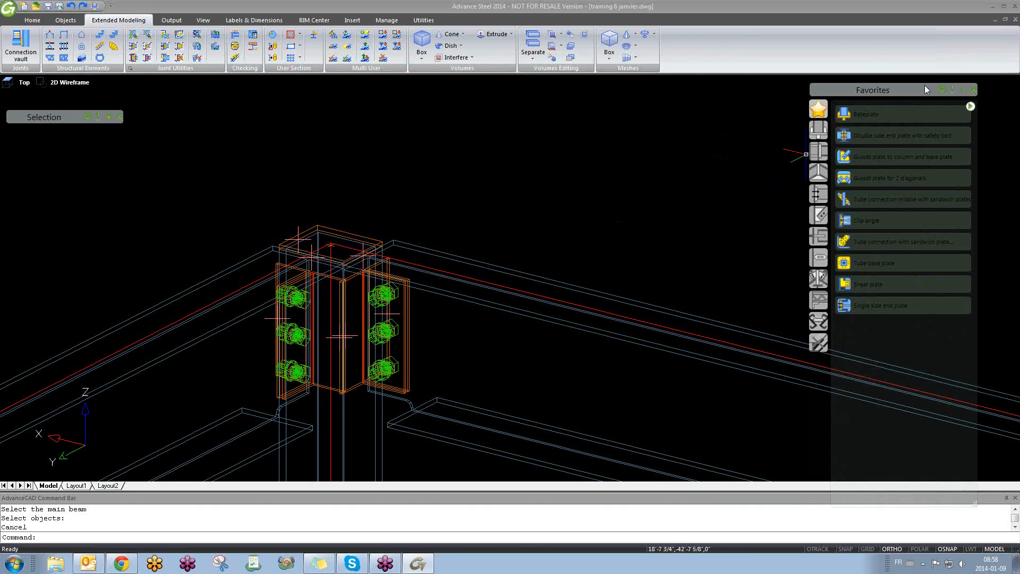
- Show the custom connection tools and move their palette inward, with the corner column in view
mouse_move(109, 119)
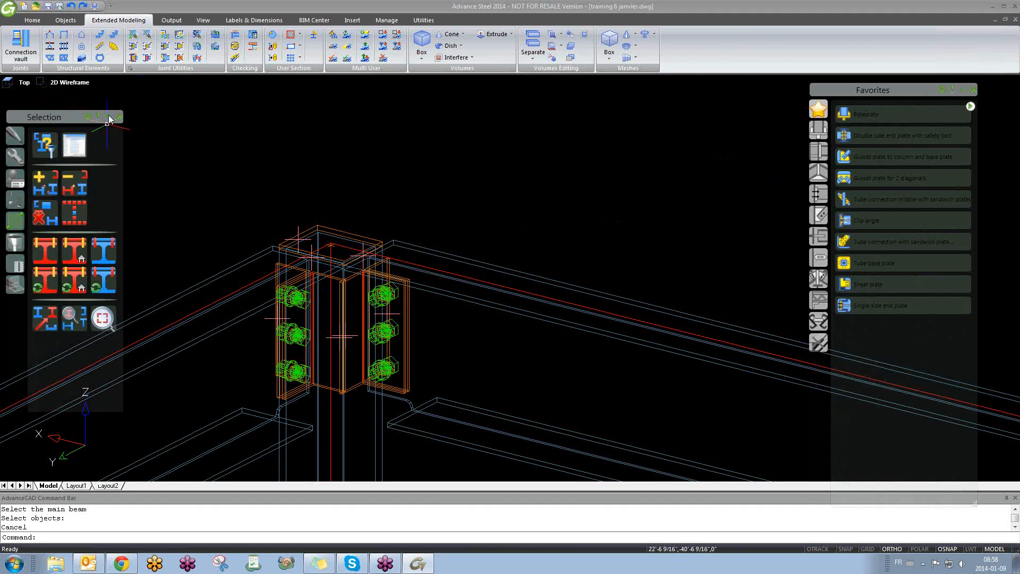
click(16, 183)
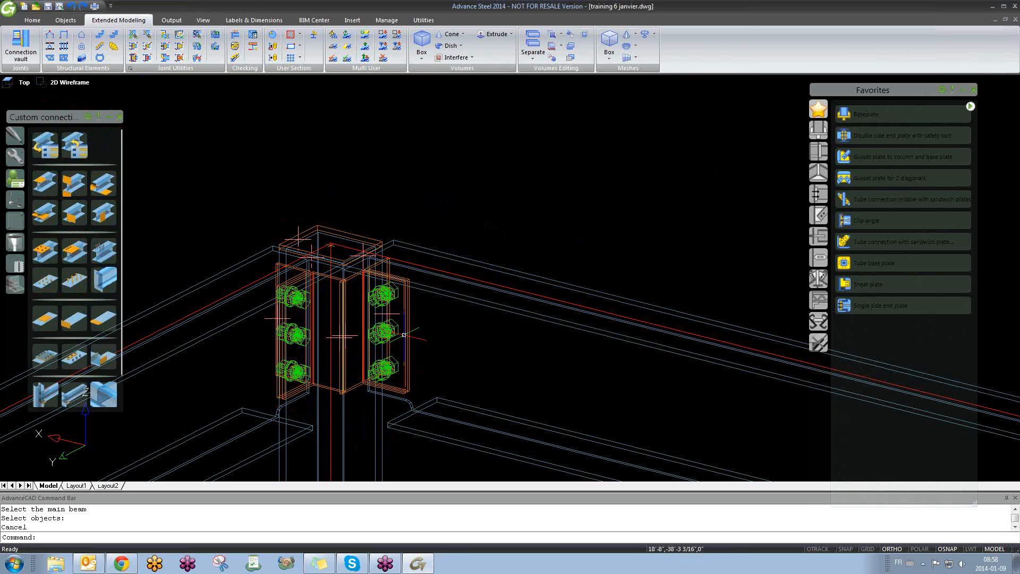
scroll(293, 338, down, 5)
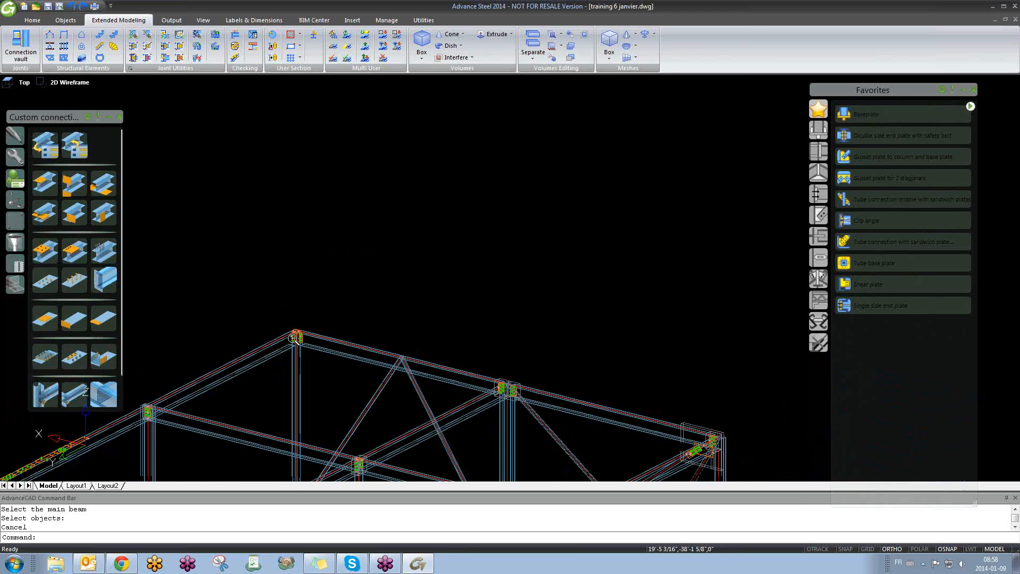
middle_drag(293, 338, 482, 272)
scroll(510, 233, up, 2)
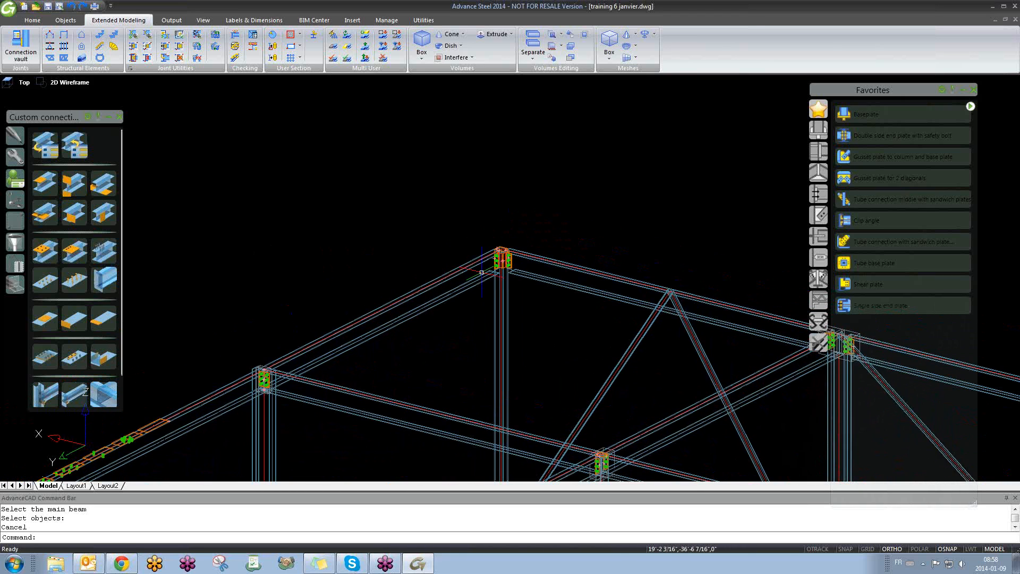
scroll(491, 256, up, 3)
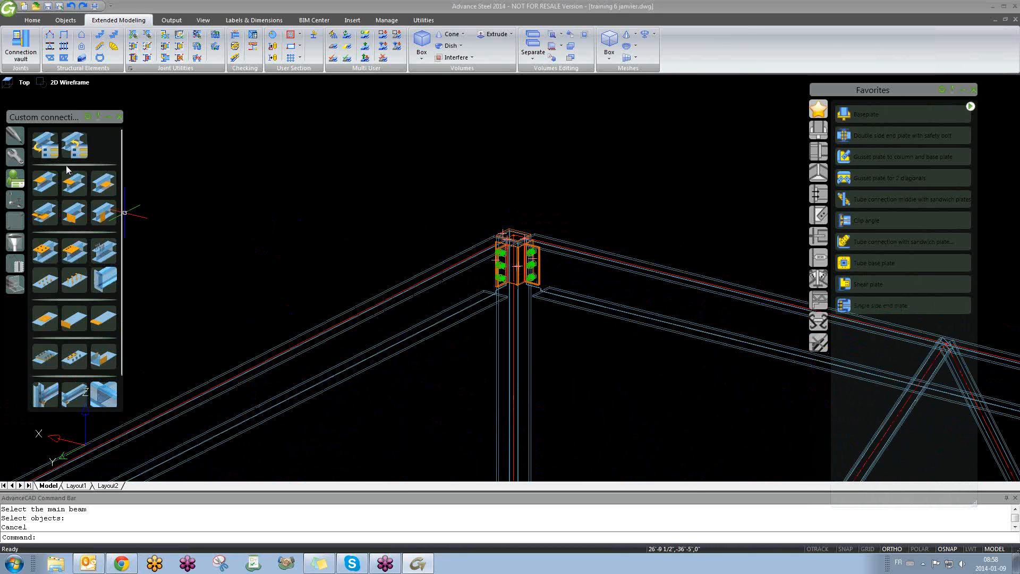
drag(50, 113, 83, 107)
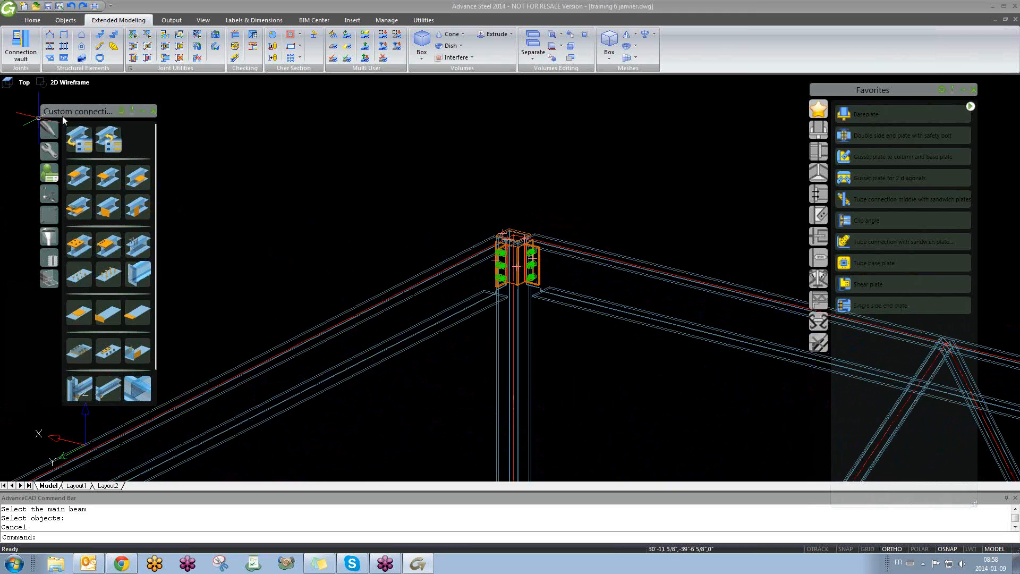
- Create a 3 beams connection template named "corner hss connexion", using the corner column and its two adjoining beams as input beams
click(84, 145)
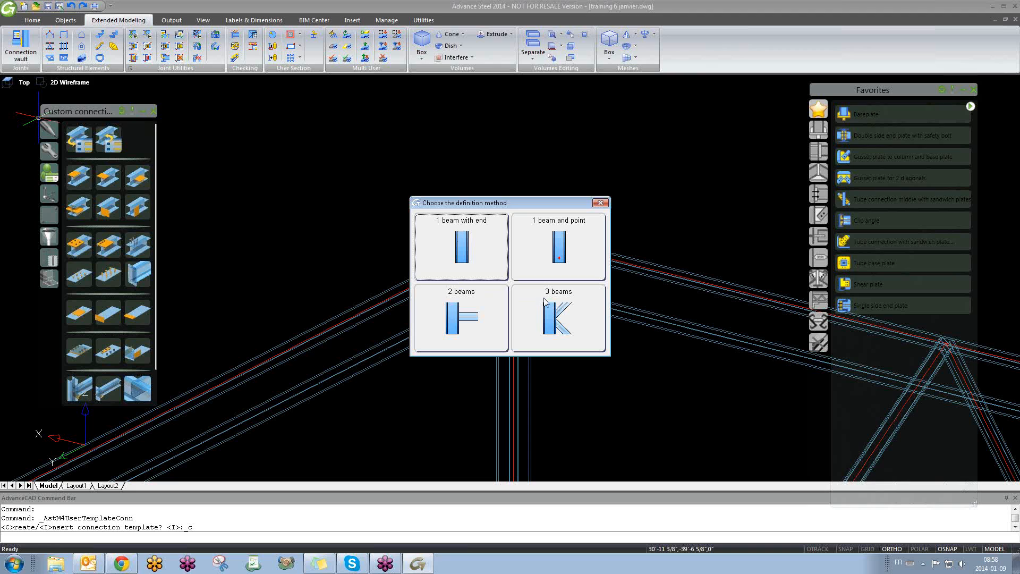
drag(524, 203, 509, 275)
click(574, 382)
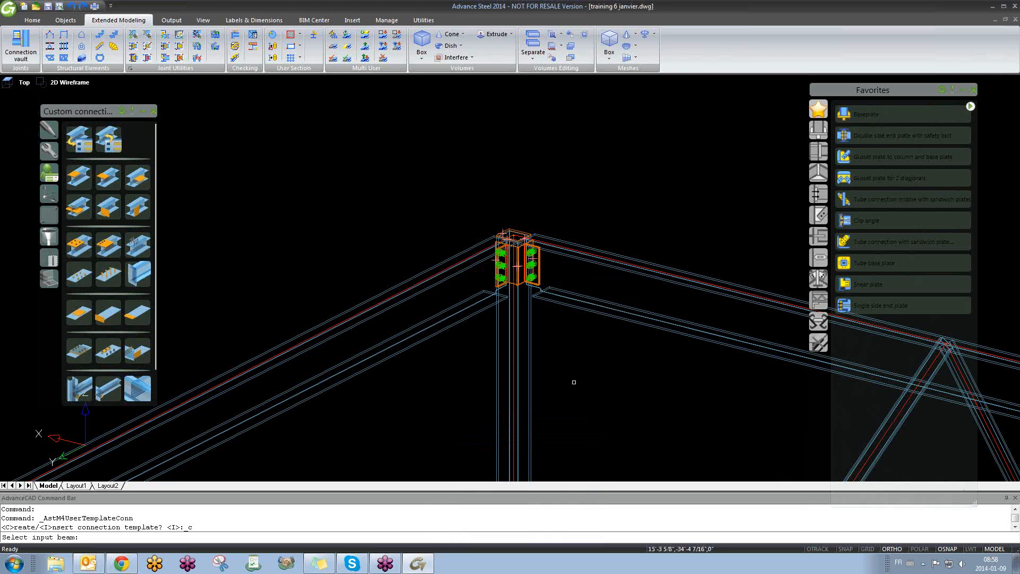
click(513, 337)
key(Return)
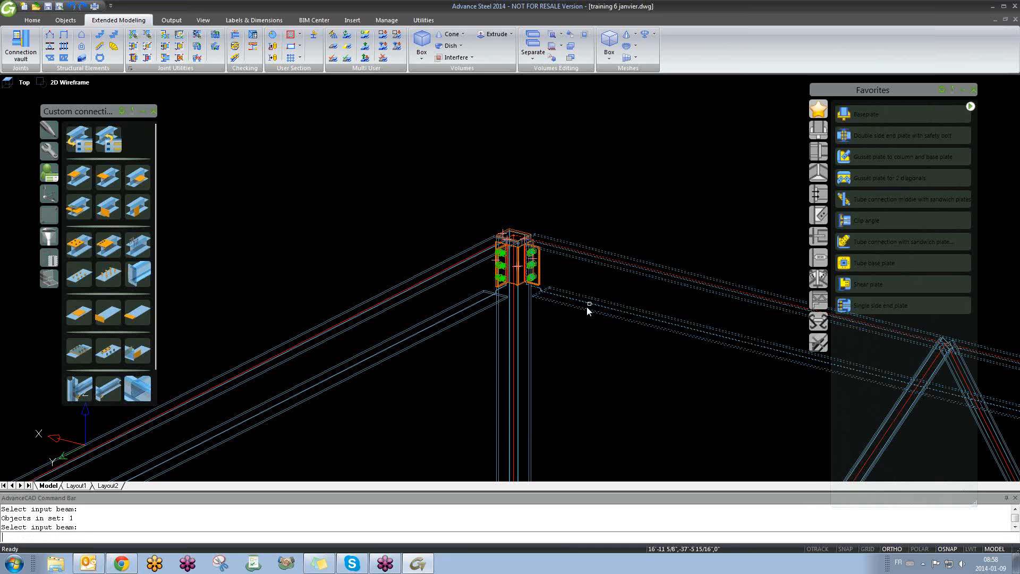
click(454, 315)
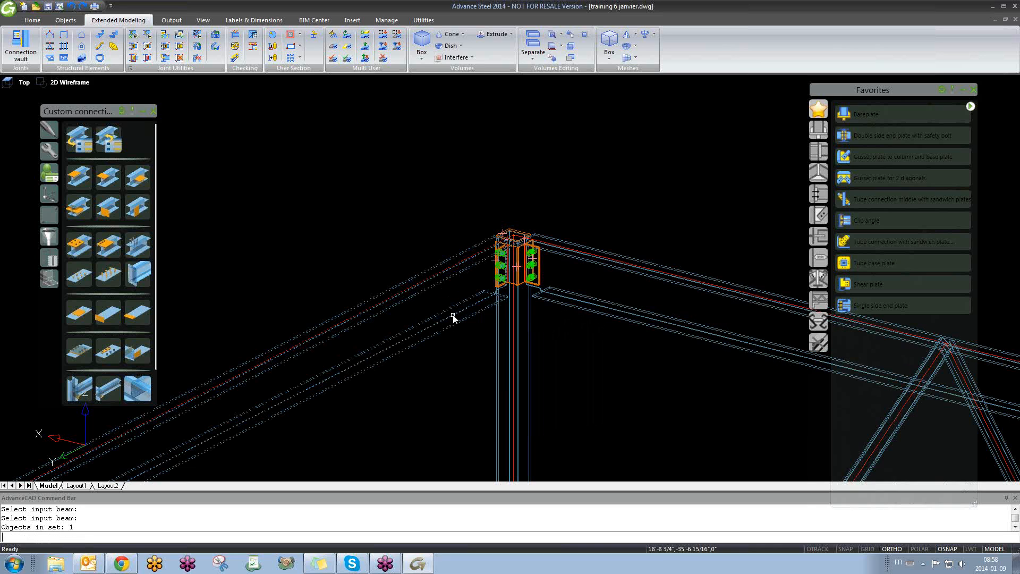
key(Return)
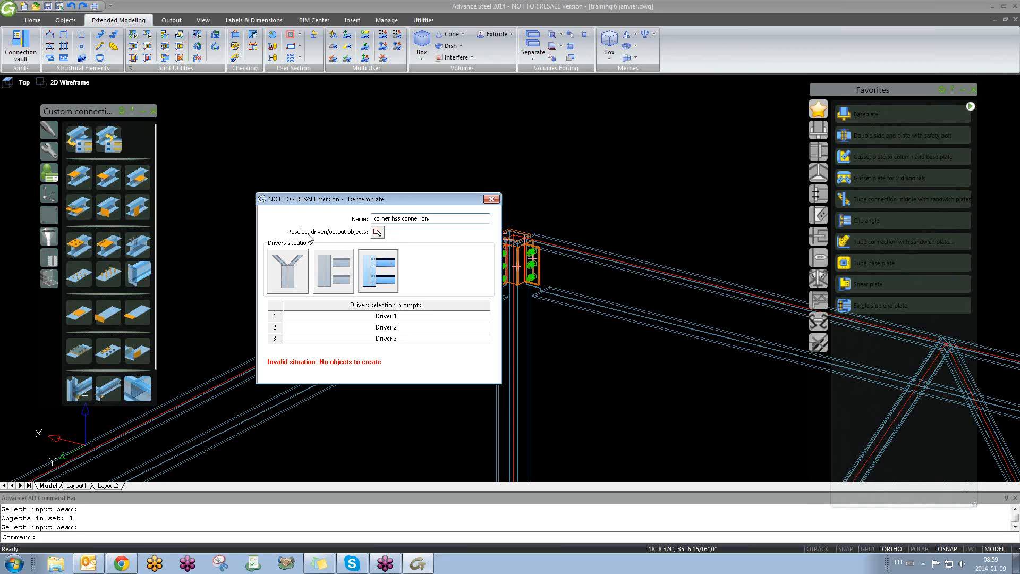
- Select the clip angle joints and everything around the corner column as the template's driven objects
click(377, 232)
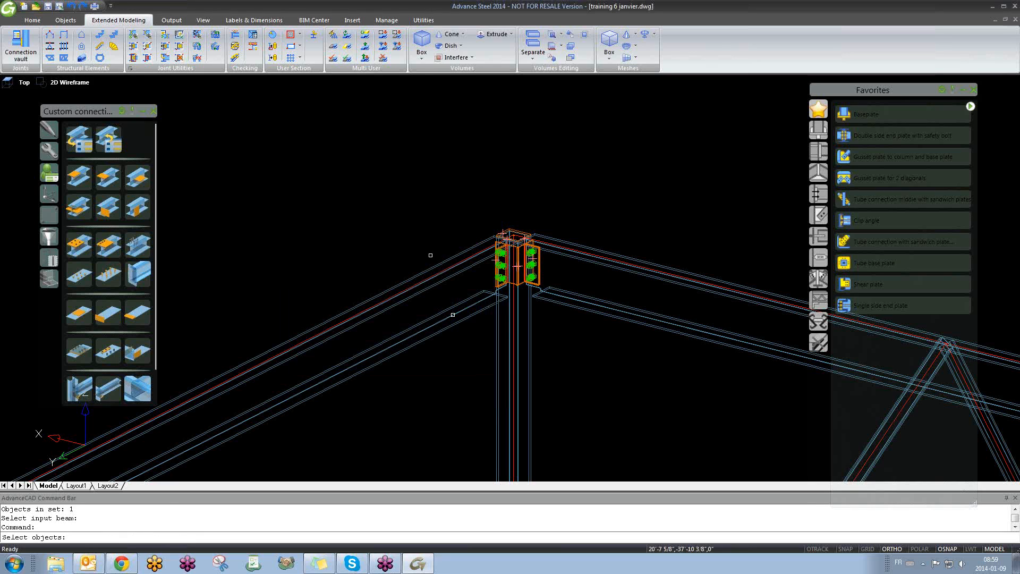
middle_drag(478, 261, 464, 285)
scroll(432, 244, up, 2)
scroll(397, 206, down, 1)
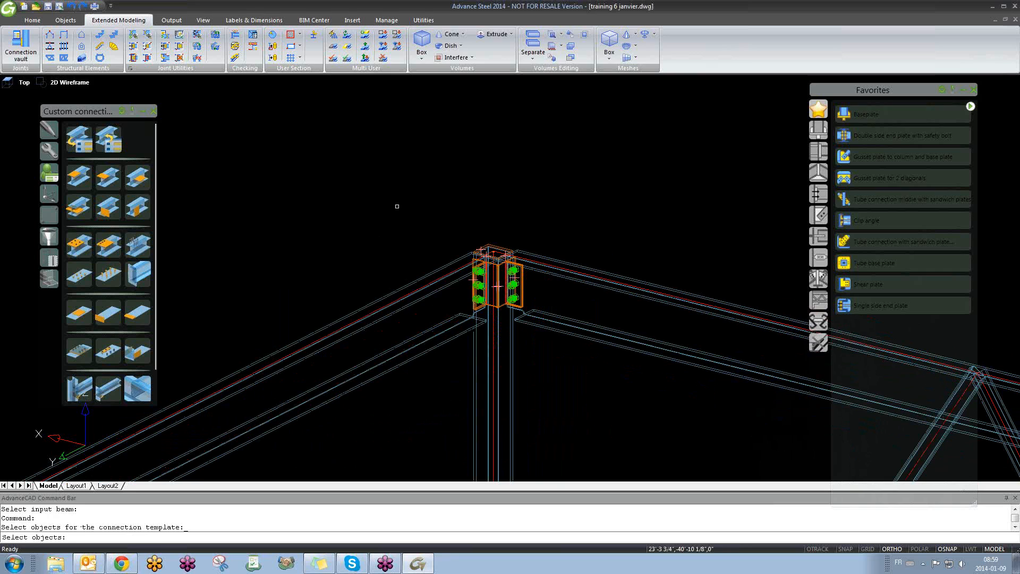
click(355, 169)
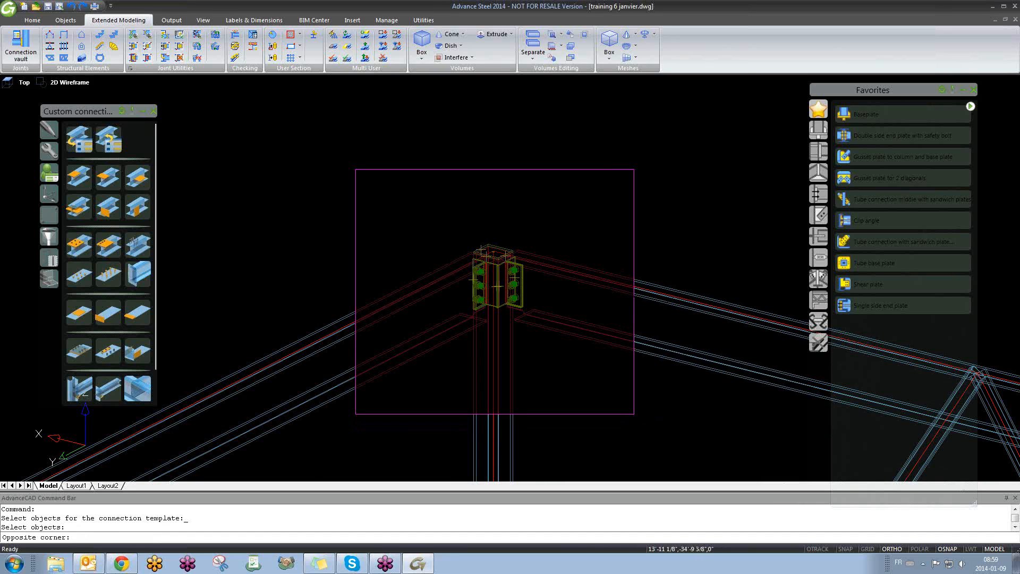
click(633, 414)
key(Return)
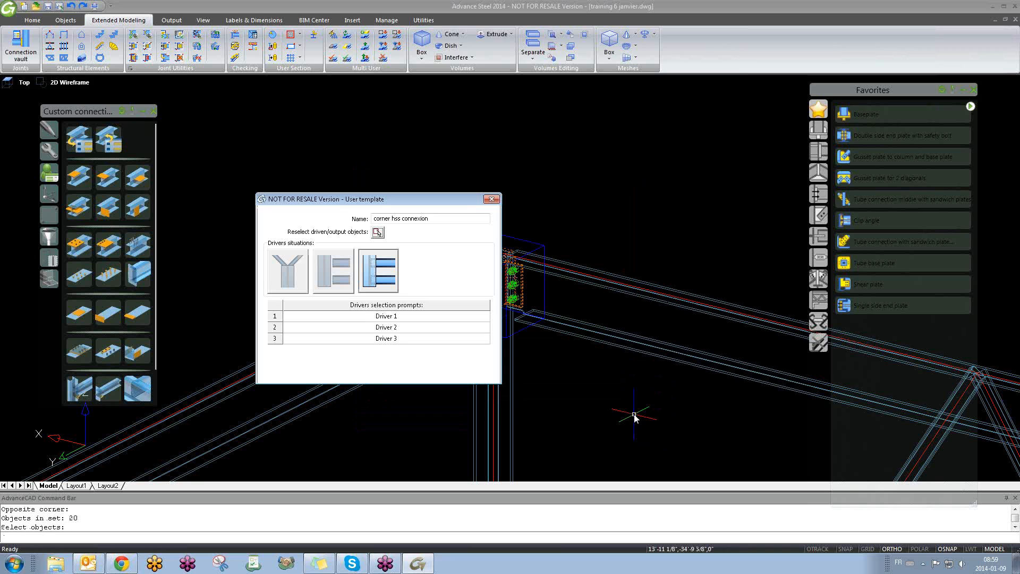
- Set the template's first driver selection prompt to "column" and close the template definition
scroll(715, 372, up, 4)
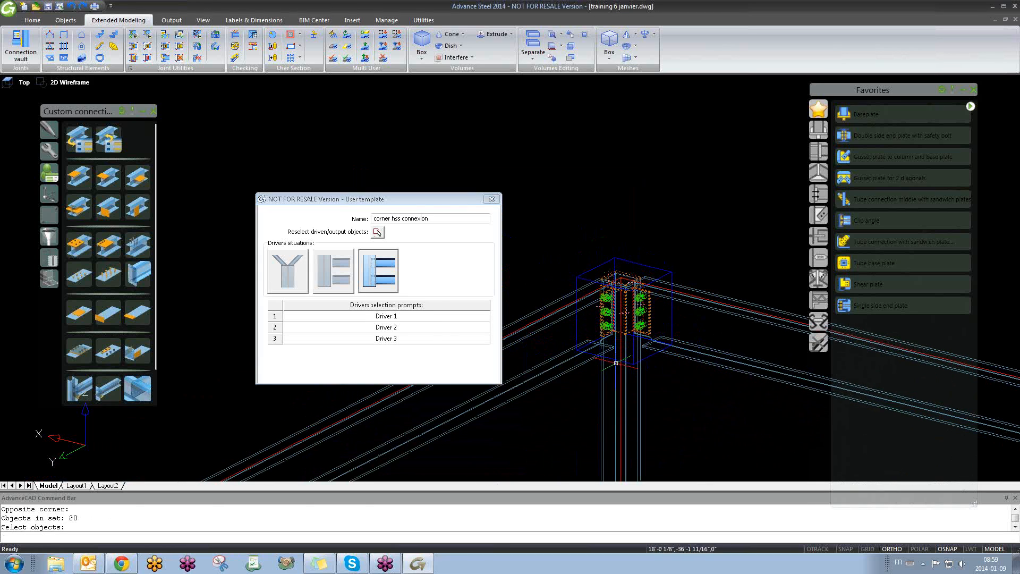
click(409, 319)
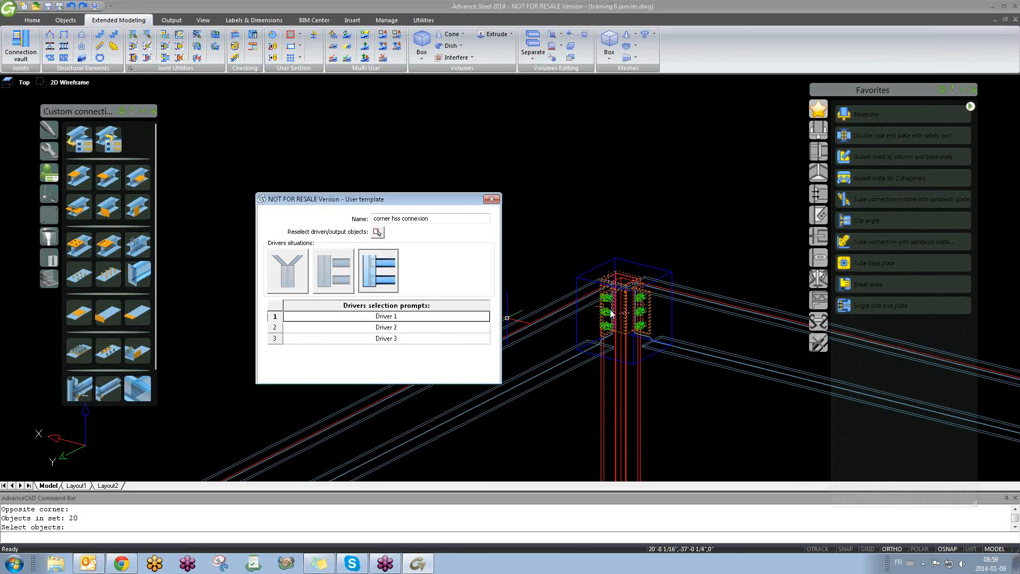
click(406, 318)
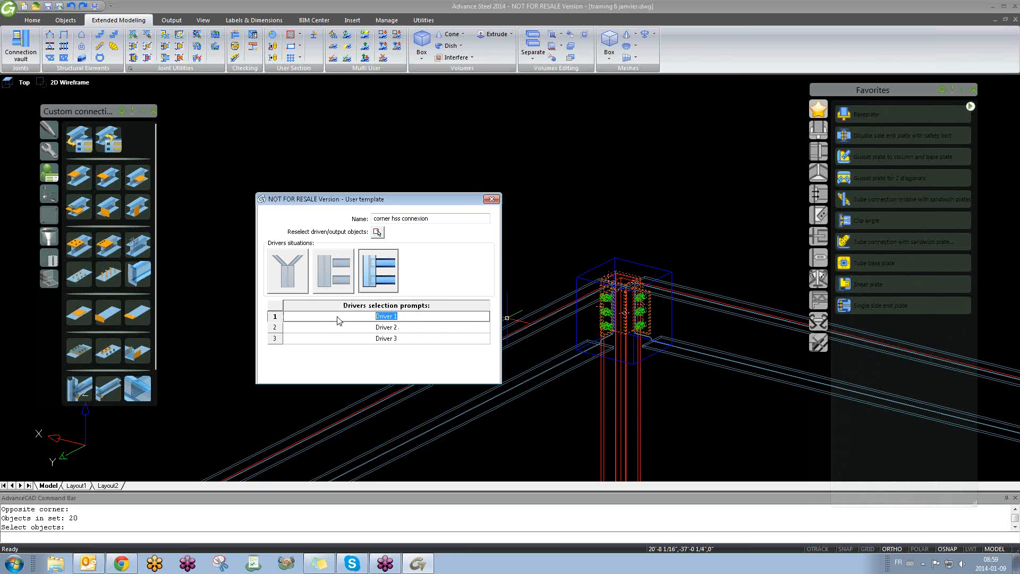
text(column)
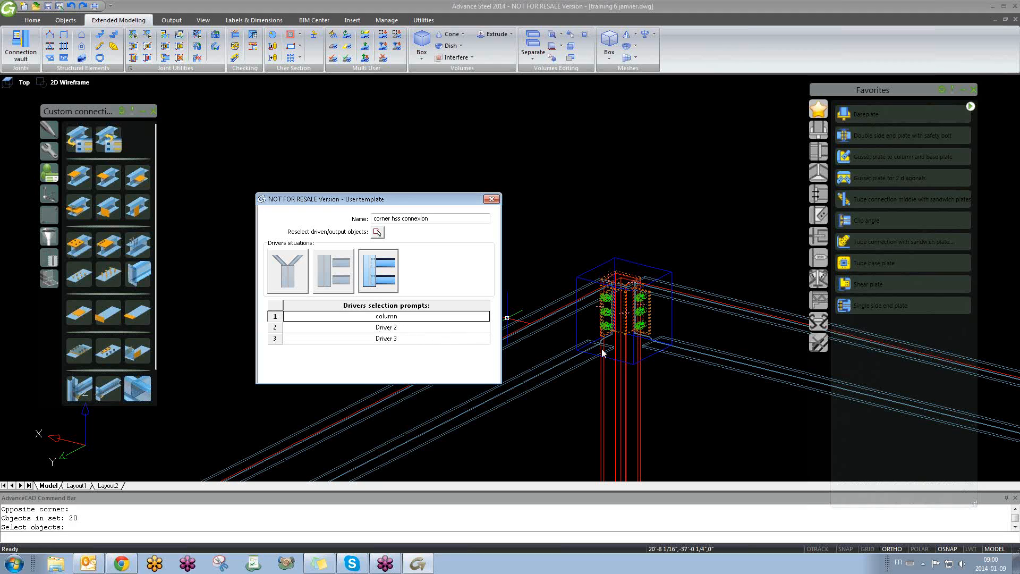
click(490, 199)
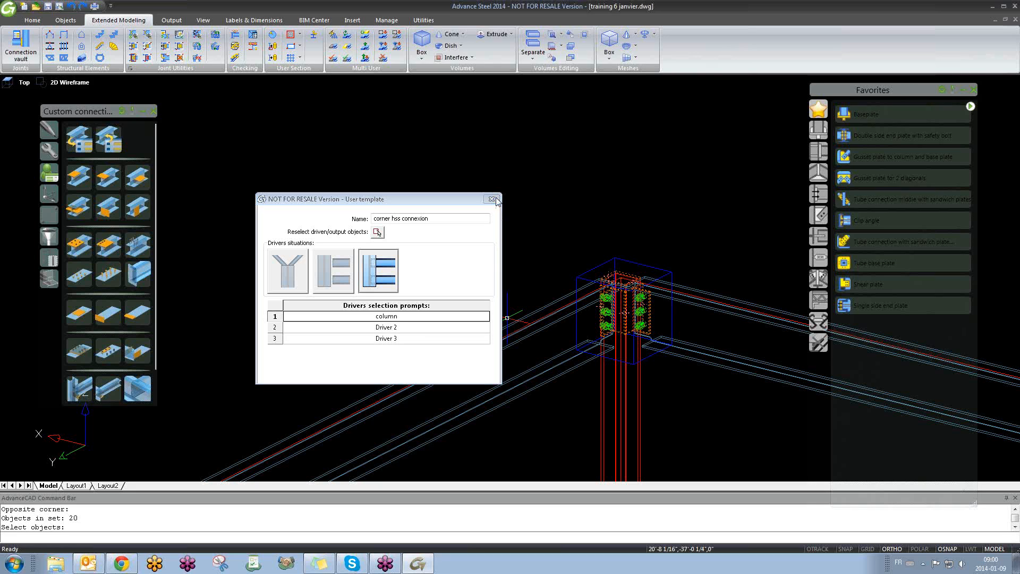
- Copy the corner column and its two beams to a free spot beyond the corner and end the command
scroll(511, 274, down, 2)
scroll(511, 275, down, 2)
middle_drag(558, 291, 542, 339)
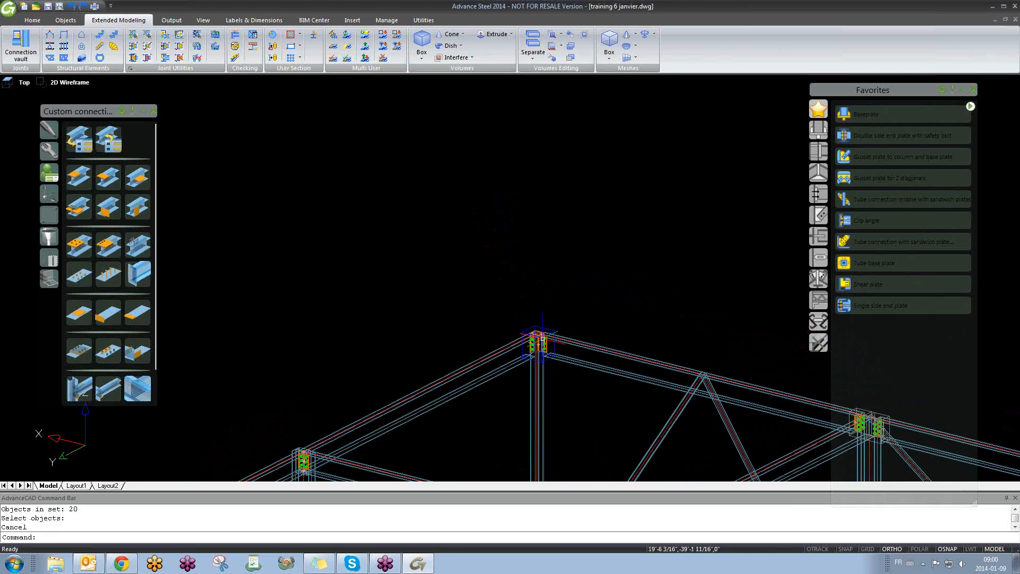
text(co)
key(Return)
click(544, 387)
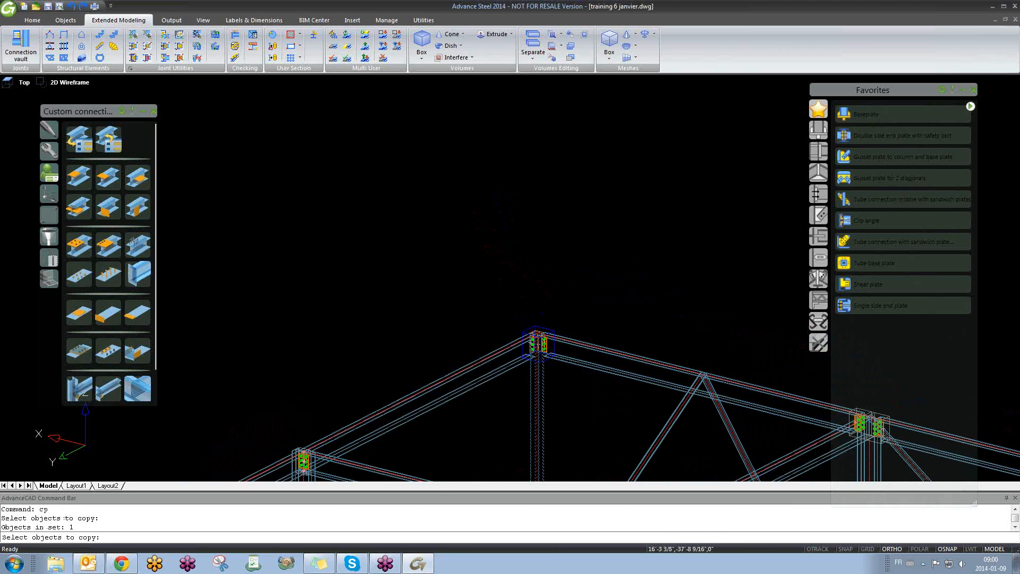
click(578, 364)
click(508, 361)
key(Return)
click(457, 305)
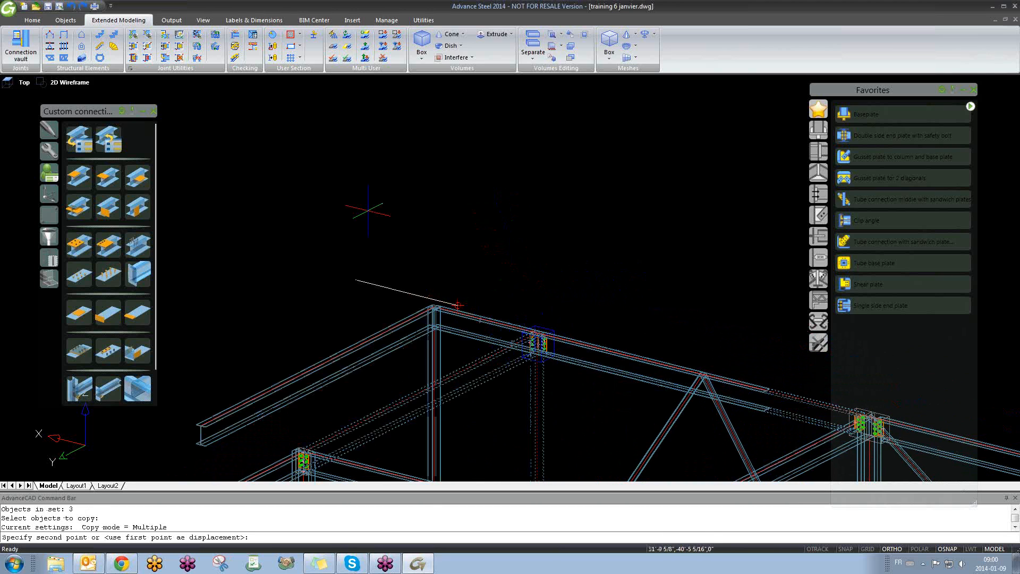
key(Escape)
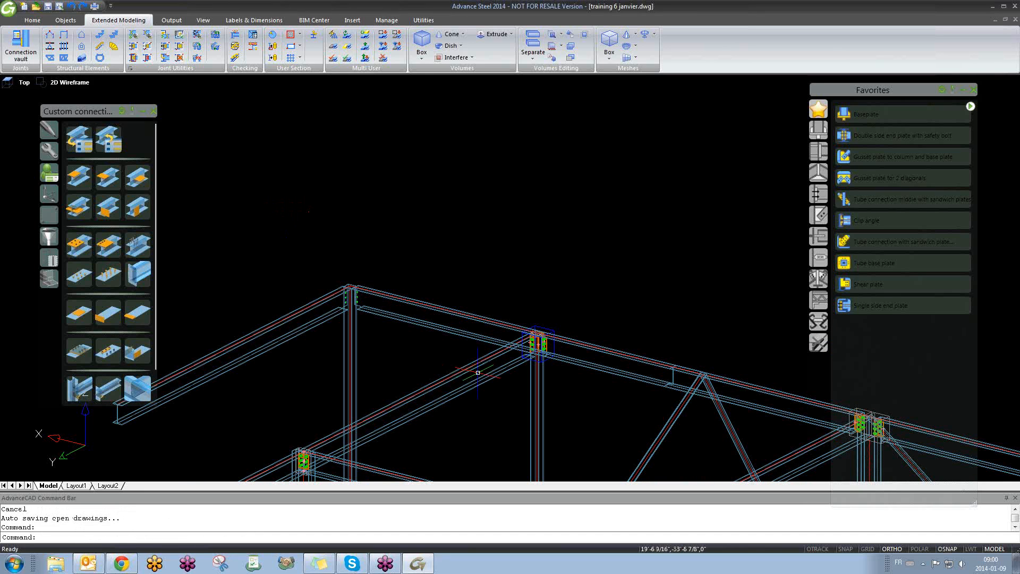
- Delete the leftover bolt holes from the copied members at their corner
middle_drag(335, 309, 381, 336)
scroll(369, 308, up, 2)
click(353, 274)
click(500, 413)
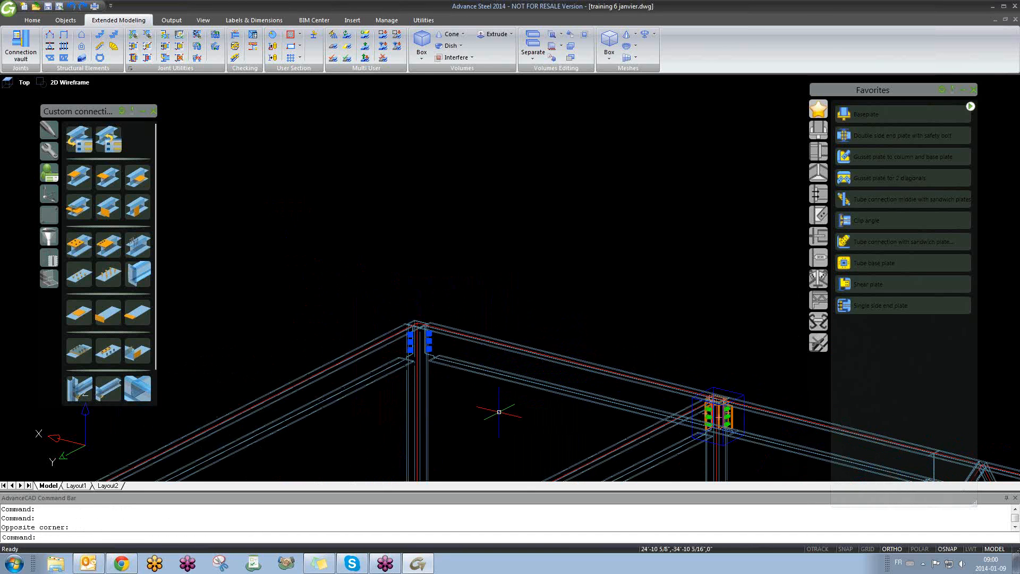
key(Delete)
- Change the display type of both copied beams to show their cut features, and close the beam properties
scroll(430, 364, up, 1)
click(459, 359)
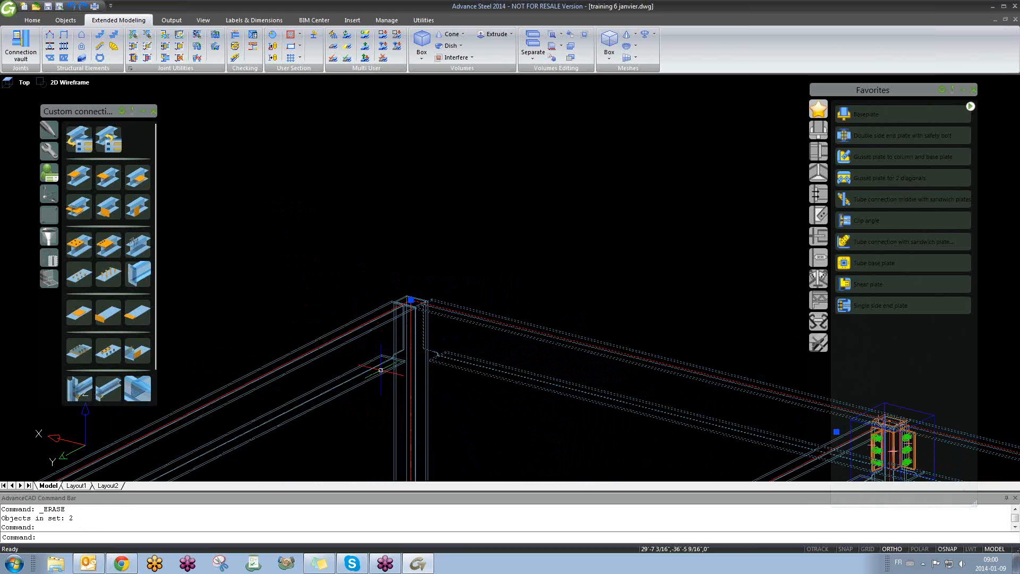
click(373, 370)
right_click(370, 369)
click(413, 314)
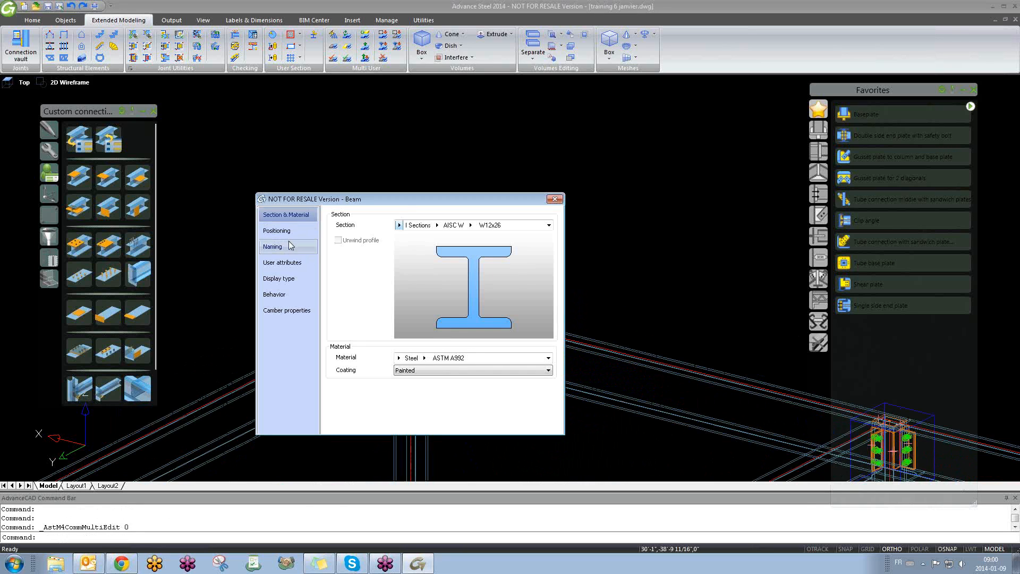
click(279, 278)
click(333, 274)
click(555, 199)
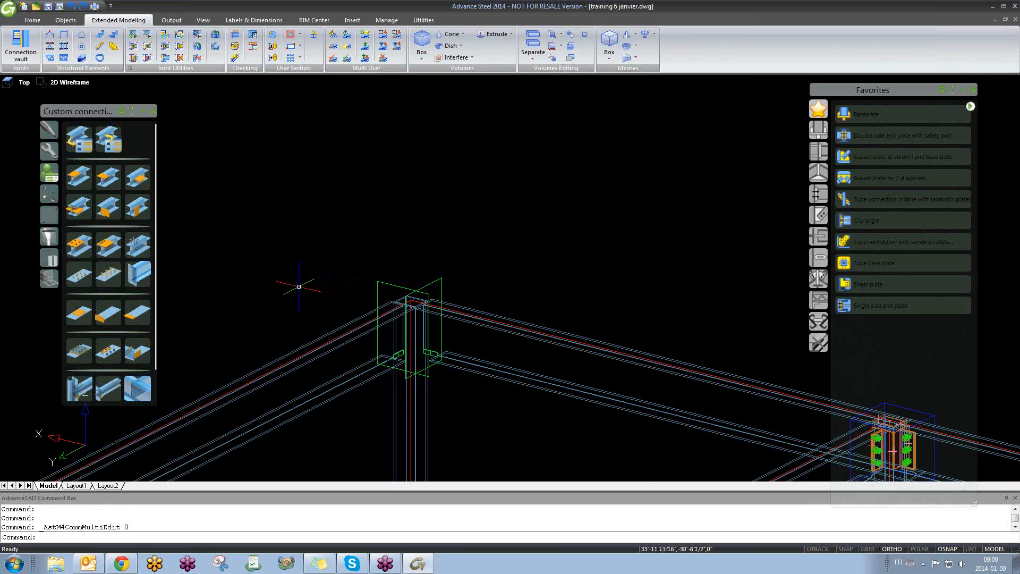
- Delete the cope and cut features of both copied beams at the copied column
click(292, 200)
click(514, 434)
key(Delete)
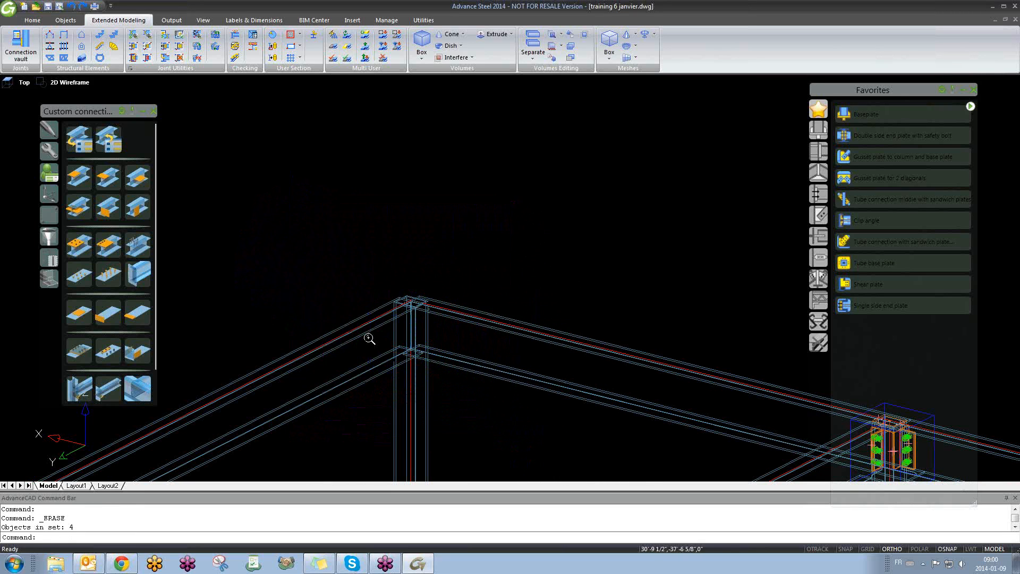
- Shorten the copied beam that runs along the existing frame by moving its far end closer to the copied column
click(580, 381)
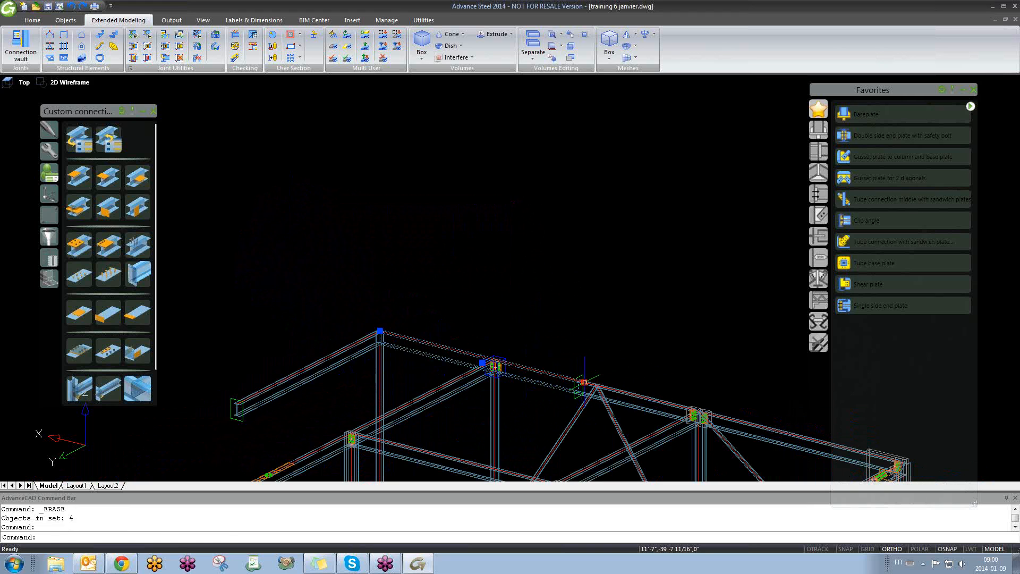
click(583, 381)
click(421, 324)
key(Escape)
- Delete the remaining cut features at the free ends of both copied beams
scroll(381, 353, up, 6)
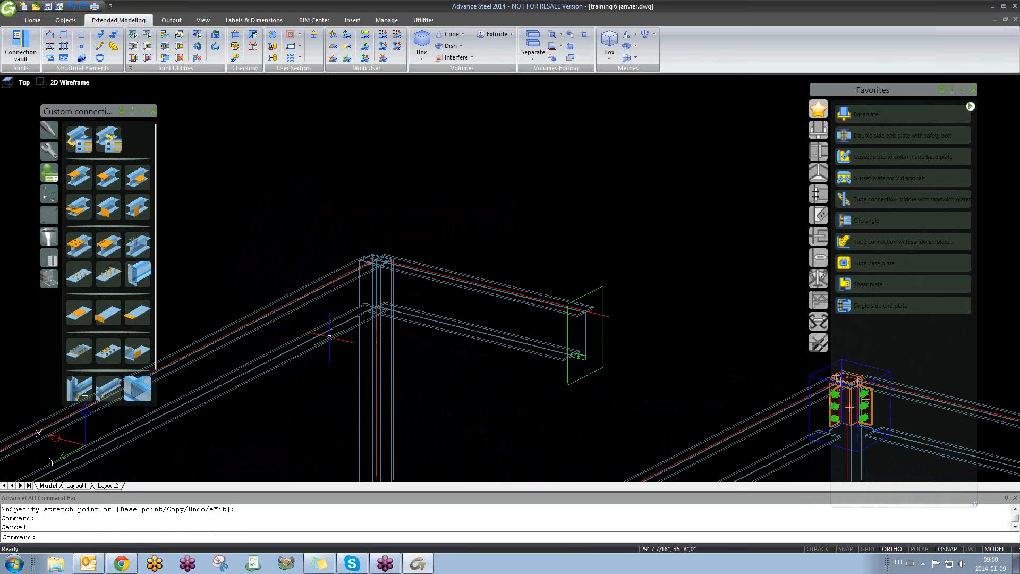
middle_drag(328, 337, 371, 355)
scroll(487, 312, down, 3)
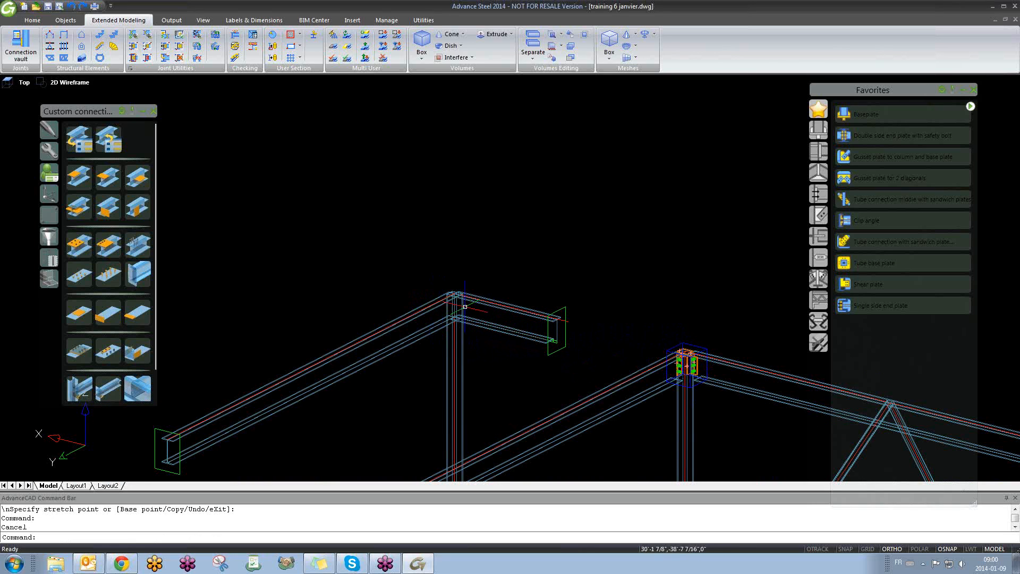
scroll(451, 300, up, 3)
scroll(477, 299, down, 4)
click(515, 284)
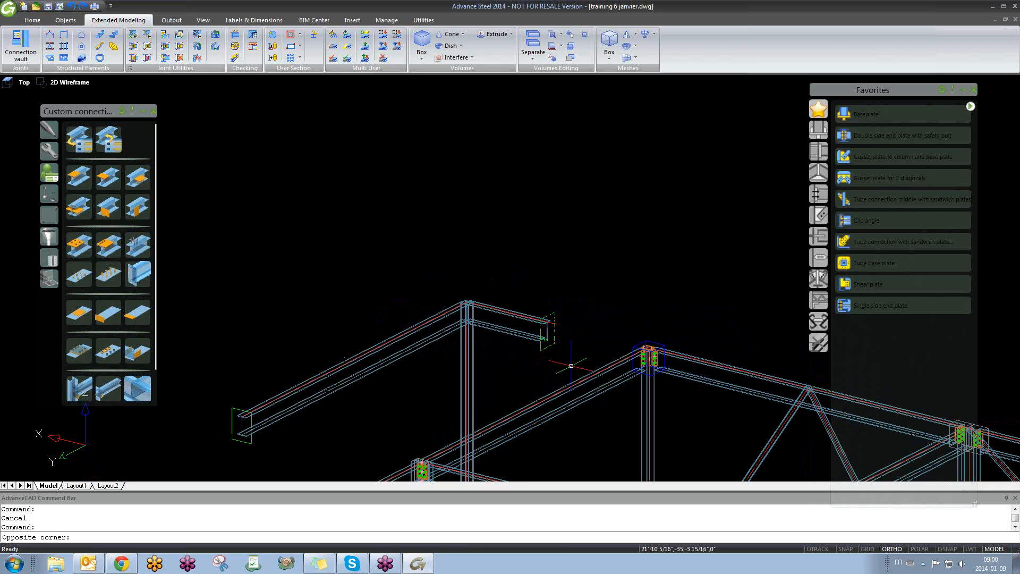
click(592, 373)
key(Delete)
click(217, 376)
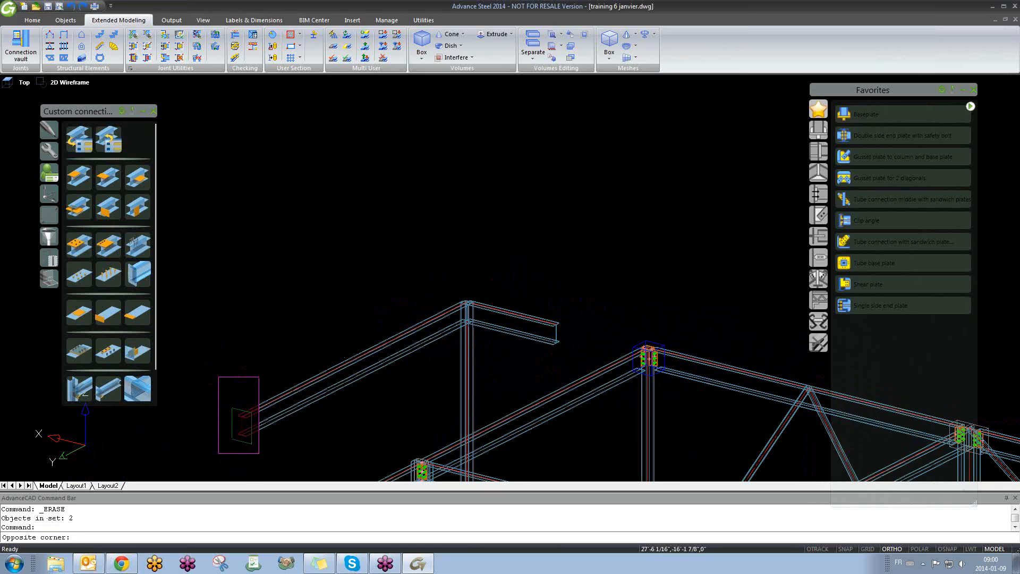
click(284, 465)
key(Delete)
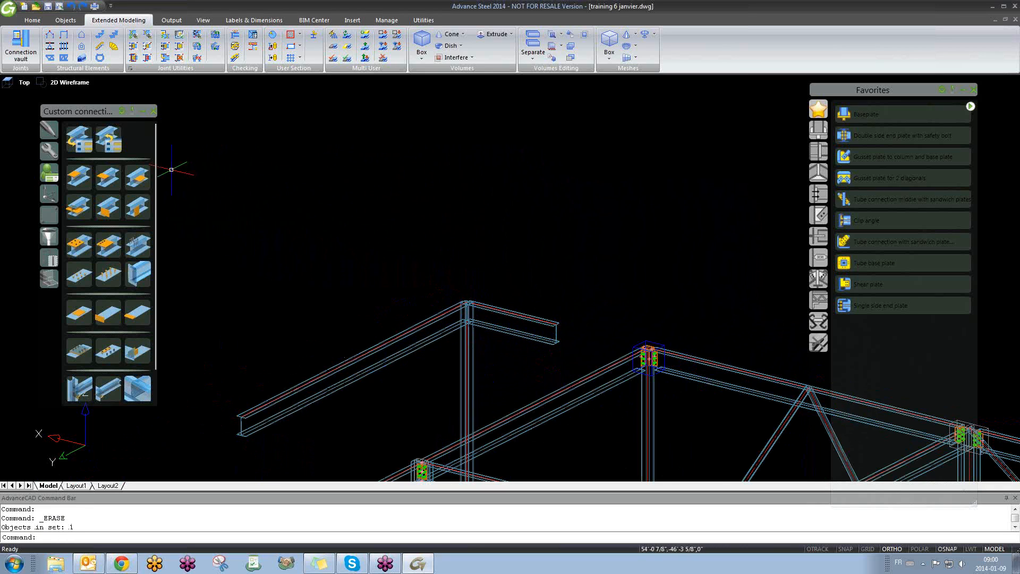
- Start inserting a connection template and choose "corner hss connexion" from training 6 janvier.dwg in the template explorer
click(107, 141)
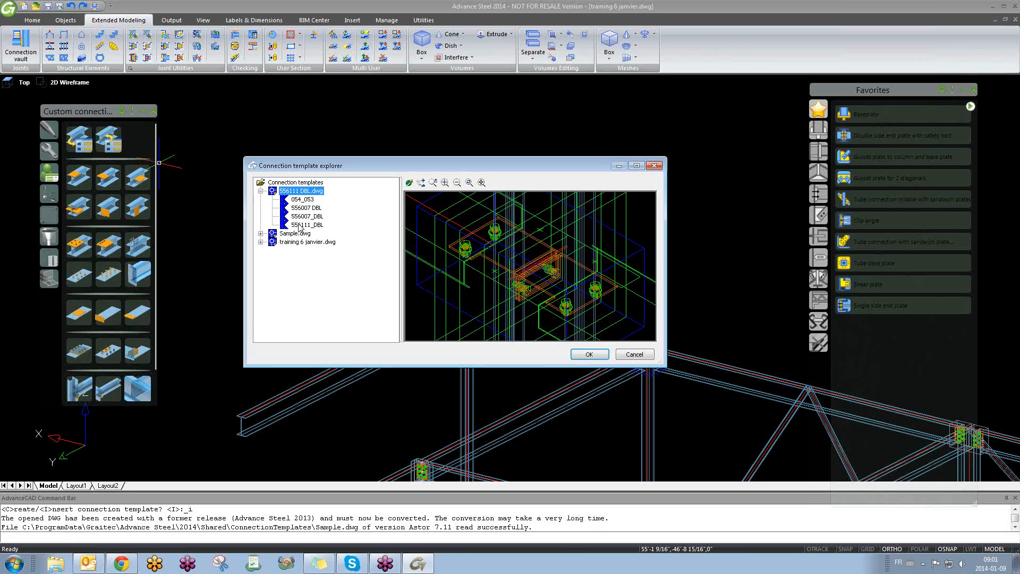
click(260, 191)
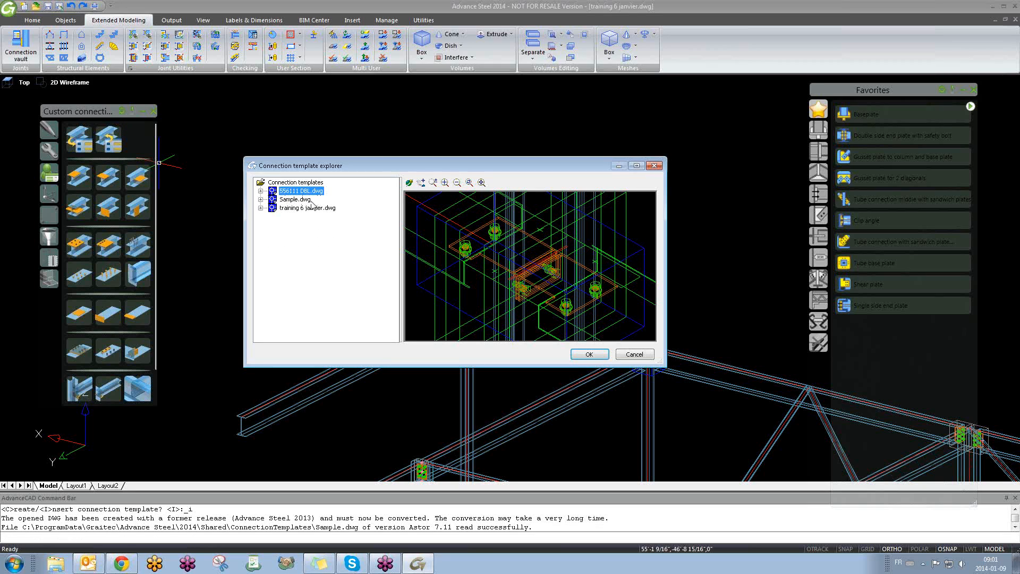
click(260, 208)
click(316, 218)
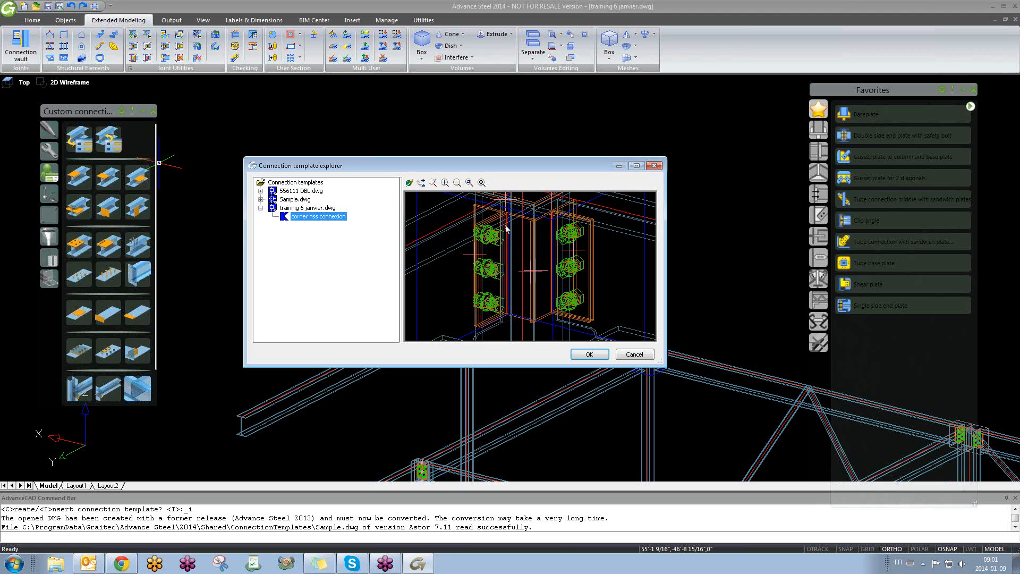
- Examine the preview of the corner hss connexion template, including its column, beams and clip angles
click(457, 183)
click(457, 182)
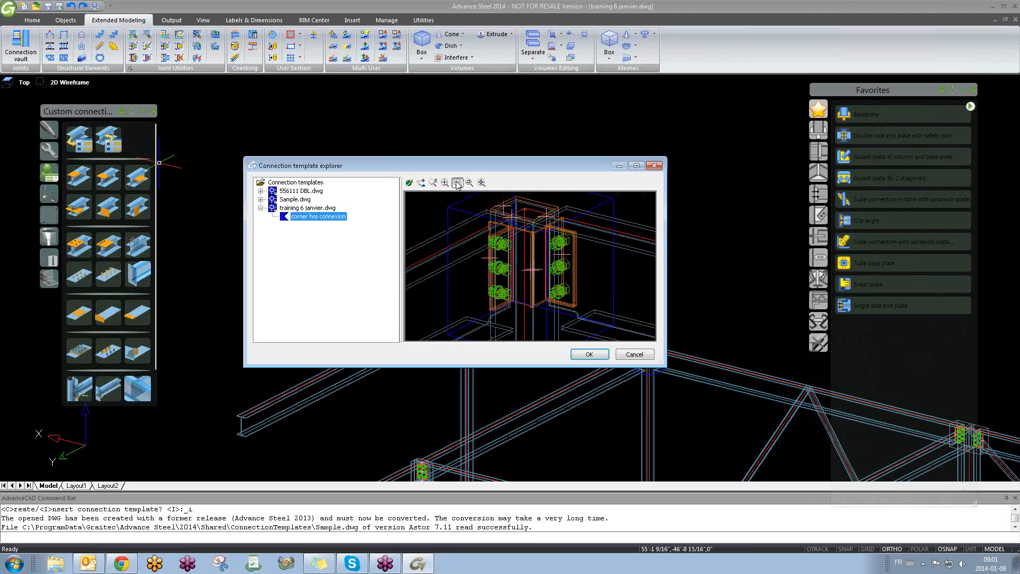
click(456, 183)
click(457, 183)
click(457, 183)
click(457, 184)
click(457, 184)
click(457, 184)
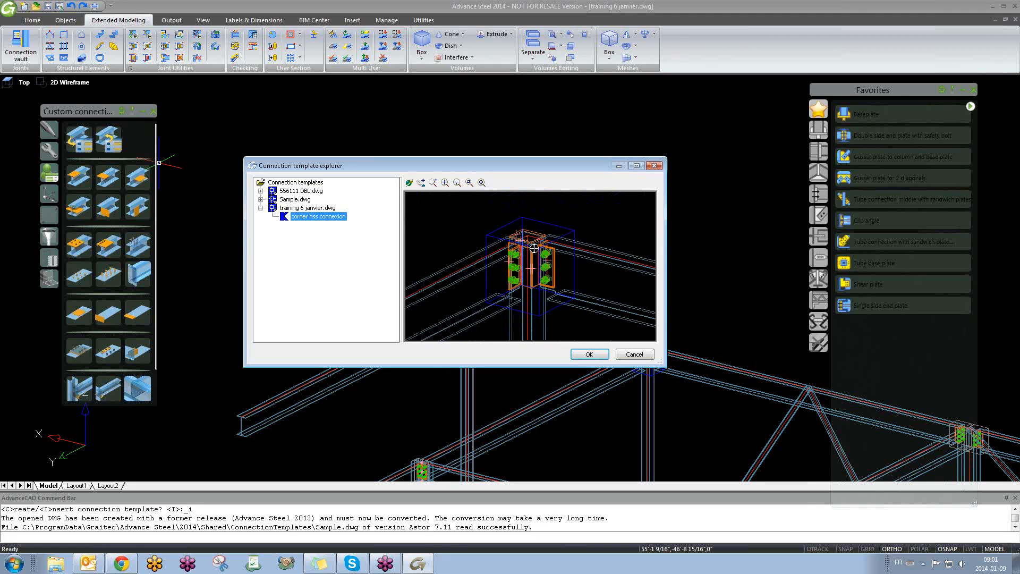
click(516, 278)
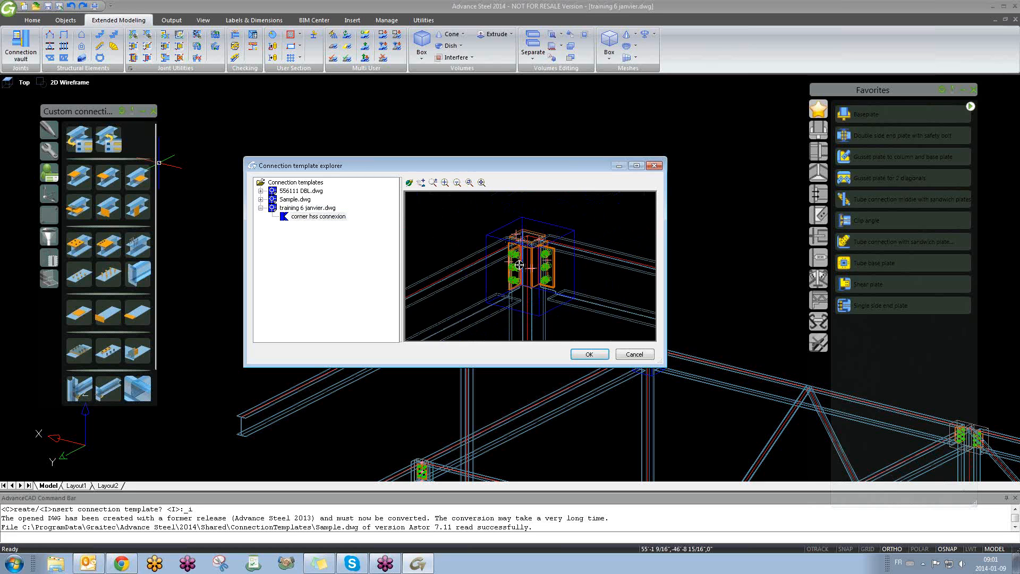
scroll(518, 264, down, 5)
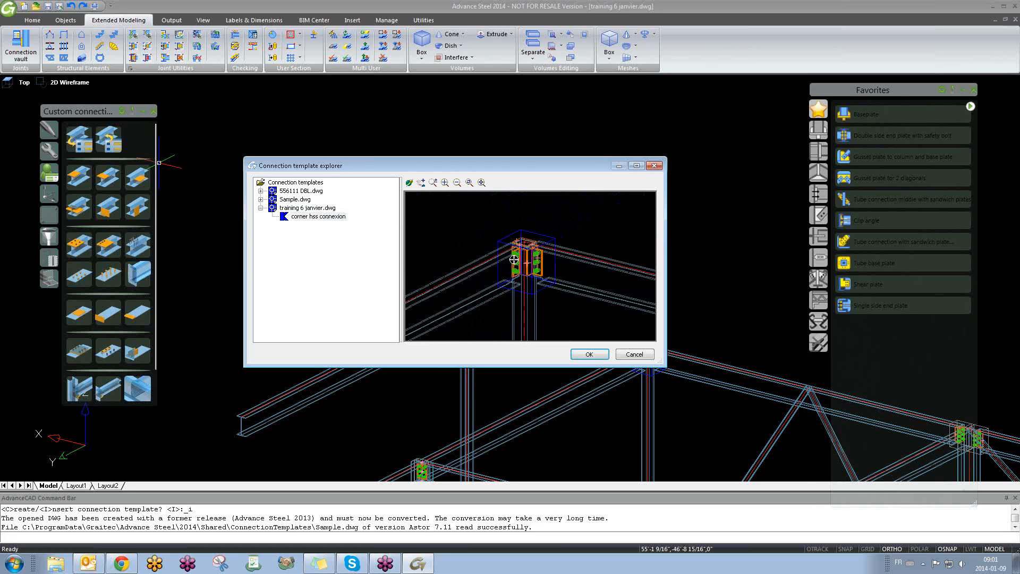
scroll(514, 260, up, 3)
- Insert the corner hss connexion template on the copied column and its two beams, and close the template properties
click(313, 216)
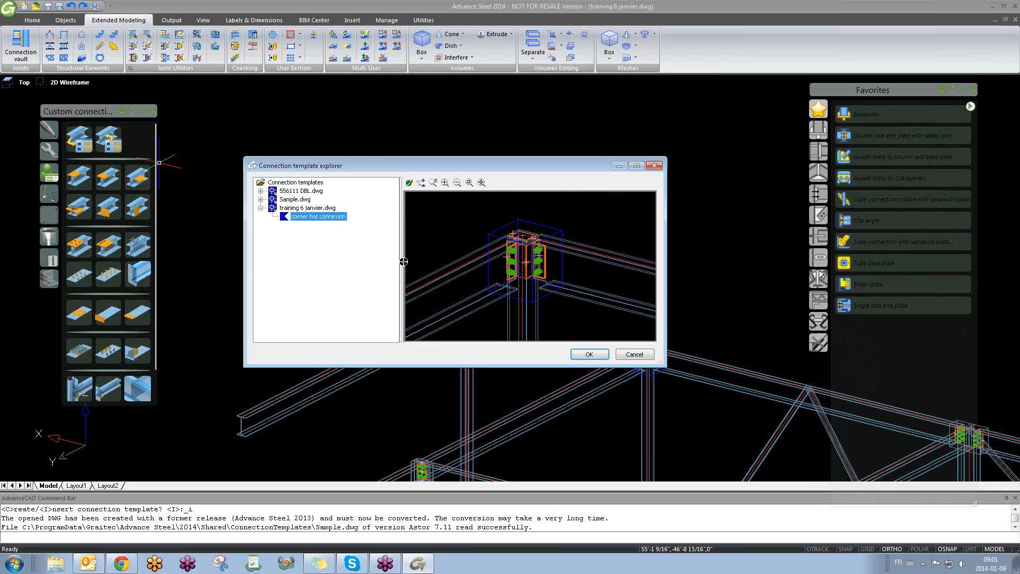
click(589, 354)
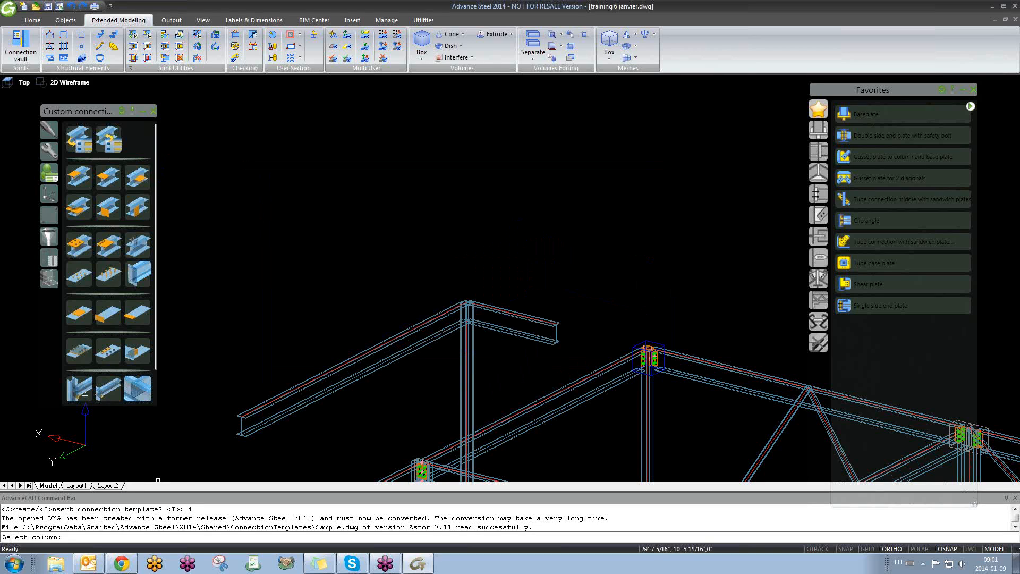
click(466, 345)
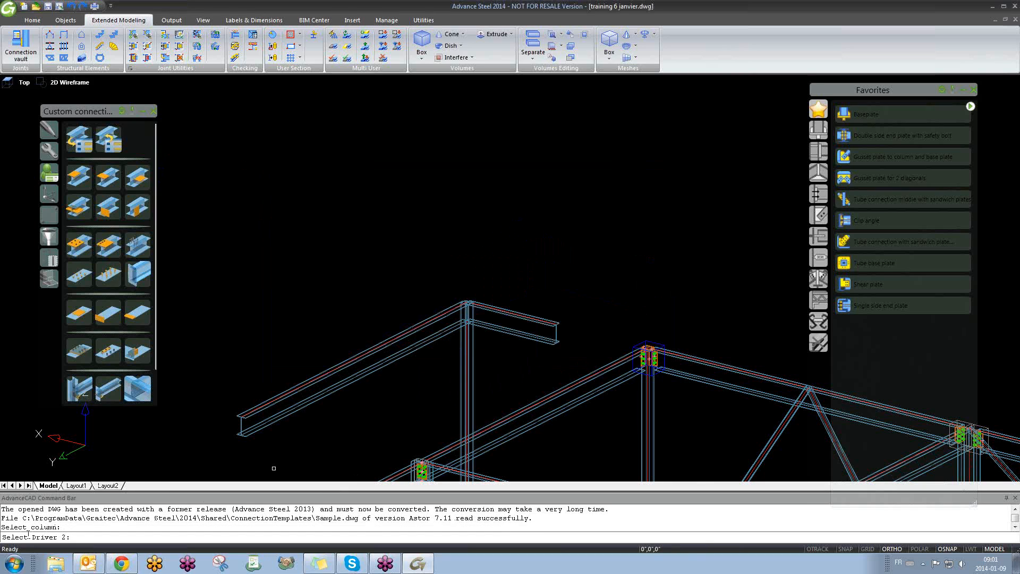
key(Return)
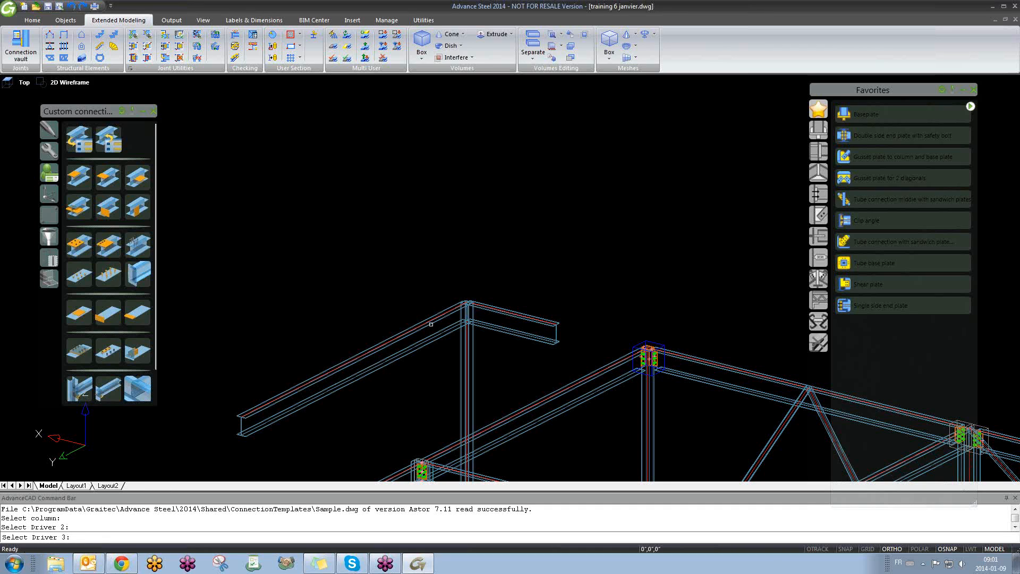
key(Return)
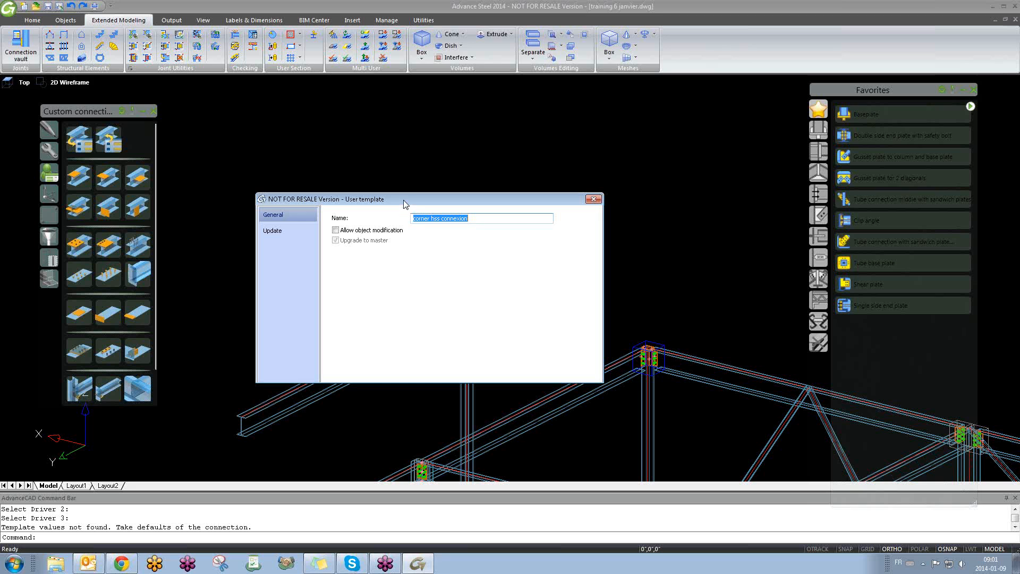
drag(404, 199, 401, 218)
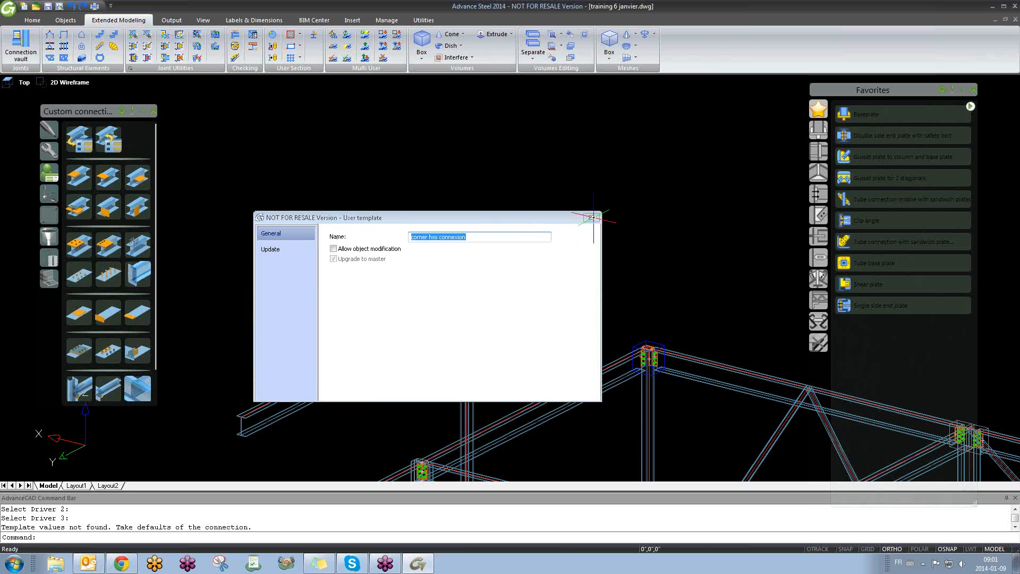
click(591, 218)
- Inspect the inserted clip angles, bolts and copes at the head of the copied column
scroll(434, 315, up, 5)
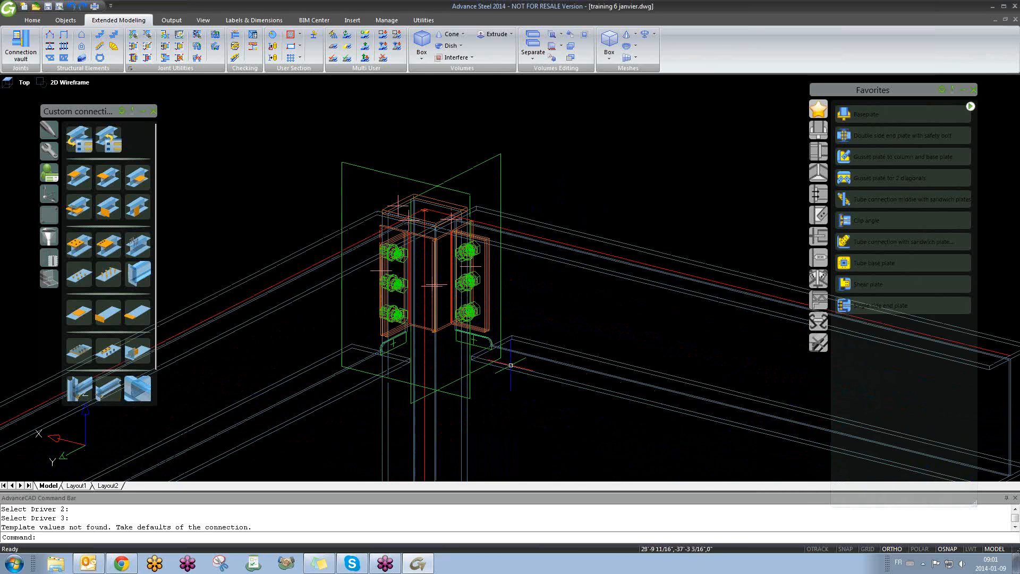
shift+middle_drag(385, 307, 512, 343)
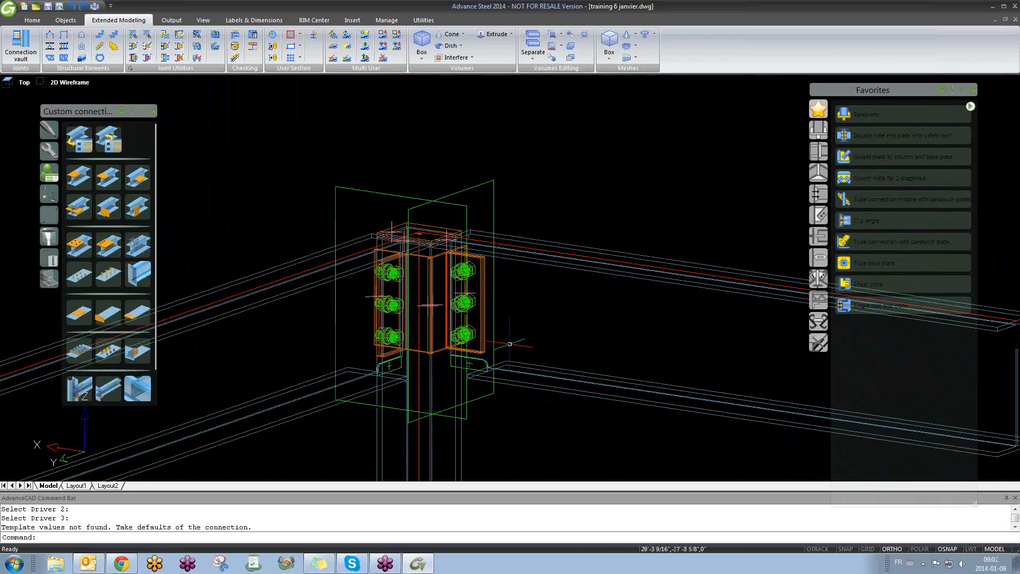
scroll(436, 293, down, 4)
scroll(448, 312, up, 5)
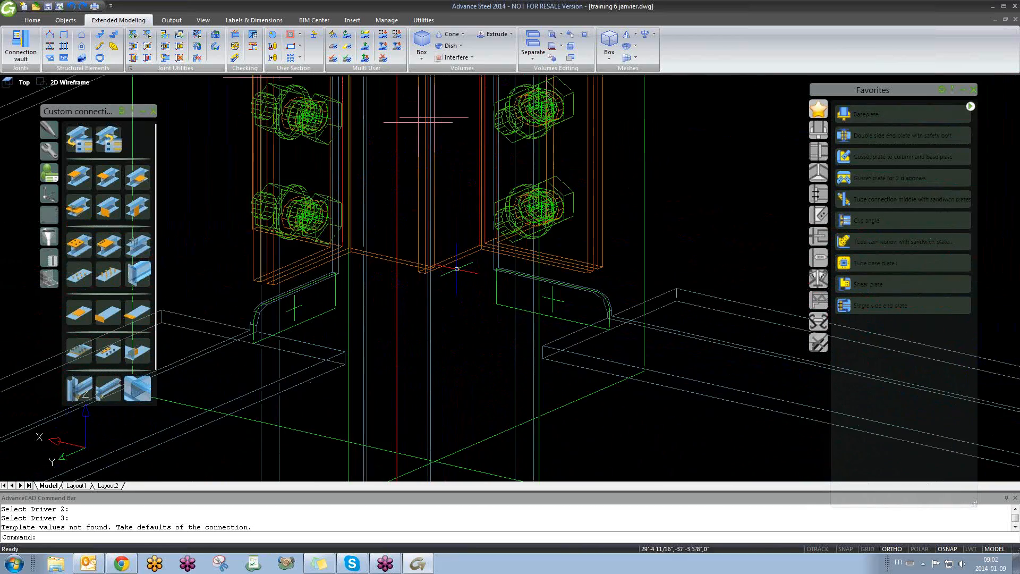
scroll(448, 297, down, 3)
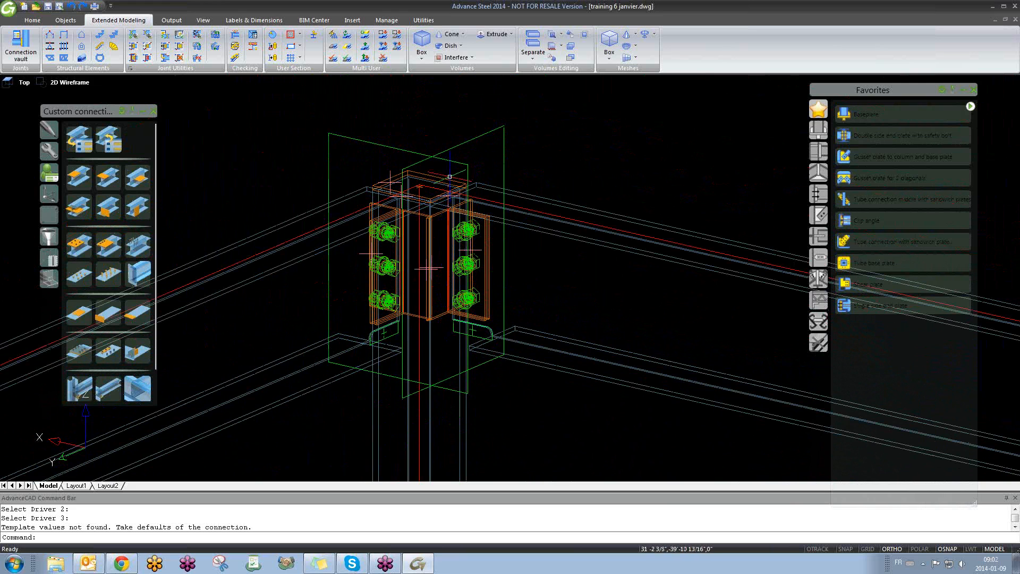
scroll(468, 221, up, 3)
scroll(468, 221, down, 2)
scroll(468, 220, down, 3)
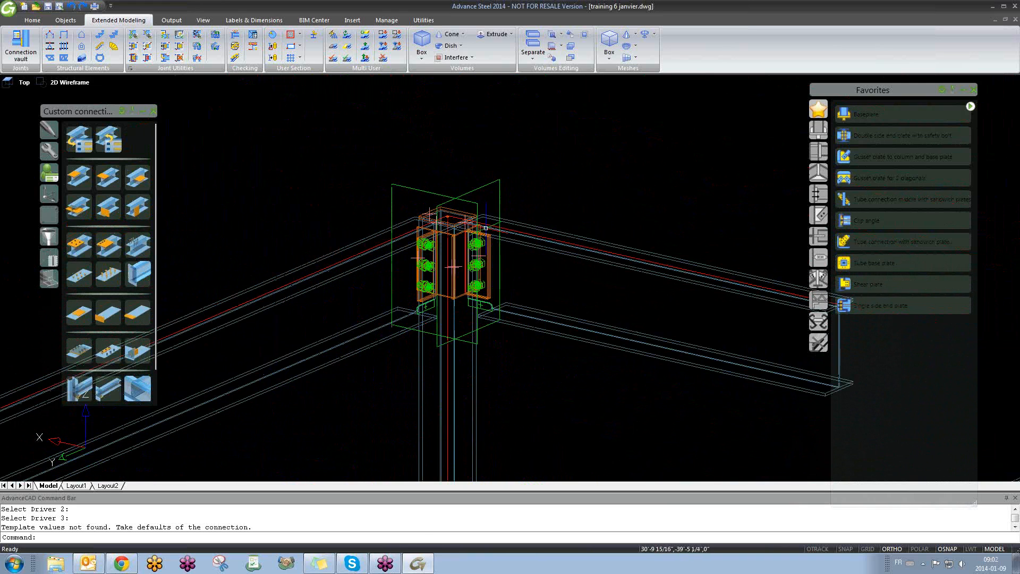
- Change the section of the shortened copied beam to AISC W10x17 and close the beam properties
double_click(529, 246)
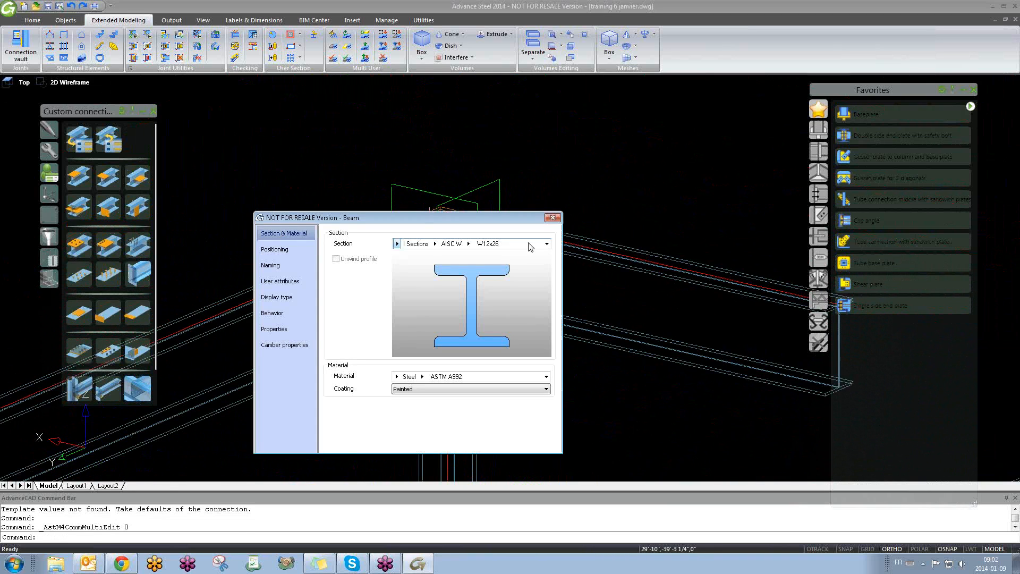
click(469, 245)
click(486, 262)
click(468, 244)
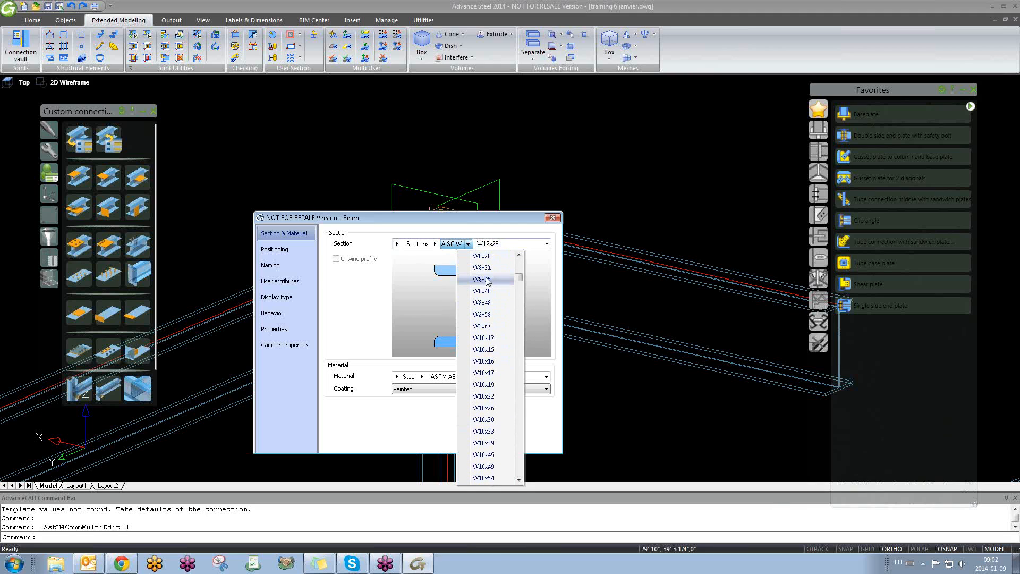
scroll(492, 313, up, 1)
click(494, 316)
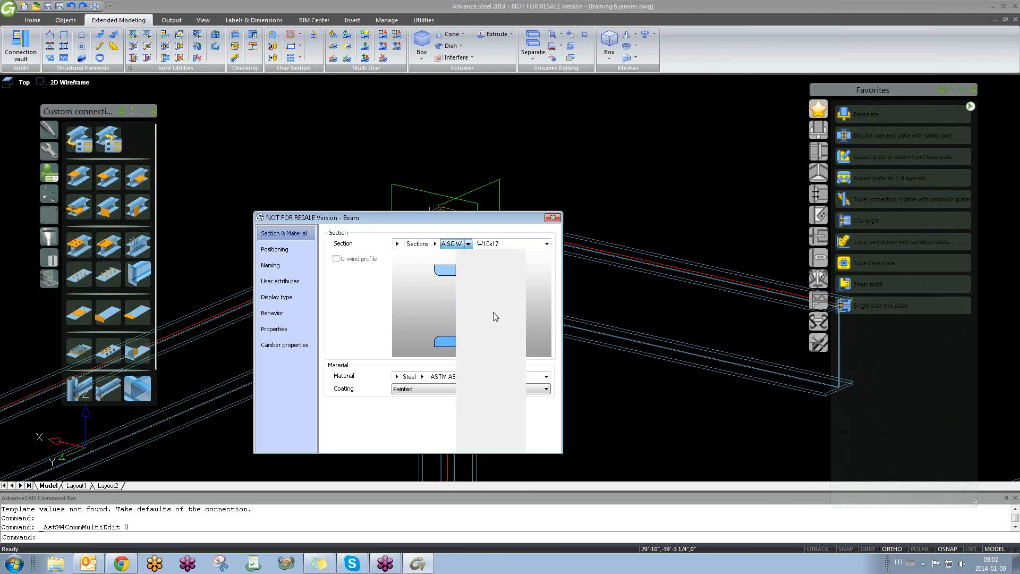
click(553, 218)
- Review the joint properties of the clip angle on the shortened beam, from angle and cope settings to bolts and slotted holes
scroll(486, 310, up, 6)
scroll(489, 323, down, 3)
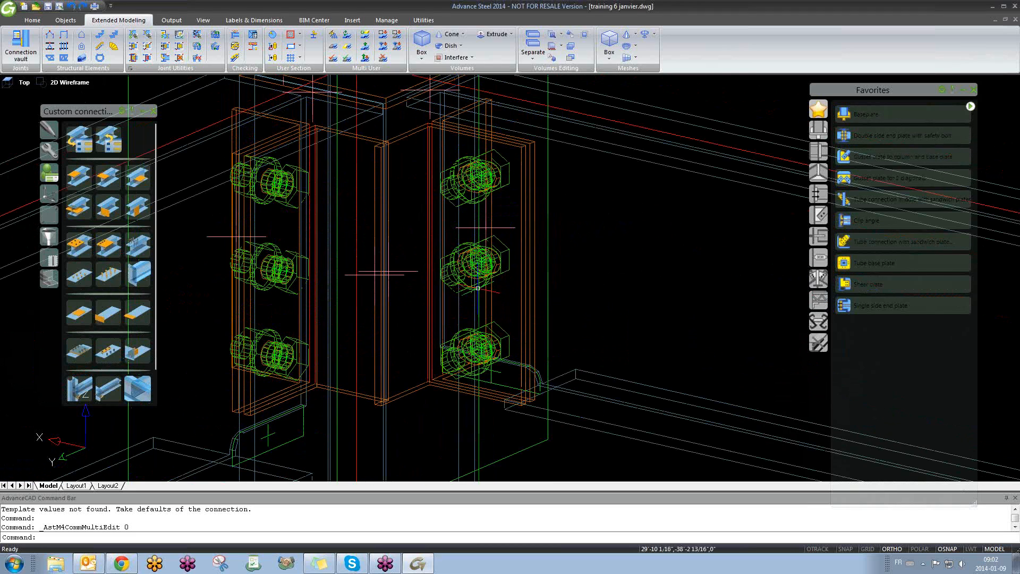
scroll(507, 210, up, 5)
click(508, 210)
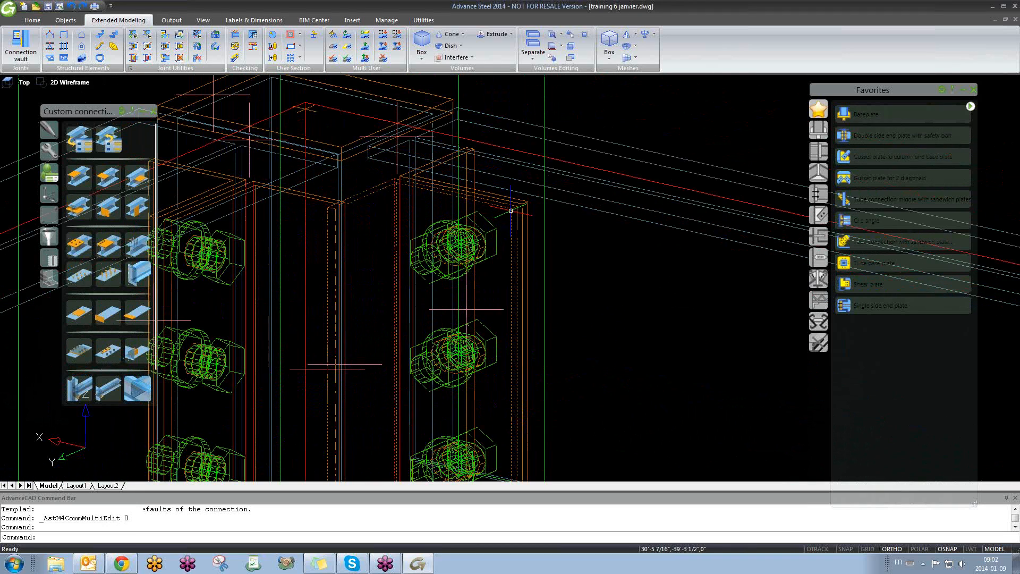
right_click(510, 210)
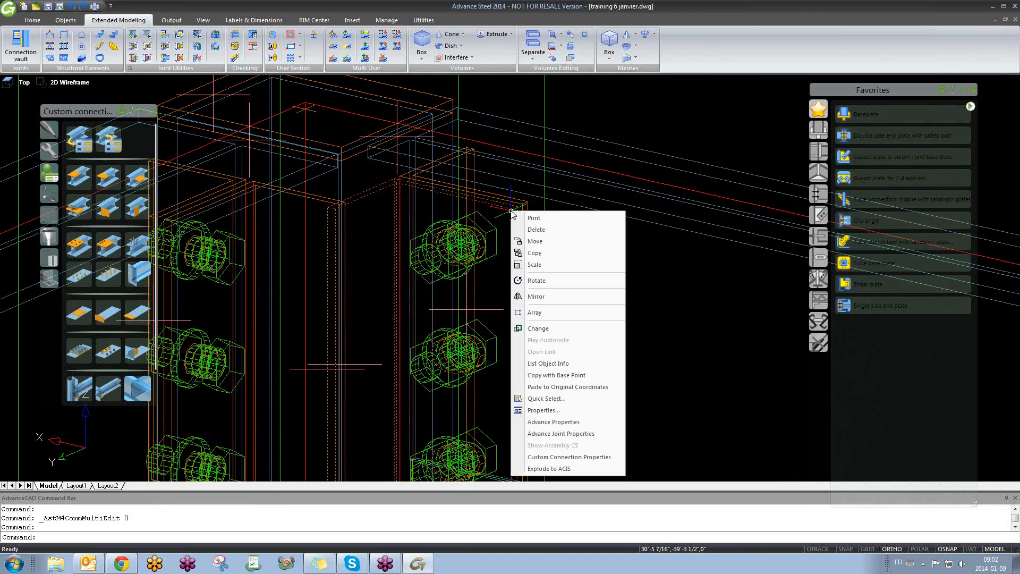
click(561, 433)
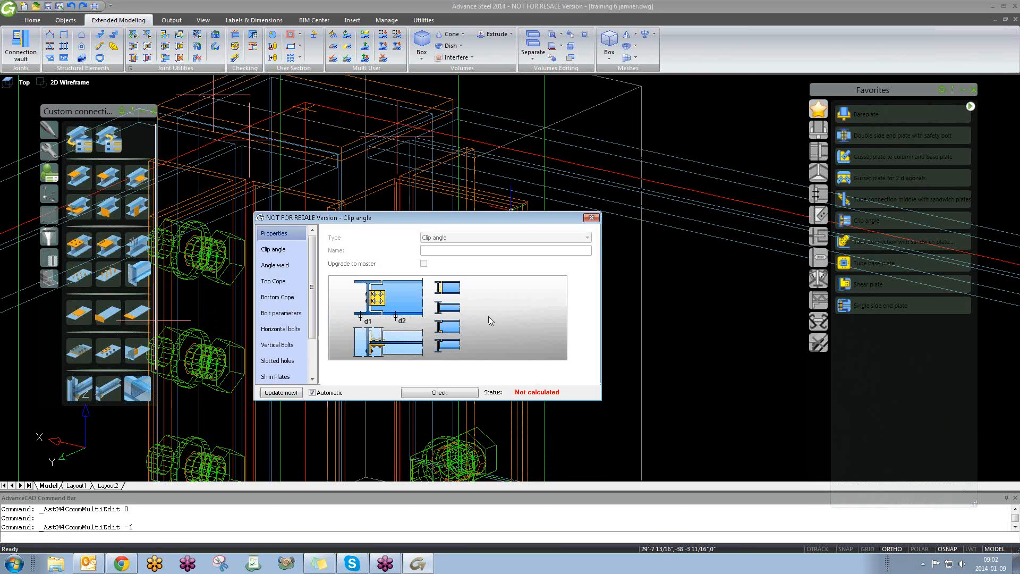
click(283, 251)
click(285, 267)
click(285, 283)
click(285, 313)
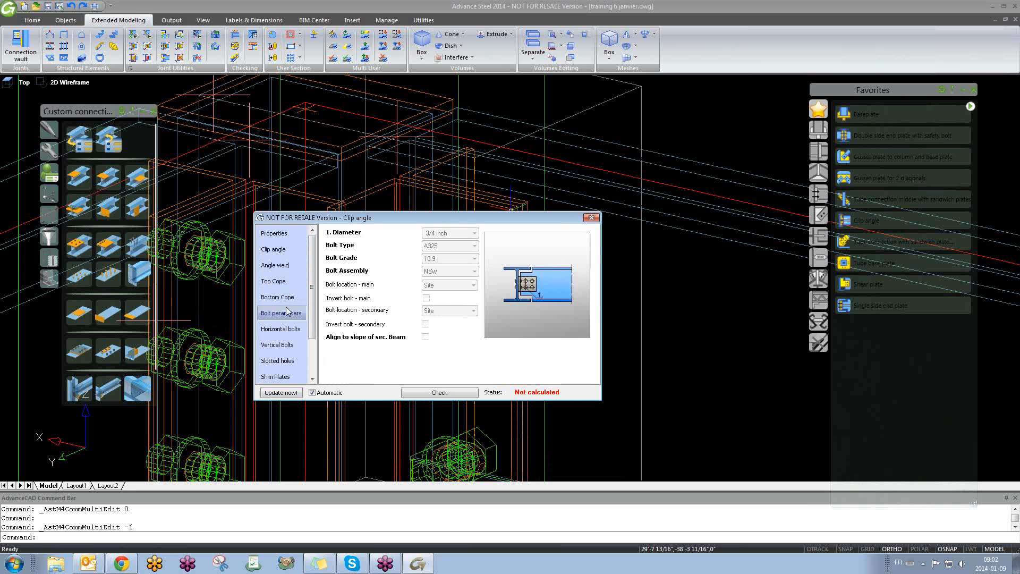
click(286, 344)
click(290, 361)
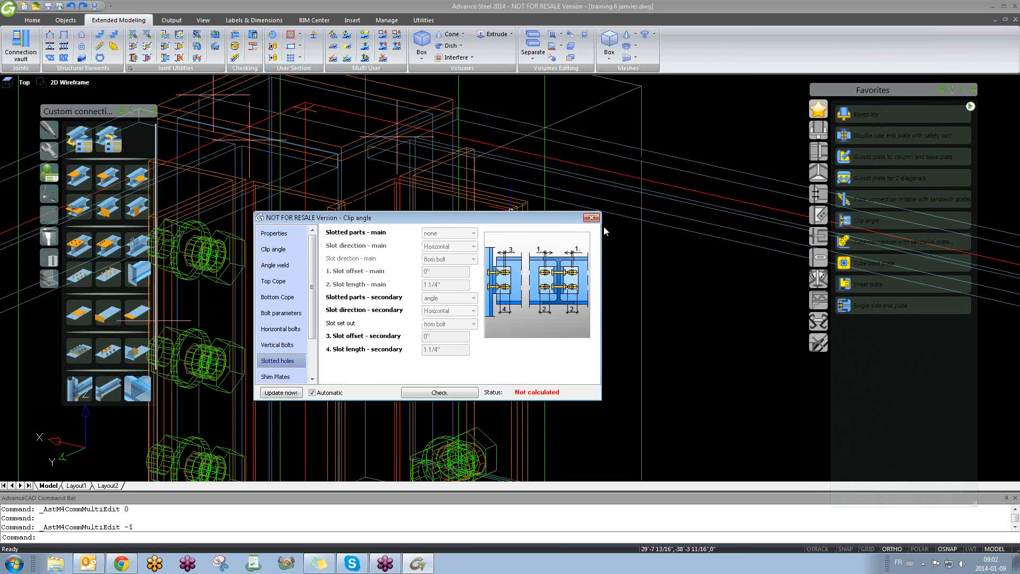
click(591, 217)
- Allow object modification in the custom connection properties of the inserted corner hss connexion
scroll(514, 241, down, 4)
scroll(515, 240, up, 4)
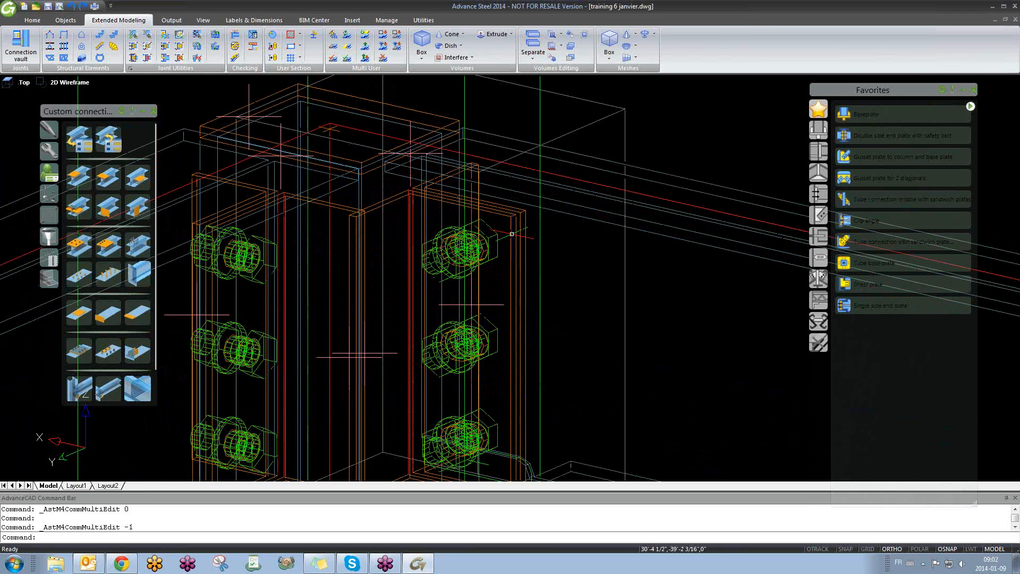
right_click(510, 229)
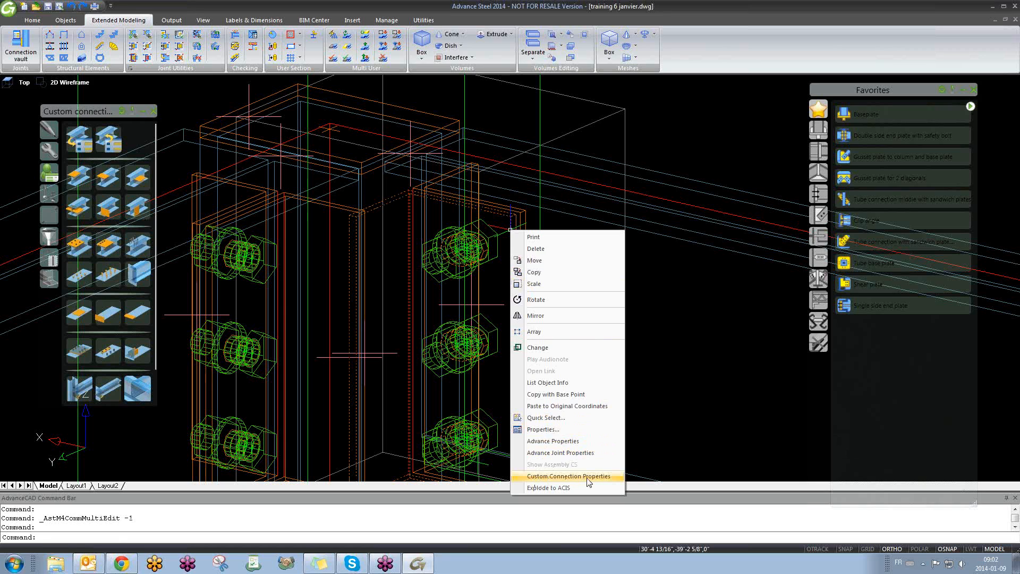
click(568, 475)
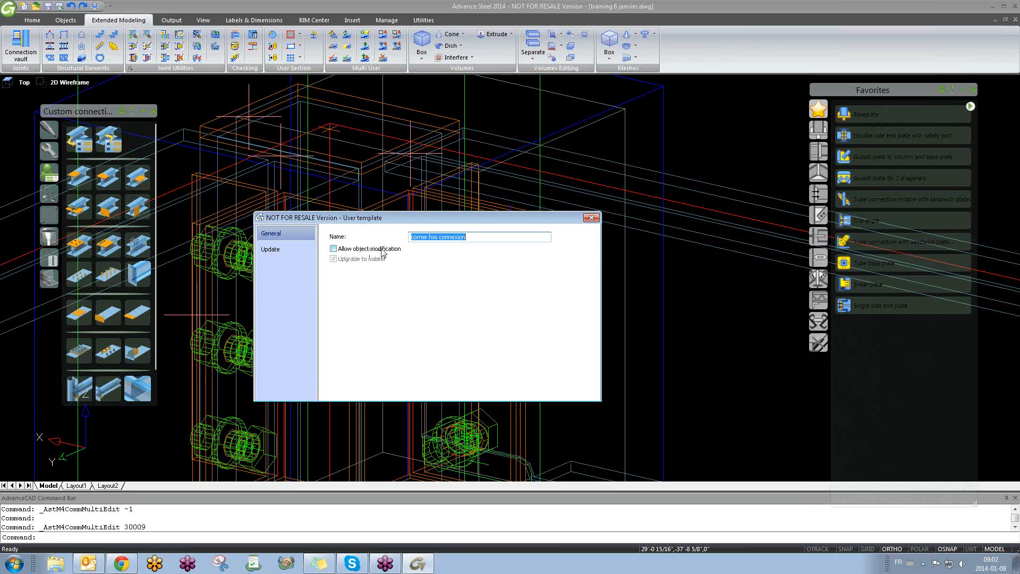
click(334, 249)
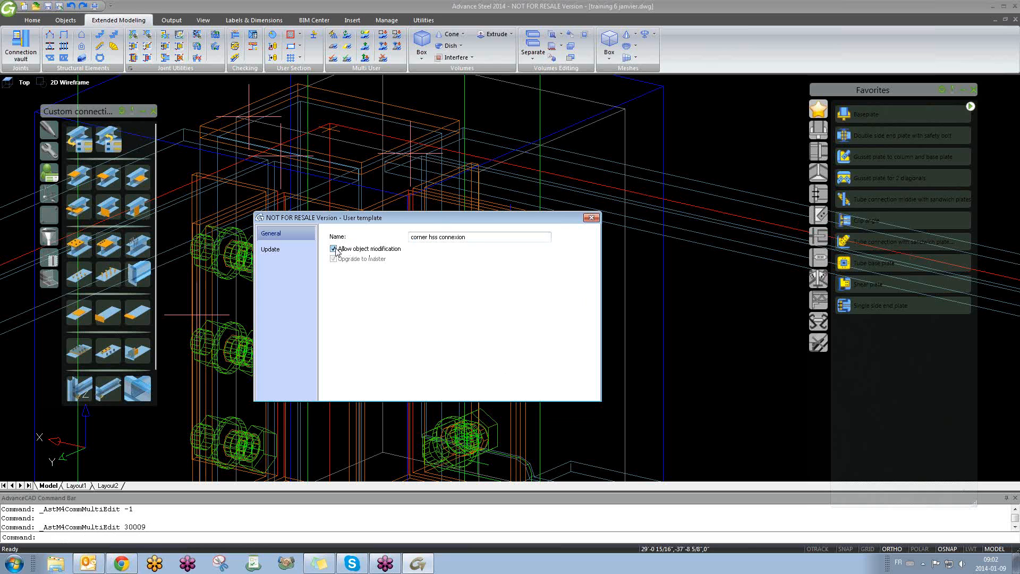
click(590, 218)
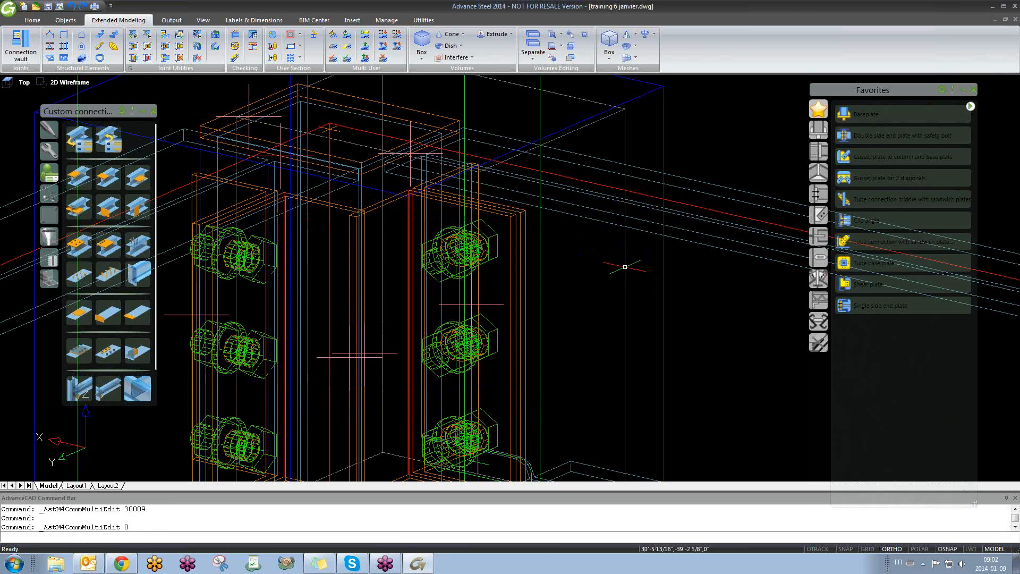
- Set the vertical bolts of the shortened beam's clip angle to 2 lines in group 1 and close the joint properties
double_click(448, 310)
click(275, 265)
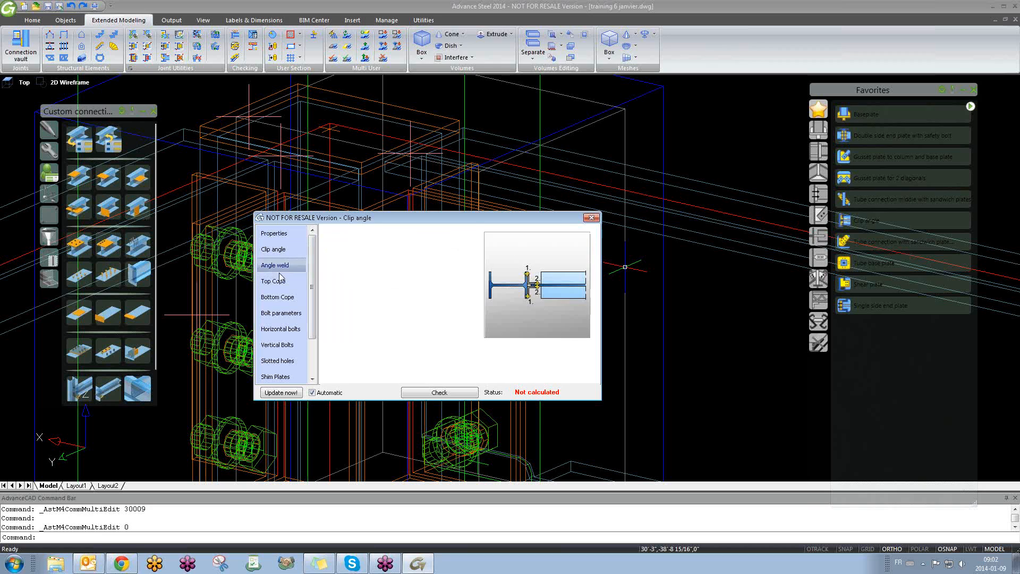
click(281, 345)
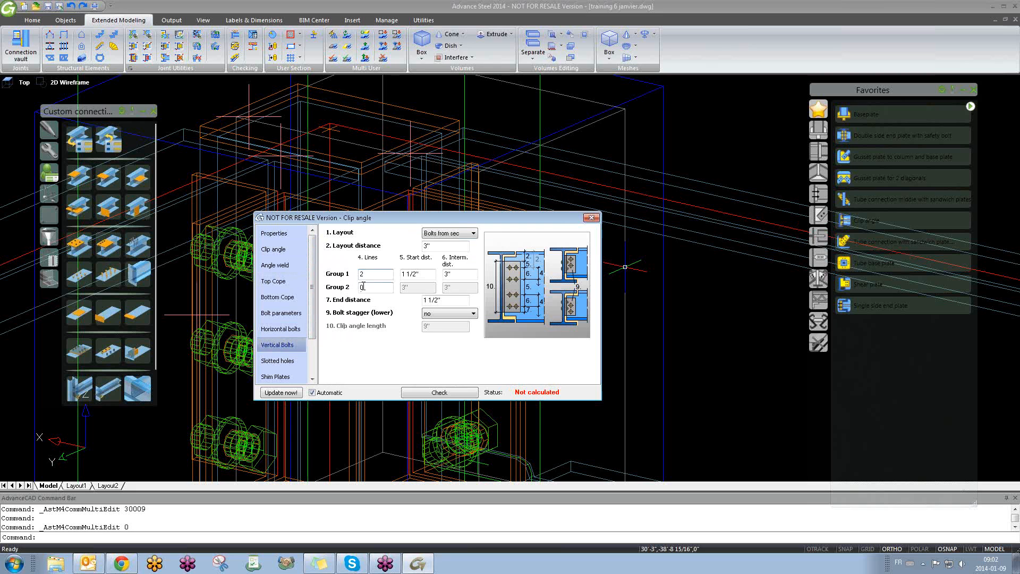
click(431, 274)
click(591, 218)
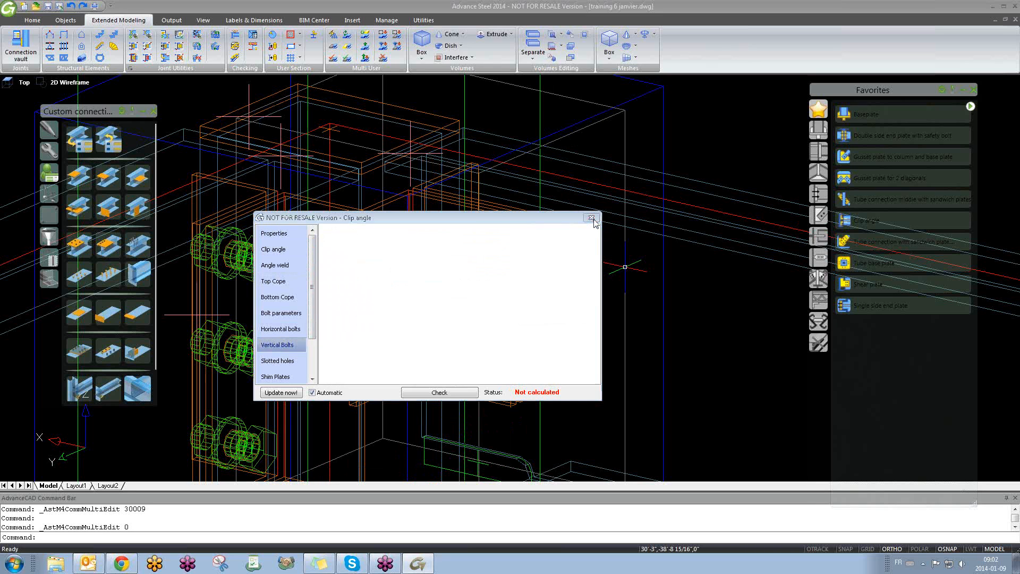
- Delete the custom connection inserted on the copied column and beams
scroll(498, 367, down, 4)
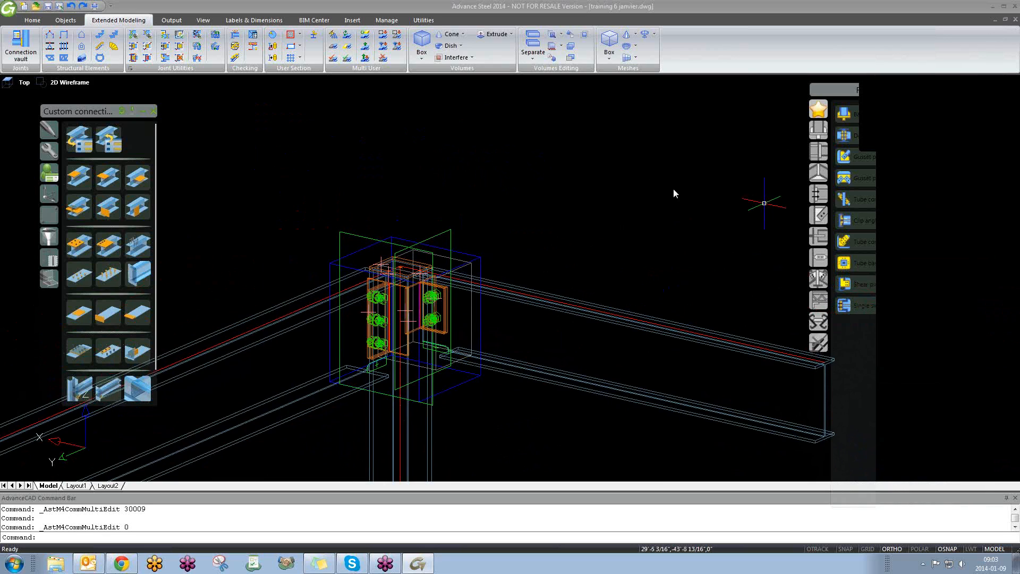
click(631, 197)
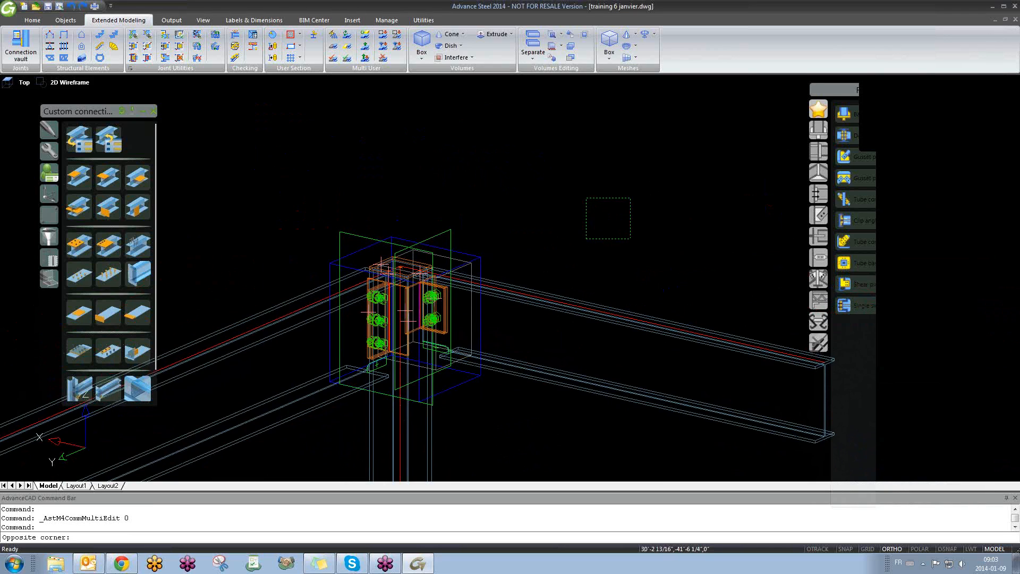
click(585, 239)
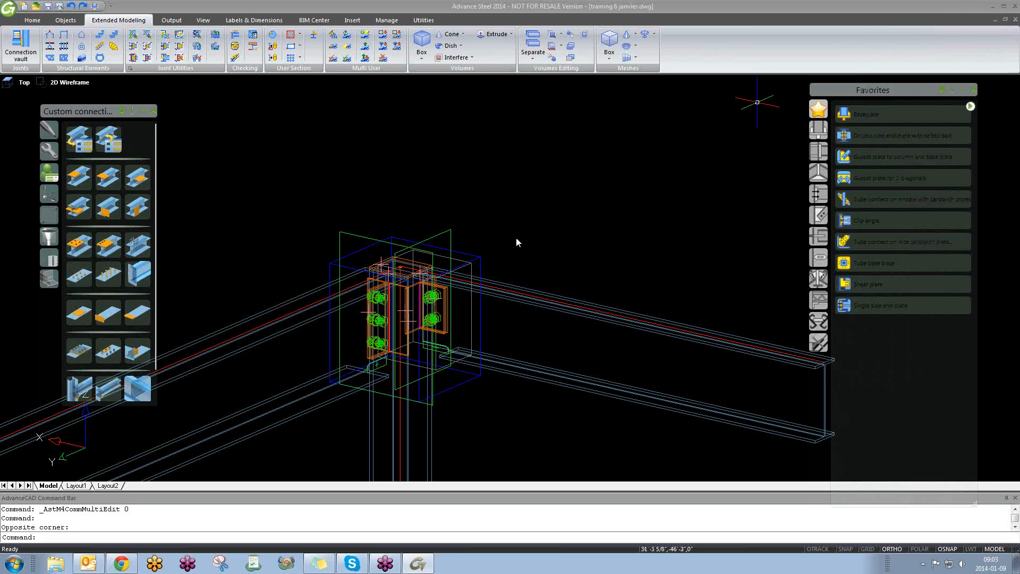
scroll(537, 200, down, 5)
scroll(514, 207, up, 6)
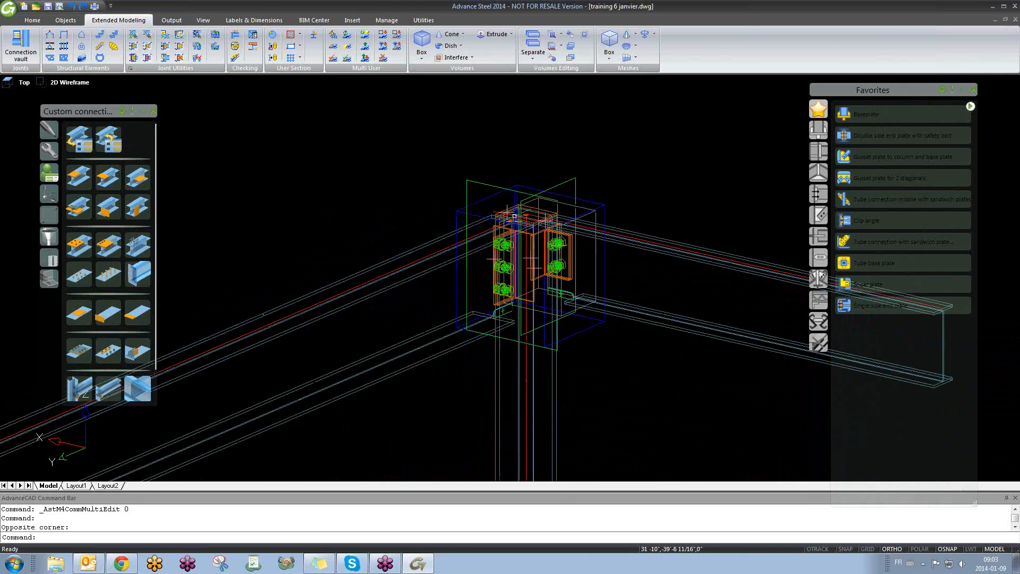
scroll(514, 216, down, 4)
scroll(495, 226, up, 3)
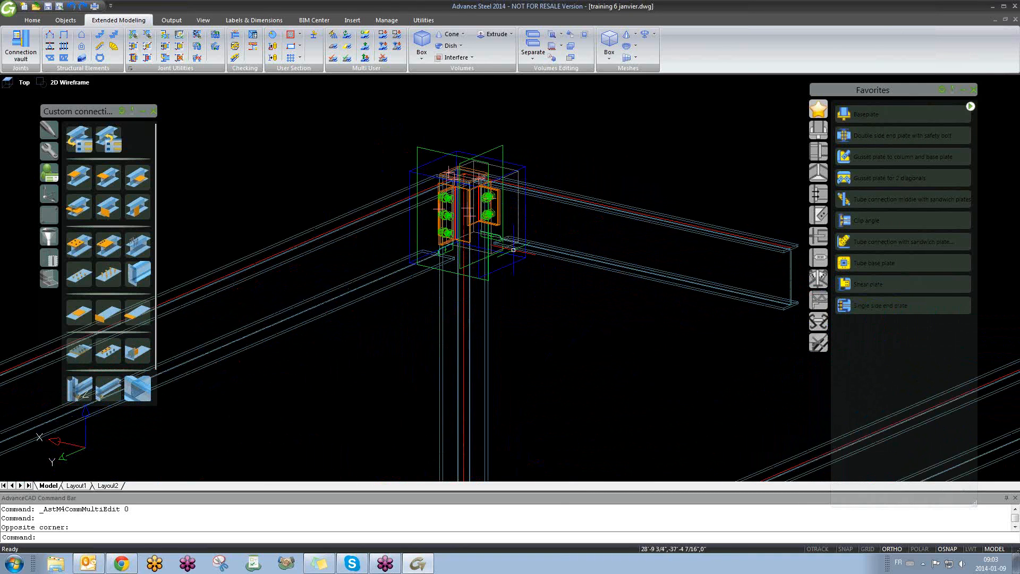
click(495, 226)
key(Delete)
- Delete the connection template frame around the original corner joint, keeping its clip angles and bolts
scroll(620, 280, down, 5)
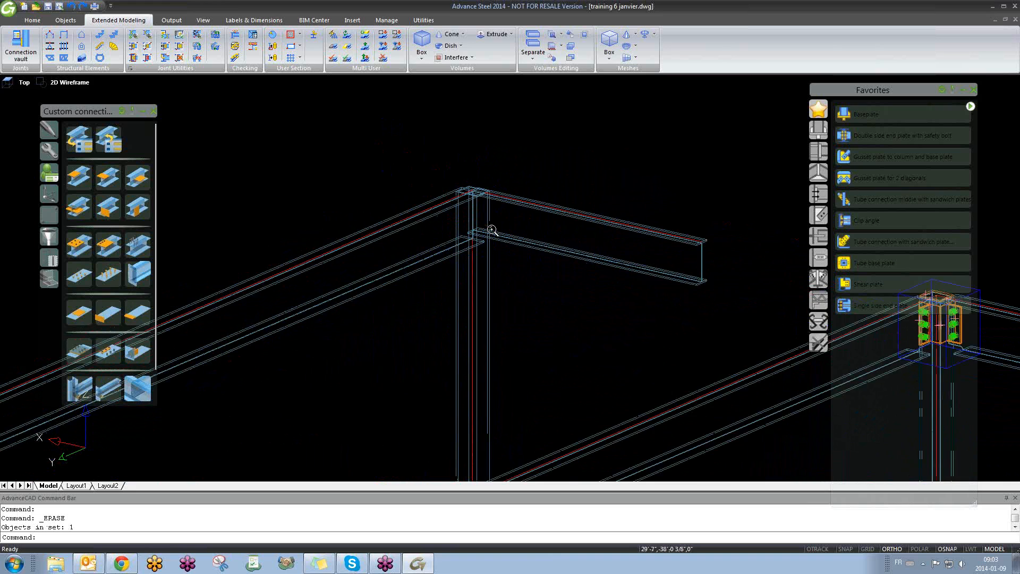
scroll(621, 280, up, 5)
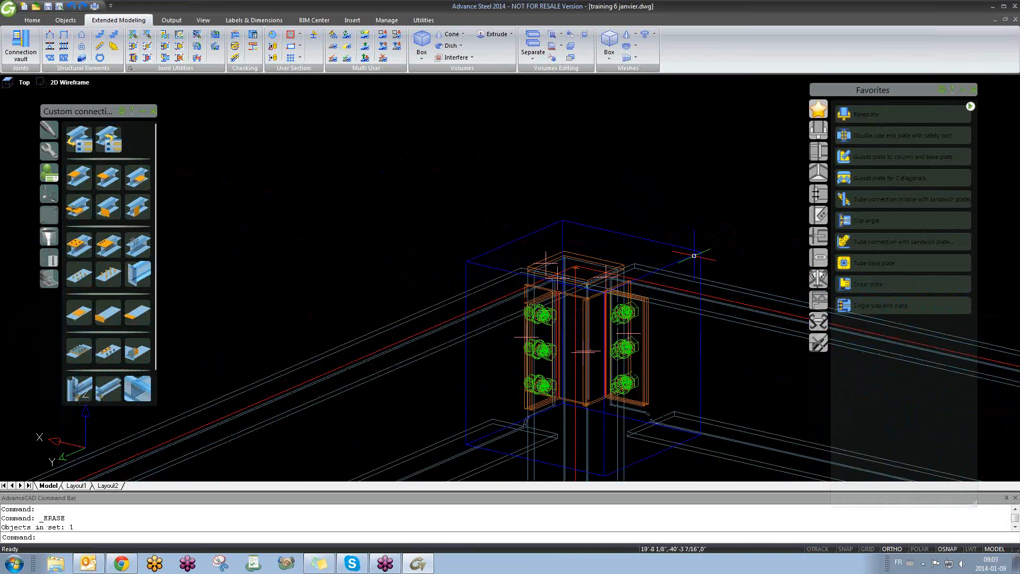
key(Delete)
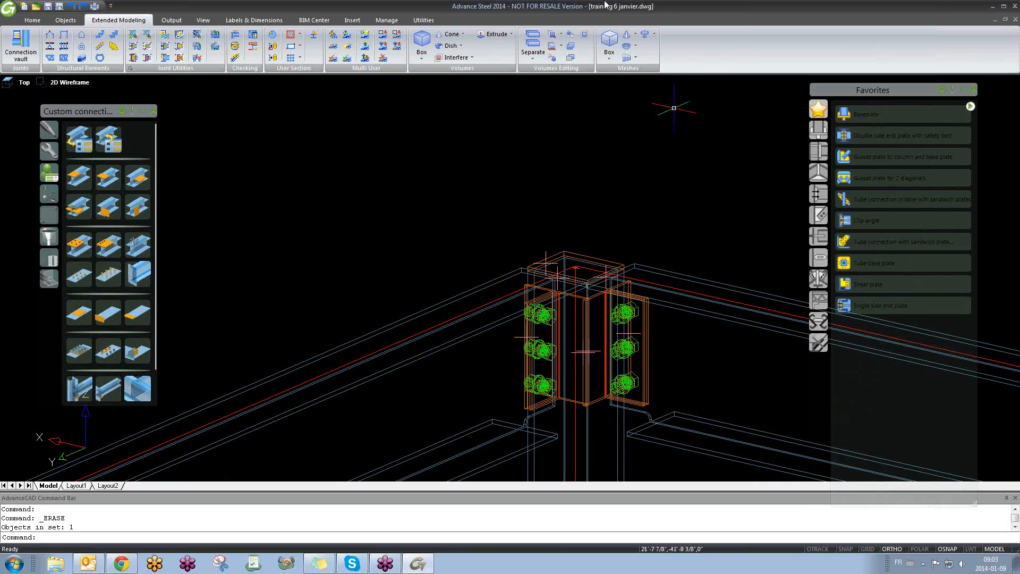
- Create a new connection template with the 3 beams definition method, using the original corner's column and its two beams as drivers
click(78, 135)
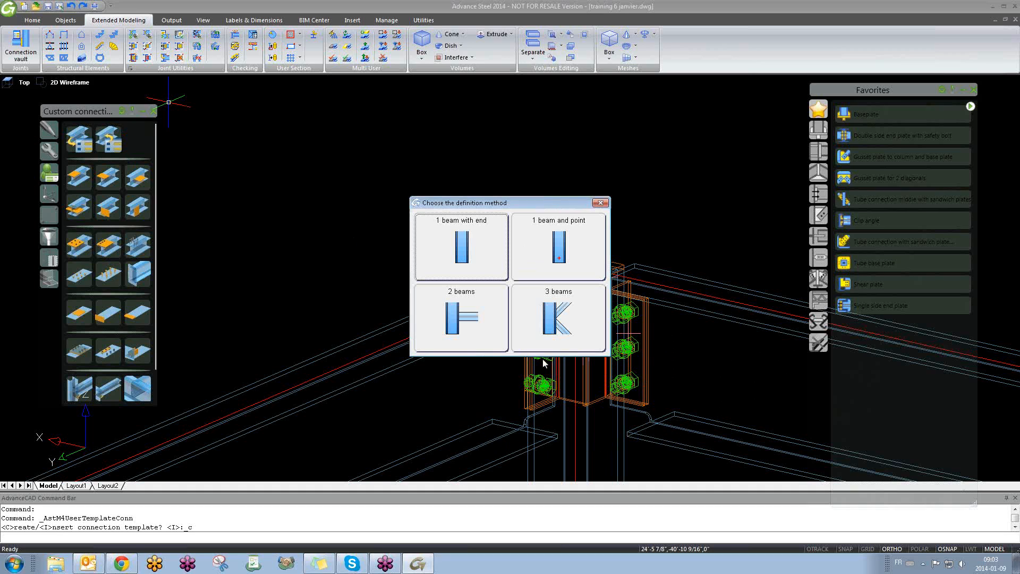
click(567, 314)
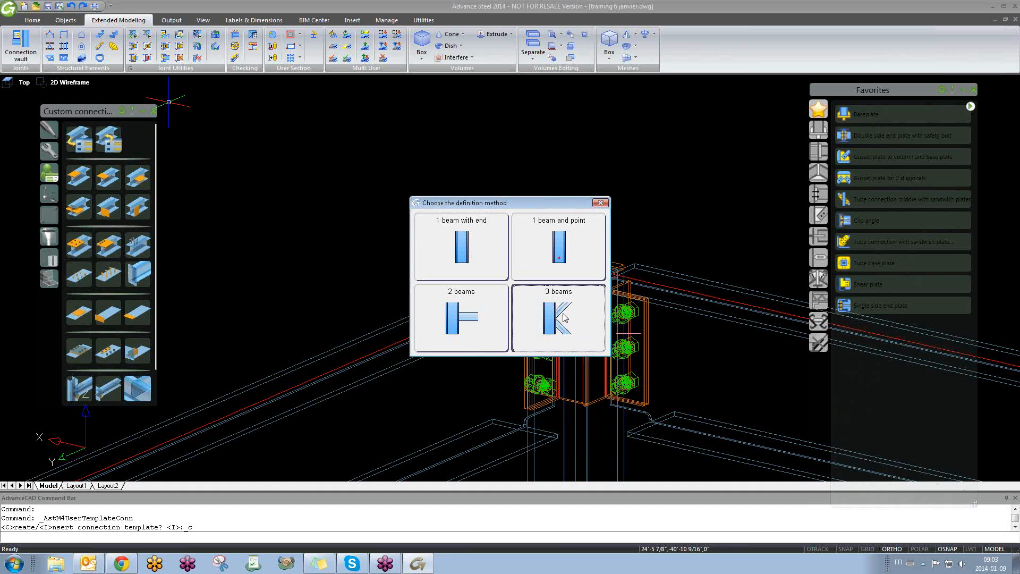
scroll(388, 196, down, 4)
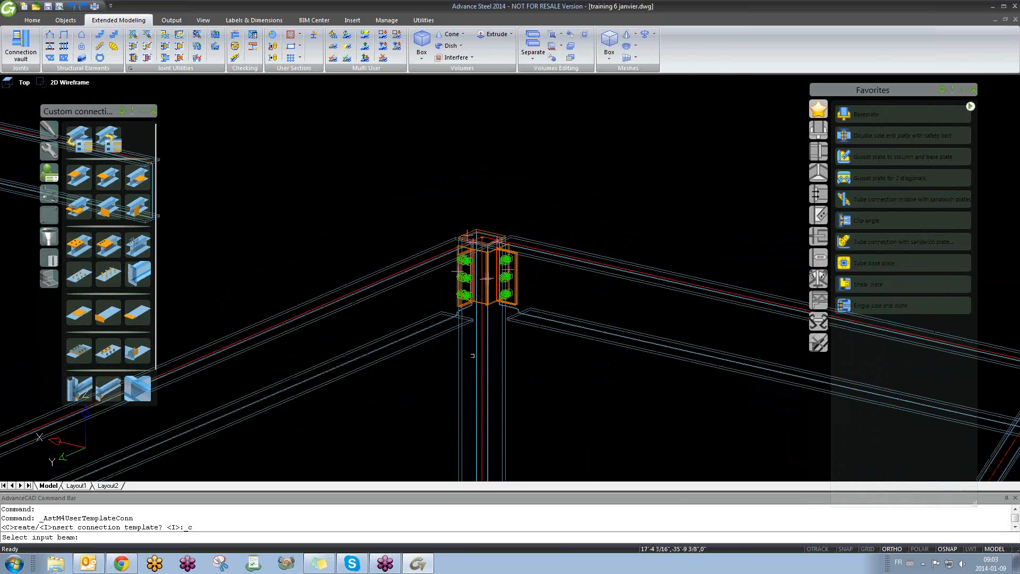
click(483, 346)
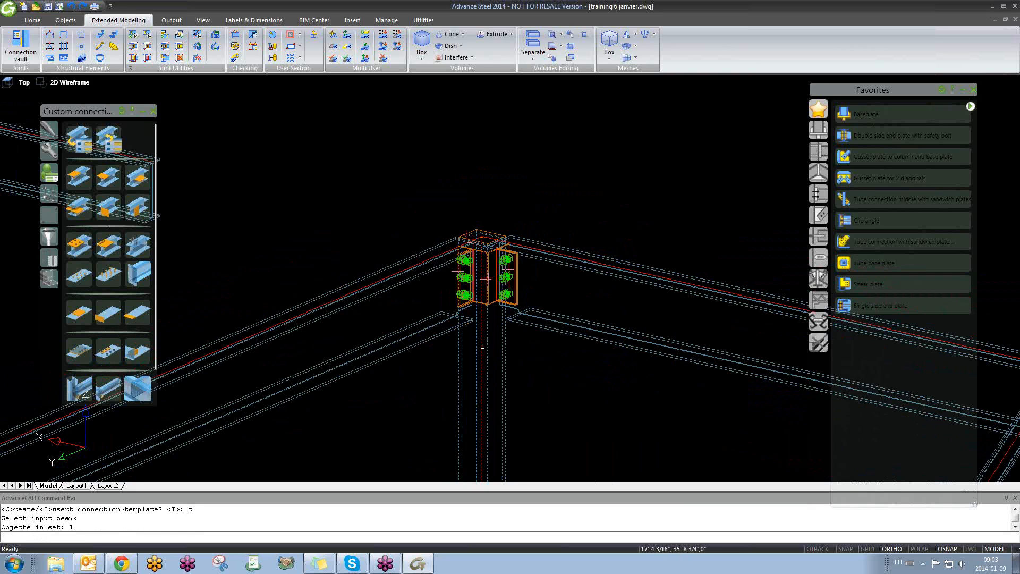
key(Return)
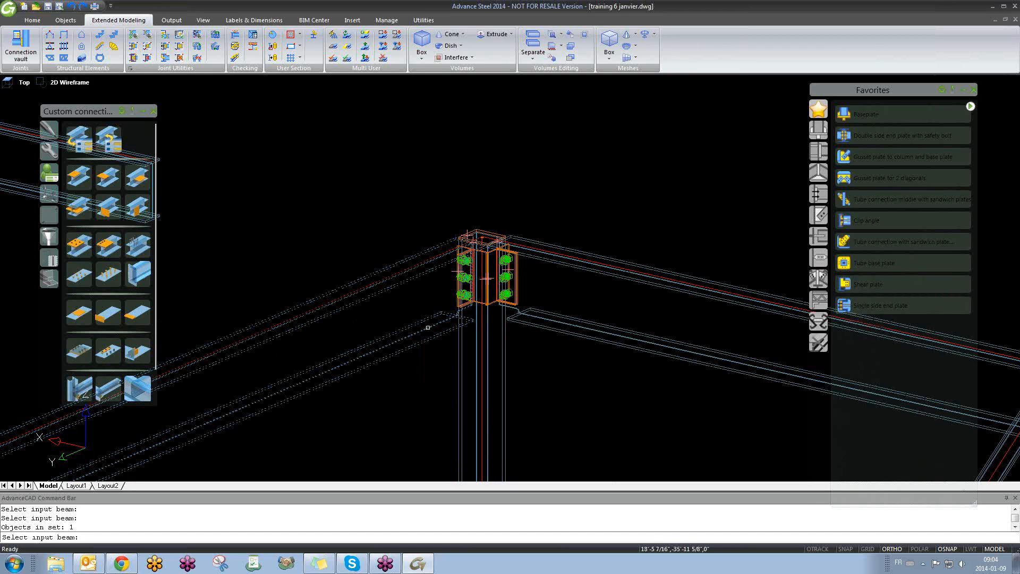
key(Return)
- Name the template CONNEX 02 and add all the corner's joint objects with a selection window around the column top
drag(393, 226, 325, 194)
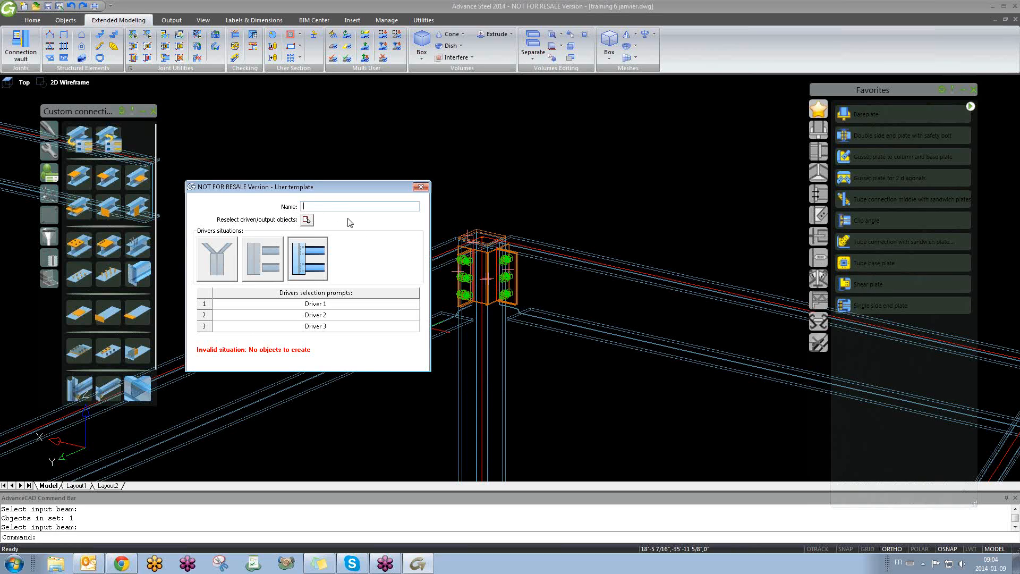
click(312, 208)
click(306, 219)
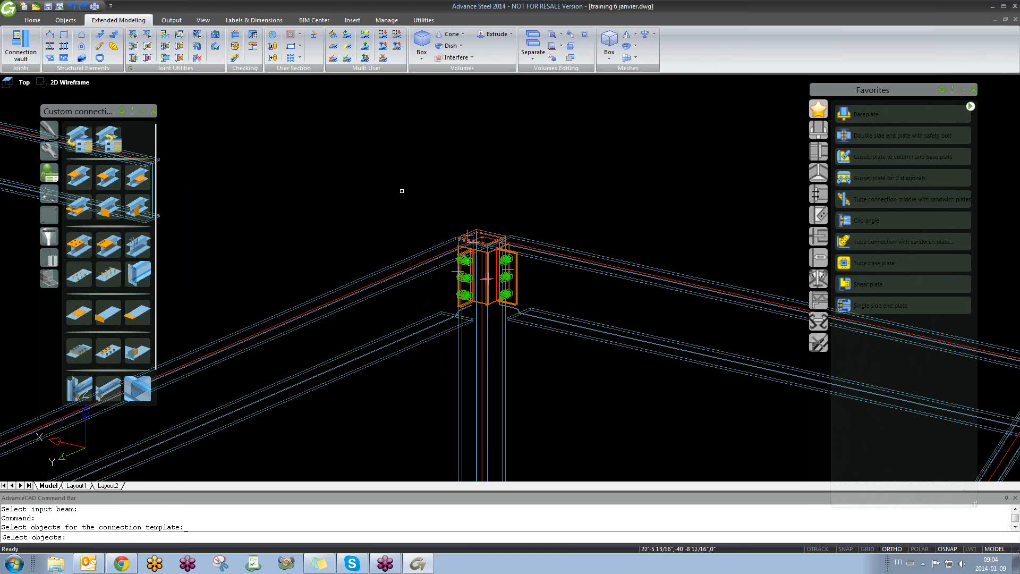
click(364, 177)
click(602, 407)
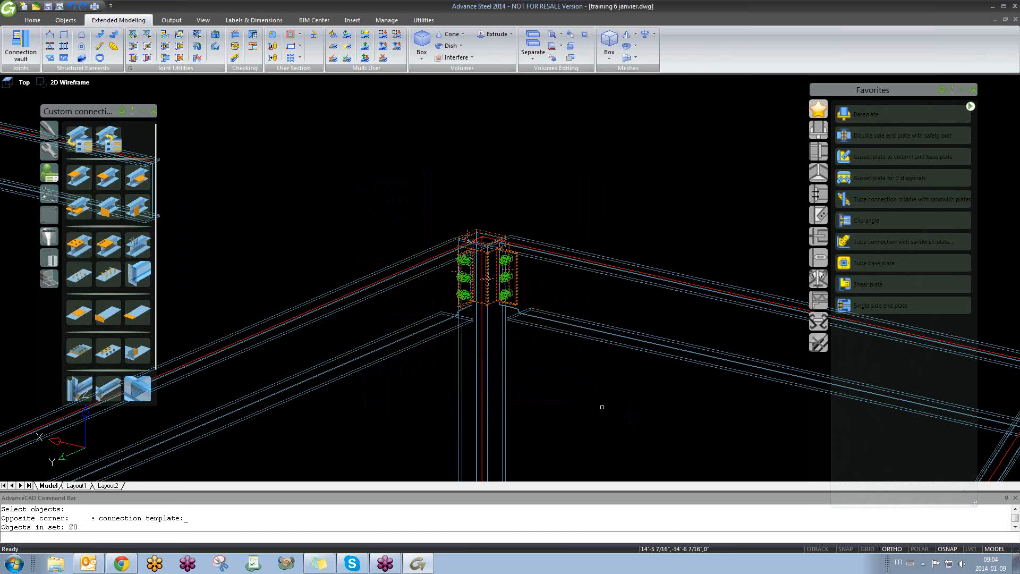
key(Return)
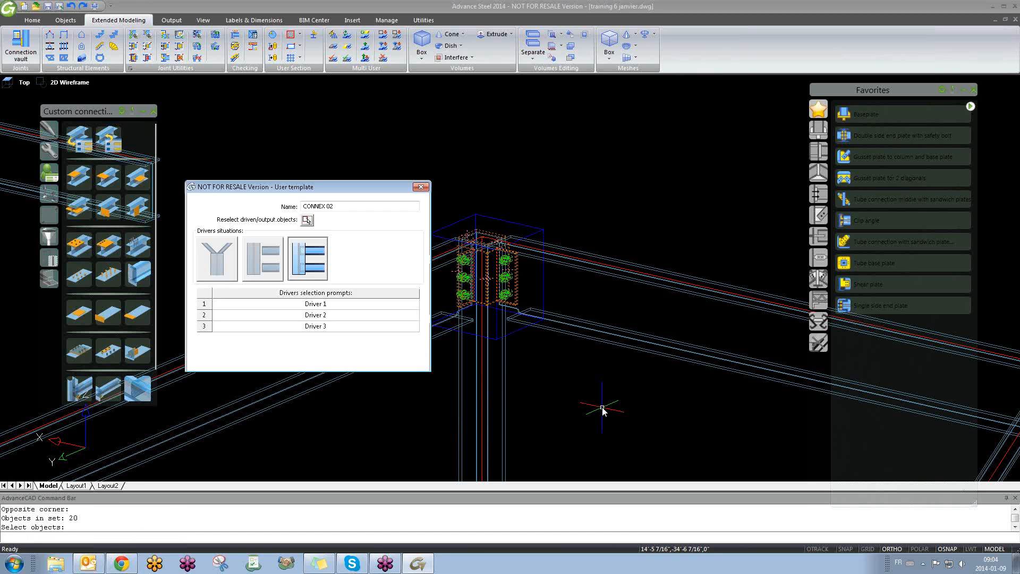
- Set the template's driver selection prompts to COLUMN, BEAM1 and BEAM2 and close the template properties
click(516, 328)
middle_drag(593, 340, 720, 373)
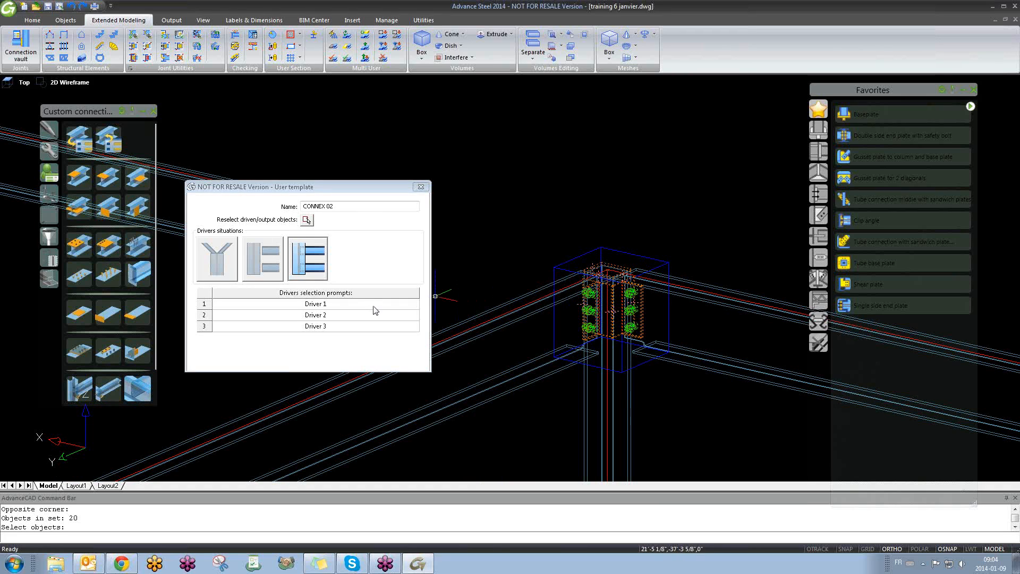
click(338, 306)
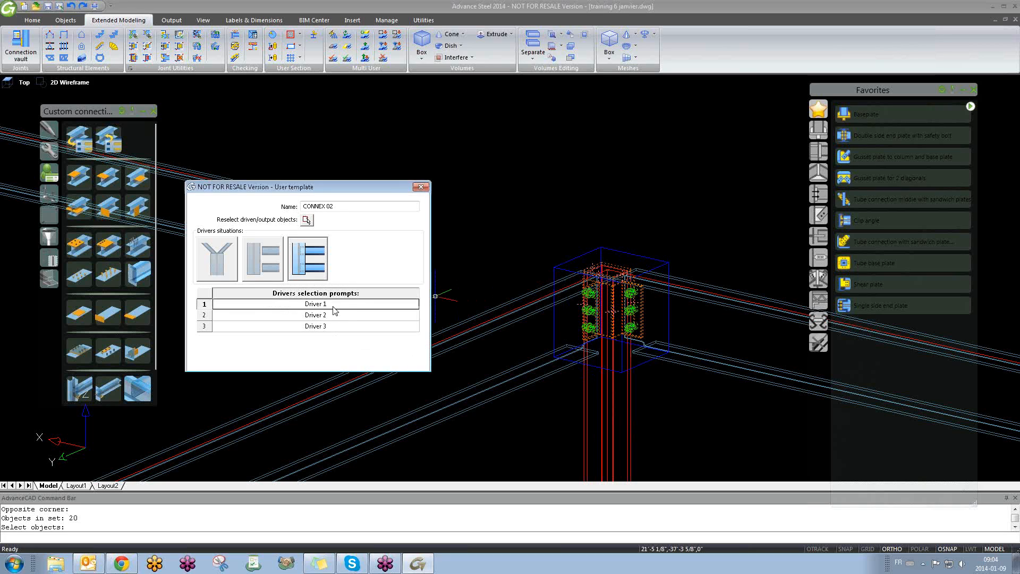
click(336, 305)
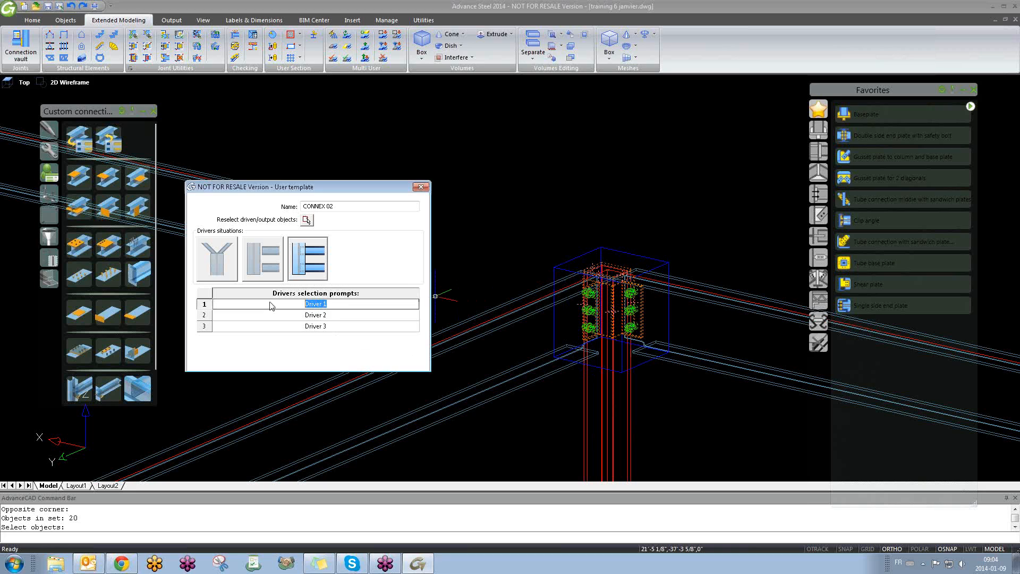
text(COLUMN)
click(323, 315)
click(329, 316)
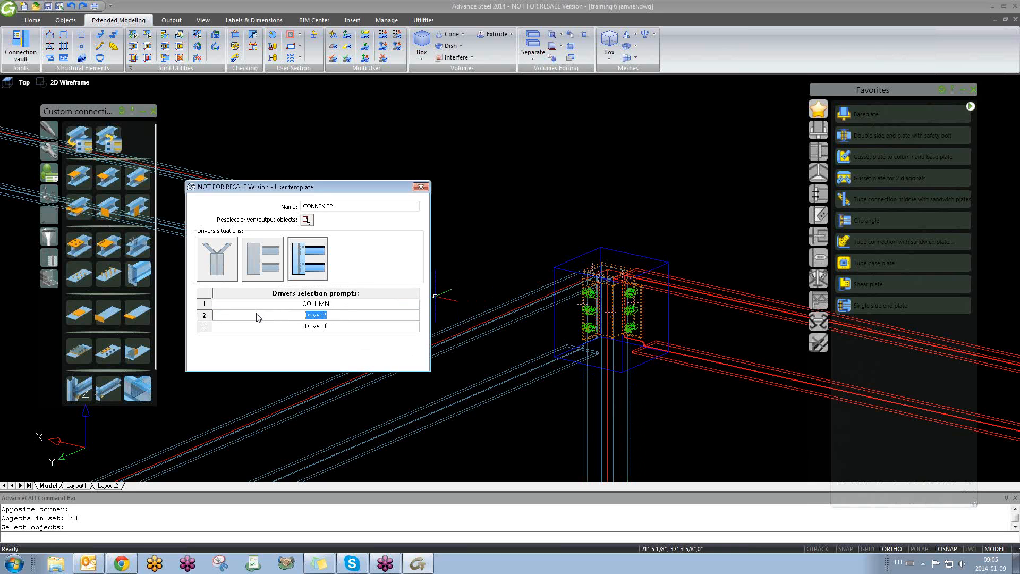
text(BEAM1)
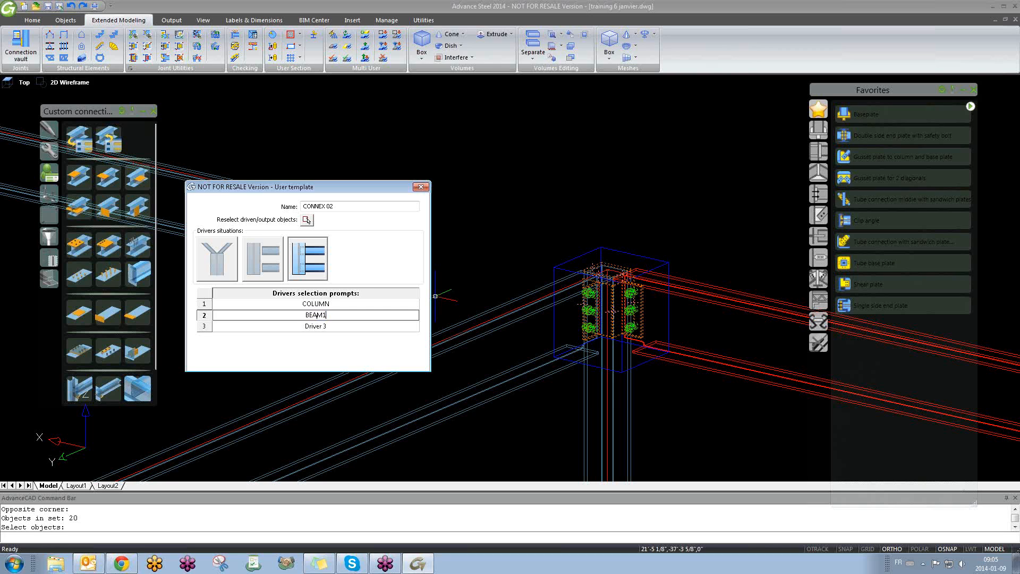
click(331, 327)
click(329, 326)
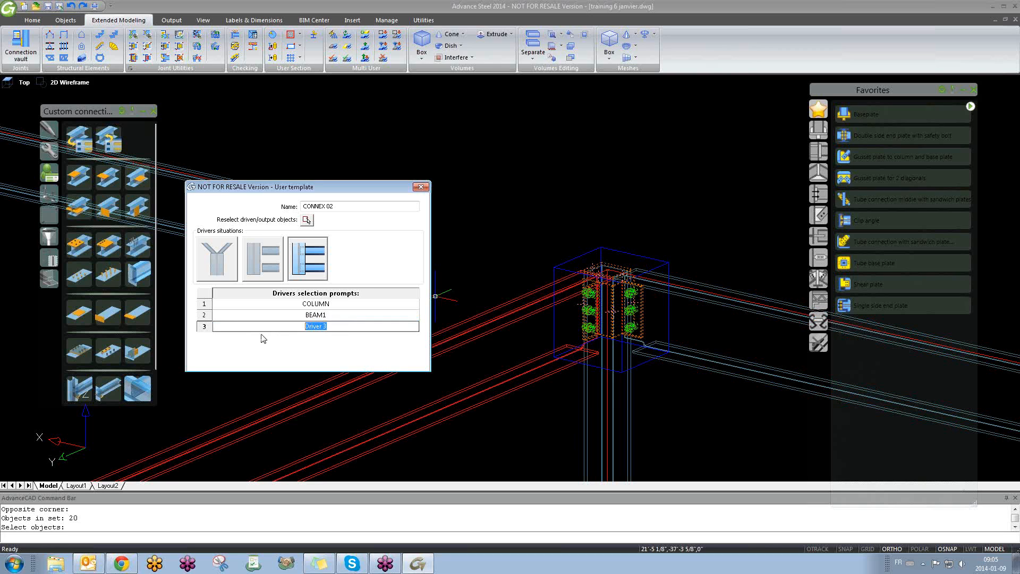
text(B)
click(423, 188)
- Choose the CONNEX 02 template from training 6 janvier.dwg for insertion at the copied column
scroll(431, 200, down, 3)
middle_drag(364, 245, 539, 253)
scroll(377, 208, up, 3)
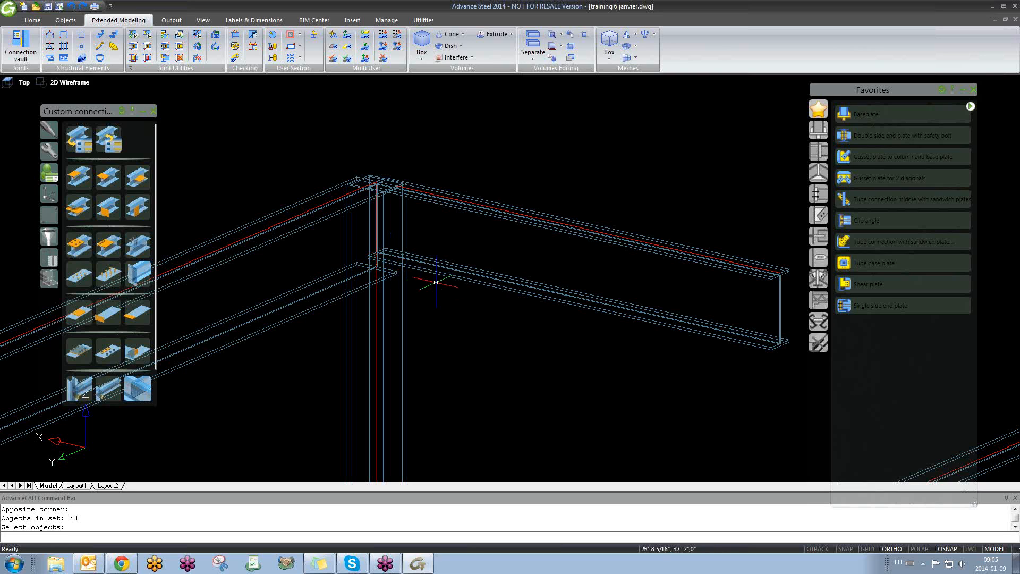
click(106, 139)
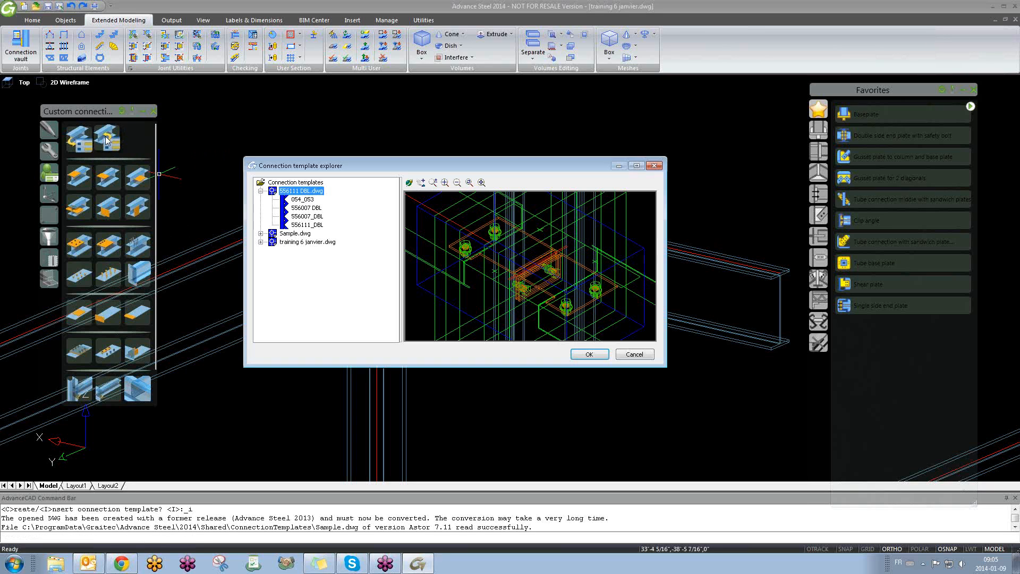
click(260, 241)
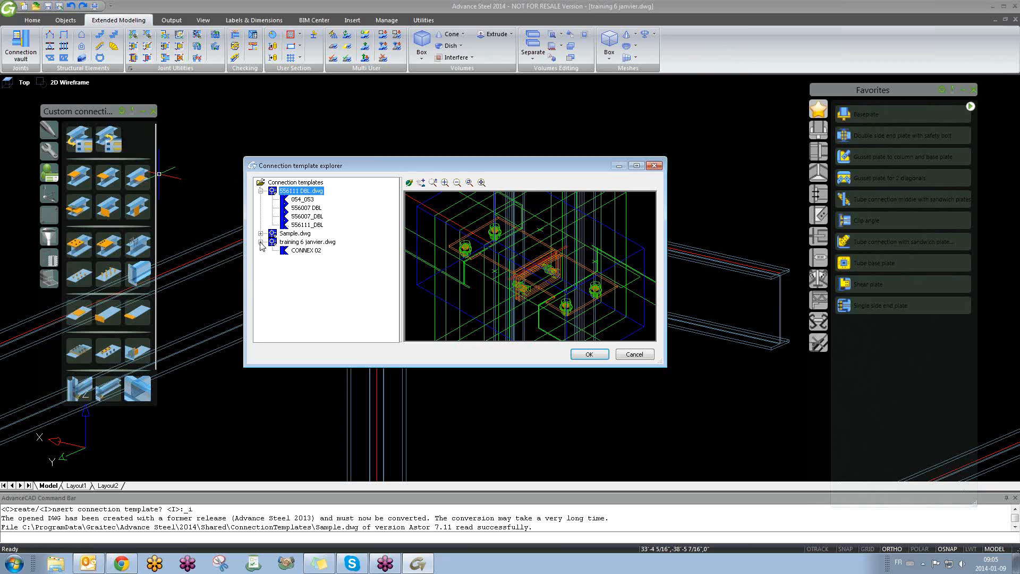
click(261, 191)
click(307, 216)
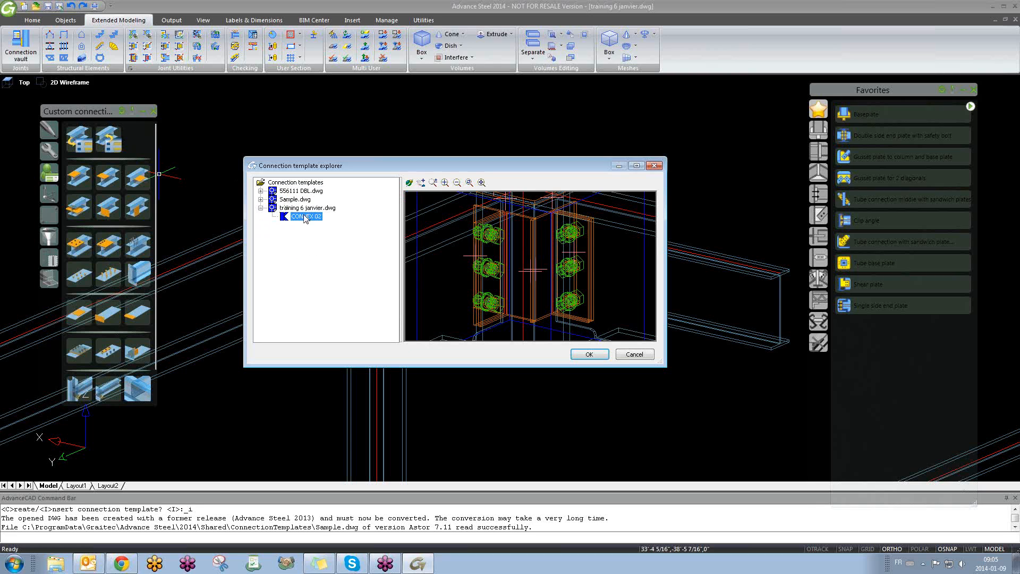
middle_drag(500, 274, 490, 301)
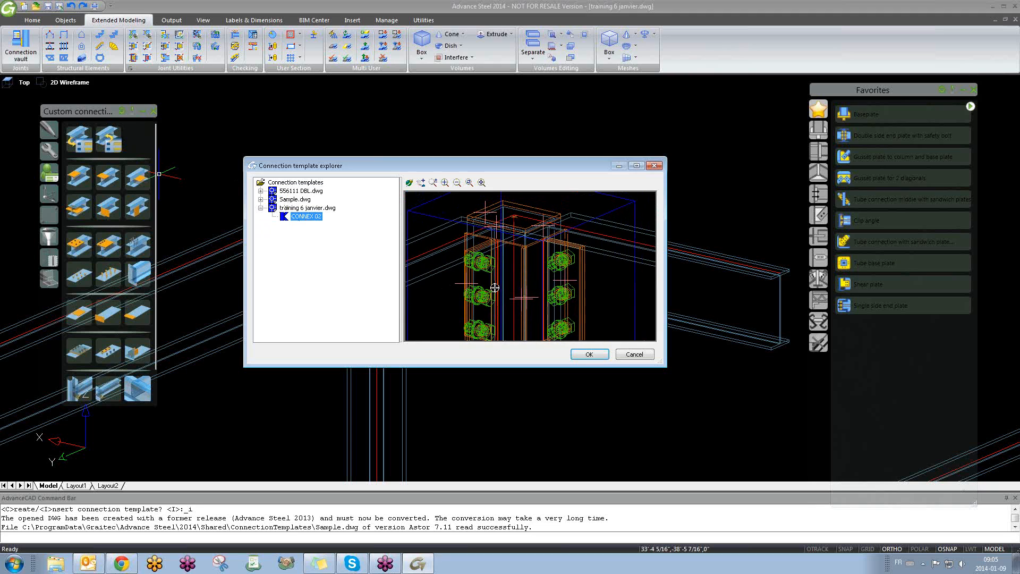
click(444, 182)
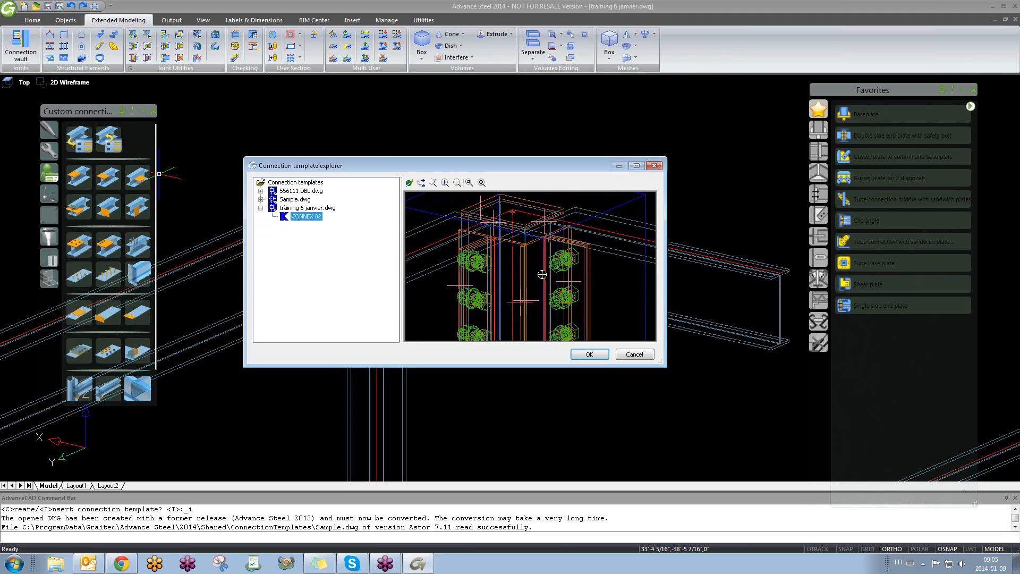
click(588, 354)
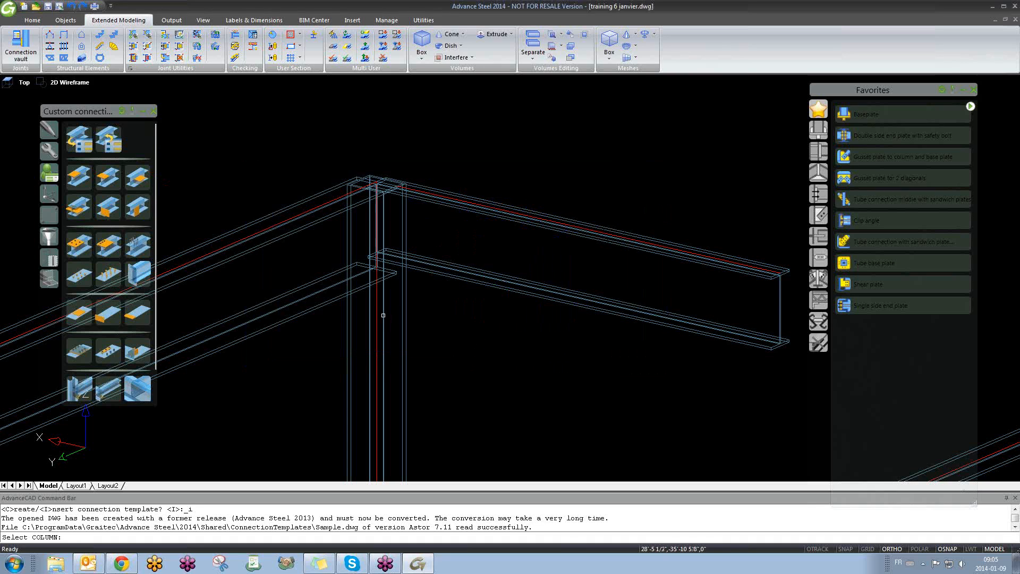
- Insert CONNEX 02 on the copied column, with the shortened beam as BEAM1 and the other beam as BEAM2
middle_drag(384, 321, 432, 323)
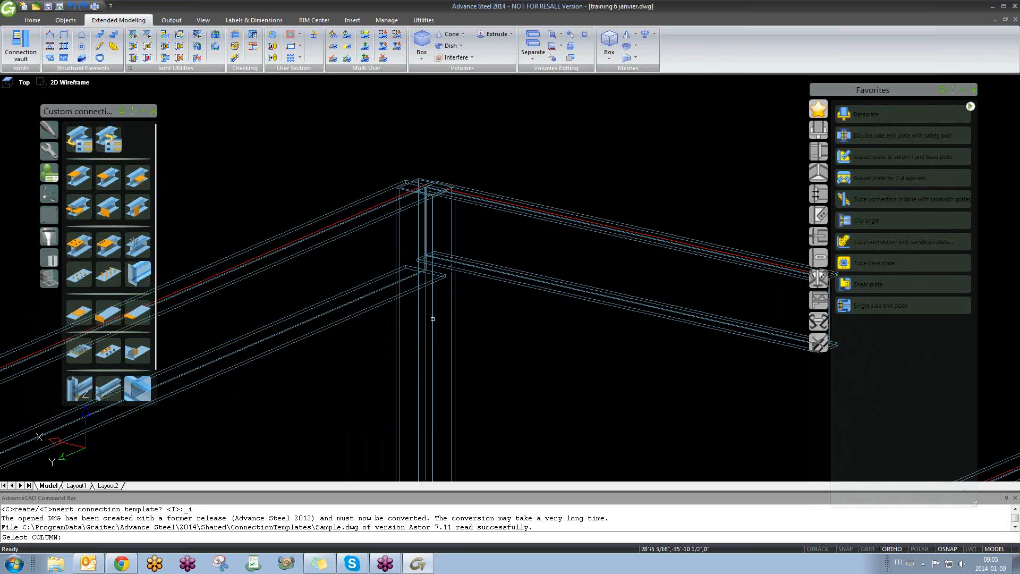
click(432, 319)
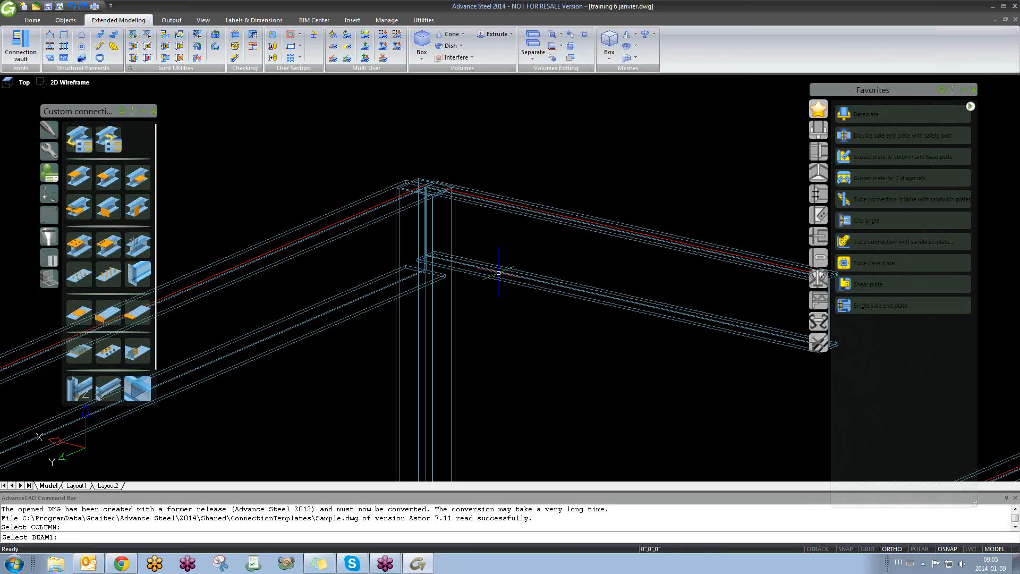
click(499, 273)
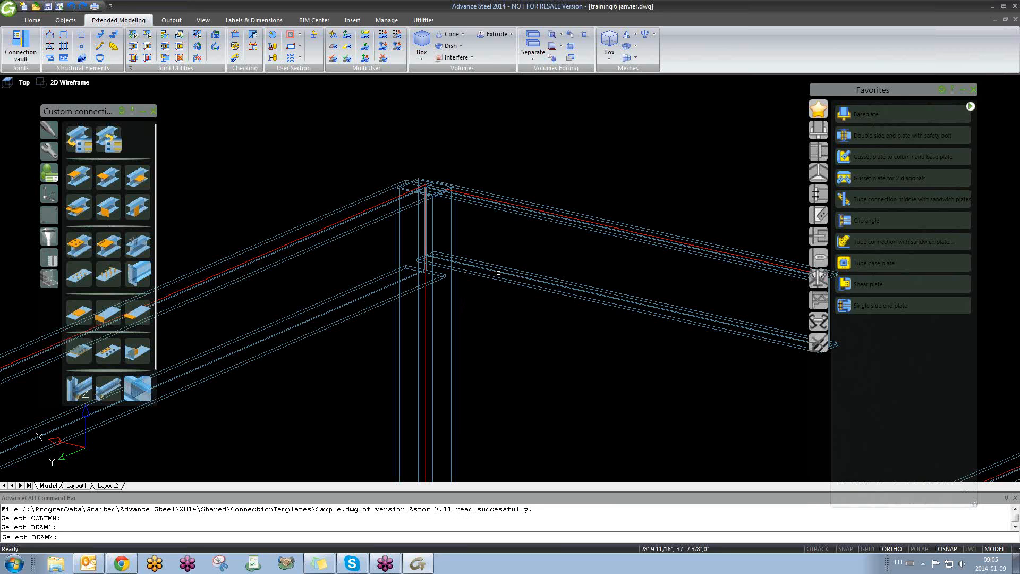
click(344, 305)
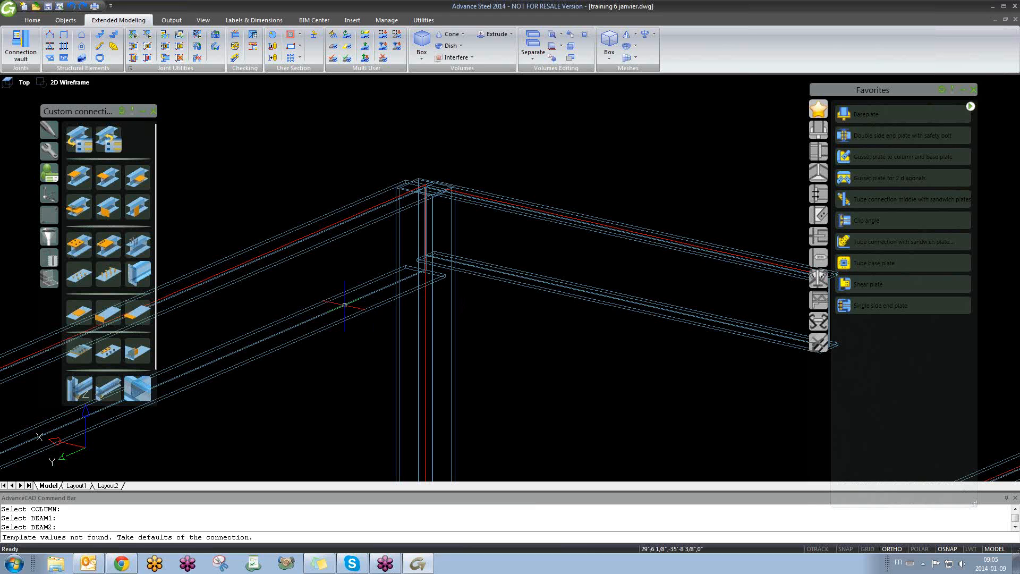
mouse_move(460, 192)
mouse_down()
mouse_move(612, 283)
mouse_move(686, 278)
mouse_up()
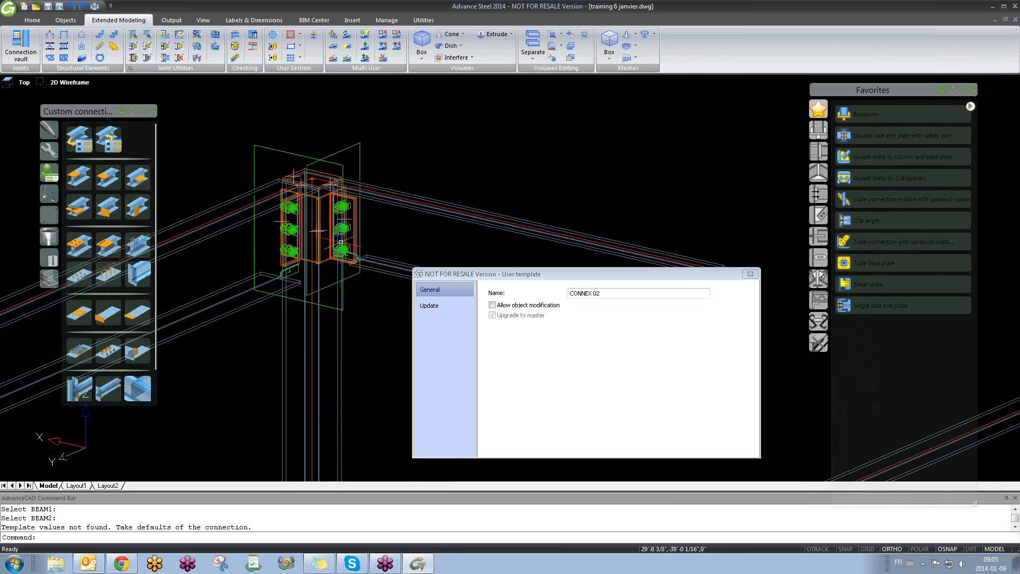
- Compare the inserted CONNEX 02 connection with the original corner connection
scroll(343, 242, up, 4)
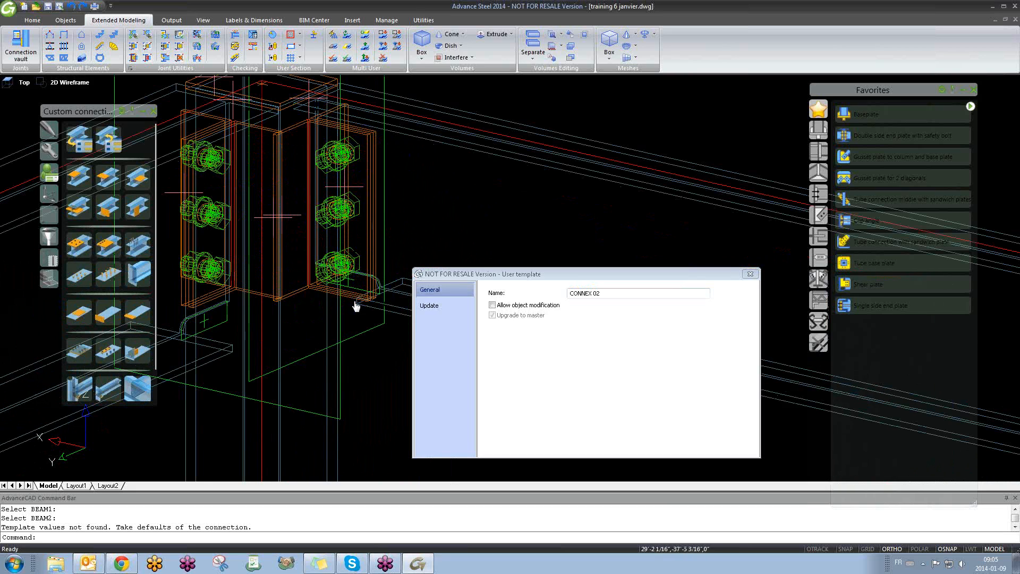
scroll(290, 308, down, 8)
scroll(319, 324, up, 5)
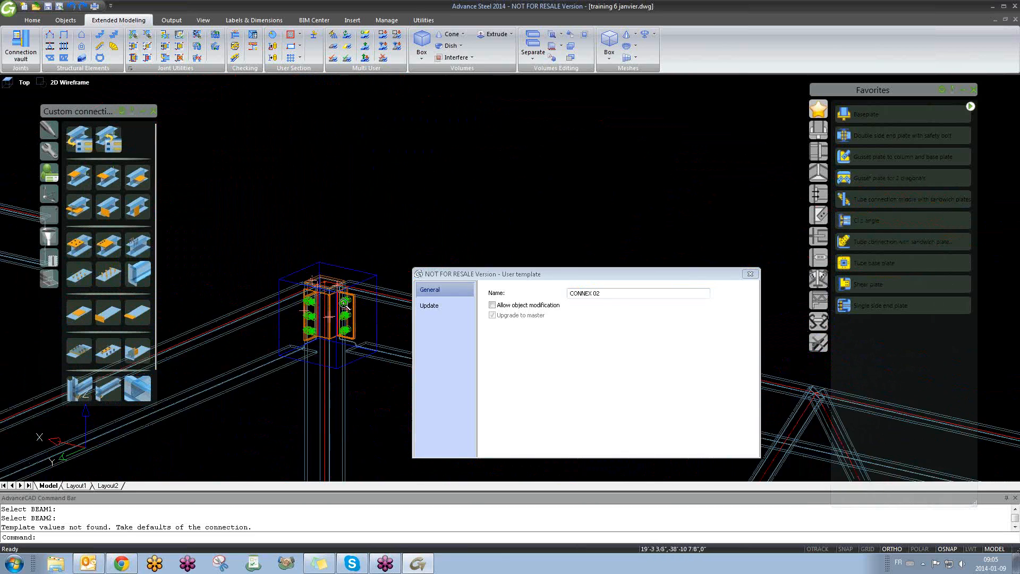
scroll(366, 340, down, 5)
scroll(367, 340, up, 6)
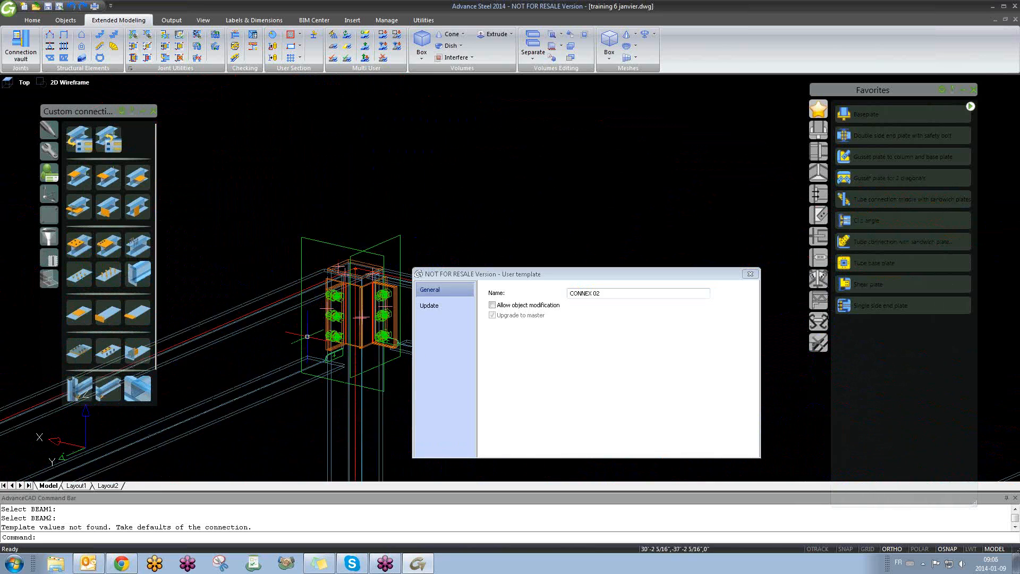
- Allow object modification for the CONNEX 02 user template connection
click(493, 305)
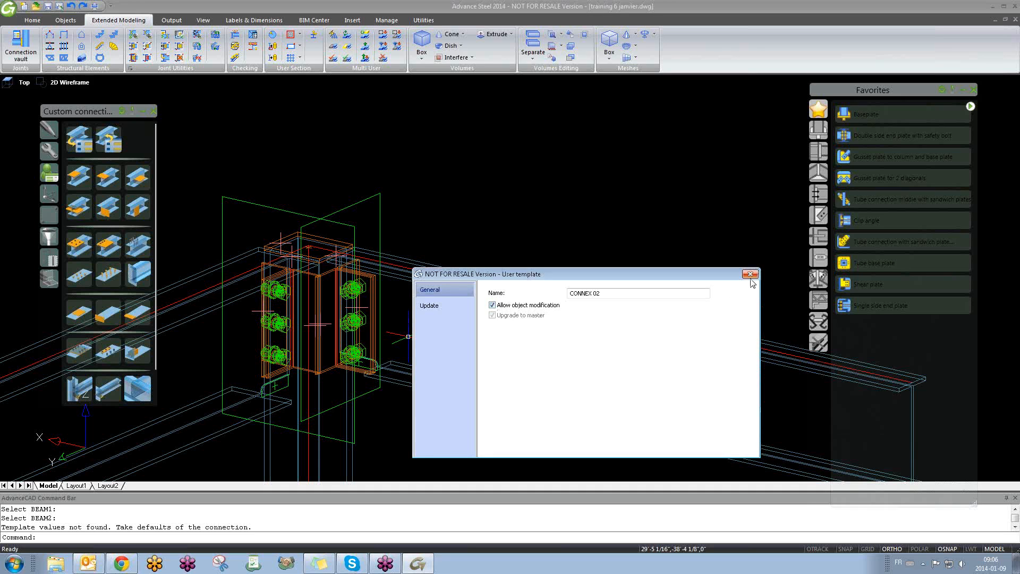
click(750, 274)
- Set the number of vertical bolt lines in group 1 of the CONNEX 02 clip angle joint on the shorter beam to 2
scroll(368, 285, up, 3)
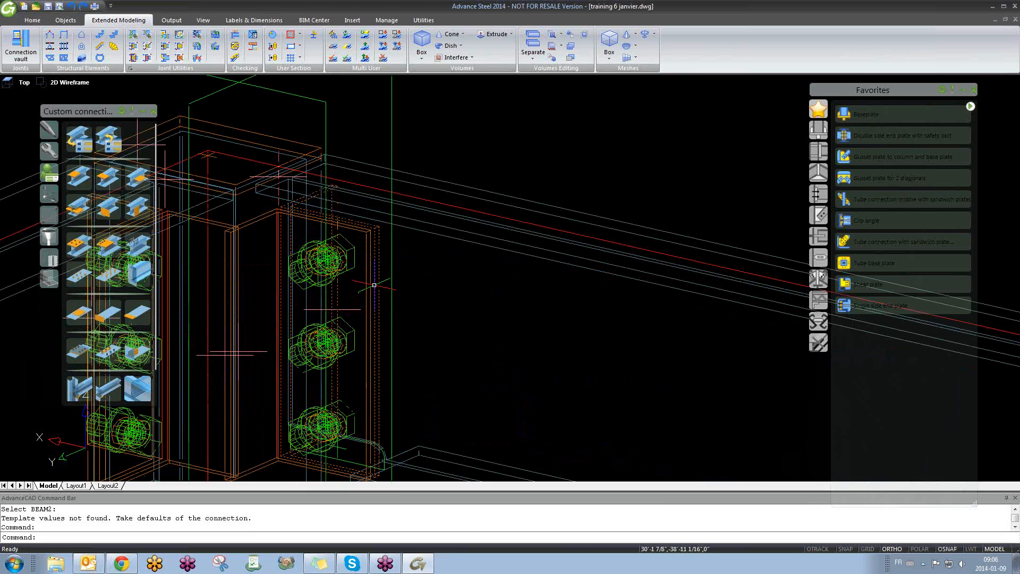
right_click(374, 284)
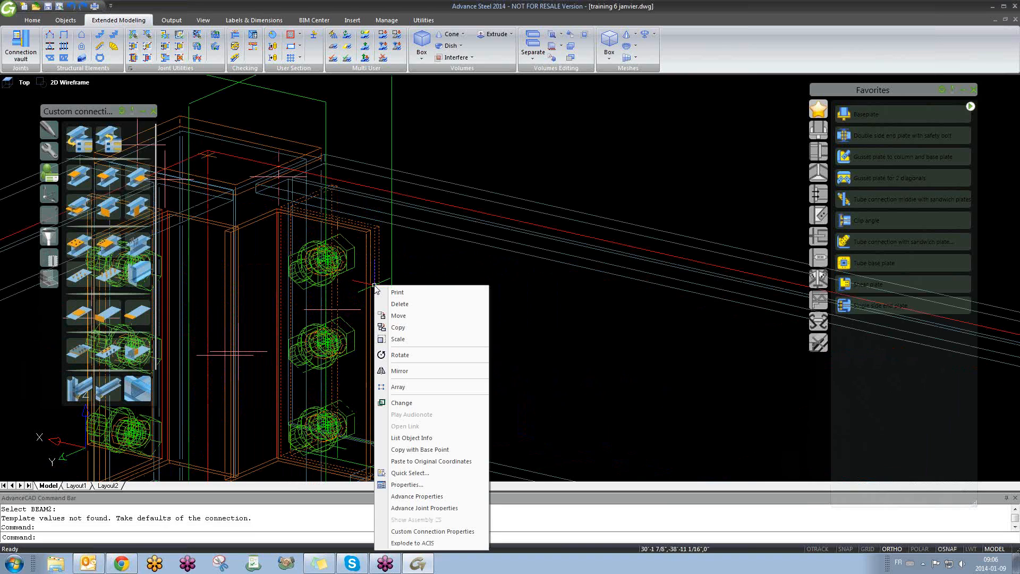
click(438, 508)
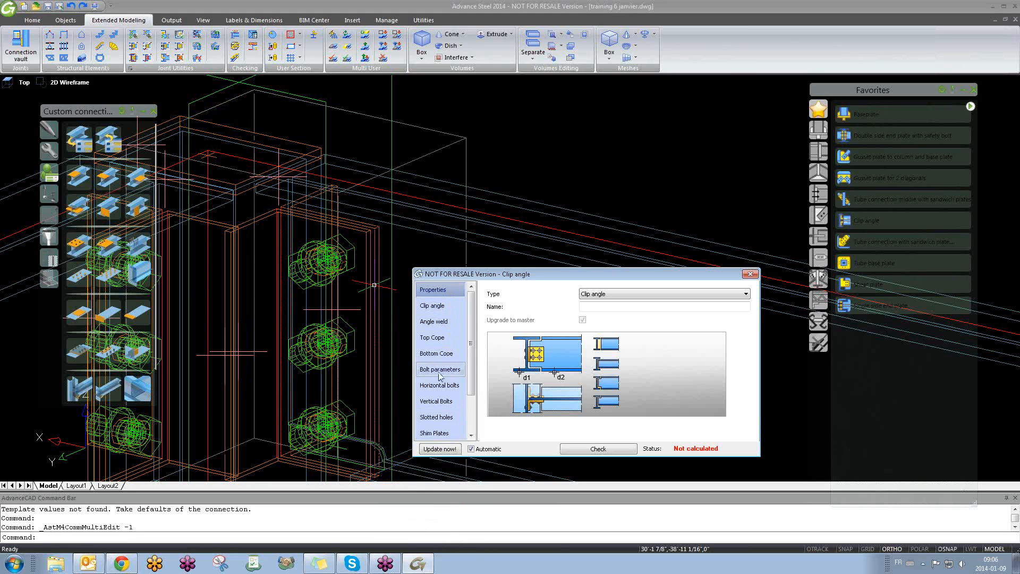
click(439, 401)
drag(531, 328, 446, 327)
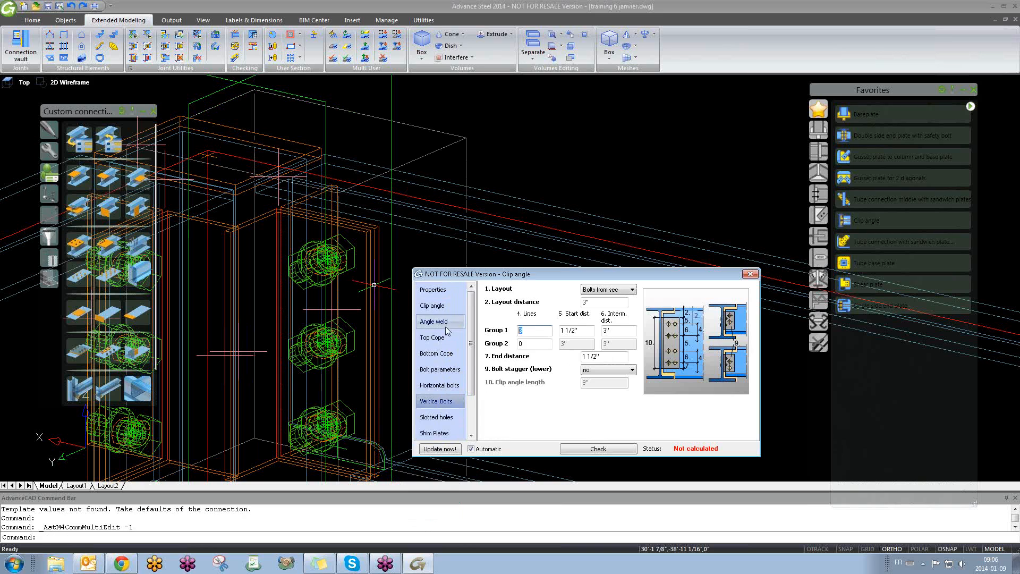
text(2)
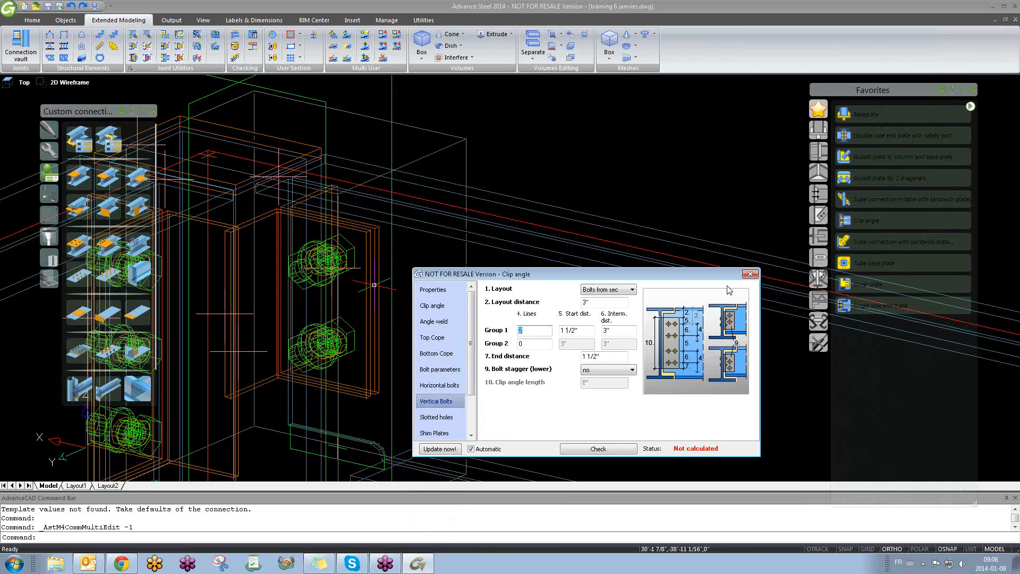
click(749, 274)
click(751, 242)
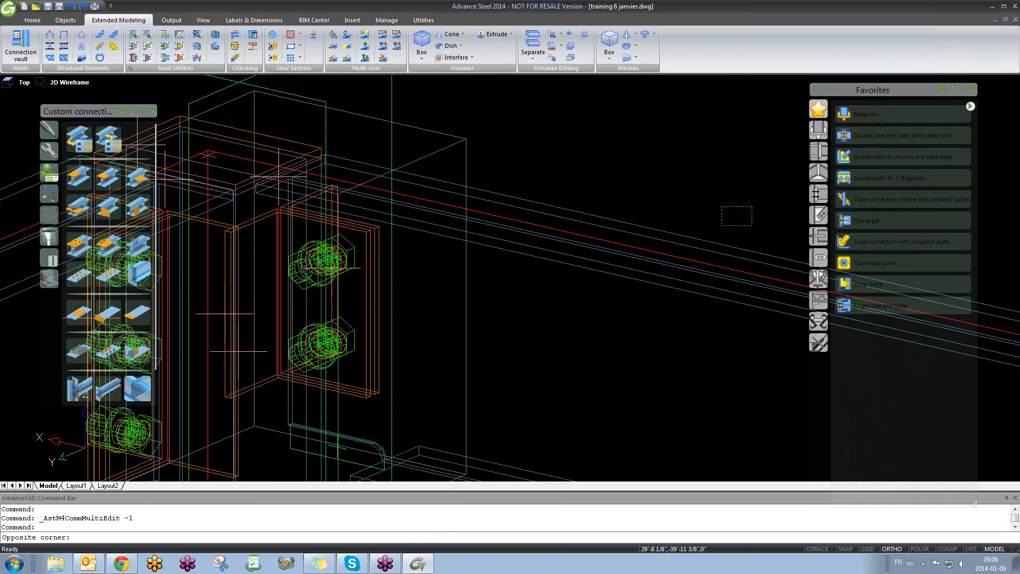
click(725, 234)
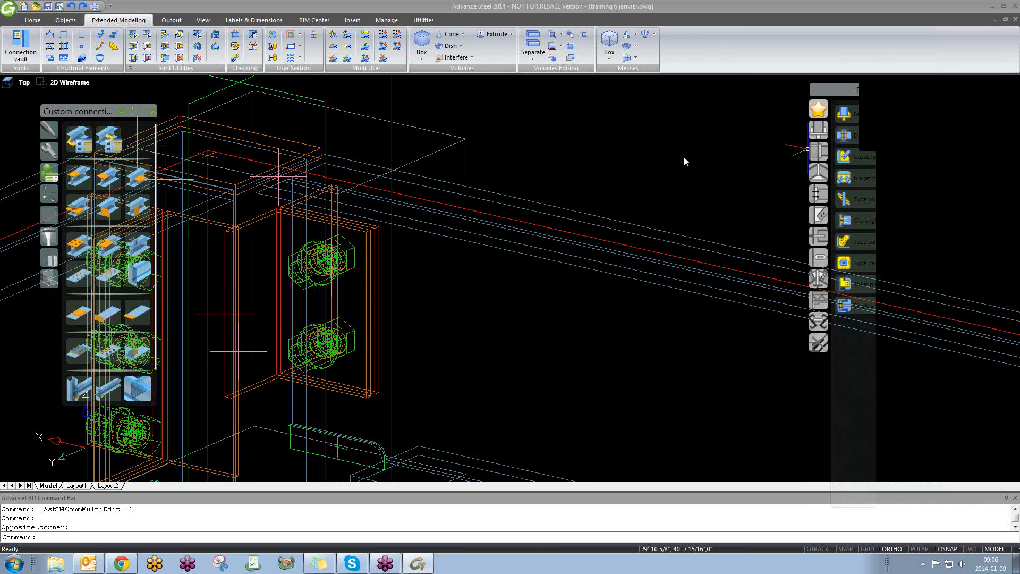
- Compare the clip angle connection on the standalone column with the corner connection on the main frame, viewing its bolts and angles from several directions
scroll(656, 189, down, 2)
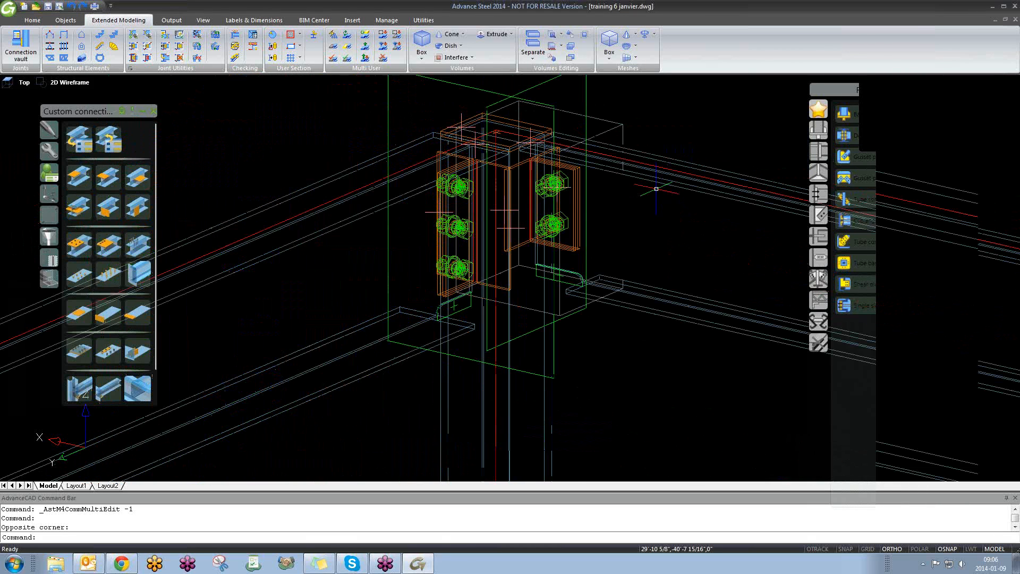
scroll(656, 188, down, 4)
scroll(679, 275, up, 2)
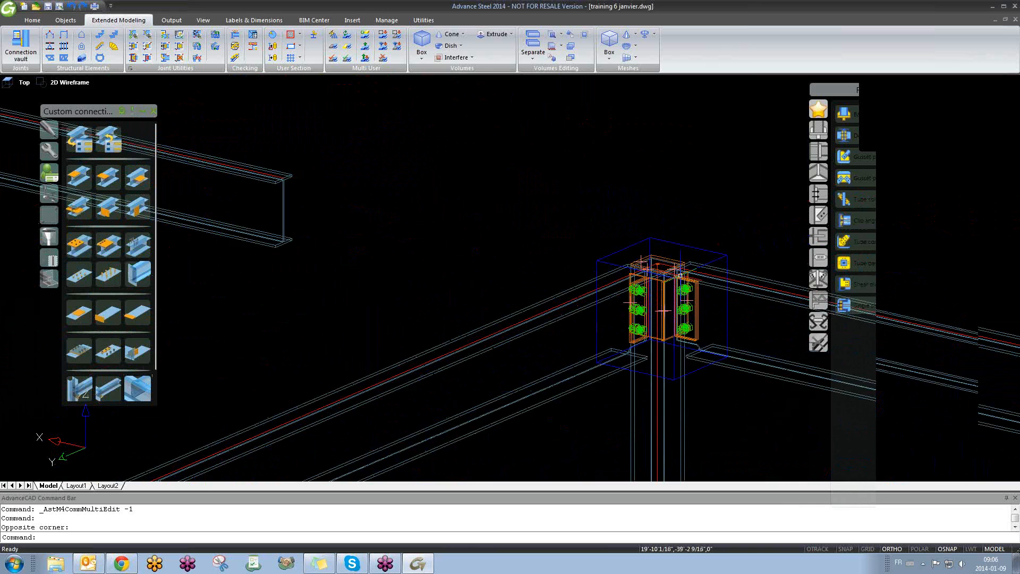
scroll(680, 275, up, 1)
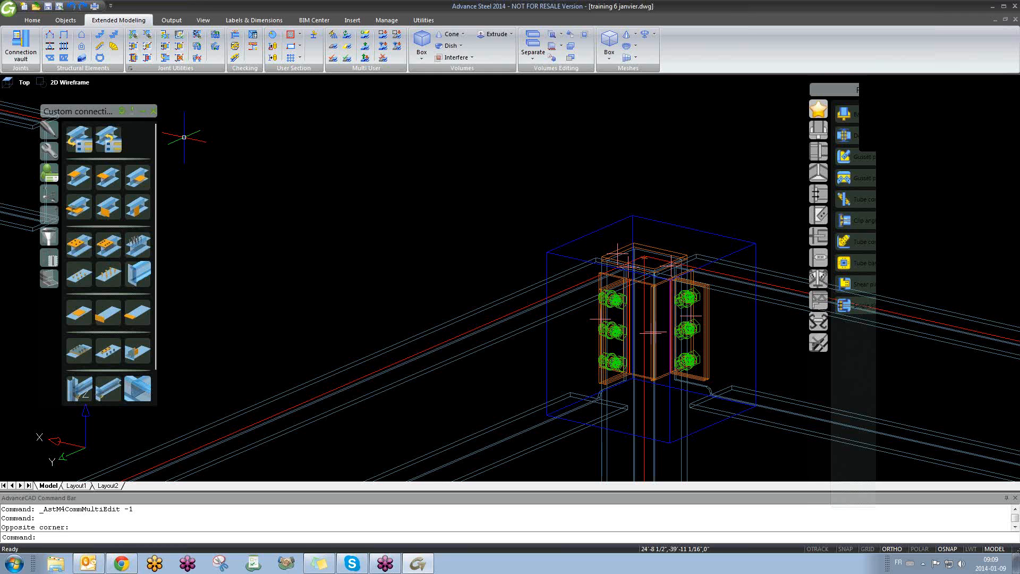
click(528, 183)
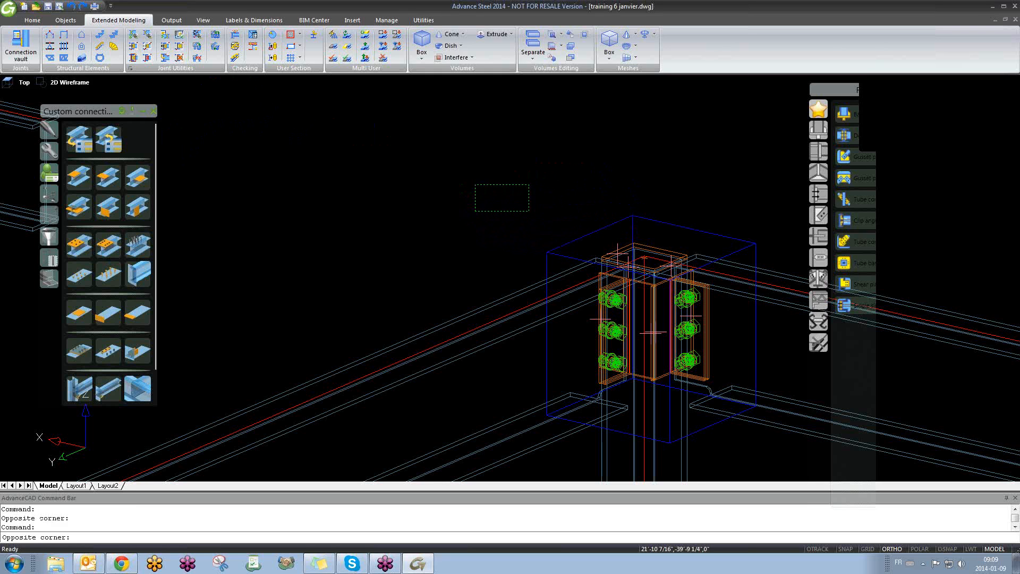
click(474, 209)
scroll(495, 202, down, 9)
scroll(403, 184, up, 8)
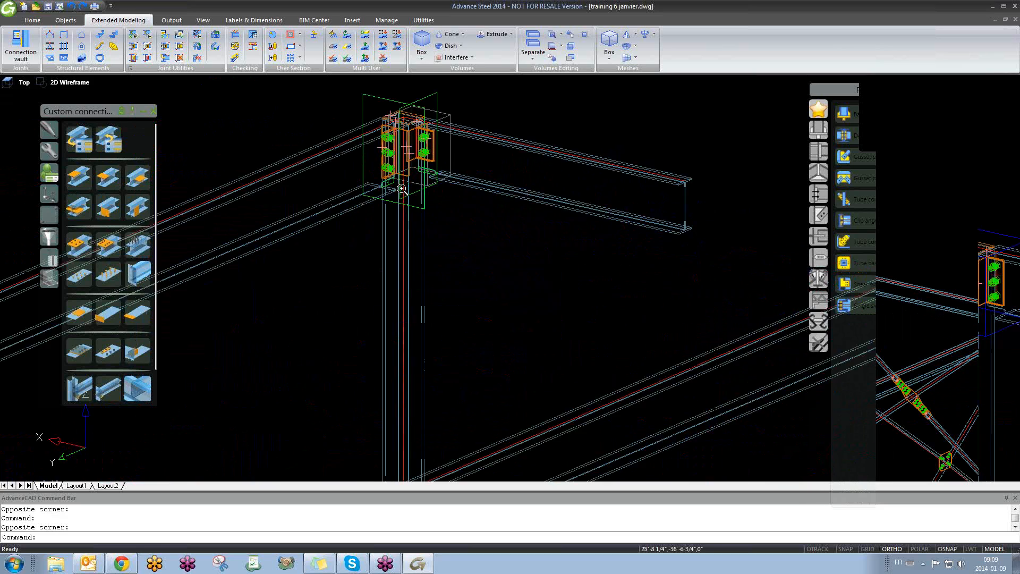
scroll(404, 183, up, 5)
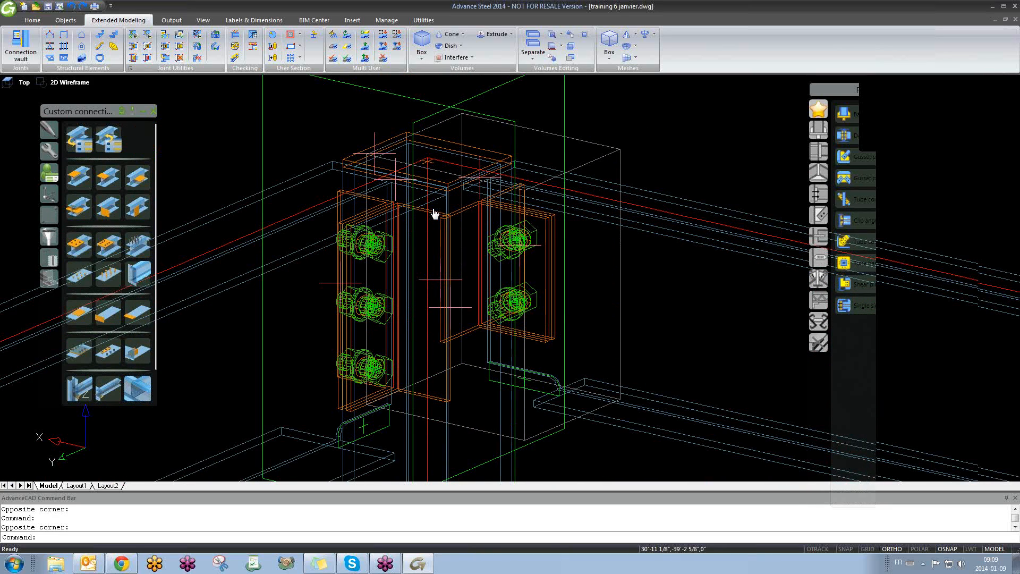
scroll(434, 207, down, 1)
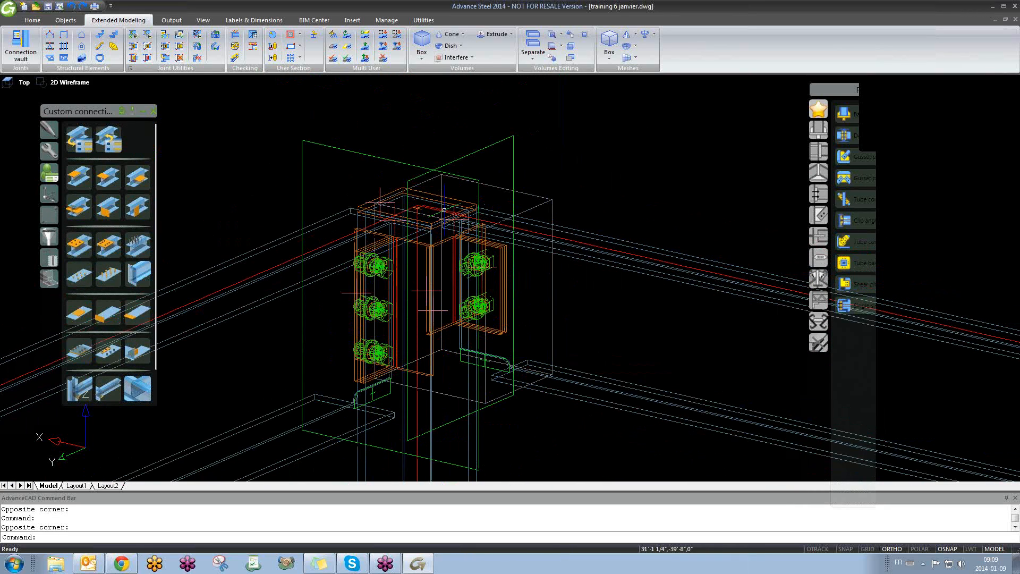
scroll(446, 199, down, 1)
click(620, 145)
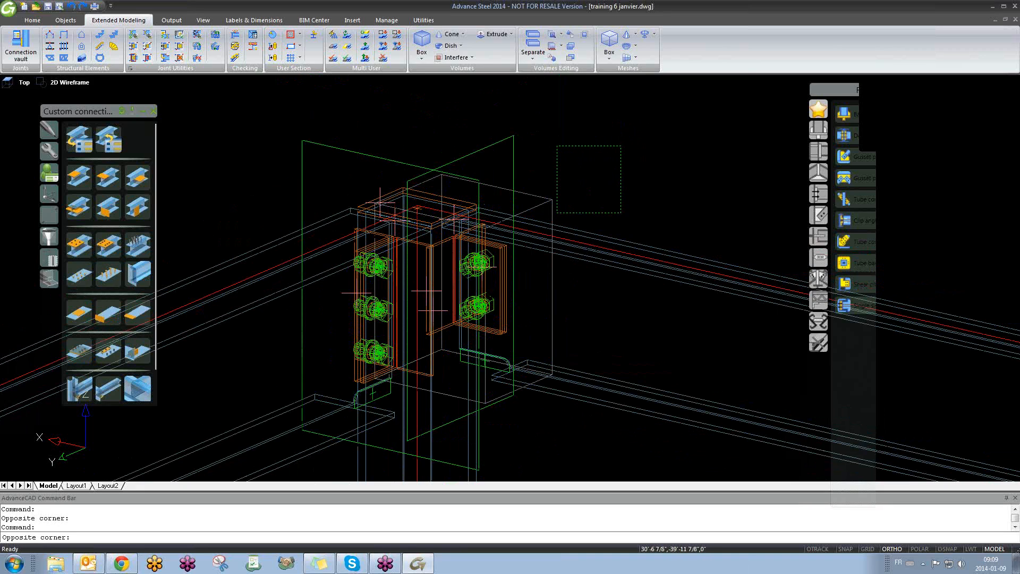
click(533, 225)
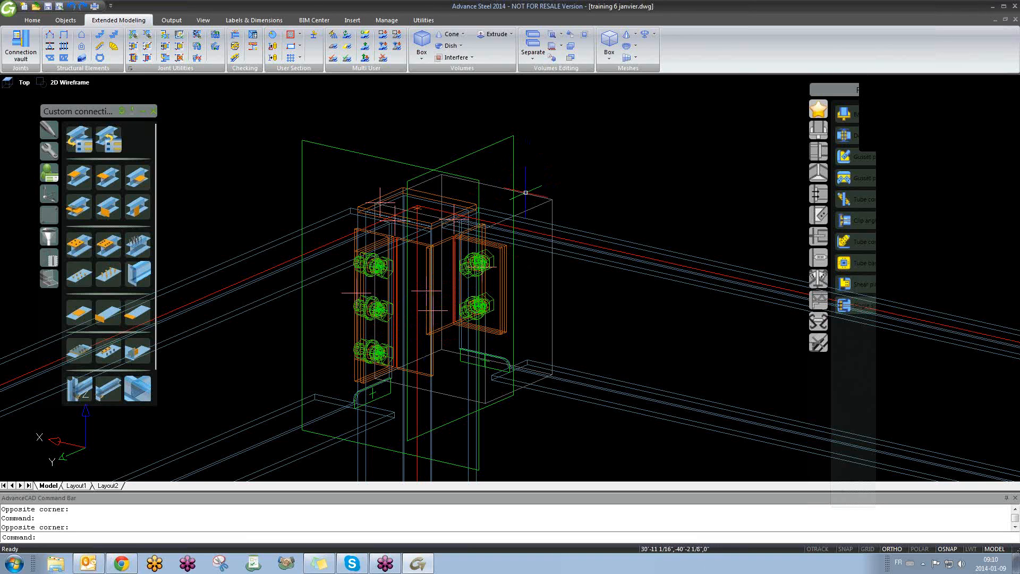
shift+middle_drag(499, 204, 518, 218)
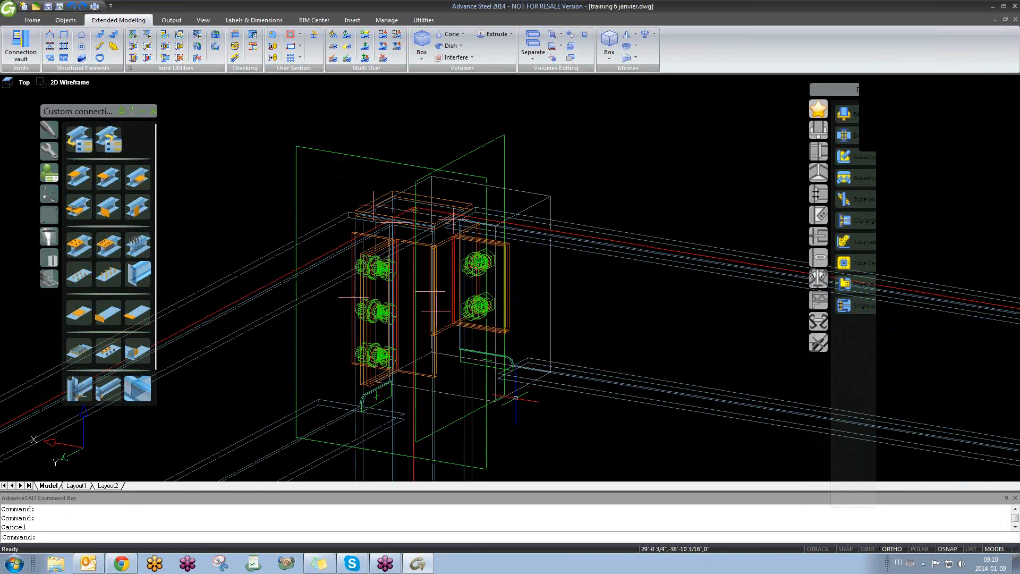
shift+middle_drag(538, 405, 527, 422)
click(637, 188)
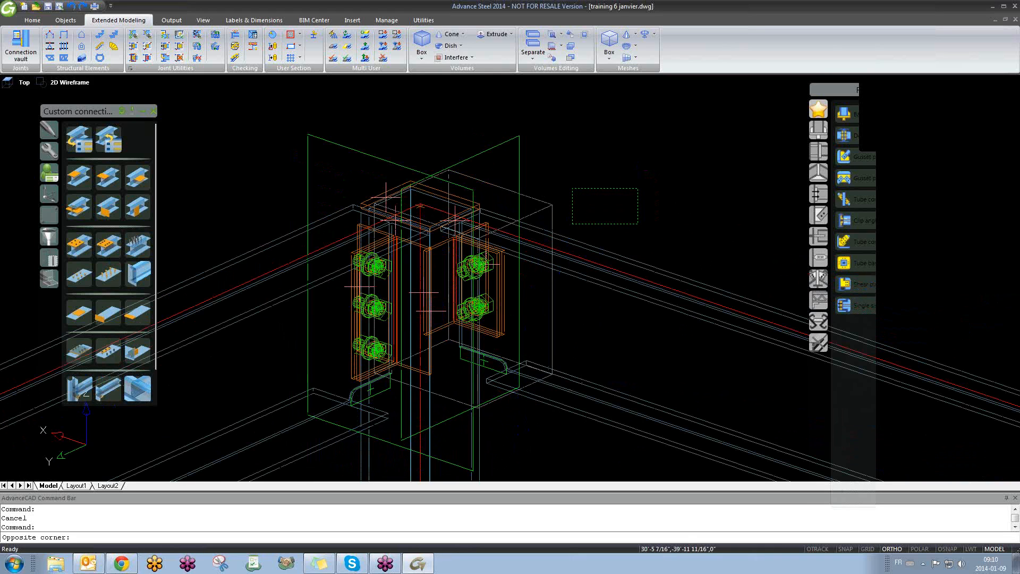
click(552, 224)
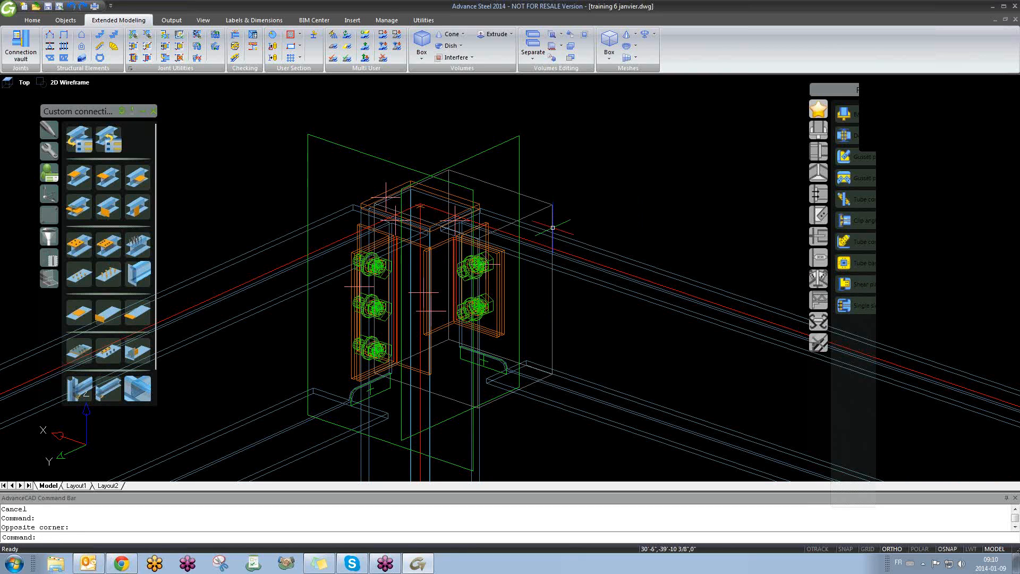
key(Escape)
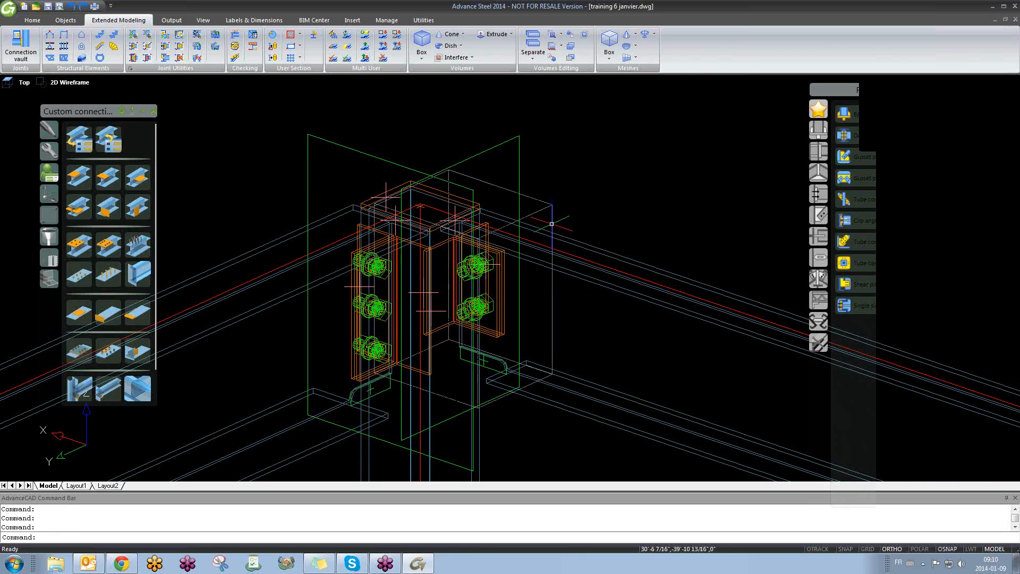
key(Escape)
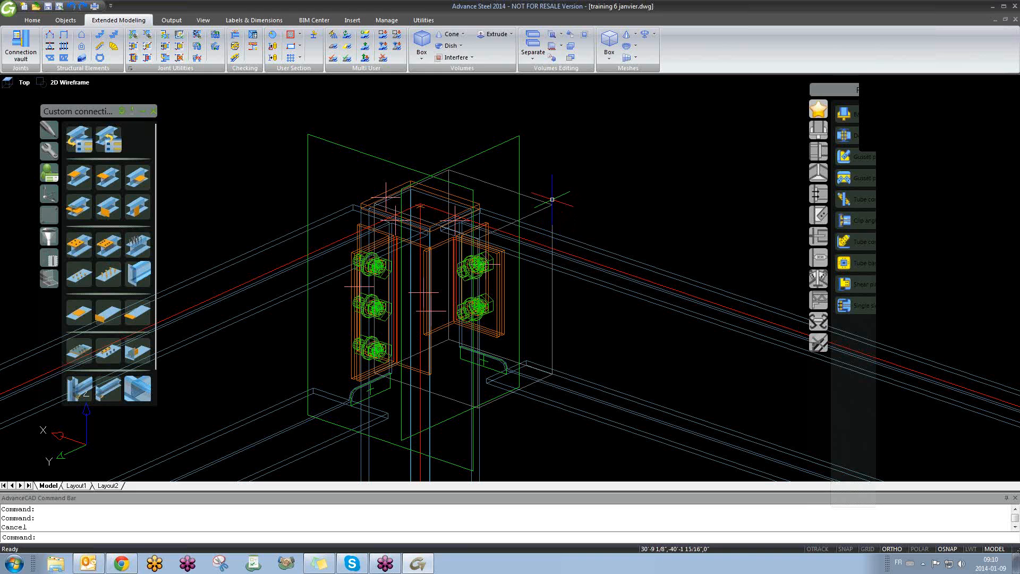
- Delete the standalone column together with its two beams and their corner connection
scroll(551, 199, down, 6)
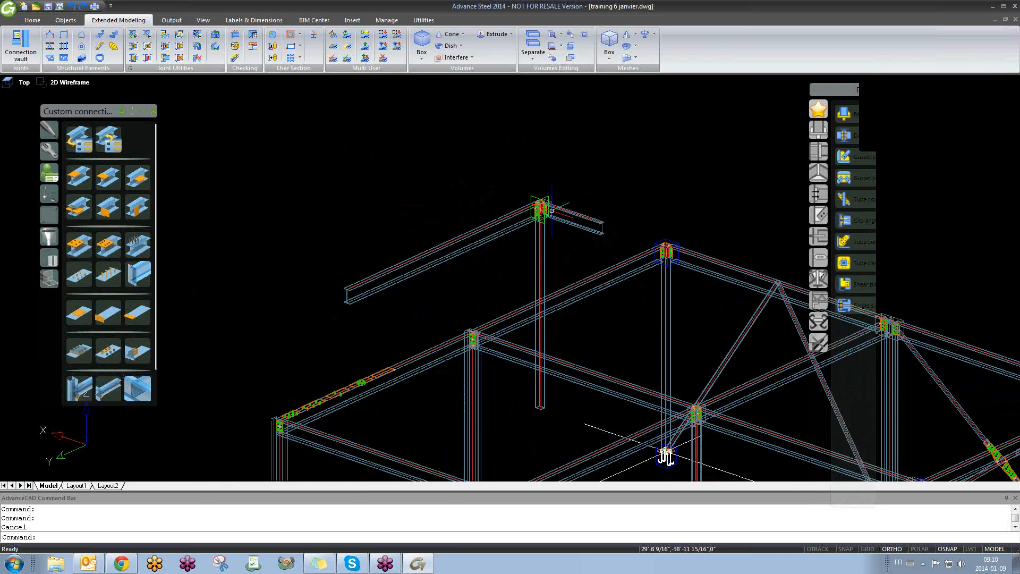
click(555, 227)
click(500, 170)
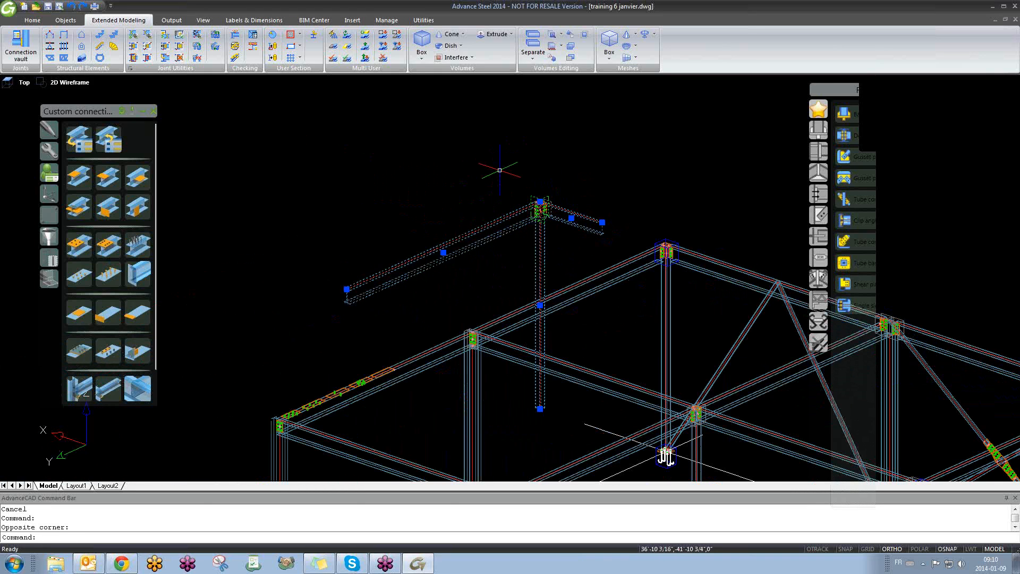
key(Delete)
- Bring the whole main frame into view and move the Custom connections palette clear of the model
scroll(499, 198, down, 3)
middle_drag(573, 318, 358, 256)
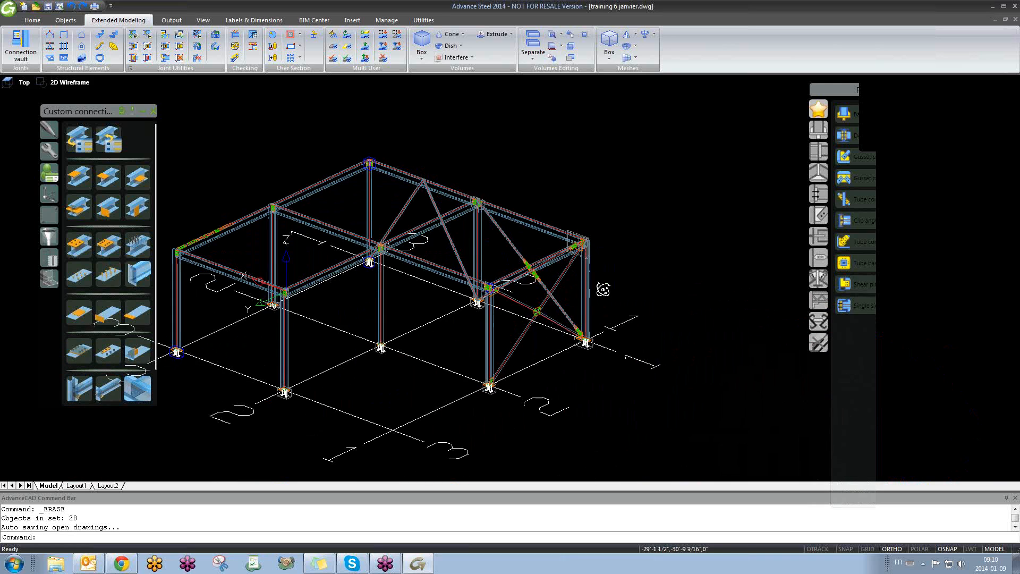
mouse_move(602, 289)
shift+middle_down()
mouse_move(540, 284)
mouse_move(616, 265)
shift+middle_up()
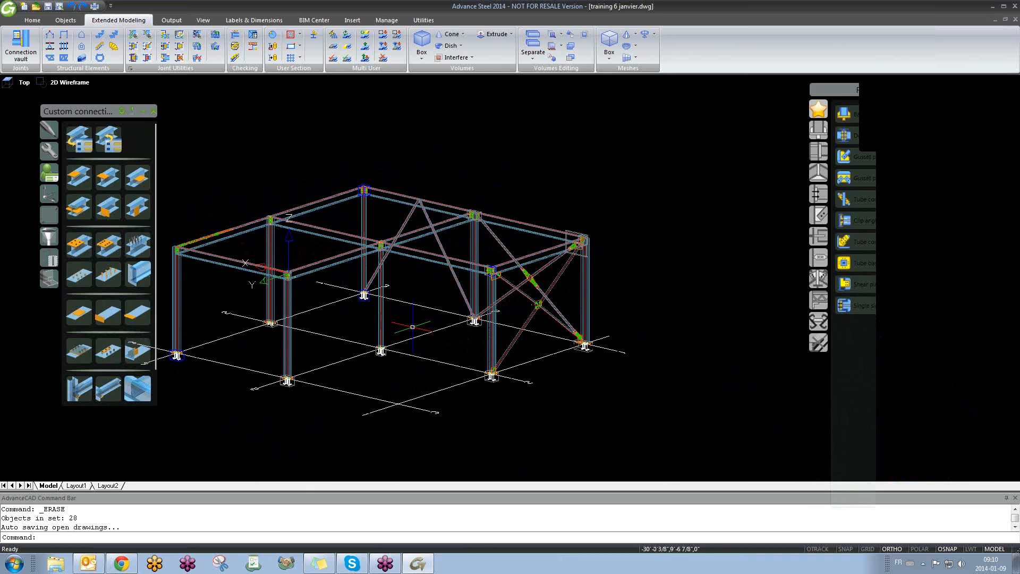
middle_drag(350, 321, 410, 343)
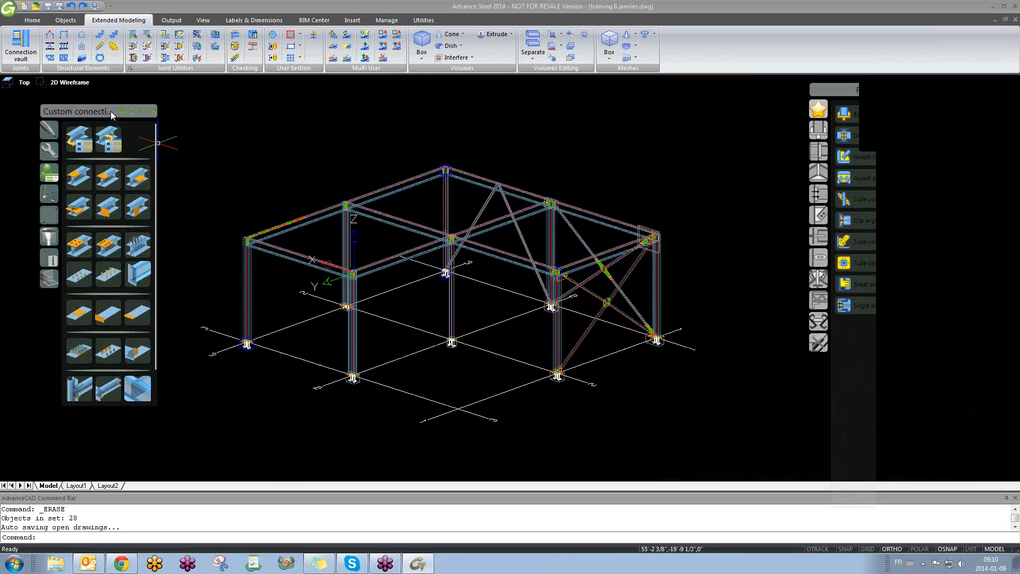
drag(110, 111, 73, 102)
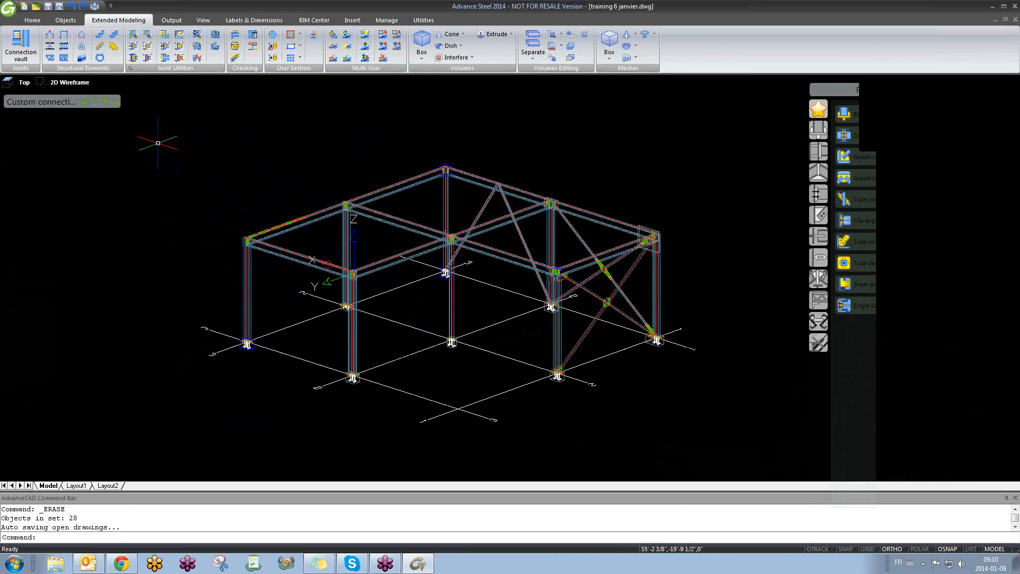
- Draw a vertical reference line from the midpoint of the roof beam between the front and centre columns, perpendicular to the floor grid line below
scroll(395, 260, up, 3)
scroll(394, 260, down, 2)
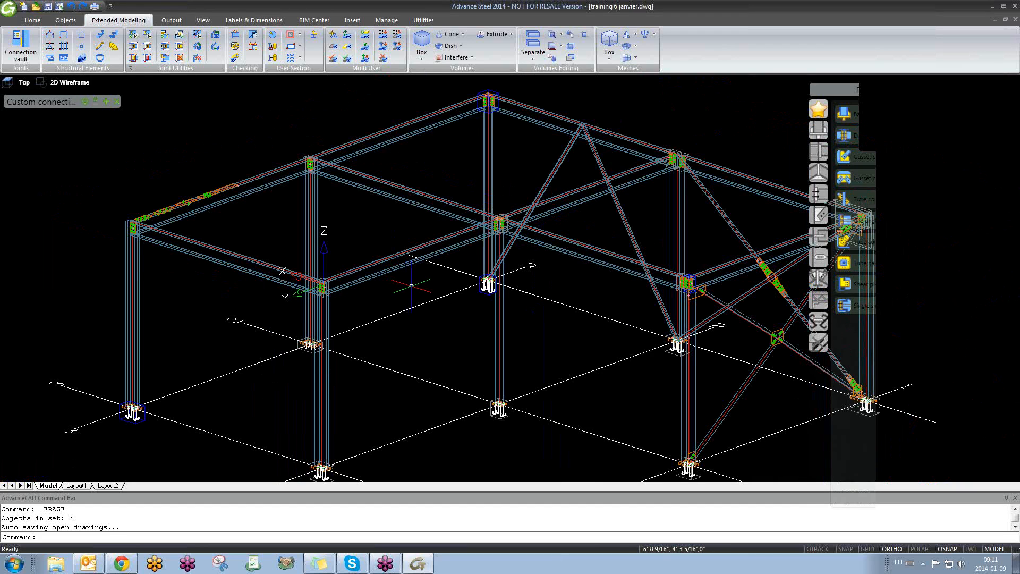
text(L)
key(Return)
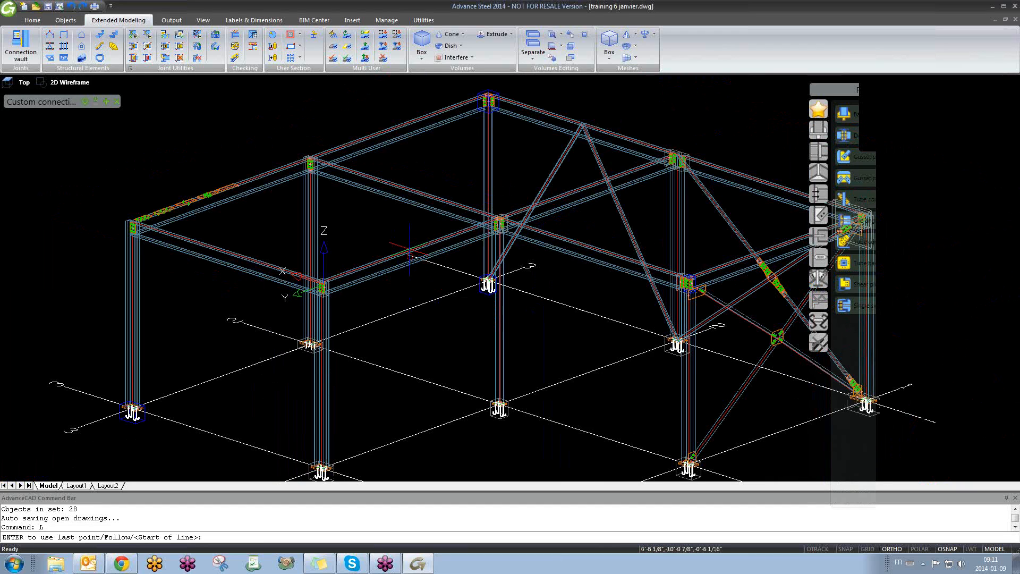
scroll(409, 251, up, 2)
scroll(409, 250, up, 3)
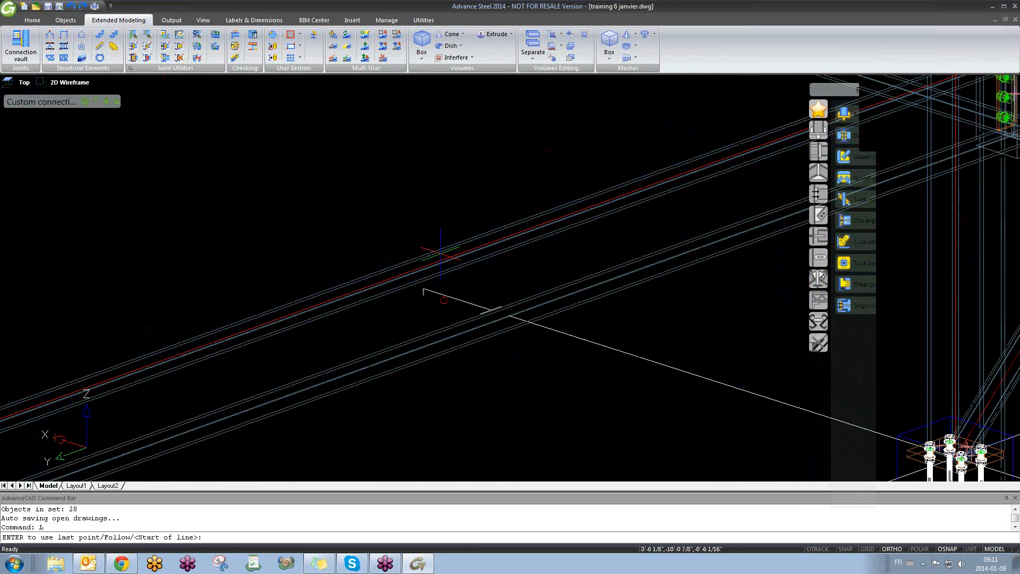
text(MID)
key(Return)
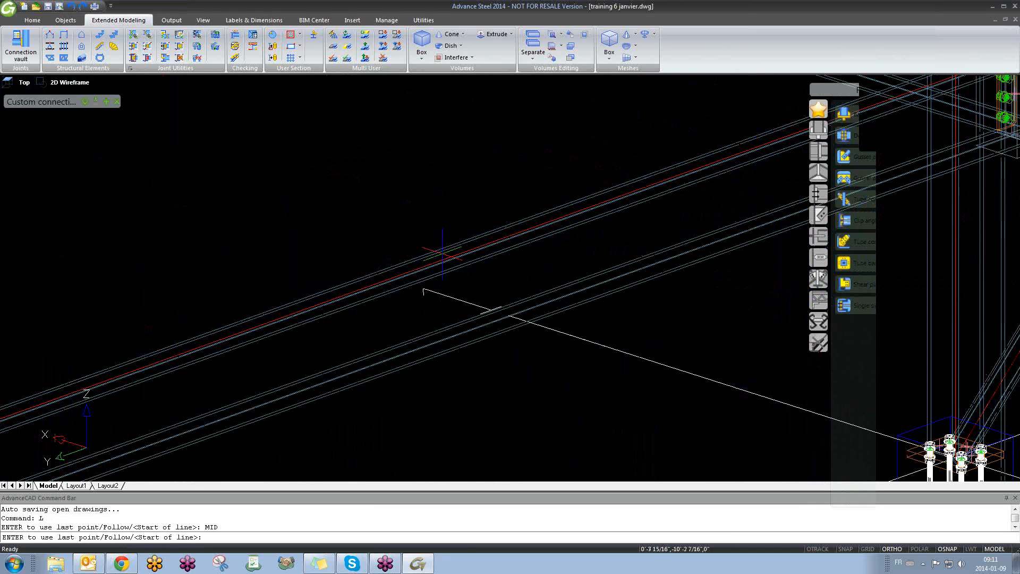
click(445, 257)
scroll(445, 258, down, 5)
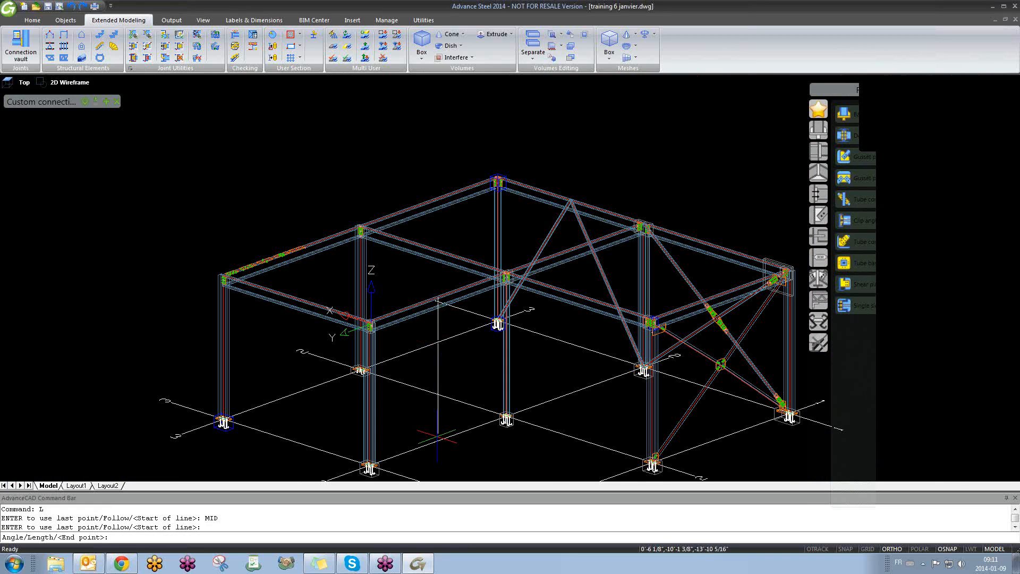
text(PER)
key(Return)
click(438, 441)
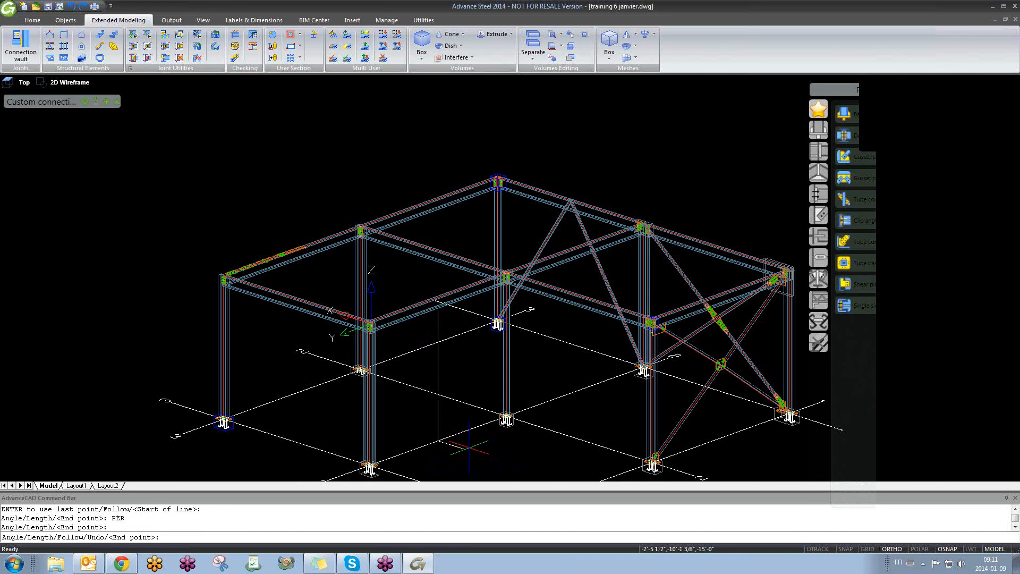
- Continue the reference line horizontally from its foot across the open floor bay, and stretch its free end further outward
click(543, 473)
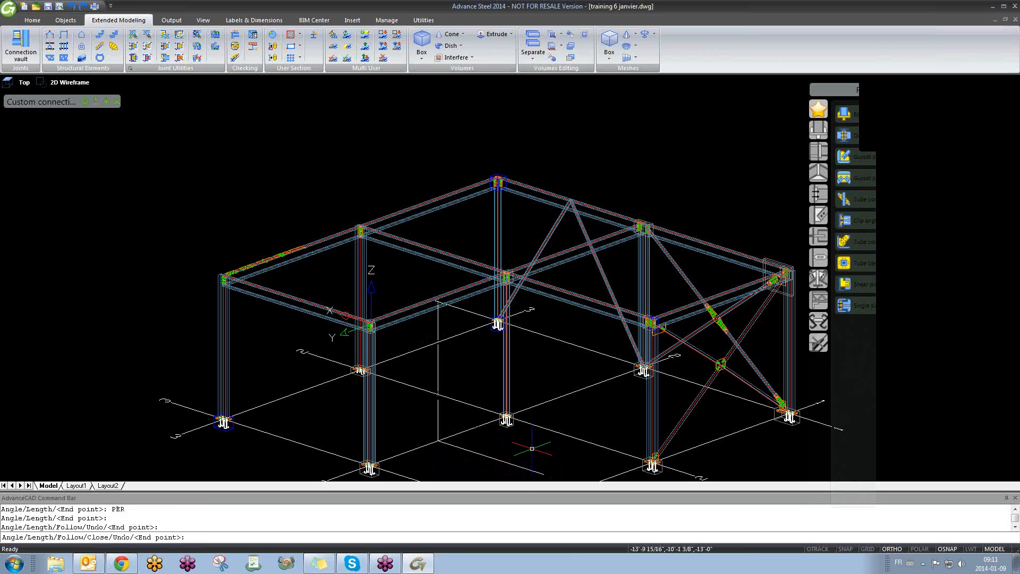
key(Escape)
middle_drag(532, 448, 489, 414)
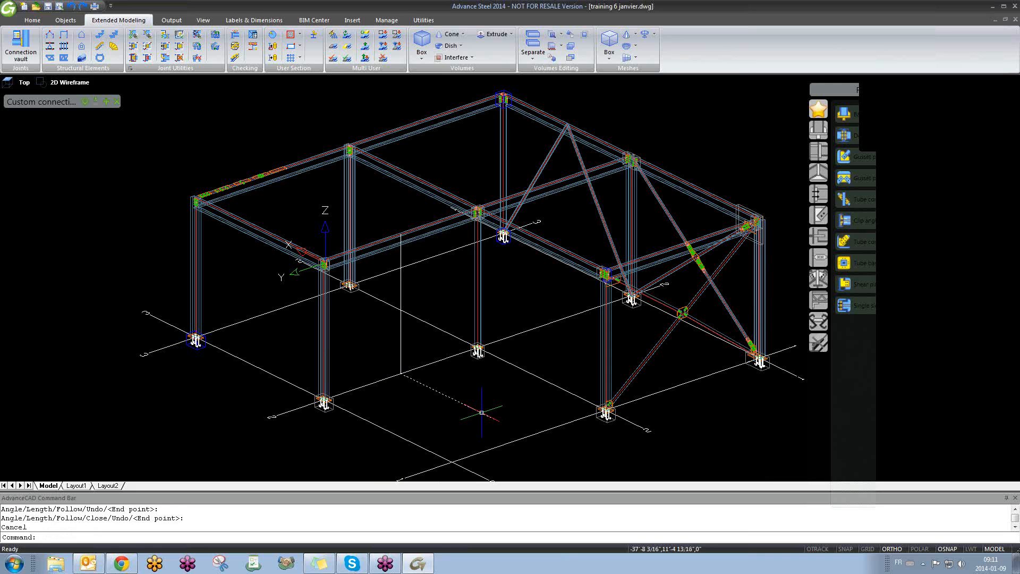
click(481, 412)
click(494, 419)
scroll(512, 425, up, 2)
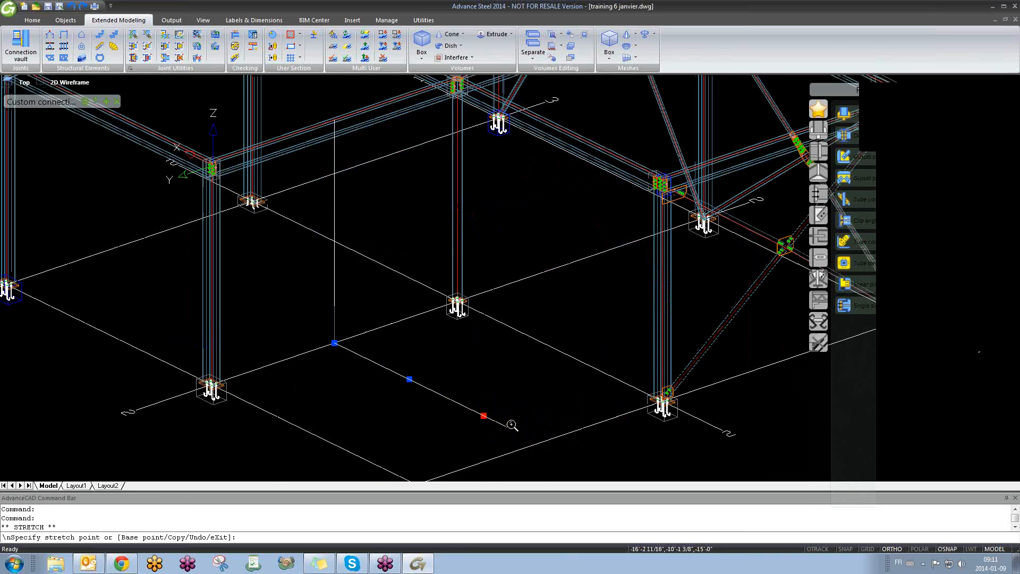
scroll(512, 425, up, 4)
click(510, 425)
key(Escape)
scroll(426, 411, down, 9)
shift+middle_drag(412, 437, 418, 430)
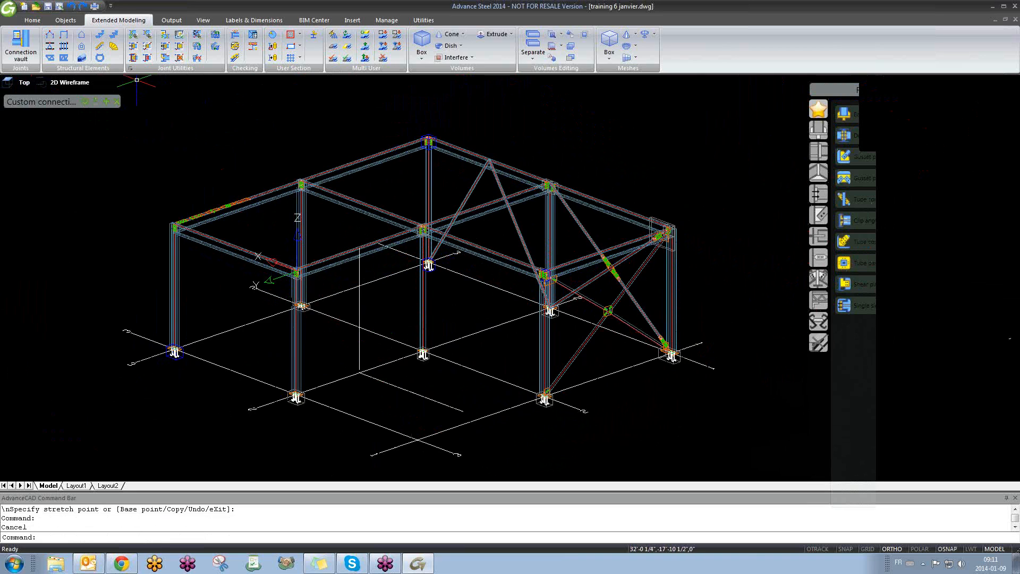
- Insert a straight stair from the floor line's free end to the vertical line's top end, using the default start-and-end-point method and middle alignment
click(170, 142)
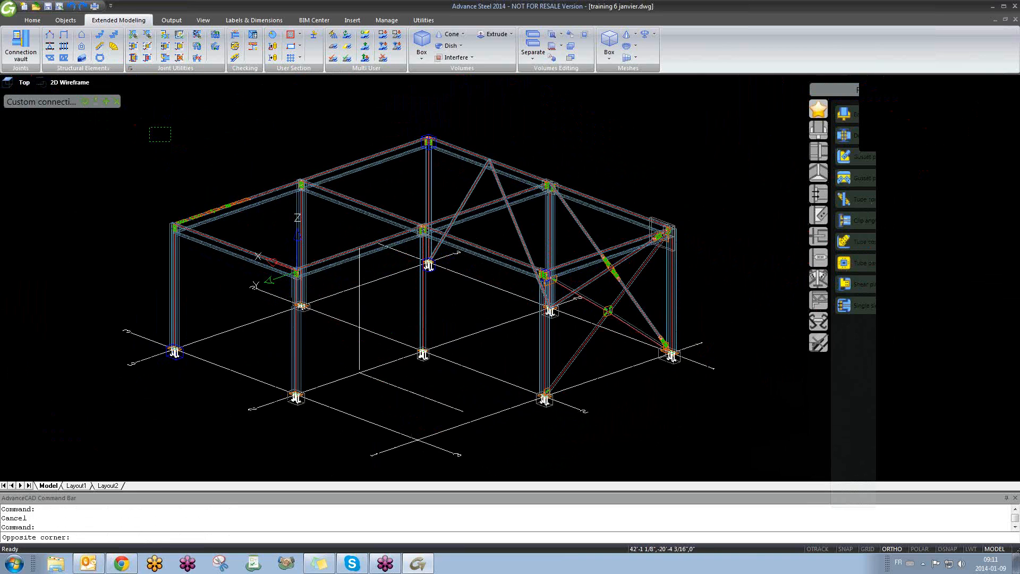
click(150, 127)
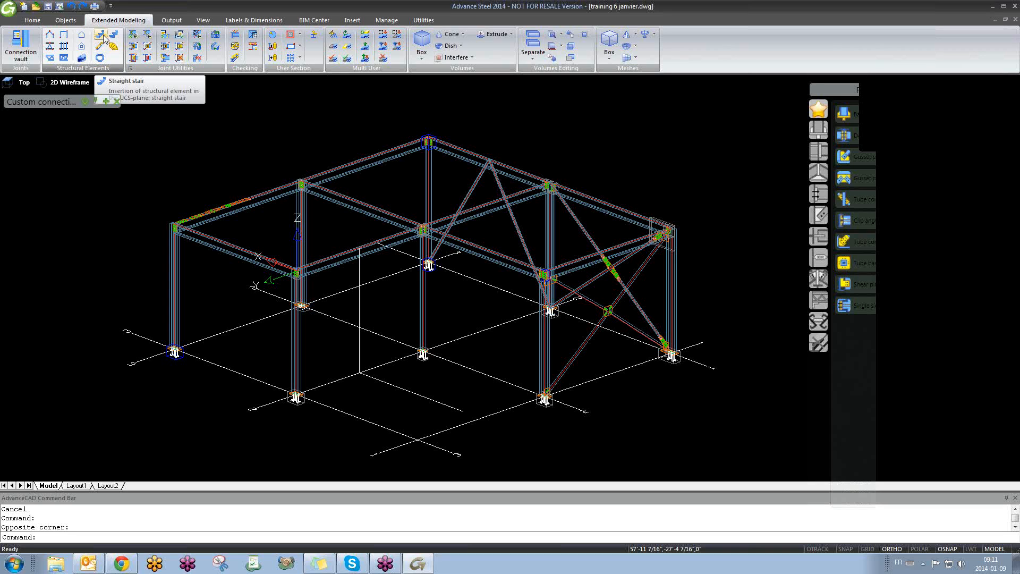
click(100, 35)
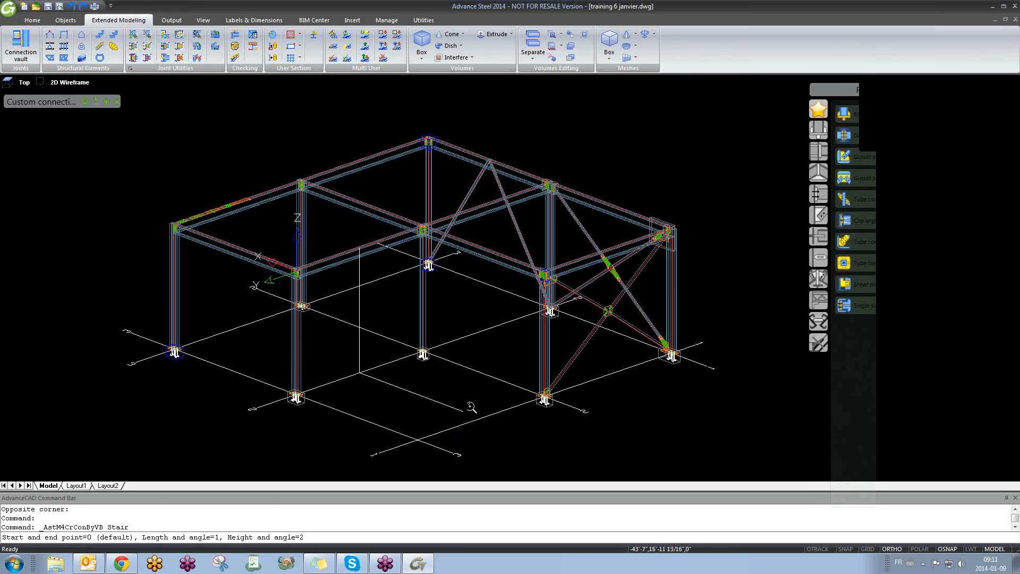
scroll(471, 407, up, 6)
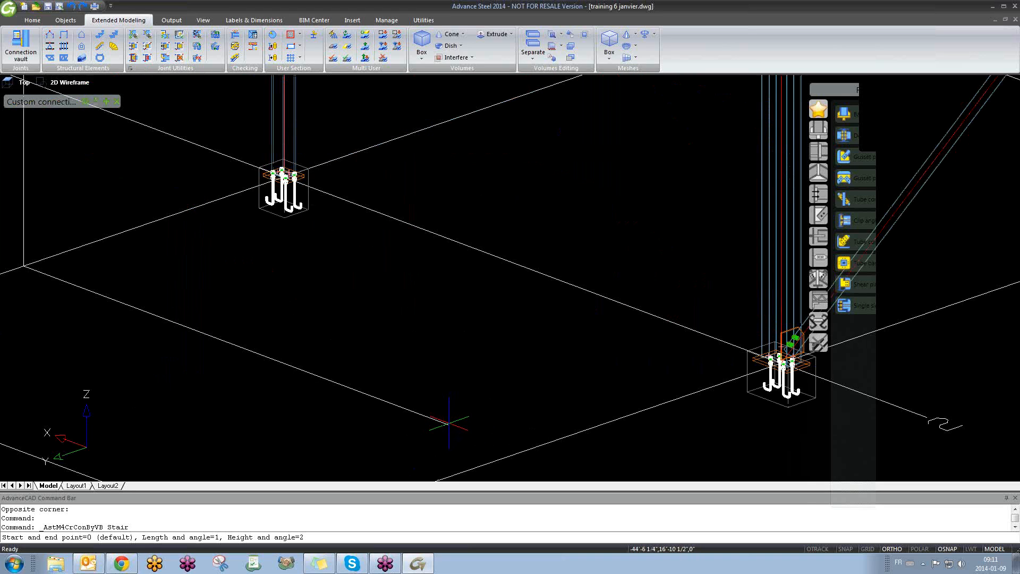
scroll(450, 426, down, 2)
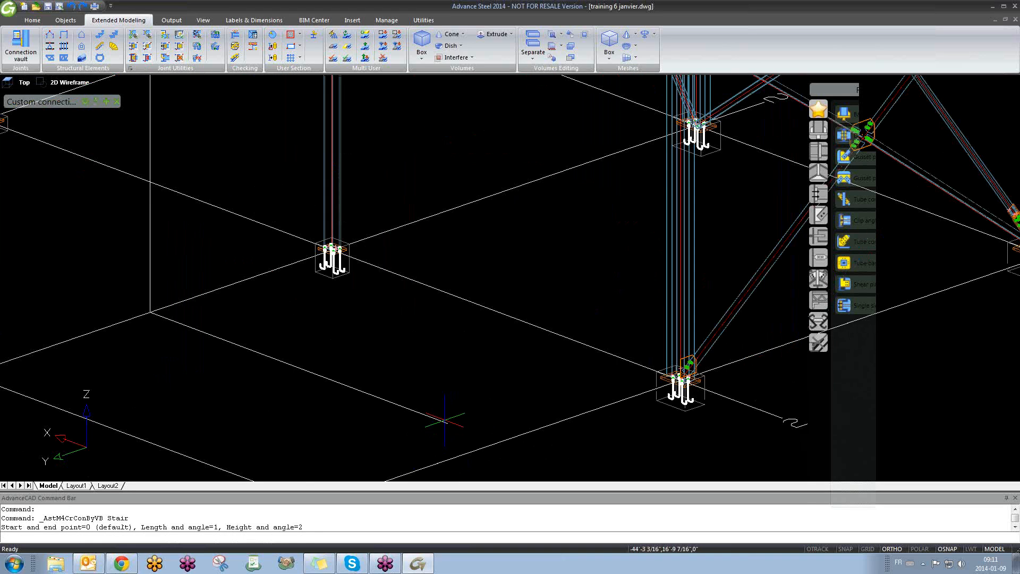
key(Return)
click(446, 422)
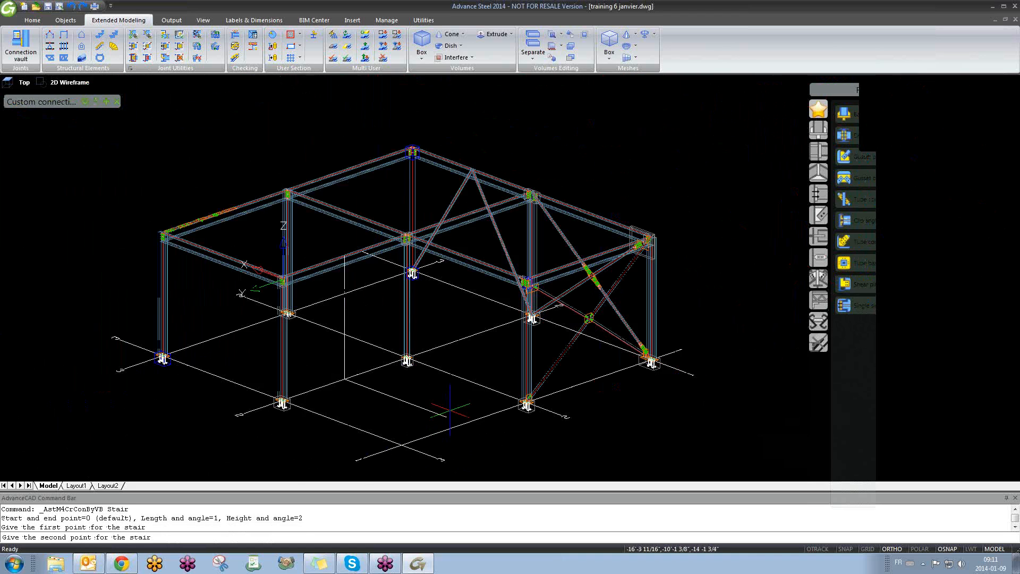
scroll(446, 422, down, 4)
scroll(375, 255, up, 8)
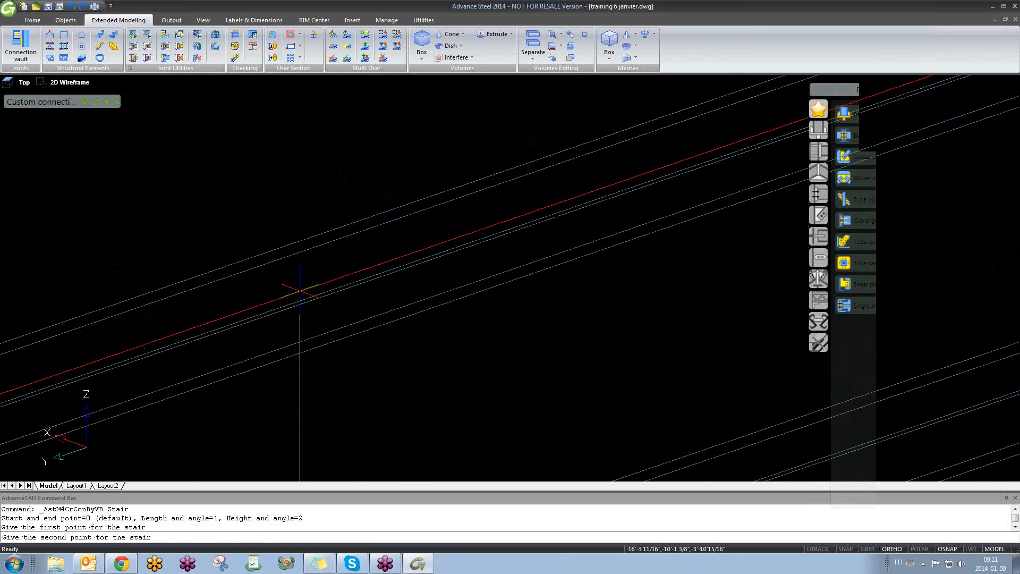
click(300, 291)
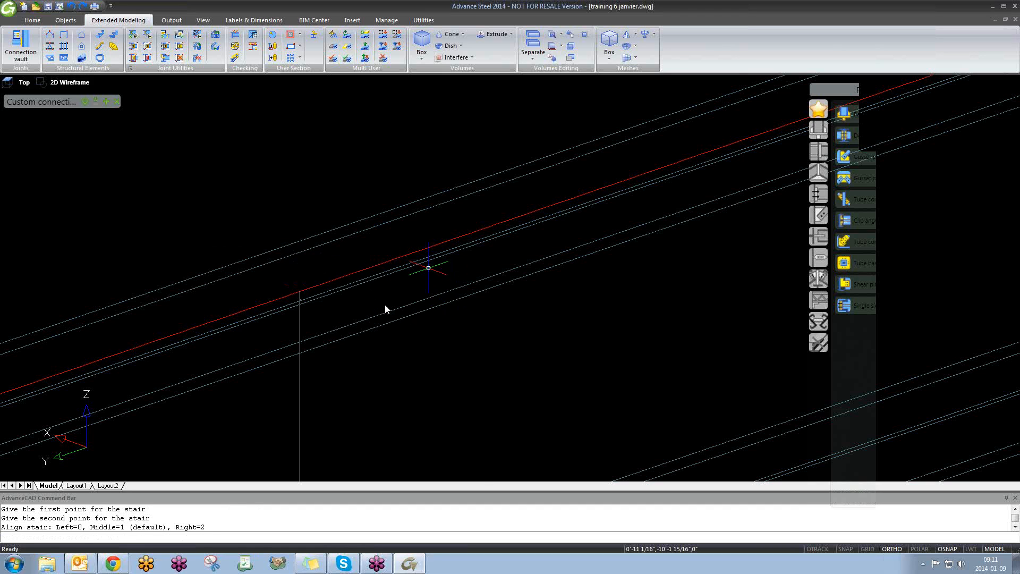
key(Return)
scroll(296, 290, down, 4)
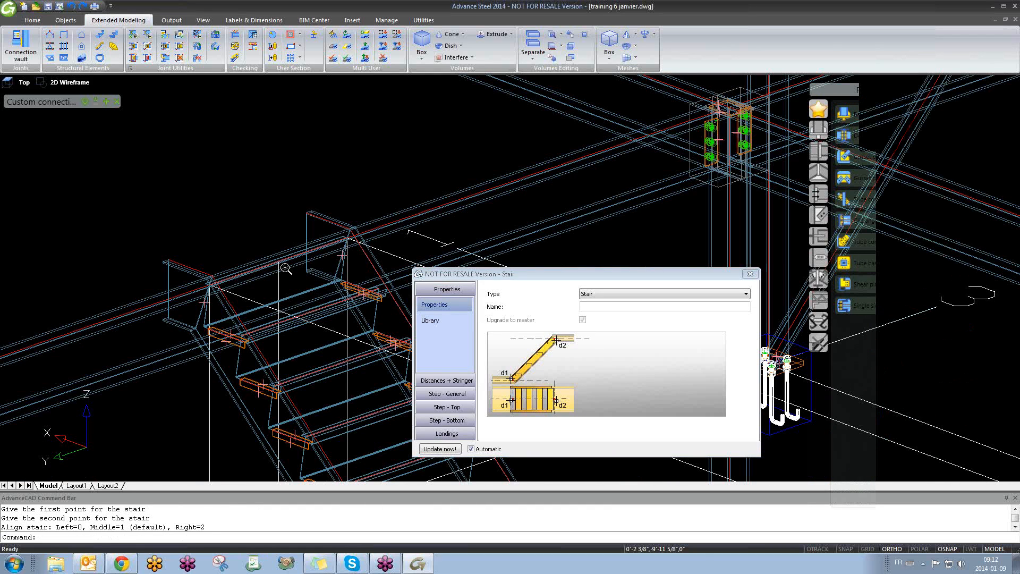
- Inspect the new stair on the frame, including its connection box, and close the Stair properties
scroll(286, 268, down, 5)
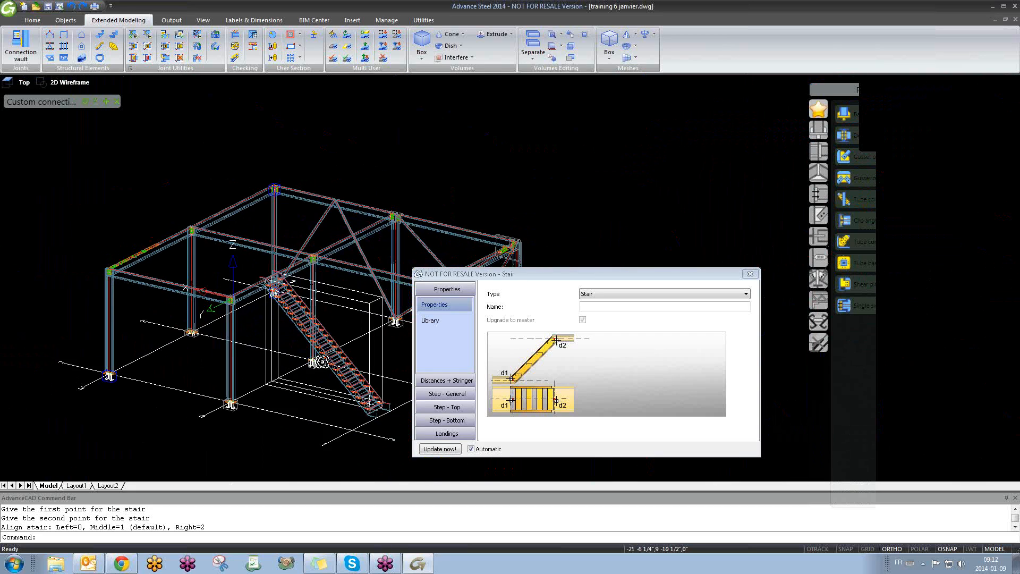
mouse_move(323, 362)
shift+middle_down()
mouse_move(361, 348)
mouse_move(314, 362)
shift+middle_up()
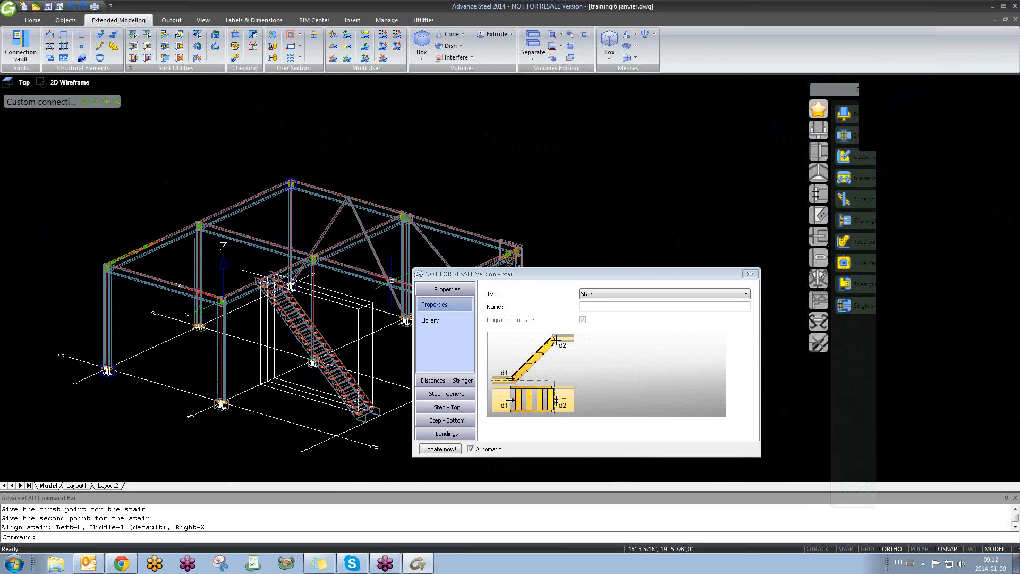
middle_drag(322, 314, 298, 321)
scroll(317, 314, up, 4)
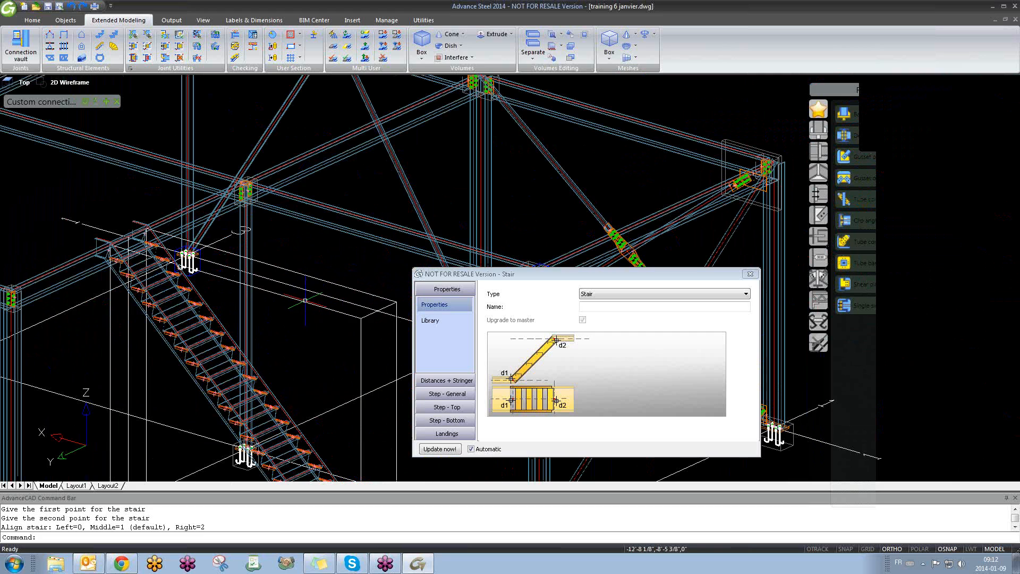
click(306, 302)
scroll(255, 278, down, 3)
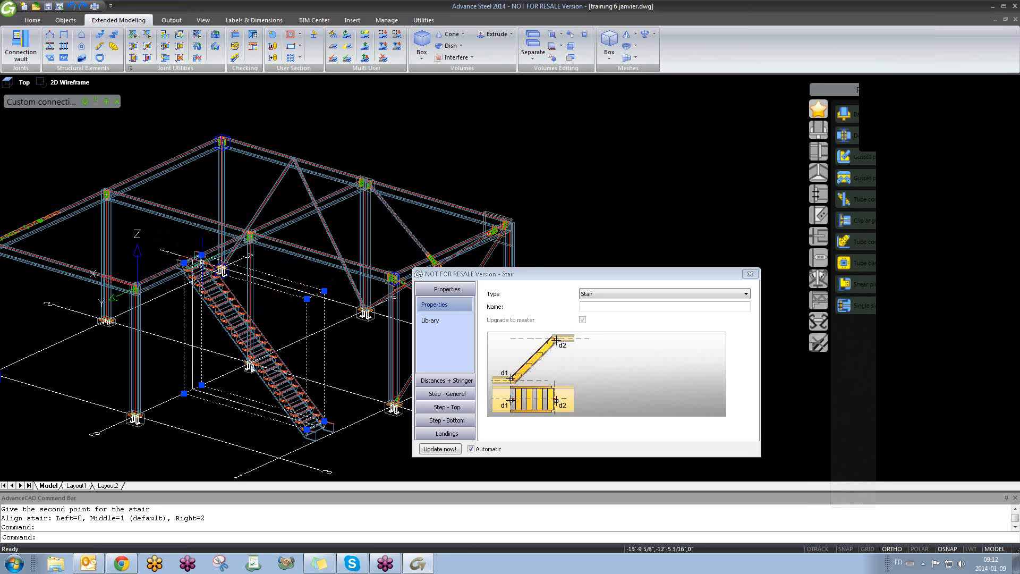
scroll(301, 292, up, 2)
key(Escape)
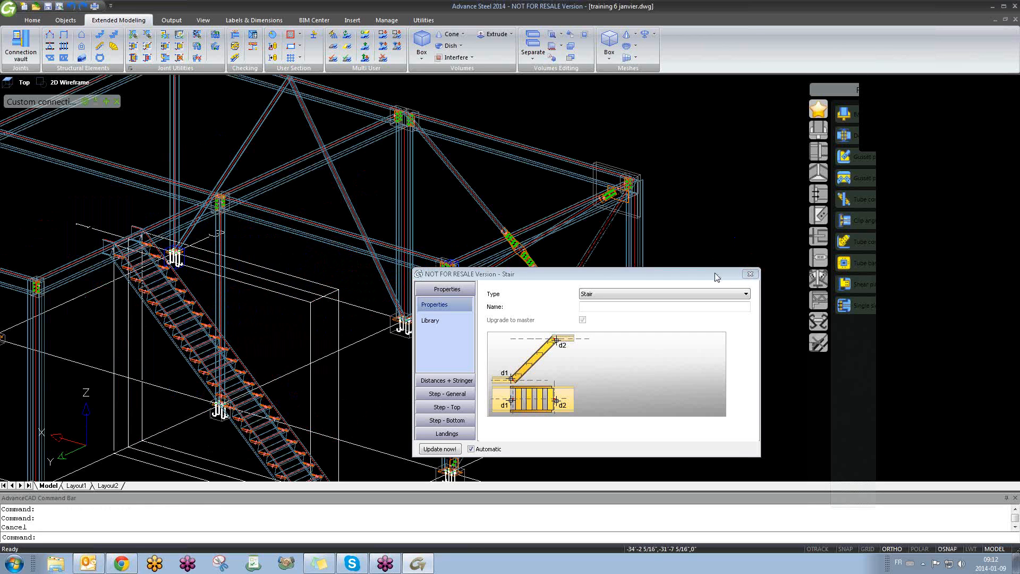
click(750, 274)
- Try to stretch an upper corner grip of the stair's connection box outward, with the object snap mode toggled
click(299, 299)
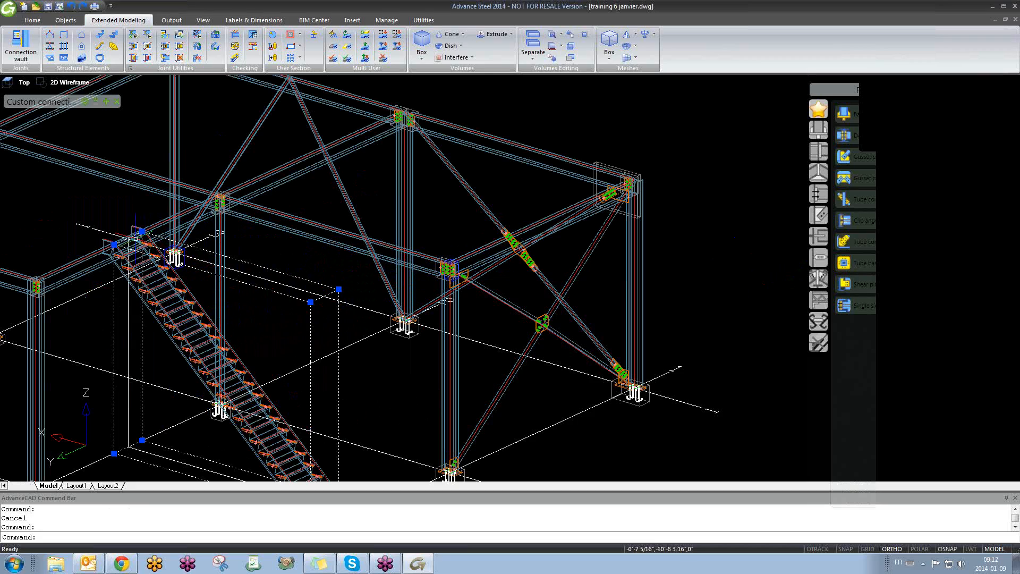
scroll(126, 244, up, 4)
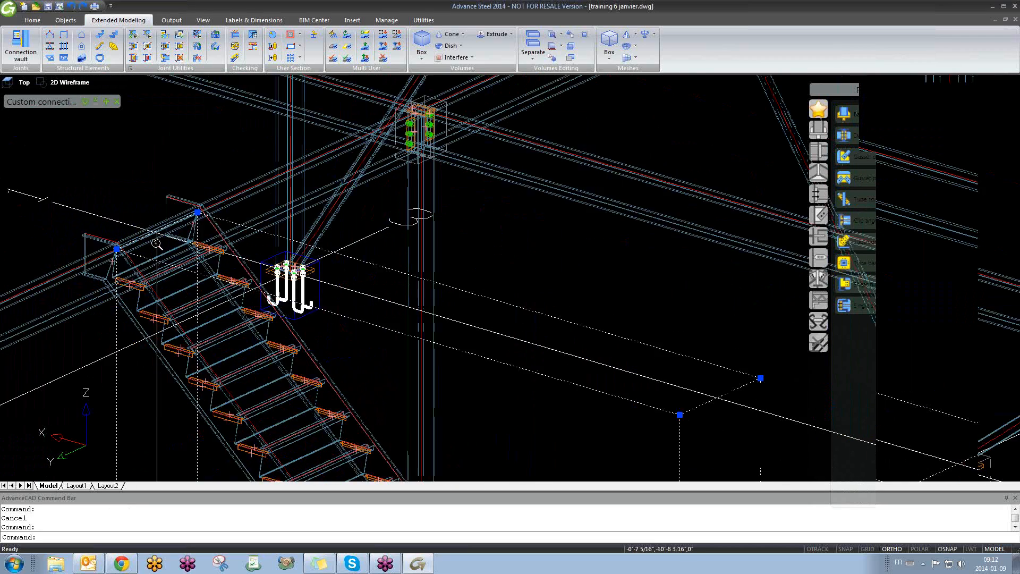
scroll(157, 243, down, 2)
scroll(578, 336, up, 3)
key(F3)
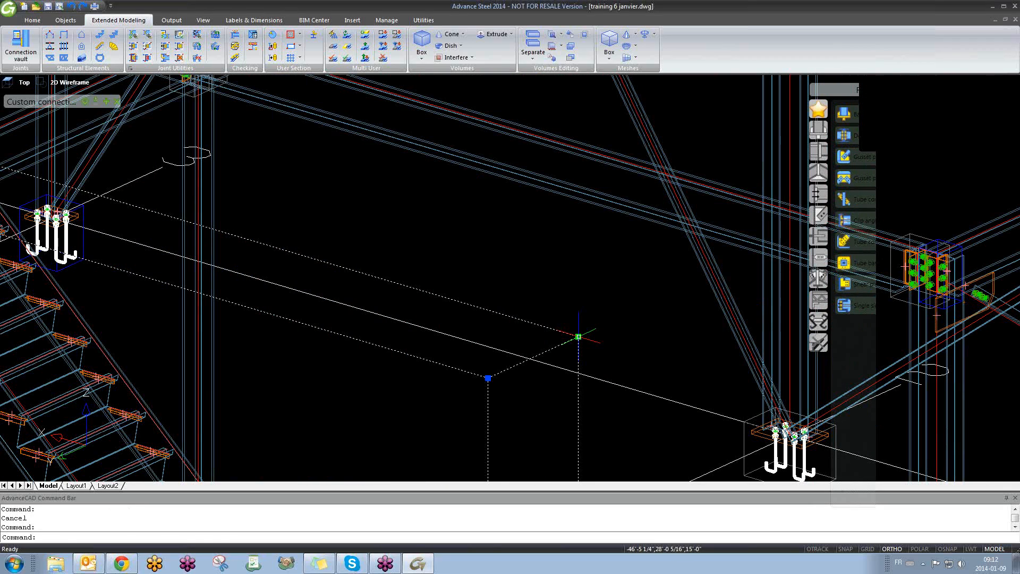
click(578, 336)
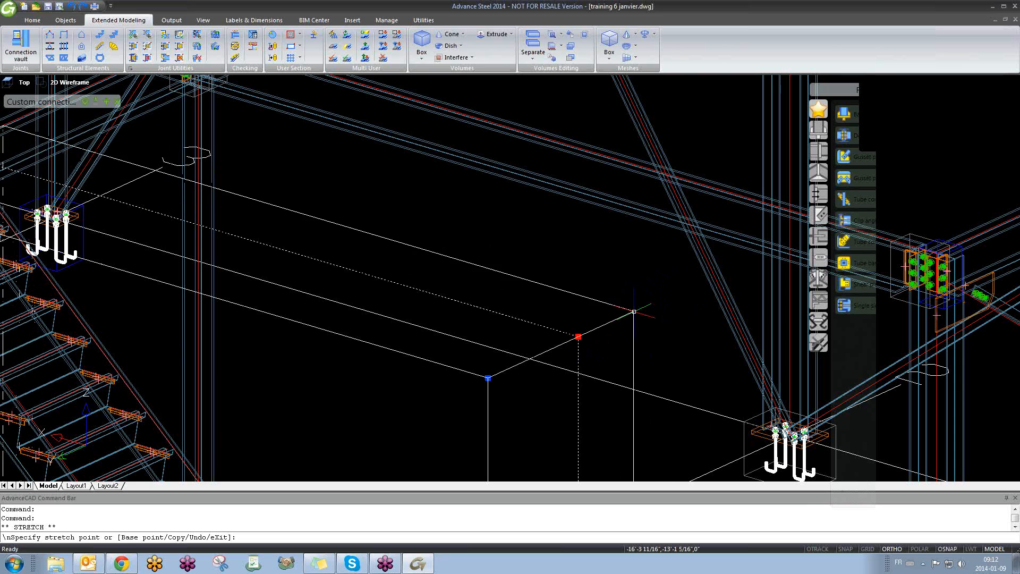
key(Escape)
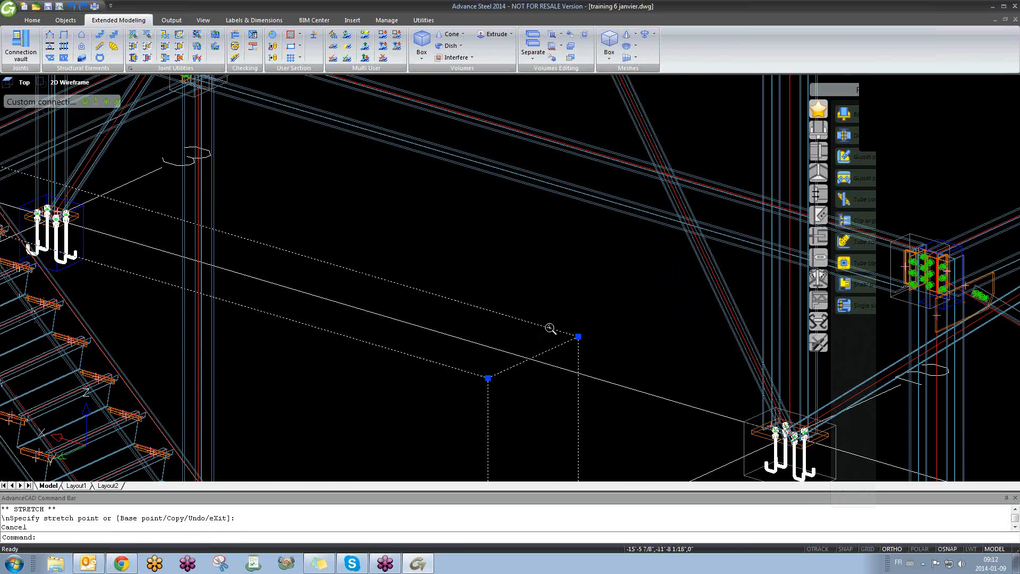
scroll(550, 328, down, 2)
scroll(237, 273, up, 3)
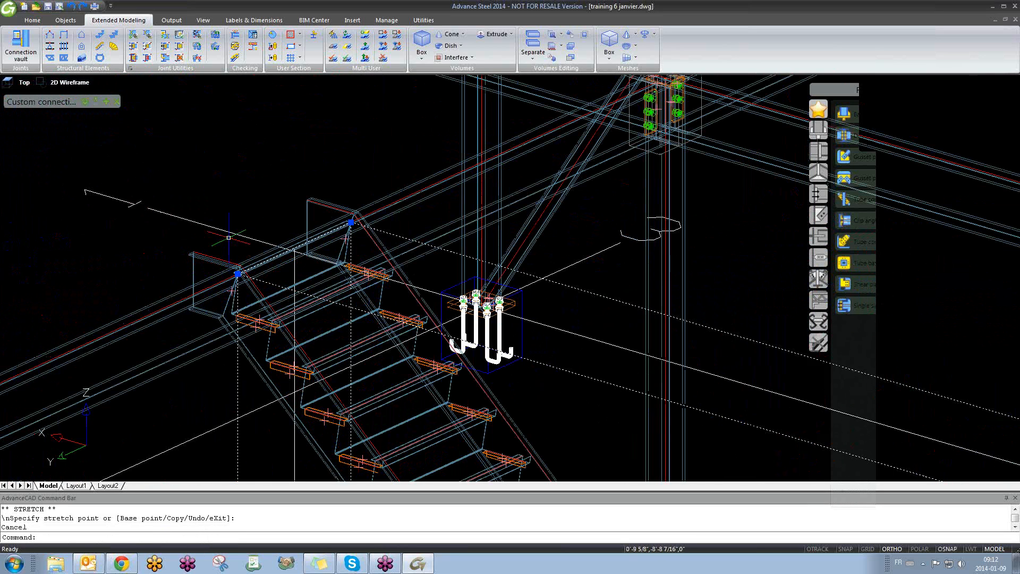
key(Escape)
- Open the Advance Joint Properties of the stair from its stringer
scroll(276, 231, down, 3)
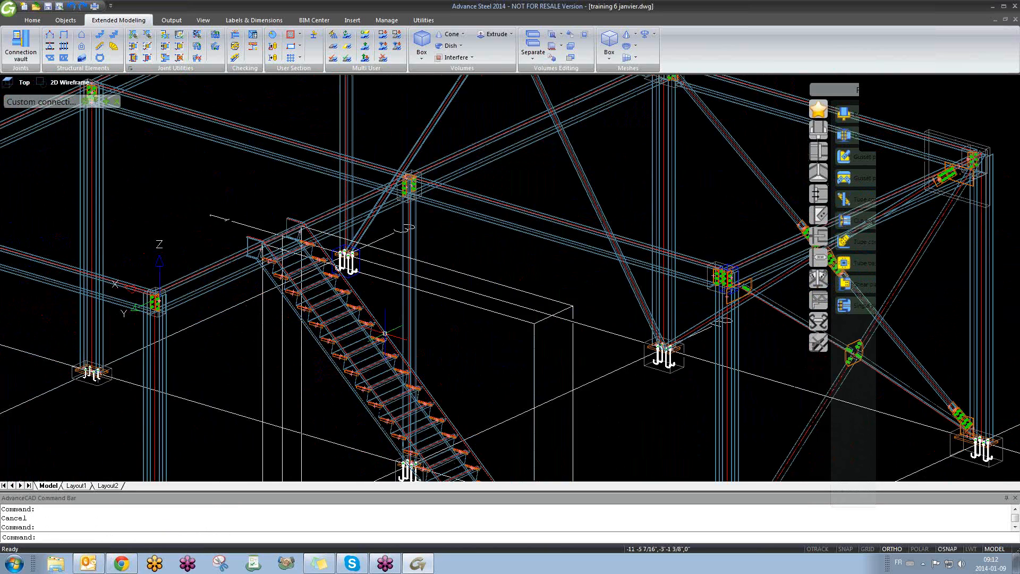
scroll(390, 343, down, 4)
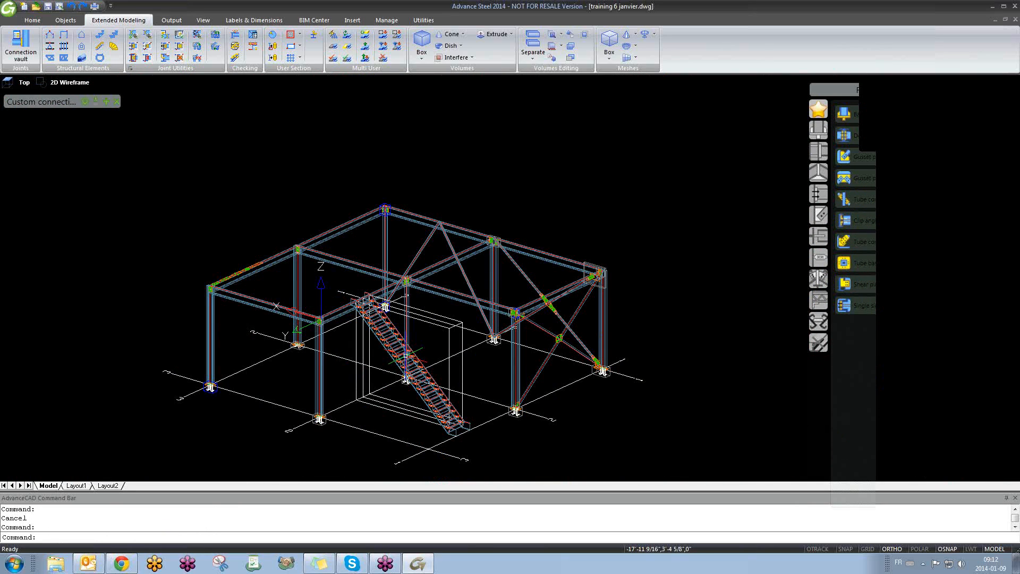
scroll(393, 353, up, 4)
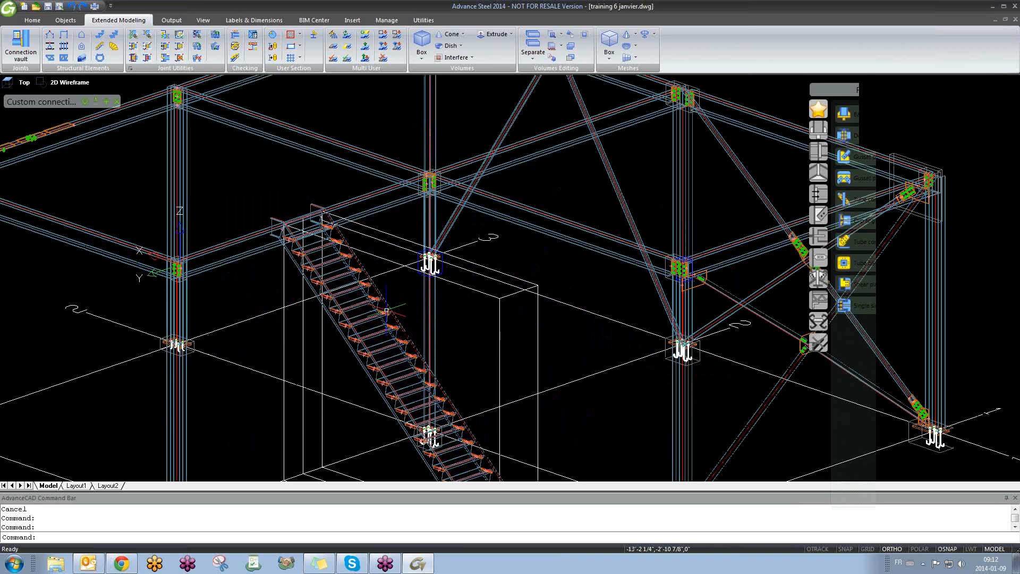
right_click(386, 304)
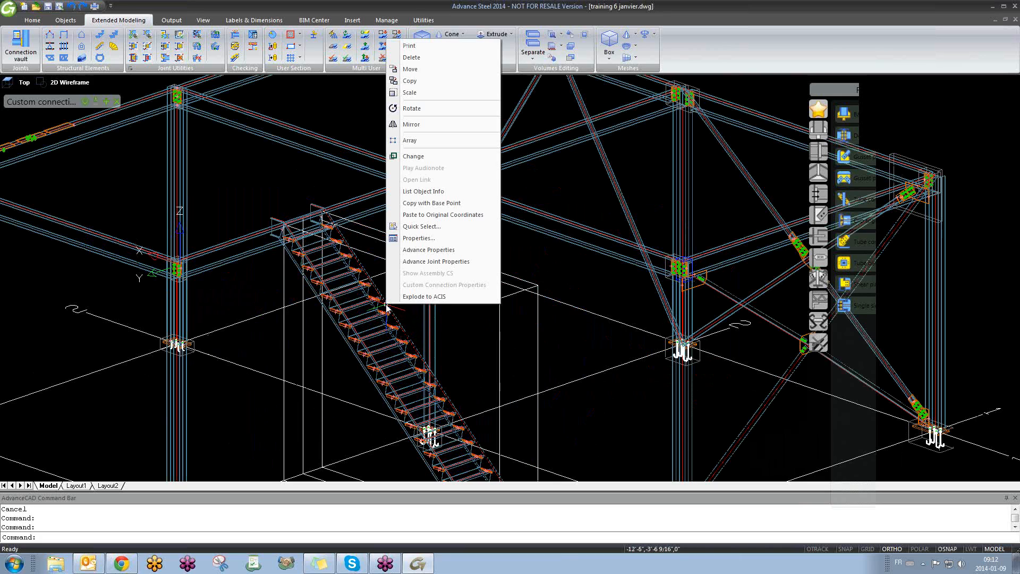
click(419, 261)
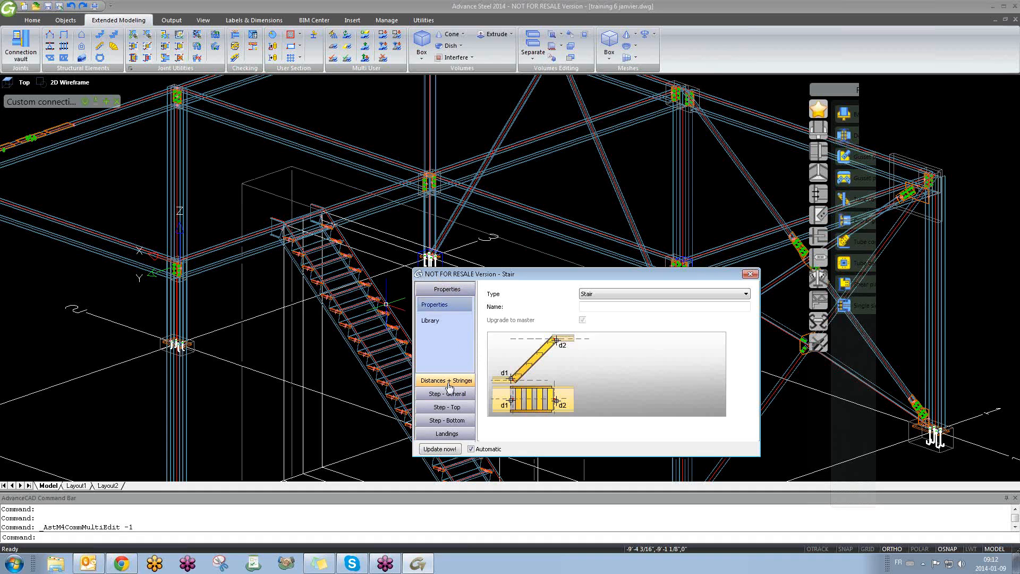
- Examine the stair's length, width and height settings and the available definition methods, leaving Length and height selected
click(448, 381)
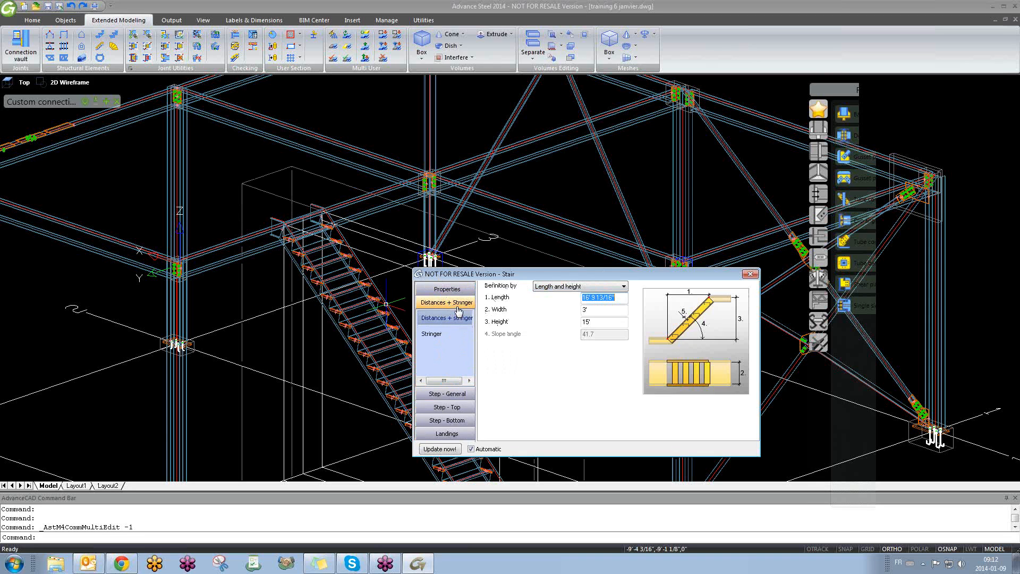
mouse_move(394, 347)
middle_down()
mouse_move(295, 269)
mouse_move(290, 242)
middle_up()
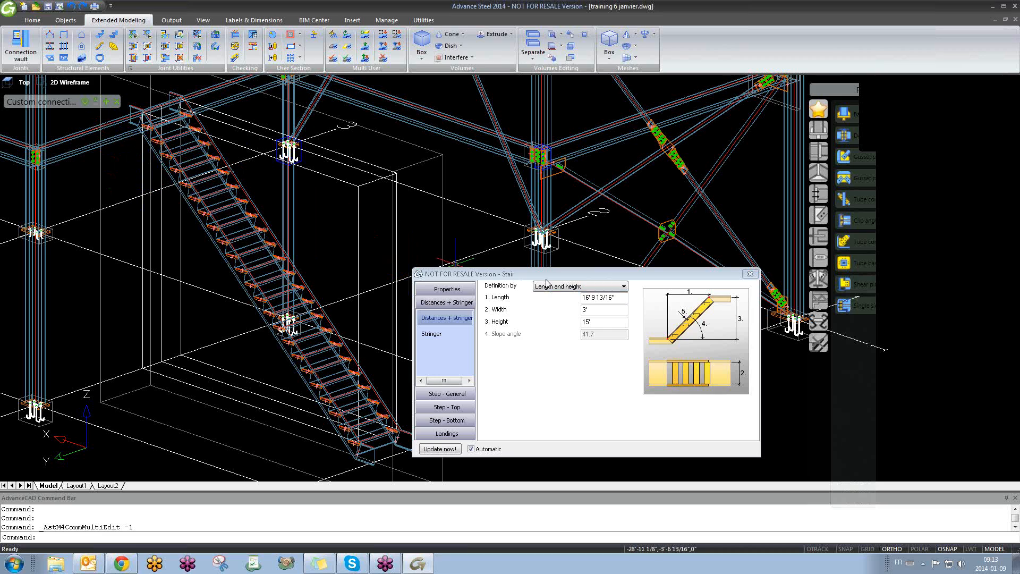
click(571, 289)
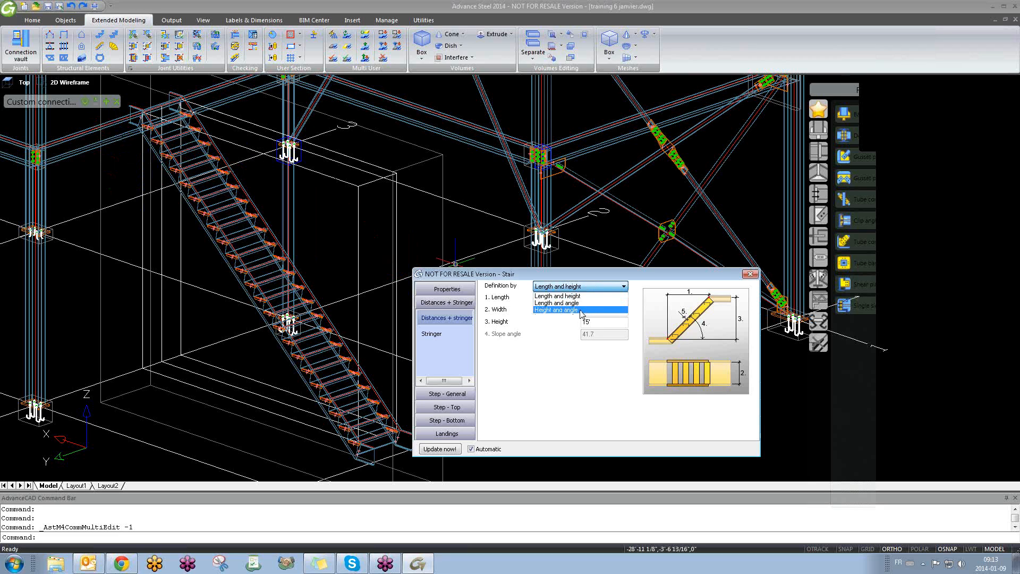
click(560, 337)
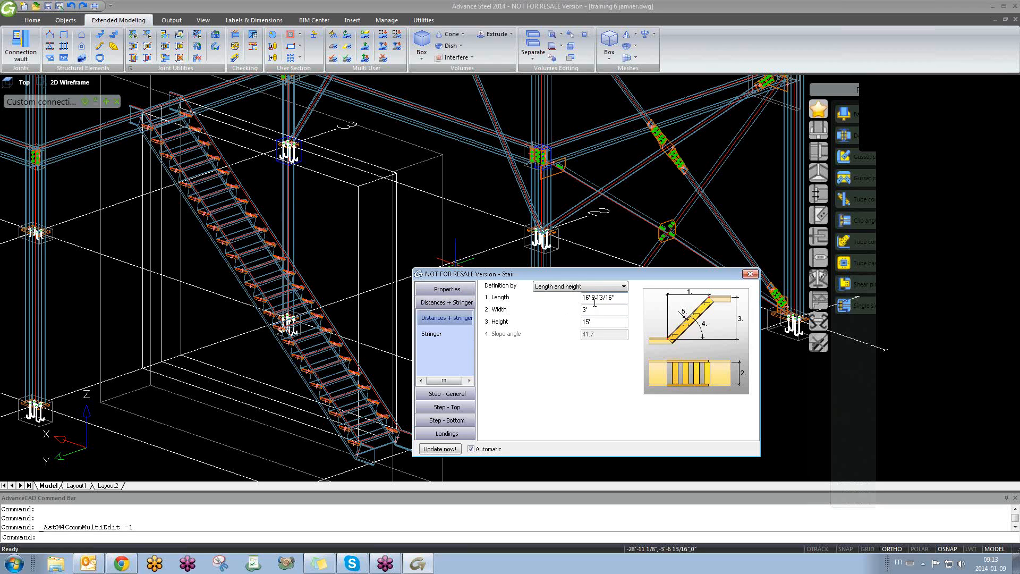
- Try a separate MC channel profile for the rear stringer and restore the same-for-rear setting
click(451, 334)
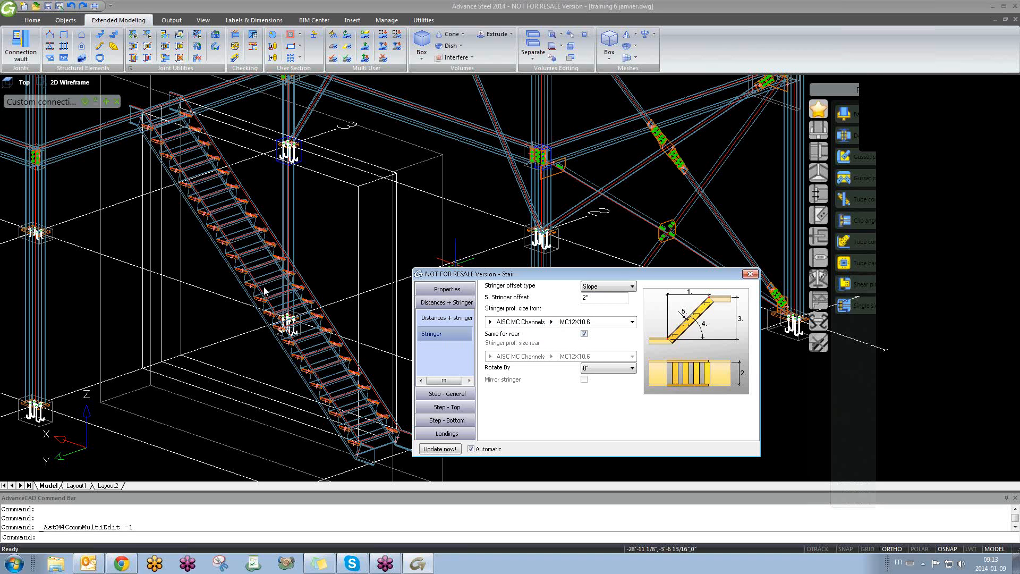
click(584, 333)
click(584, 333)
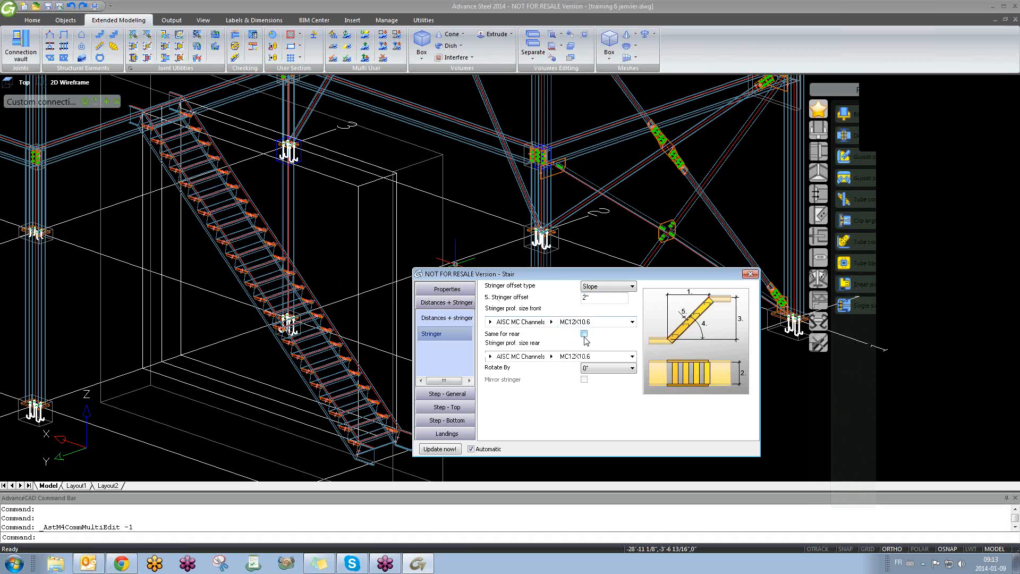
click(552, 357)
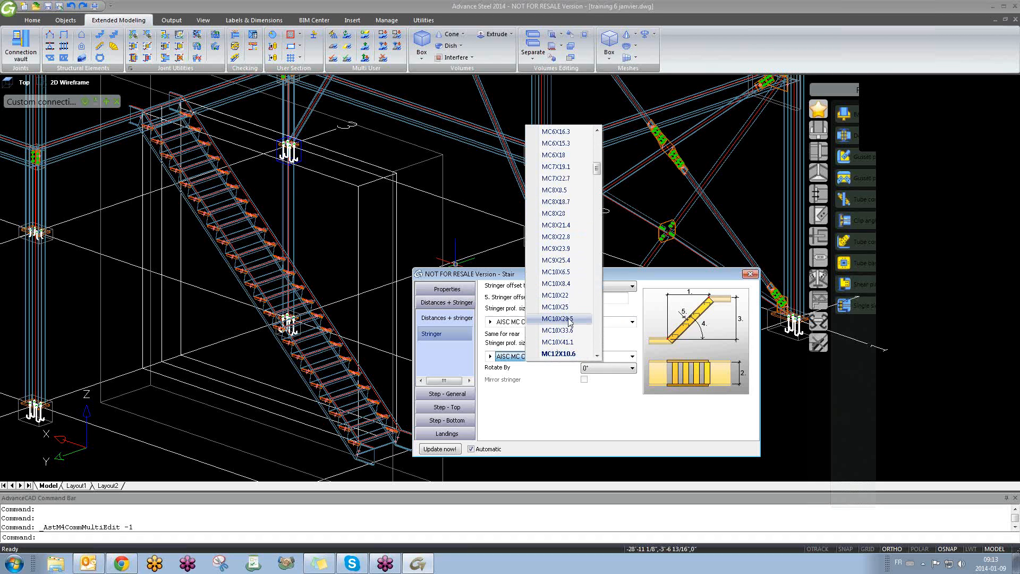
click(631, 314)
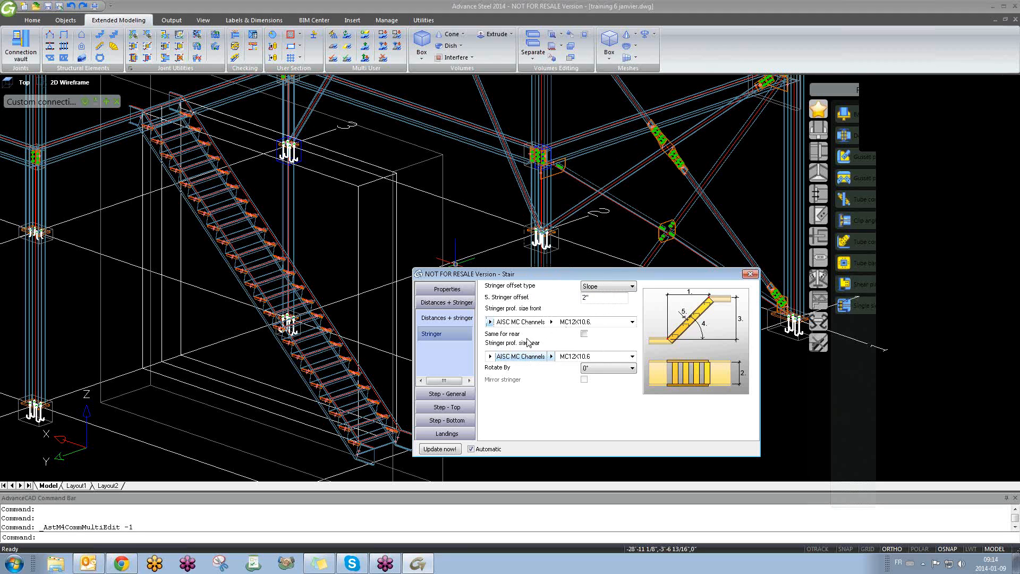
click(584, 333)
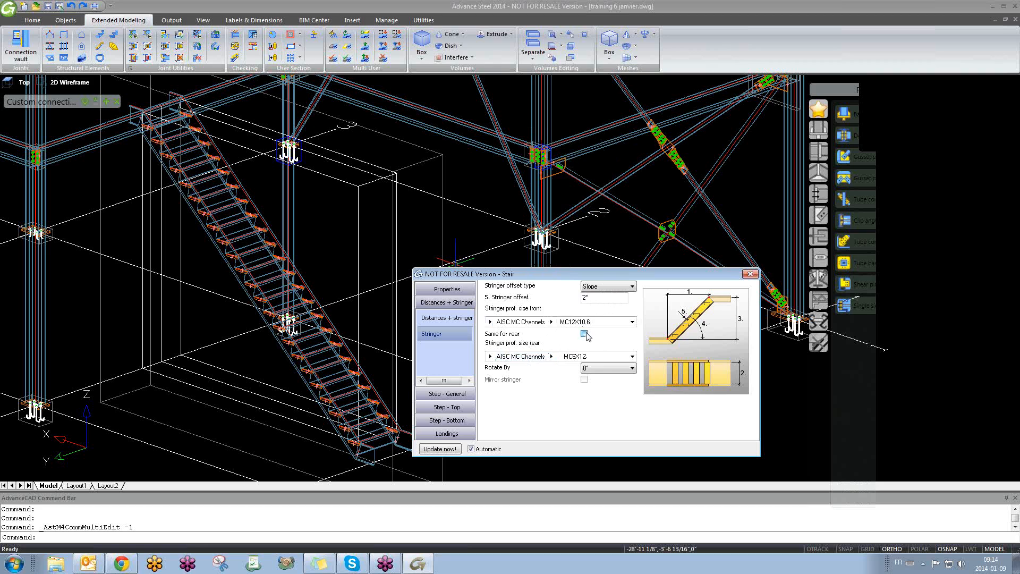
click(584, 334)
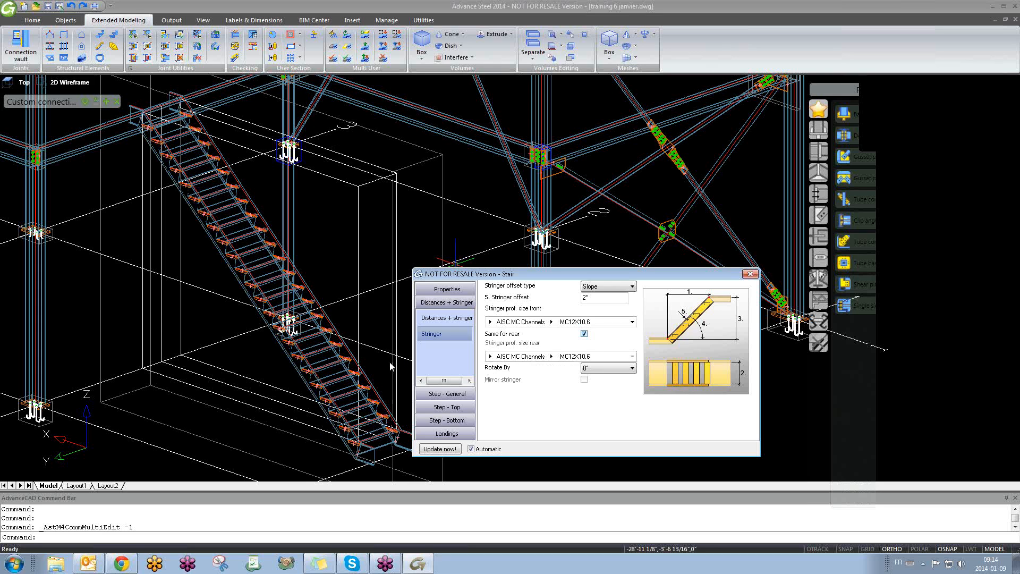
- Turn off sizing the steps from the 2R+G formula and set the number of steps to 21
scroll(393, 372, up, 4)
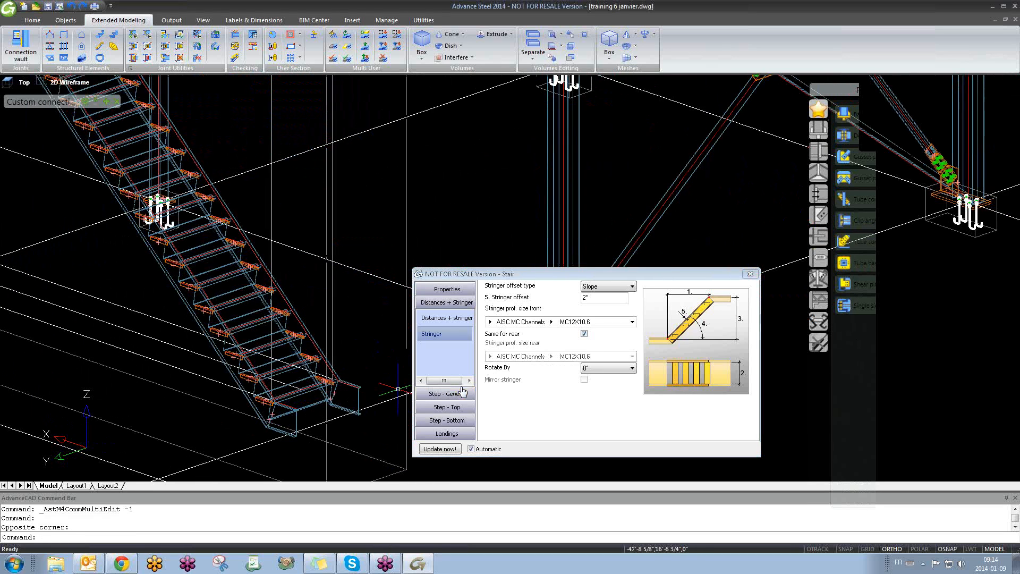
click(461, 393)
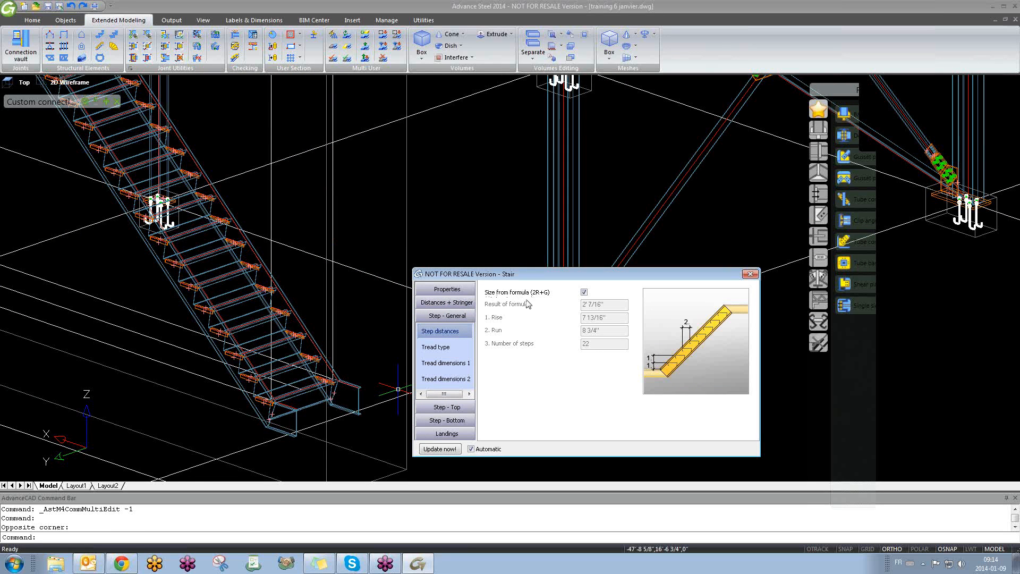
shift+middle_drag(379, 306, 355, 377)
middle_drag(285, 365, 314, 398)
scroll(314, 398, down, 3)
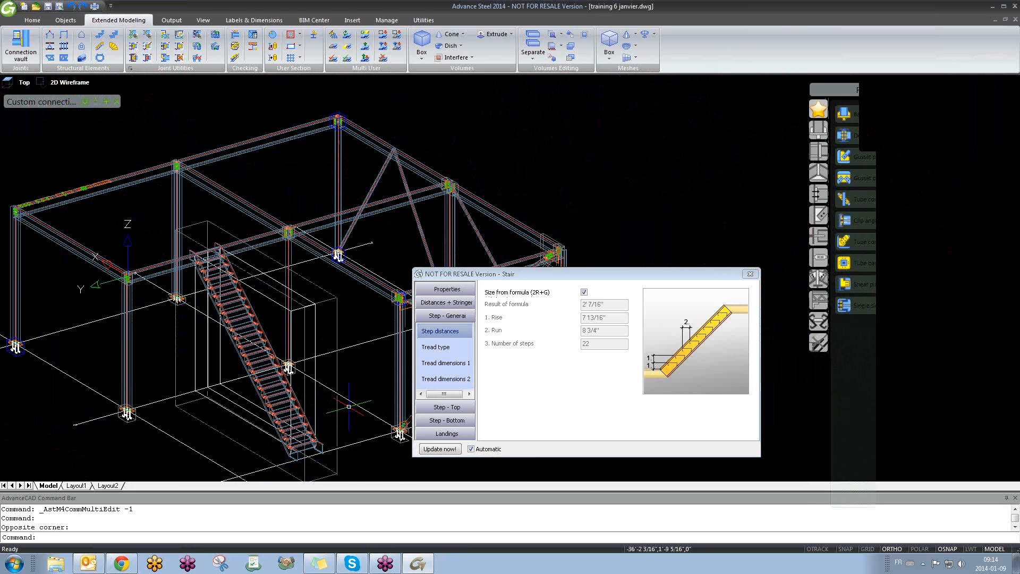
click(585, 293)
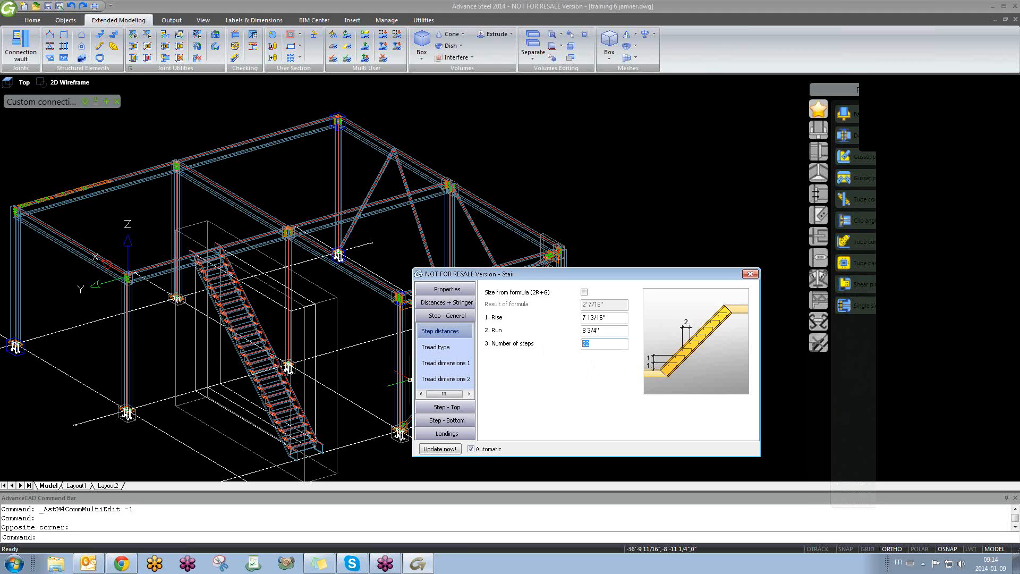
text(31)
key(Return)
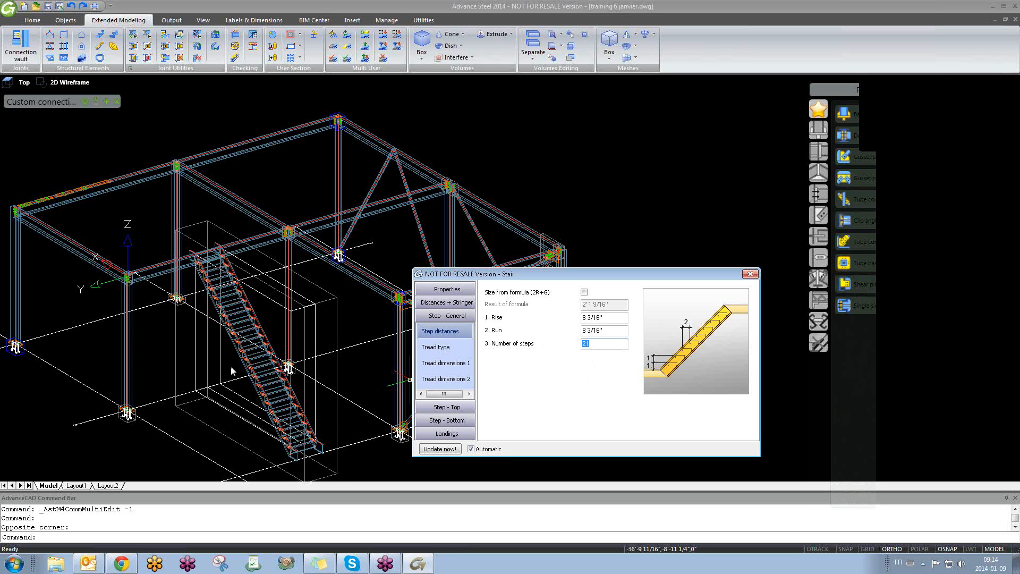
- Try a rise of 9 3/16" in the stair's step distances
middle_drag(230, 365, 249, 402)
text(20)
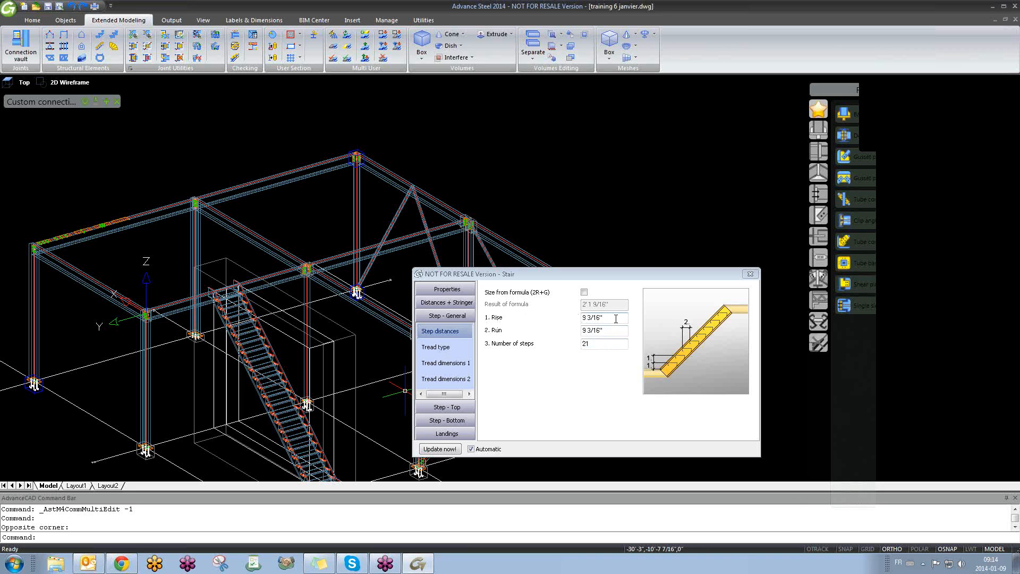
drag(612, 317, 526, 314)
click(610, 332)
drag(609, 332, 569, 333)
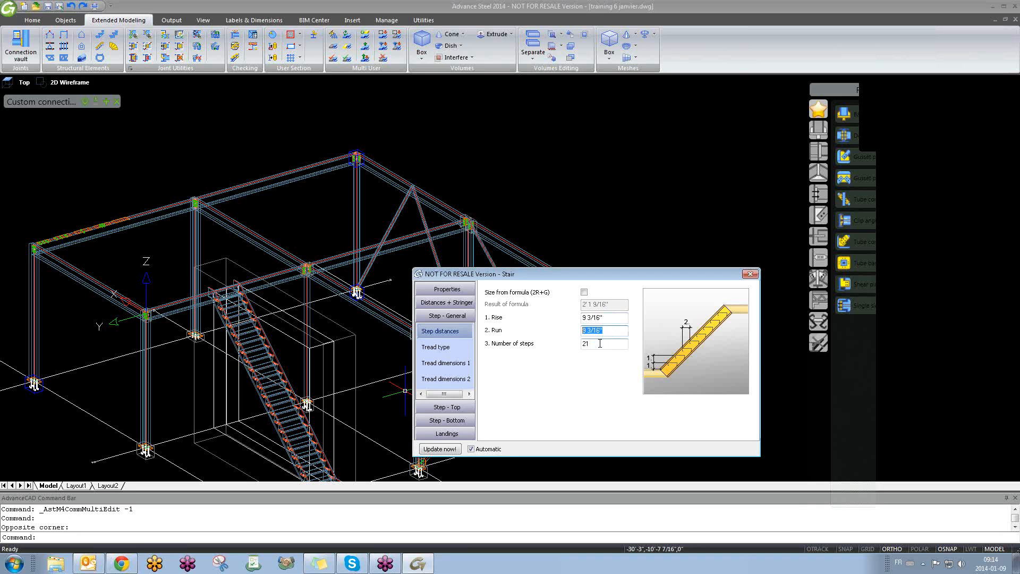
click(599, 344)
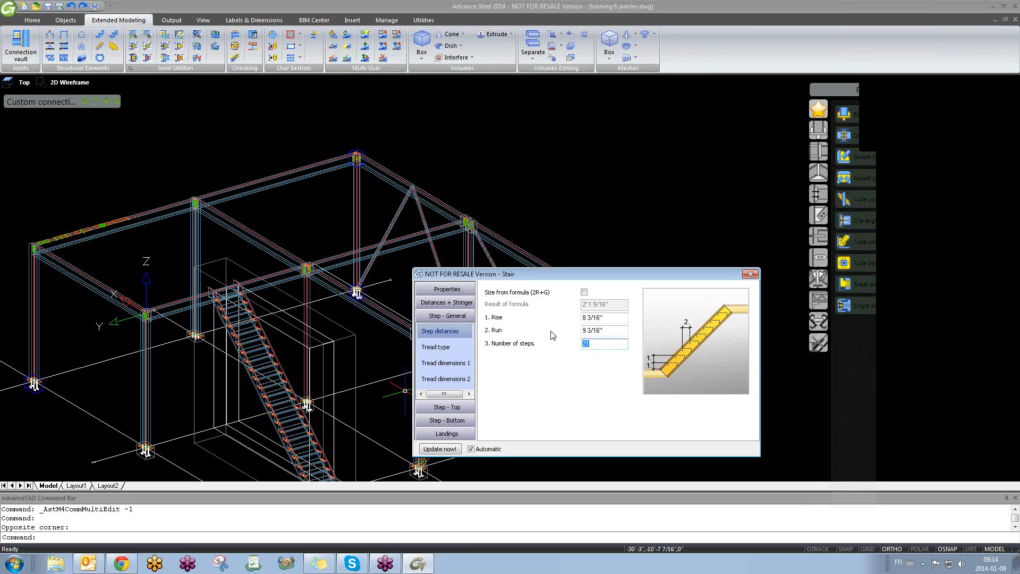
- Set the step run to 11" and inspect the updated stair in the frame
key(shift+Tab)
text(11)
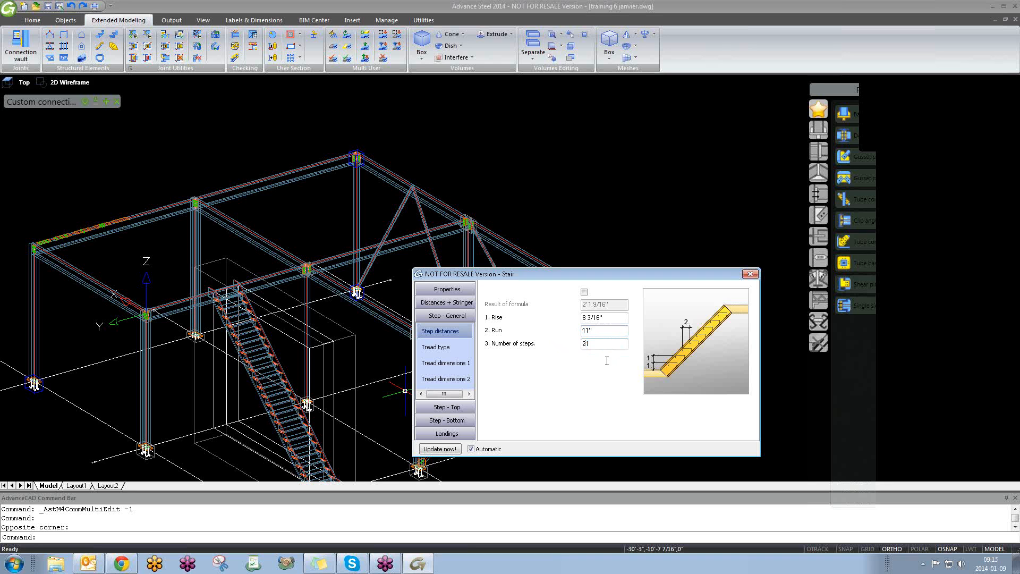
middle_drag(285, 365, 246, 254)
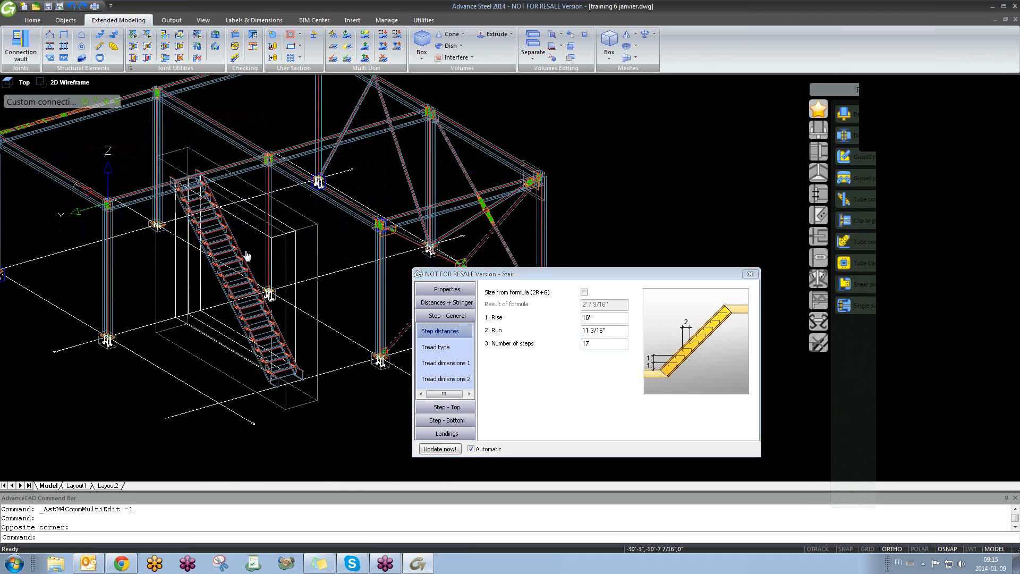
scroll(244, 353, up, 5)
scroll(317, 352, up, 4)
scroll(320, 370, down, 3)
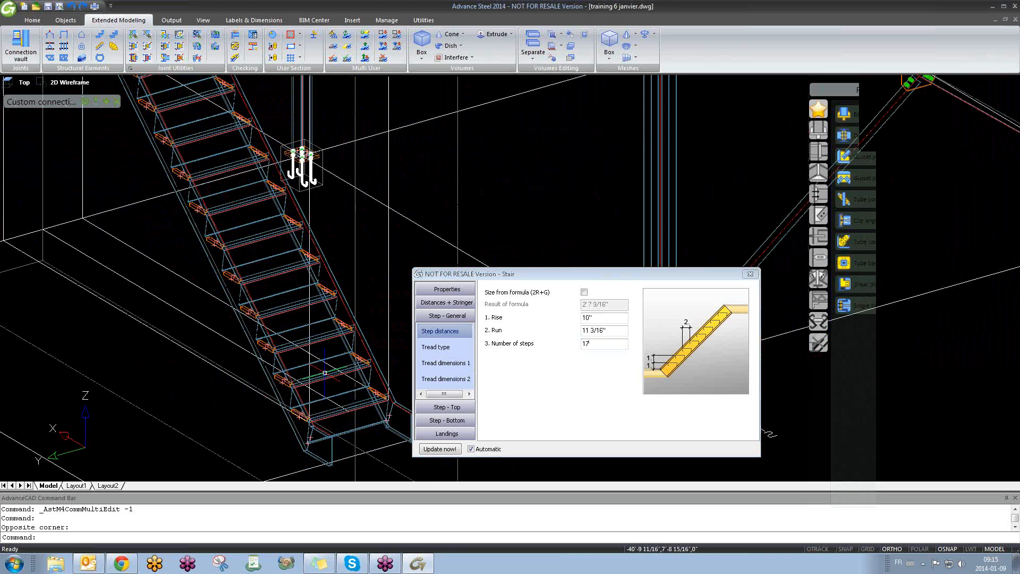
scroll(338, 373, down, 5)
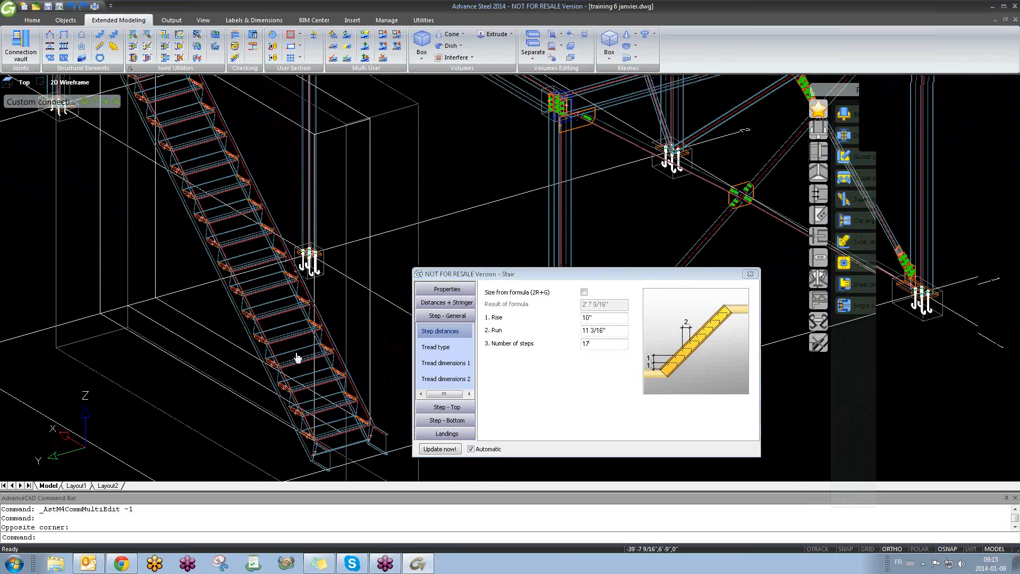
scroll(308, 378, down, 3)
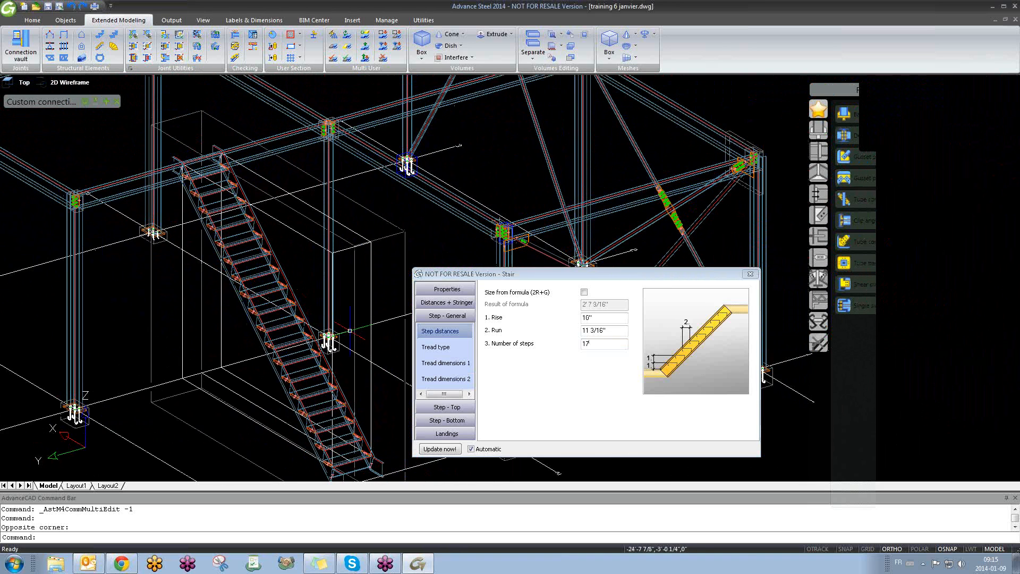
- Review the available tread types and sizes, the first set of tread dimensions, and the step distances
click(440, 351)
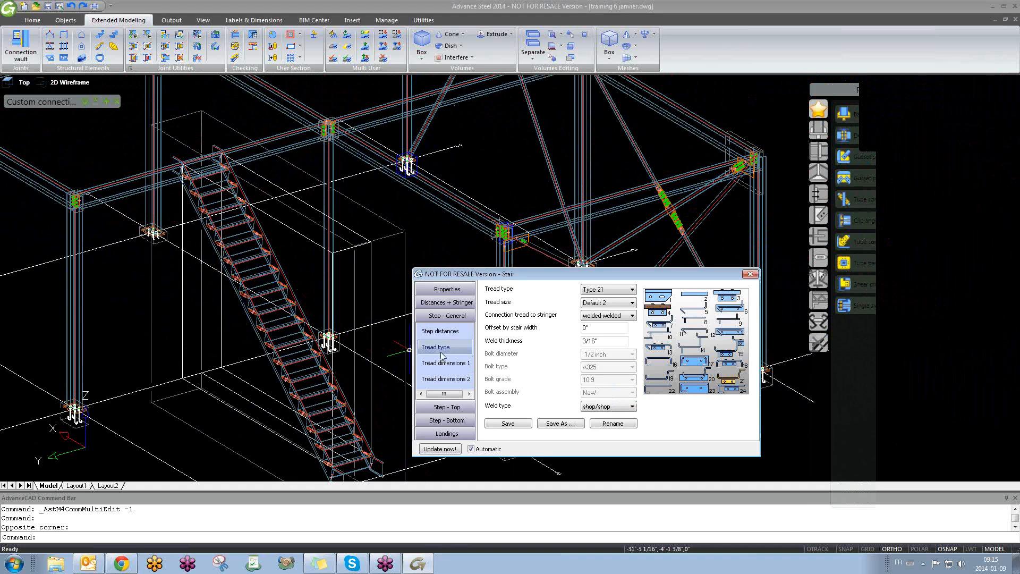
click(624, 290)
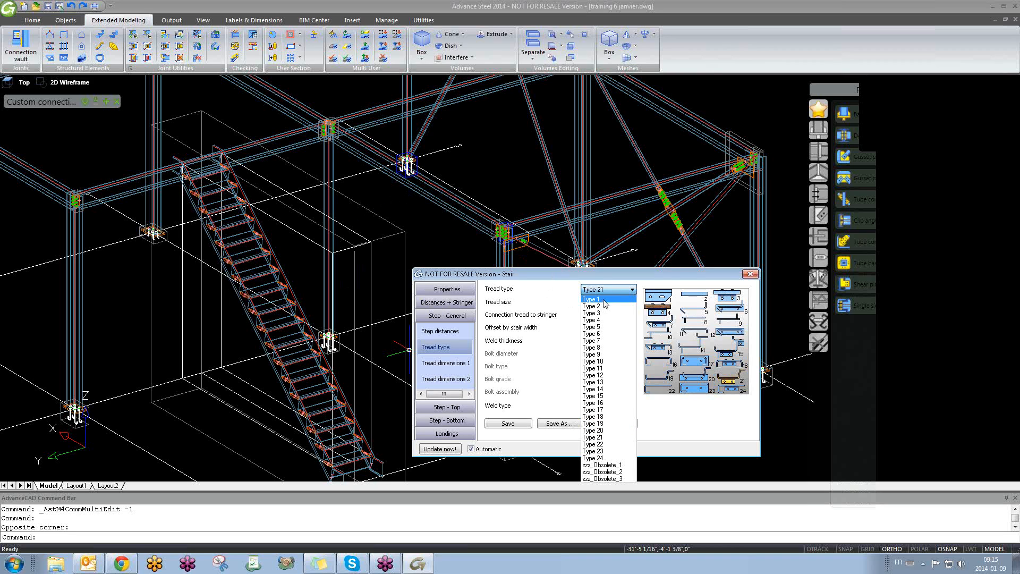
click(550, 296)
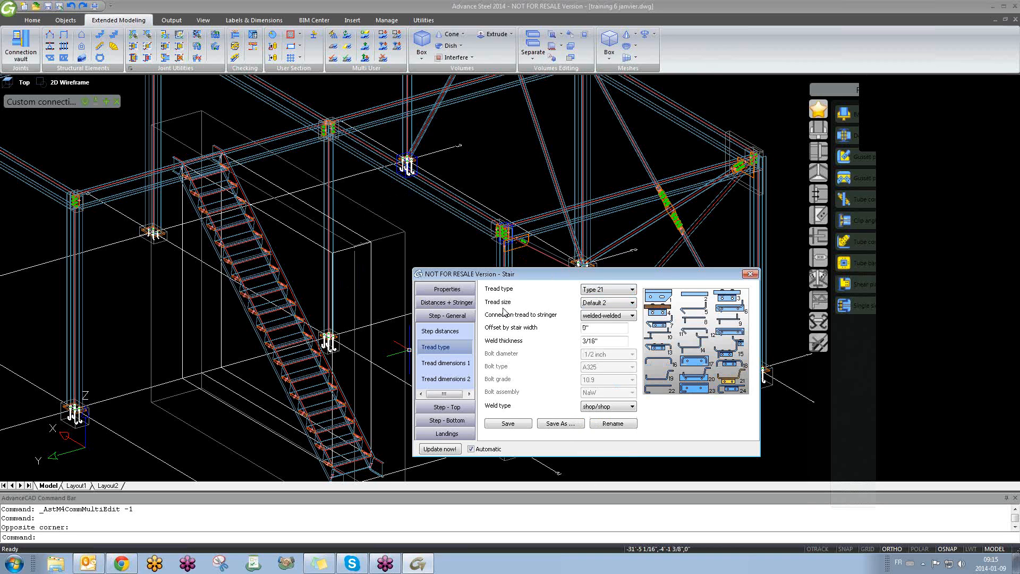
click(614, 303)
click(552, 299)
click(439, 363)
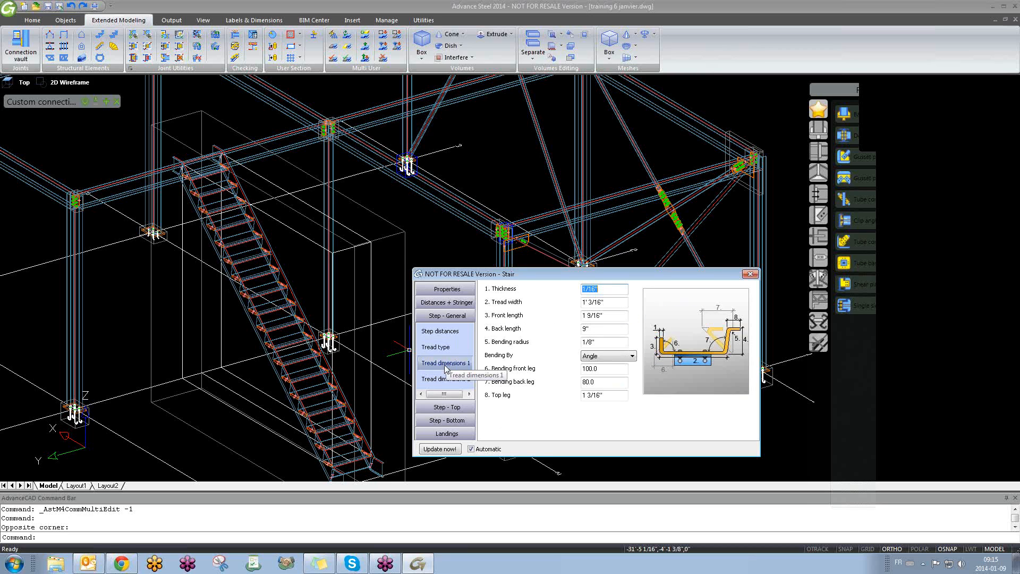
click(440, 331)
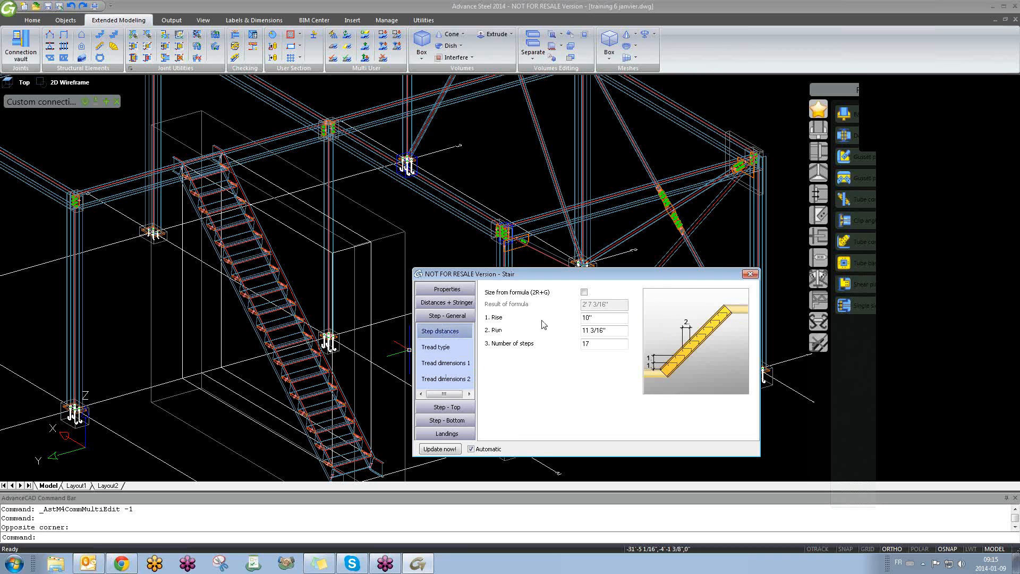
- Change the stair's tread type to Type 22 and inspect the resulting treads up close
click(441, 347)
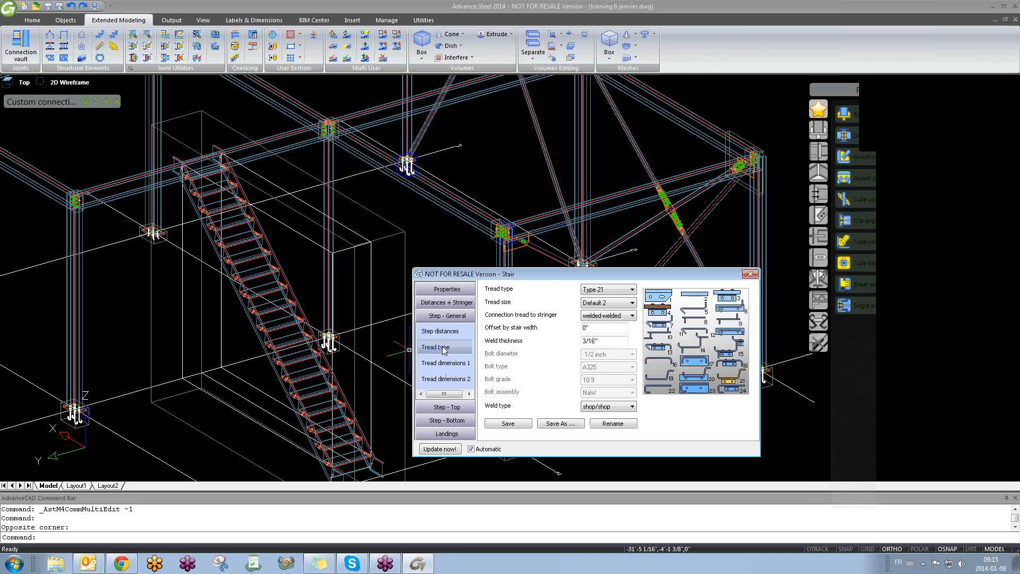
click(615, 290)
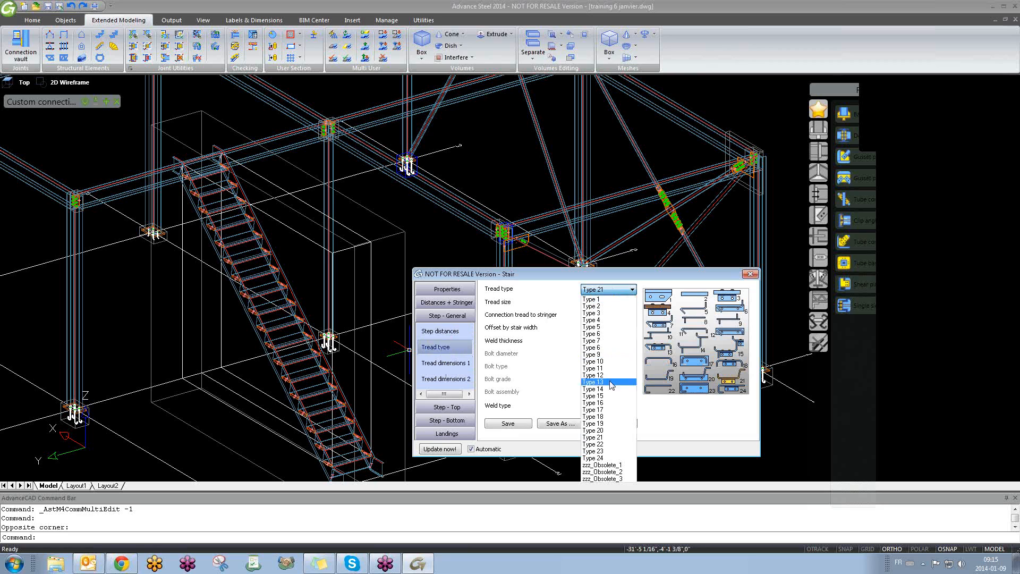
click(595, 444)
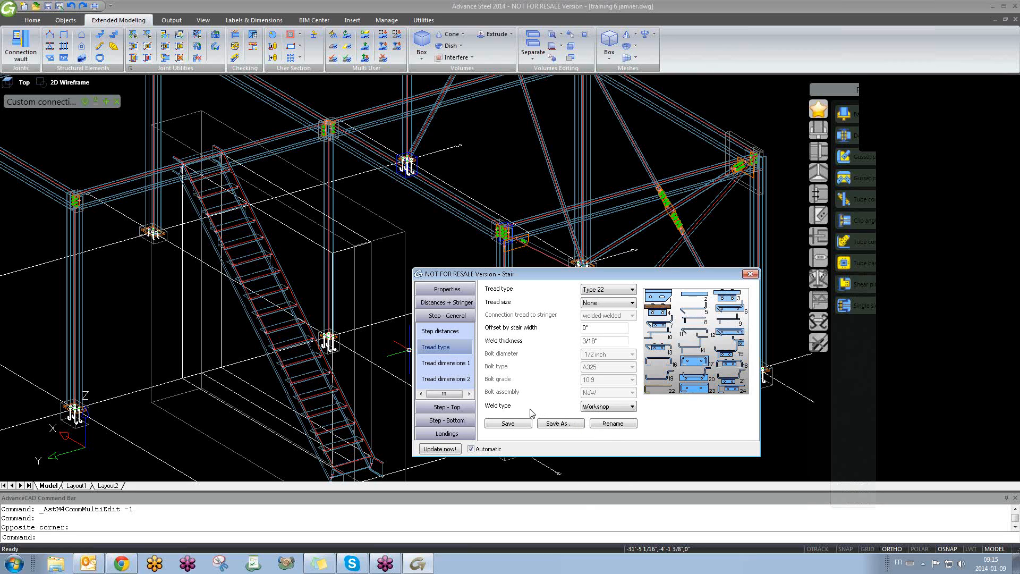
scroll(265, 413, up, 5)
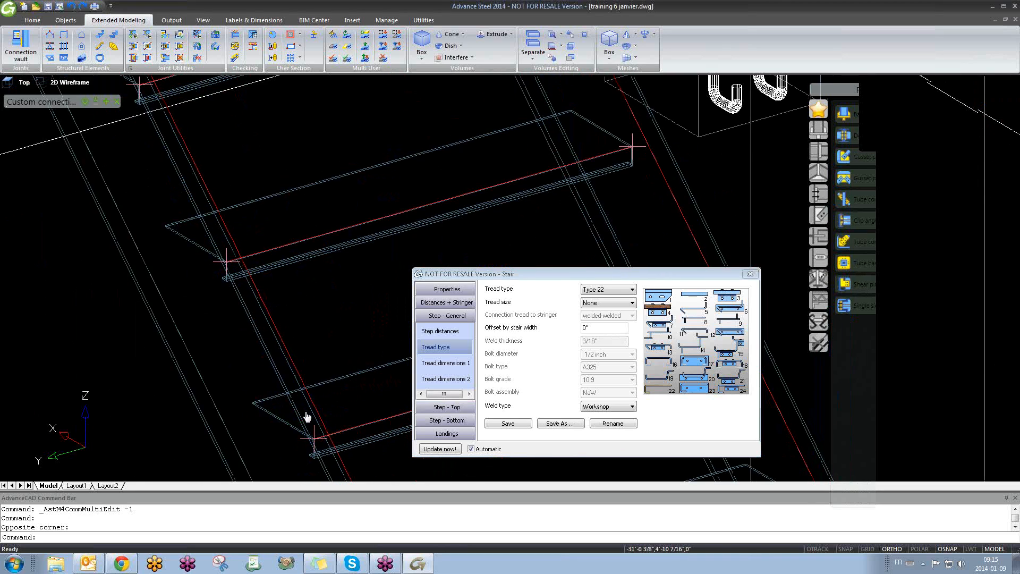
- Check both tread dimension pages for the new tread type and open its tread profile size setting
click(452, 363)
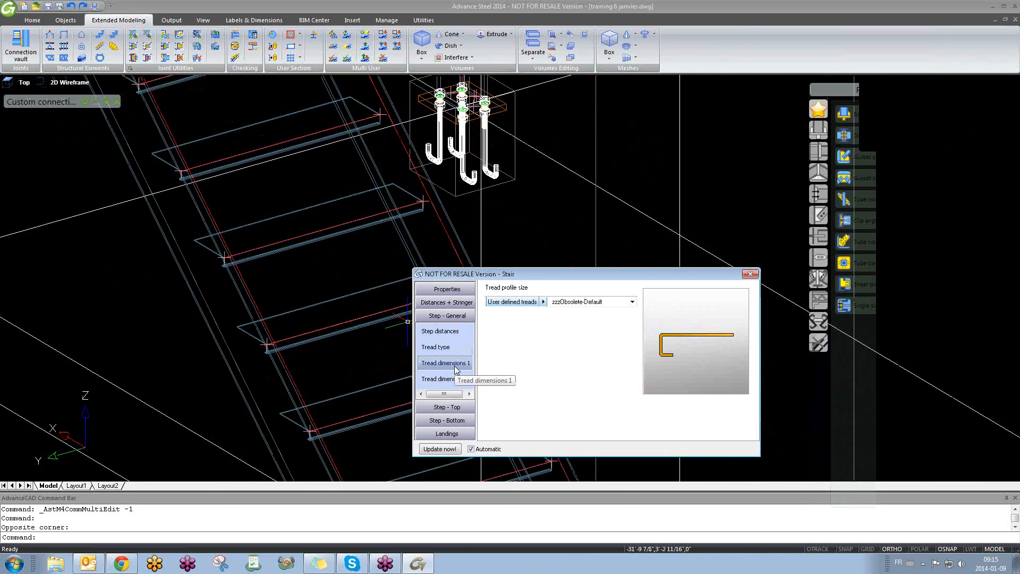
click(453, 376)
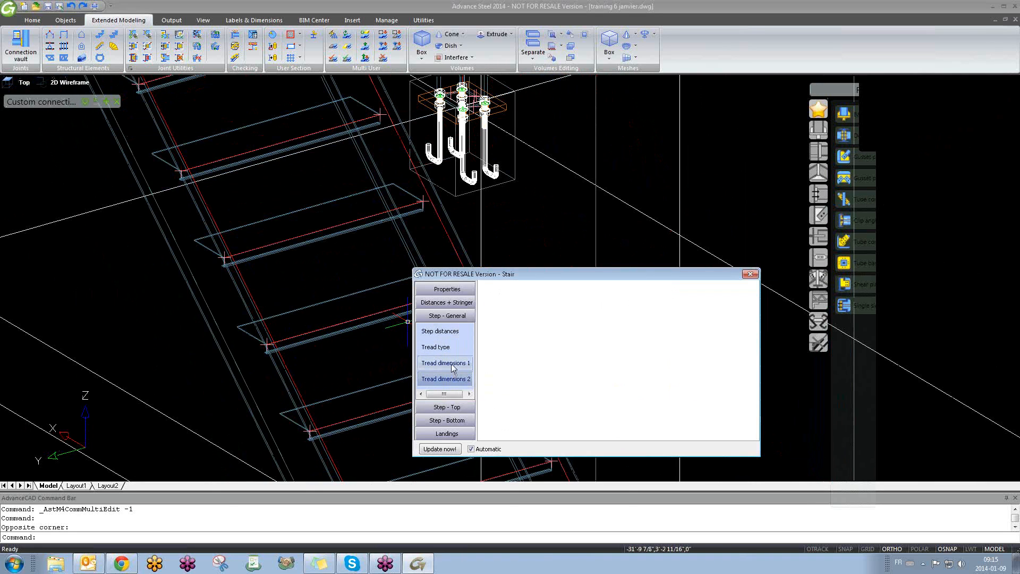
click(453, 365)
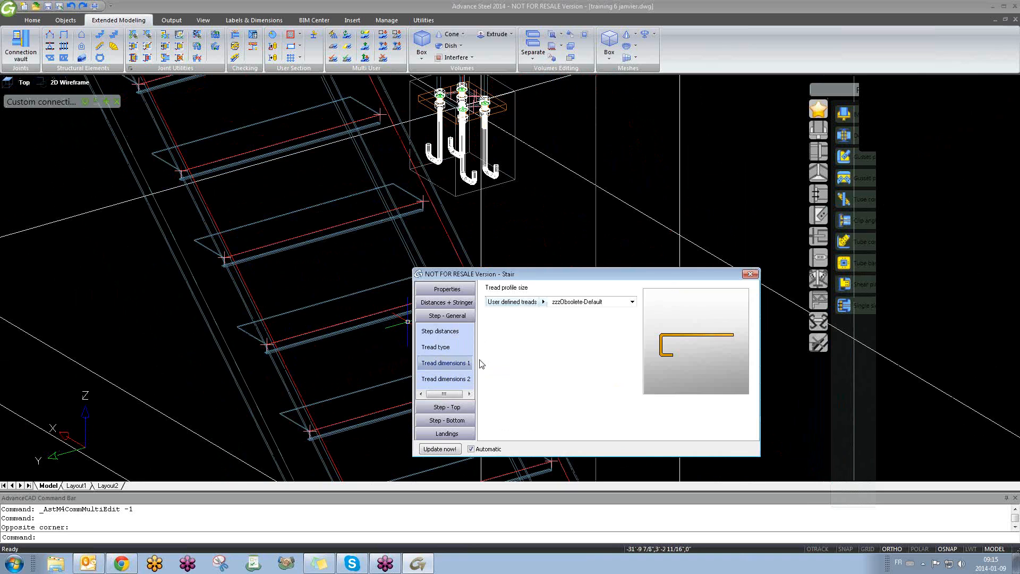
- Review the tread profile size options for the current tread and the list of available tread types
click(631, 301)
click(445, 347)
click(446, 348)
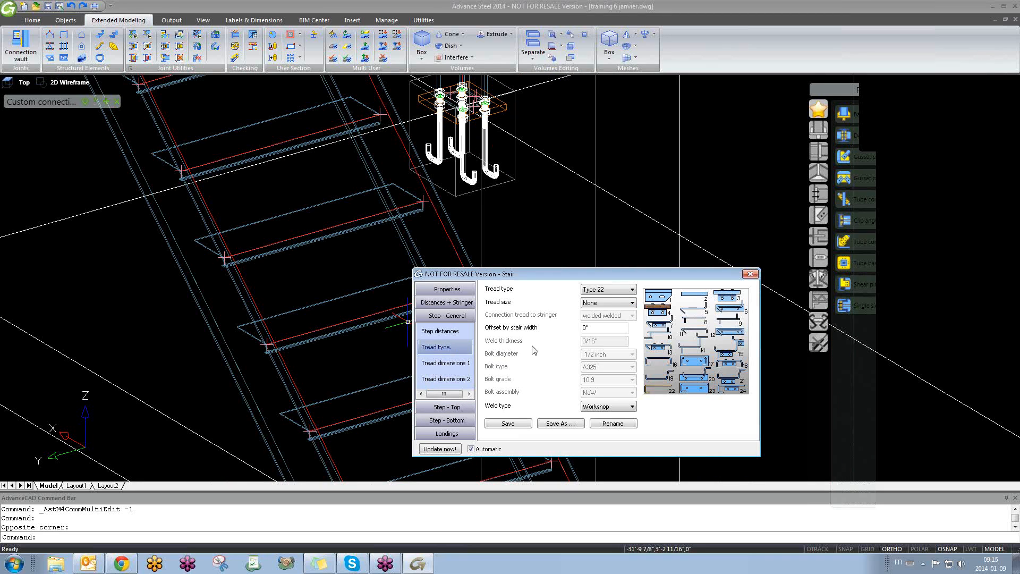
click(609, 294)
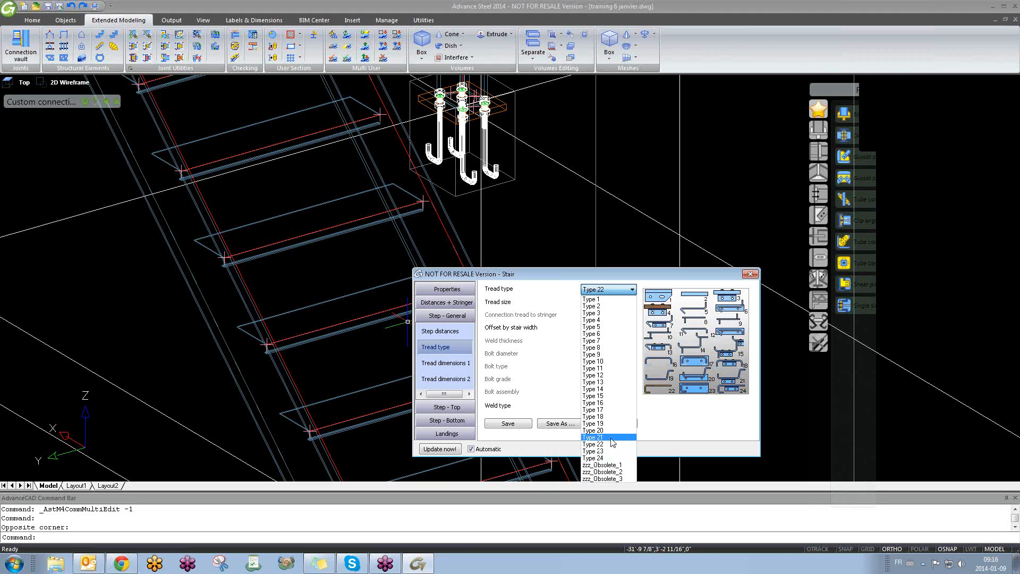
click(445, 362)
click(445, 363)
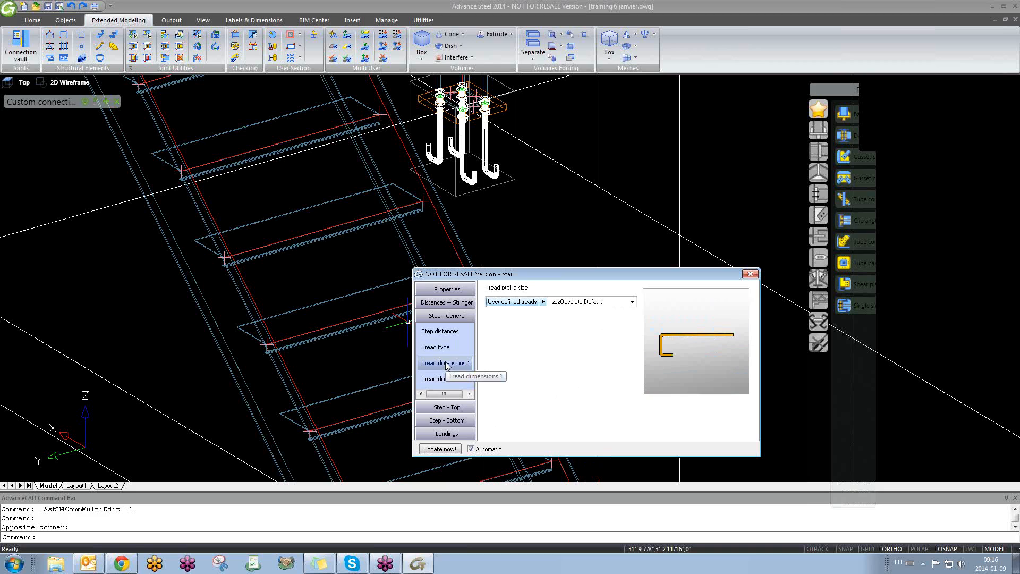
click(543, 301)
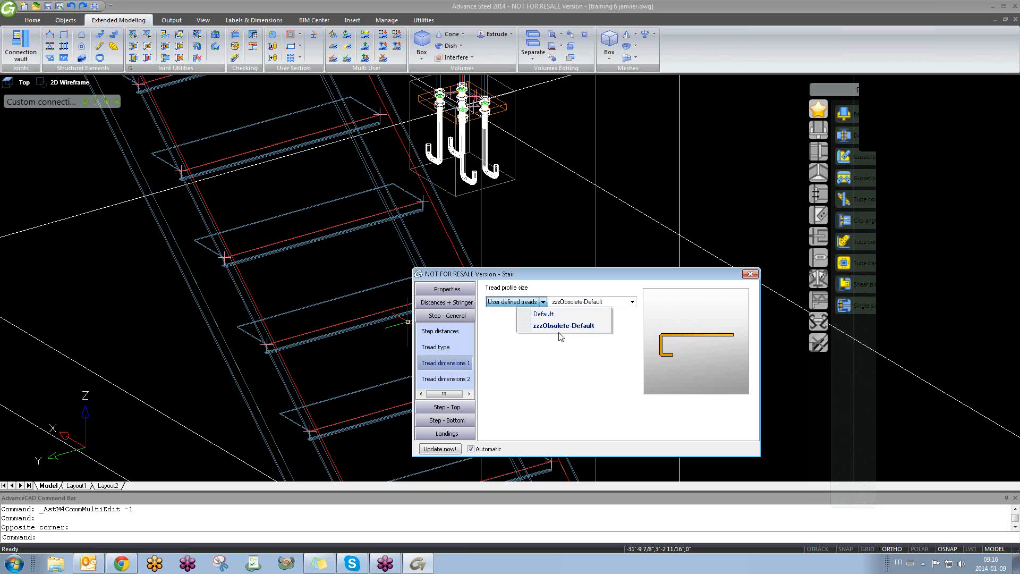
click(449, 347)
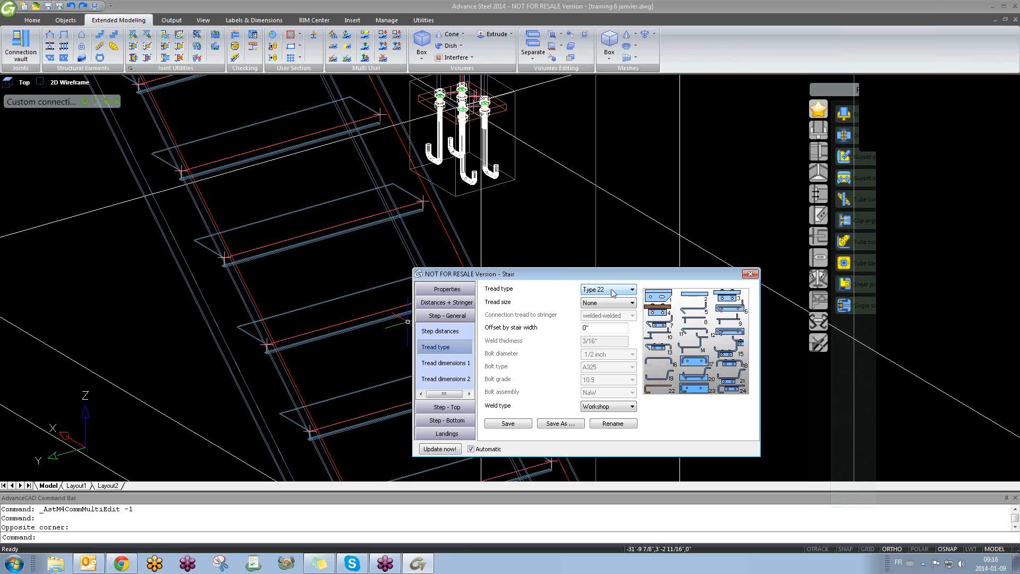
click(453, 365)
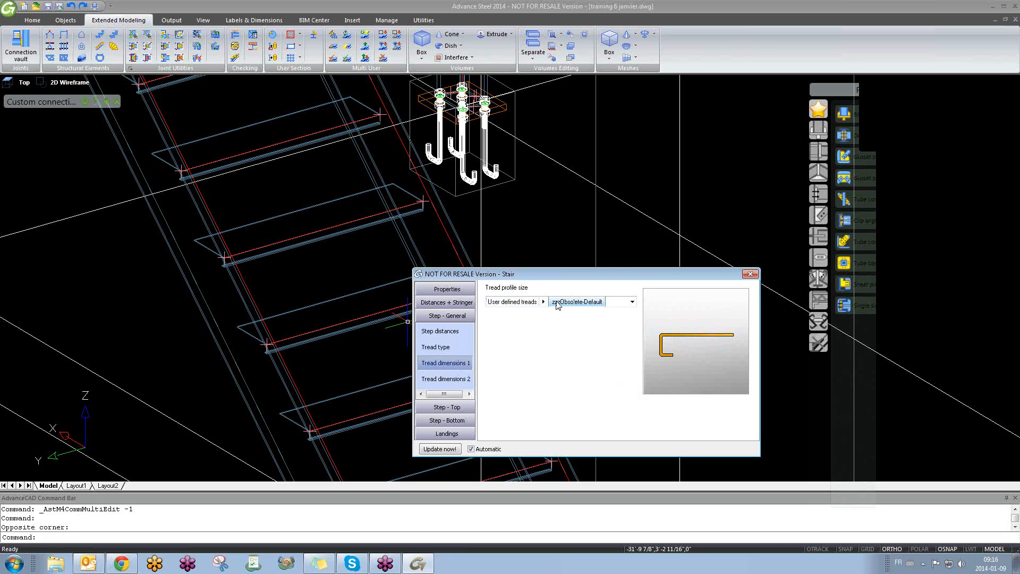
click(454, 348)
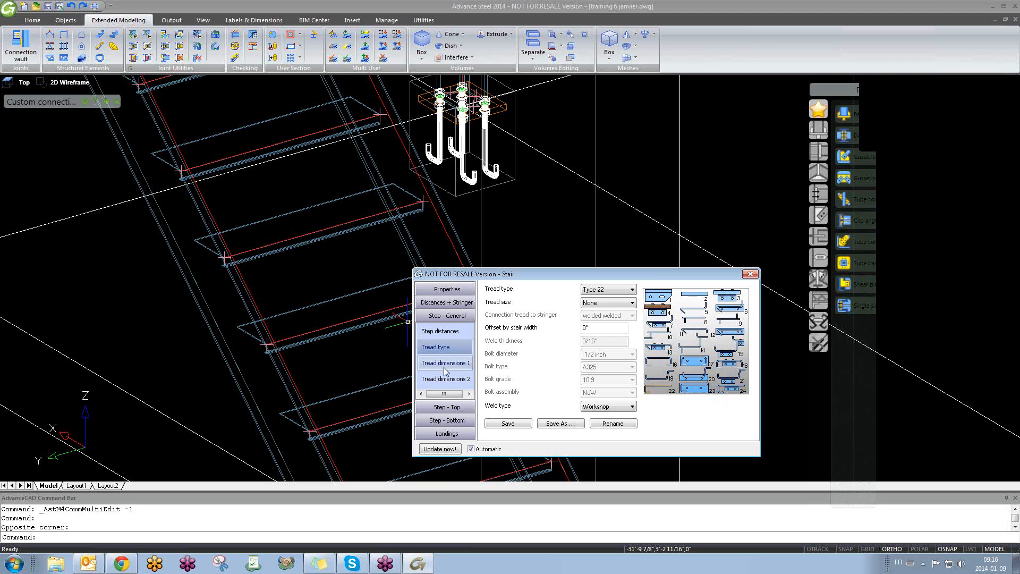
- Change the stair's tread type to Type 19 and review its first set of tread dimensions
click(608, 291)
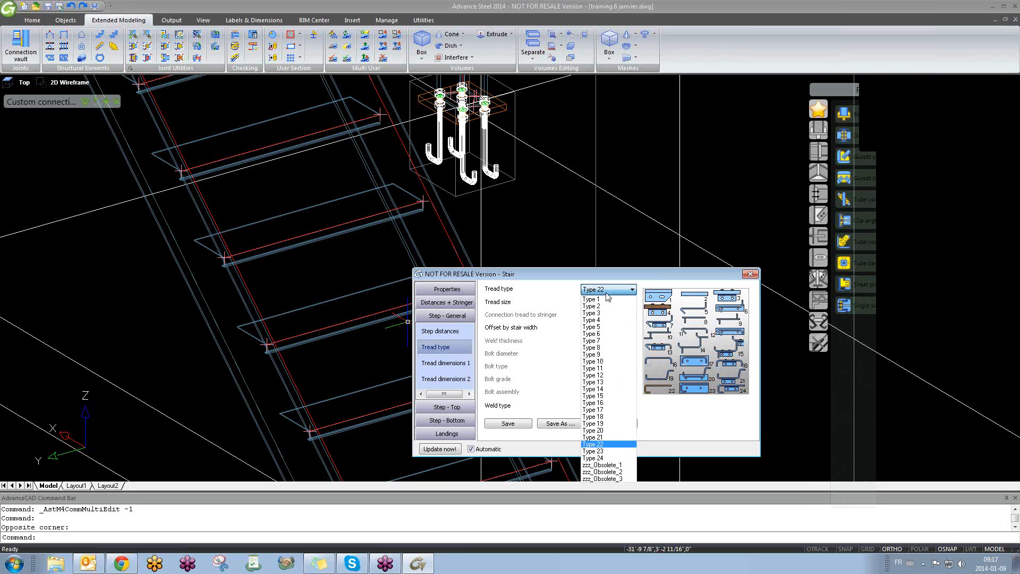
click(604, 424)
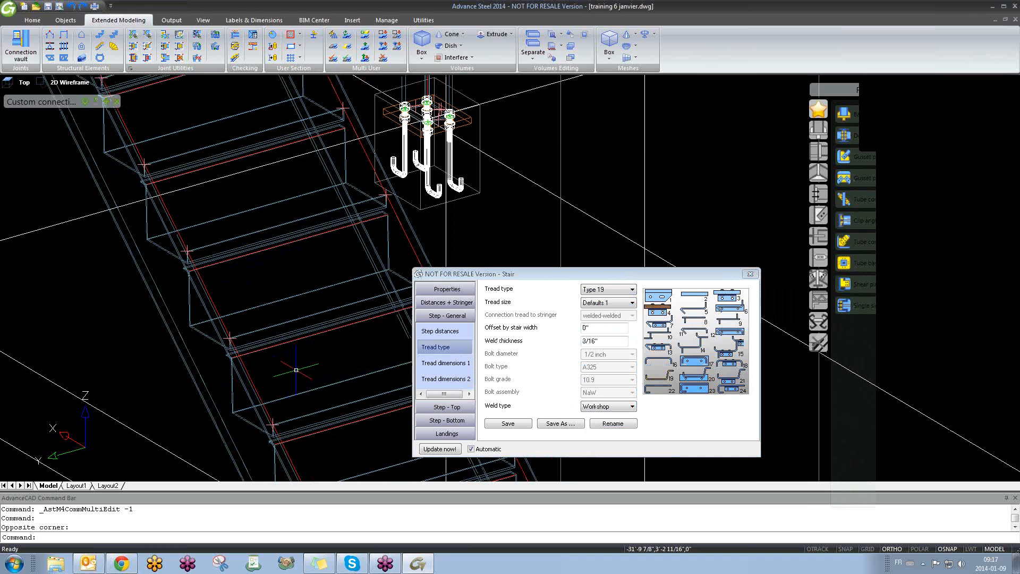
click(454, 366)
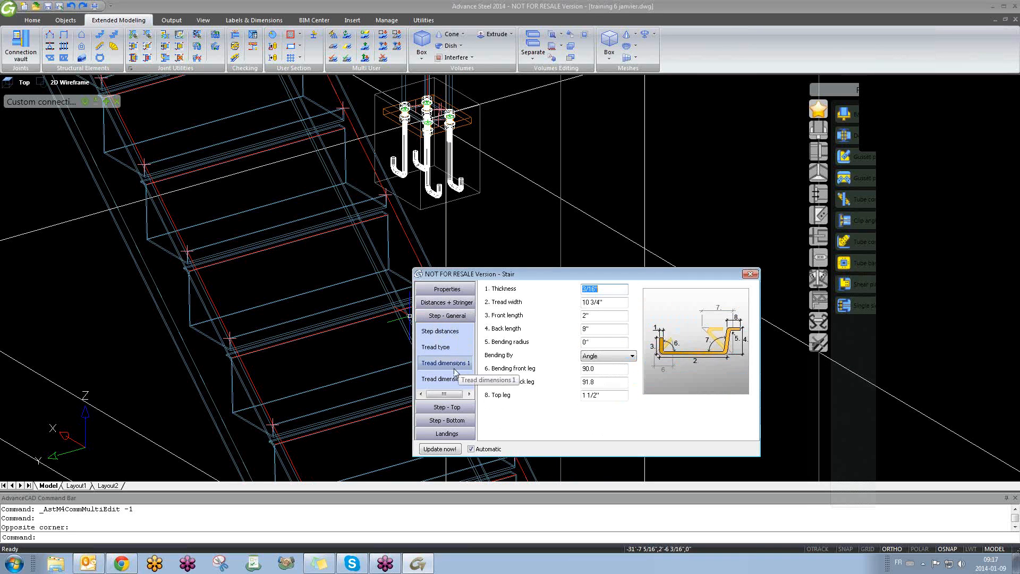
middle_drag(303, 381, 223, 328)
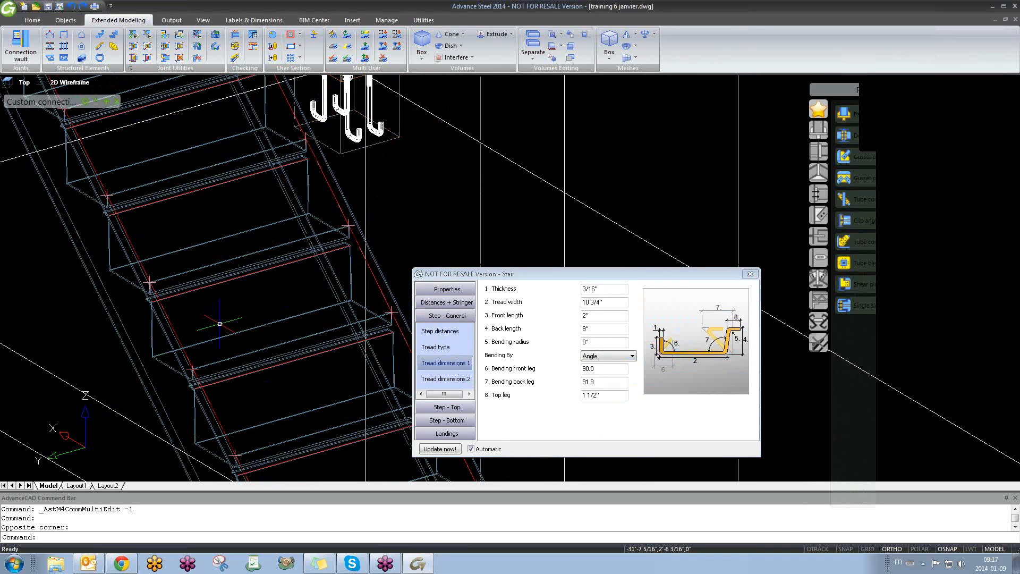
- Set the tread size to Defaults 2 for the Type 19 treads and inspect their shape in the stair
click(435, 347)
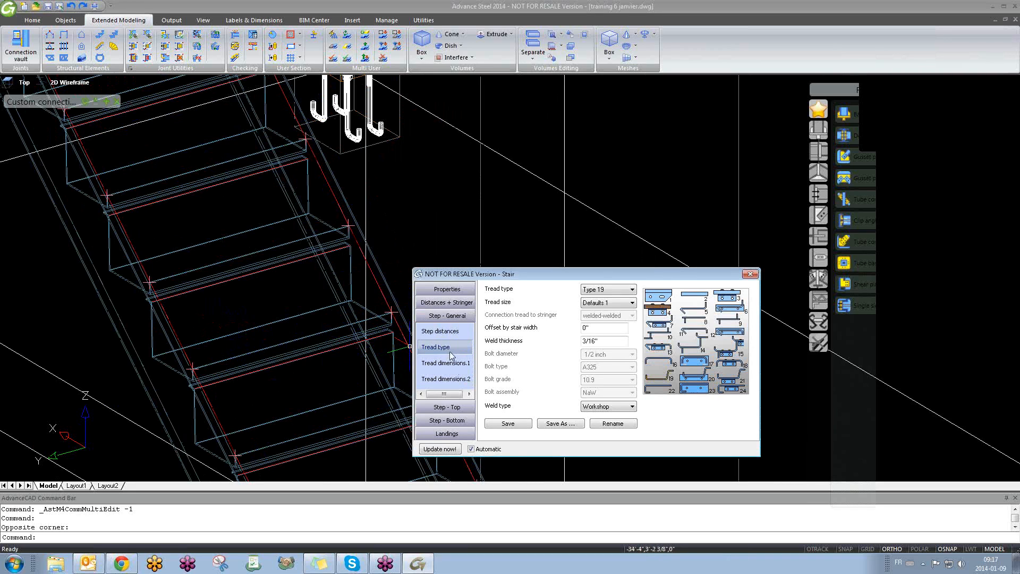
click(632, 303)
click(621, 318)
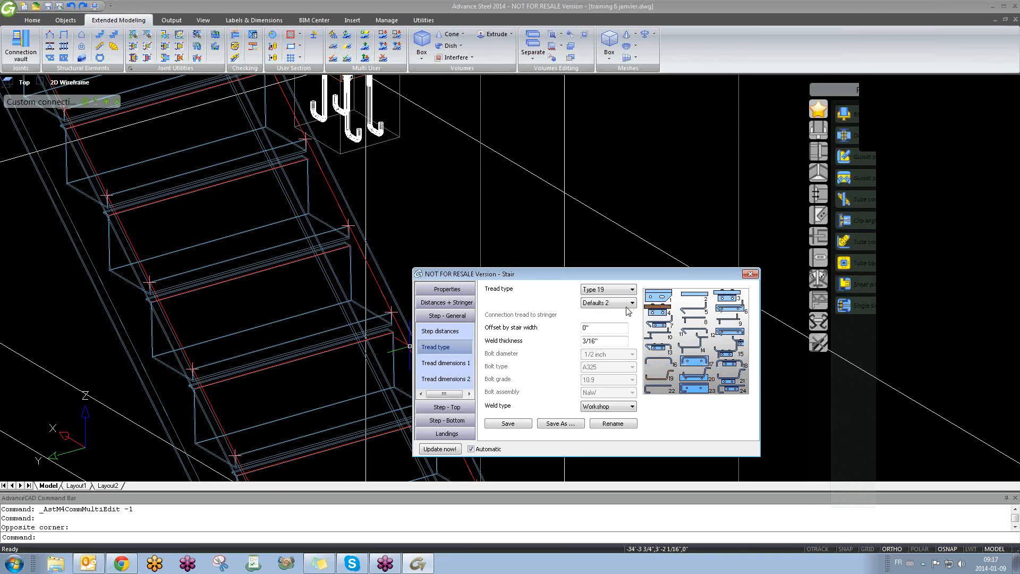
click(320, 367)
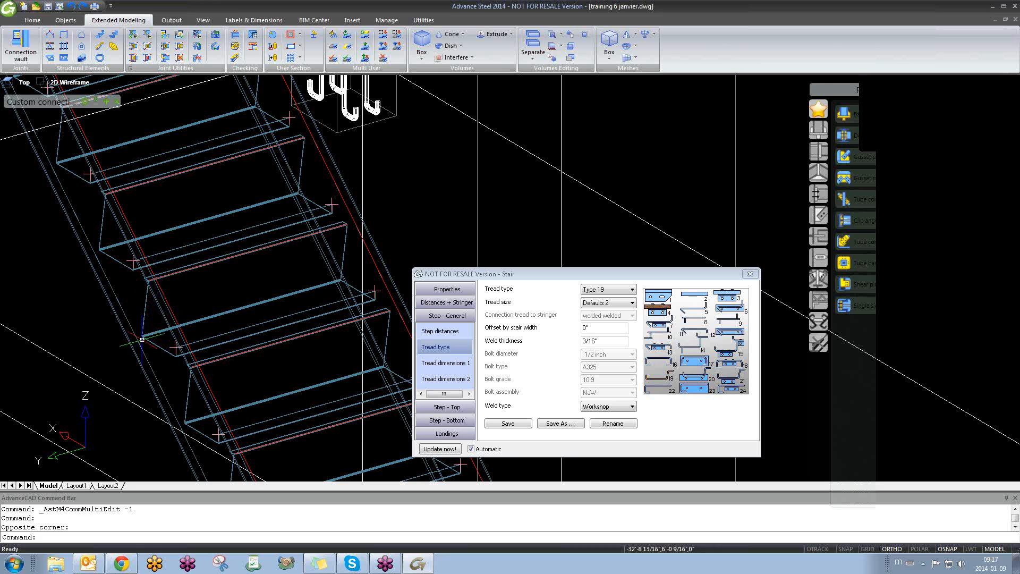
mouse_move(210, 366)
shift+middle_down()
mouse_move(226, 365)
mouse_move(204, 369)
shift+middle_up()
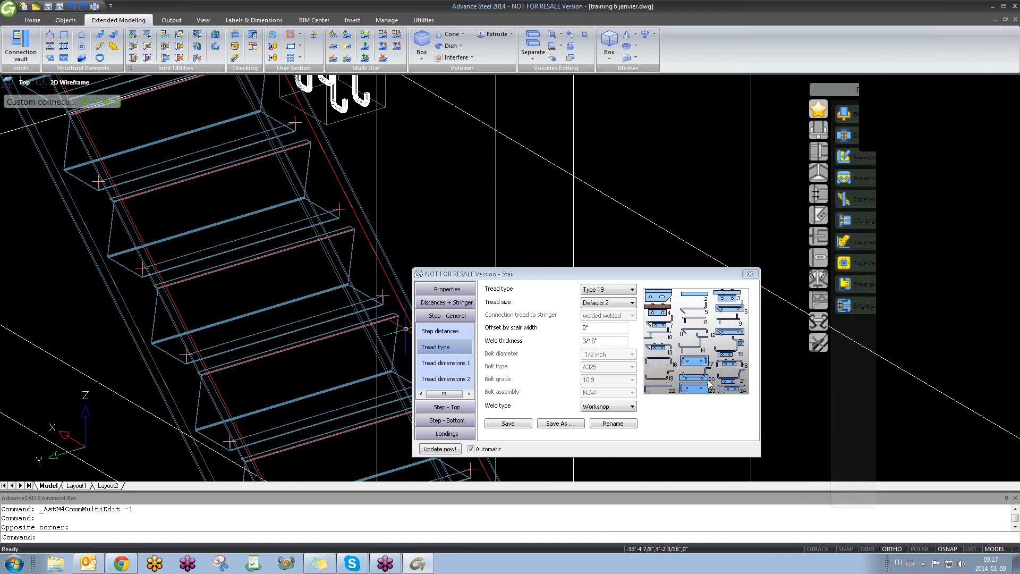
- Change the tread type to Type 20 and review both its bent-plate dimensions and its side plate and bolt dimensions
click(611, 291)
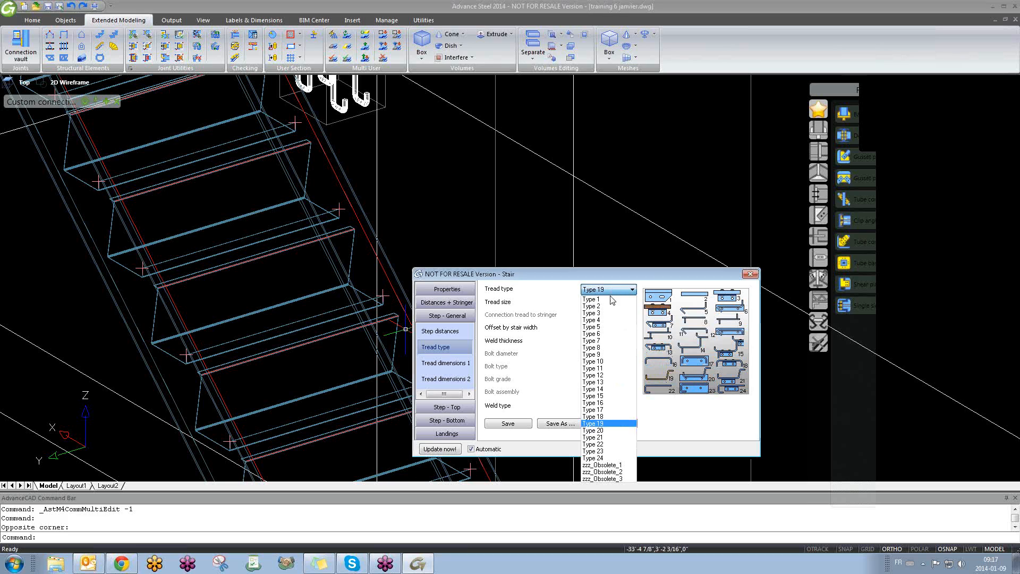
click(610, 431)
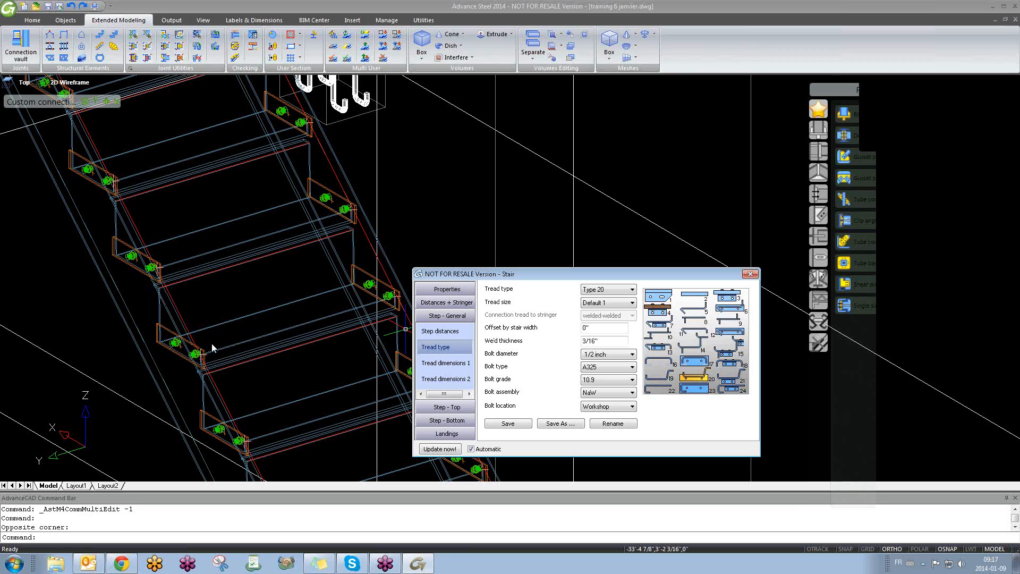
click(423, 365)
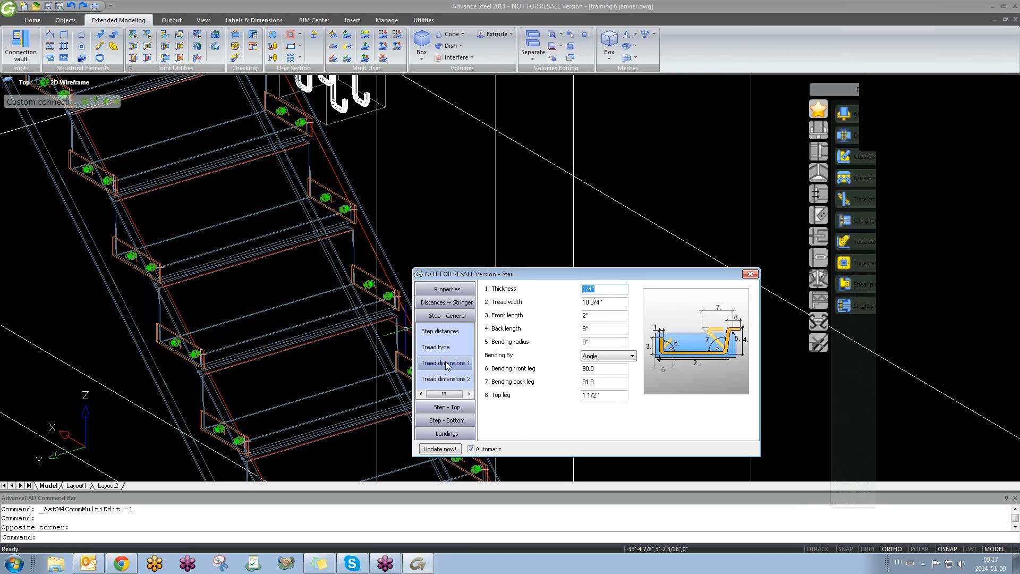
click(447, 378)
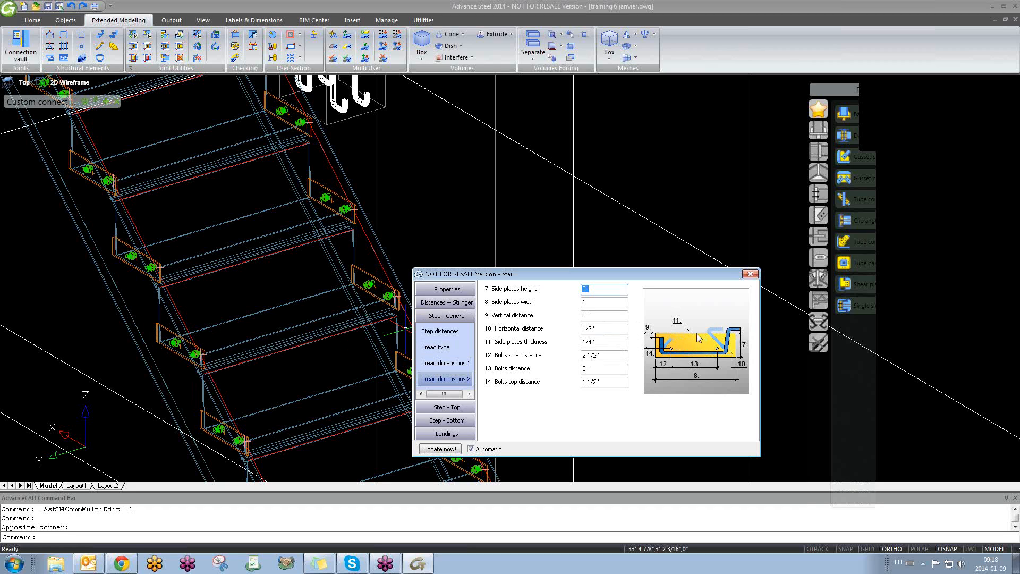
click(452, 364)
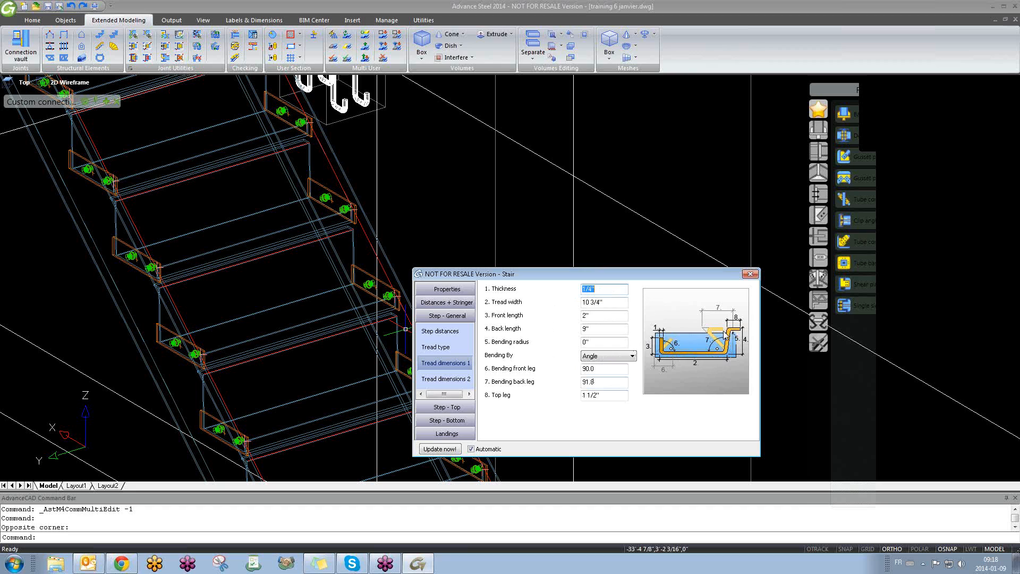
click(465, 379)
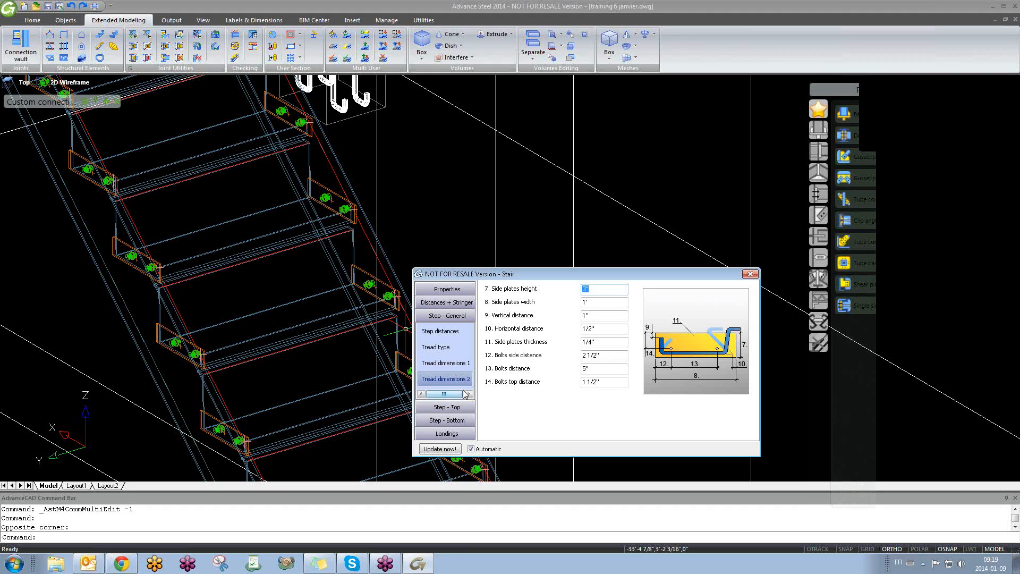
- Change the stair's tread type to Type 21 and inspect the support angles under the treads up close
click(456, 317)
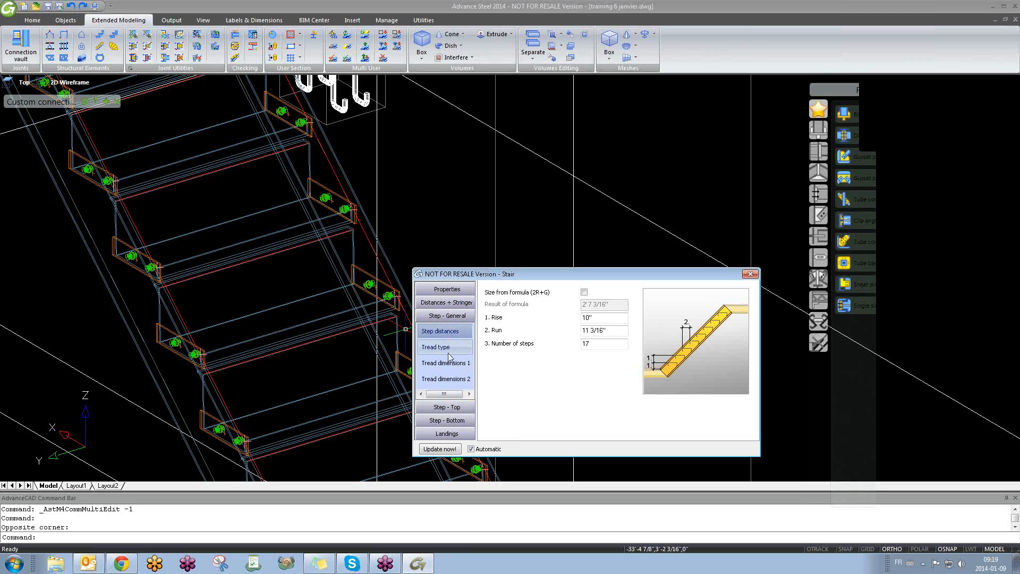
click(450, 348)
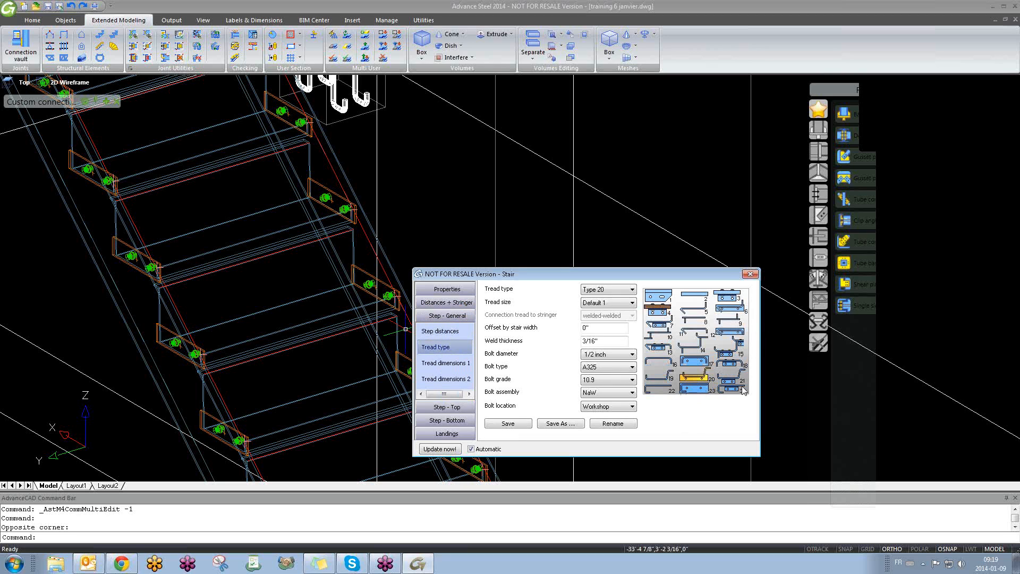
click(614, 290)
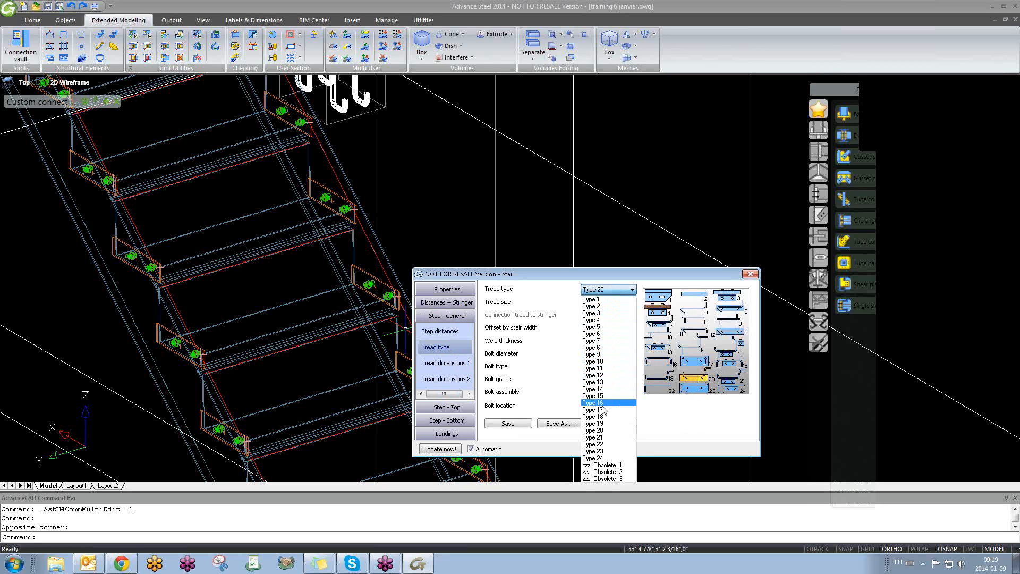
click(616, 439)
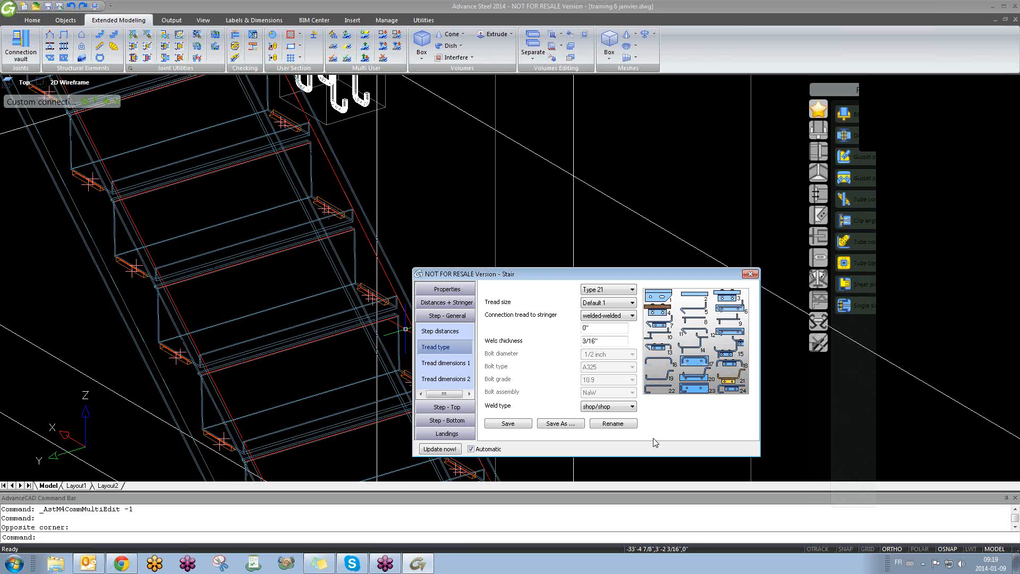
scroll(272, 349, up, 3)
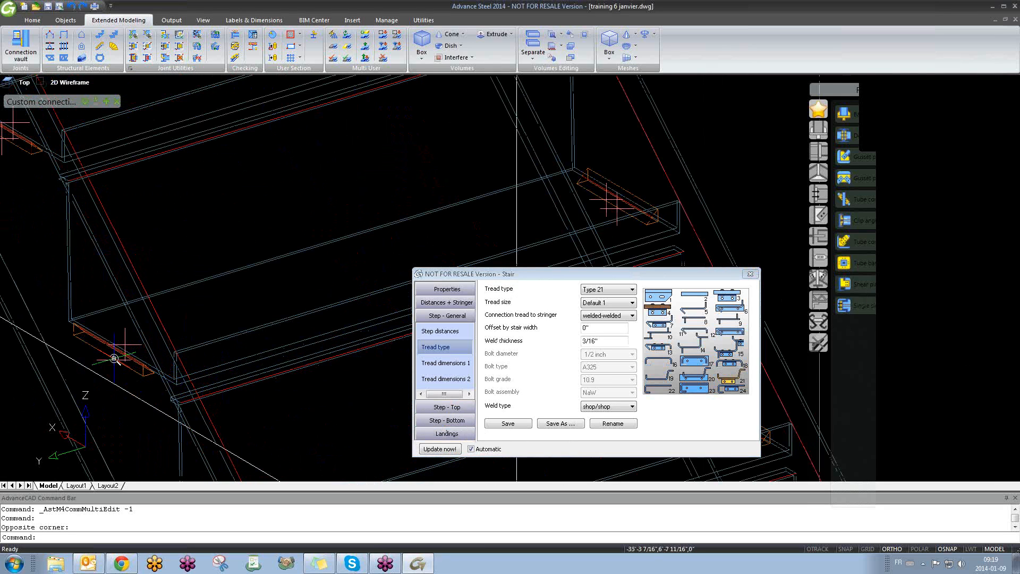
scroll(114, 359, up, 2)
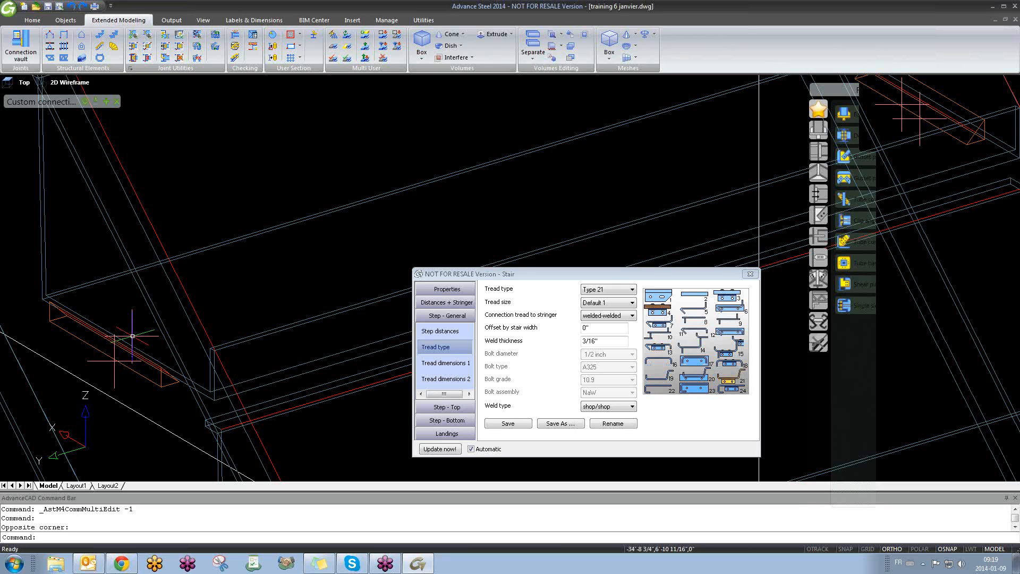
middle_drag(132, 336, 165, 334)
scroll(133, 318, down, 7)
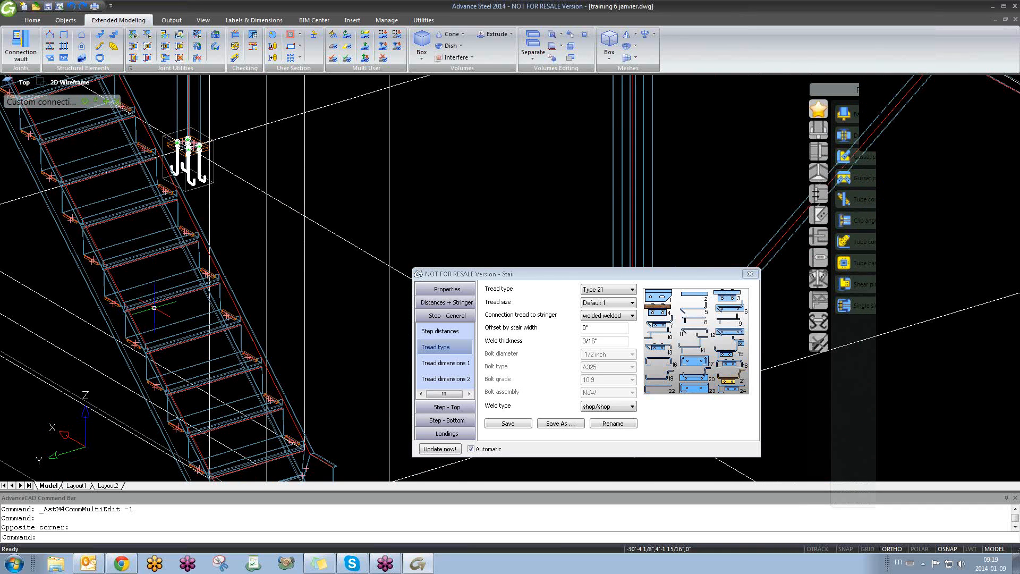
scroll(129, 342, up, 4)
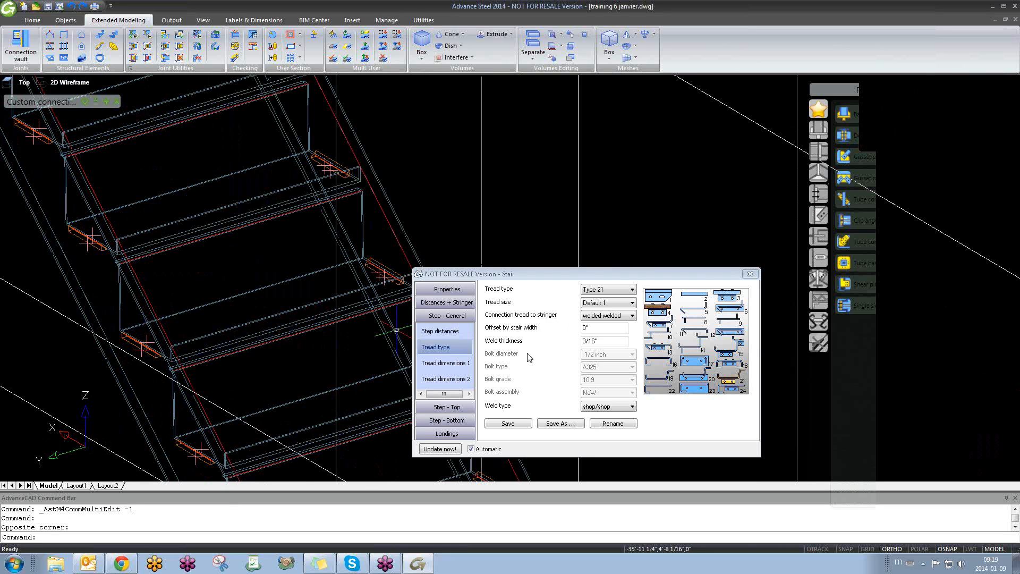
- Set the profile size of the tread support angles to the AISC angle L3 1/2X3 1/2X1/2
click(448, 379)
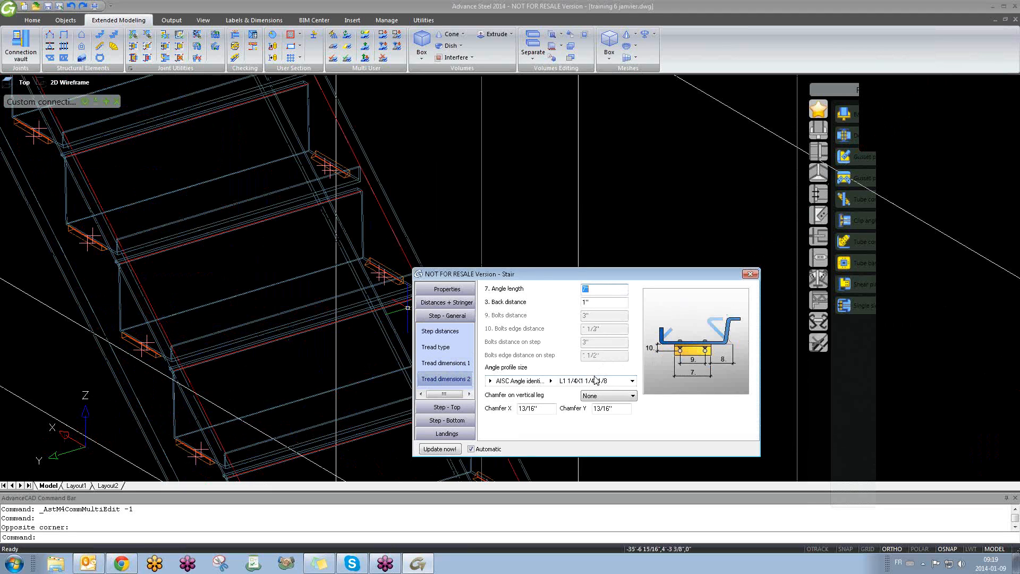
click(560, 380)
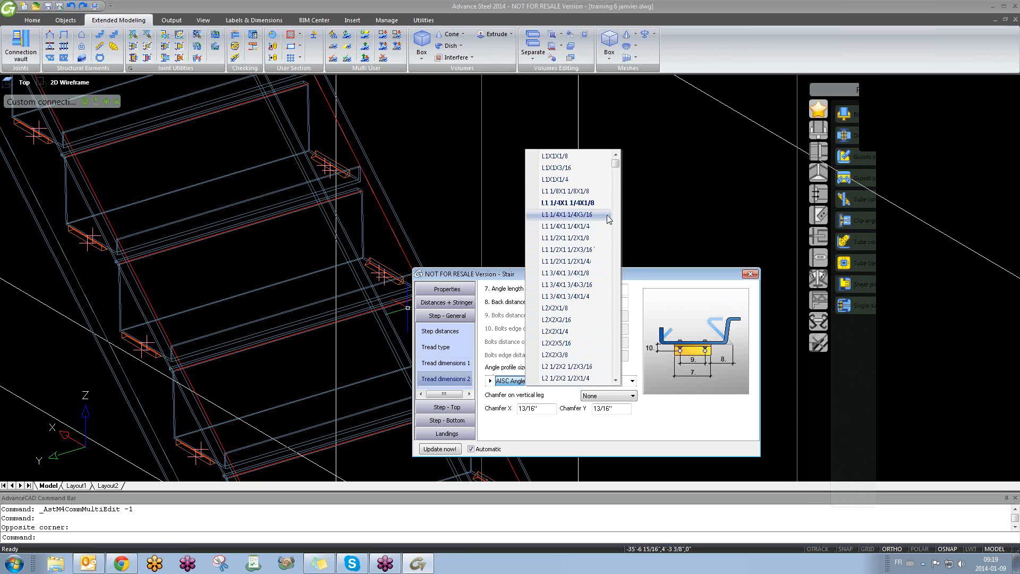
drag(615, 165, 614, 265)
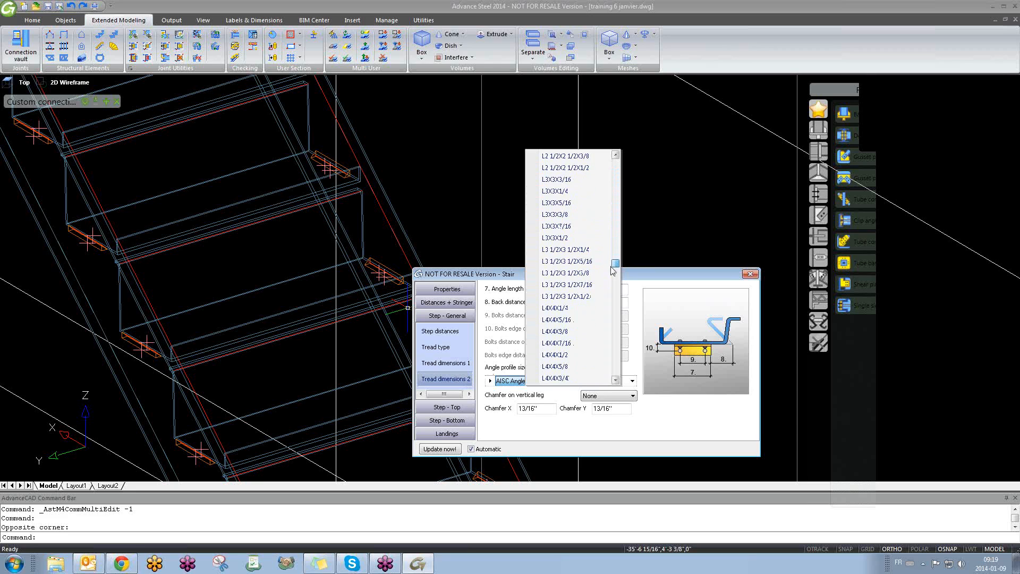
click(559, 297)
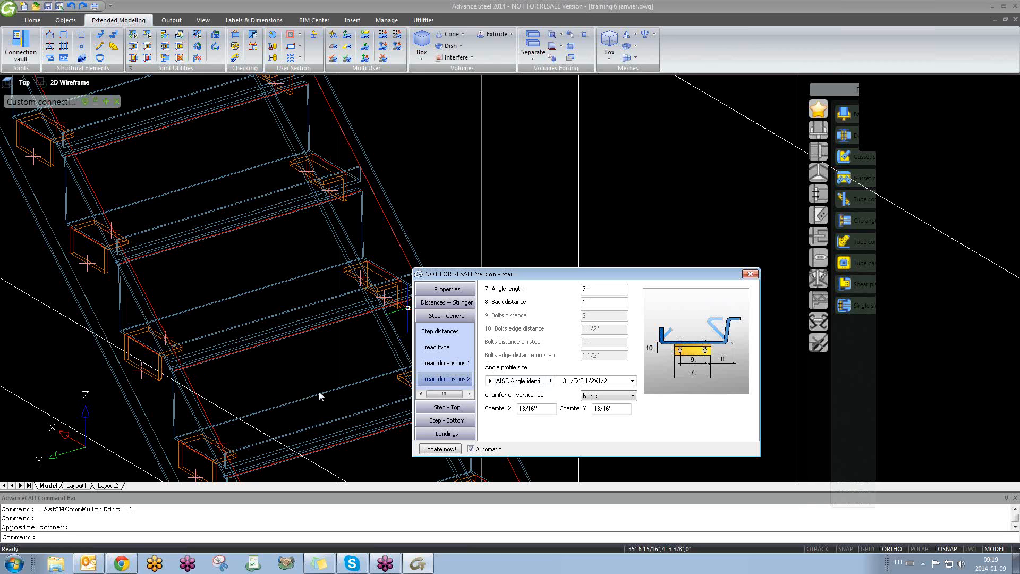
- Review the tread-to-stringer connection options for the Type 21 treads and close the stair properties
click(449, 349)
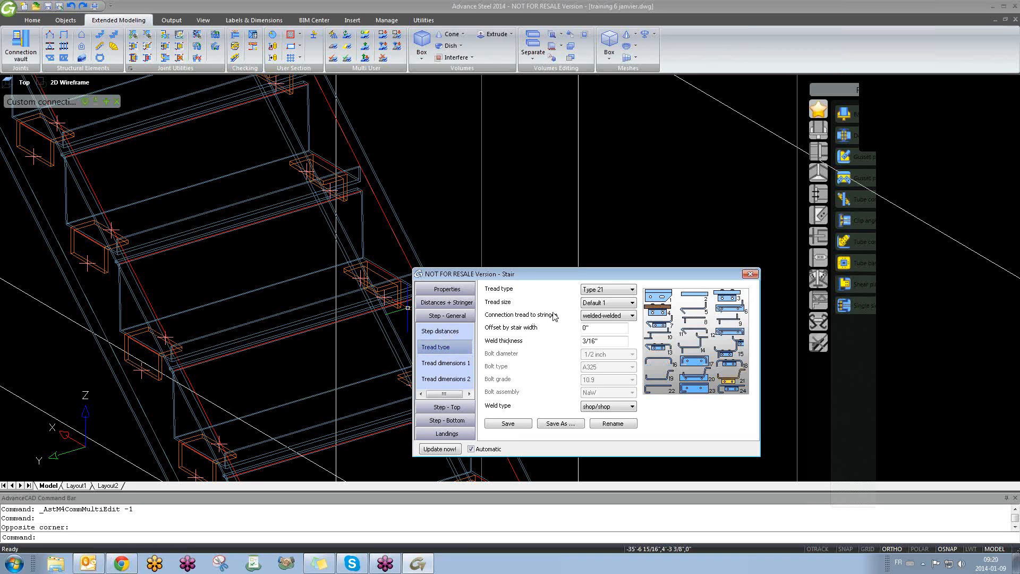
click(612, 316)
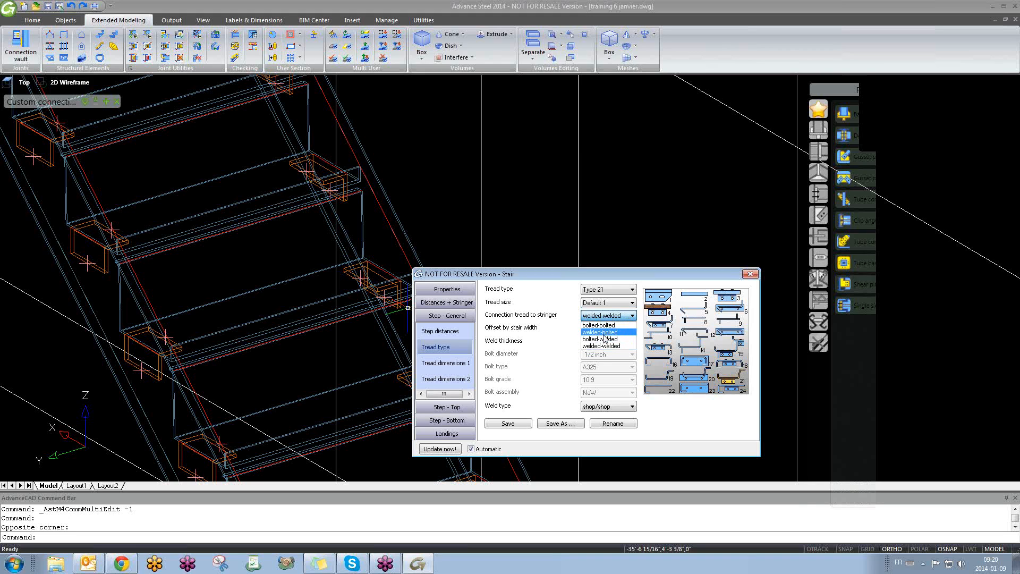
click(567, 332)
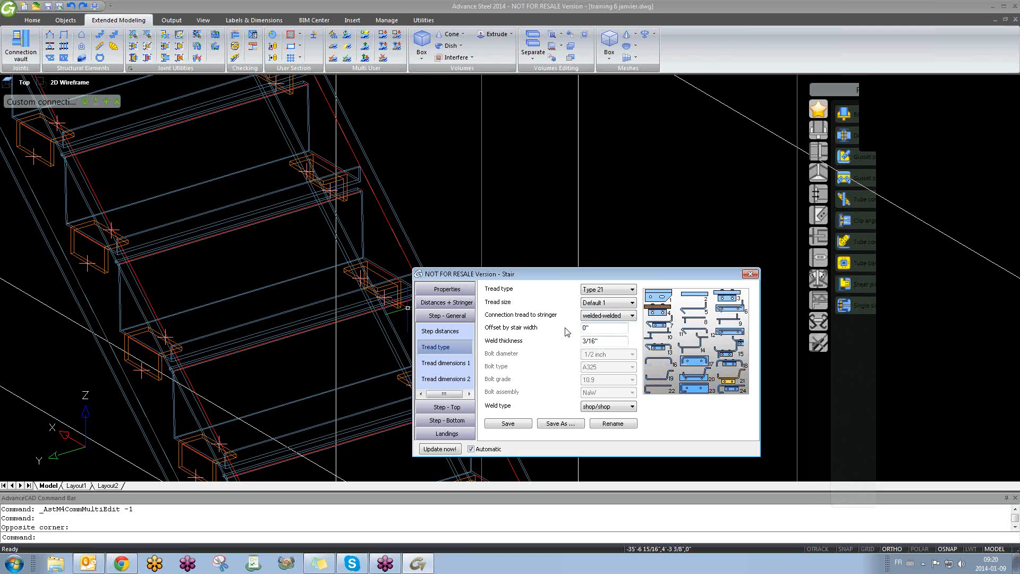
click(750, 275)
- Examine the treads and their support angles along the full length of the stair
scroll(318, 316, down, 4)
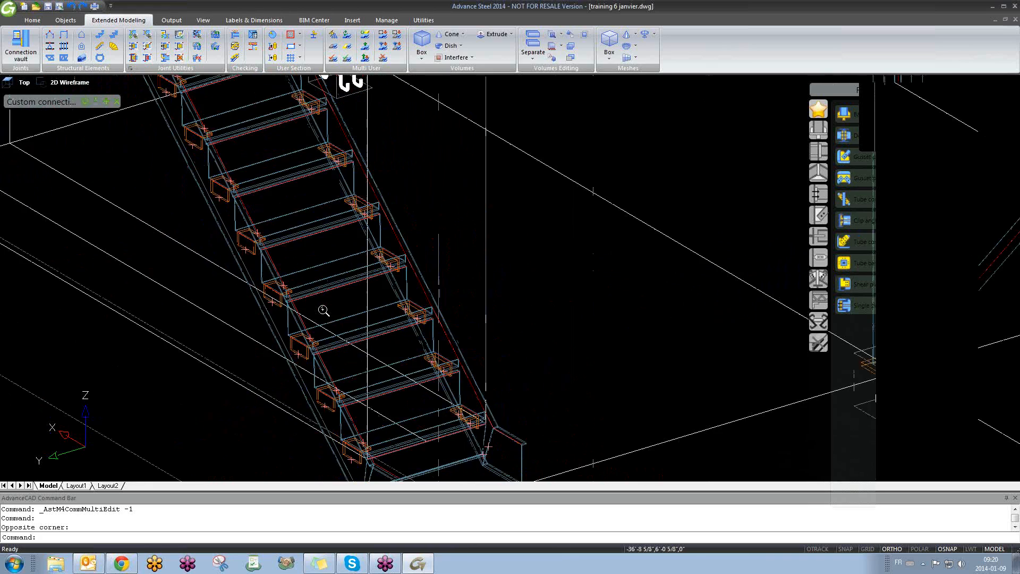
scroll(324, 311, down, 2)
middle_drag(326, 314, 285, 317)
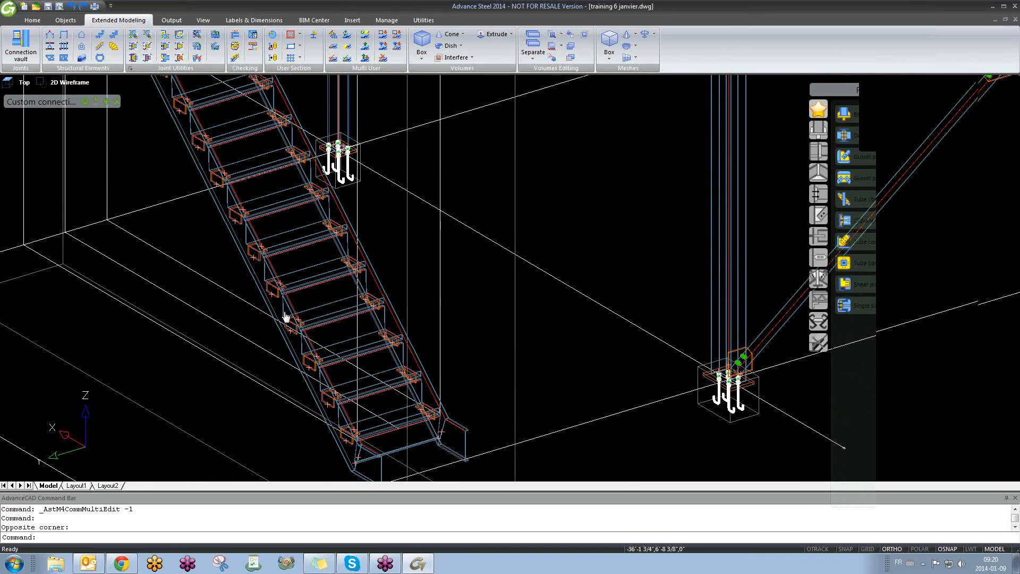
scroll(285, 308, up, 2)
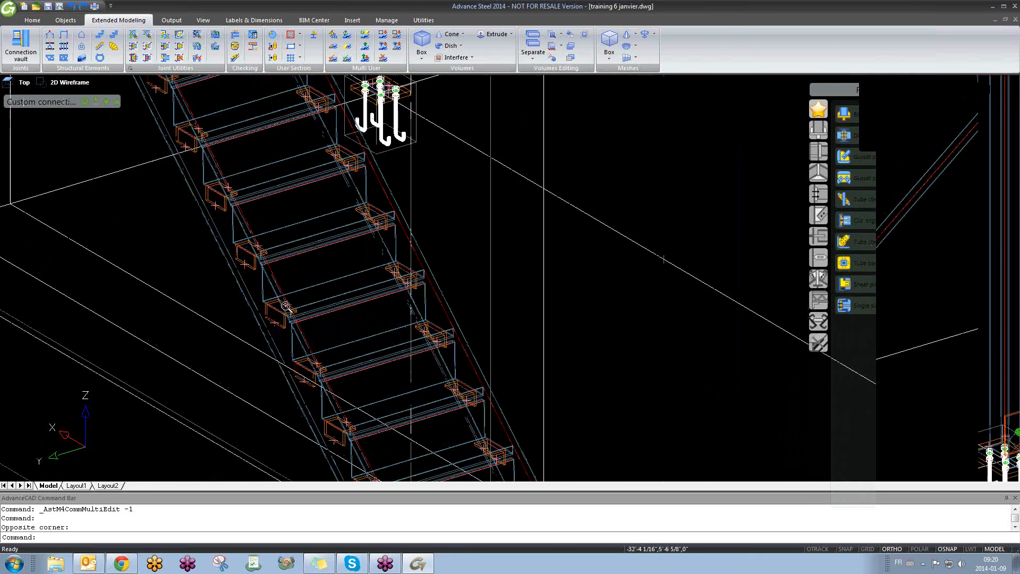
scroll(285, 307, up, 2)
scroll(225, 315, up, 2)
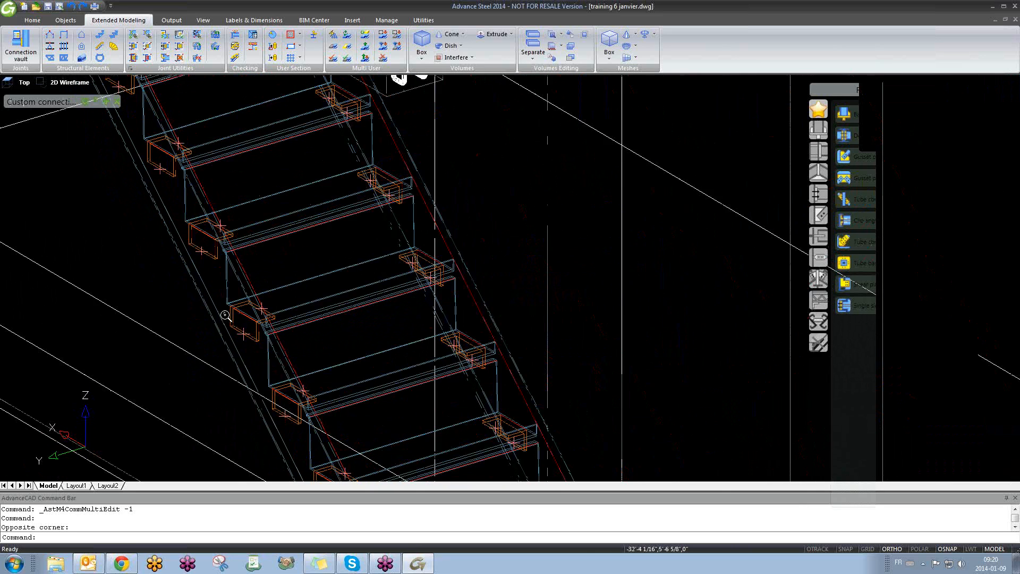
scroll(225, 315, down, 2)
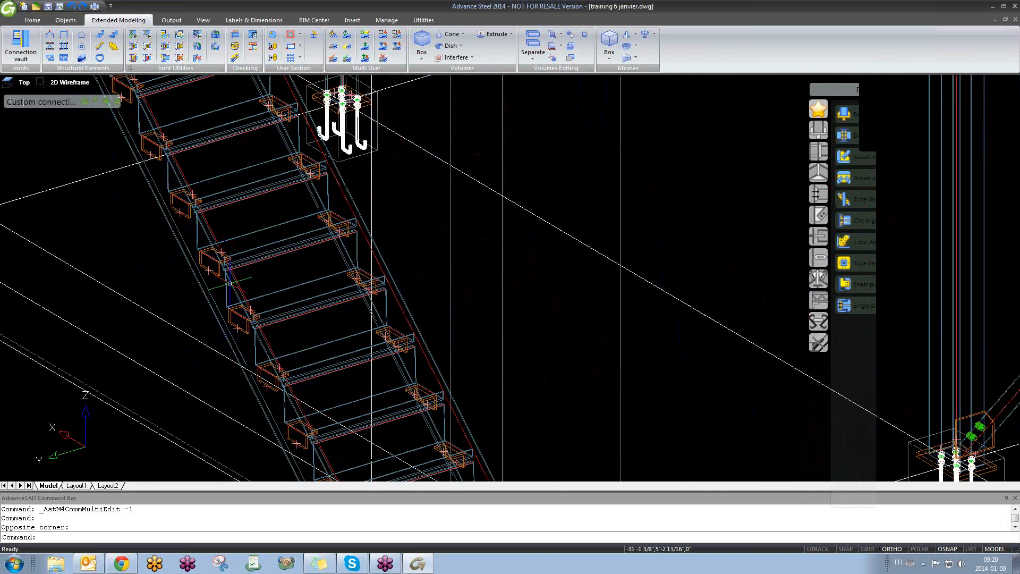
scroll(248, 304, down, 4)
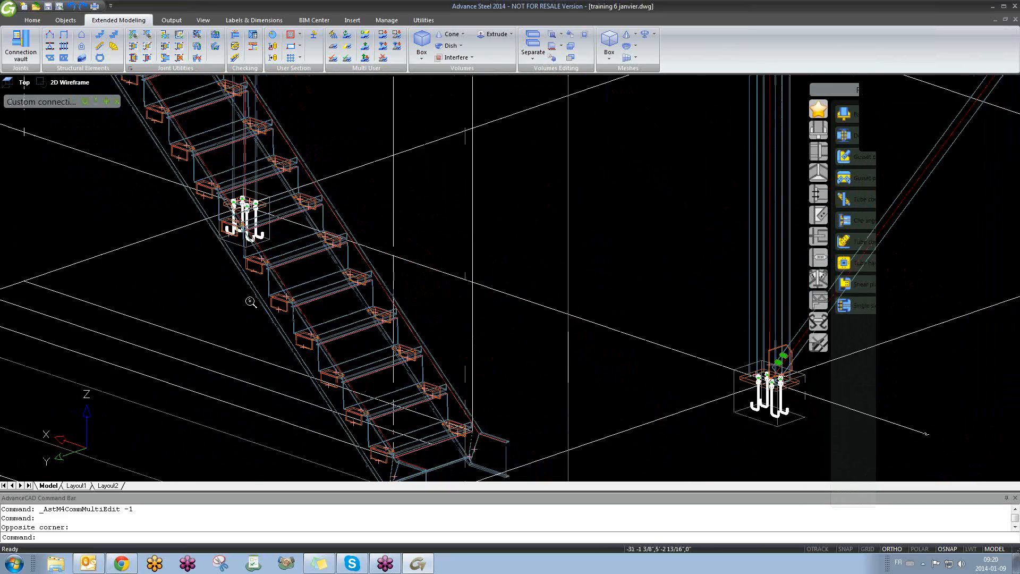
scroll(249, 298, down, 3)
scroll(244, 286, up, 5)
scroll(226, 273, down, 2)
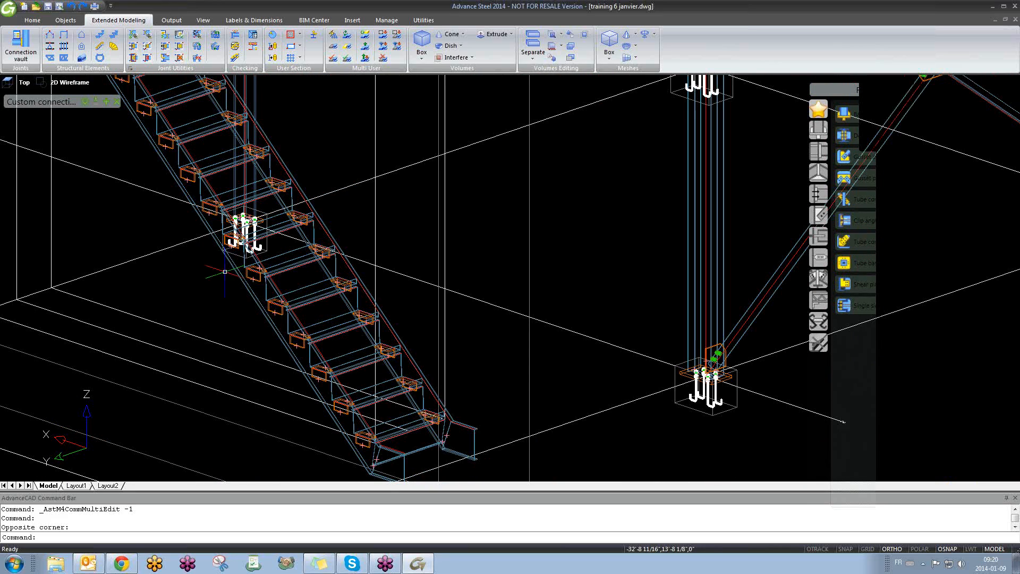
scroll(225, 272, down, 5)
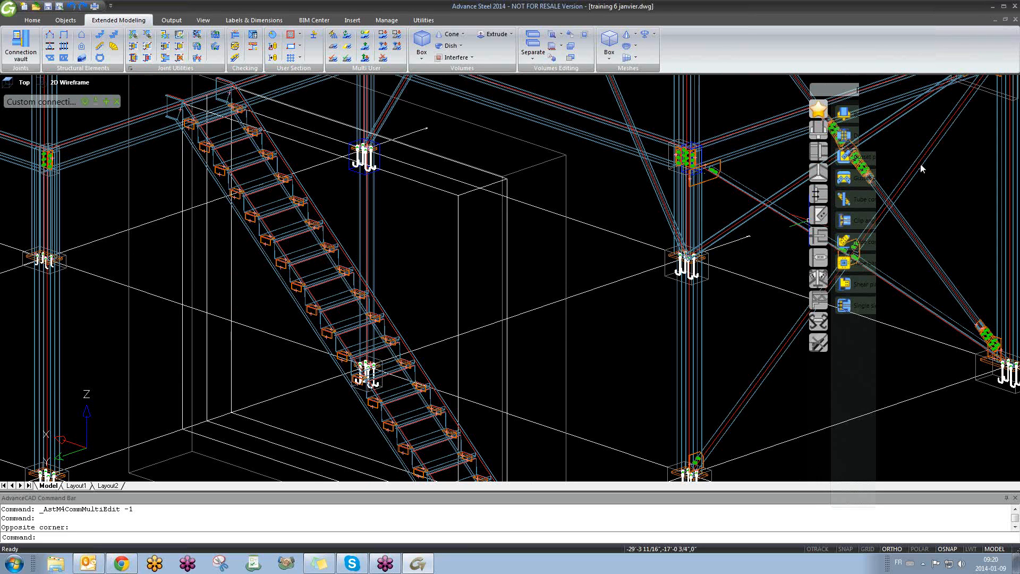
right_click(605, 246)
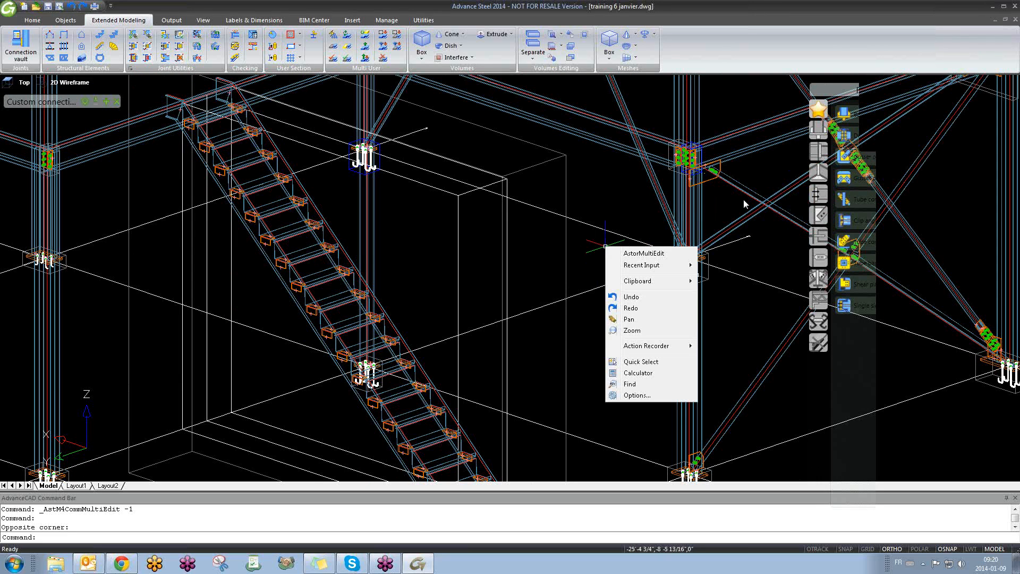
click(637, 205)
click(618, 214)
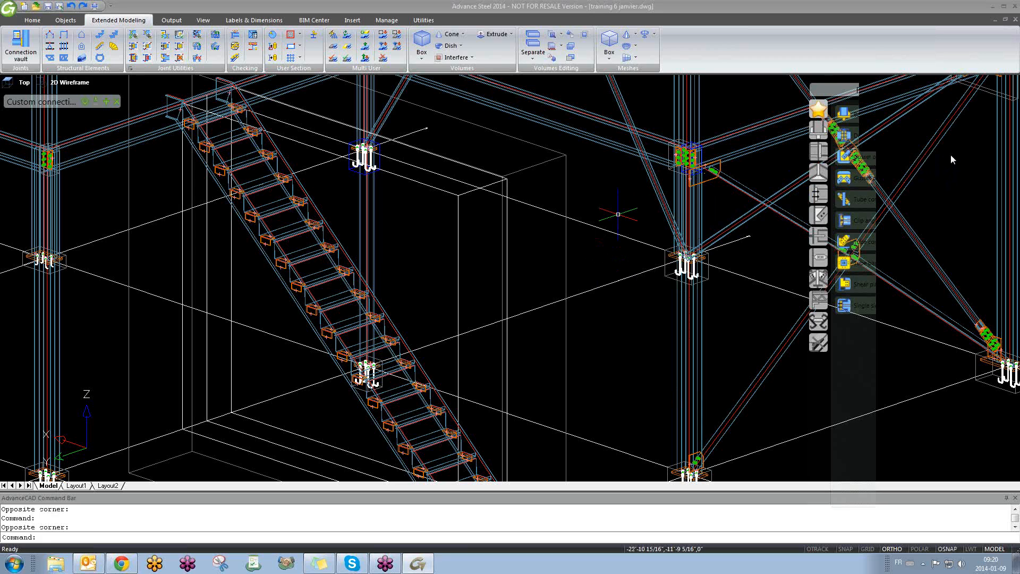
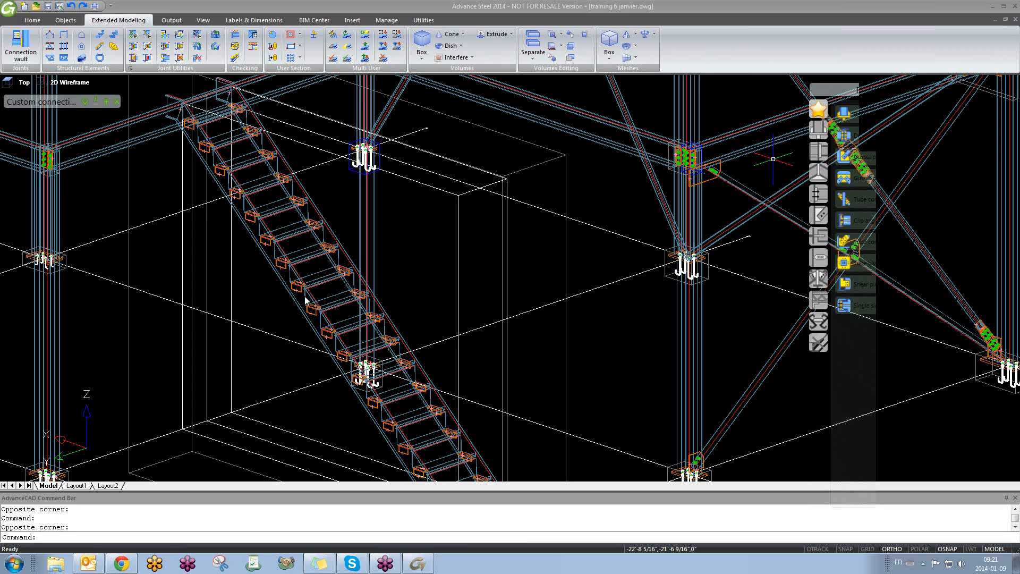
- Reopen the stair's joint properties from its stringer and review the general tread type and both sets of tread dimensions
scroll(348, 336, up, 8)
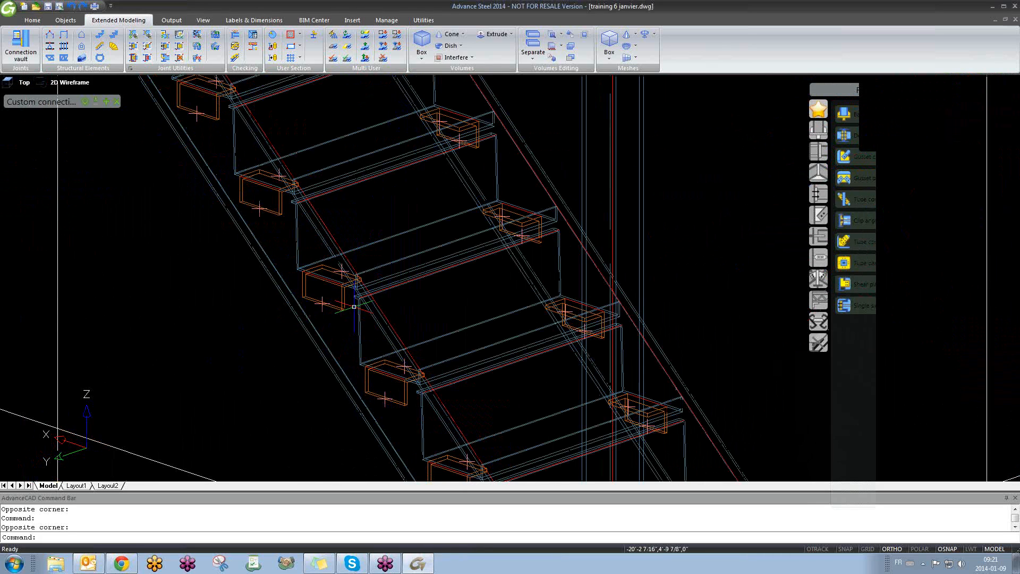
scroll(386, 295, down, 3)
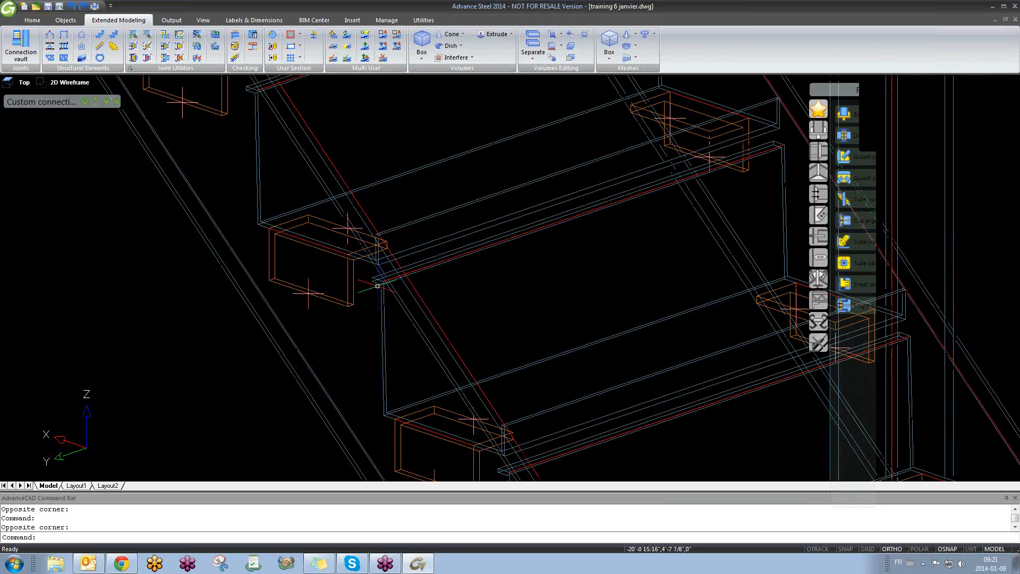
scroll(374, 276, down, 3)
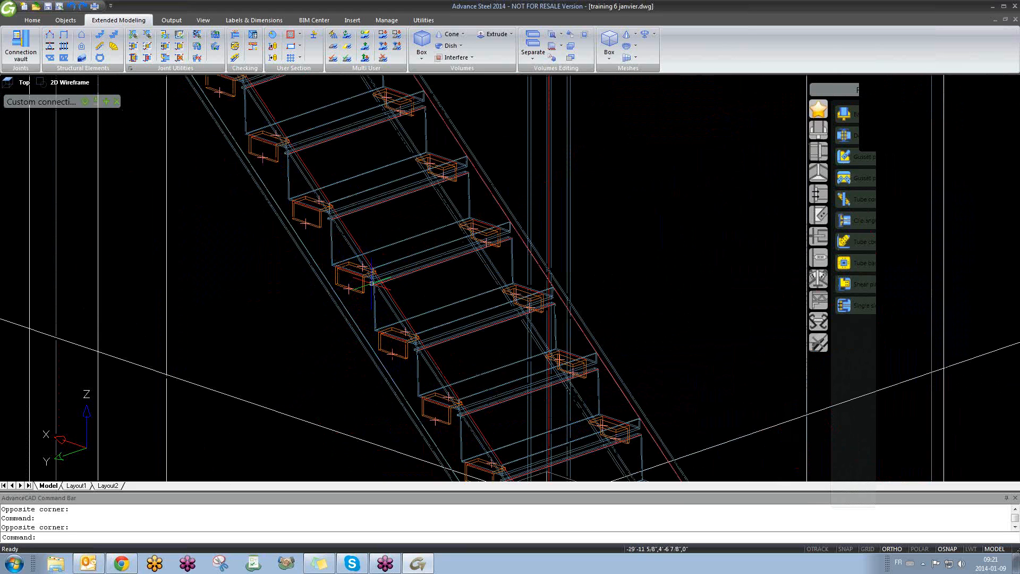
click(354, 329)
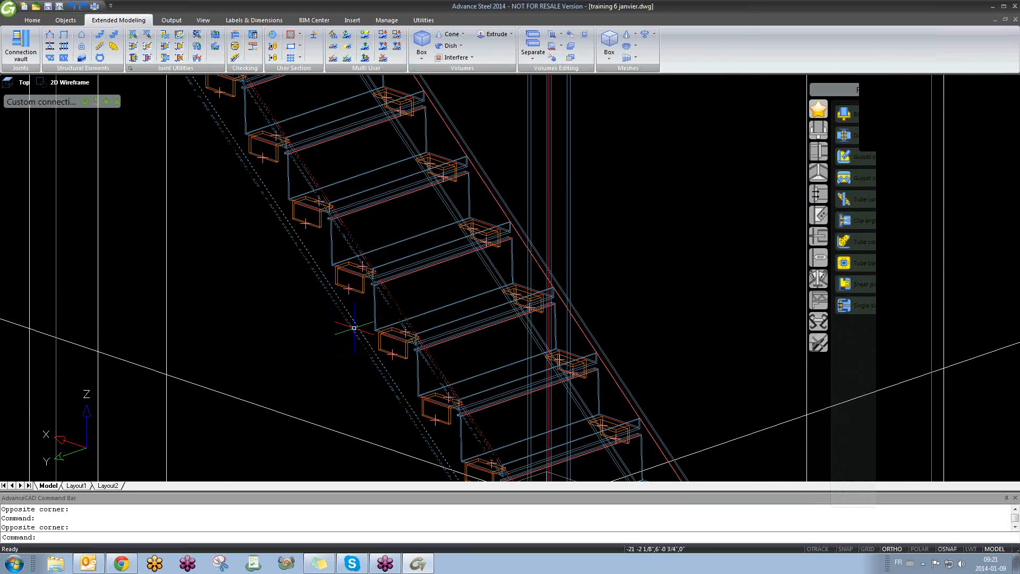
right_click(354, 330)
click(403, 285)
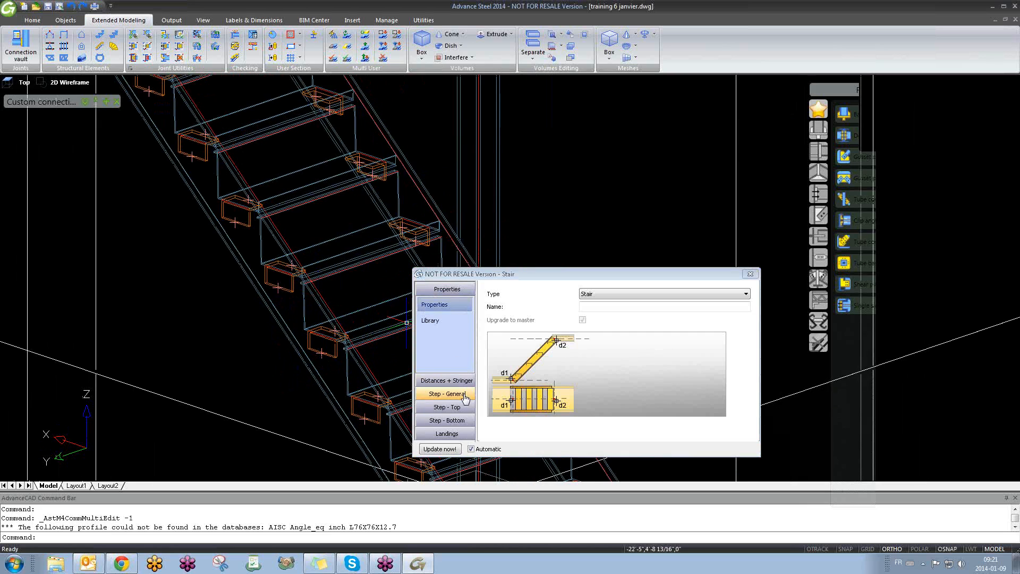
click(447, 393)
click(443, 347)
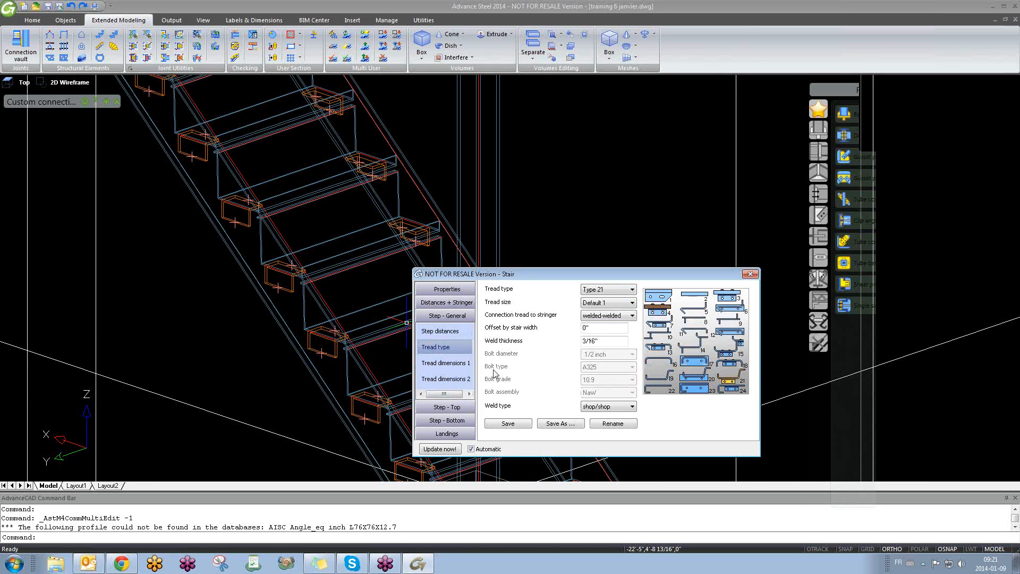
click(453, 362)
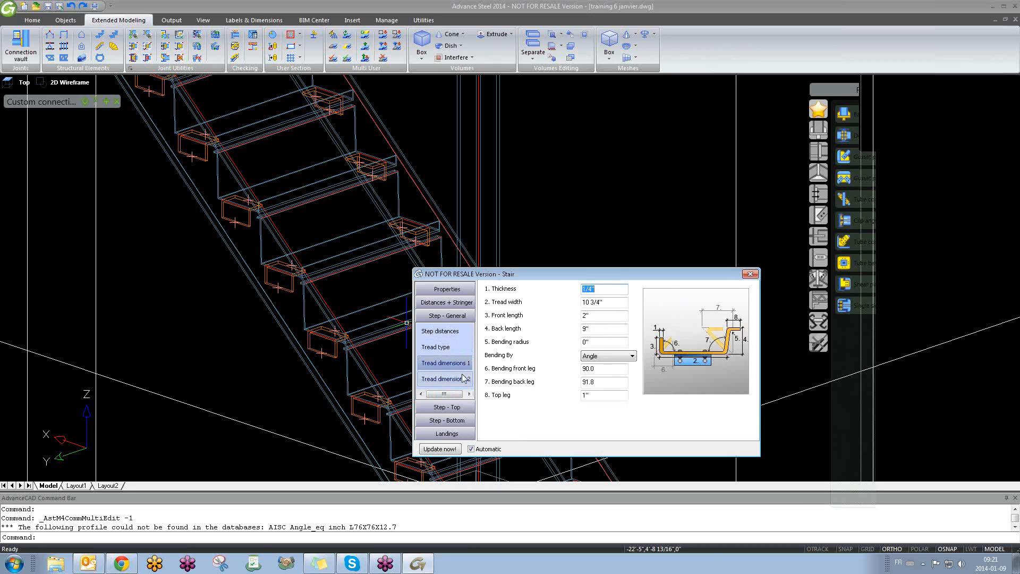
click(461, 381)
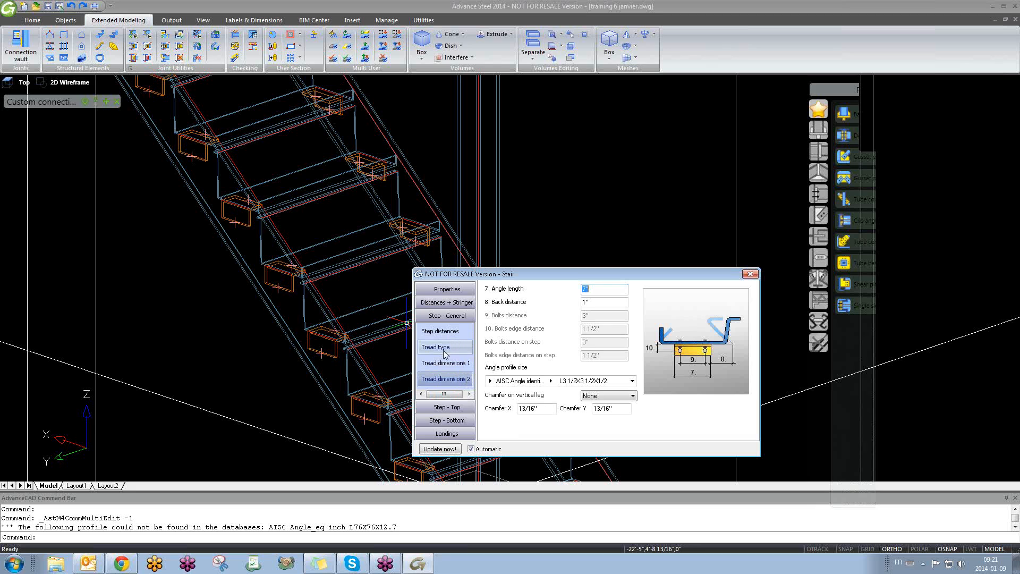
- Inspect the stair from a slightly different angle against its support angle settings and close the stair properties
middle_drag(345, 306, 253, 303)
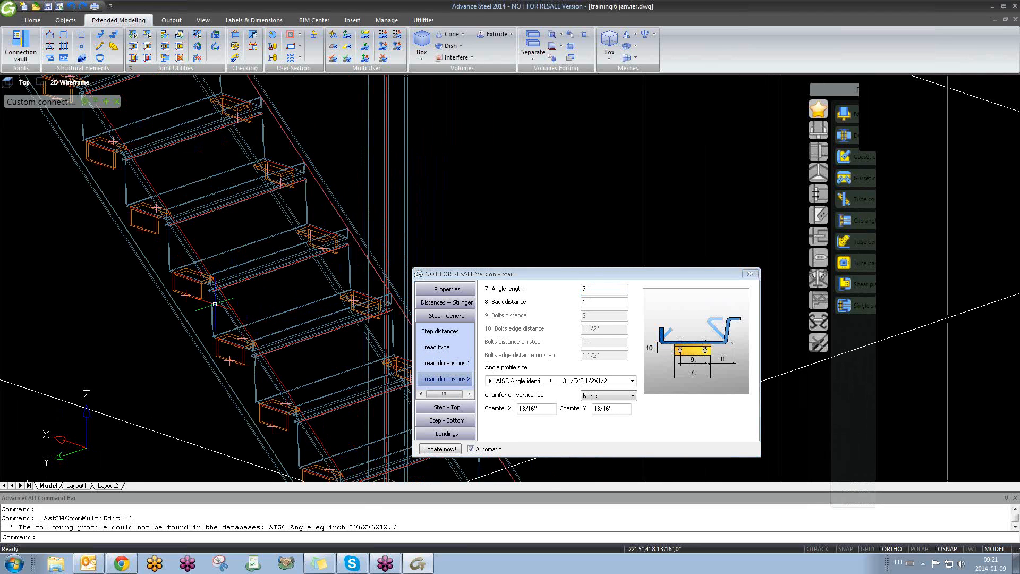
shift+middle_drag(330, 332, 331, 333)
shift+middle_drag(304, 340, 329, 315)
key(Escape)
scroll(256, 339, up, 3)
scroll(256, 339, down, 5)
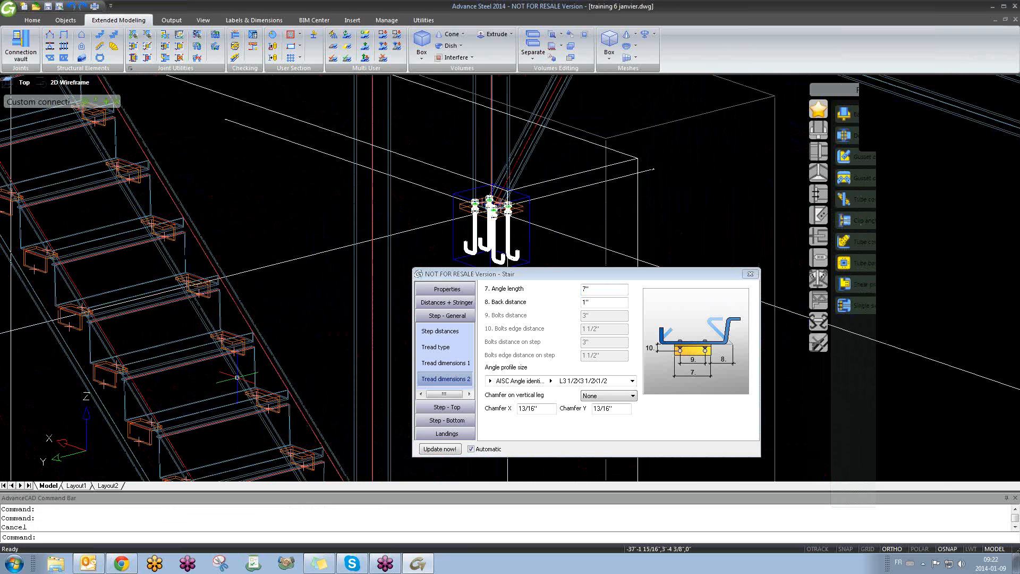
click(750, 274)
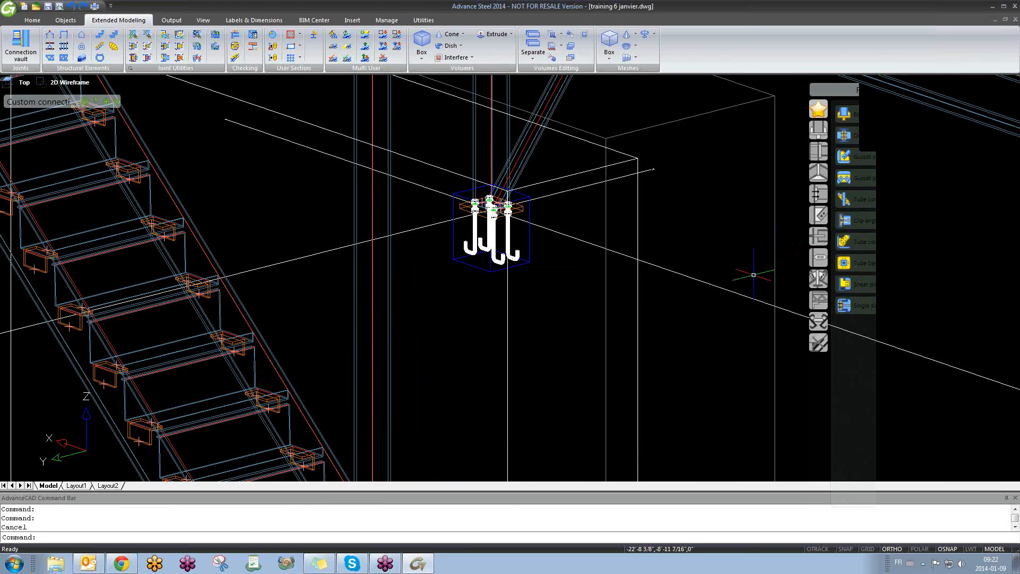
- Examine the support angles and weld points under the treads up close, checking the weld on one angle's vertical leg
scroll(497, 325, down, 3)
scroll(345, 374, up, 3)
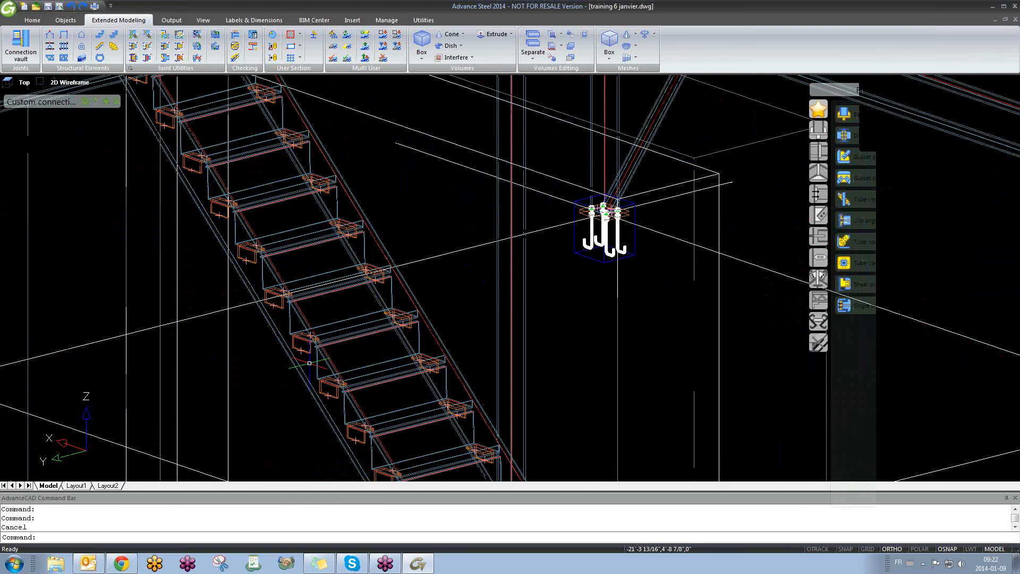
scroll(311, 359, down, 2)
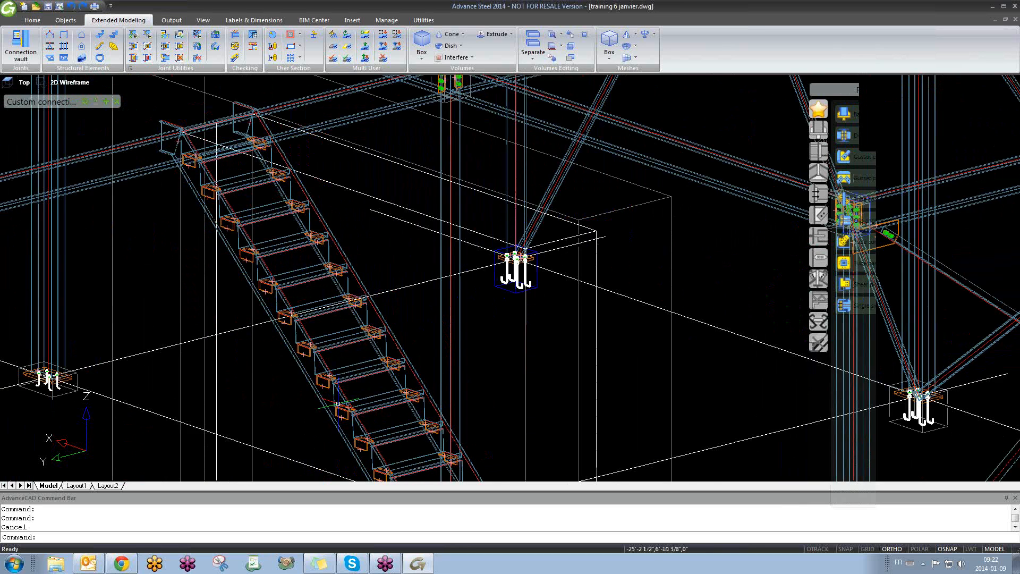
scroll(335, 367, up, 5)
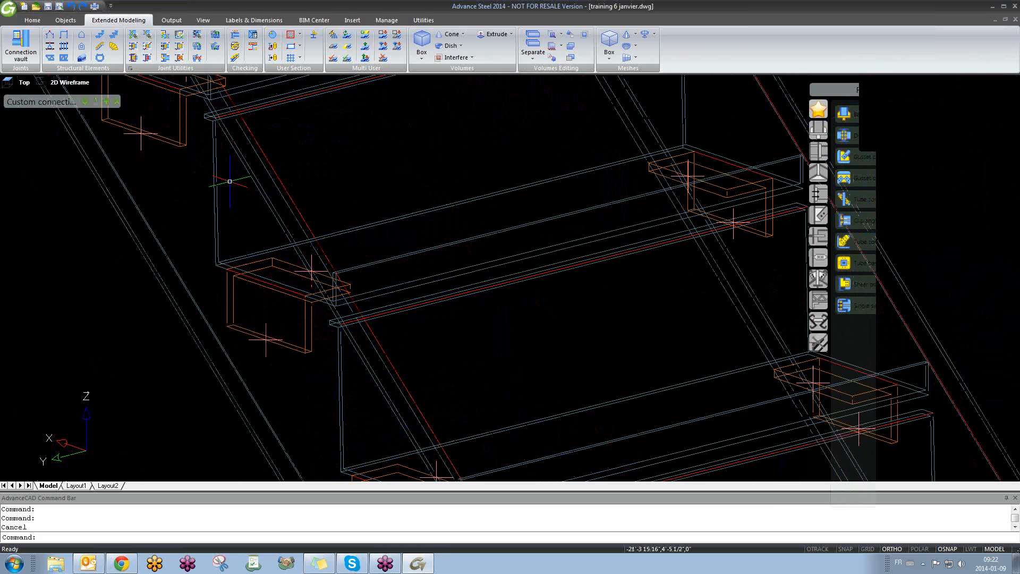
scroll(215, 174, down, 3)
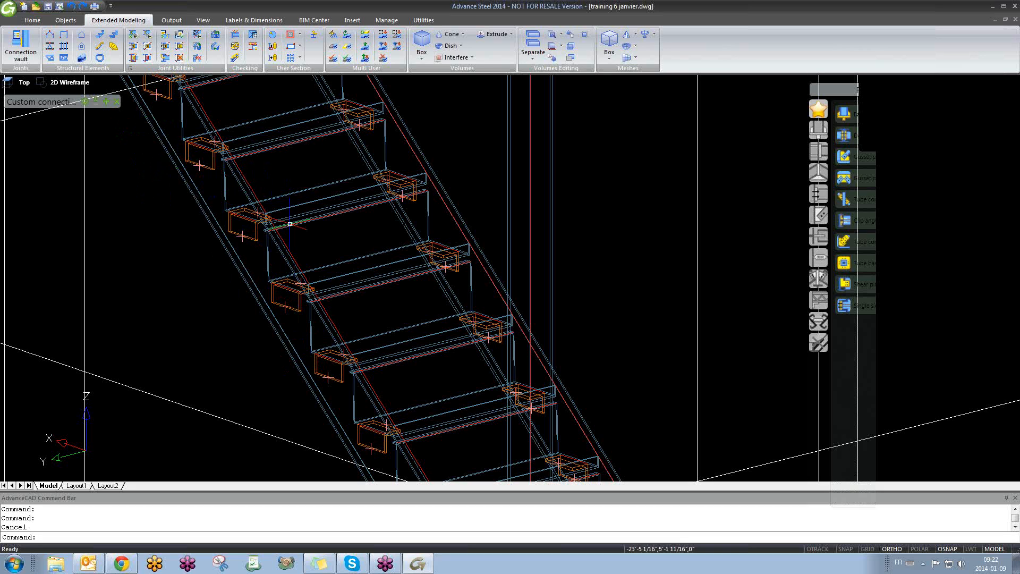
scroll(303, 322, up, 5)
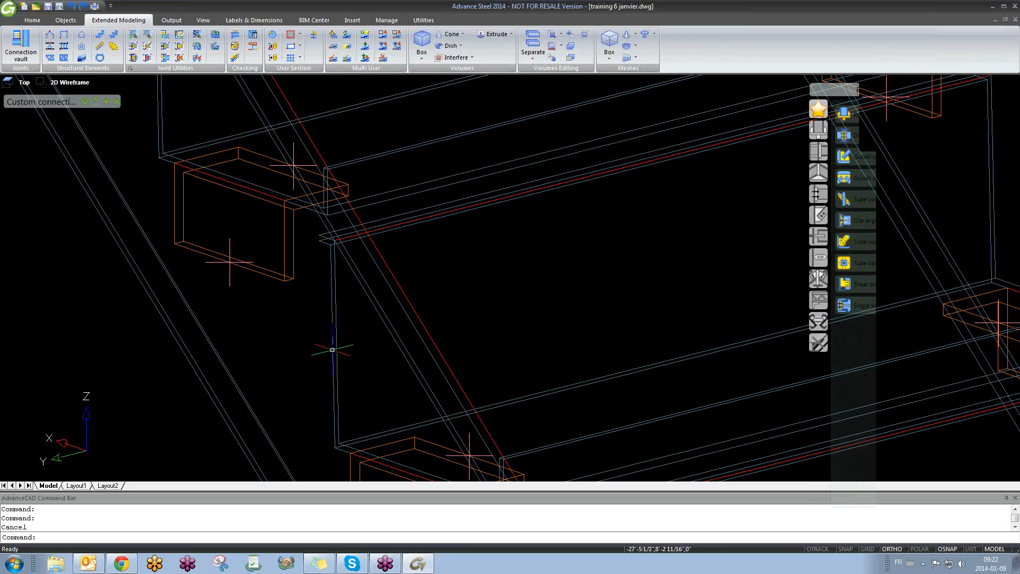
scroll(332, 349, down, 4)
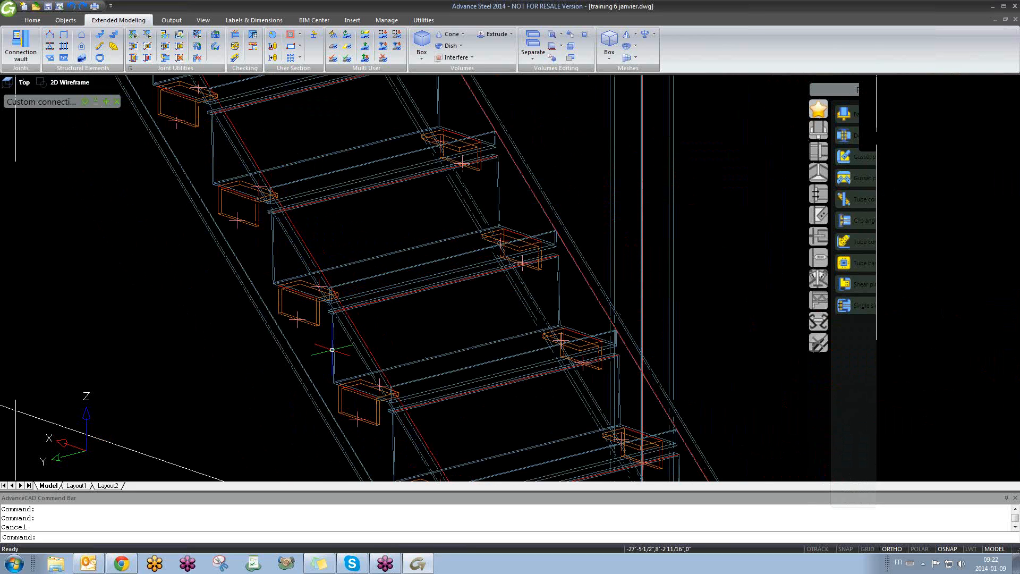
scroll(334, 342, up, 4)
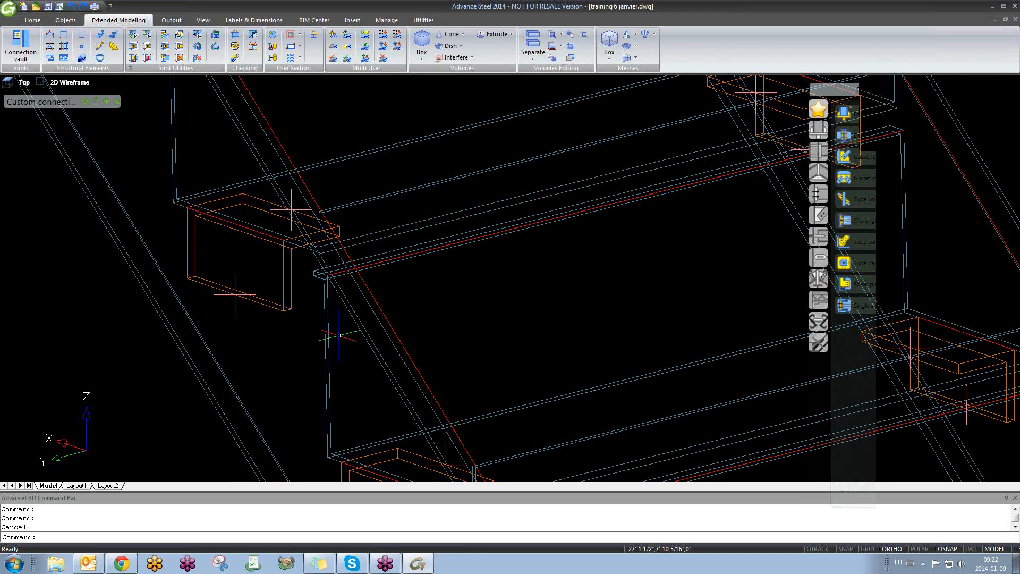
click(234, 309)
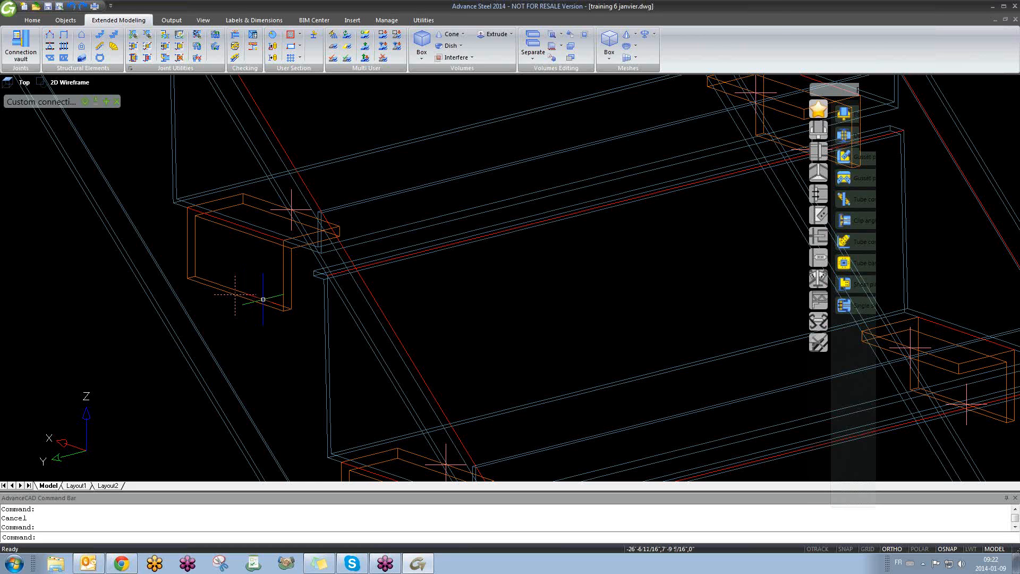
scroll(263, 299, down, 3)
key(Escape)
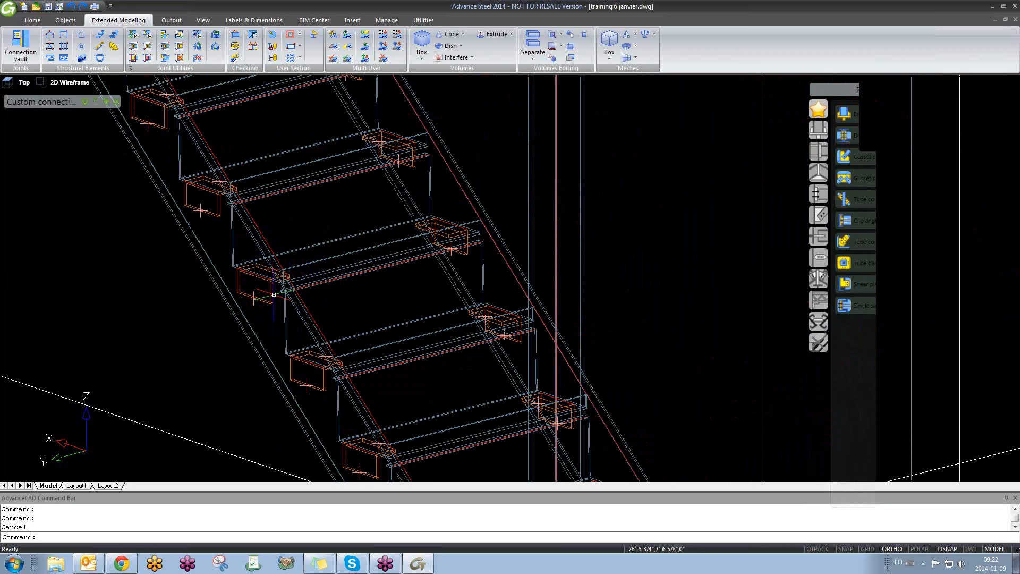
click(309, 315)
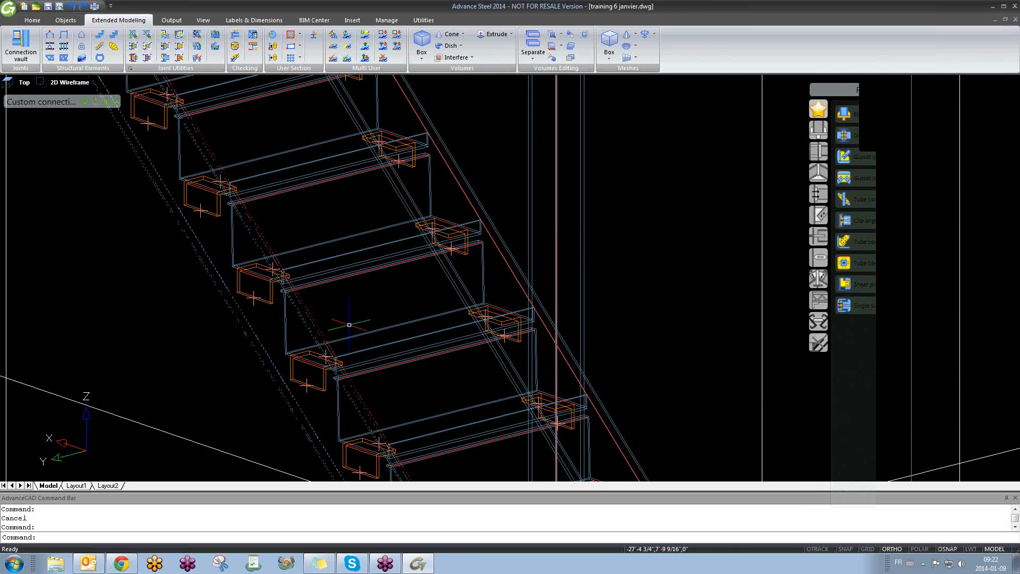
key(Escape)
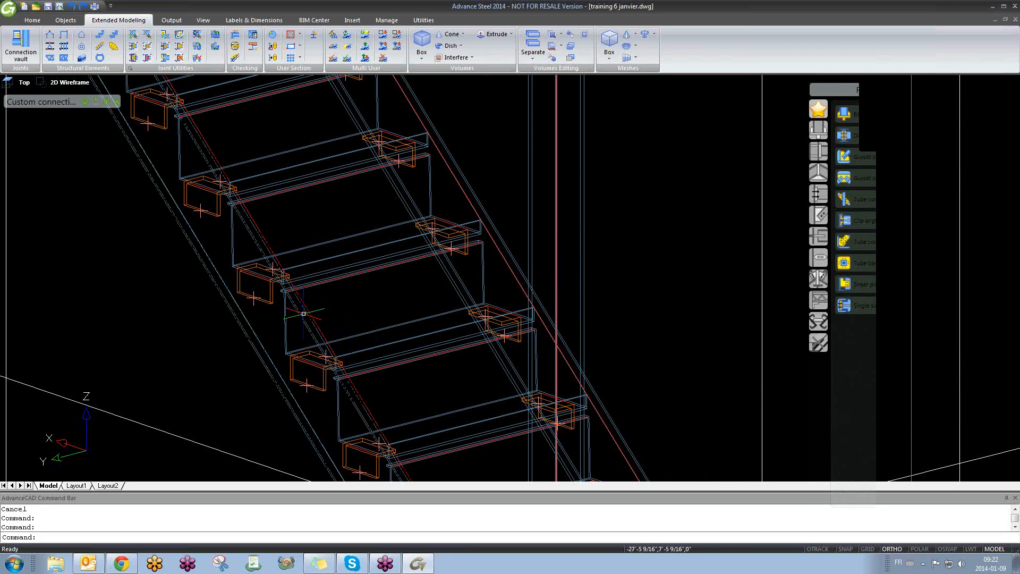
key(F3)
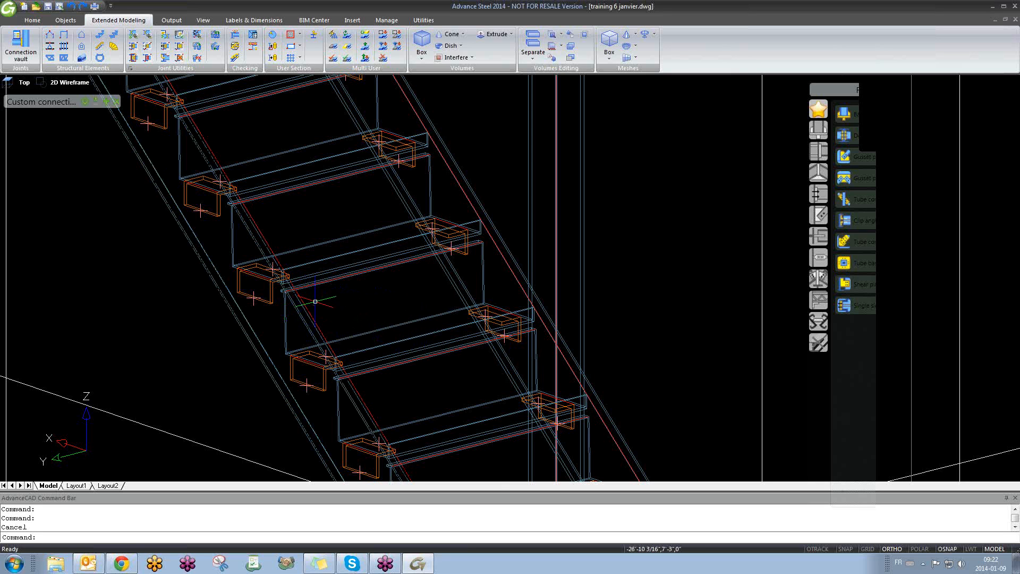
- Open the stair's joint properties from its stringer
scroll(314, 296, down, 3)
shift+middle_drag(371, 330, 363, 337)
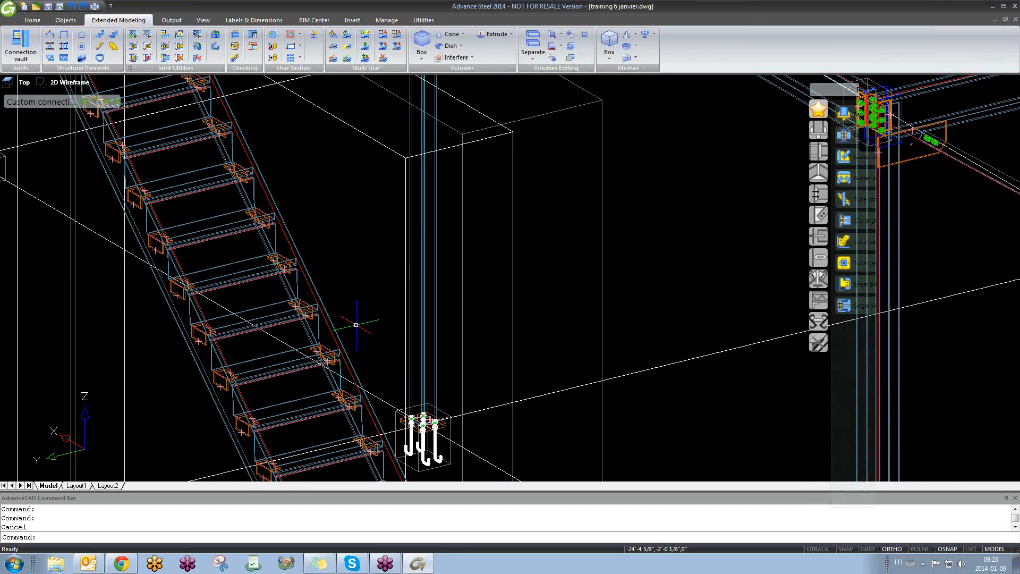
click(314, 289)
right_click(314, 288)
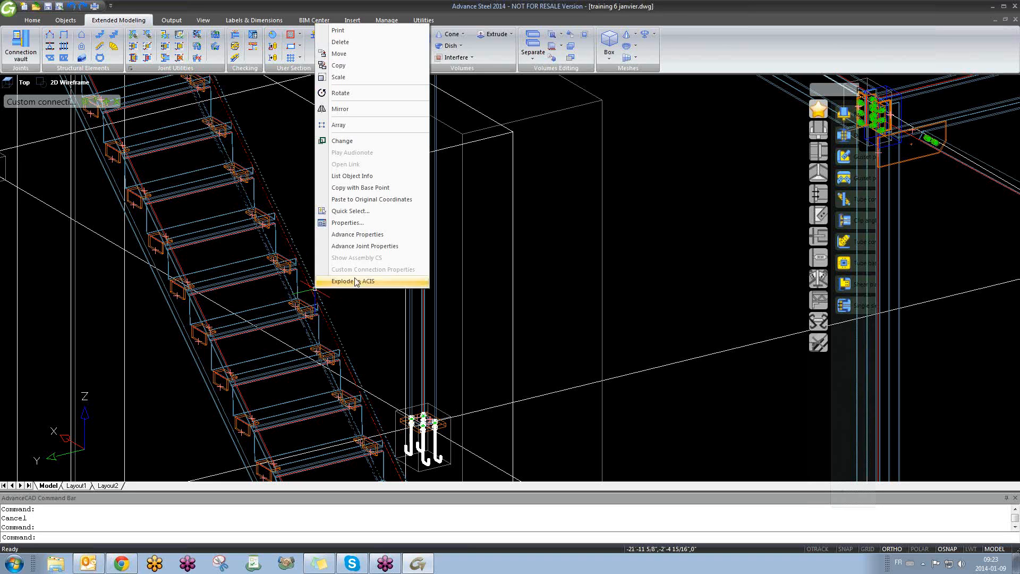
click(365, 246)
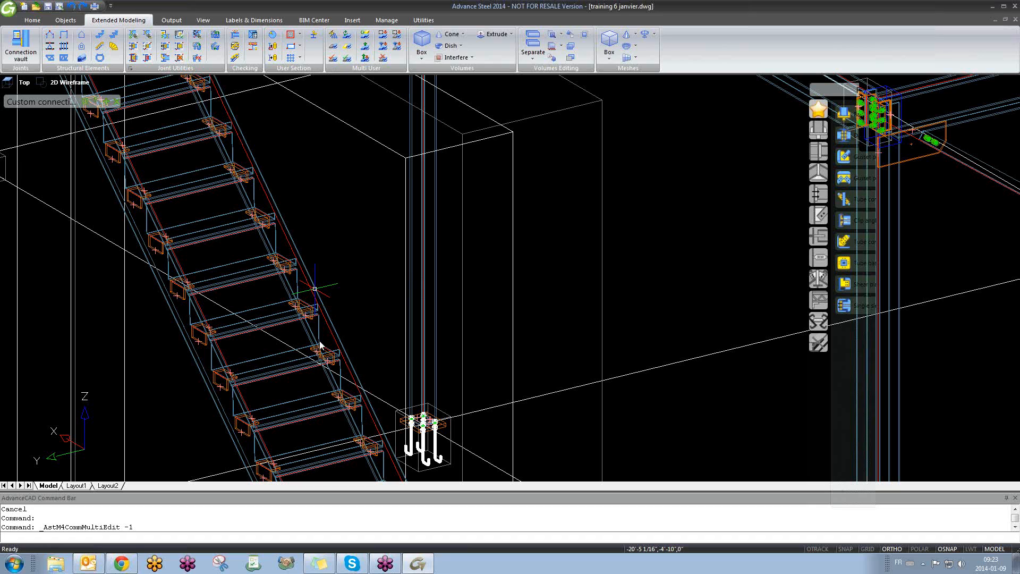
click(314, 289)
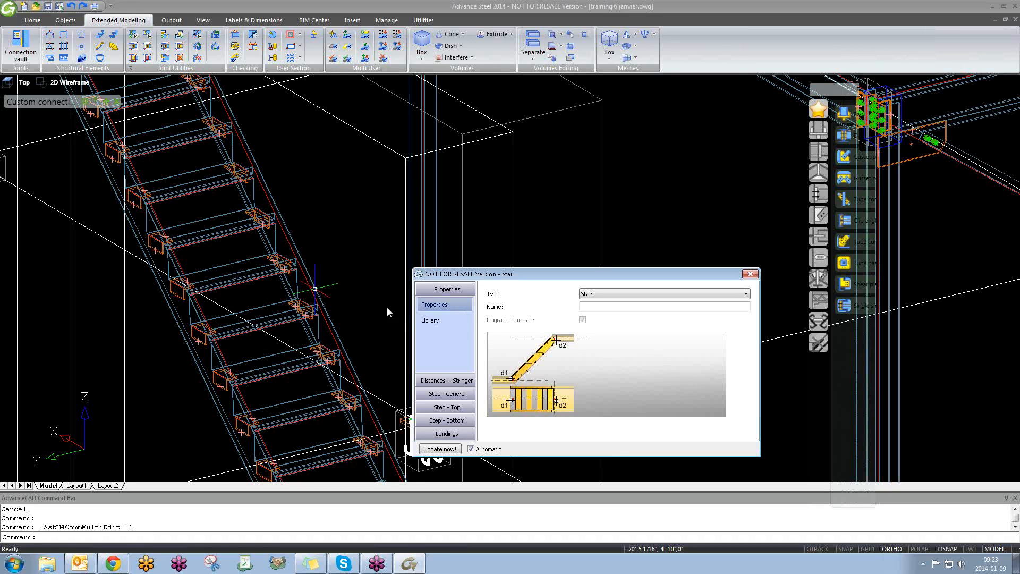
- Review the general step distances, tread type and both sets of tread dimensions
click(447, 393)
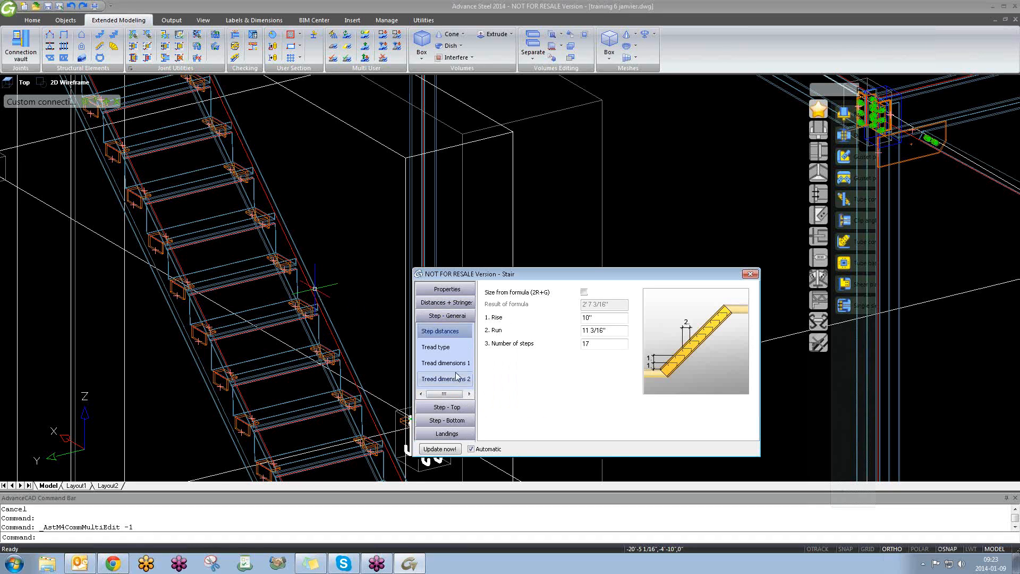
click(447, 350)
click(451, 364)
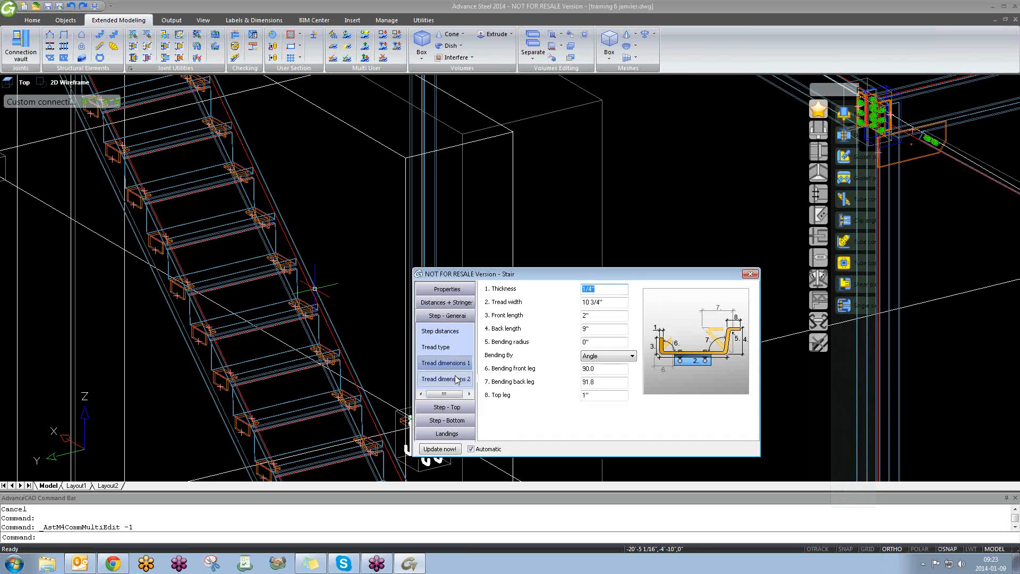
click(454, 380)
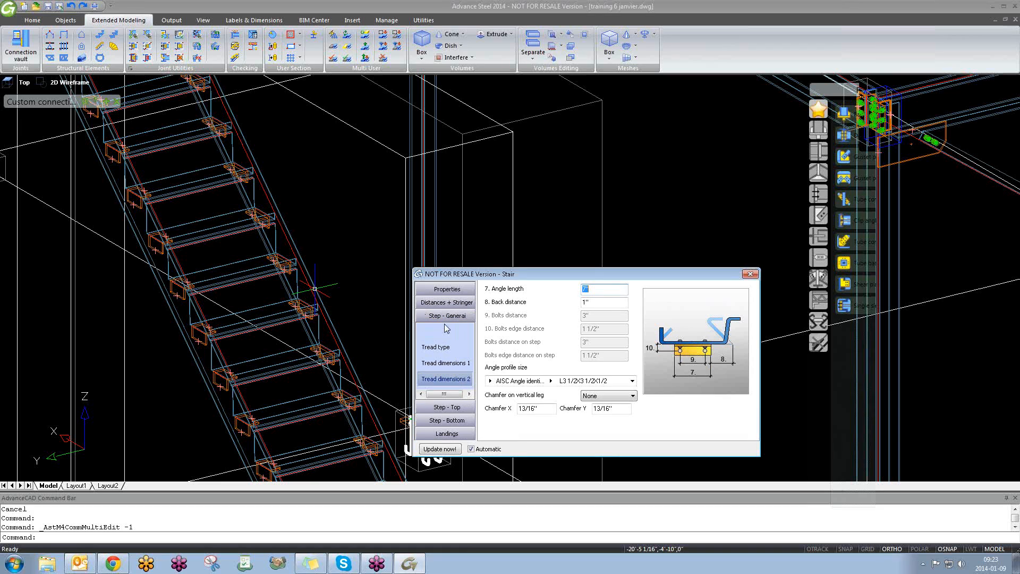
- Examine the stair's uppermost tread against the top step's distance and tread type settings
click(450, 407)
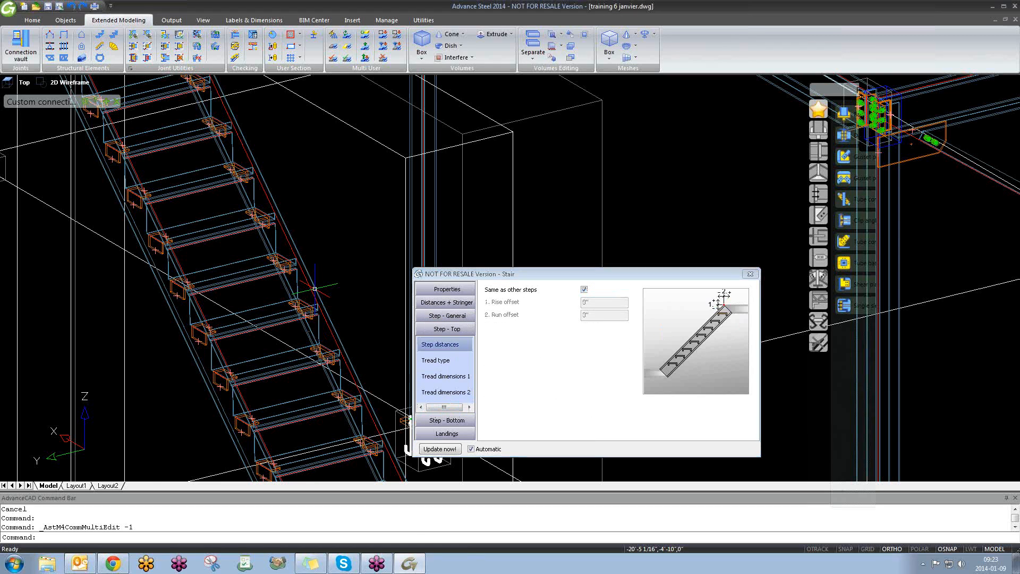
scroll(319, 335, down, 5)
scroll(172, 144, up, 6)
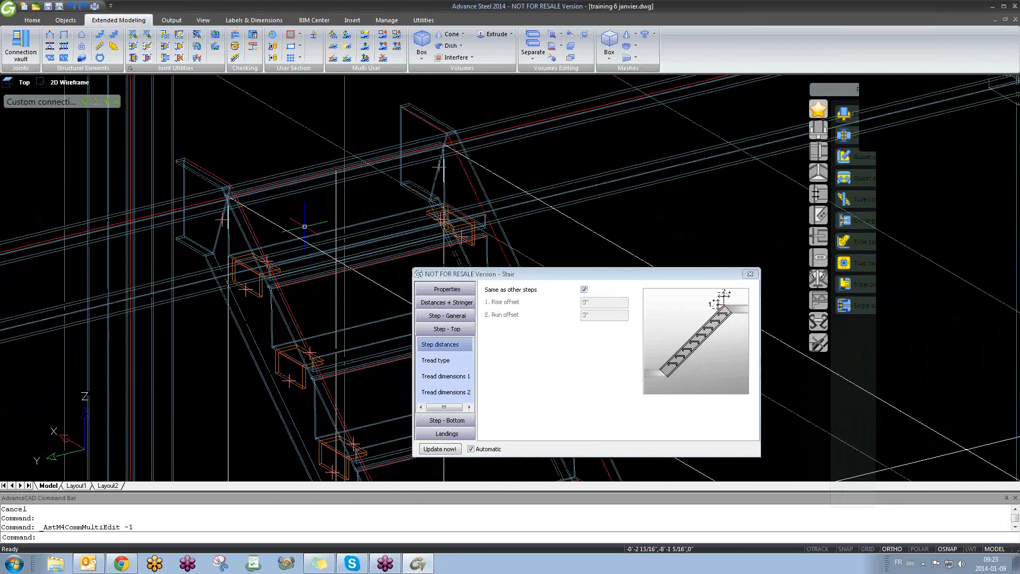
shift+middle_drag(292, 247, 336, 211)
middle_drag(408, 185, 270, 198)
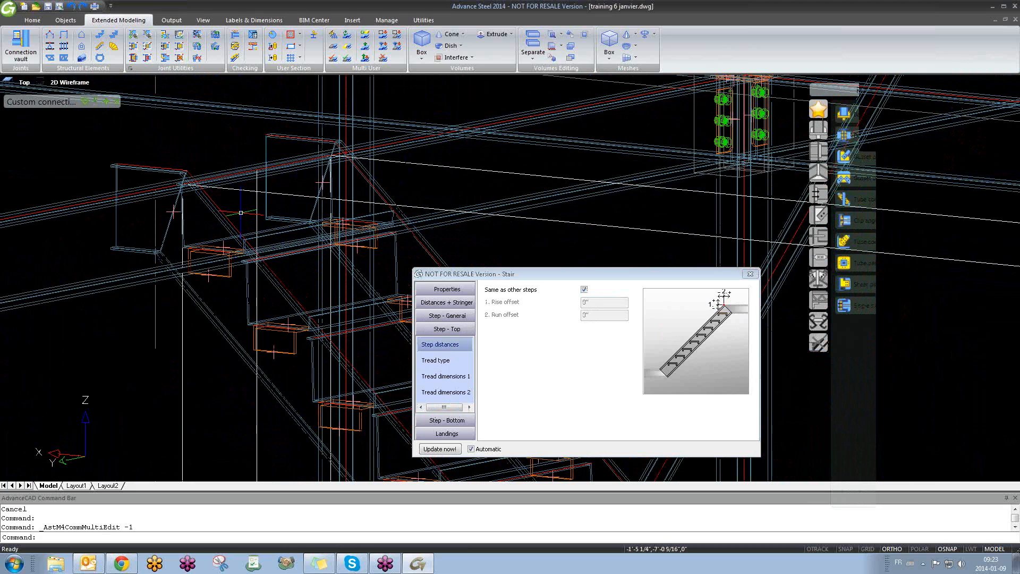
scroll(241, 212, down, 5)
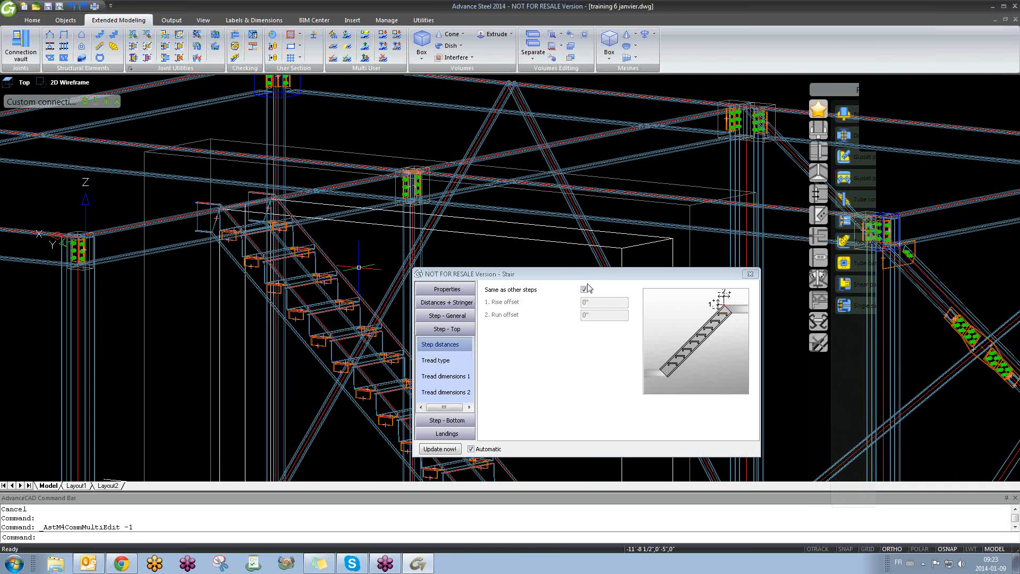
click(447, 362)
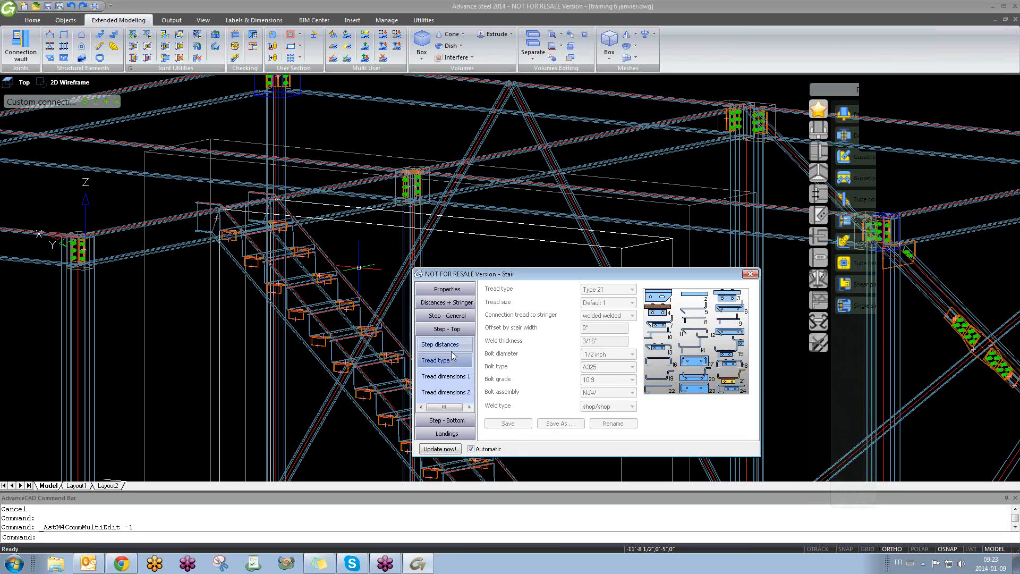
click(452, 346)
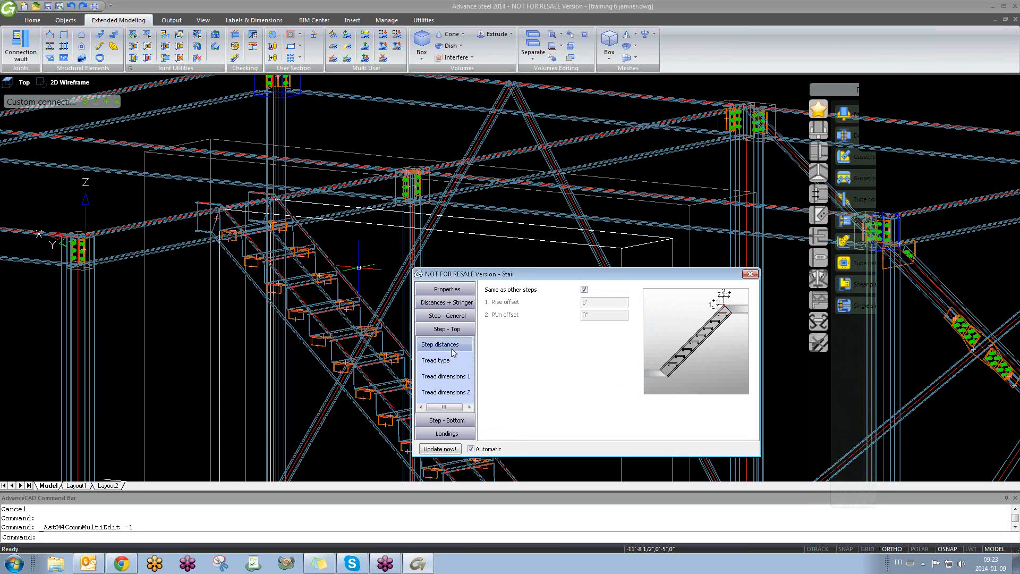
- Disable Same as other steps for the top step, review its own tread type and dimensions, and enable the option again
click(584, 290)
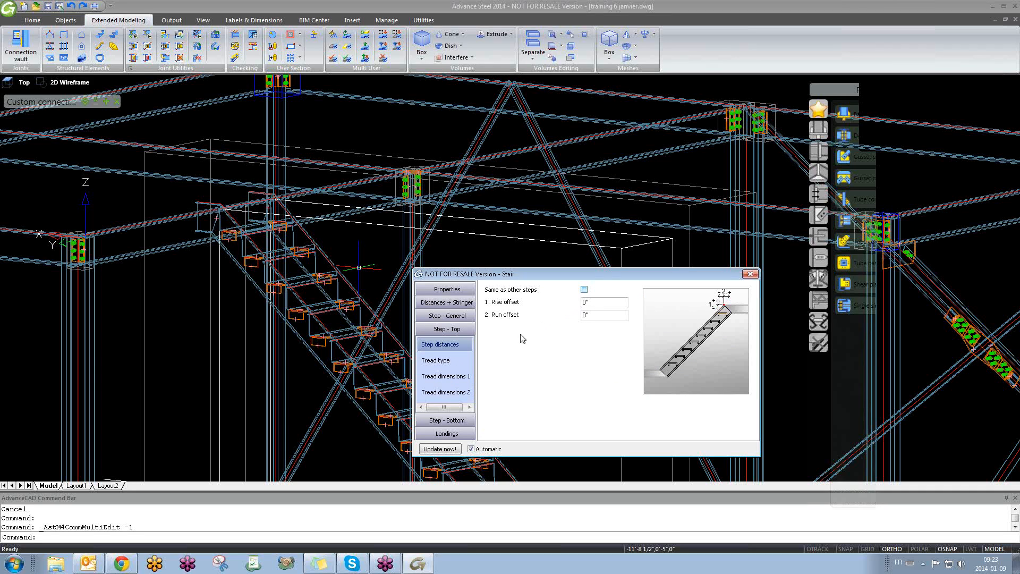
click(445, 361)
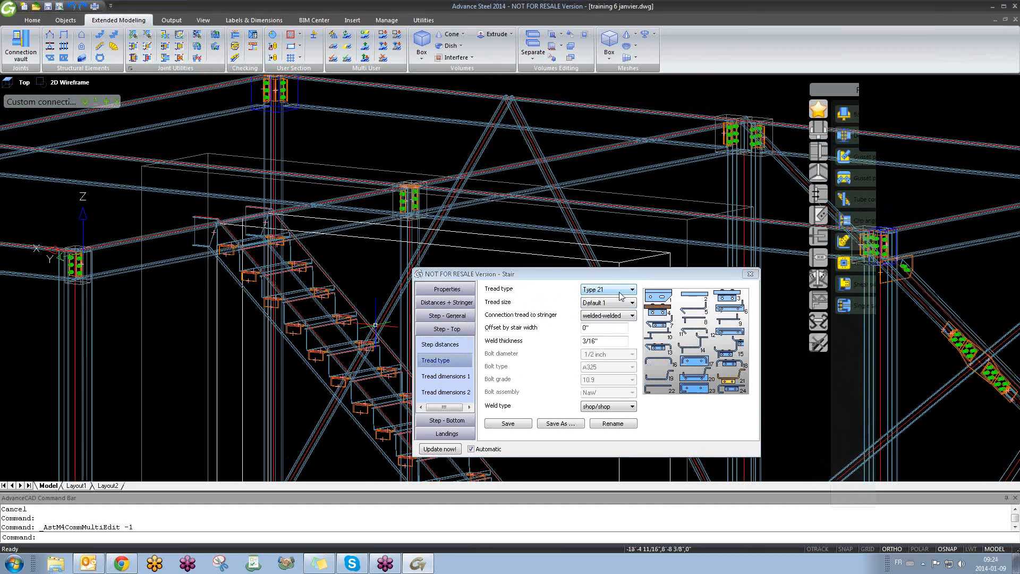
click(446, 376)
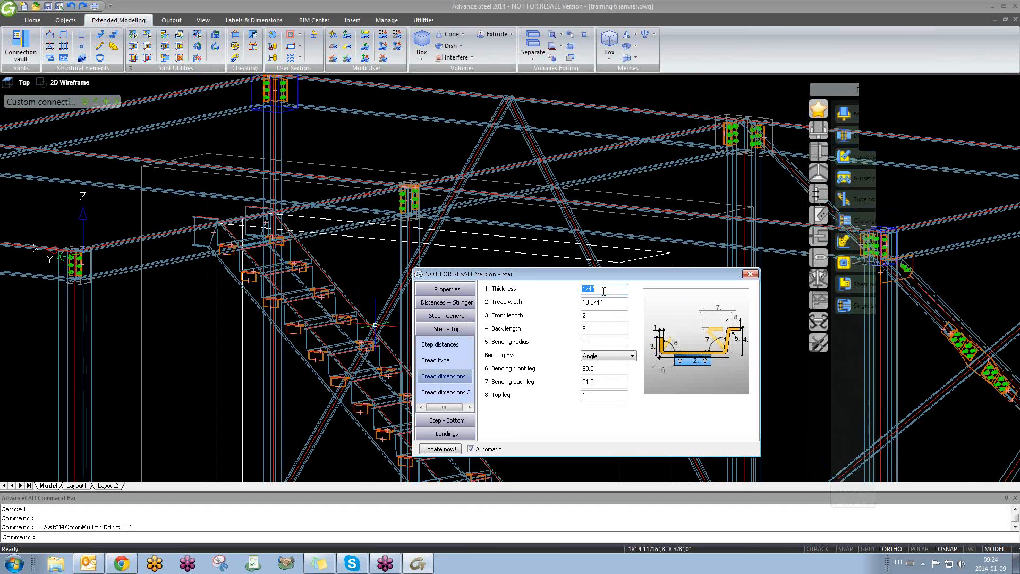
click(454, 392)
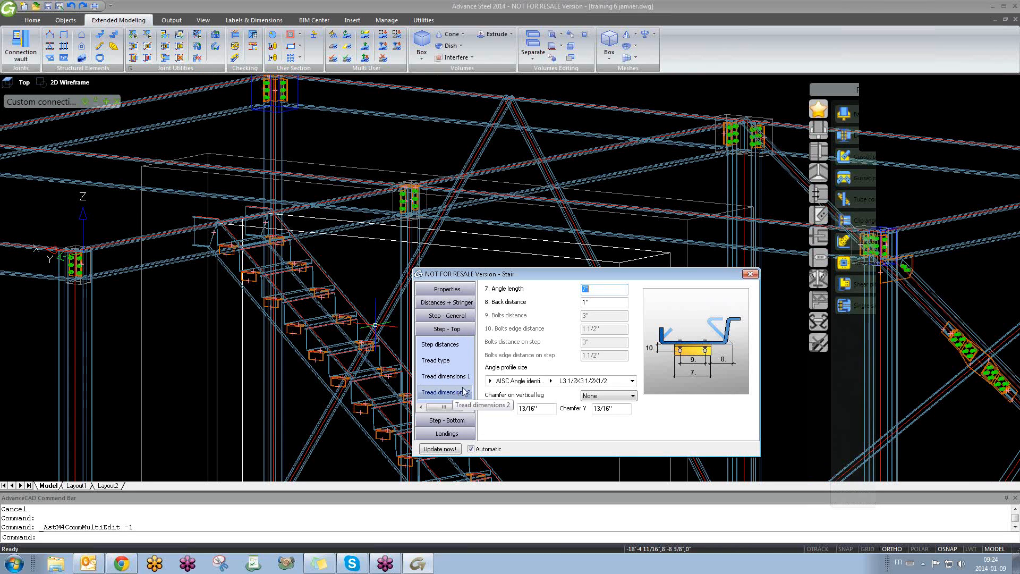
click(451, 346)
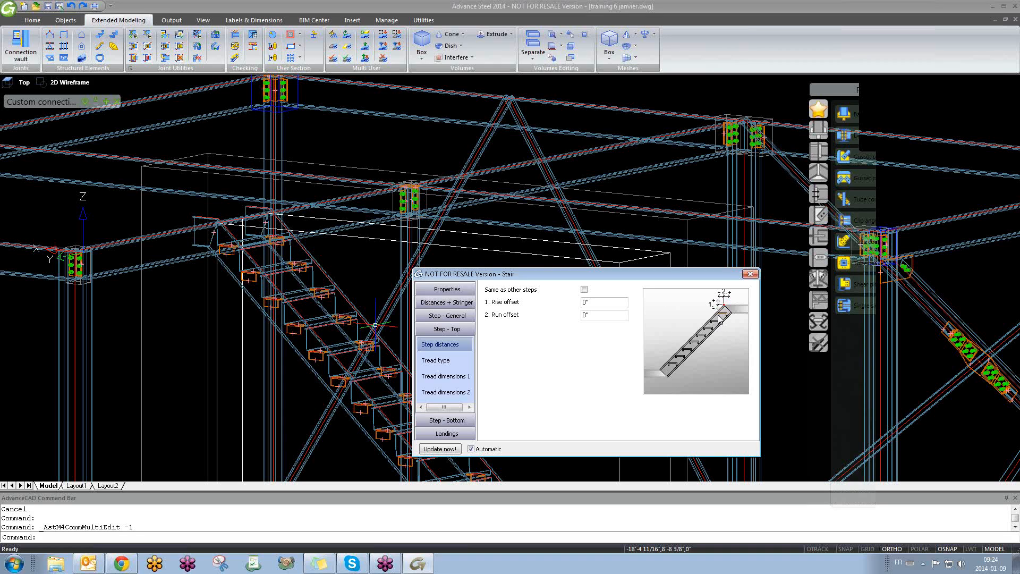
click(584, 290)
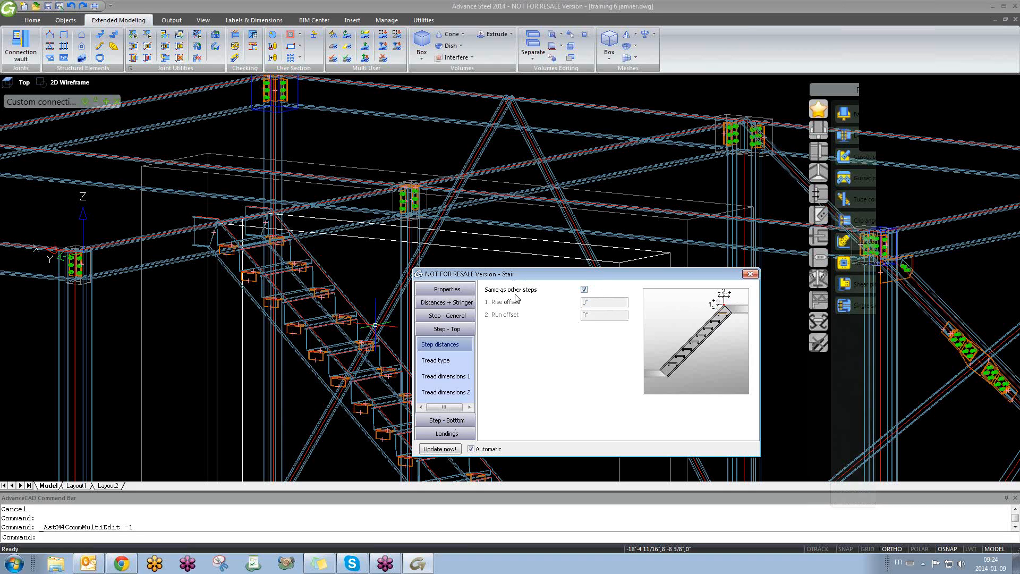
- Review the bottom step's distances, tread type and both sets of tread dimensions
click(446, 419)
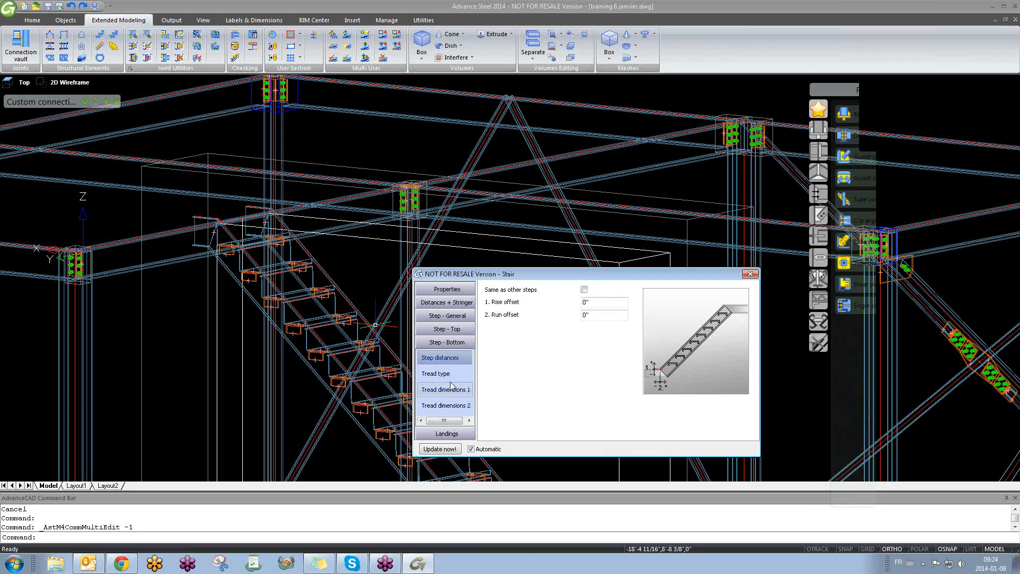
click(439, 373)
click(457, 390)
click(454, 405)
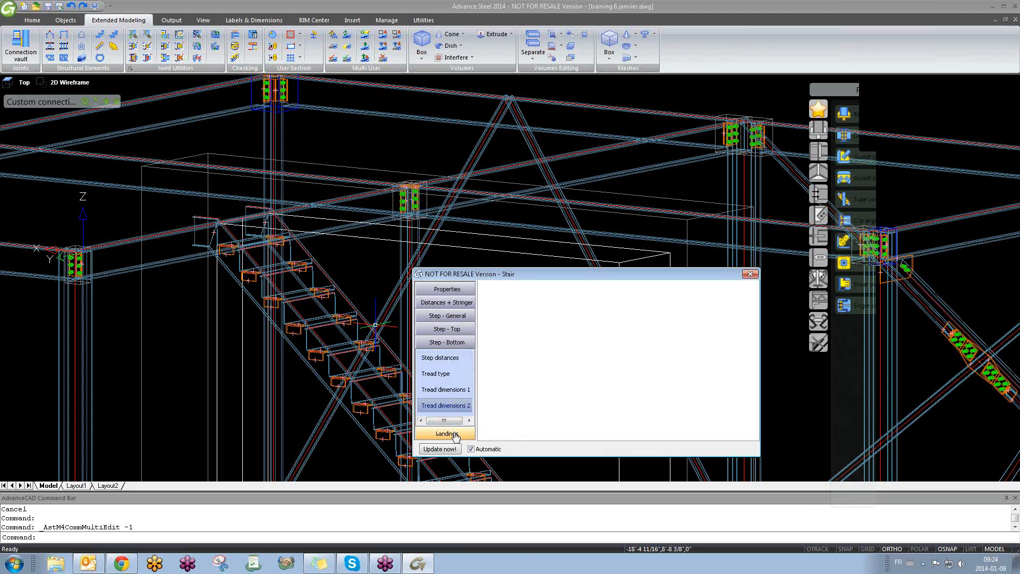
- Open the top landing profile settings and examine the landing pieces at both ends of the stair
click(447, 433)
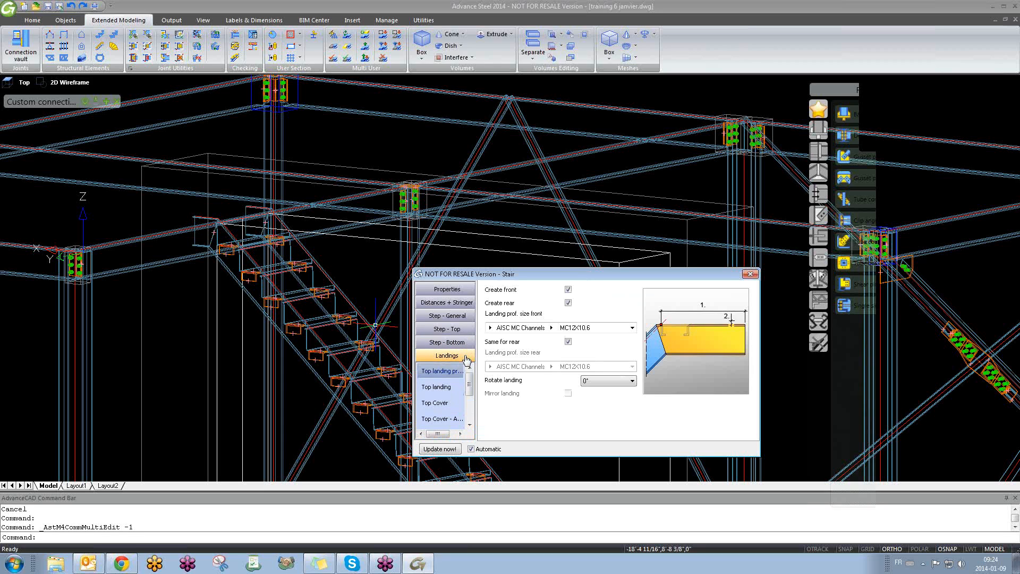
shift+middle_drag(311, 273, 280, 367)
scroll(114, 279, up, 4)
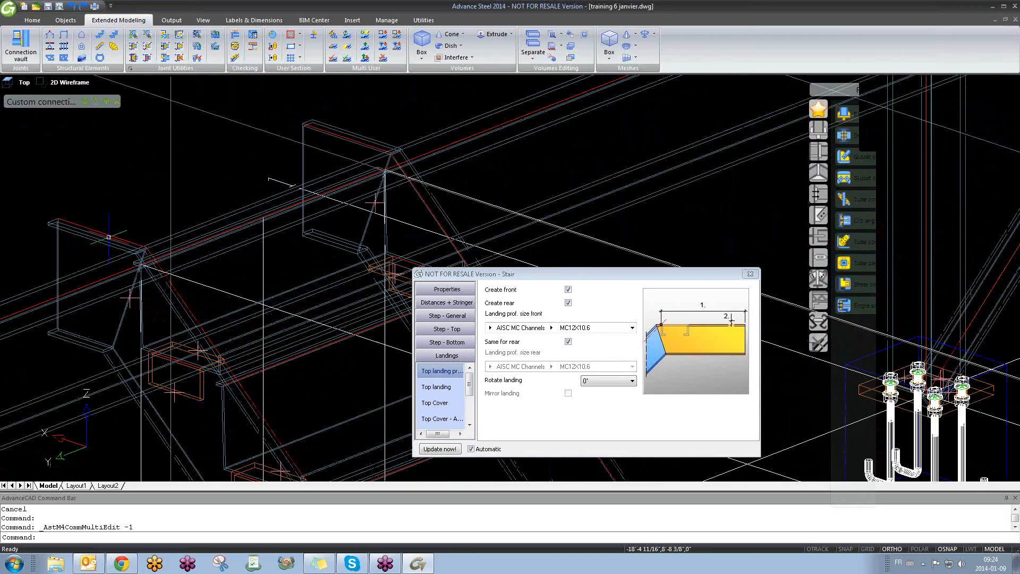
scroll(279, 212, down, 3)
scroll(305, 329, down, 5)
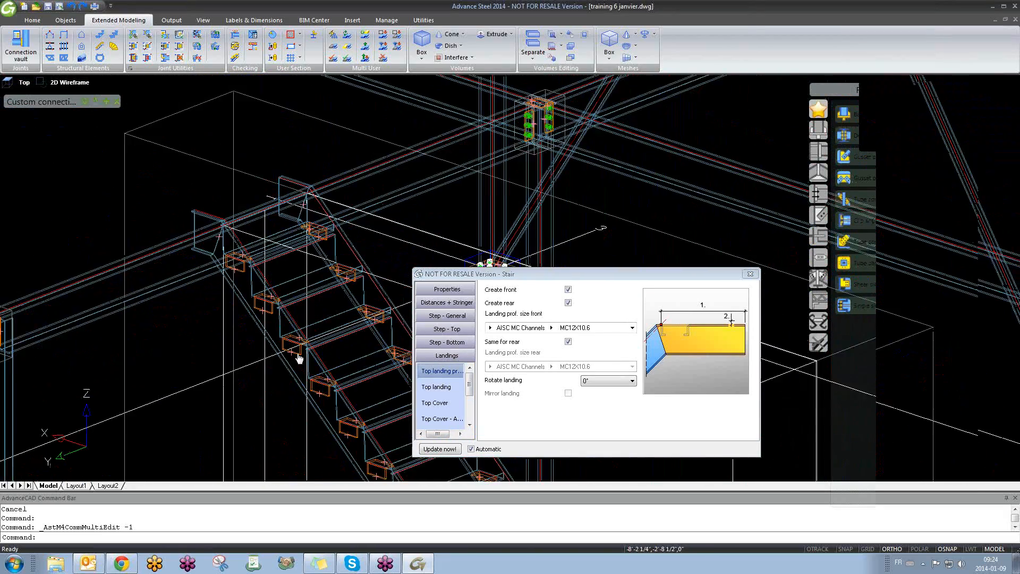
scroll(386, 415, up, 1)
scroll(387, 415, up, 1)
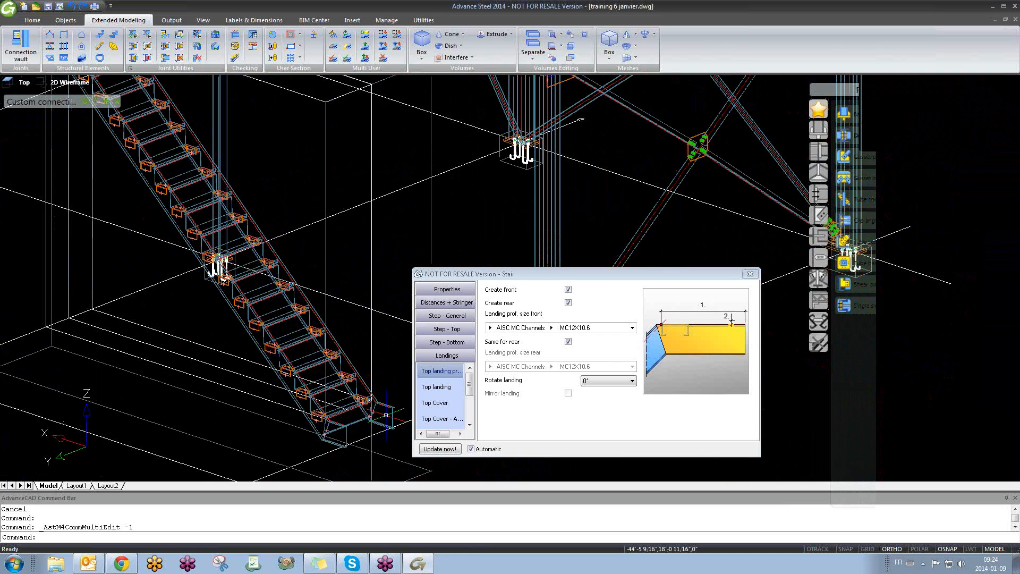
scroll(355, 428, down, 3)
middle_drag(276, 352, 271, 365)
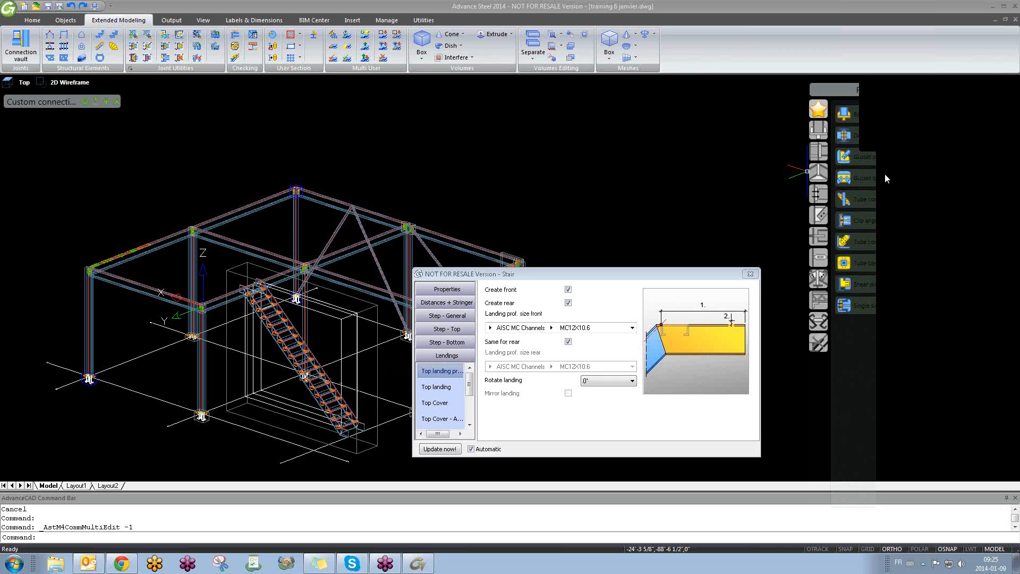
- Disable creation of the top landing's rear and front profiles, and enable both again
click(645, 203)
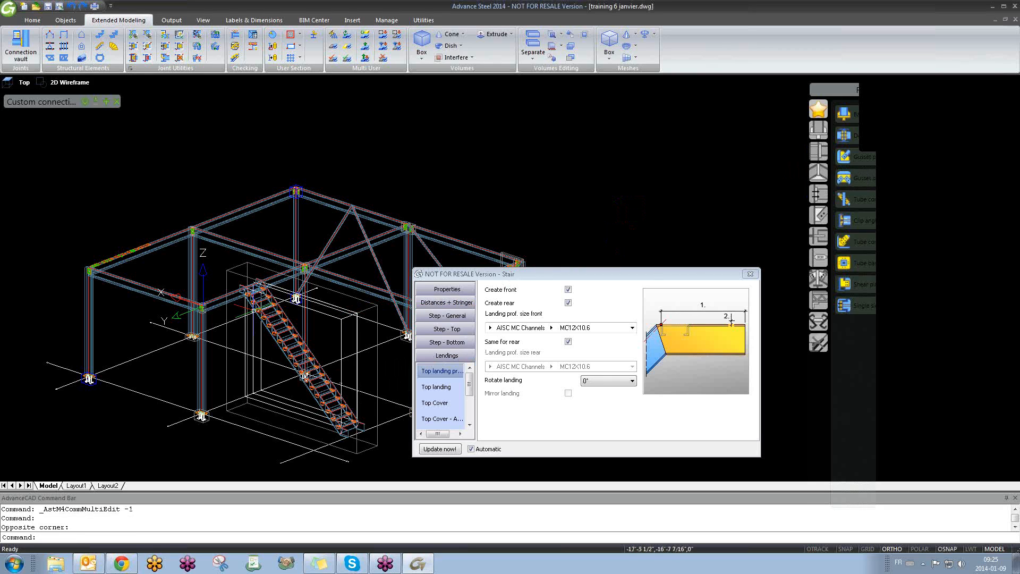
scroll(266, 300, up, 6)
shift+middle_drag(249, 254, 292, 298)
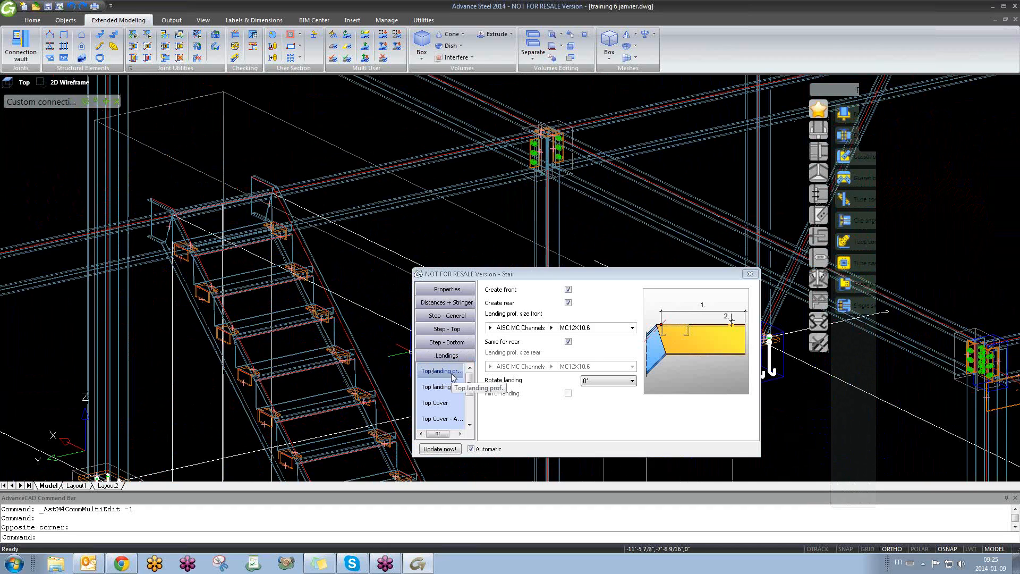
click(568, 302)
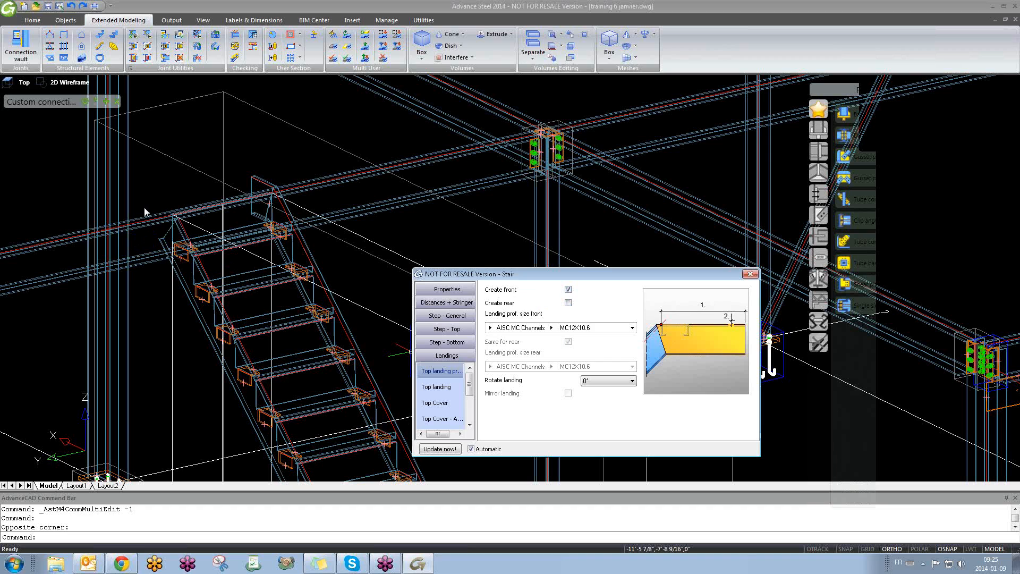
click(567, 289)
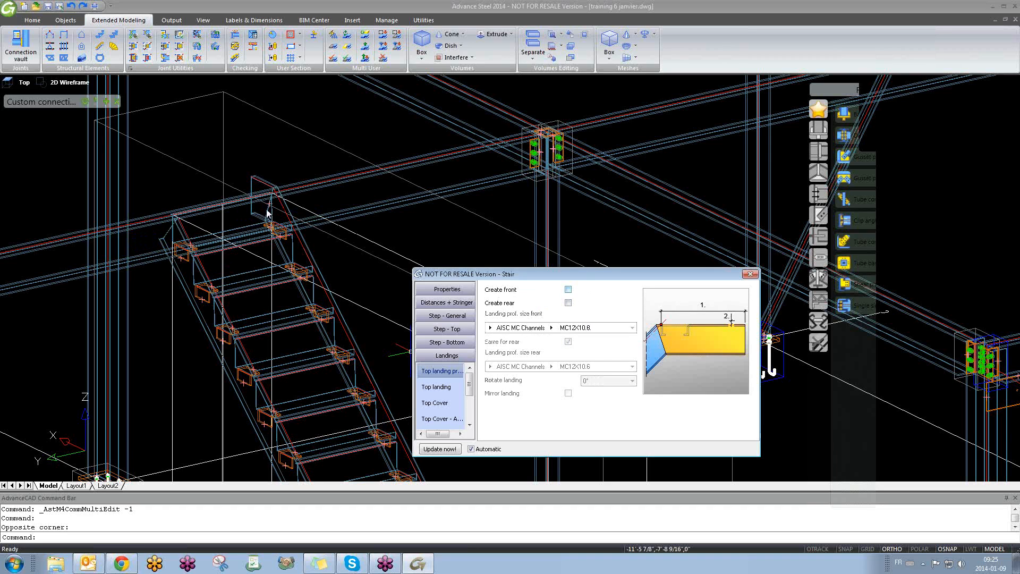
click(568, 289)
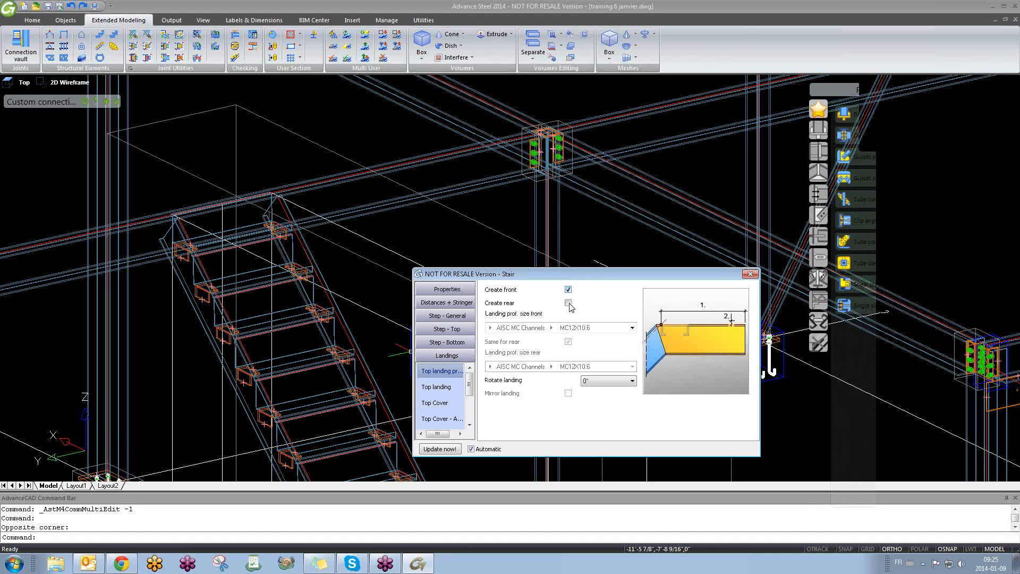
click(568, 302)
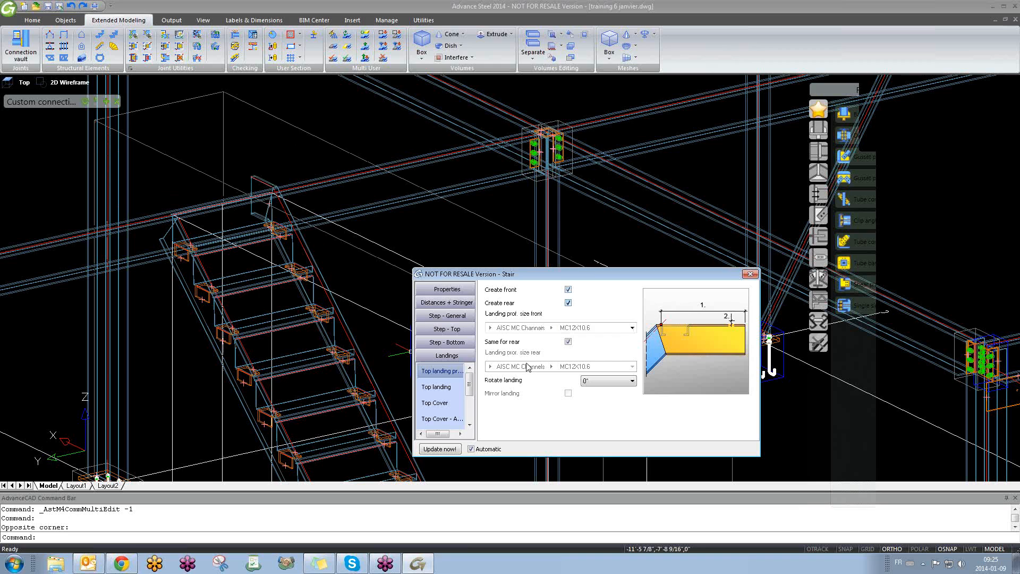
- Open the top landing settings and enable Create last tread for the stair
click(435, 386)
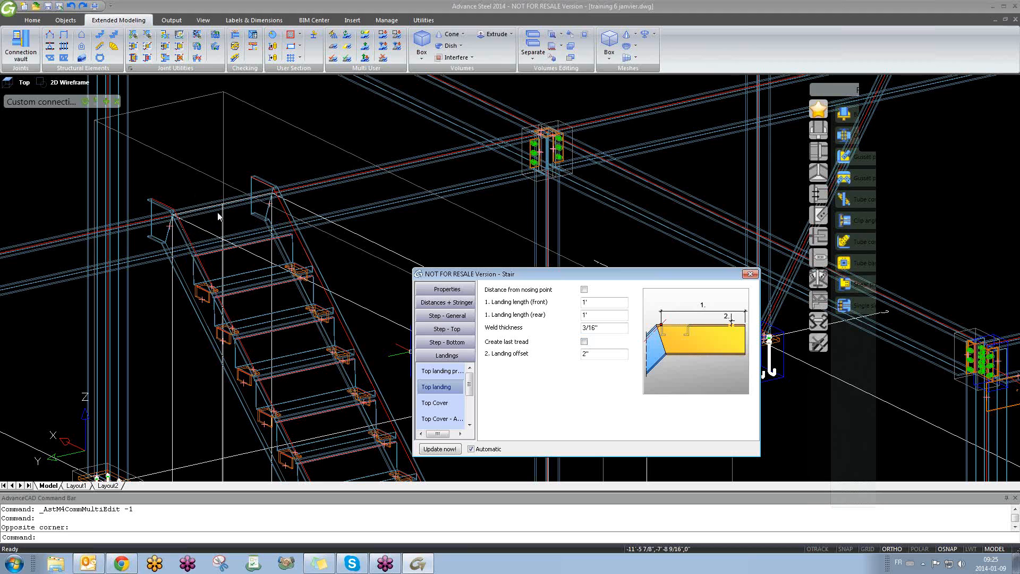
mouse_move(282, 299)
shift+middle_down()
mouse_move(281, 308)
mouse_move(295, 307)
shift+middle_up()
scroll(167, 178, up, 2)
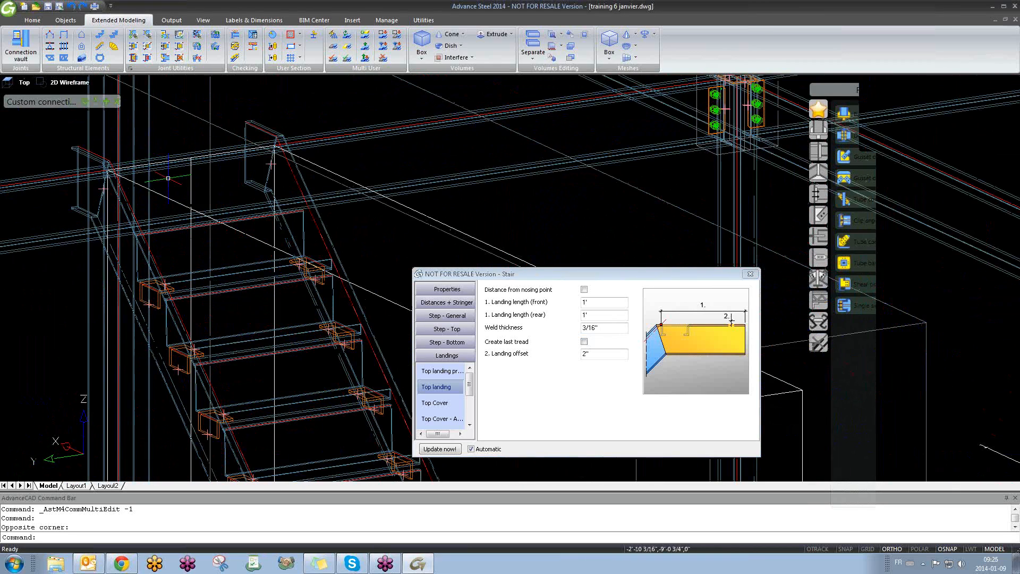
click(584, 342)
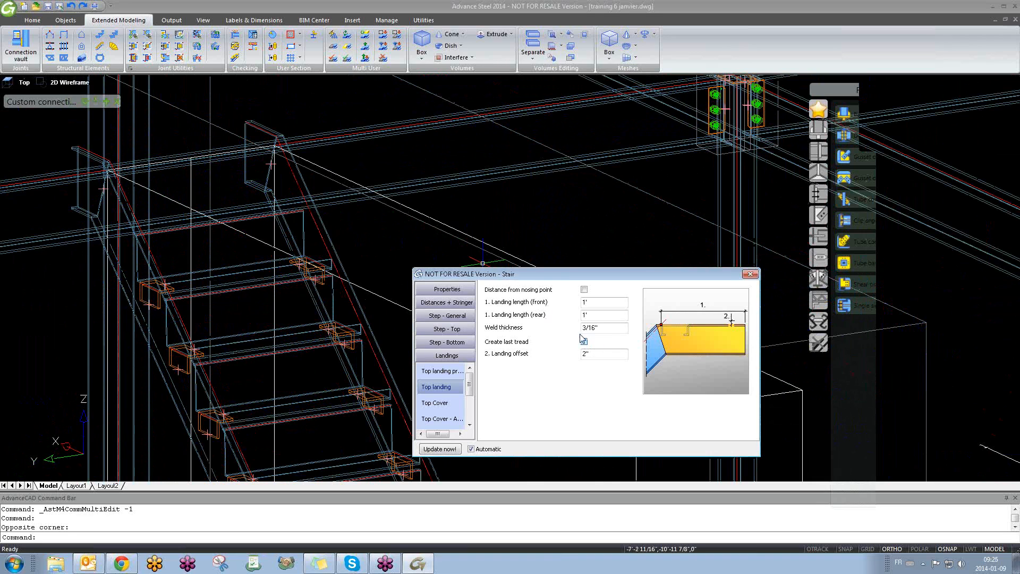
click(584, 342)
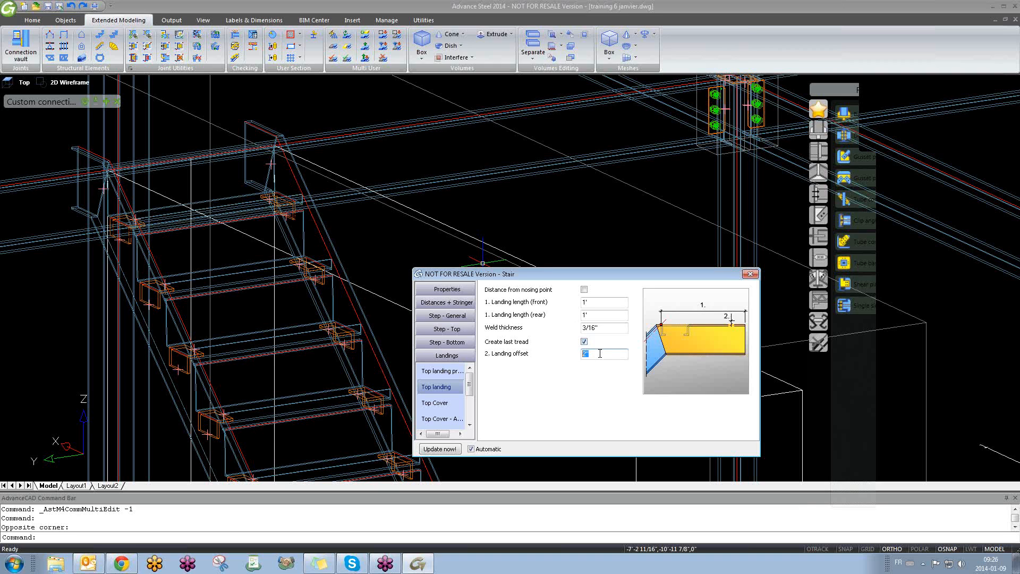
- Review the top cover settings, the available cover types and the cover's support angle settings
click(442, 403)
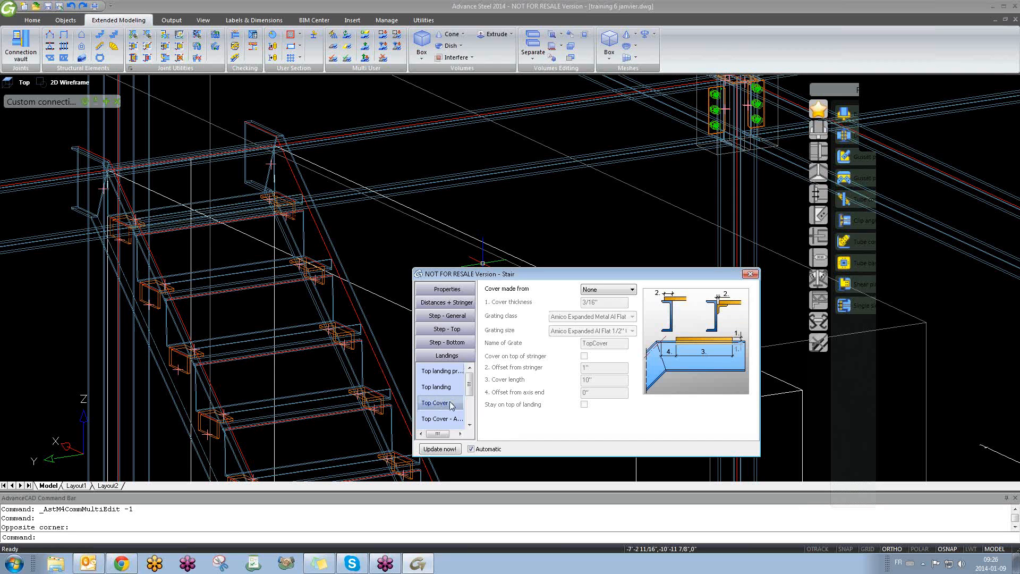
click(608, 293)
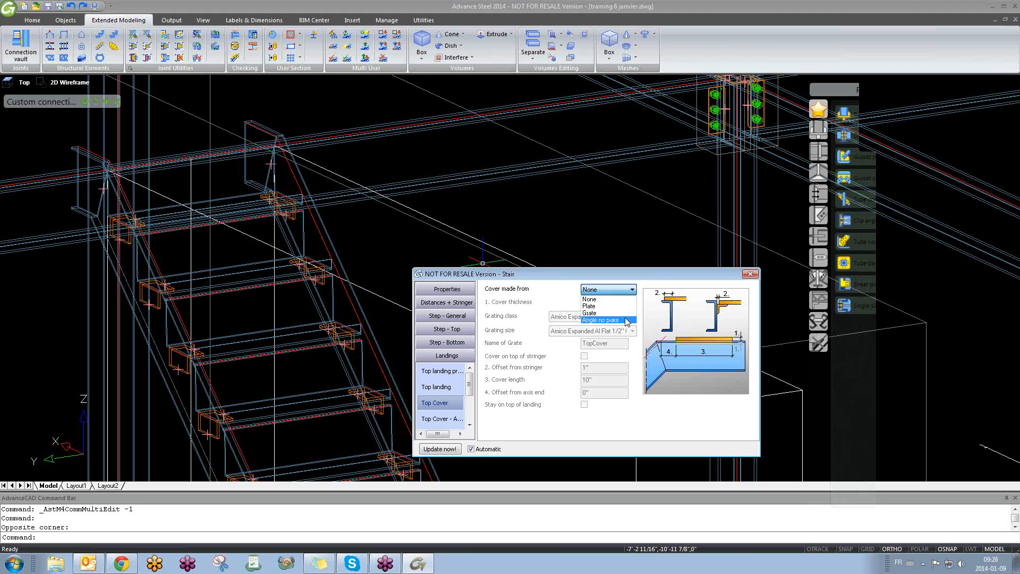
click(562, 275)
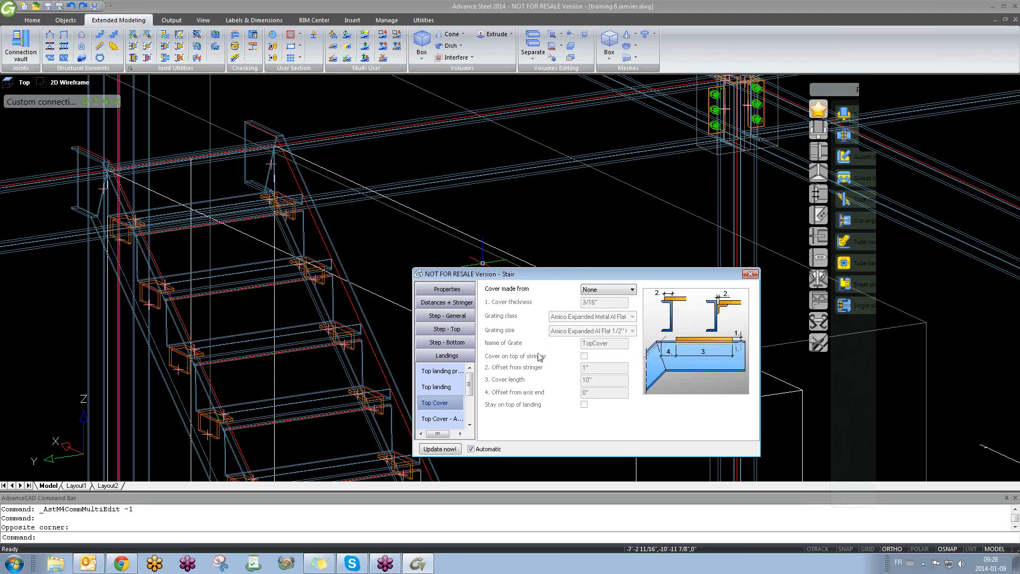
click(445, 419)
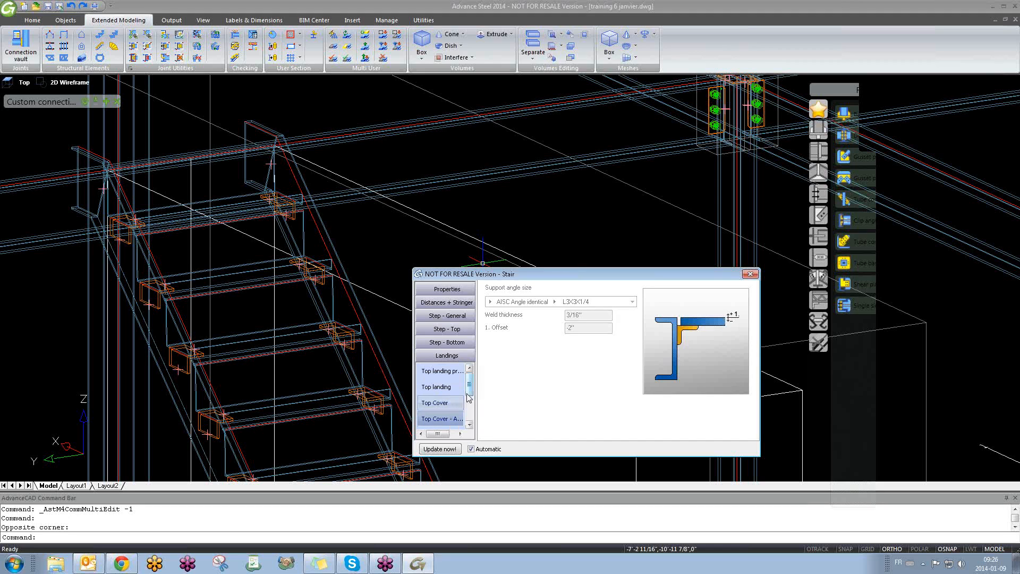
- Review the bottom landing's profile and length settings and examine the landing pieces at the foot of the stair
drag(469, 387, 469, 404)
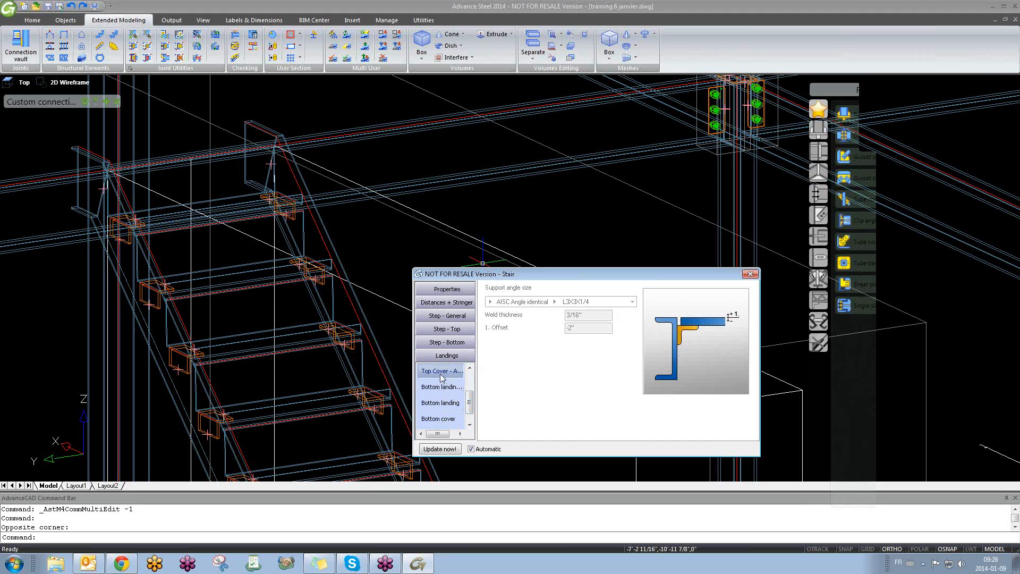
click(451, 388)
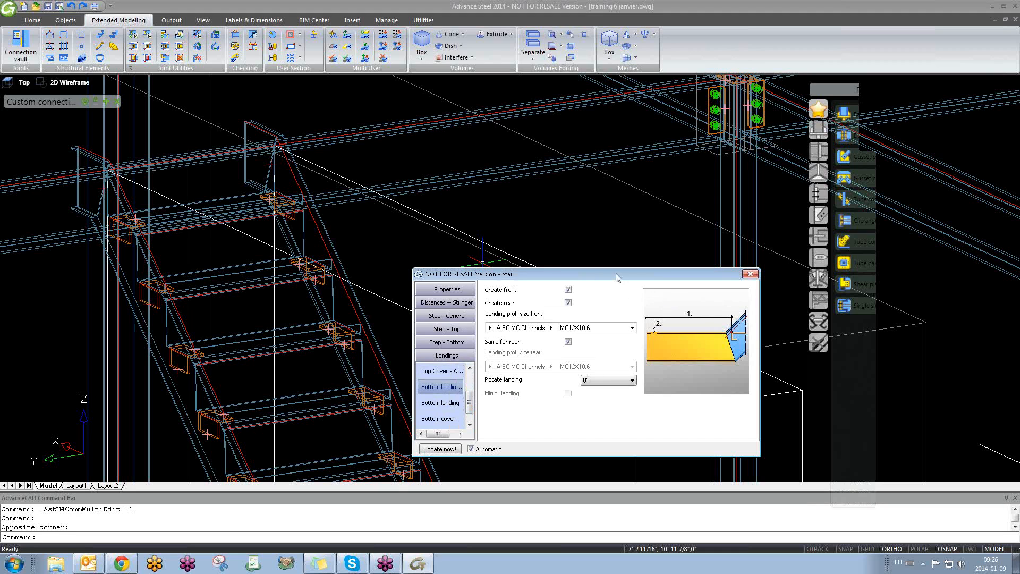
click(445, 402)
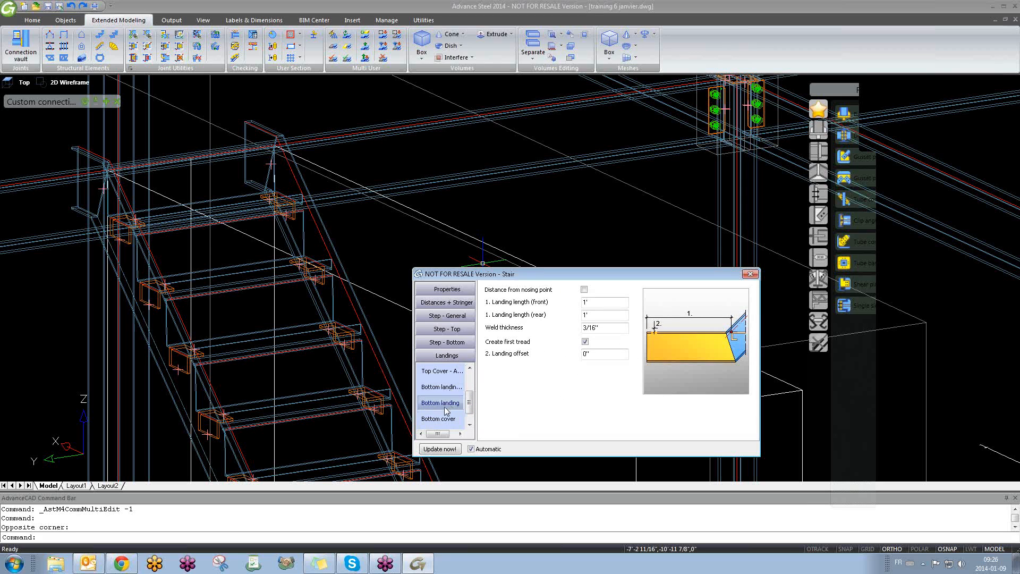
middle_drag(482, 263, 393, 133)
scroll(393, 133, down, 2)
middle_drag(329, 367, 246, 204)
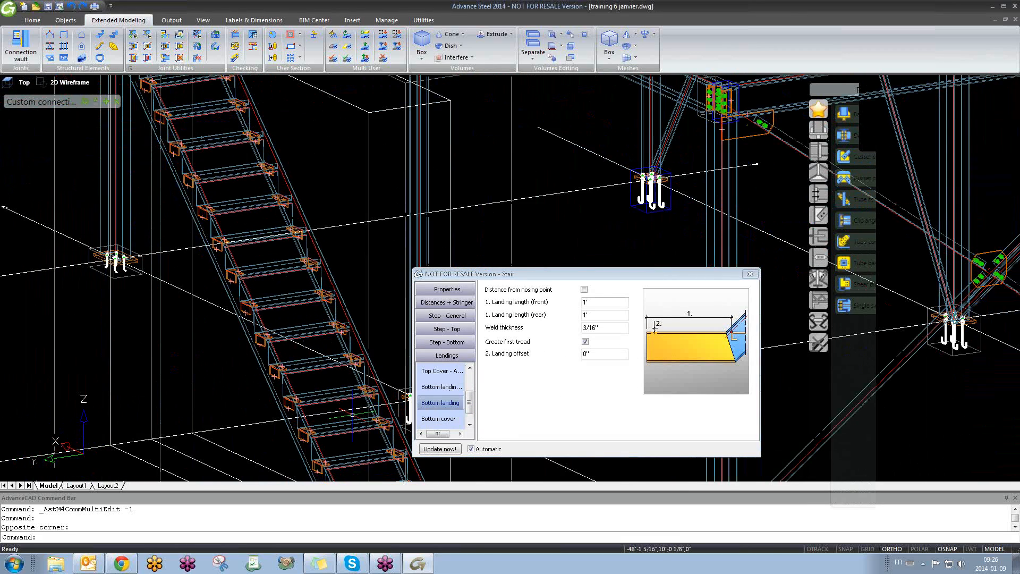
middle_drag(352, 416, 289, 302)
middle_drag(330, 385, 282, 262)
scroll(307, 318, up, 2)
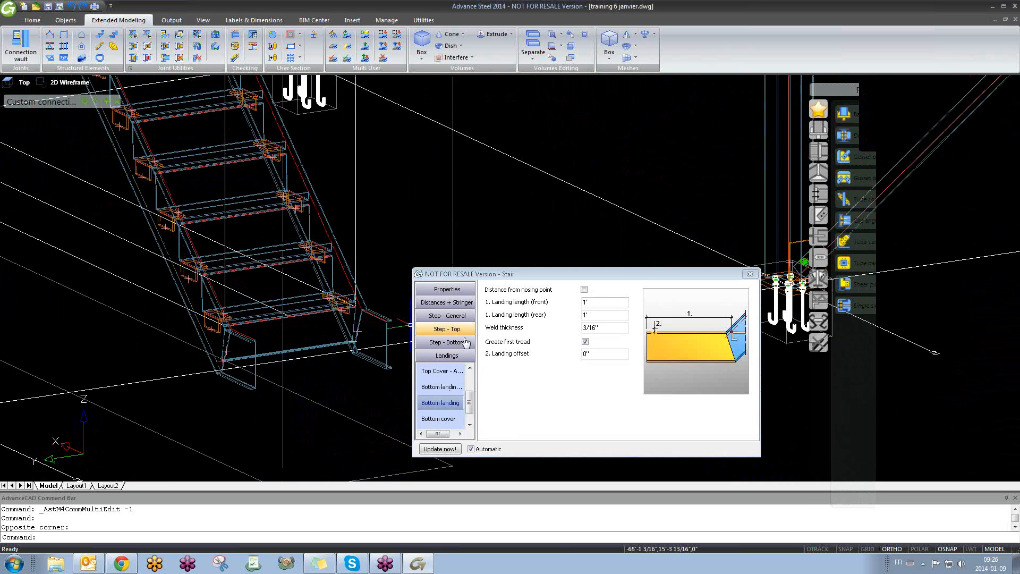
- Review the bottom cover and its support angle settings, and close the stair properties
click(438, 419)
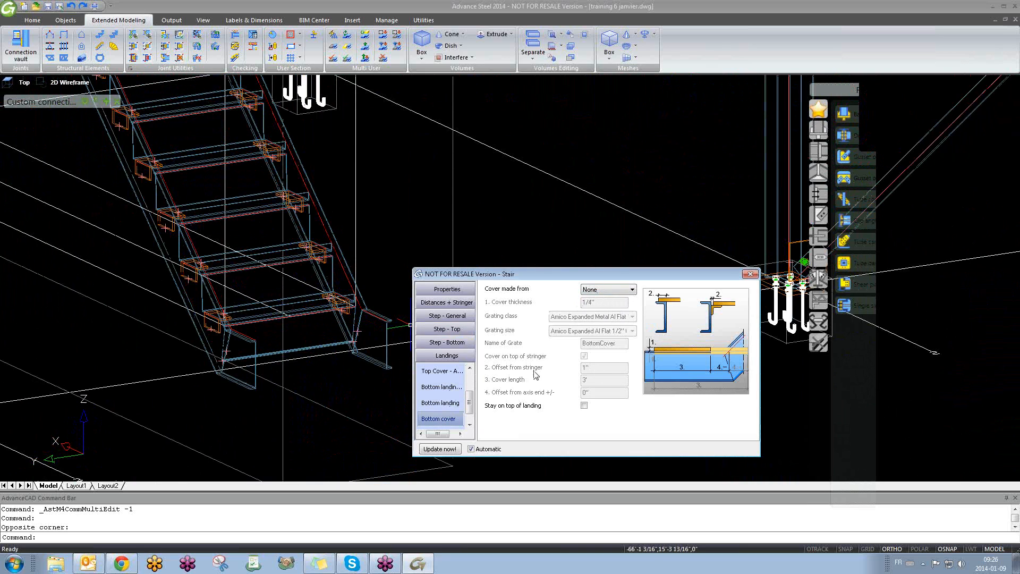
scroll(467, 408, down, 1)
click(452, 420)
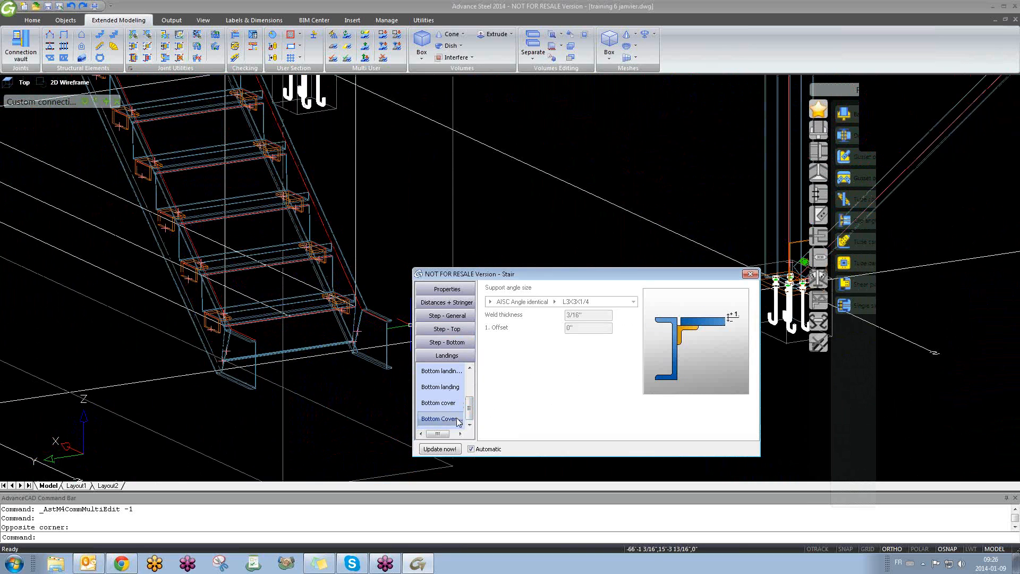
click(749, 273)
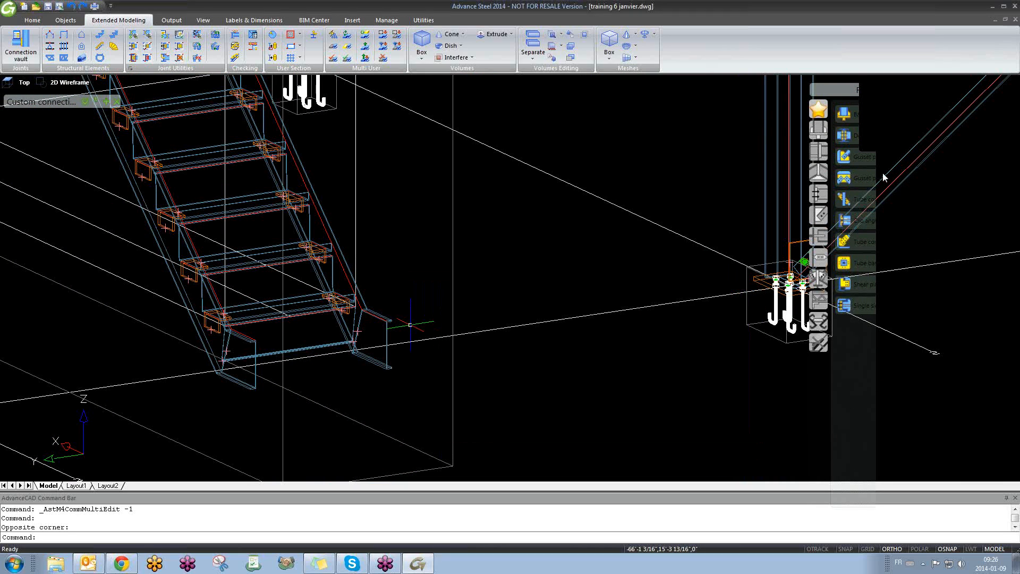
- Examine the top landing pieces where the stair meets the supporting beam, and clear any selection
click(684, 131)
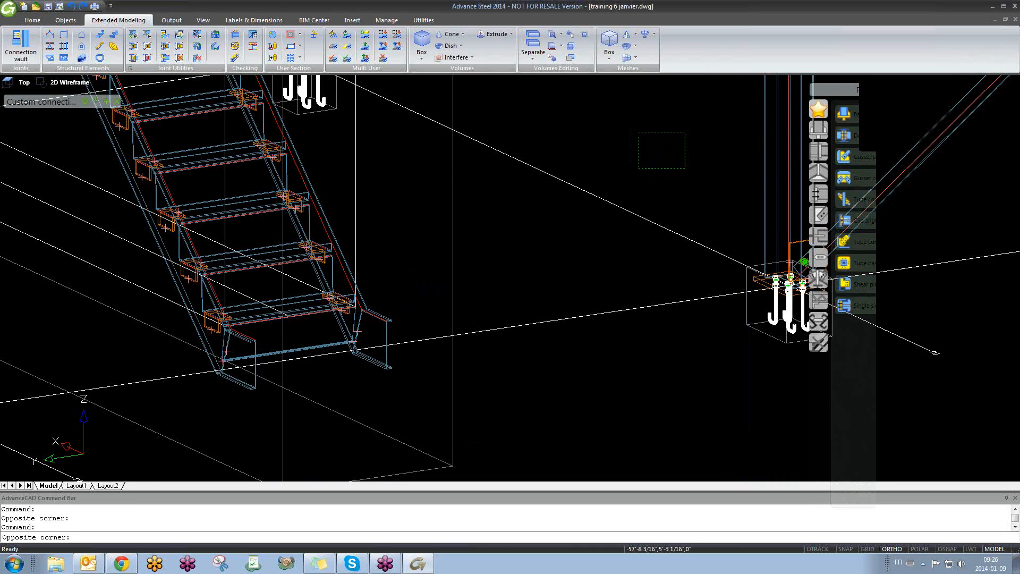
click(636, 175)
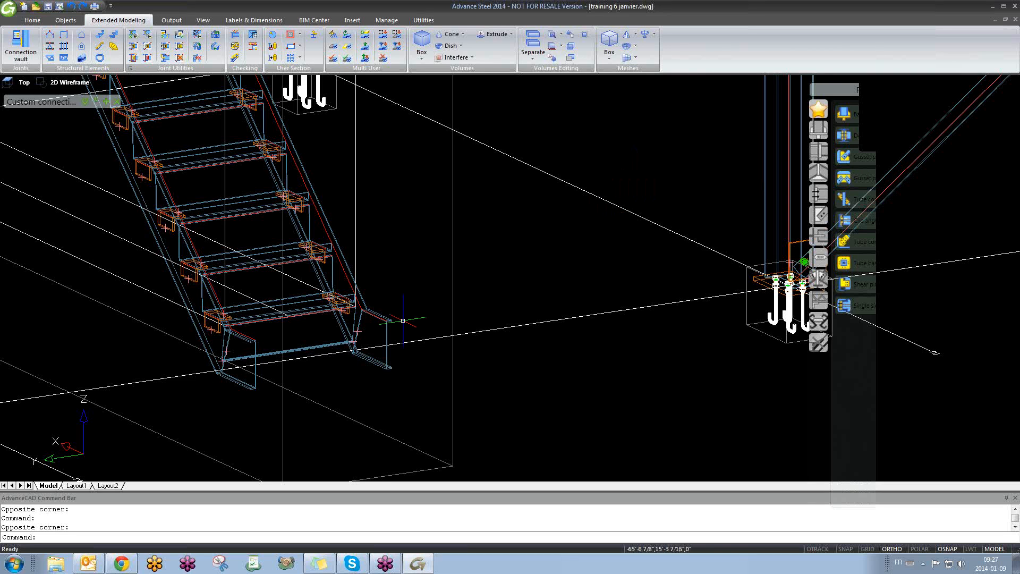
scroll(328, 296, down, 7)
scroll(222, 217, up, 7)
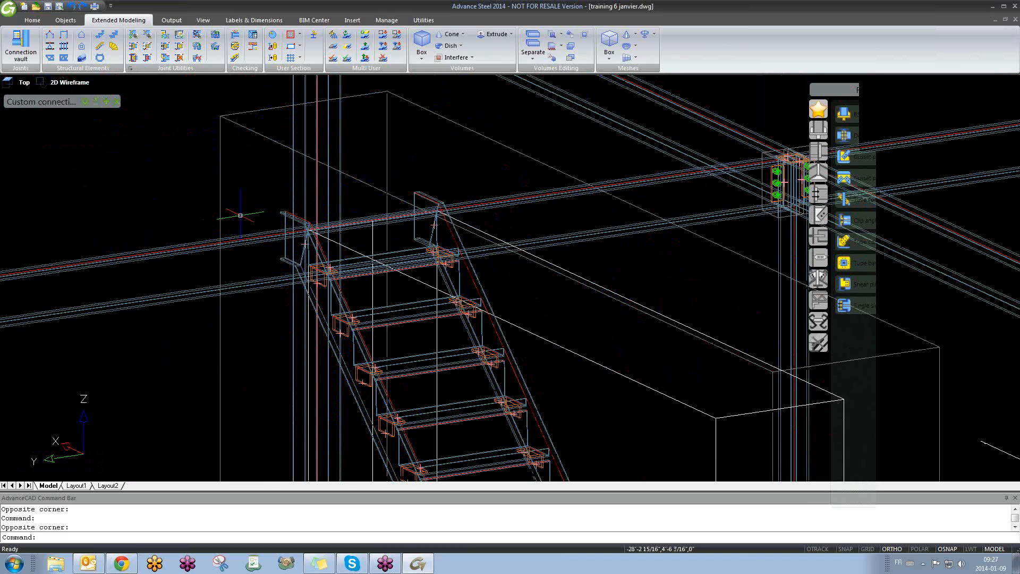
click(242, 170)
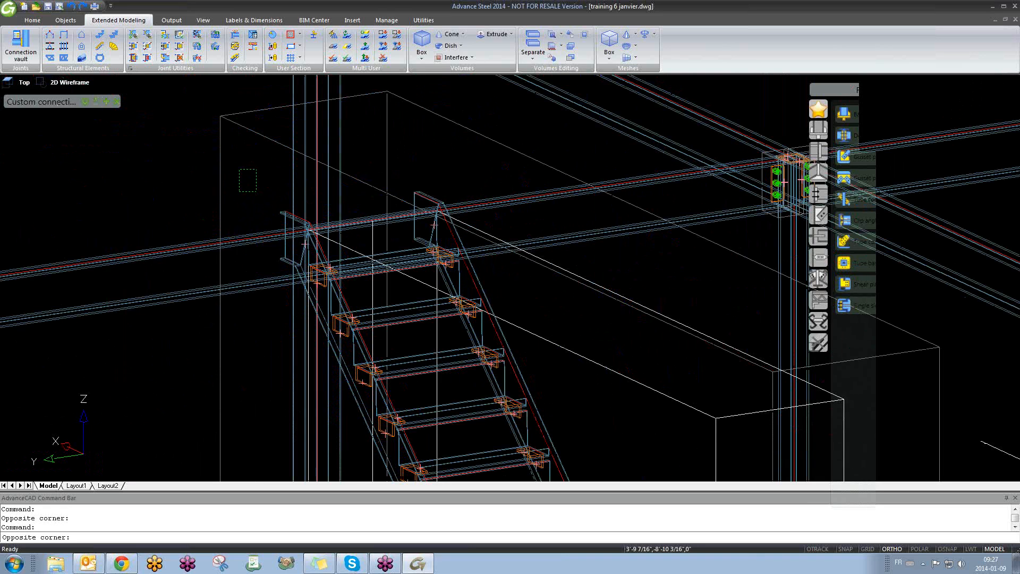
click(239, 191)
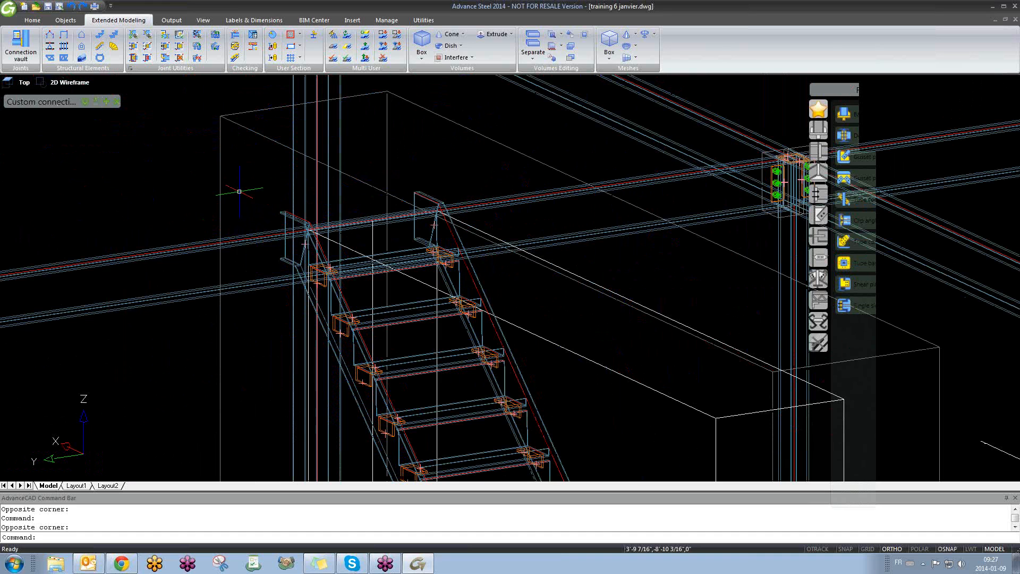
shift+middle_drag(287, 245, 348, 258)
scroll(349, 258, down, 3)
scroll(469, 321, up, 2)
scroll(411, 232, up, 2)
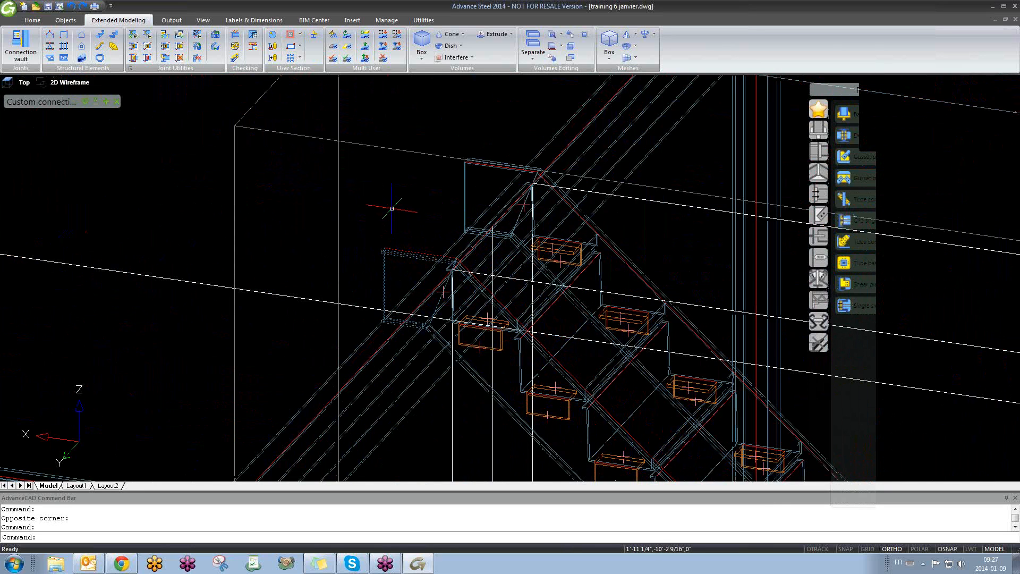
key(Escape)
key(Escape)
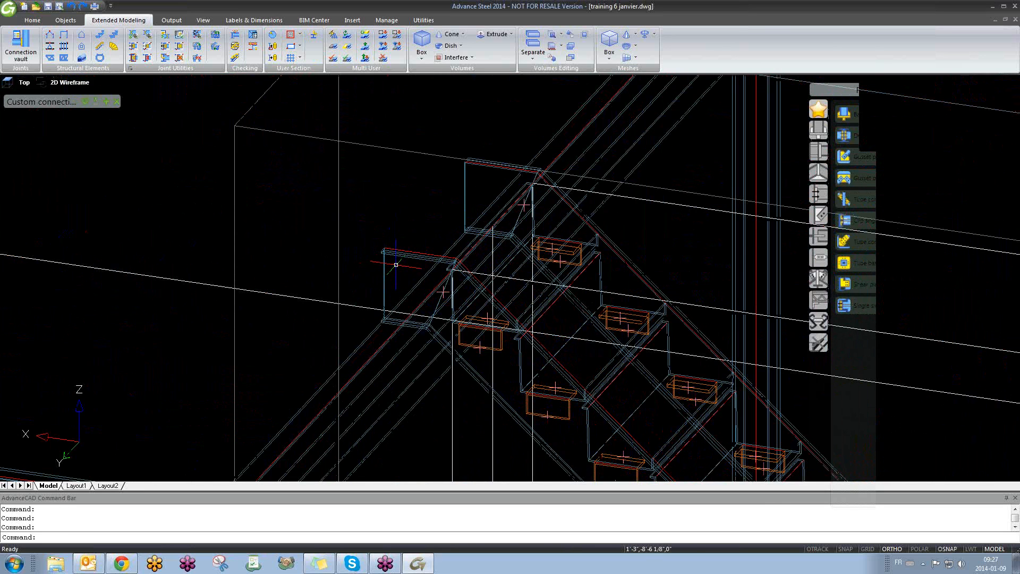
key(Escape)
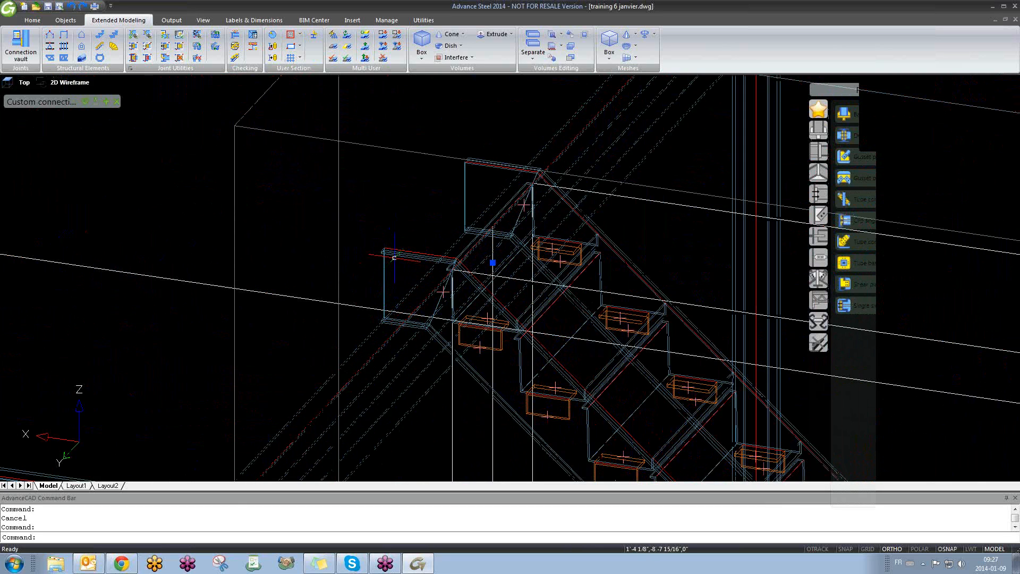
key(Escape)
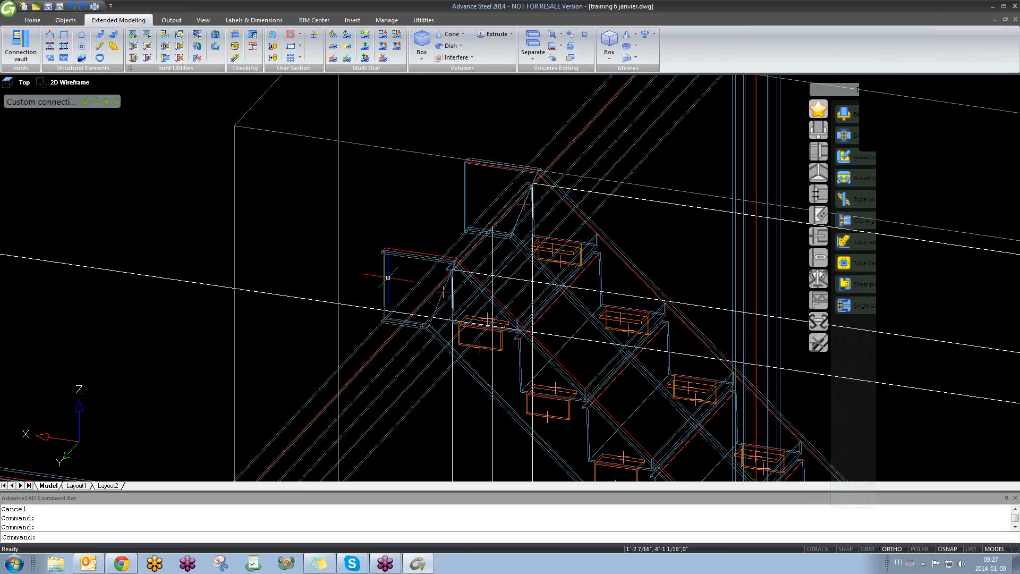
key(Escape)
- Examine the whole stair within the steel frame, from the top landing at the beam down to the bottom landing
scroll(390, 349, down, 6)
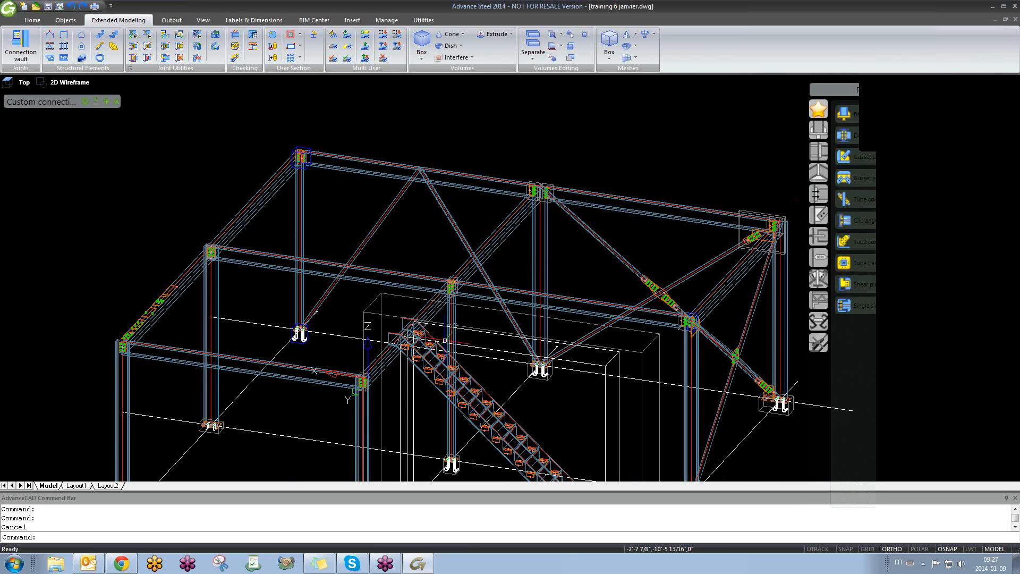
middle_drag(443, 341, 424, 296)
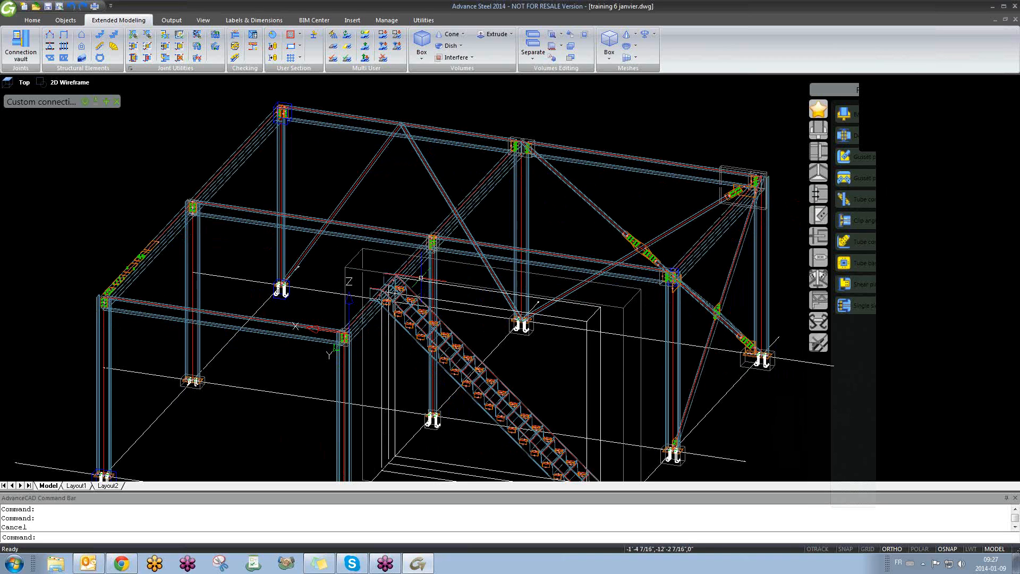
scroll(406, 365, up, 5)
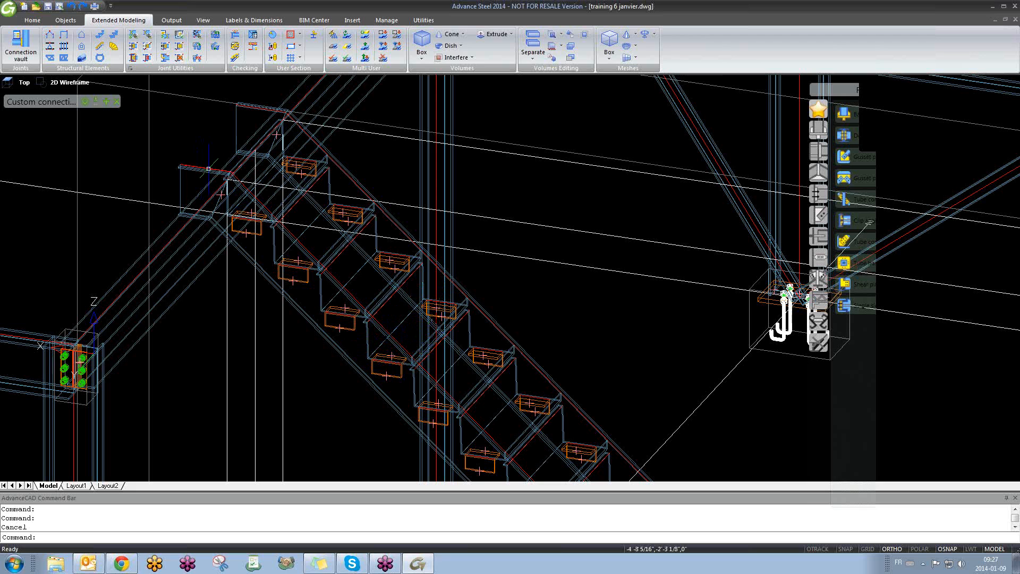
scroll(225, 207, down, 5)
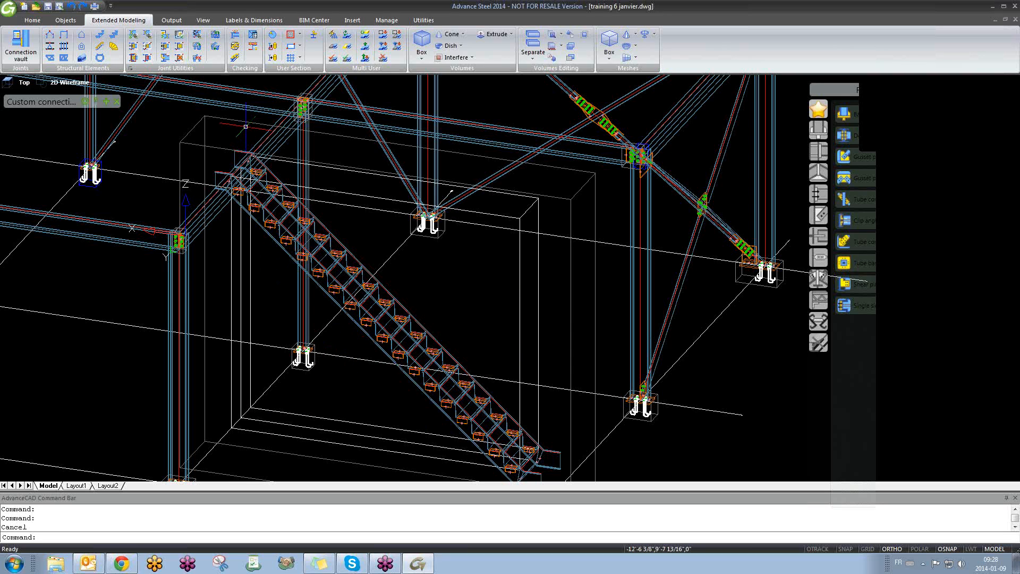
scroll(249, 183, up, 5)
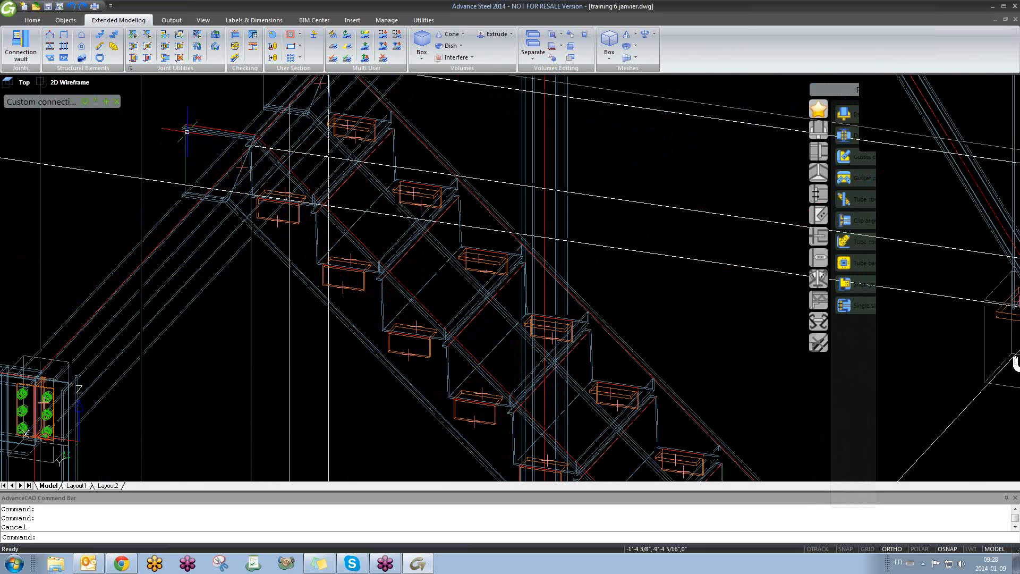
scroll(192, 130, down, 2)
scroll(193, 130, down, 4)
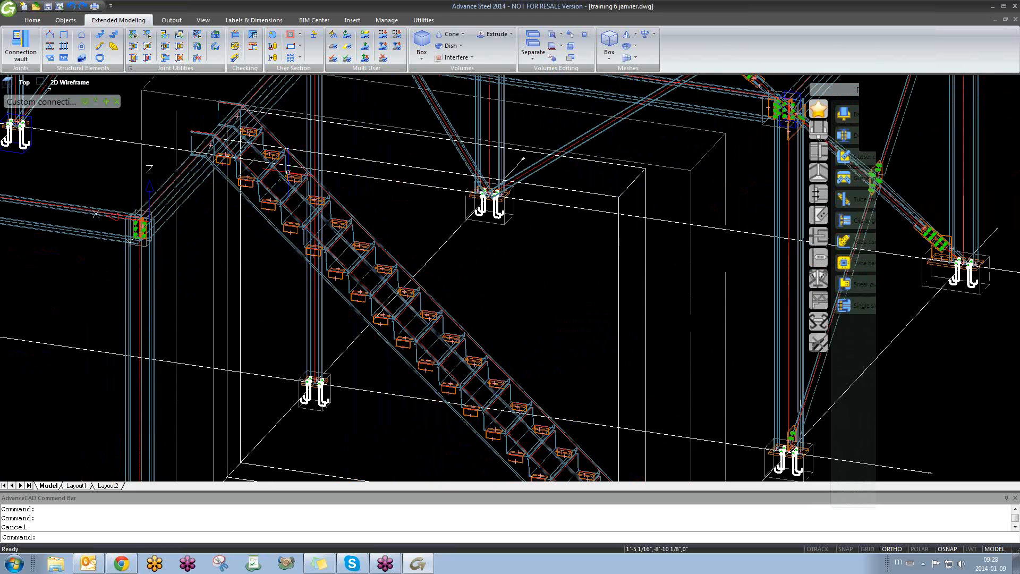
middle_drag(295, 201, 296, 215)
scroll(221, 163, down, 3)
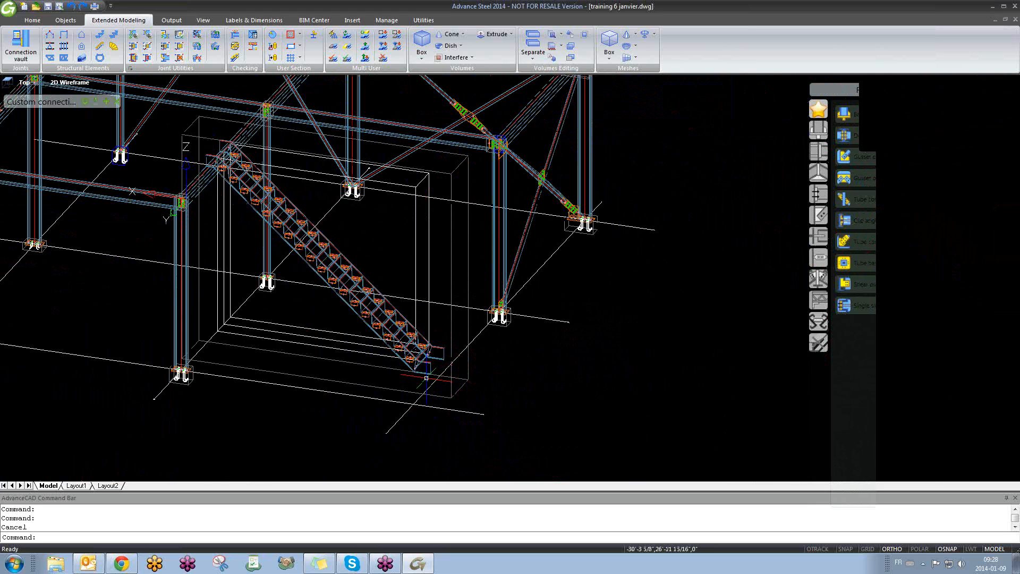
middle_drag(470, 346, 488, 364)
click(672, 273)
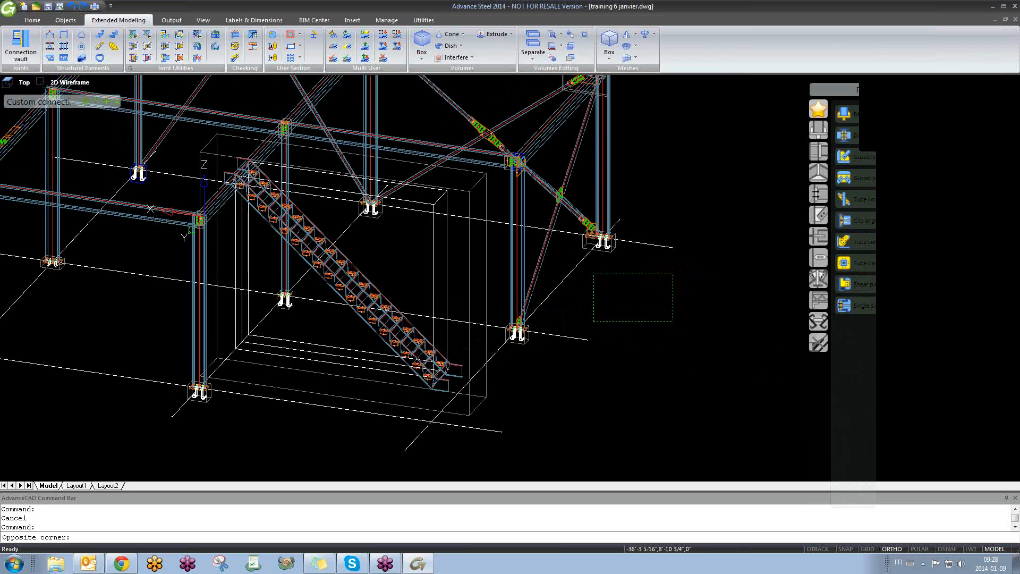
click(590, 346)
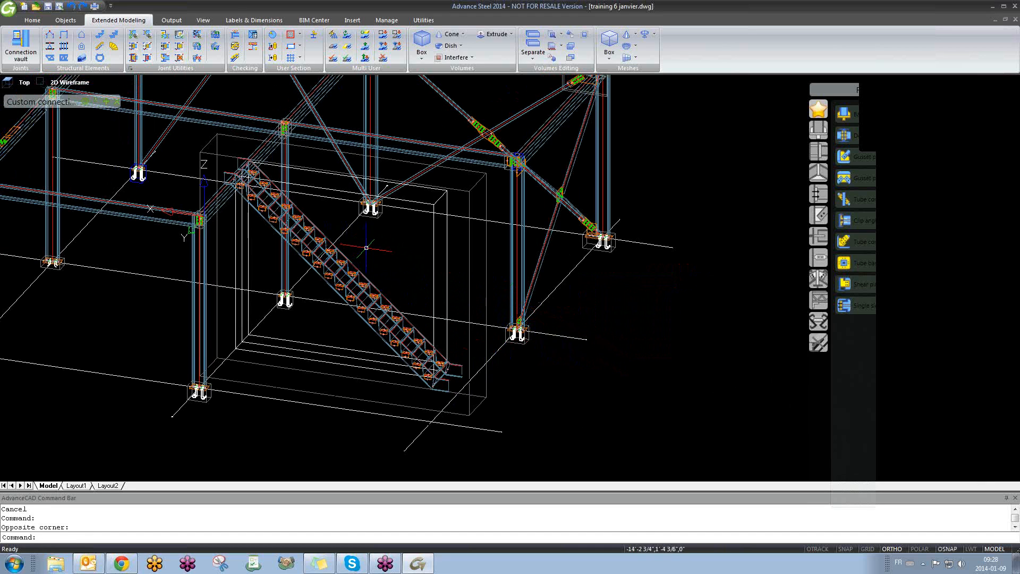
scroll(365, 259, up, 3)
scroll(180, 172, up, 2)
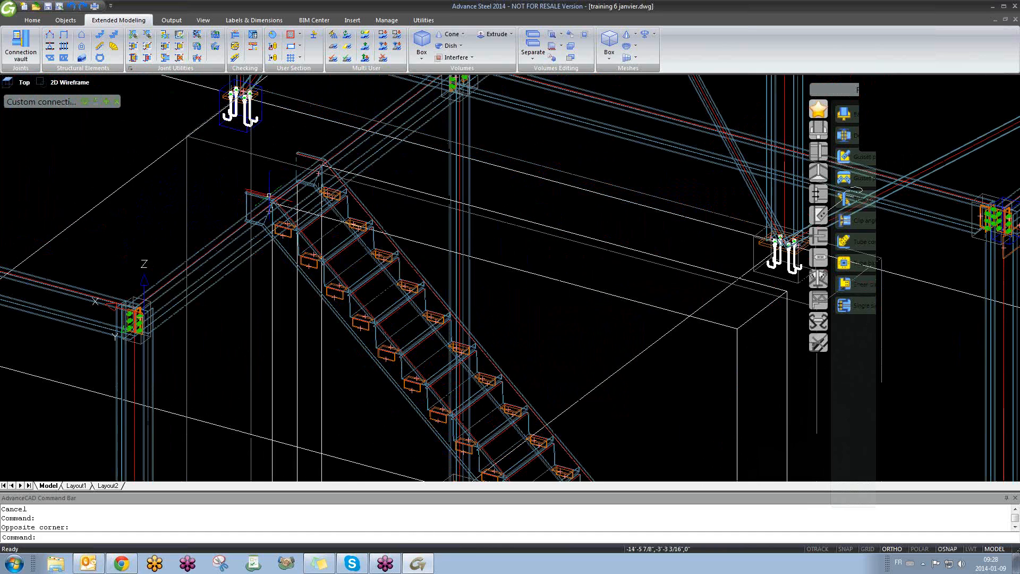
- Move the stair a short distance away from the supporting beam, in the direction of its run
scroll(325, 207, down, 3)
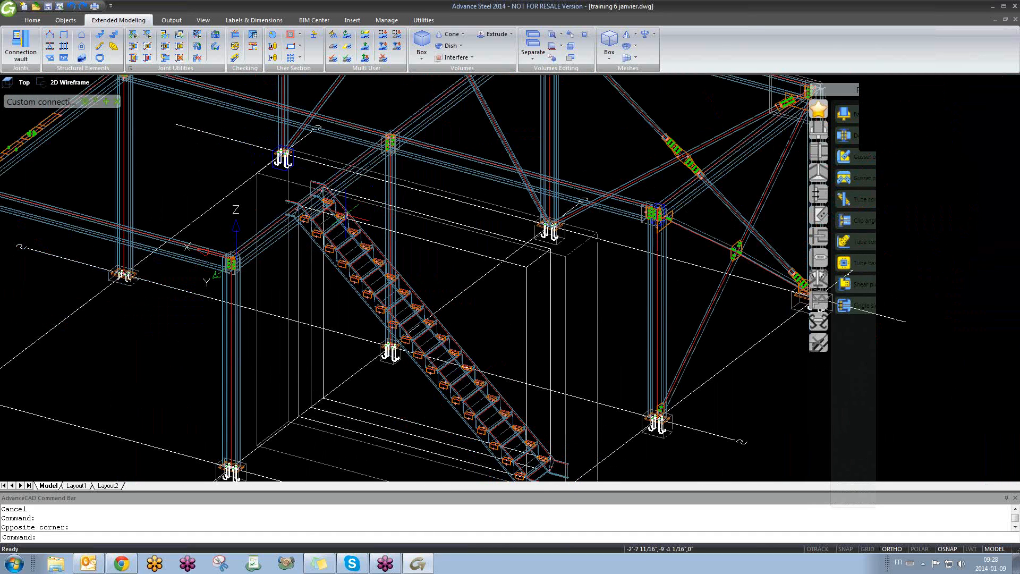
text(M)
key(Return)
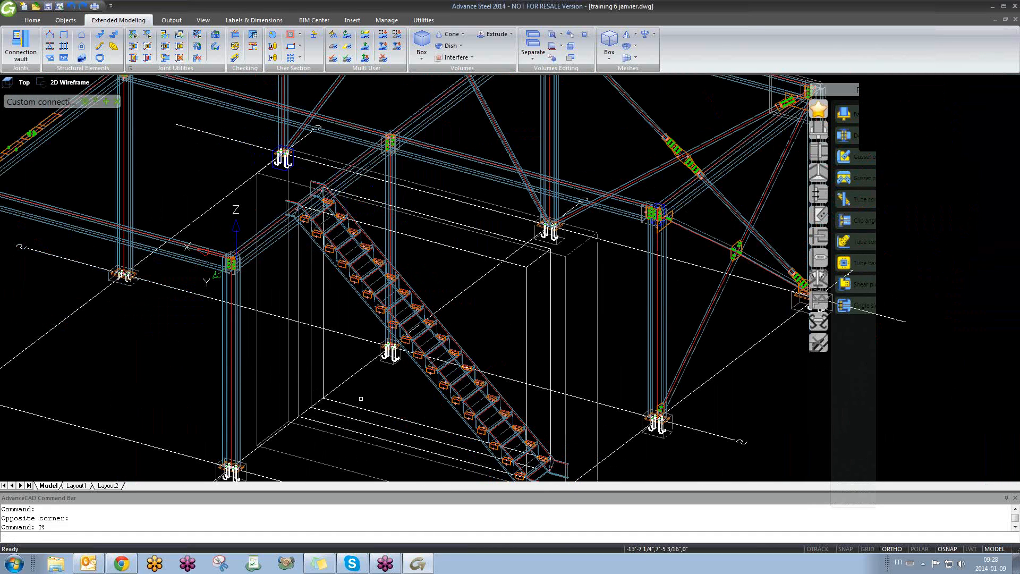
click(341, 355)
key(Return)
click(340, 354)
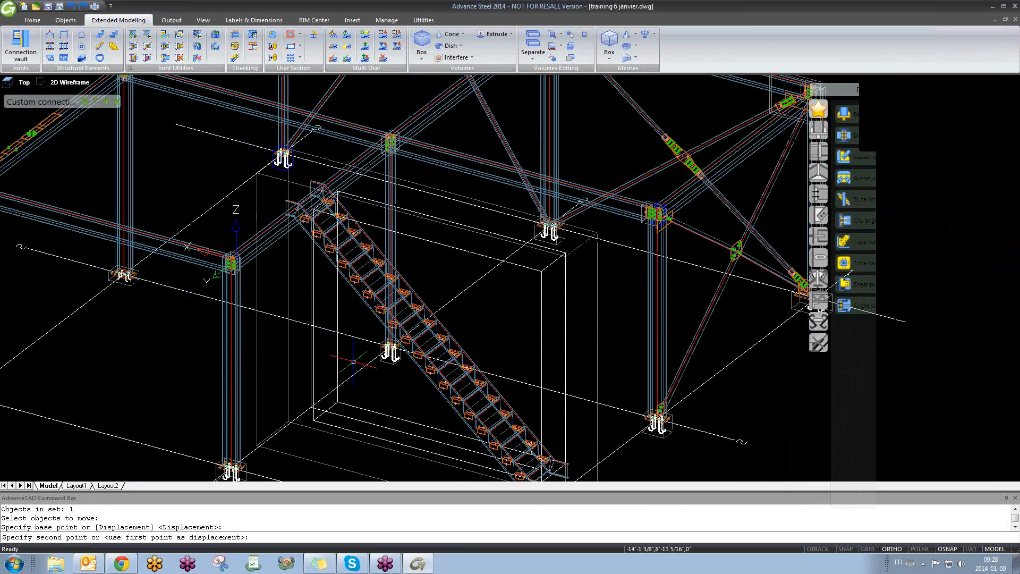
click(353, 361)
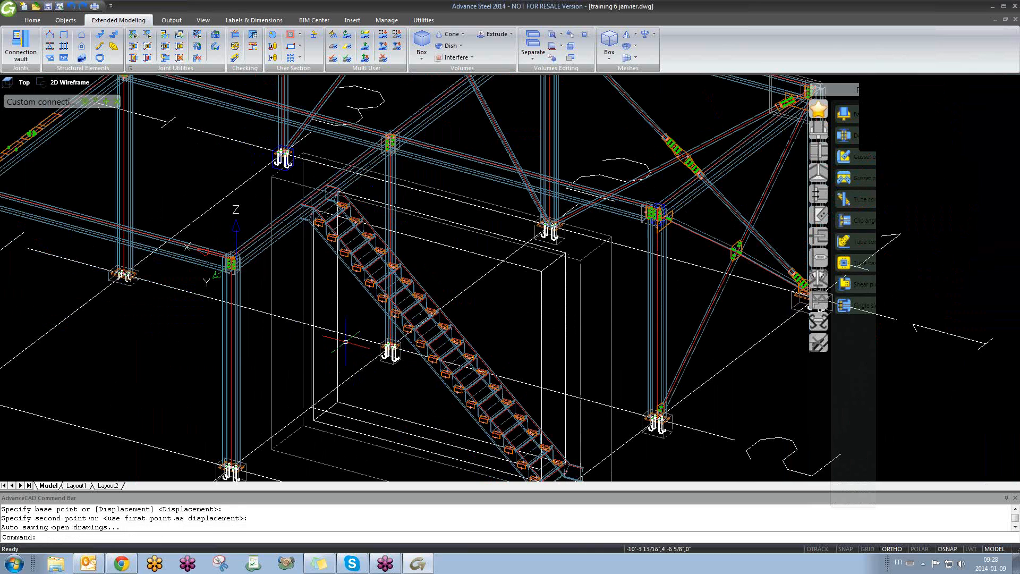
- Stretch the stair's top reference outline straight down by 10 inches, and clear the selection
scroll(457, 244, up, 2)
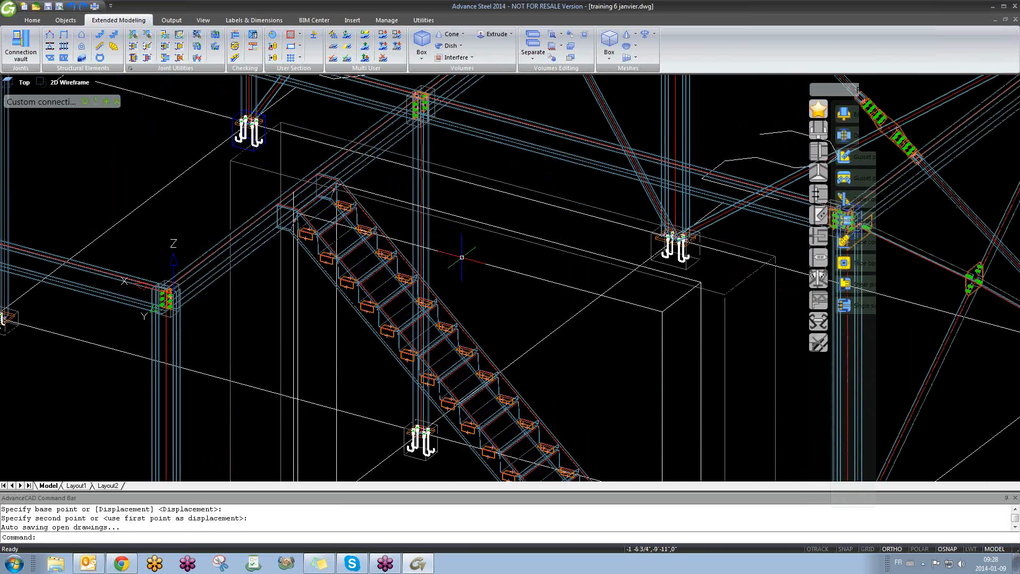
click(461, 257)
click(661, 312)
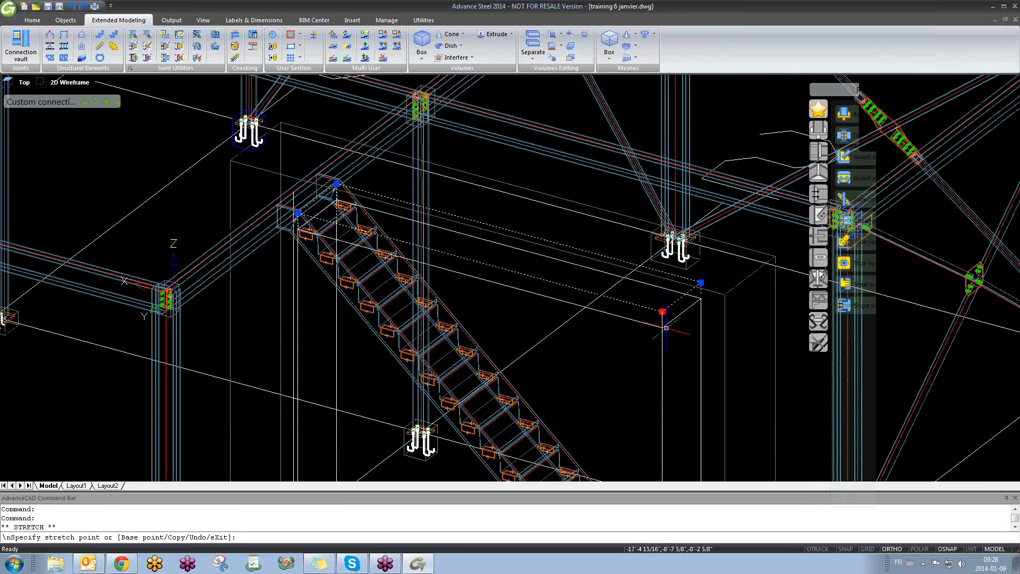
text(10)
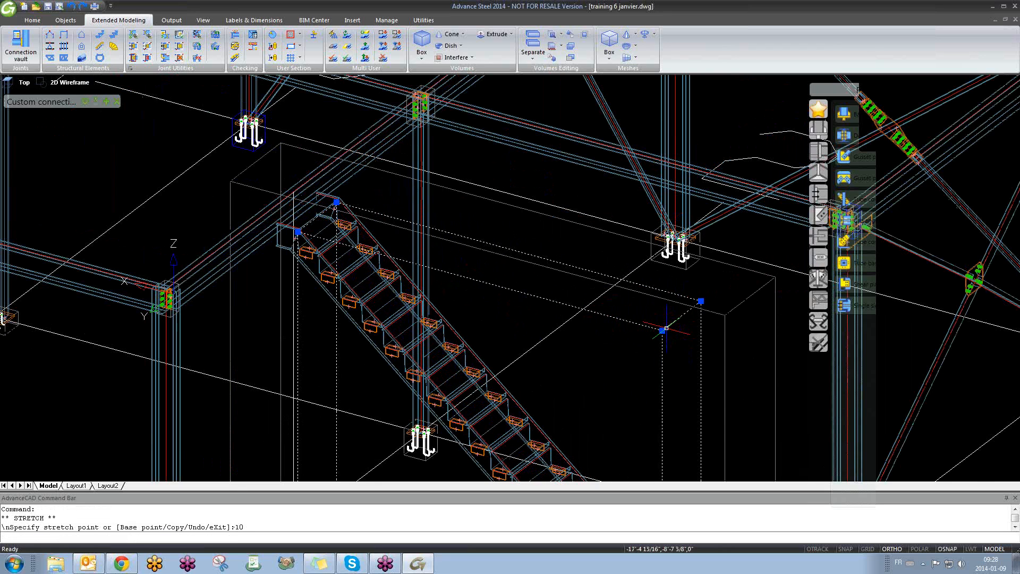
shift+middle_drag(356, 319, 583, 274)
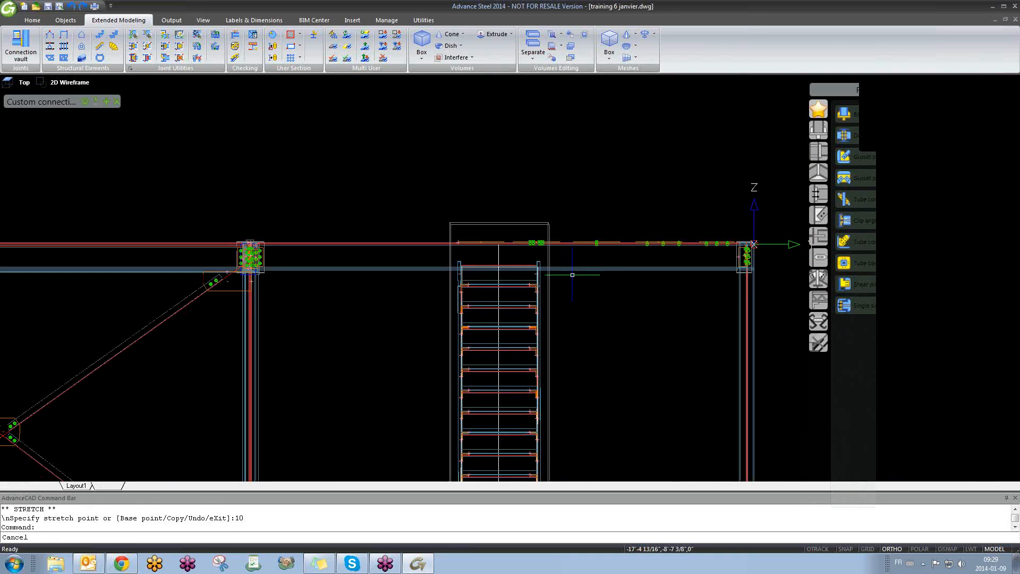
key(Escape)
- Stretch the stair's top reference outline back up by 5 inches, and clear the selection
shift+middle_drag(540, 315, 480, 320)
click(480, 320)
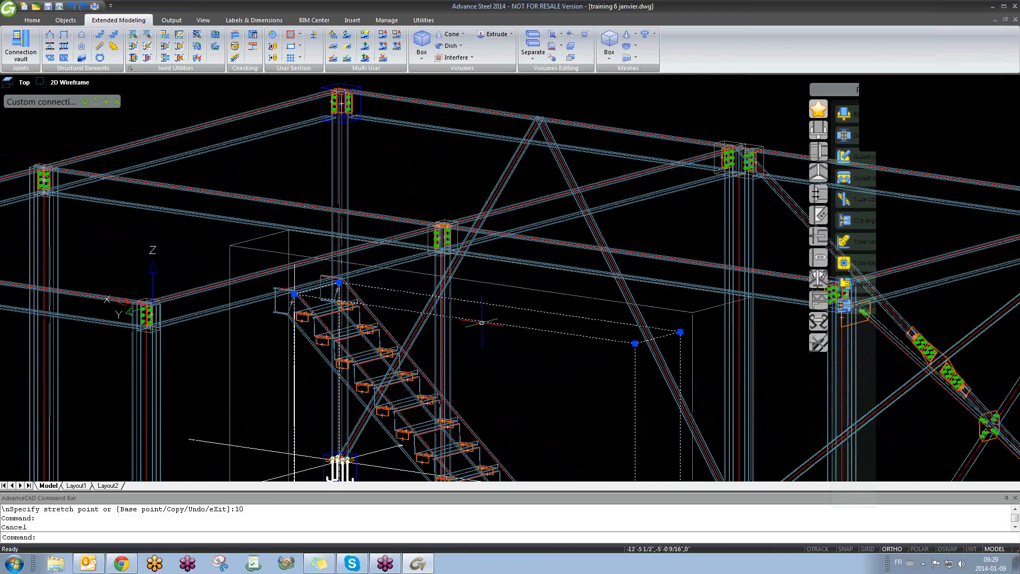
click(635, 342)
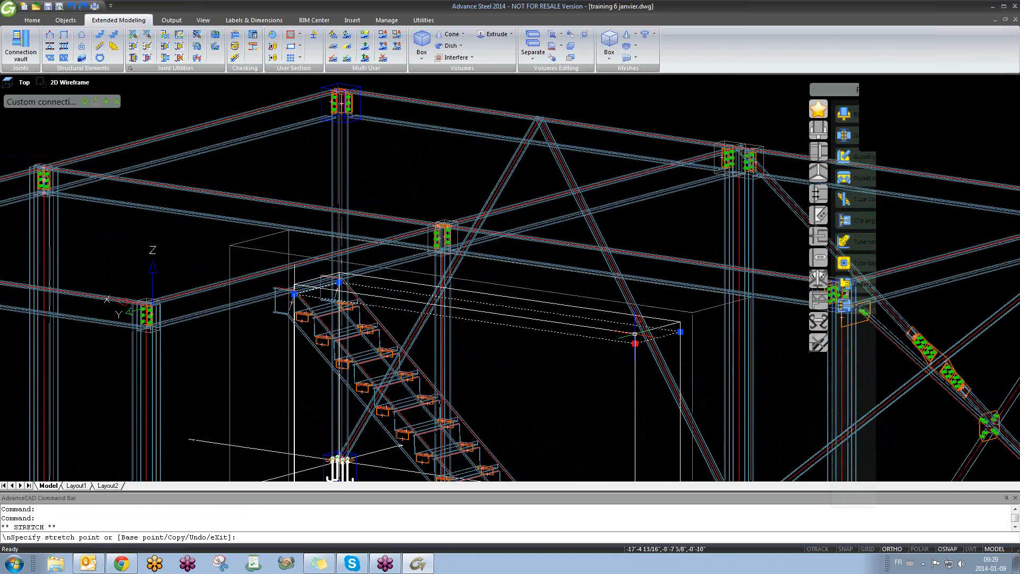
text(5)
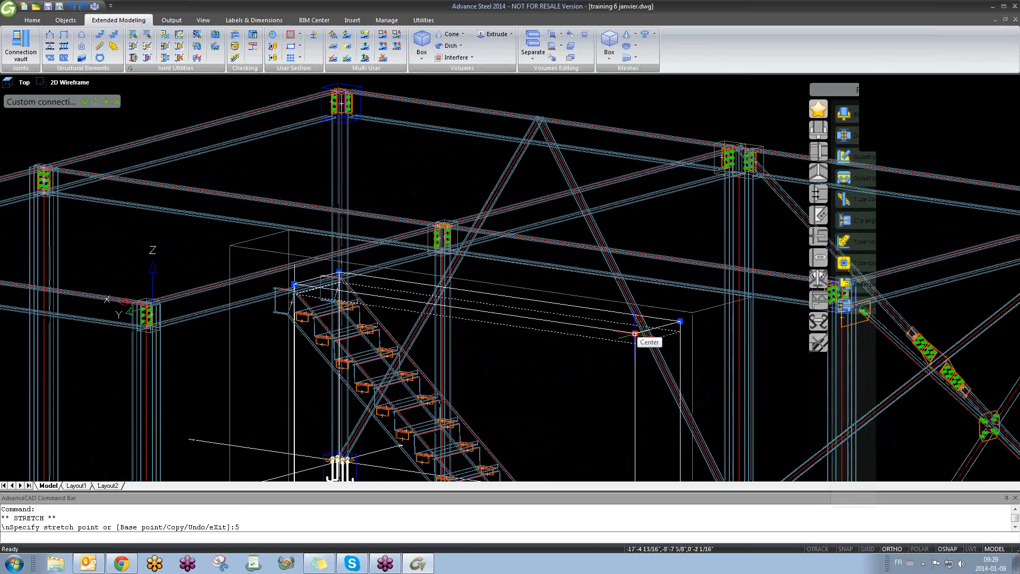
key(Escape)
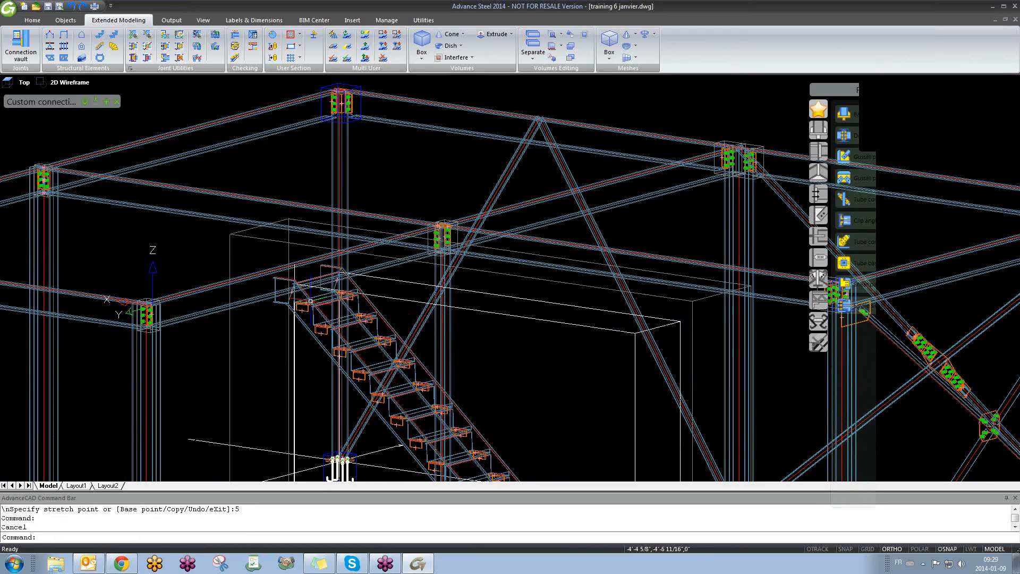
- Examine how the top landing ends meet the supporting beam, up close in 3D and in plan view
scroll(267, 344, up, 5)
shift+middle_drag(268, 345, 304, 340)
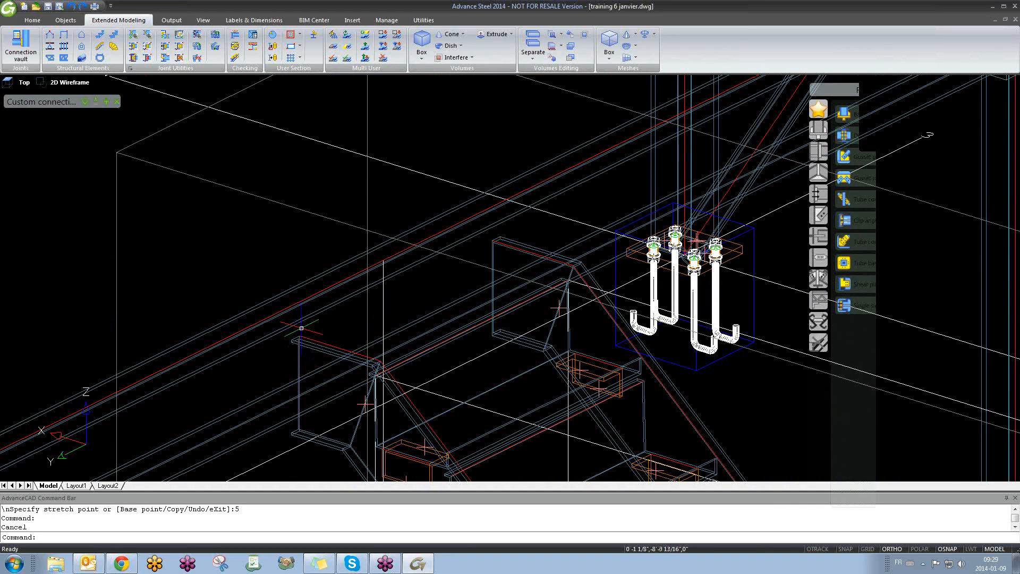
scroll(296, 331, down, 3)
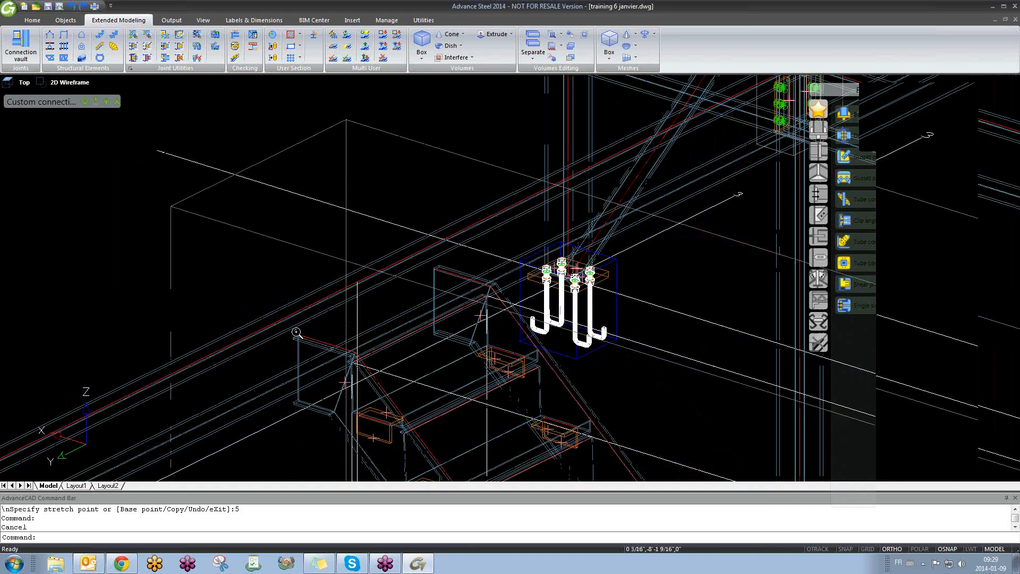
scroll(297, 344, up, 4)
scroll(299, 324, down, 5)
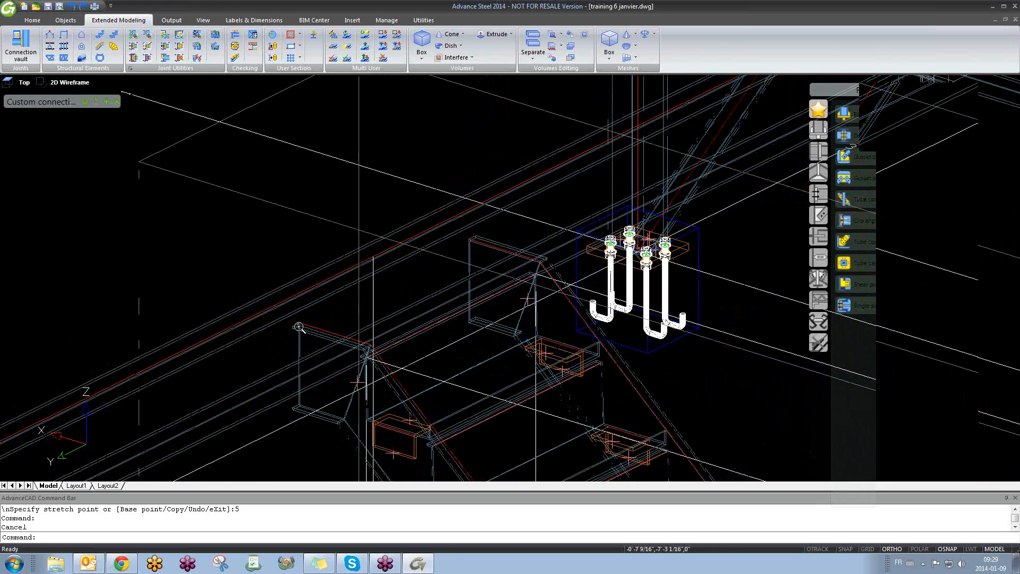
click(24, 85)
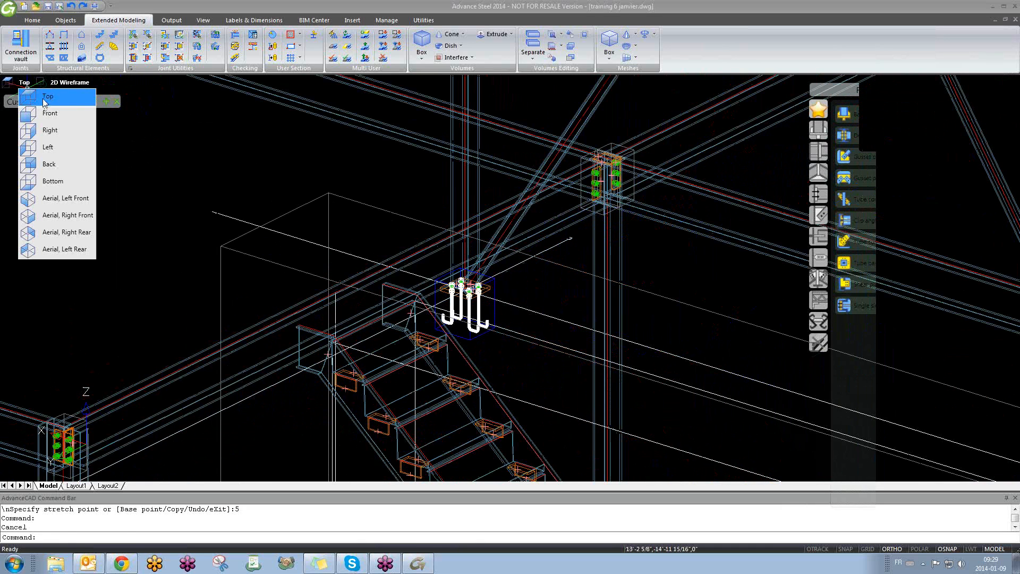
click(42, 98)
scroll(131, 231, up, 6)
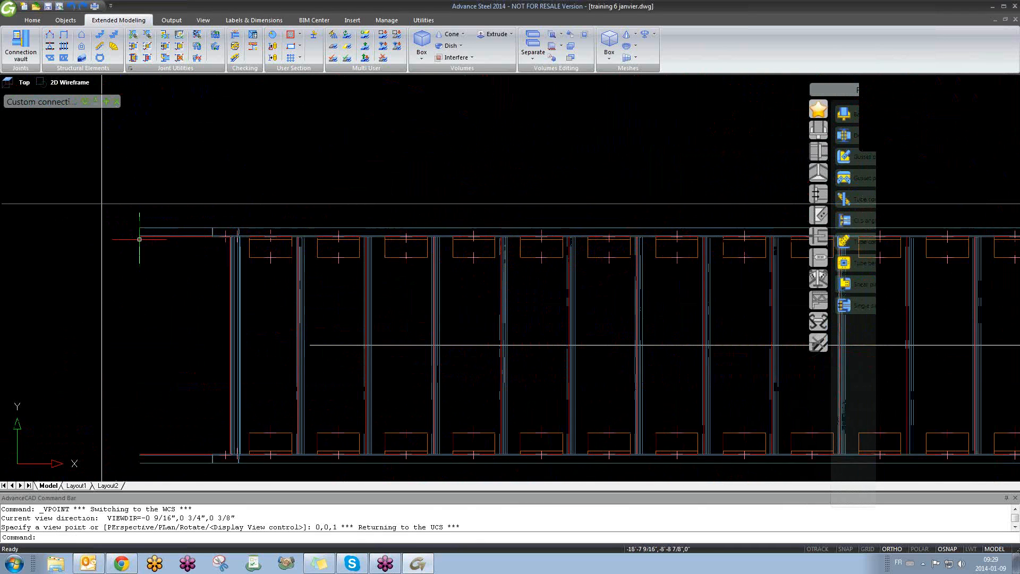
scroll(131, 231, down, 7)
scroll(628, 244, up, 8)
scroll(632, 252, down, 4)
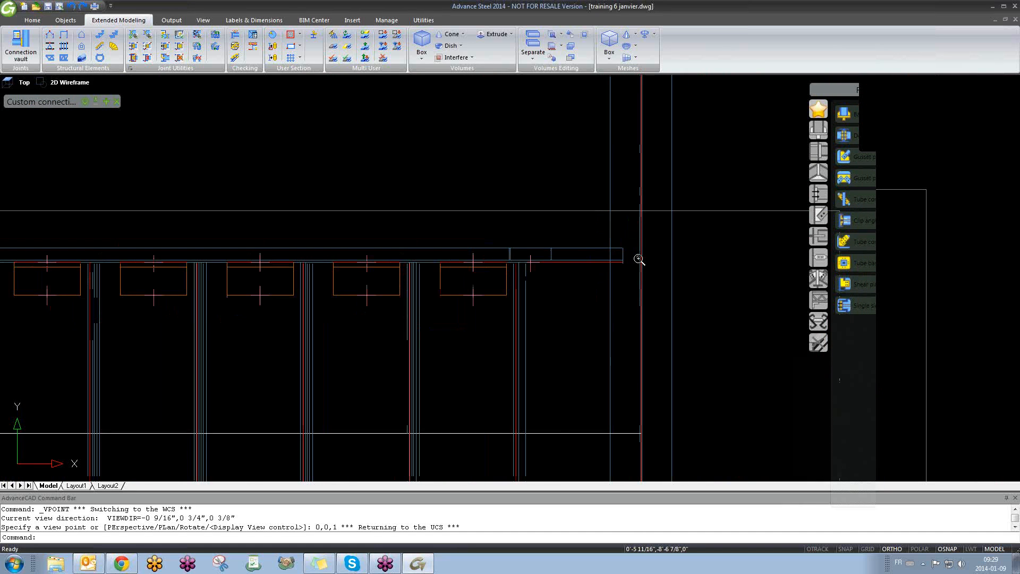
scroll(627, 257, up, 5)
scroll(627, 258, down, 2)
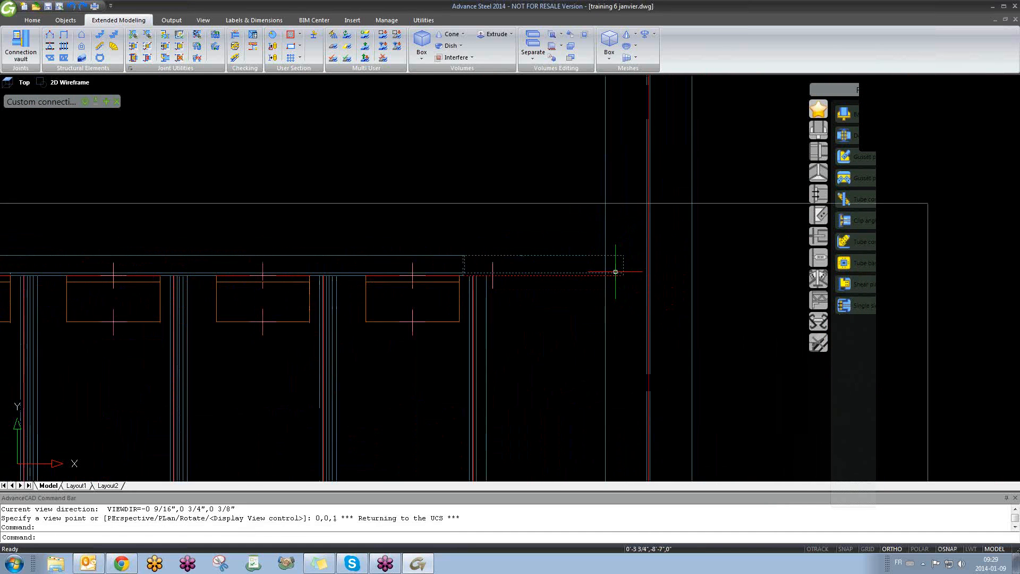
click(621, 281)
click(585, 332)
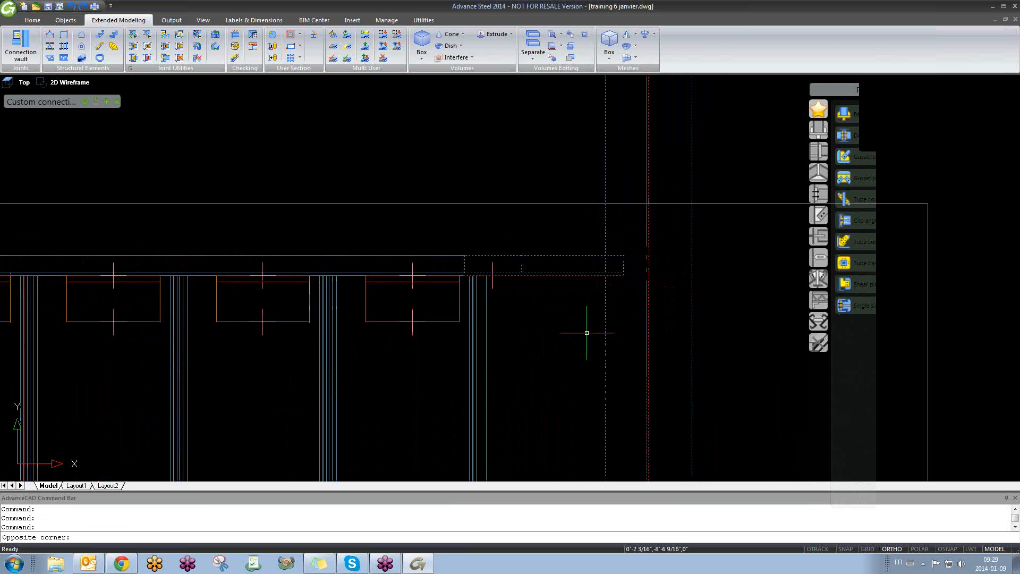
- Inspect the top landing pieces against the beam from several 3D angles, ending with an overview of the stair in the frame
shift+middle_drag(587, 333, 575, 265)
scroll(619, 280, up, 4)
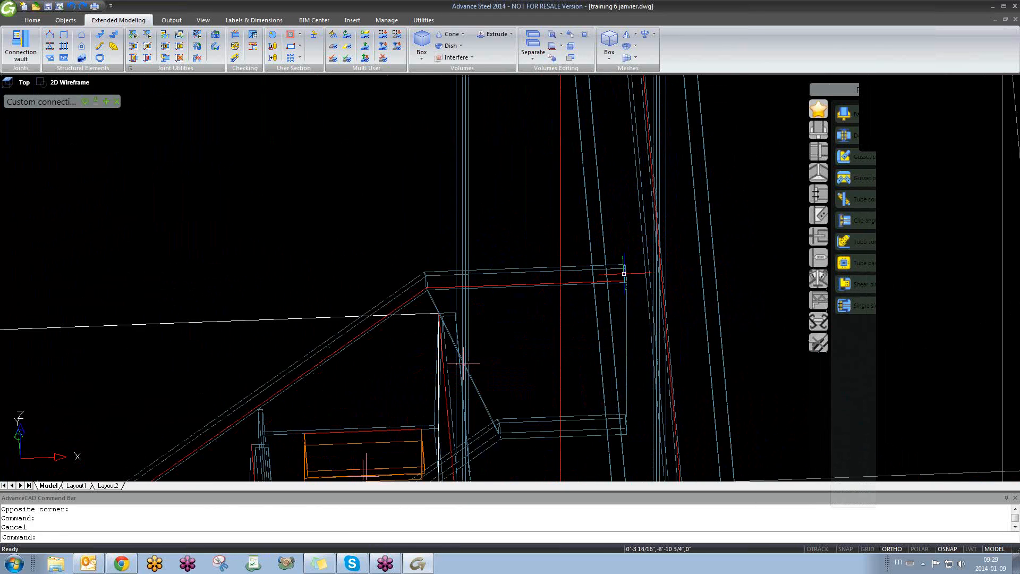
scroll(624, 274, down, 4)
click(592, 274)
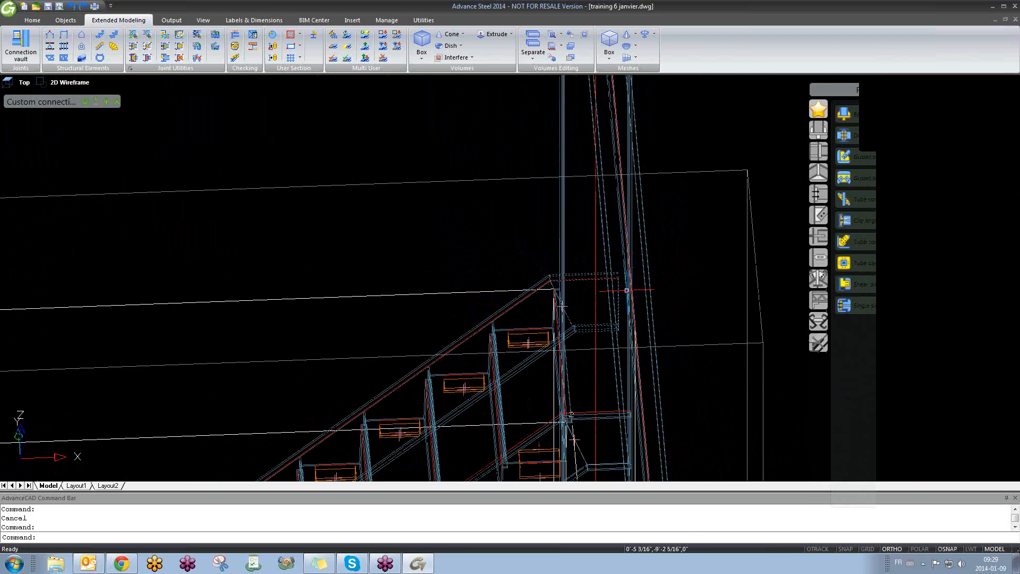
key(Escape)
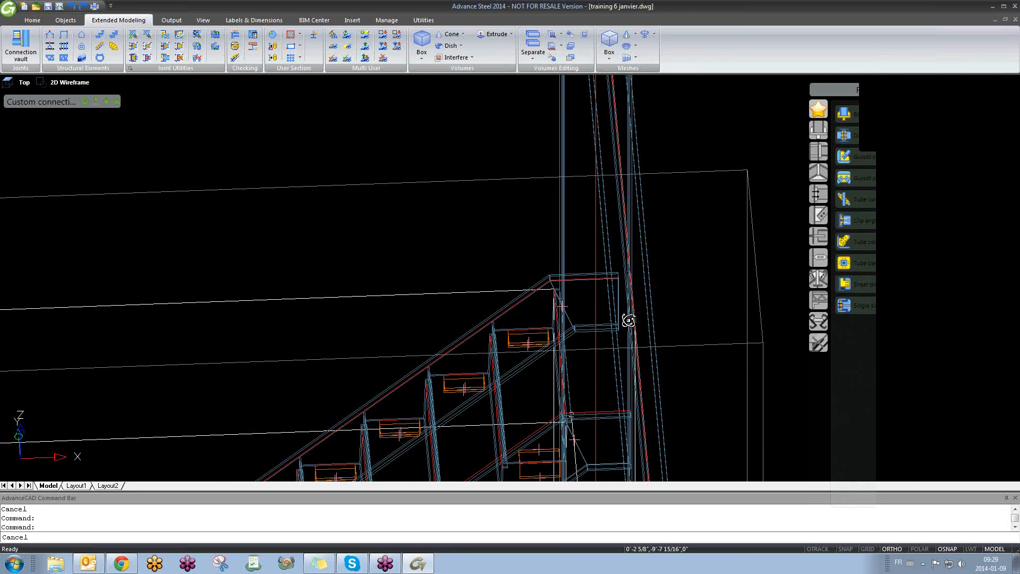
shift+middle_drag(628, 318, 588, 281)
click(593, 276)
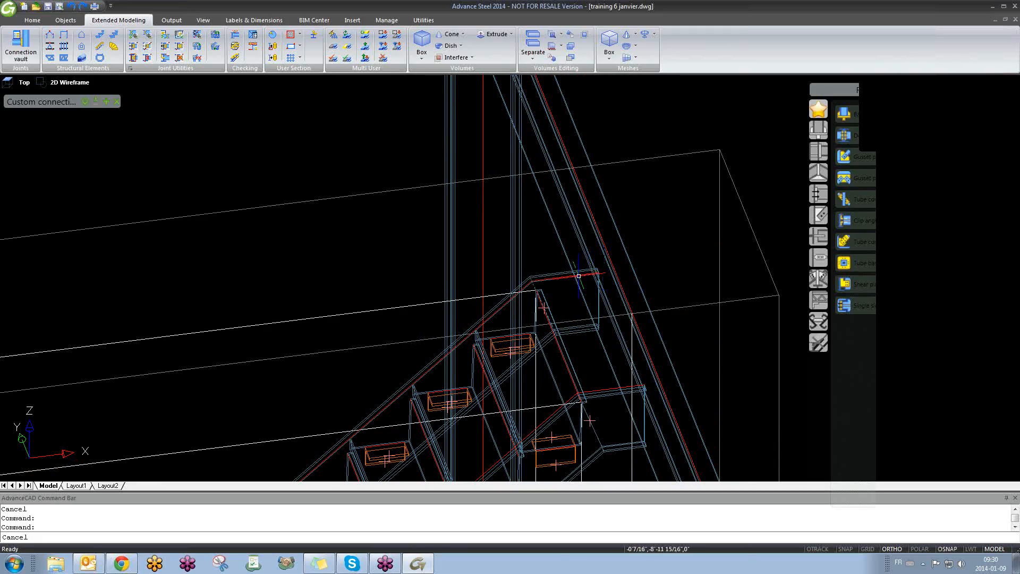
scroll(595, 281, down, 6)
shift+middle_drag(586, 303, 796, 295)
click(553, 192)
click(533, 214)
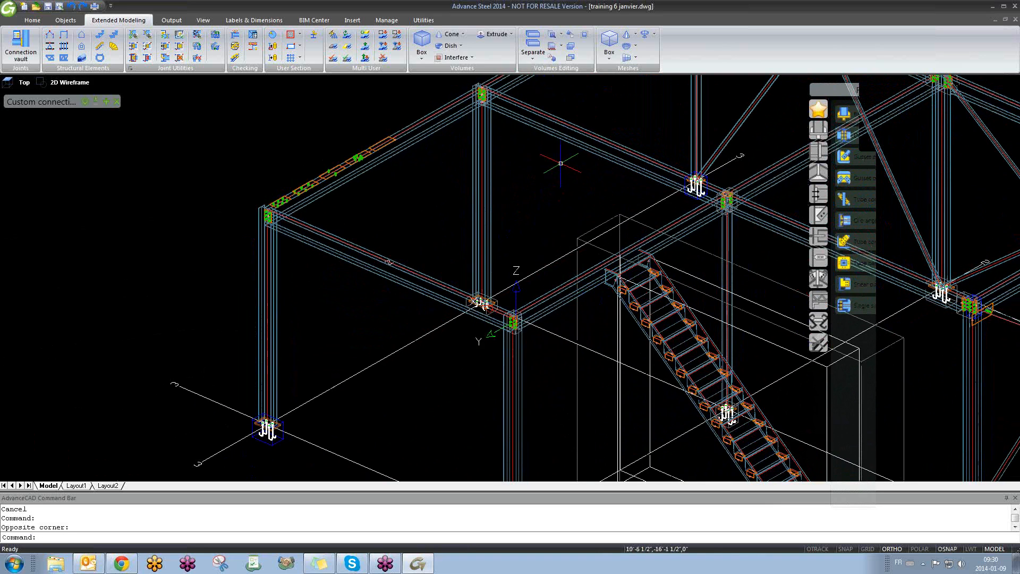
- Place the connection vault below the collapsed custom connections palette and show its Miscellaneous category of stair connections
click(107, 101)
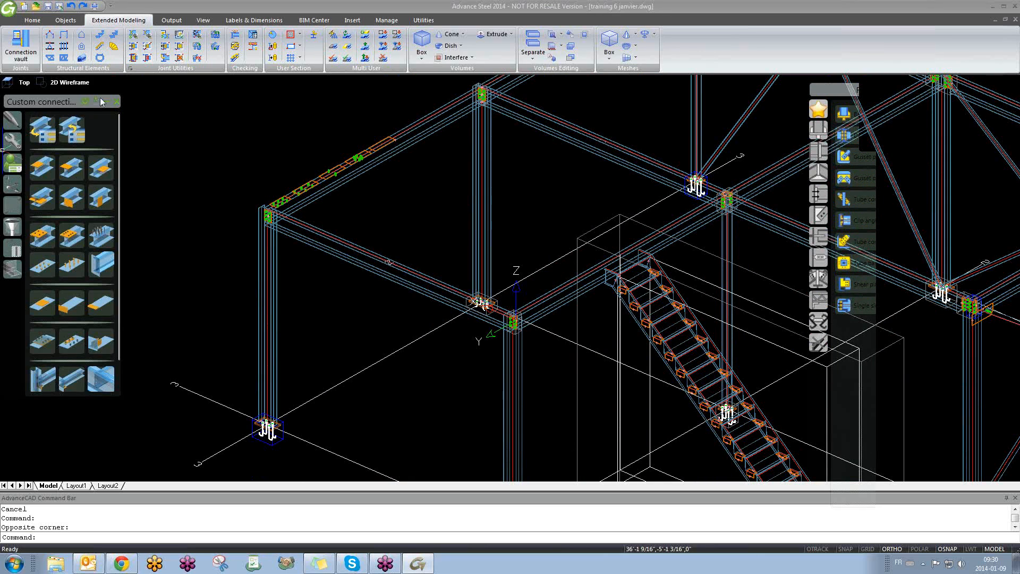
click(106, 101)
drag(830, 91, 31, 121)
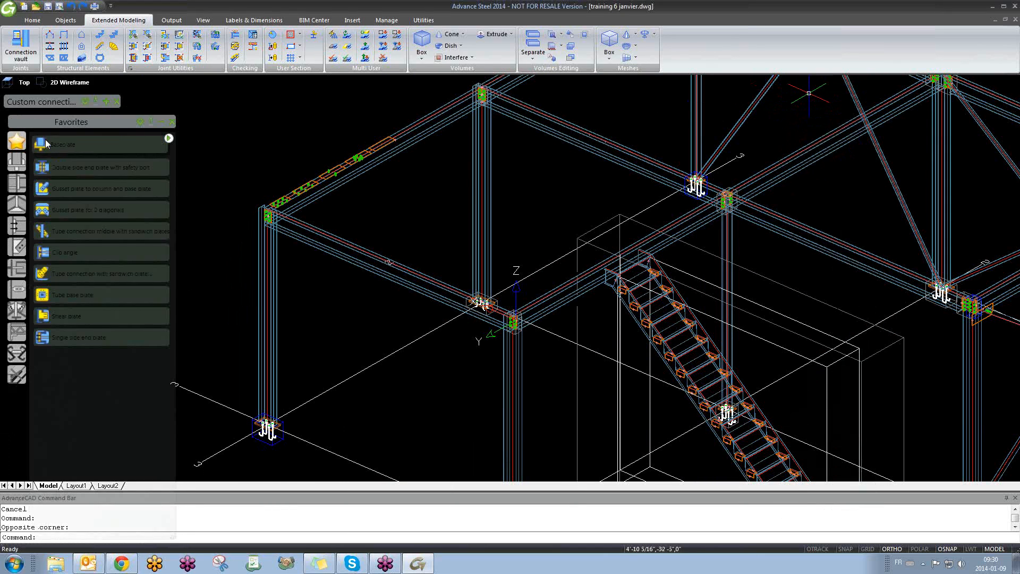
click(17, 333)
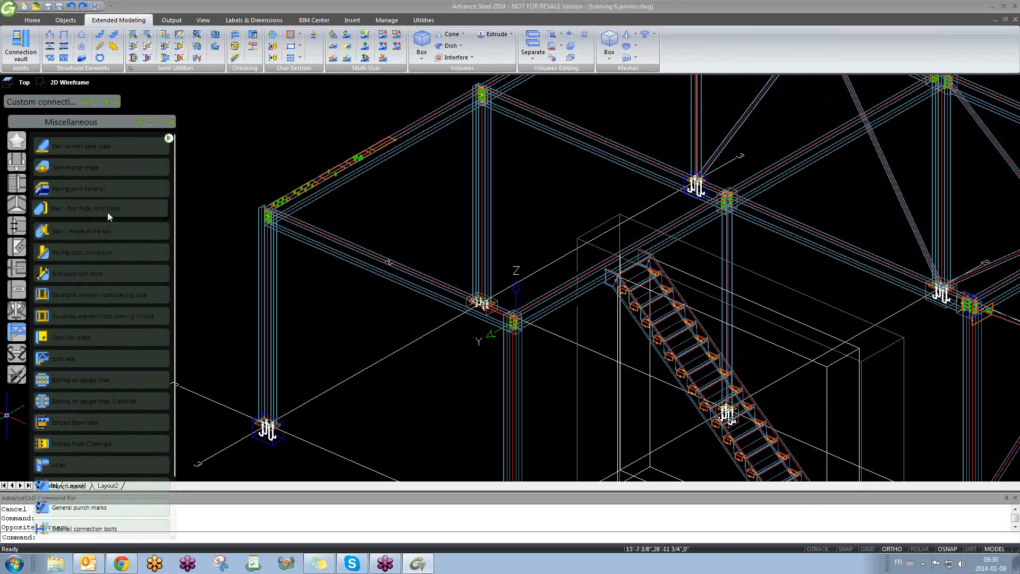
mouse_move(101, 144)
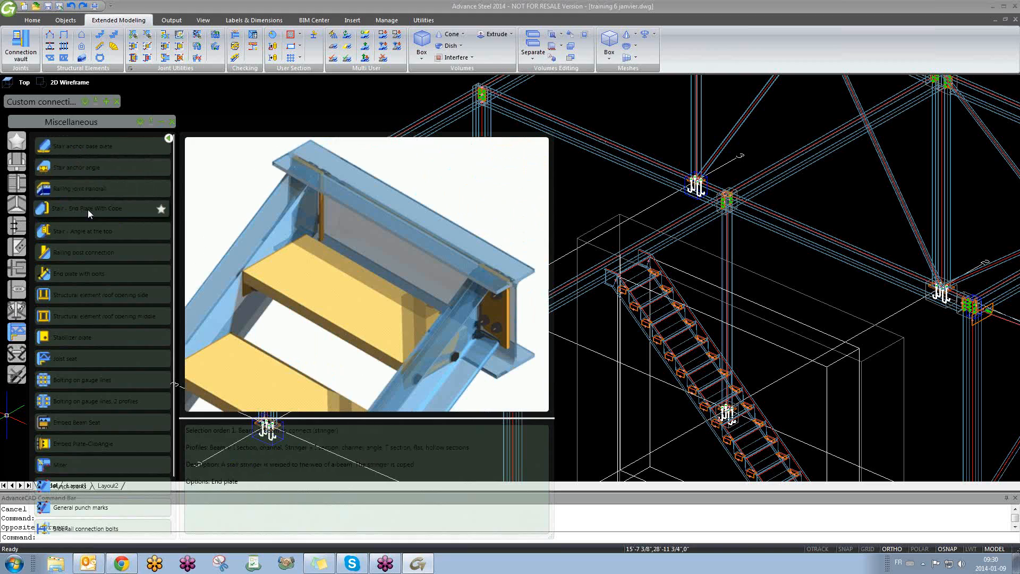
- Connect the first stringer's top landing channel to the supporting beam with a Stair - End Plate With Cope joint
click(88, 209)
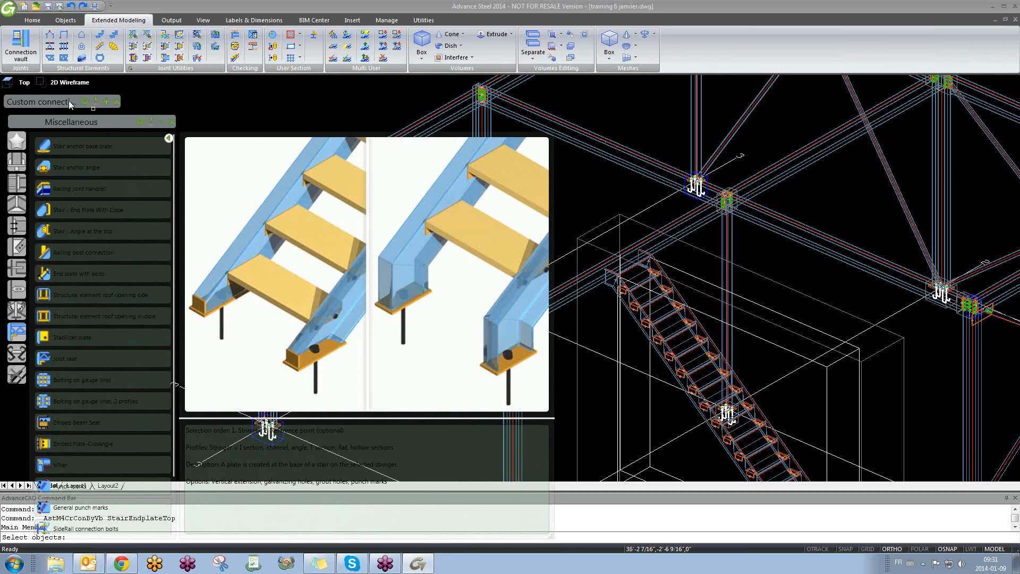
mouse_move(69, 100)
mouse_down()
mouse_move(65, 92)
mouse_move(57, 120)
mouse_move(51, 110)
mouse_up()
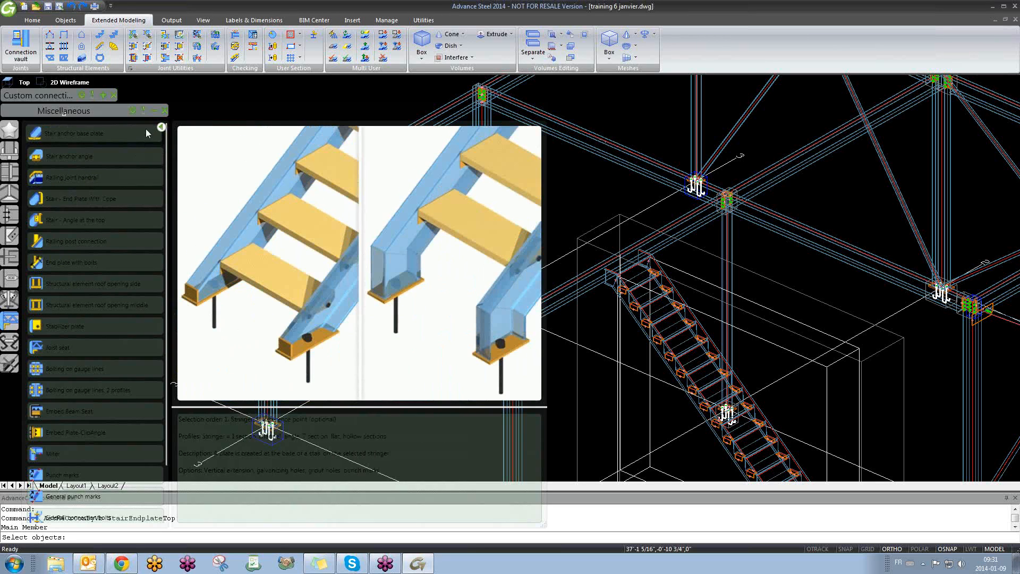
click(153, 110)
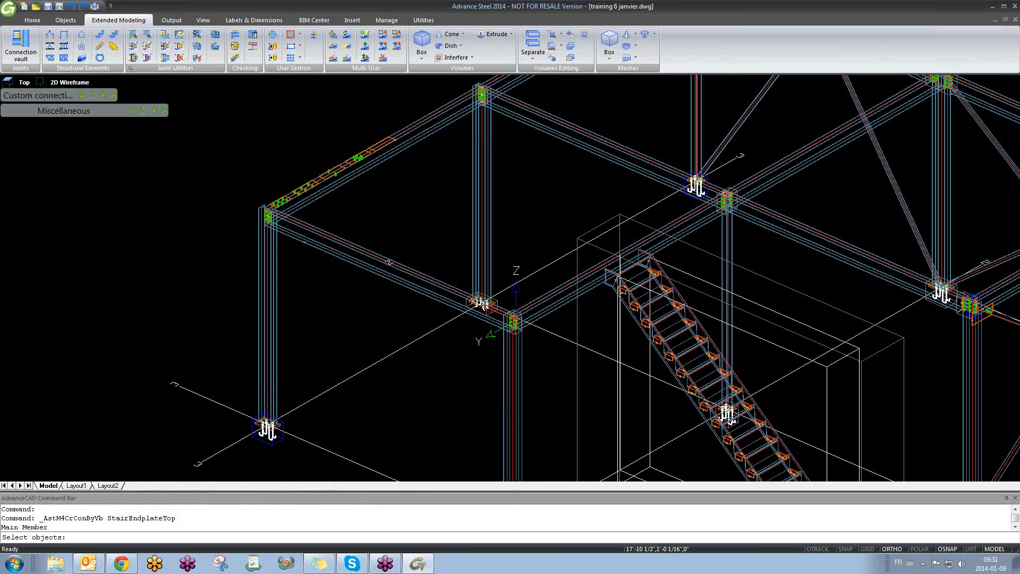
scroll(612, 273, up, 4)
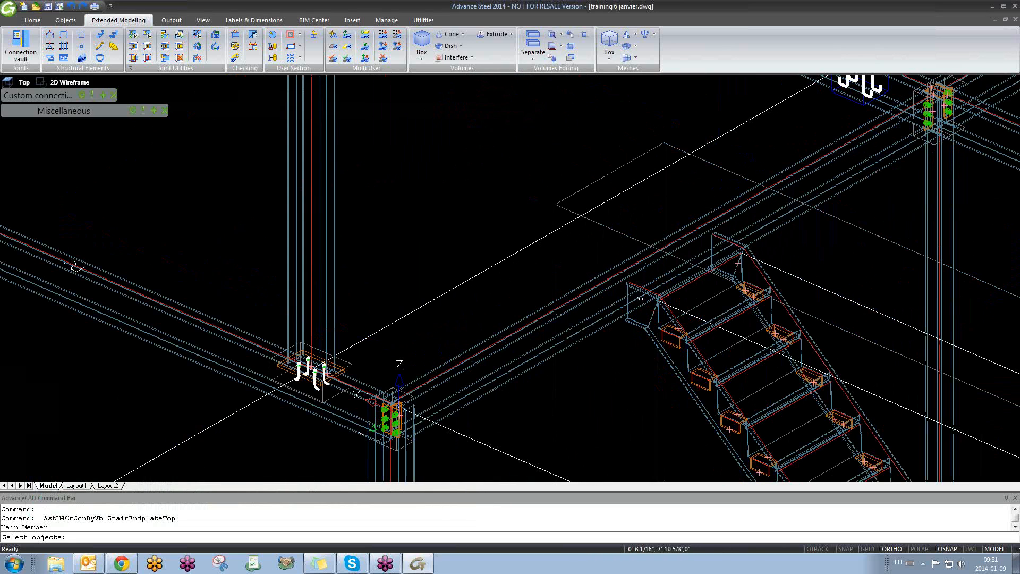
mouse_move(640, 298)
middle_down()
mouse_move(302, 288)
mouse_move(294, 278)
middle_up()
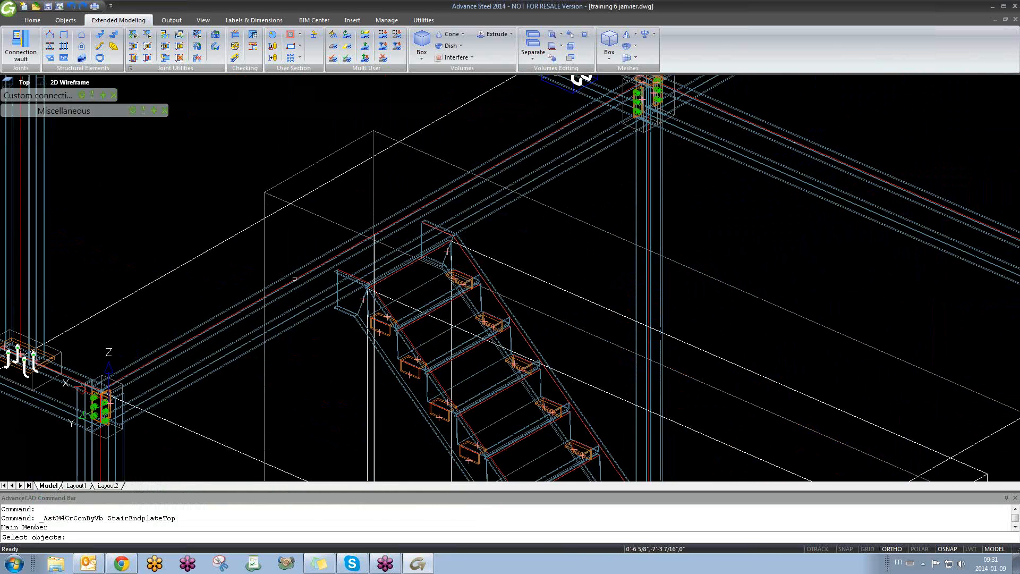
click(295, 278)
key(Return)
scroll(318, 273, up, 4)
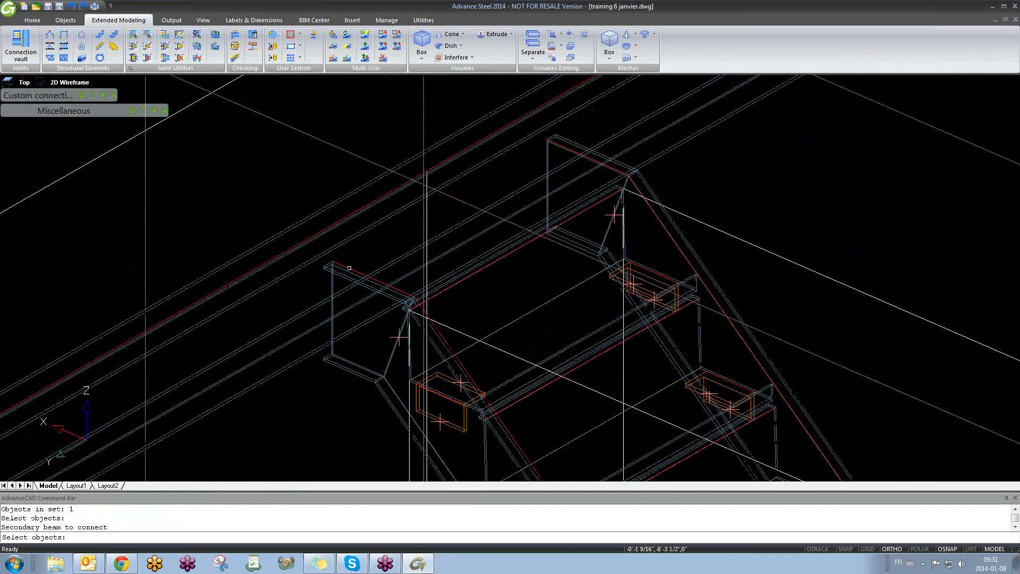
click(349, 268)
key(Return)
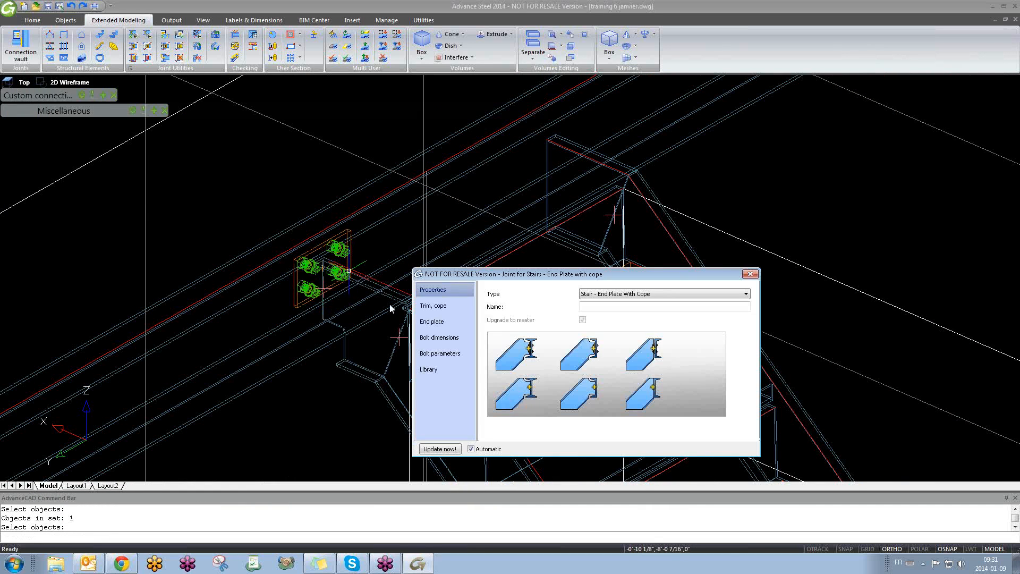
- Review the new joint's trim and cope, end plate, bolt and library settings, and close its properties
middle_drag(304, 295, 217, 306)
scroll(236, 298, up, 2)
mouse_move(287, 335)
middle_down()
mouse_move(234, 362)
mouse_move(273, 362)
mouse_move(282, 323)
mouse_move(309, 341)
mouse_move(287, 357)
mouse_move(241, 353)
mouse_move(210, 314)
mouse_move(271, 342)
mouse_move(250, 350)
middle_up()
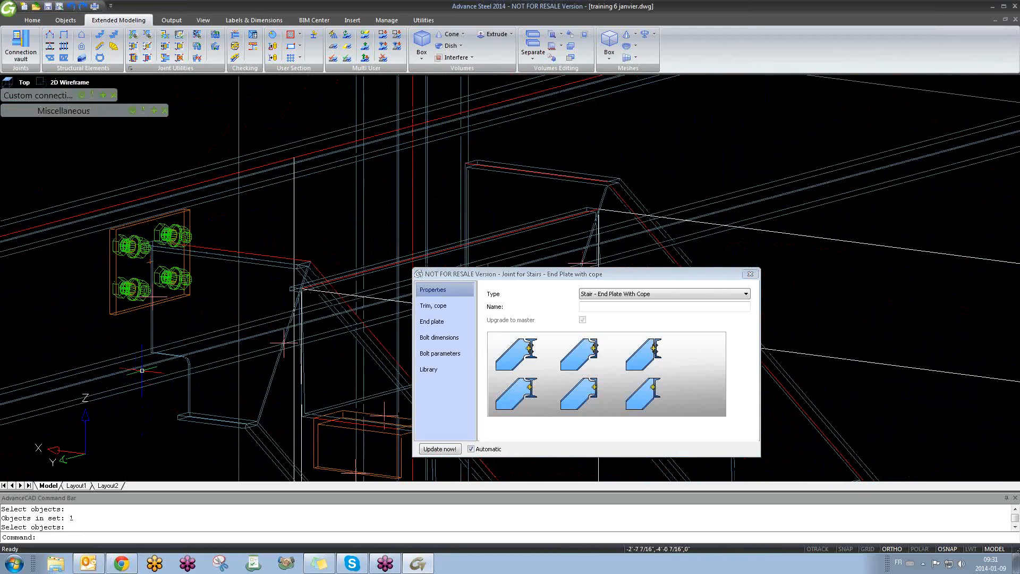
click(433, 306)
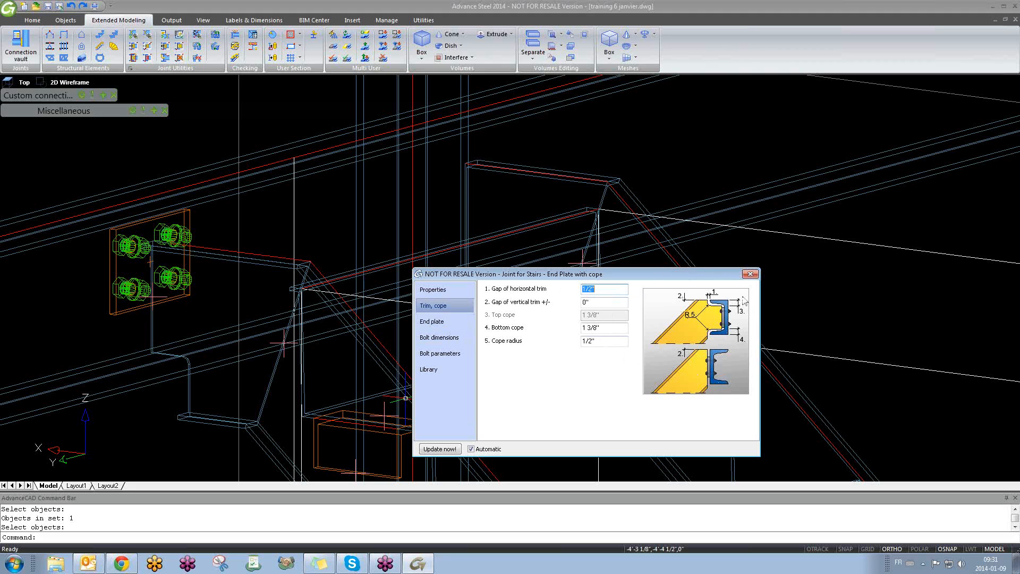
click(451, 322)
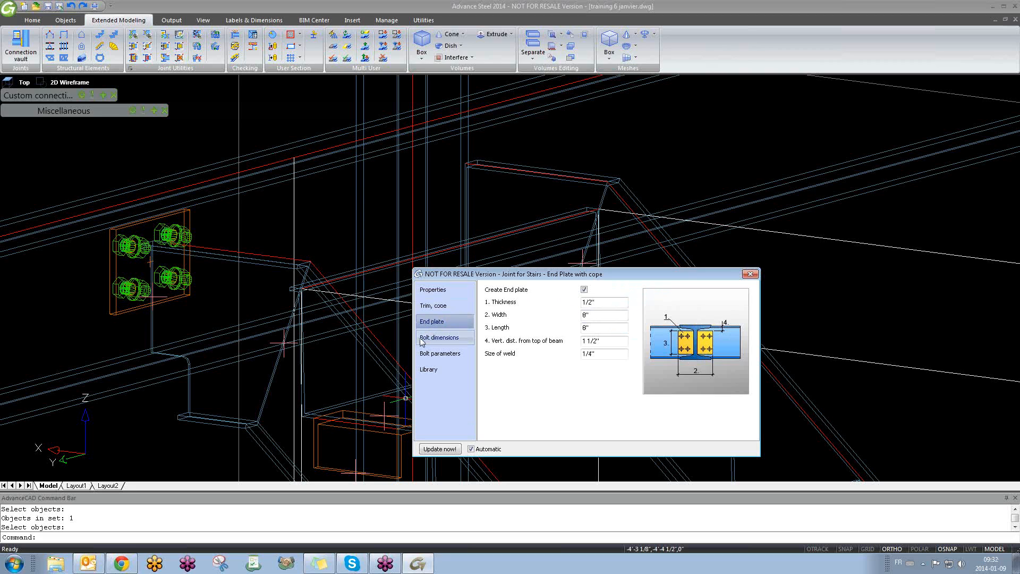
click(438, 338)
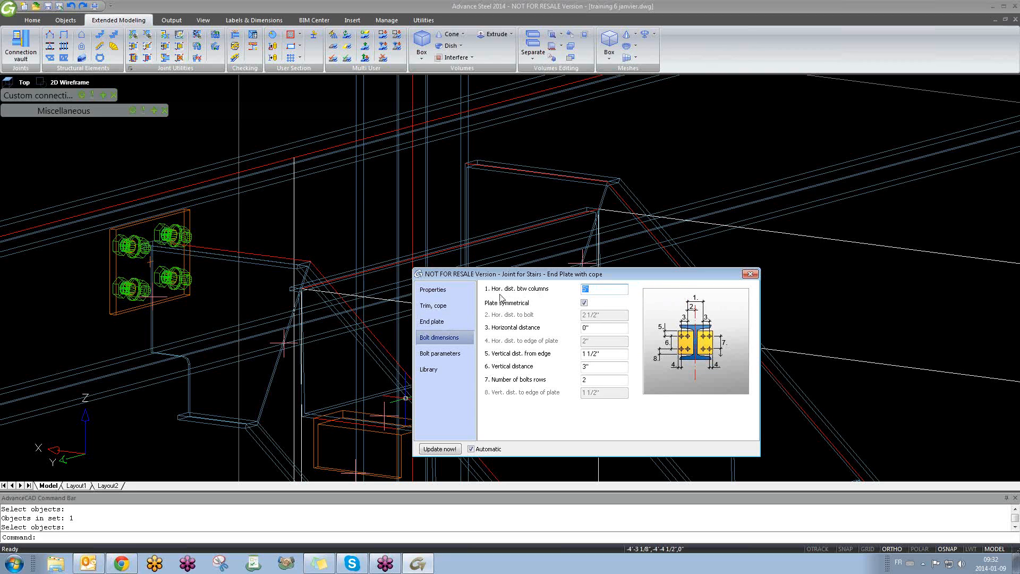
click(444, 357)
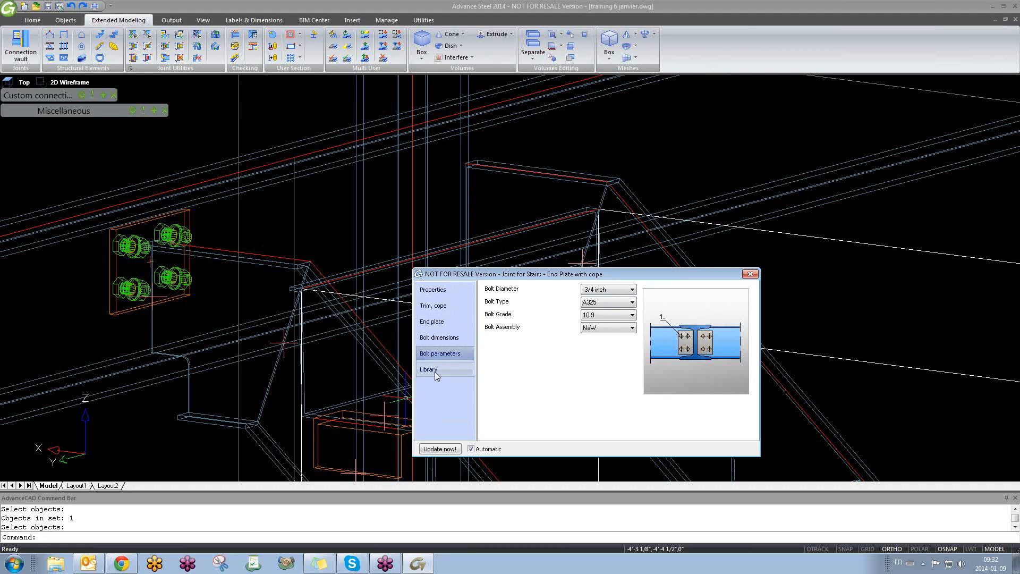
click(435, 372)
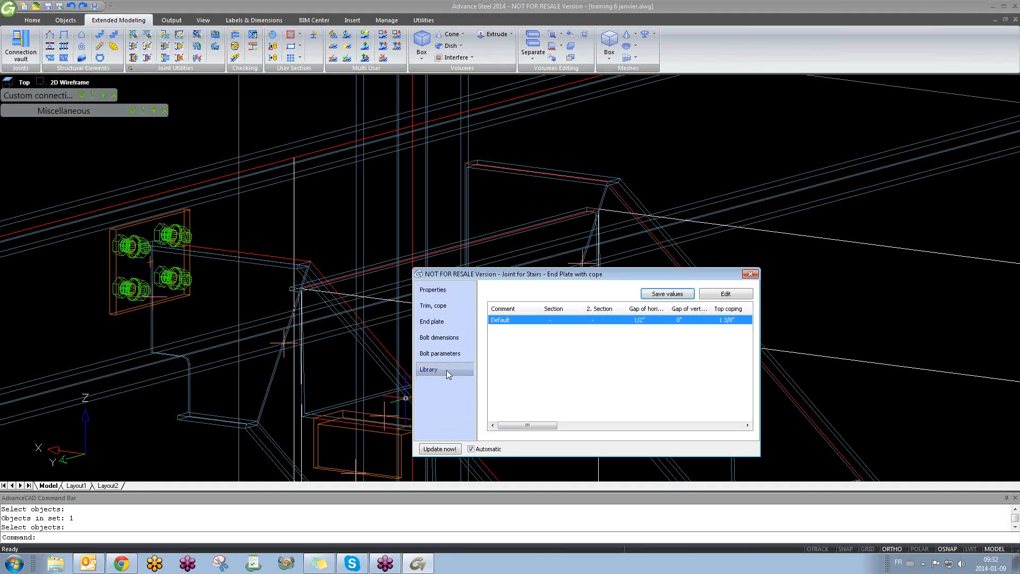
click(749, 274)
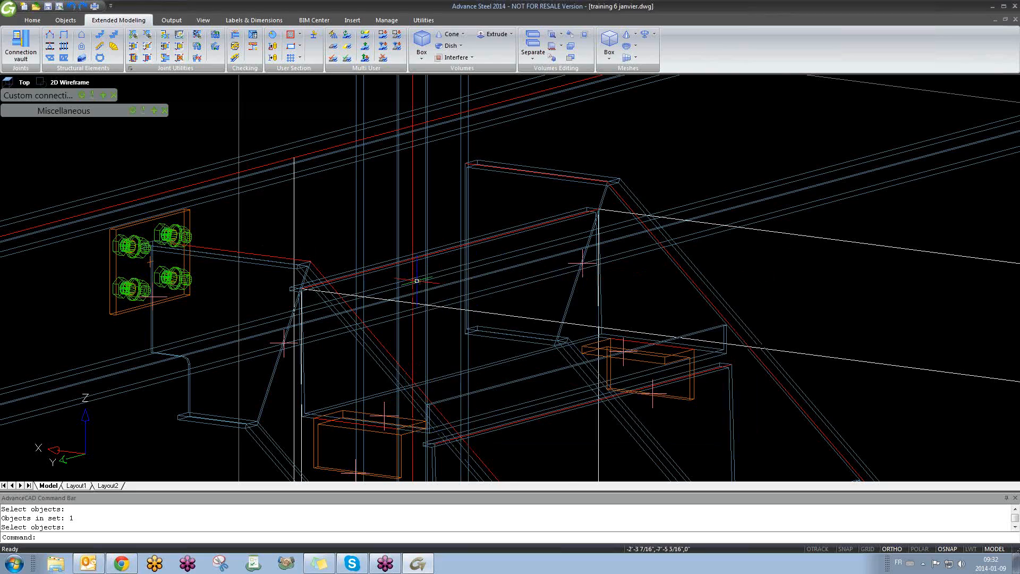
- Open the stair's properties from the unconnected top landing channel and show the top landing profile settings
scroll(399, 261, down, 3)
scroll(399, 261, up, 4)
scroll(400, 260, up, 2)
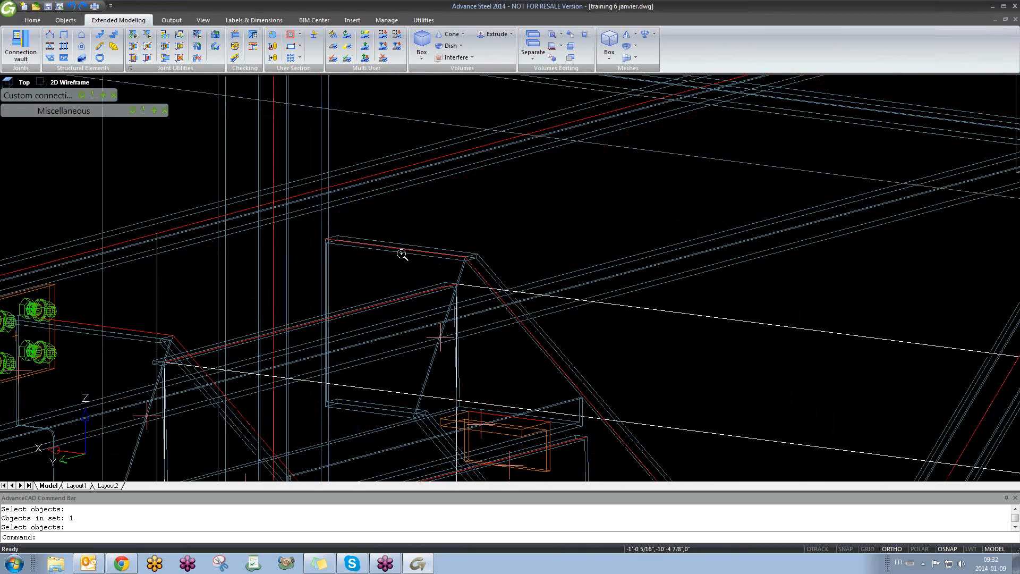
scroll(403, 255, down, 3)
middle_drag(404, 255, 422, 301)
key(Escape)
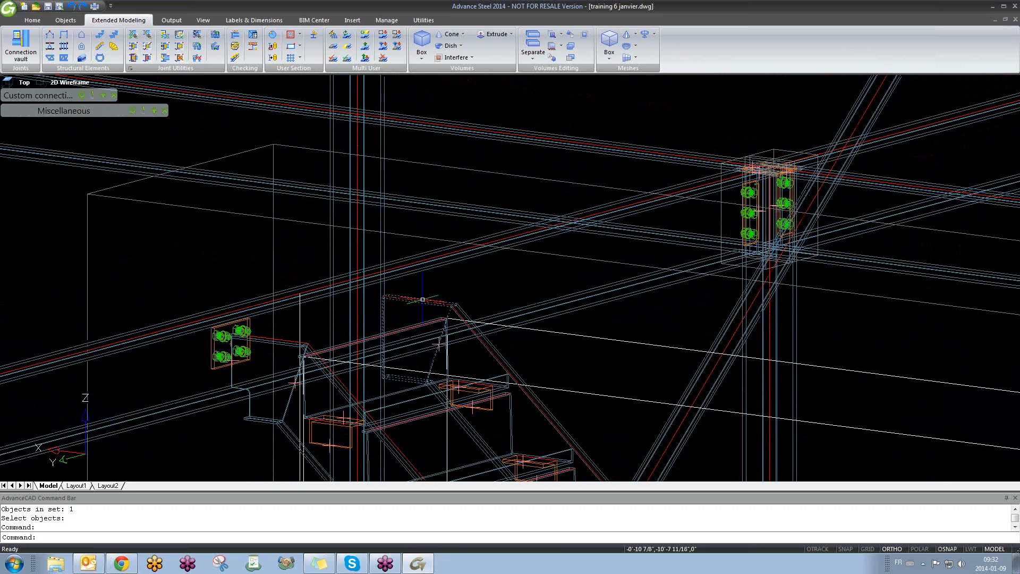
click(422, 299)
right_click(423, 300)
click(458, 259)
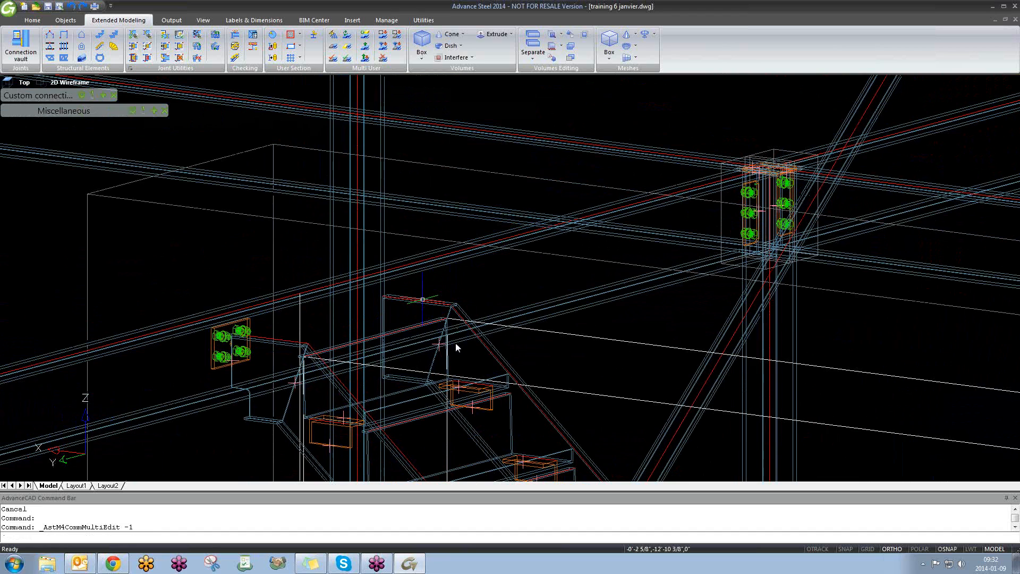
middle_drag(359, 341, 208, 313)
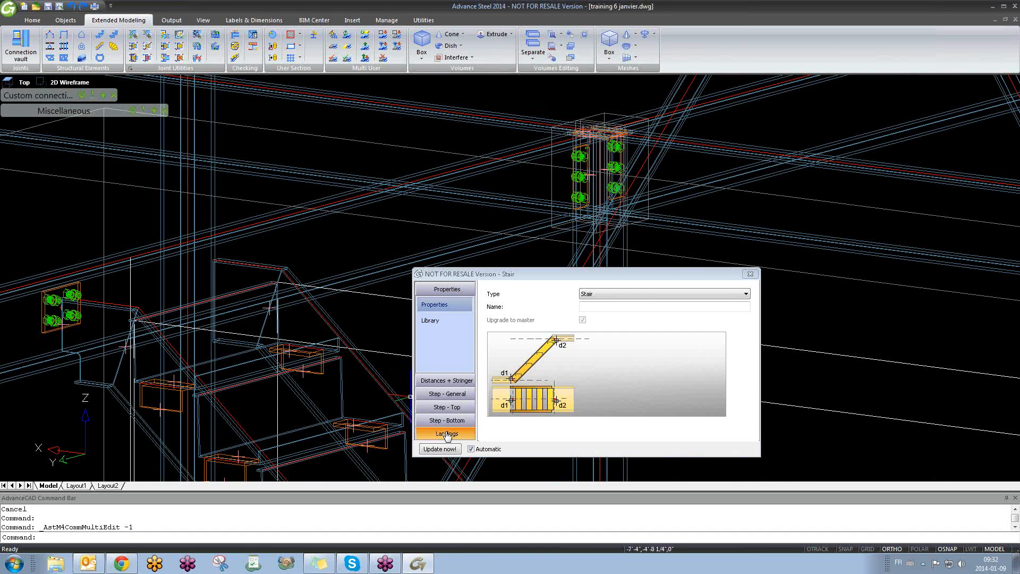
click(447, 433)
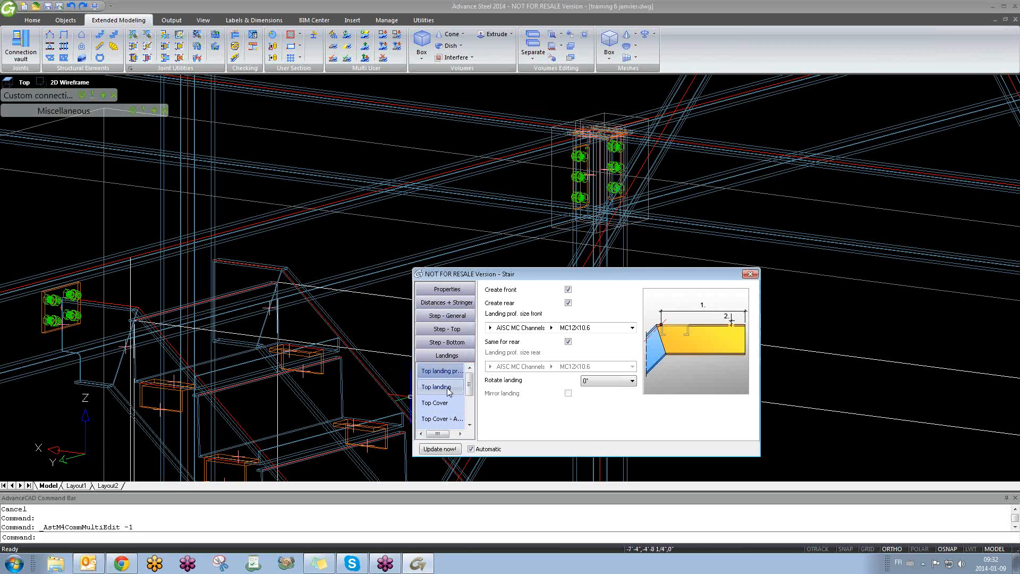
- Set the front top landing length to 24 inches, keeping the front landing channel created, and close the stair properties
click(568, 290)
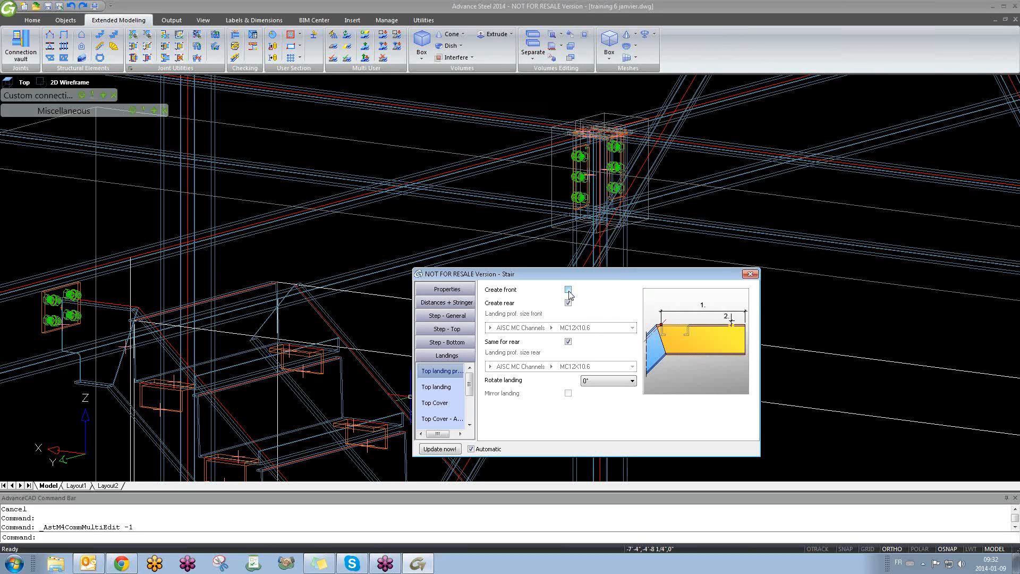
click(567, 290)
click(439, 392)
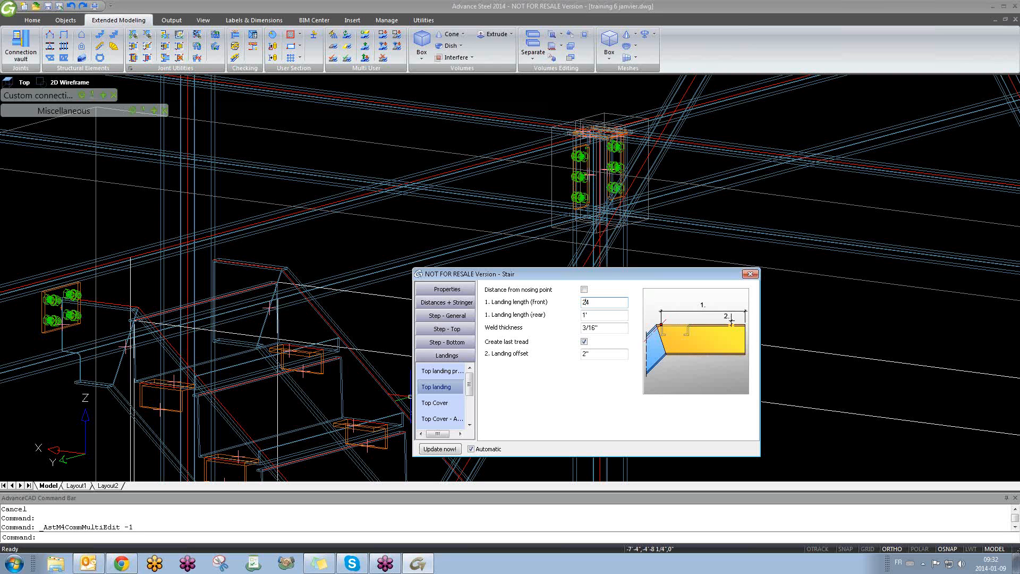
key(Return)
shift+middle_drag(203, 269, 394, 308)
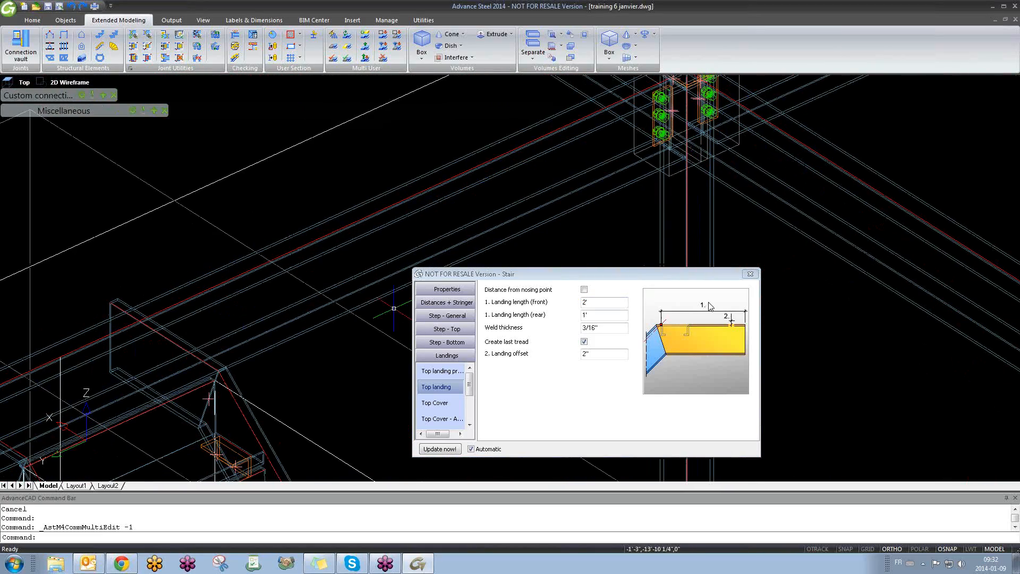
click(750, 273)
shift+middle_drag(218, 216, 234, 274)
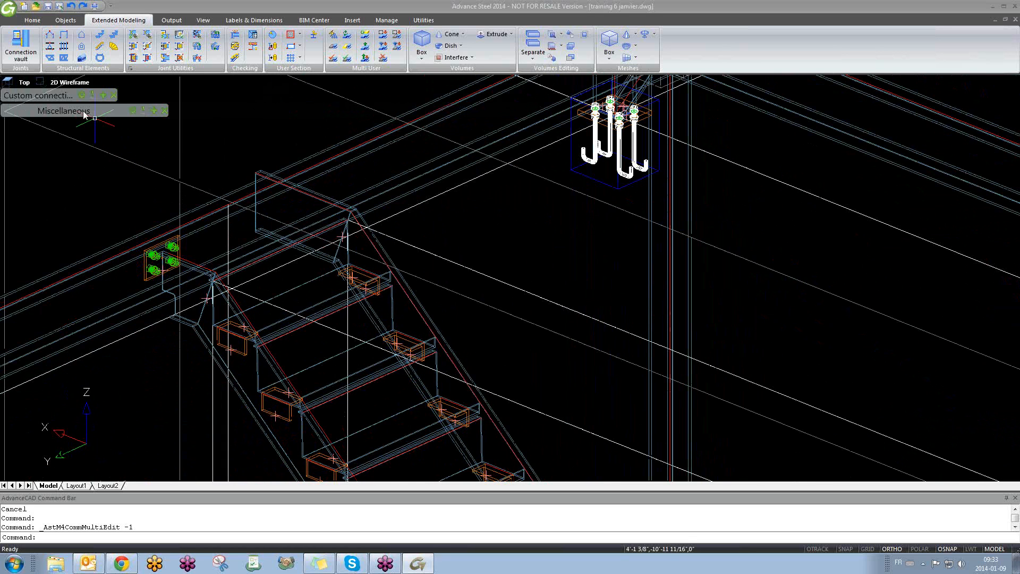
- Copy the coped end plate joint onto the supporting beam and the second stringer's top landing channel, and end the command
click(141, 45)
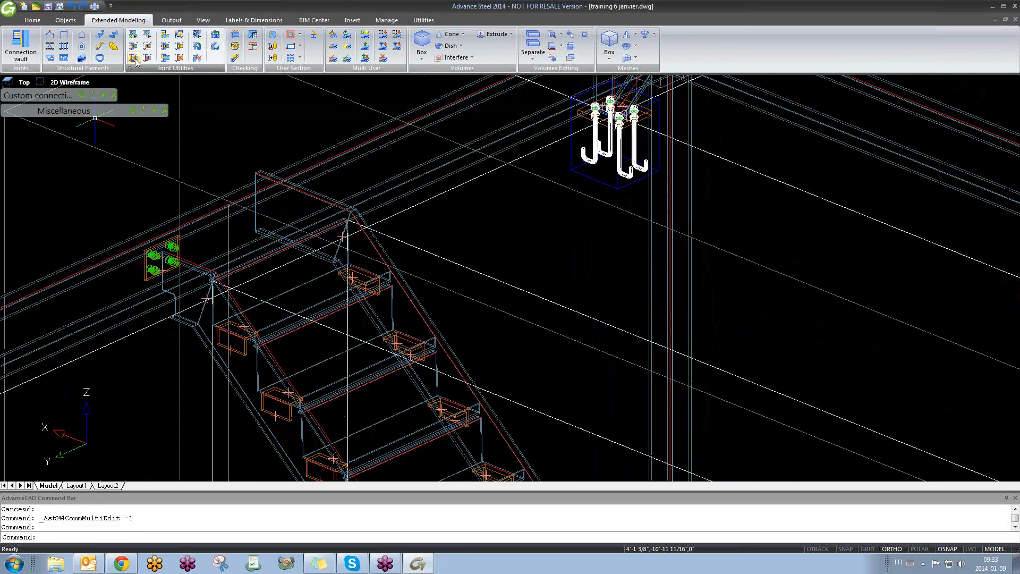
click(146, 276)
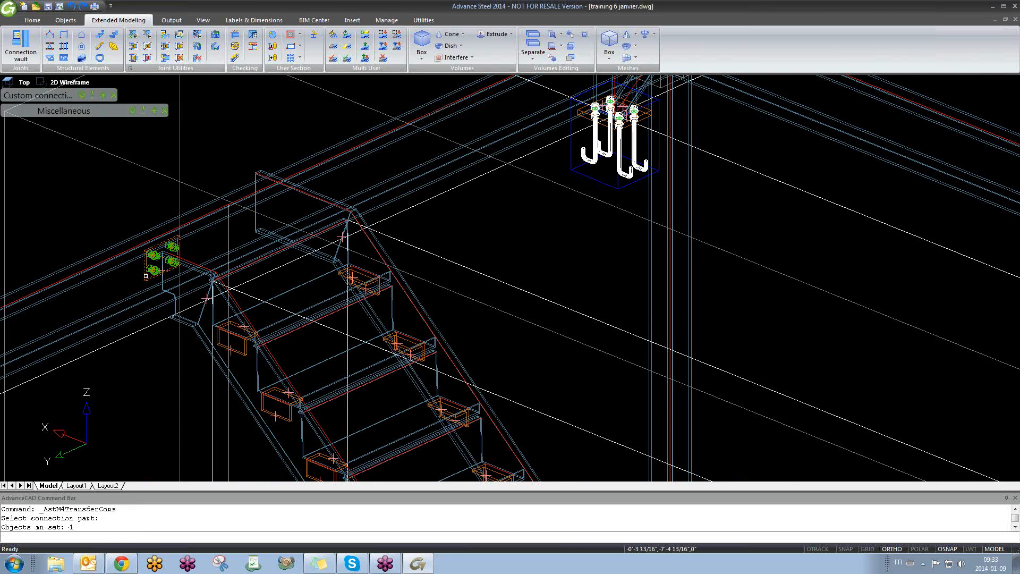
key(Return)
scroll(255, 212, up, 4)
click(220, 212)
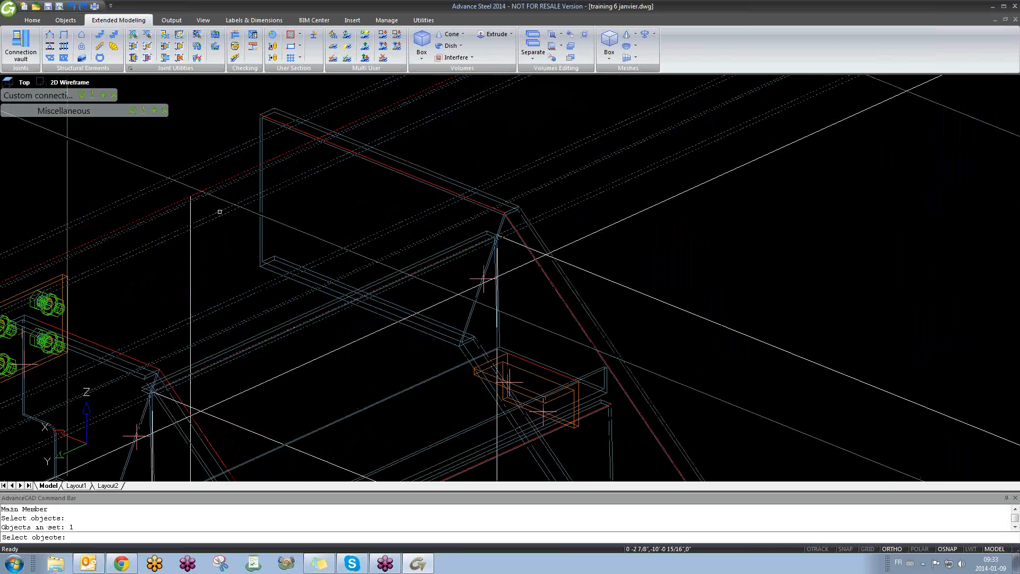
key(Return)
click(393, 168)
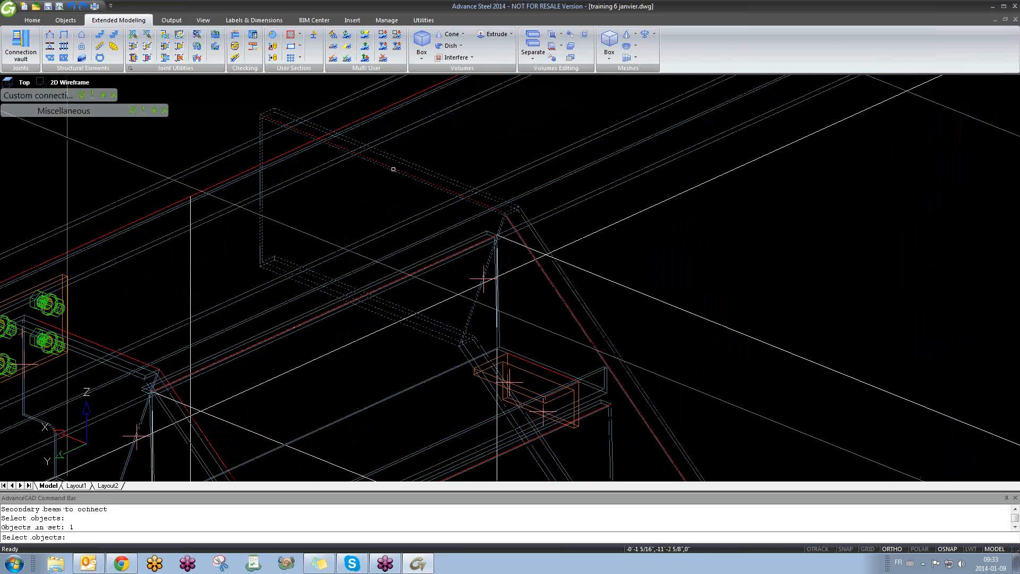
key(Return)
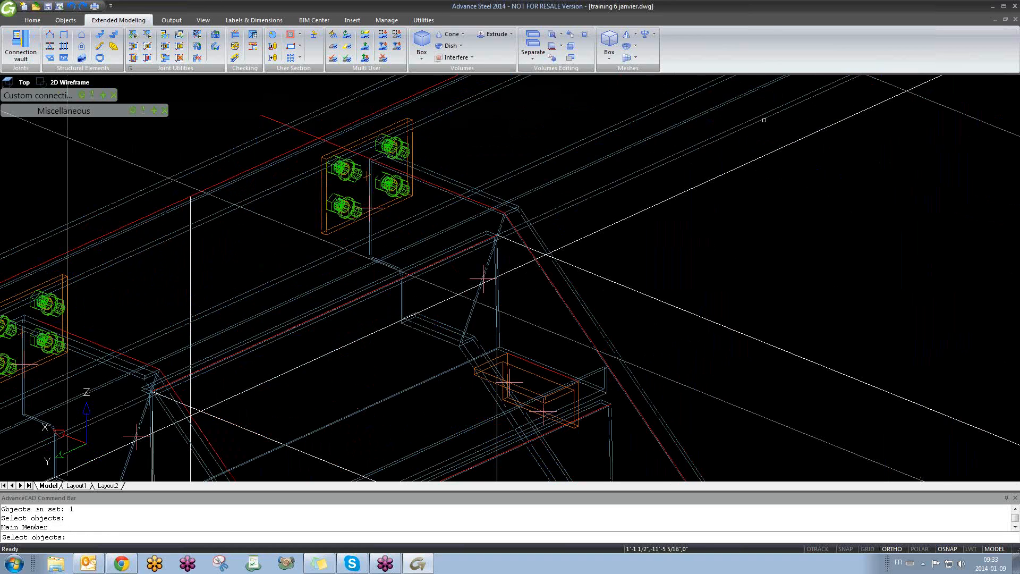
key(Escape)
- Inspect both end plate connections at the stair's top, up close and within the whole frame
shift+middle_drag(274, 246, 382, 348)
scroll(383, 348, up, 2)
scroll(205, 196, down, 2)
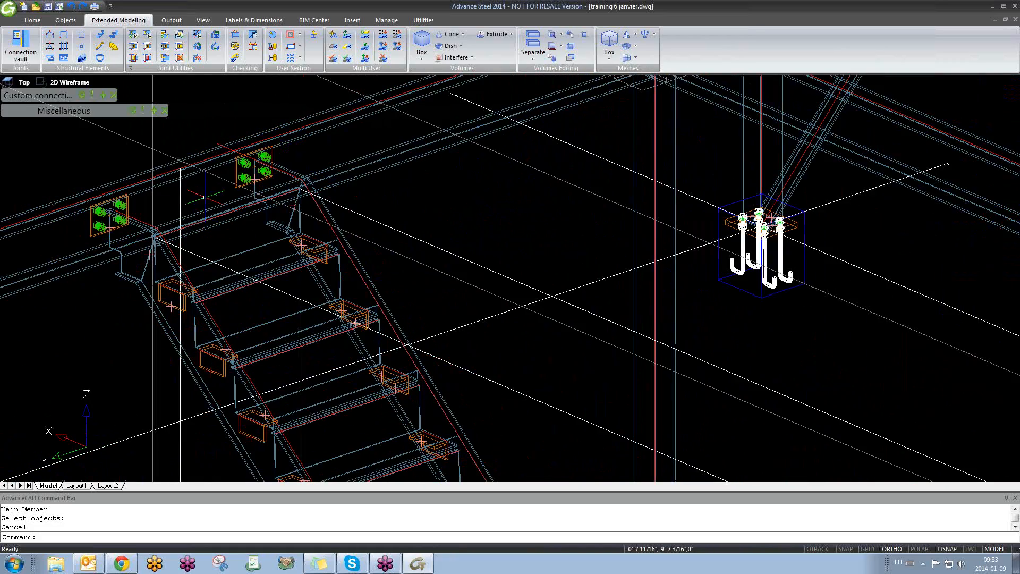
shift+middle_drag(218, 223, 228, 255)
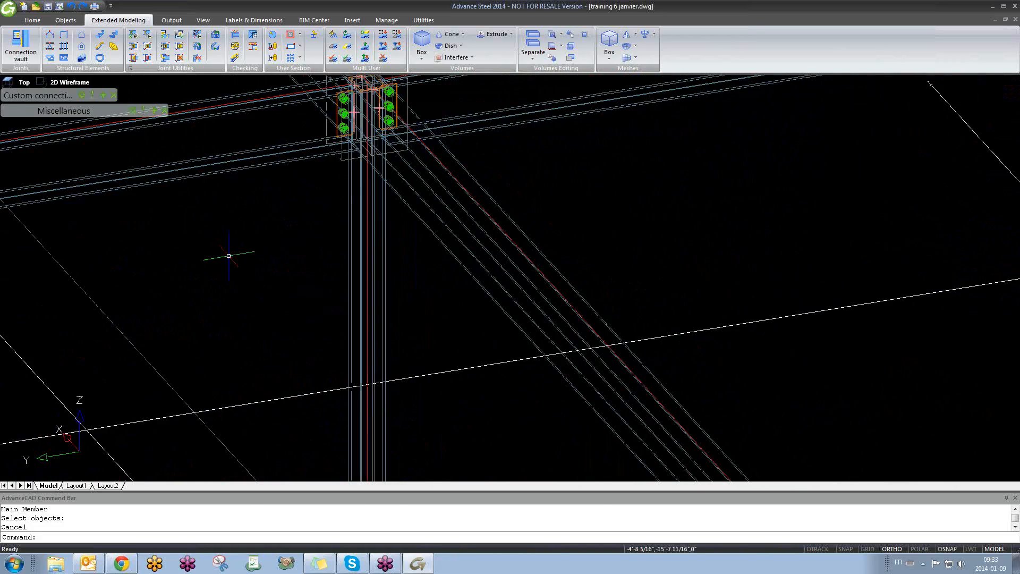
scroll(228, 255, down, 4)
middle_drag(134, 274, 243, 292)
shift+middle_drag(285, 302, 321, 287)
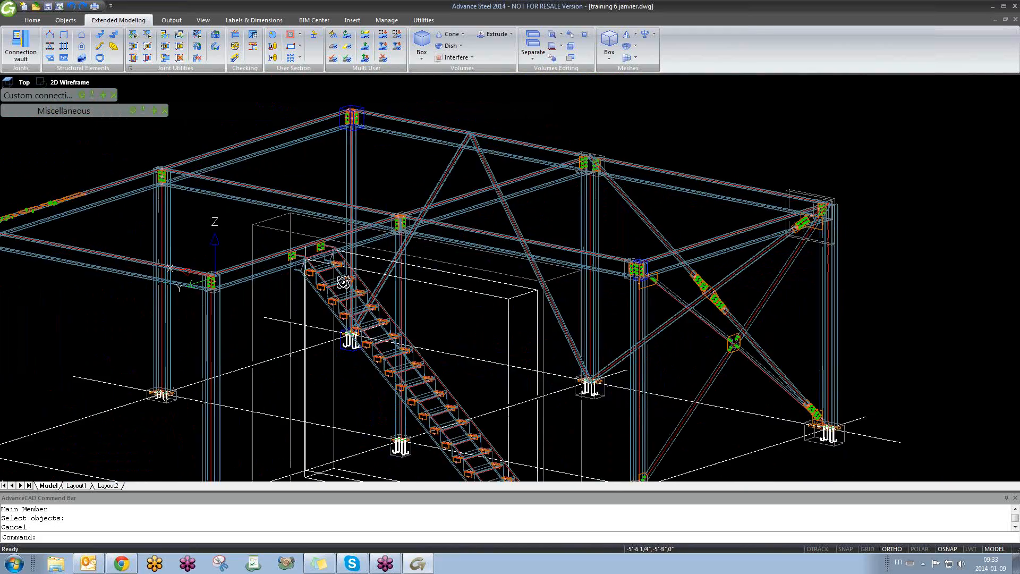
scroll(253, 249, up, 6)
middle_drag(234, 203, 236, 200)
scroll(239, 199, down, 7)
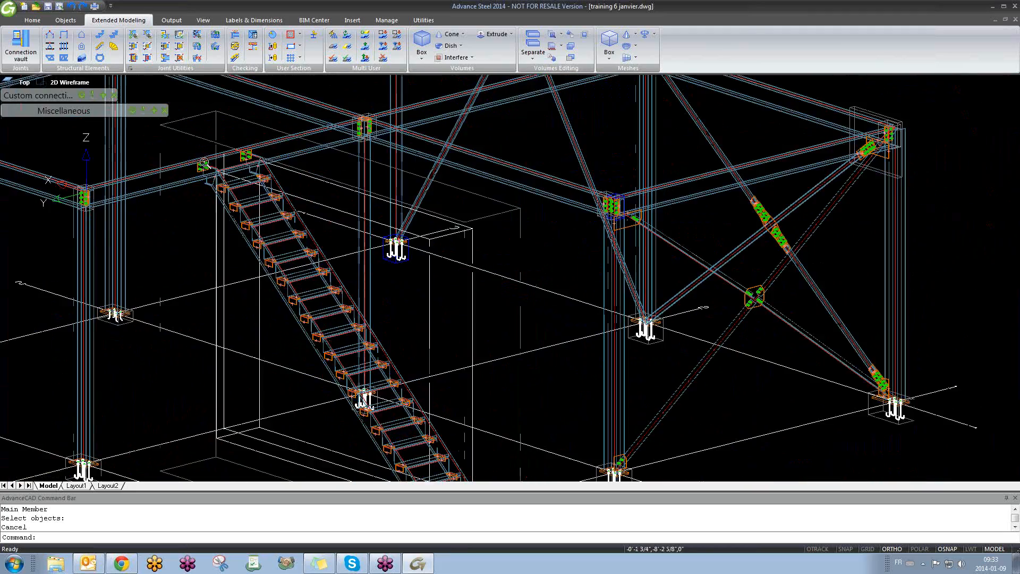
shift+middle_drag(305, 278, 300, 289)
scroll(234, 183, up, 5)
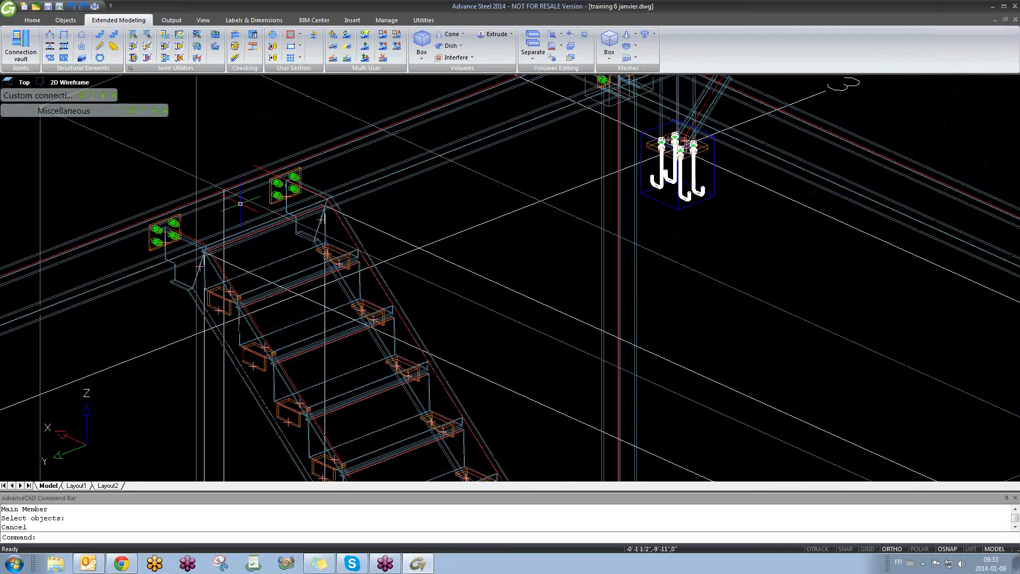
scroll(212, 226, down, 4)
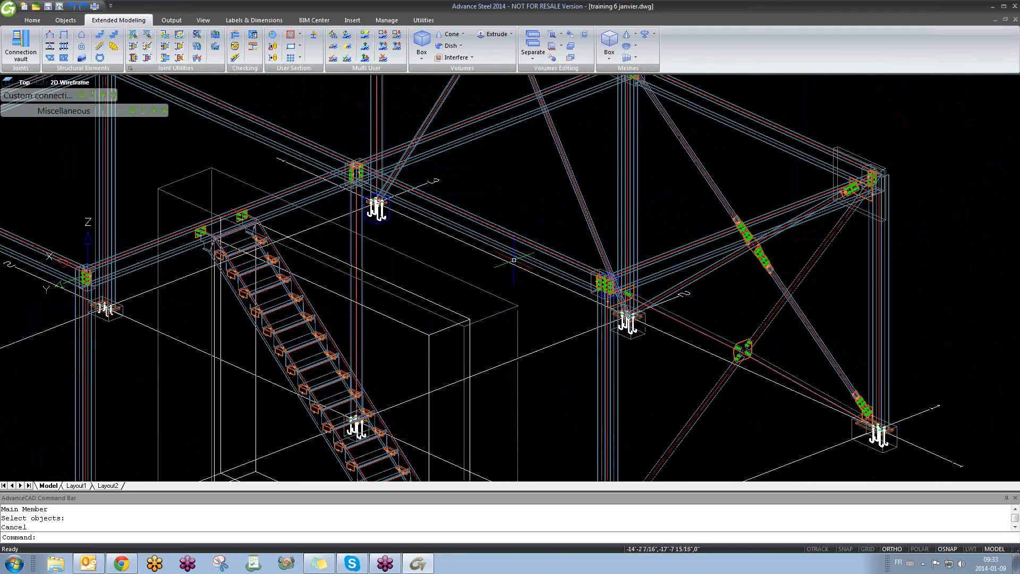
- Turn off creation of both the front and rear bottom landing profiles in the stair's properties, and close the properties
double_click(462, 280)
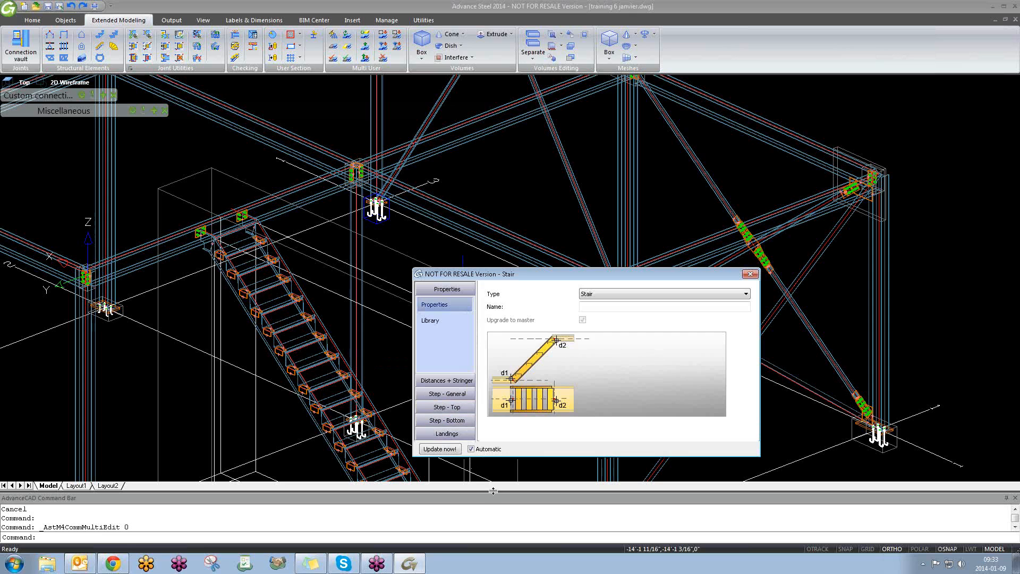
click(447, 434)
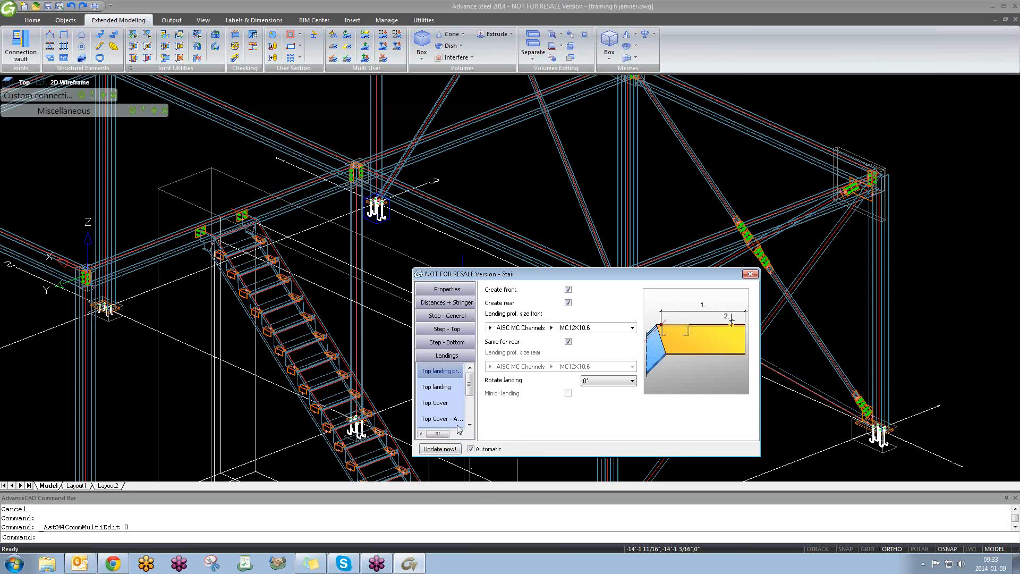
scroll(451, 393, down, 1)
click(454, 392)
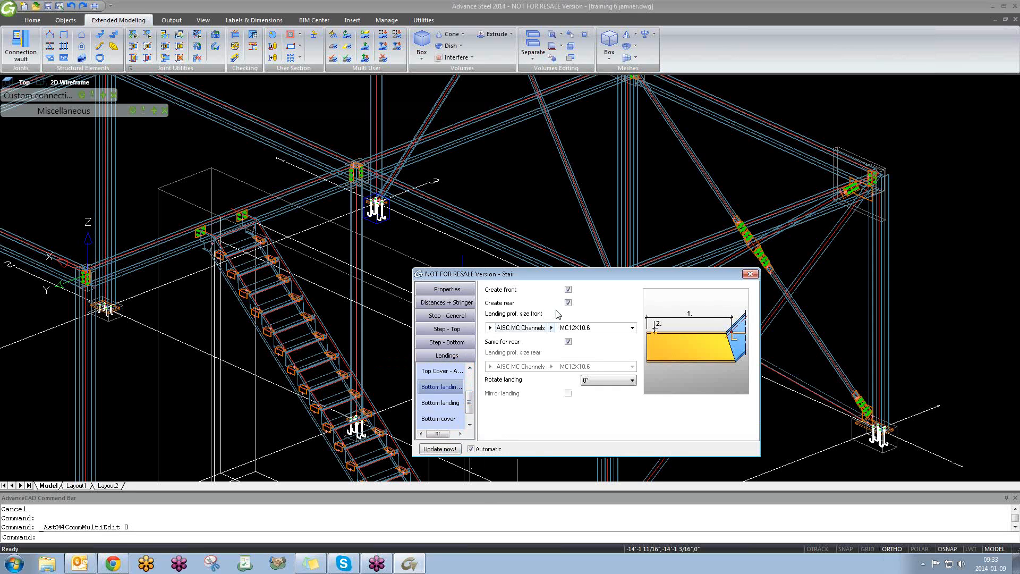
click(568, 290)
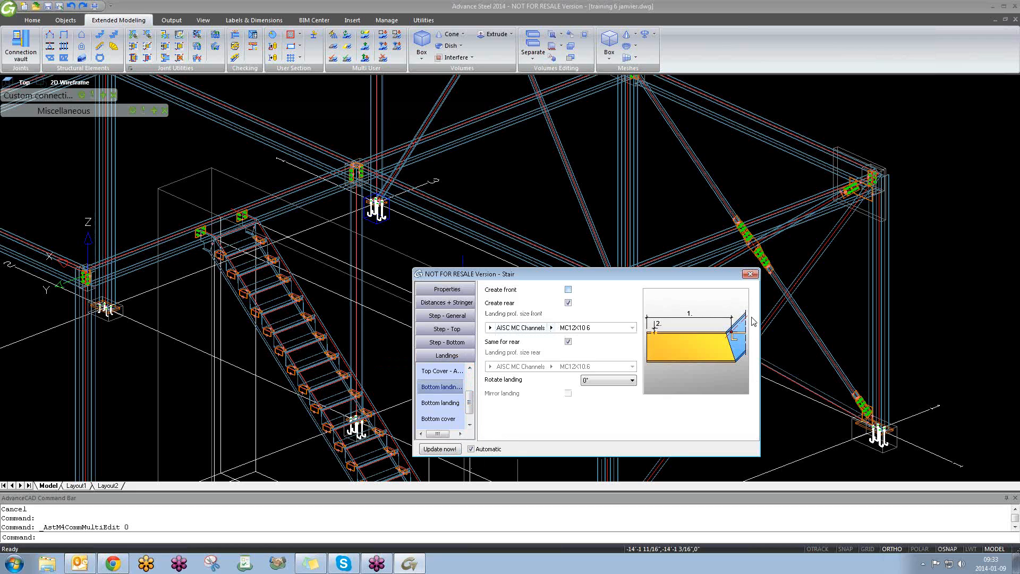
click(567, 302)
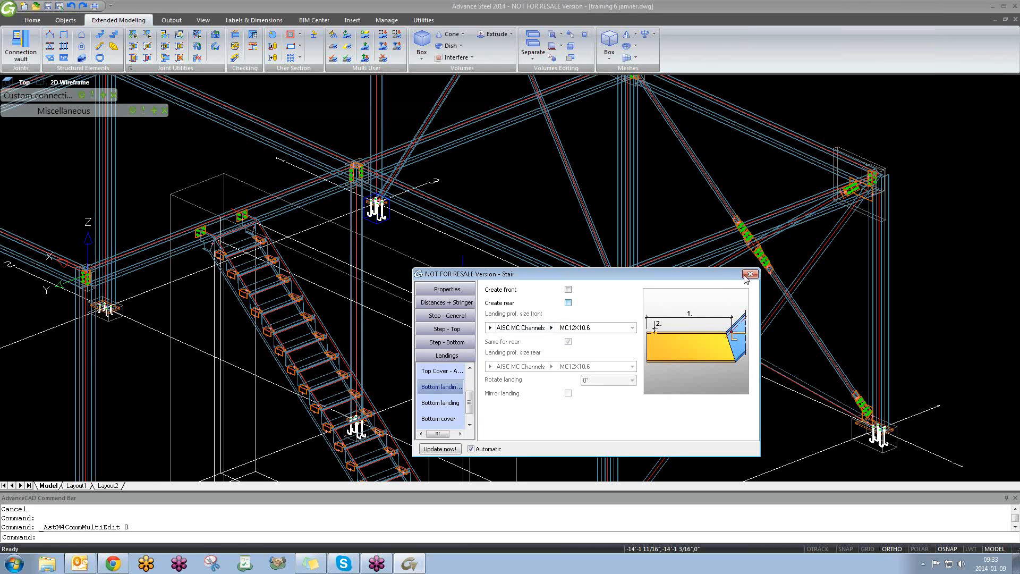
key(Escape)
- Try to add a stair anchor base plate to the lower end of one stringer, without a reference point
middle_drag(467, 402, 407, 204)
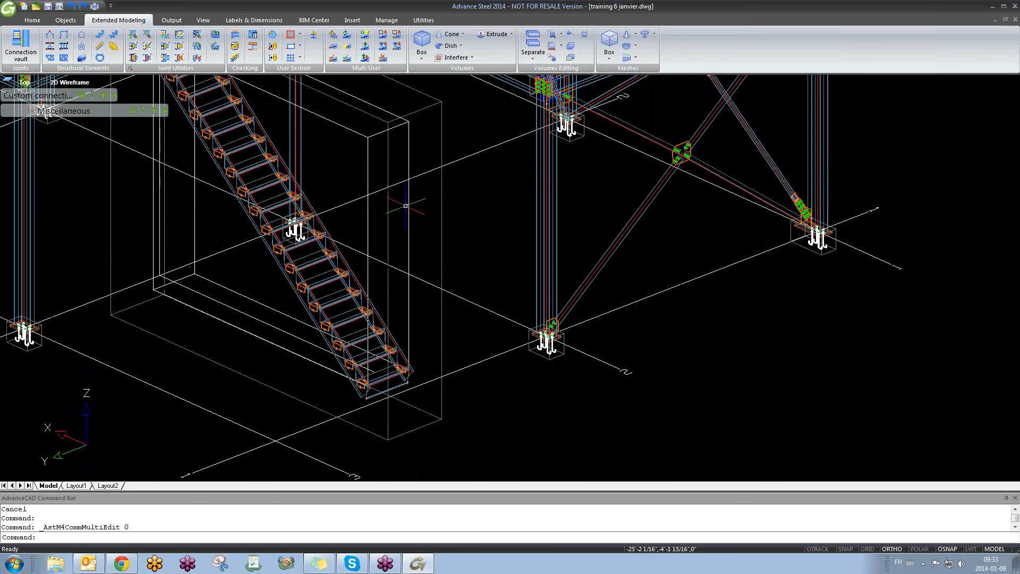
scroll(383, 361, up, 2)
scroll(375, 436, up, 2)
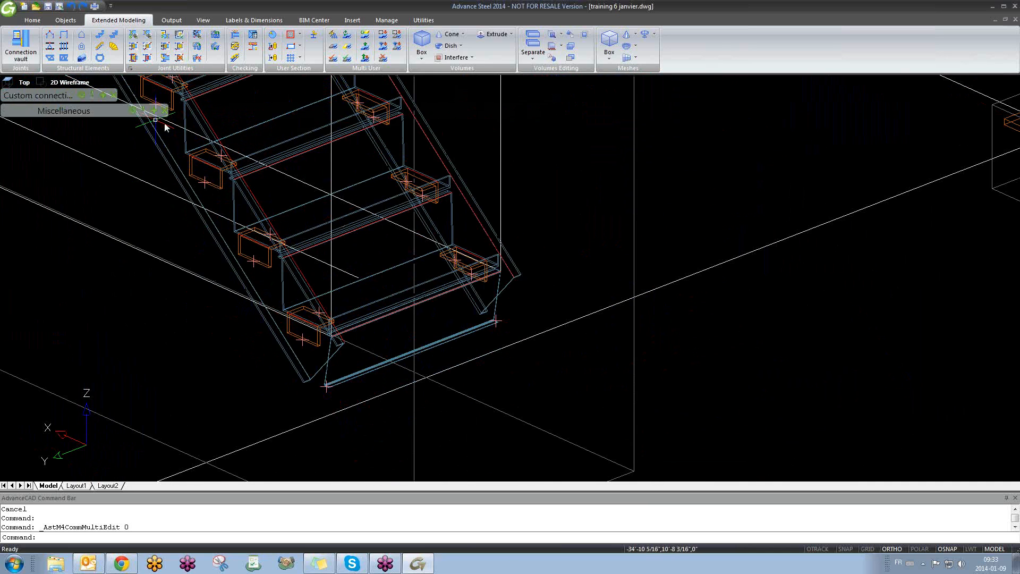
middle_drag(207, 154, 384, 177)
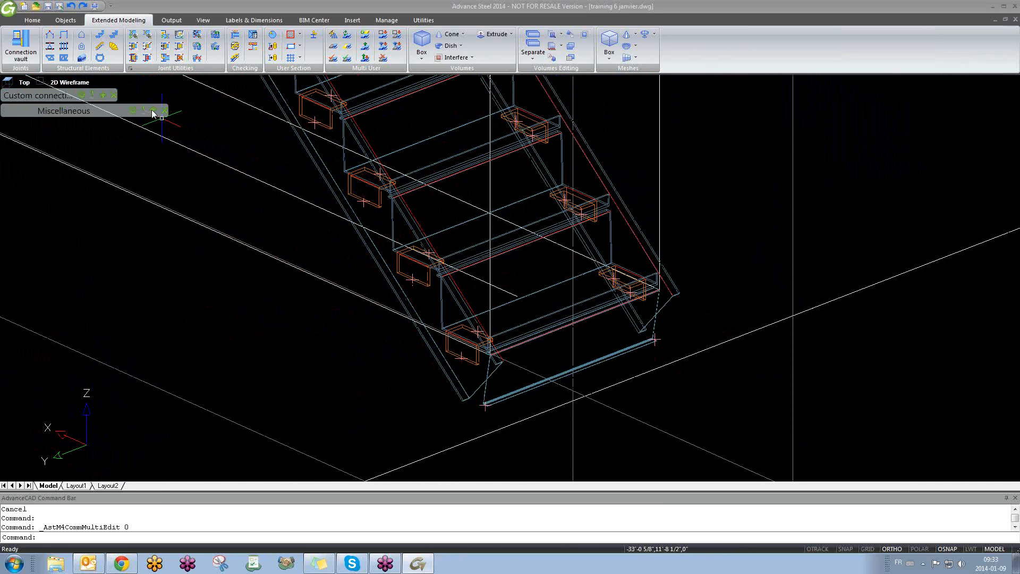
mouse_move(151, 110)
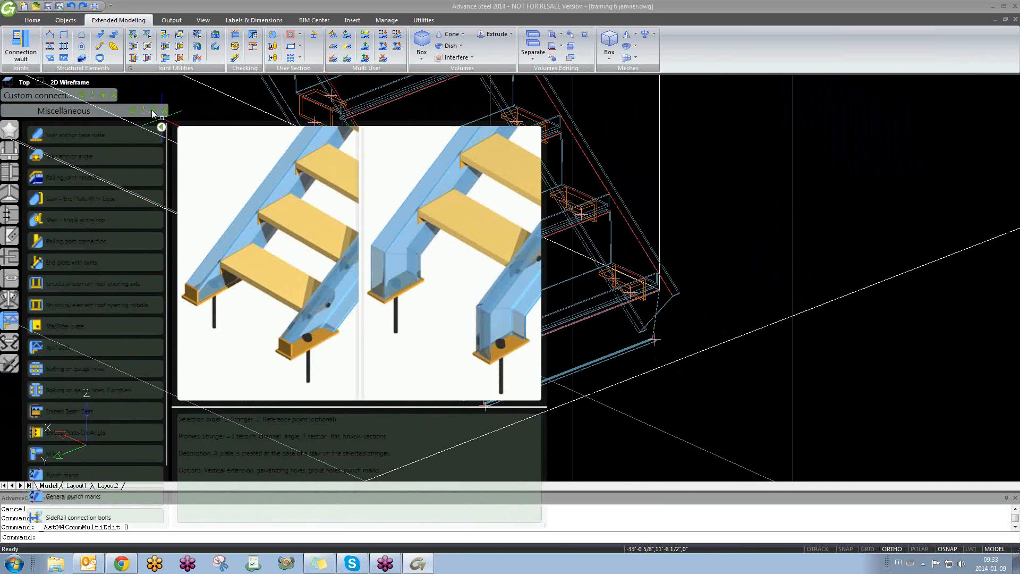
click(72, 136)
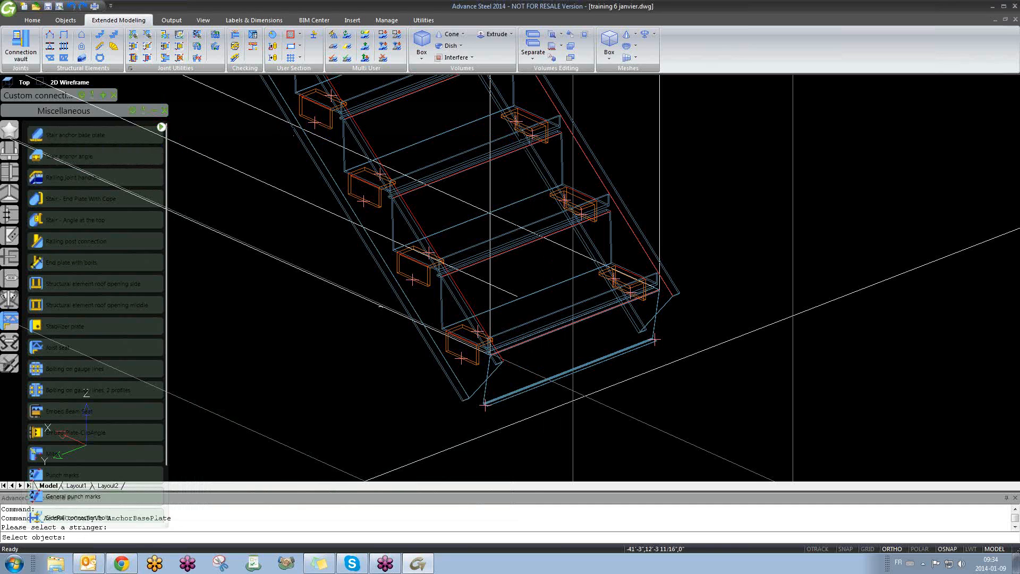
scroll(441, 383, up, 2)
click(472, 383)
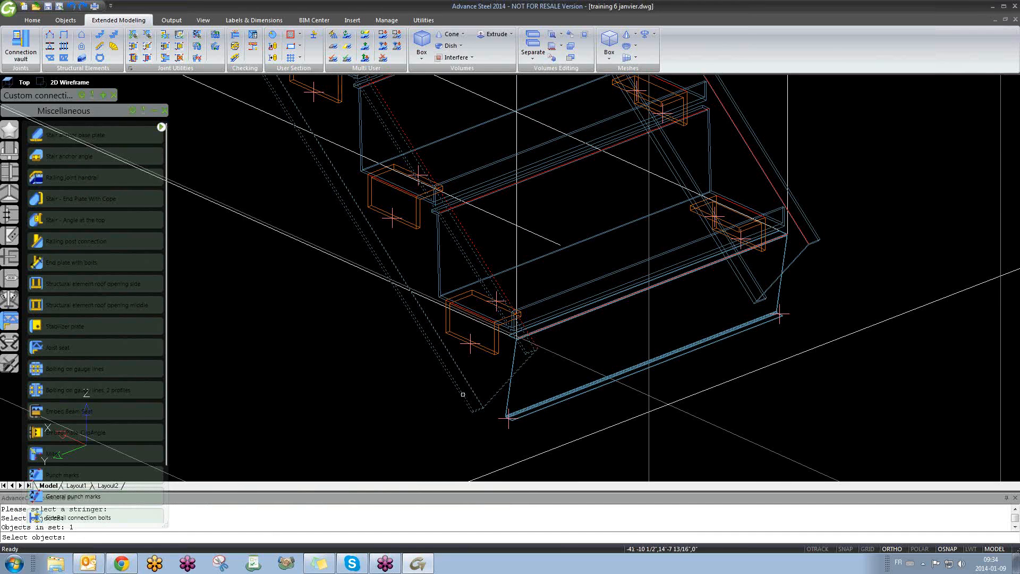
key(Return)
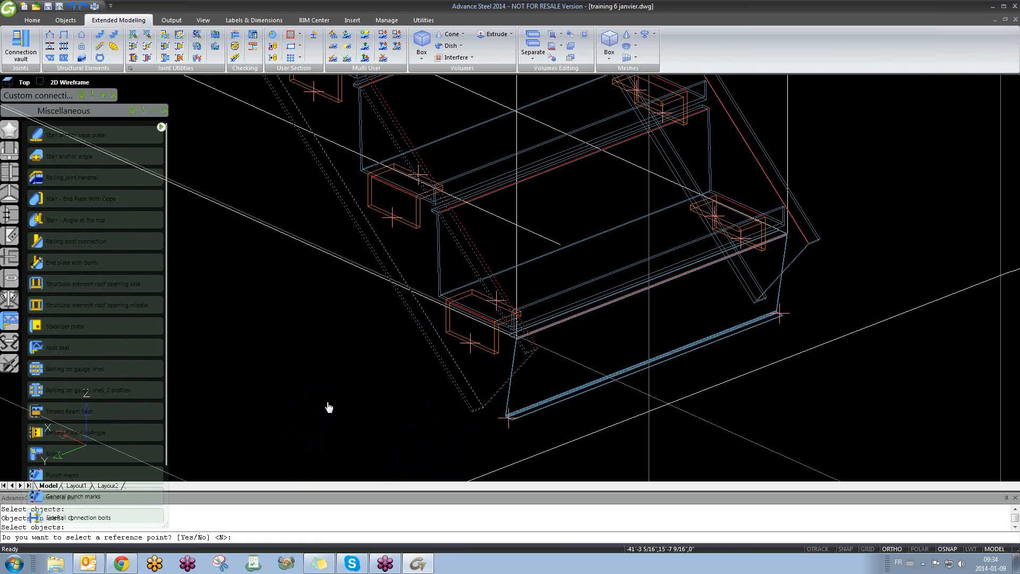
scroll(327, 382, down, 4)
scroll(420, 387, down, 3)
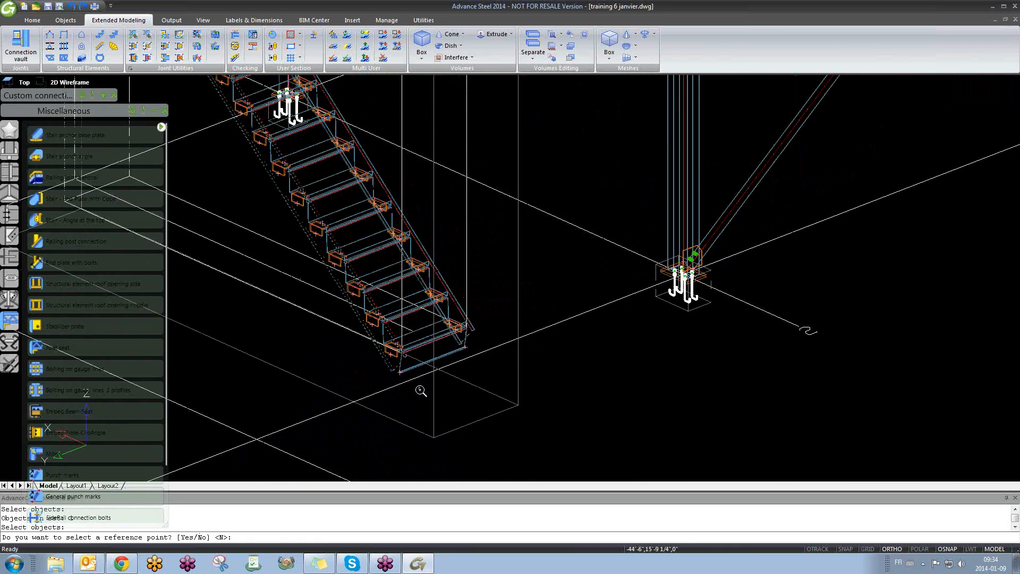
scroll(406, 377, up, 4)
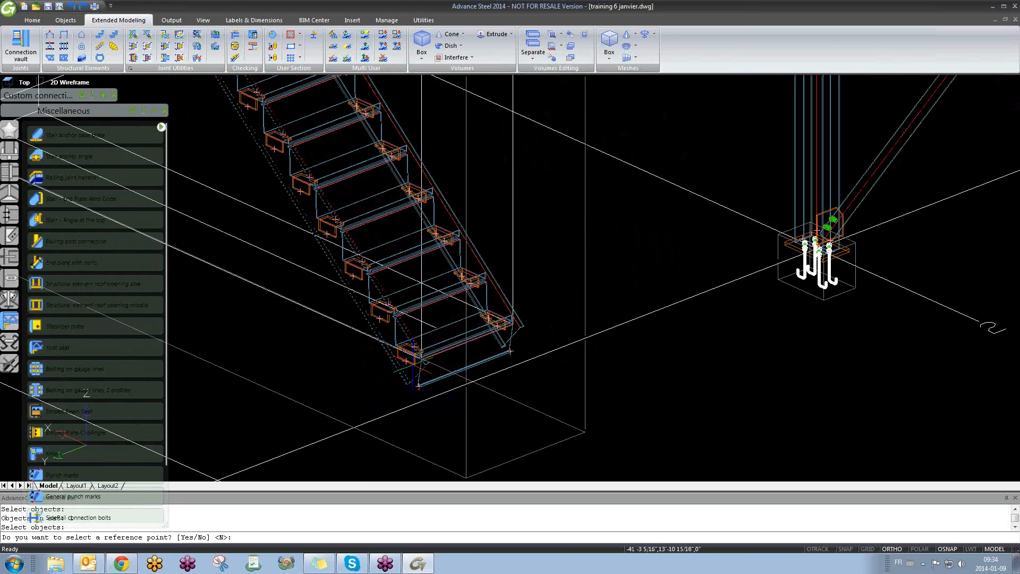
scroll(420, 367, down, 2)
scroll(420, 368, down, 2)
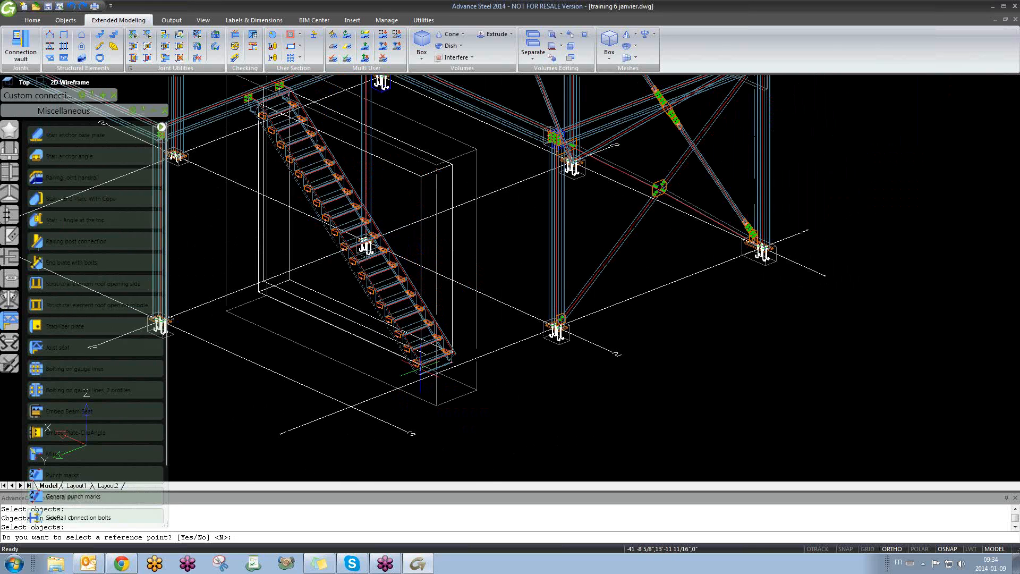
scroll(420, 369, up, 5)
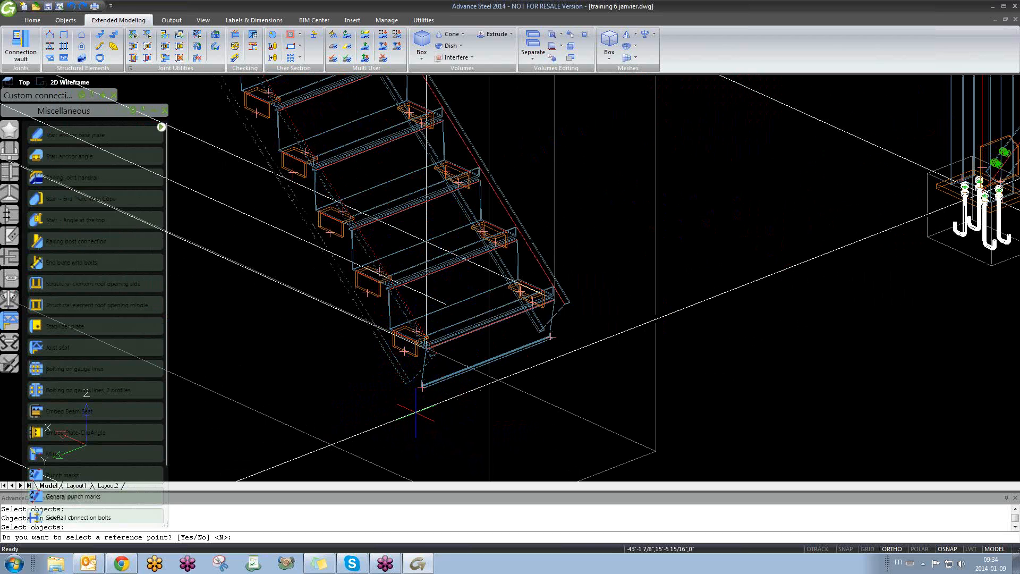
key(Return)
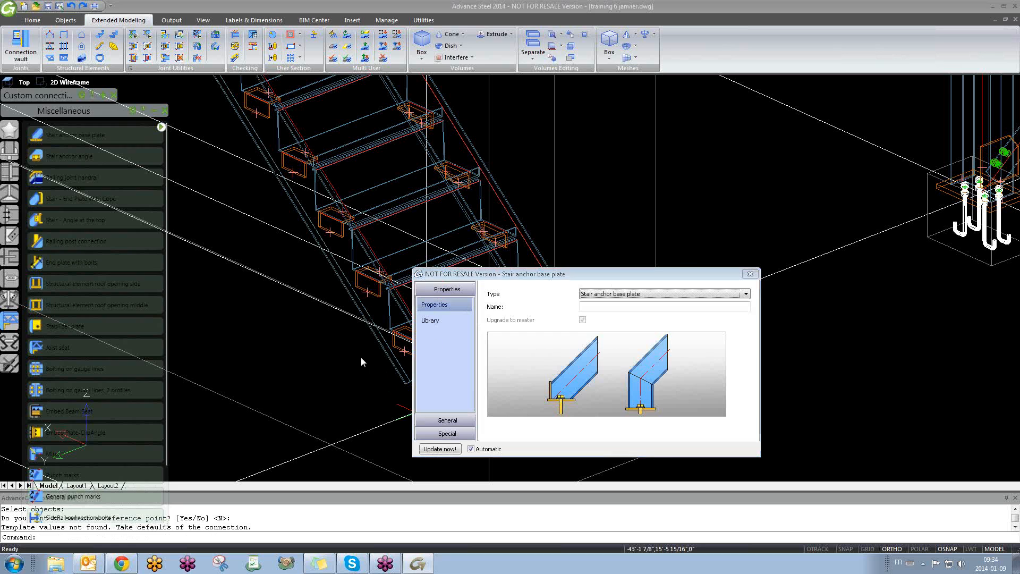
- Look for the created anchor base plate around the stair and the frame, and close the joint's properties
scroll(361, 362, up, 2)
scroll(339, 371, up, 1)
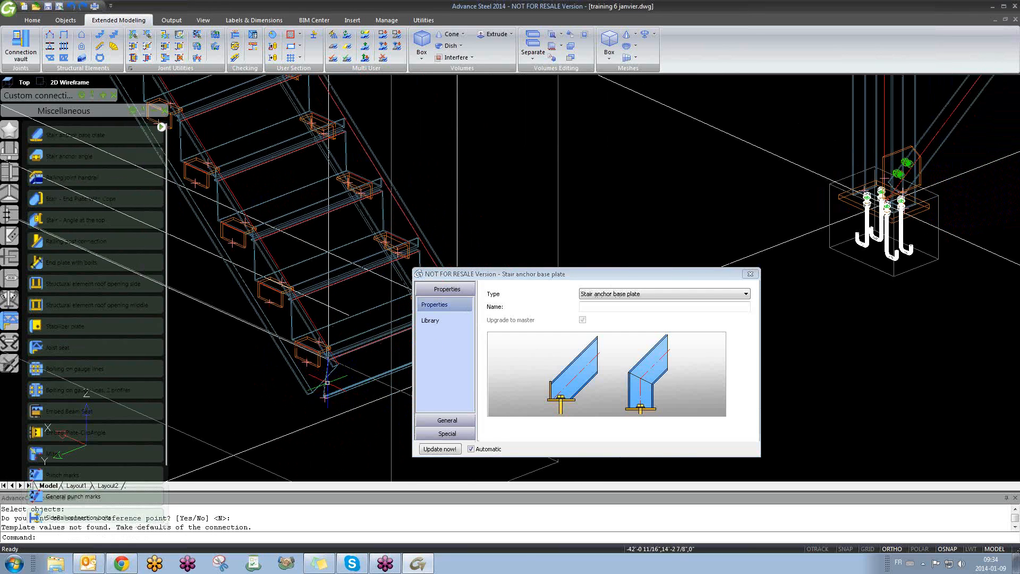
mouse_move(361, 392)
middle_down()
mouse_move(256, 398)
mouse_move(348, 413)
middle_up()
scroll(309, 398, down, 7)
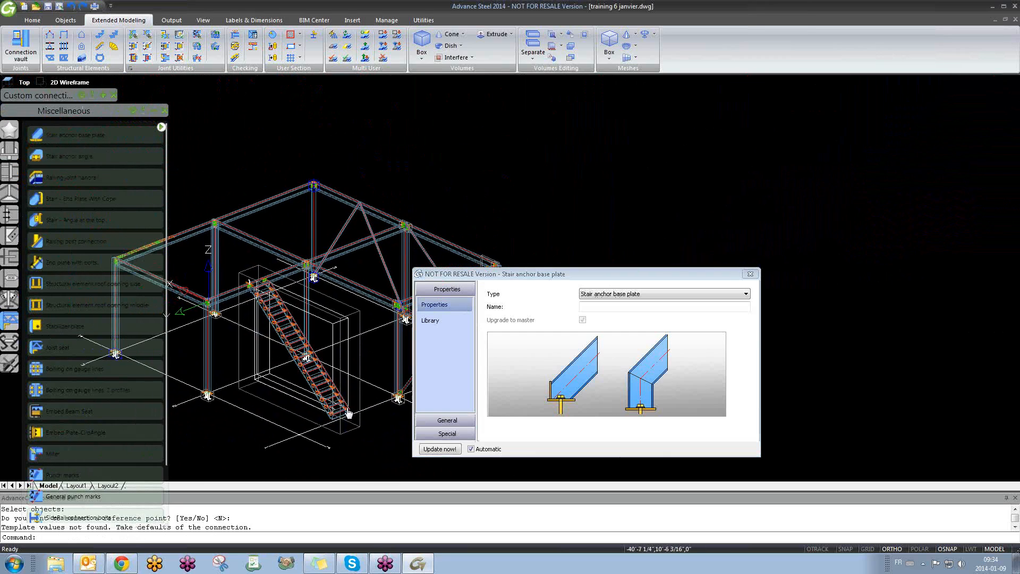
scroll(373, 473, up, 5)
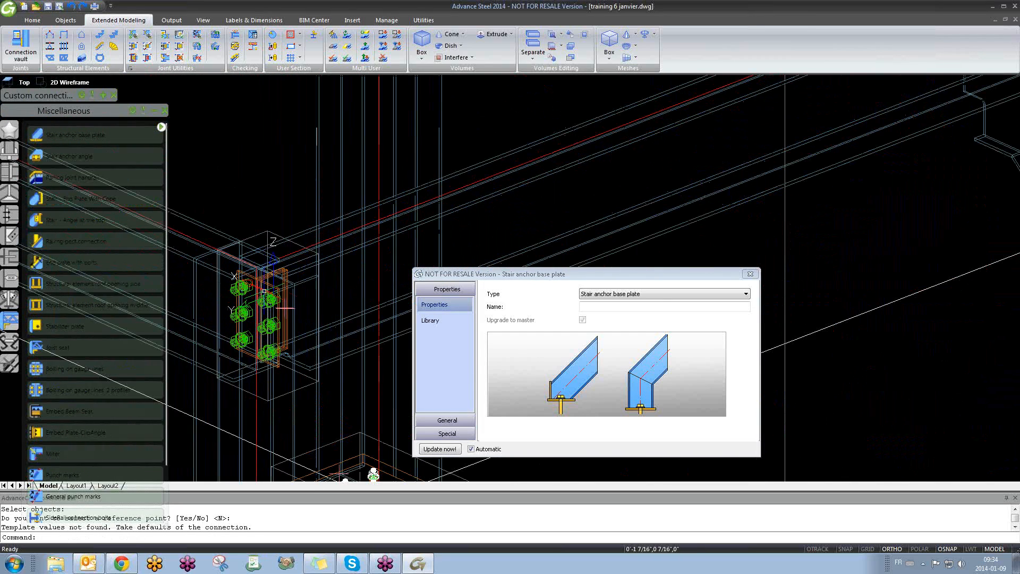
click(757, 274)
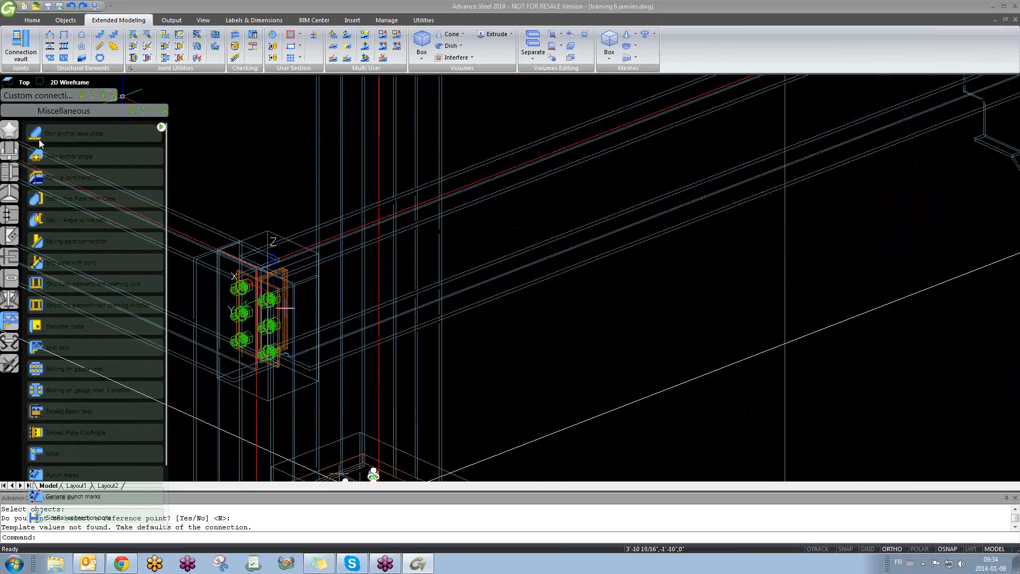
- Move the floating tool palette clear of the joint list and reset the coordinate system to World
drag(61, 97, 498, 112)
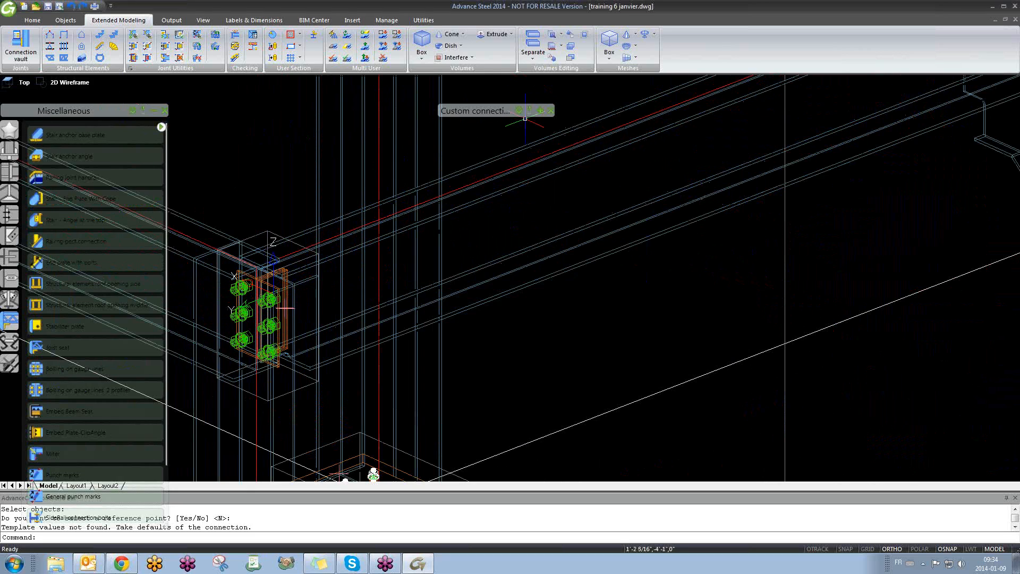
mouse_move(504, 130)
click(447, 199)
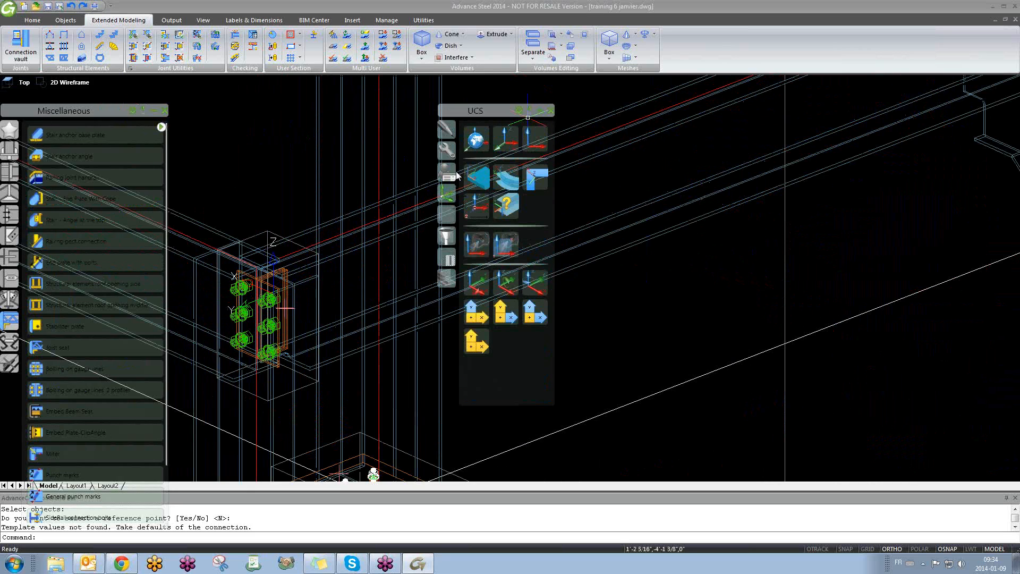
click(477, 140)
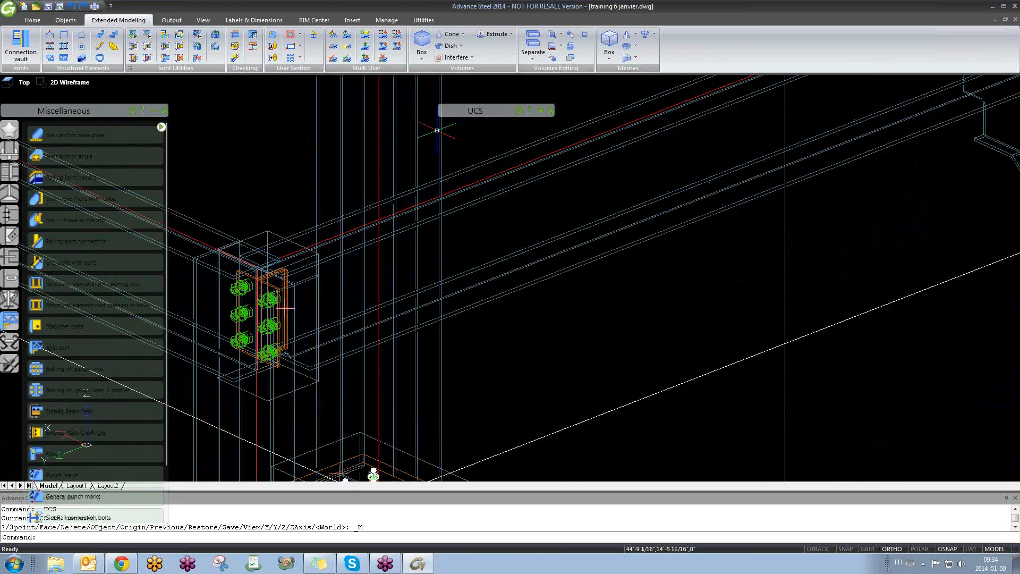
- Delete the misplaced stair anchor base plate near the end plates at the top of the stair
scroll(422, 215, down, 6)
scroll(425, 168, up, 6)
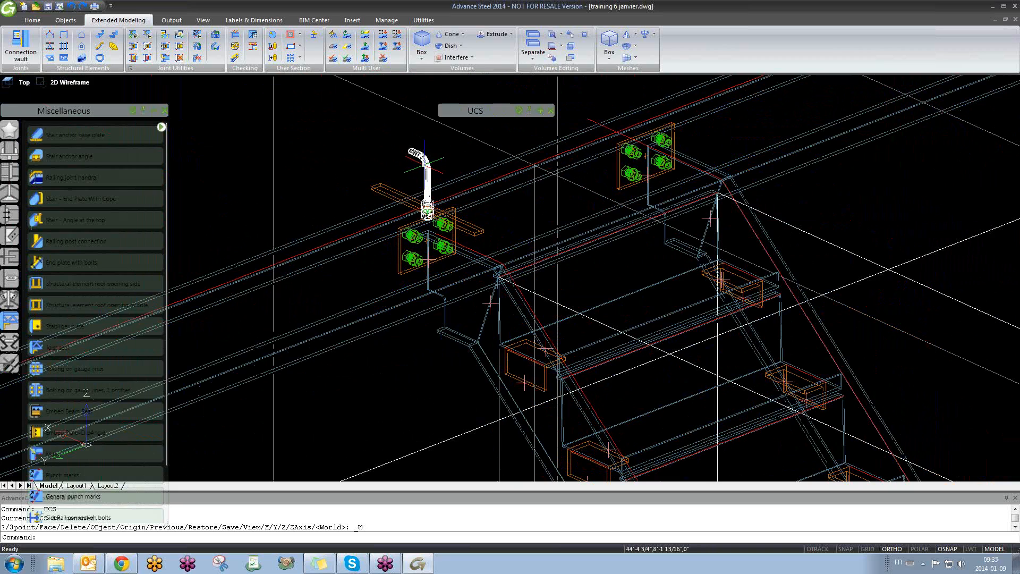
click(424, 169)
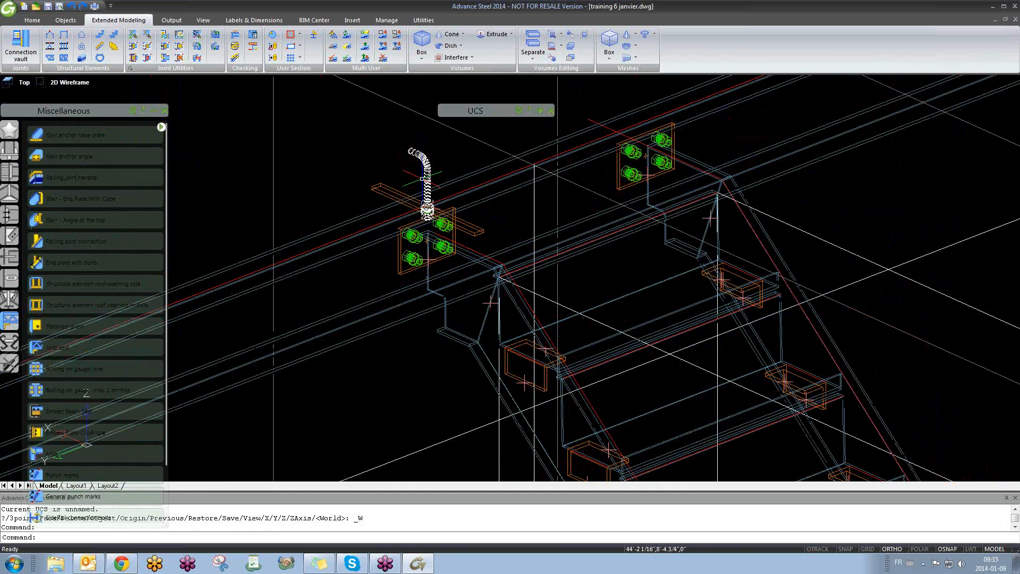
key(Delete)
- Add a stair anchor base plate to the lower end of the stringer, without selecting a reference point
scroll(343, 307, down, 8)
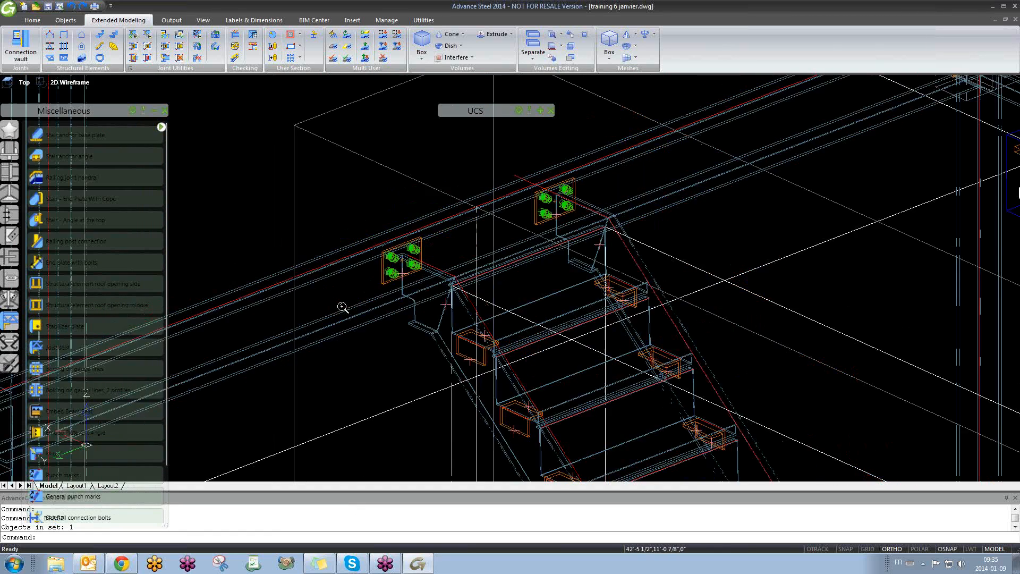
middle_drag(393, 361, 299, 306)
scroll(345, 410, up, 5)
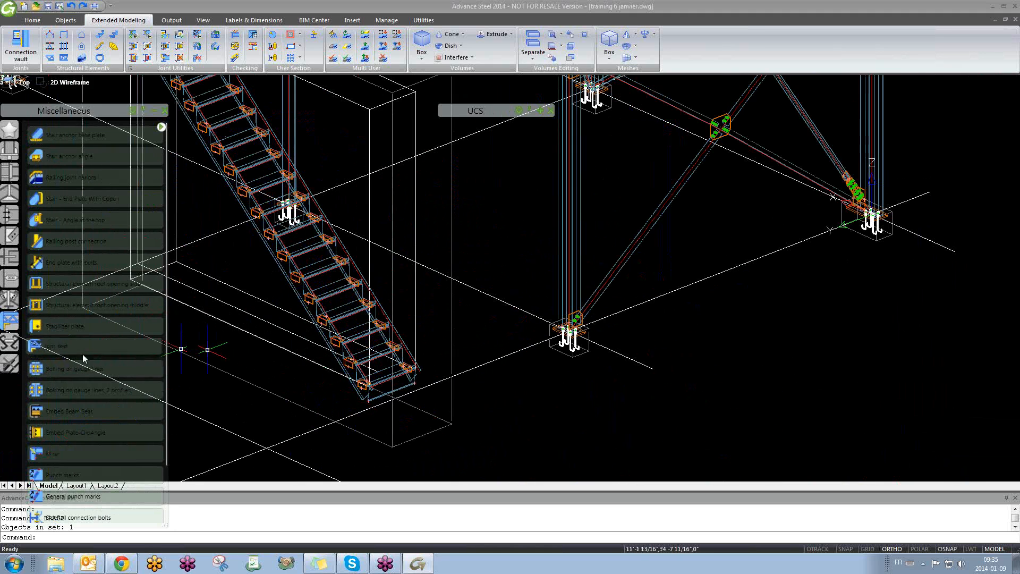
click(65, 136)
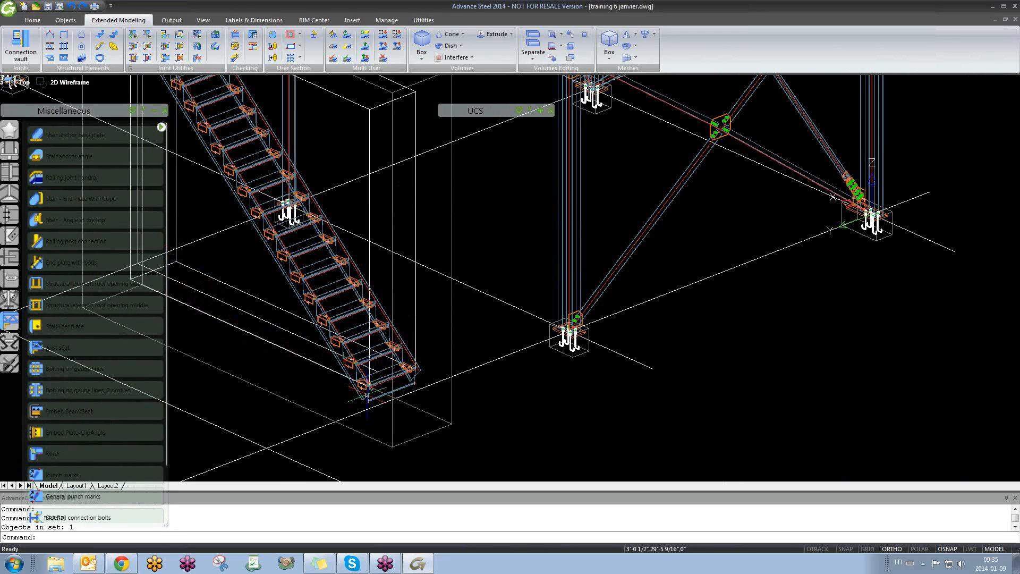
scroll(368, 398, up, 4)
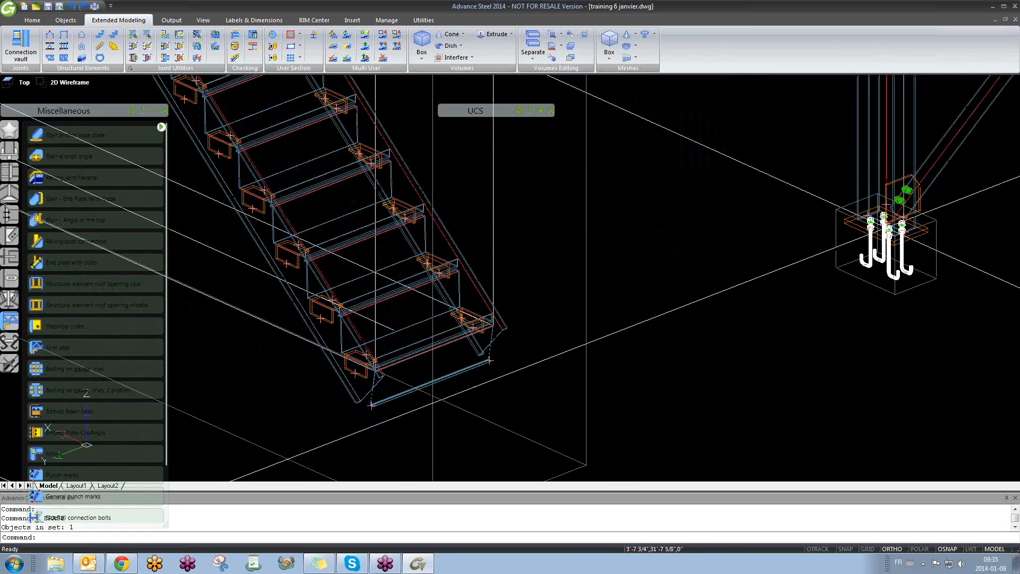
click(62, 133)
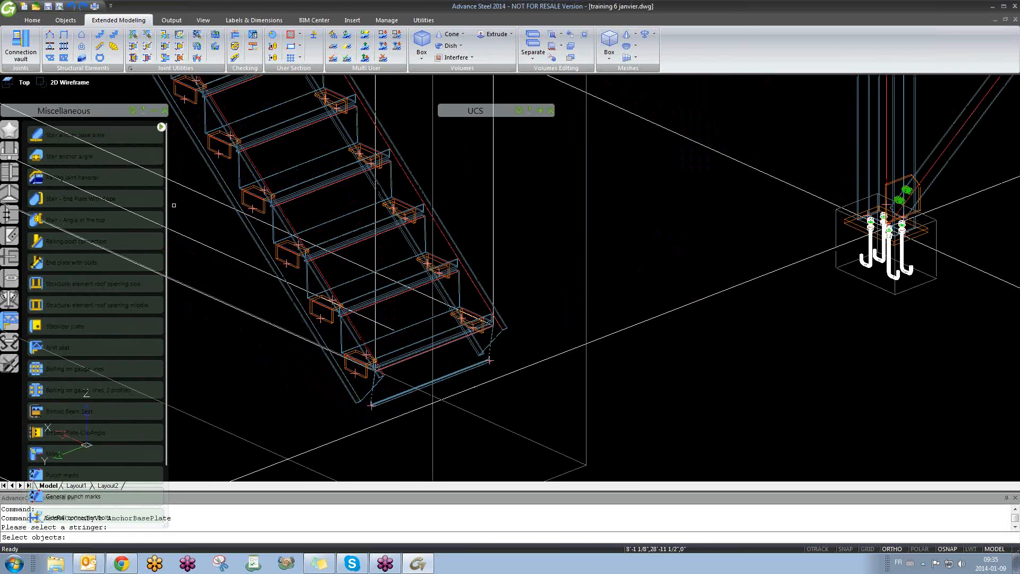
scroll(357, 395, up, 3)
click(359, 384)
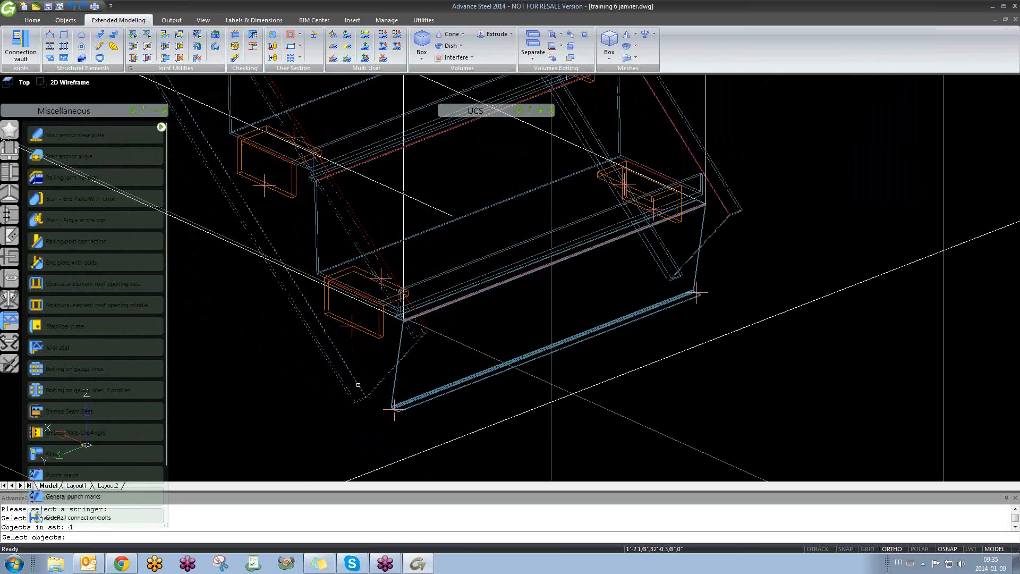
key(Return)
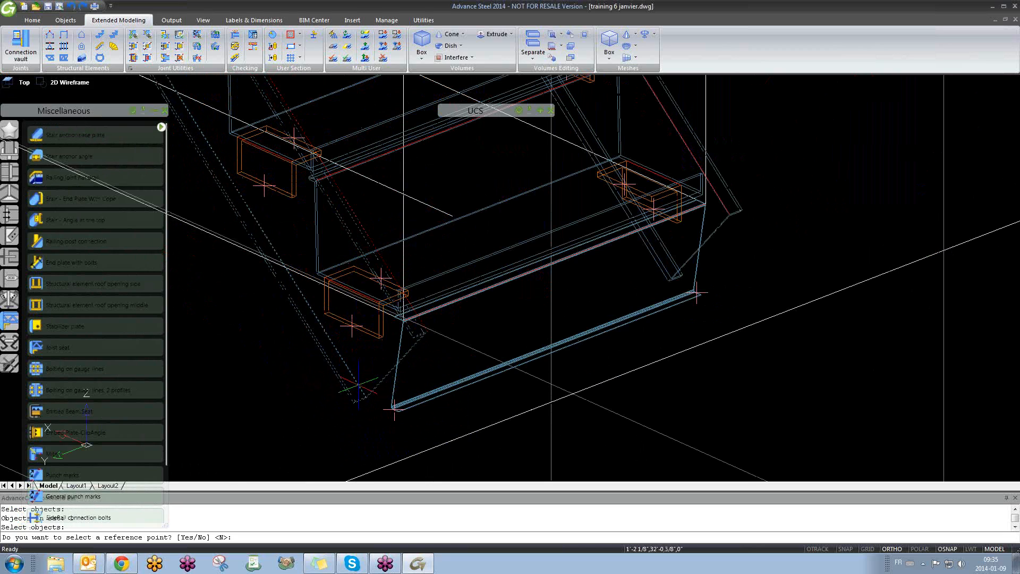
key(Return)
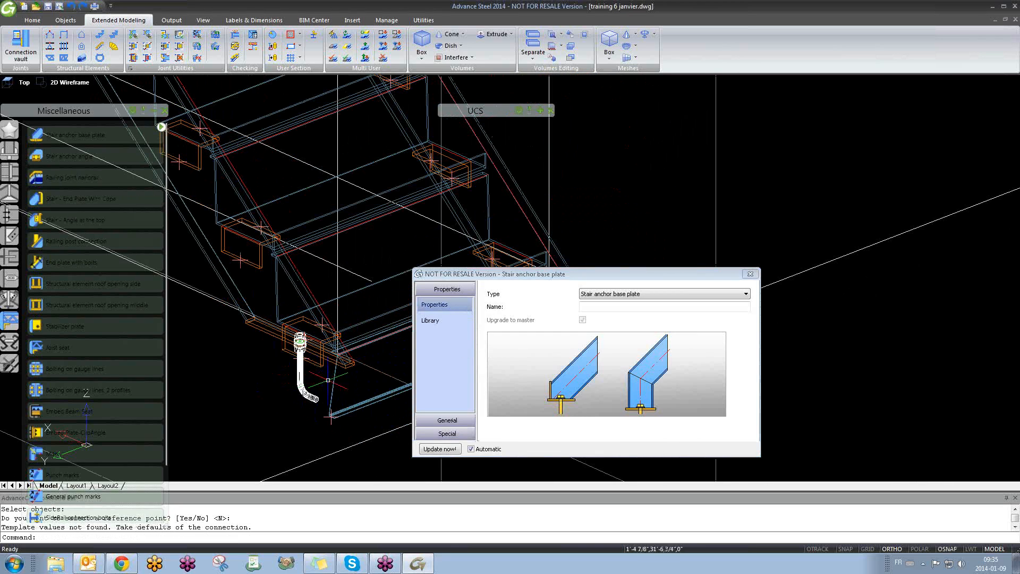
- Inspect the upper and lower ends of the stair against the base plate's vertical extension settings, and shift the joint palette
click(458, 421)
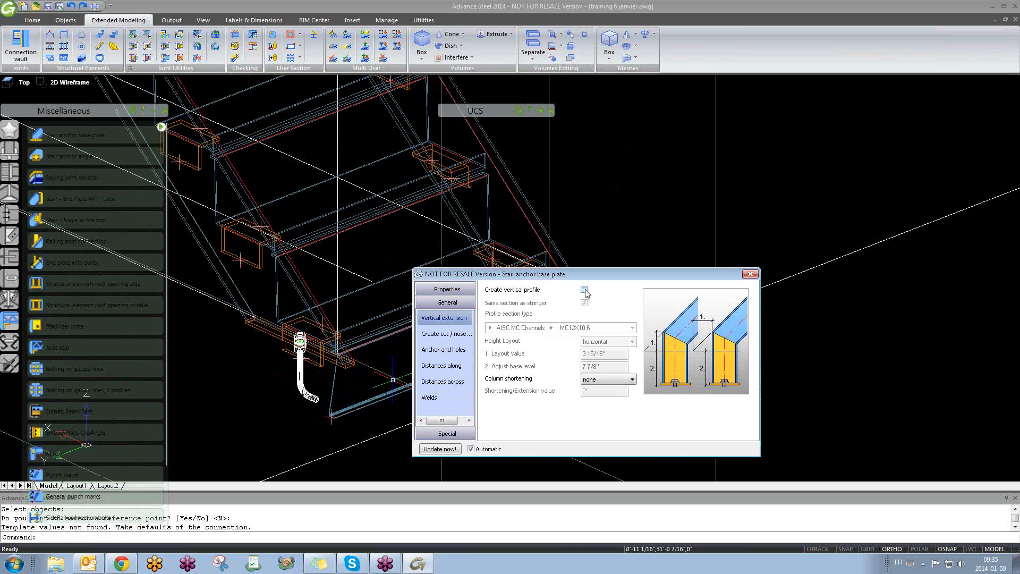
scroll(328, 382, down, 6)
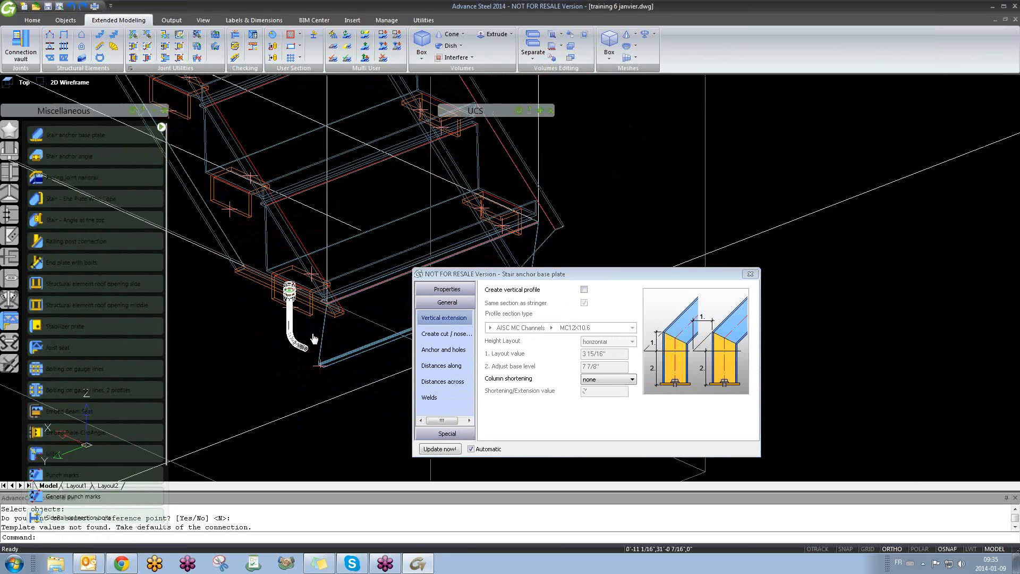
scroll(311, 329, down, 5)
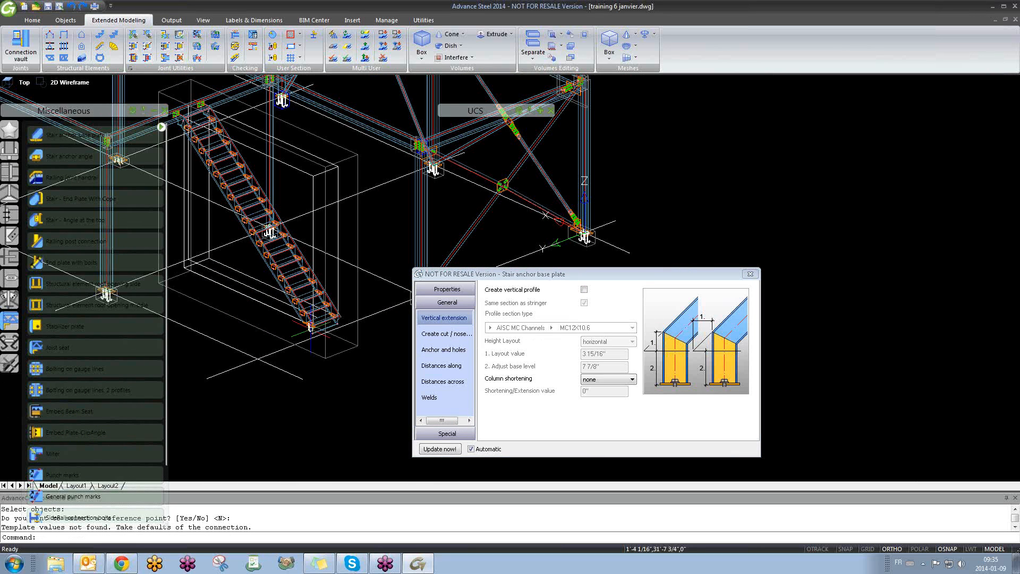
scroll(247, 202, up, 6)
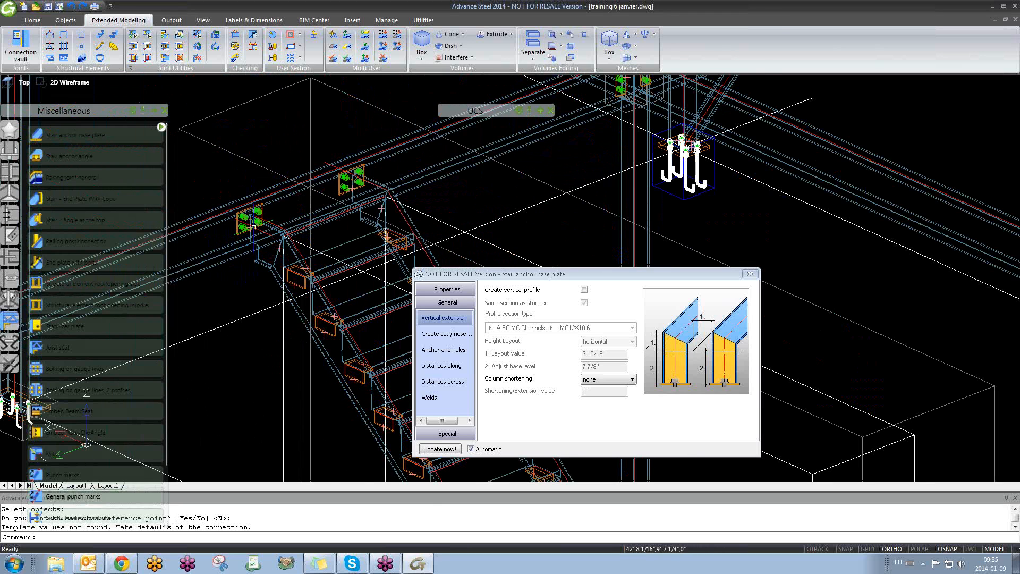
scroll(252, 228, down, 5)
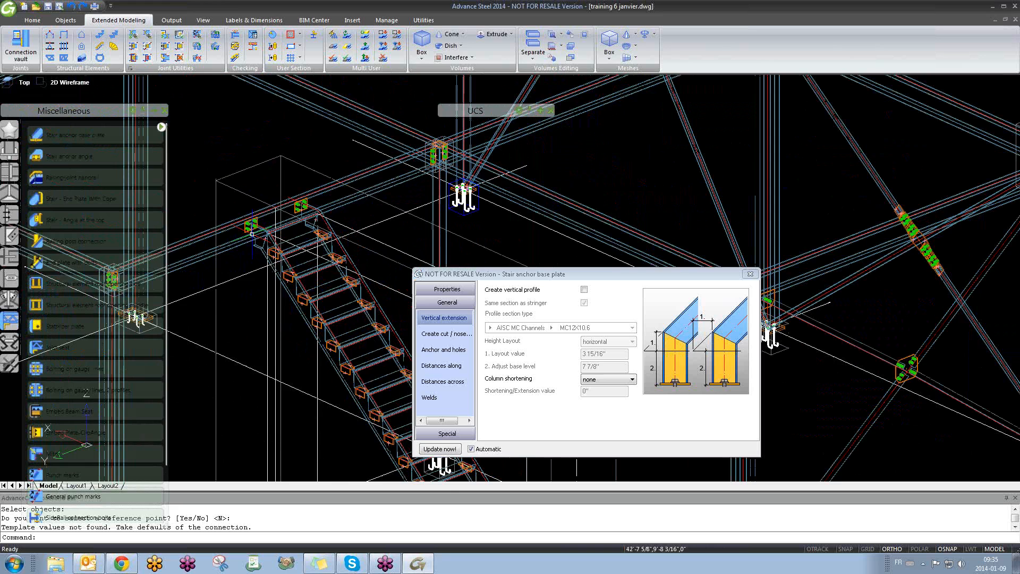
scroll(375, 376, up, 5)
scroll(376, 376, up, 2)
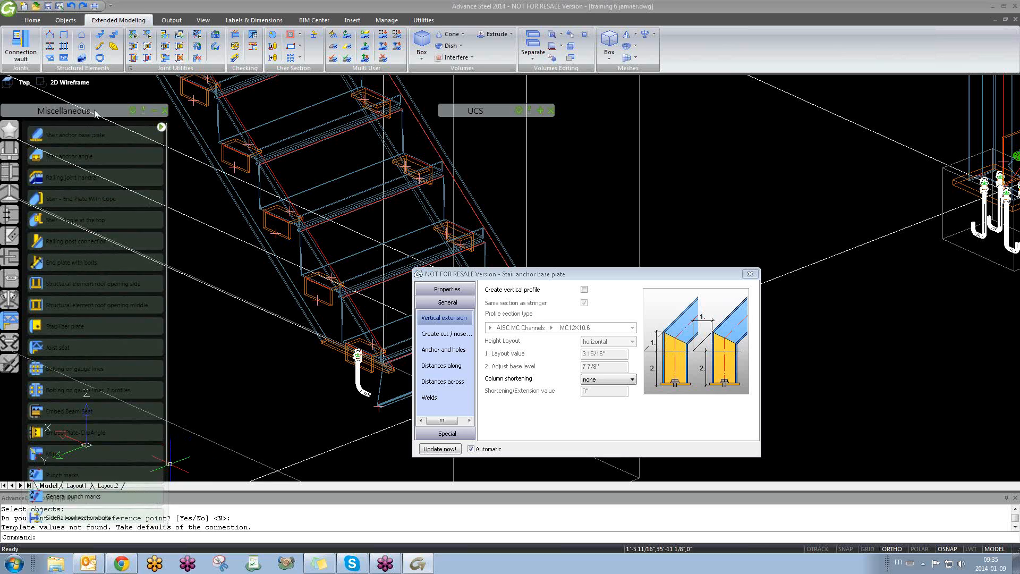
drag(94, 109, 97, 84)
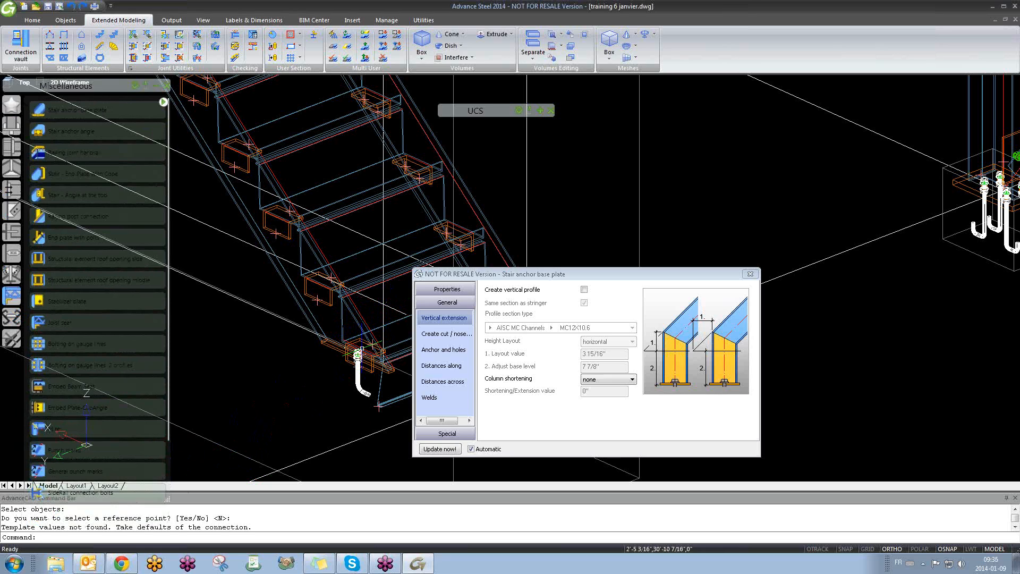
- Enable the vertical profile of the stair anchor base plate and set its layout value to 5'
click(584, 290)
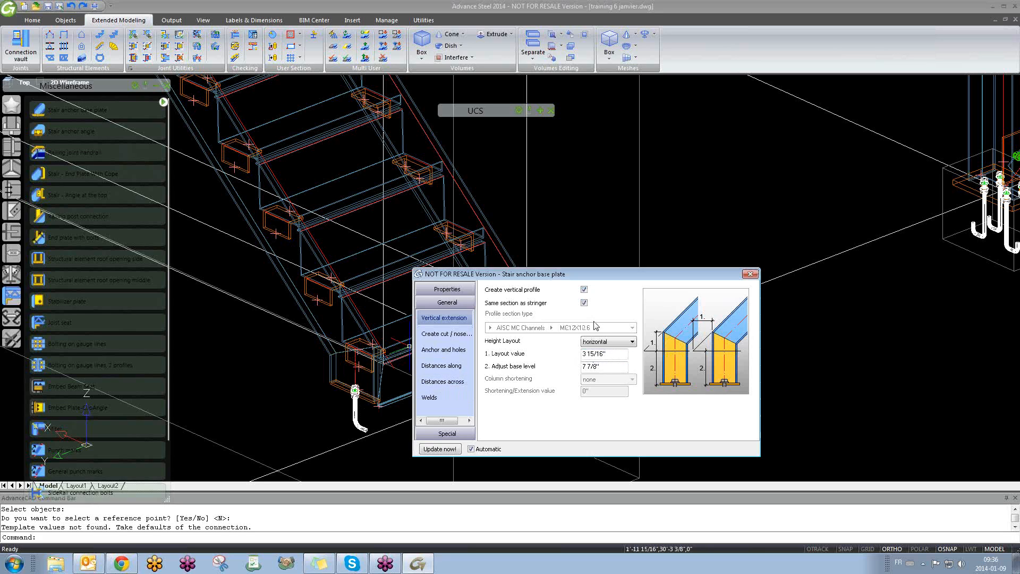
drag(616, 355, 519, 355)
text(5)
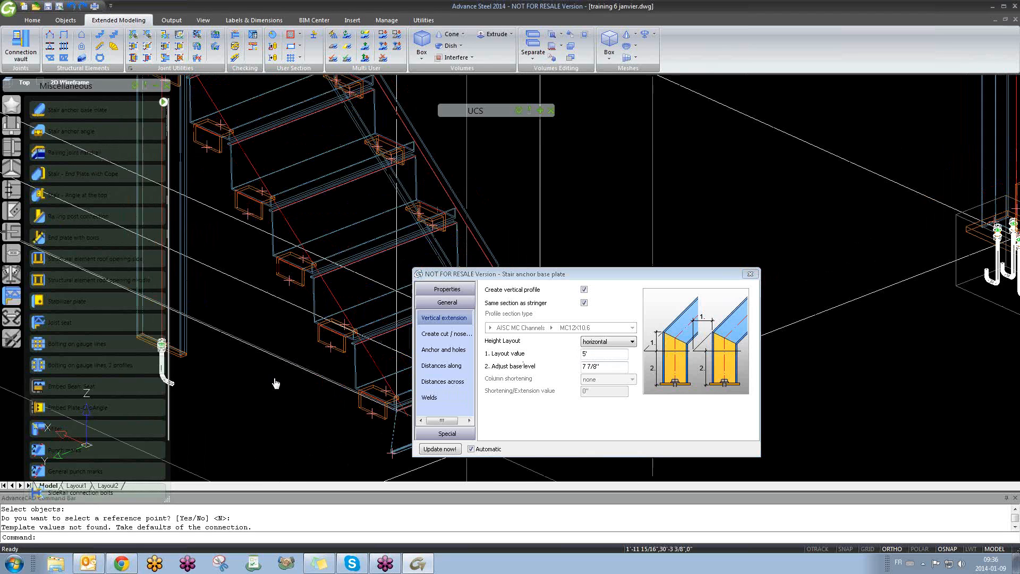
scroll(287, 346, down, 2)
scroll(287, 345, down, 1)
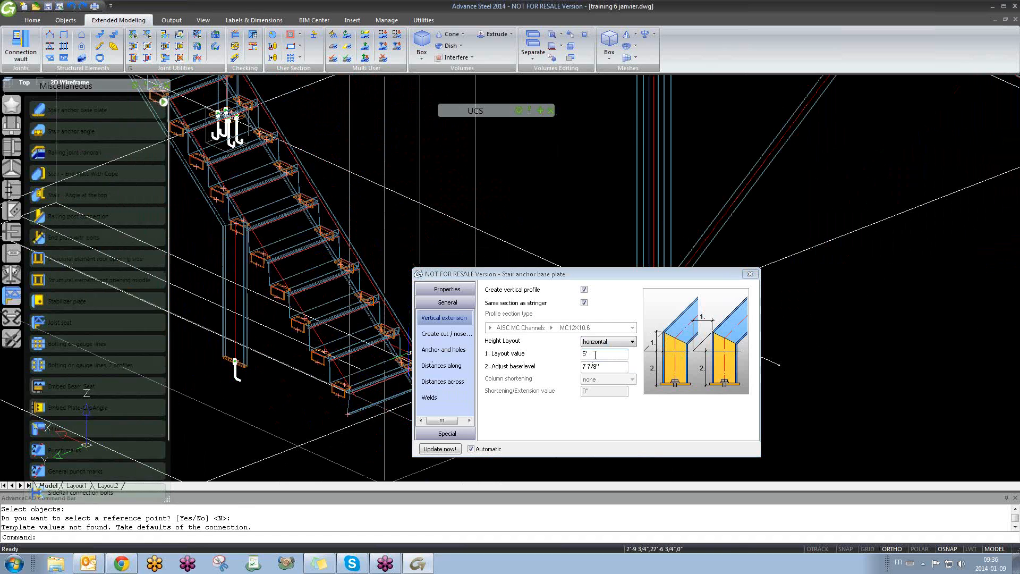
- Undo the vertical profile and the 5' layout value on the stair anchor base plate
key(ctrl+c)
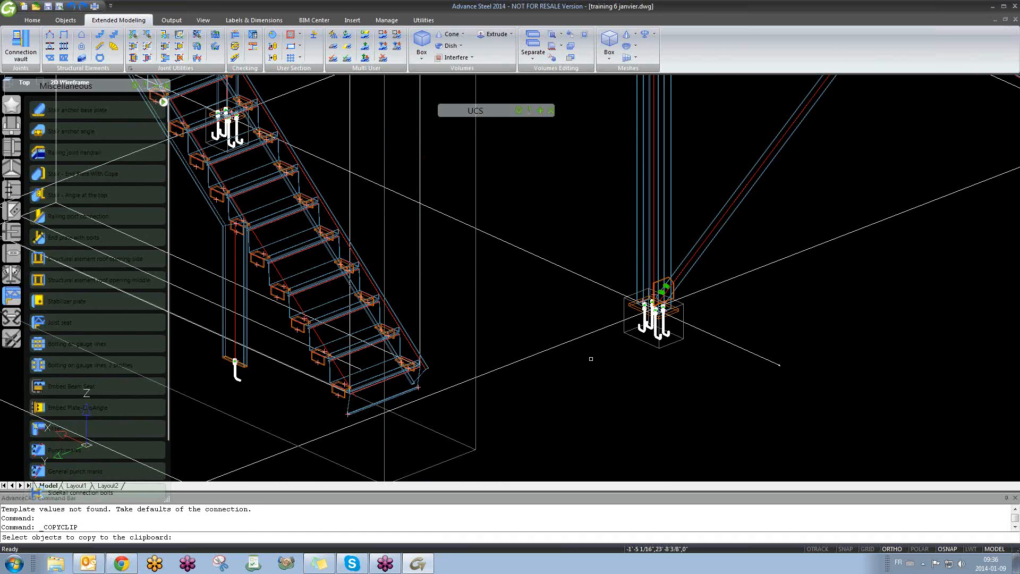
text(U)
key(Return)
click(542, 313)
key(Escape)
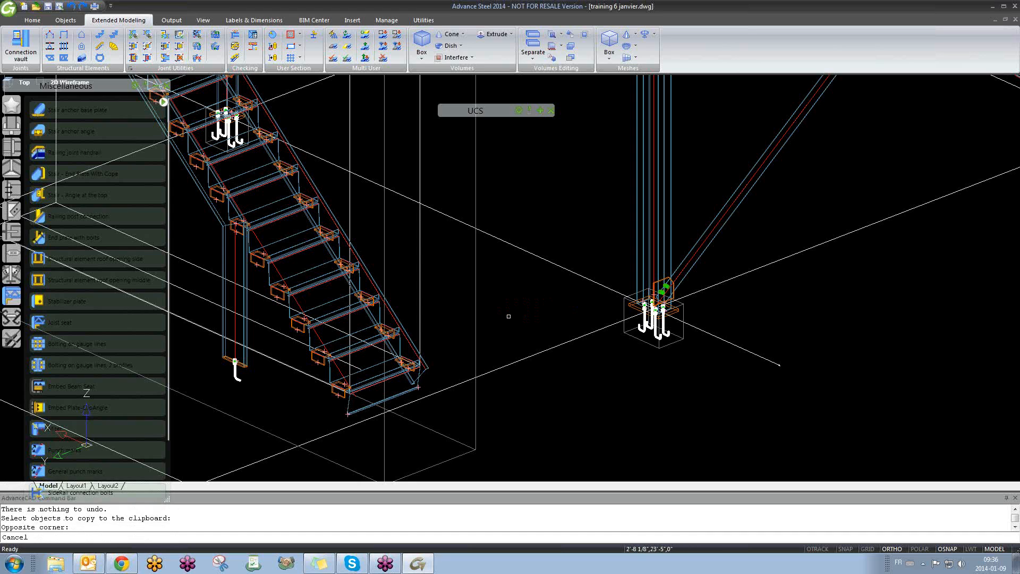
key(ctrl+z)
key(ctrl+z)
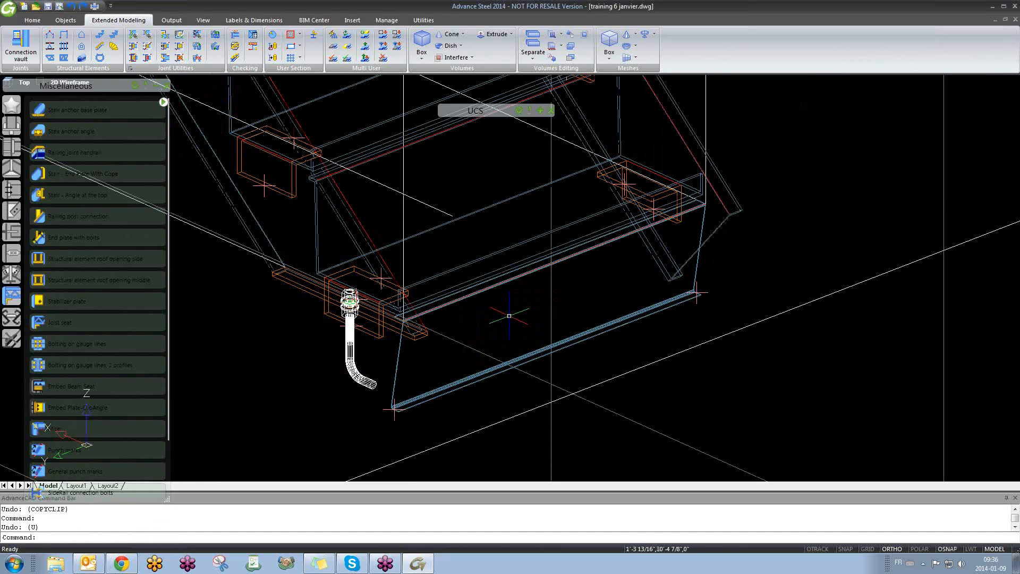
- Create a vertical profile on the stringer's anchor base plate, with the same section as the stringer and the base level adjusted to 1'
click(350, 340)
right_click(347, 344)
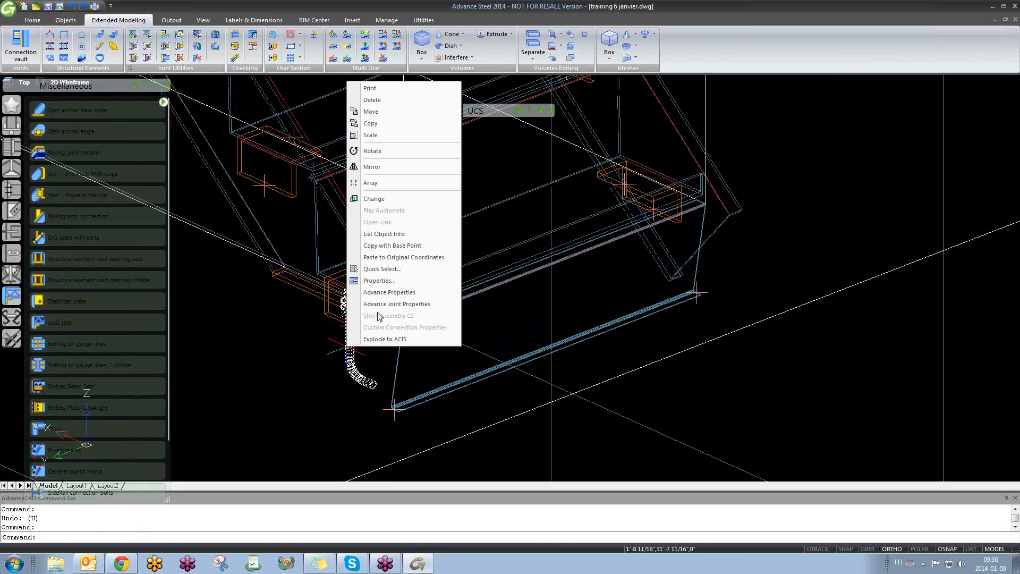
click(393, 304)
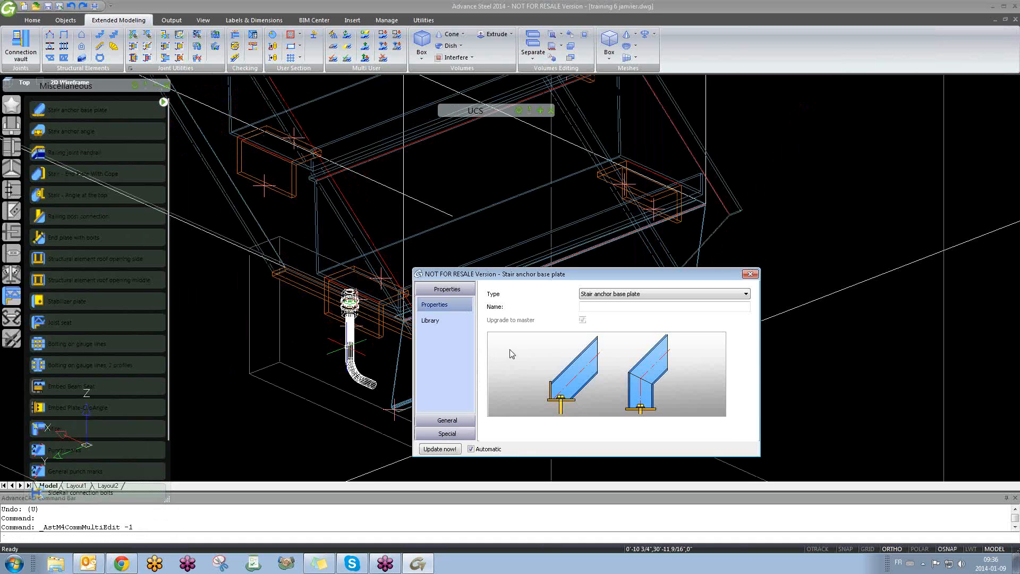
click(448, 420)
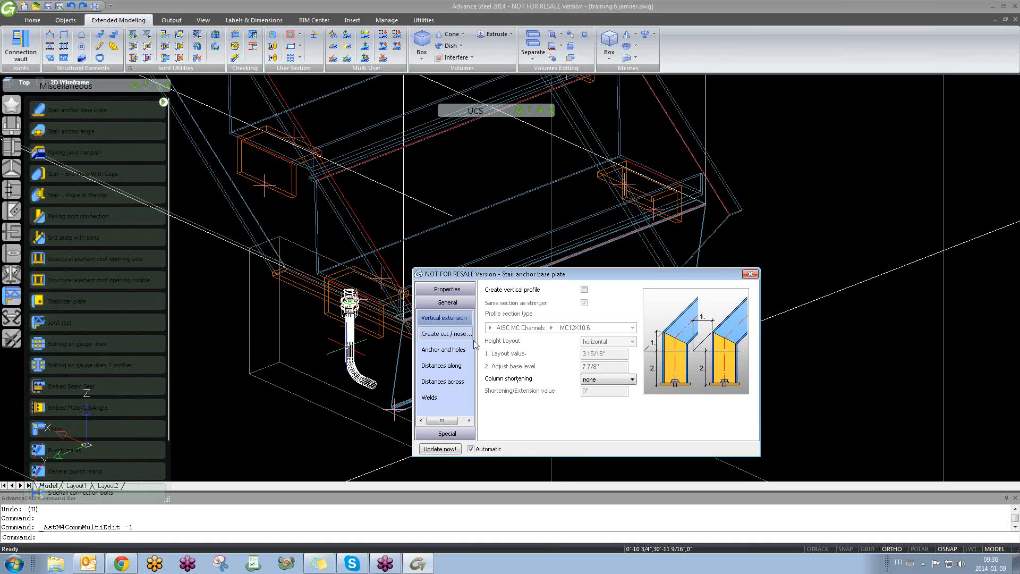
click(584, 291)
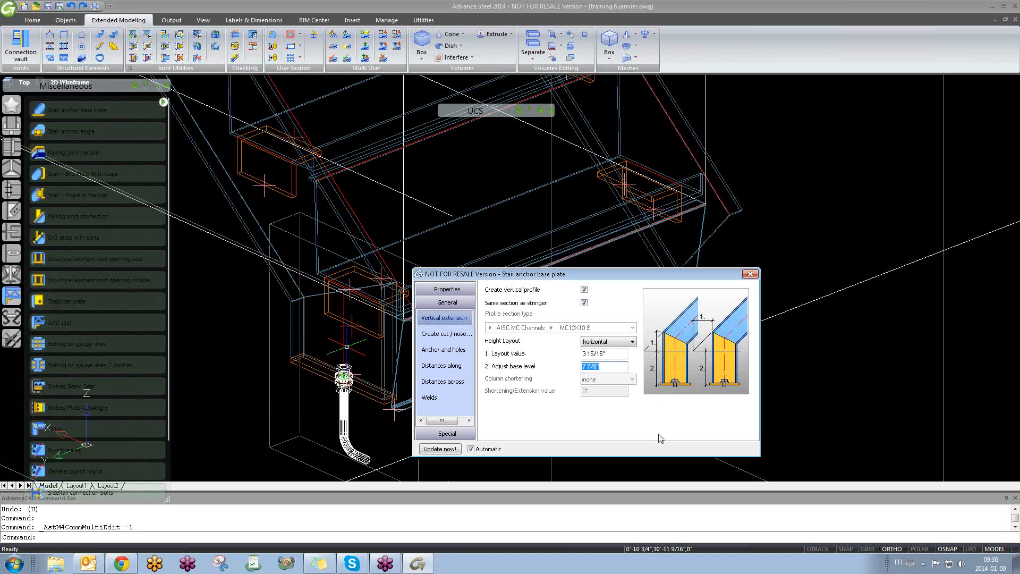
text(1)
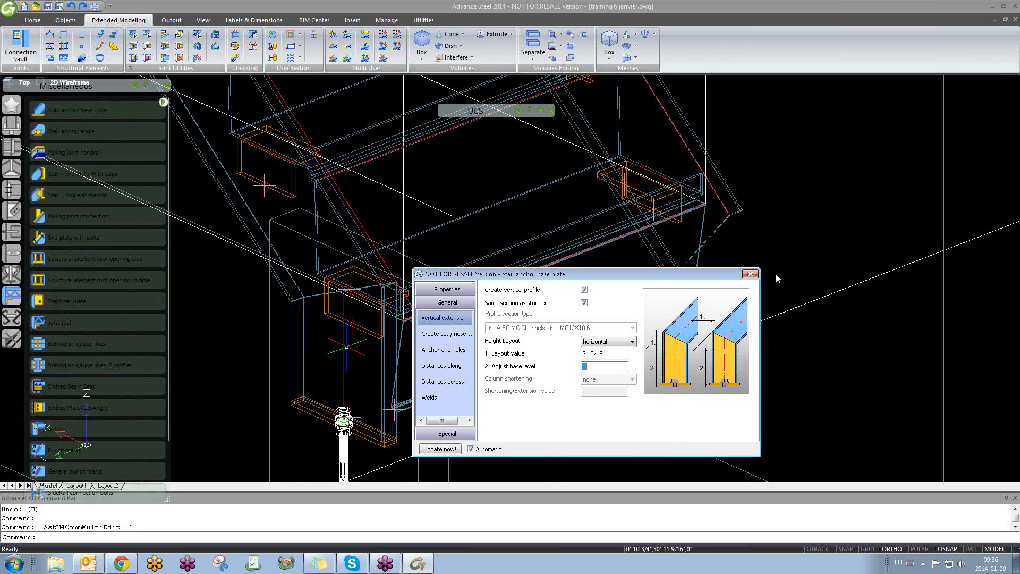
click(750, 274)
scroll(364, 397, down, 3)
middle_drag(420, 417, 461, 356)
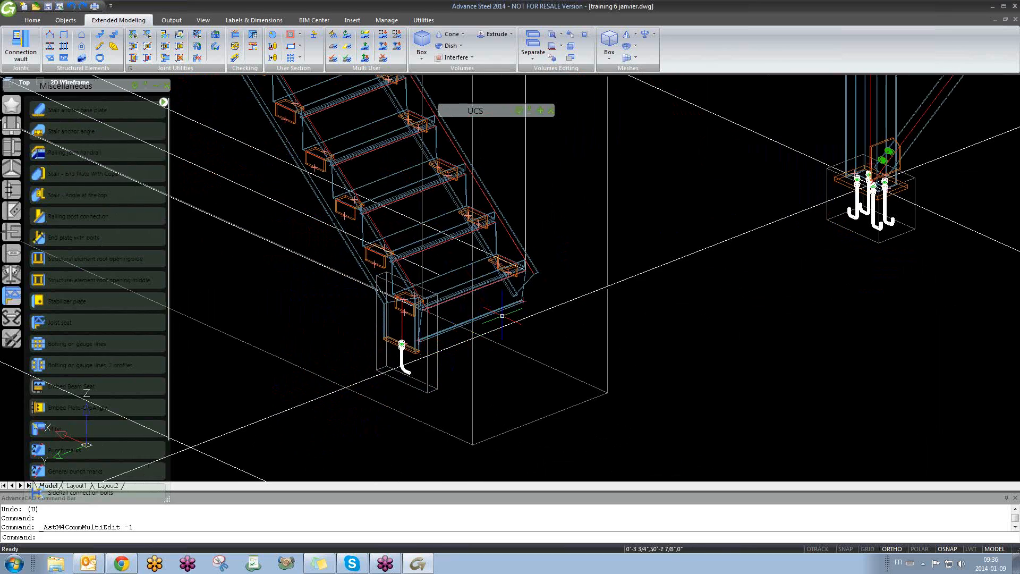
key(Escape)
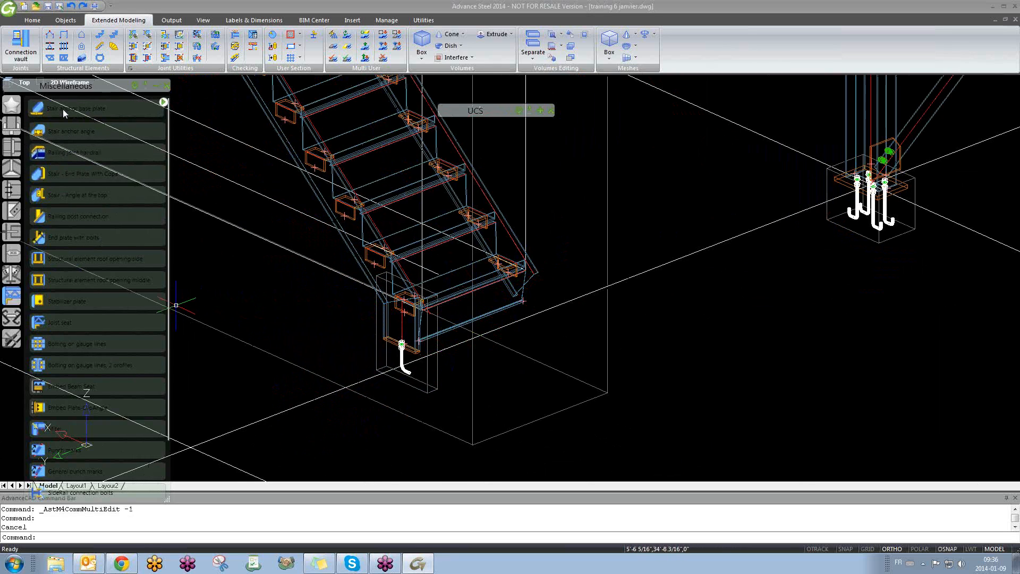
- Use the configured stair anchor base plate as a template for the opposite stringer, without selecting a reference point
click(134, 48)
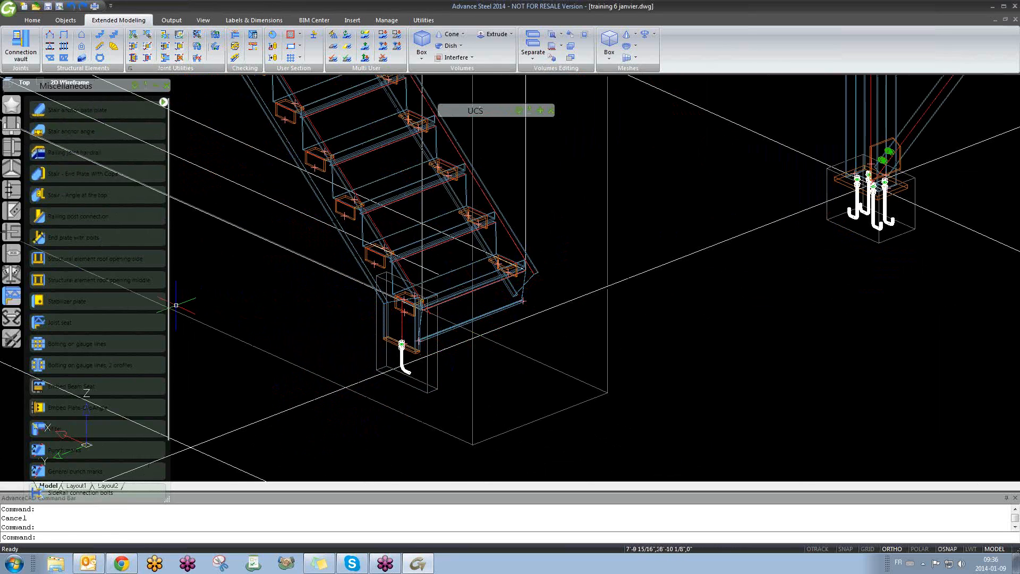
click(427, 378)
right_click(428, 378)
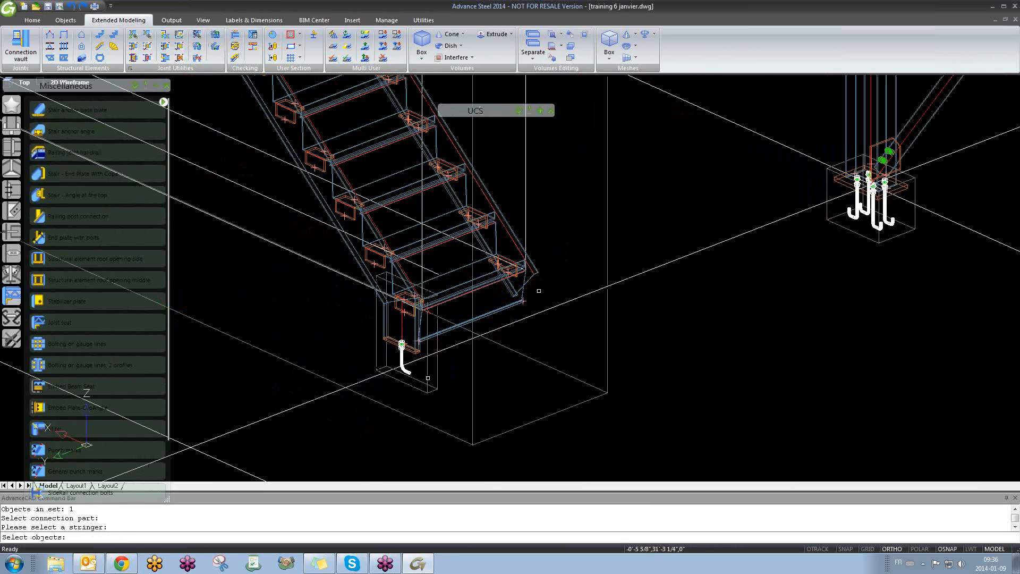
click(538, 287)
right_click(542, 298)
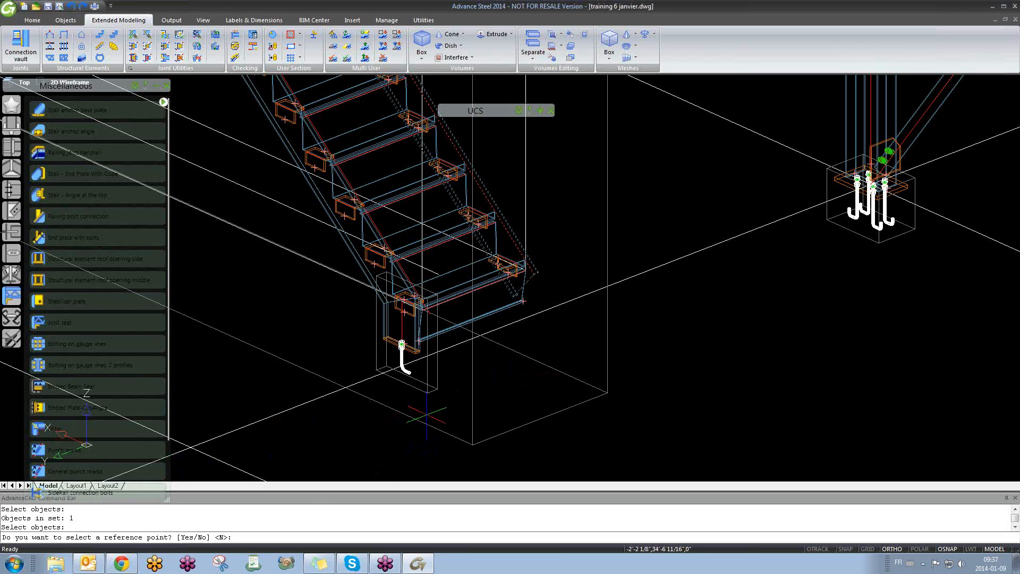
key(Return)
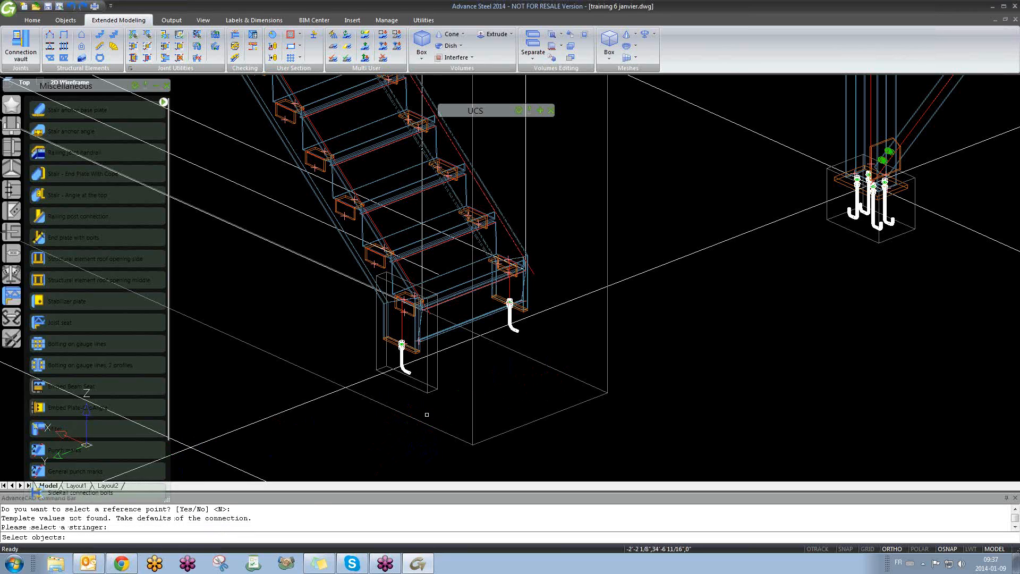
key(Escape)
- Examine the anchored stair and its position within the whole steel frame from several angles
scroll(559, 306, down, 10)
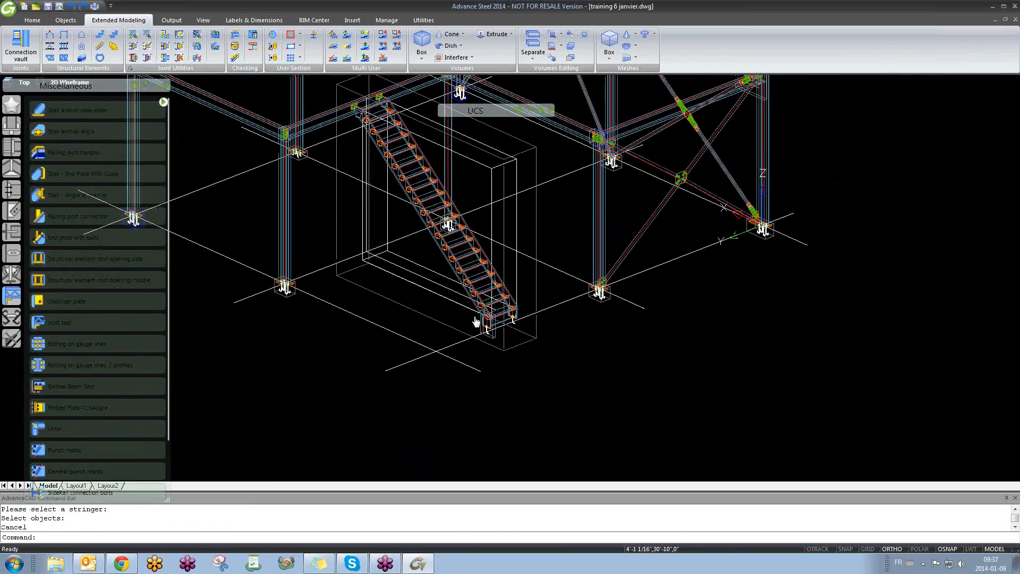
shift+middle_drag(499, 353, 474, 349)
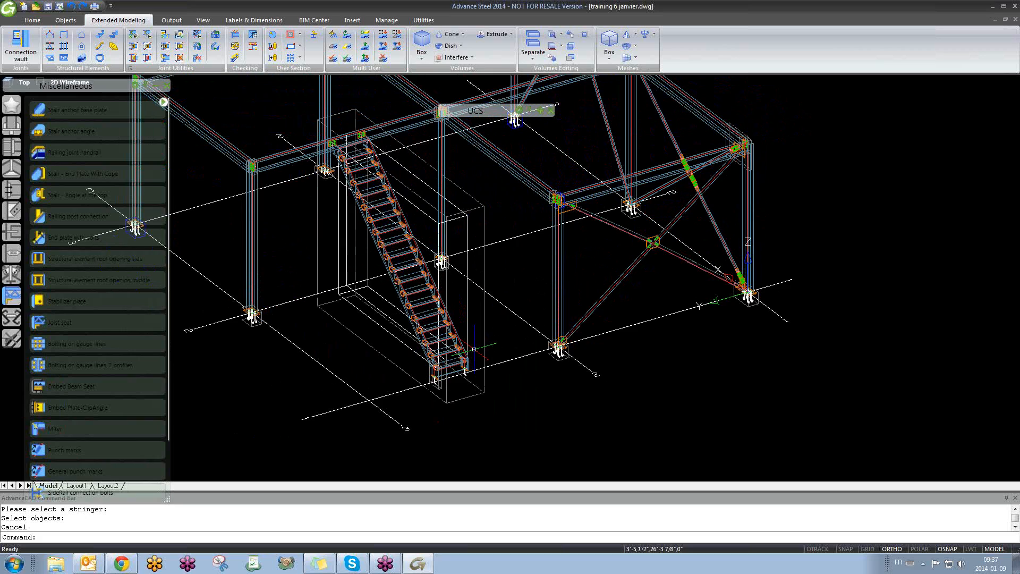
click(287, 235)
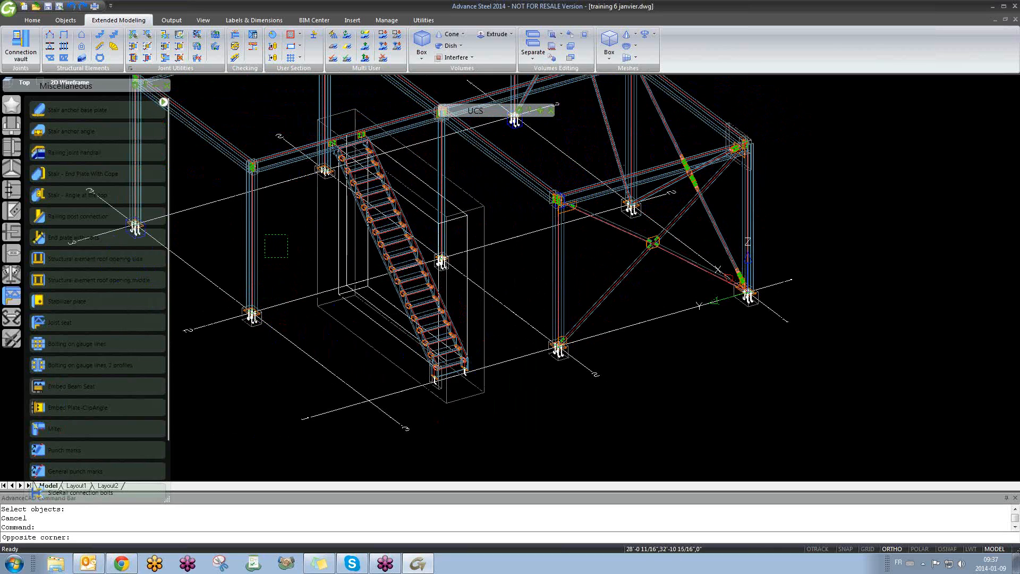
click(263, 260)
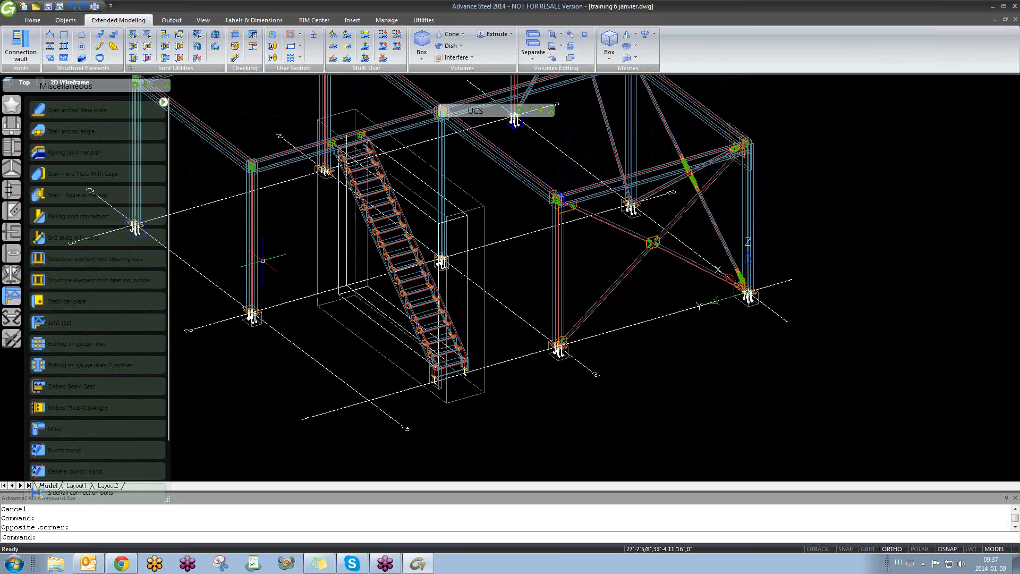
middle_drag(375, 231, 480, 316)
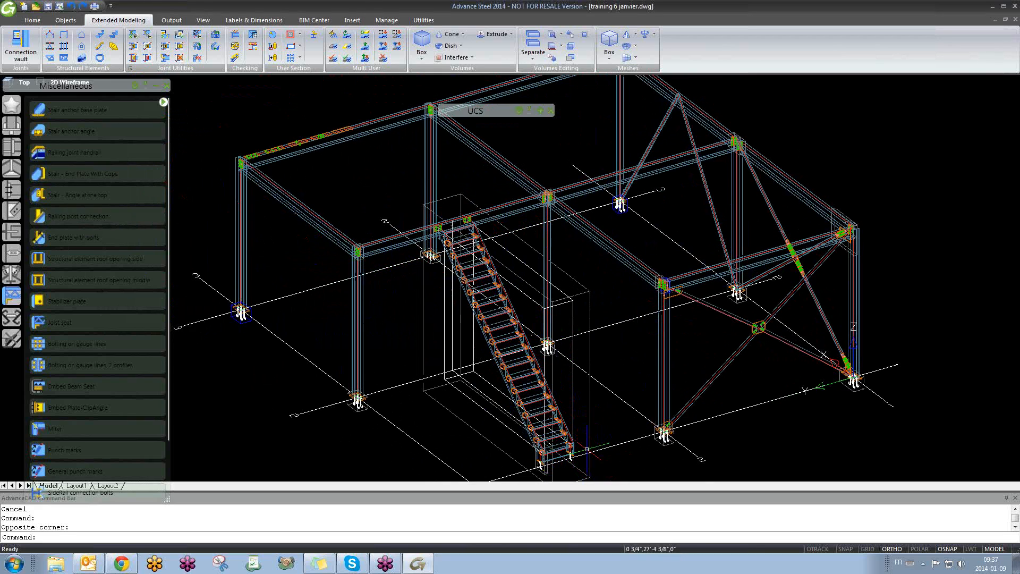
click(402, 301)
click(386, 321)
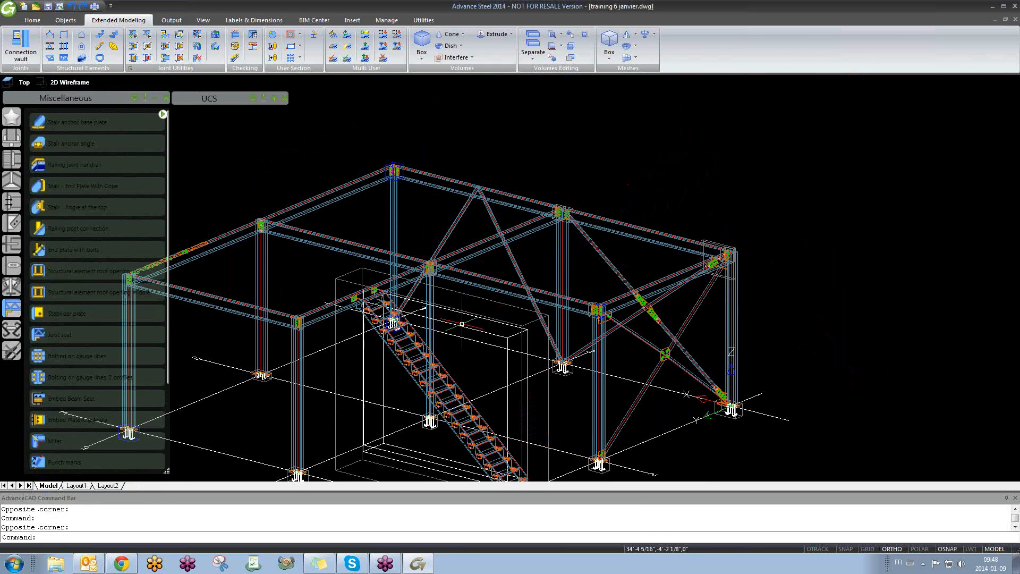
middle_drag(489, 338, 533, 310)
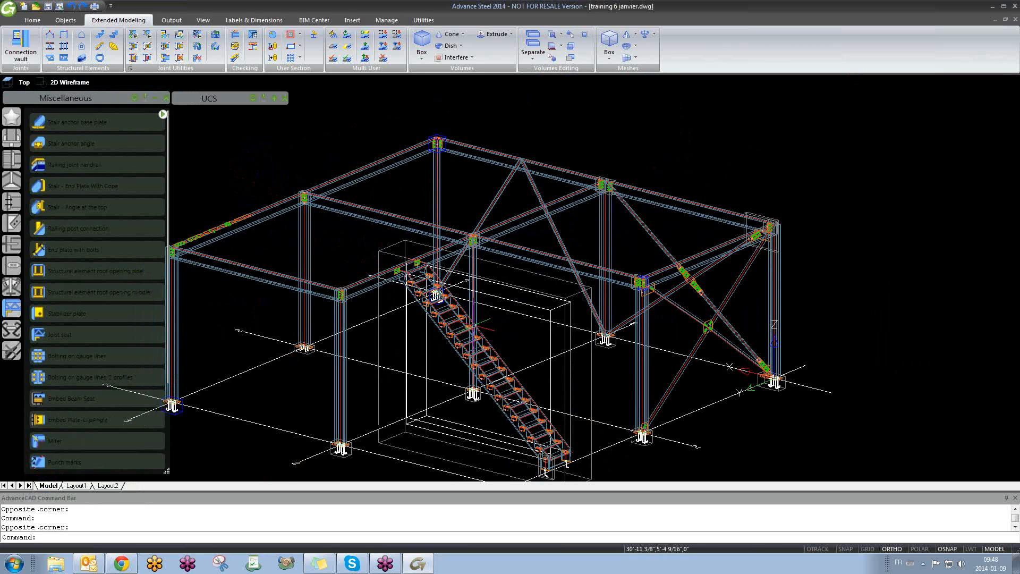
shift+middle_drag(430, 334, 437, 346)
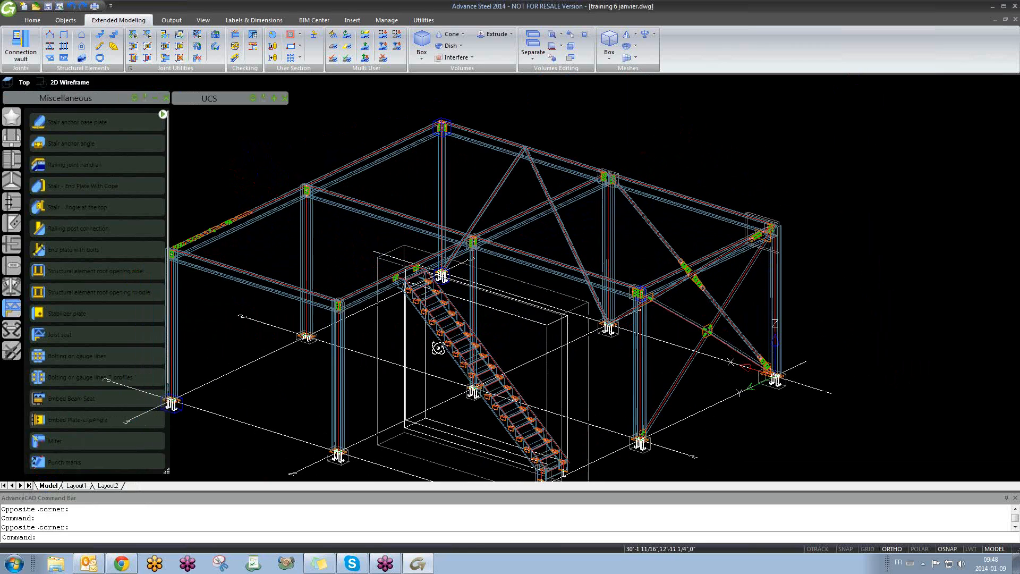
- Start a railing and select one side's sloped stringer and its short upper stringer segment as the base beams
click(100, 49)
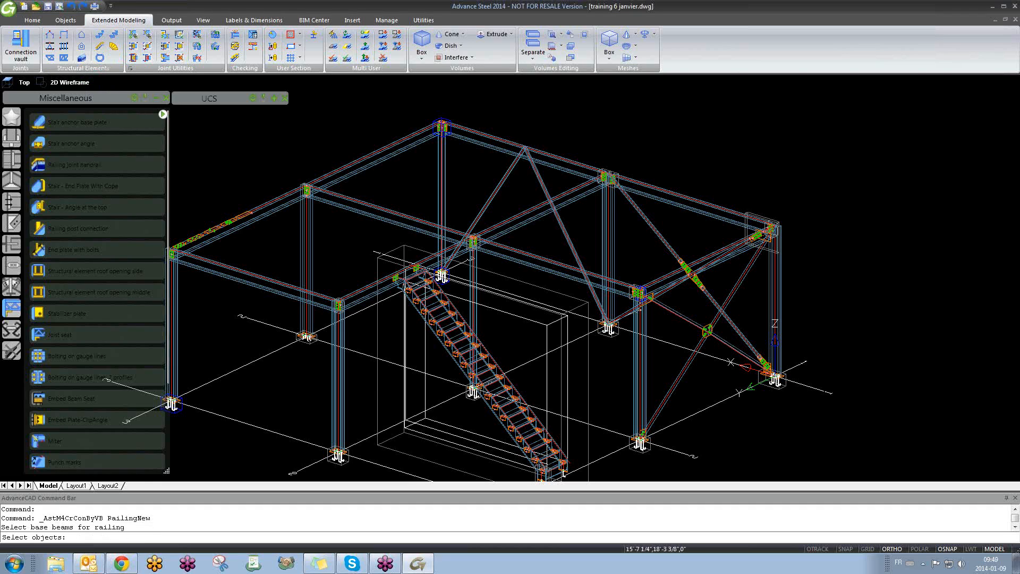
scroll(550, 440, up, 5)
scroll(550, 440, down, 6)
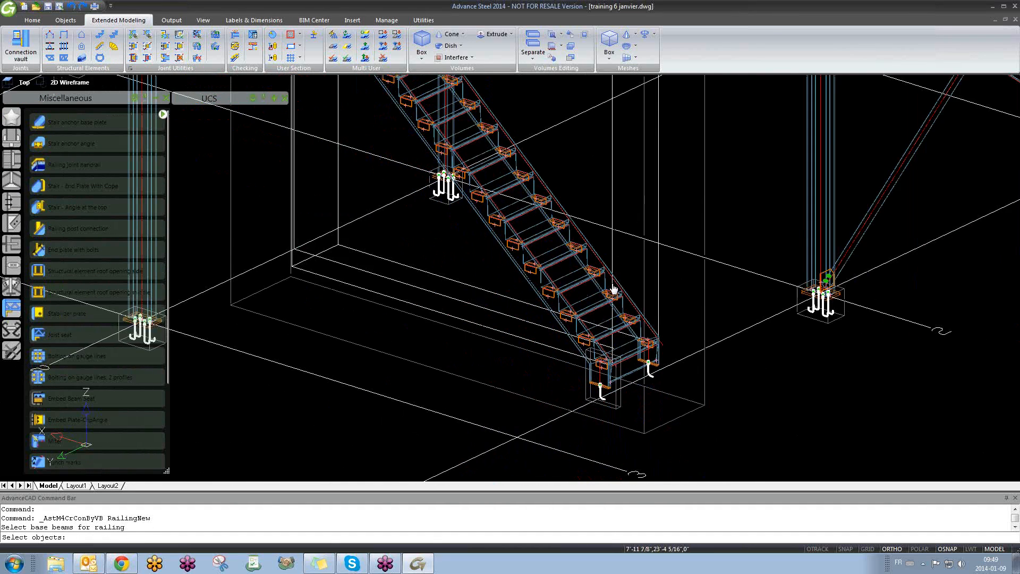
click(626, 396)
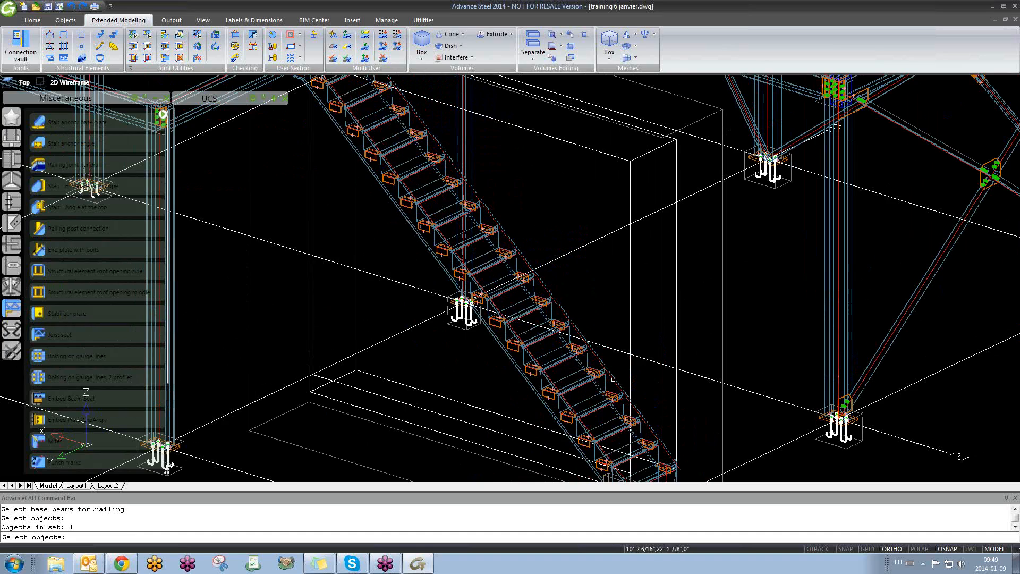
middle_drag(512, 374, 513, 389)
scroll(513, 389, down, 2)
scroll(423, 331, up, 8)
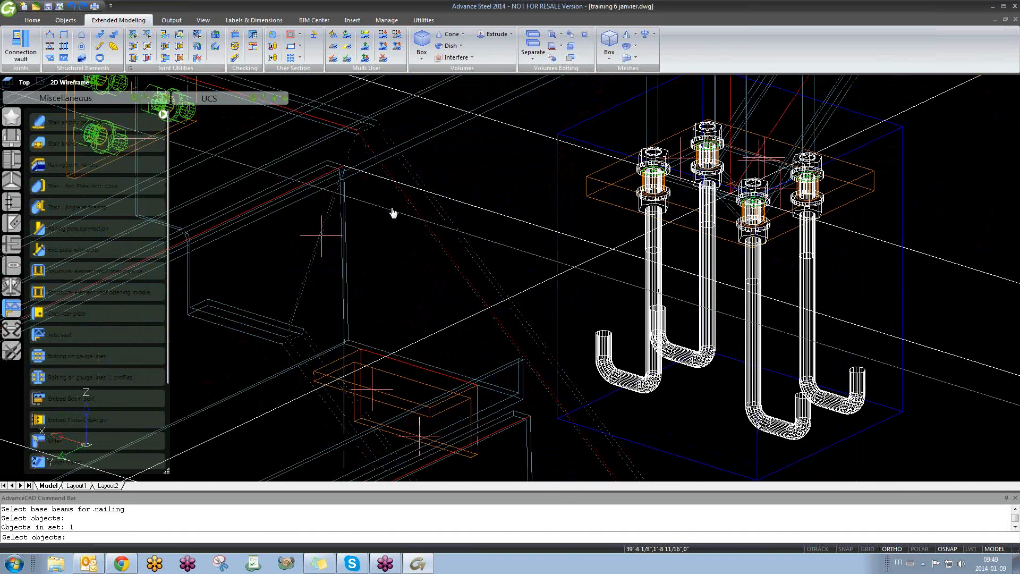
click(423, 330)
scroll(389, 187, down, 4)
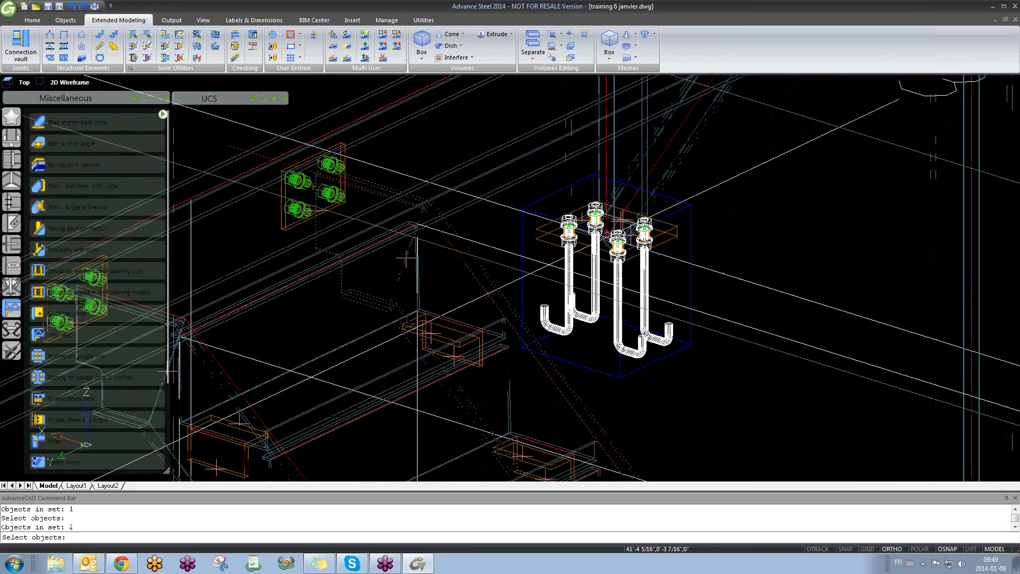
scroll(389, 187, down, 5)
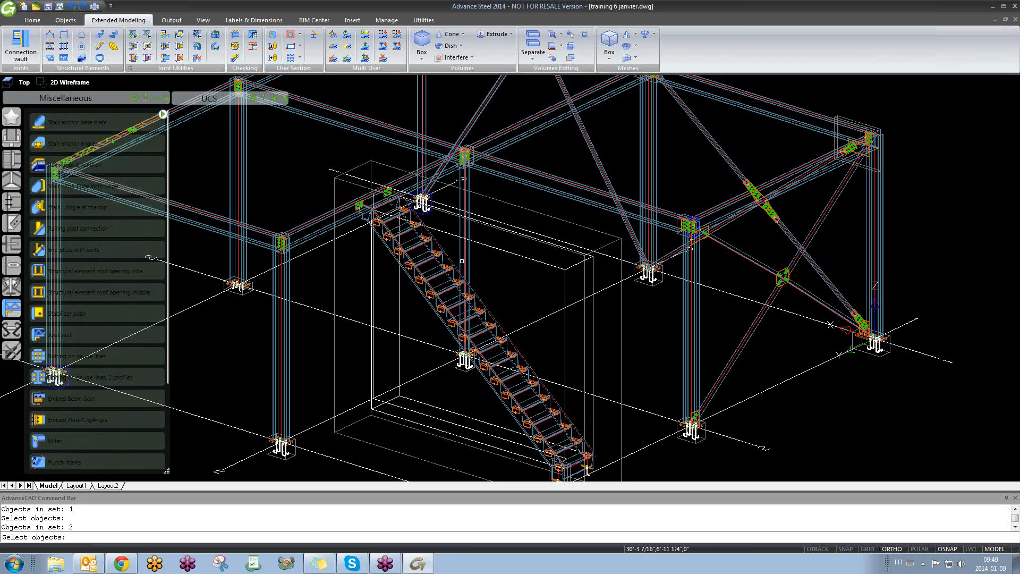
key(Return)
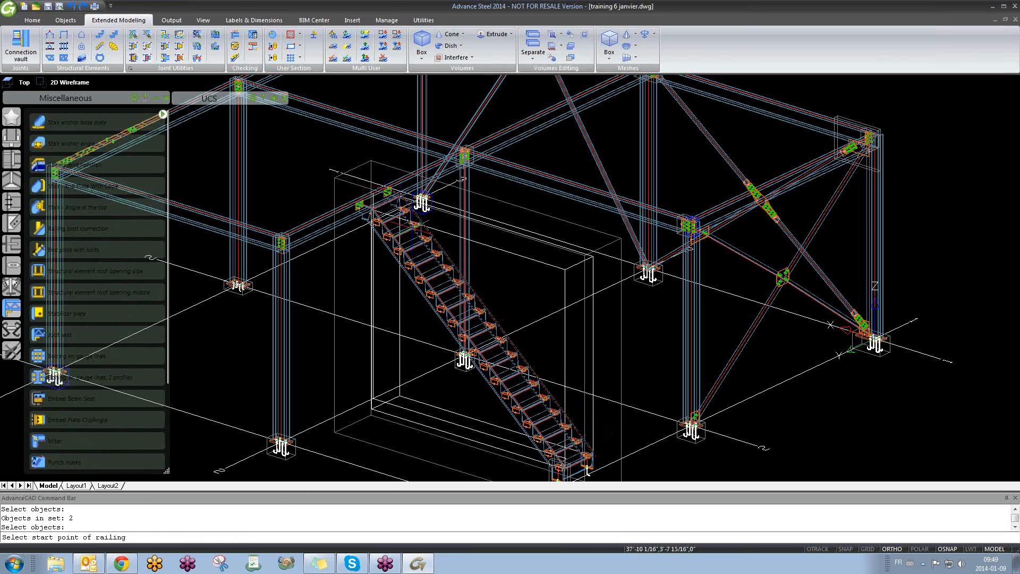
- Place the railing's start point on the node at the lower end of the selected sloped stringer
scroll(585, 452, up, 5)
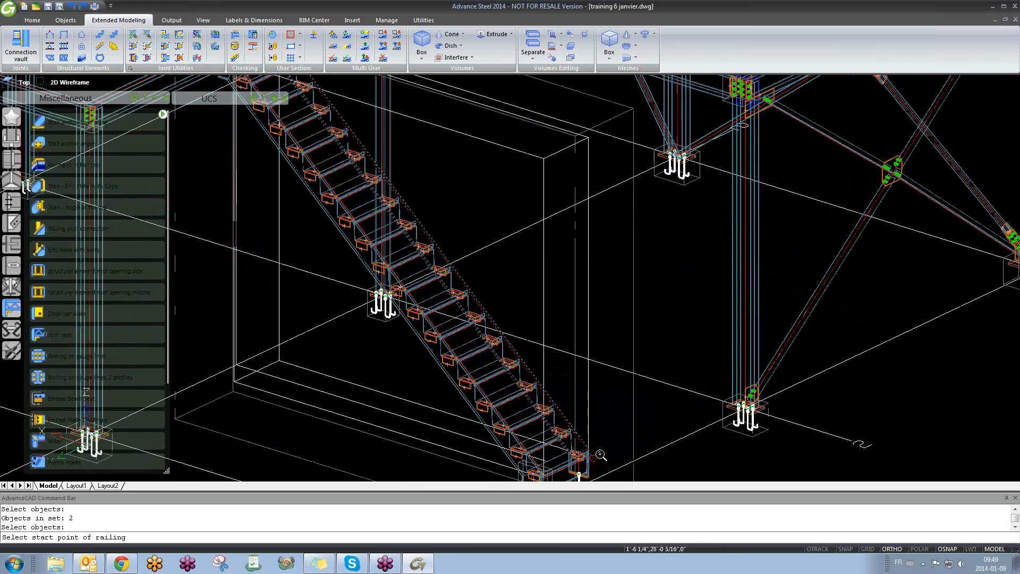
scroll(582, 455, up, 2)
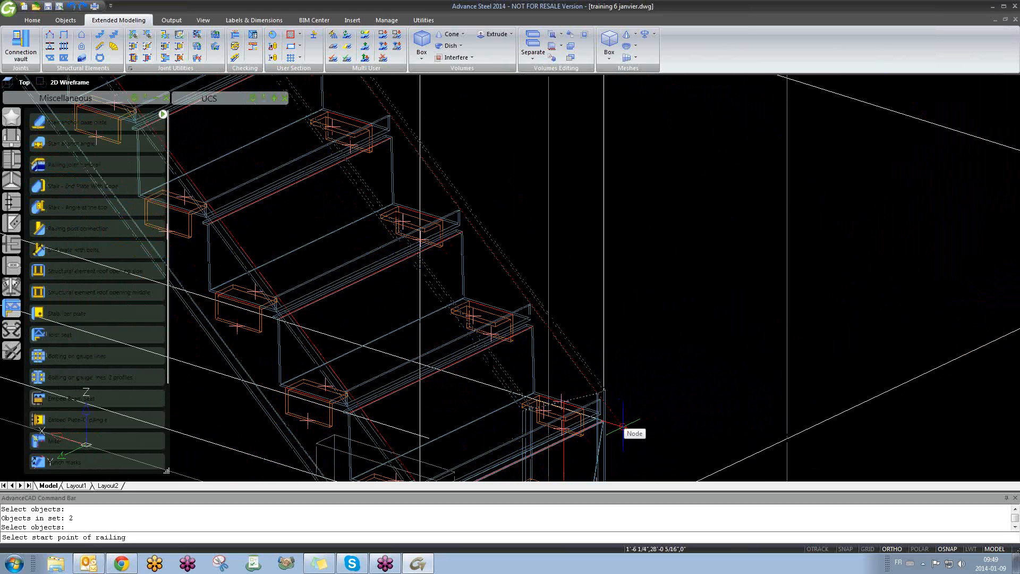
click(621, 425)
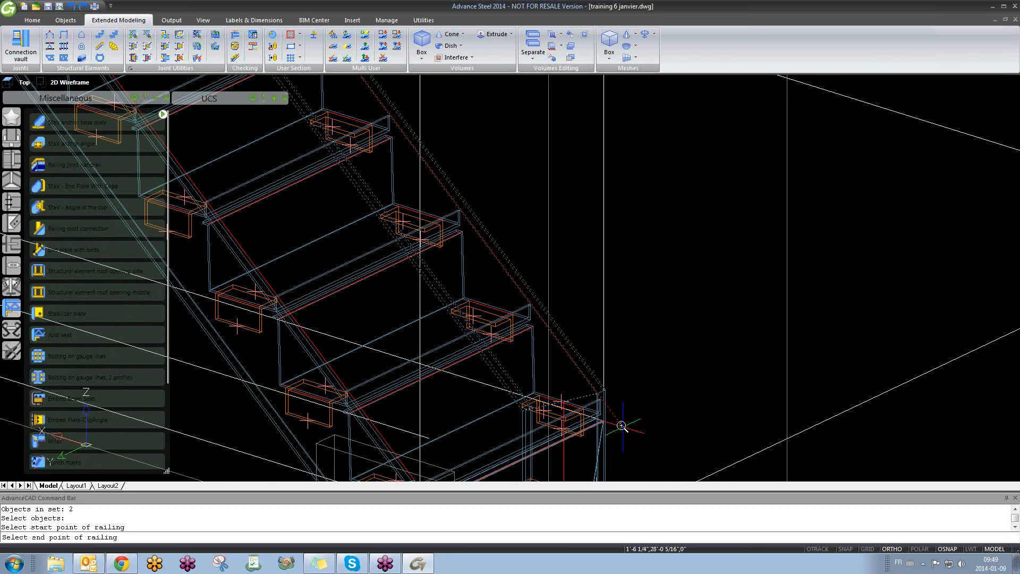
scroll(621, 426, down, 4)
scroll(411, 143, up, 8)
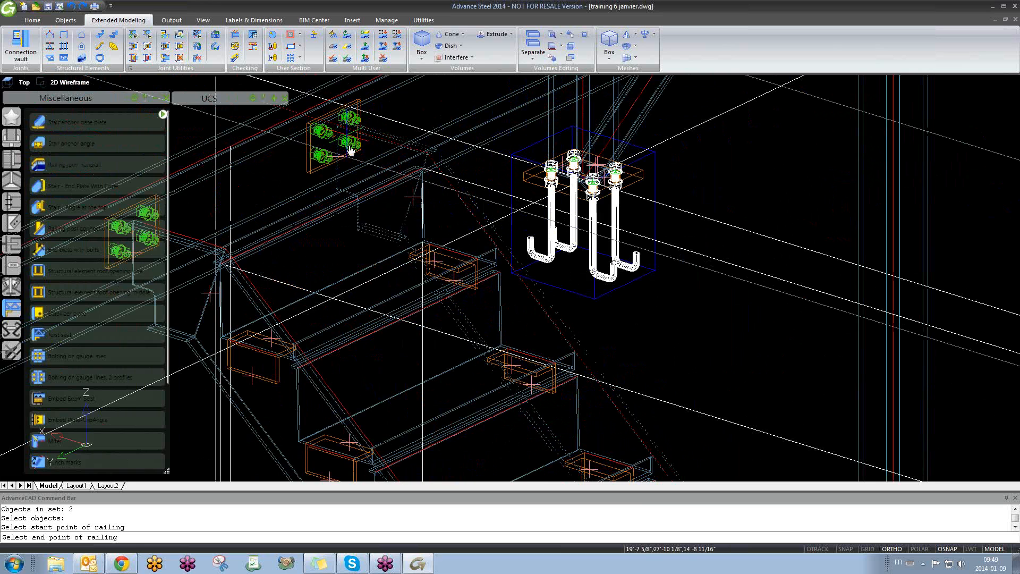
- Finish creating the stair railing by picking its end point beyond the upper landing and declining a nosing point
scroll(322, 175, up, 2)
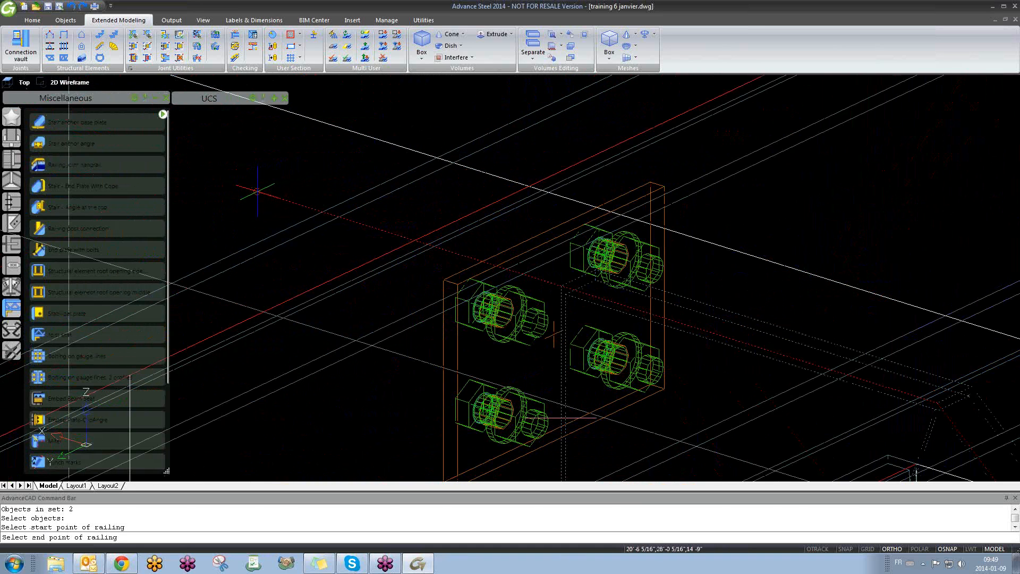
click(257, 190)
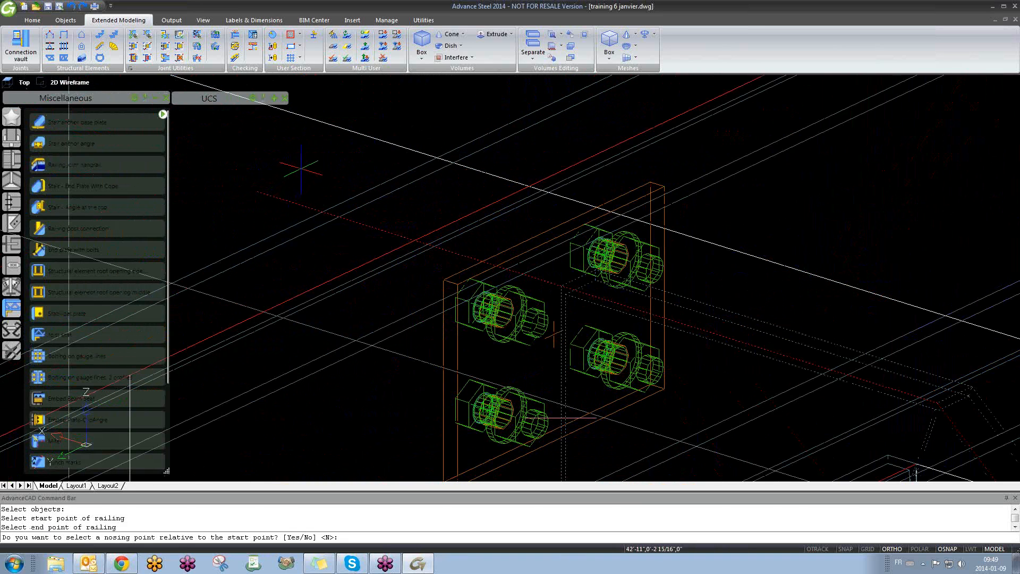
key(Return)
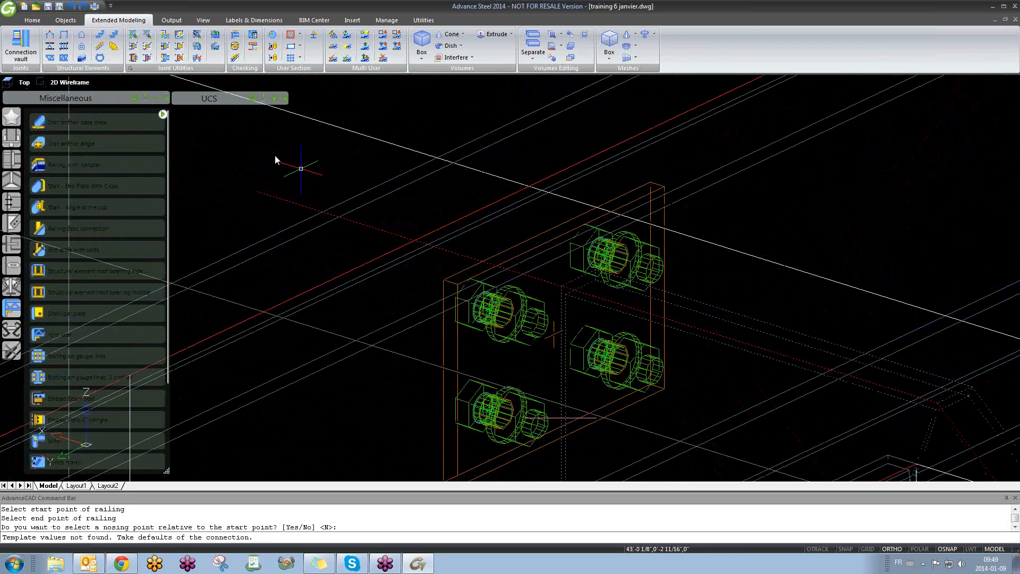
- Collapse the Miscellaneous tool palette and close the new railing's properties dialog
middle_drag(320, 251, 251, 201)
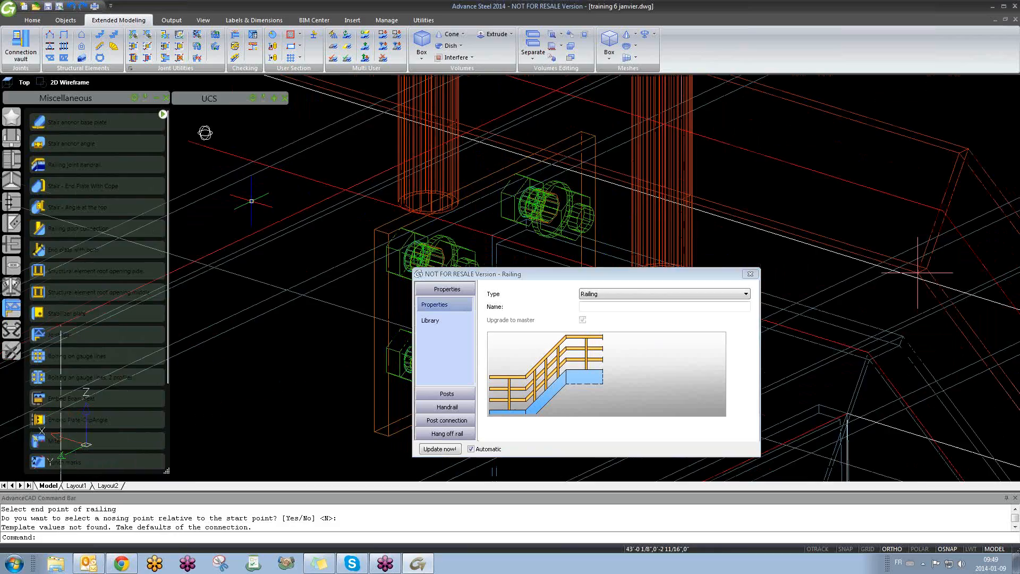
scroll(251, 201, down, 5)
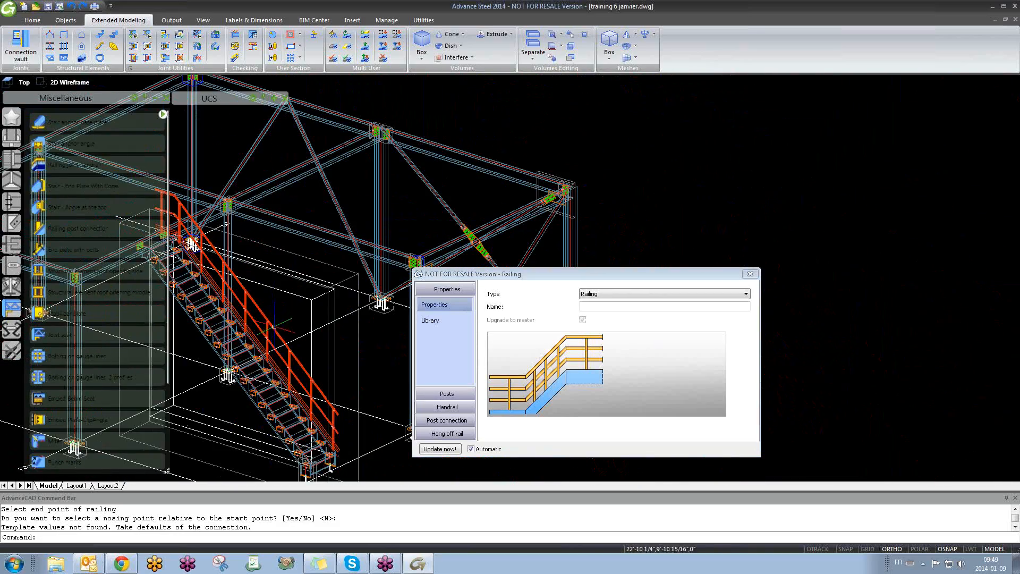
mouse_move(274, 326)
shift+middle_down()
mouse_move(417, 357)
mouse_move(572, 351)
mouse_move(286, 329)
shift+middle_up()
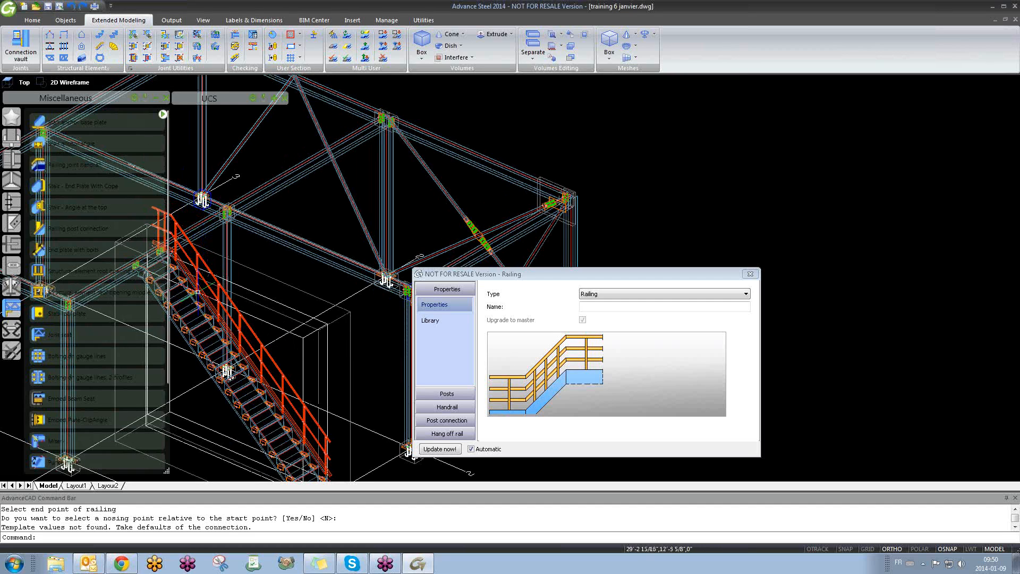
shift+middle_drag(214, 303, 260, 247)
click(155, 98)
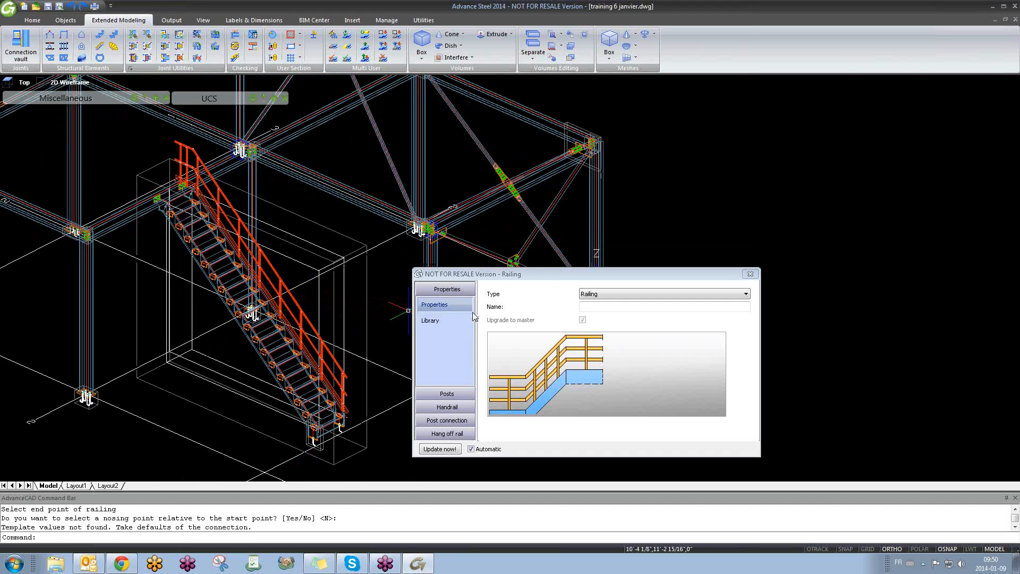
drag(461, 279, 463, 260)
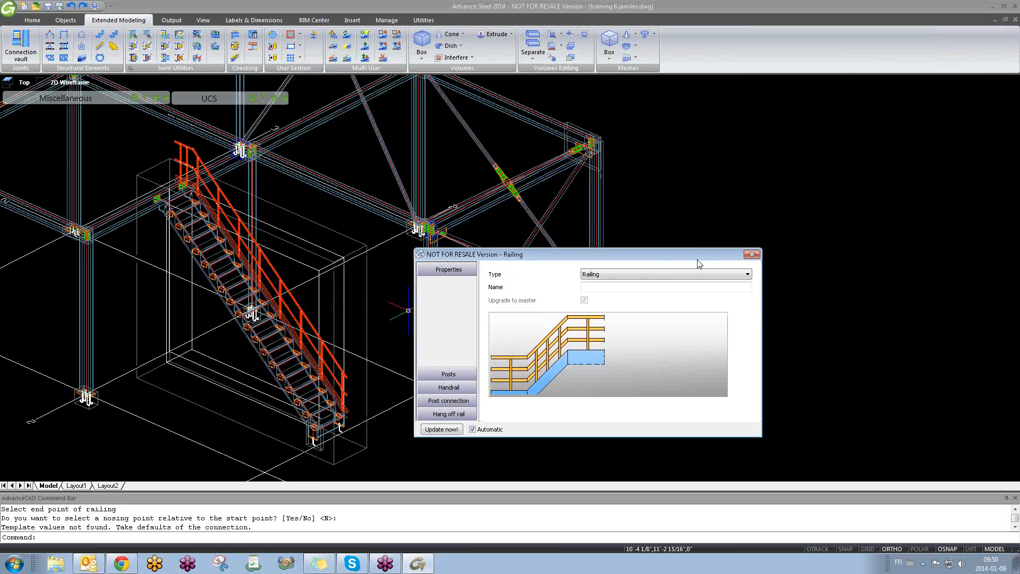
click(752, 255)
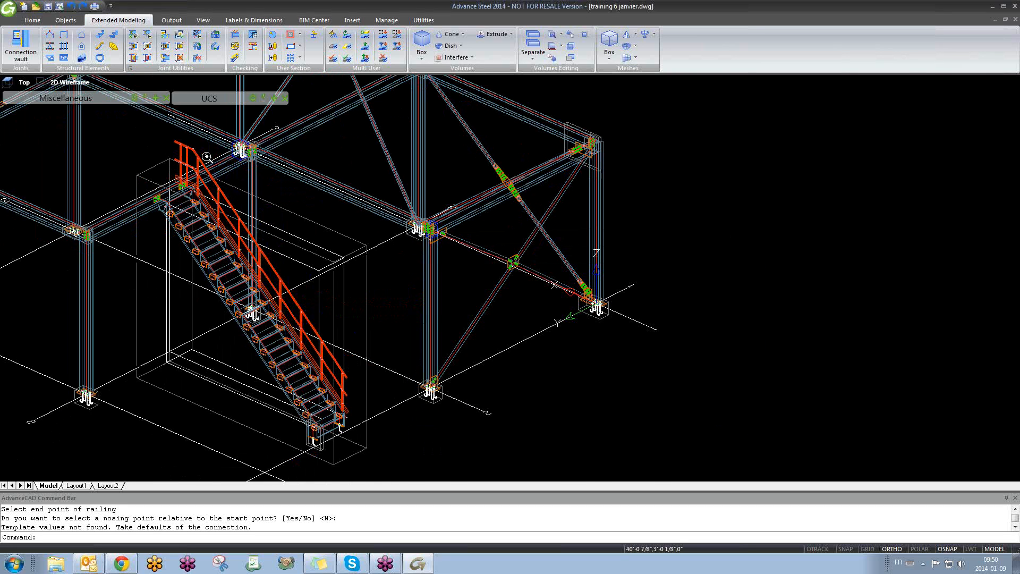
- Open the Advance Joint Properties of the stair railing and show its post settings
scroll(209, 157, up, 4)
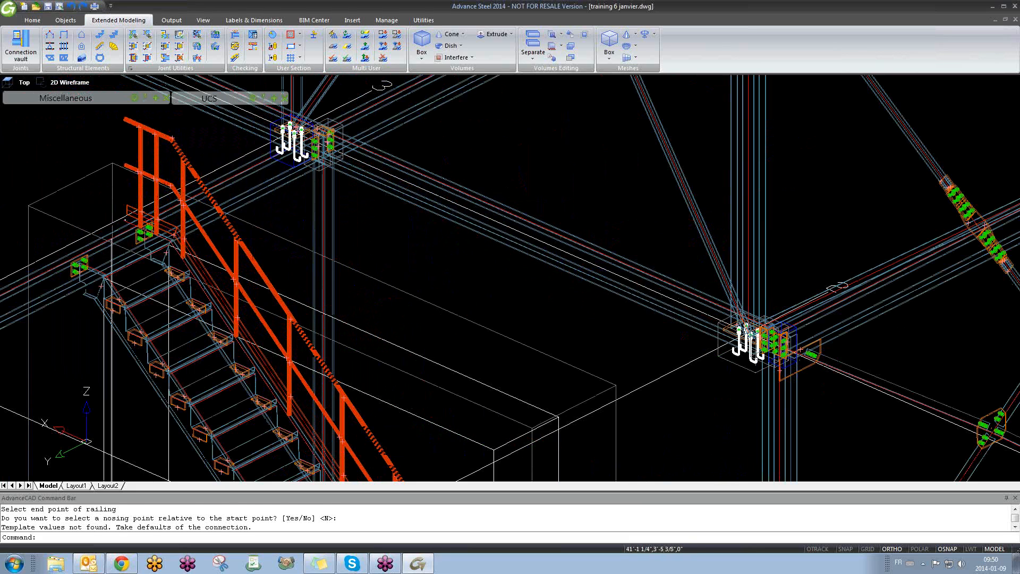
click(178, 151)
right_click(178, 151)
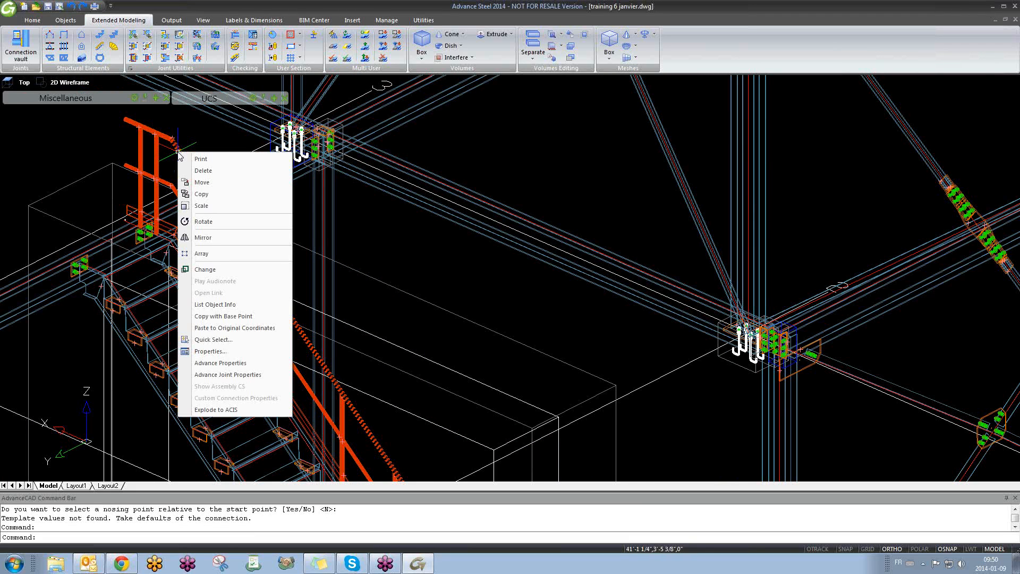
click(213, 374)
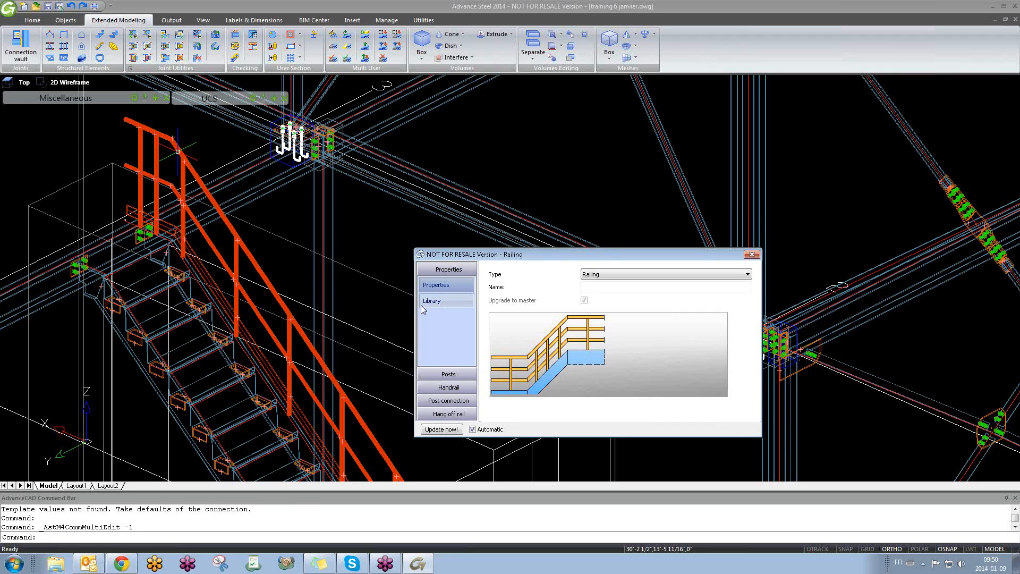
click(448, 374)
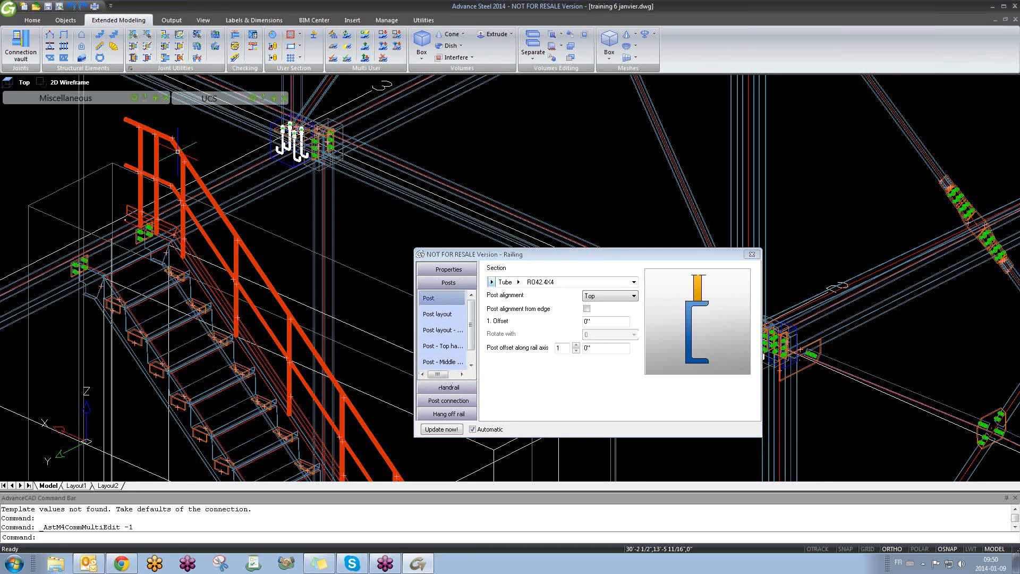
- Try an offset of 5" for the railing posts relative to the stringer
scroll(209, 231, up, 5)
scroll(209, 231, up, 2)
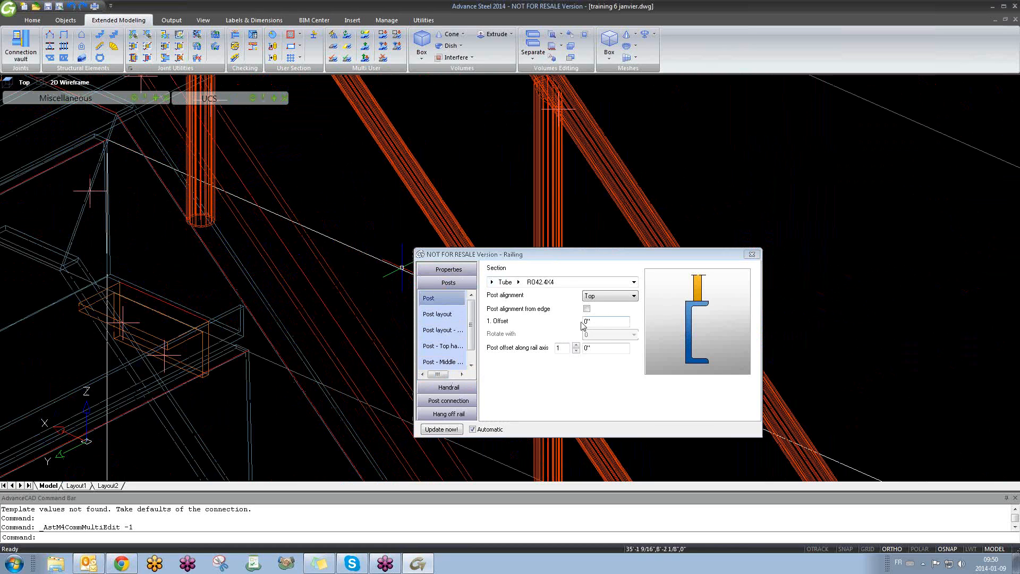
double_click(604, 323)
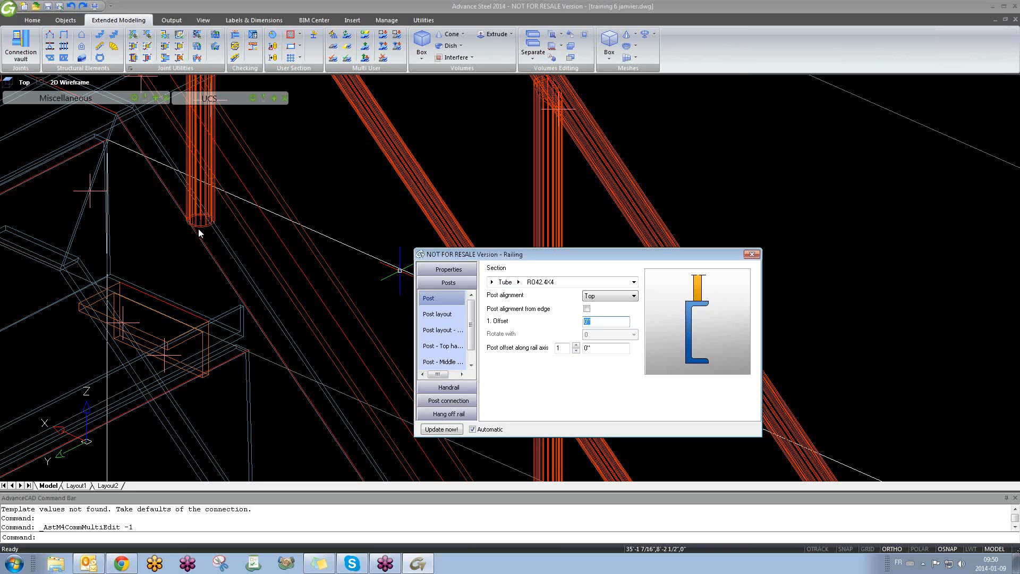
middle_drag(210, 224, 214, 260)
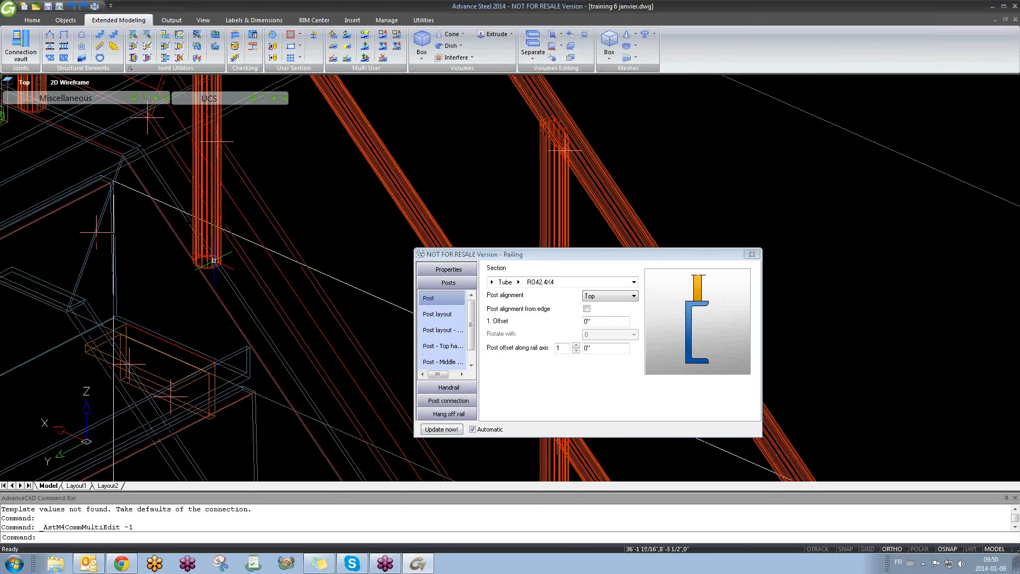
scroll(215, 260, down, 3)
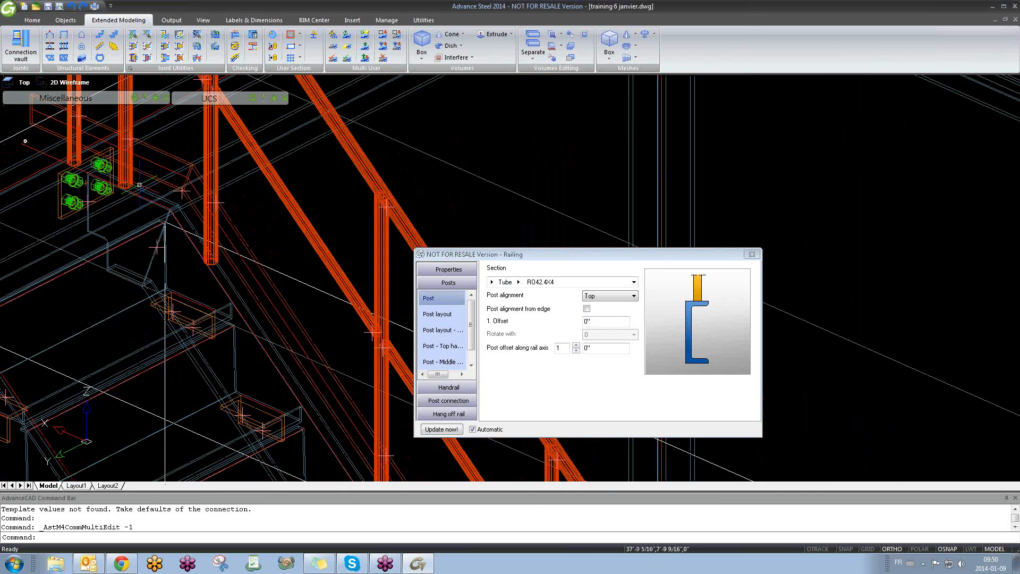
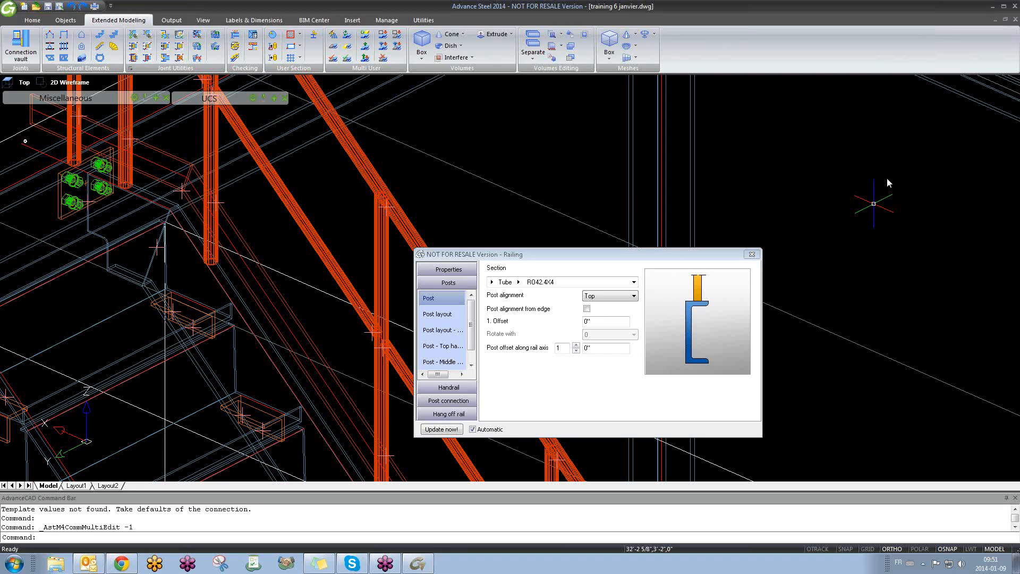
click(790, 200)
click(766, 221)
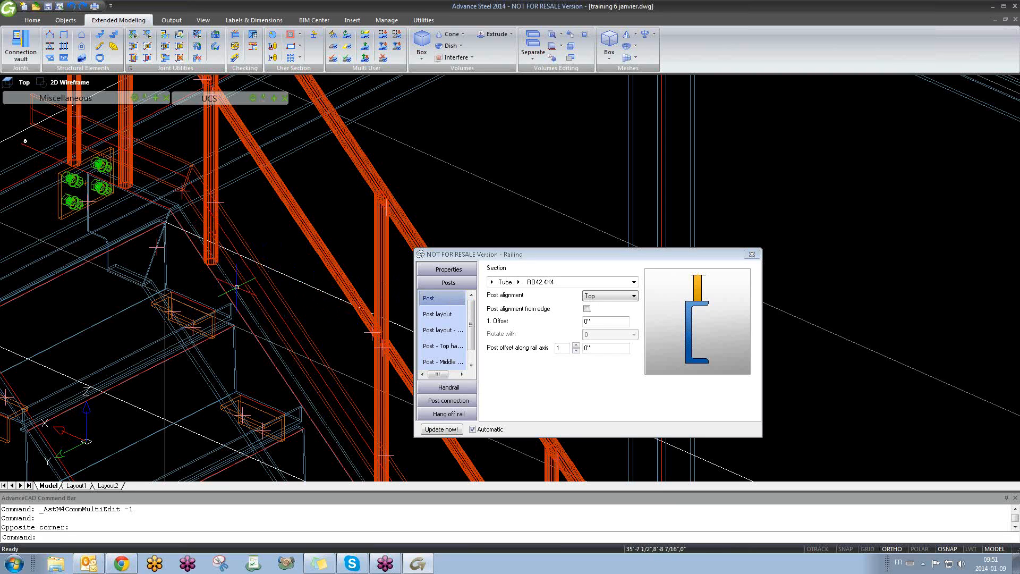
click(595, 322)
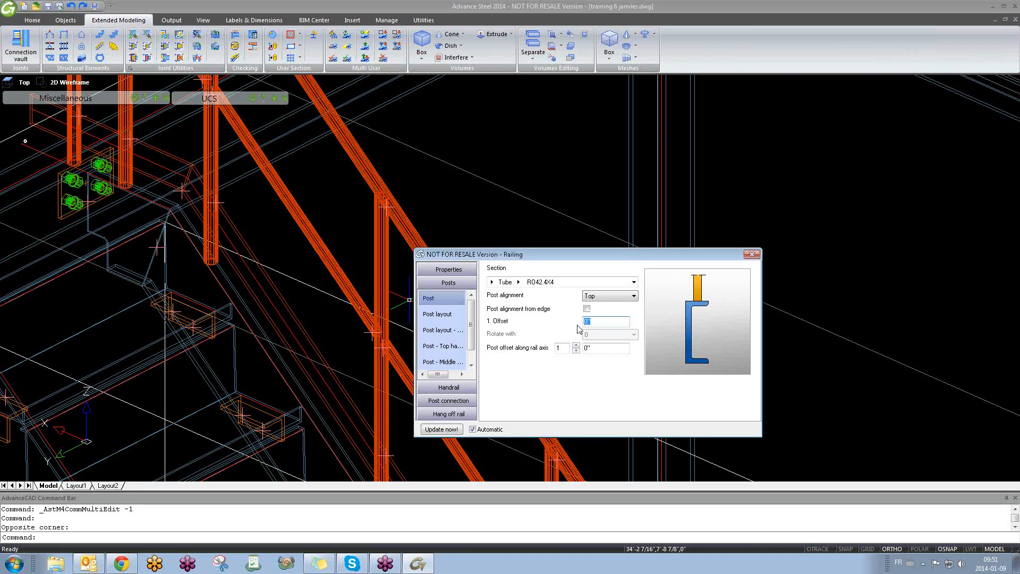
text(5)
key(Return)
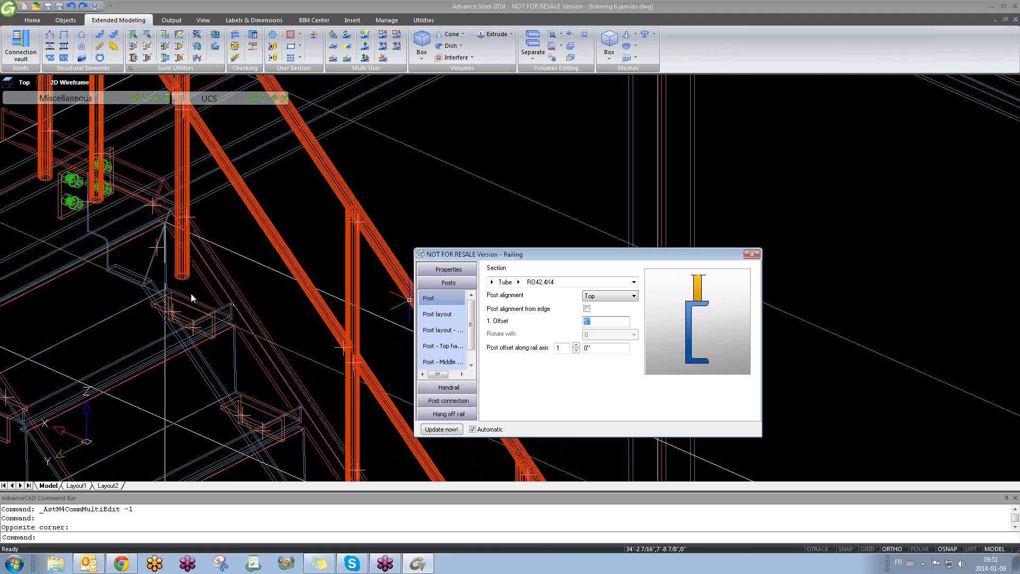
- Try the post offset in the opposite direction with a value of -5"
click(585, 322)
text(-)
key(Return)
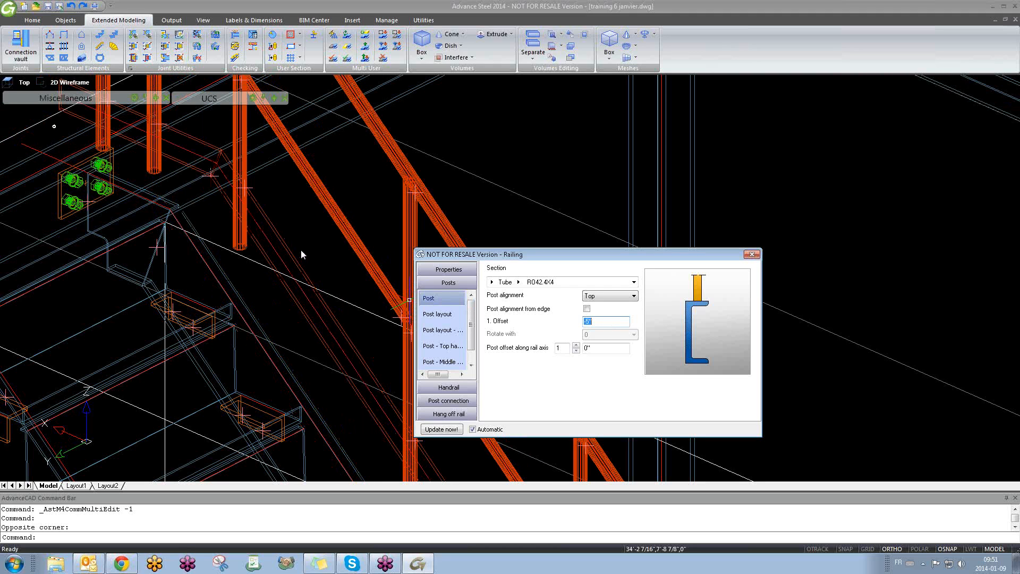
- Reset the railing's post offset to 0"
shift+middle_drag(342, 263, 296, 291)
click(594, 320)
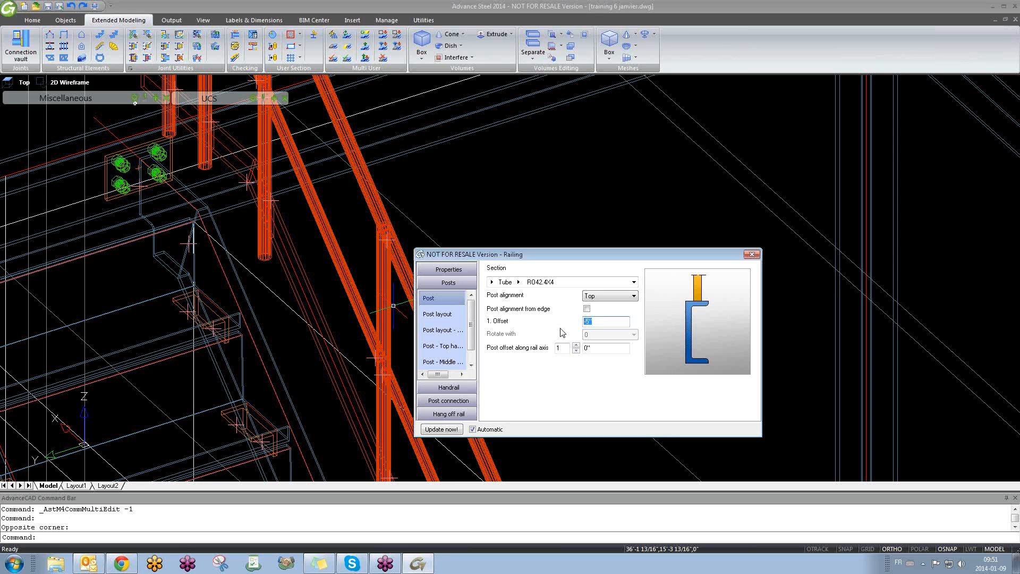
text(0)
key(Return)
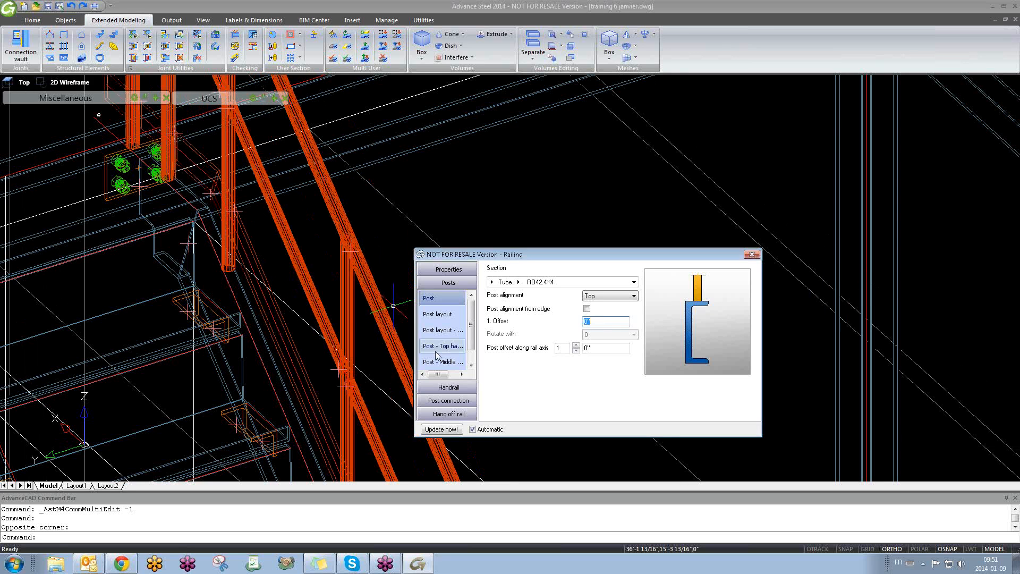
- Try the Left post alignment and inspect the base of the post beside the stringer
shift+middle_drag(279, 333, 293, 377)
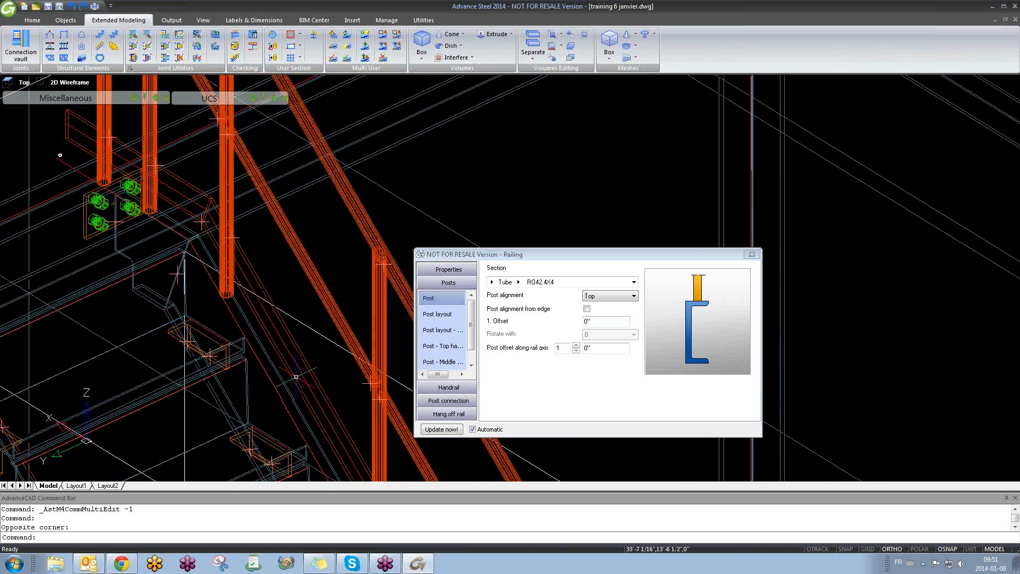
click(609, 296)
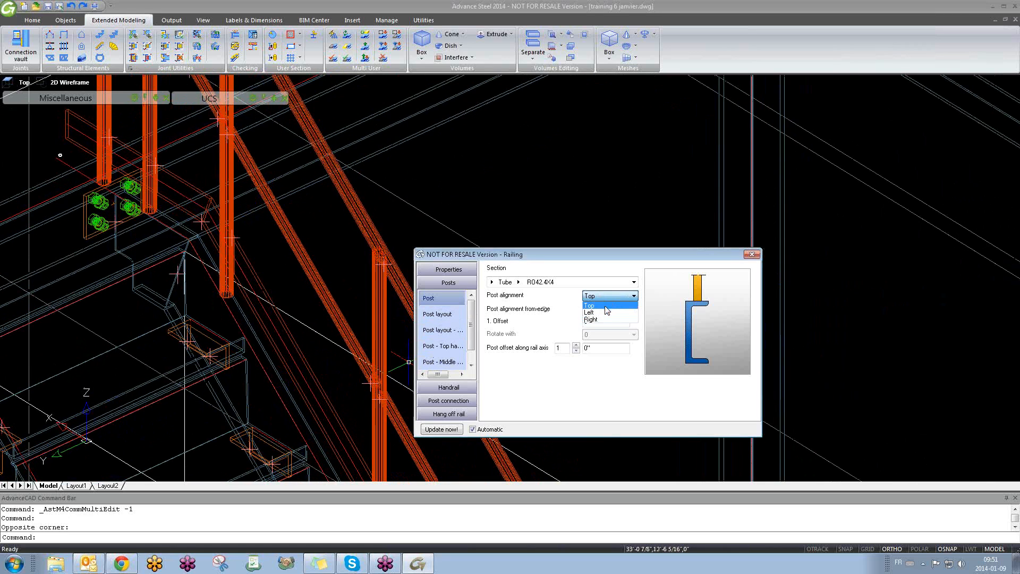
click(604, 316)
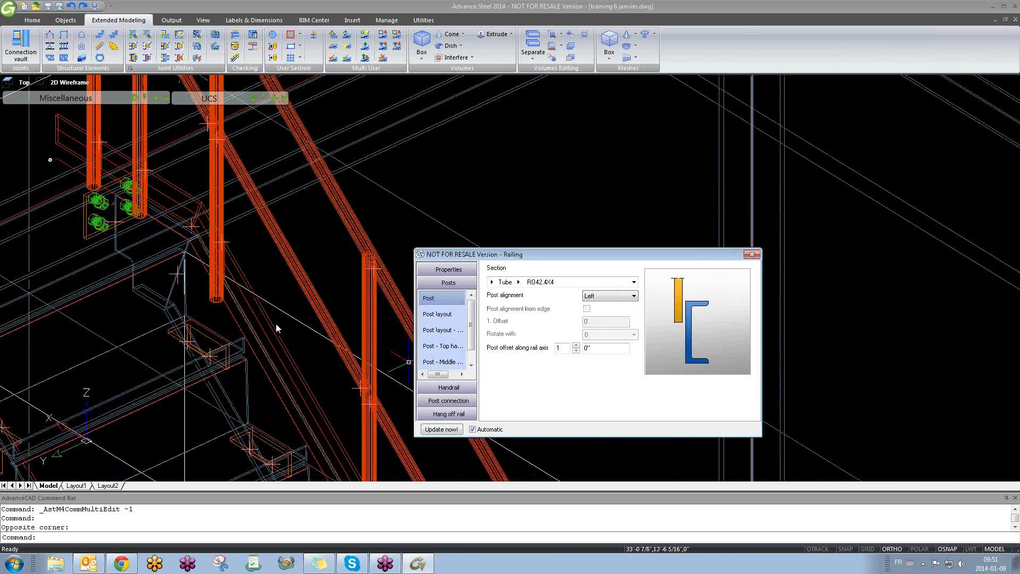
scroll(205, 326, up, 8)
mouse_move(205, 326)
shift+middle_down()
mouse_move(193, 330)
mouse_move(196, 314)
shift+middle_up()
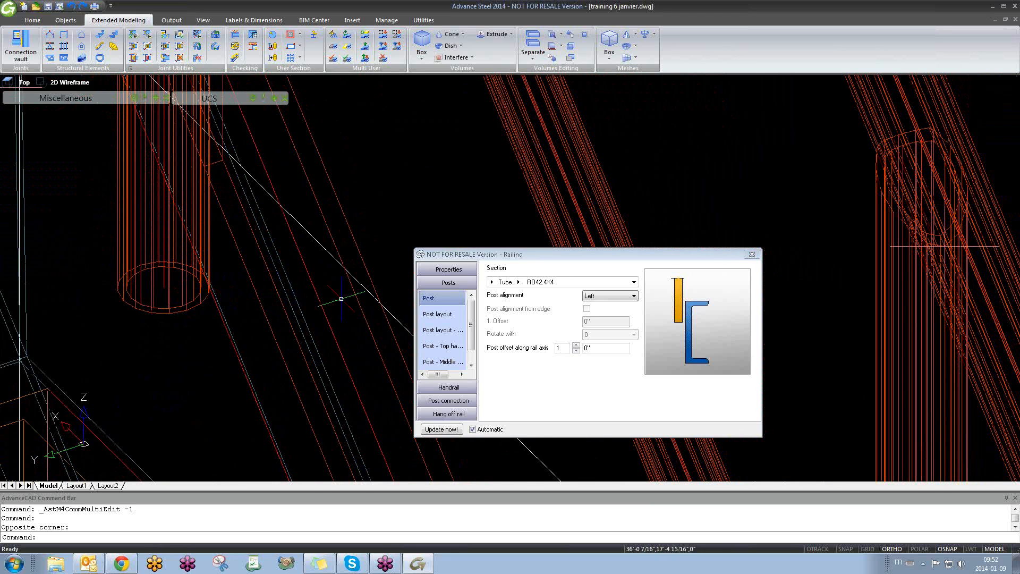
- Return the post alignment to Top and check the post's position on the stringer
click(611, 296)
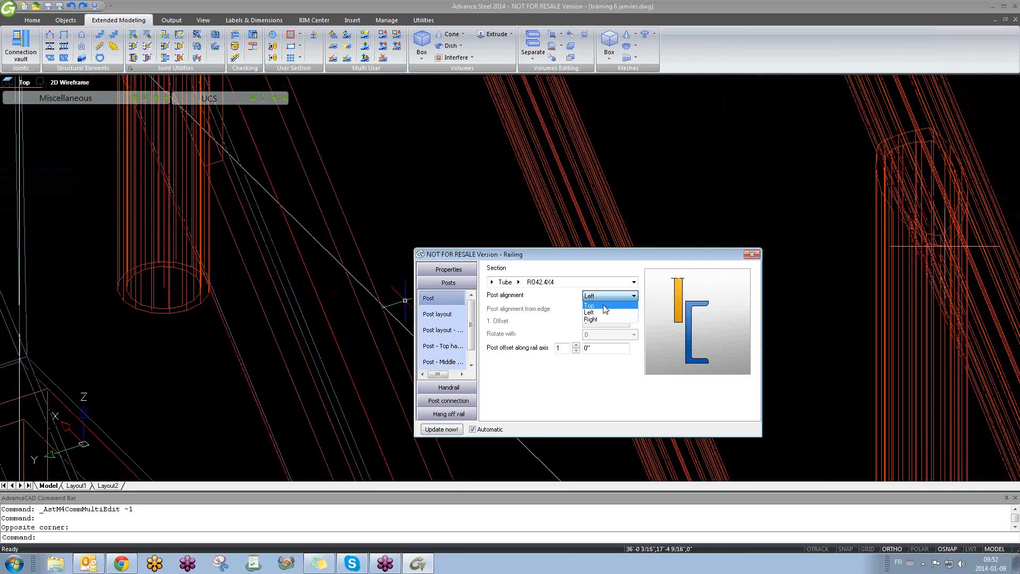
click(606, 305)
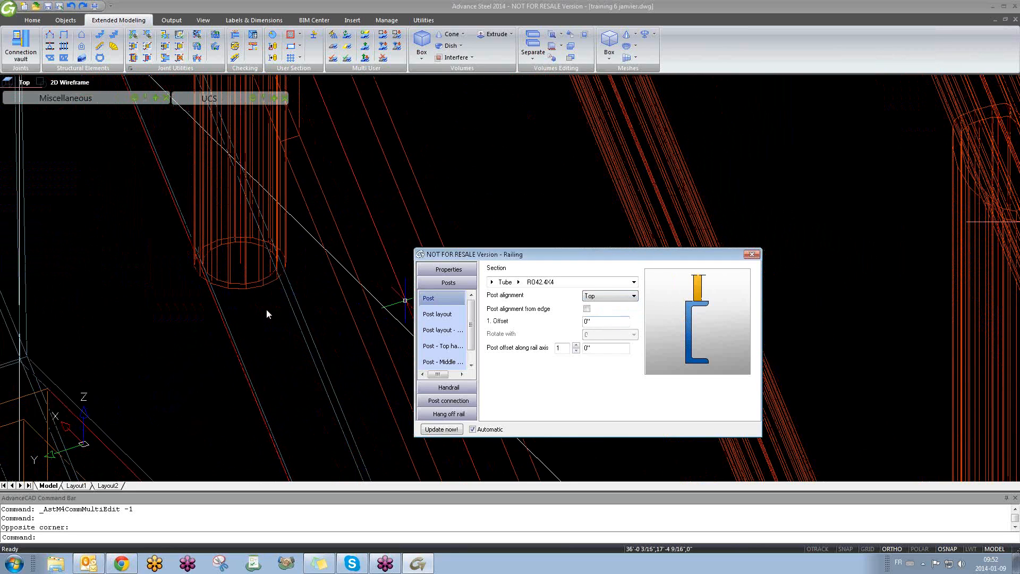
shift+middle_drag(266, 309, 339, 319)
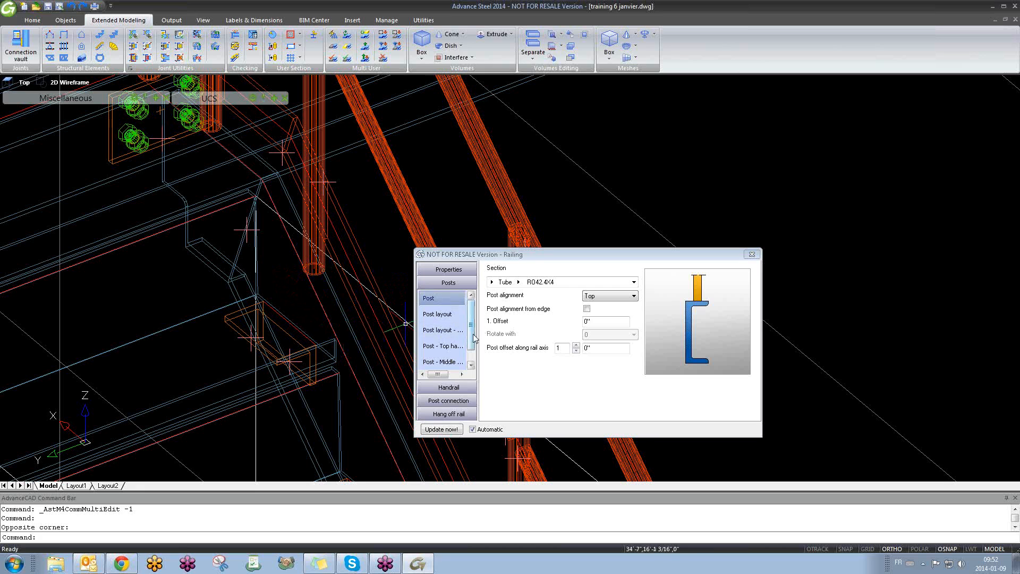
middle_drag(290, 316, 255, 276)
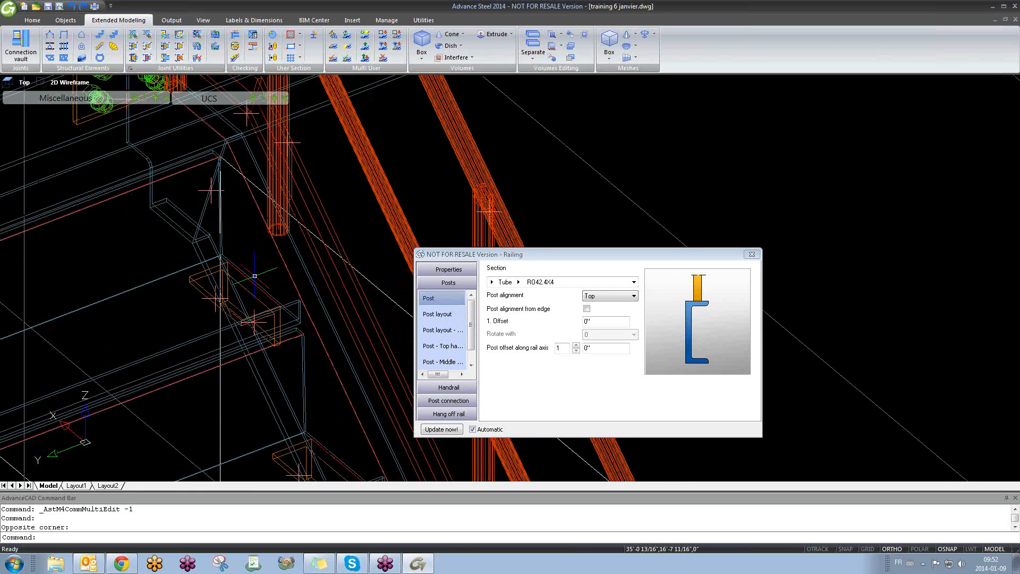
- Show the railing's post layout settings and examine the post spacing along the stair
click(437, 314)
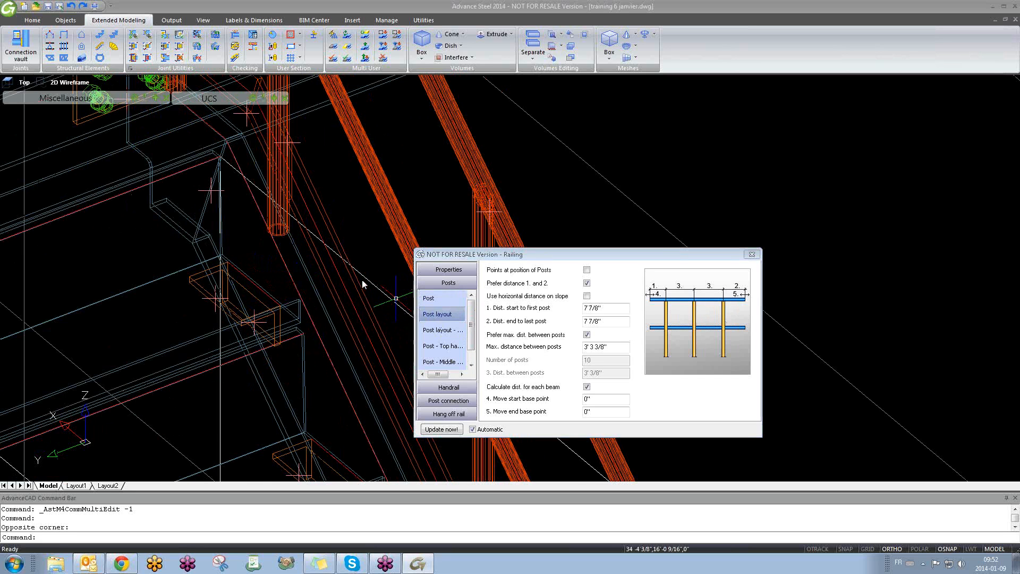
scroll(319, 270, down, 5)
click(320, 269)
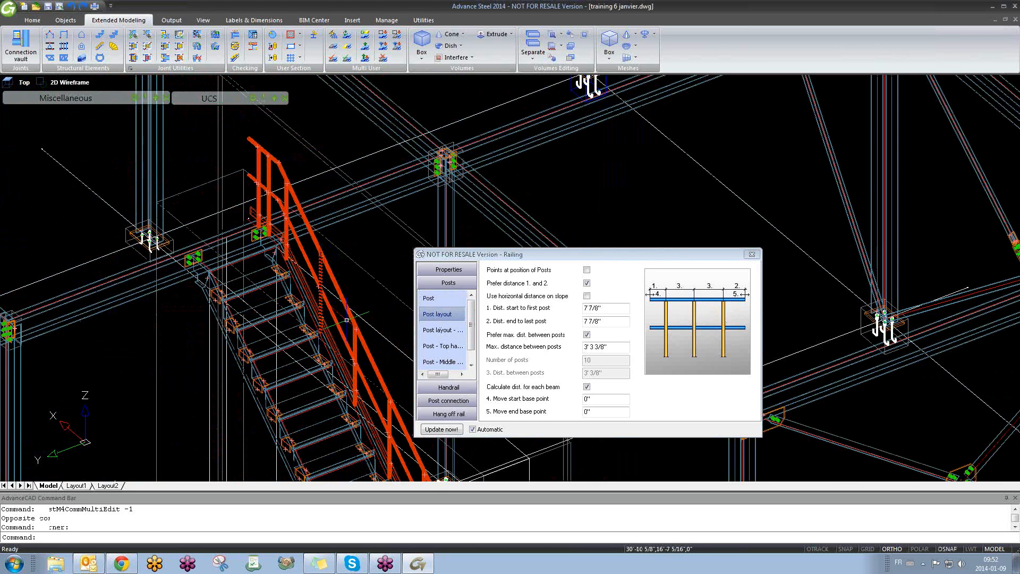
click(355, 348)
shift+middle_drag(355, 348, 307, 324)
key(Escape)
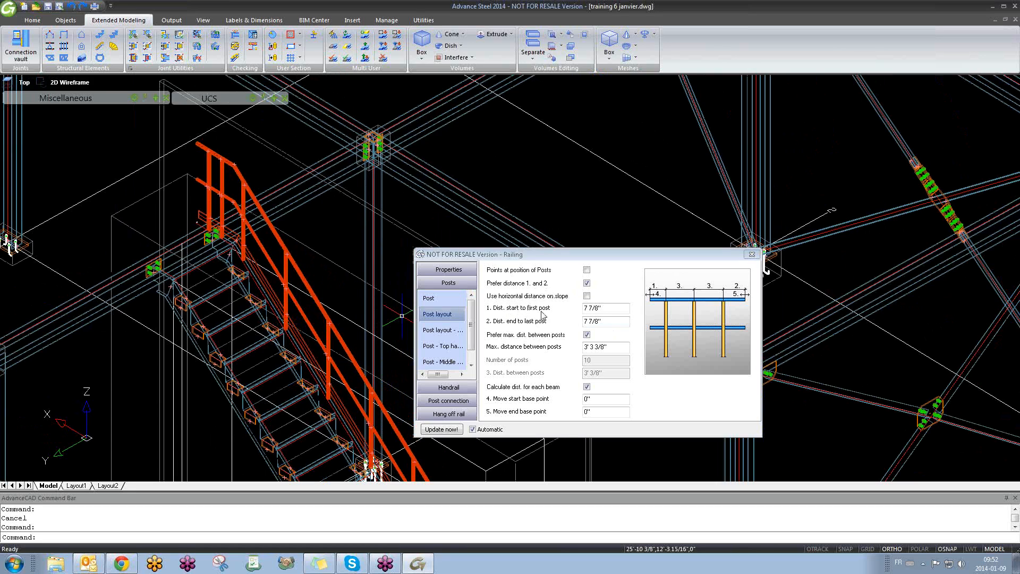
- Set the railing's distance from start to first post and from end to last post to 6" each
click(606, 309)
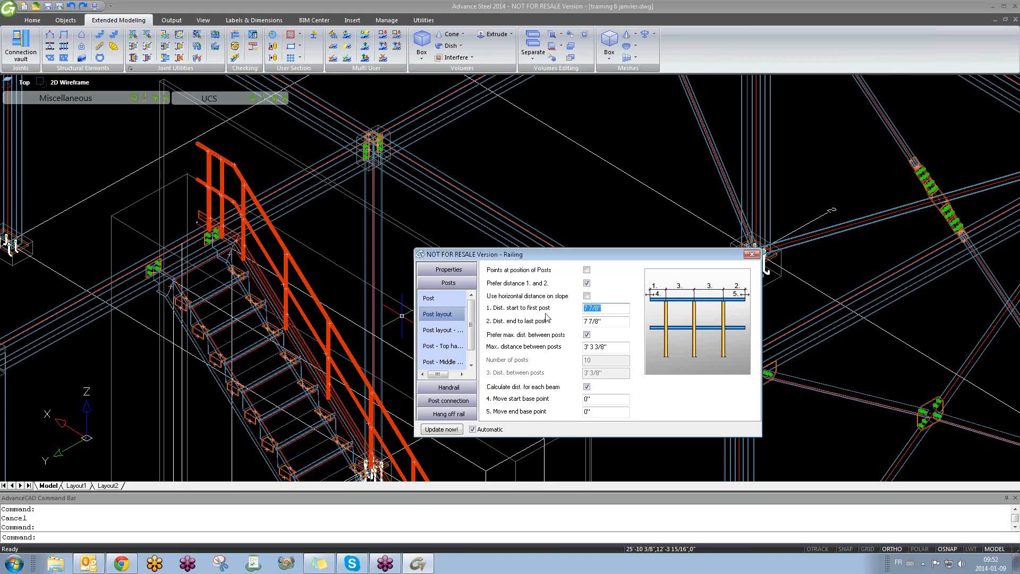
text(6)
key(Return)
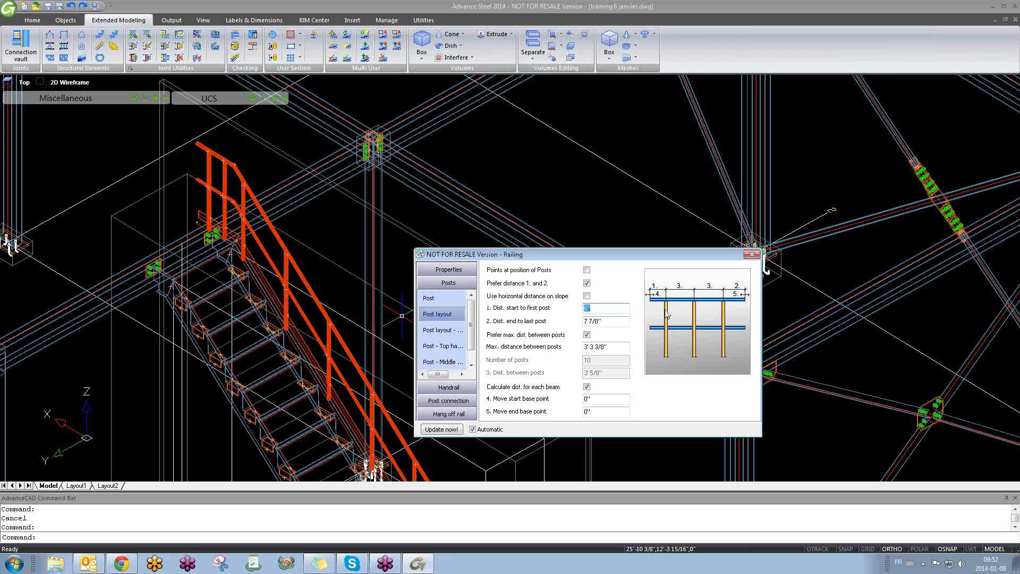
click(613, 322)
text(6)
key(Return)
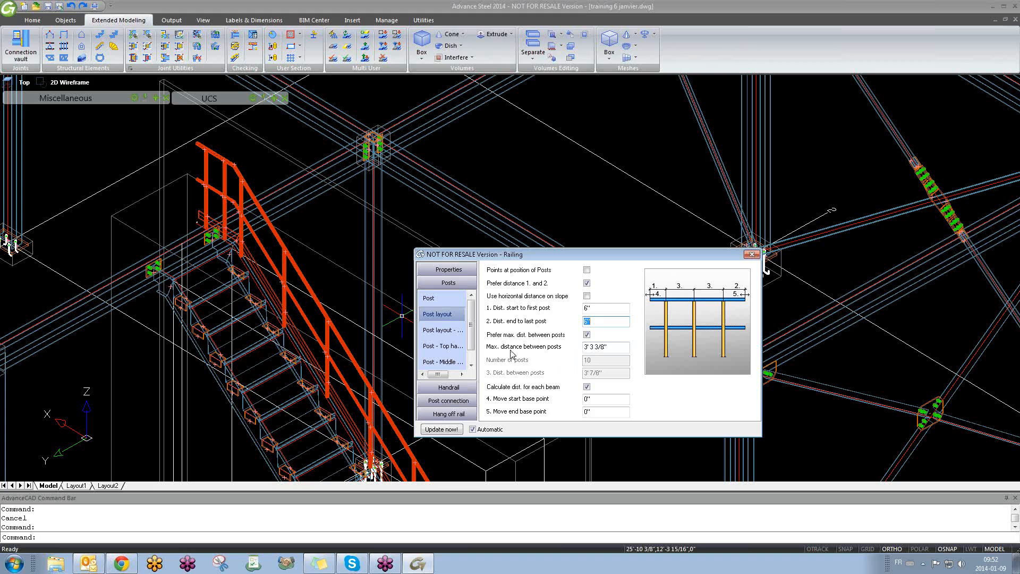
- Set the maximum distance between the railing posts to 24"
click(613, 347)
click(614, 348)
drag(605, 348, 579, 352)
text(24)
key(Return)
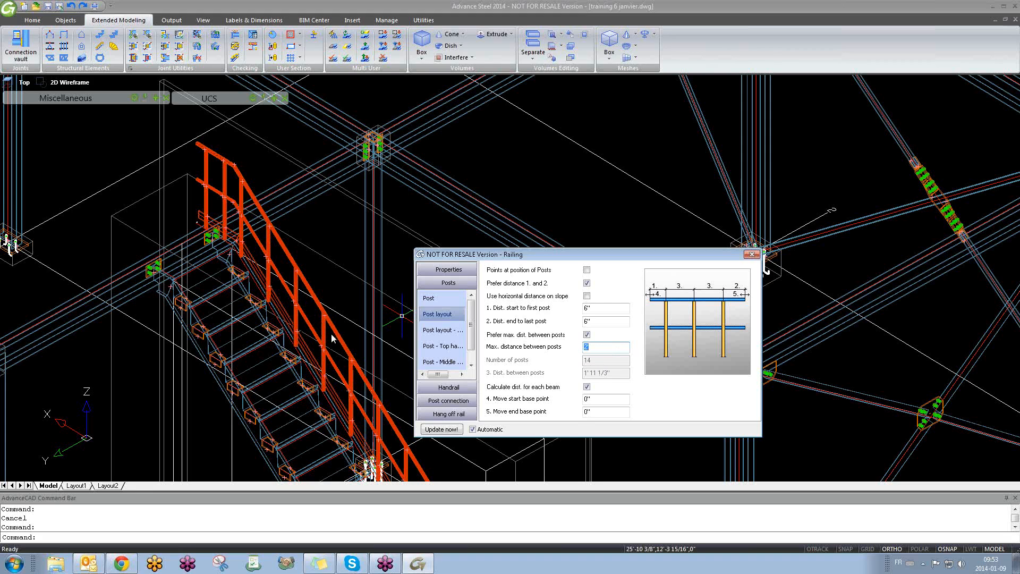
middle_drag(330, 362, 301, 318)
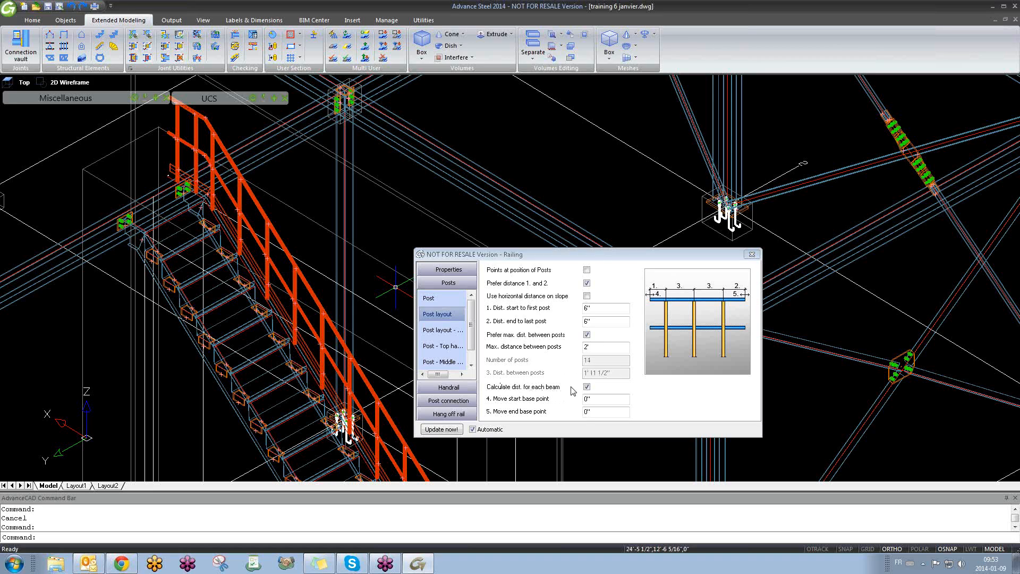
- Compare the post layout settings with the posts at the upper landing and the bend of the railing
click(441, 330)
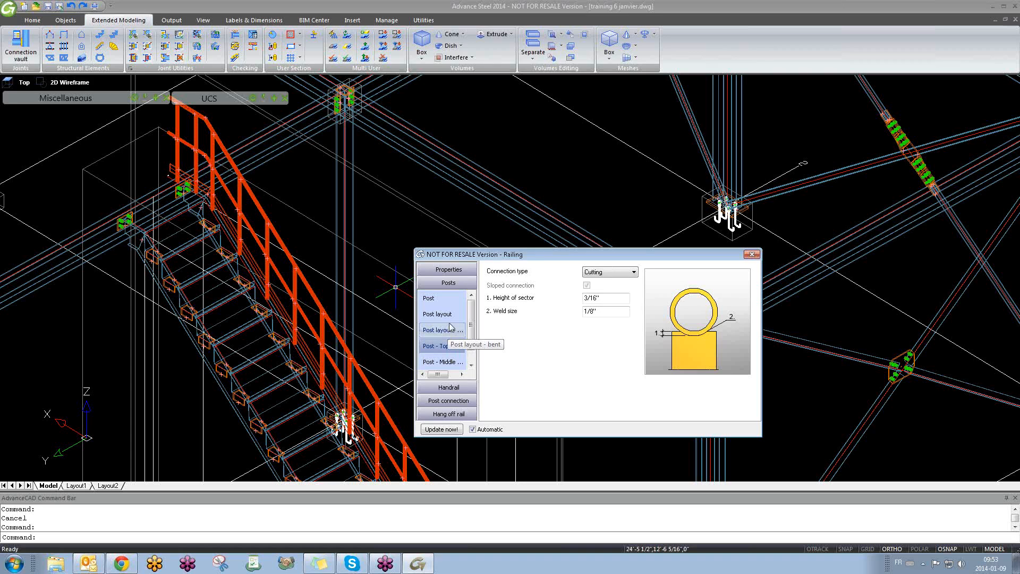
click(446, 315)
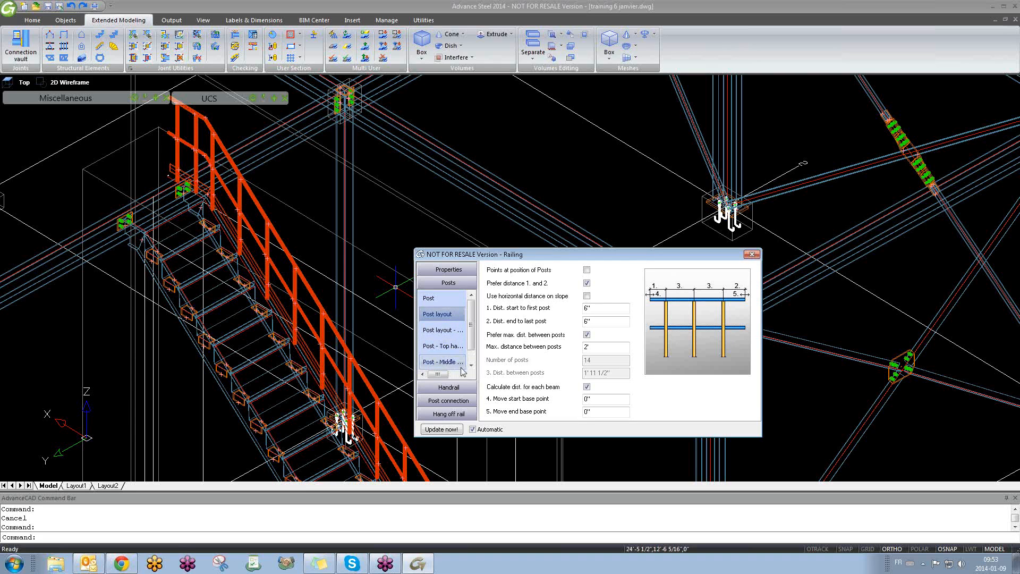
middle_drag(340, 270, 345, 317)
scroll(212, 189, up, 3)
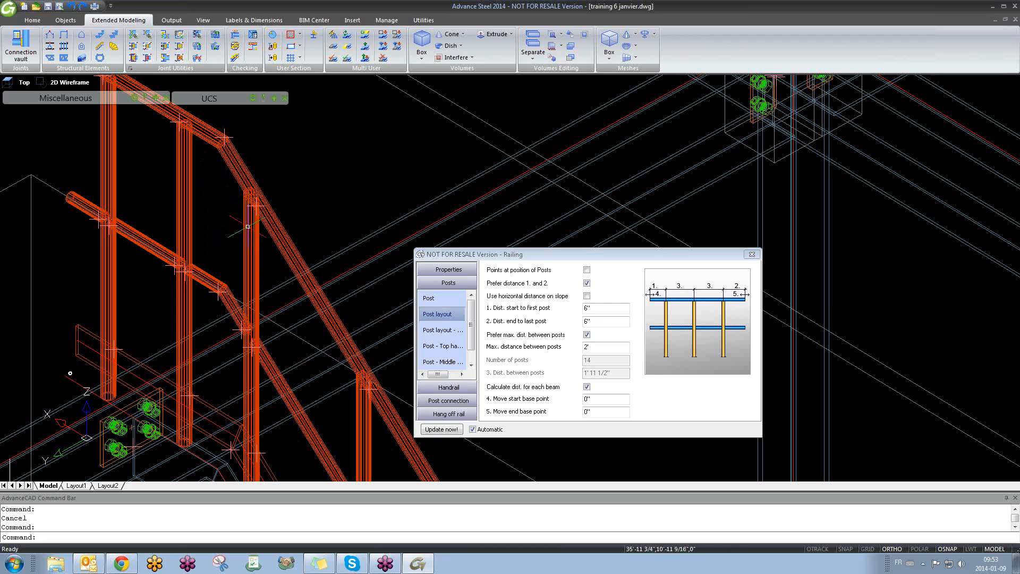
scroll(248, 244, down, 2)
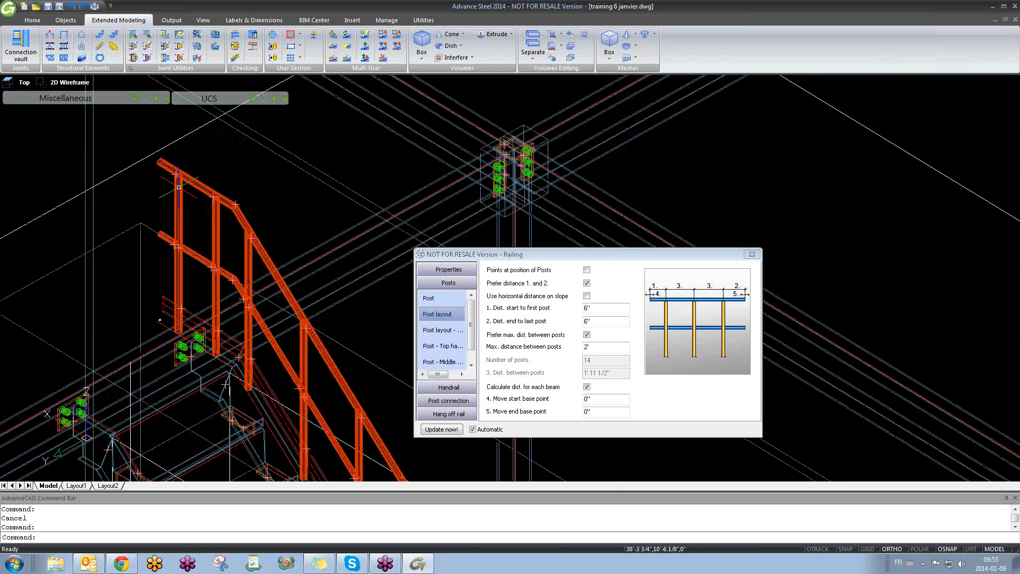
- Show the post-to-top-handrail connection settings and inspect how the posts meet the top rail near the landing
click(446, 345)
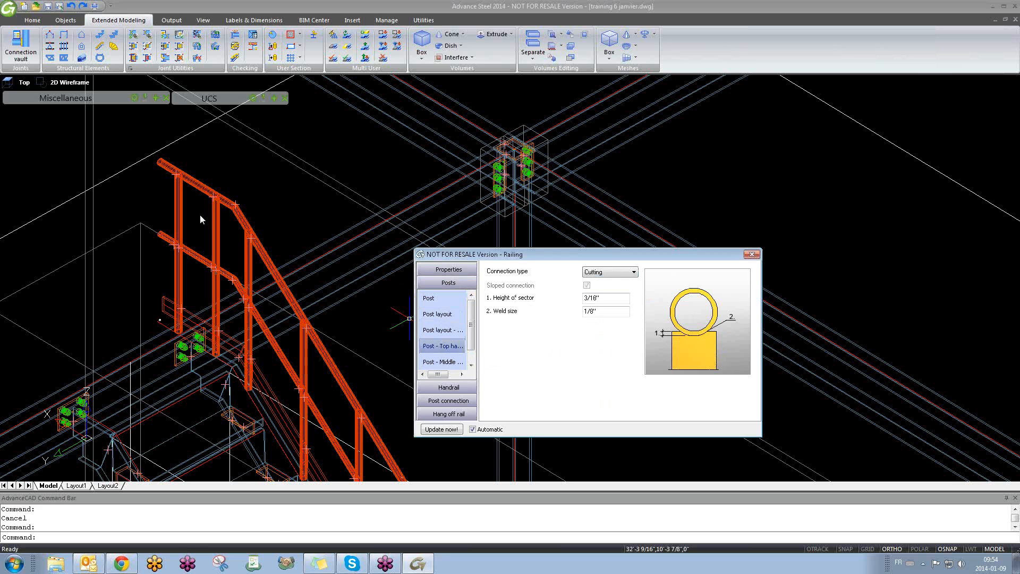
scroll(201, 216, up, 8)
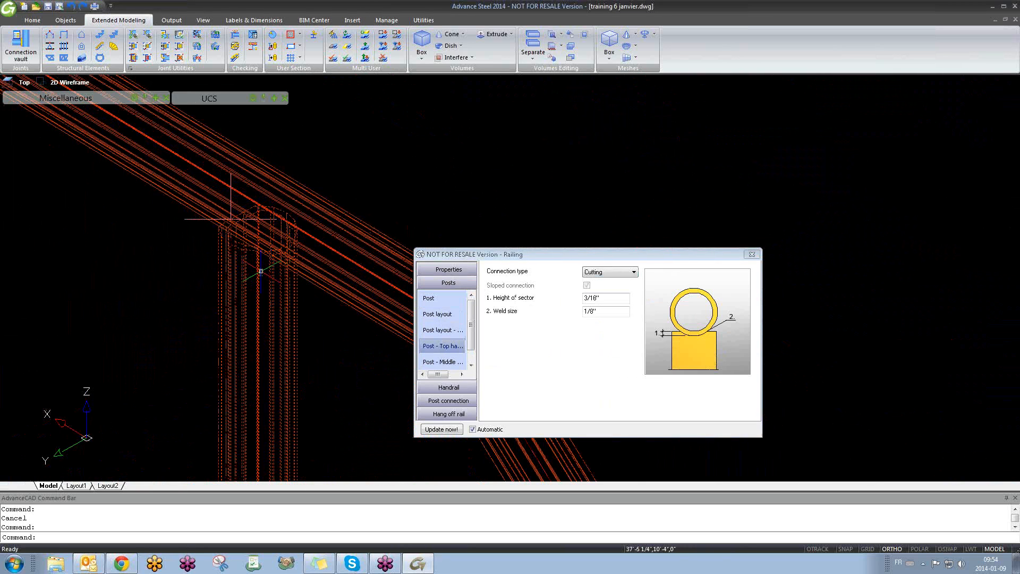
middle_drag(292, 313, 306, 312)
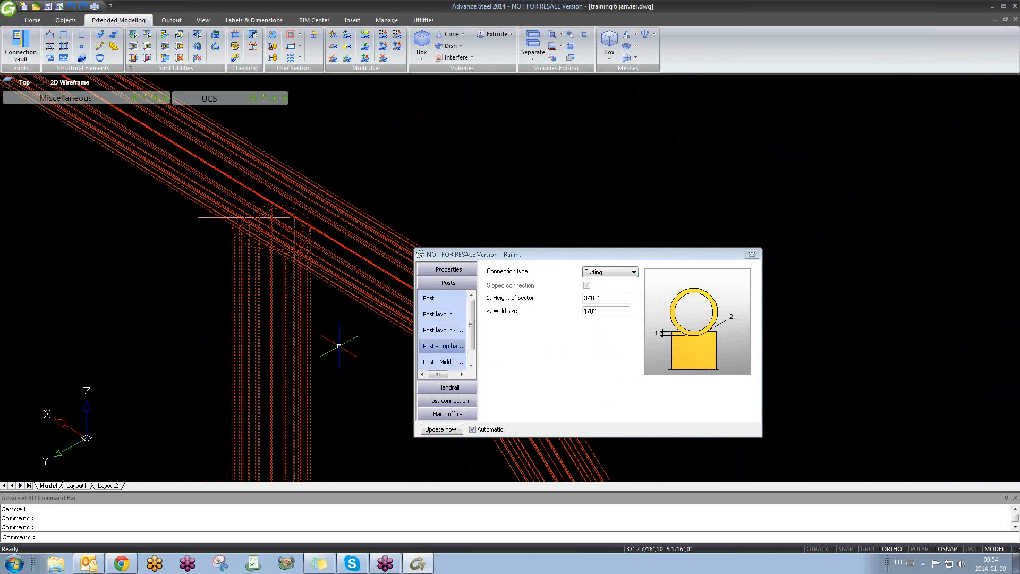
shift+middle_drag(338, 345, 320, 354)
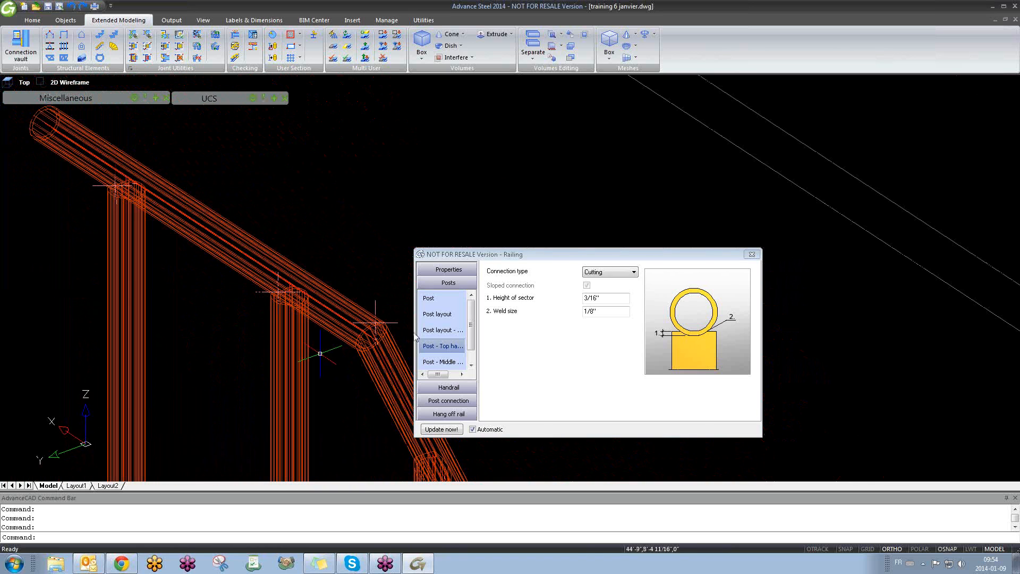
key(Escape)
- Try the Aligned connection type between posts and top handrail, compare the post ends, and return to Cutting
click(625, 274)
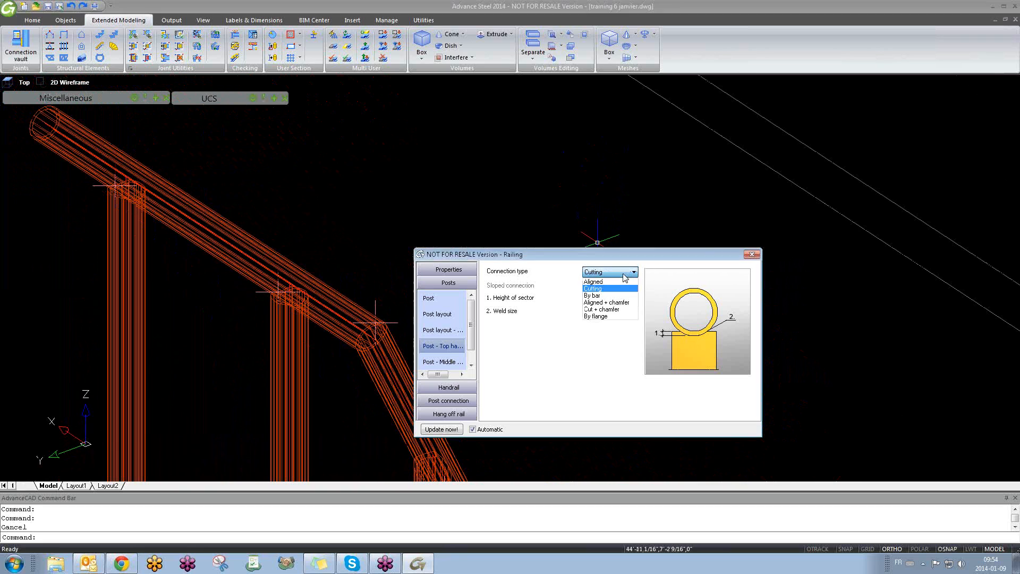
click(606, 284)
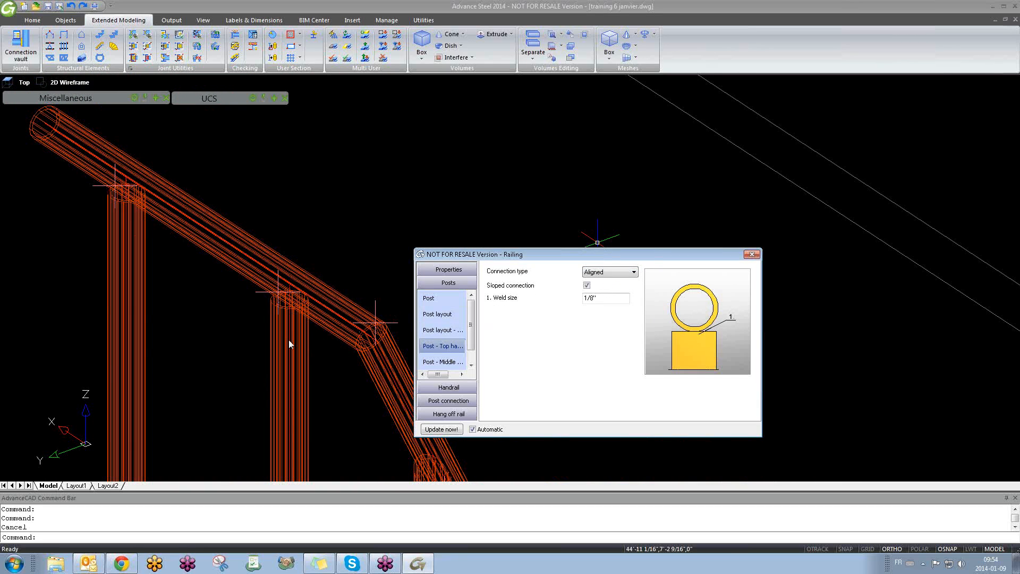
mouse_move(289, 353)
shift+middle_down()
mouse_move(312, 380)
mouse_move(330, 362)
mouse_move(298, 345)
mouse_move(328, 353)
mouse_move(307, 356)
shift+middle_up()
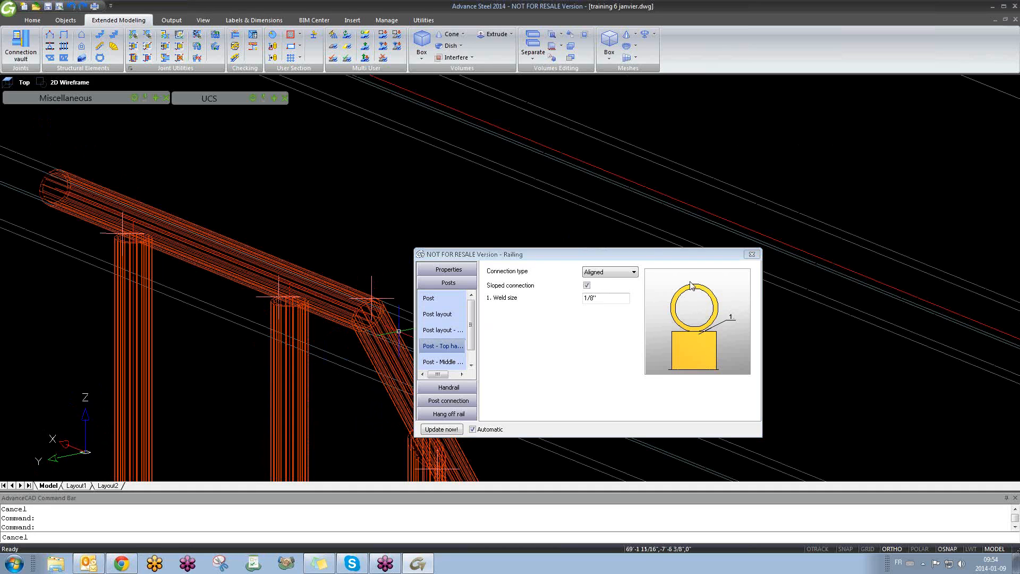
click(629, 277)
click(606, 292)
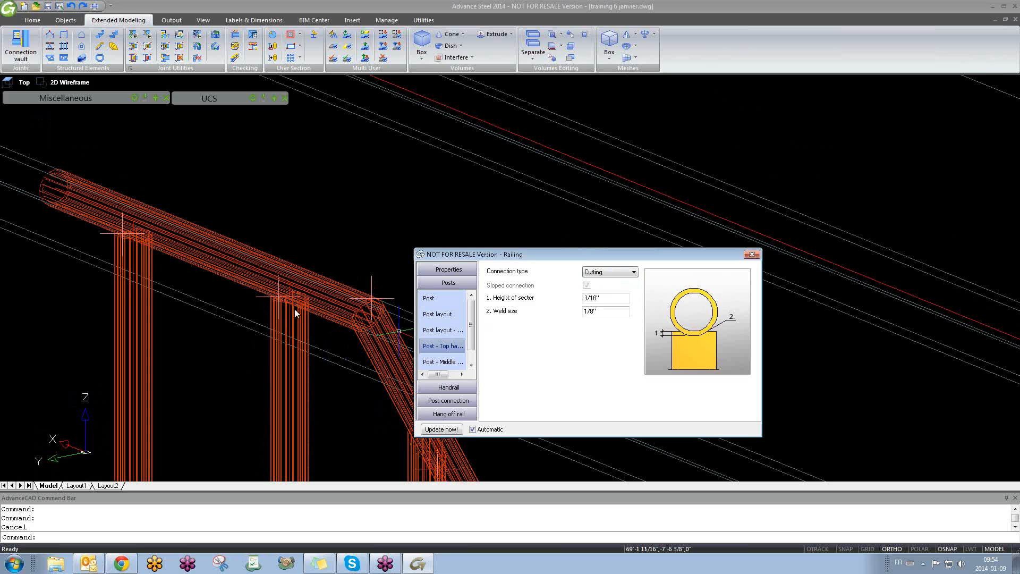
shift+middle_drag(282, 305, 533, 350)
- Try the By bar connection type between posts and top handrail and inspect a post's upper end closely
click(610, 272)
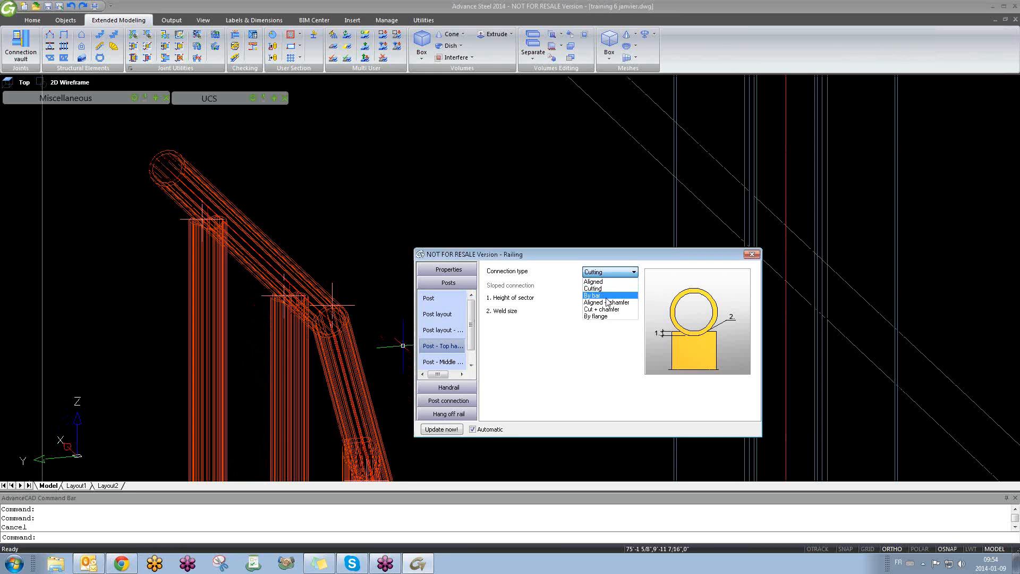
click(606, 298)
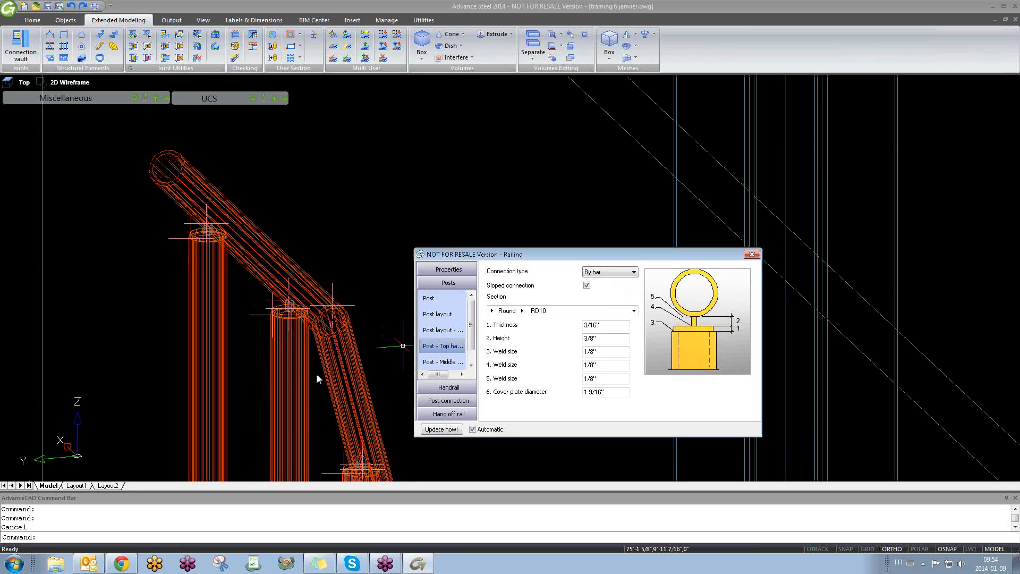
shift+middle_drag(316, 373, 337, 348)
scroll(336, 287, up, 5)
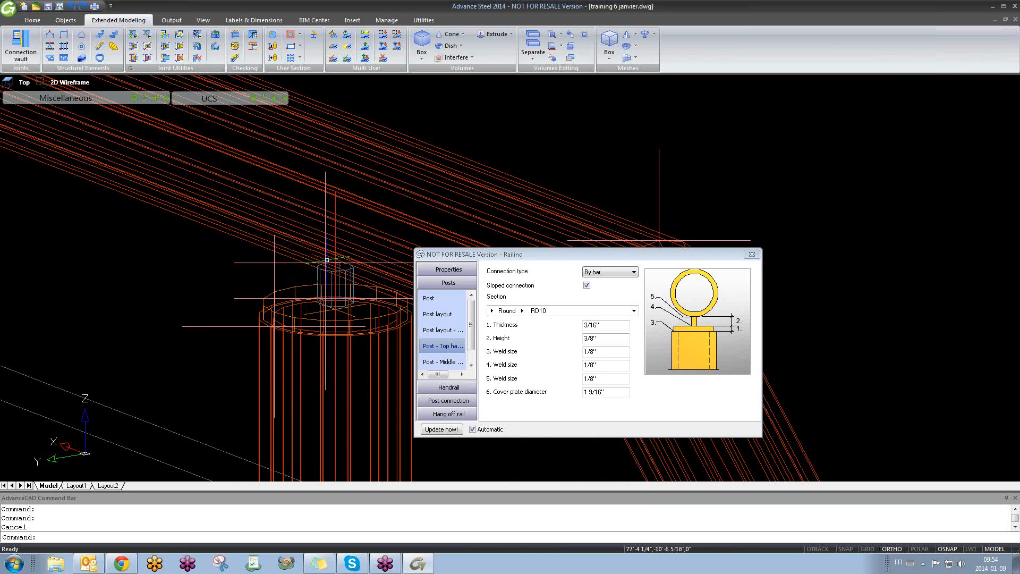
middle_drag(310, 291, 199, 279)
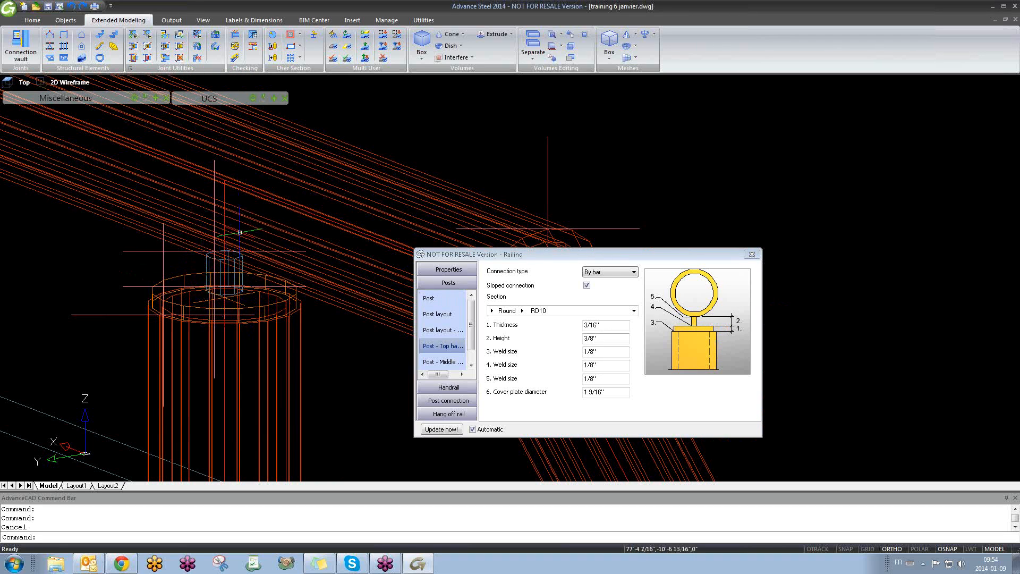
- Set the post-to-top-handrail connection type back to Cutting and check the post's upper end
click(439, 365)
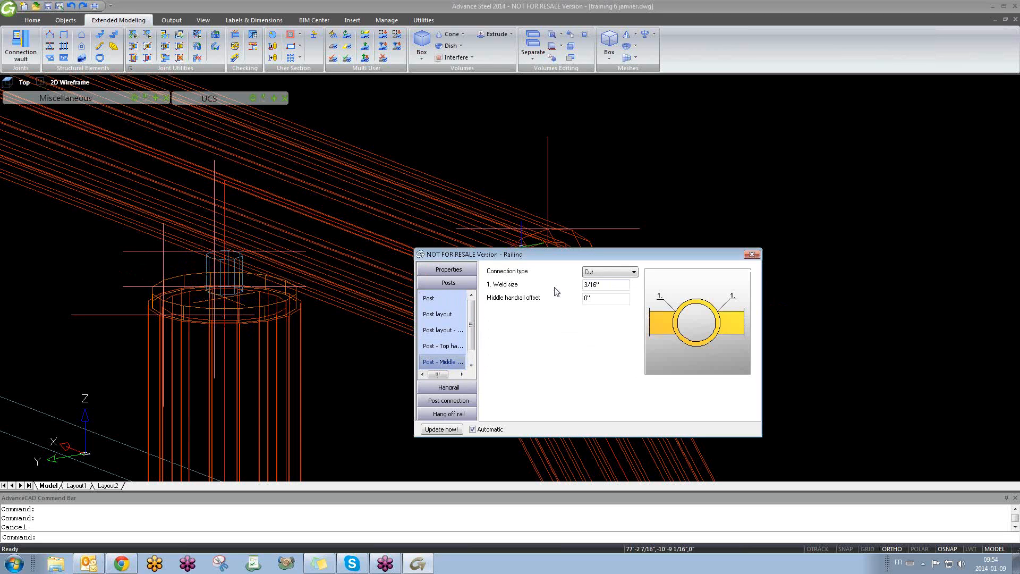
click(443, 346)
click(607, 273)
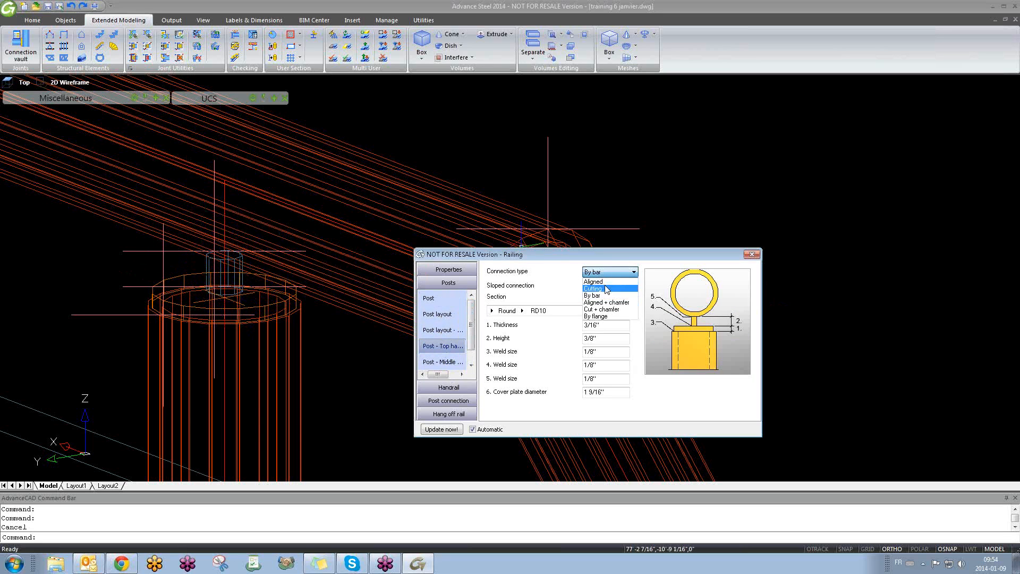
click(604, 288)
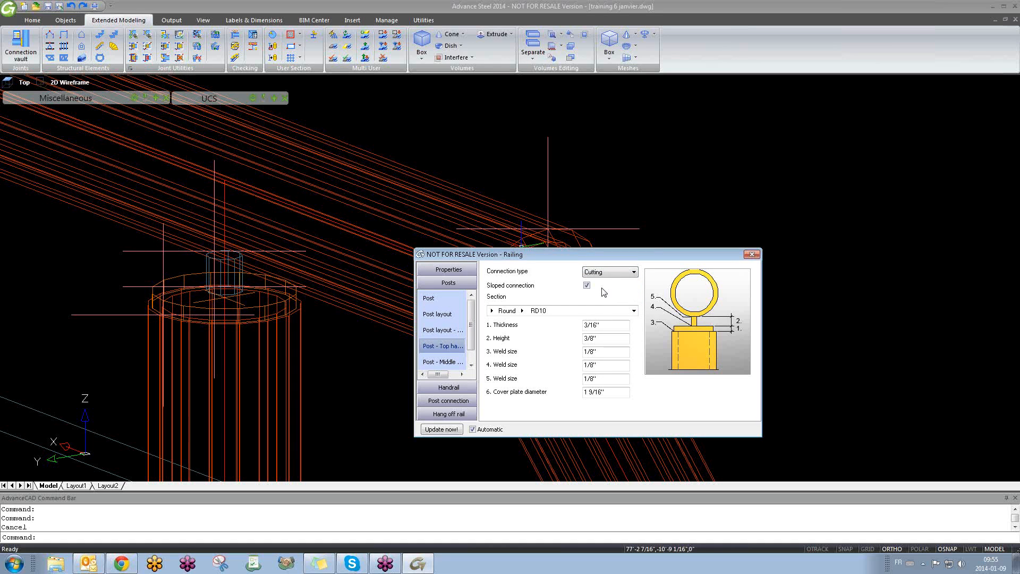
middle_drag(249, 338, 250, 302)
- Show the post-to-middle-handrail connection settings and inspect where the middle rail meets the posts
click(442, 362)
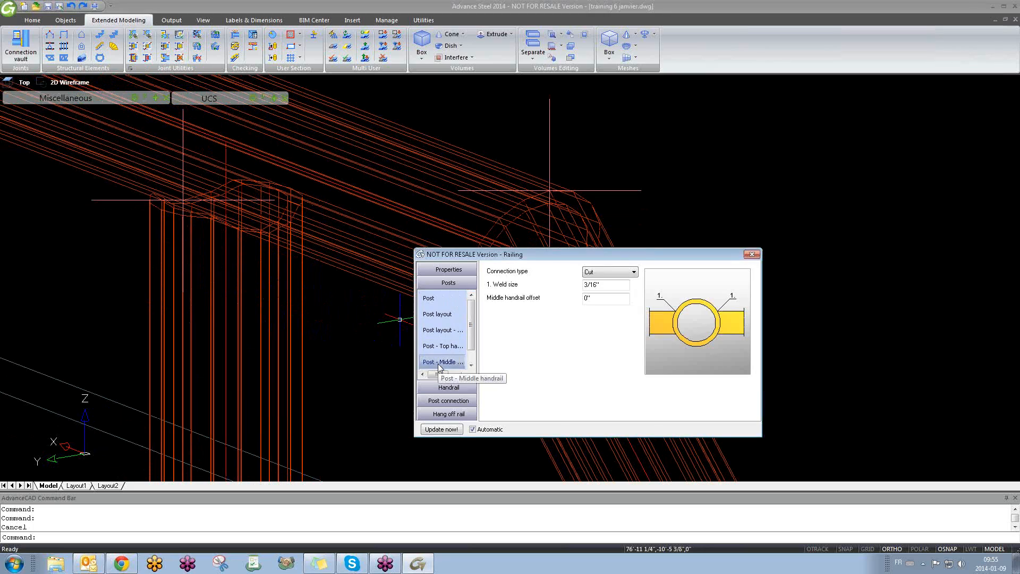
middle_drag(306, 375, 264, 250)
scroll(263, 250, down, 8)
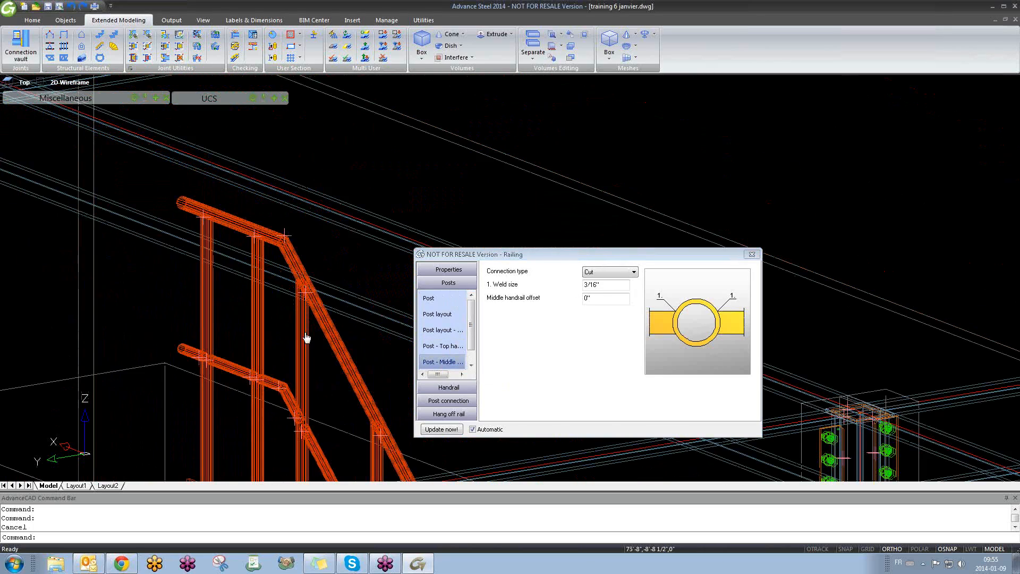
middle_drag(308, 340, 325, 280)
scroll(309, 366, up, 10)
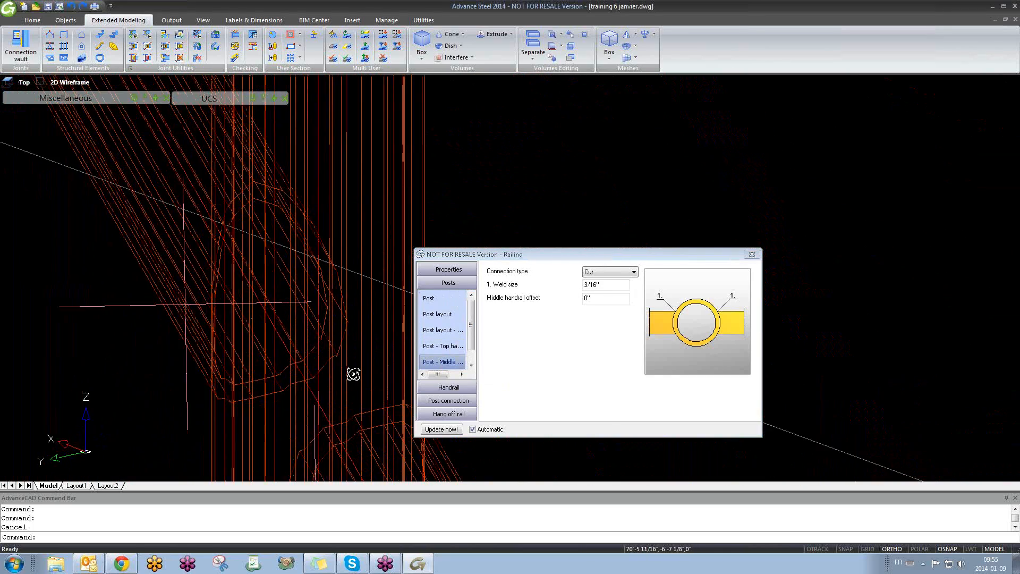
scroll(365, 365, down, 5)
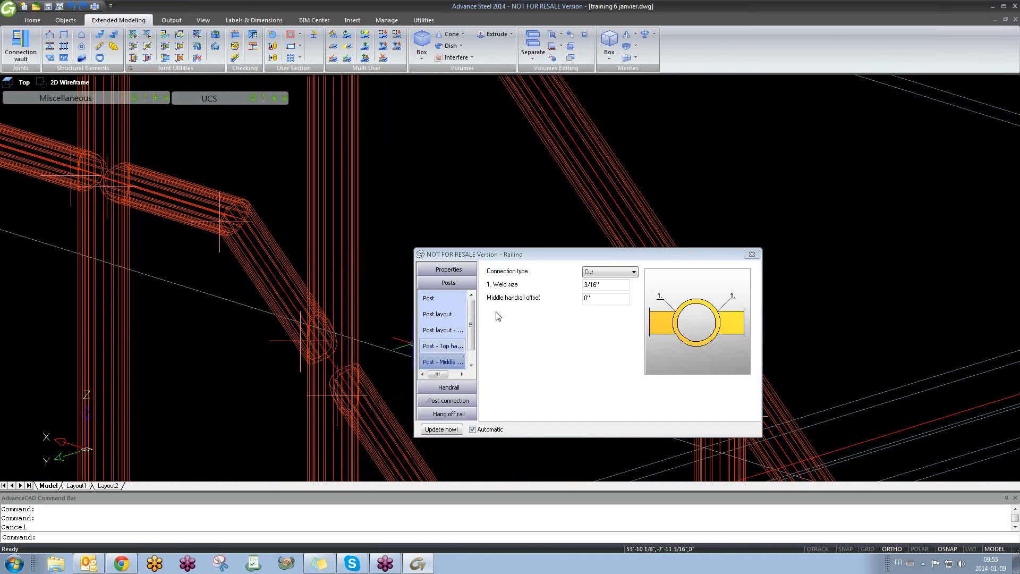
- Try the Aligned middle handrail connection, set the type to Continuous, and inspect the middle rail at the posts
click(600, 272)
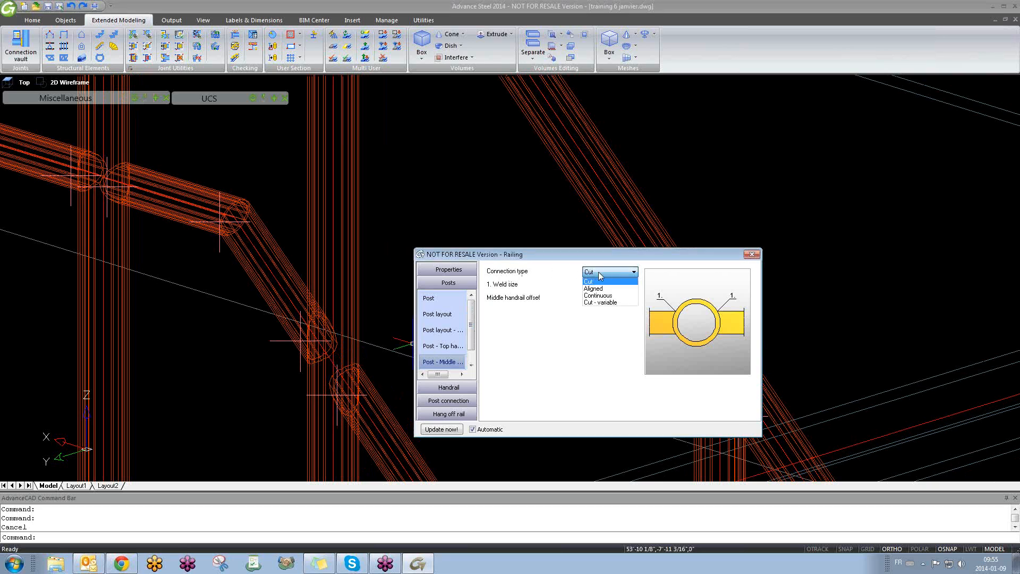
click(595, 289)
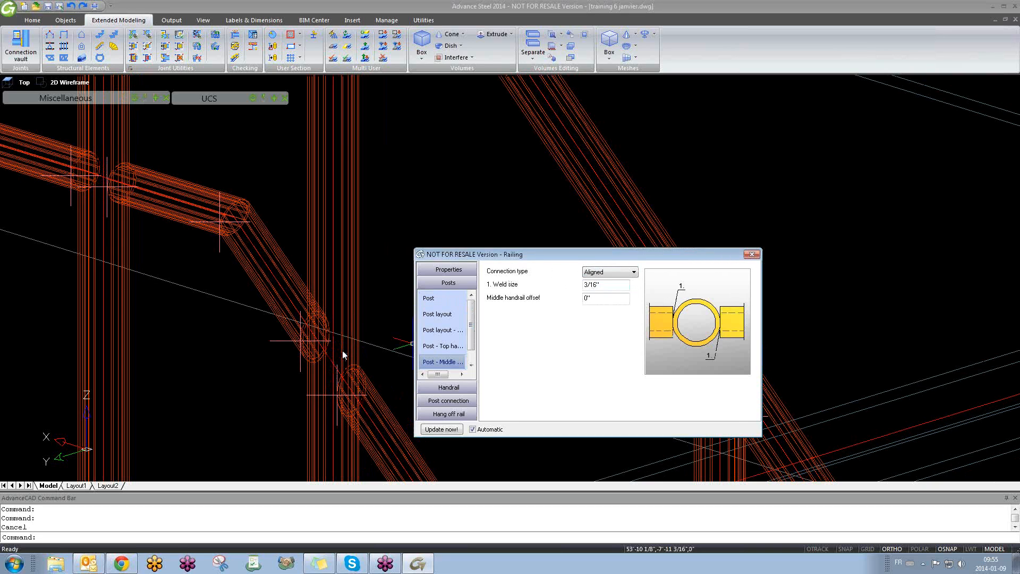
click(600, 272)
click(604, 299)
click(340, 239)
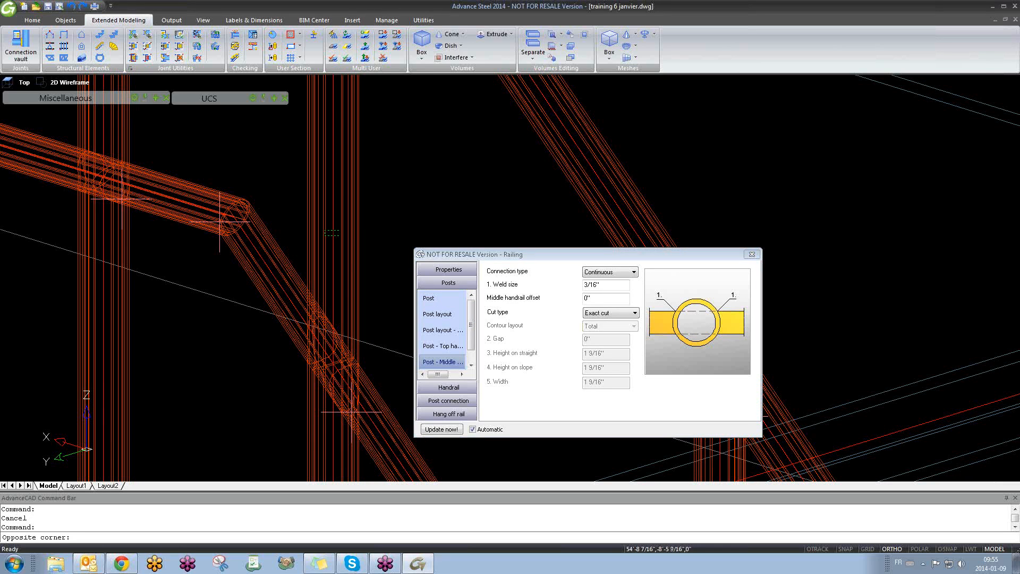
click(336, 292)
shift+middle_drag(371, 362, 396, 347)
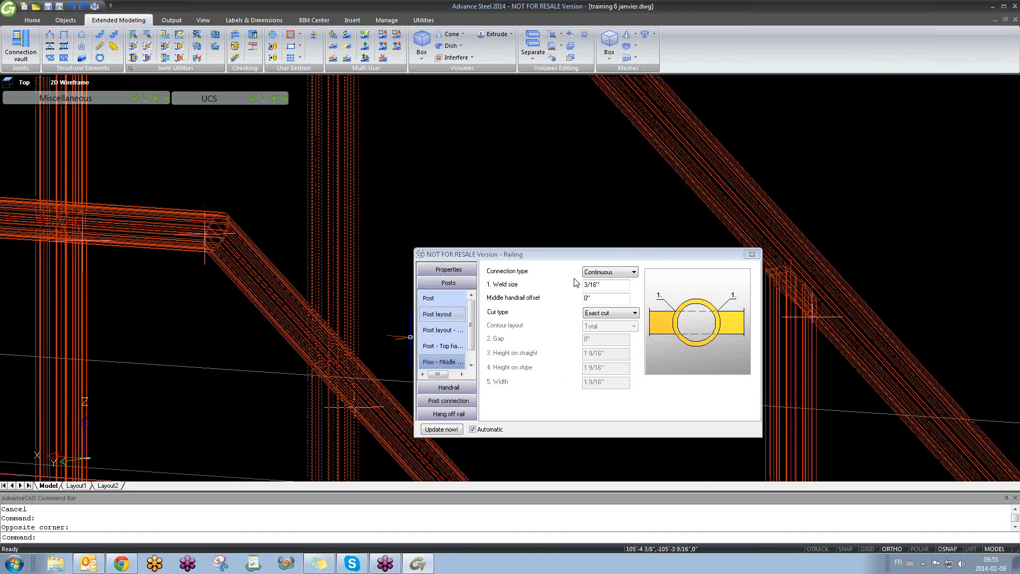
- Close the railing properties and review the railing along the stair and at the upper landing
click(598, 272)
click(543, 292)
scroll(372, 319, down, 6)
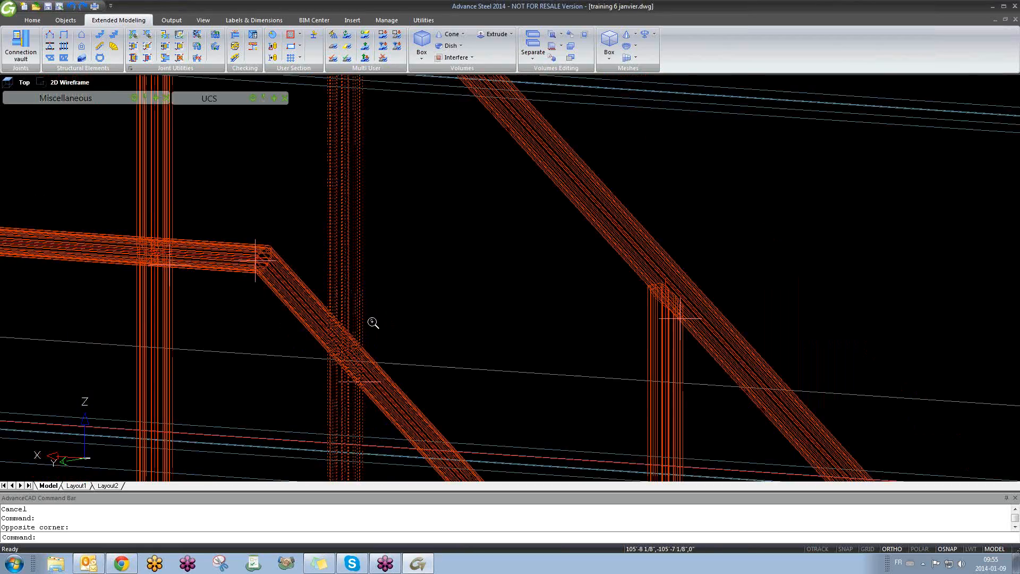
scroll(345, 303, down, 5)
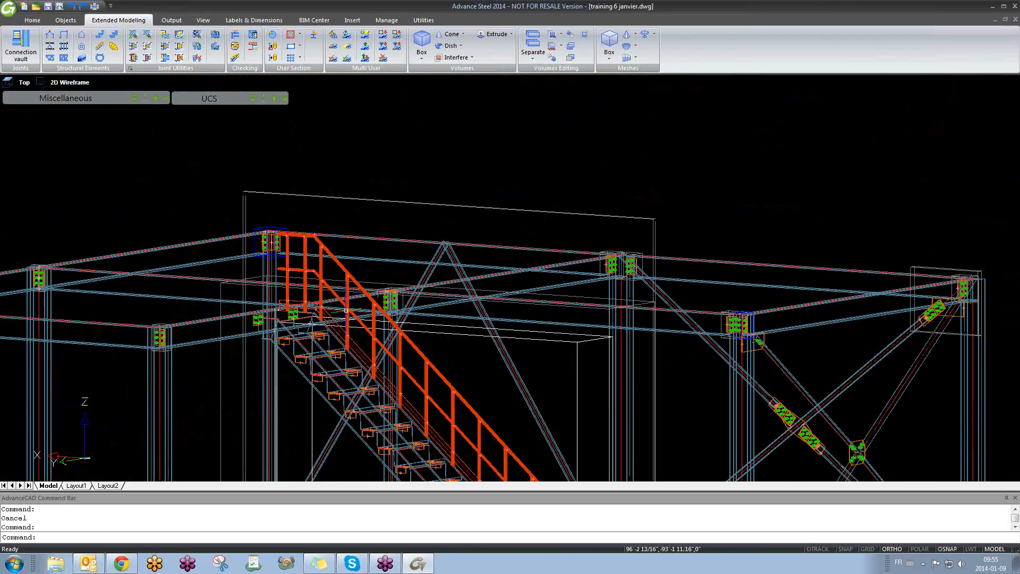
scroll(342, 325, up, 5)
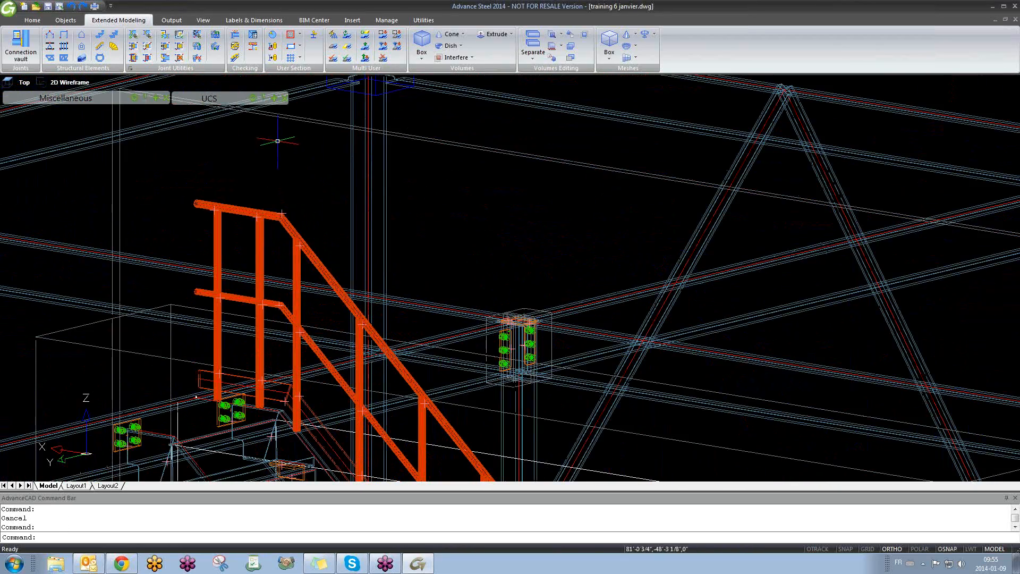
- Reopen the stair railing's properties and set the number of middle handrails to 2
double_click(315, 120)
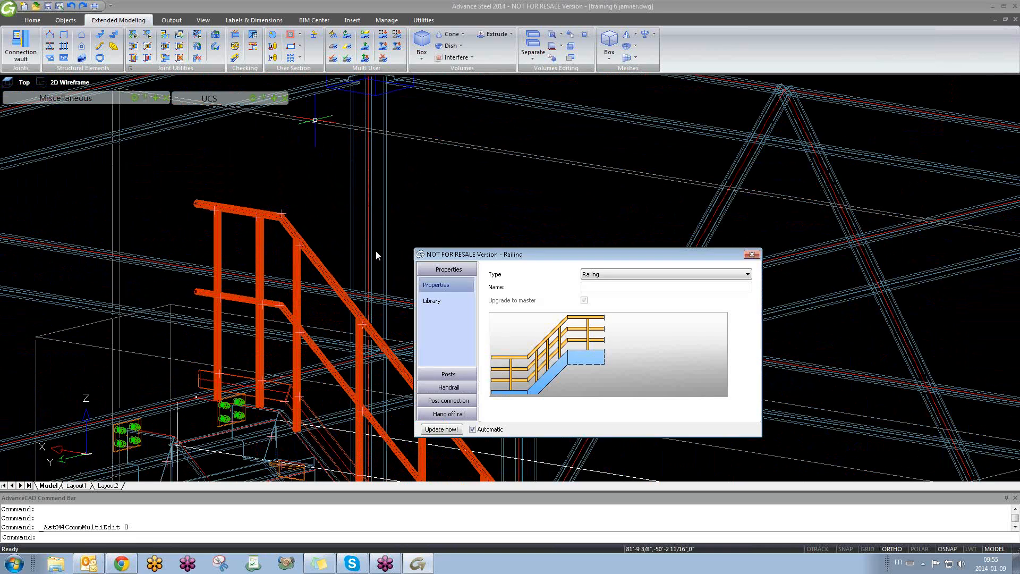
click(453, 387)
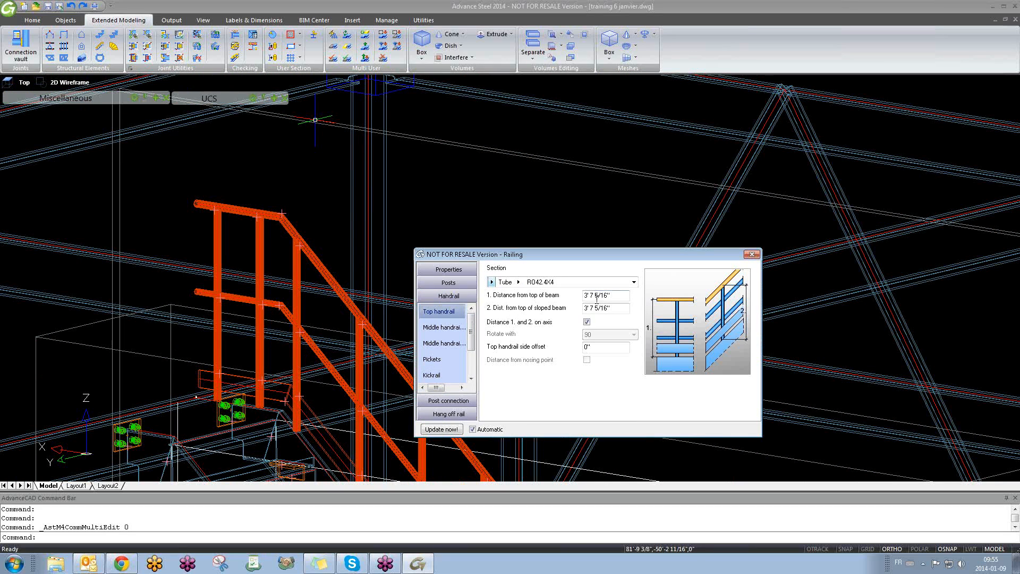
click(439, 330)
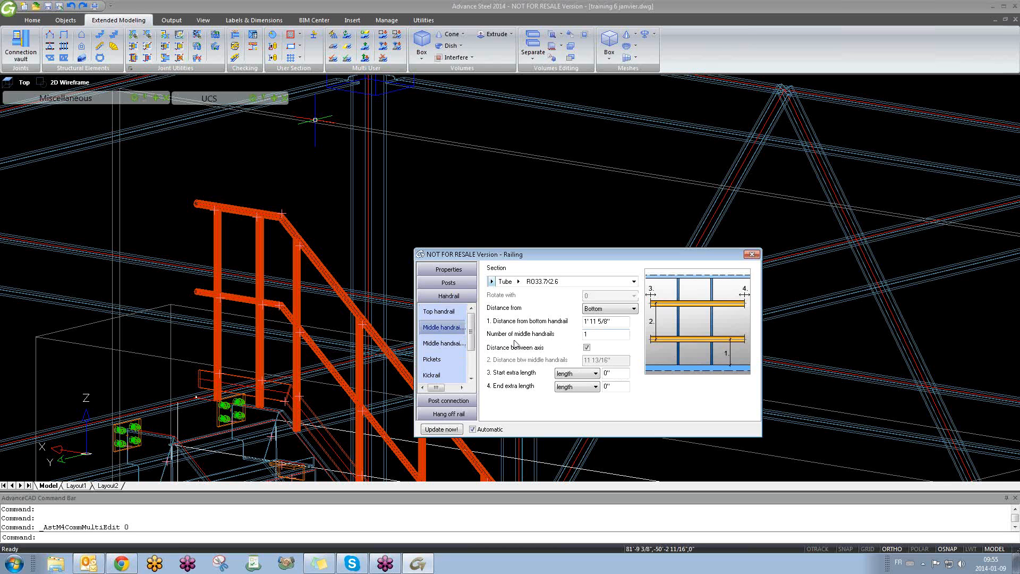
scroll(311, 312, up, 2)
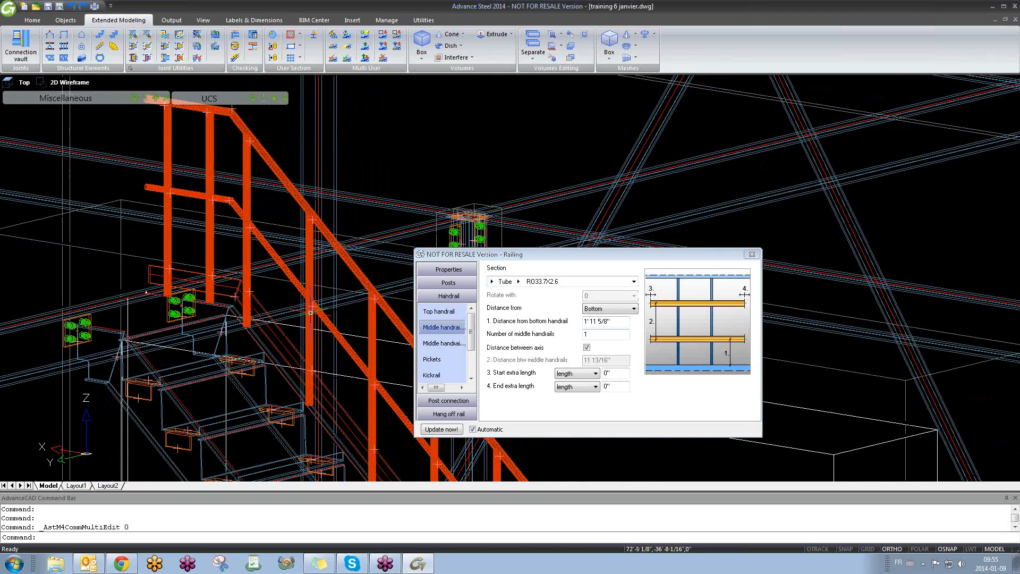
click(554, 334)
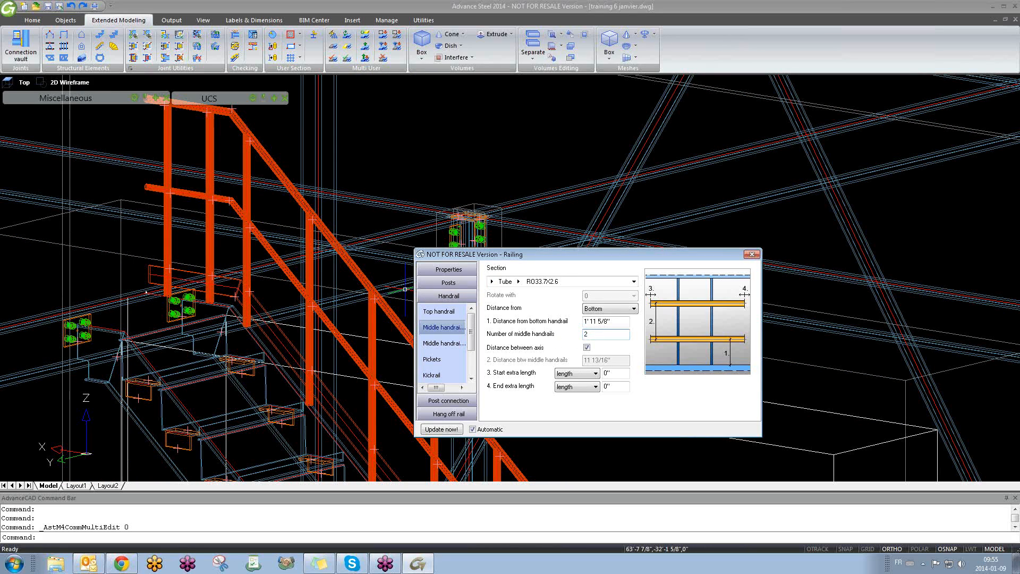
text(2)
key(Return)
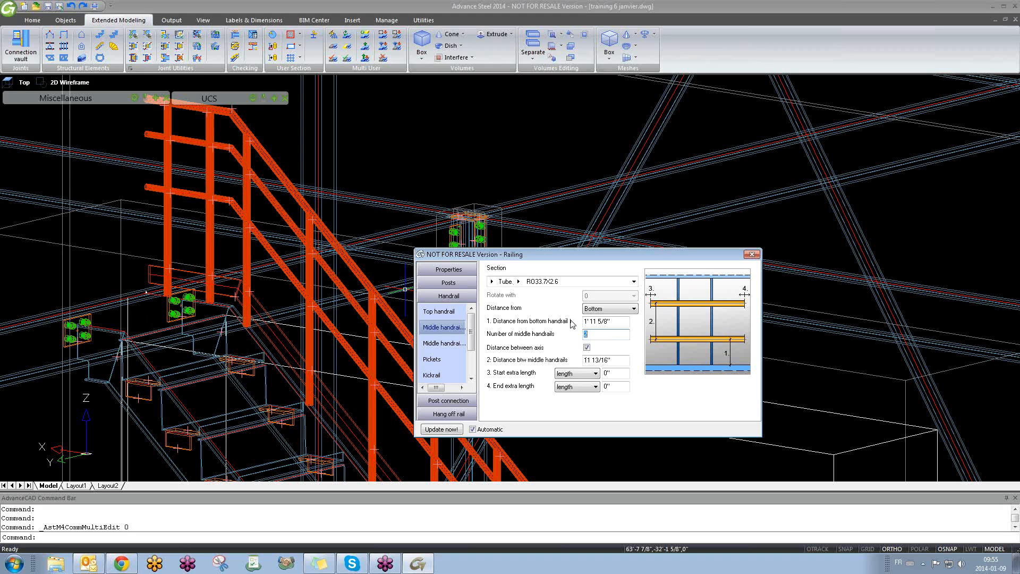
- Set the middle handrails' distance from the bottom handrail to 6" and show the distance settings for the sloped part
drag(611, 321, 591, 323)
text(6)
key(Return)
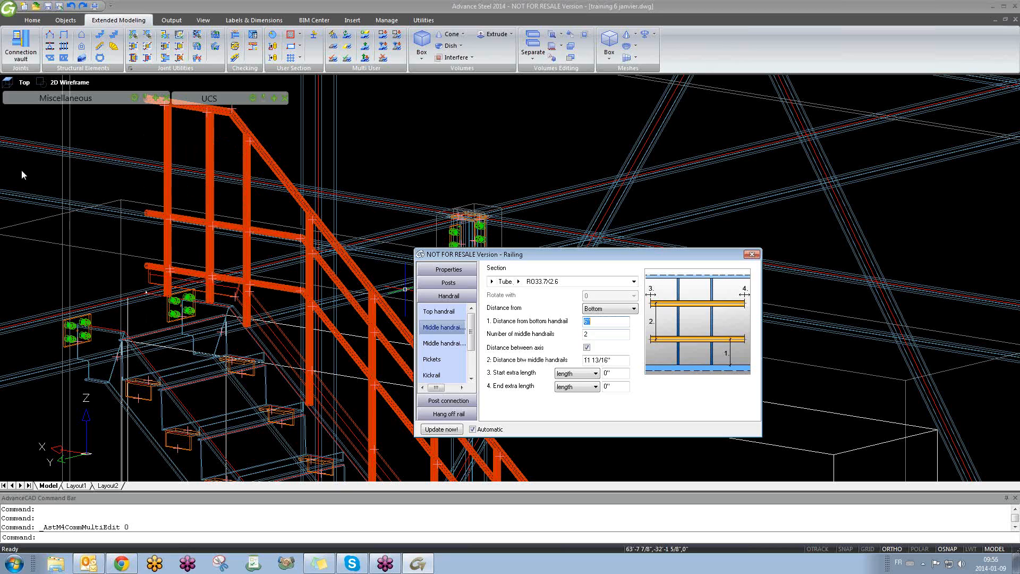
shift+middle_drag(271, 270, 377, 352)
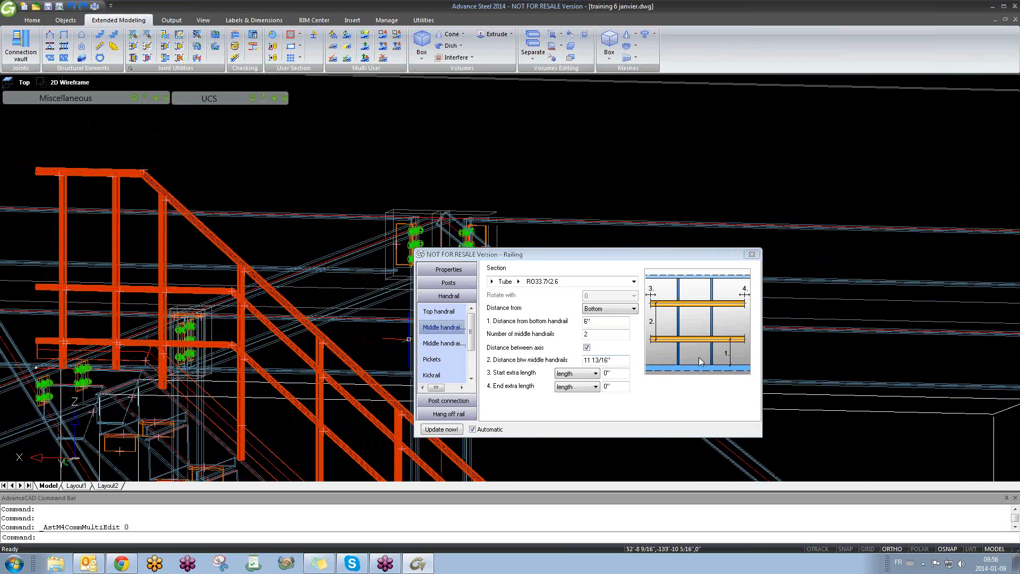
click(448, 343)
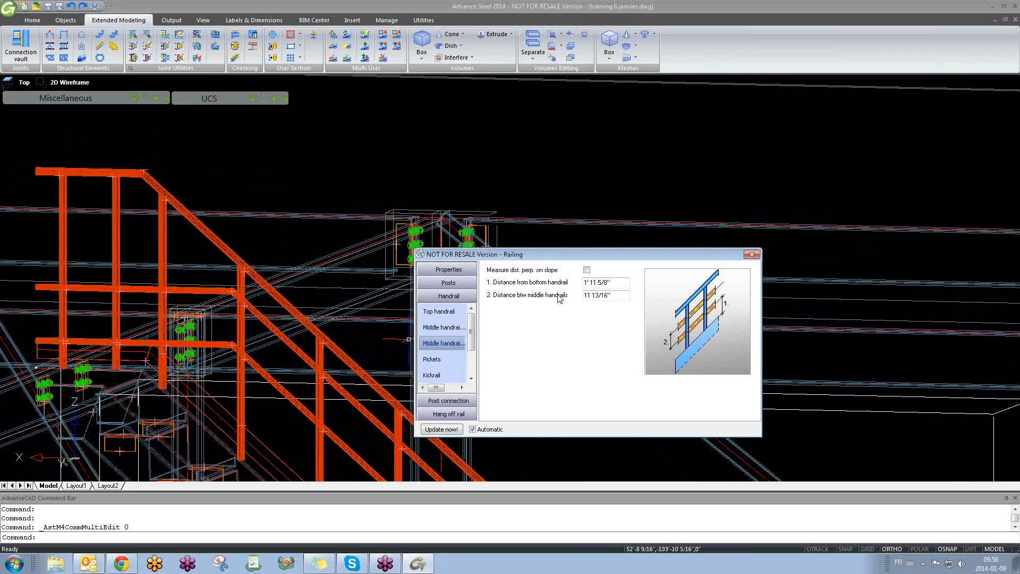
- Enable pickets on the railing and inspect the spans between the stair posts
click(438, 359)
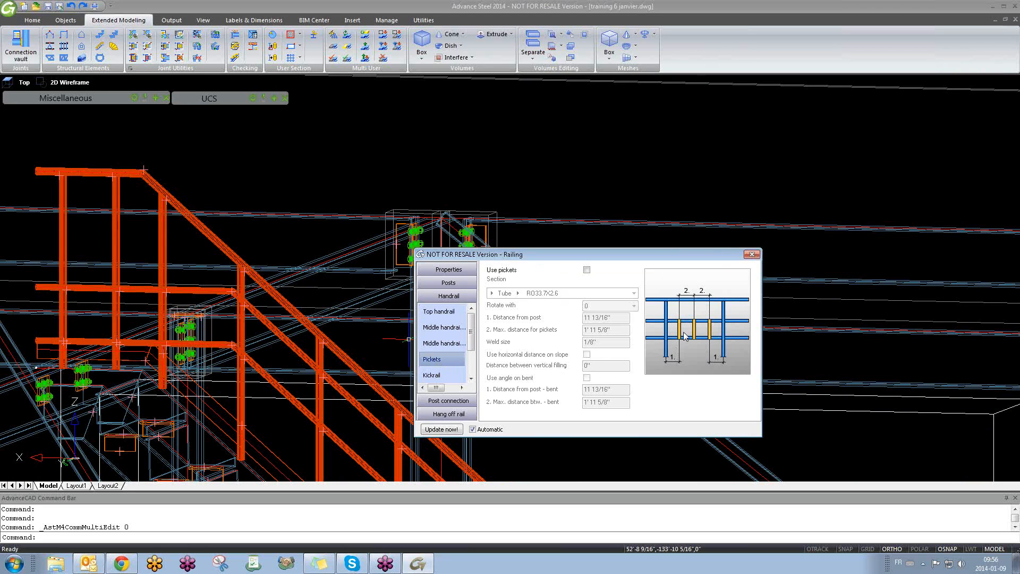
middle_drag(318, 393, 252, 242)
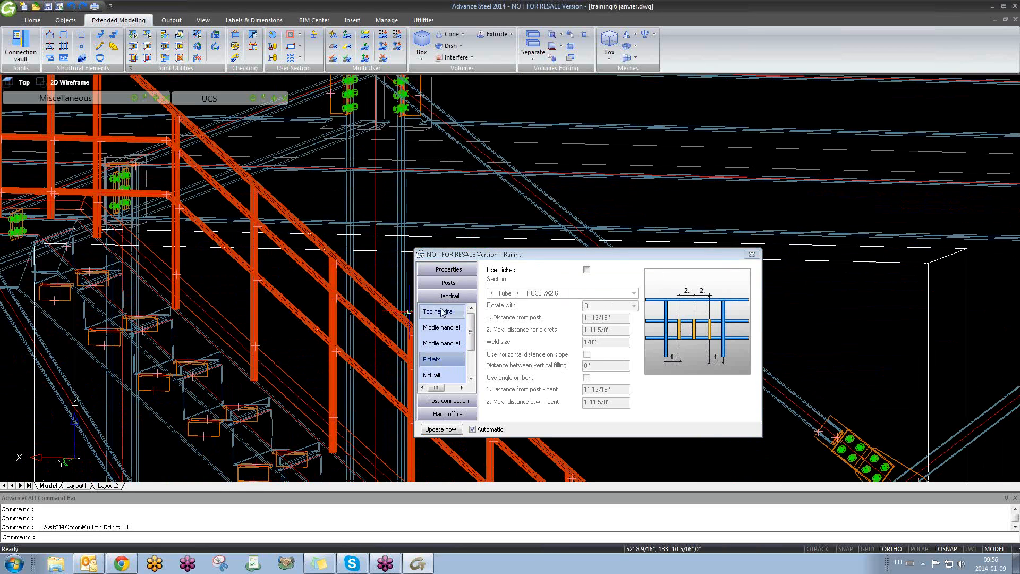
click(587, 271)
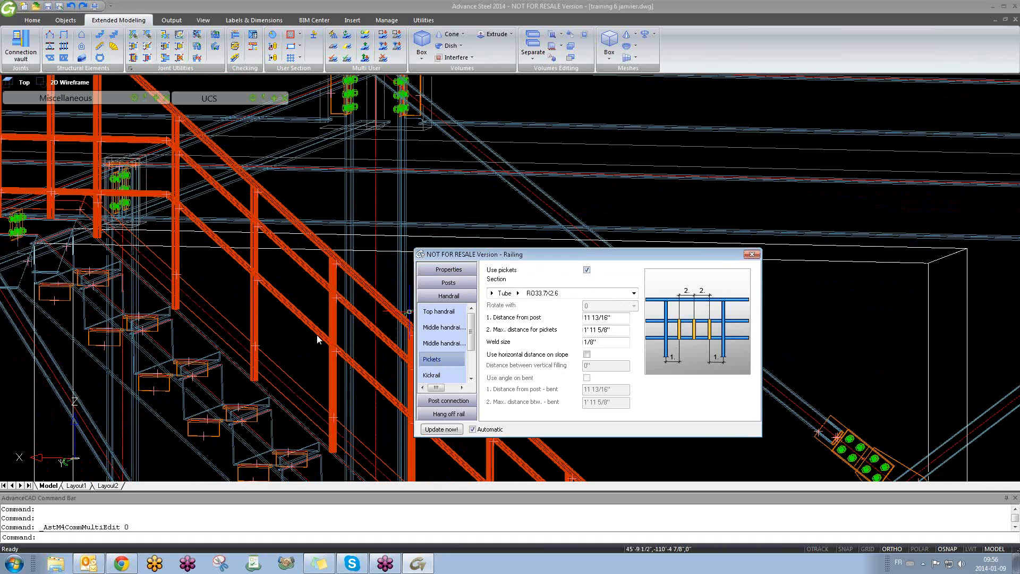
click(607, 330)
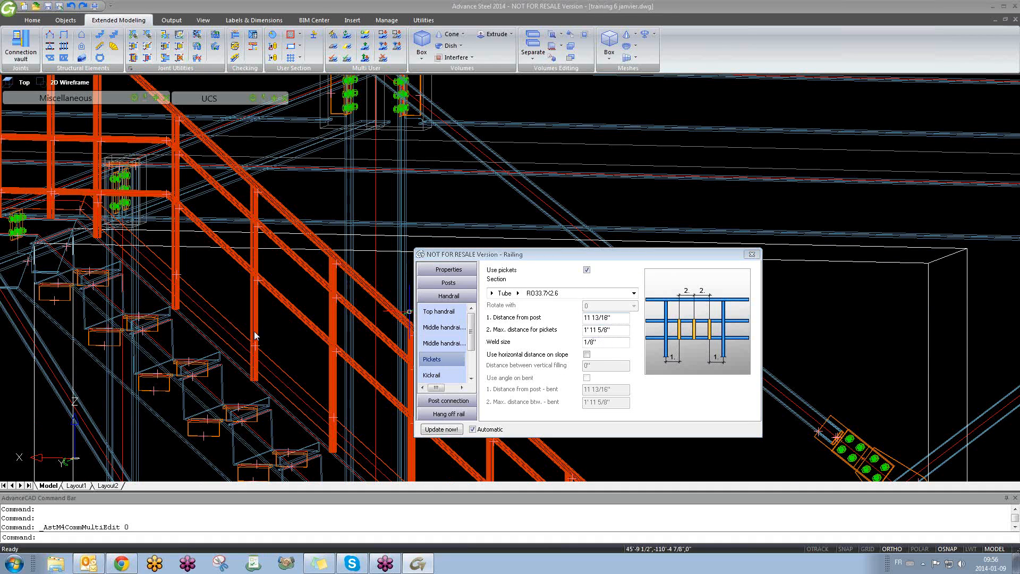
scroll(300, 353, down, 5)
middle_drag(301, 353, 314, 392)
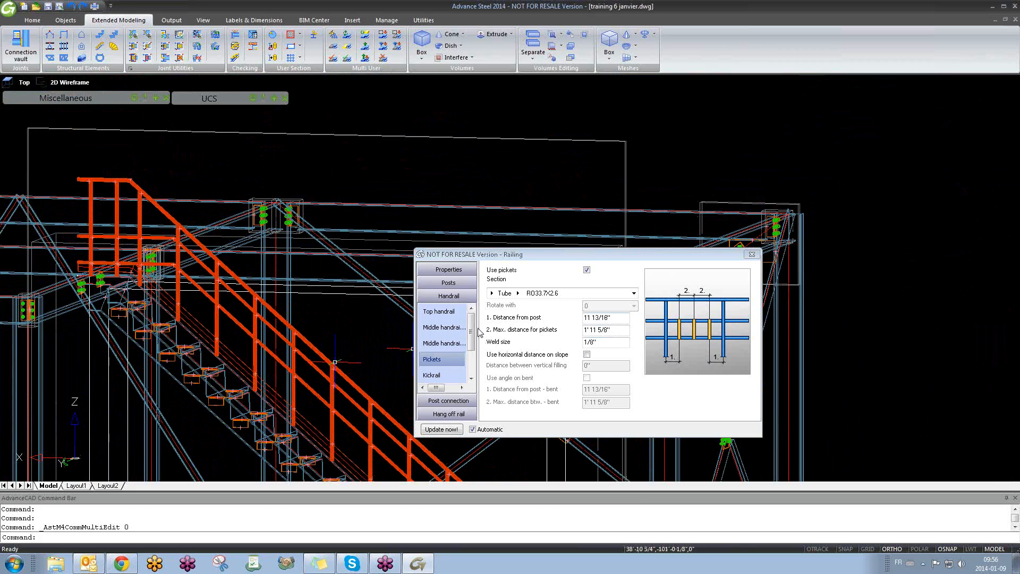
- Set the maximum distance for pickets to 5" and their distance from the post to 5"
click(617, 330)
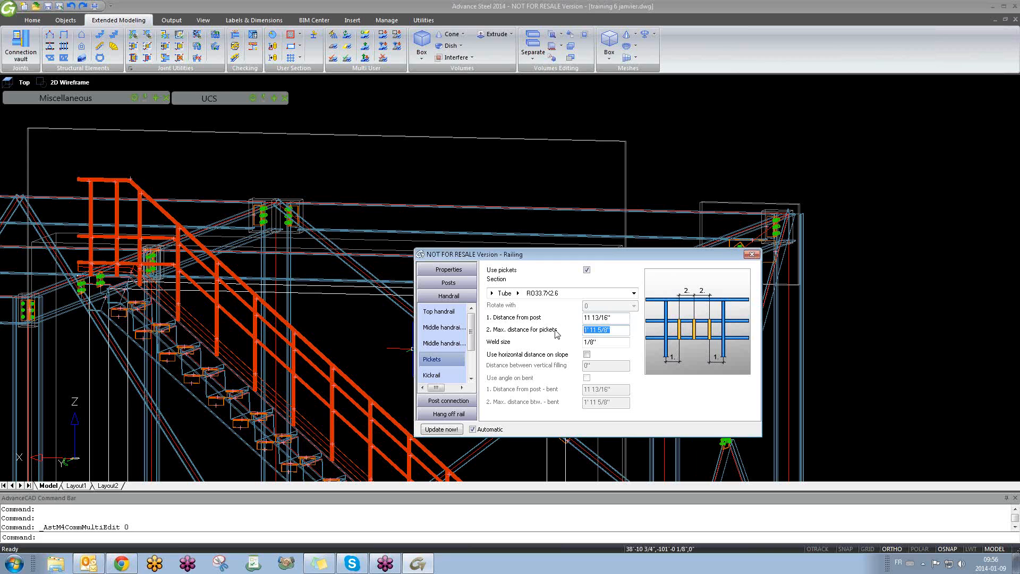
text(5)
click(616, 318)
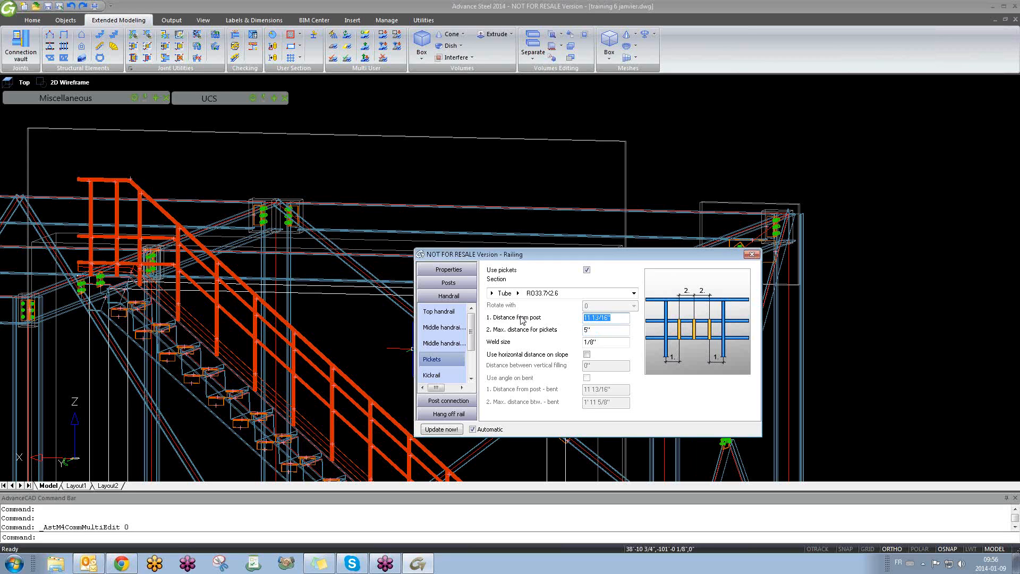
text(5)
key(Return)
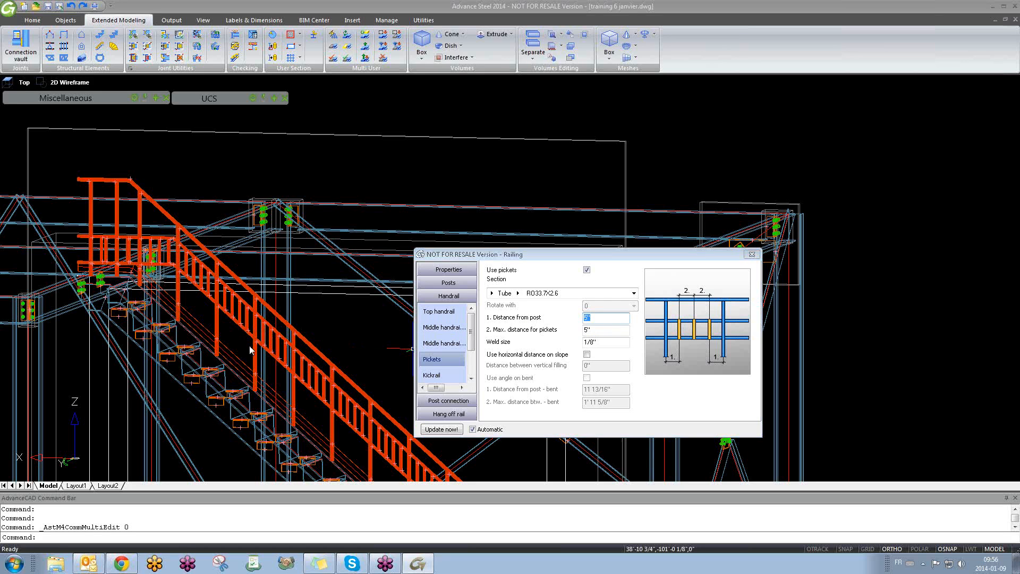
- Set the pickets' distance from the post to 8" and inspect their spacing along the sloped railing
middle_drag(253, 340, 255, 353)
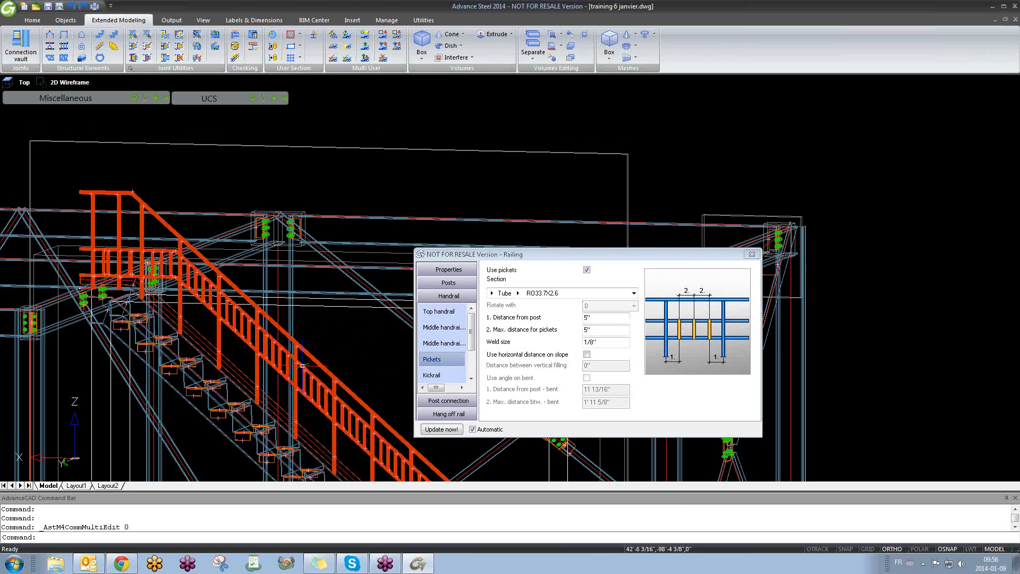
click(587, 270)
click(557, 319)
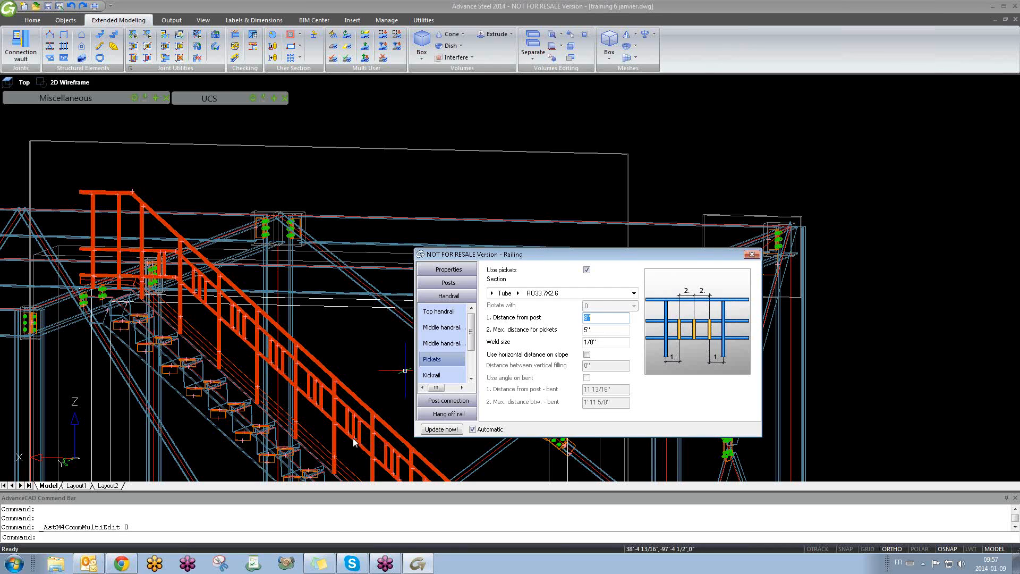
scroll(362, 382, up, 3)
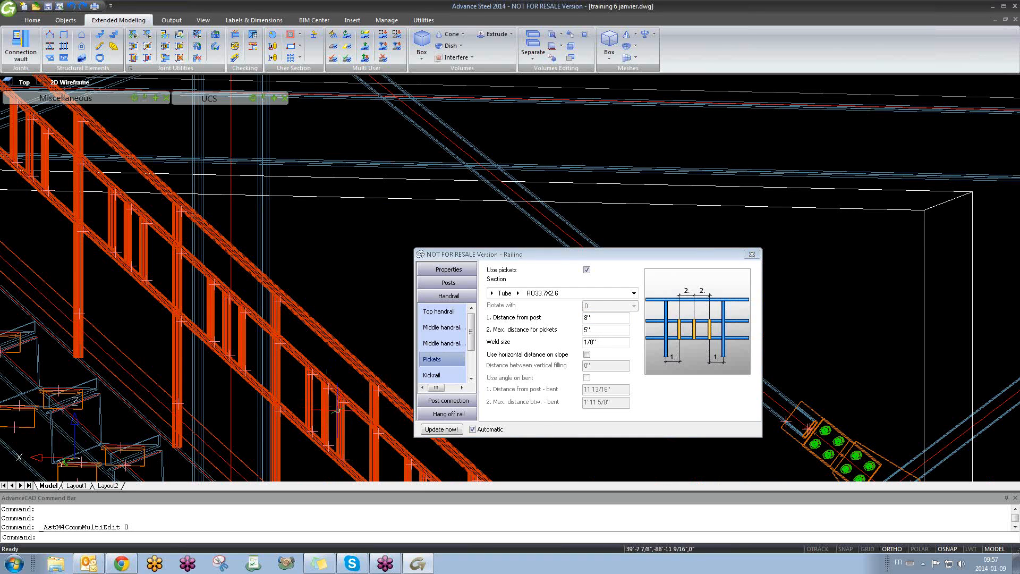
scroll(313, 405, up, 2)
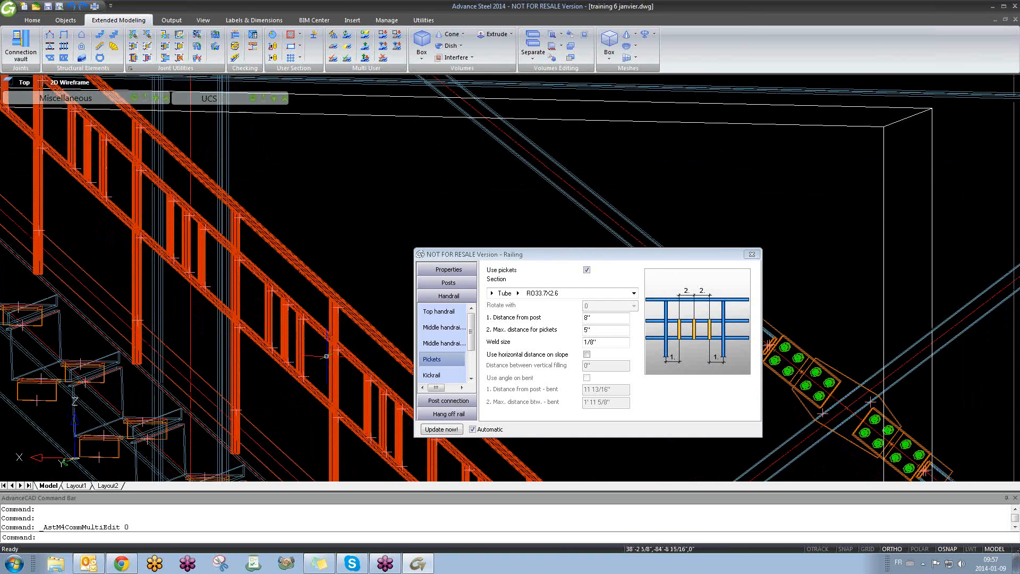
scroll(326, 356, down, 2)
- Show the kick rail settings and review the whole railing along the stair
click(431, 375)
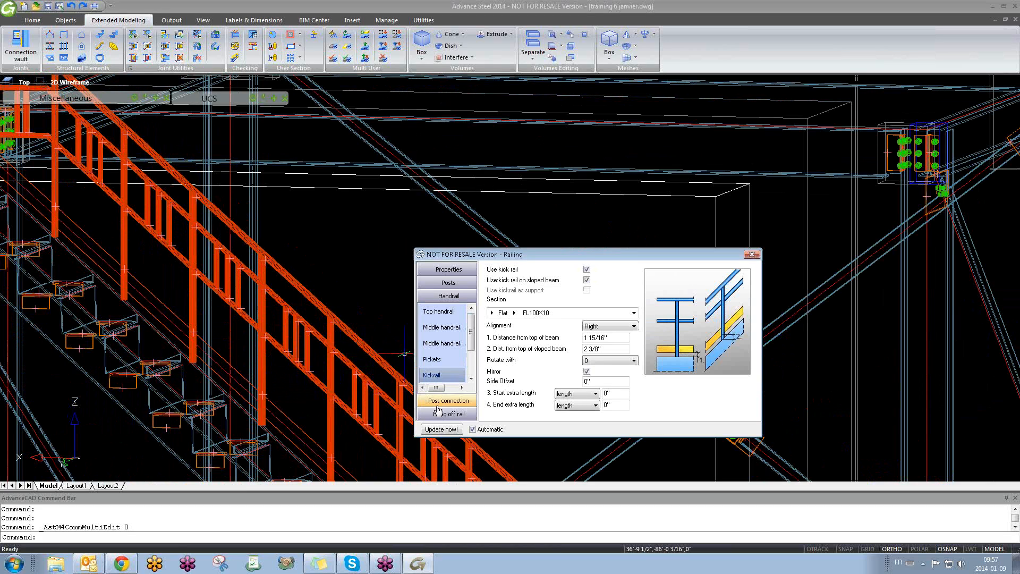
scroll(276, 329, down, 3)
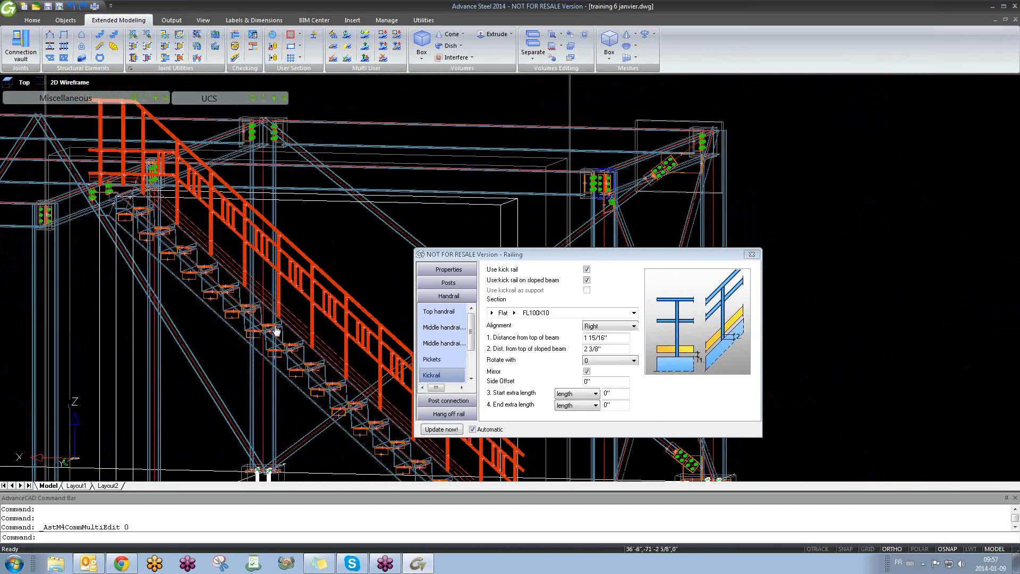
shift+middle_drag(277, 330, 367, 372)
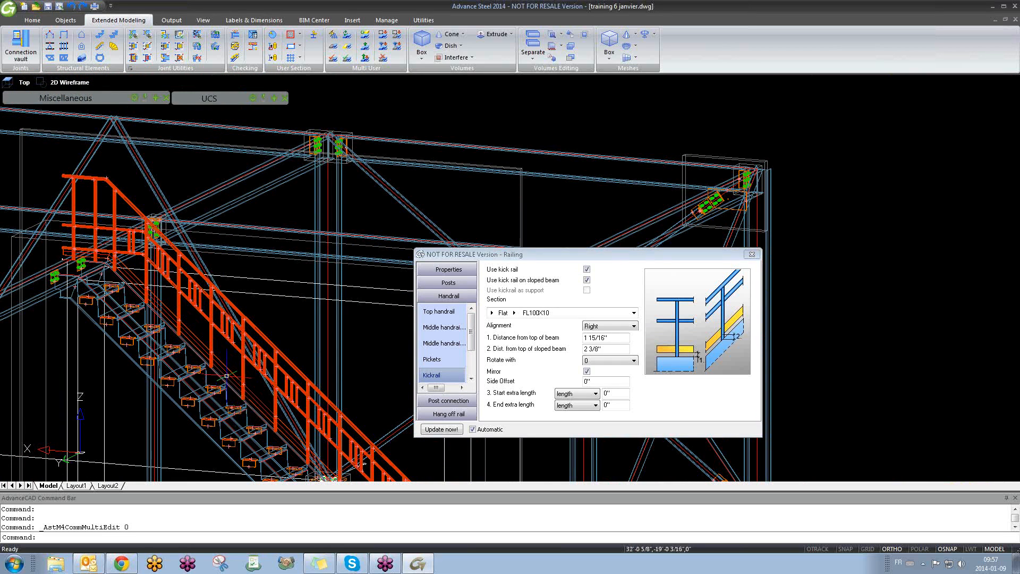
- Try the Weld type for the post connection and inspect a post's lower end at the stringer
click(449, 399)
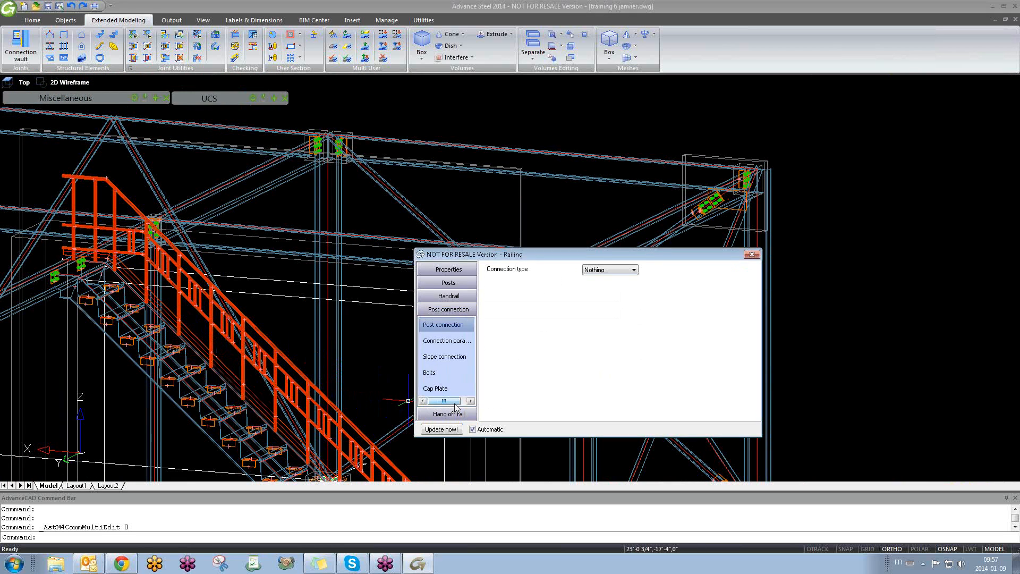
scroll(408, 400, up, 6)
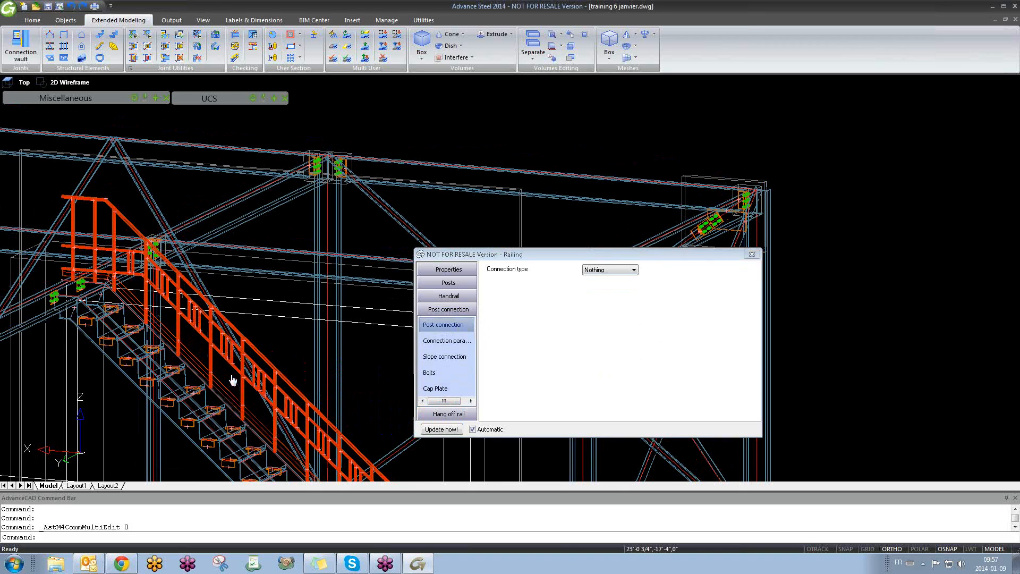
middle_drag(251, 420, 254, 323)
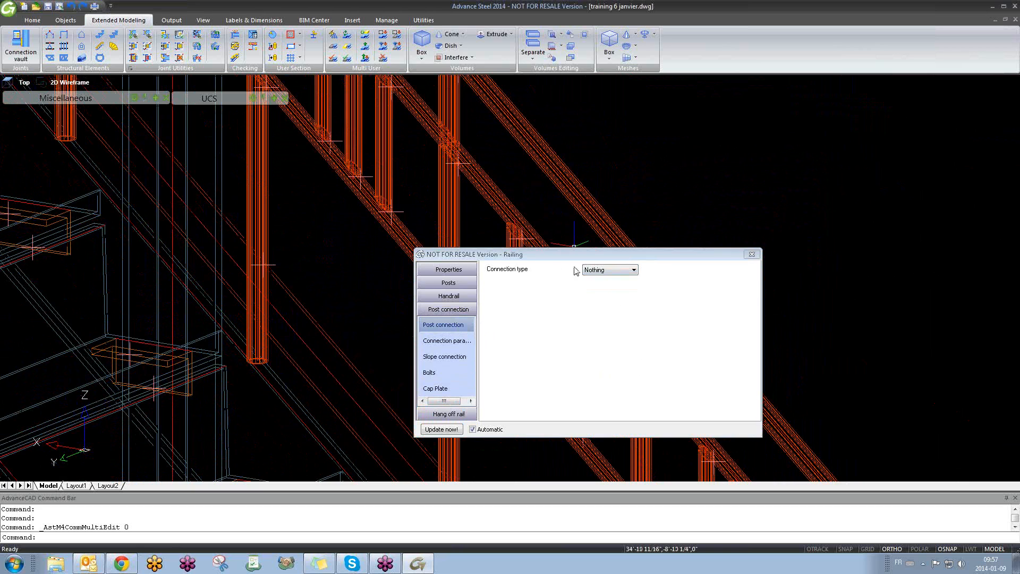
click(624, 270)
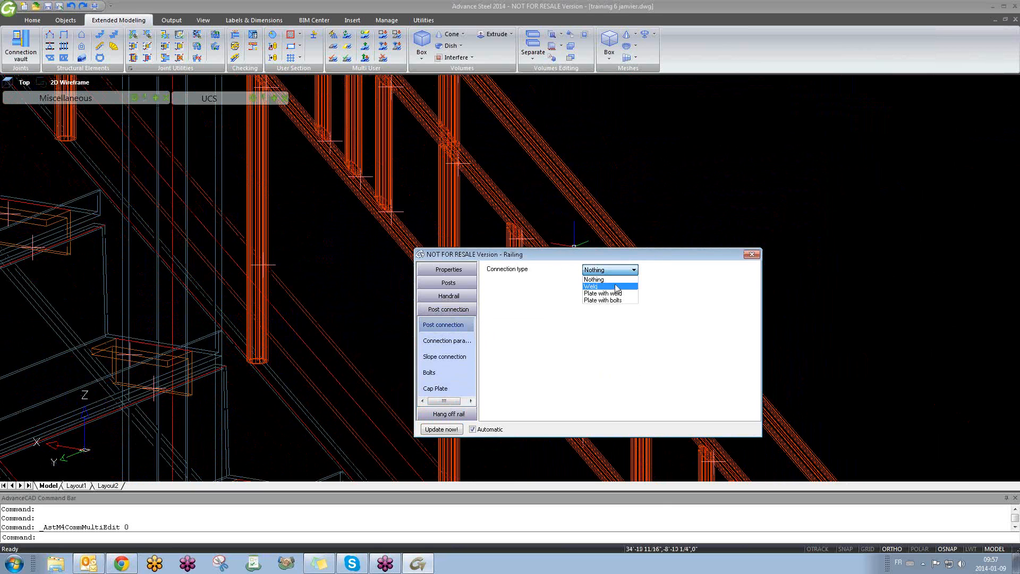
click(616, 278)
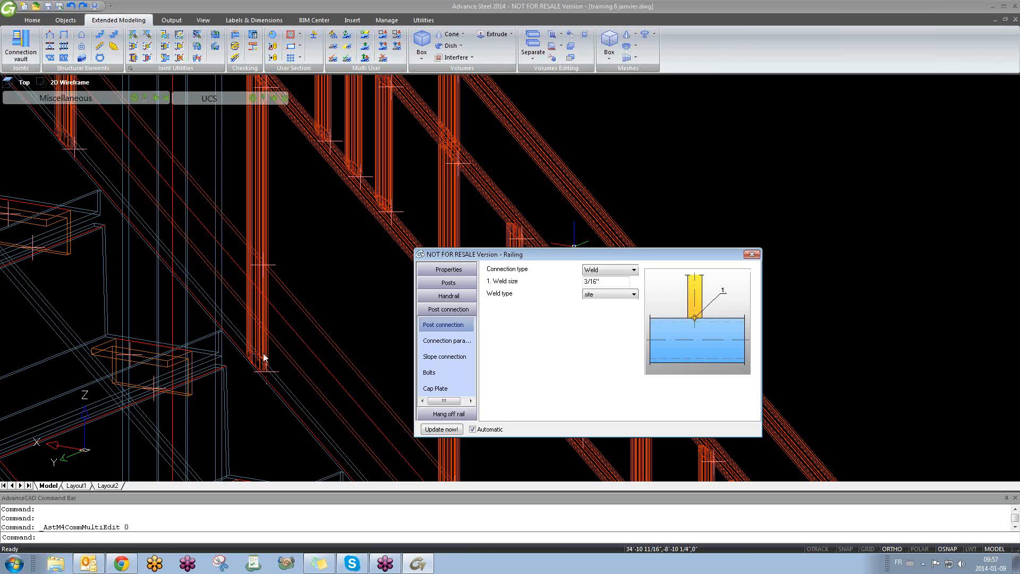
scroll(273, 382, up, 3)
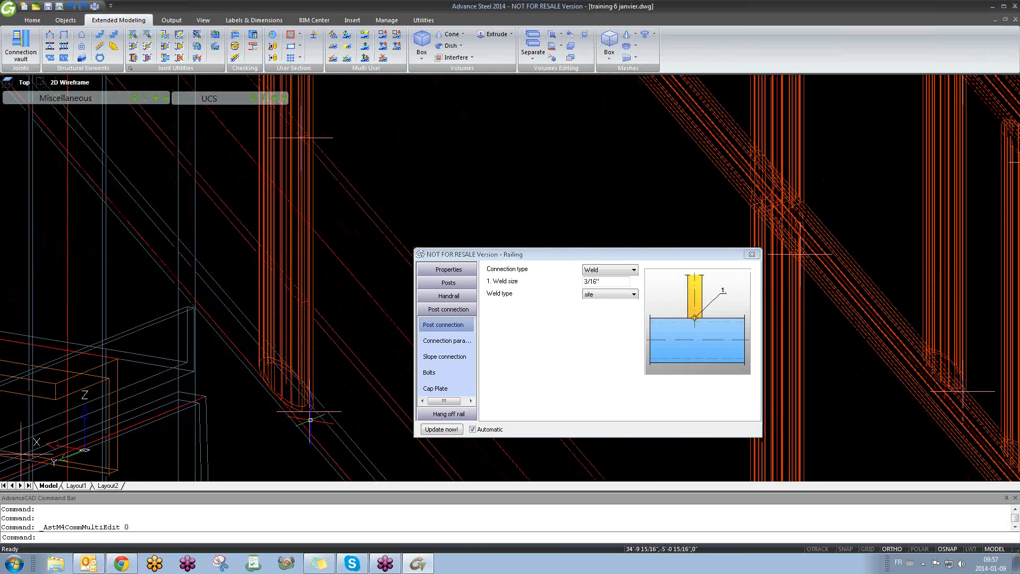
- Set the post connection type to Plate with weld, inspect the base plates, and keep the weld type at site
click(618, 273)
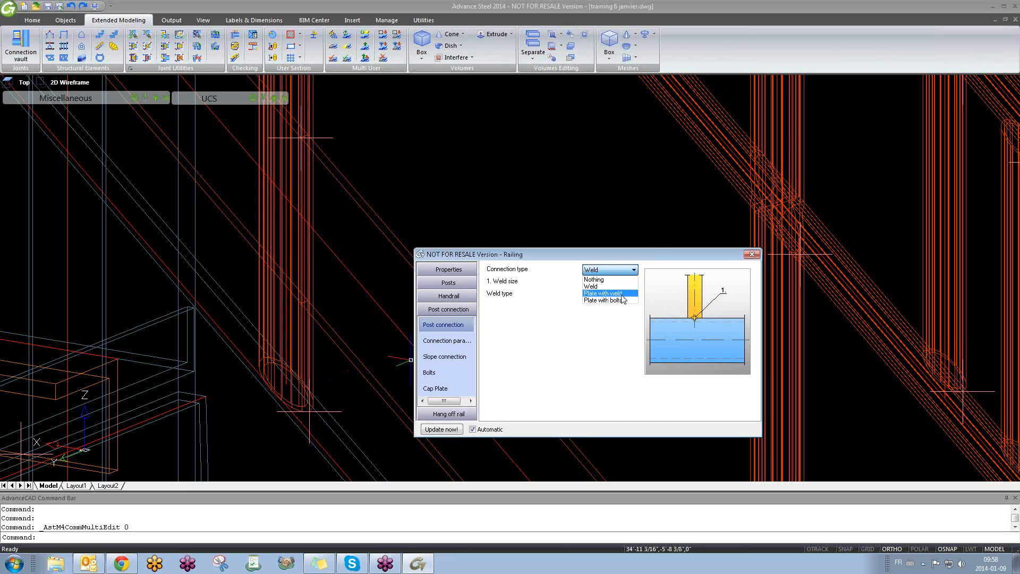
click(618, 293)
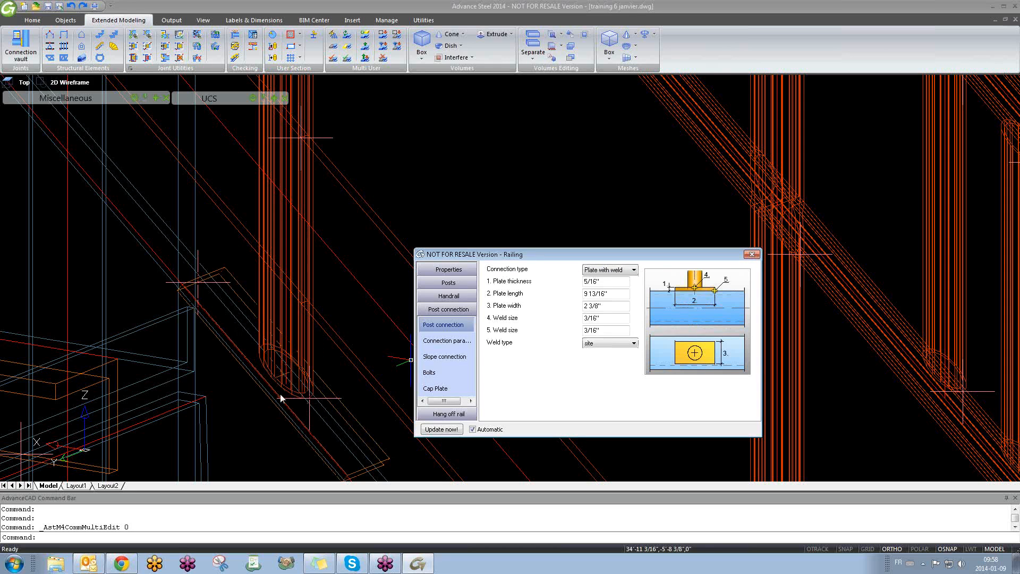
scroll(291, 375, down, 3)
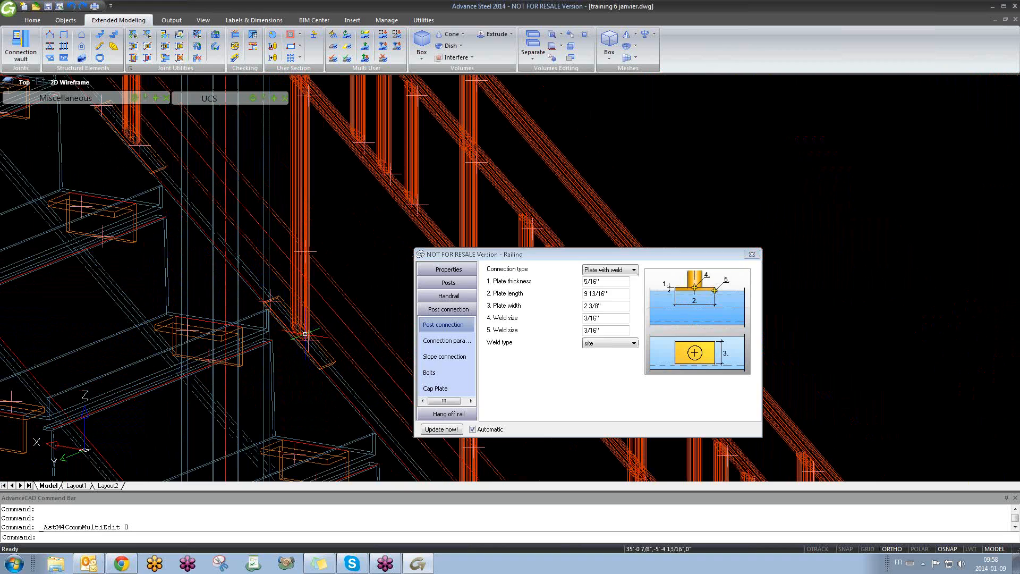
click(623, 345)
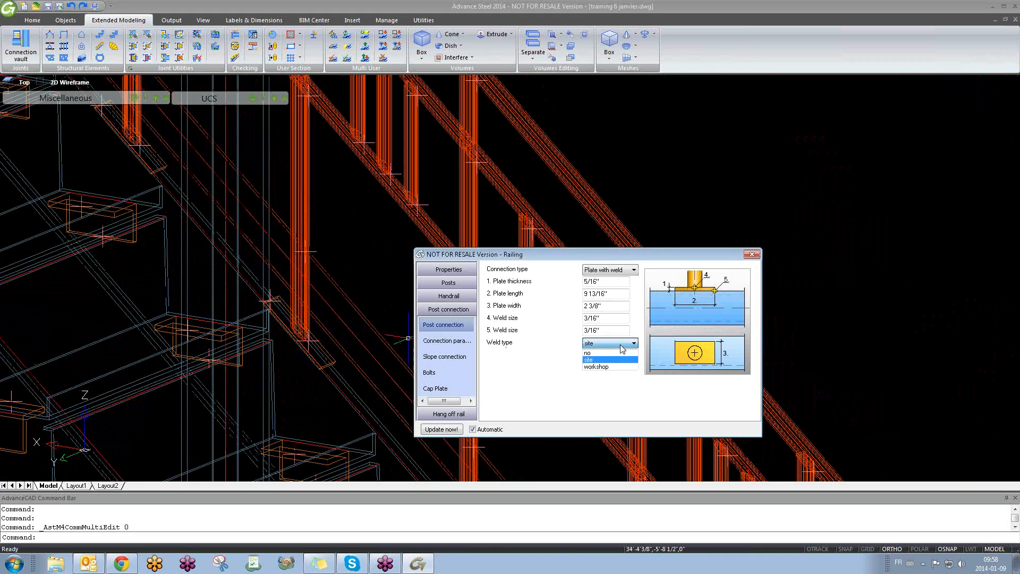
click(556, 367)
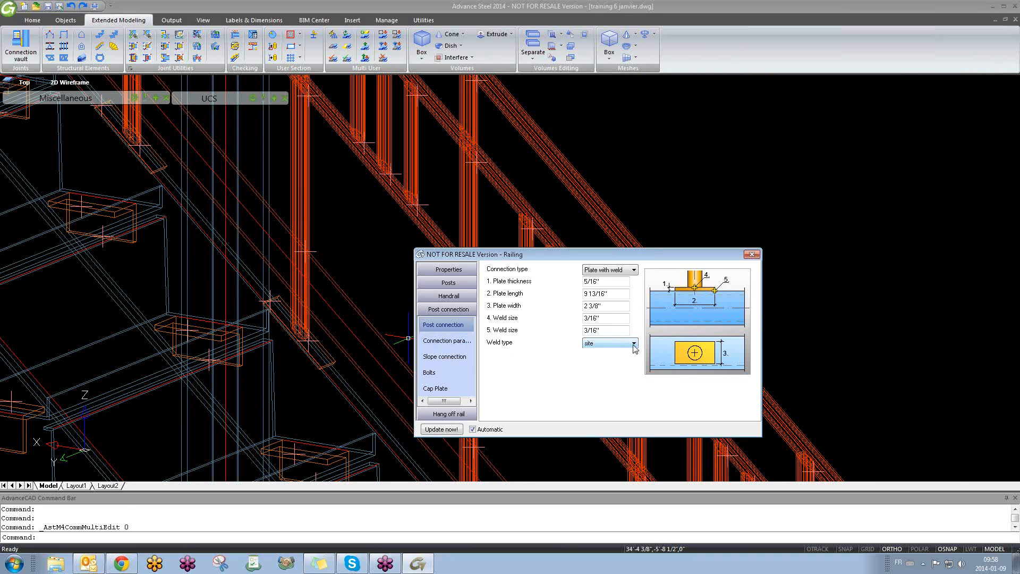
- Review the post connection's parameter, slope, bolt and cap plate settings
click(445, 341)
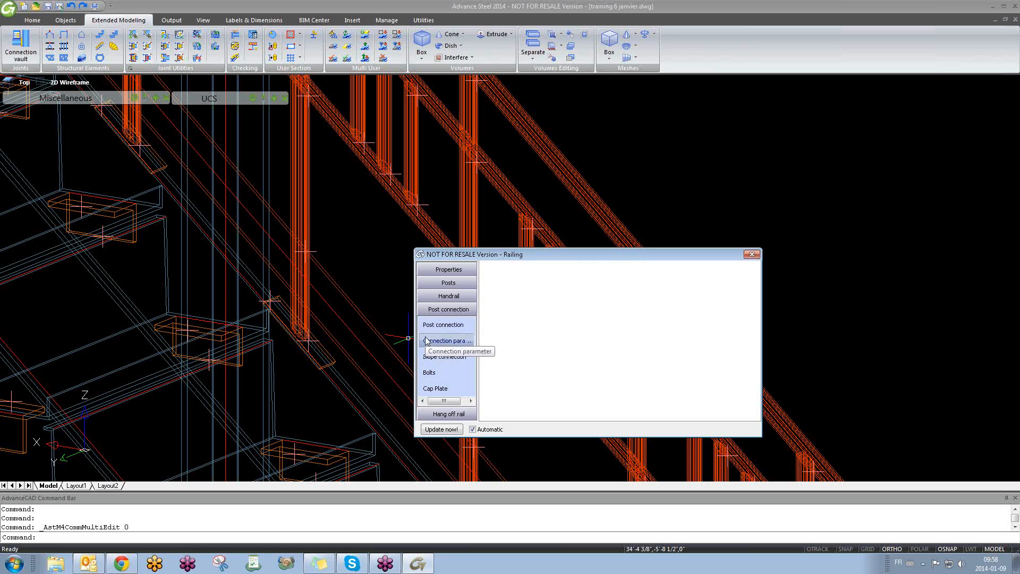
click(438, 356)
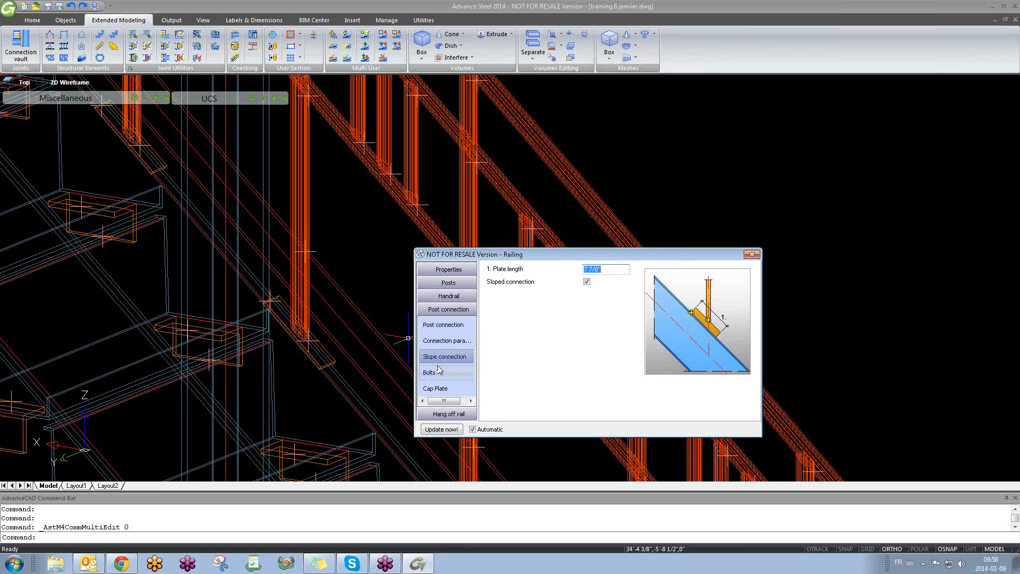
click(440, 374)
click(447, 388)
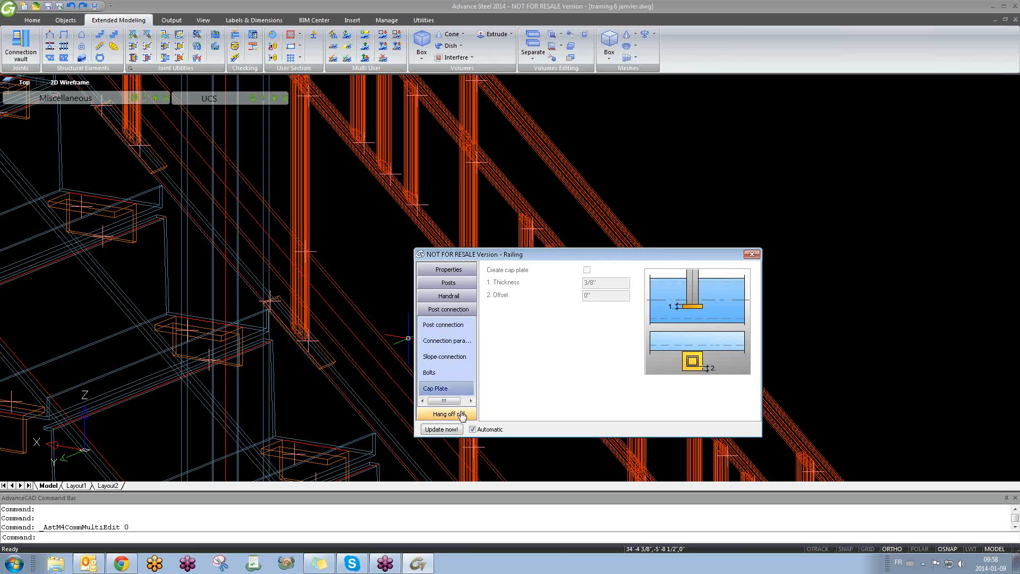
- Create a grab rail on the railing with tube size RO42.4X4 and keep its alignment set to Right
click(449, 414)
scroll(407, 329, down, 5)
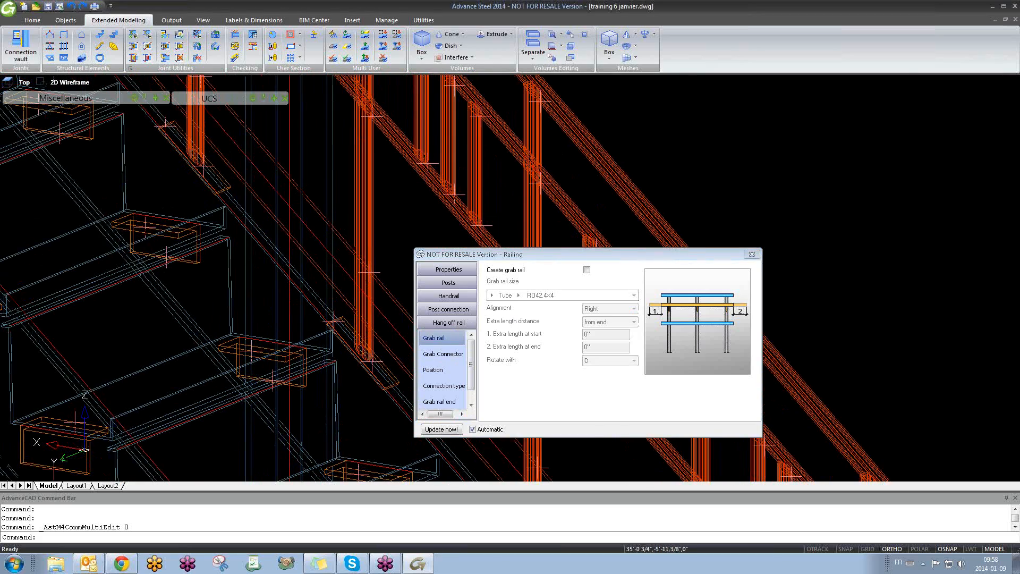
middle_drag(287, 312, 282, 430)
middle_drag(169, 220, 228, 318)
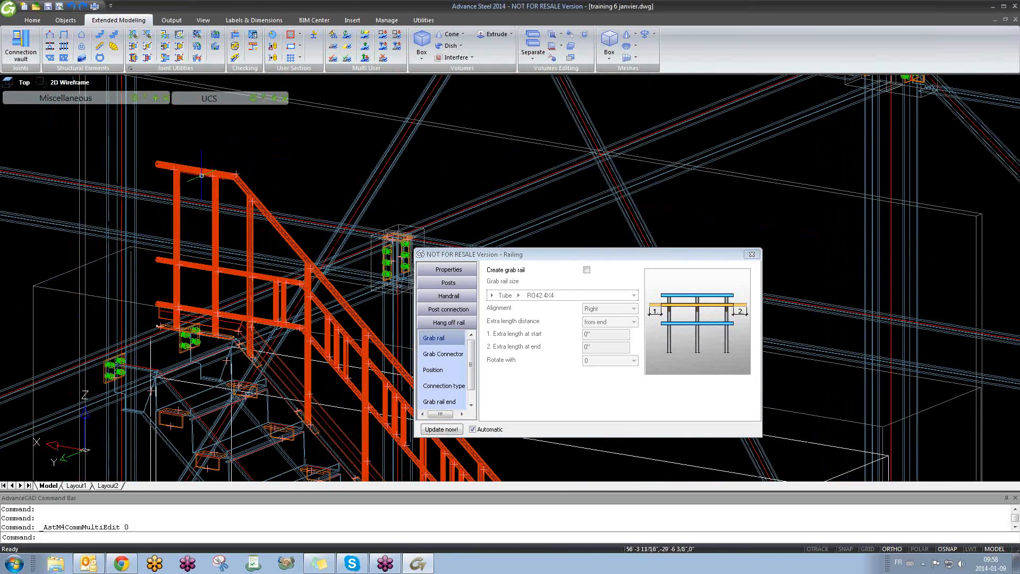
click(586, 270)
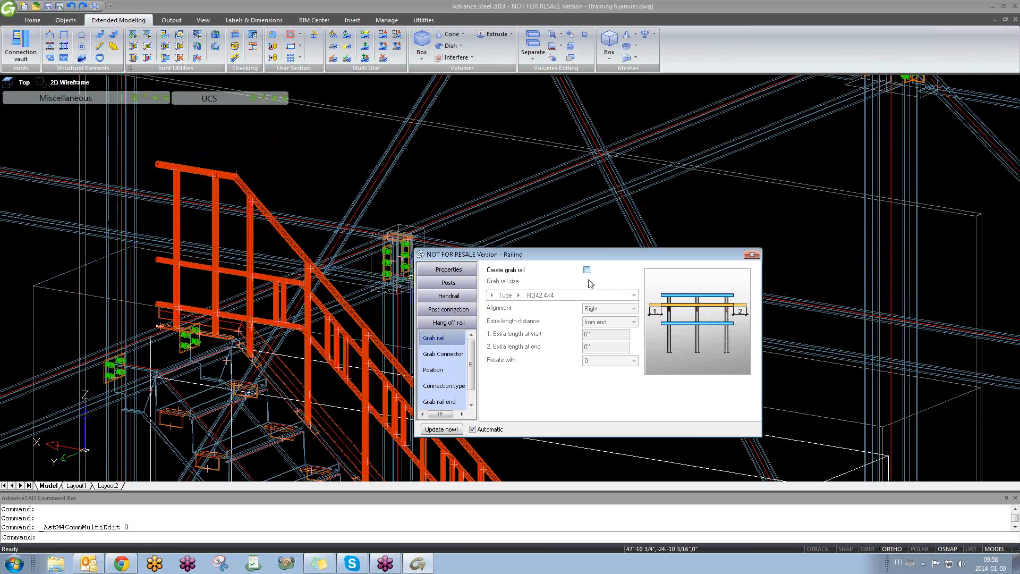
click(587, 269)
shift+middle_drag(319, 266, 185, 223)
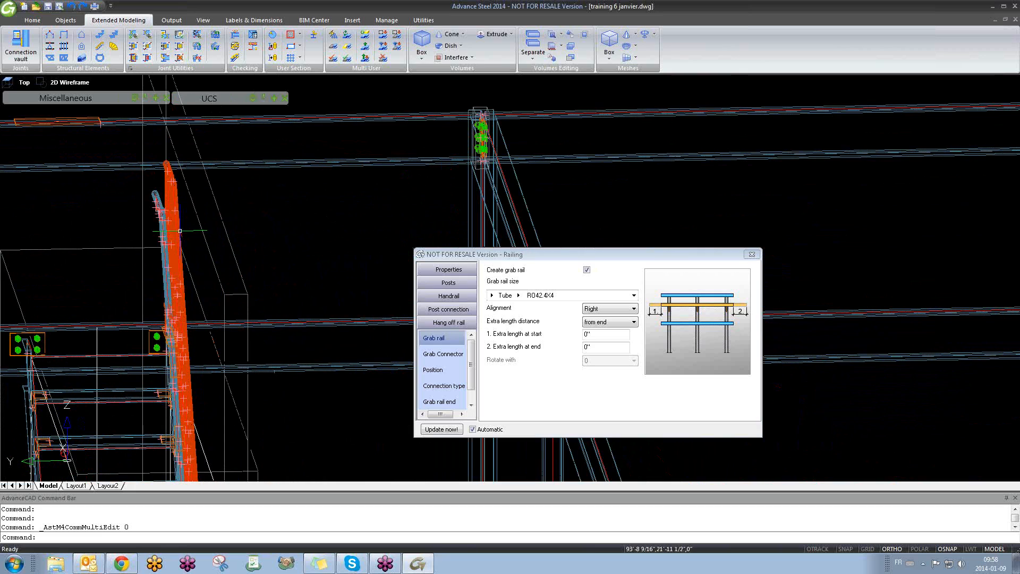
click(617, 311)
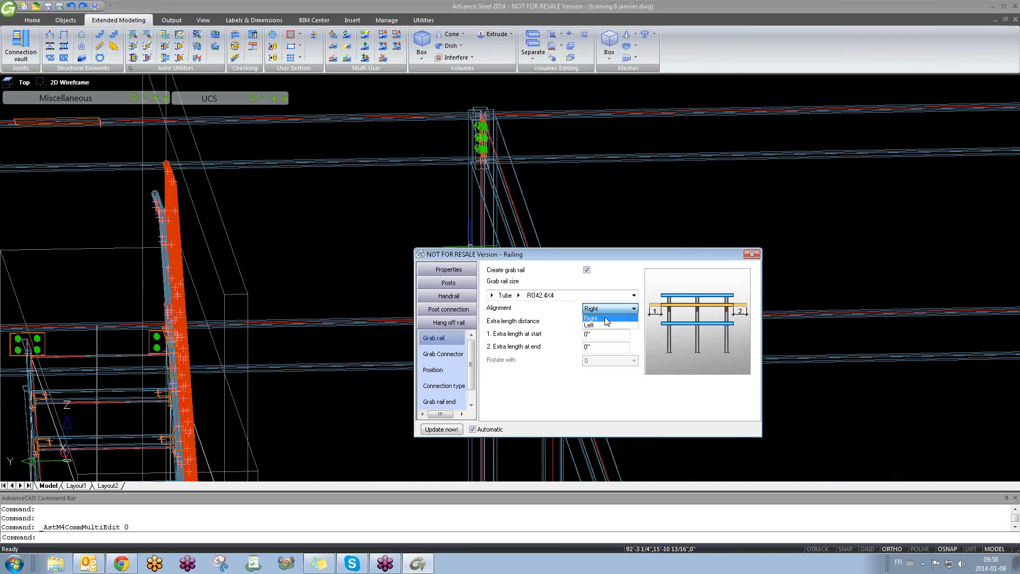
click(551, 316)
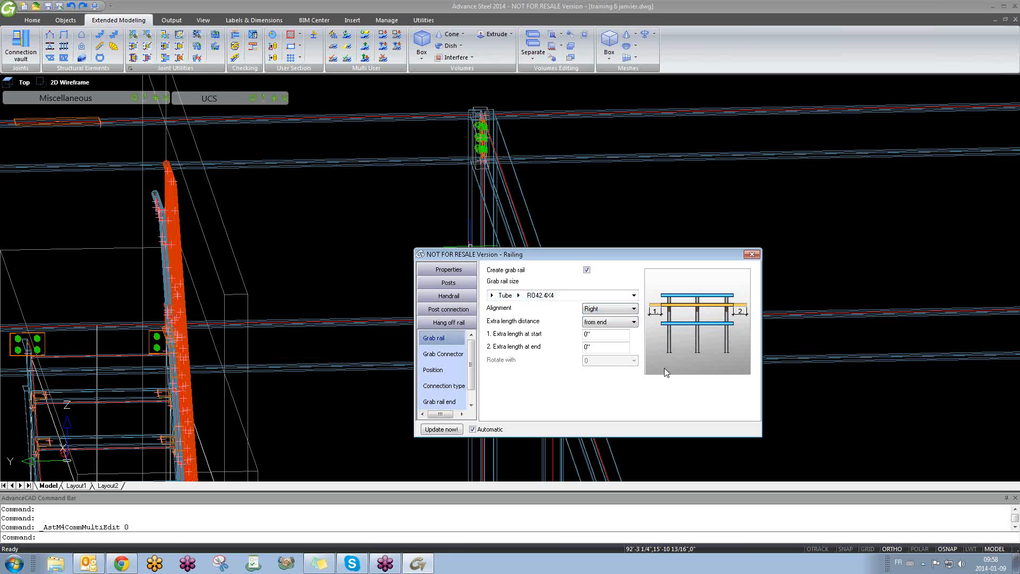
- Inspect a grab rail connector at a post and set the connector's corner type to miter
click(452, 356)
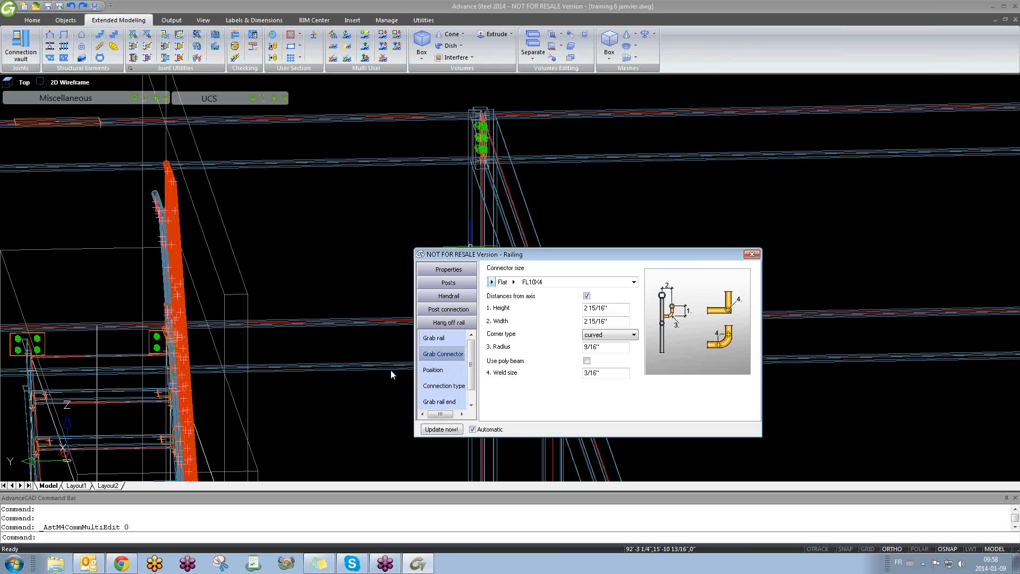
shift+middle_drag(391, 370, 341, 352)
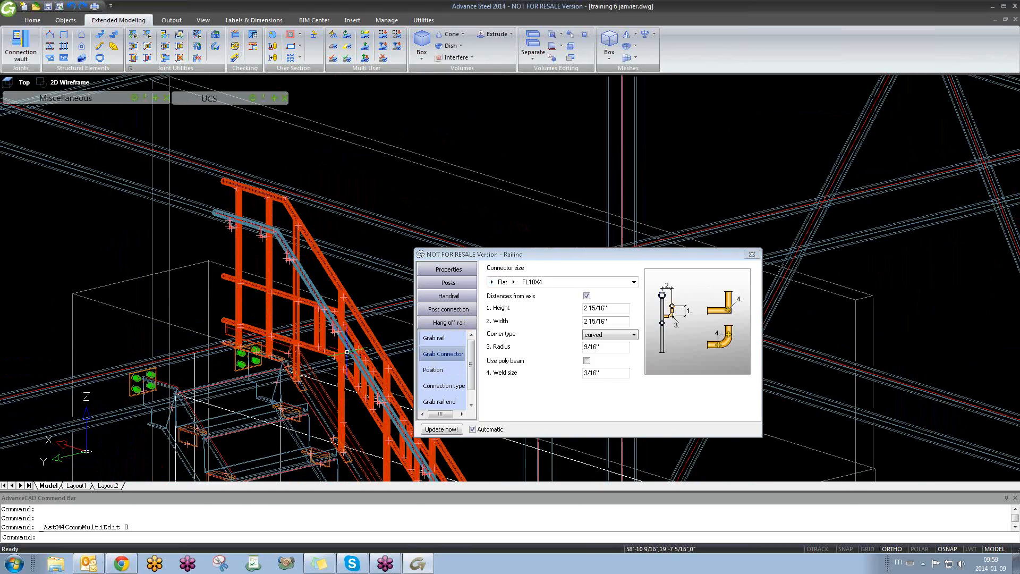
scroll(210, 218, up, 9)
scroll(211, 219, up, 2)
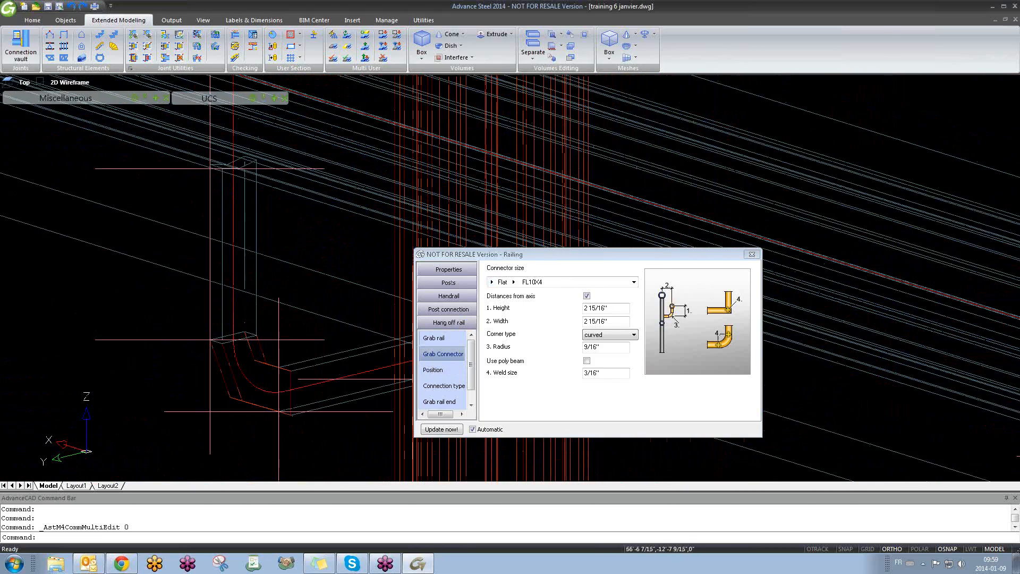
scroll(234, 187, down, 3)
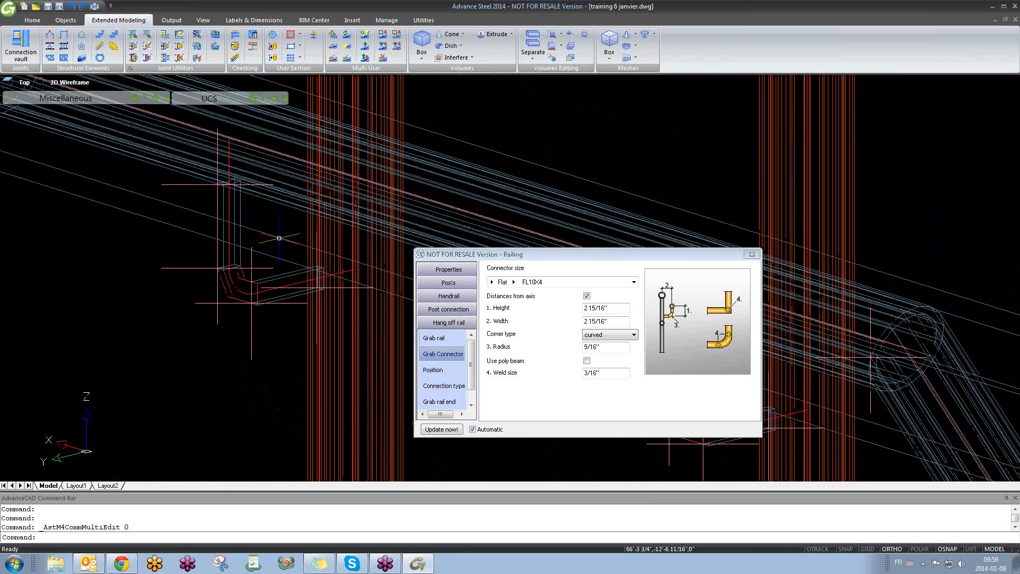
click(608, 336)
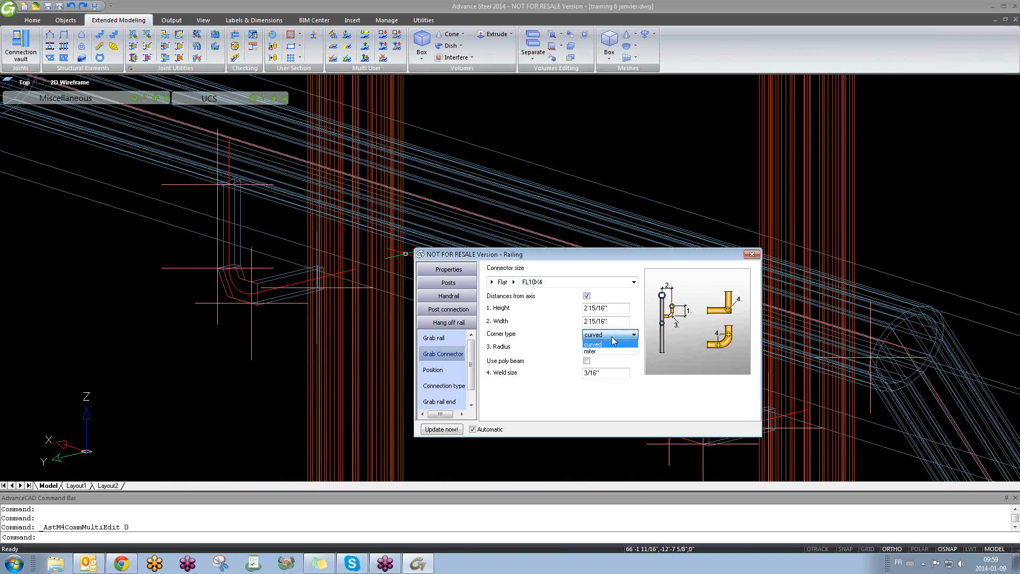
click(610, 353)
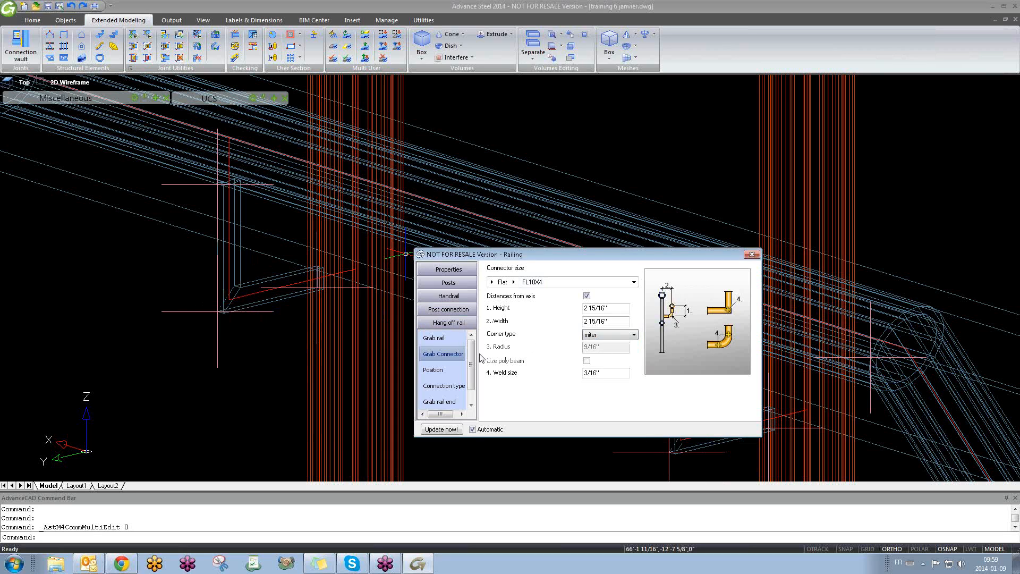
- Review the grab rail's position, connection type and end settings
click(431, 371)
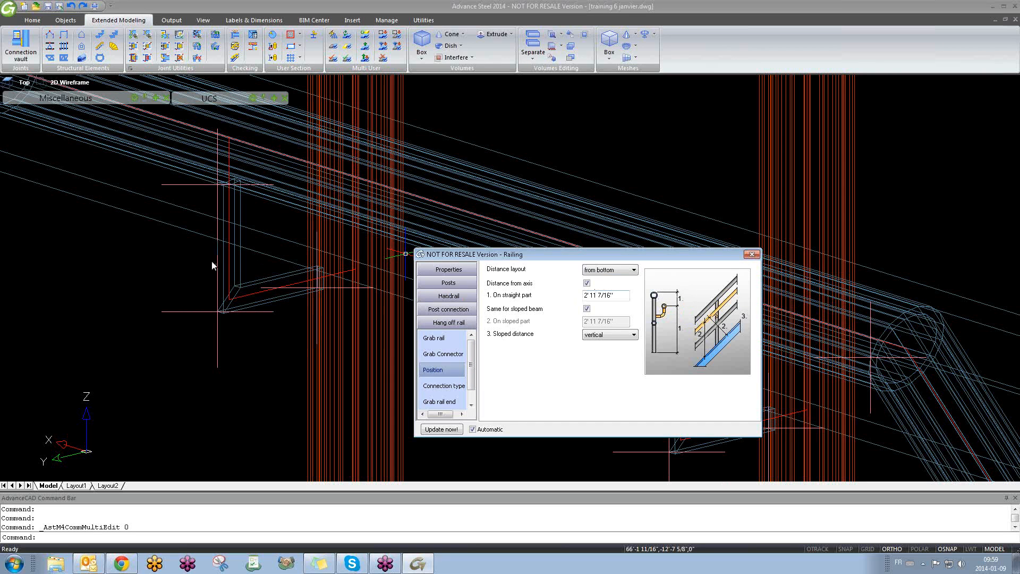
middle_drag(212, 261, 199, 308)
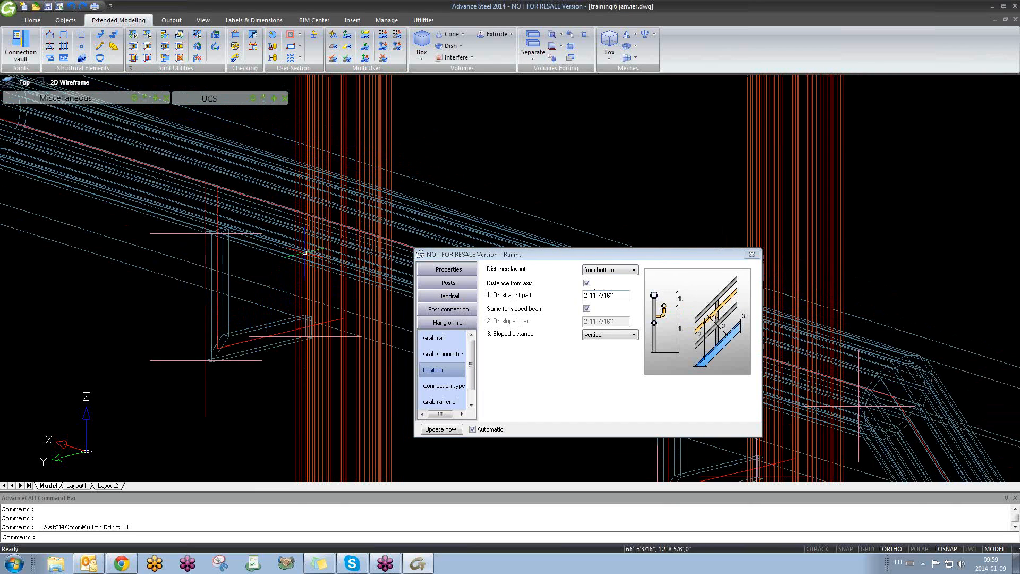
click(442, 390)
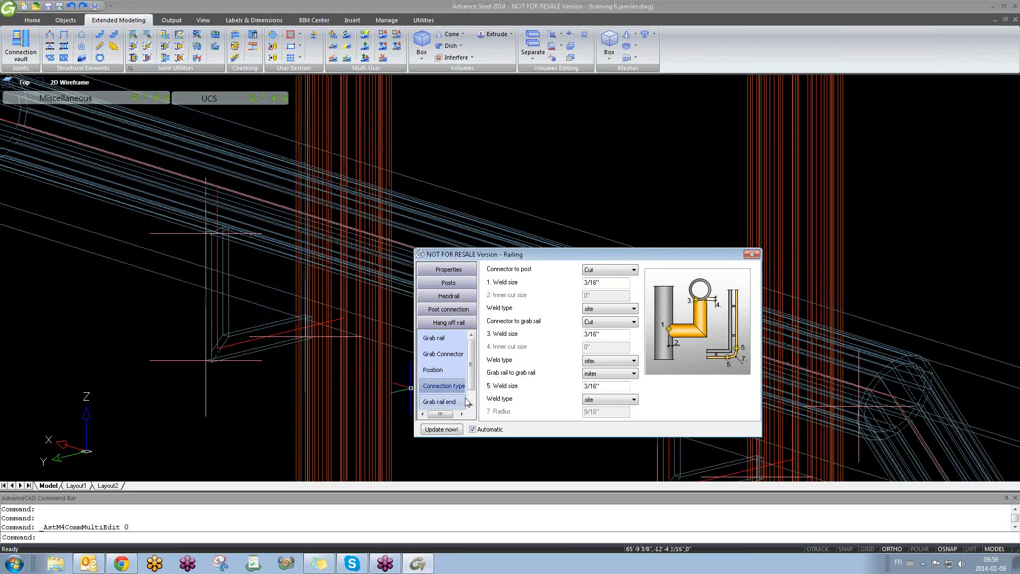
click(438, 401)
scroll(327, 351, down, 3)
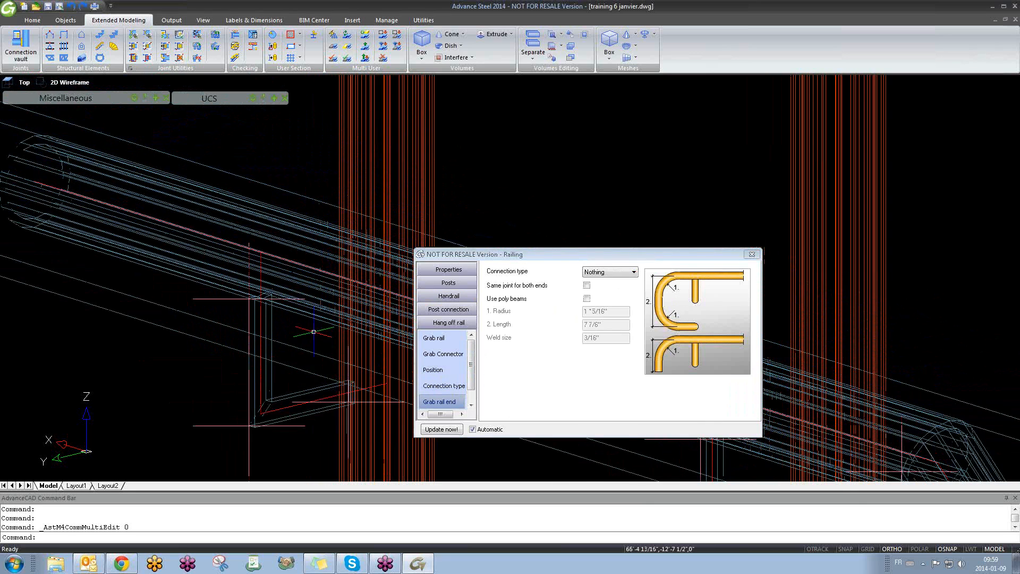
- Try the Bent end connection type for the grab rail end and inspect the rail's lower end
click(622, 274)
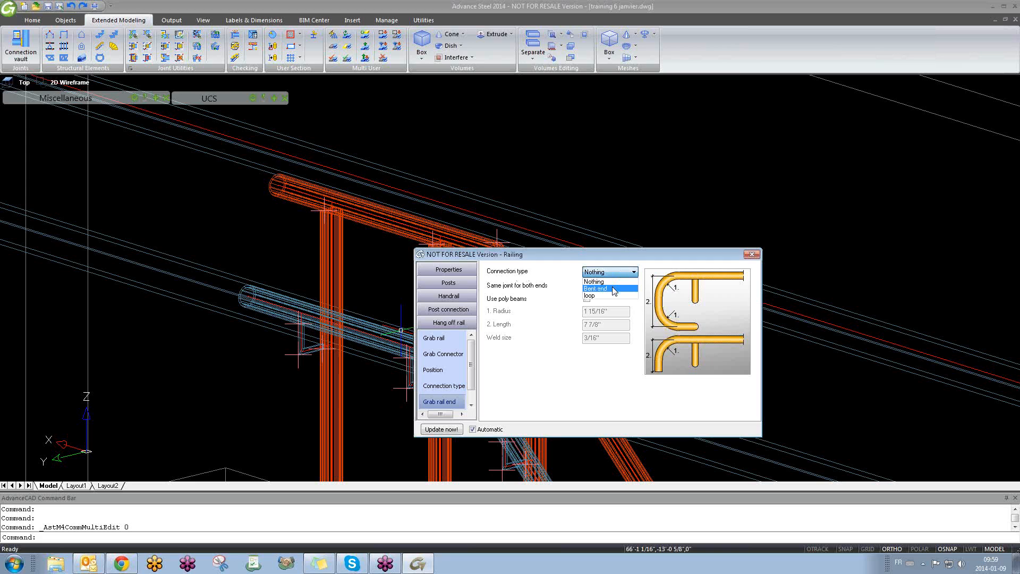
click(614, 289)
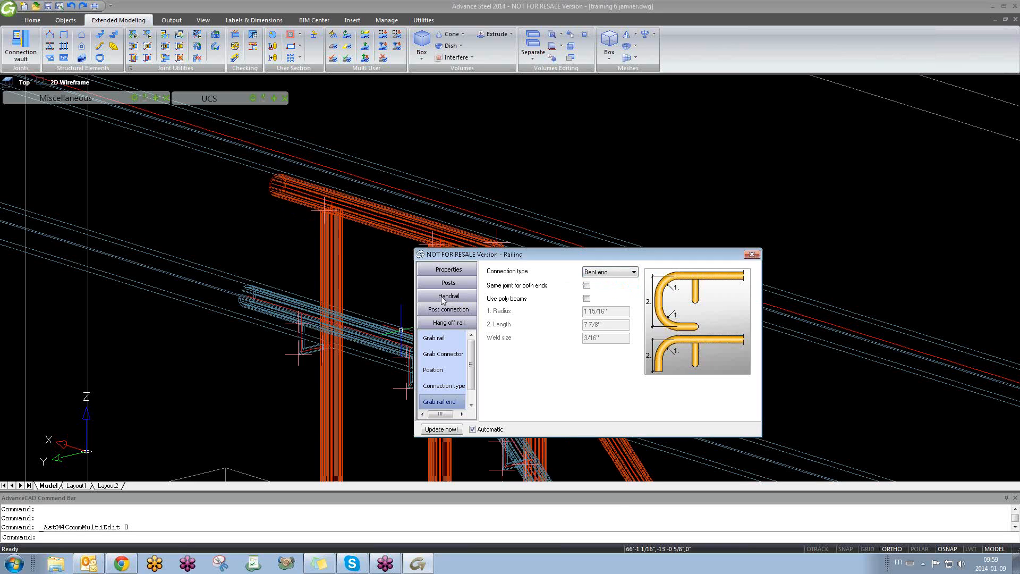
scroll(177, 226, down, 5)
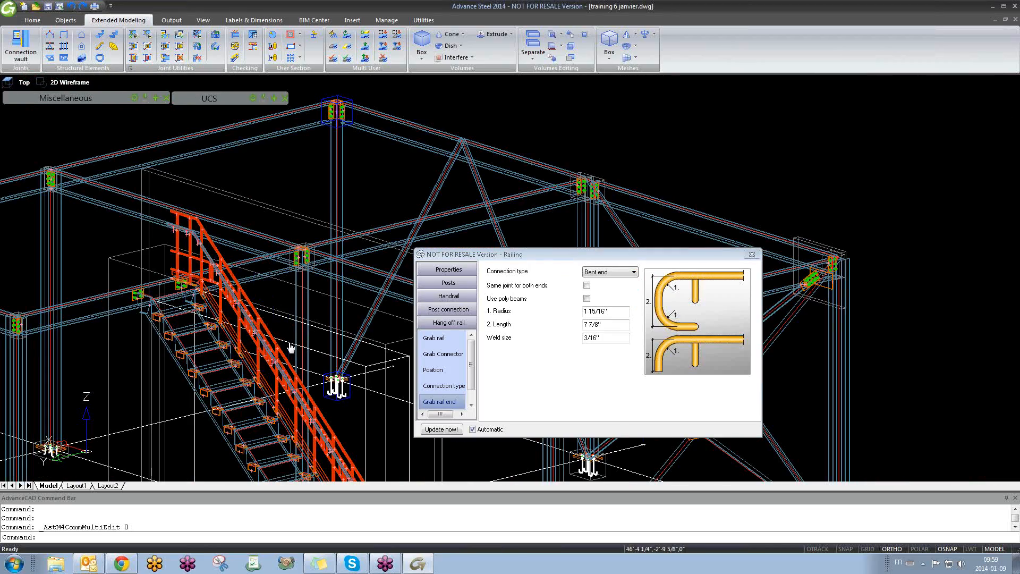
scroll(372, 388, up, 8)
shift+middle_drag(372, 388, 393, 393)
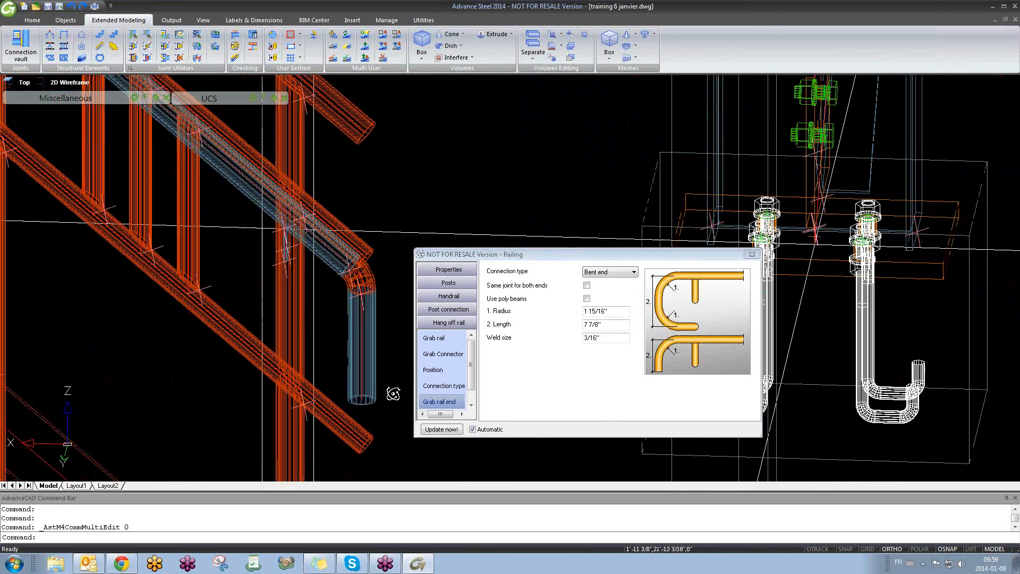
- Set the grab rail end's connection type to loop
click(611, 272)
click(611, 293)
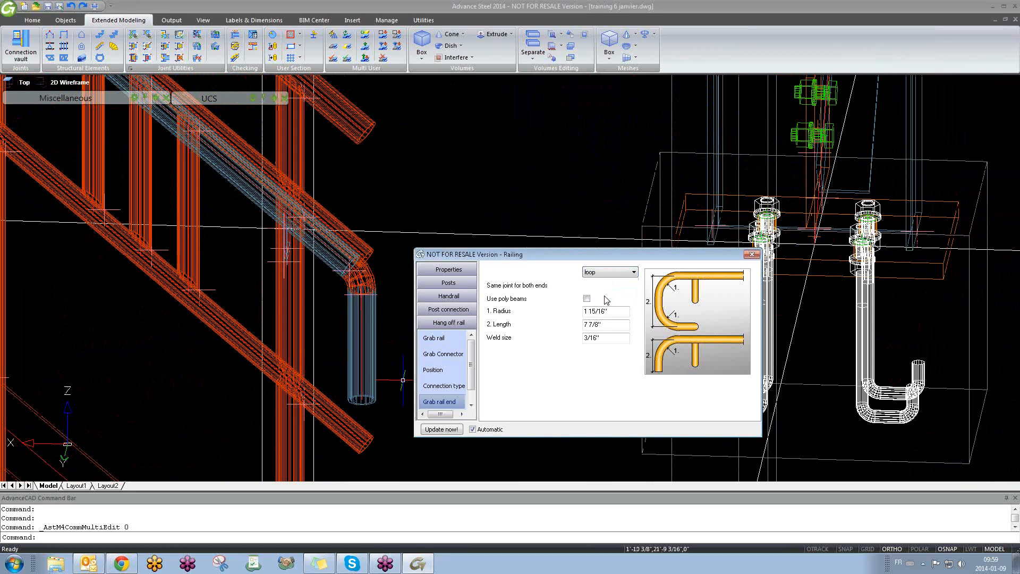
shift+middle_drag(276, 293, 323, 382)
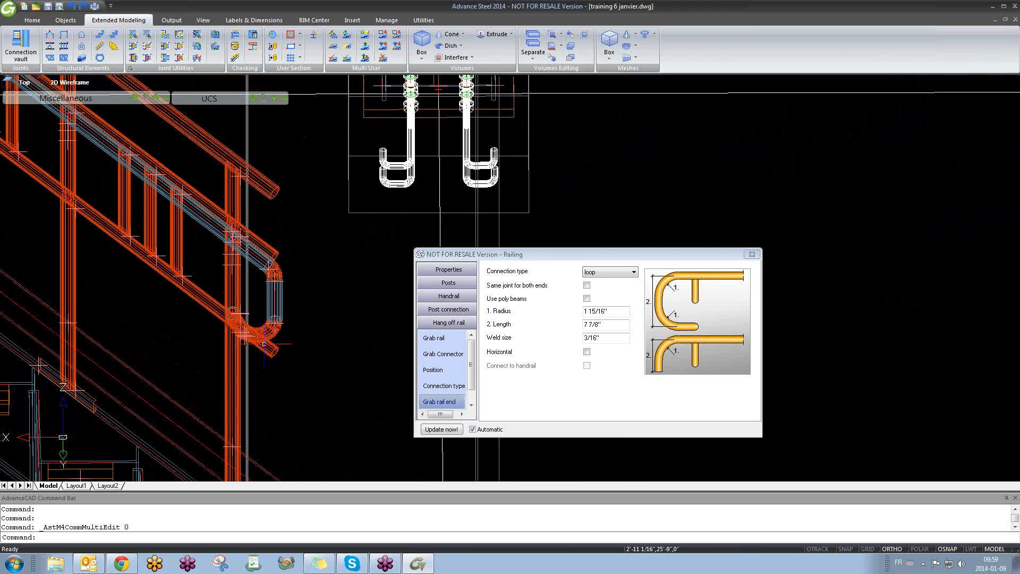
- Select the members around the grab rail's lower end and inspect how the loop meets the post and rails
click(312, 380)
click(234, 318)
shift+middle_drag(291, 339, 276, 303)
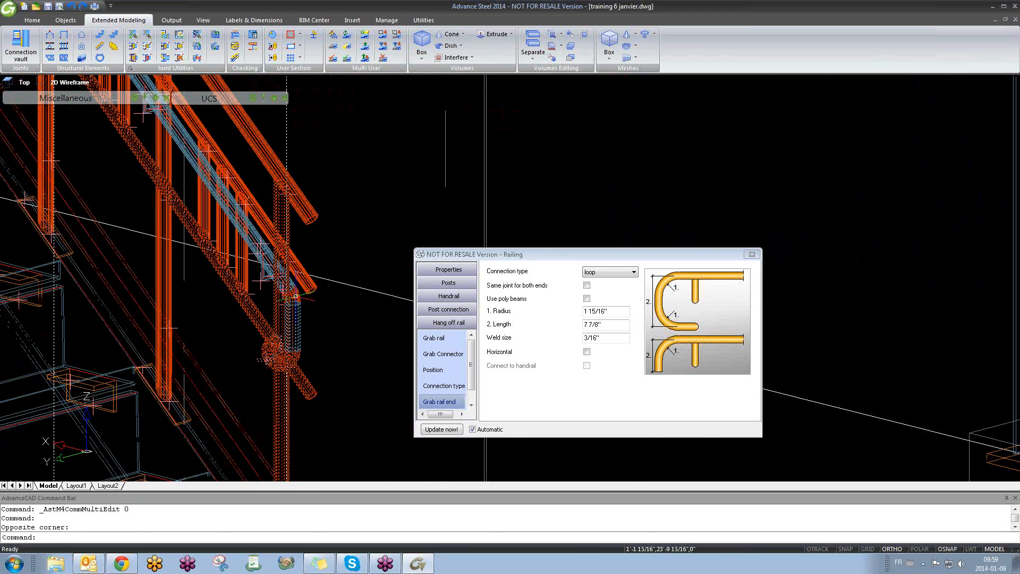
scroll(294, 300, down, 5)
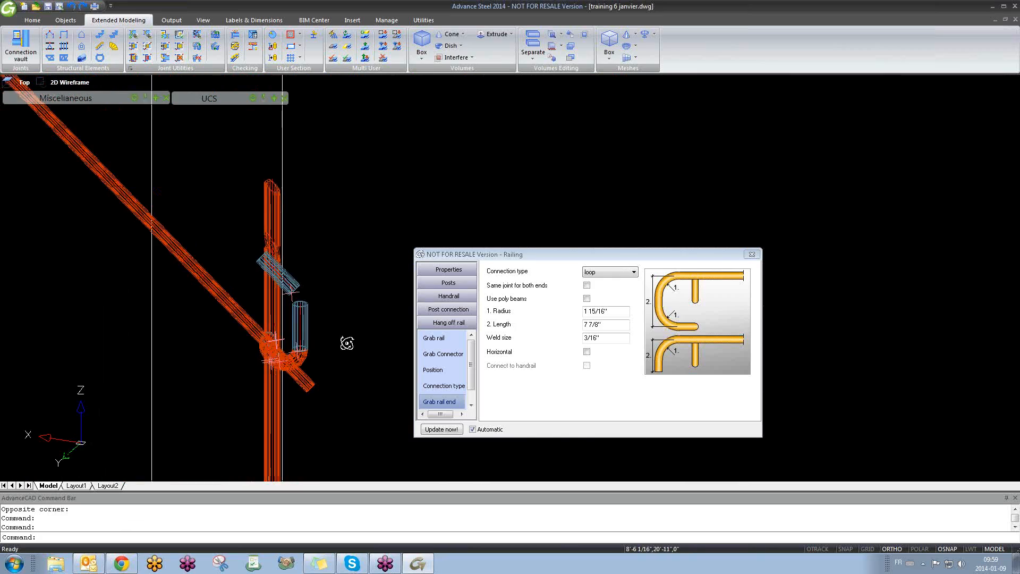
scroll(340, 293, up, 8)
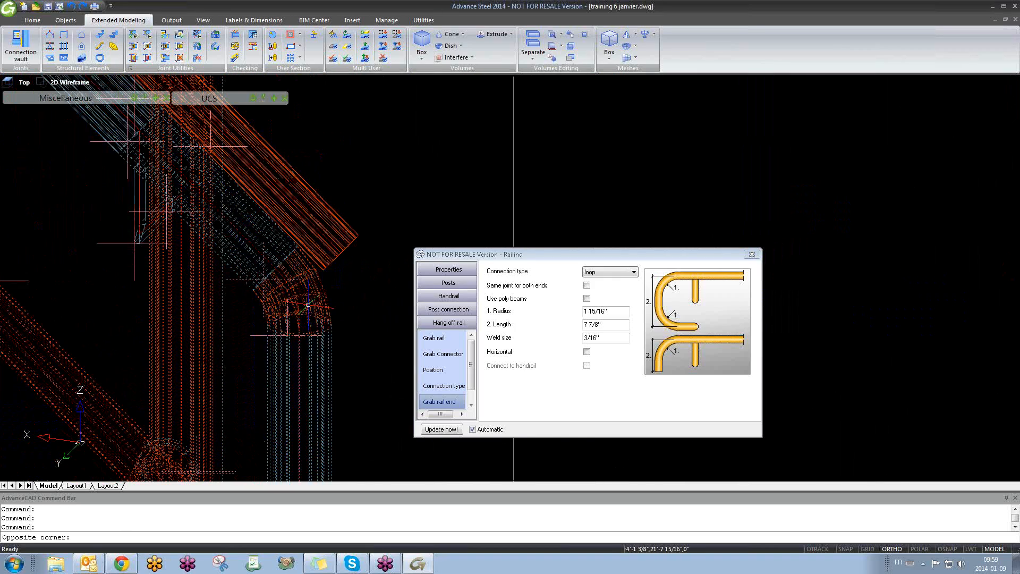
shift+middle_drag(340, 294, 380, 297)
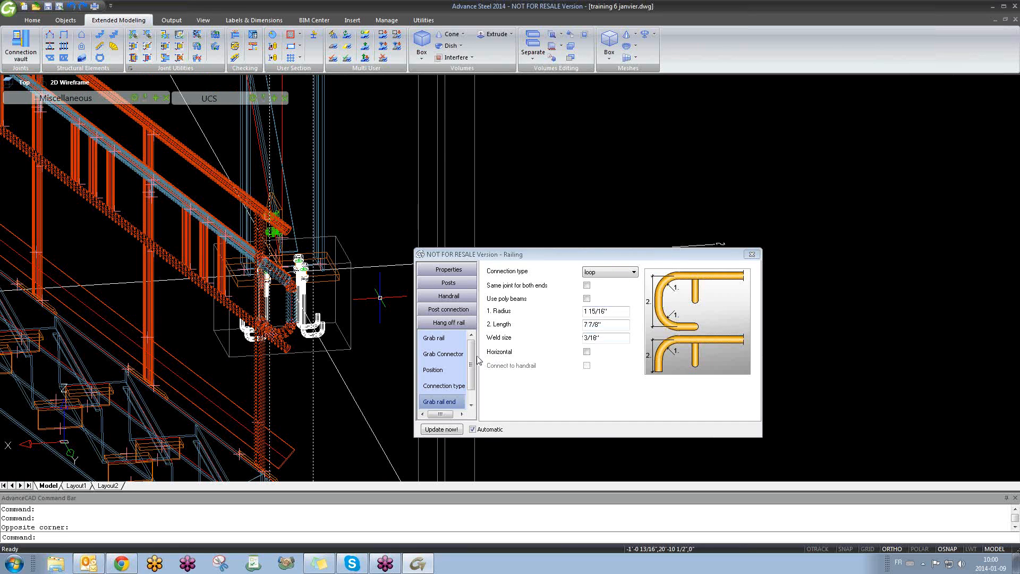
- Look through the grab rail end and post connection settings again for a matching rail end option
drag(471, 362, 471, 382)
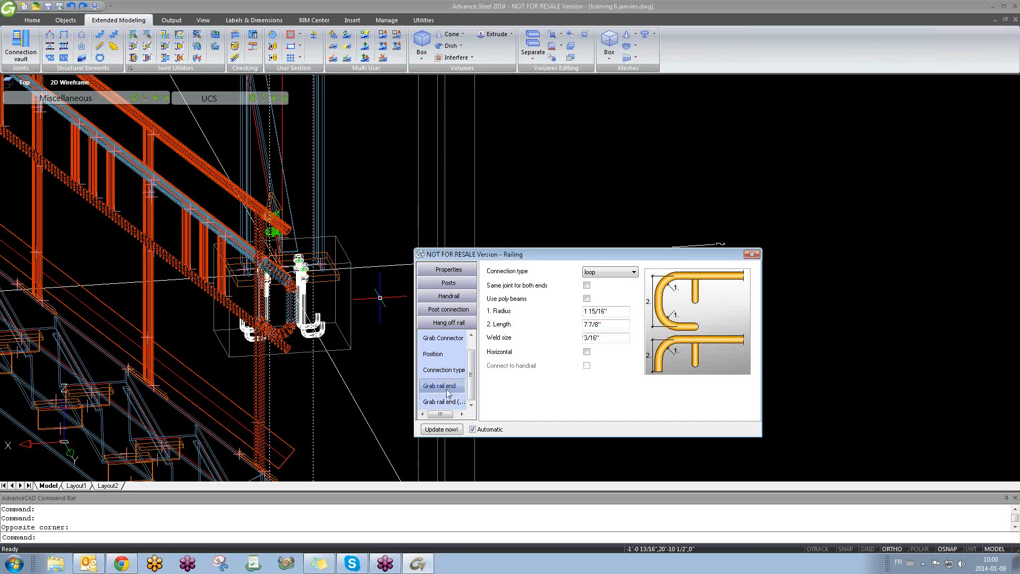
click(448, 310)
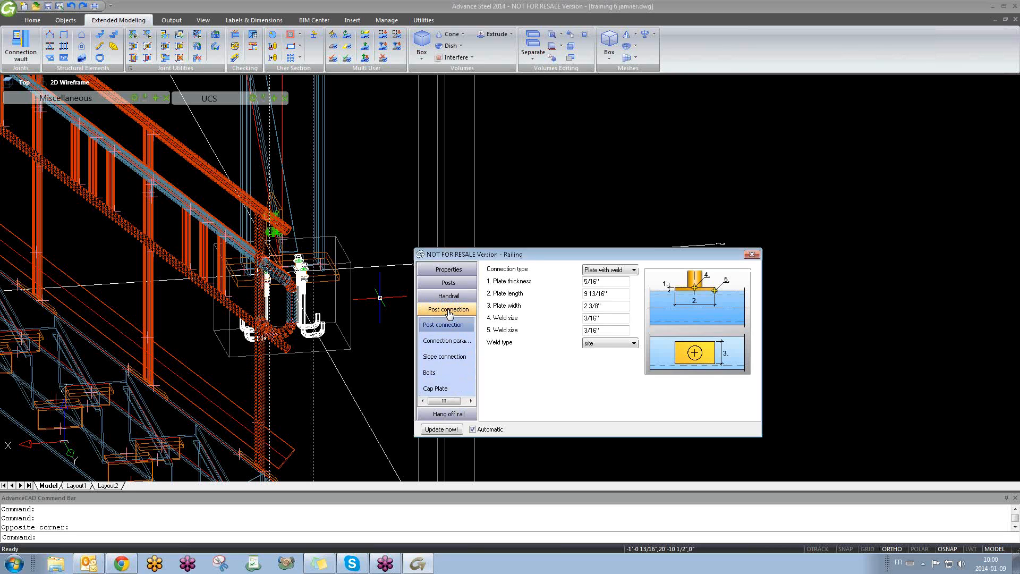
click(440, 392)
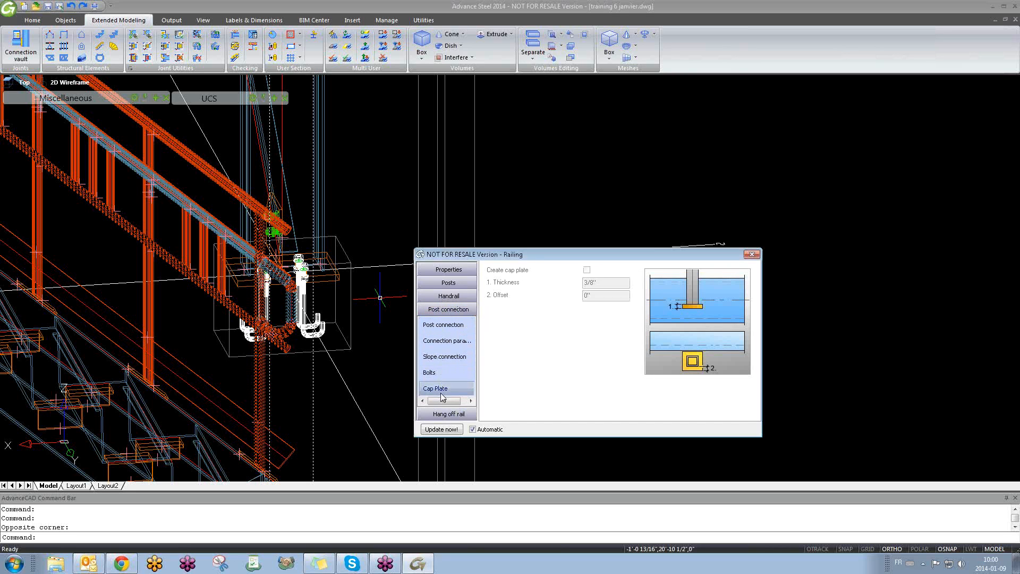
click(444, 362)
click(451, 343)
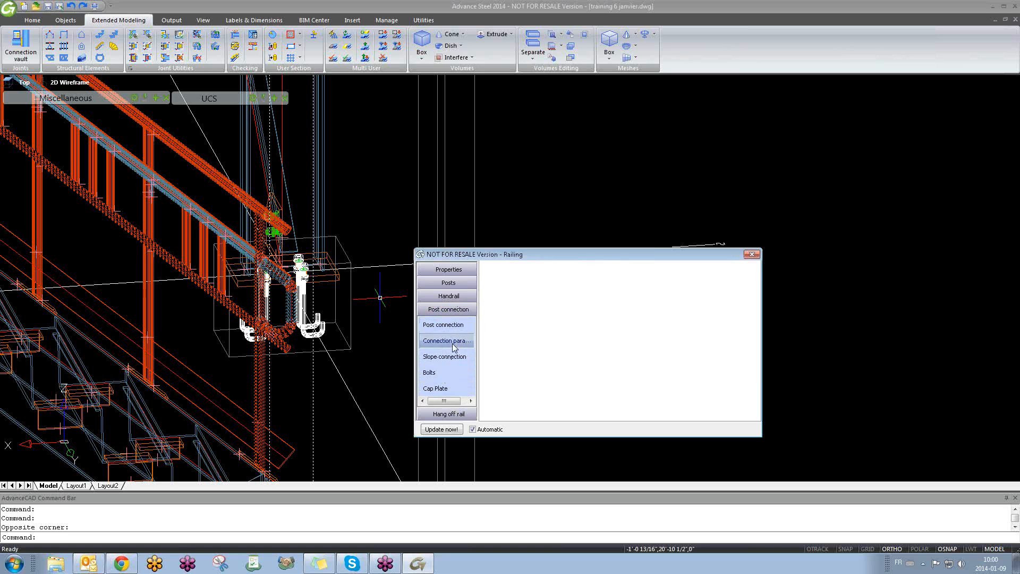
click(454, 324)
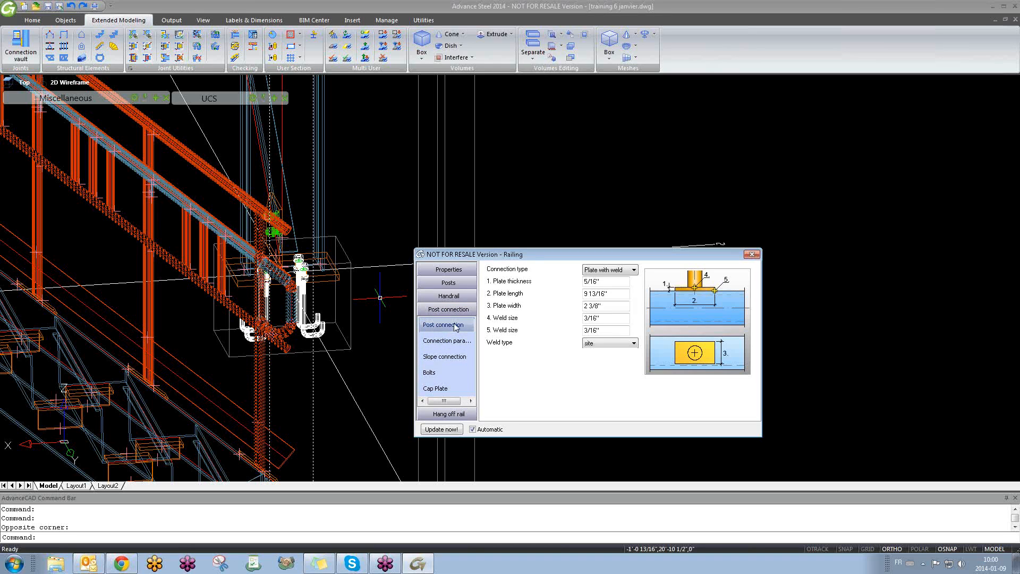
- Set the connection type for the stair railing's handrail end to Loop return
click(450, 296)
drag(474, 347, 474, 369)
click(456, 359)
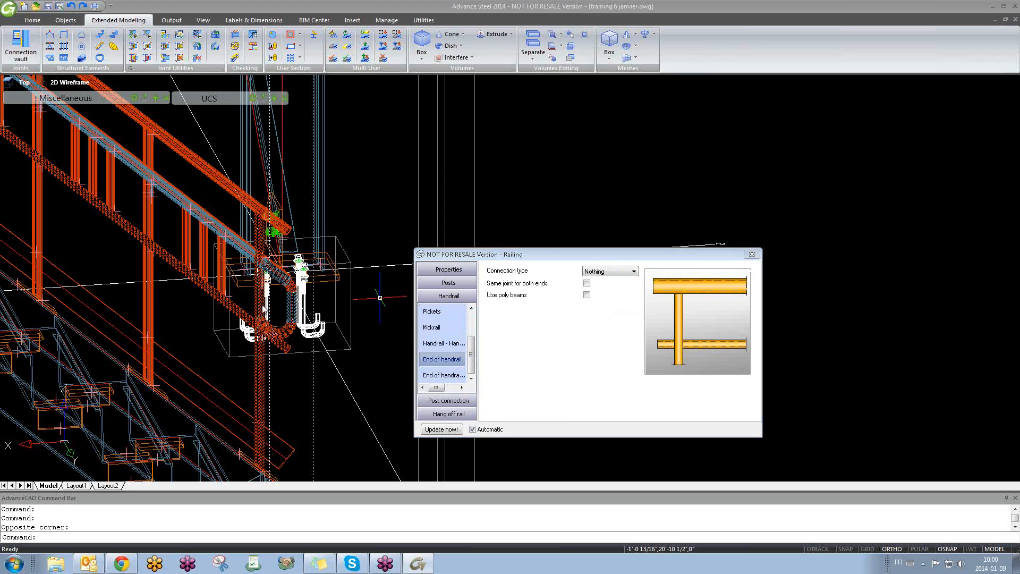
scroll(354, 383, down, 5)
middle_drag(170, 278, 376, 410)
scroll(410, 328, up, 8)
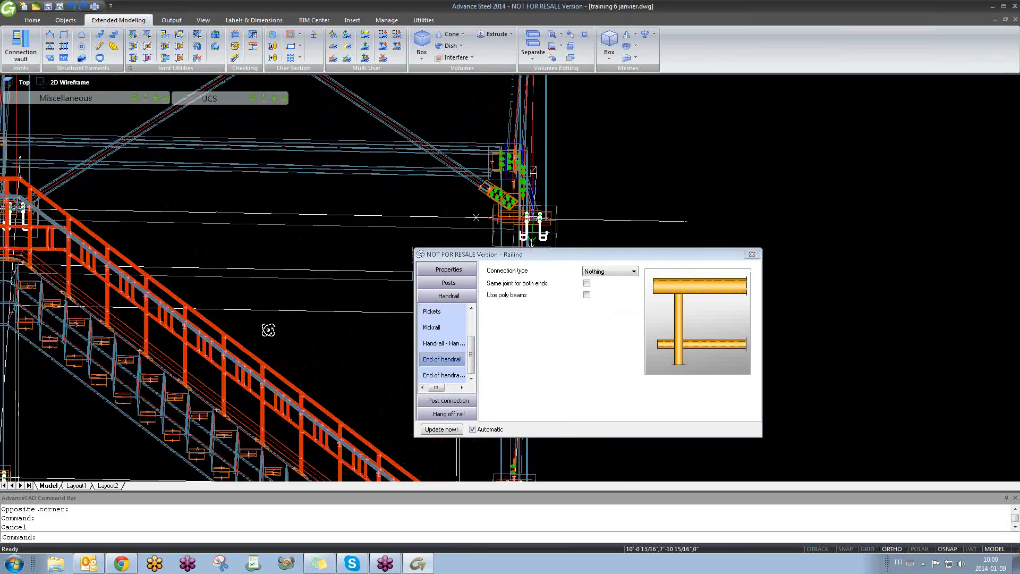
click(600, 271)
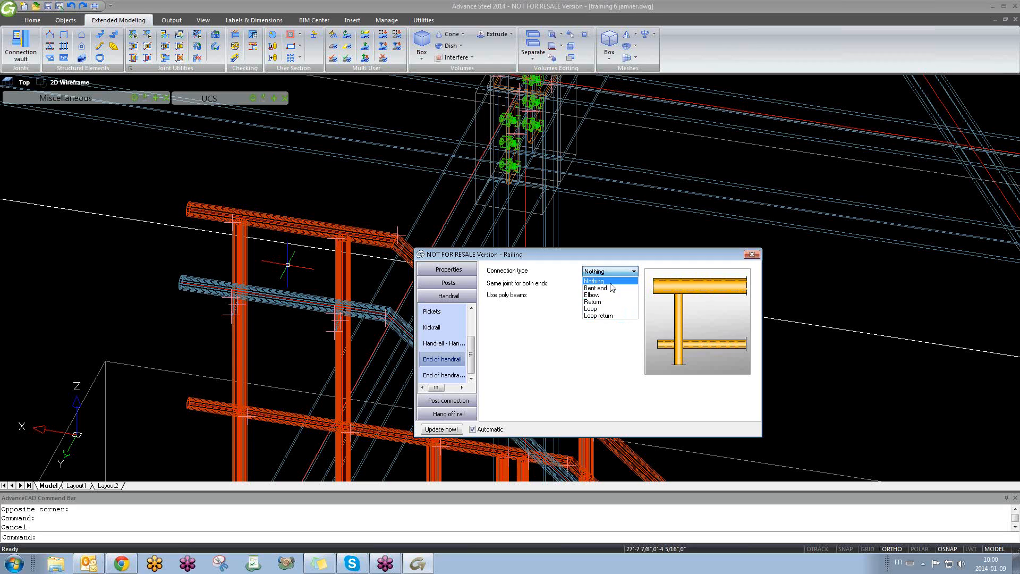
click(617, 316)
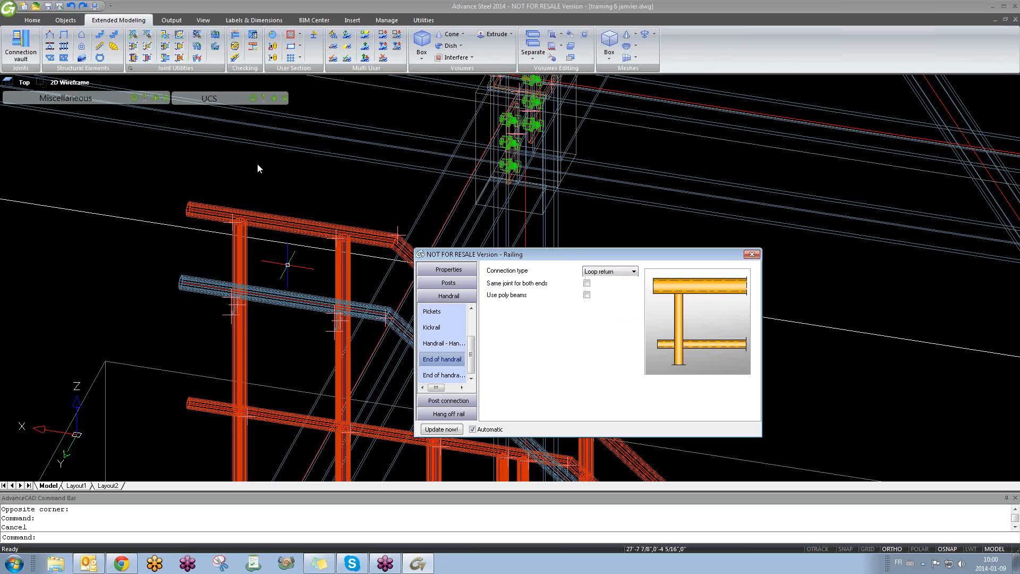
- Inspect the loop return at the handrail's lower end and close the railing settings
middle_drag(290, 293, 154, 187)
scroll(154, 187, down, 4)
middle_drag(300, 322, 96, 258)
middle_drag(339, 403, 223, 193)
middle_drag(317, 308, 170, 277)
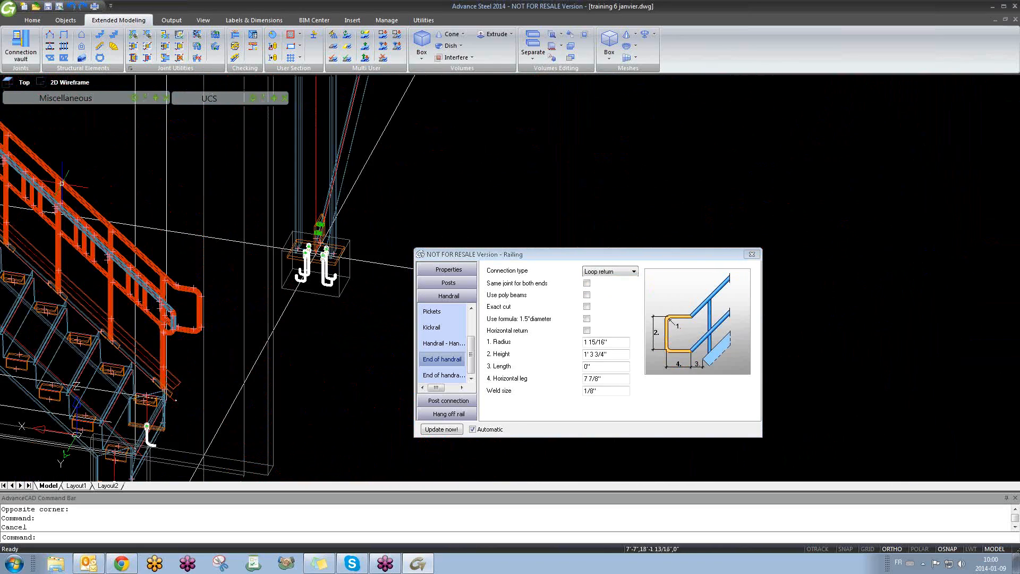
scroll(183, 308, up, 4)
scroll(183, 308, up, 3)
shift+middle_drag(218, 335, 194, 332)
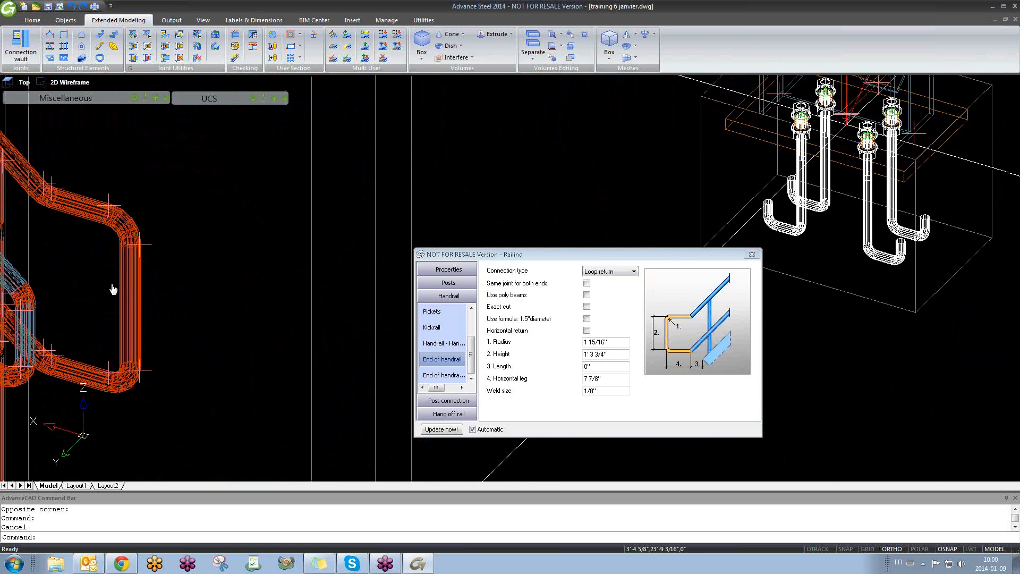
middle_drag(114, 288, 329, 320)
scroll(329, 320, down, 1)
scroll(309, 299, down, 2)
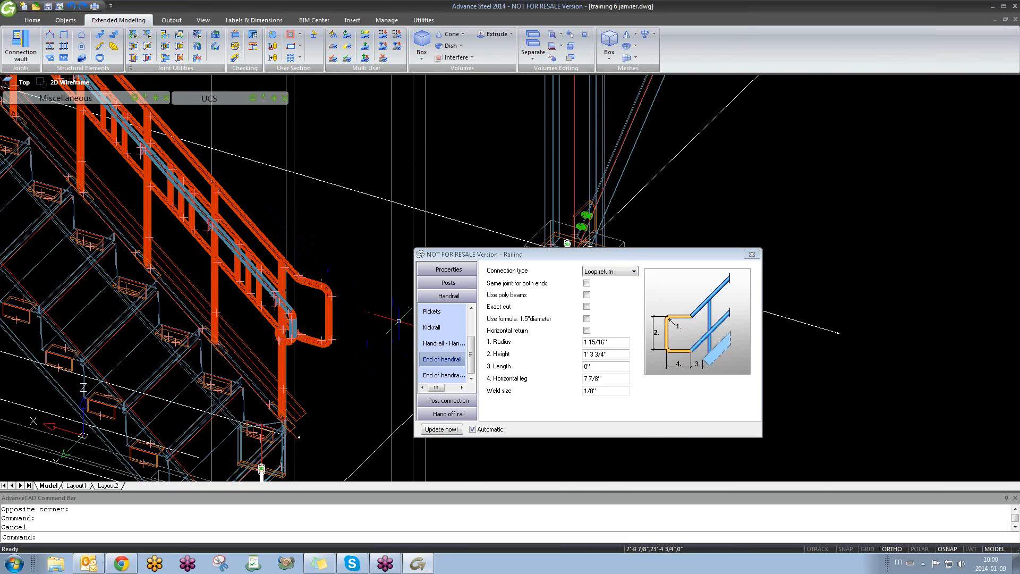
click(751, 255)
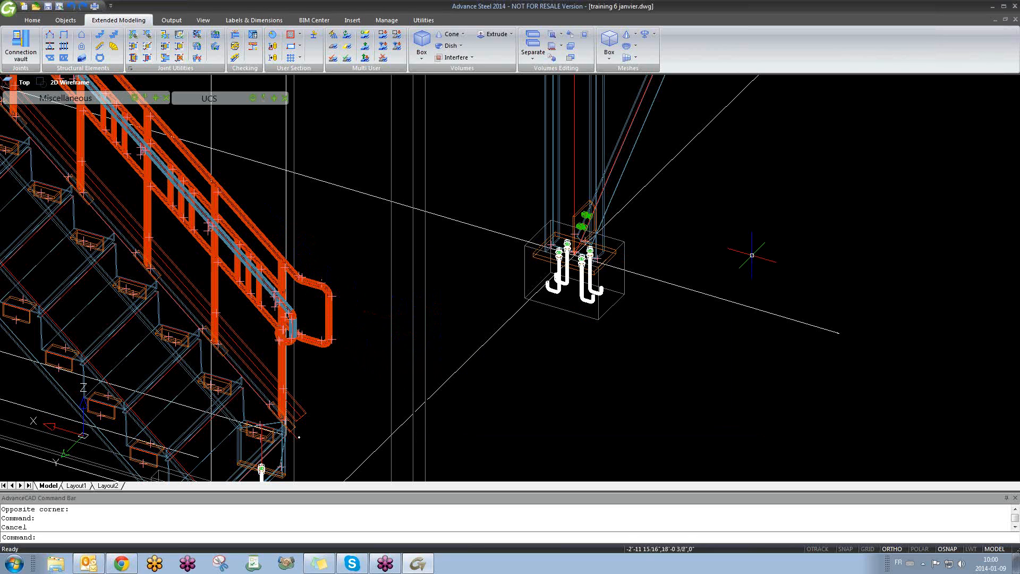
scroll(383, 303, down, 2)
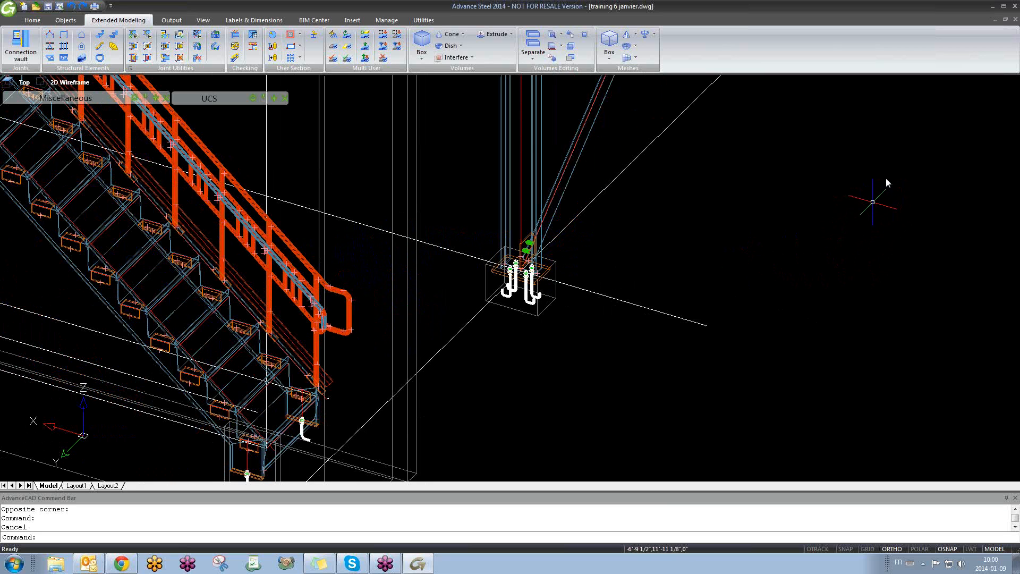
click(797, 192)
click(735, 227)
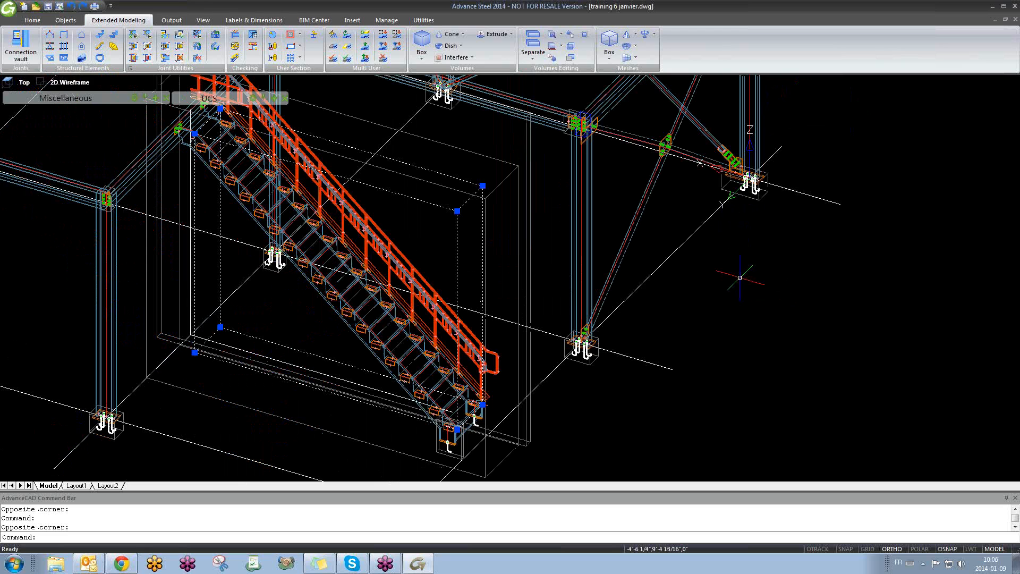
key(Escape)
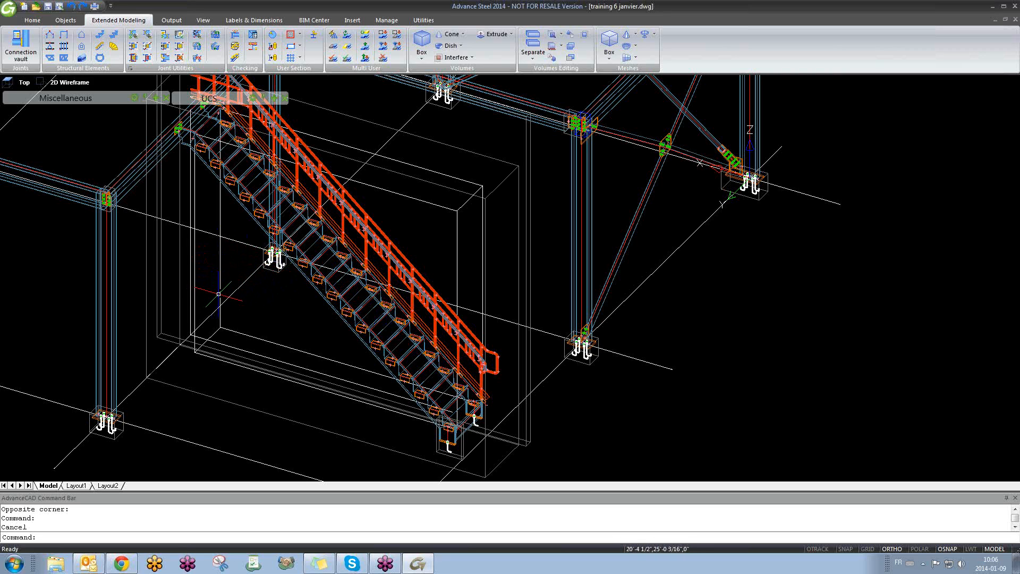
scroll(218, 293, down, 2)
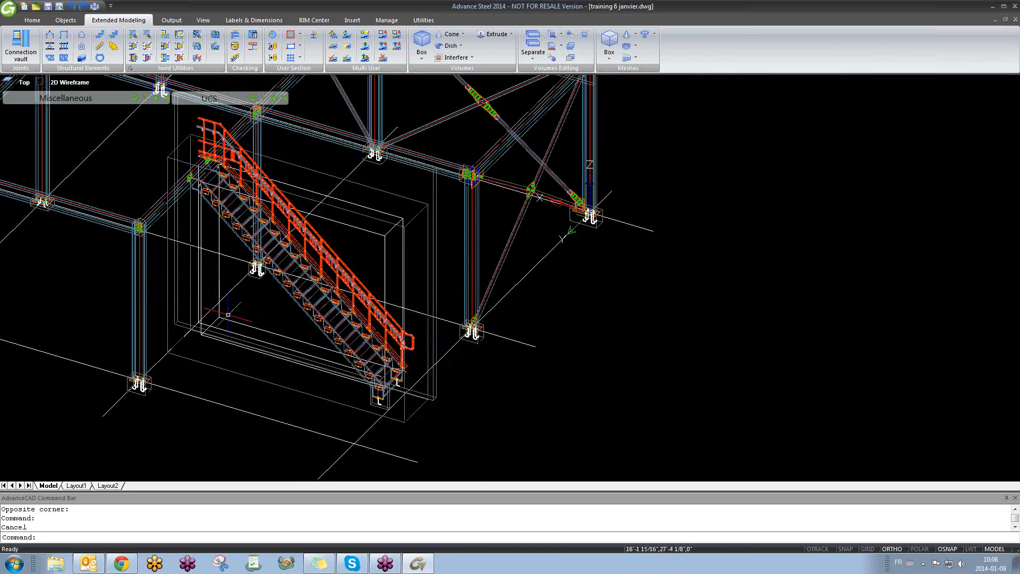
middle_drag(249, 307, 286, 323)
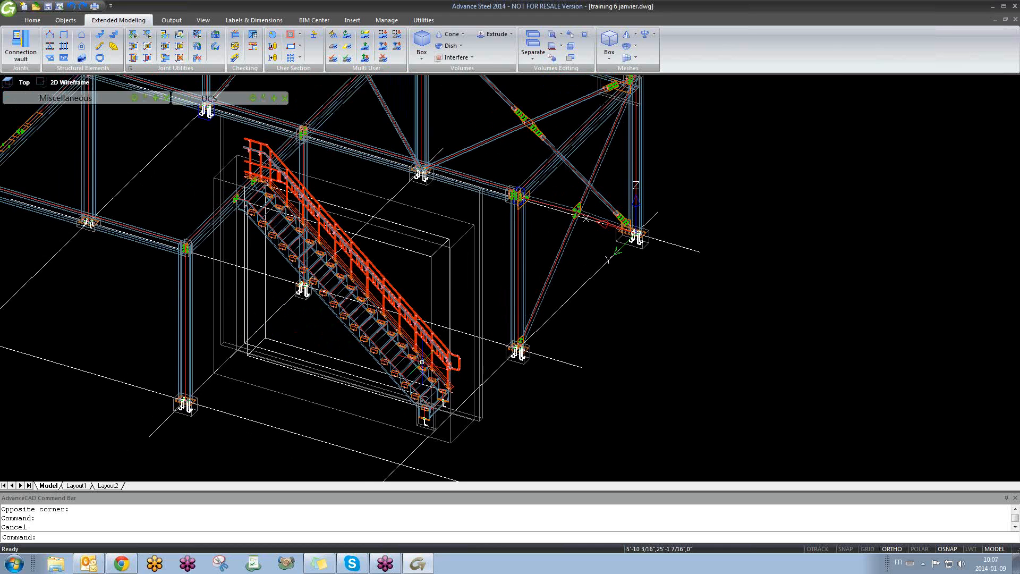
middle_drag(303, 309, 398, 379)
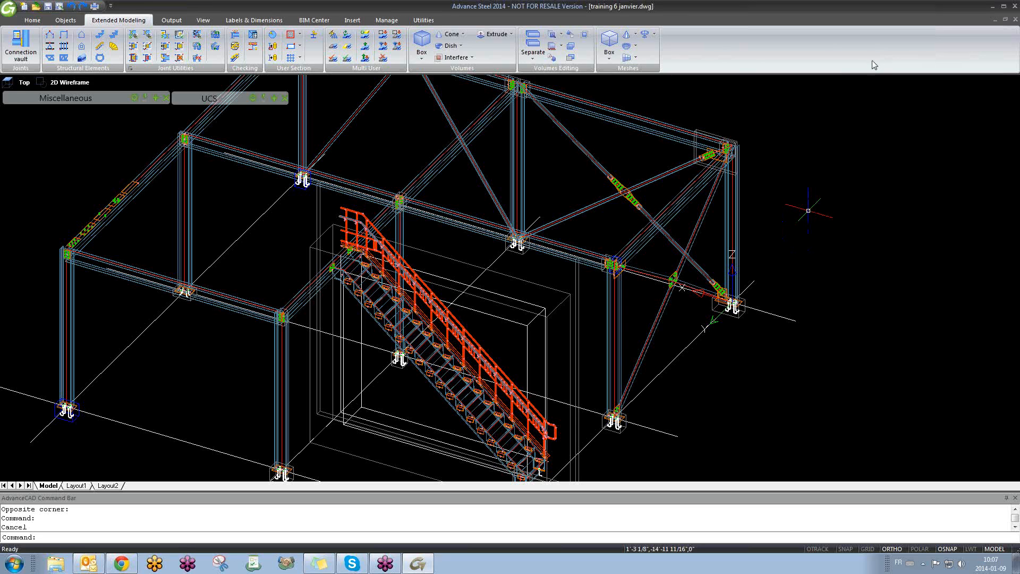
click(823, 202)
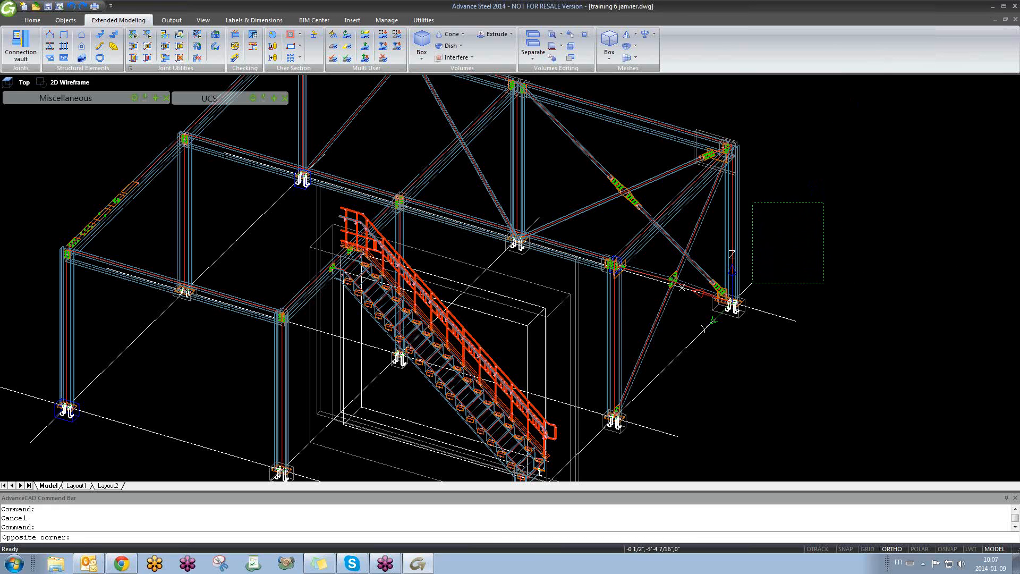
click(739, 304)
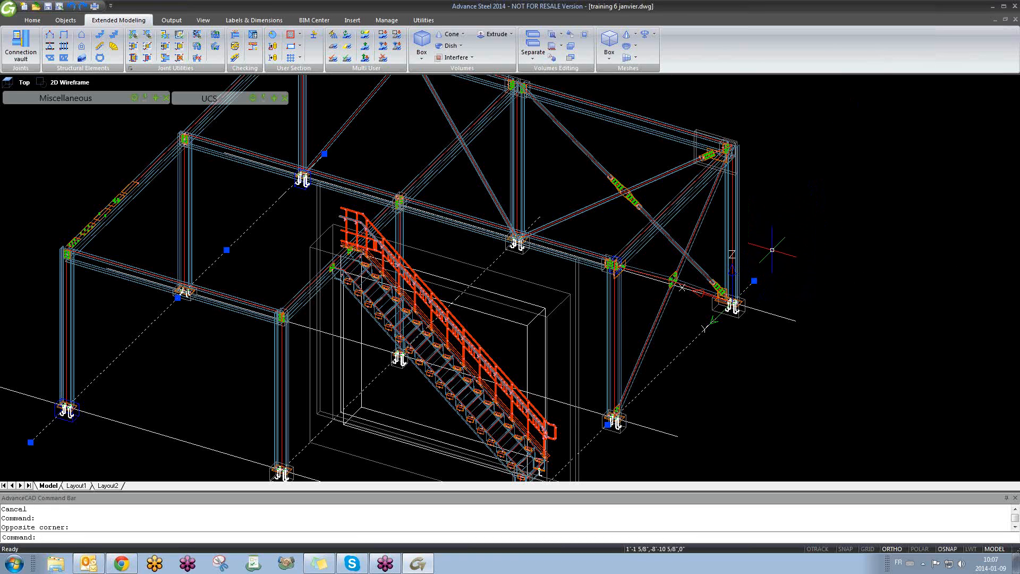
click(788, 327)
click(777, 313)
scroll(765, 287, up, 3)
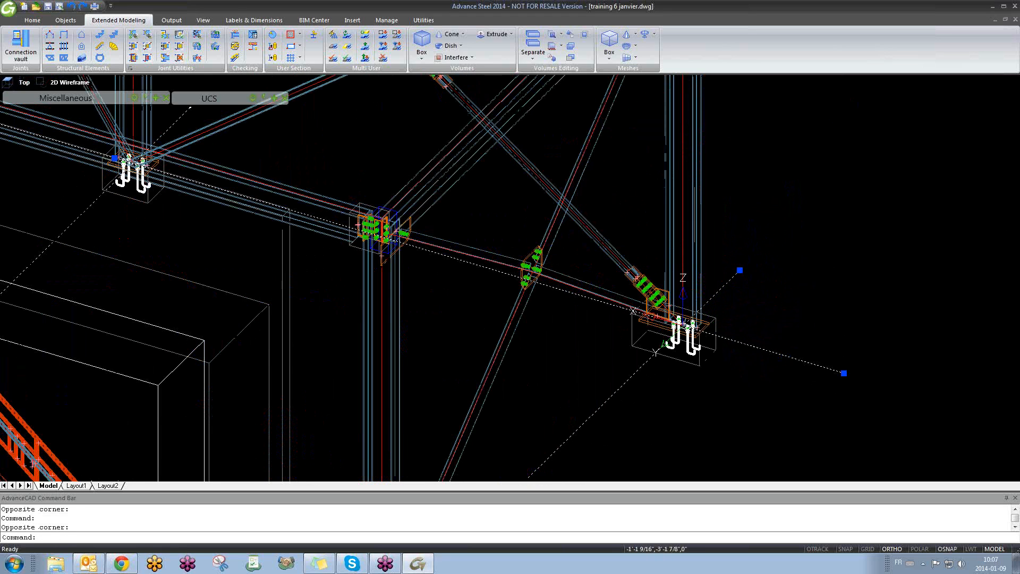
key(Escape)
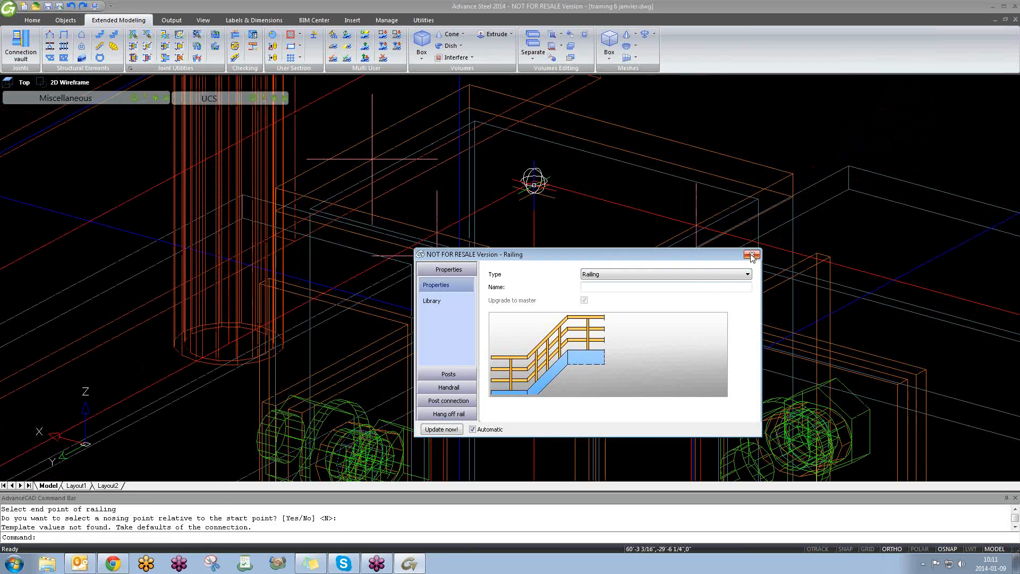
- Close the new railing's settings and inspect the railing along the upper beam from end to end
click(751, 255)
scroll(393, 300, up, 6)
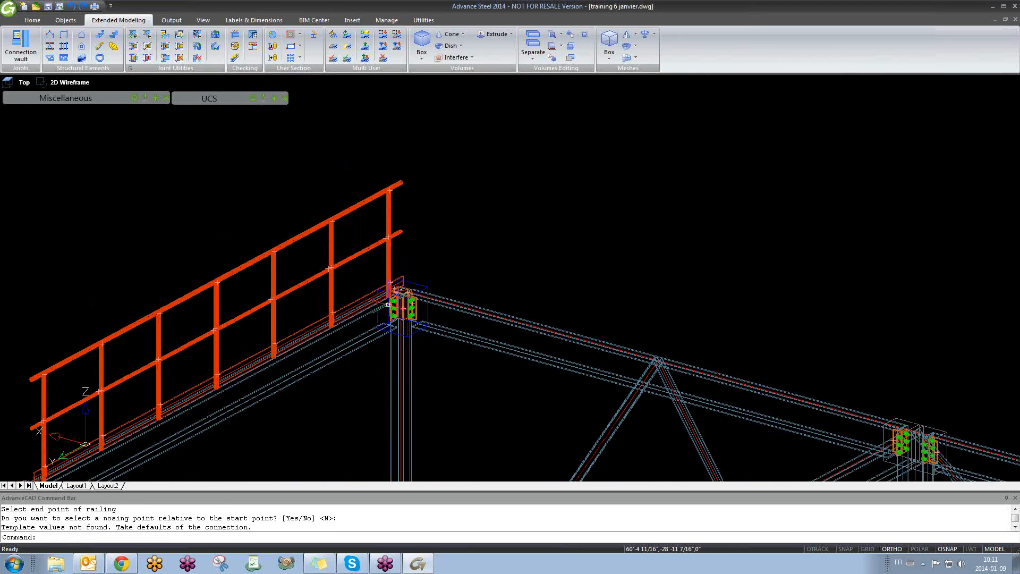
scroll(388, 305, down, 3)
scroll(127, 392, up, 4)
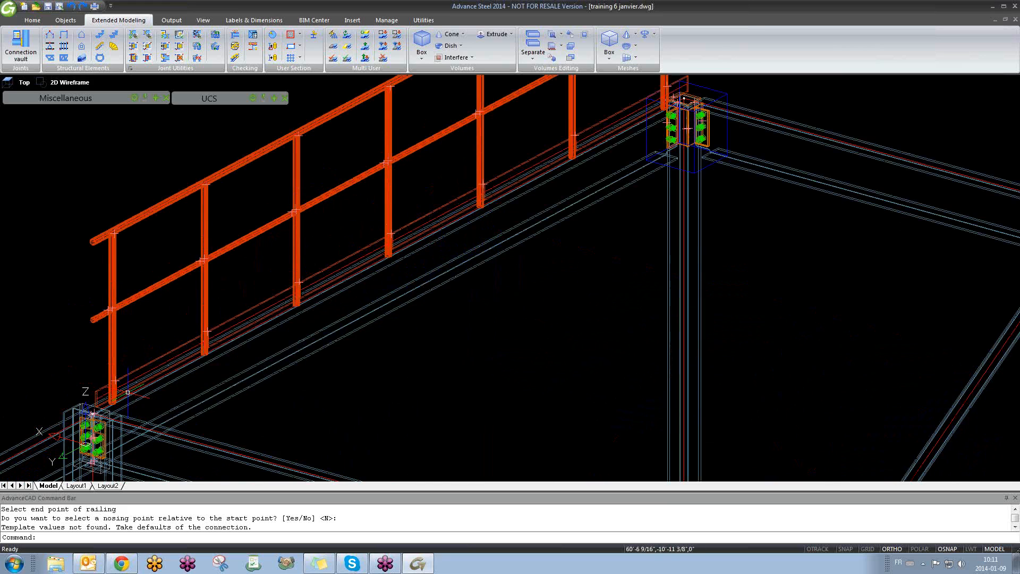
scroll(127, 392, down, 3)
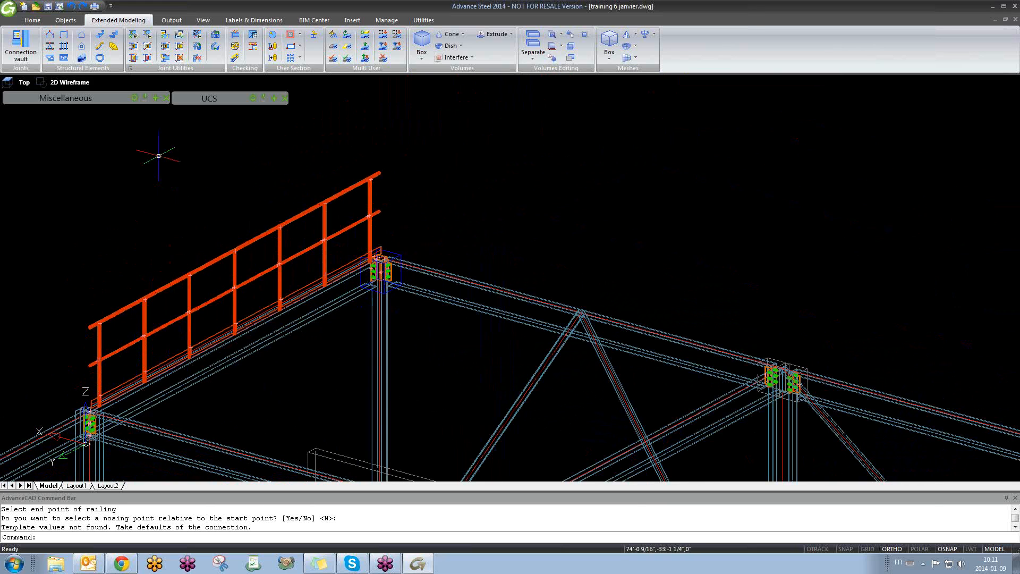
- Start another railing on the adjacent top beam and place its start point at the beam axis end over the far column
click(102, 47)
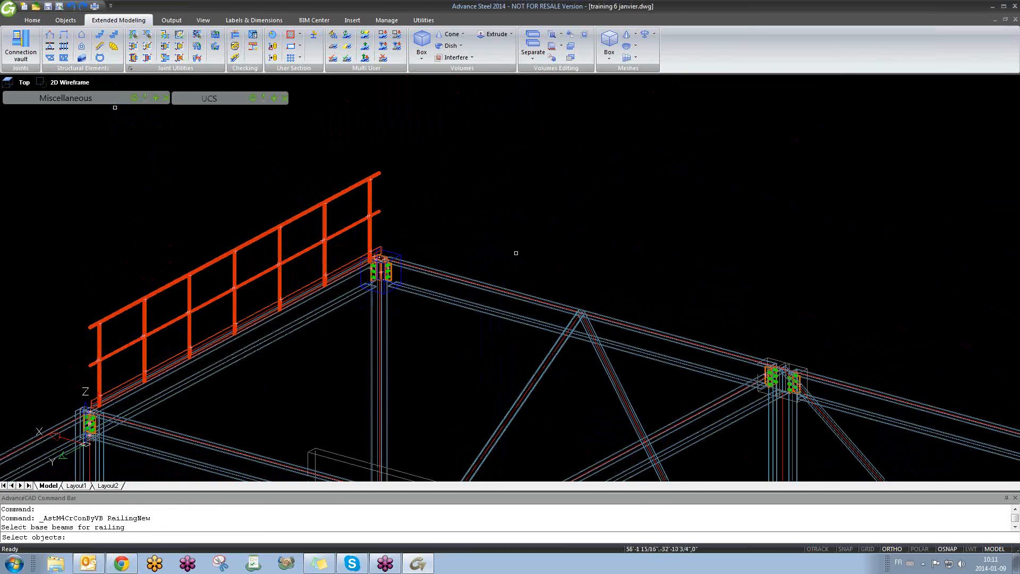
click(499, 294)
key(Return)
scroll(771, 365, up, 3)
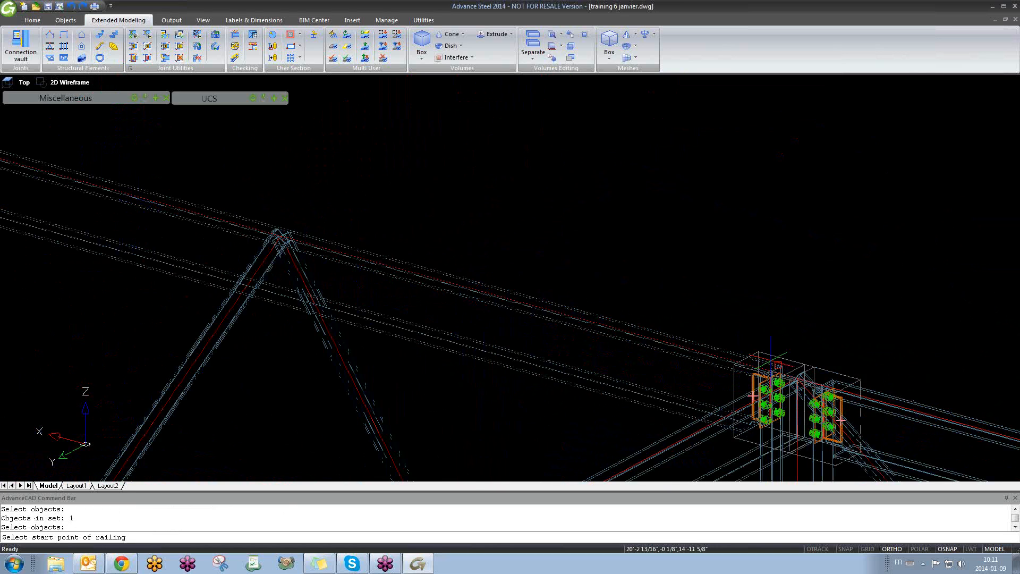
scroll(771, 364, up, 5)
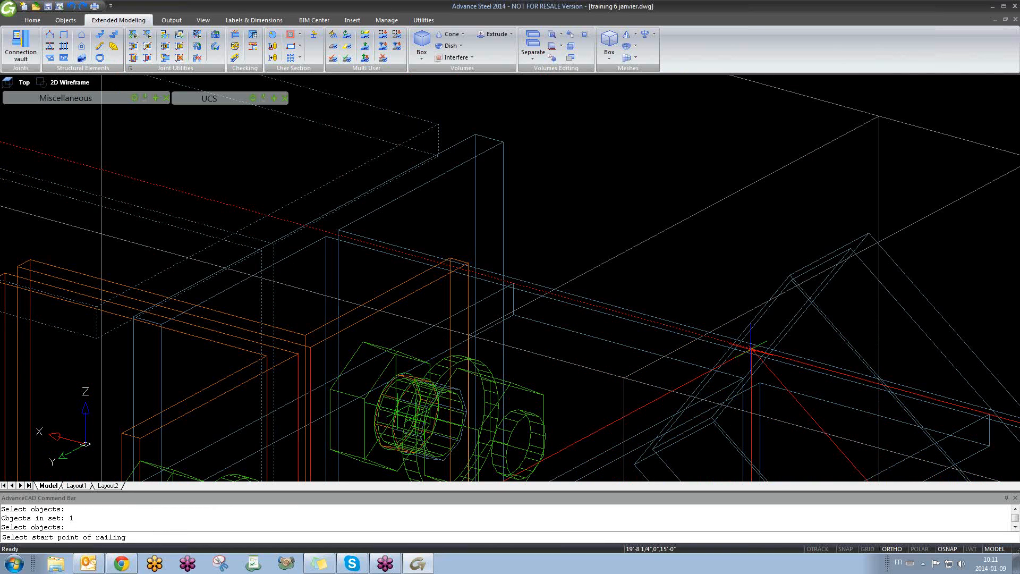
scroll(751, 350, up, 3)
click(574, 331)
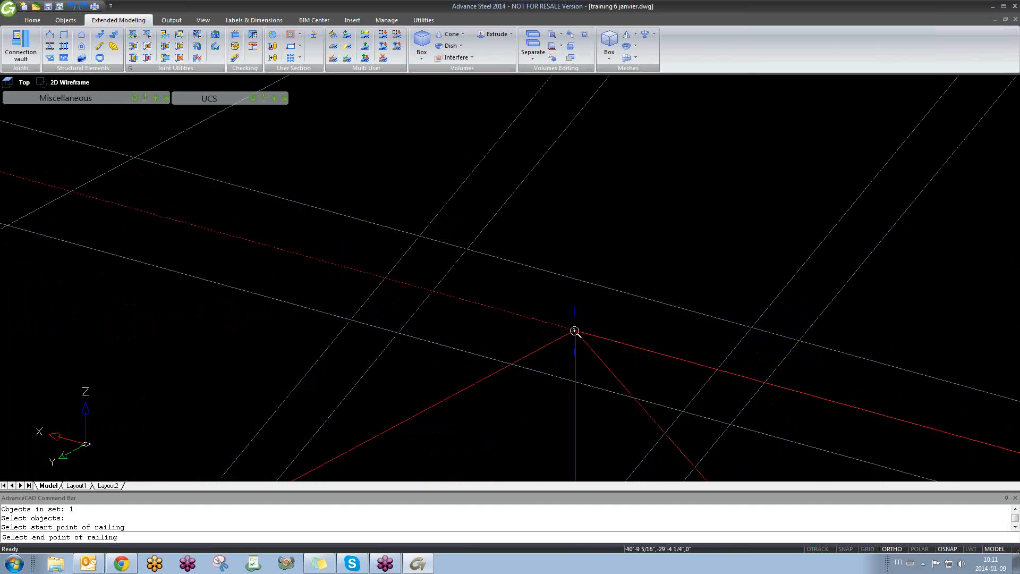
- Place the railing's end point at the shared corner column, decline the nosing point and keep the default railing settings
scroll(575, 331, down, 8)
scroll(329, 262, up, 4)
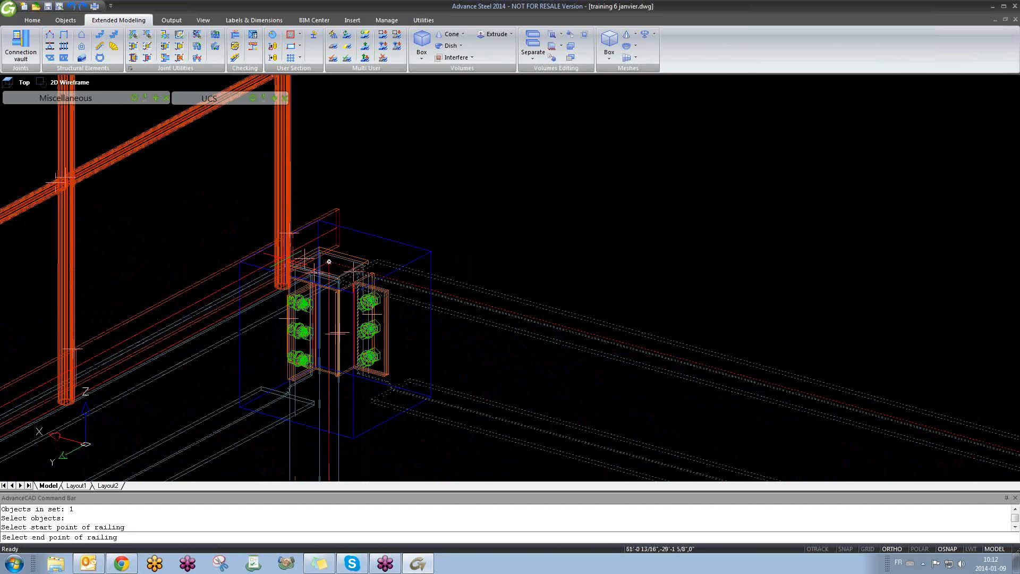
scroll(329, 262, up, 5)
click(783, 341)
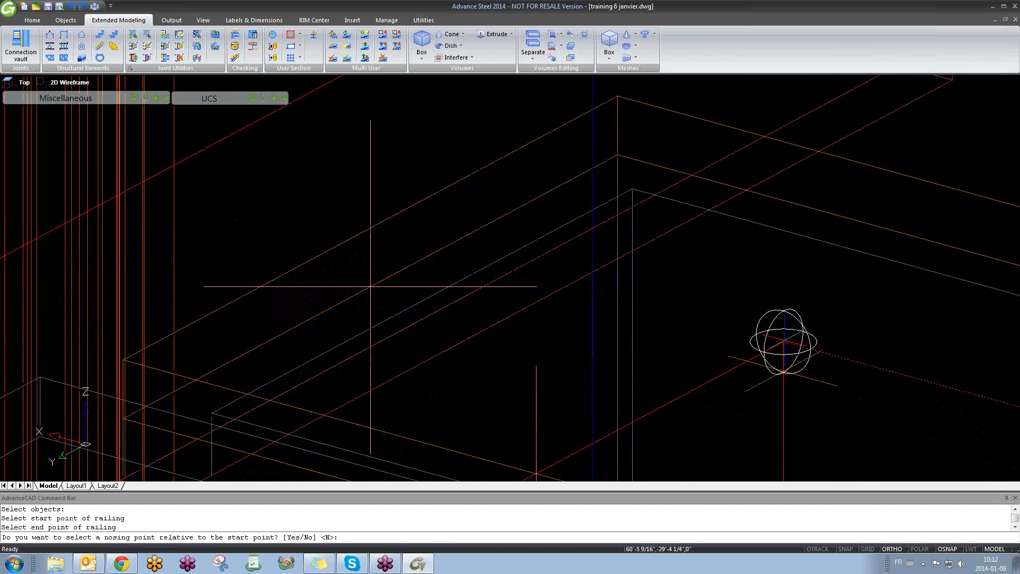
key(Return)
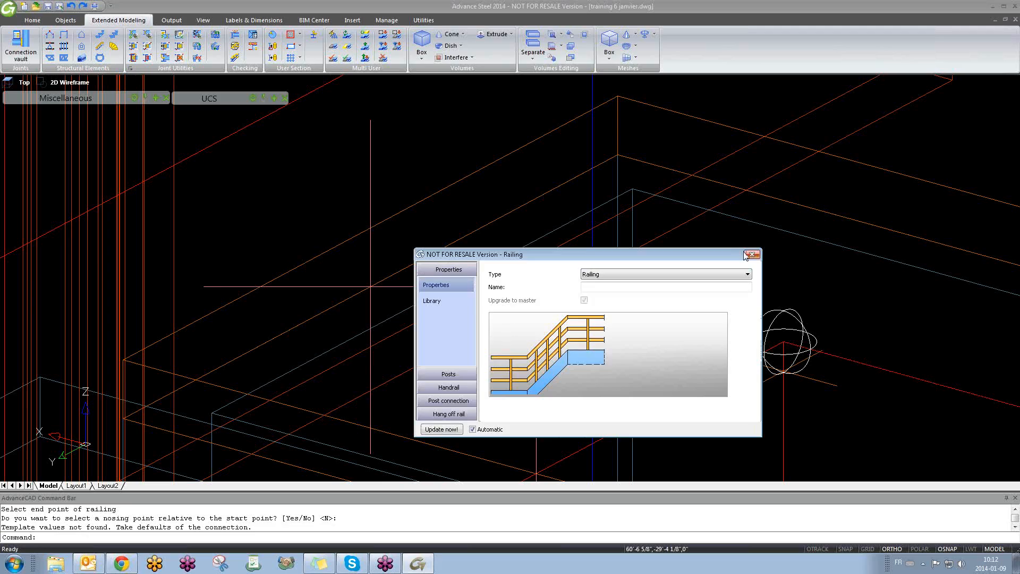
click(749, 255)
- Examine how the two railings' top handrails meet at the corner, selecting both handrails to check them
scroll(552, 242, down, 10)
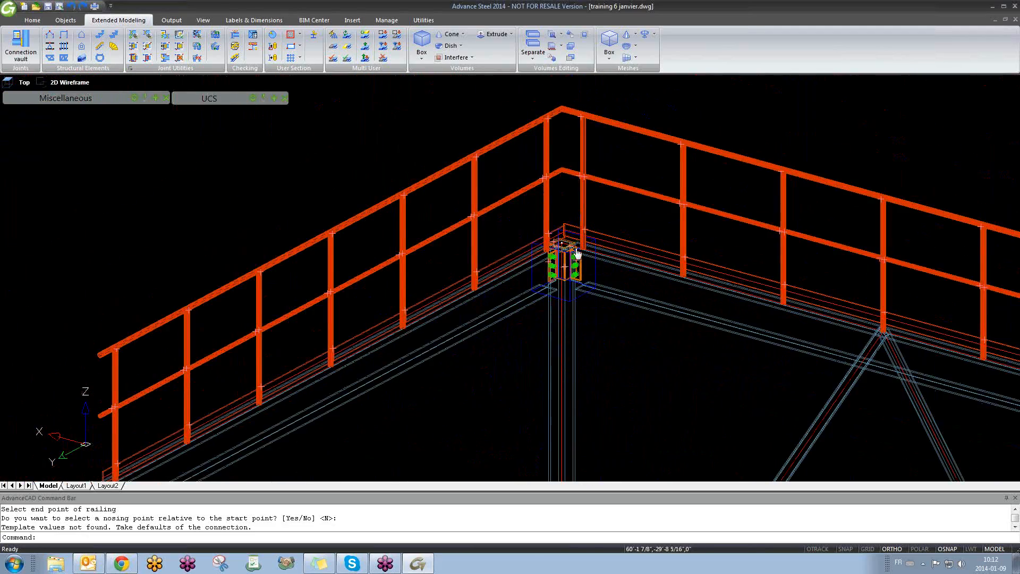
scroll(577, 253, up, 10)
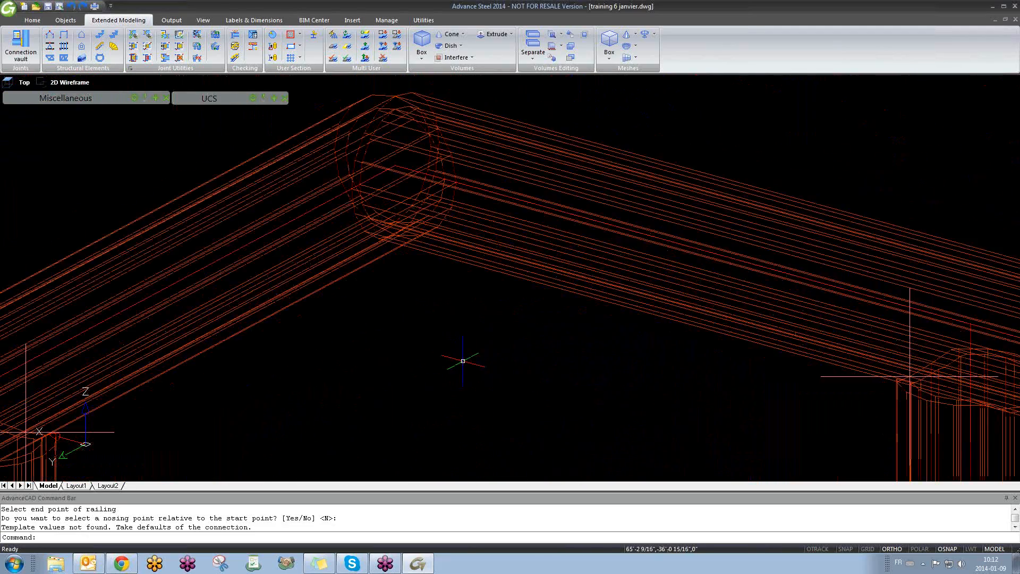
scroll(463, 361, down, 12)
middle_drag(509, 373, 450, 278)
scroll(425, 273, up, 6)
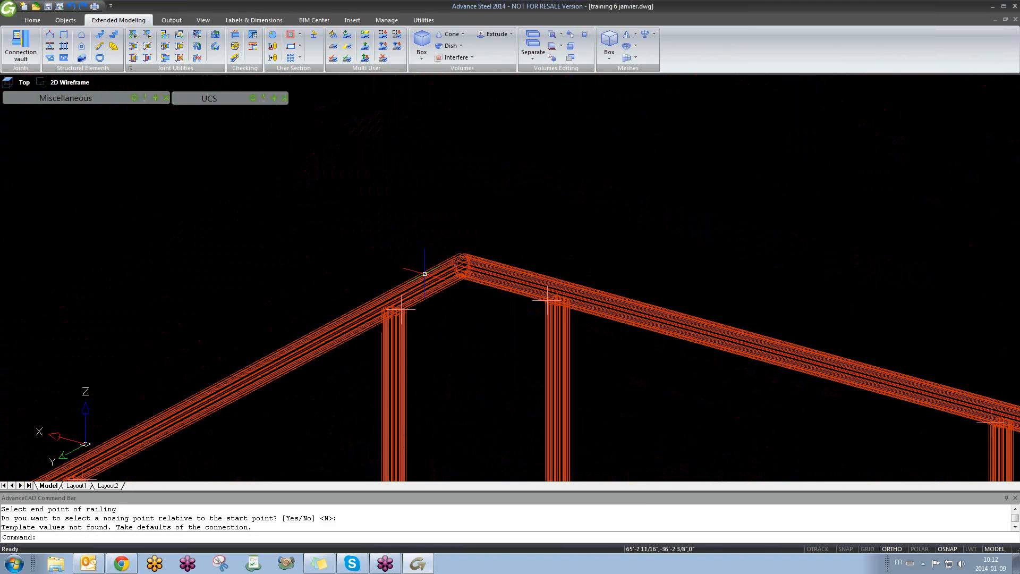
click(424, 274)
click(504, 275)
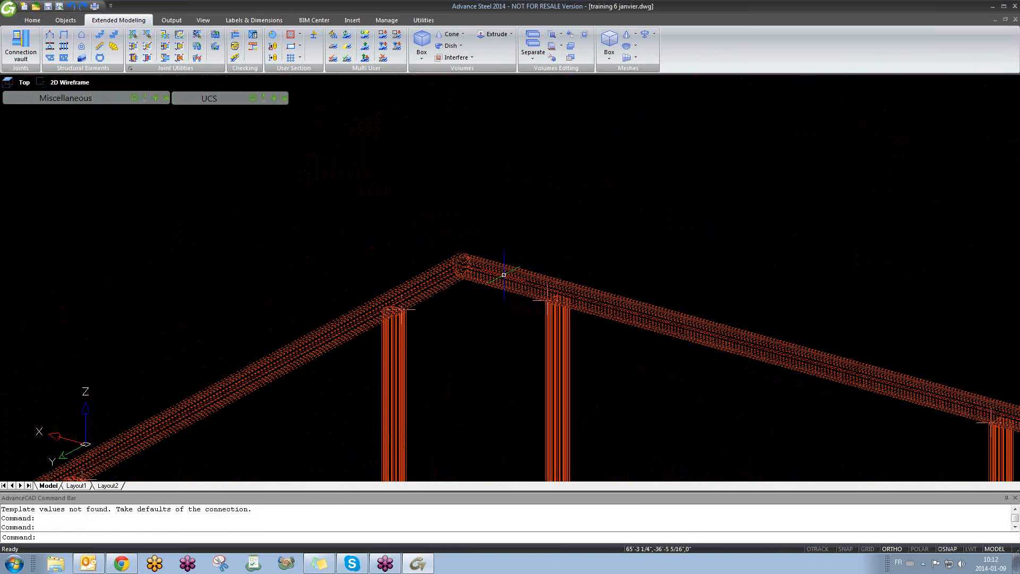
scroll(462, 278, down, 3)
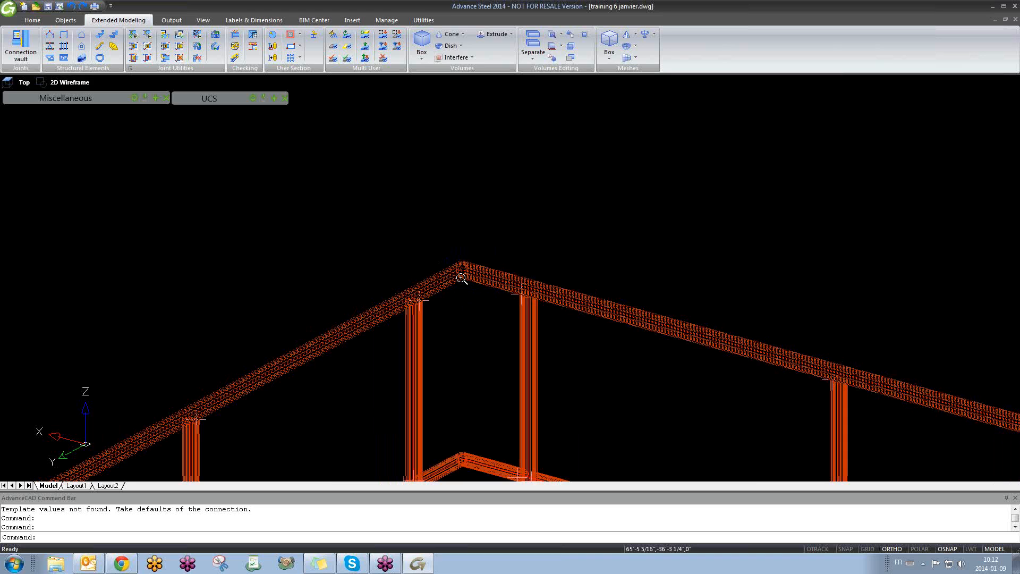
key(Escape)
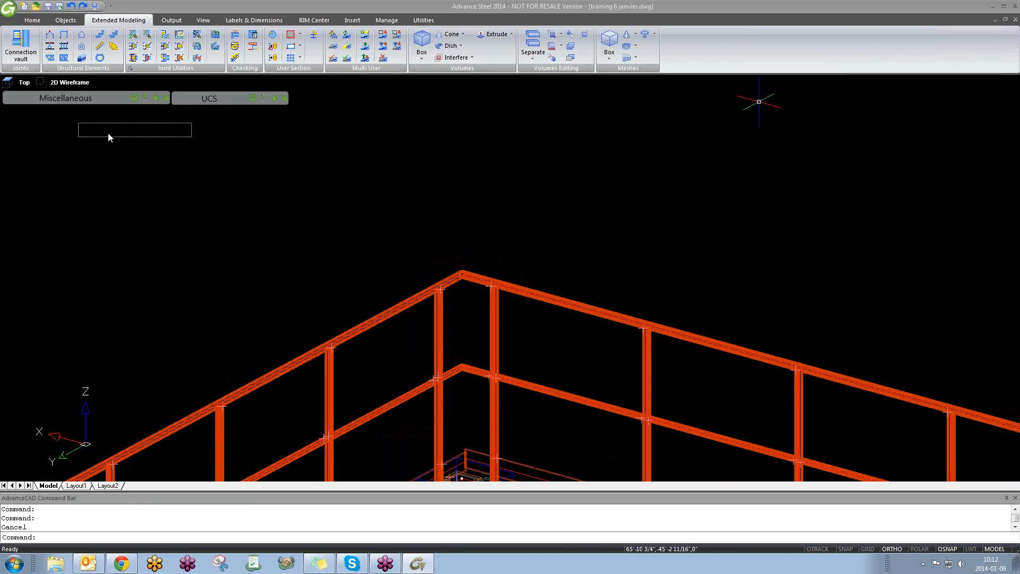
- Move the UCS toolbar beneath the Miscellaneous toolbar
drag(107, 132, 42, 120)
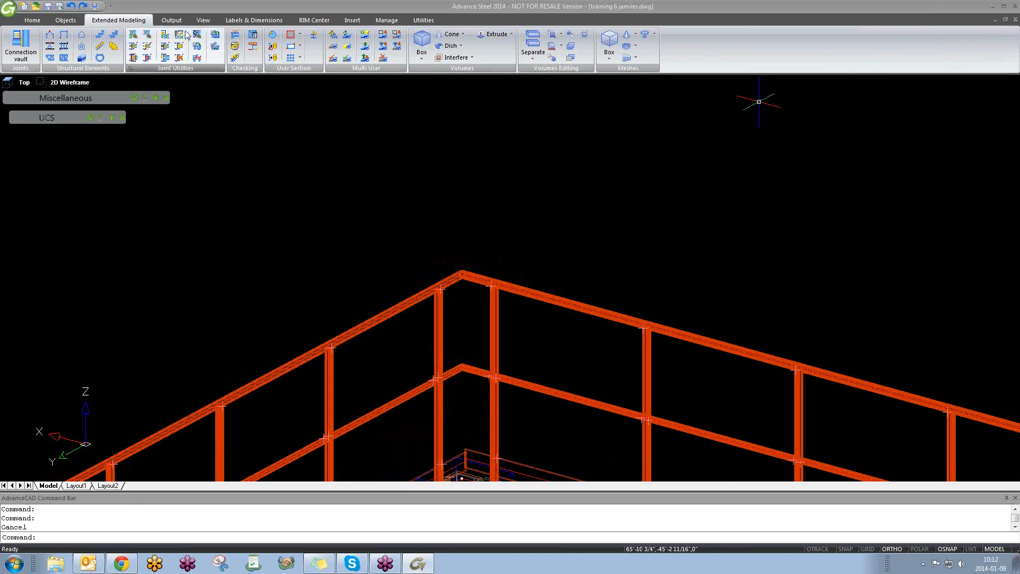
- Cut the two top handrails against each other at the corner with a miter joint, keeping its default settings
click(111, 117)
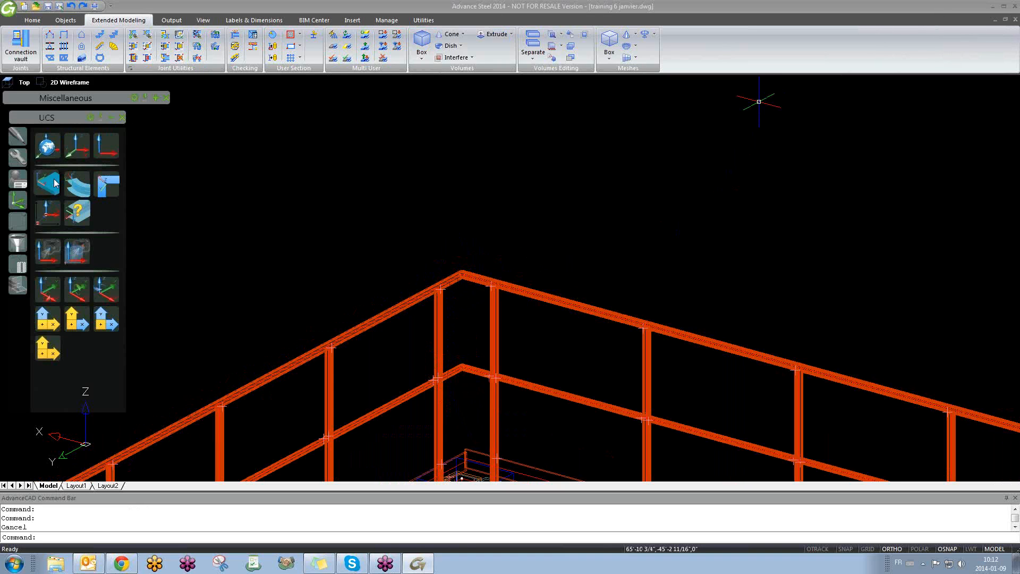
click(17, 283)
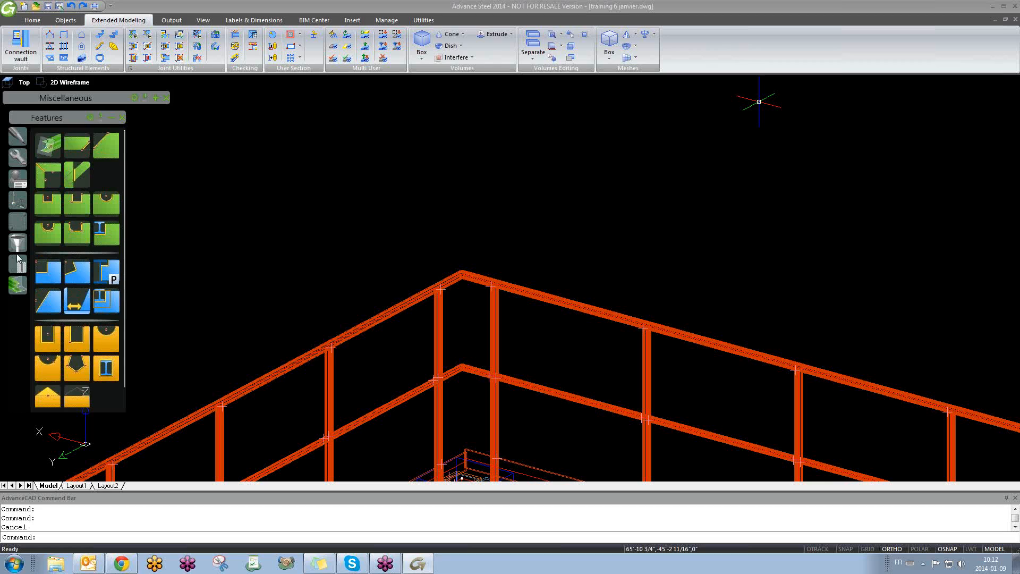
click(49, 176)
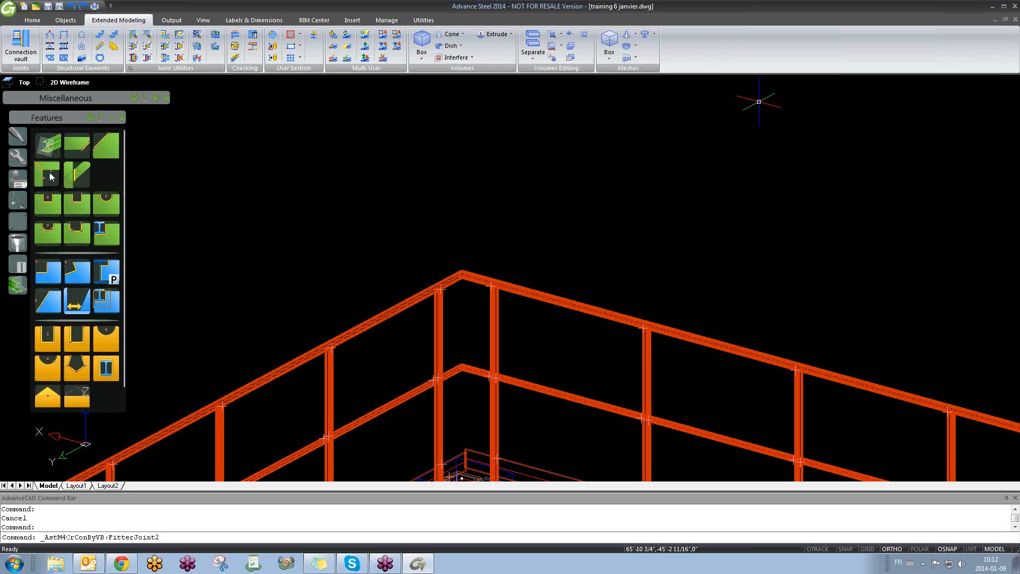
scroll(400, 302, up, 3)
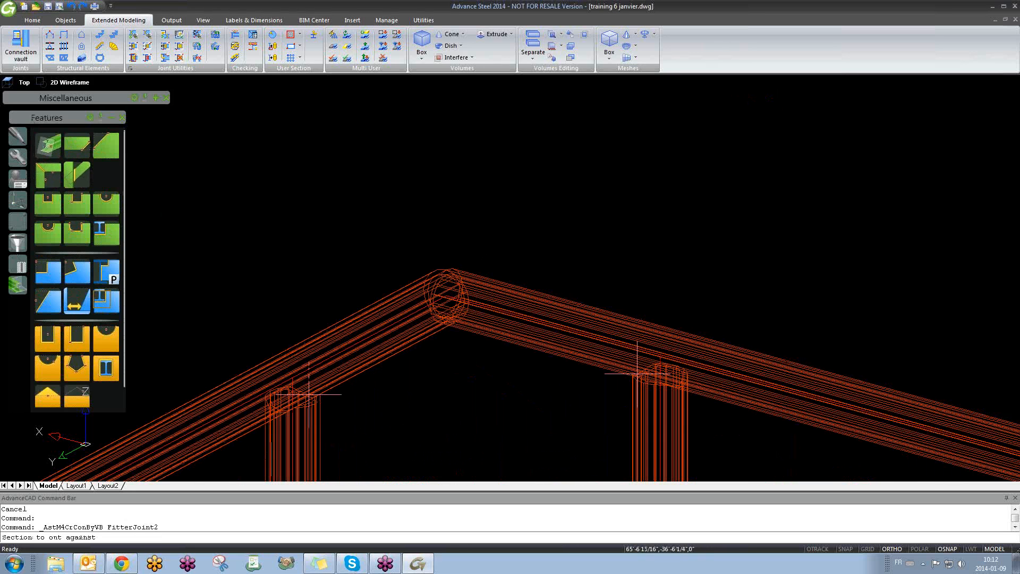
click(400, 301)
key(Return)
click(538, 306)
key(Return)
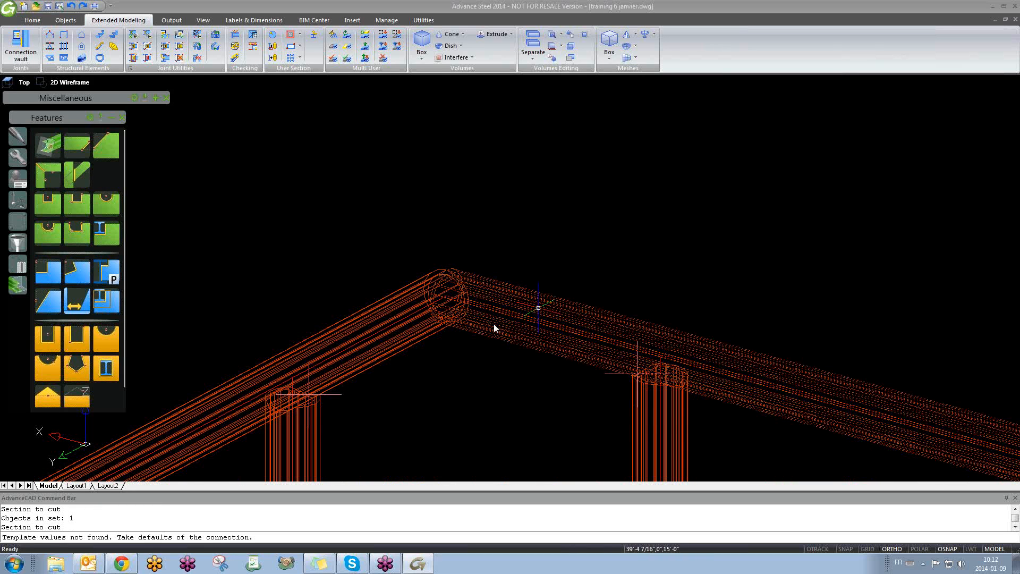
scroll(345, 297, up, 5)
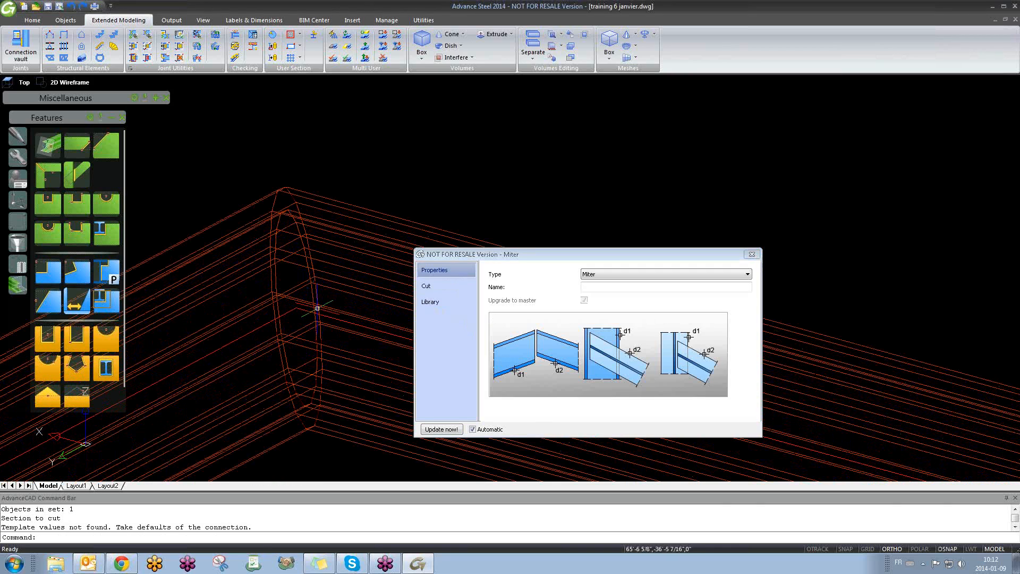
click(751, 255)
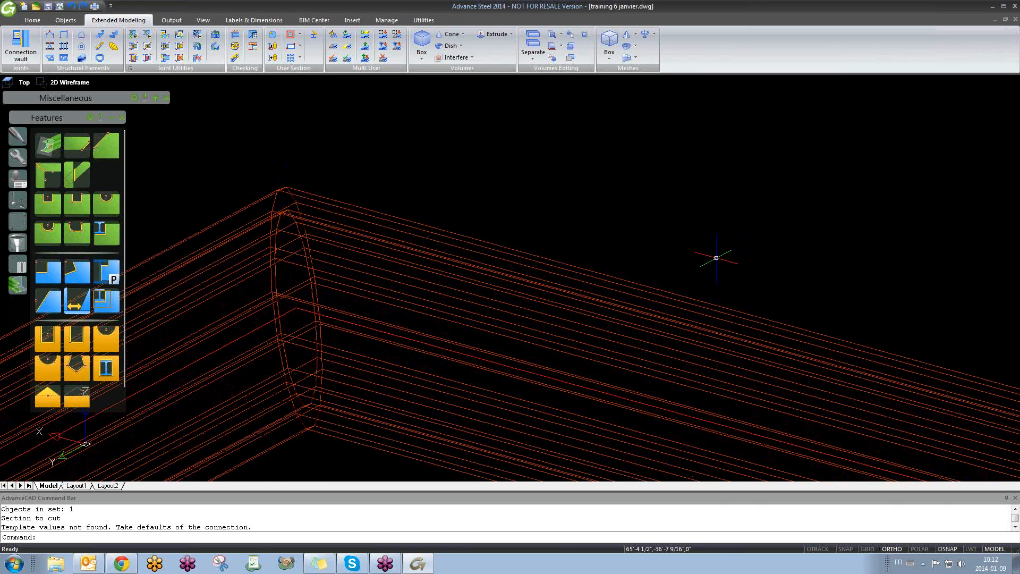
scroll(387, 289, down, 4)
middle_drag(426, 274, 431, 270)
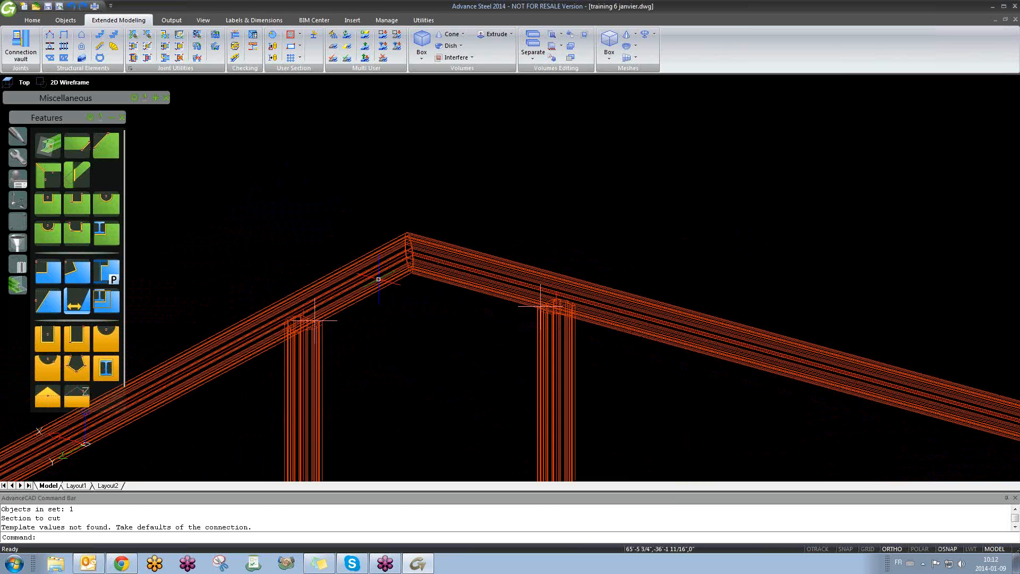
- Move the collapsed Features palette beside the Miscellaneous connections palette and add Railing joint handrail to the favorites
click(109, 117)
drag(91, 118, 222, 102)
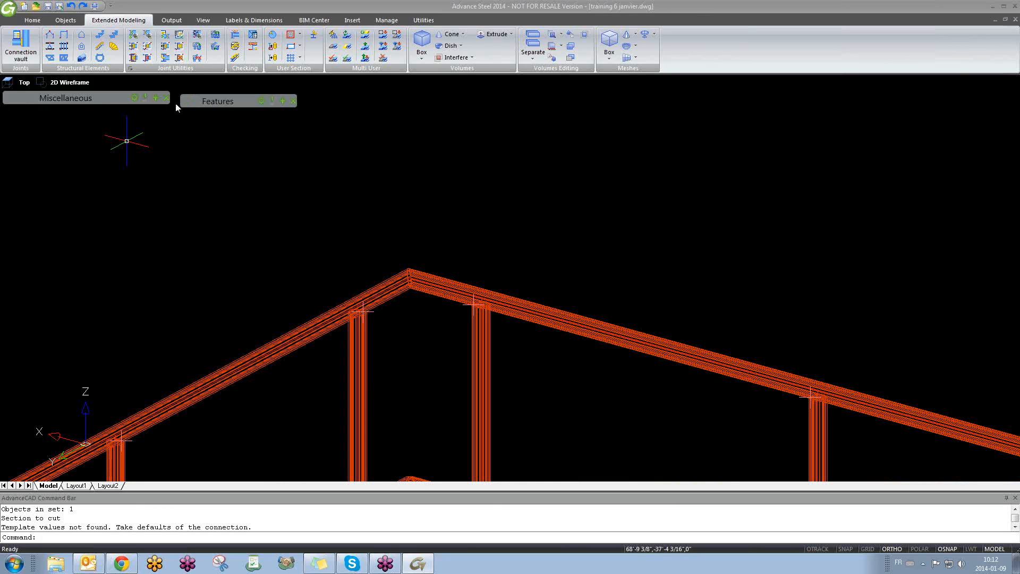
click(154, 98)
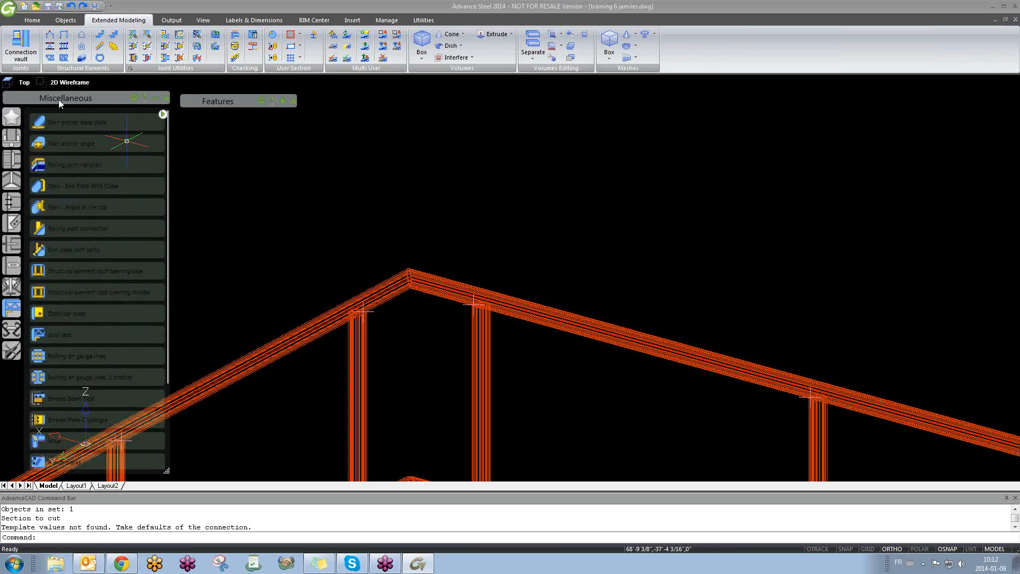
click(163, 115)
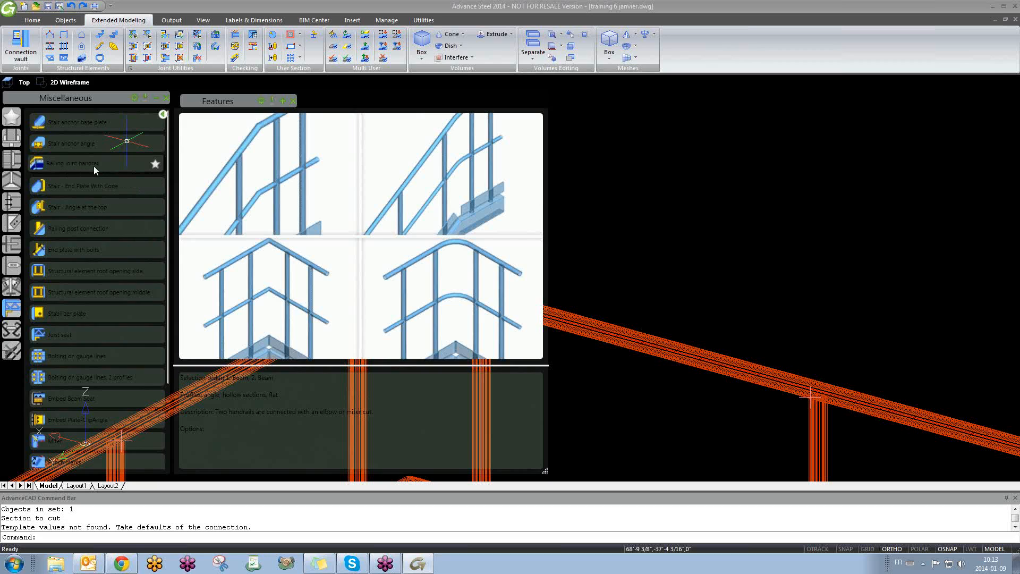
click(155, 164)
click(11, 118)
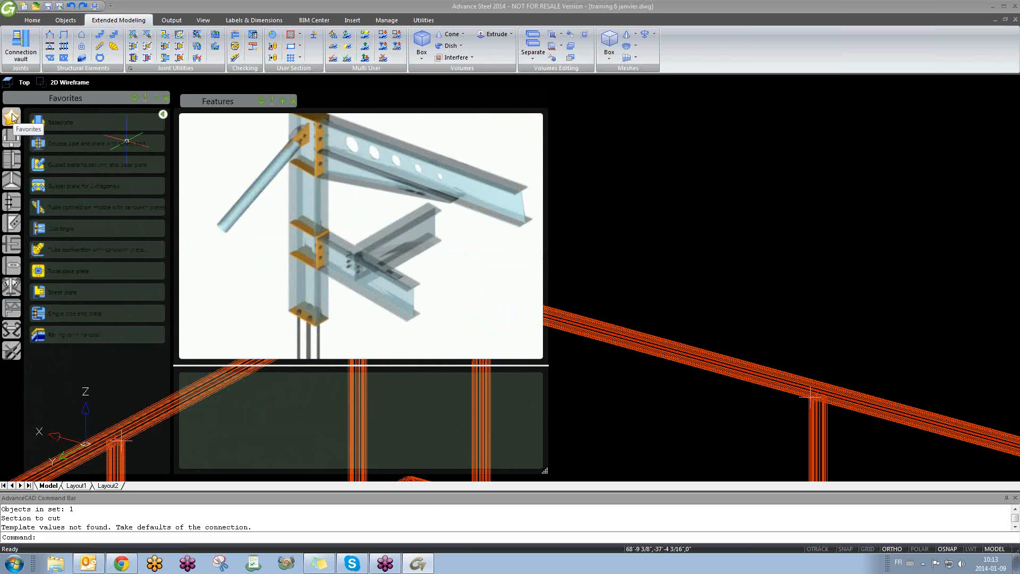
- Apply the Railing joint handrail connection from the favorites to the two middle rails meeting at the corner
click(83, 335)
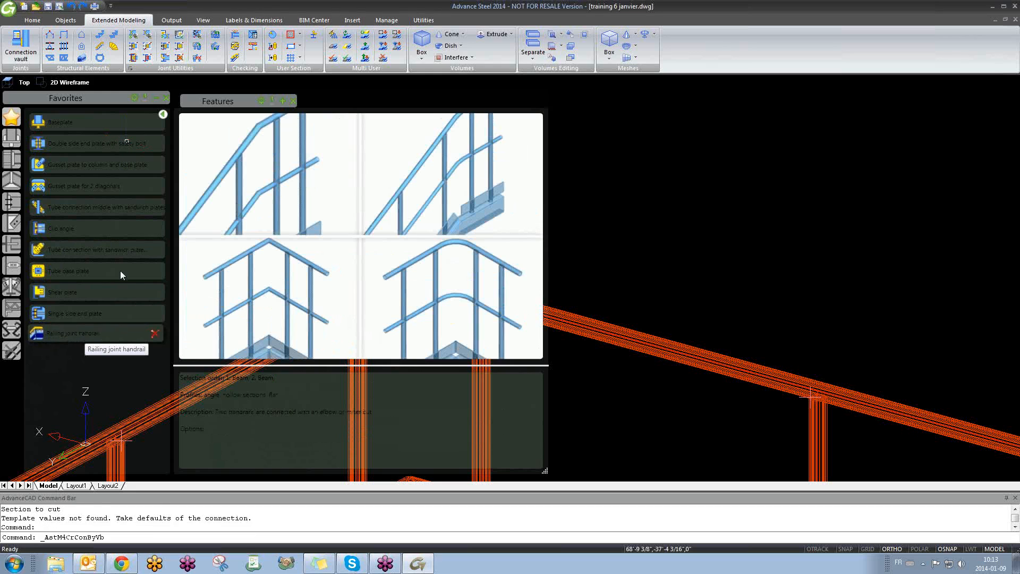
scroll(393, 312, up, 6)
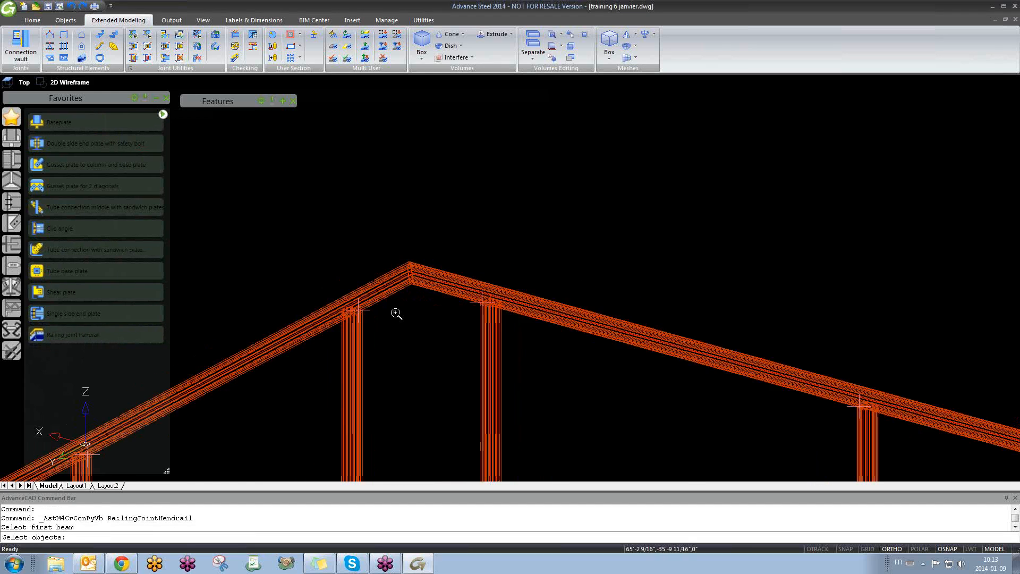
click(454, 328)
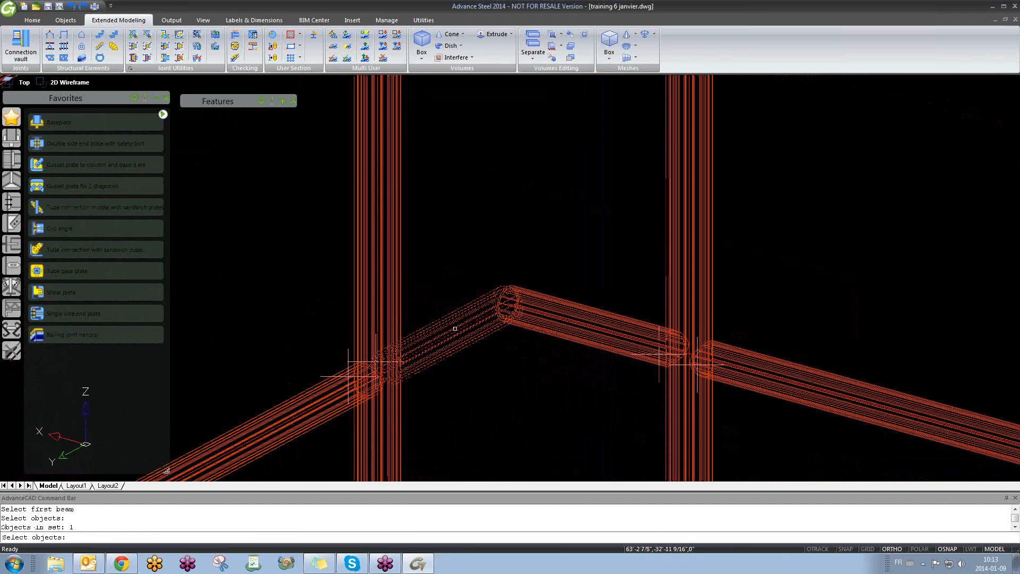
key(Return)
click(560, 320)
key(Return)
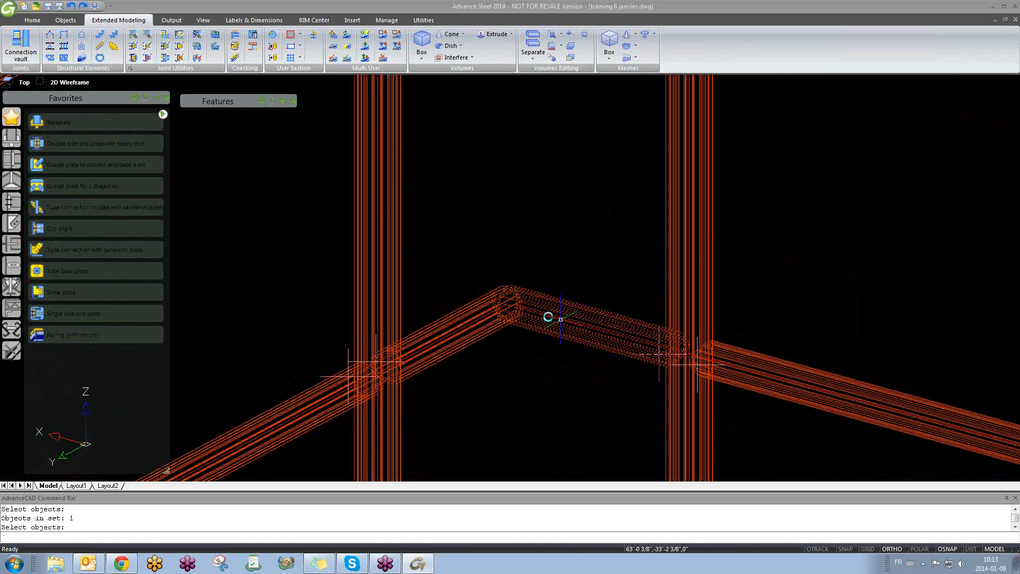
middle_drag(412, 318, 285, 312)
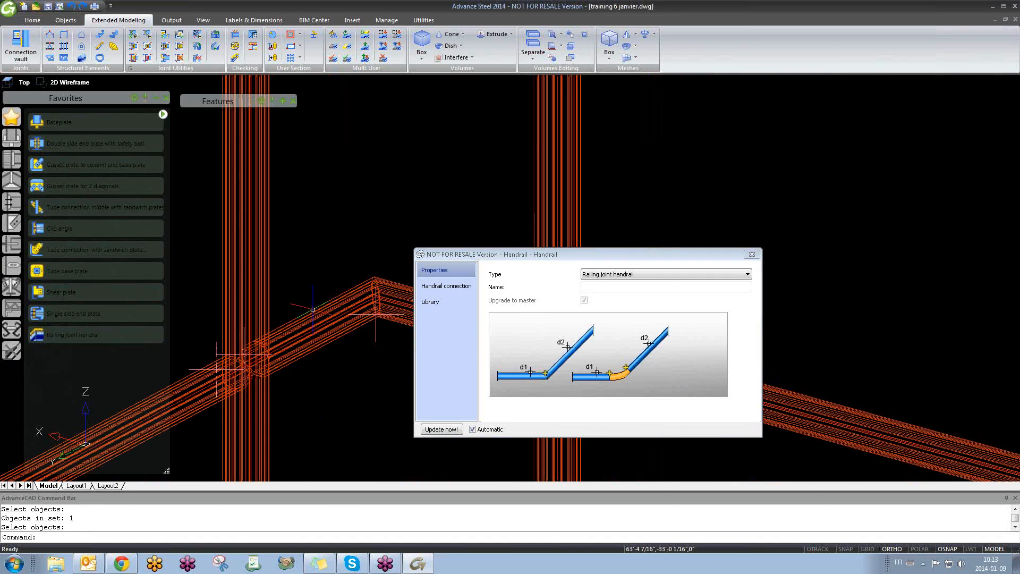
middle_drag(400, 312, 348, 315)
- Change the middle rails' handrail connection type to Elbow and set the radius to 3"
click(445, 286)
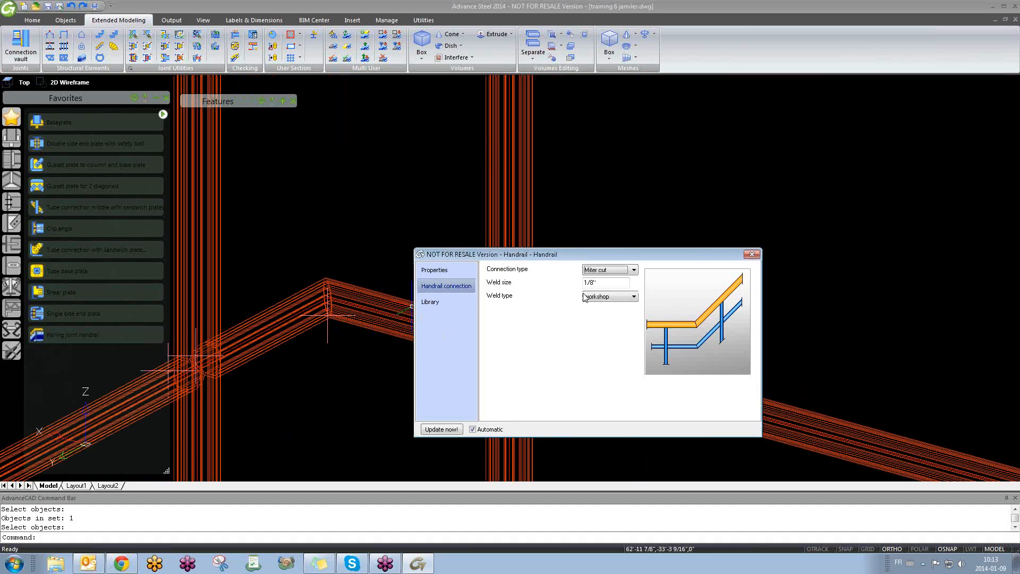
click(615, 271)
click(610, 283)
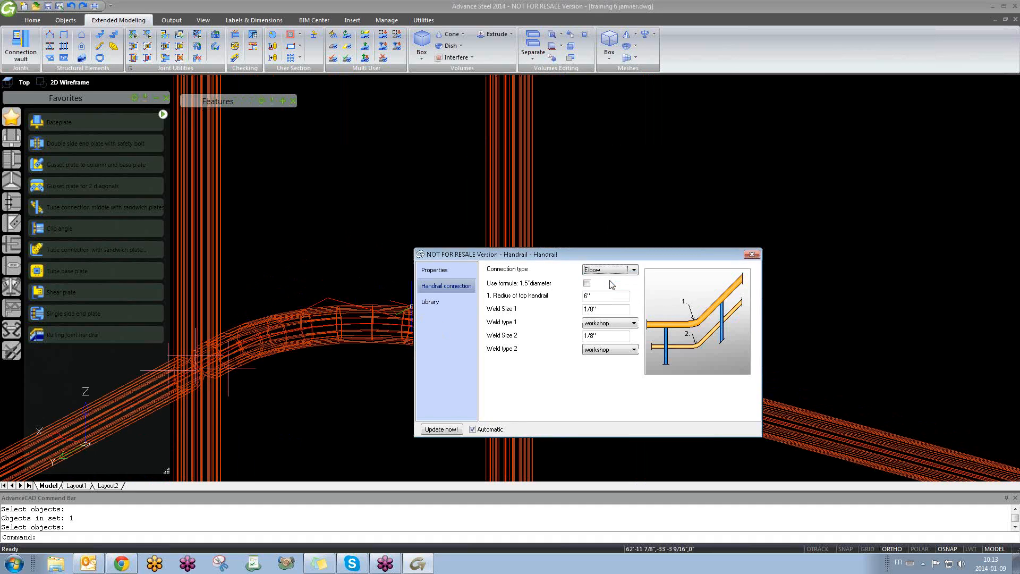
middle_drag(306, 313, 234, 313)
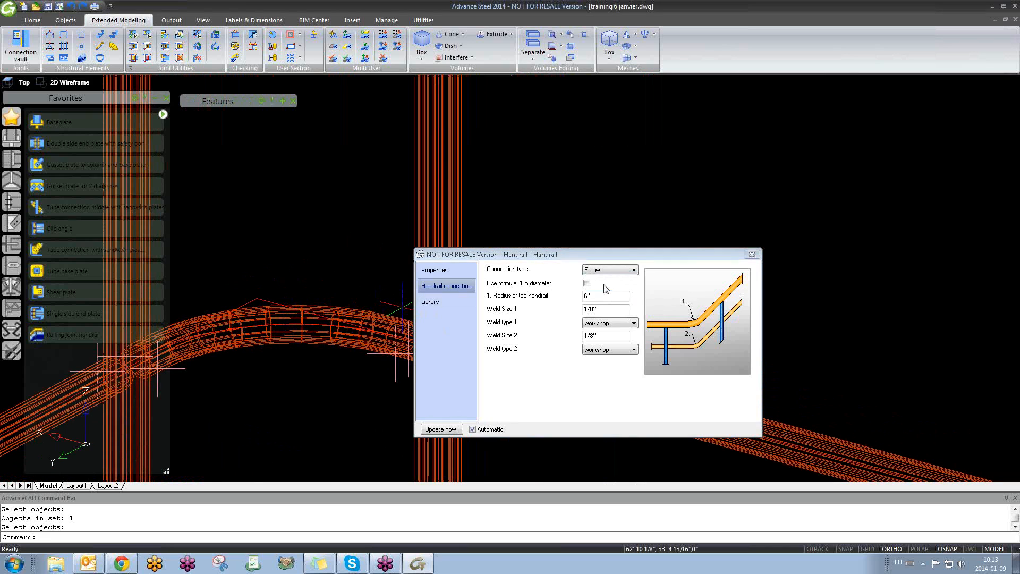
drag(606, 294, 576, 297)
text(3)
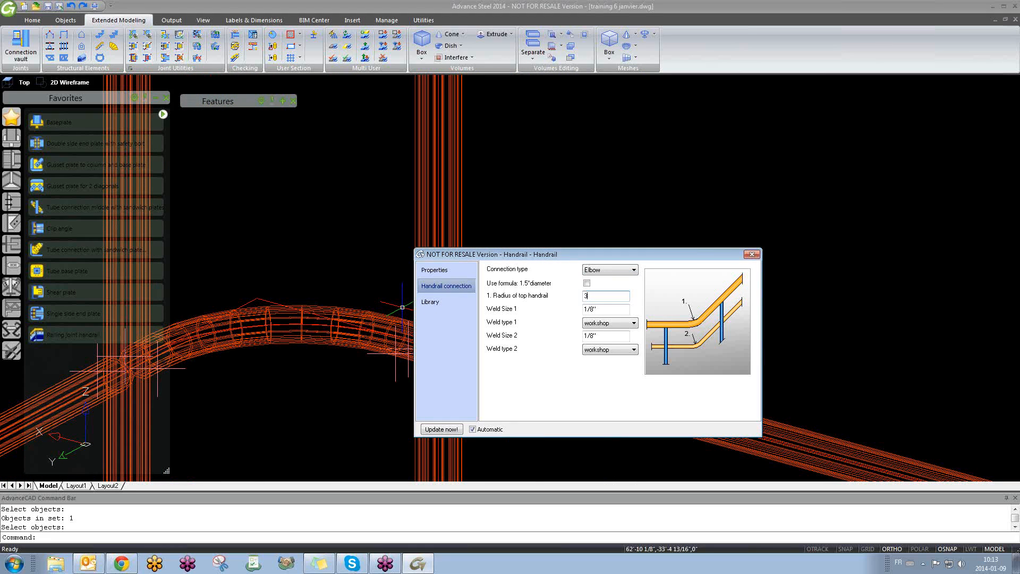
key(Return)
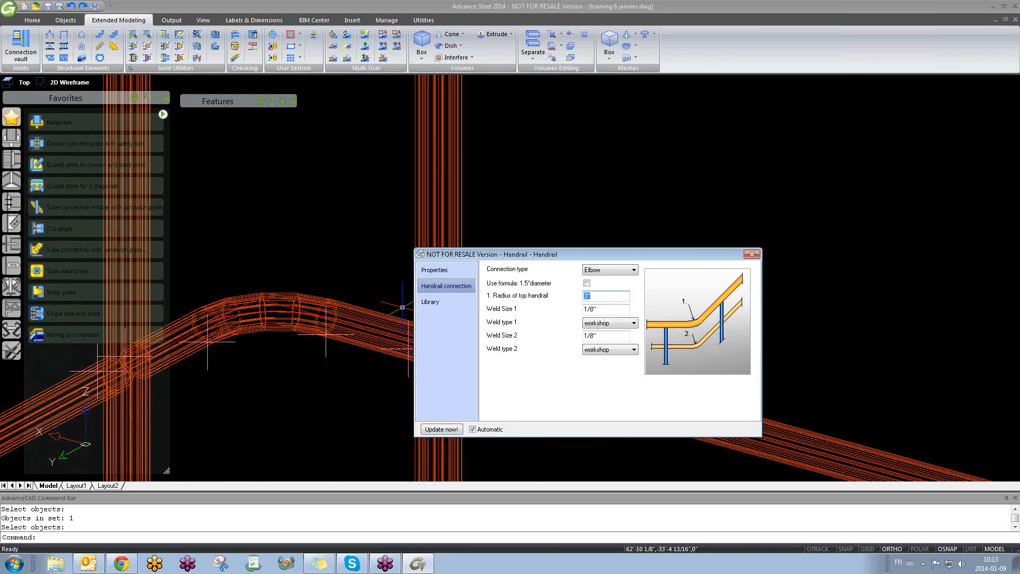
- Keep Weld type 1 of the elbow joint as workshop, set Weld type 2 to site and finish the joint
click(606, 310)
mouse_move(325, 340)
middle_down()
mouse_move(338, 365)
mouse_move(301, 374)
middle_up()
click(279, 343)
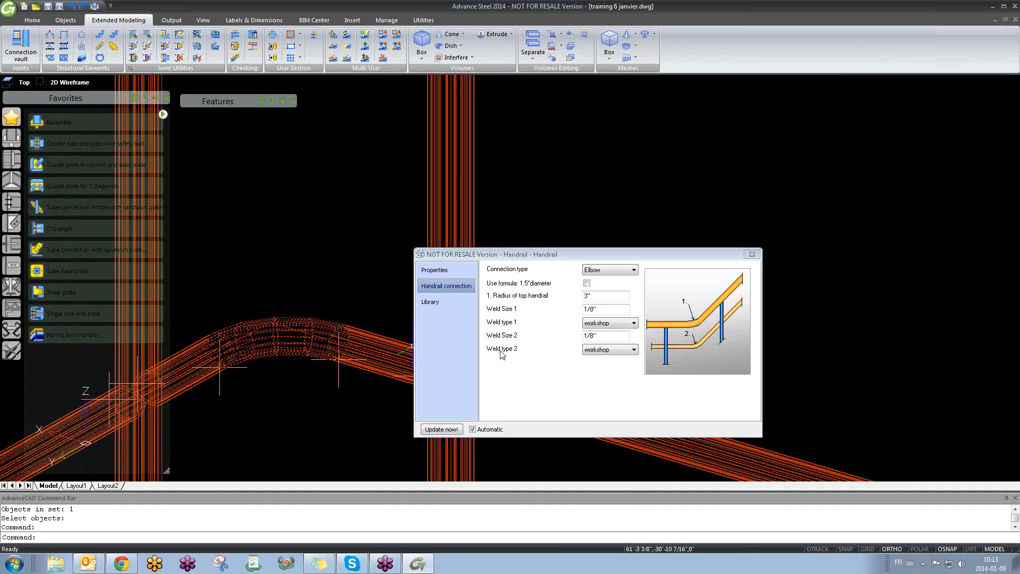
key(Escape)
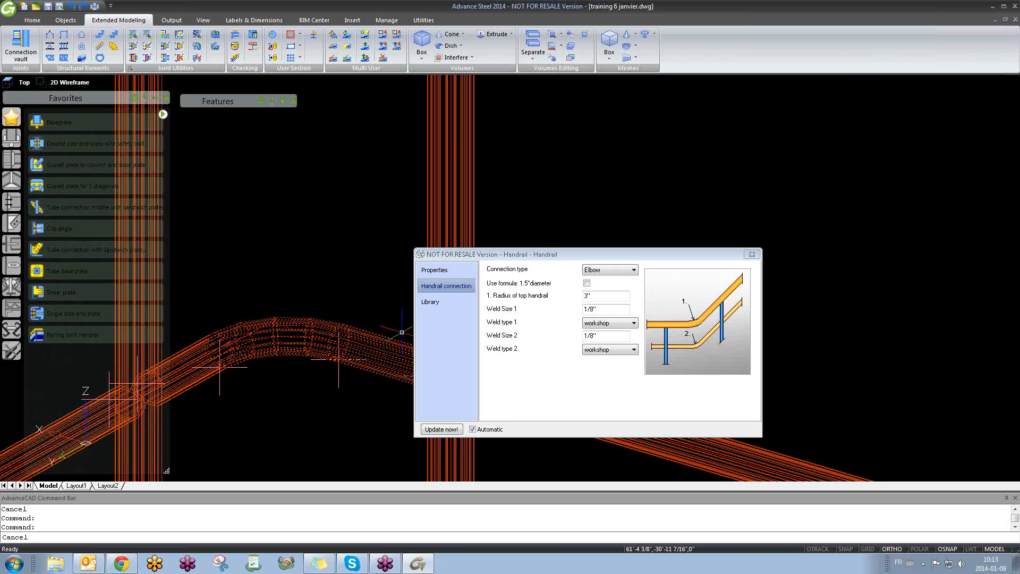
click(599, 325)
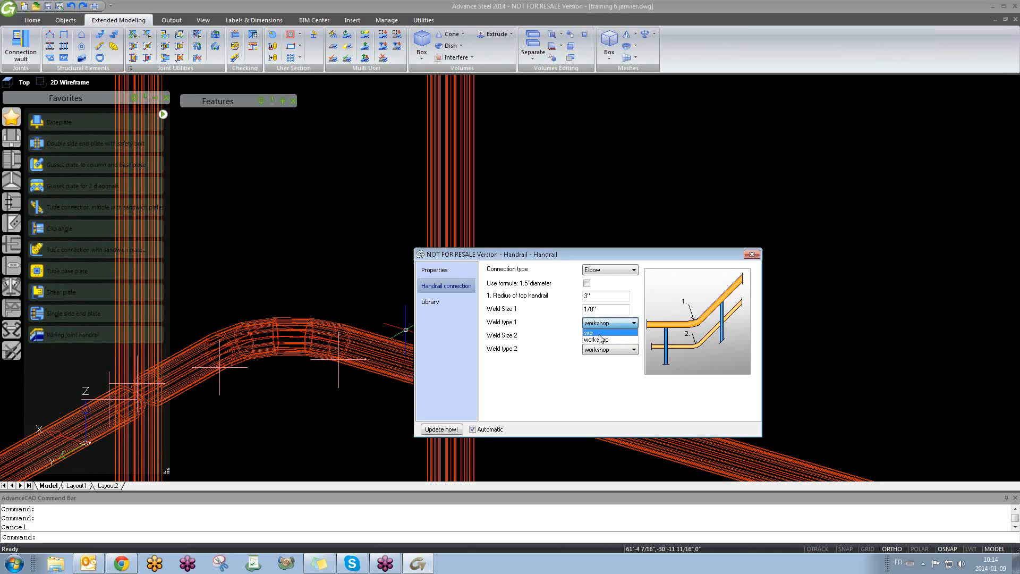
click(563, 331)
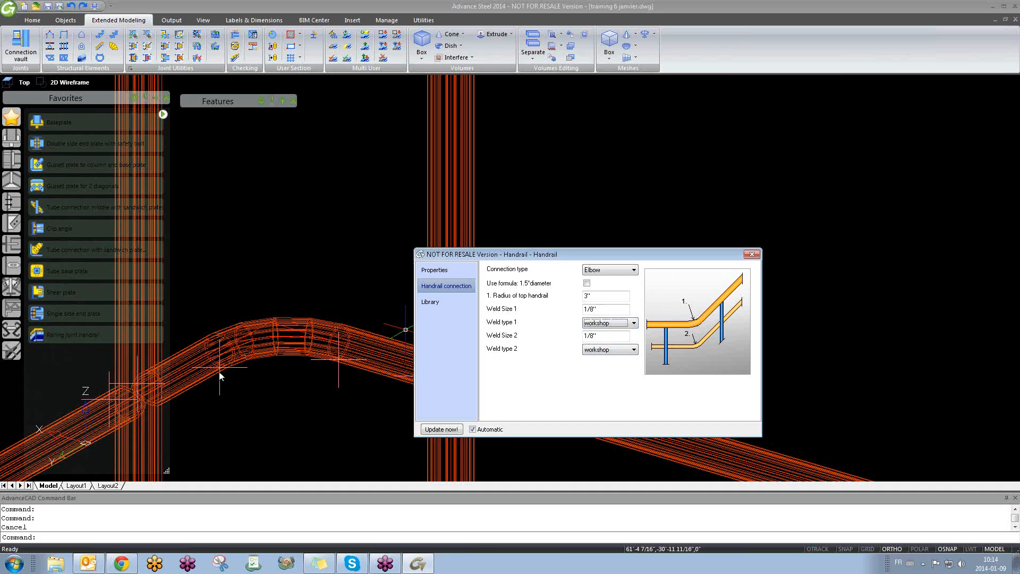
click(621, 350)
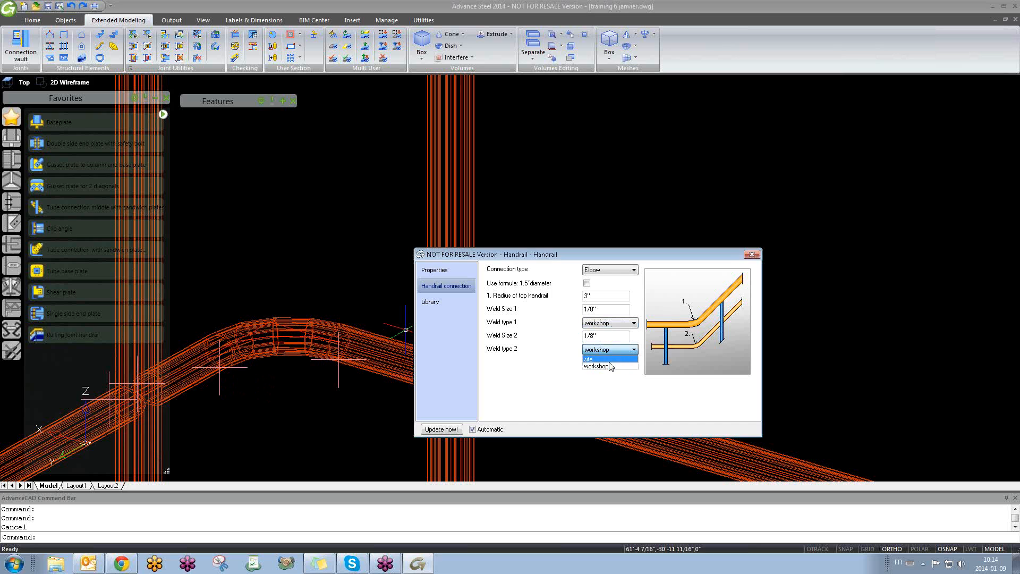
click(609, 366)
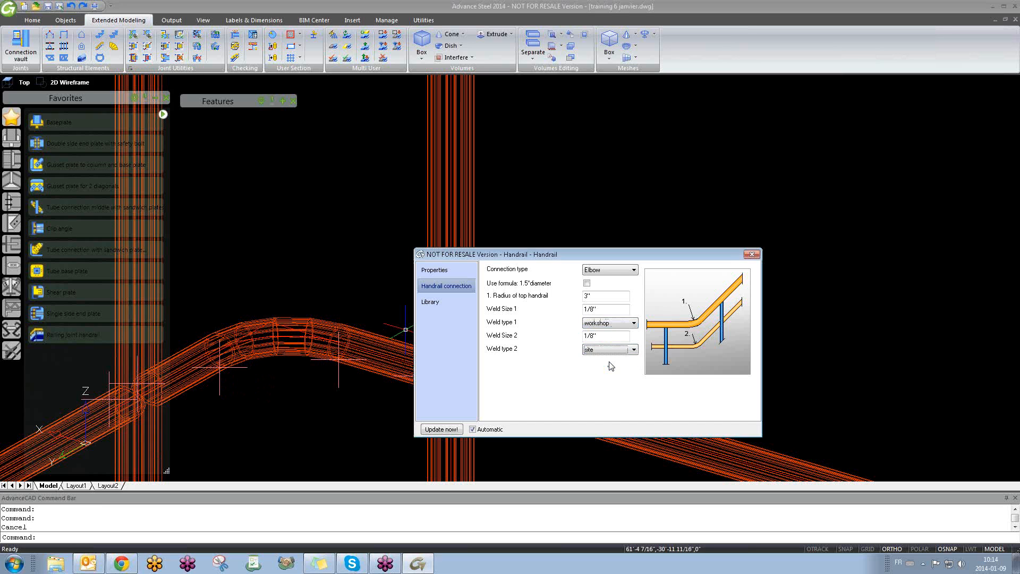
click(752, 253)
- Highlight all parts connected in the workshop to the middle rail on the elbow's workshop-welded side
scroll(415, 262, down, 7)
scroll(376, 294, up, 5)
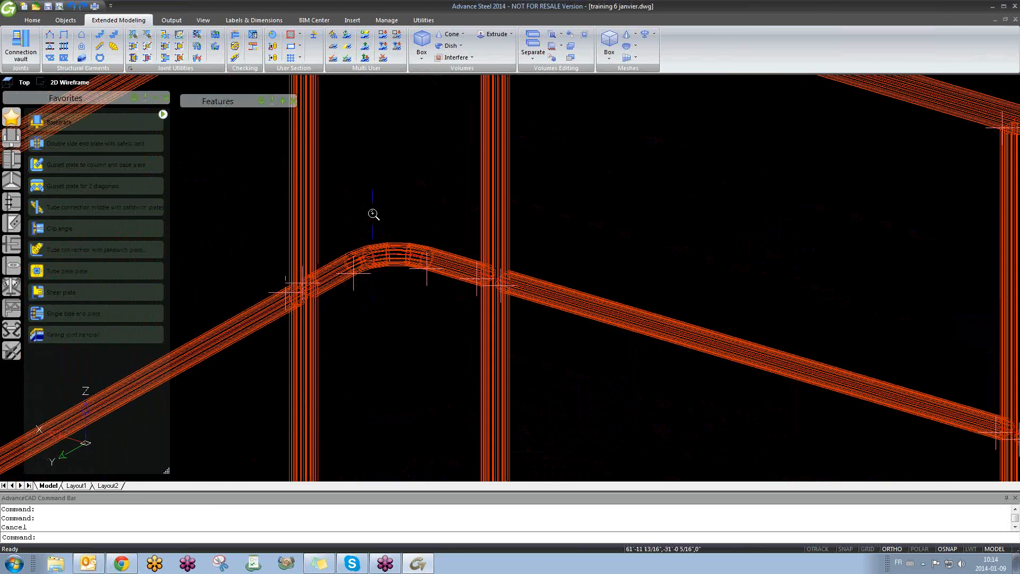
scroll(373, 215, up, 6)
scroll(389, 272, down, 3)
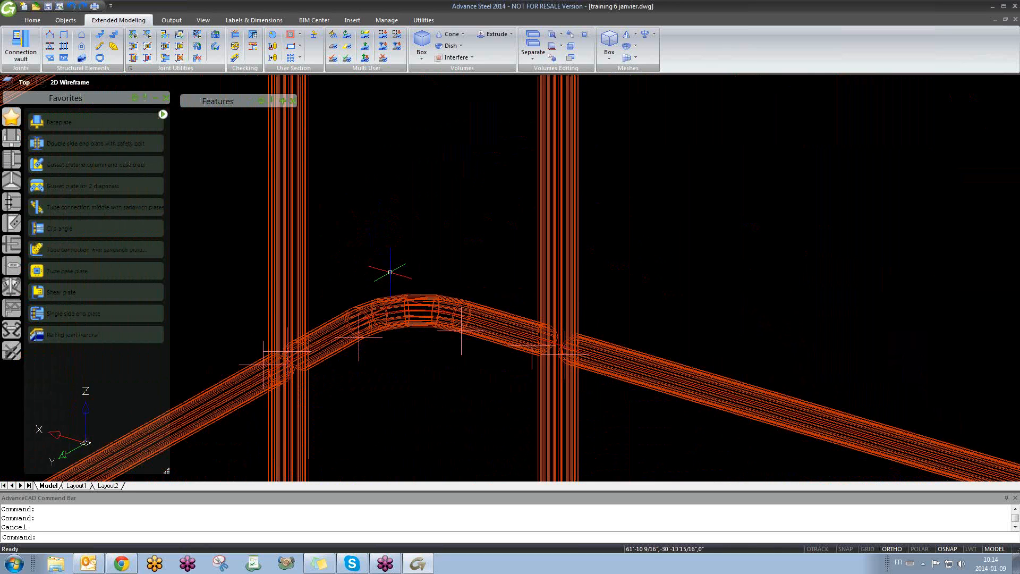
scroll(397, 324, down, 3)
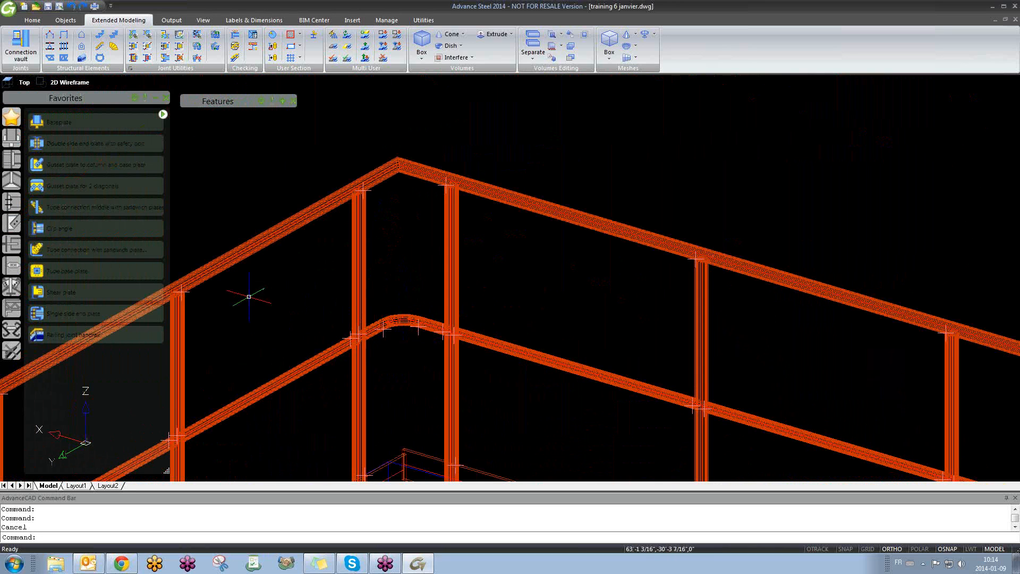
click(280, 100)
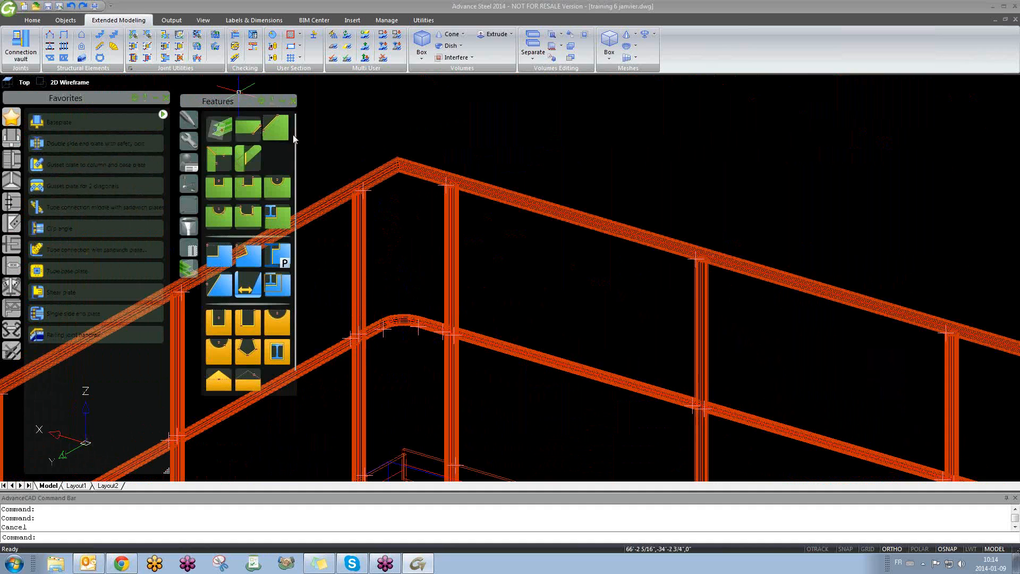
mouse_move(437, 262)
middle_down()
mouse_move(469, 265)
mouse_move(470, 275)
middle_up()
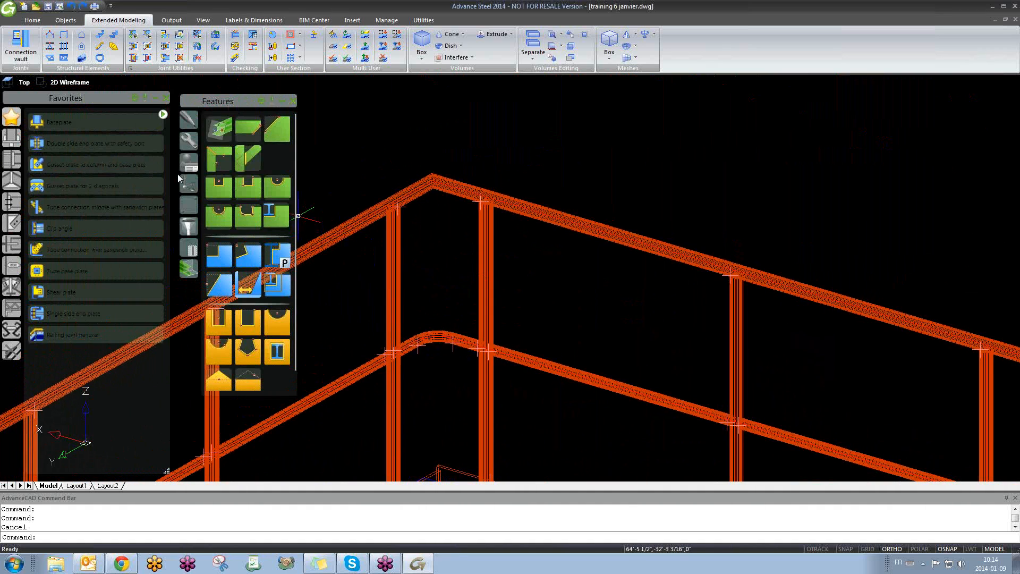
click(189, 205)
click(246, 240)
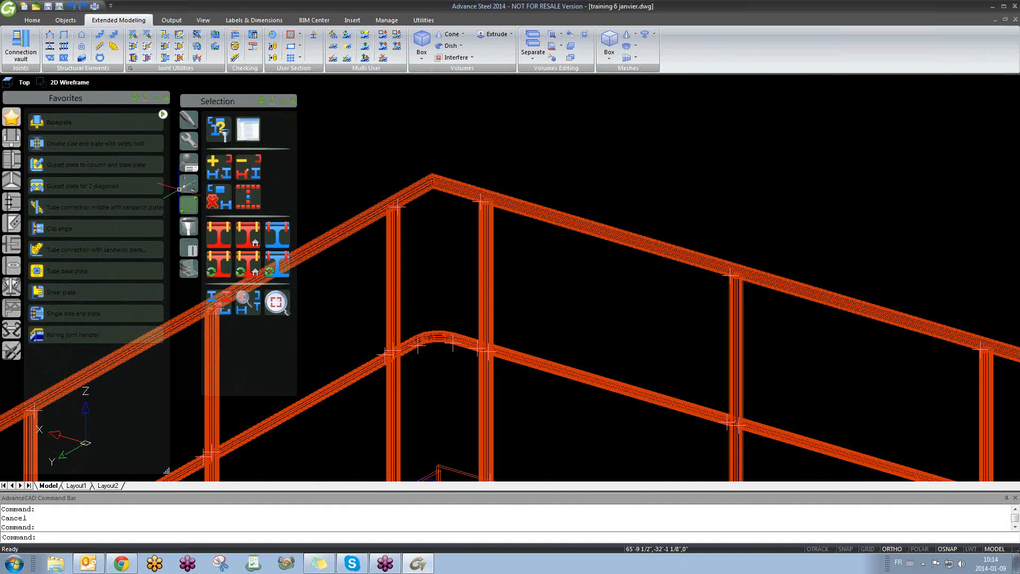
click(345, 382)
key(Return)
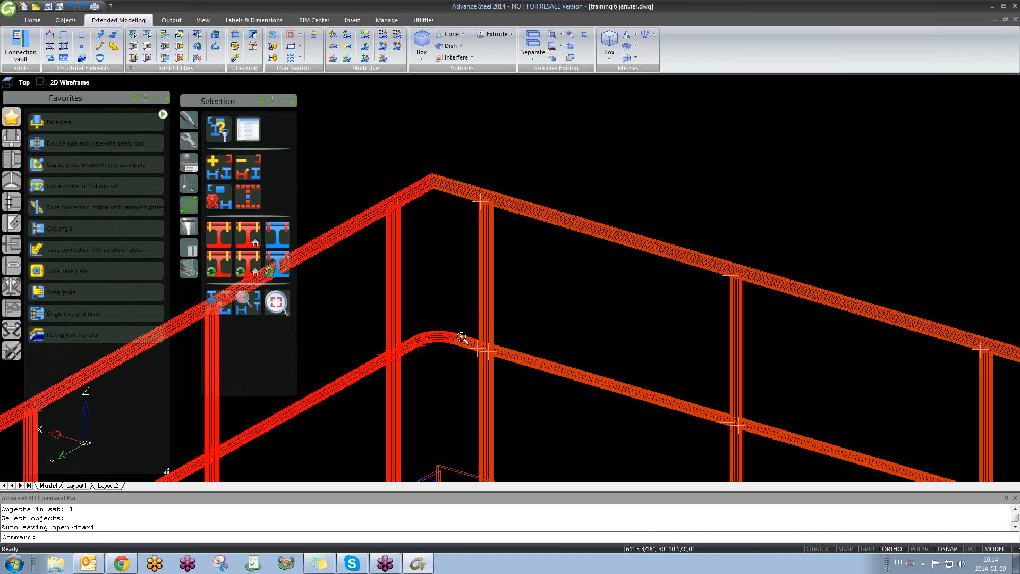
- Examine the elbow joint at the corner and how far the workshop-connected highlighting extends across the railing parts
scroll(450, 343, up, 5)
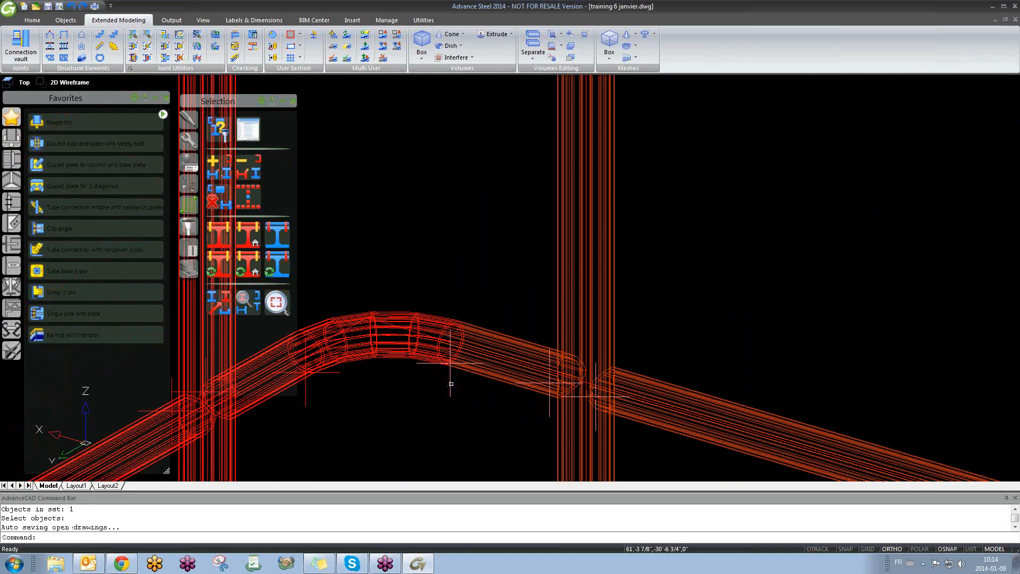
key(Escape)
key(Escape)
scroll(366, 362, down, 3)
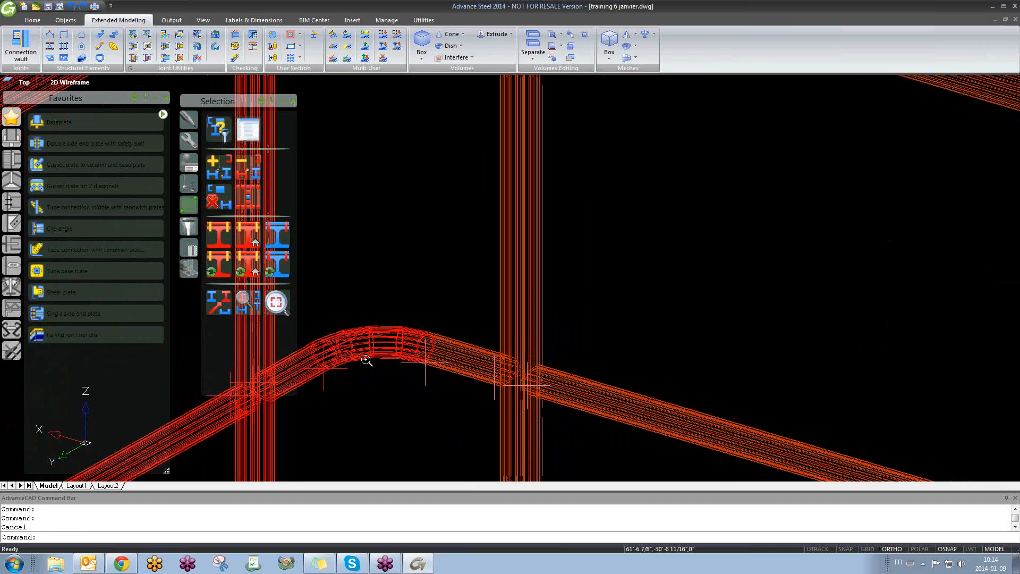
scroll(326, 364, down, 3)
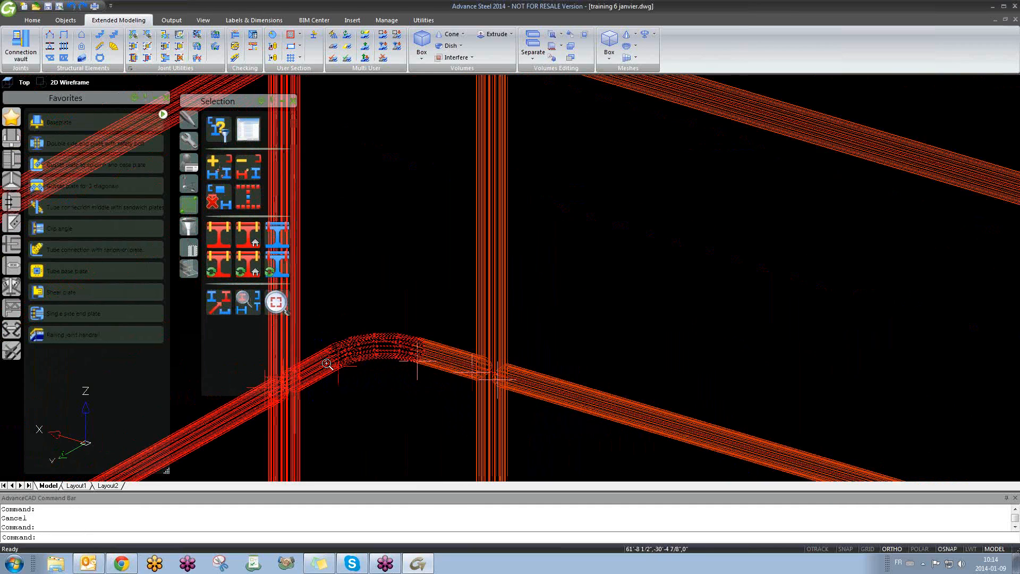
scroll(323, 364, down, 2)
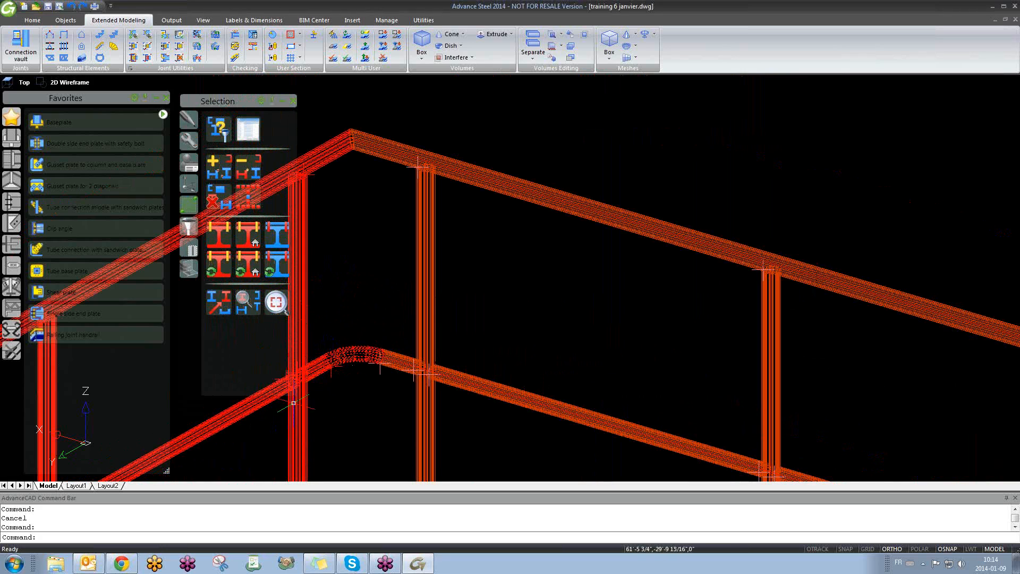
middle_drag(303, 411, 390, 387)
- Inspect the post beside the corner and the weld point at the elbow's site-welded end
click(389, 387)
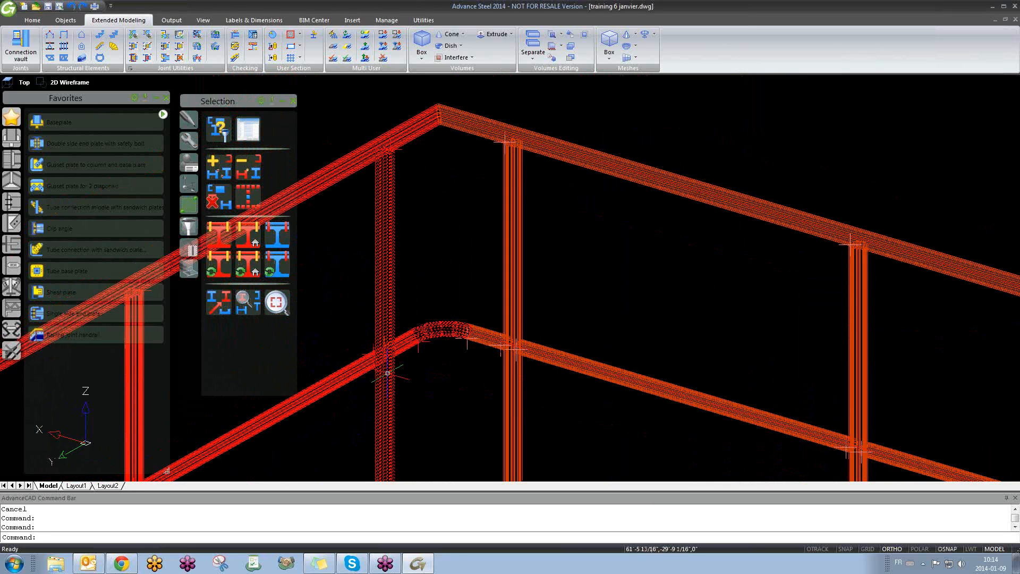
key(Escape)
scroll(411, 356, up, 5)
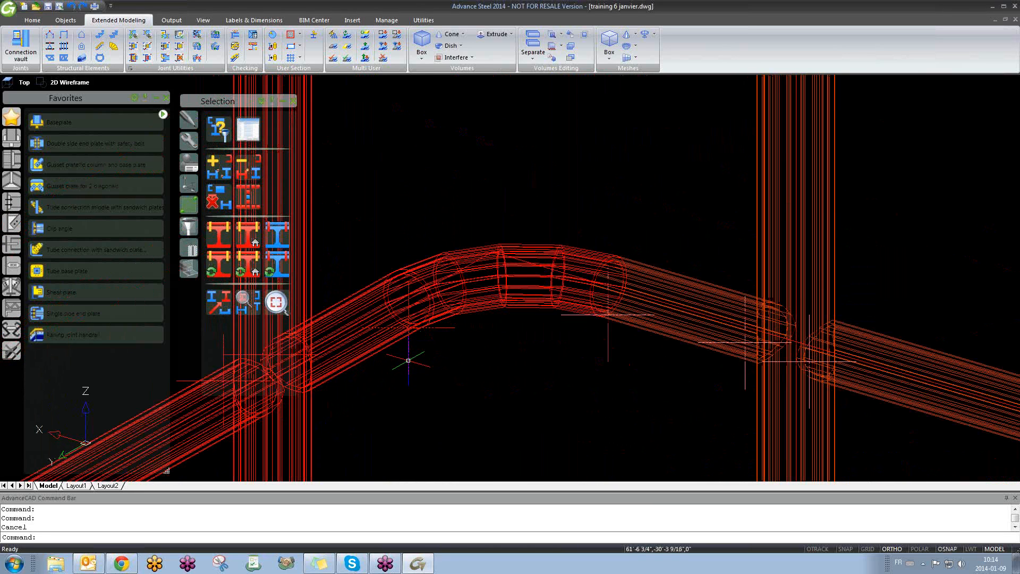
click(616, 369)
click(589, 343)
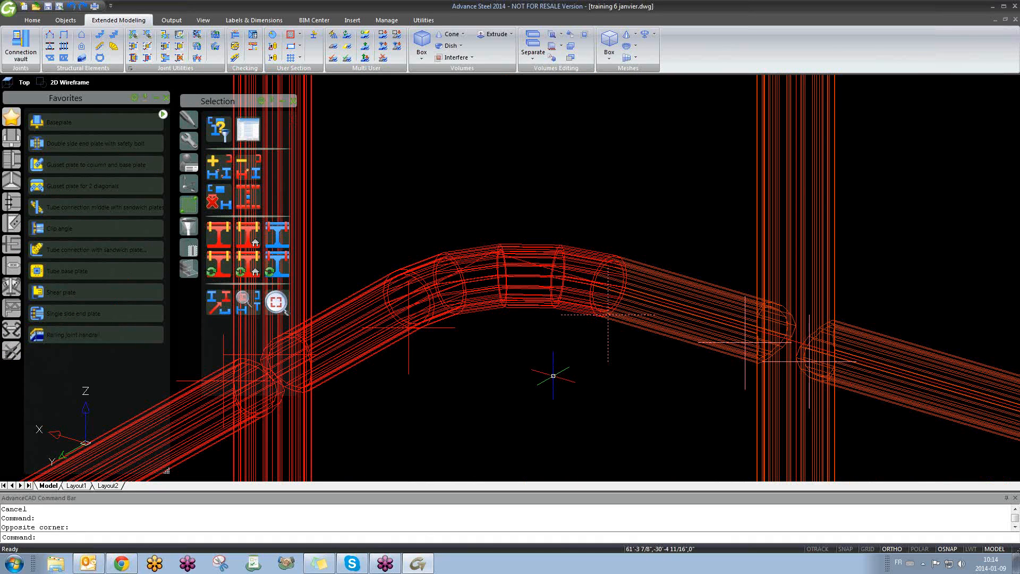
key(Escape)
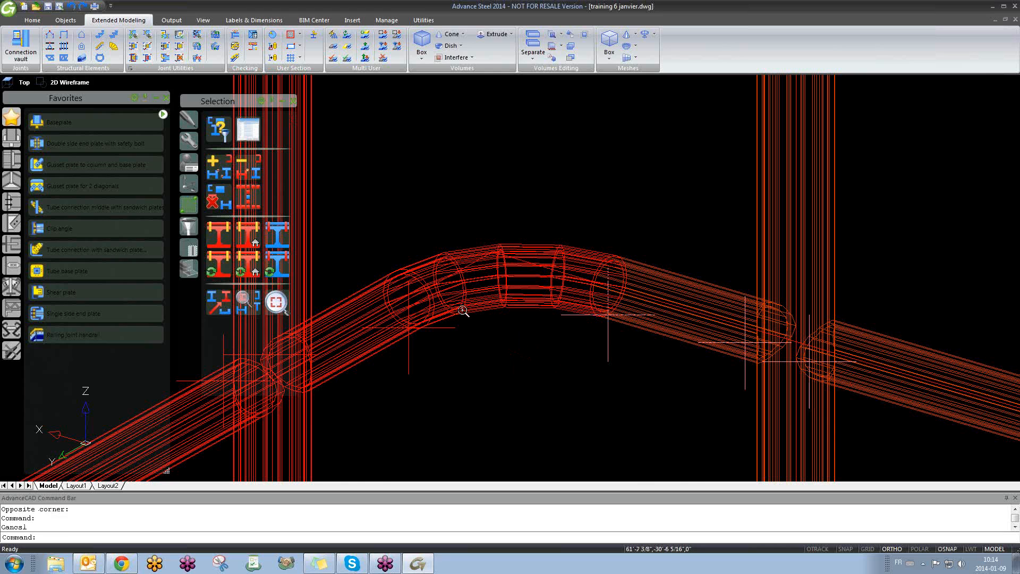
scroll(455, 232, down, 8)
middle_drag(454, 232, 453, 273)
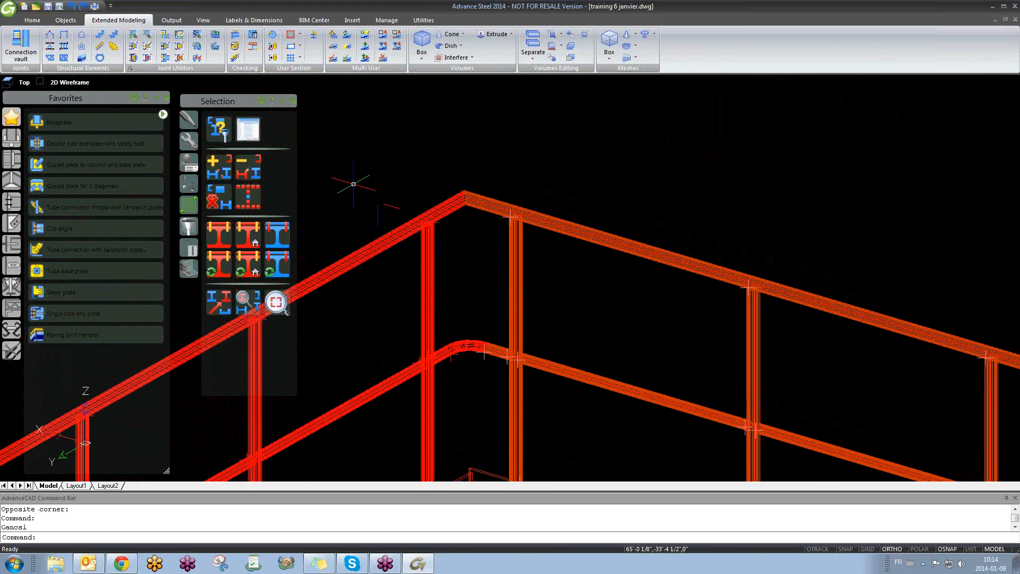
- Clear the highlighting from all marked parts and collapse the Selection palette
click(220, 235)
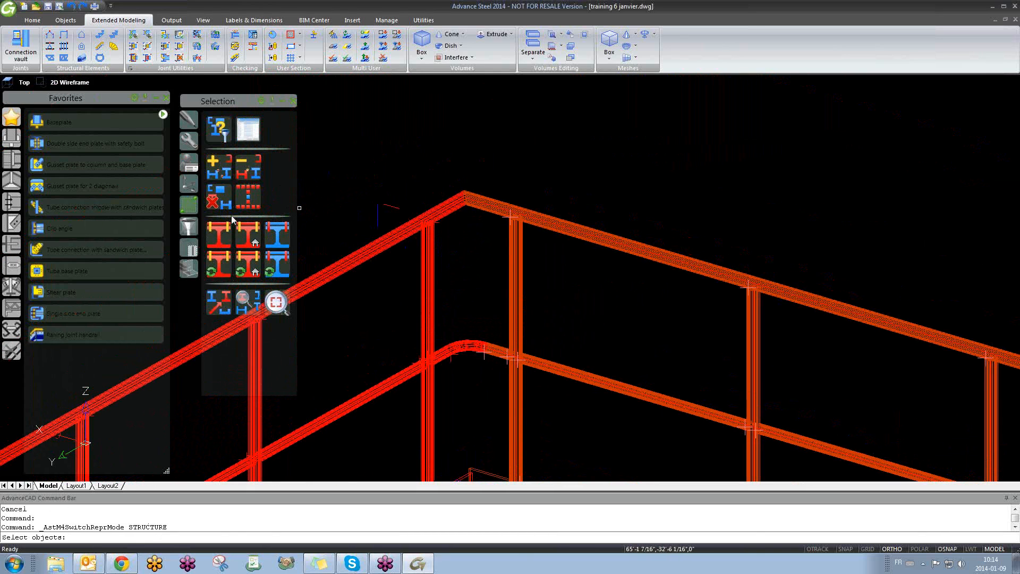
click(219, 199)
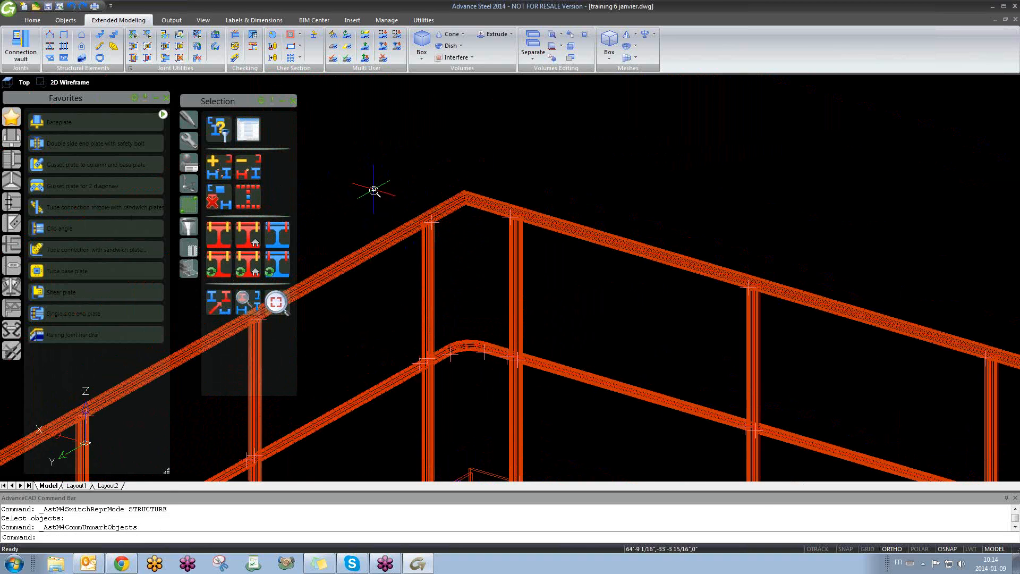
scroll(374, 197, down, 3)
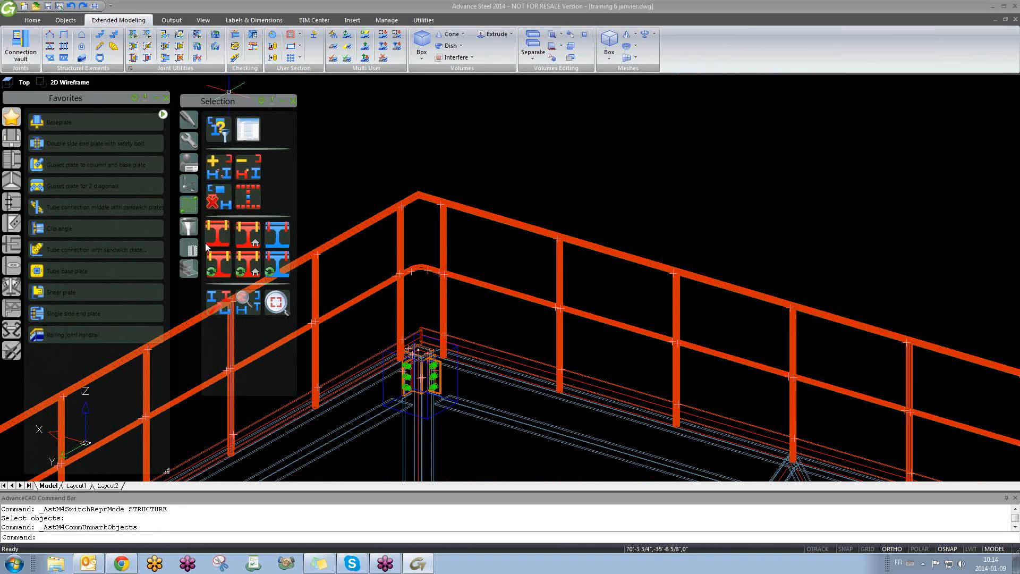
click(281, 100)
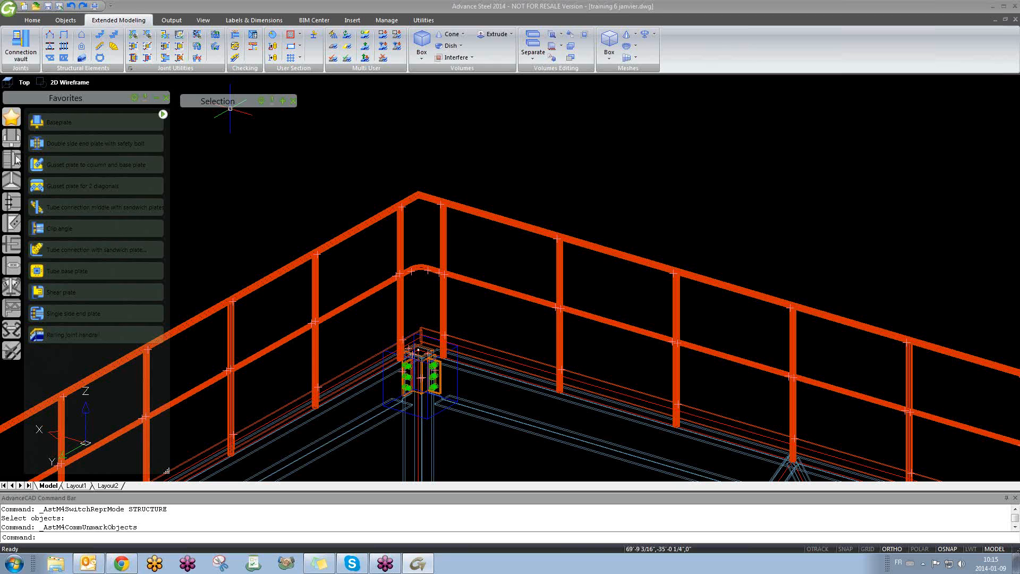
- Browse the connection vault's joint categories with previews shown, including Purlins & Cold rolled and Tube connections, and return to Favorites
click(162, 116)
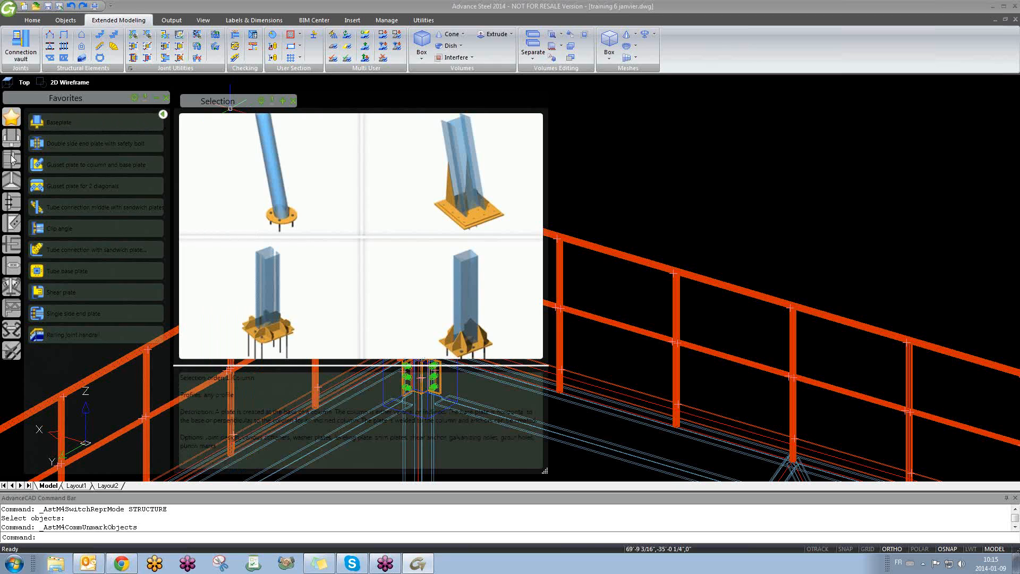
click(13, 290)
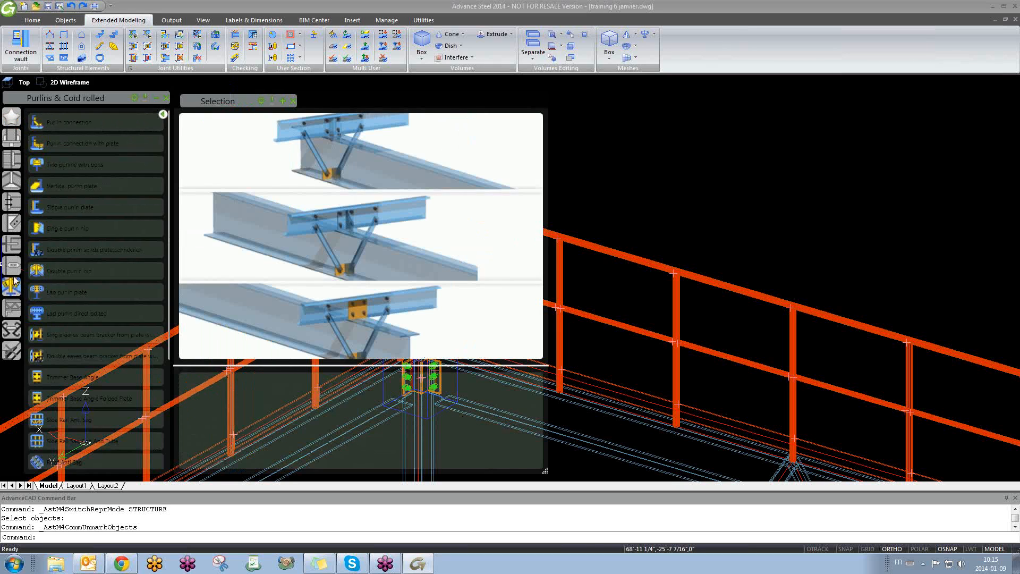
click(14, 269)
click(13, 254)
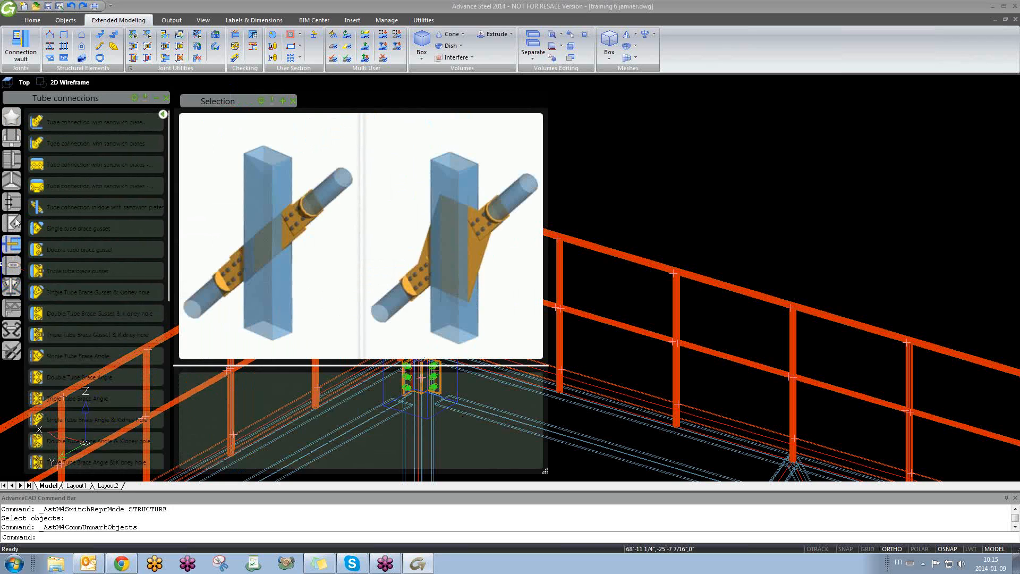
click(14, 308)
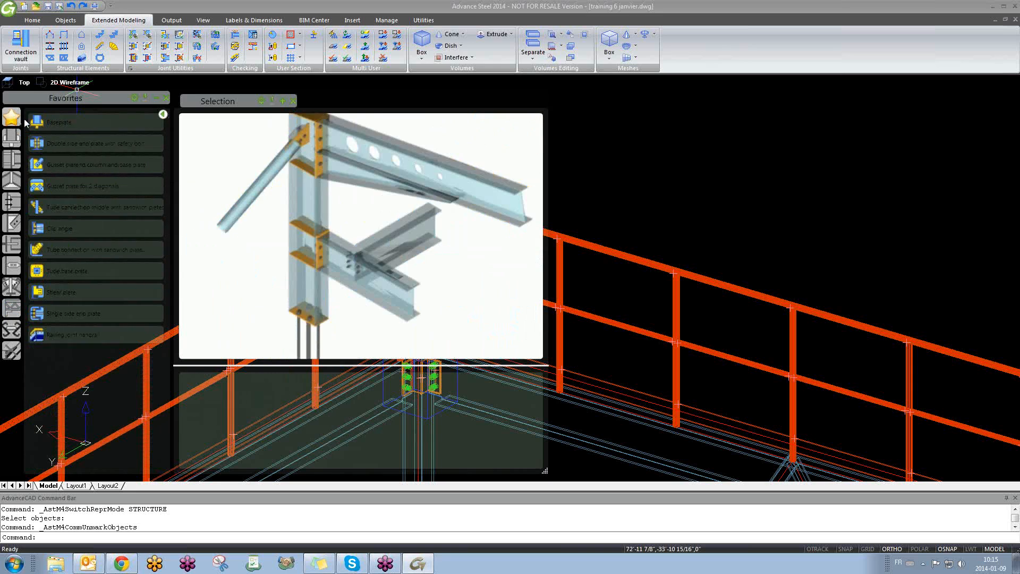
click(11, 118)
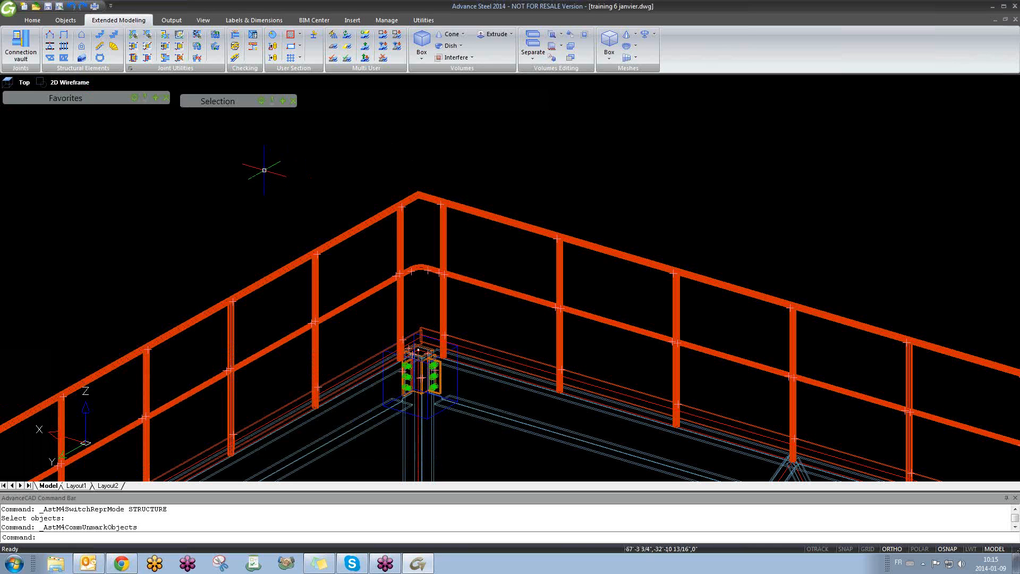
- Define a rectangular cladding area without supporting beams in the empty space beside the steel structure
click(264, 170)
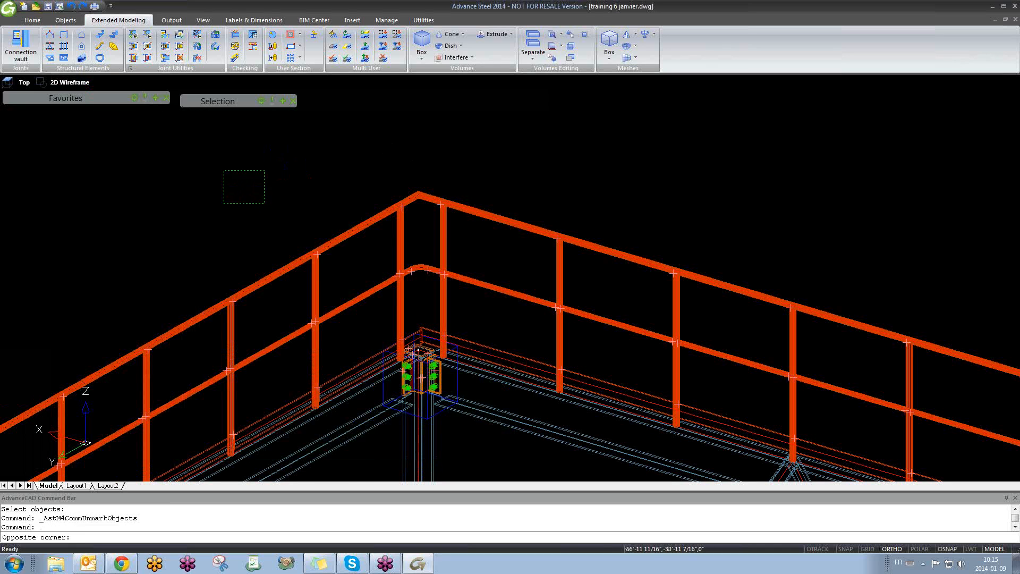
click(223, 203)
scroll(227, 211, down, 6)
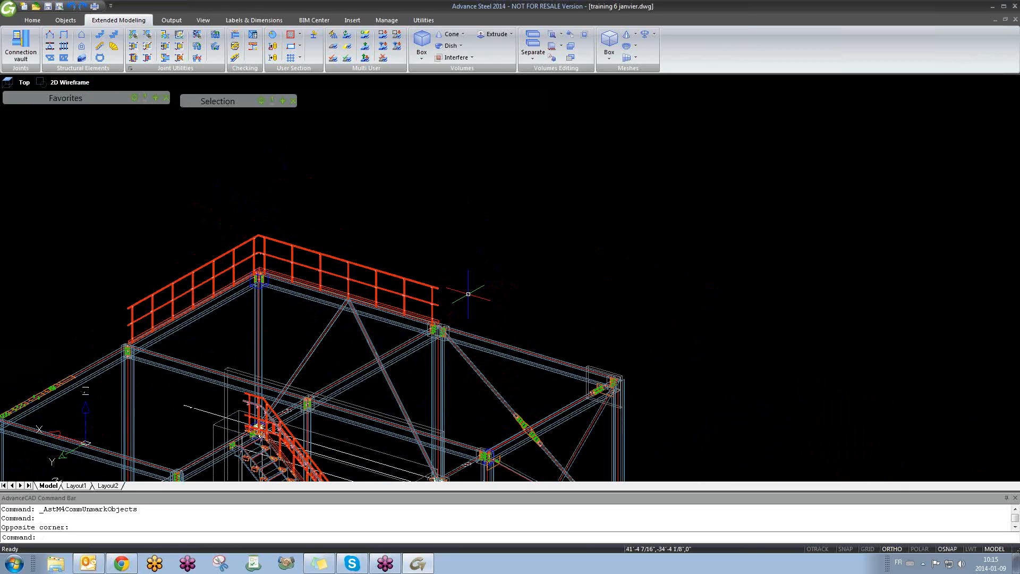
middle_drag(475, 223, 410, 282)
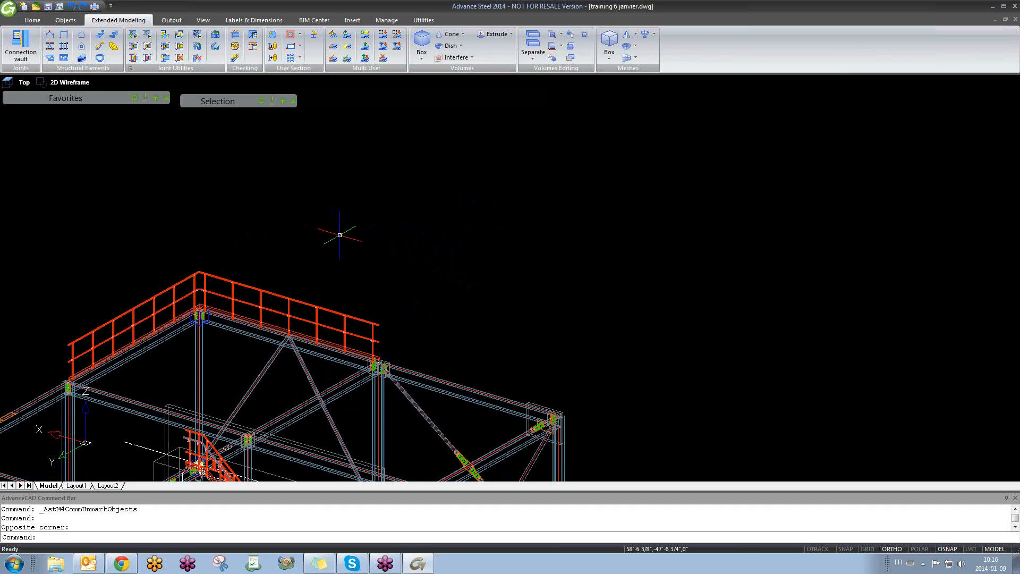
click(83, 49)
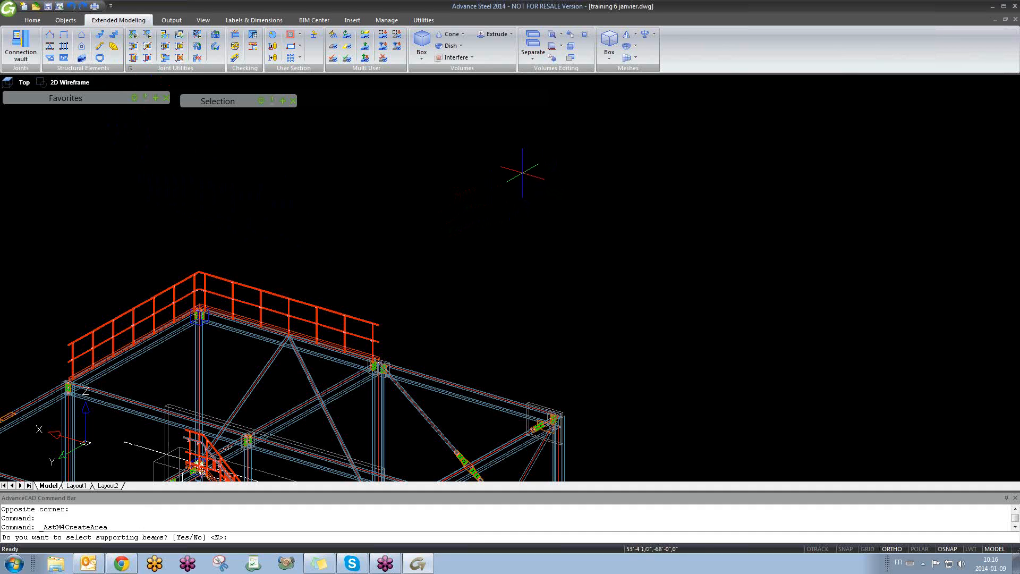
key(Return)
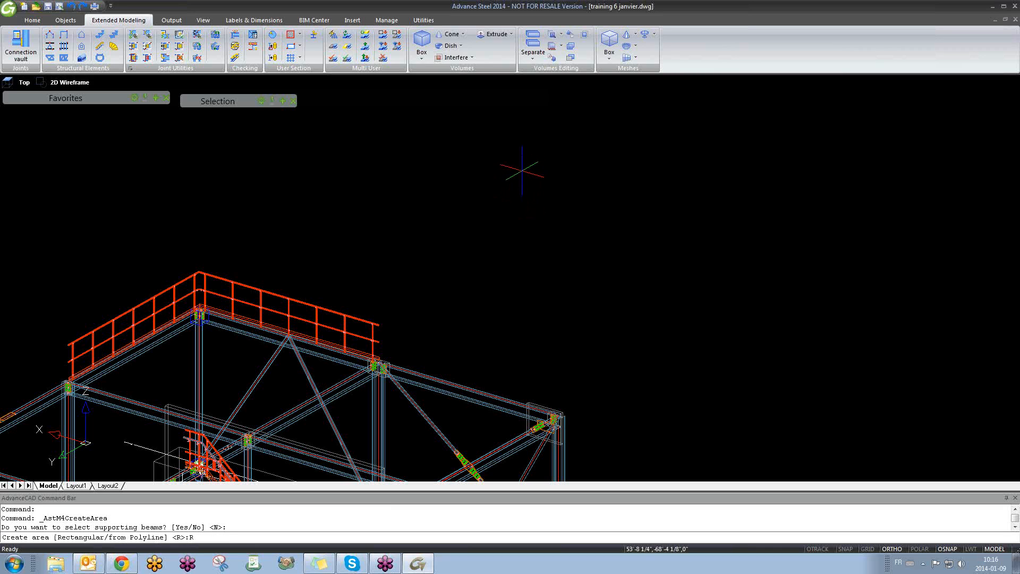
key(Return)
click(533, 166)
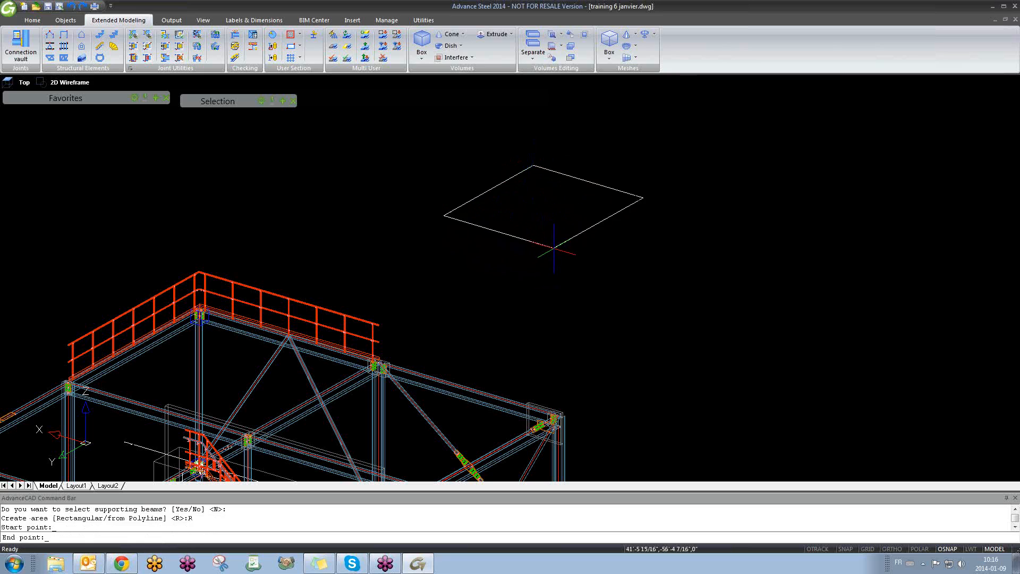
click(553, 248)
- Create cladding on the rectangular area beside the structure
click(81, 58)
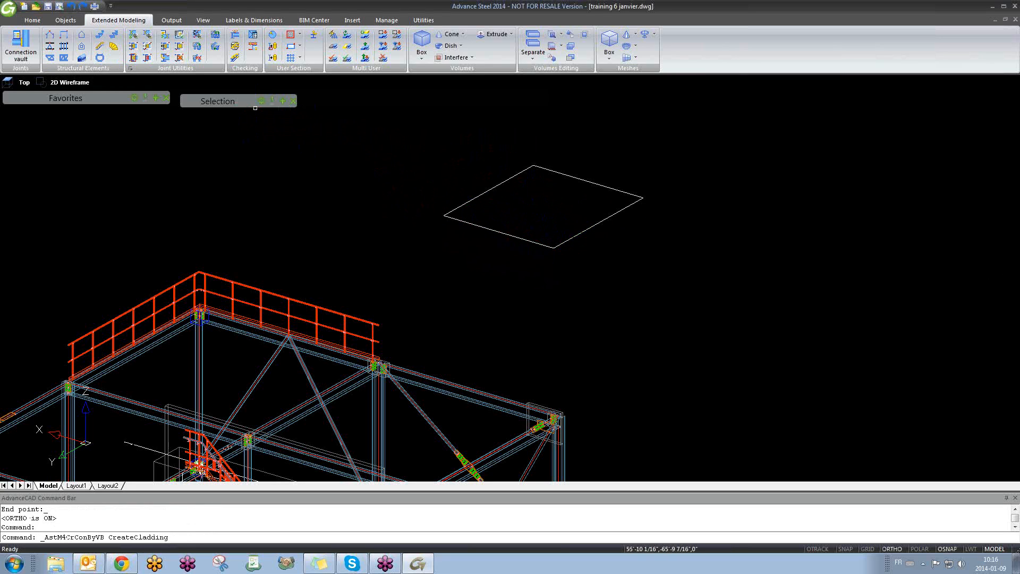
click(499, 185)
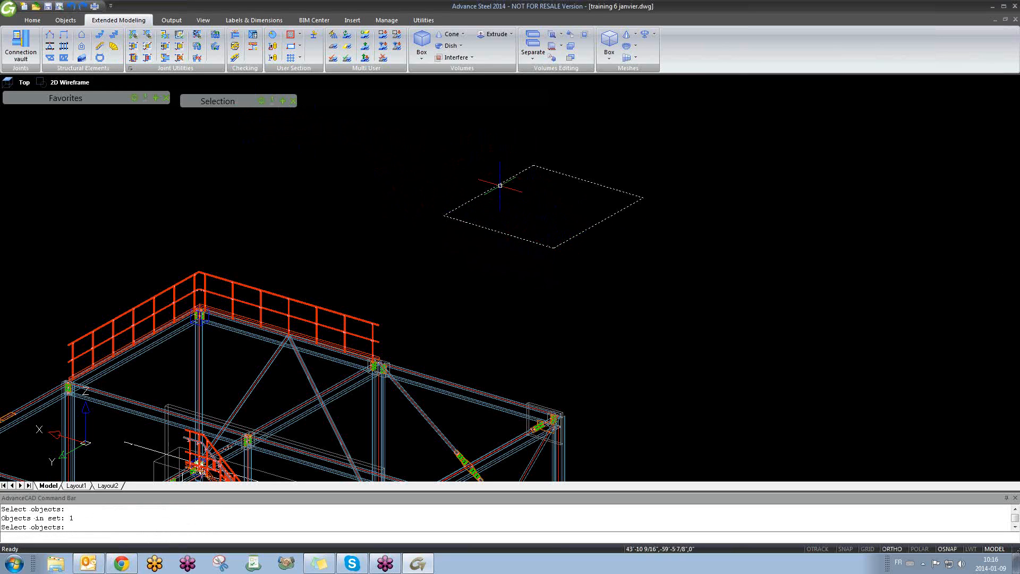
key(Return)
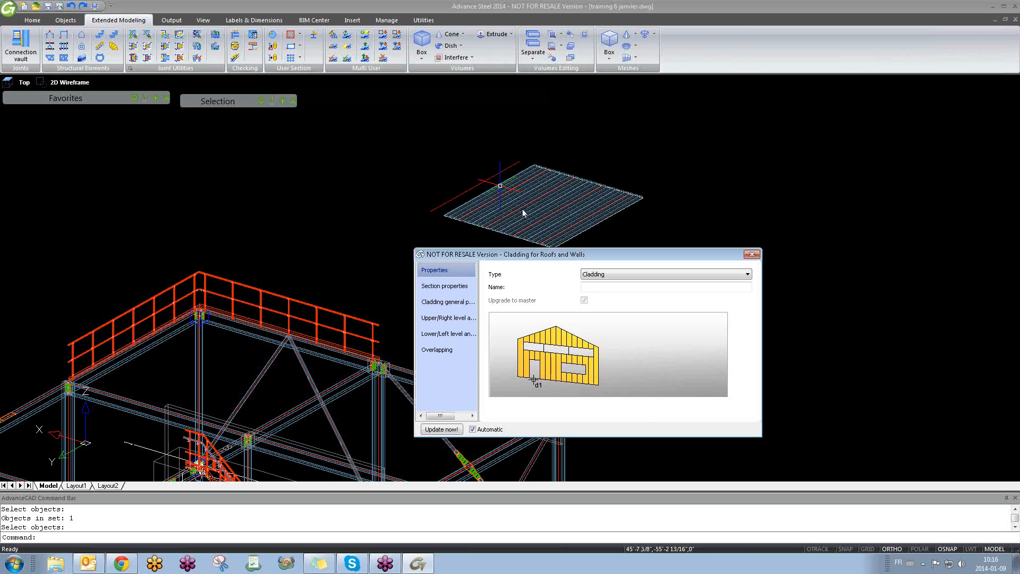
- Examine the corrugated profile and overlaps along the cladding's edge and close the cladding properties
scroll(388, 225, up, 3)
scroll(337, 177, up, 5)
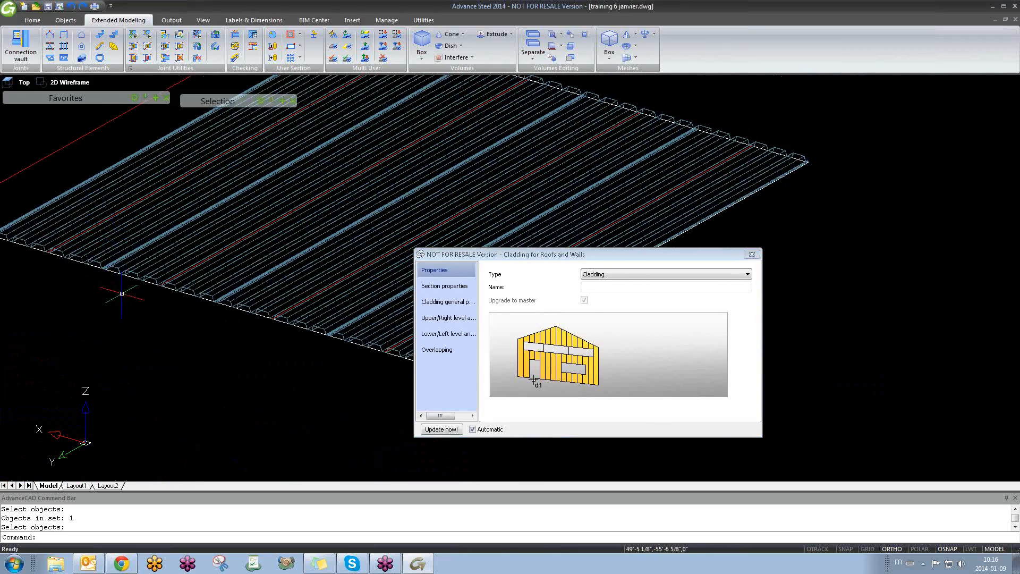
scroll(196, 266, down, 4)
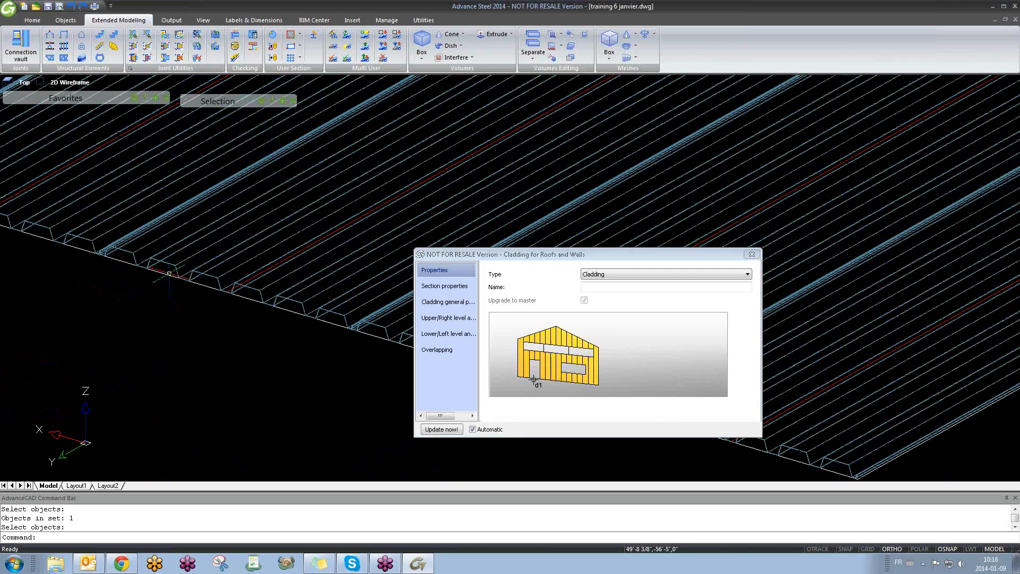
scroll(209, 329, down, 4)
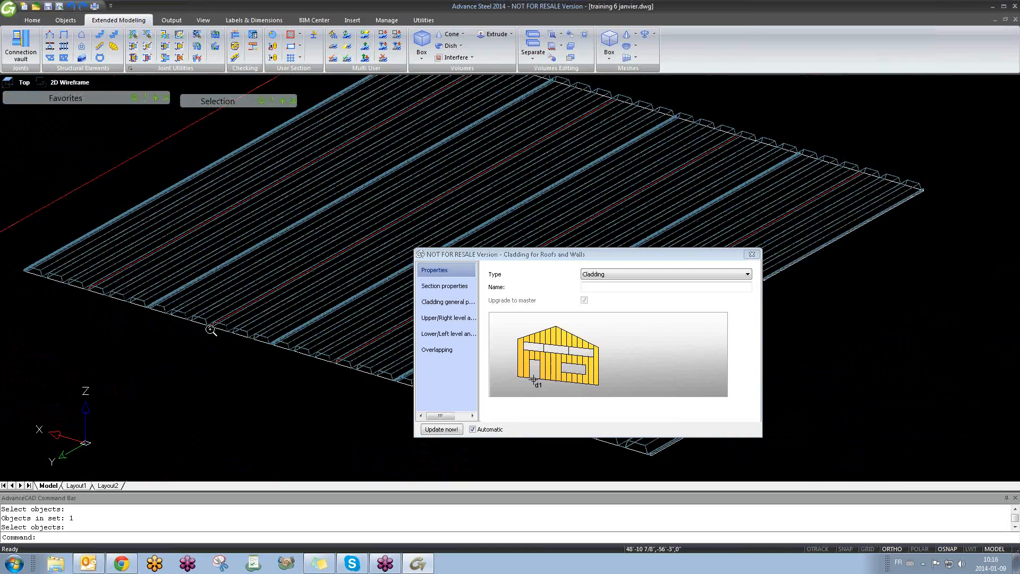
scroll(210, 330, up, 3)
scroll(211, 330, up, 4)
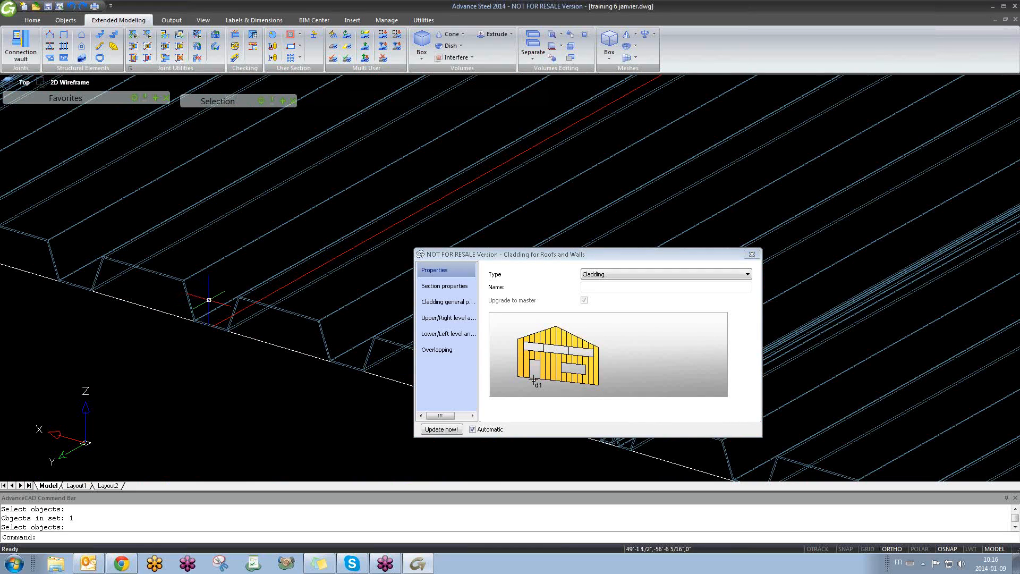
click(750, 255)
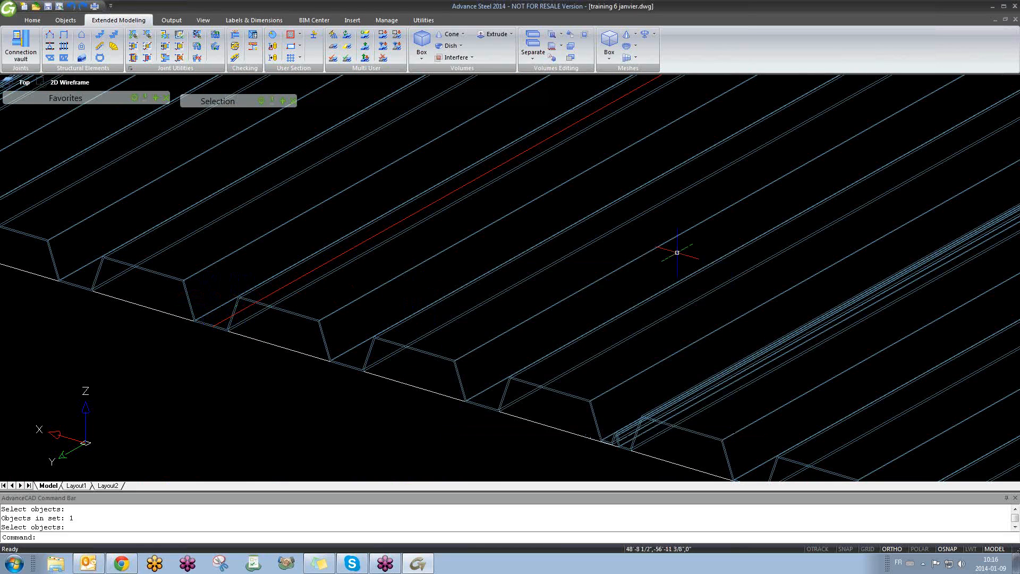
- Delete the cladding together with its rectangular area
scroll(433, 257, down, 5)
click(551, 182)
click(327, 349)
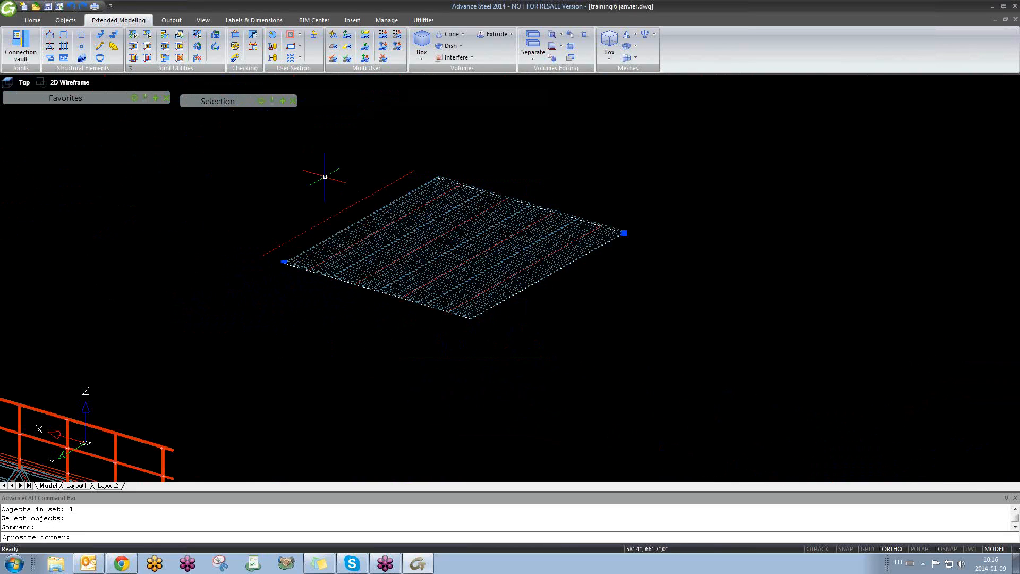
key(Delete)
scroll(231, 208, down, 4)
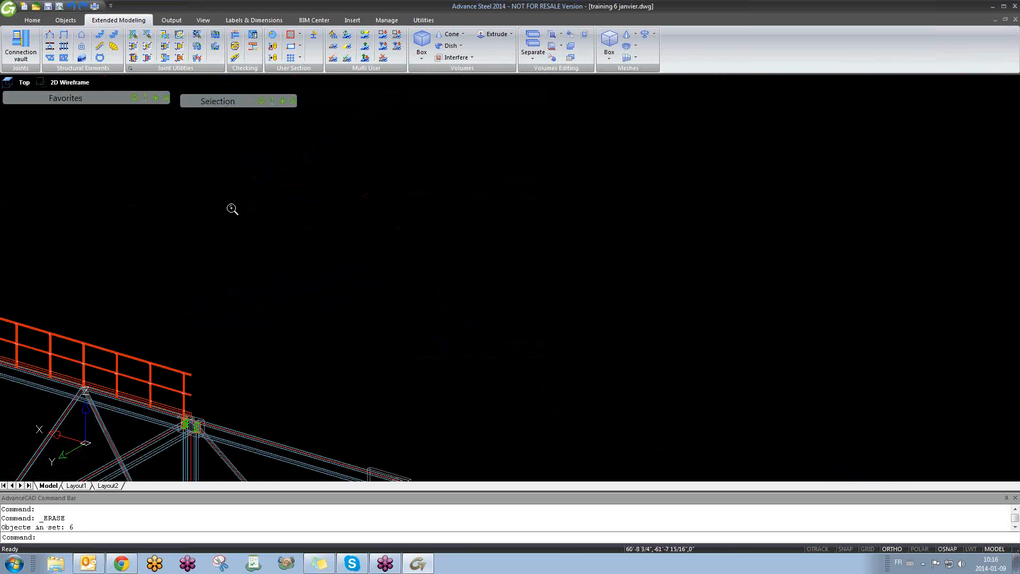
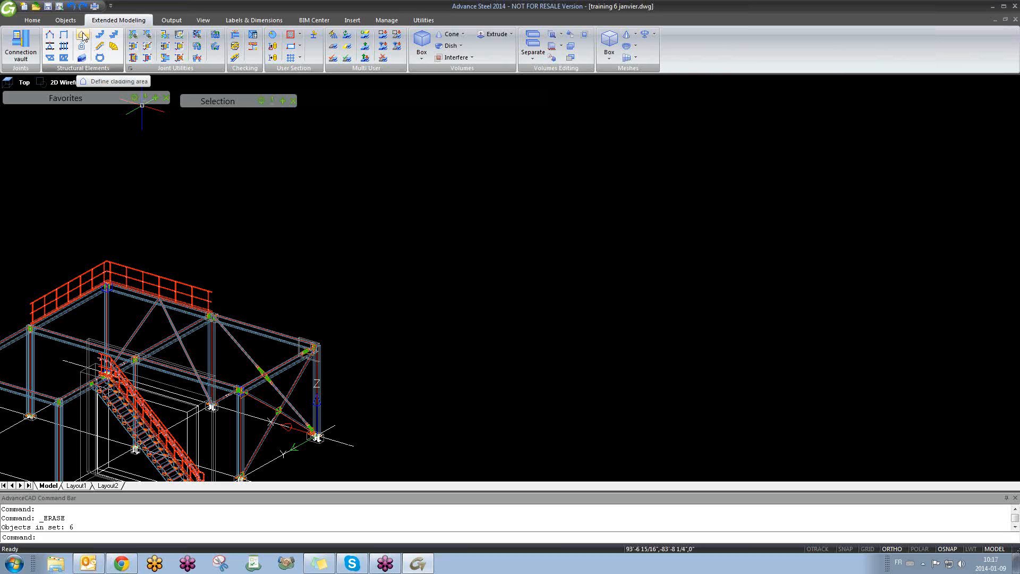
click(84, 37)
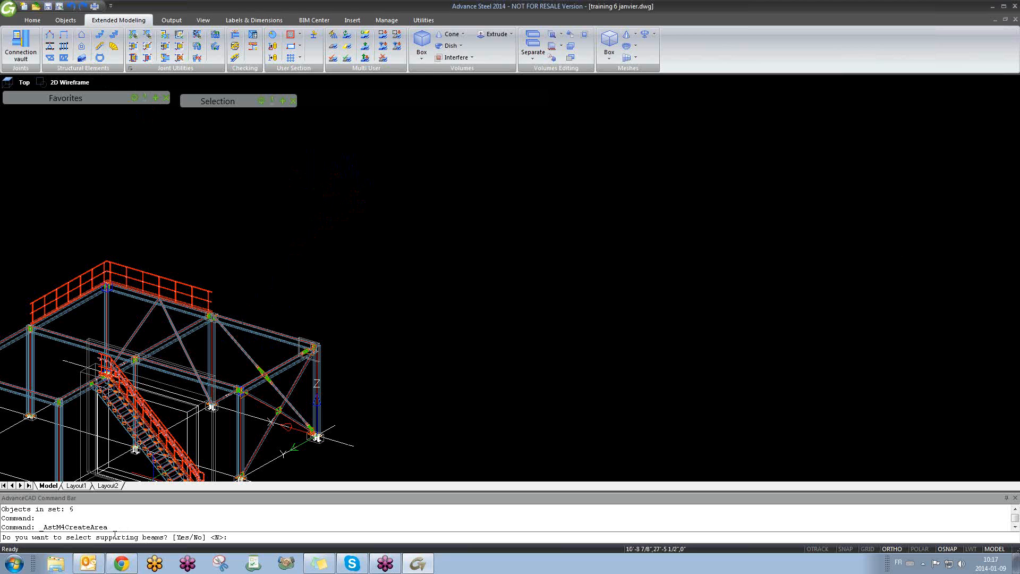
middle_drag(183, 423, 349, 398)
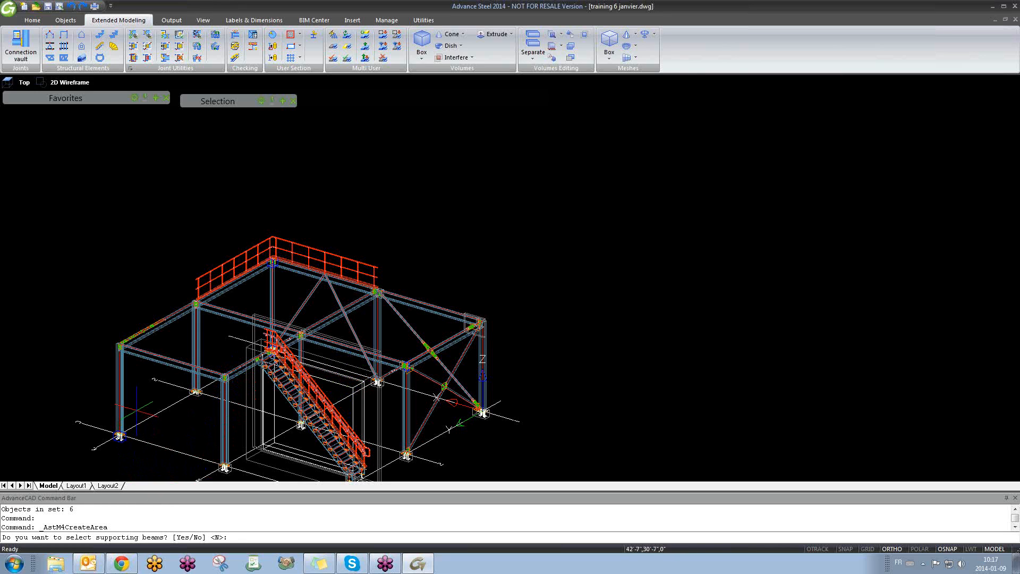
key(Return)
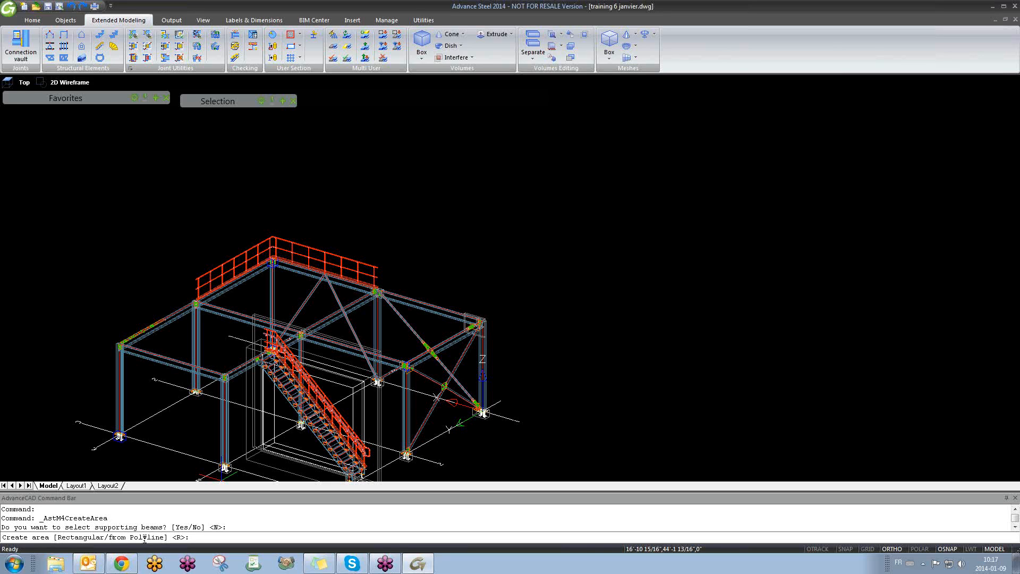
key(Return)
key(F8)
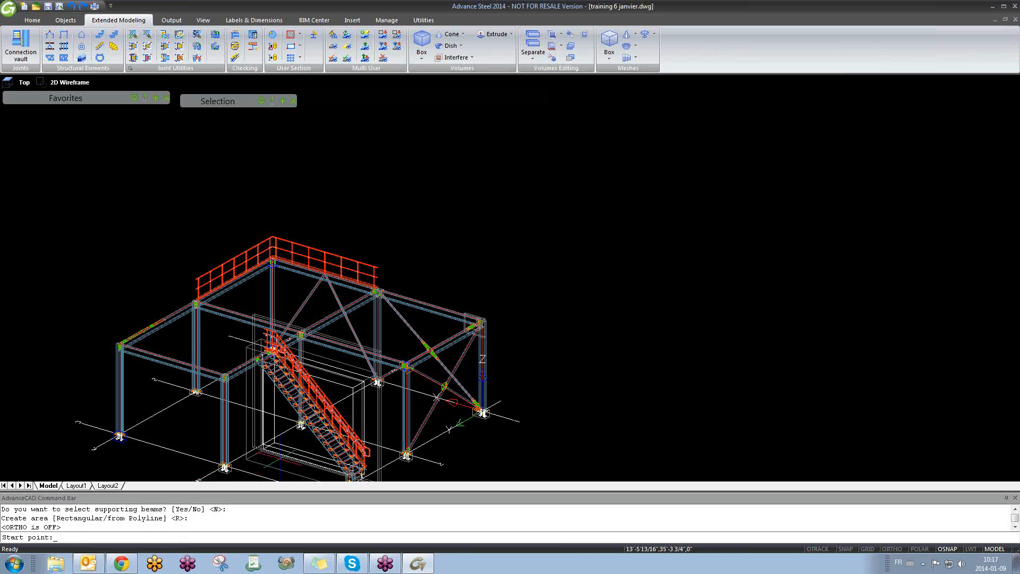
scroll(377, 291, up, 3)
scroll(372, 286, up, 6)
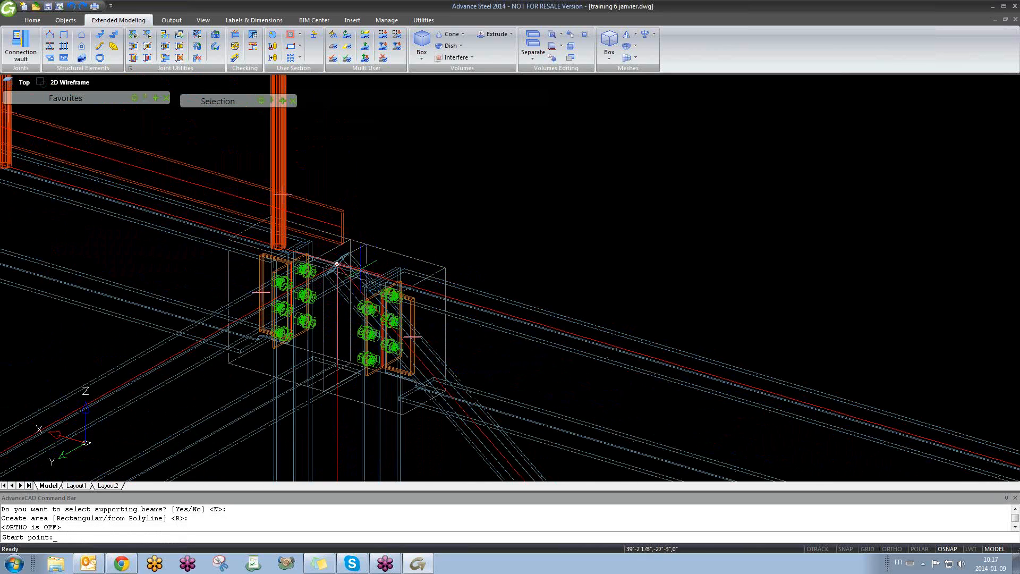
click(350, 254)
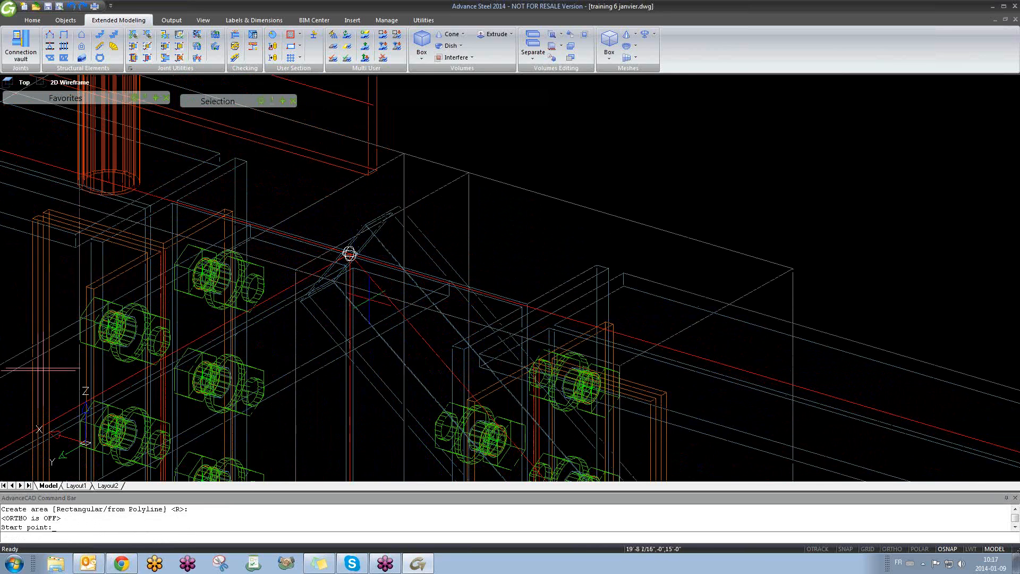
scroll(375, 306, down, 5)
scroll(375, 305, down, 5)
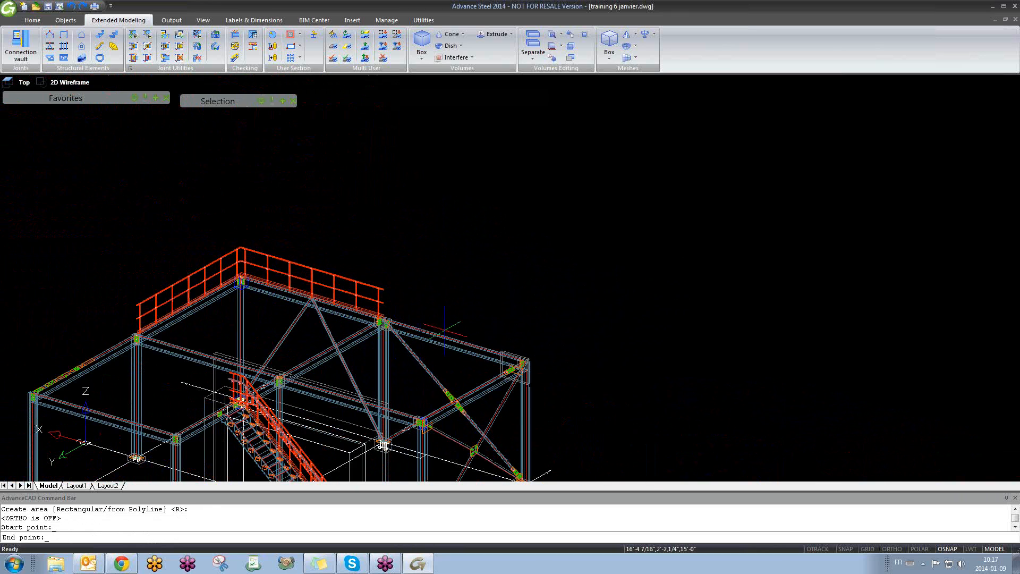
scroll(628, 290, down, 3)
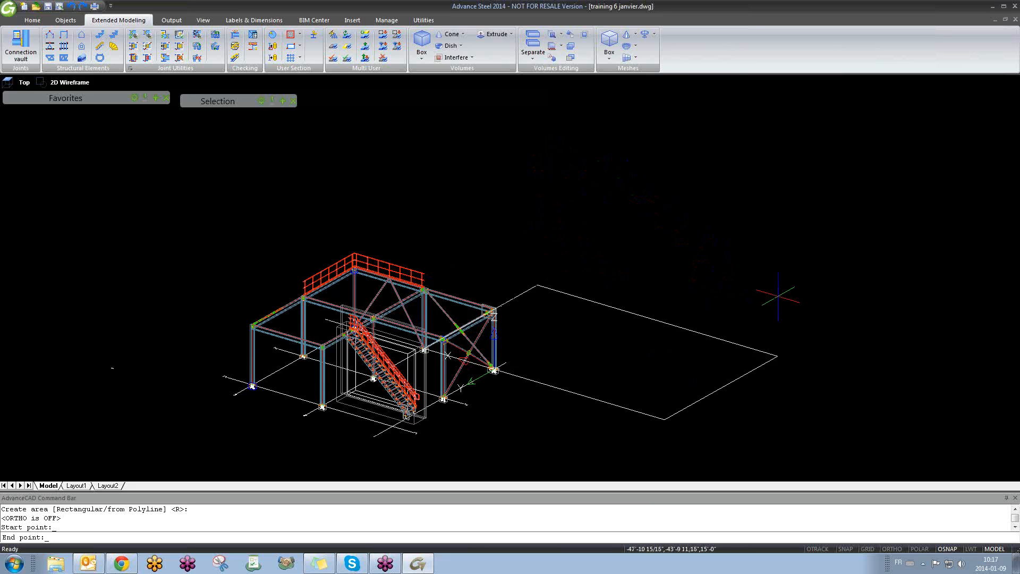
key(Escape)
key(F8)
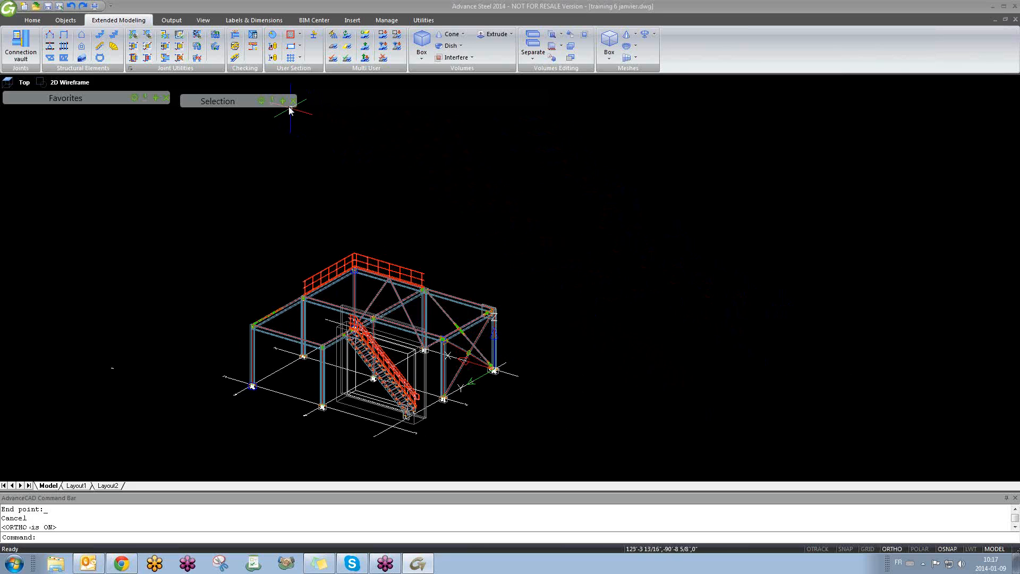
- Move the UCS origin to the top outer corner of the end column beside the bolted beam plates
middle_drag(358, 254, 585, 223)
mouse_move(284, 100)
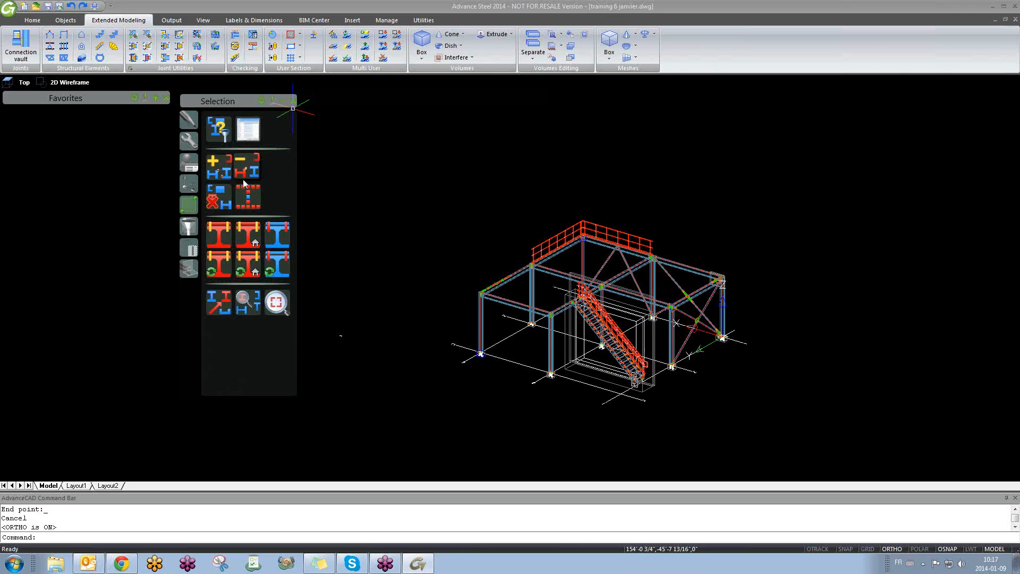
click(190, 182)
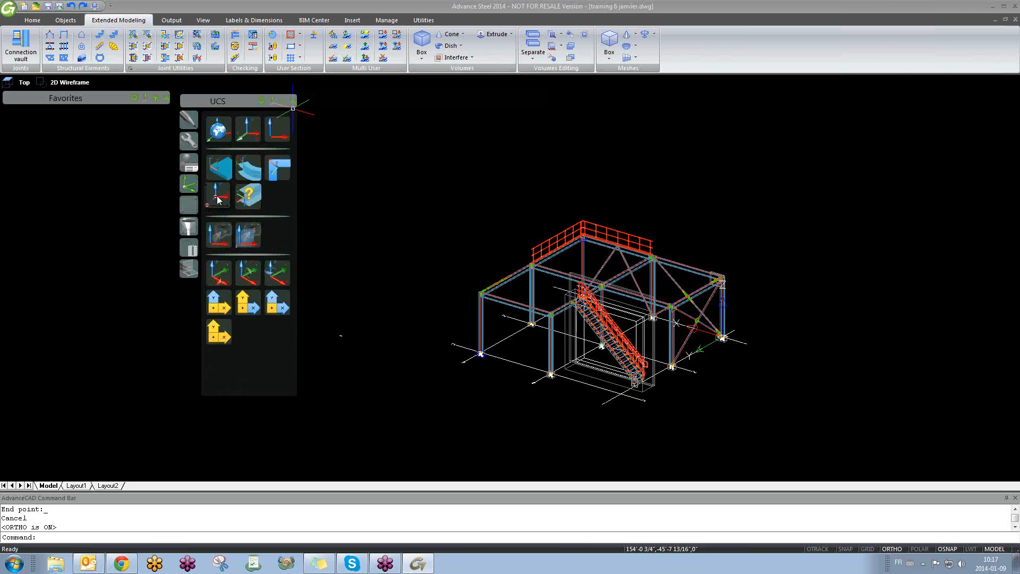
click(223, 234)
scroll(421, 328, up, 10)
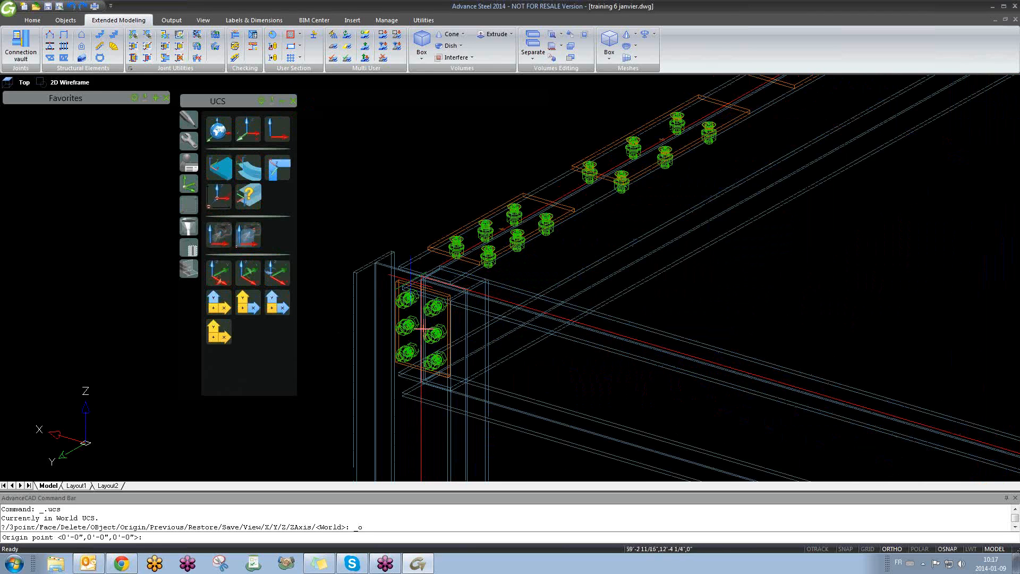
click(353, 272)
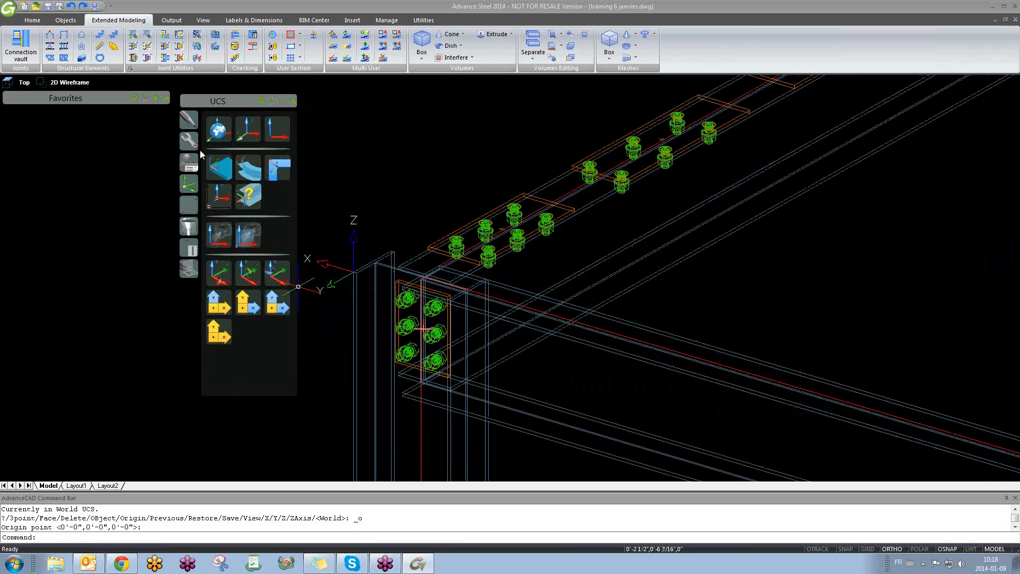
click(283, 100)
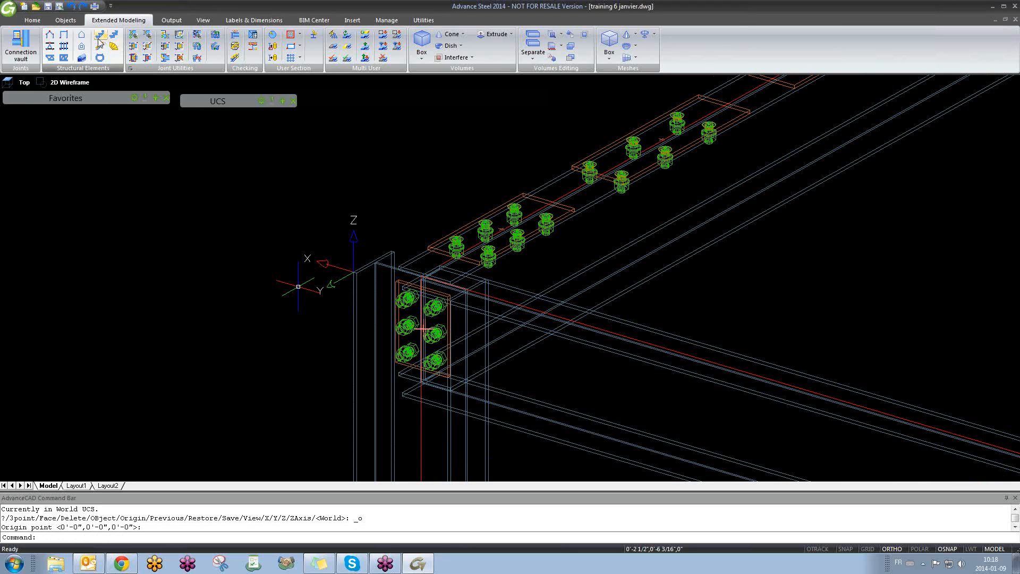
- Begin a rectangular cladding area without supporting beams, starting at the column-top beam joint by the railing's end, with ortho off
click(82, 40)
scroll(572, 344, down, 5)
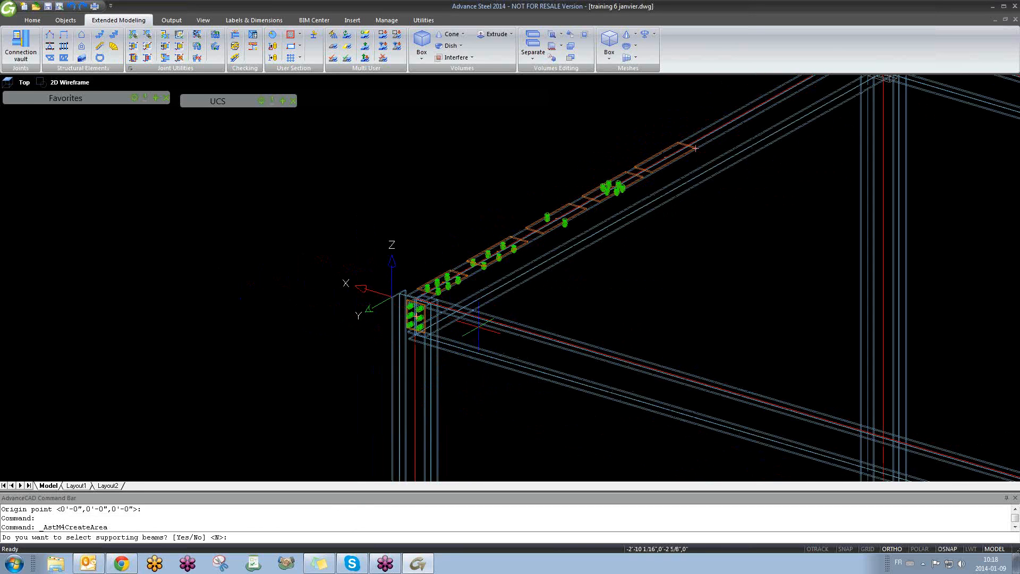
middle_drag(572, 344, 306, 351)
scroll(739, 212, up, 4)
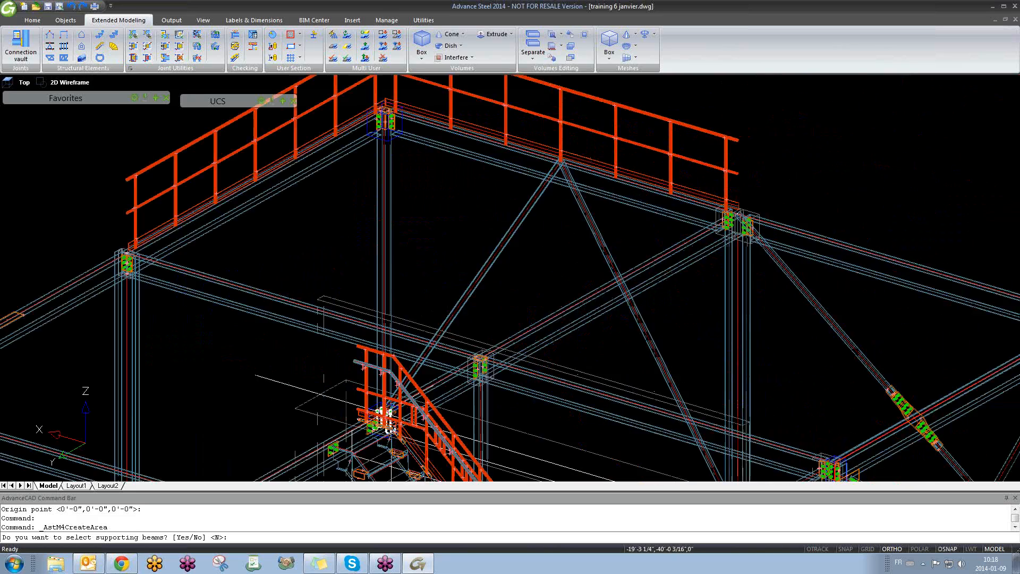
scroll(767, 308, up, 2)
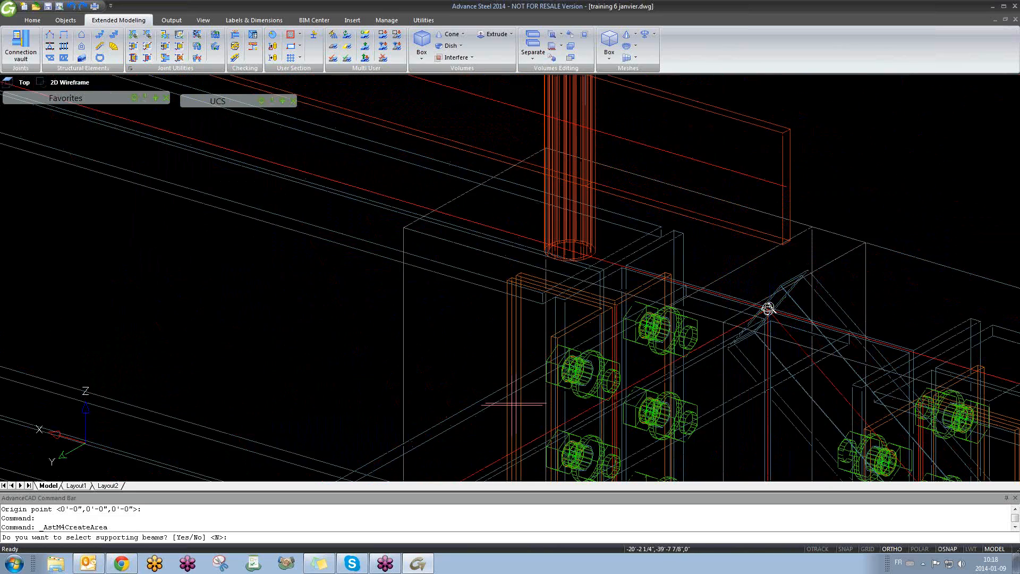
scroll(770, 302, up, 4)
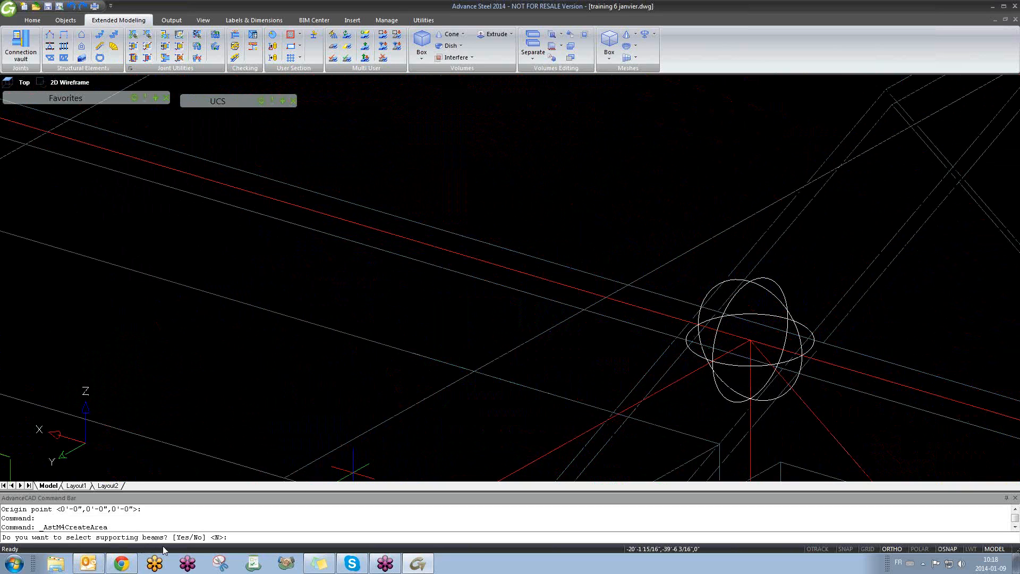
key(Return)
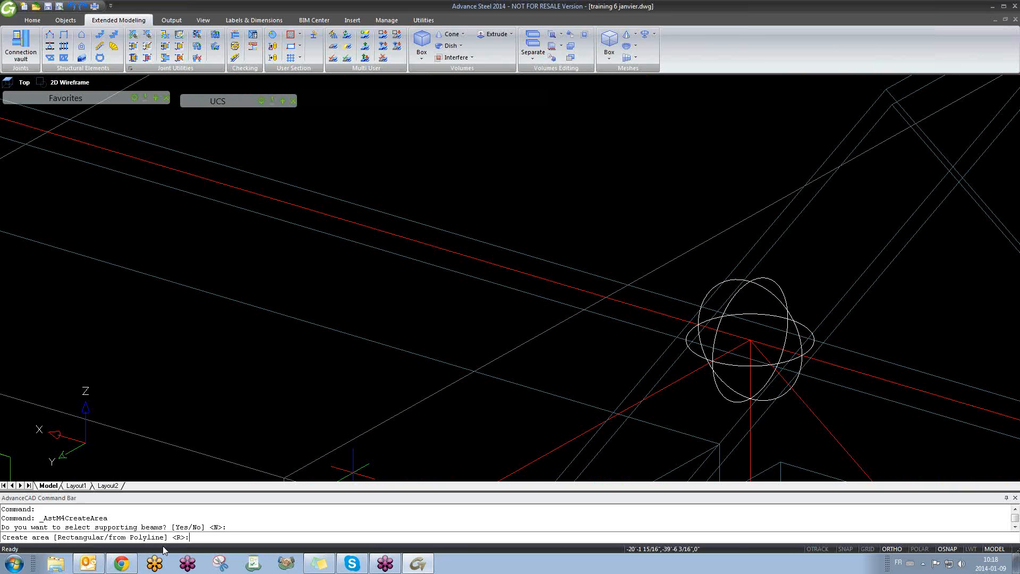
key(Return)
key(F8)
click(750, 339)
- Finish the rectangular cladding area at the diagonally opposite column-top joint of the braced bay and restore ortho mode
scroll(754, 345, down, 5)
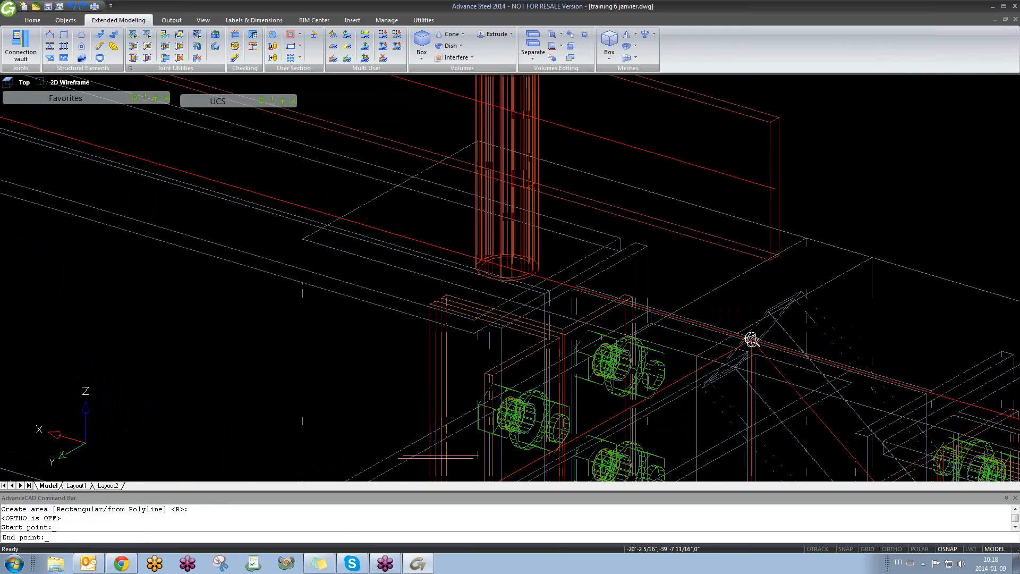
scroll(754, 393, down, 1)
scroll(740, 380, up, 10)
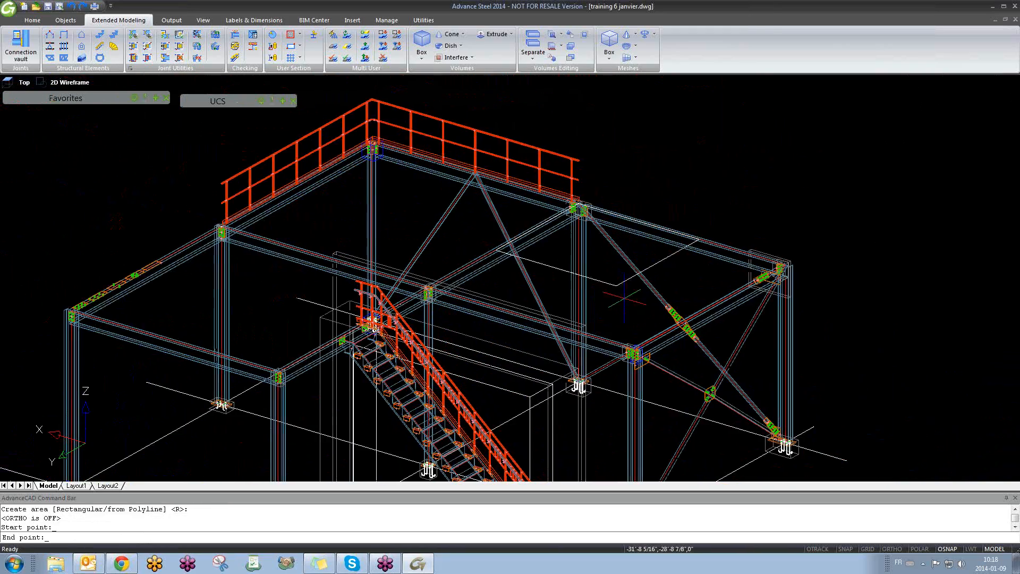
scroll(368, 346, up, 4)
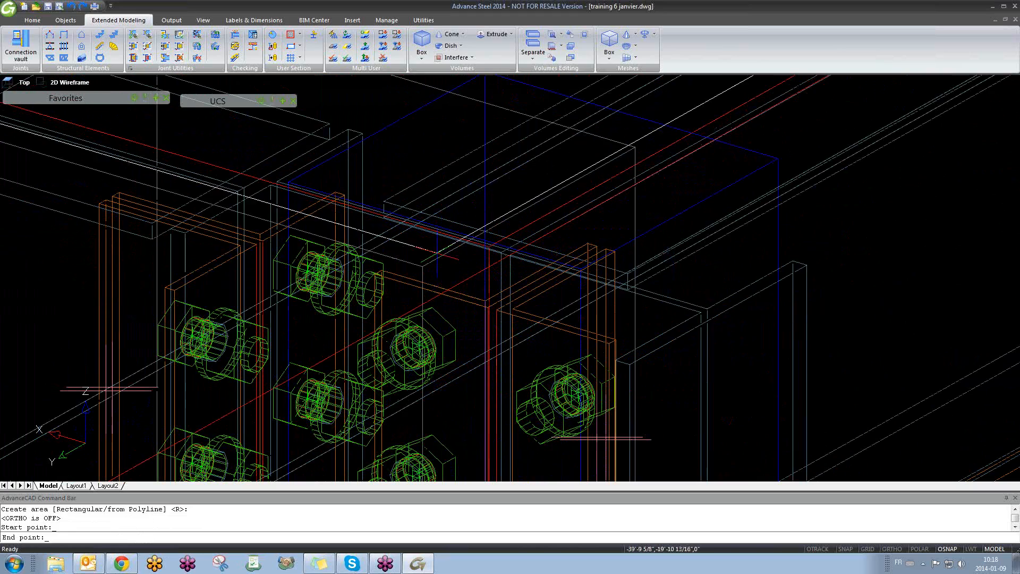
scroll(398, 243, up, 5)
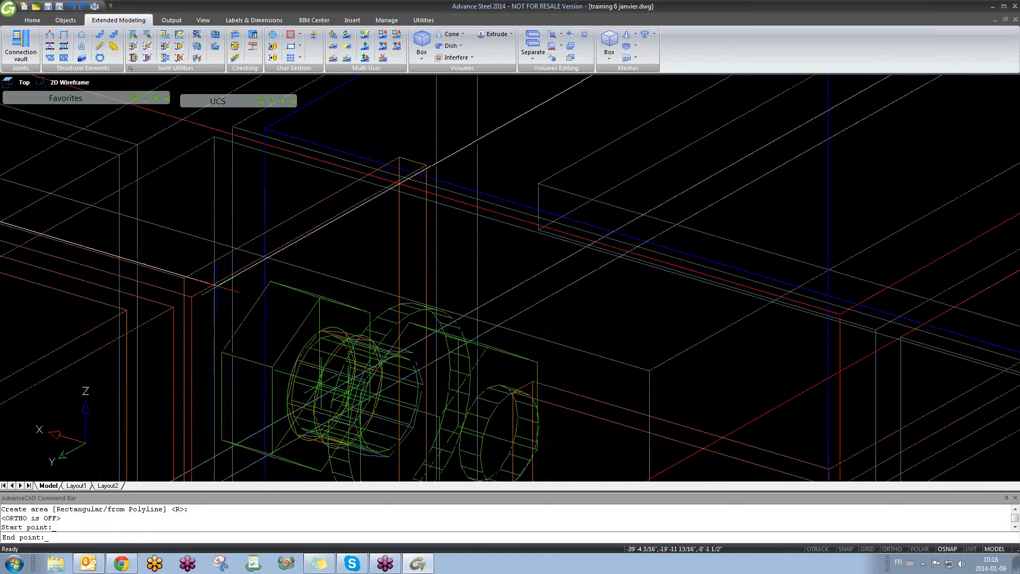
scroll(295, 247, down, 4)
mouse_move(478, 287)
shift+middle_down()
mouse_move(516, 306)
mouse_move(552, 298)
mouse_move(467, 291)
mouse_move(505, 269)
mouse_move(493, 274)
shift+middle_up()
scroll(494, 274, up, 4)
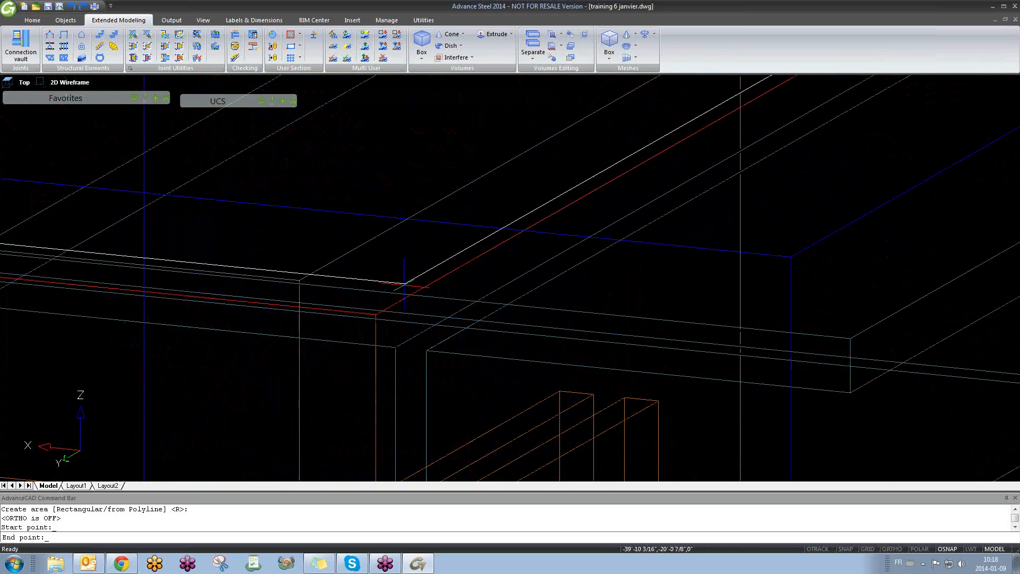
key(F8)
scroll(378, 312, down, 2)
key(Escape)
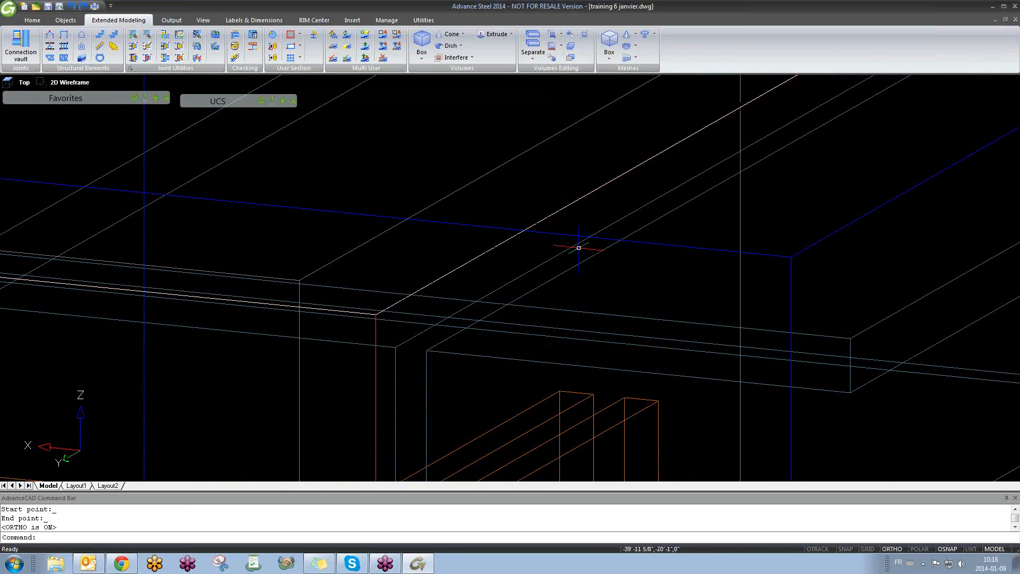
scroll(523, 230, down, 4)
scroll(532, 238, down, 5)
middle_drag(514, 210, 483, 289)
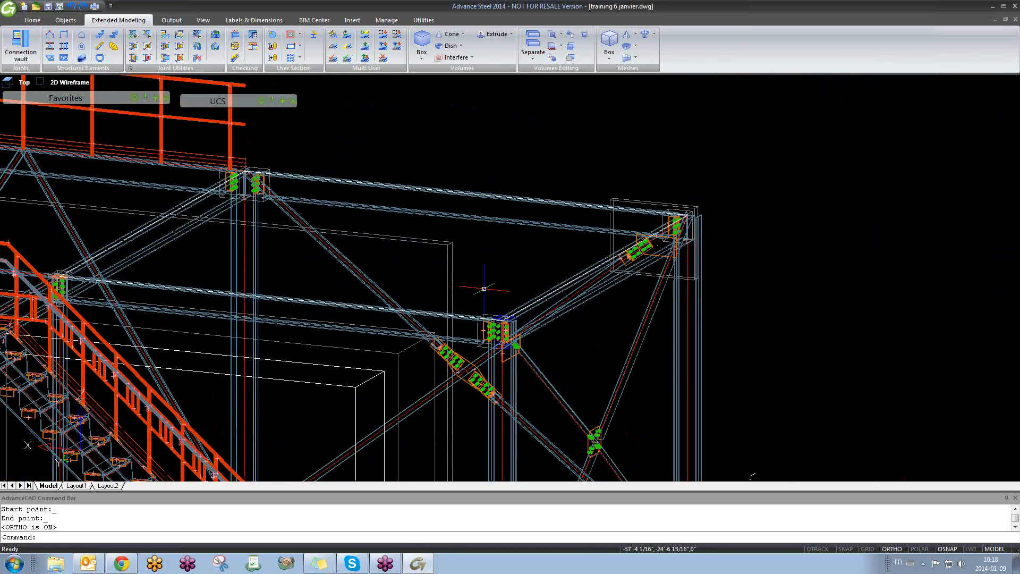
scroll(318, 213, up, 4)
middle_drag(375, 170, 373, 184)
scroll(372, 184, down, 2)
key(Return)
middle_drag(486, 256, 473, 280)
key(Return)
key(Return)
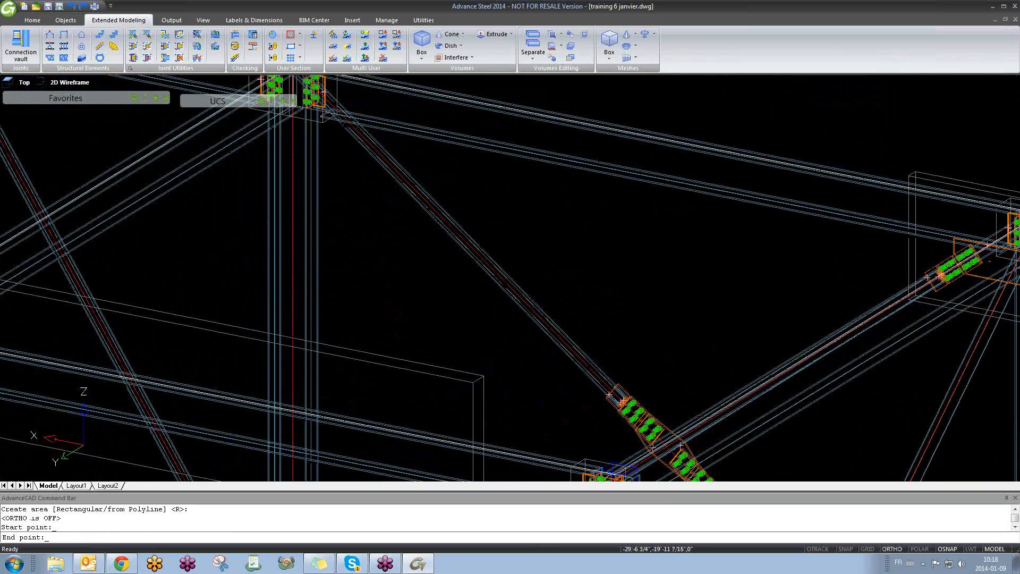
key(Escape)
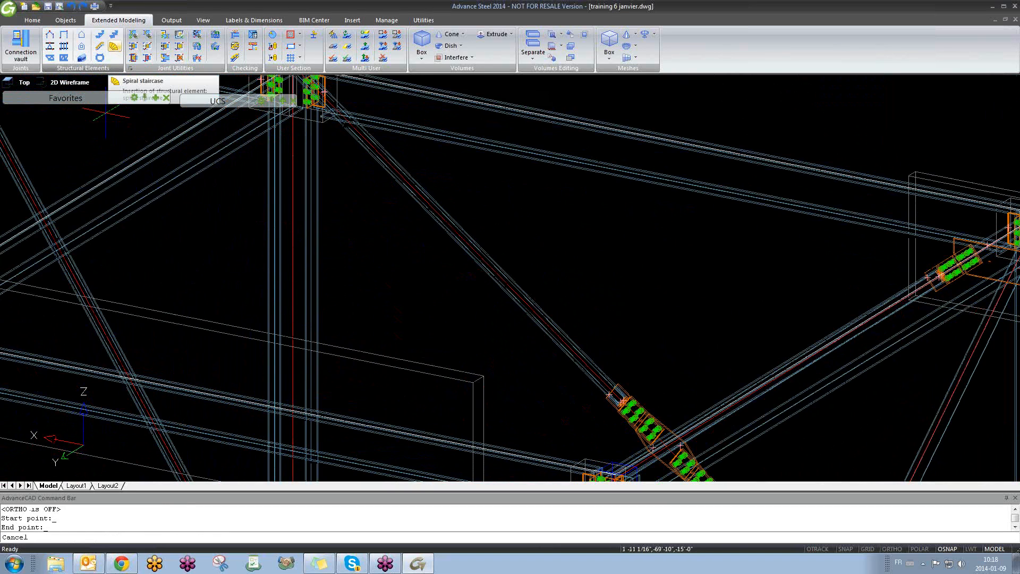
key(F8)
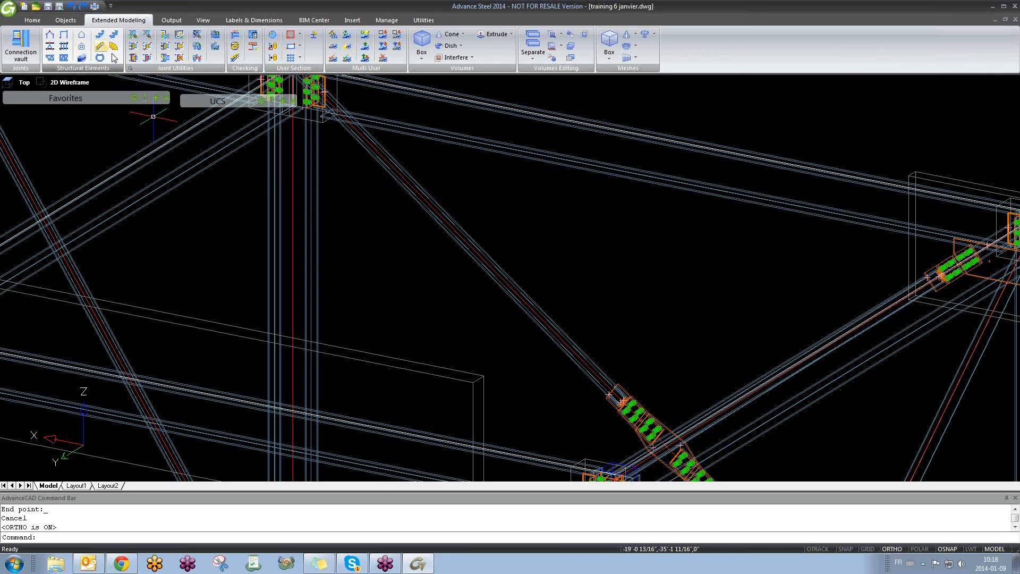
scroll(585, 227, down, 6)
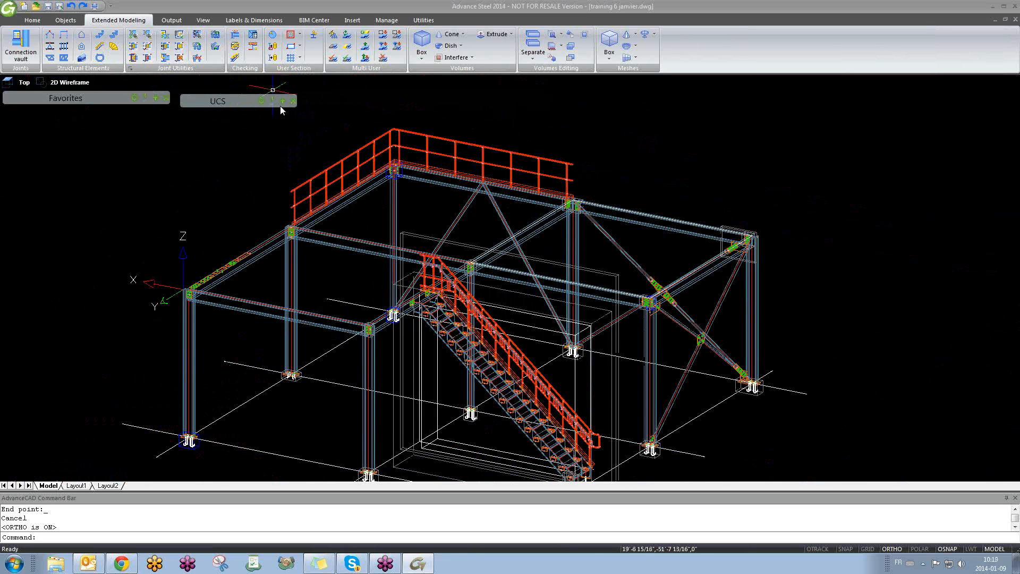
click(285, 103)
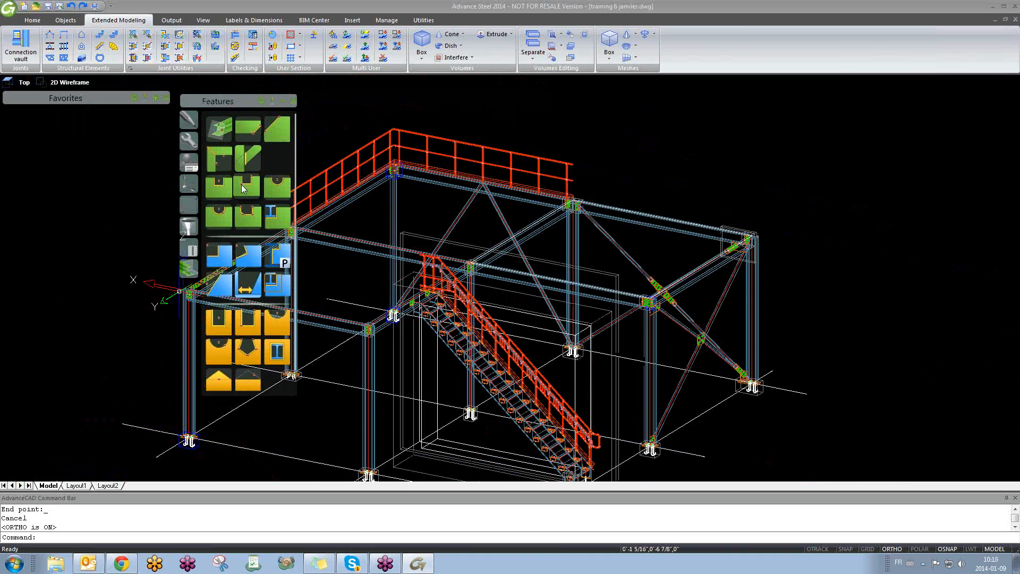
click(281, 101)
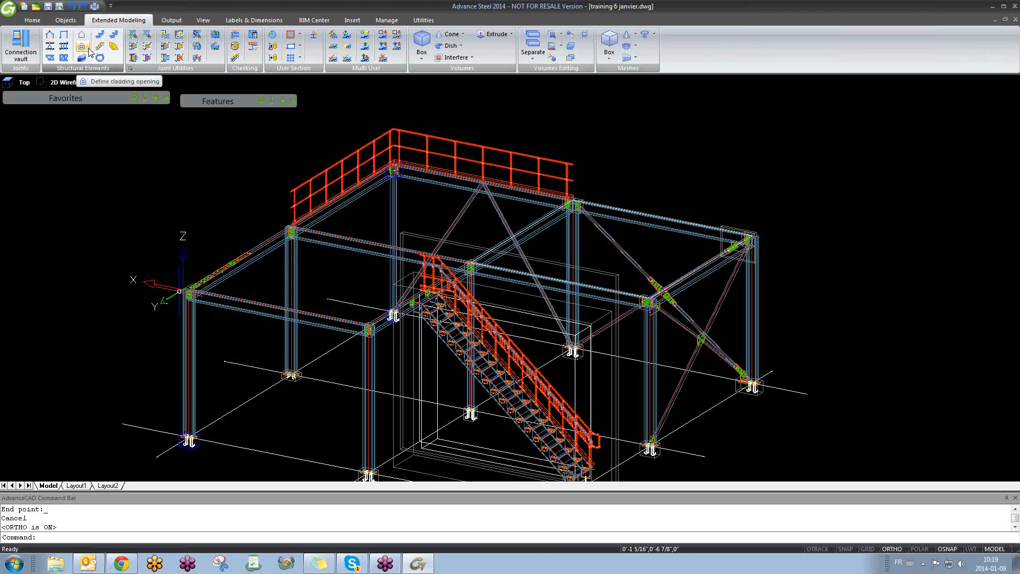
- Define a rectangular cladding opening inside the braced bay's area, placing two diagonal corners near its middle with ortho off, and restore ortho mode
middle_drag(290, 147, 152, 148)
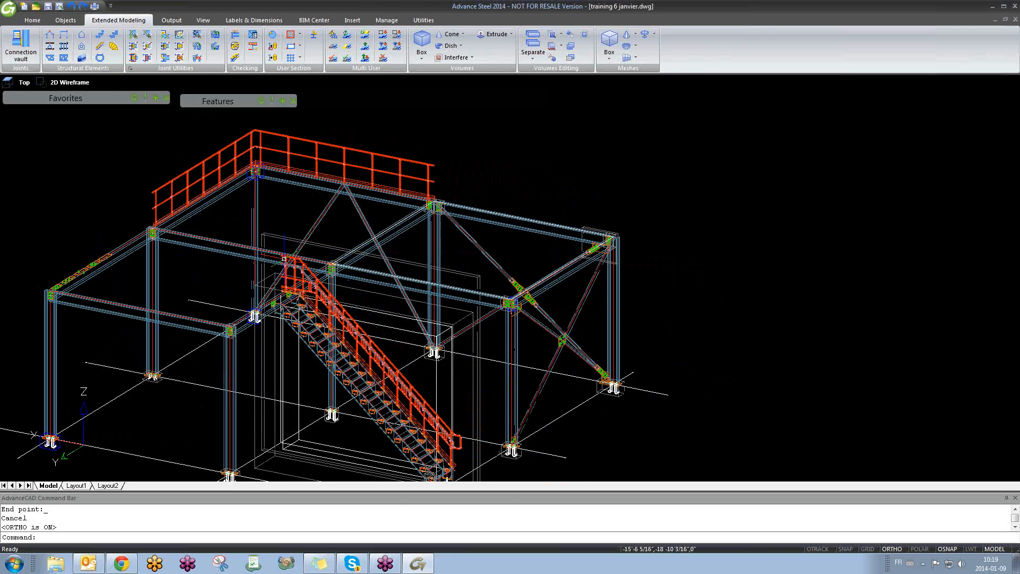
click(83, 49)
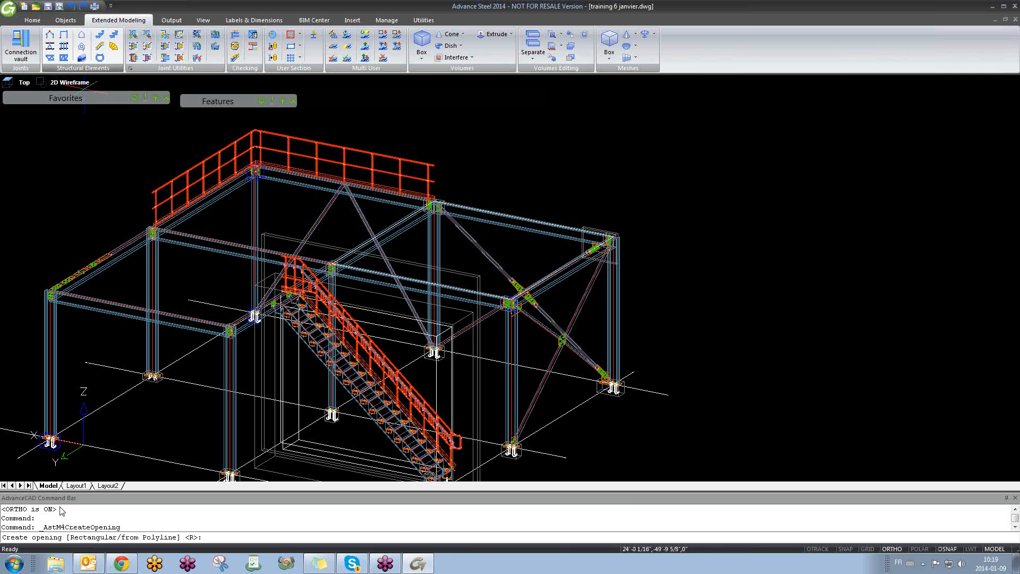
key(Return)
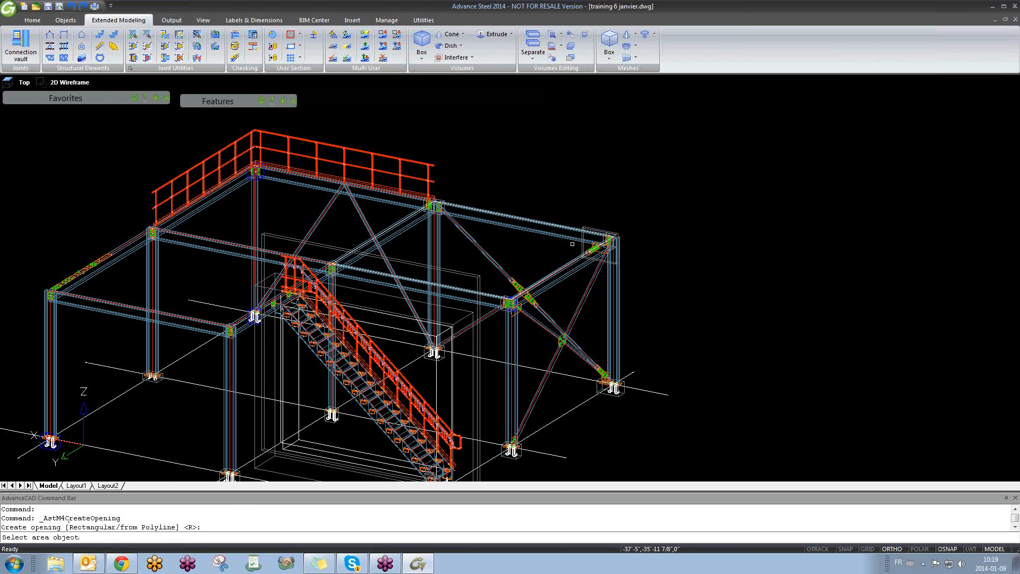
scroll(572, 244, up, 10)
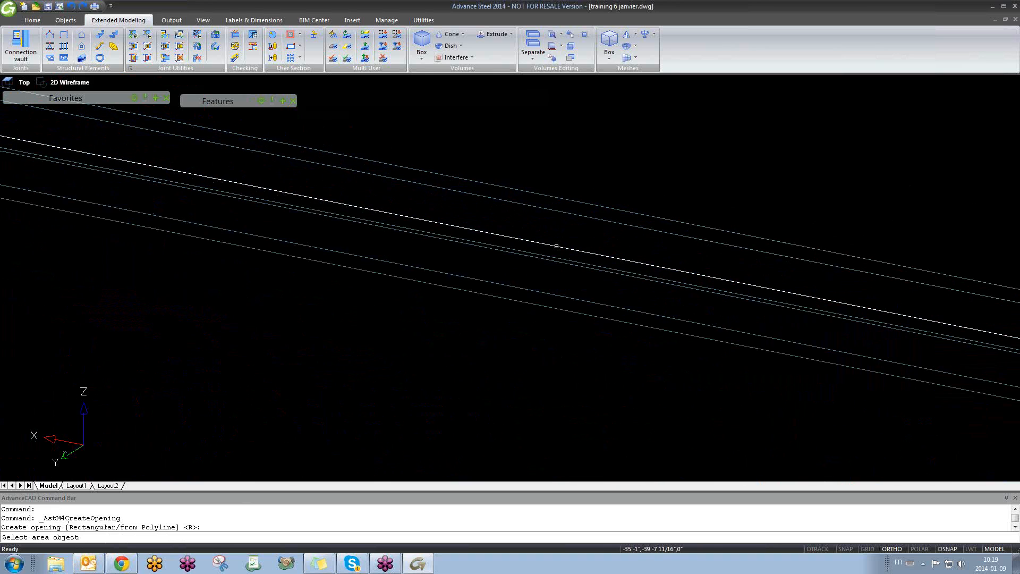
click(556, 246)
key(F8)
scroll(483, 264, down, 2)
scroll(484, 264, down, 3)
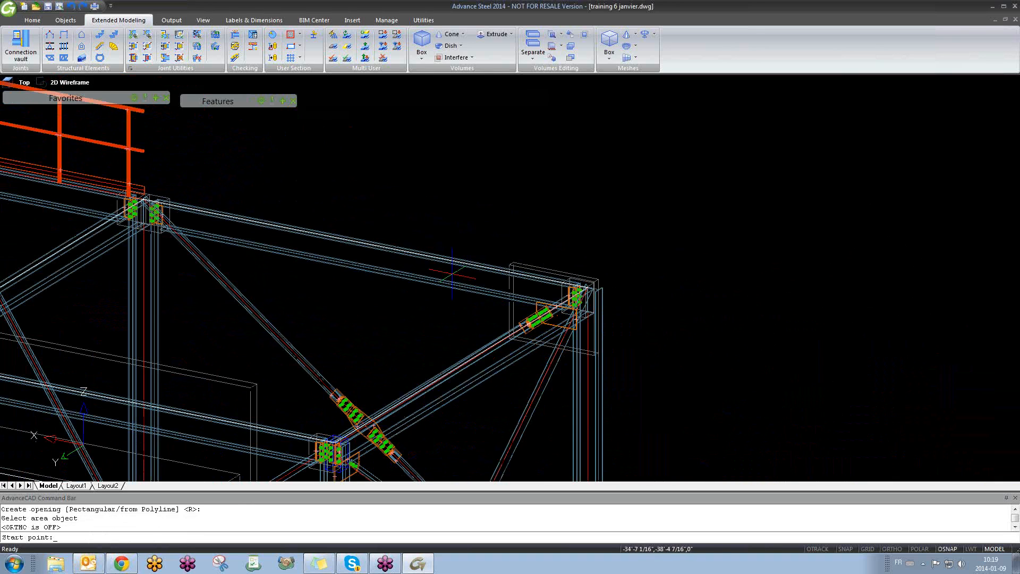
click(371, 262)
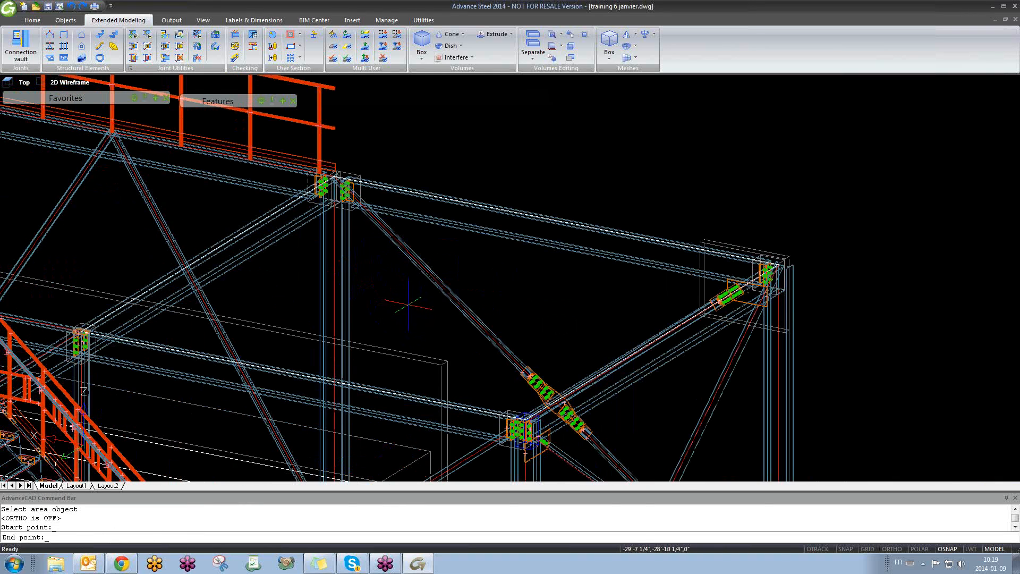
click(461, 341)
key(F8)
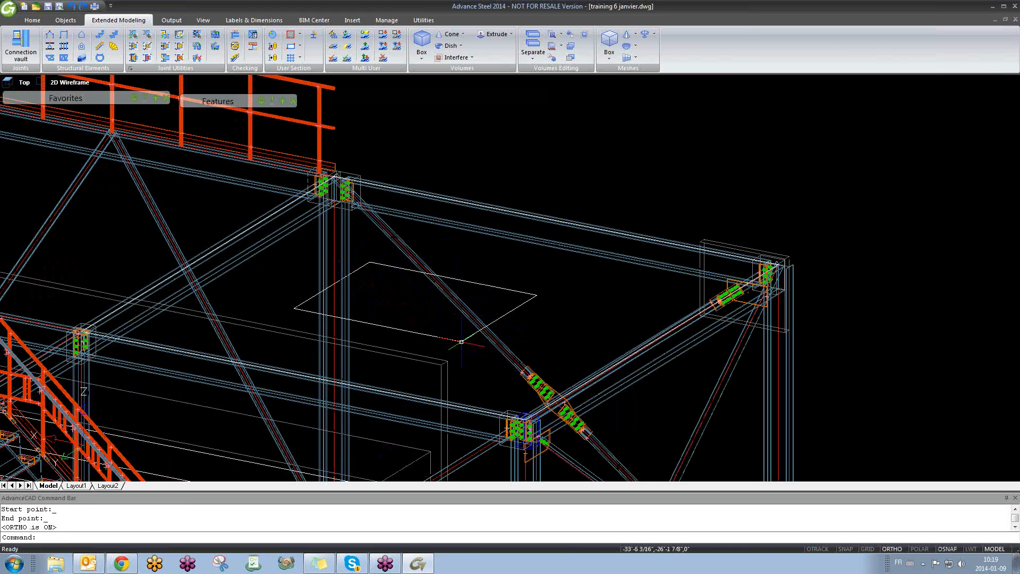
- Create cladding on the braced bay's rectangular area and its opening, keeping the default cladding properties
middle_drag(415, 290, 502, 280)
scroll(464, 256, down, 2)
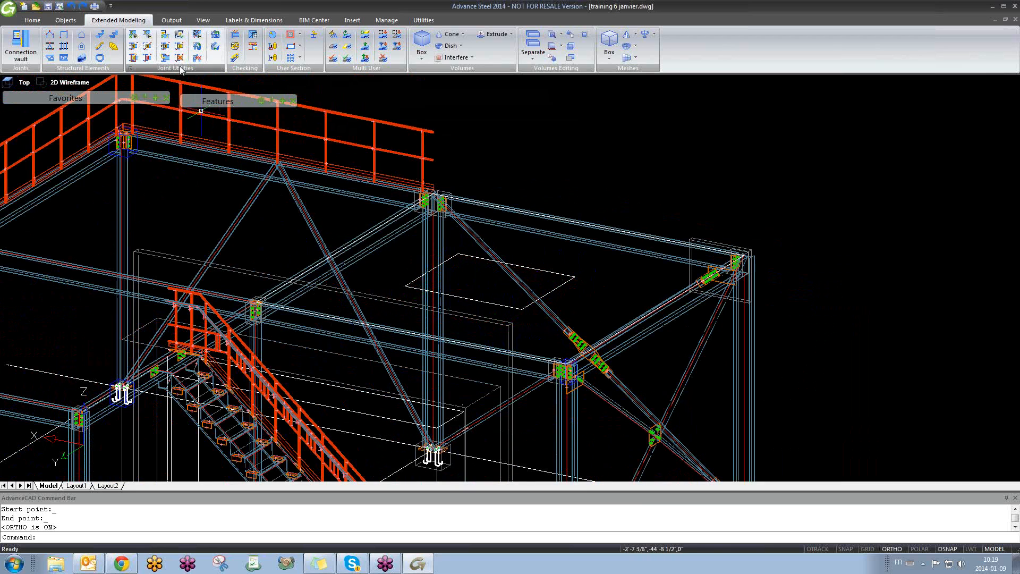
click(82, 58)
scroll(596, 217, up, 5)
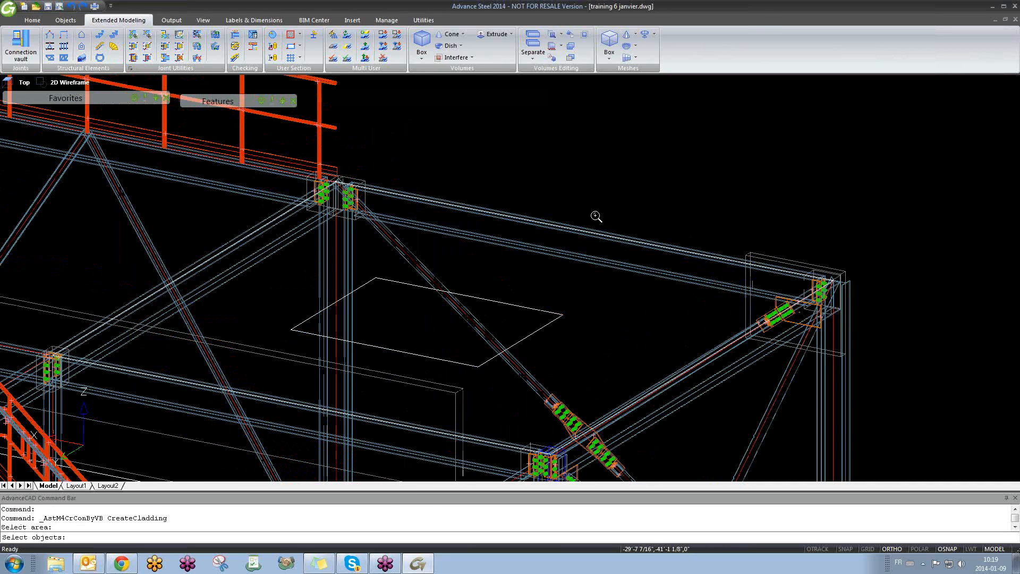
scroll(556, 235, up, 2)
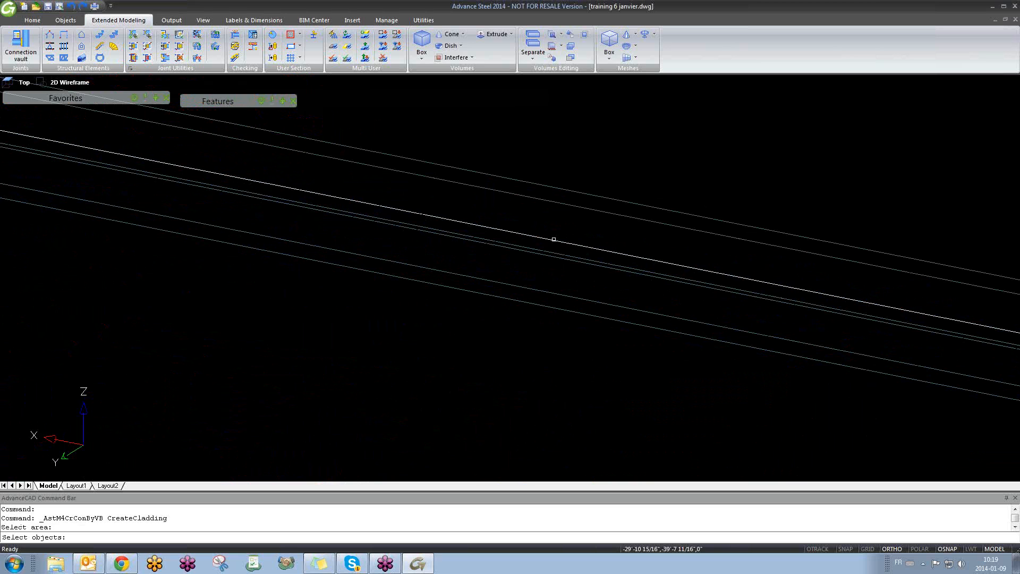
click(552, 240)
scroll(552, 241, down, 6)
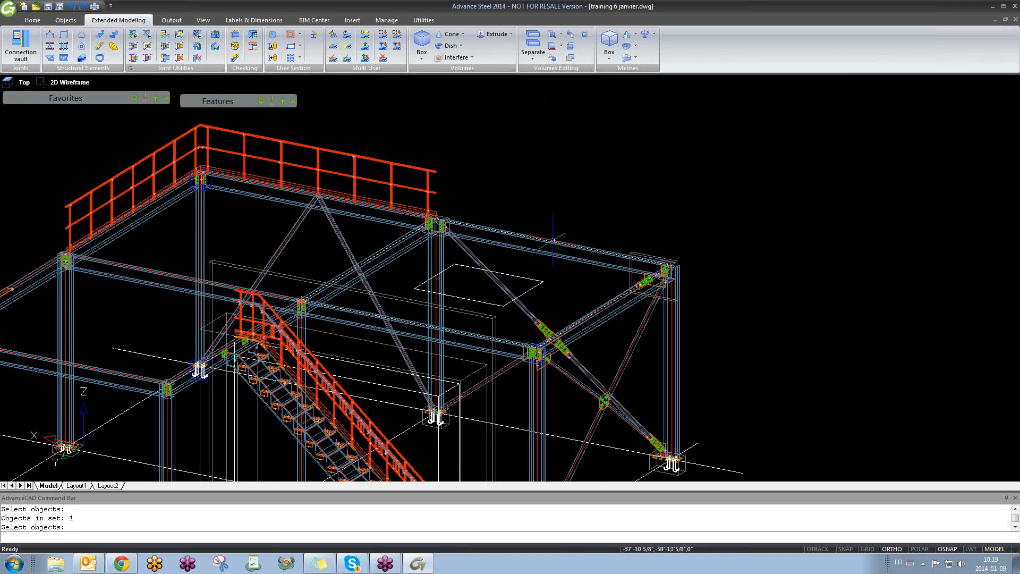
key(Return)
middle_drag(553, 240, 301, 229)
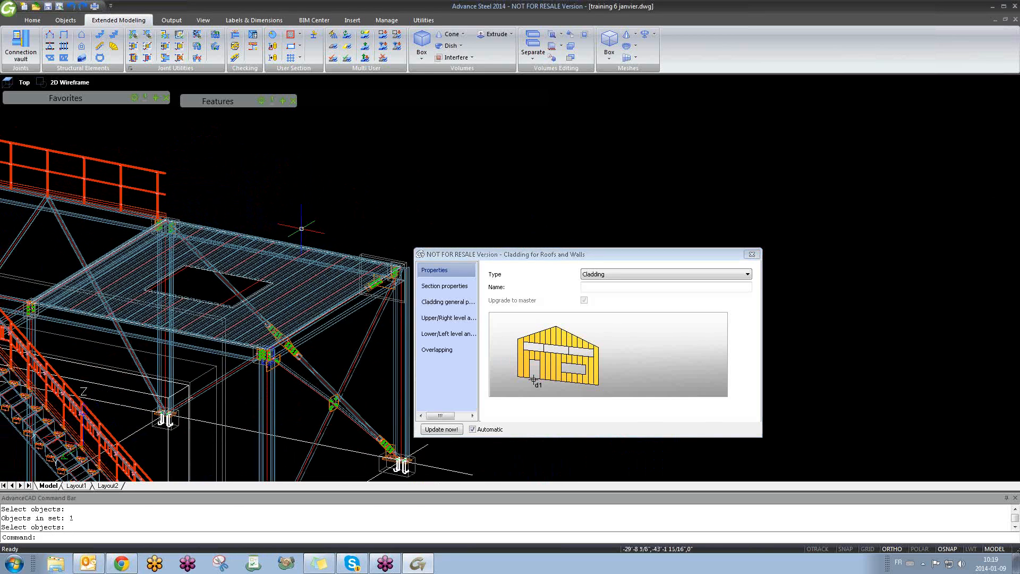
click(753, 255)
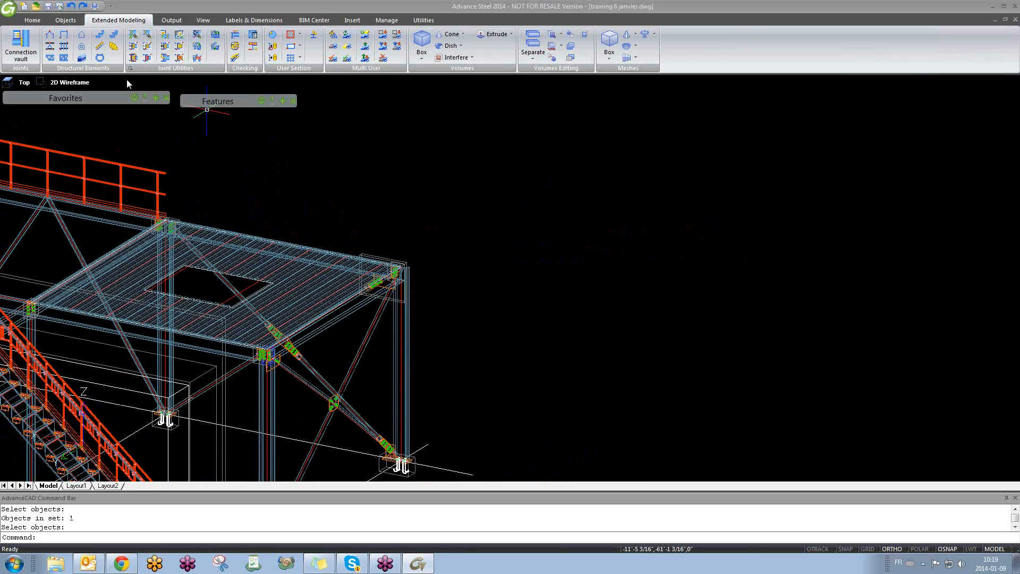
- Switch the model to the Realistic visual style and inspect the cladding profile around the opening
click(77, 84)
click(101, 147)
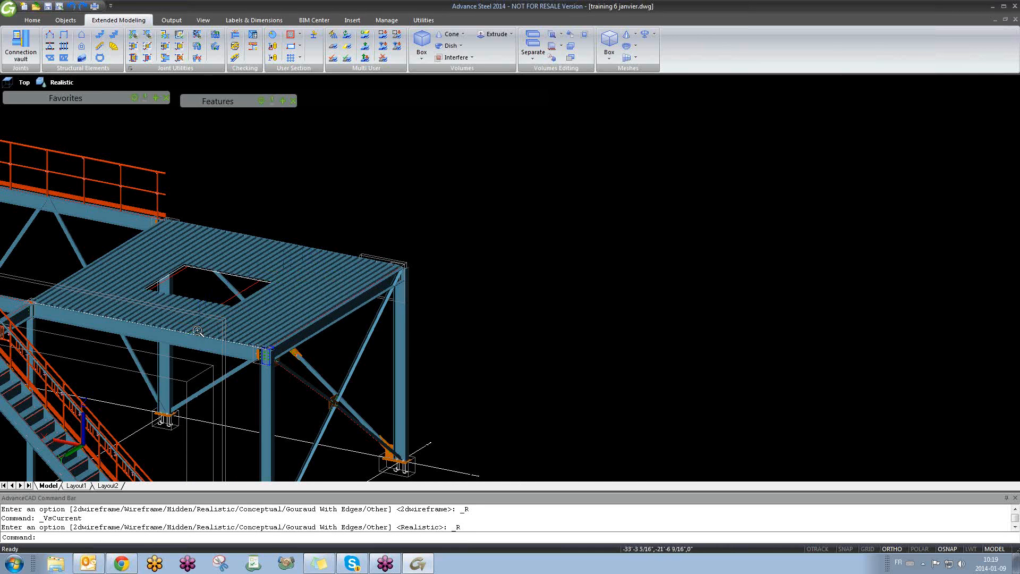
scroll(197, 330, up, 10)
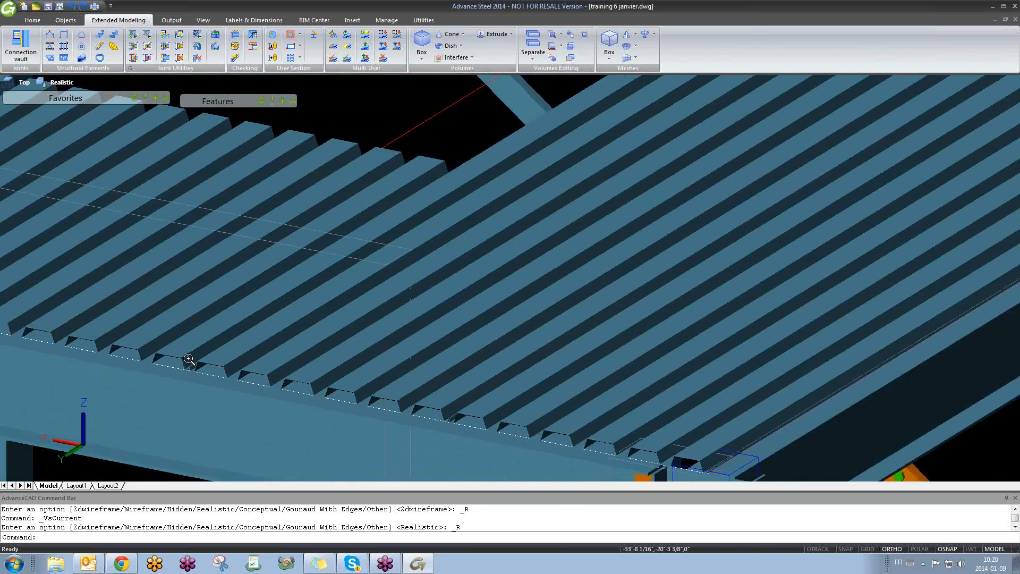
scroll(671, 455, down, 10)
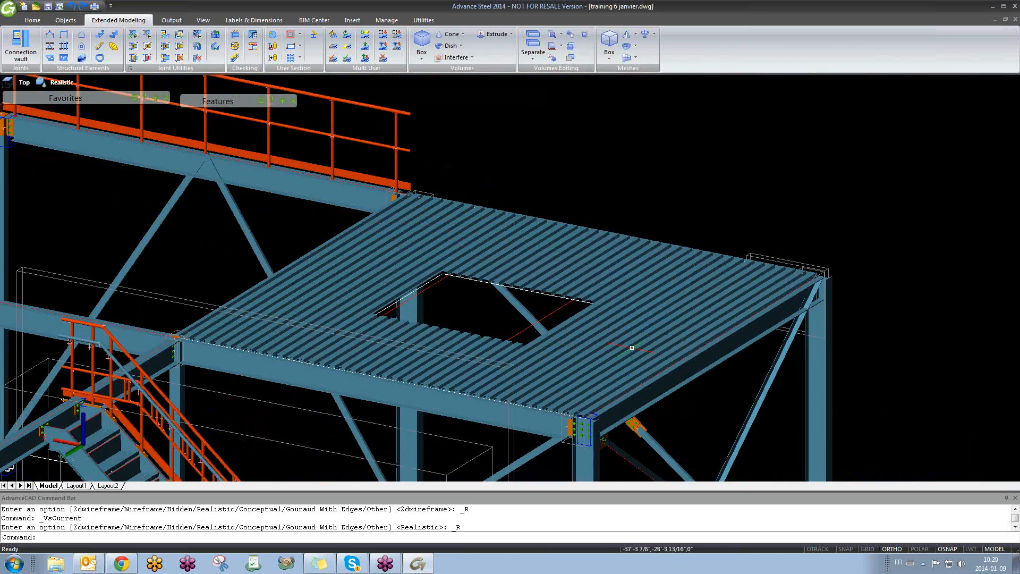
middle_drag(610, 344, 563, 332)
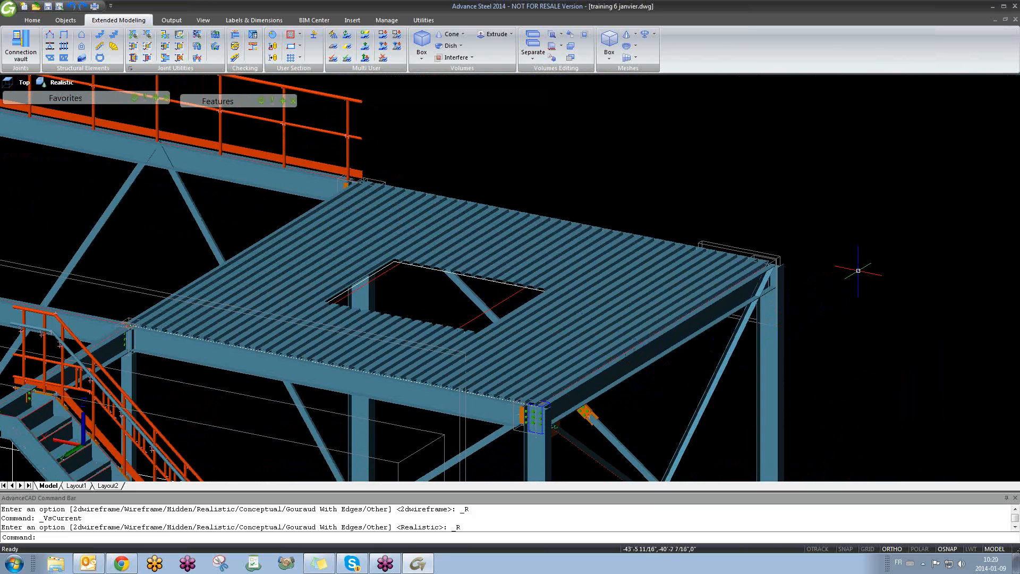
- Narrow the rectangular cladding opening by stretching its corner nearest the railing inward, parallel to the outer beam
click(864, 268)
click(846, 289)
scroll(414, 279, up, 6)
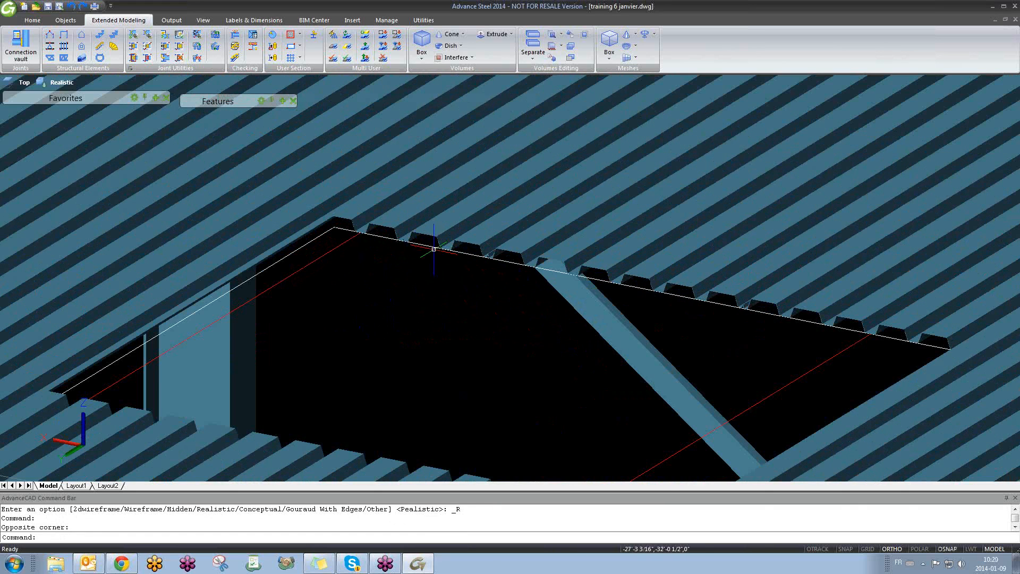
click(434, 249)
click(422, 244)
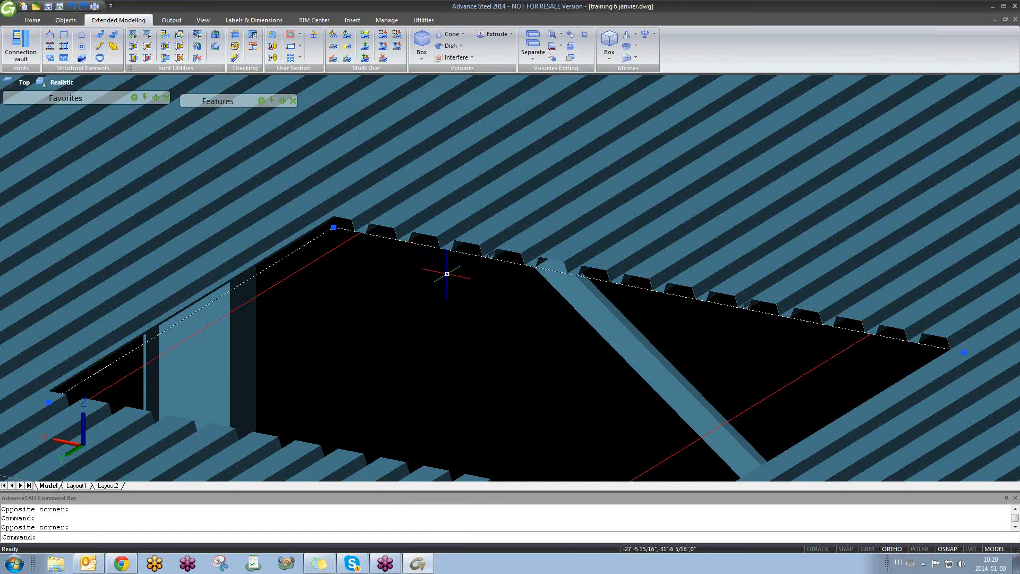
click(334, 227)
click(415, 261)
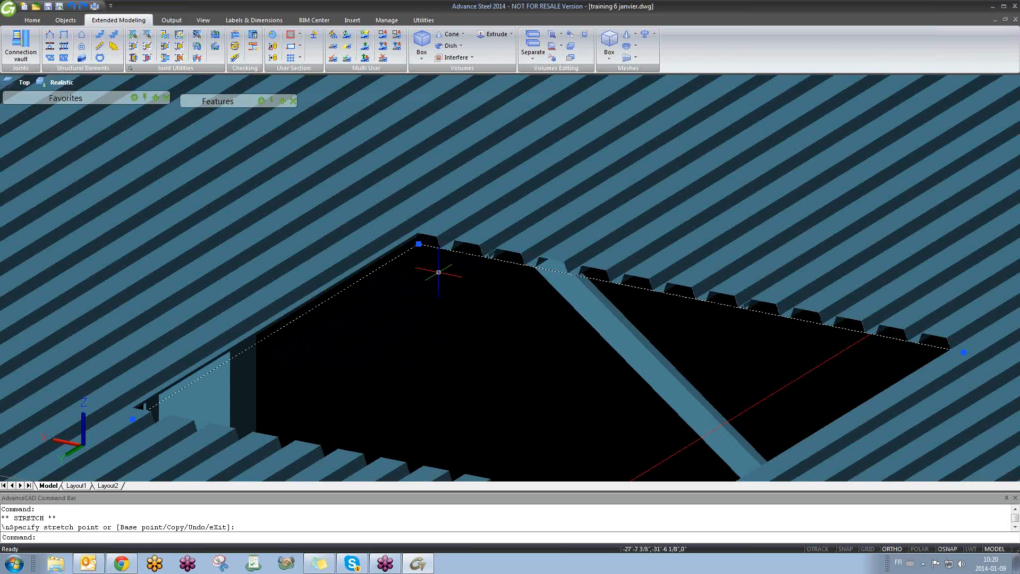
- Stretch the same corner of the opening away from the outer beam to reduce its depth, and clear the selection
click(418, 244)
click(253, 295)
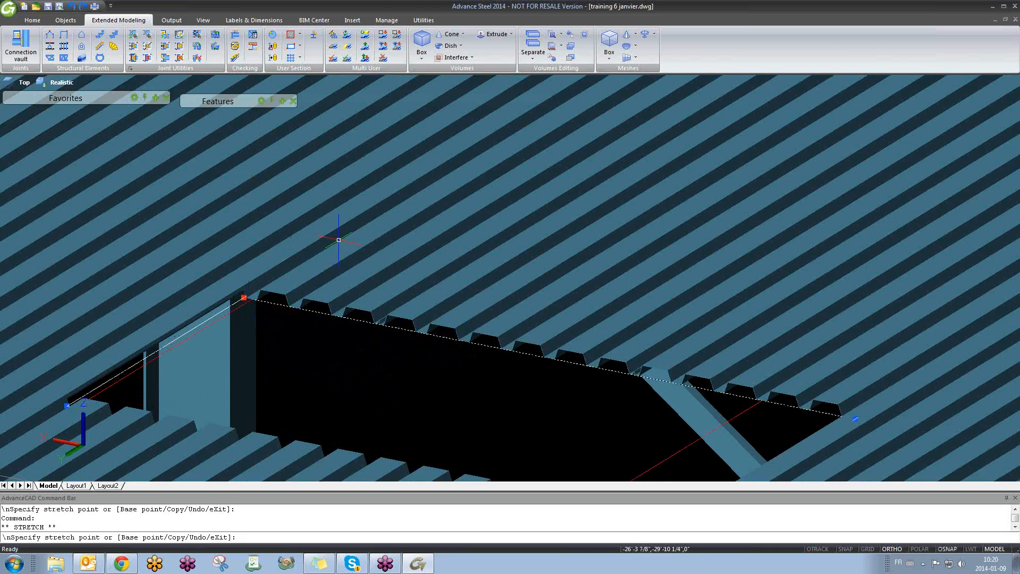
scroll(405, 297, down, 2)
scroll(406, 297, down, 3)
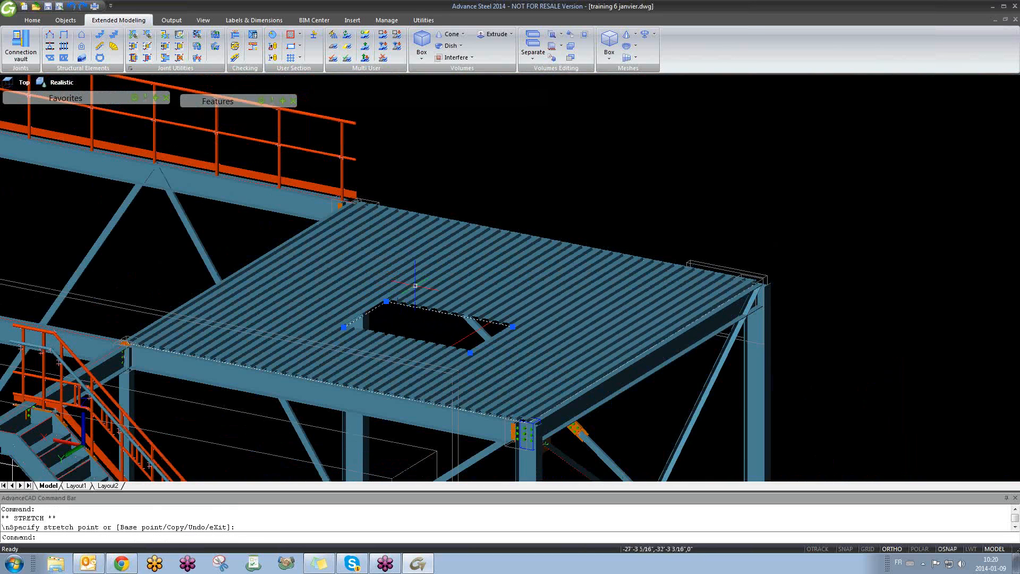
key(Escape)
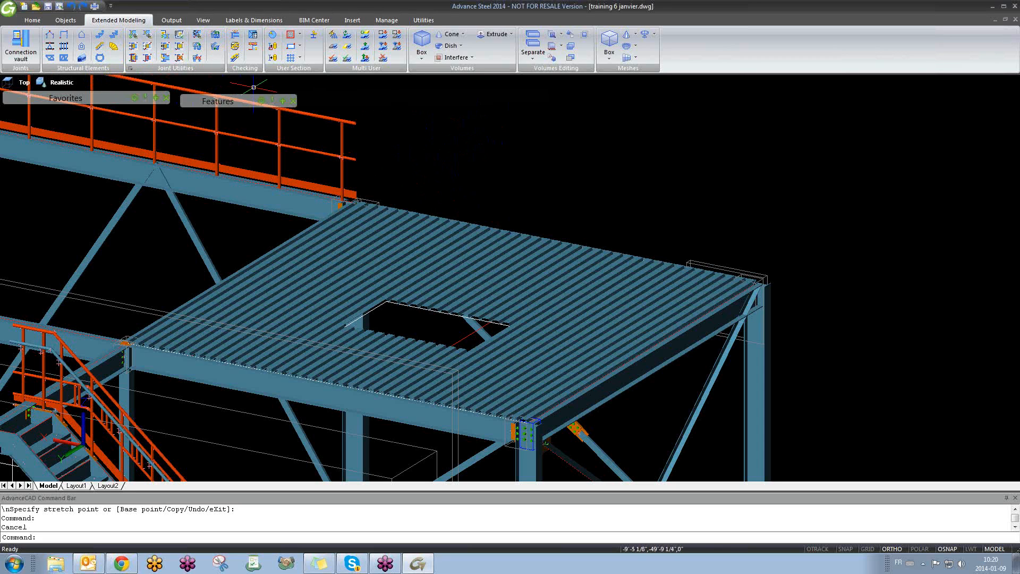
- Add a circular contour notch to the cladding sheet at the opening's back edge, centred on the edge near its corner
middle_drag(362, 221, 549, 221)
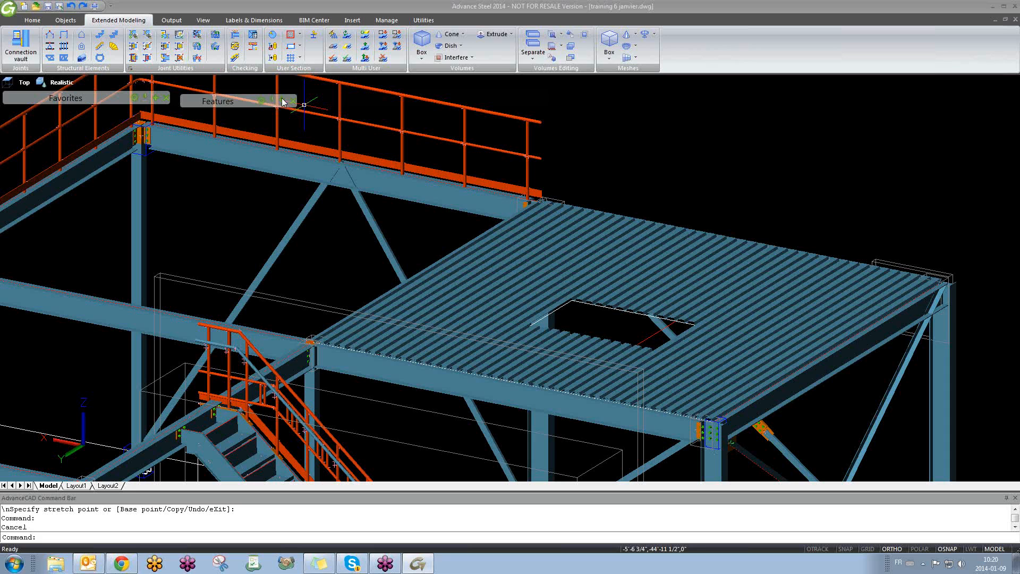
click(283, 102)
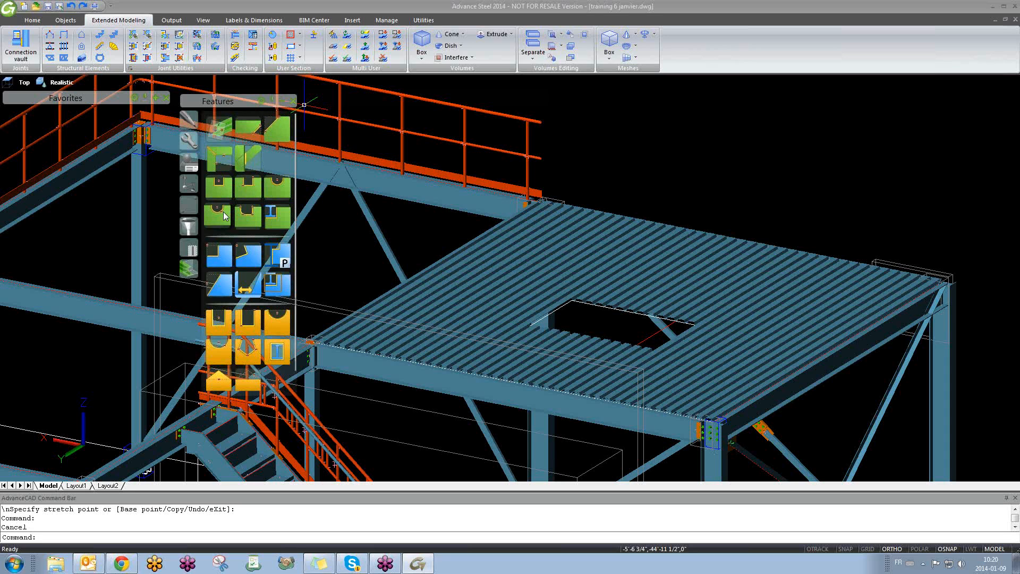
click(285, 186)
scroll(569, 333, up, 5)
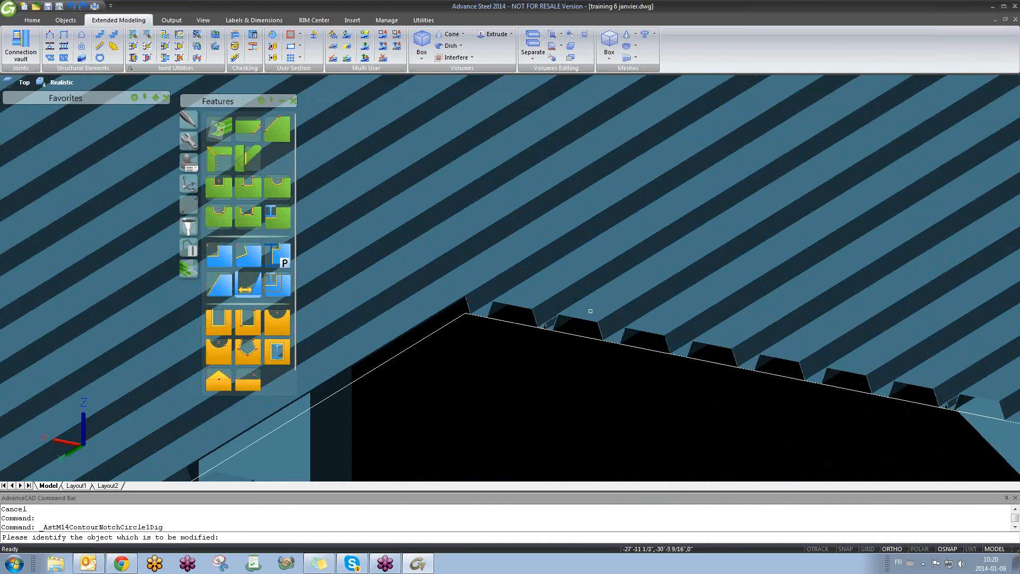
click(582, 318)
click(602, 340)
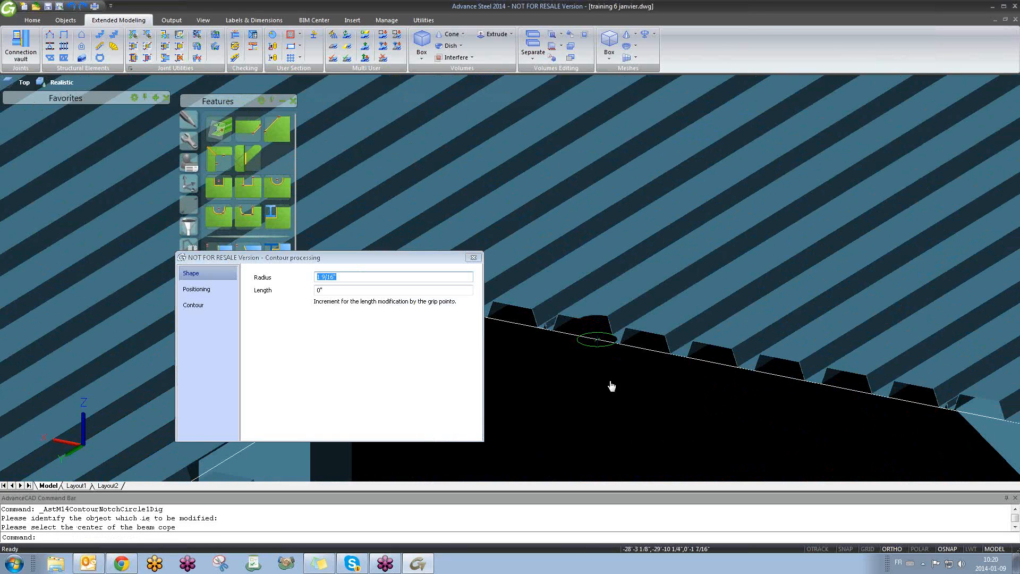
- Enlarge the circular notch by stretching its contour outward until it reaches the opening's corner, and clear the selection
middle_drag(612, 386, 609, 412)
click(599, 358)
click(604, 359)
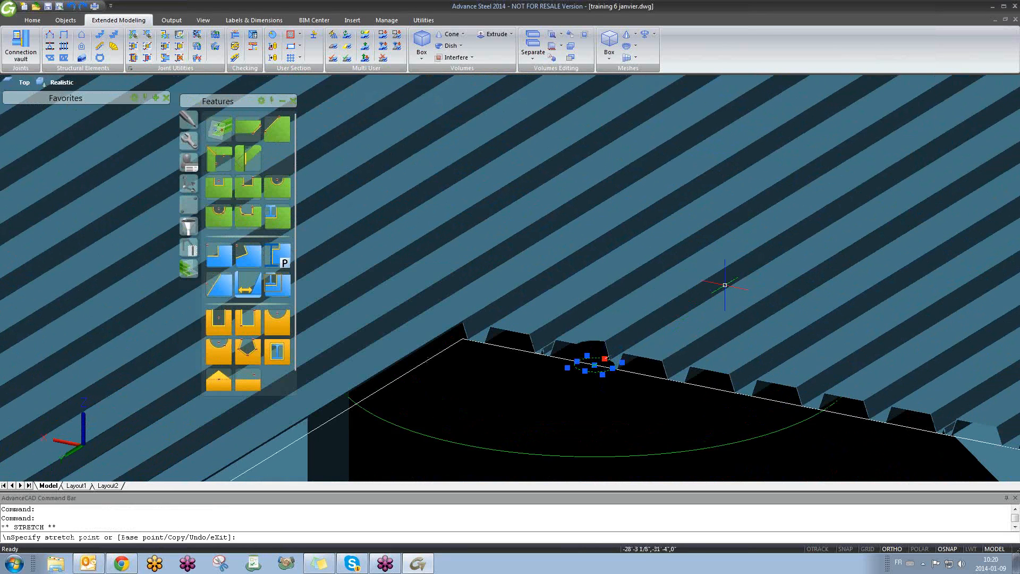
click(672, 318)
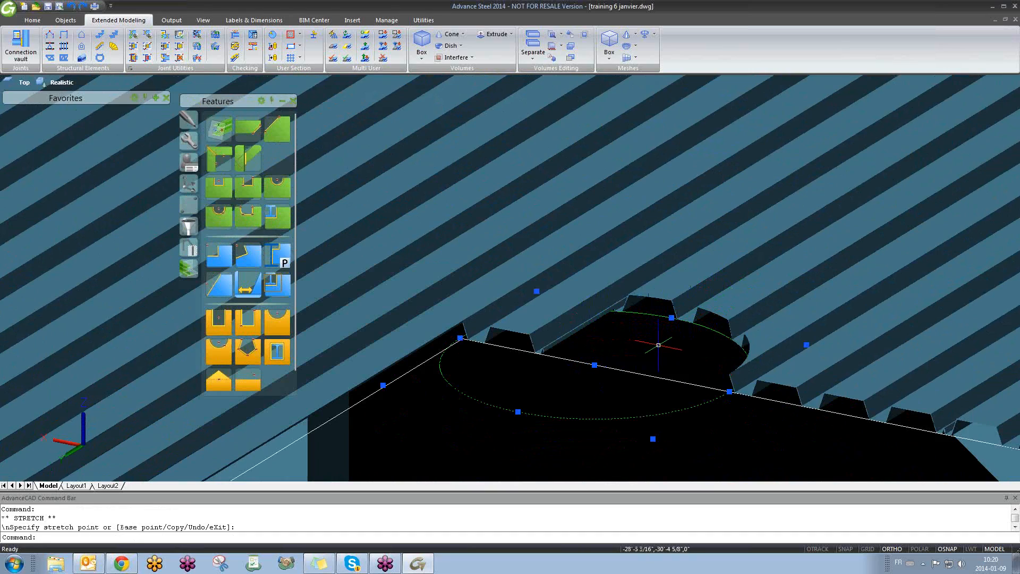
key(Escape)
- Examine from above which individual cladding sheets the circular notch cuts, highlighting the sheets around it
shift+middle_drag(658, 346, 683, 421)
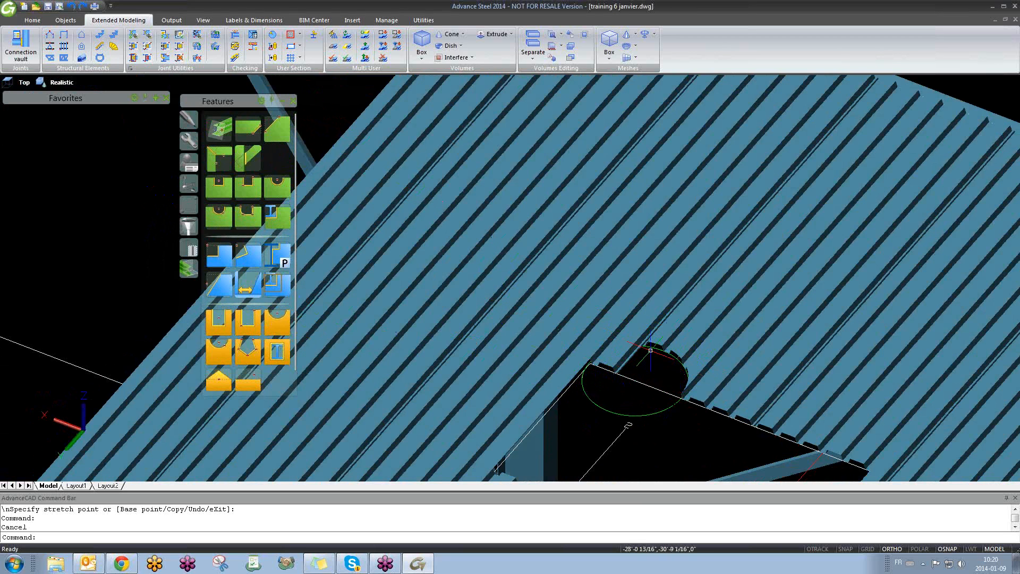
scroll(643, 360, up, 5)
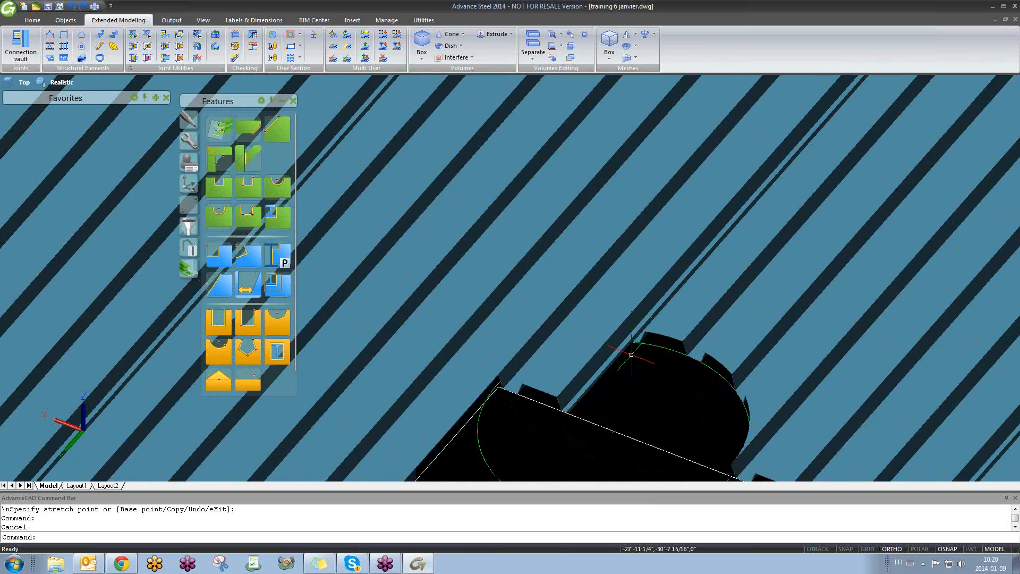
scroll(631, 354, down, 3)
click(652, 339)
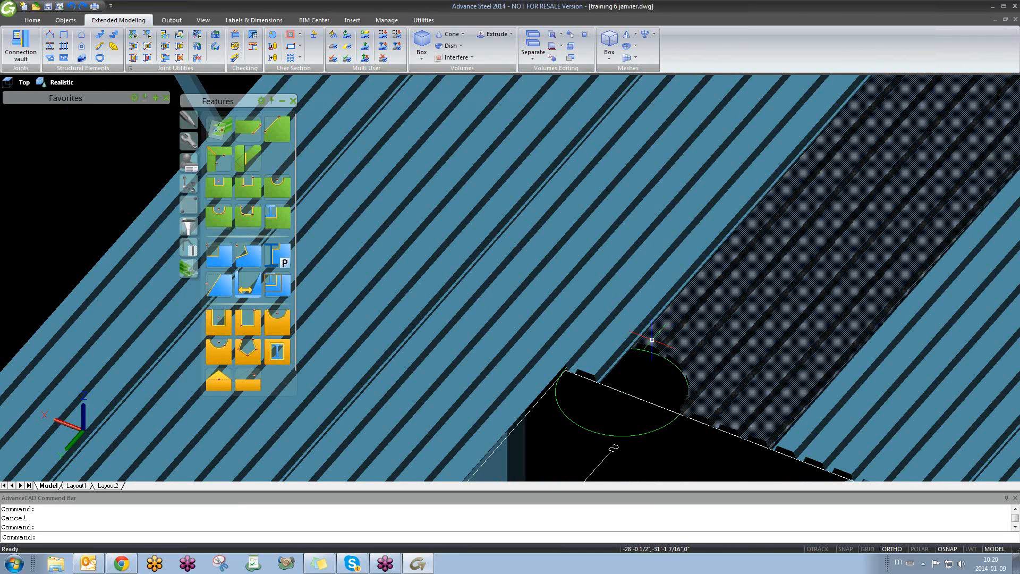
key(Escape)
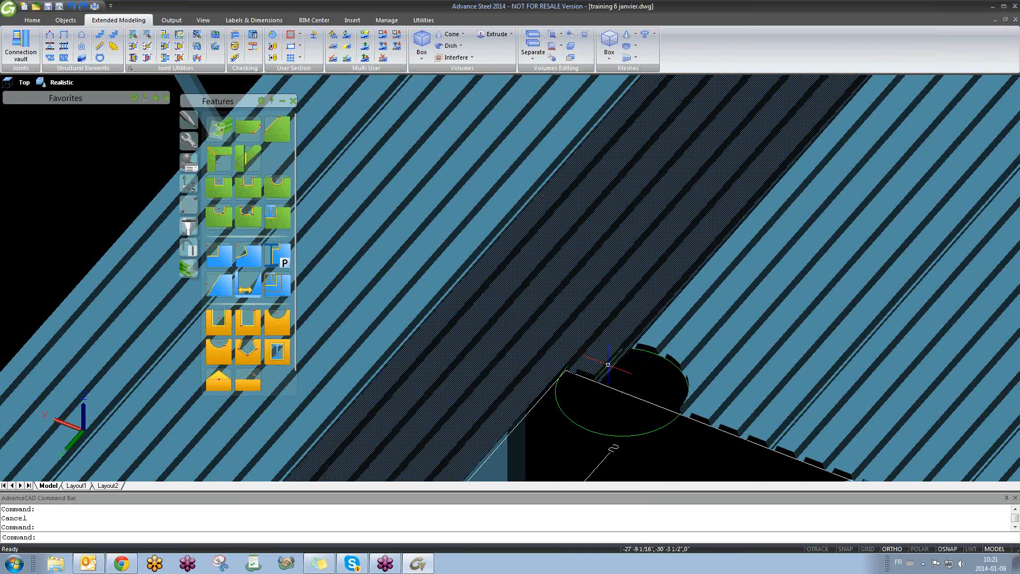
click(683, 354)
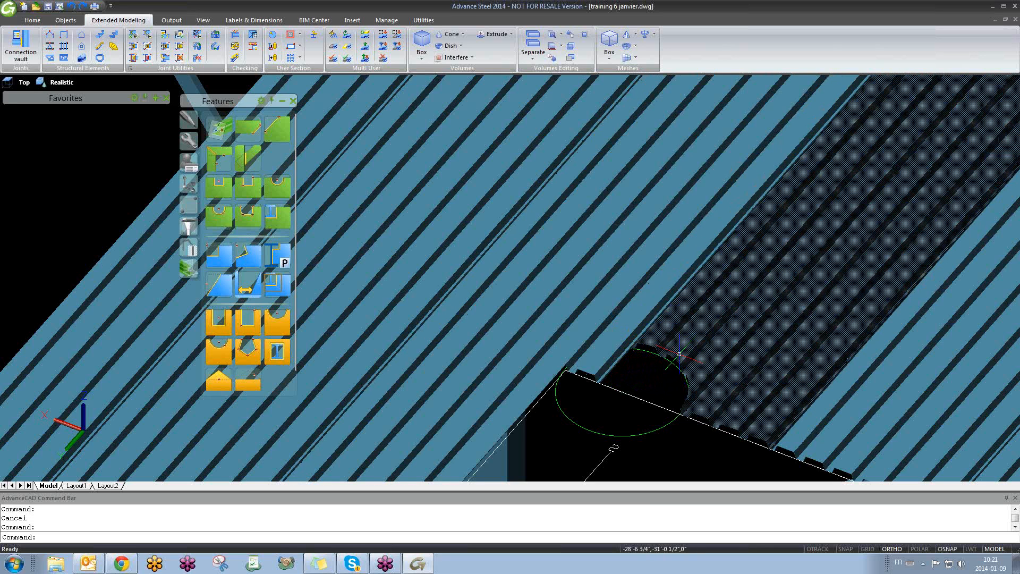
key(Escape)
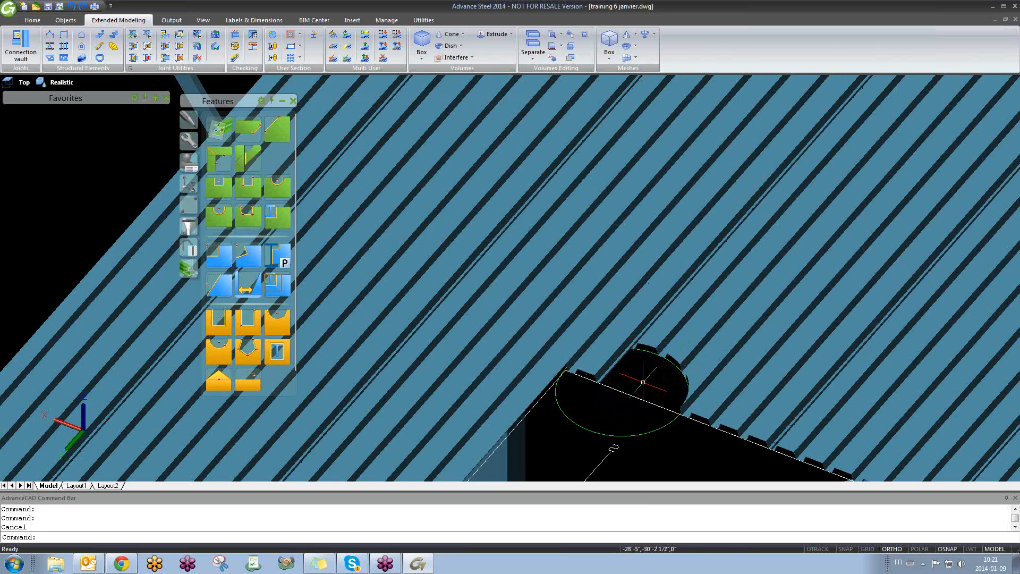
- Collapse the Features tool palette and delete the circular contour notch from the opening's back edge
click(608, 353)
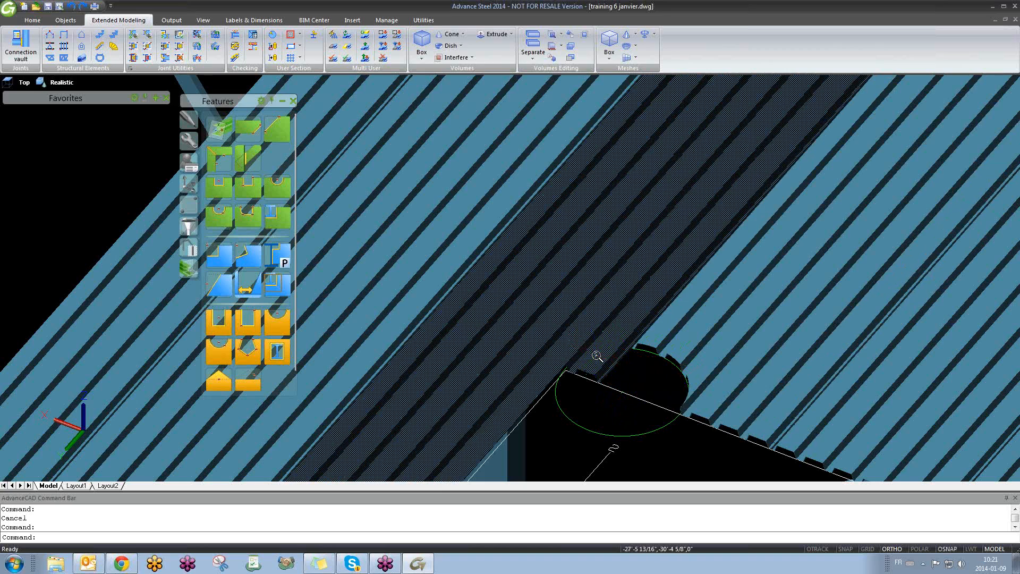
key(Escape)
scroll(598, 357, down, 3)
scroll(598, 367, up, 5)
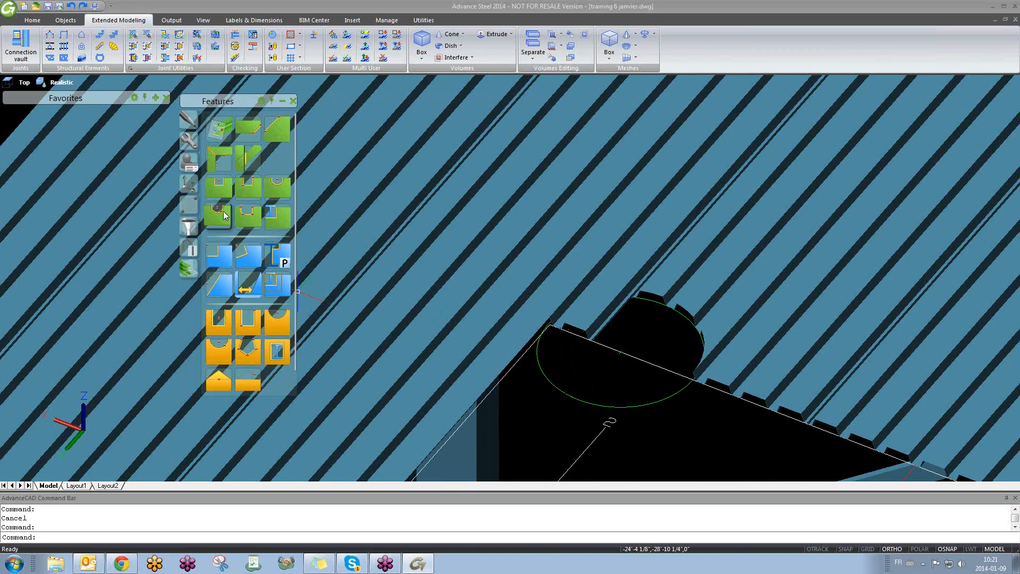
click(280, 101)
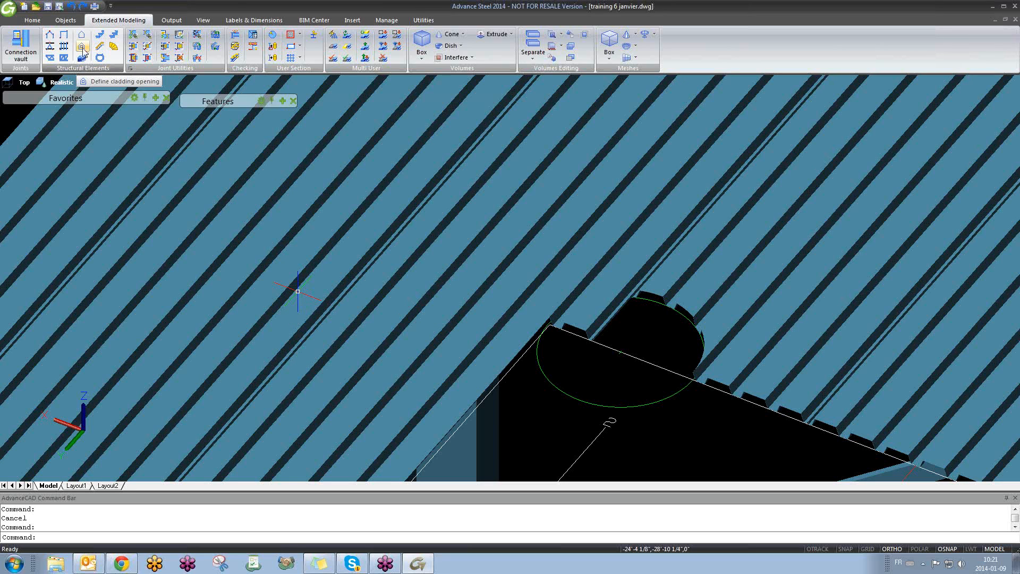
click(640, 405)
key(Delete)
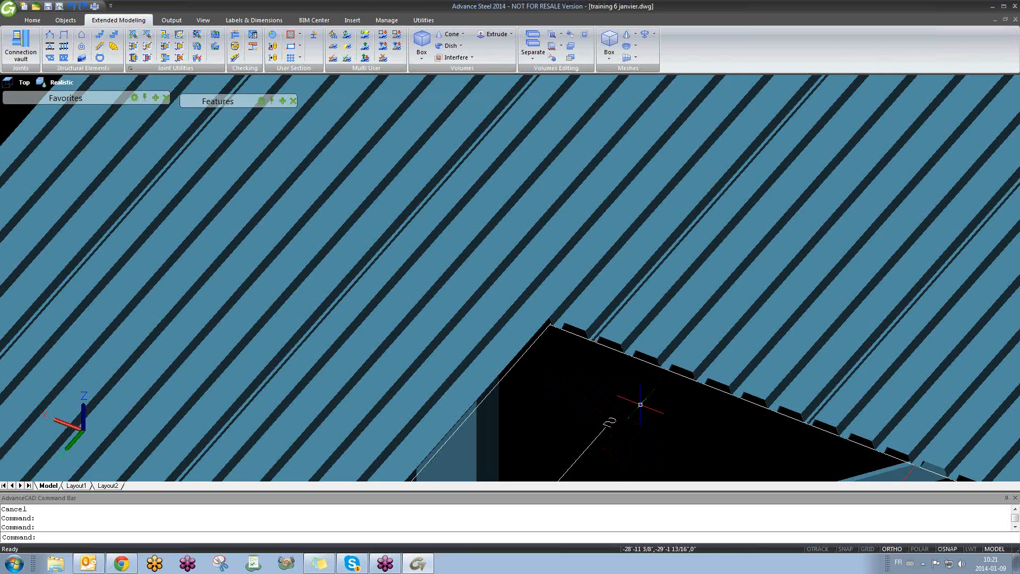
- Examine the clad bay and its rectangular opening from several angles, including the sheet ends along the front beam
scroll(608, 395, down, 3)
scroll(608, 395, down, 5)
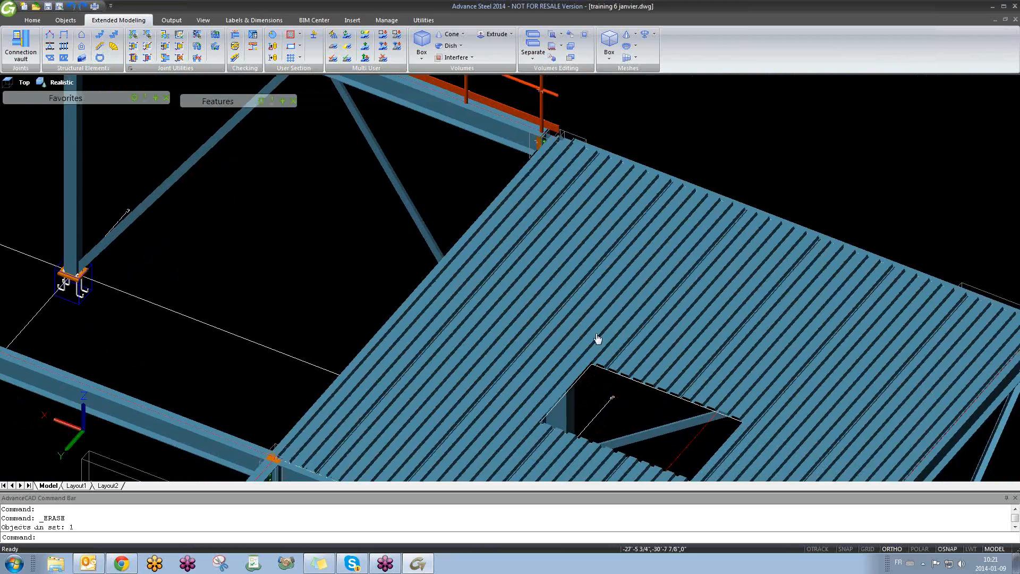
middle_drag(559, 301, 495, 280)
scroll(495, 280, up, 2)
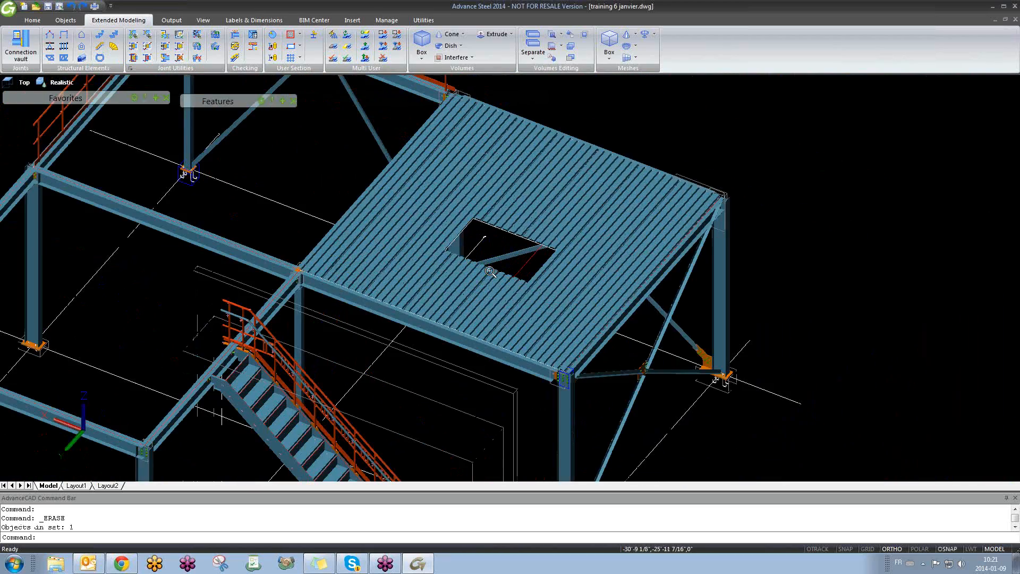
shift+middle_drag(556, 340, 445, 247)
scroll(446, 247, up, 6)
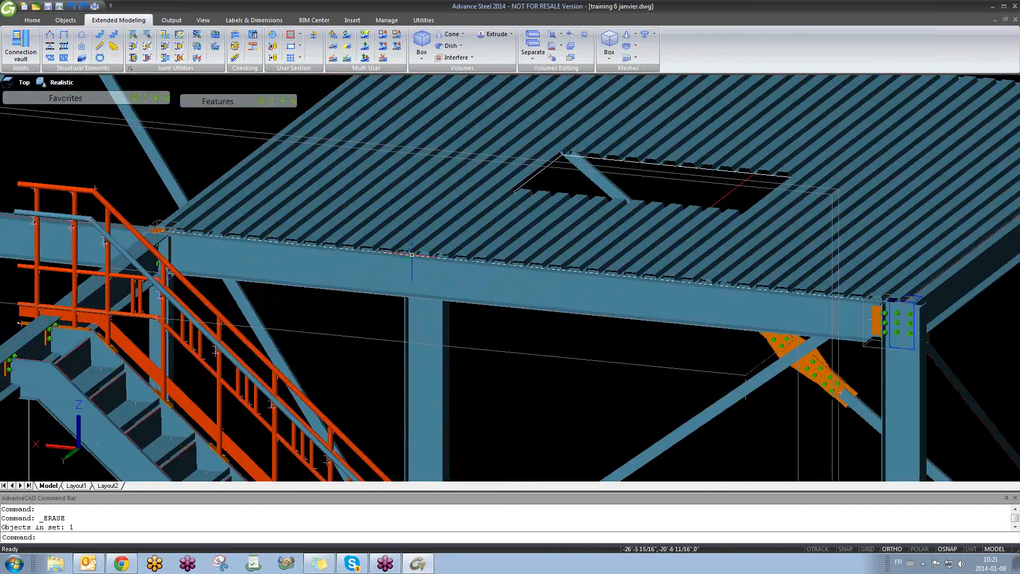
scroll(441, 271, down, 3)
scroll(441, 271, down, 5)
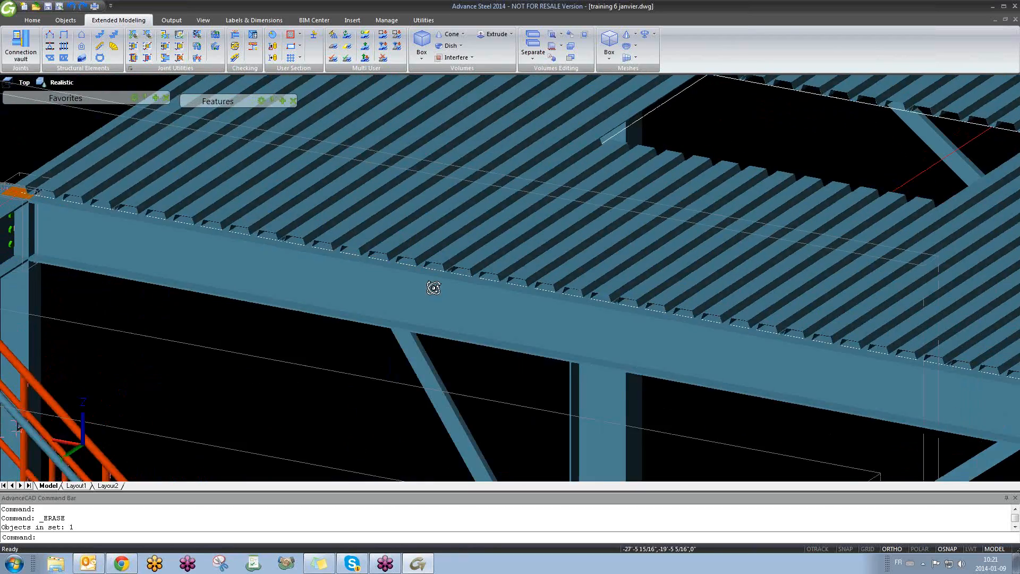
scroll(531, 227, up, 5)
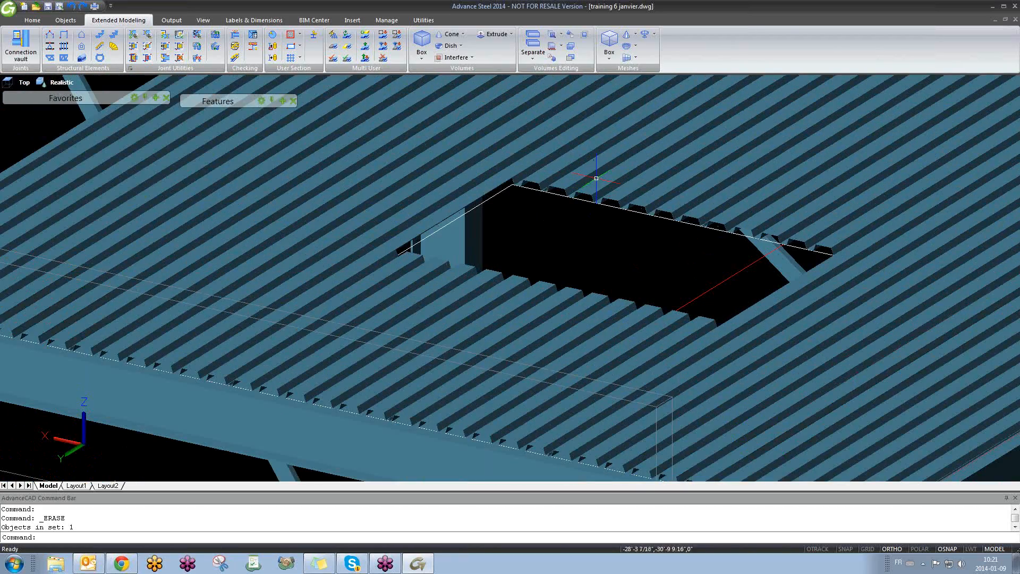
- Try to open the Advance Joint Properties of a cladding sheet at the opening's back edge
right_click(603, 183)
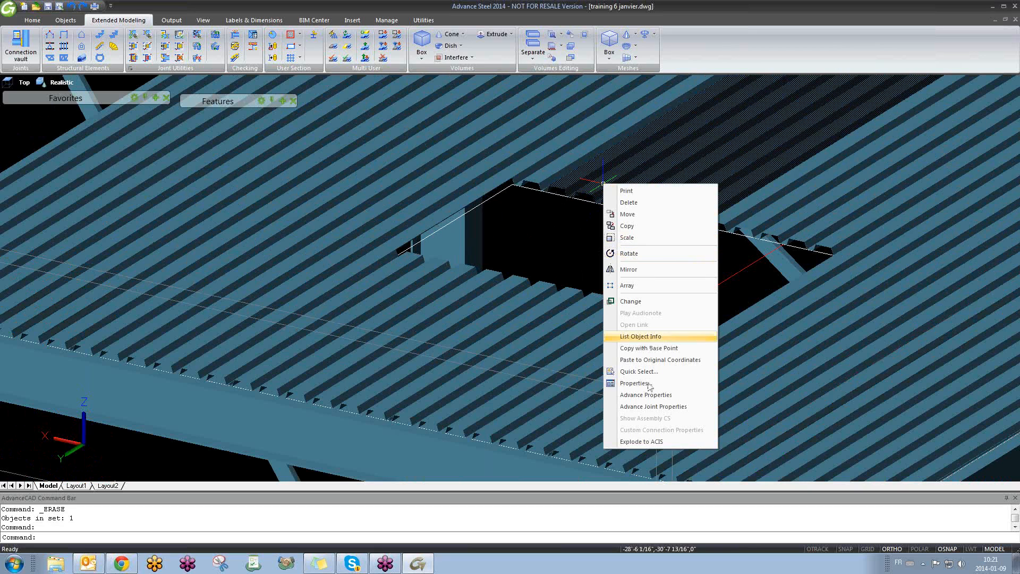
click(649, 404)
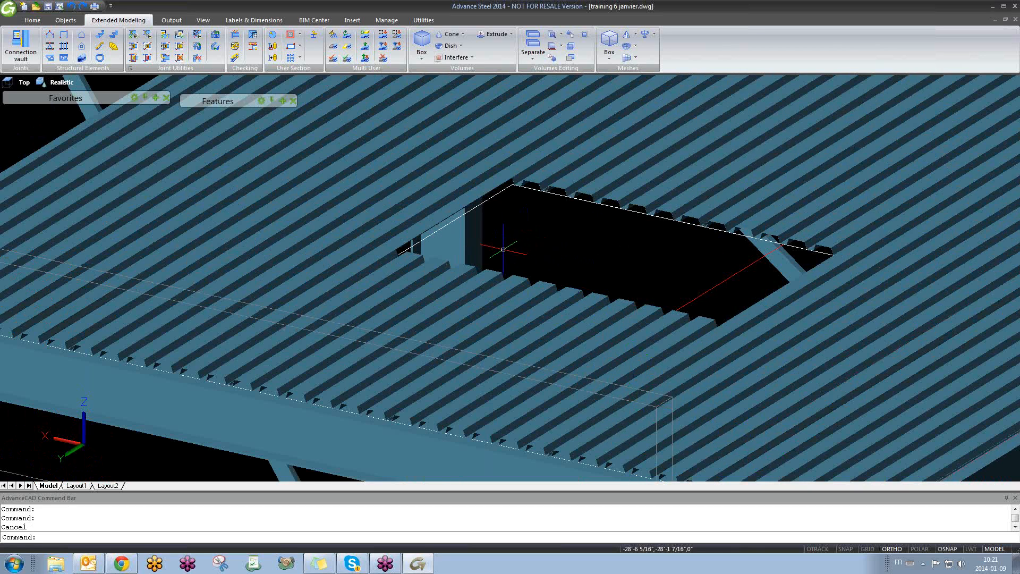
scroll(514, 204, down, 3)
scroll(514, 204, up, 4)
- Try to open the Advance Joint Properties and Advance Properties of the rectangular opening's contour
double_click(514, 204)
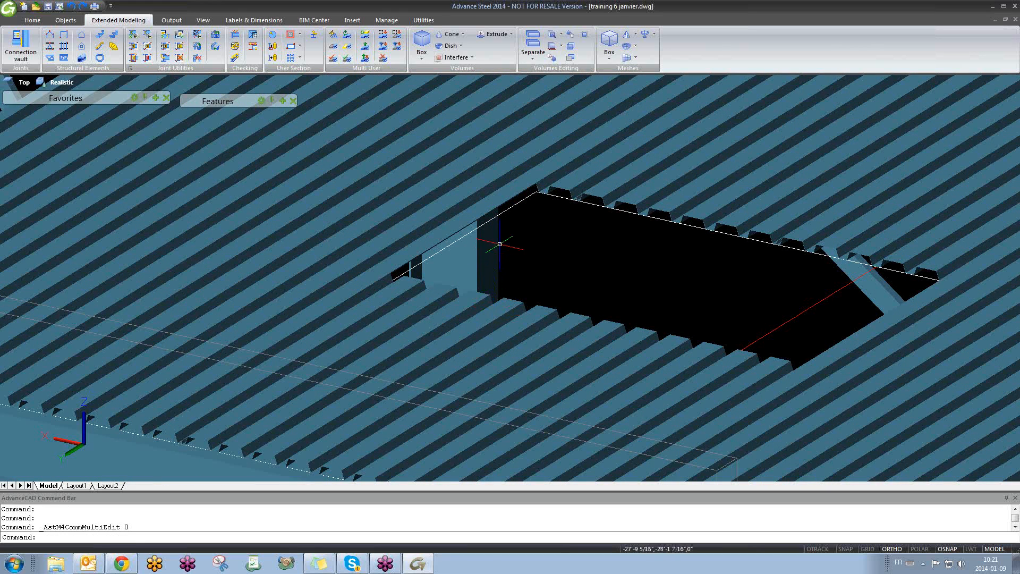
click(510, 208)
right_click(510, 207)
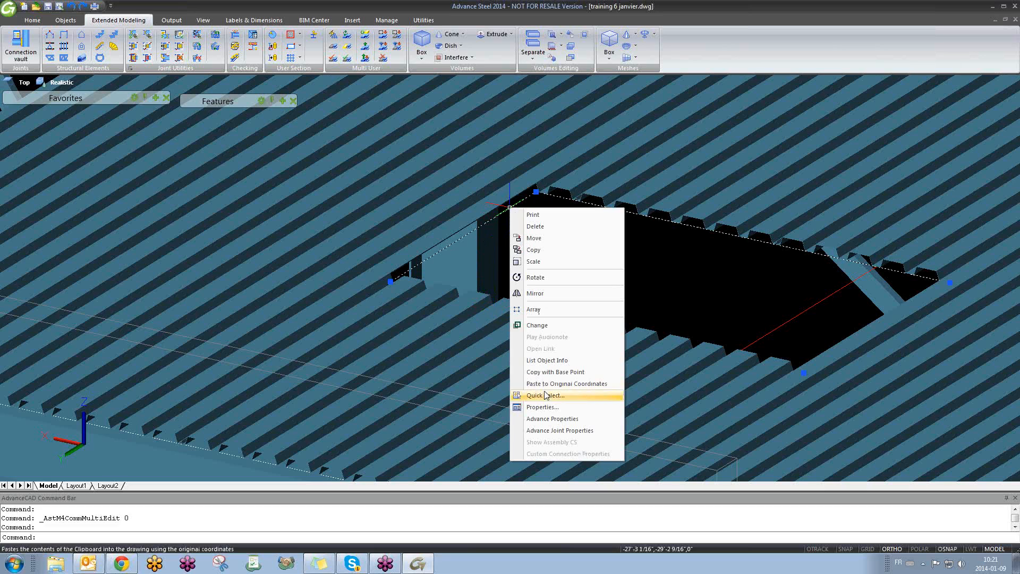
click(531, 431)
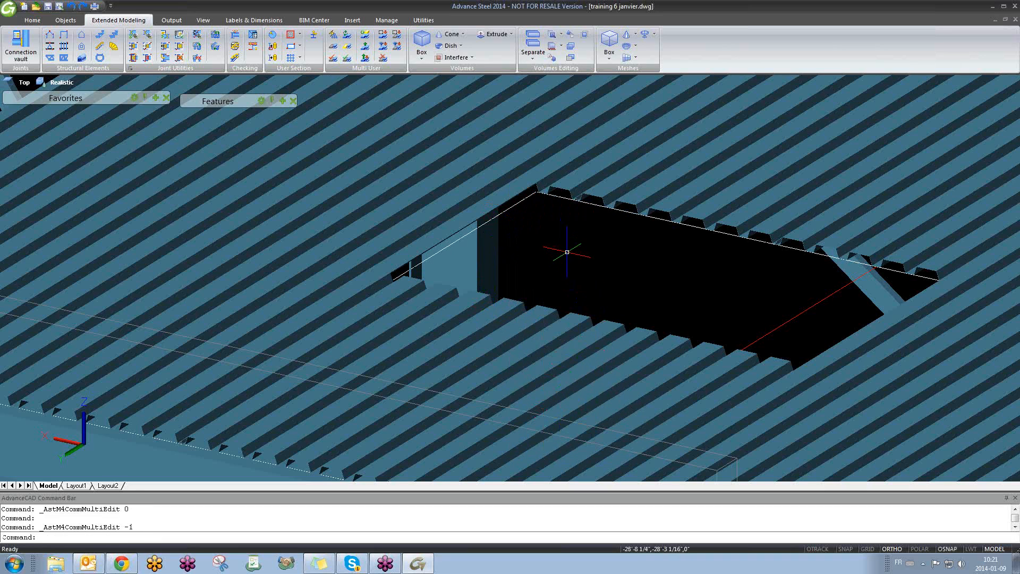
click(523, 198)
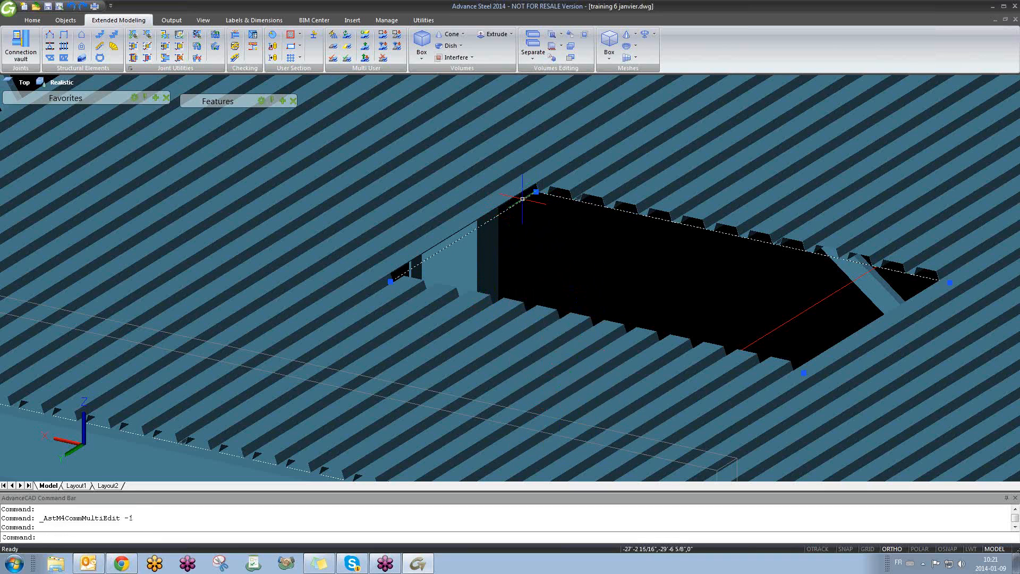
right_click(522, 198)
click(568, 410)
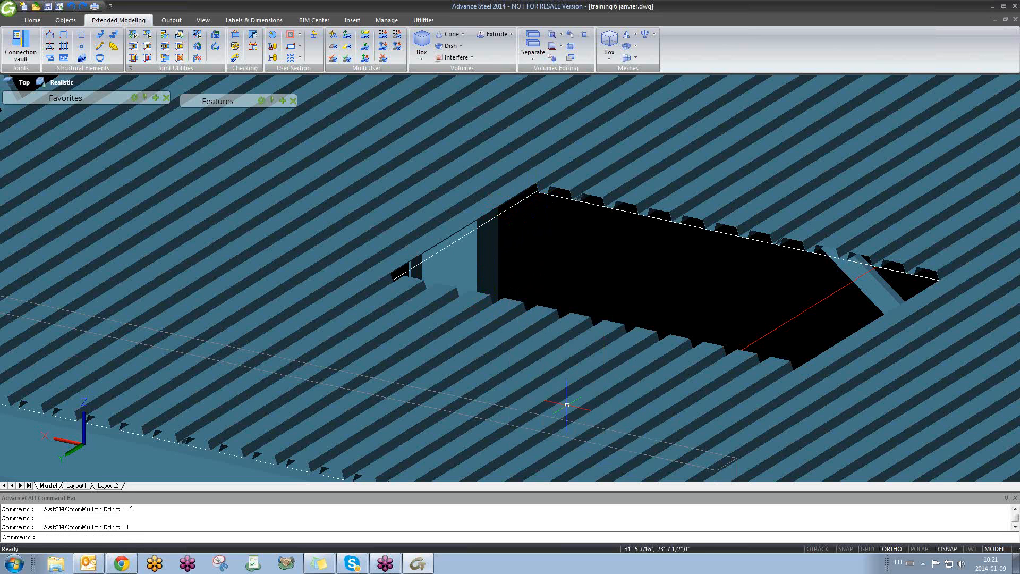
scroll(539, 239, down, 5)
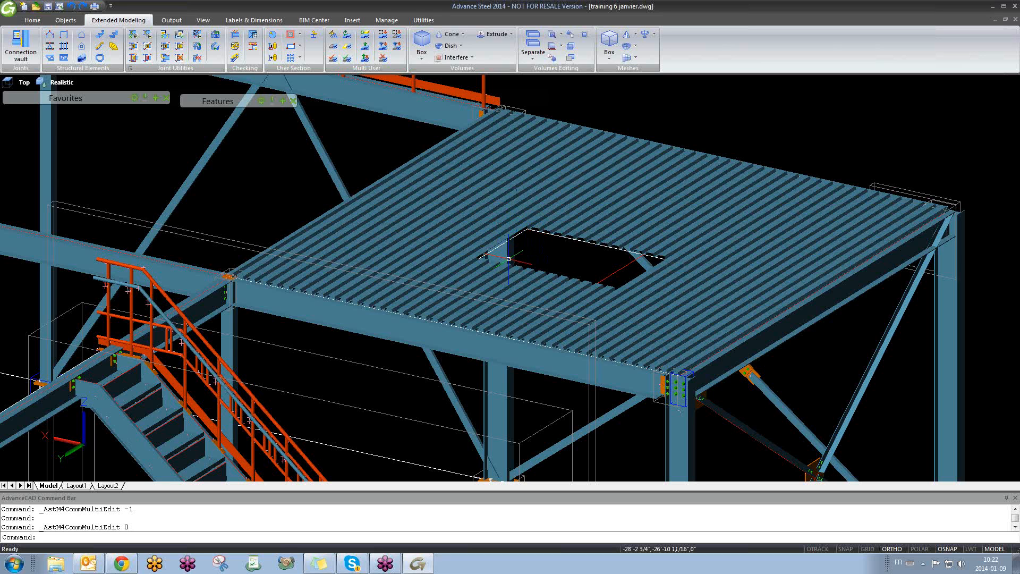
scroll(610, 266, down, 4)
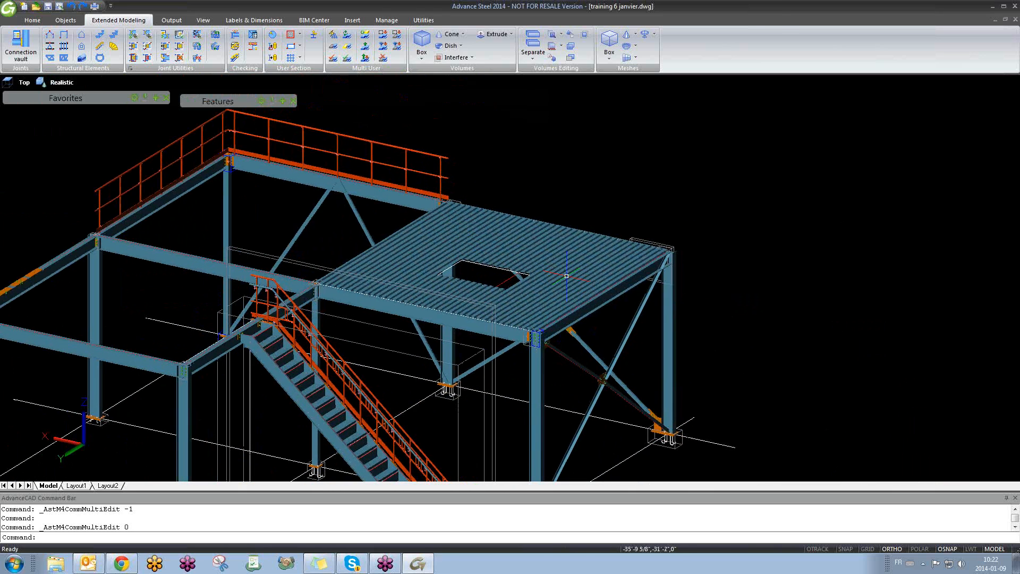
middle_drag(583, 282, 505, 273)
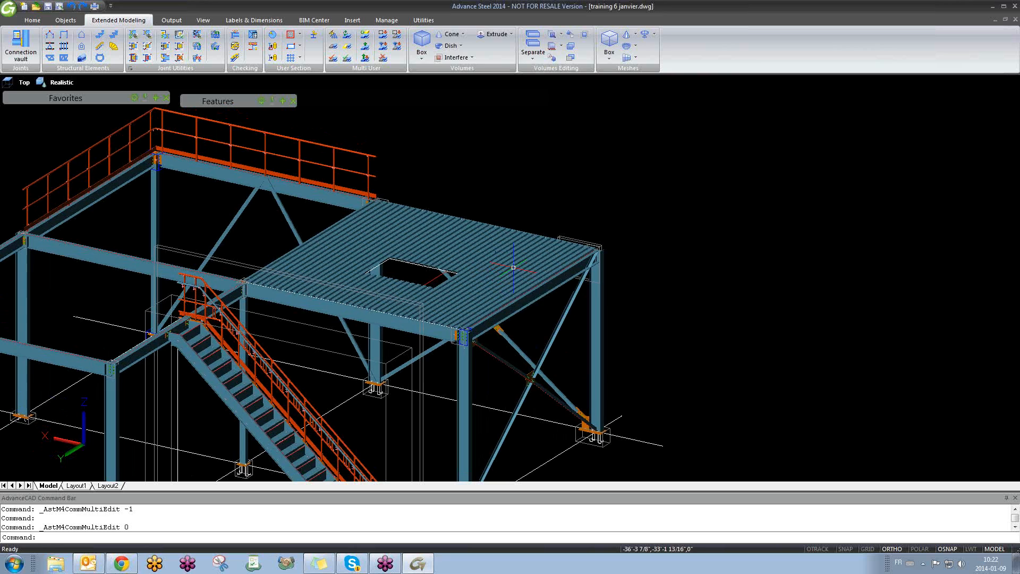
text(REC)
key(Return)
click(728, 287)
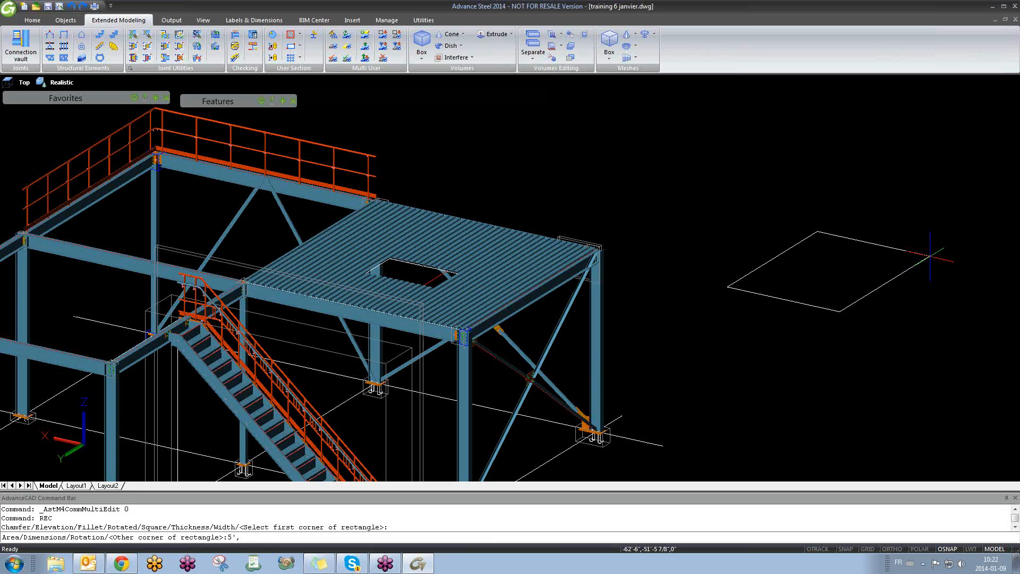
key(Return)
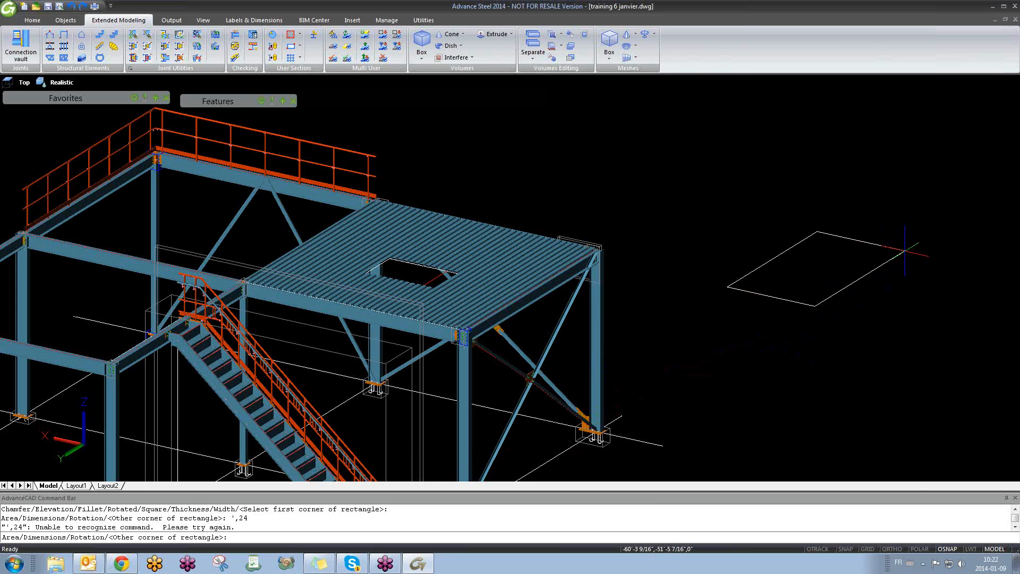
key(Escape)
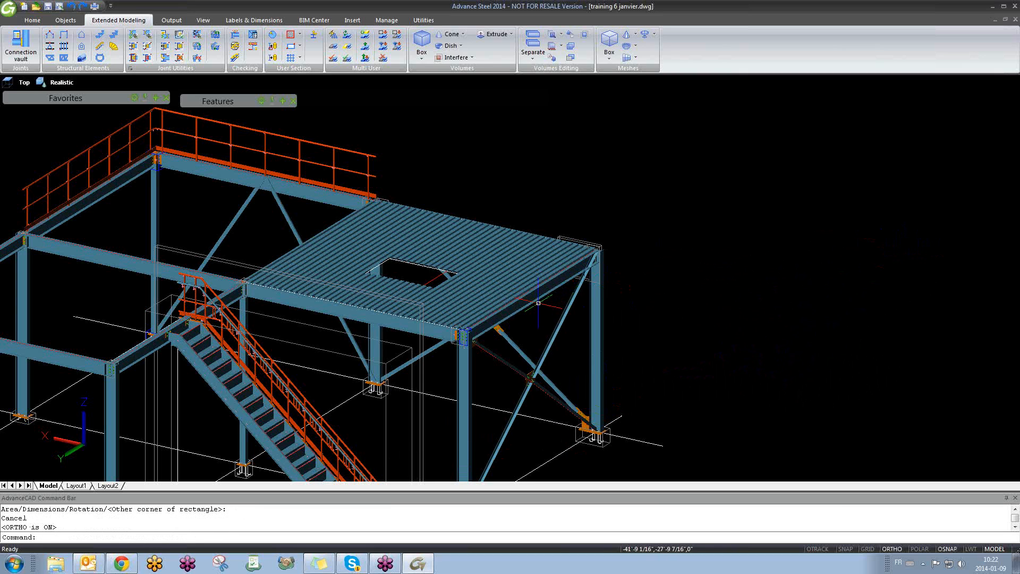
key(Escape)
key(Escape)
text(re)
key(Escape)
- Draw a 5' by 5' rectangle in the empty space beside the structure, and switch ortho mode back on
text(REC)
key(Return)
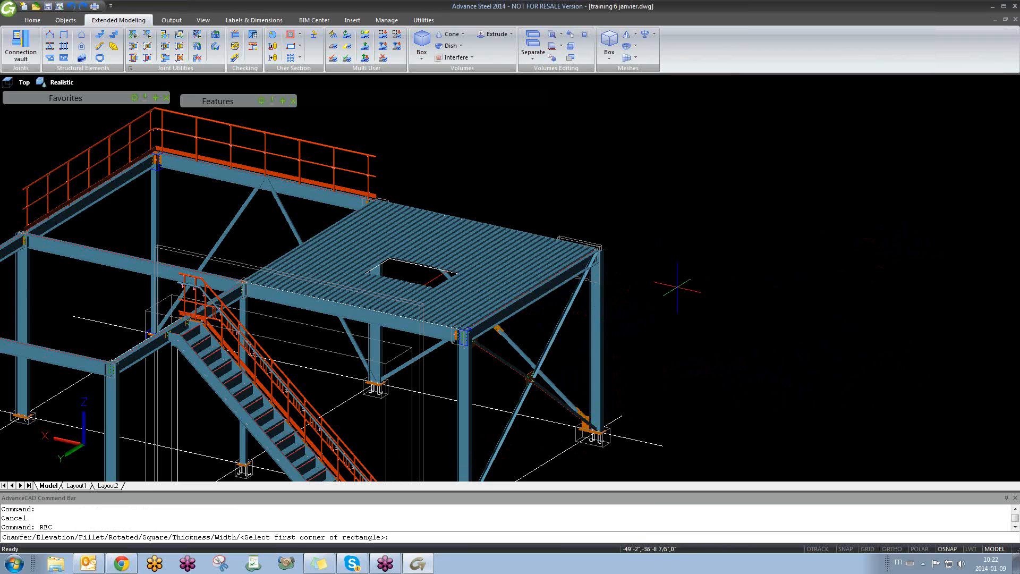
click(697, 292)
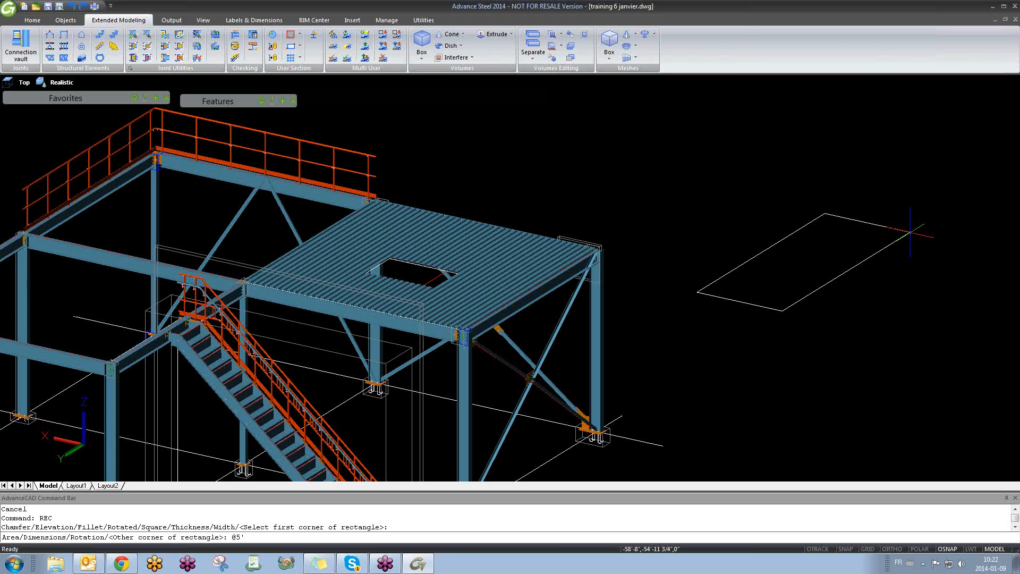
text(@5',5')
key(Return)
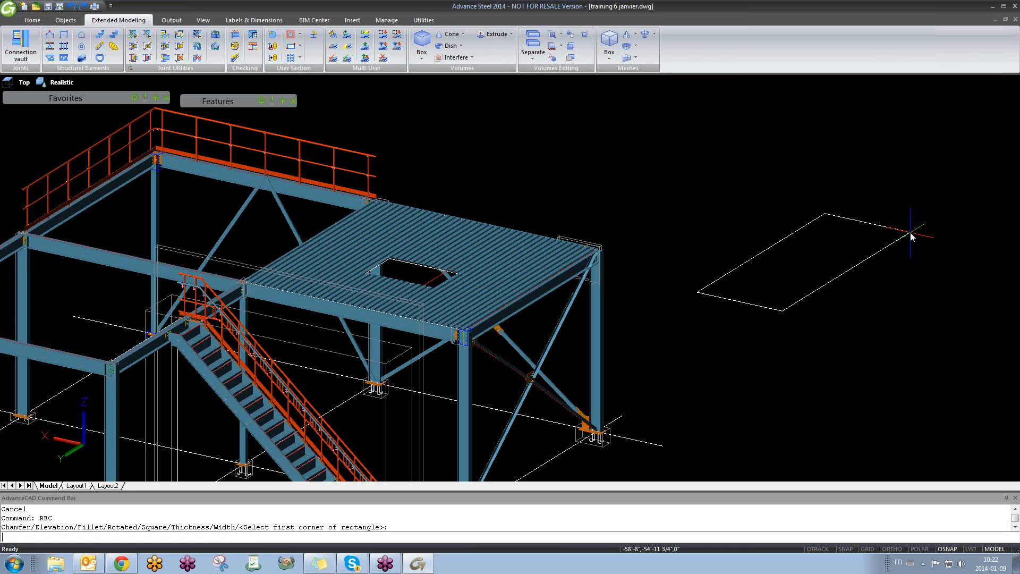
key(F8)
middle_drag(647, 305, 613, 332)
scroll(613, 332, up, 5)
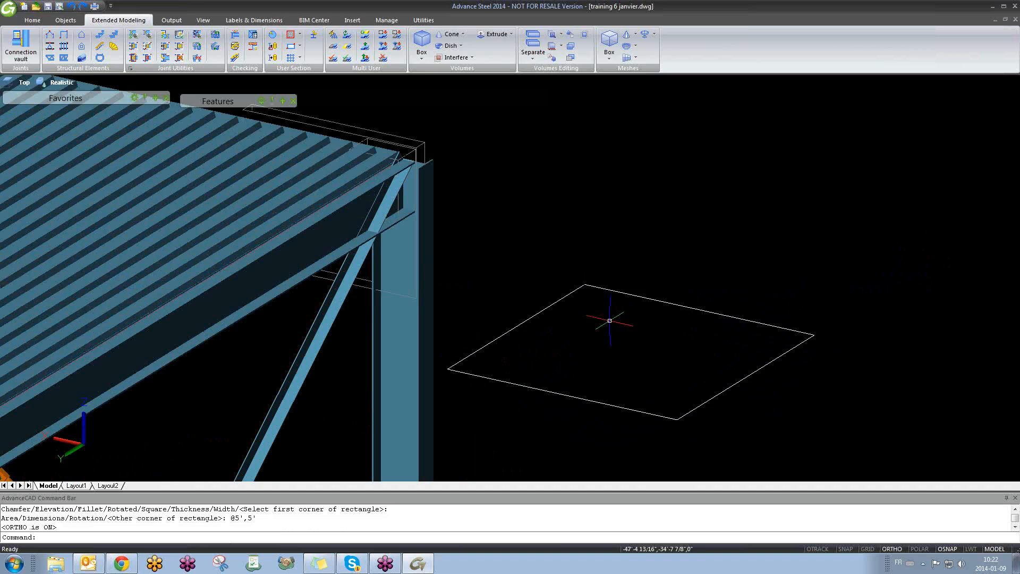
- Delete the rectangle drawn beside the structure
scroll(524, 342, down, 5)
shift+middle_drag(535, 353, 573, 354)
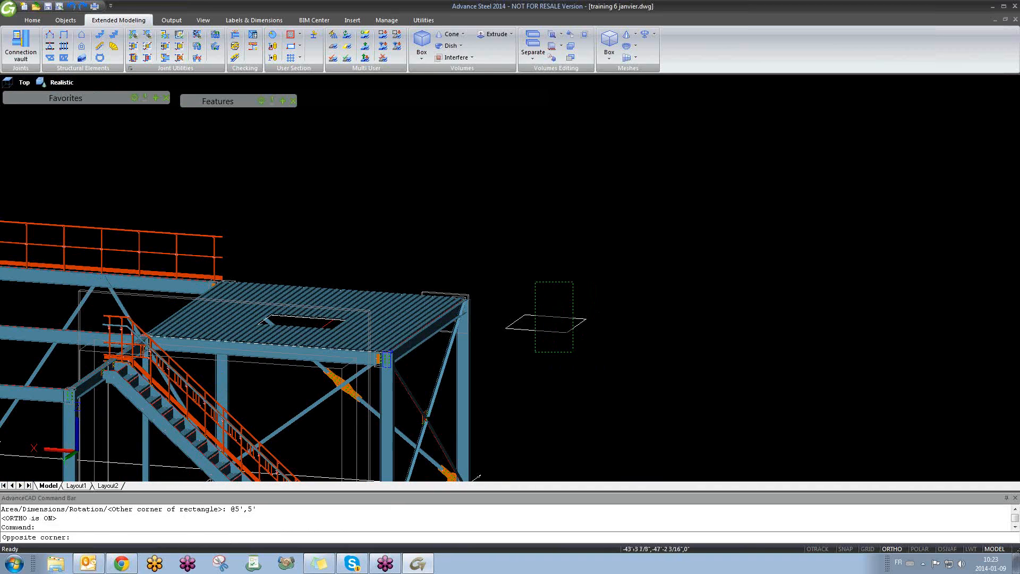
click(537, 315)
key(Delete)
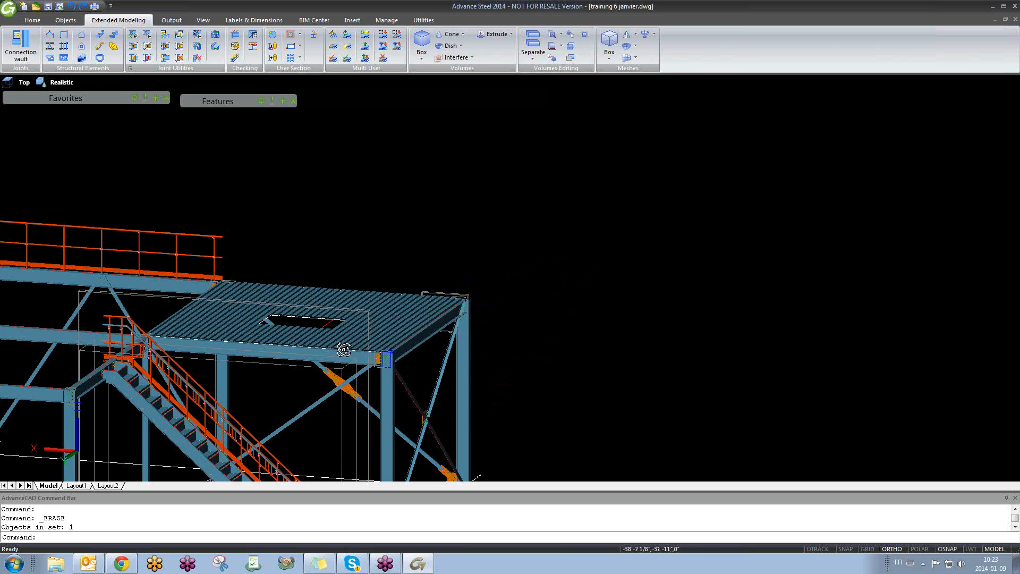
- Examine how the cladding is divided into individual sheets by highlighting them one after another across the bay, and clear the selection
shift+middle_drag(343, 349, 361, 299)
scroll(361, 299, down, 3)
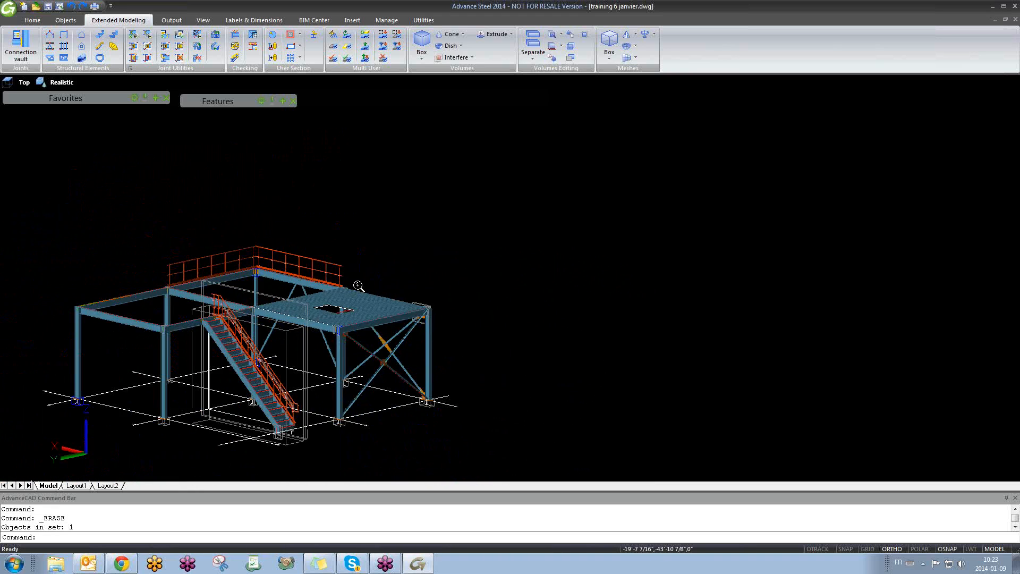
scroll(266, 306, up, 5)
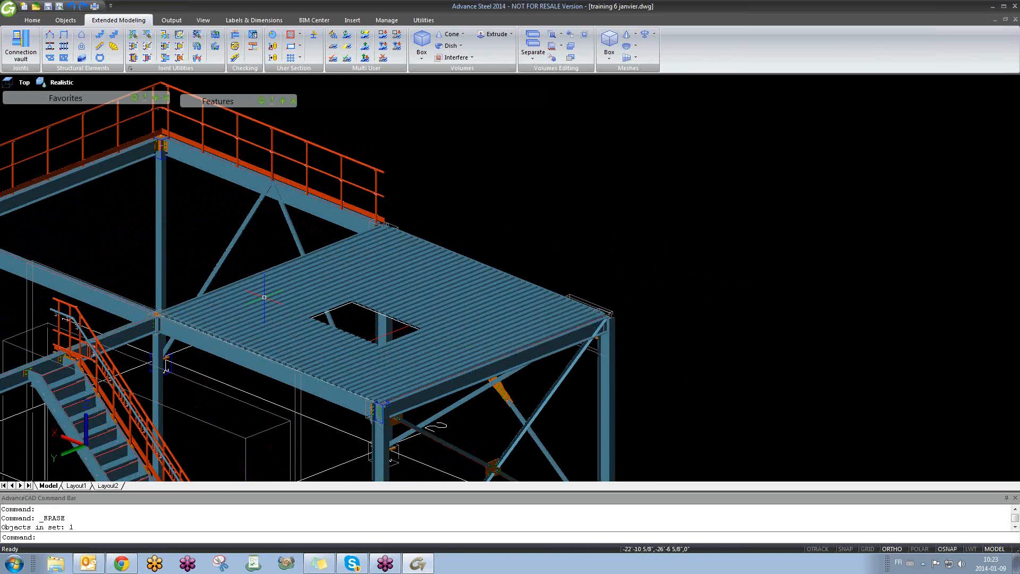
scroll(268, 297, up, 4)
click(271, 291)
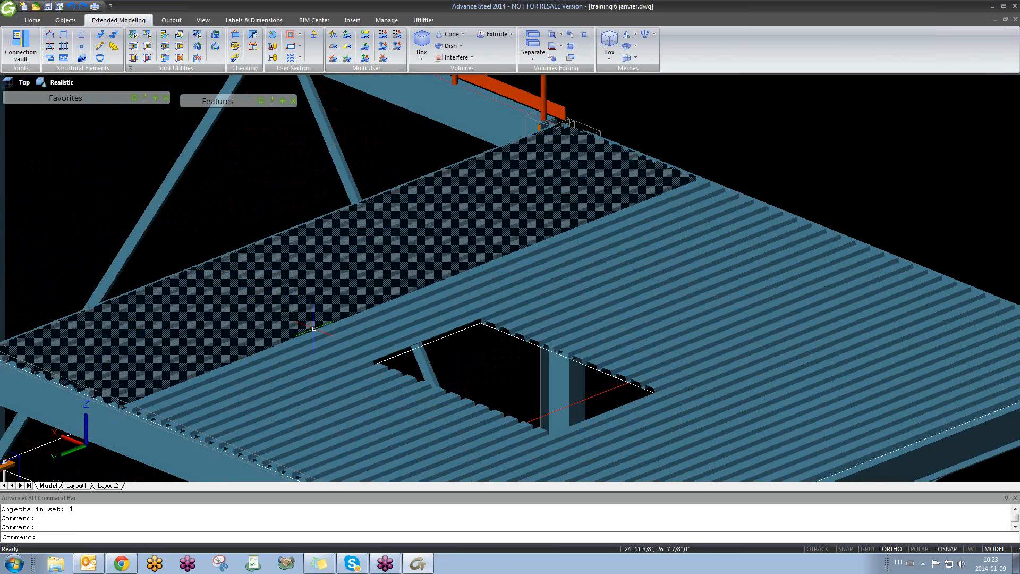
click(339, 347)
click(573, 314)
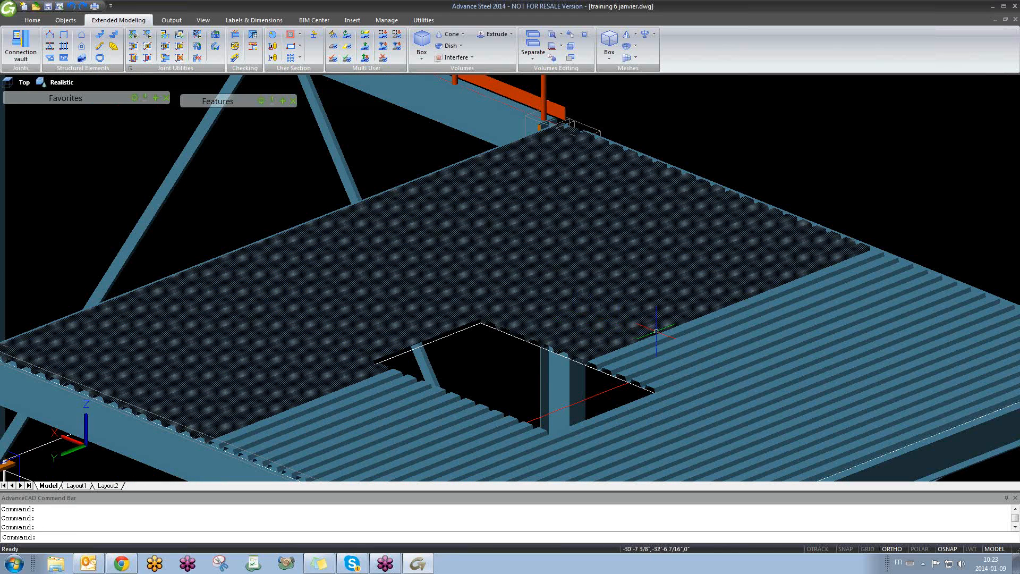
click(659, 348)
click(382, 405)
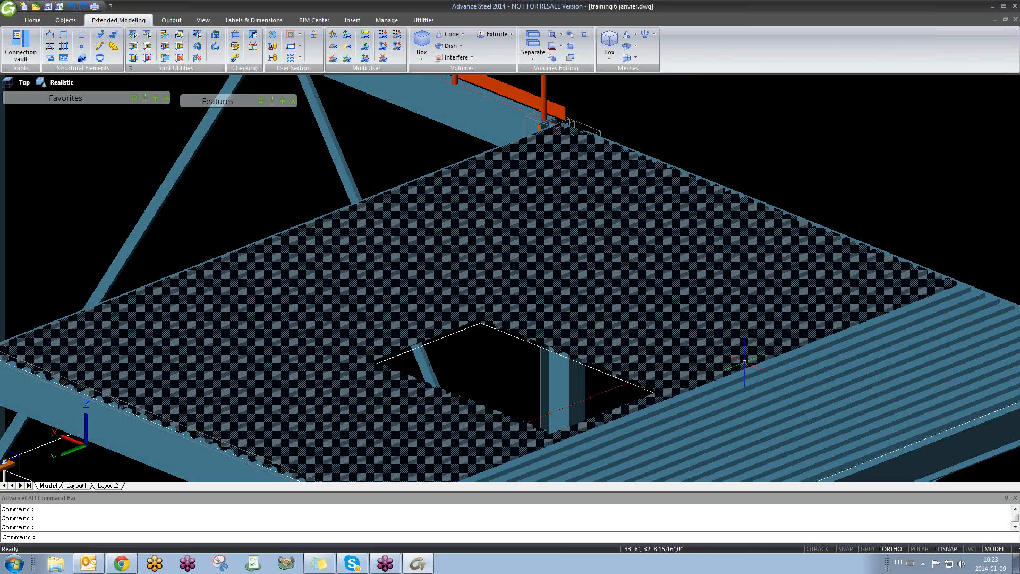
click(742, 382)
scroll(647, 402, down, 5)
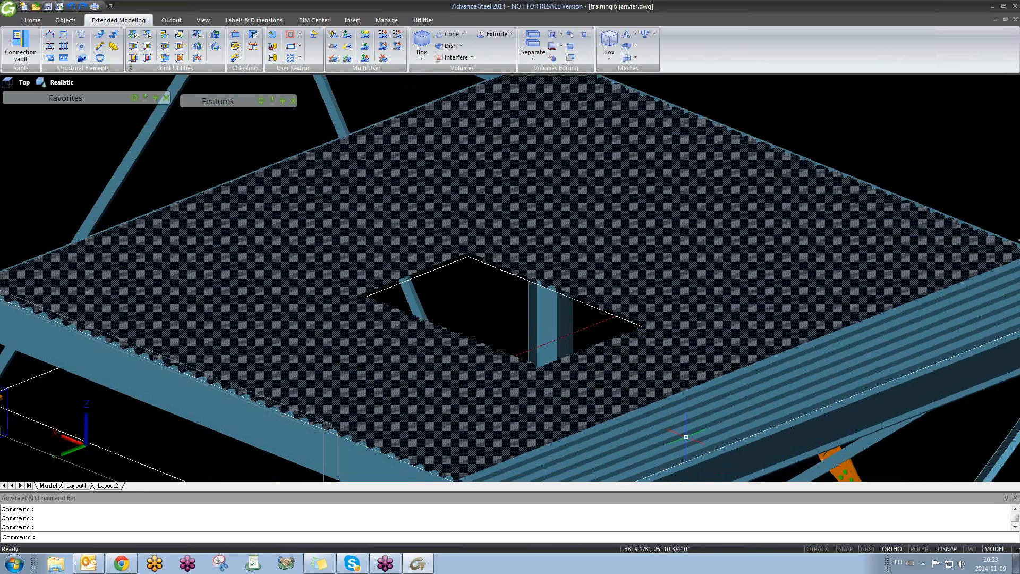
key(Escape)
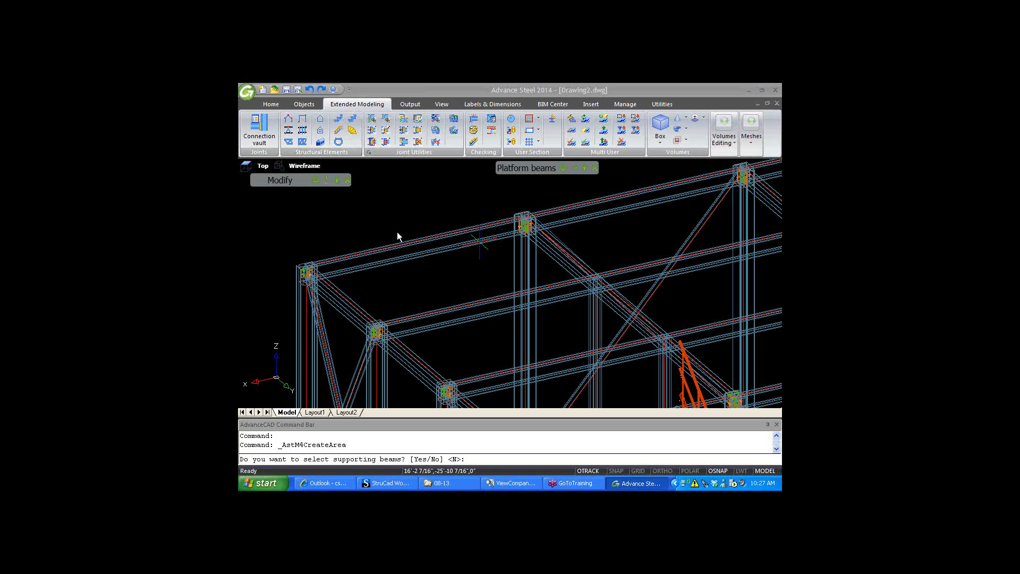
click(322, 124)
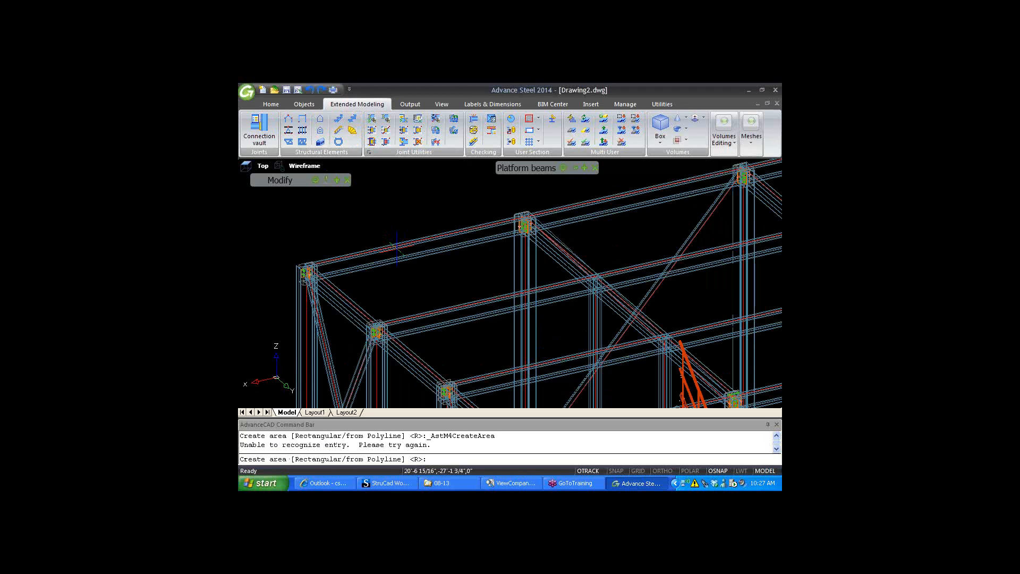
key(Escape)
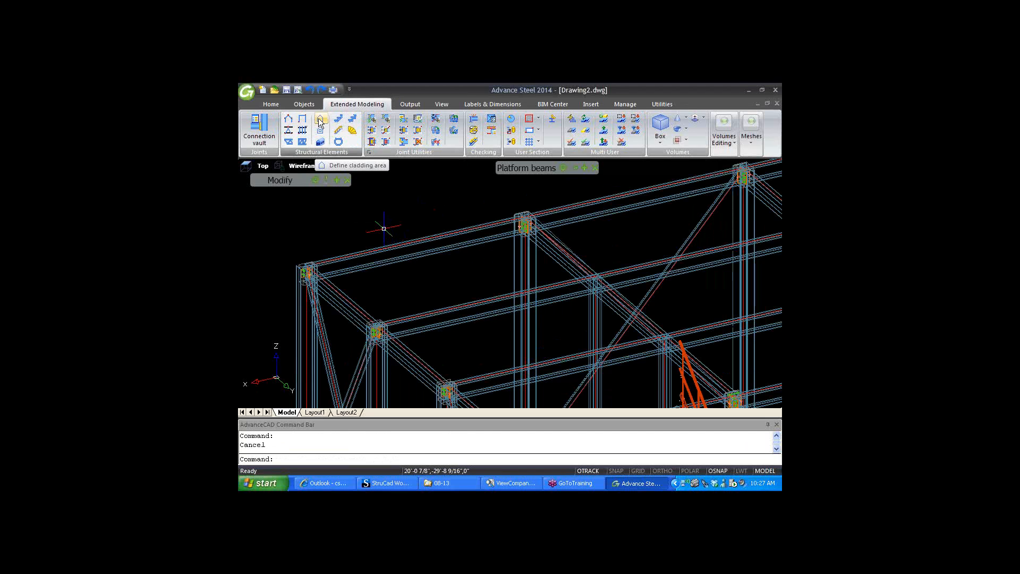
click(321, 123)
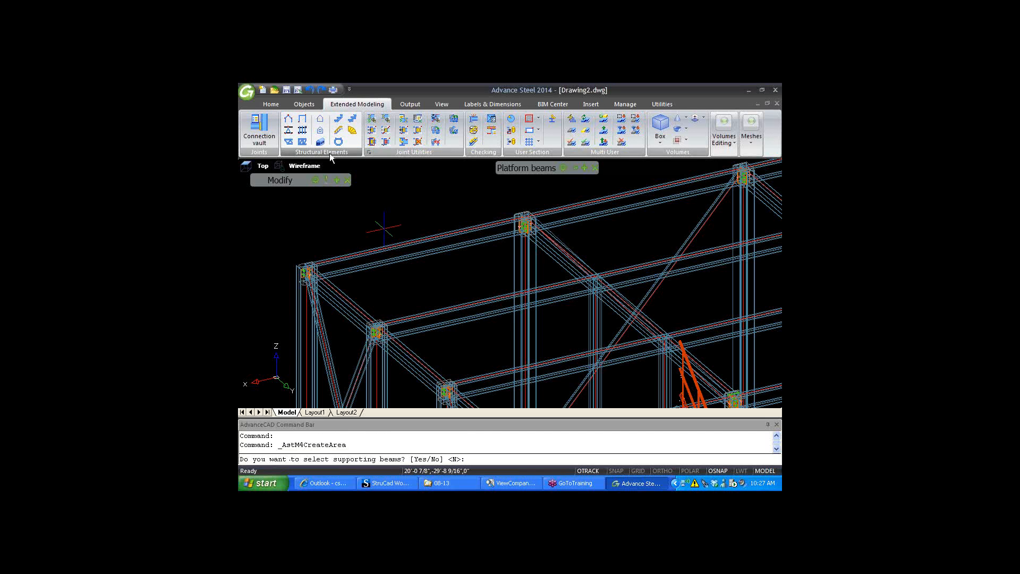
text(n)
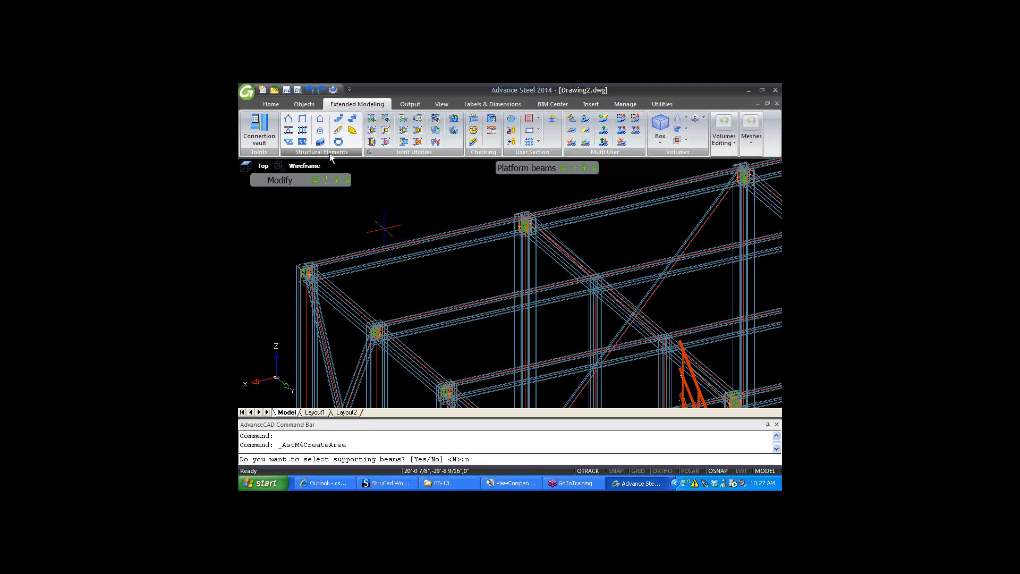
key(Return)
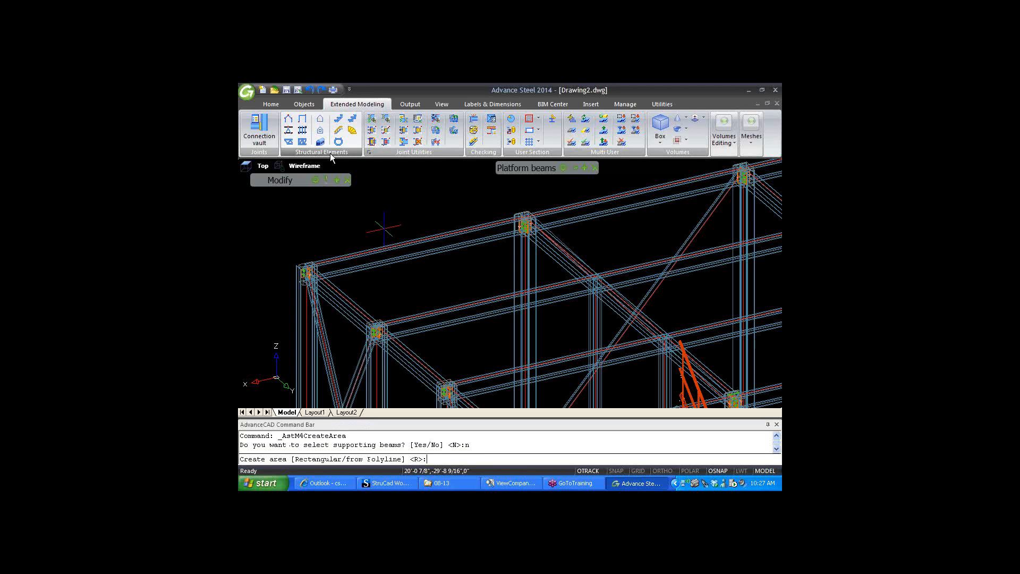
key(Return)
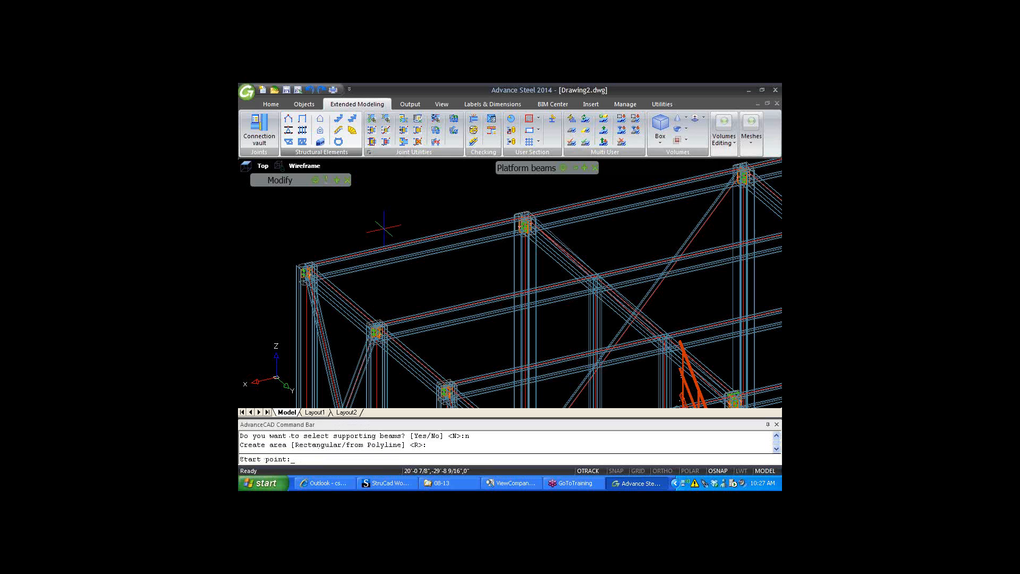
scroll(298, 280, up, 10)
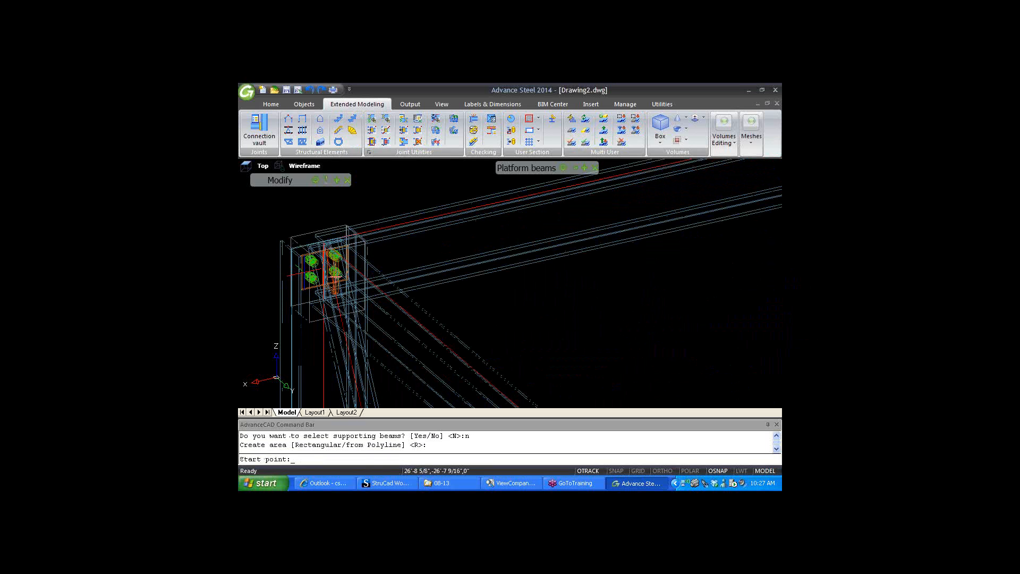
scroll(312, 237, up, 10)
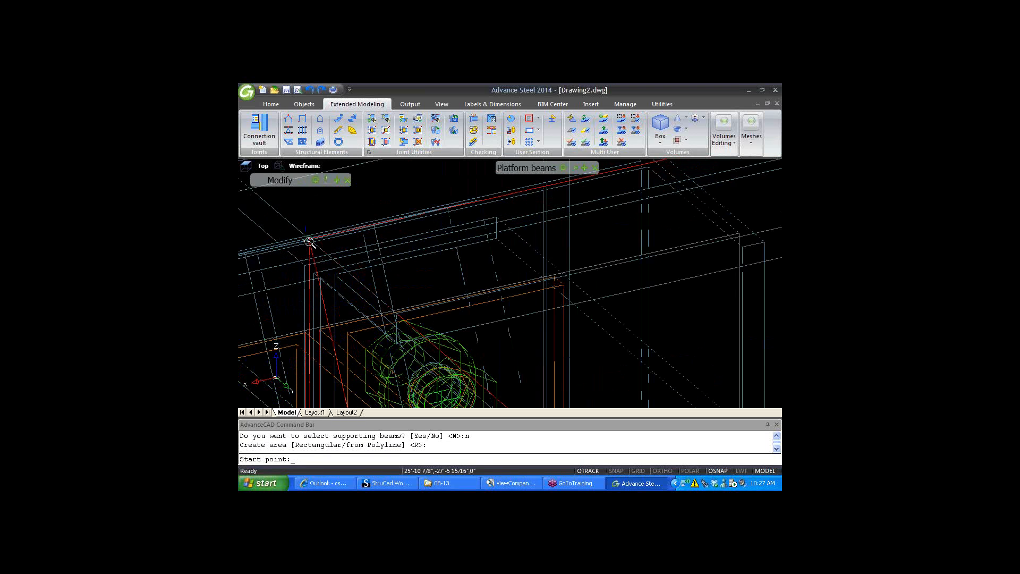
scroll(391, 253, down, 8)
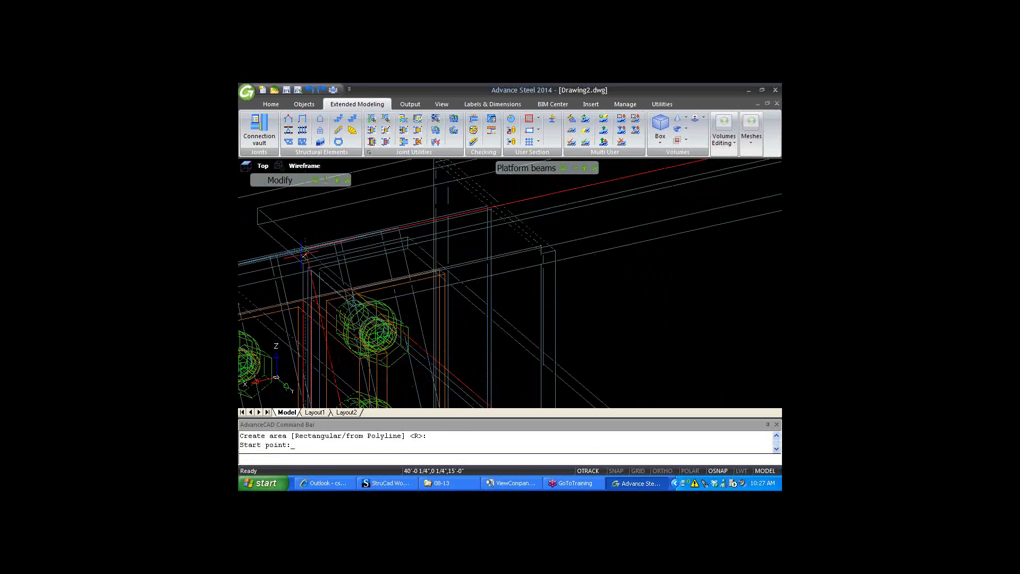
scroll(391, 253, down, 8)
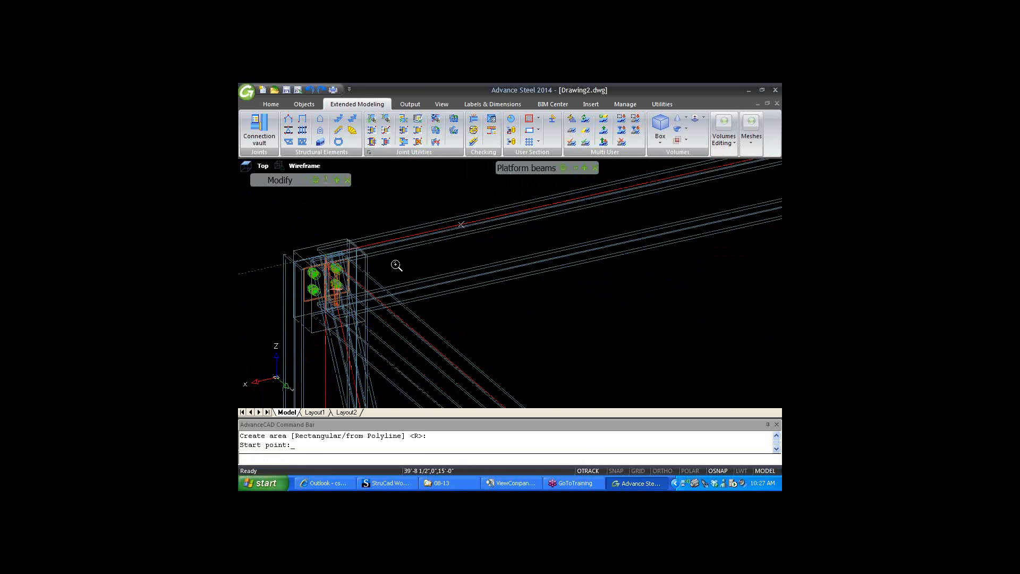
scroll(429, 239, down, 10)
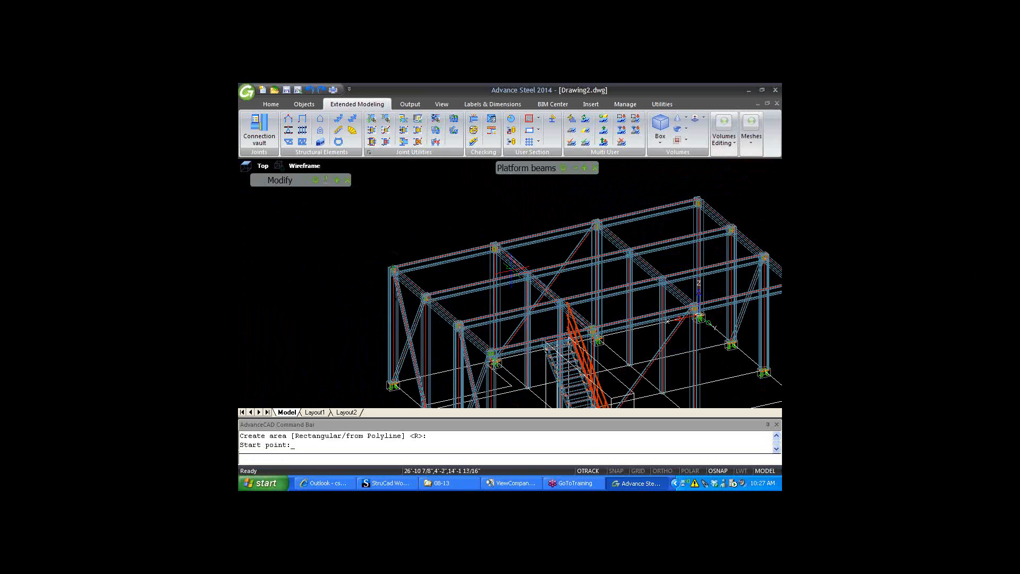
scroll(521, 274, up, 10)
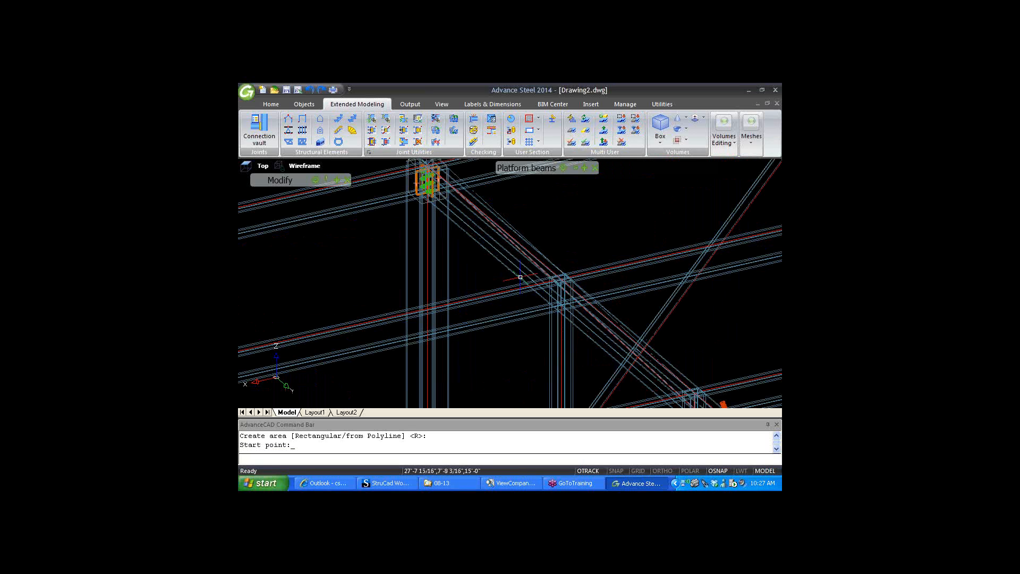
click(469, 277)
key(Escape)
scroll(469, 278, down, 2)
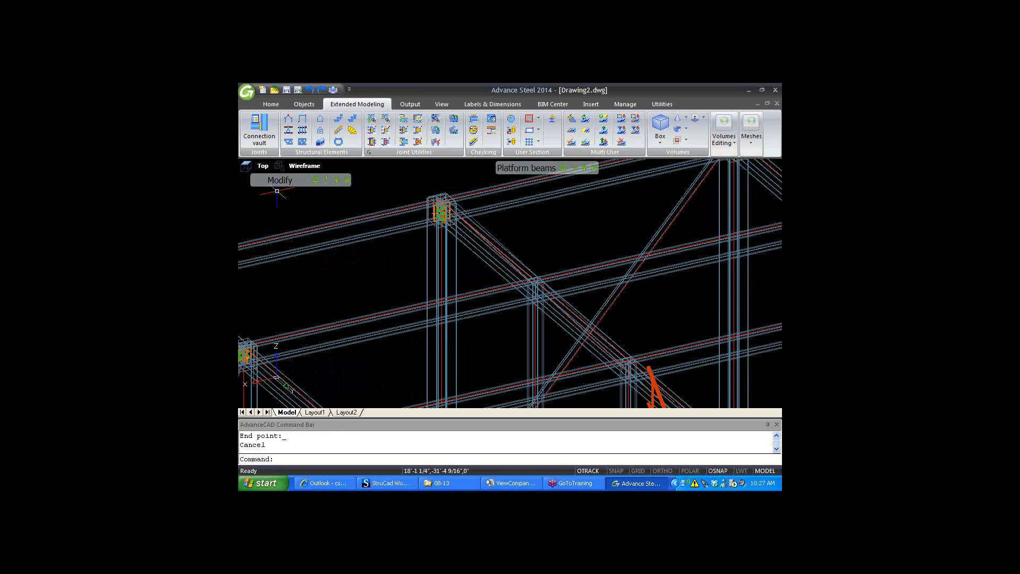
- Move the UCS origin to the beam intersection on top of the second column along the structure's far long side
click(296, 104)
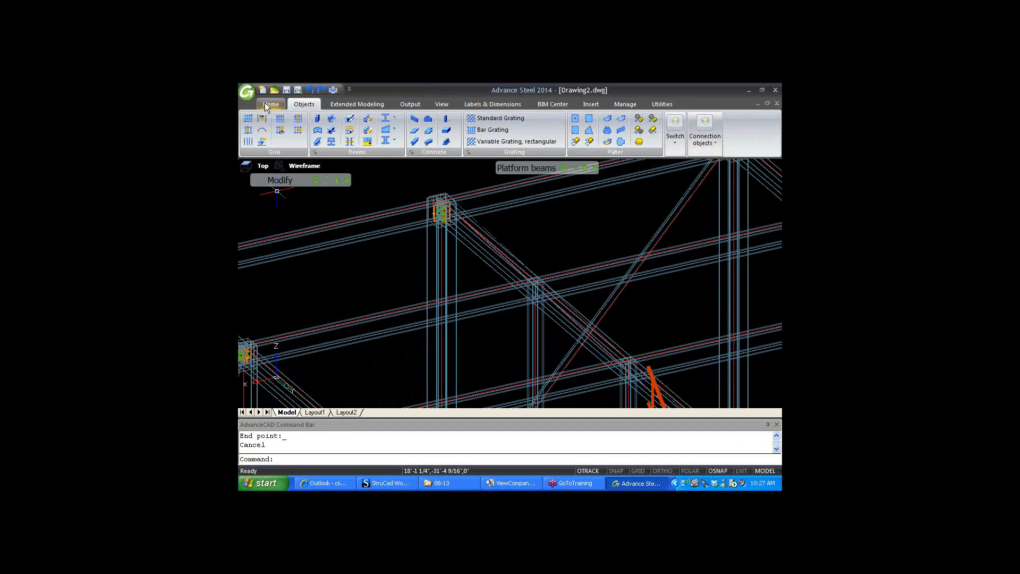
click(270, 104)
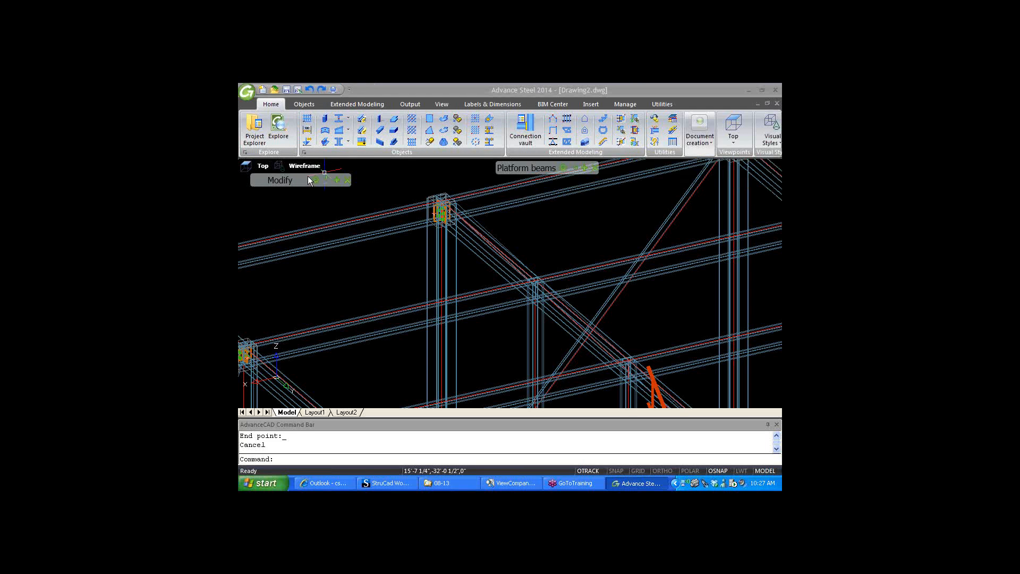
click(335, 181)
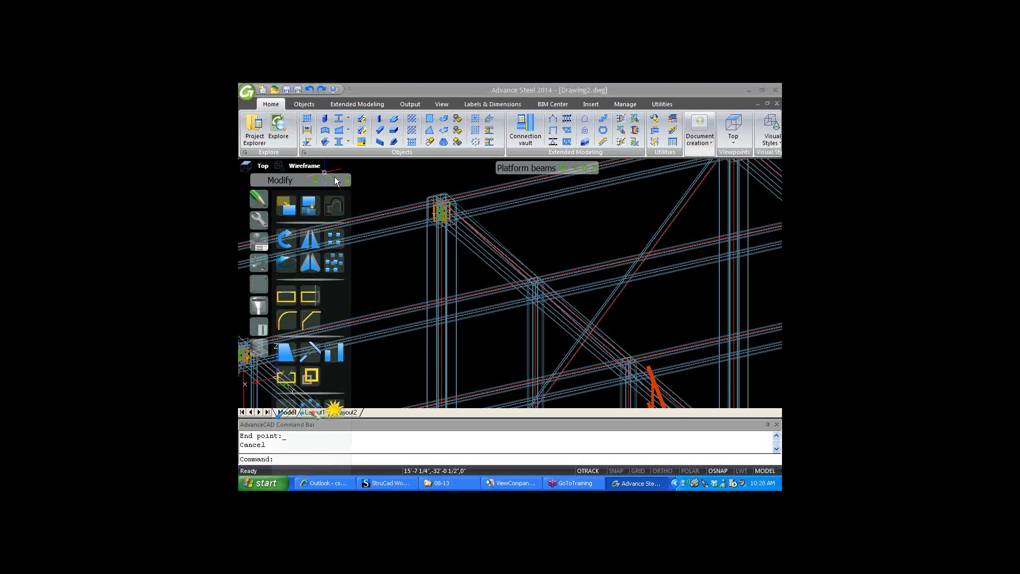
click(264, 219)
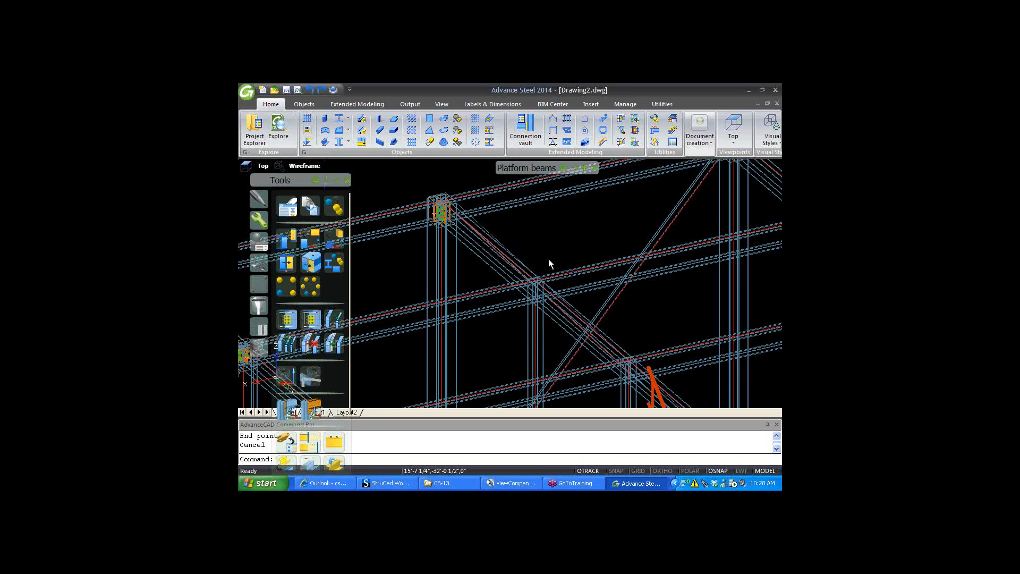
click(259, 242)
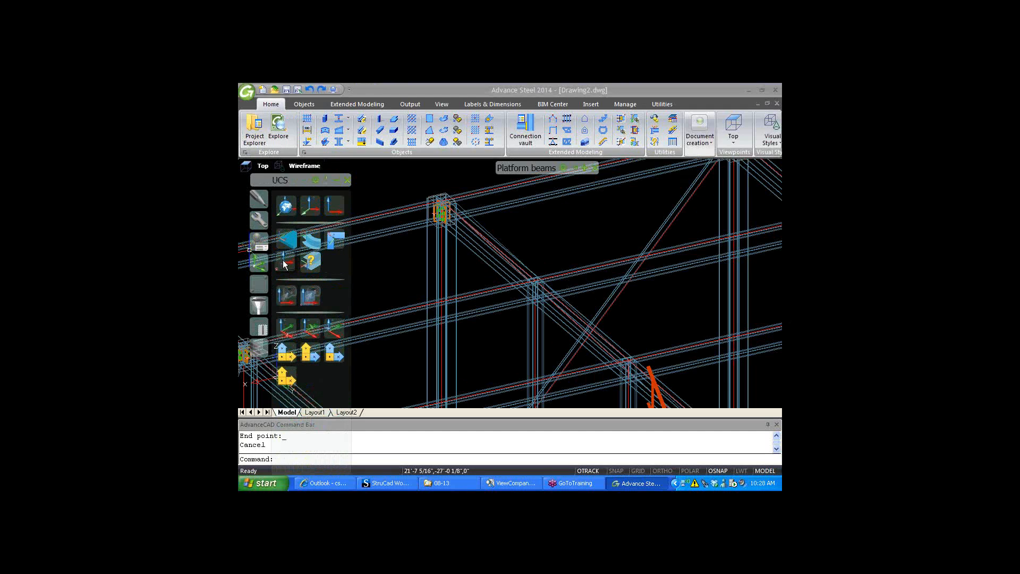
click(285, 263)
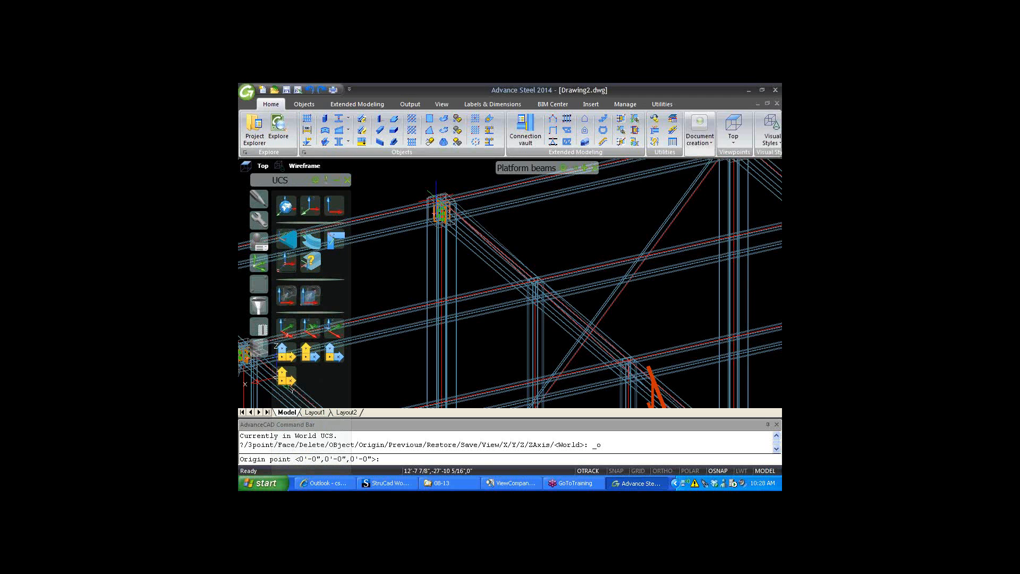
scroll(433, 194, up, 2)
scroll(451, 192, up, 2)
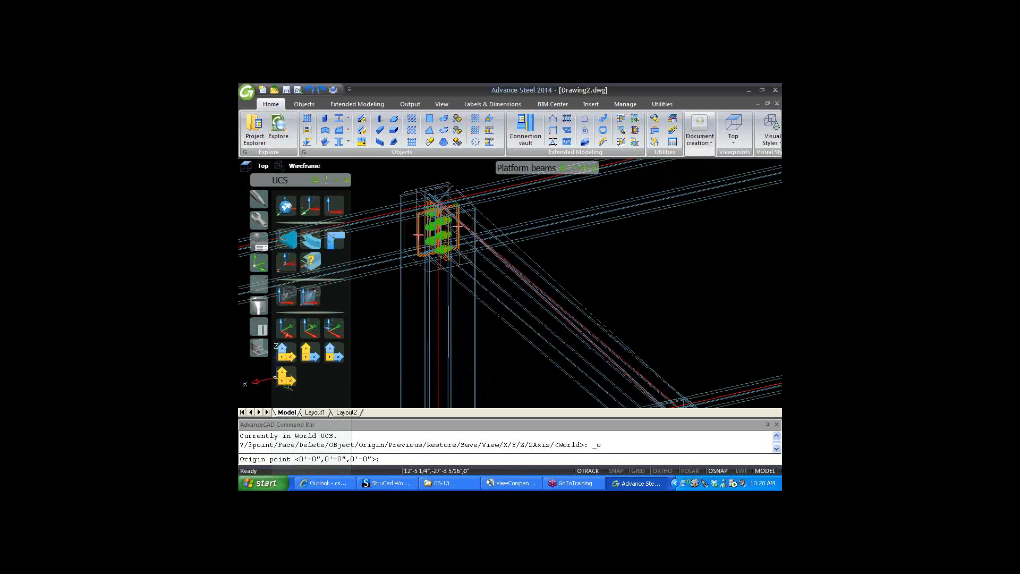
scroll(437, 201, up, 2)
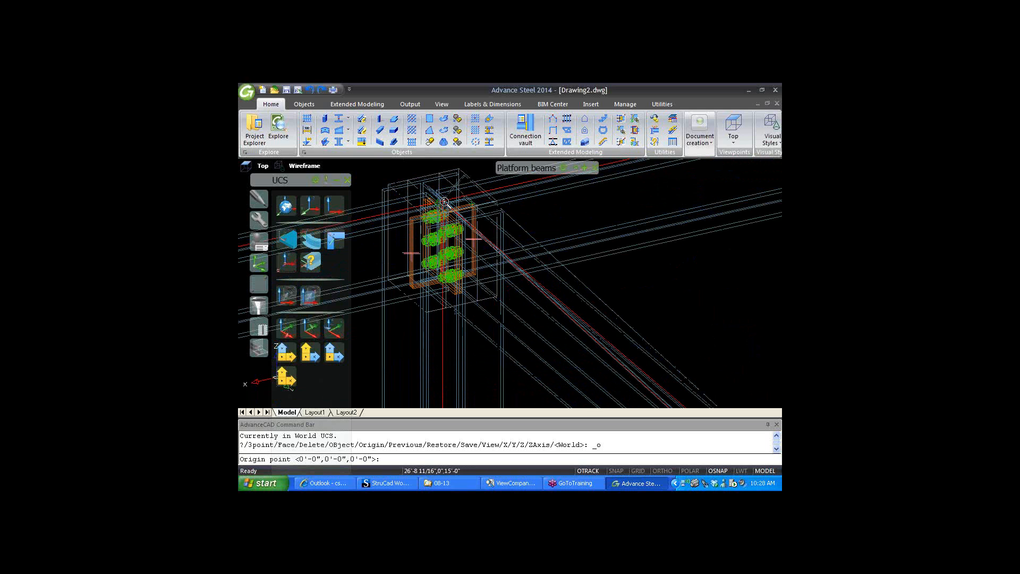
scroll(444, 203, up, 2)
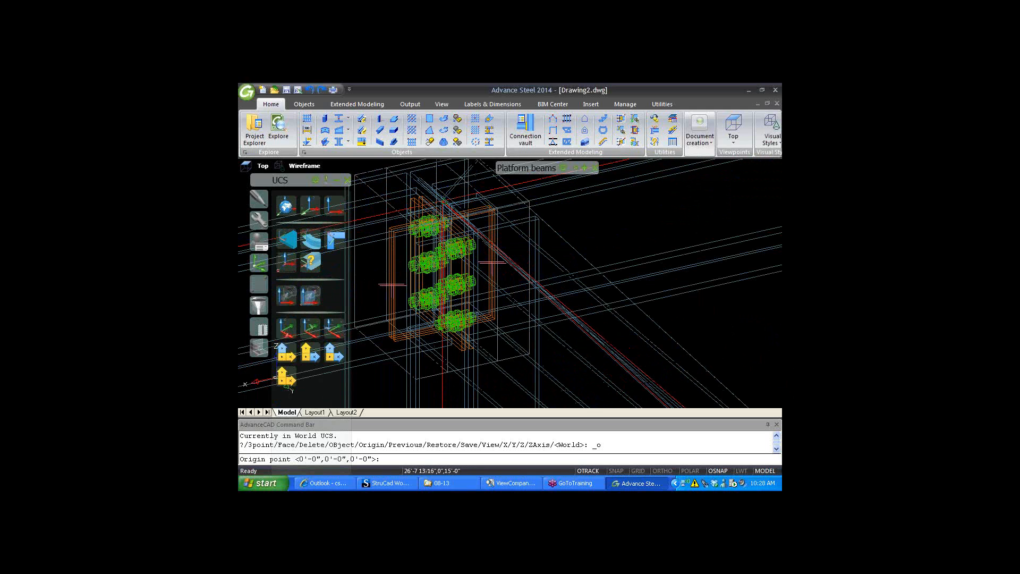
click(444, 202)
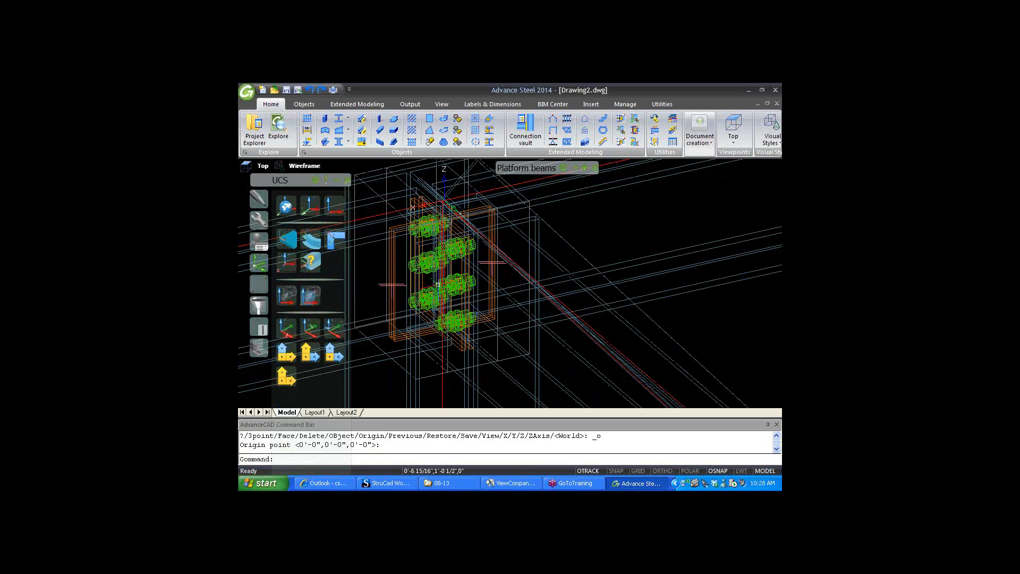
scroll(437, 284, down, 5)
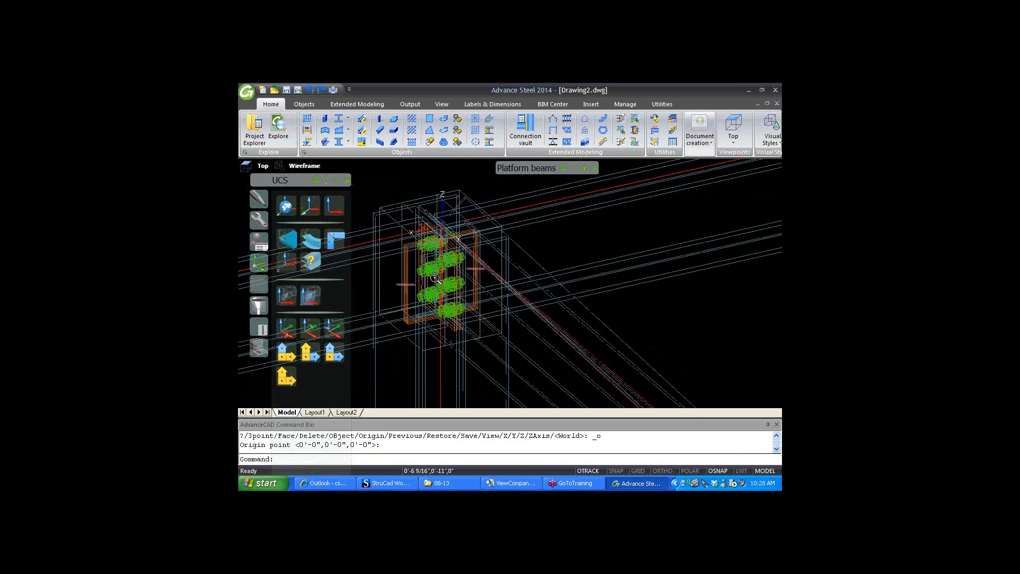
- Start defining a new cladding area over the end bay between the relocated UCS origin and the corner column
click(311, 106)
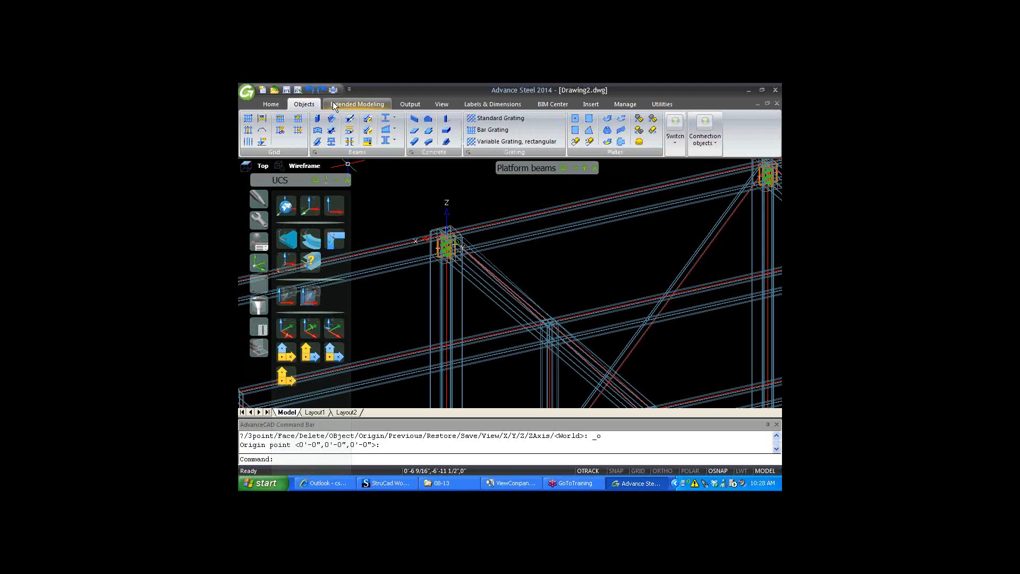
click(333, 103)
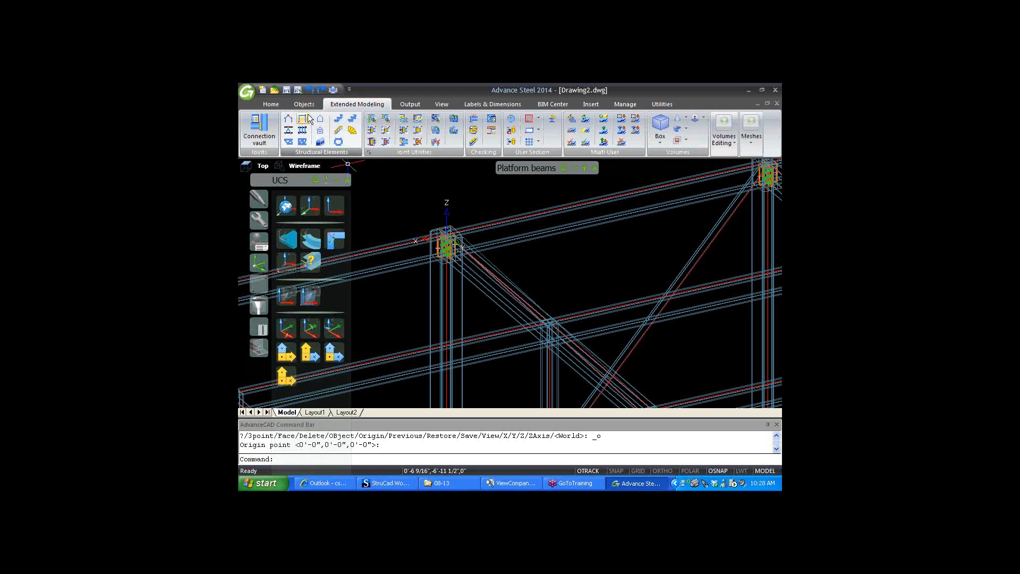
click(322, 122)
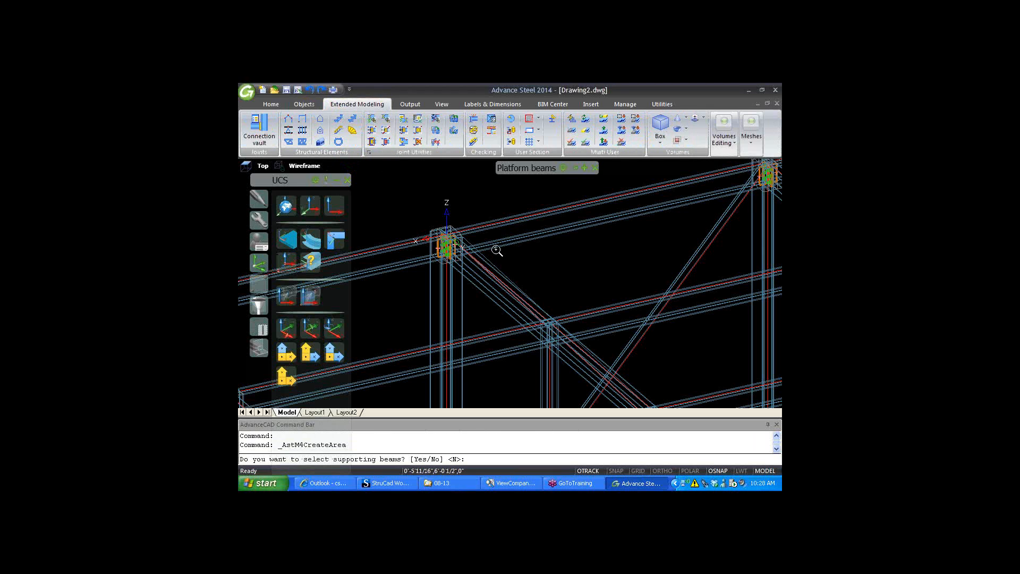
scroll(481, 238, down, 2)
click(337, 179)
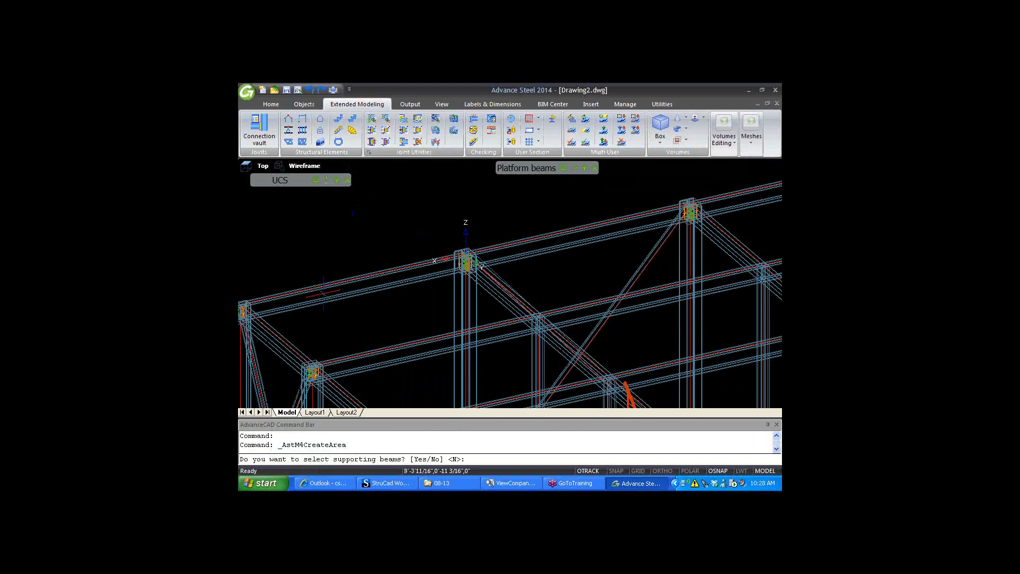
scroll(536, 281, down, 3)
scroll(424, 270, up, 5)
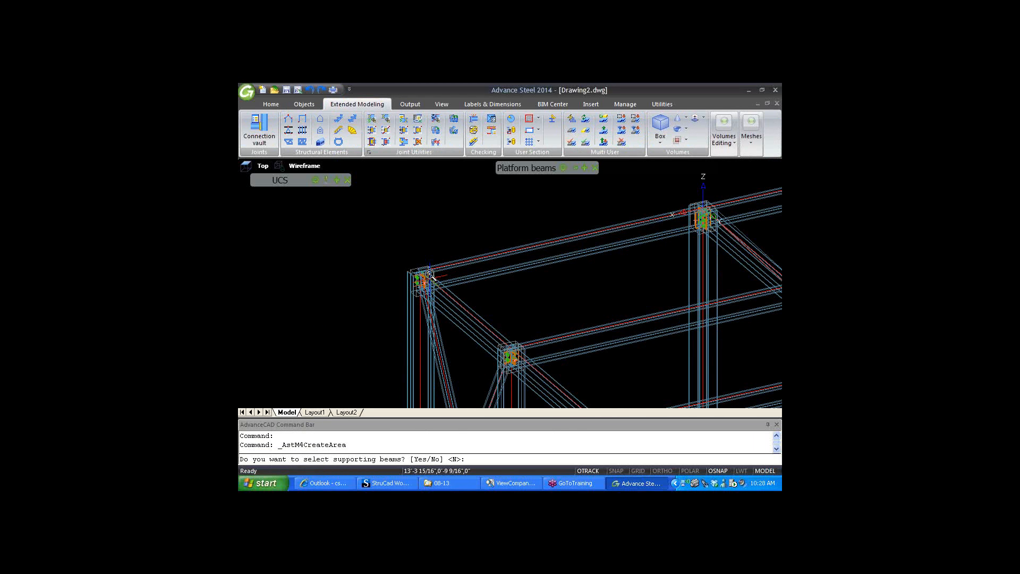
- Define a rectangular cladding area without supporting beams, from the outer frame corner to the diagonally opposite beam intersection in the end bay
scroll(423, 270, up, 5)
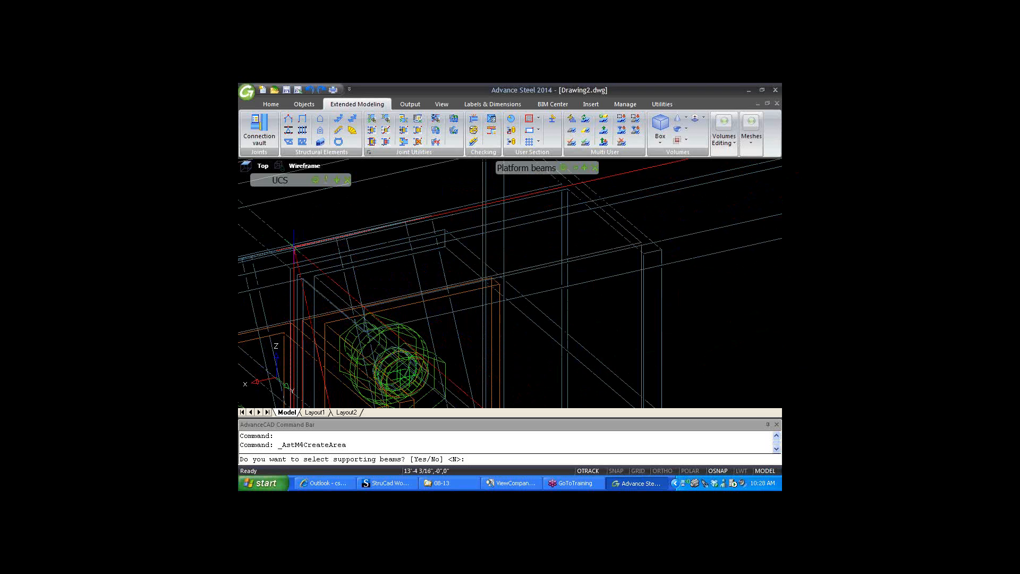
scroll(295, 249, up, 3)
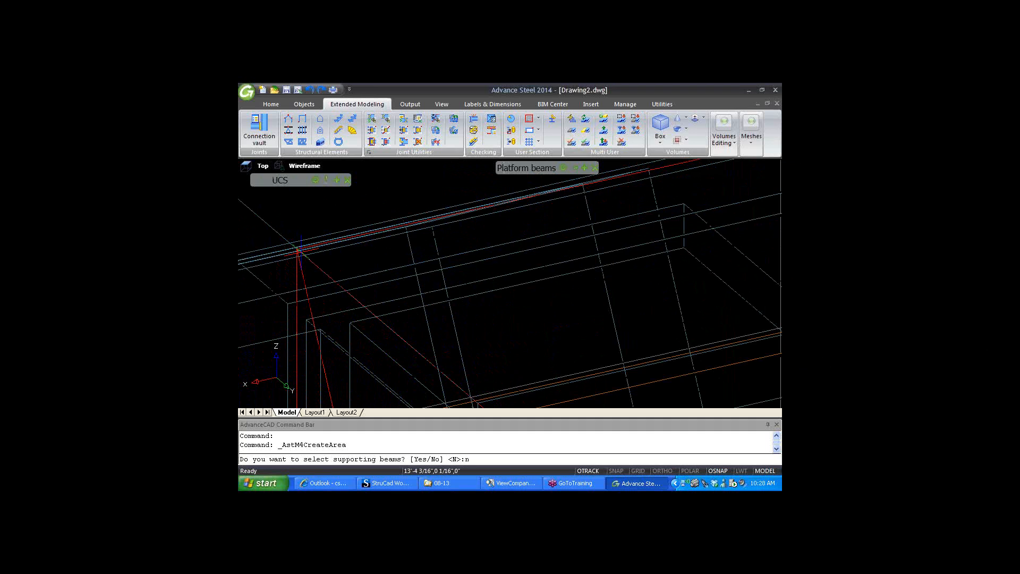
key(Return)
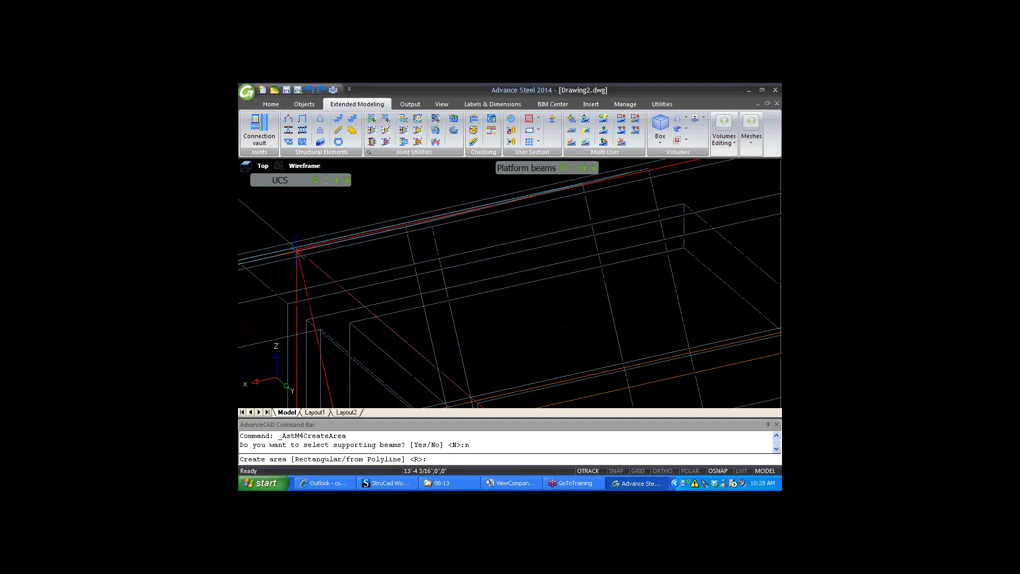
key(Return)
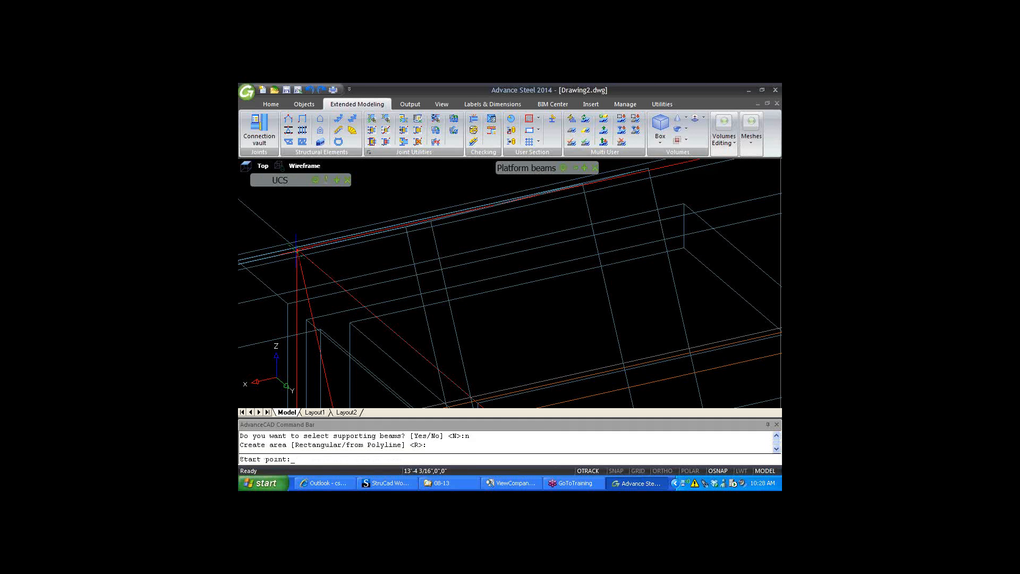
click(298, 248)
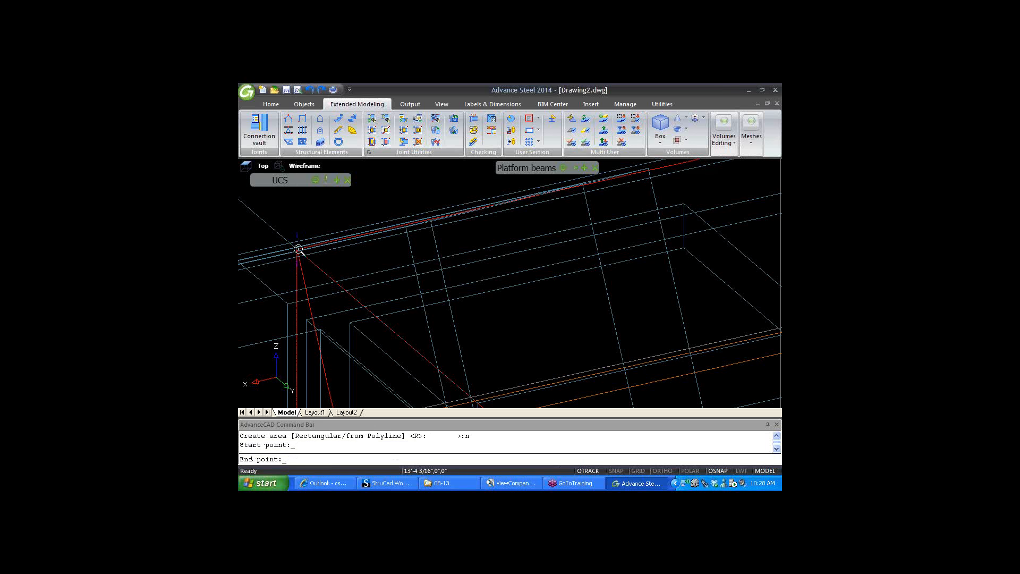
scroll(298, 249, down, 2)
scroll(298, 248, down, 5)
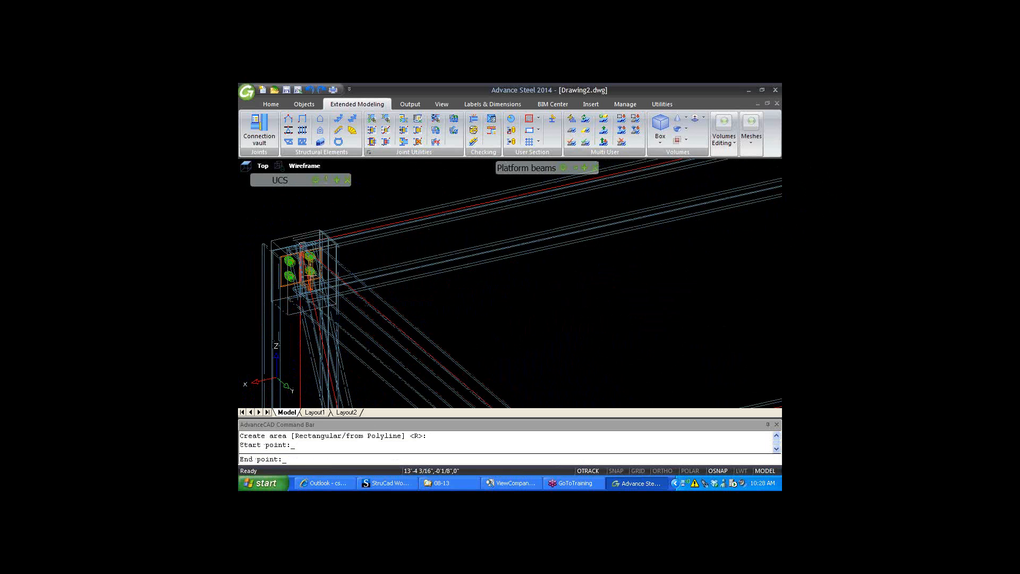
scroll(348, 235, down, 1)
scroll(348, 236, down, 4)
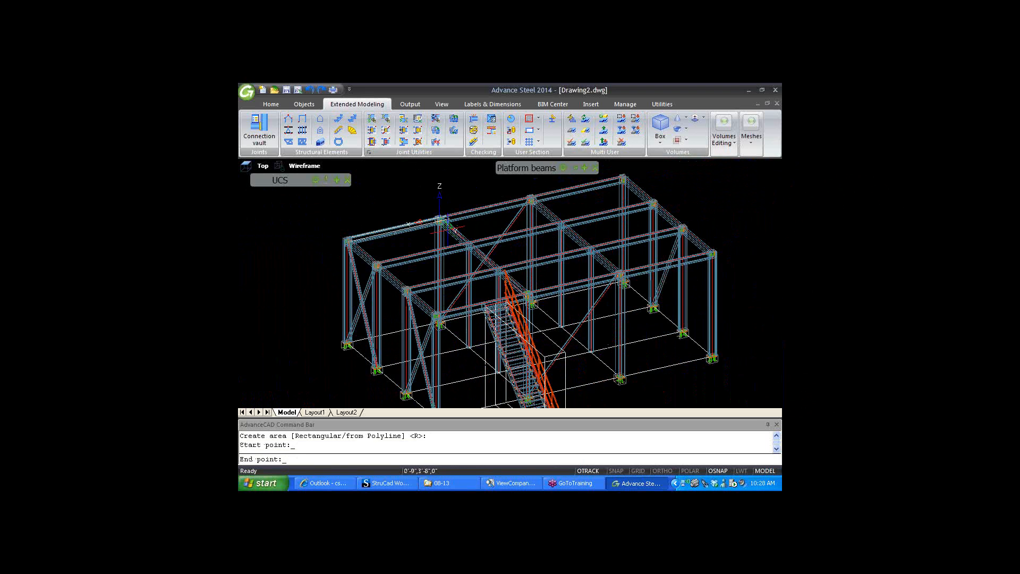
scroll(454, 236, up, 2)
scroll(575, 293, up, 5)
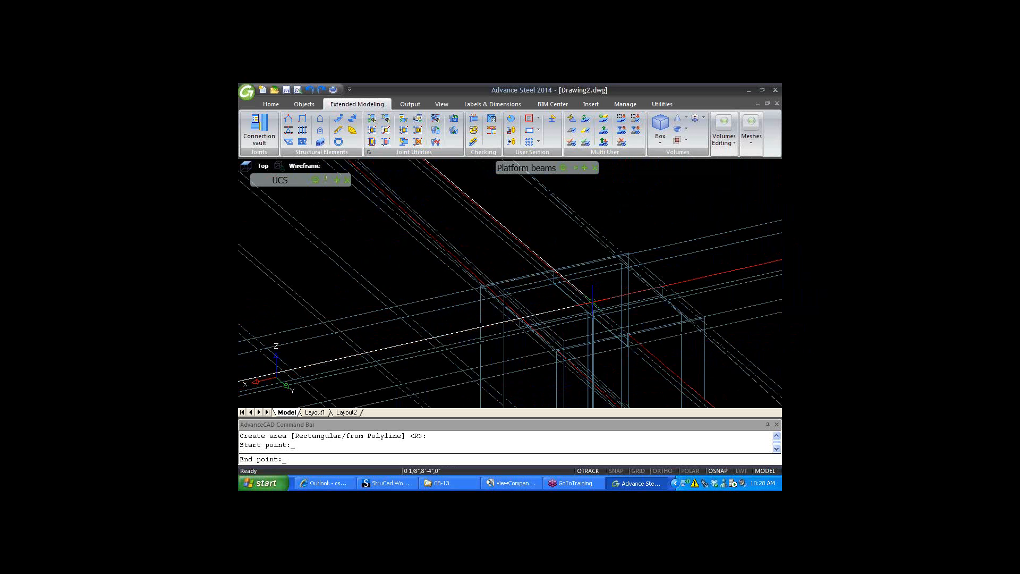
click(591, 303)
scroll(592, 301, down, 4)
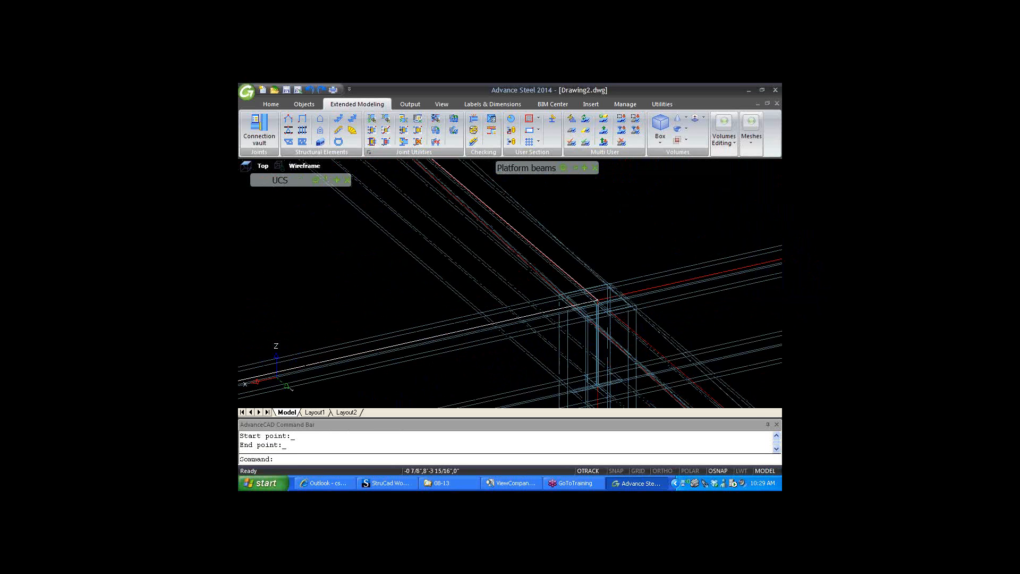
scroll(528, 293, down, 1)
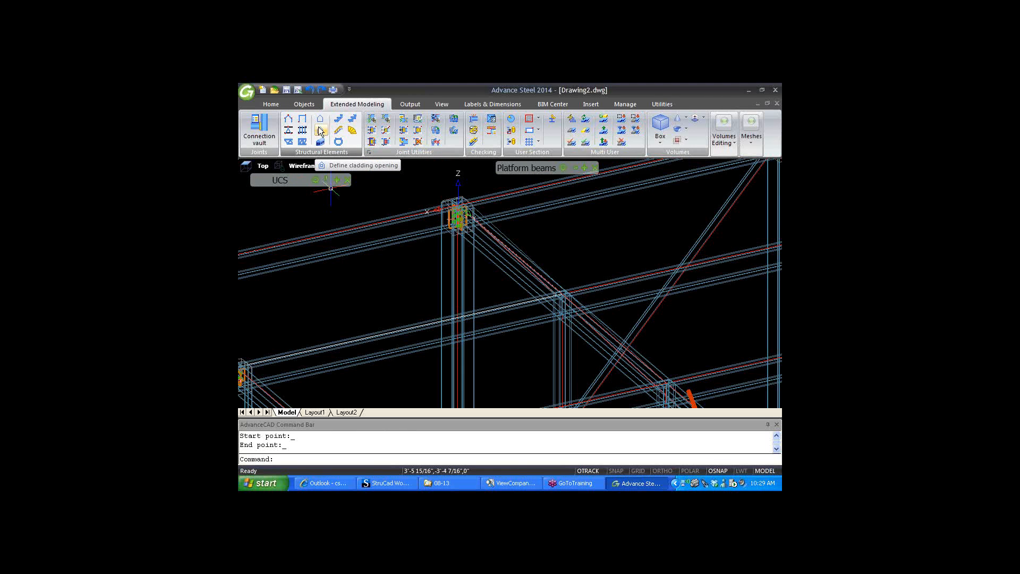
- Define a small rectangular cladding opening inside the new area, between the two long beams of the end bay
scroll(319, 127, down, 2)
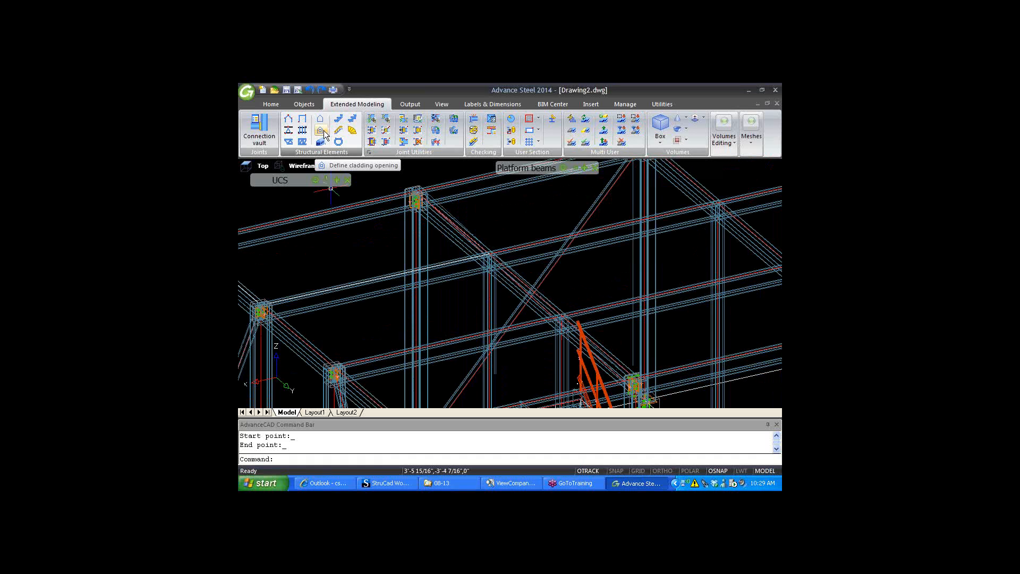
scroll(318, 130, down, 1)
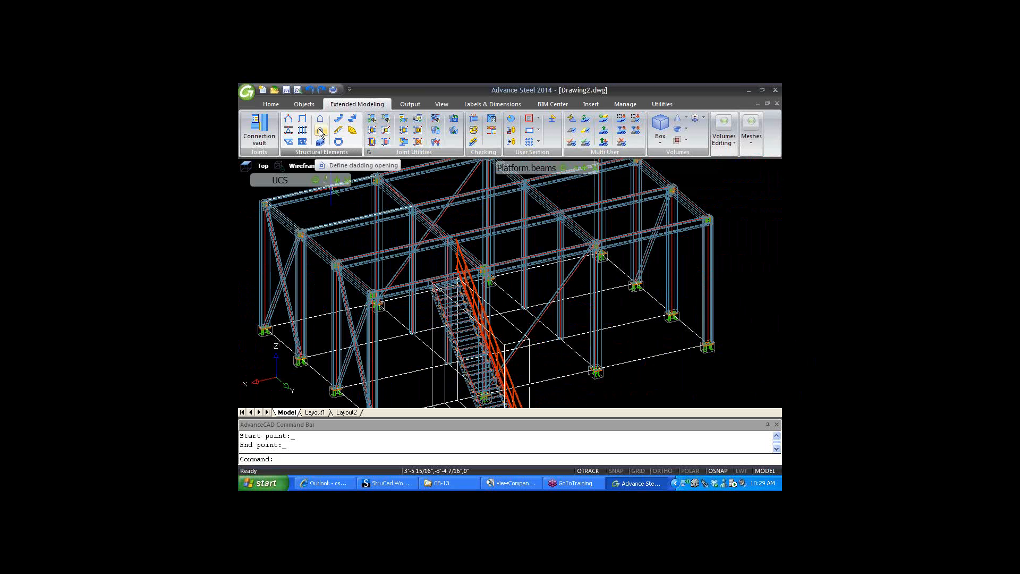
click(319, 132)
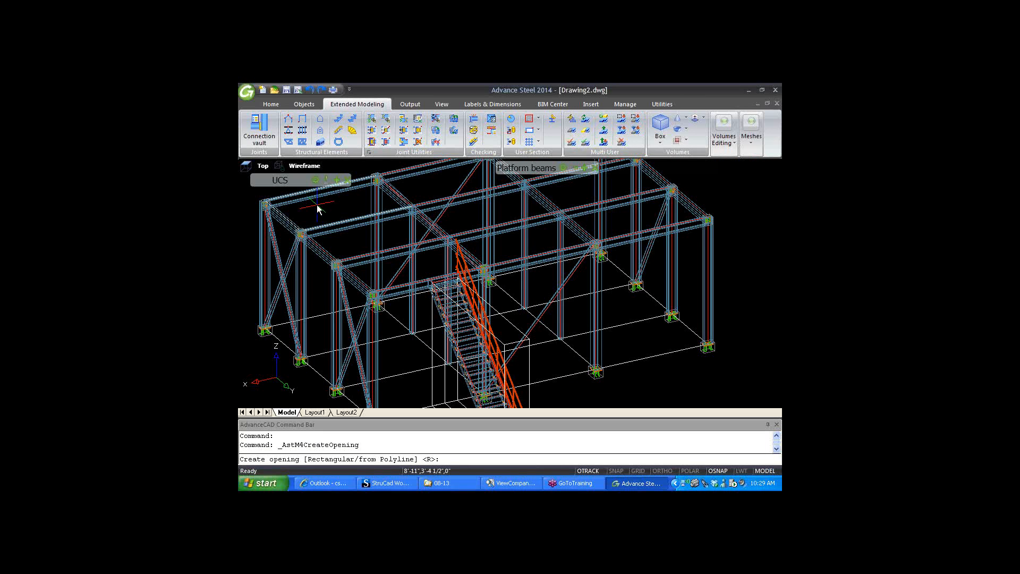
key(Return)
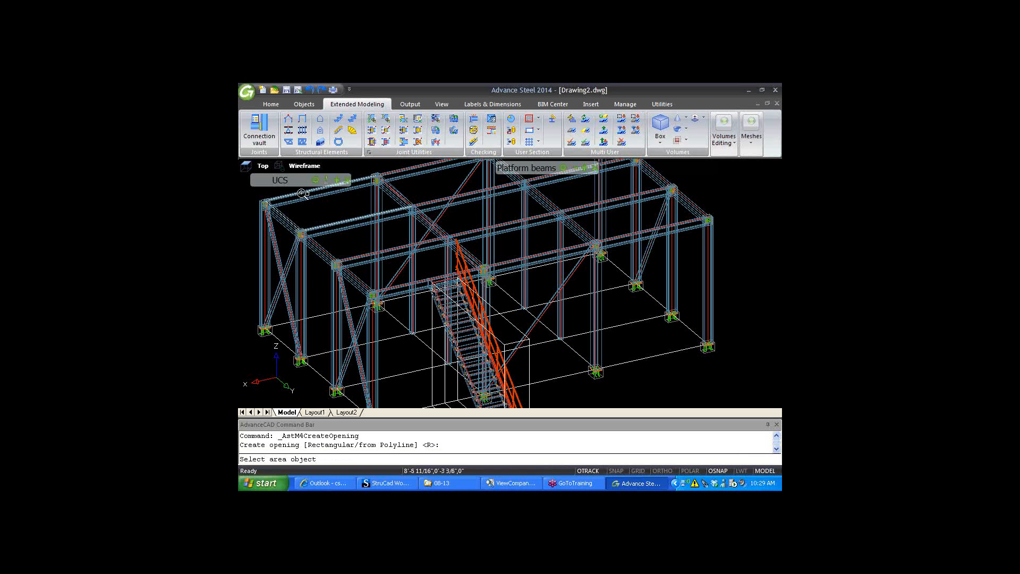
scroll(302, 194, up, 2)
scroll(305, 200, up, 3)
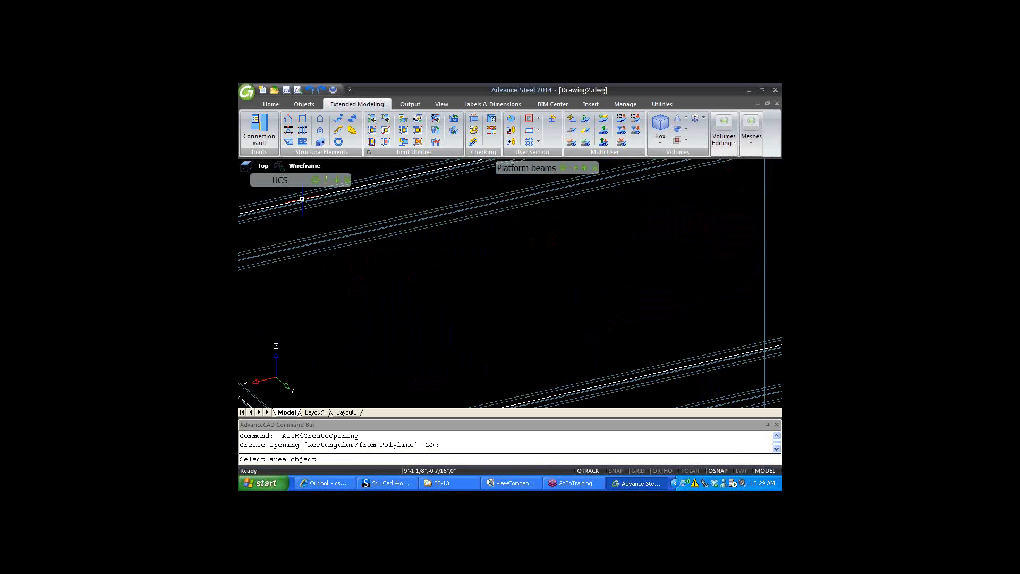
click(302, 198)
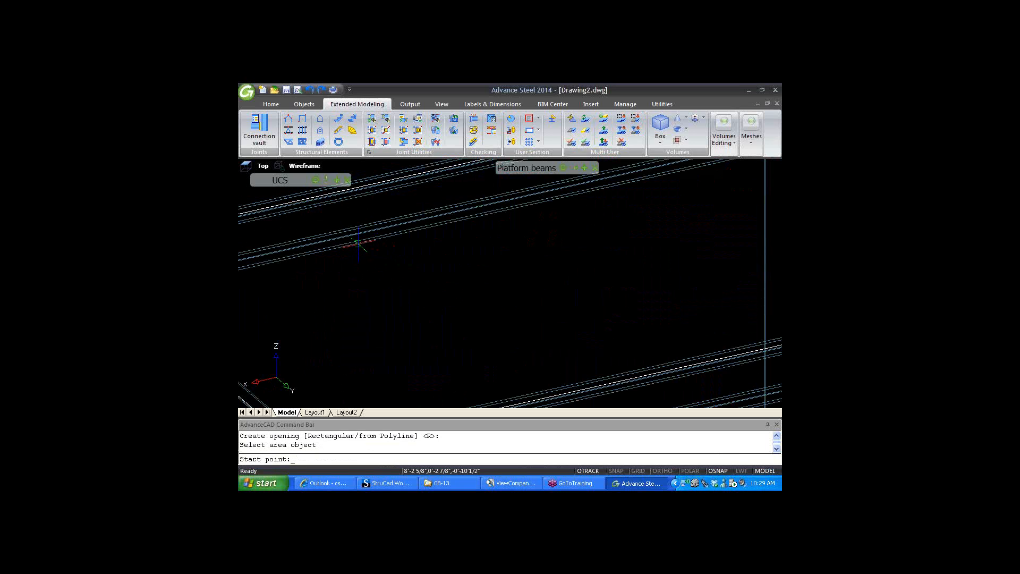
scroll(376, 252, down, 5)
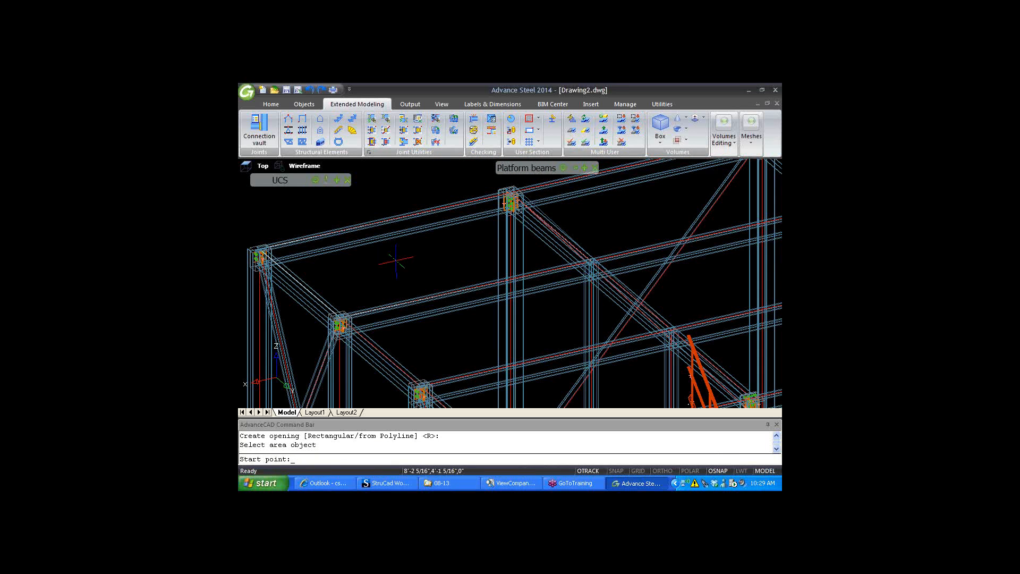
click(395, 261)
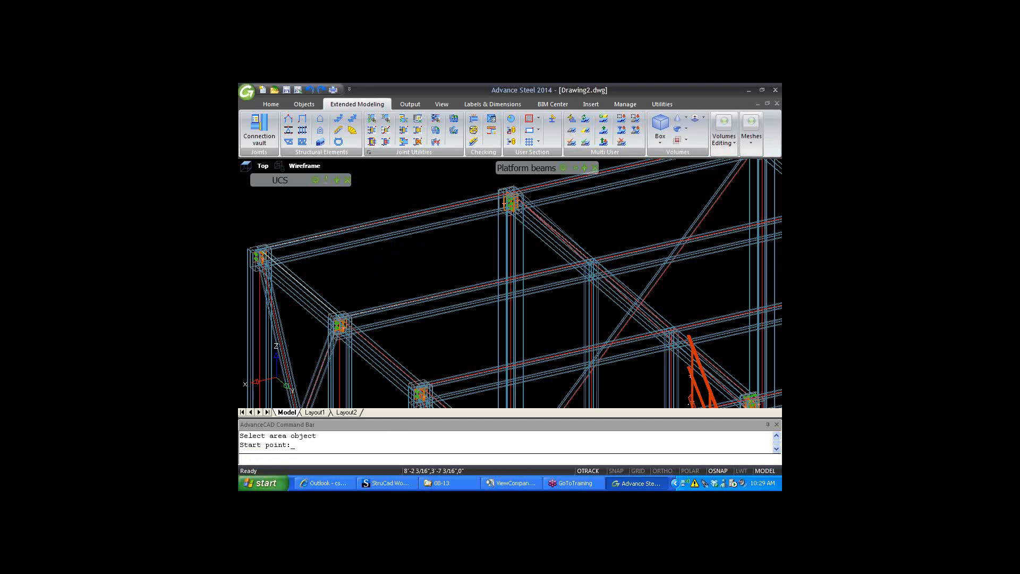
click(392, 256)
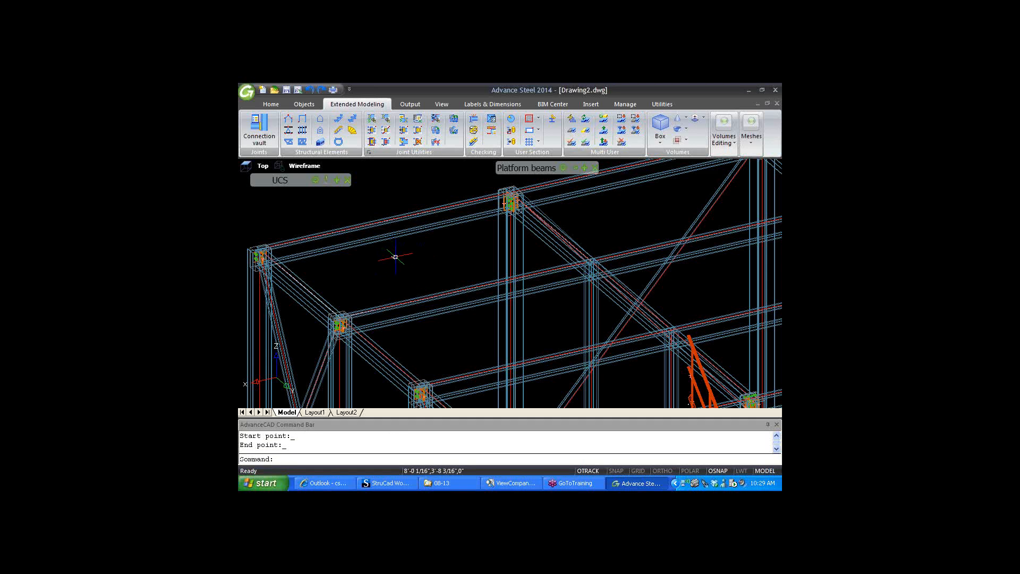
- Enlarge the cladding opening by stretching one corner outward into a wider rectangle within the area
scroll(390, 253, up, 4)
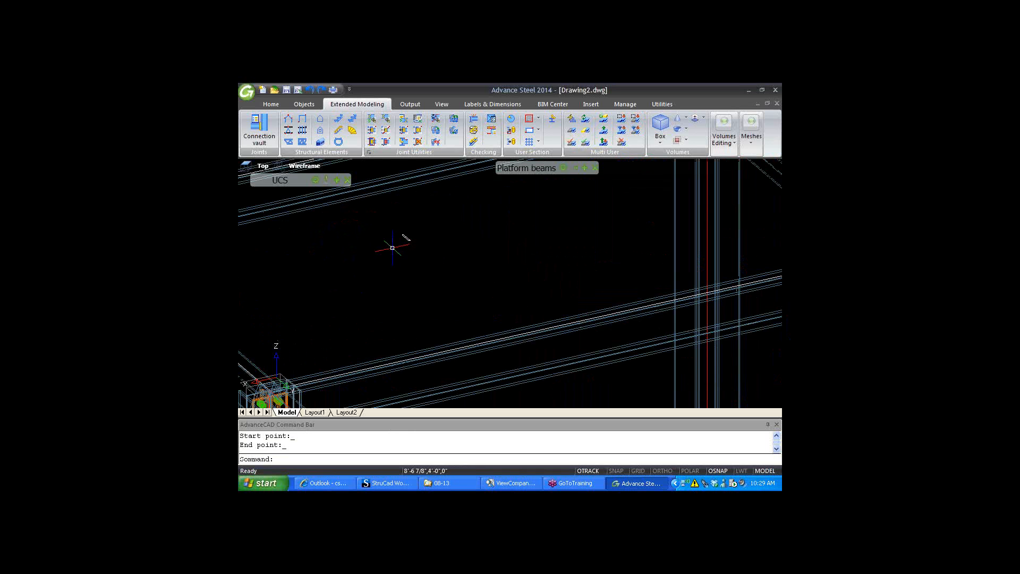
scroll(393, 249, down, 3)
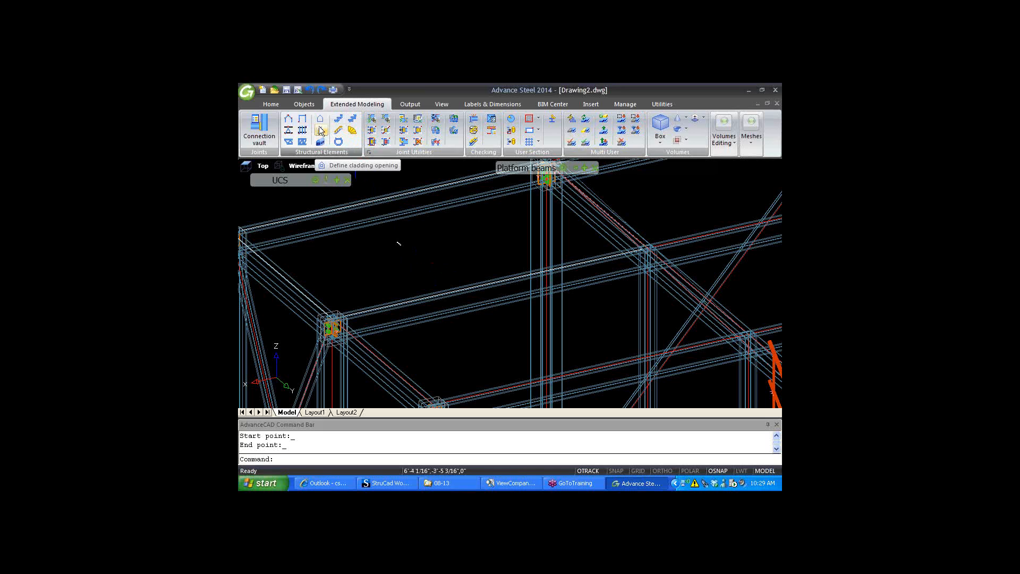
right_click(401, 246)
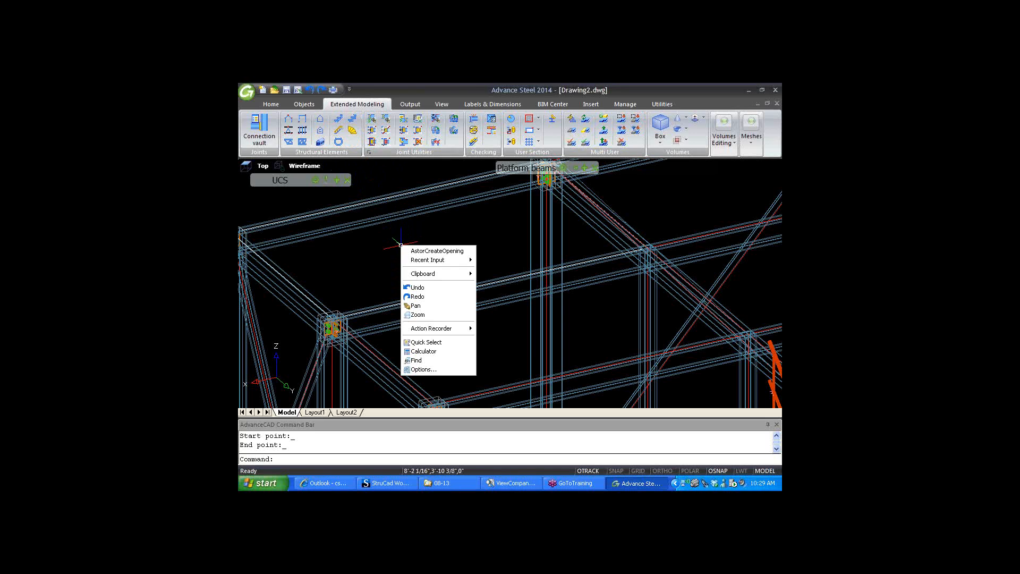
key(Escape)
scroll(402, 244, up, 5)
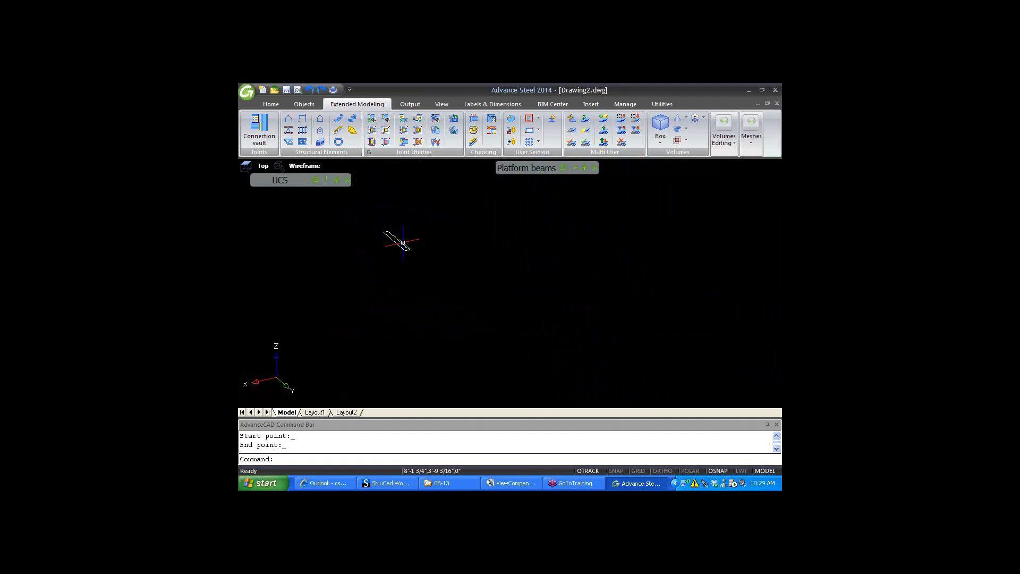
click(402, 242)
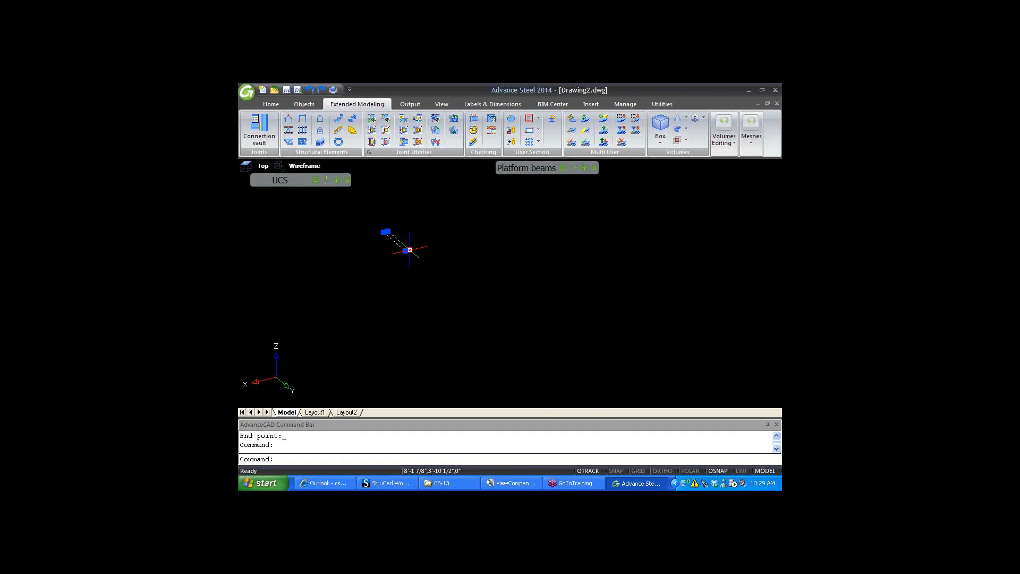
click(408, 250)
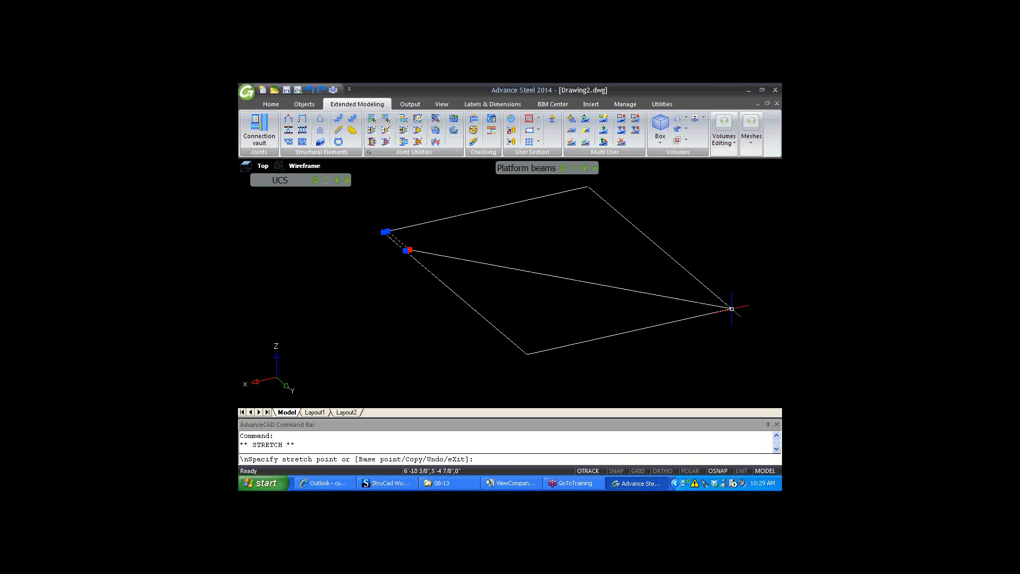
click(731, 309)
scroll(547, 313, down, 3)
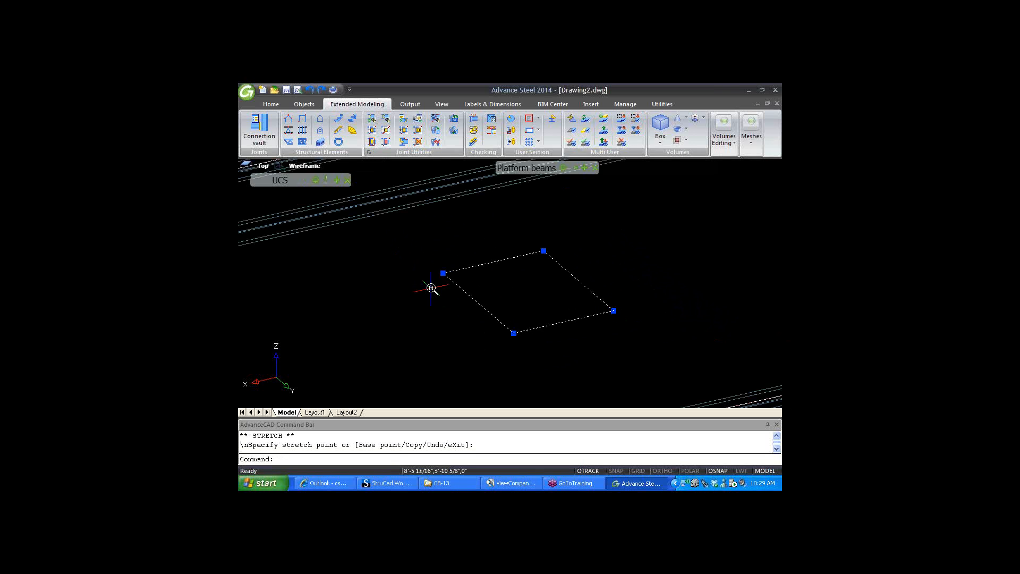
scroll(430, 288, down, 2)
key(Escape)
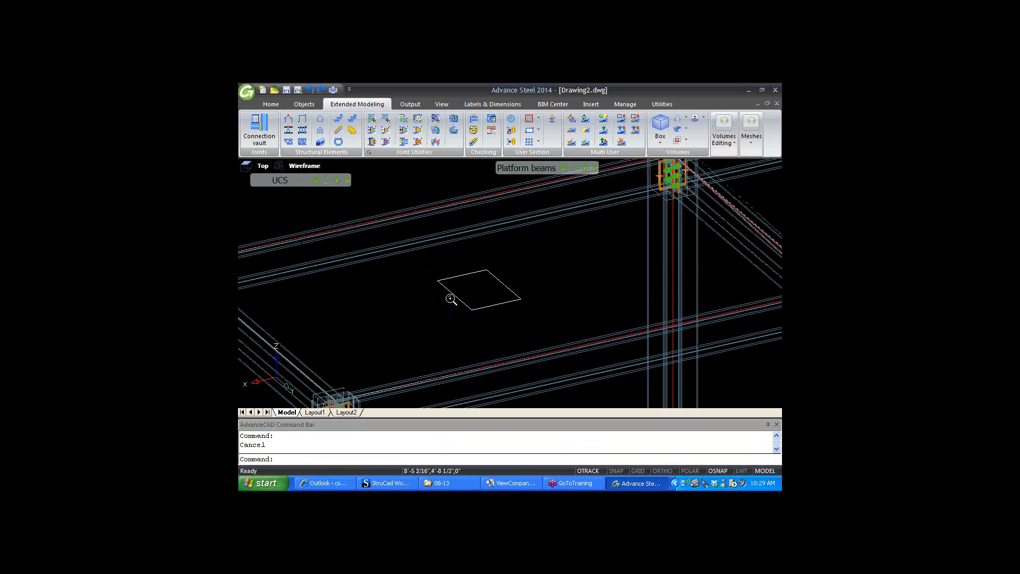
- Create cladding on the rectangular area along the top beams of the end bay
scroll(450, 299, down, 3)
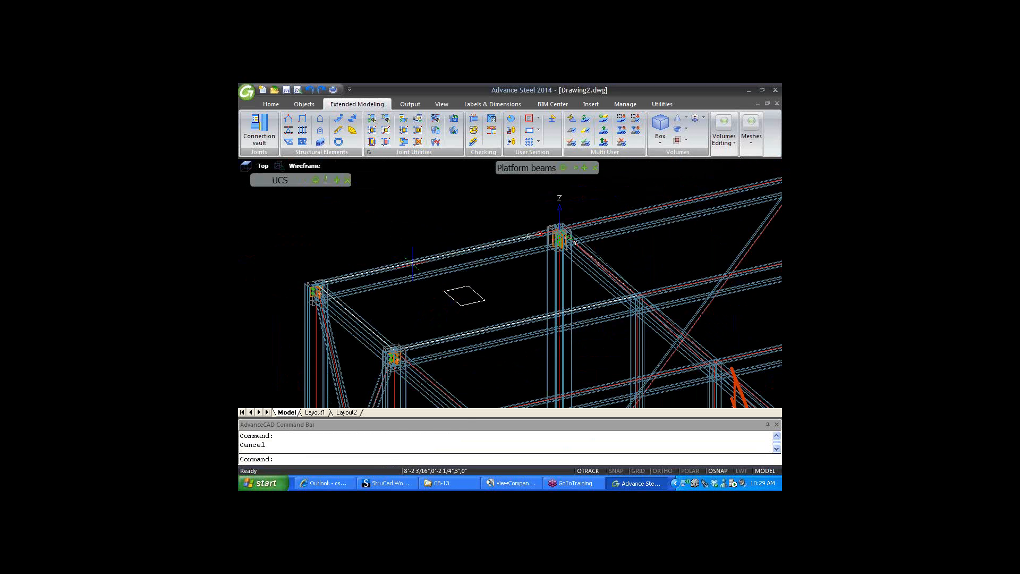
click(322, 143)
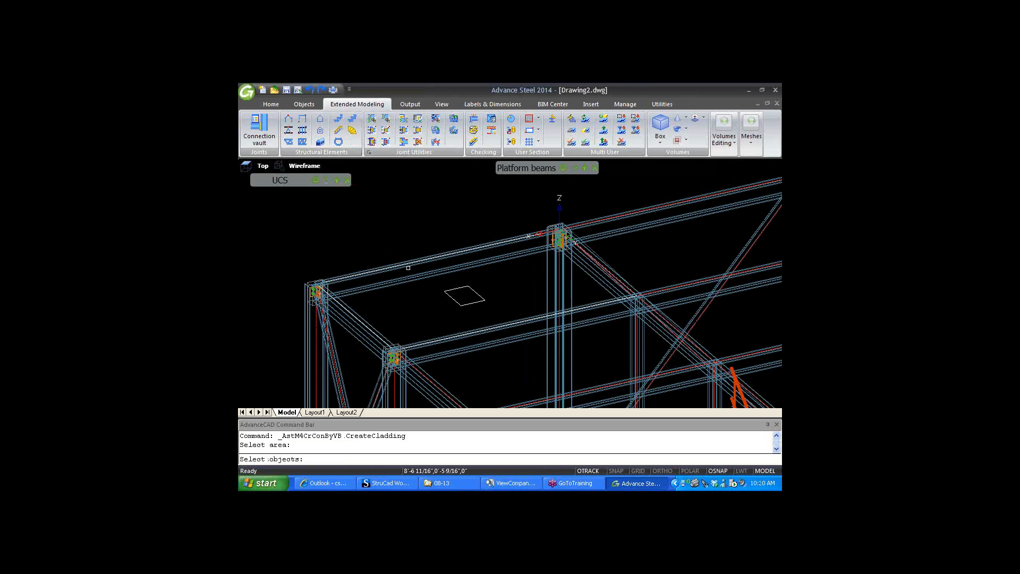
scroll(410, 267, up, 5)
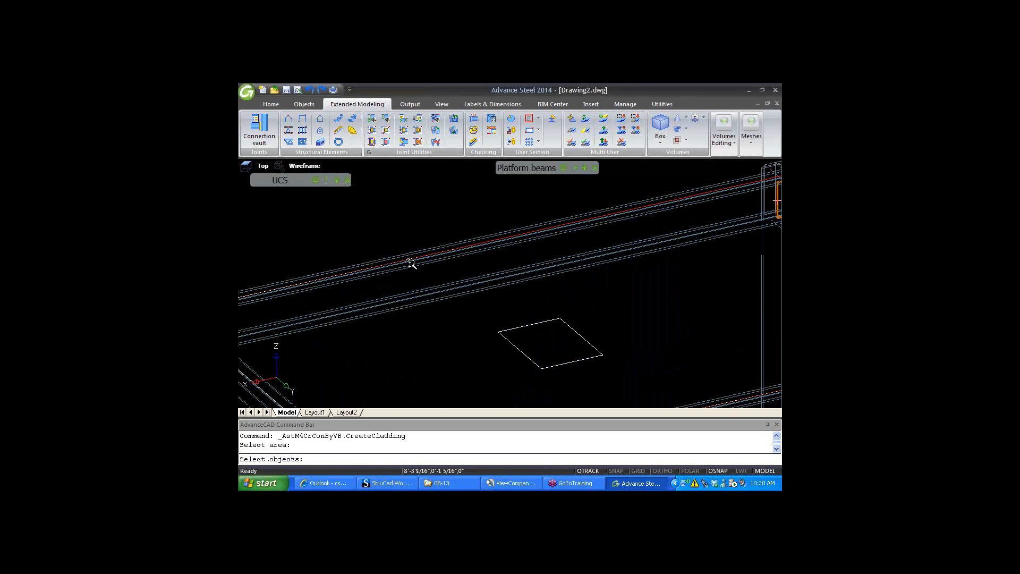
click(410, 255)
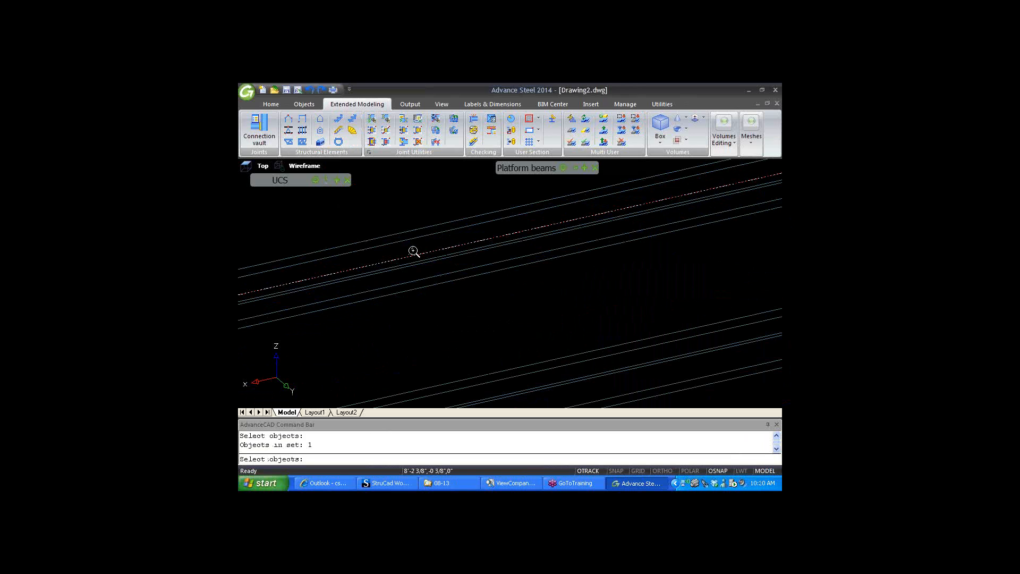
scroll(414, 249, down, 6)
right_click(431, 268)
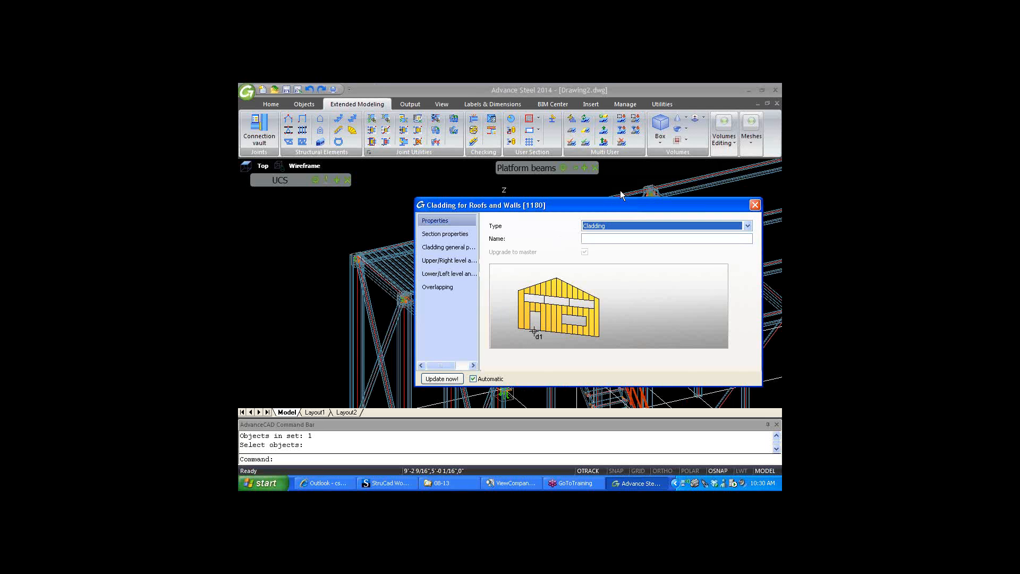
- Review the cladding's type, section, general properties, and upper and lower level end offsets, leaving the settings as they are
click(748, 225)
click(748, 225)
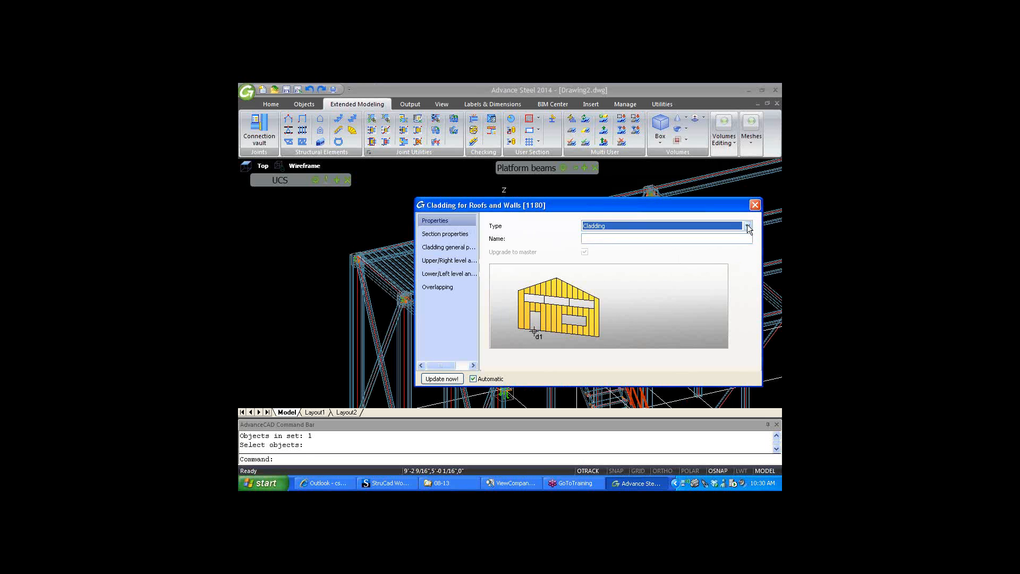
click(432, 237)
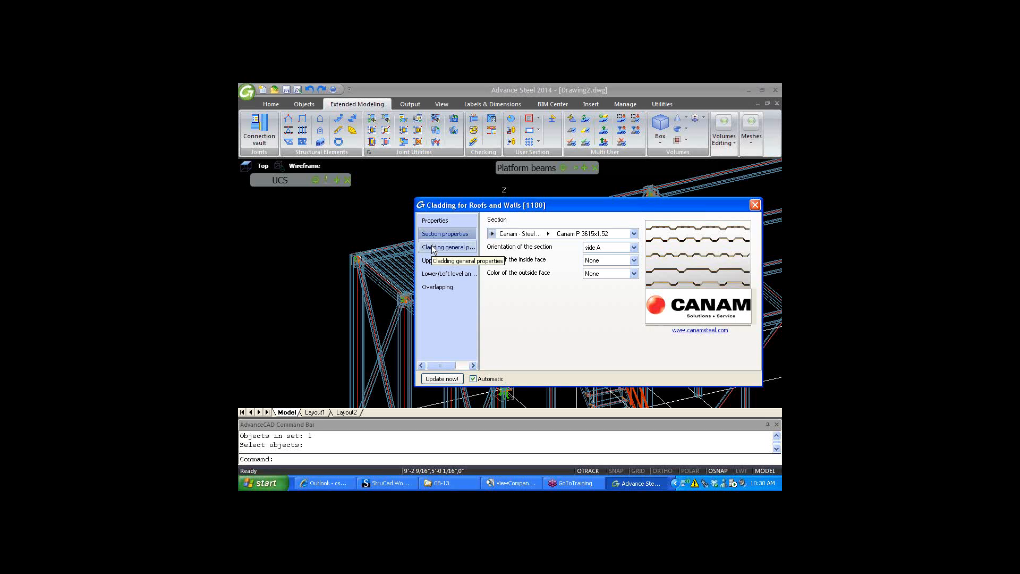
click(433, 248)
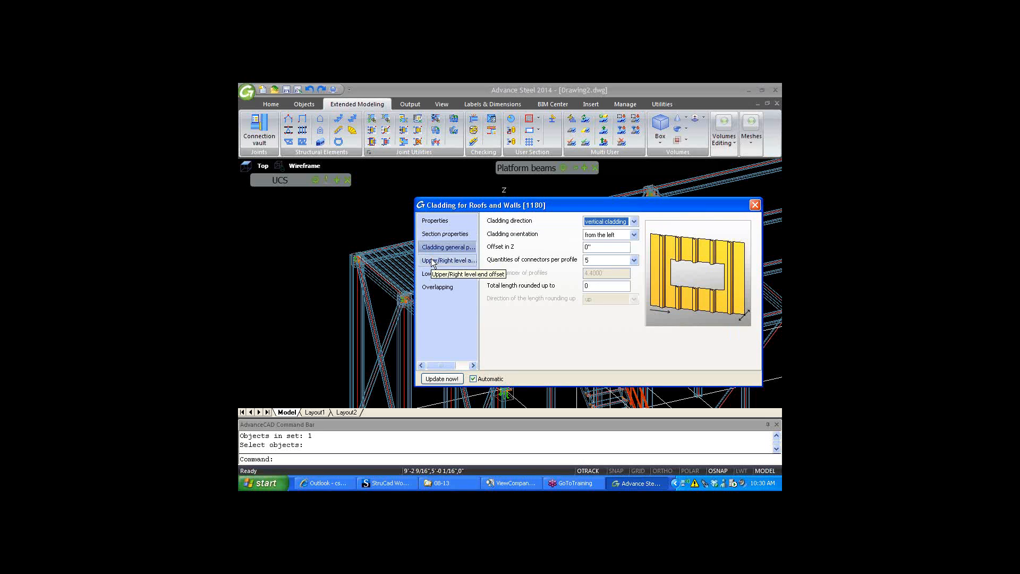
click(432, 261)
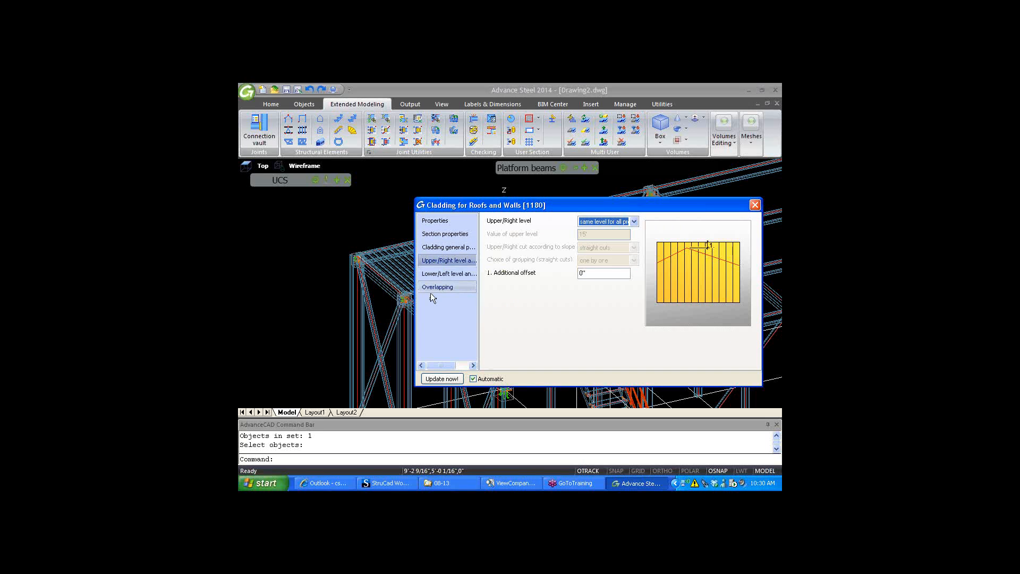
click(432, 274)
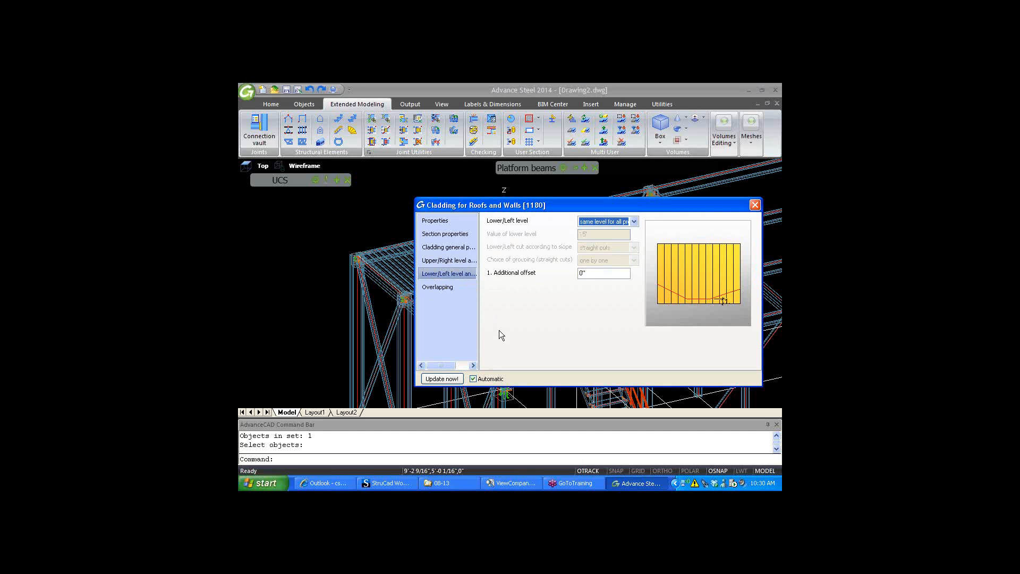
click(754, 205)
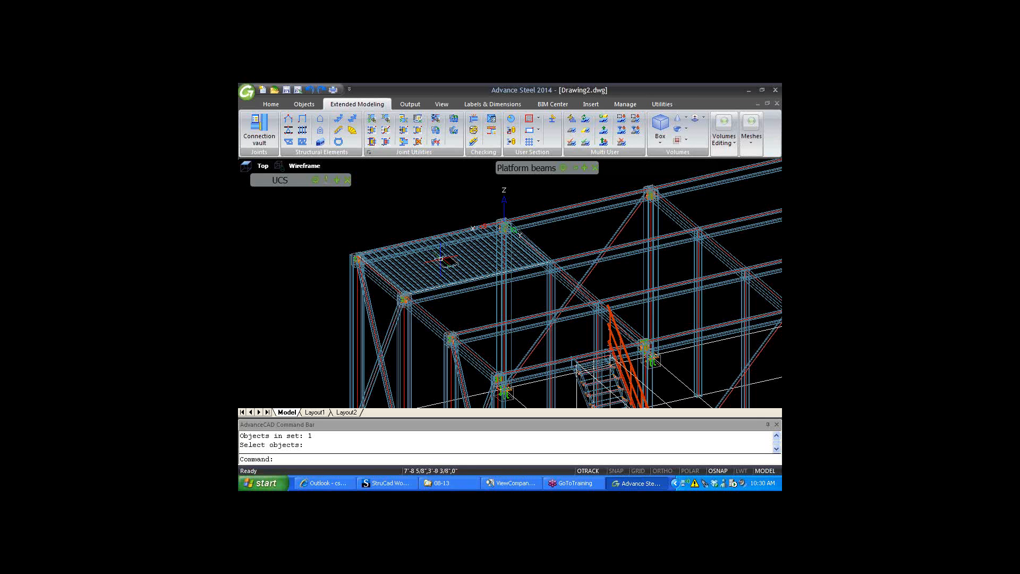
scroll(446, 257, up, 2)
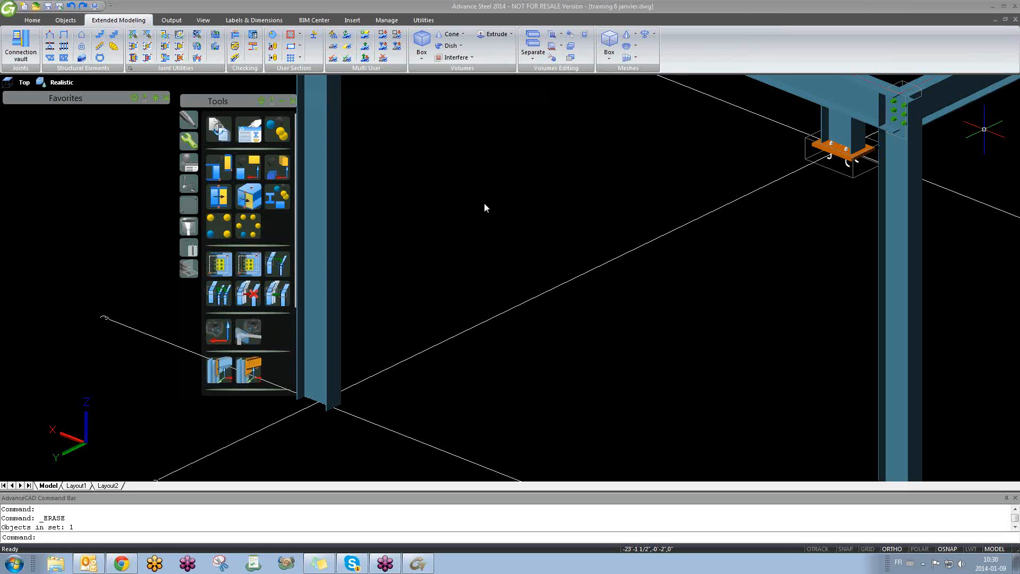
- Display the whole steel platform model in the Wireframe visual style
double_click(426, 240)
scroll(410, 300, down, 7)
scroll(425, 293, up, 2)
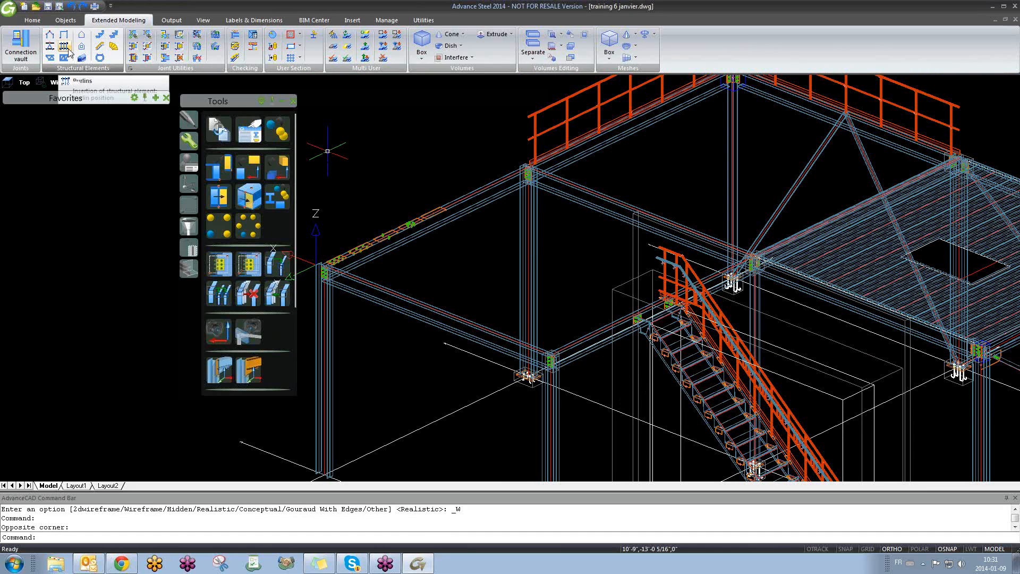
click(102, 235)
click(51, 186)
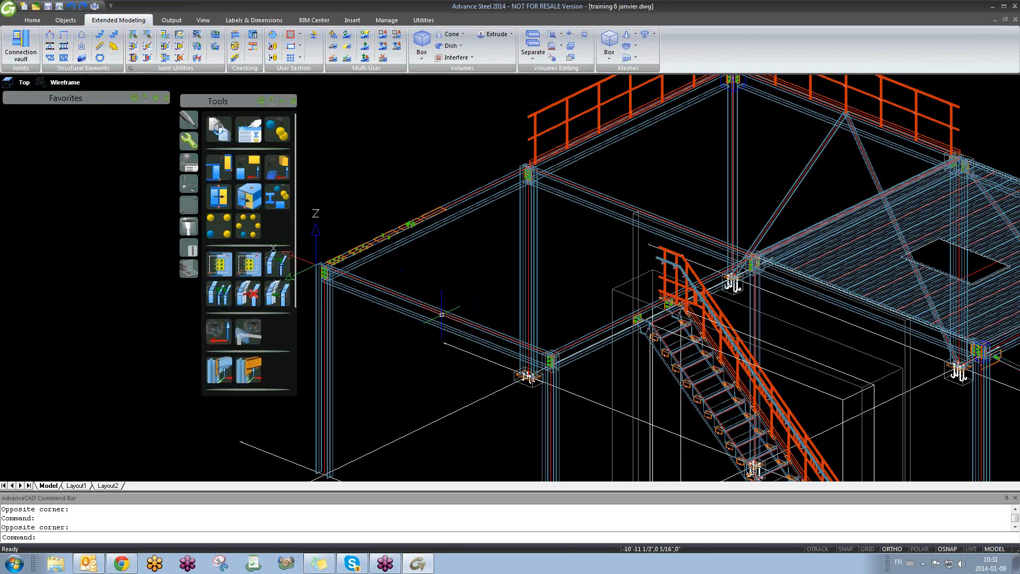
click(443, 311)
click(578, 195)
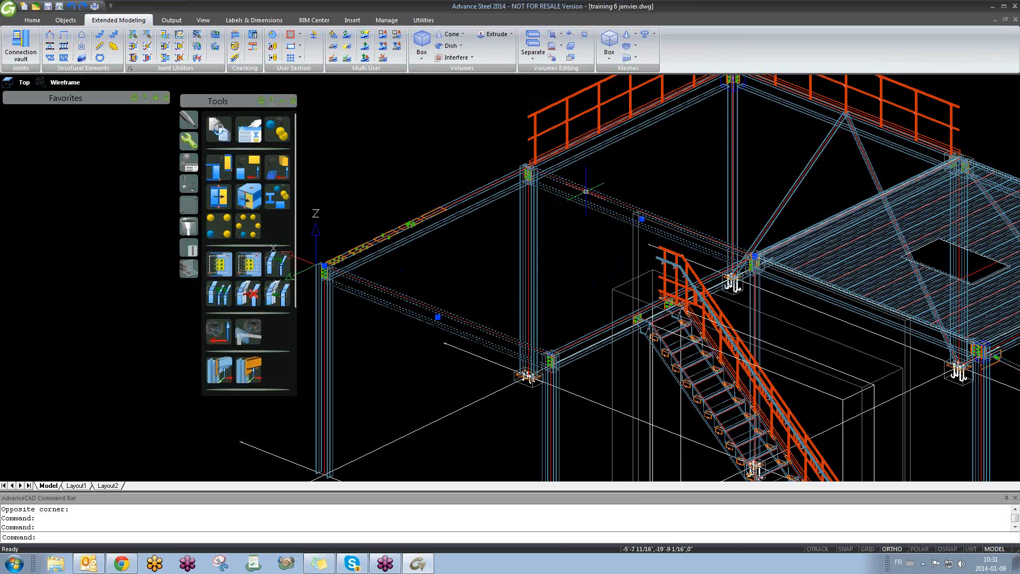
key(Escape)
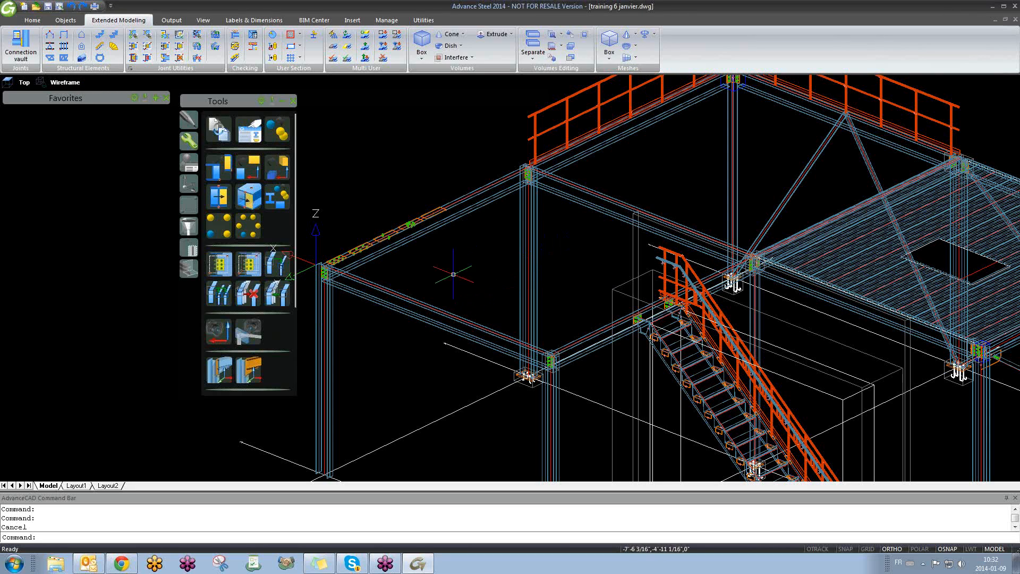
middle_drag(373, 302, 376, 288)
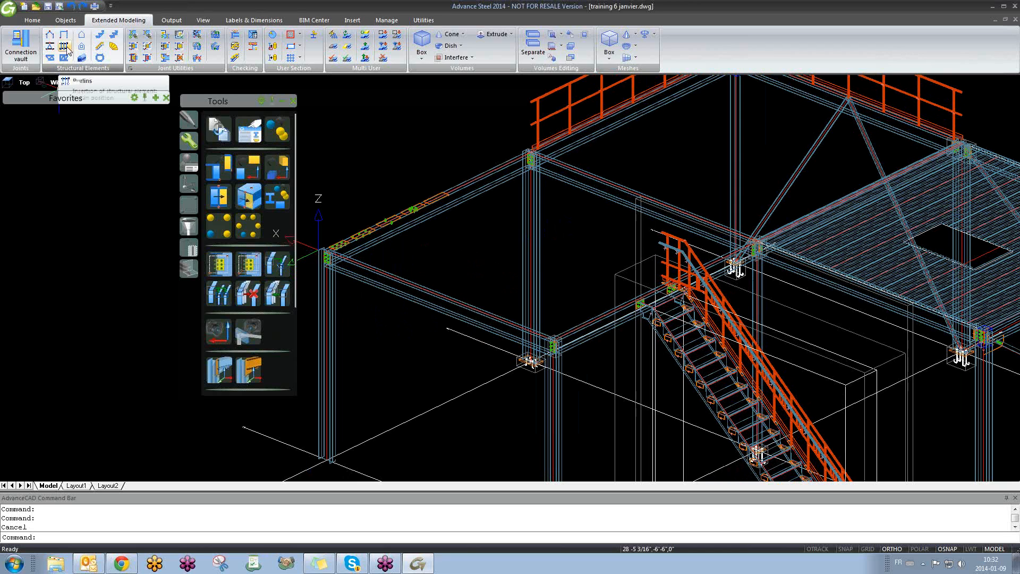
click(131, 202)
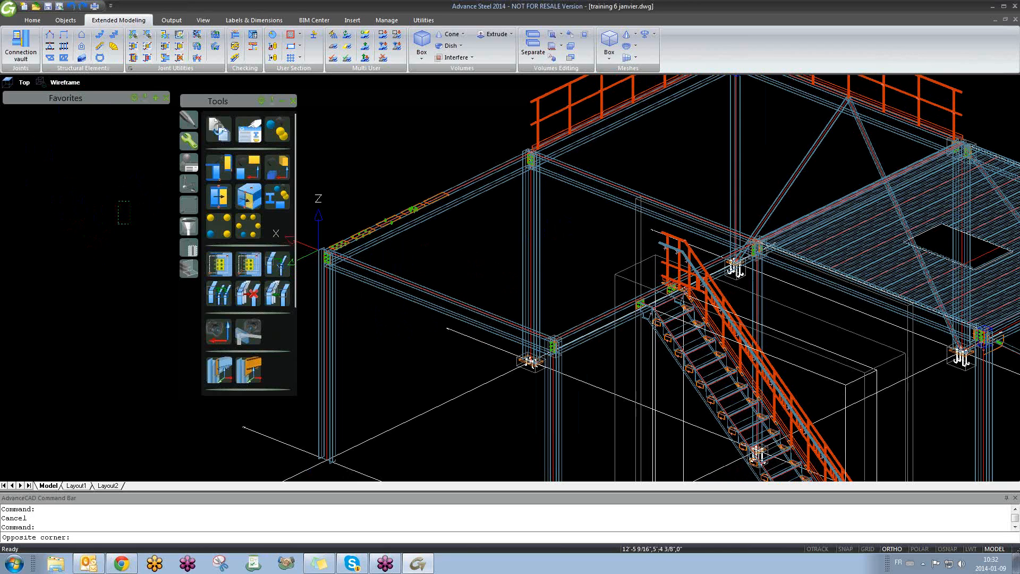
click(98, 263)
- Move the Tools palette clear of the steel frame
drag(242, 110, 106, 127)
middle_drag(192, 184, 212, 157)
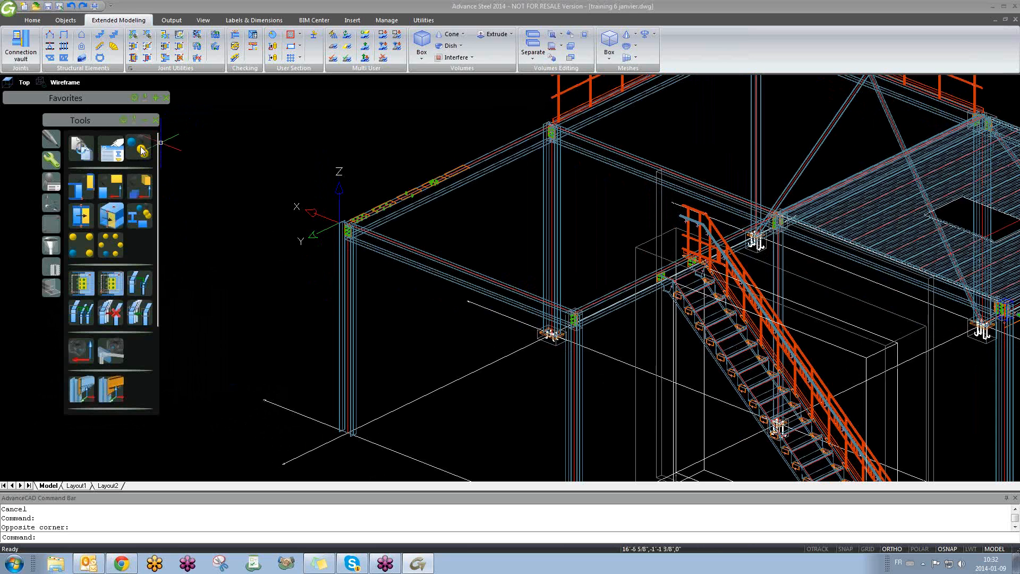
- Copy the unbolted end plate of the plate row on the outer beam, along the beam toward the frame corner
scroll(367, 157, up, 6)
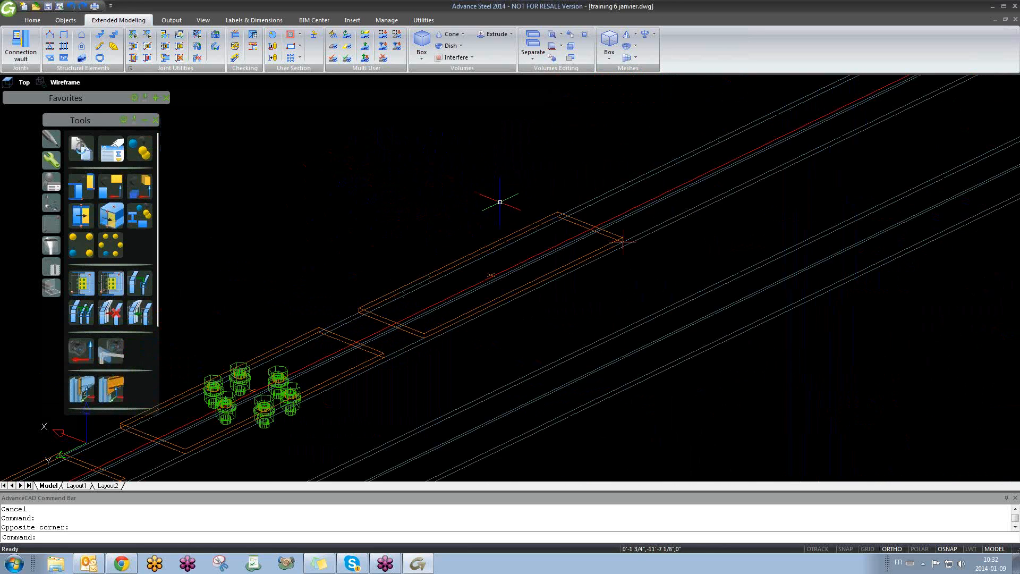
scroll(586, 231, down, 8)
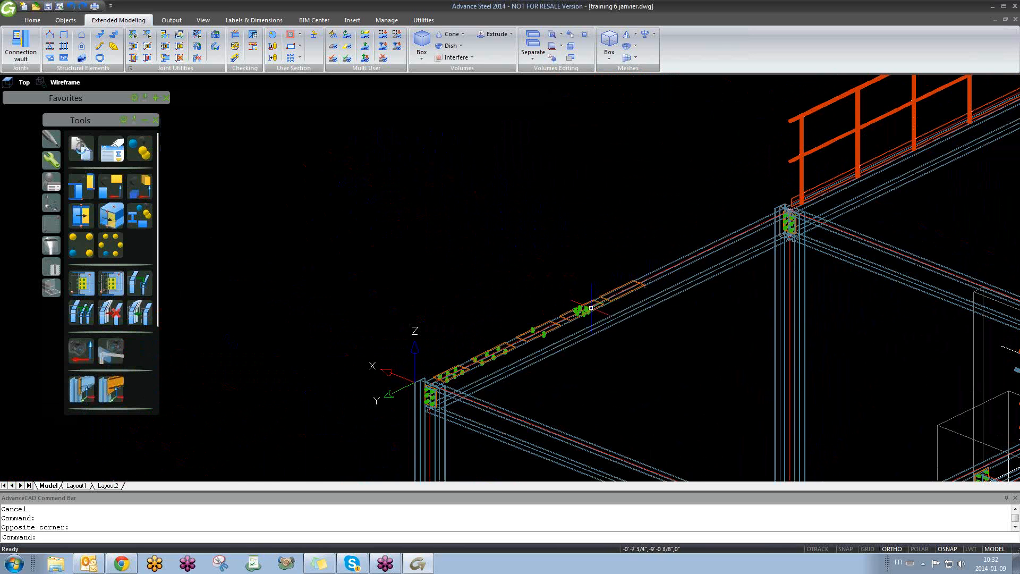
scroll(563, 319, up, 3)
scroll(478, 346, down, 3)
scroll(464, 350, up, 2)
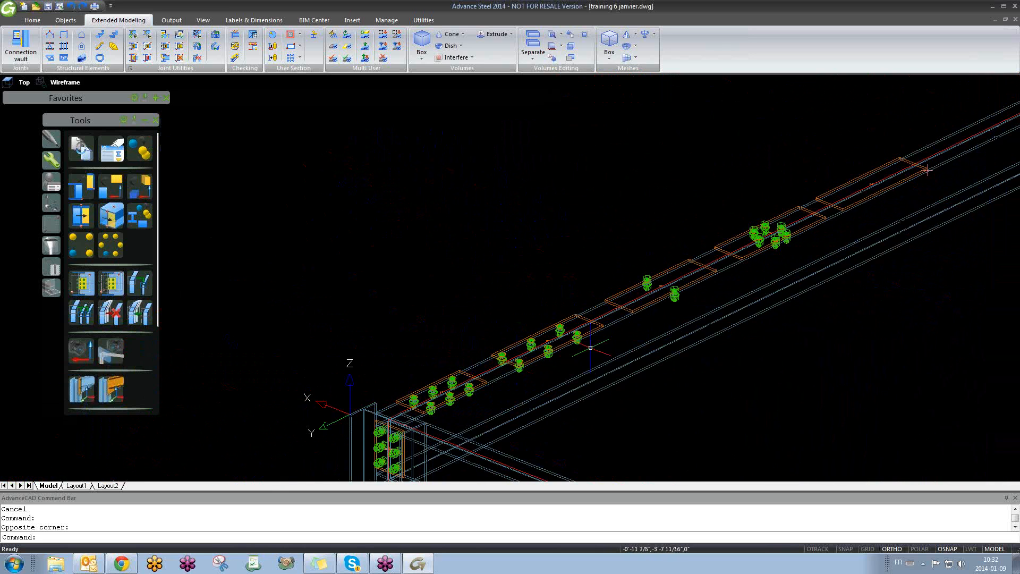
scroll(588, 326, up, 2)
text(CP)
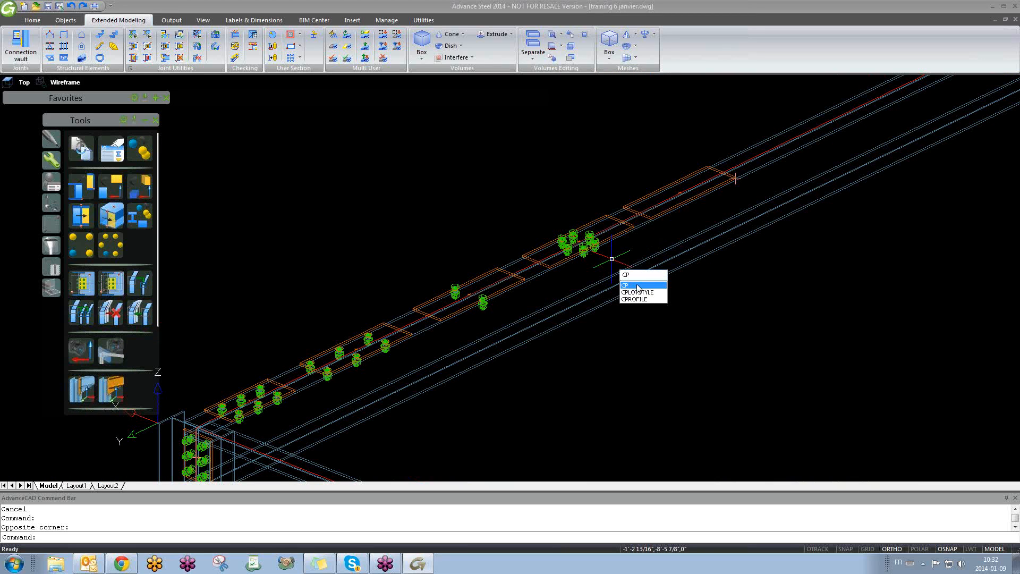
key(Return)
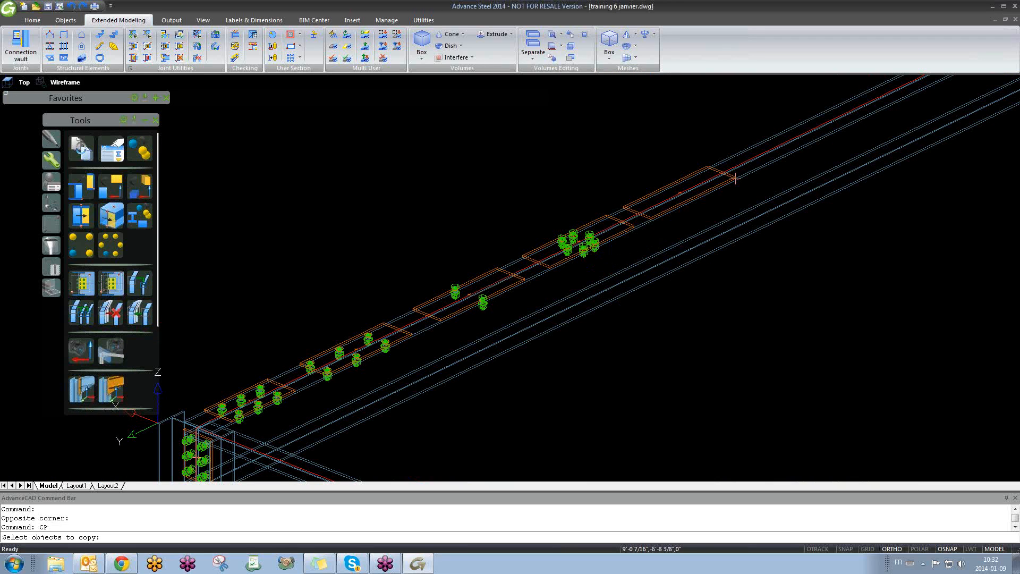
middle_drag(695, 296, 548, 351)
scroll(521, 253, up, 2)
click(498, 241)
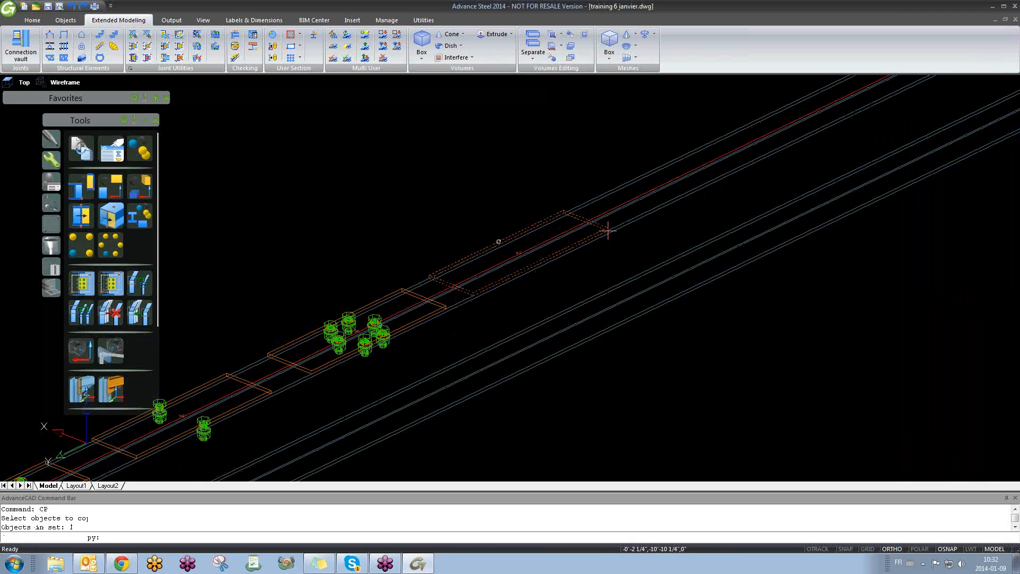
scroll(501, 237, down, 4)
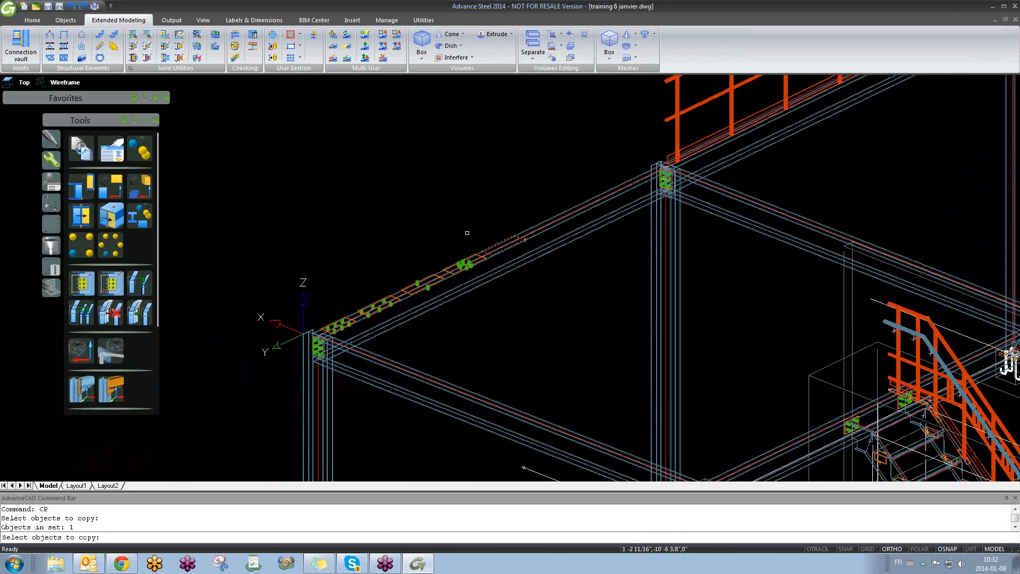
key(Return)
click(537, 190)
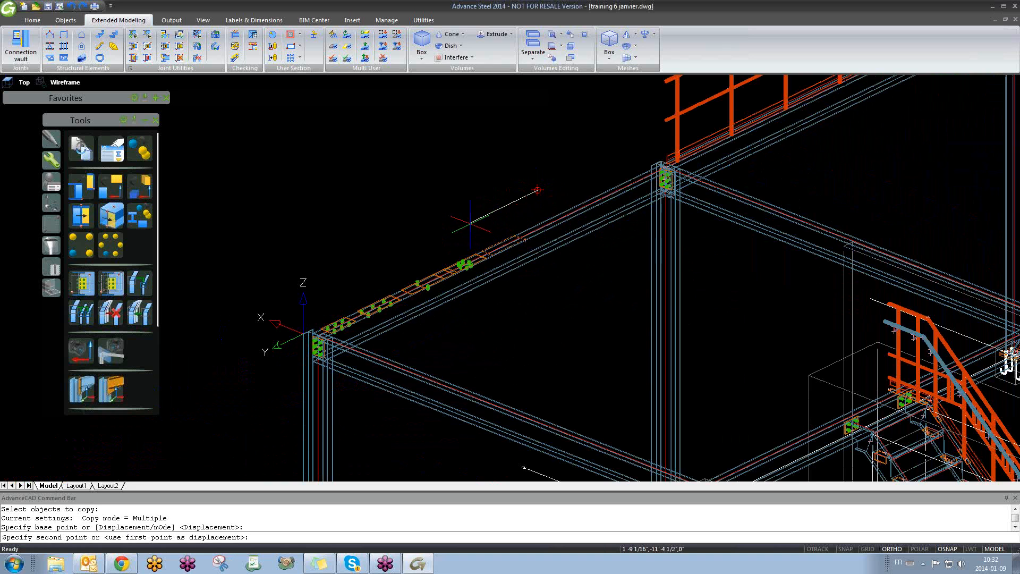
click(408, 234)
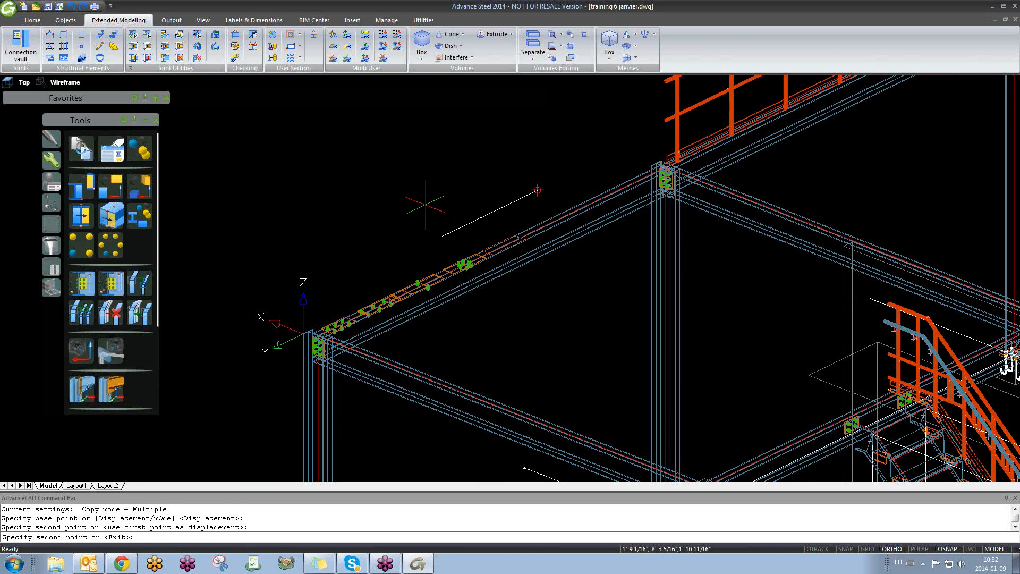
key(Escape)
- Examine the position of the copied plate among the bolted plates along the outer beam
scroll(389, 285, up, 5)
scroll(389, 285, up, 5)
click(389, 285)
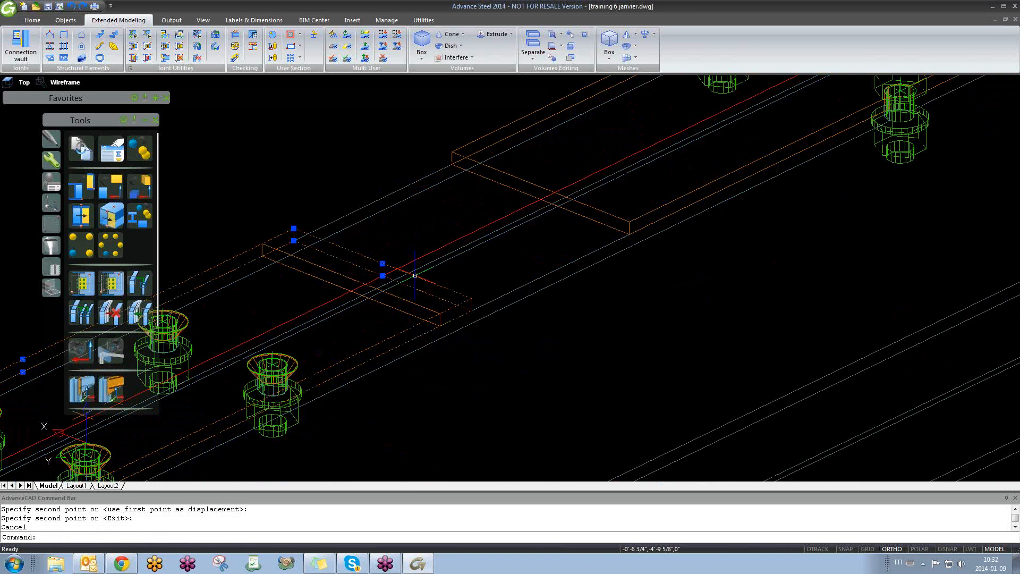
scroll(395, 276, down, 5)
scroll(673, 200, up, 2)
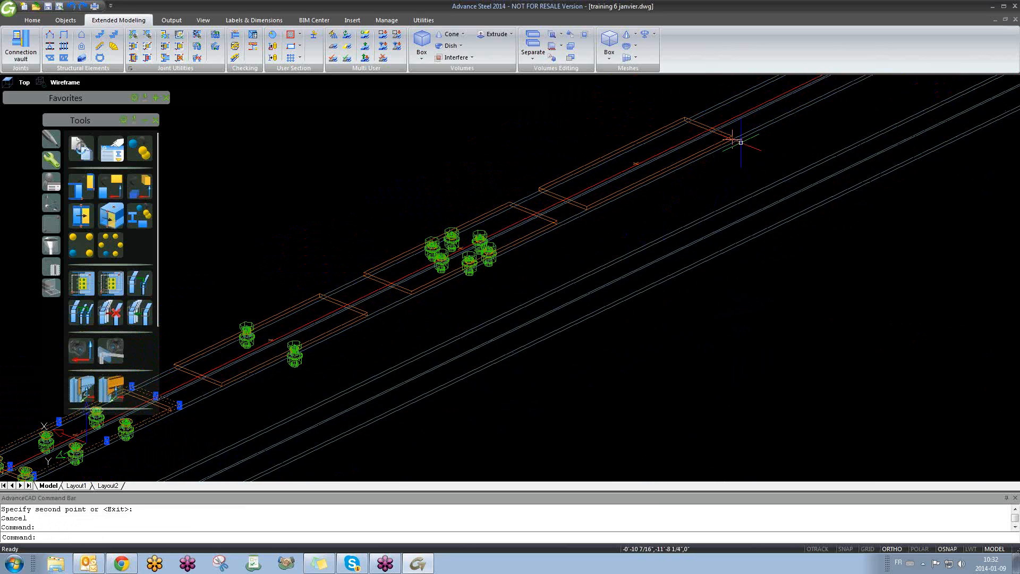
scroll(726, 141, up, 3)
scroll(714, 212, down, 5)
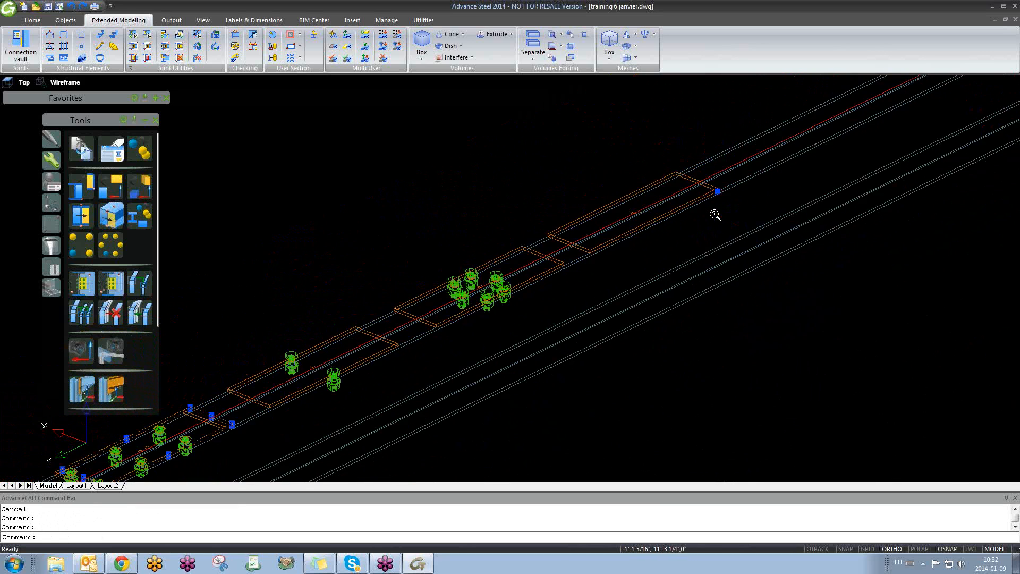
key(Escape)
scroll(465, 312, up, 4)
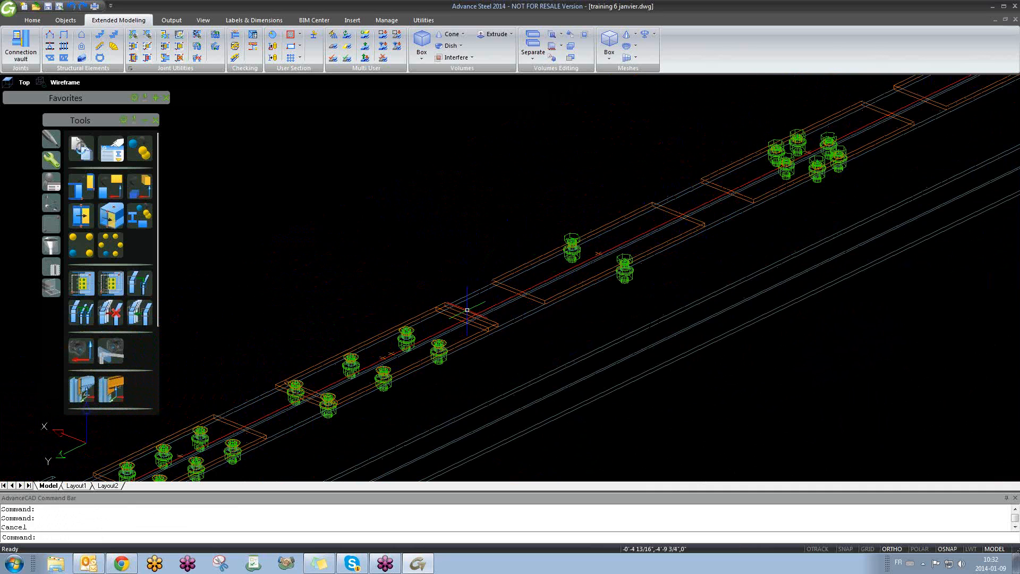
- Undo the plate copy on the outer beam
click(465, 313)
key(Escape)
key(ctrl+z)
key(ctrl+z)
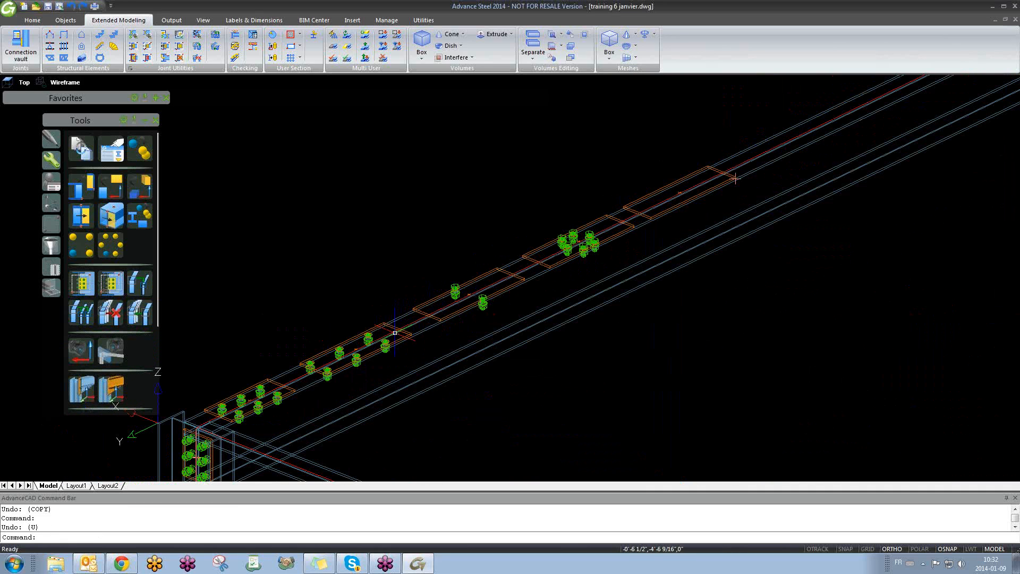
- Move the Tools palette aside to clear more of the view around the column bases
scroll(395, 332, down, 6)
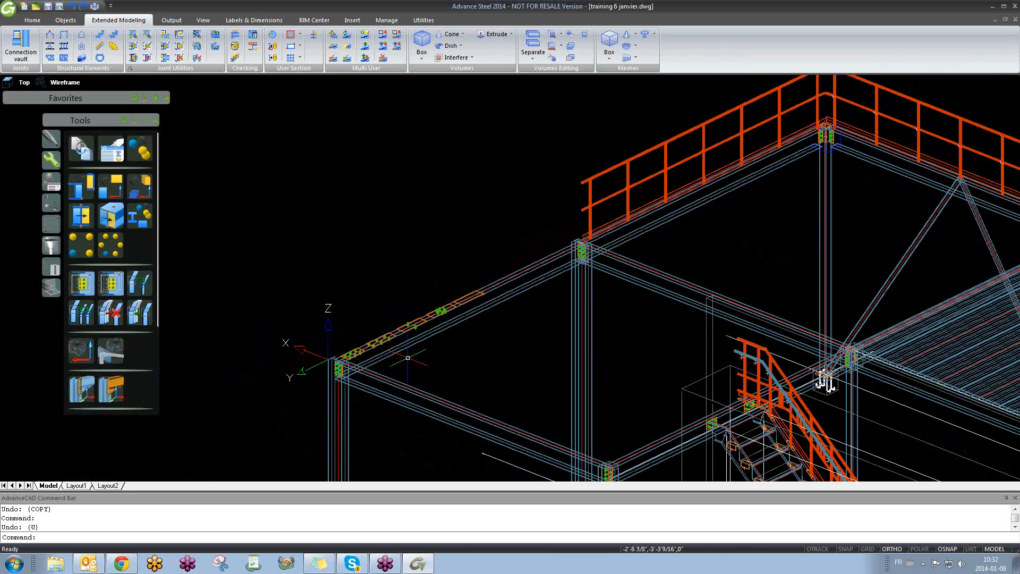
middle_drag(408, 357, 431, 177)
middle_drag(506, 364, 501, 244)
scroll(643, 430, up, 2)
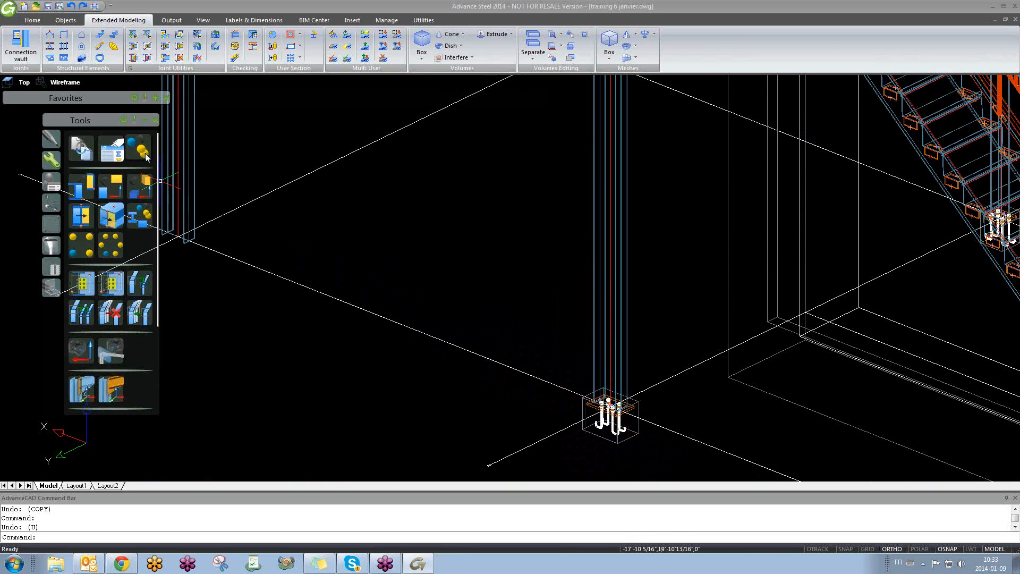
middle_drag(372, 277, 426, 270)
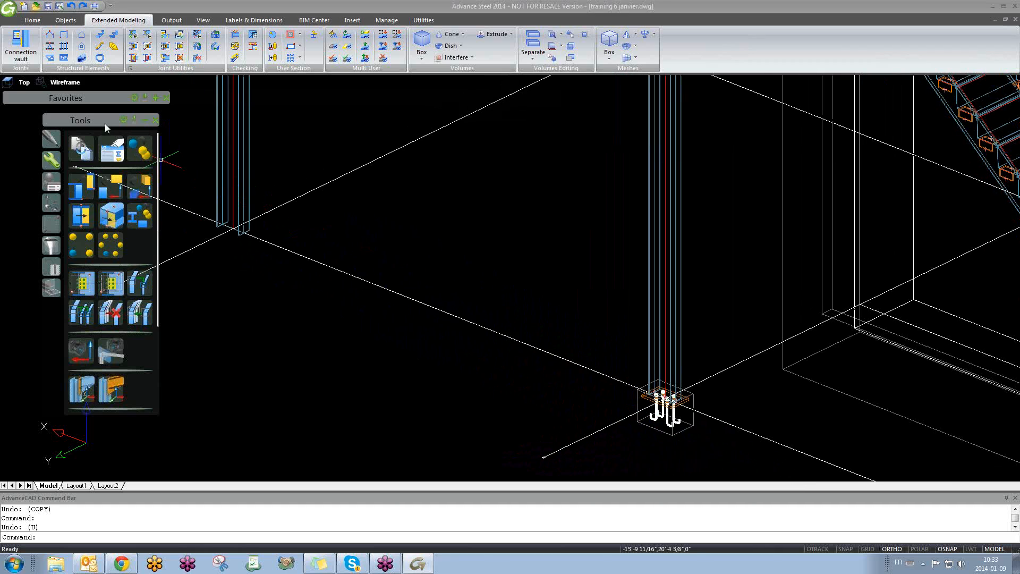
mouse_move(102, 122)
mouse_down()
mouse_move(53, 120)
mouse_move(65, 119)
mouse_up()
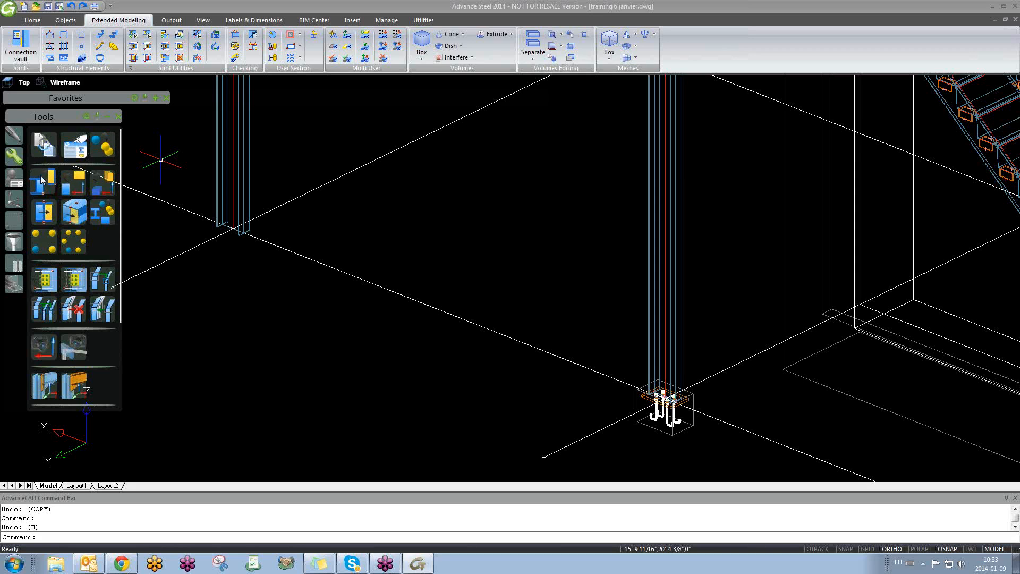
- Open the Transform elements tool, look over its Copy and Array options, and close it without transforming anything
click(104, 144)
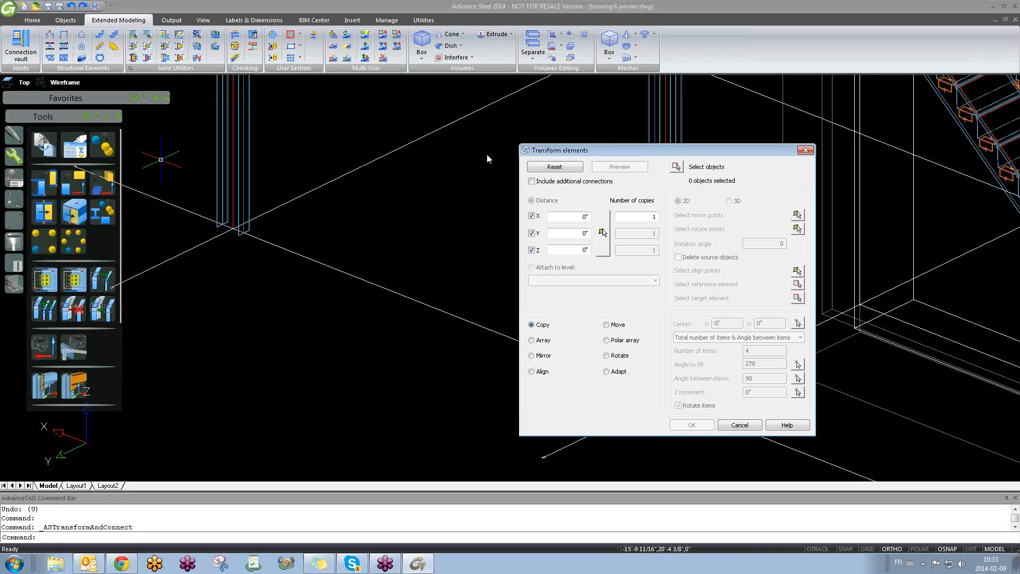
drag(537, 149, 295, 131)
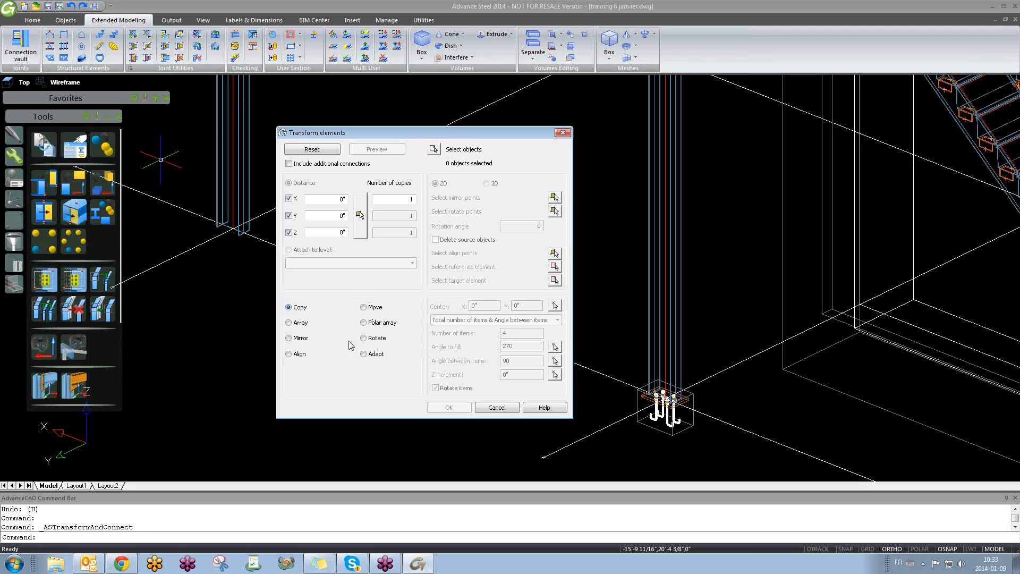
click(288, 323)
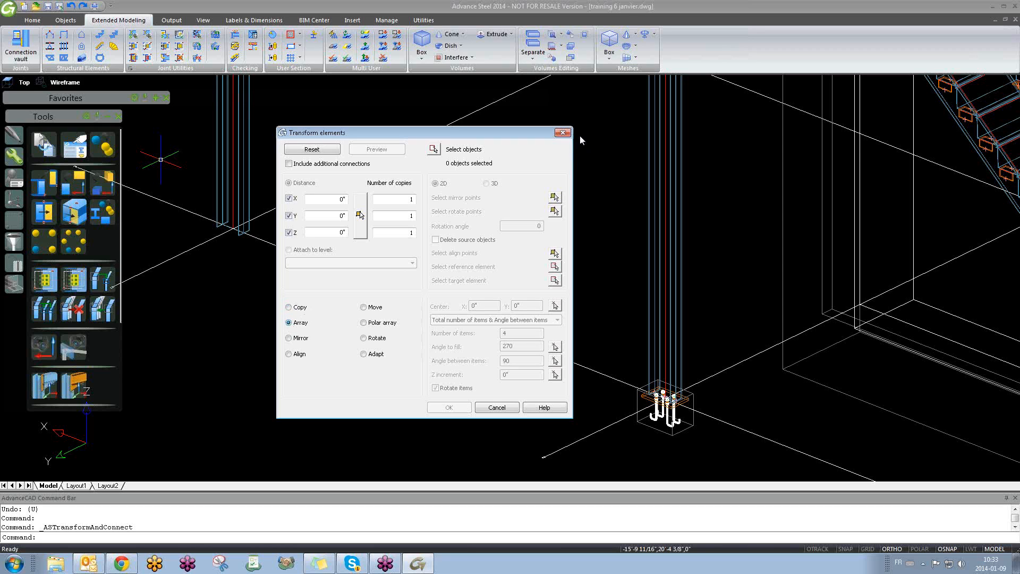
click(562, 132)
- Try to place a rolled I-section beam in the open space in front of the frame's columns
middle_drag(352, 258, 467, 258)
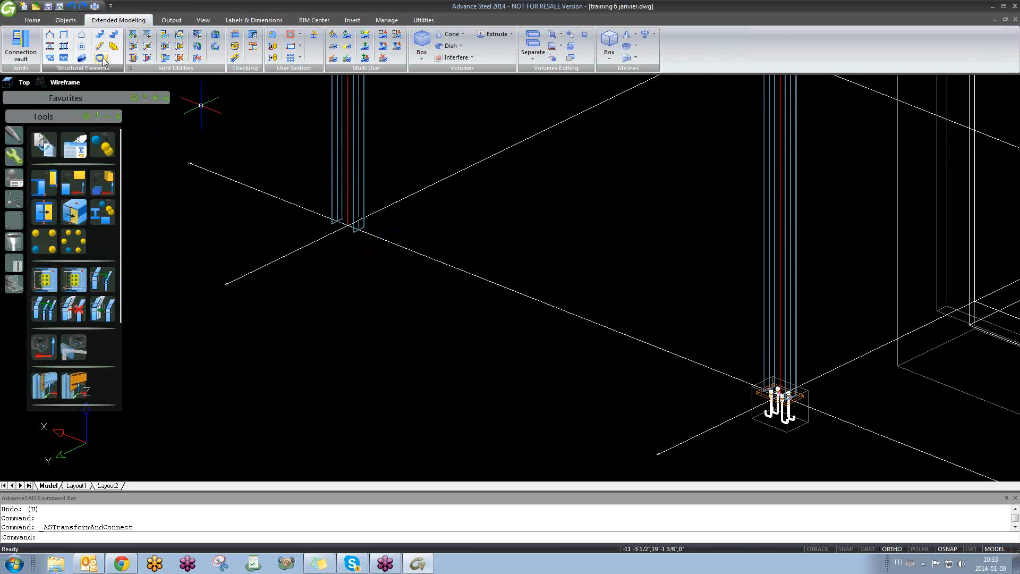
click(61, 21)
click(148, 34)
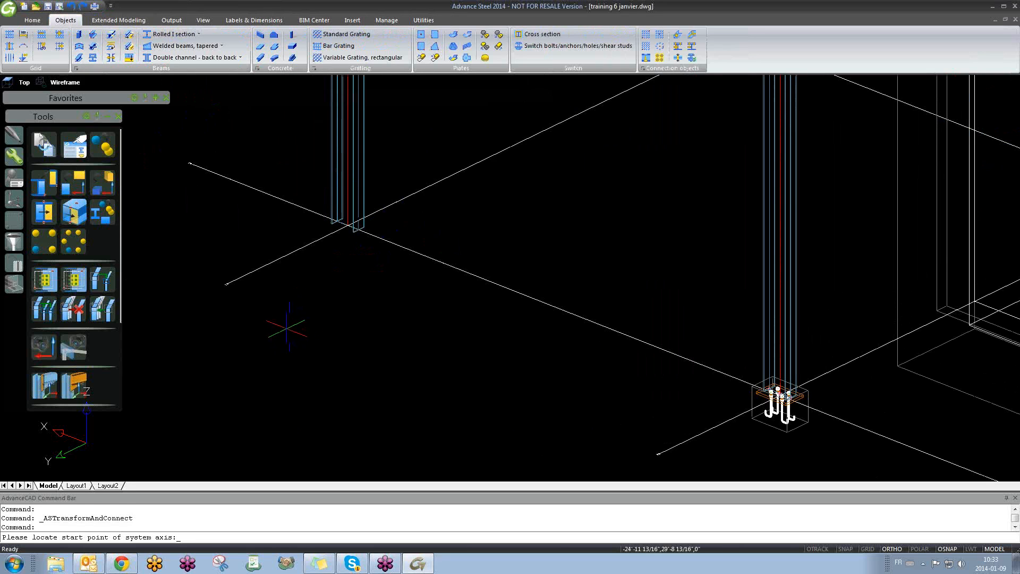
click(276, 333)
click(494, 451)
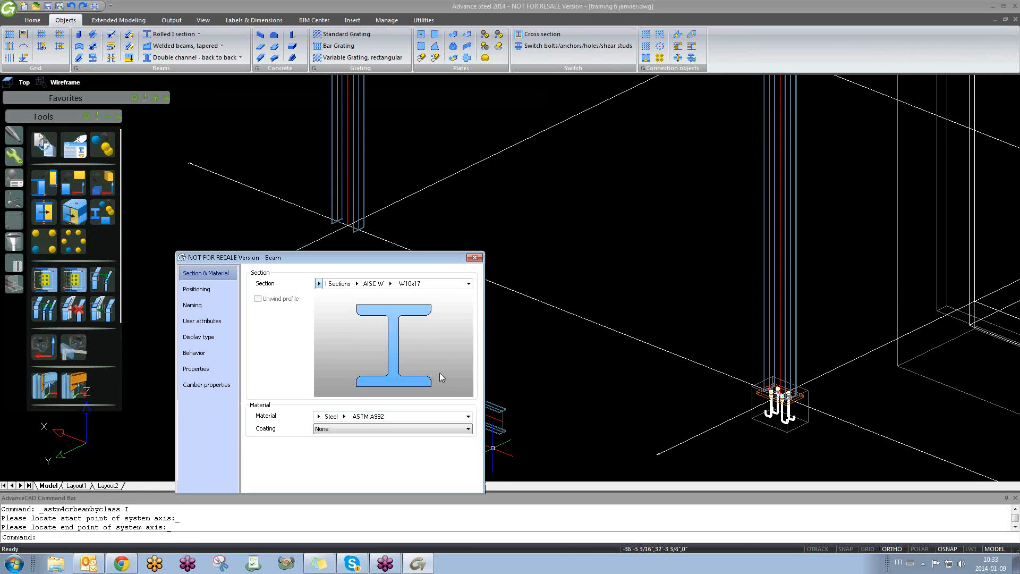
- Reset the coordinate system to the World UCS
scroll(398, 375, down, 8)
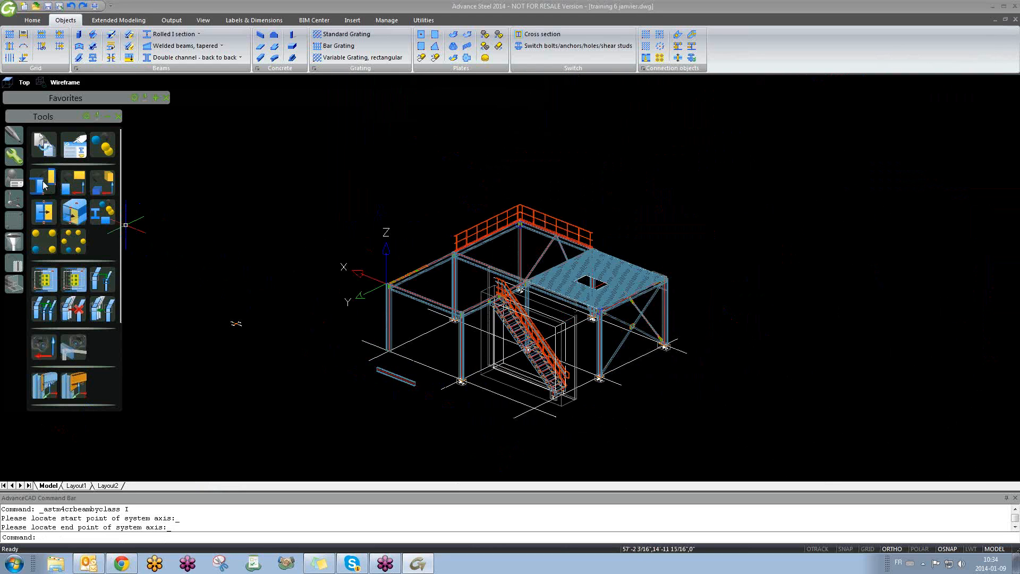
click(15, 197)
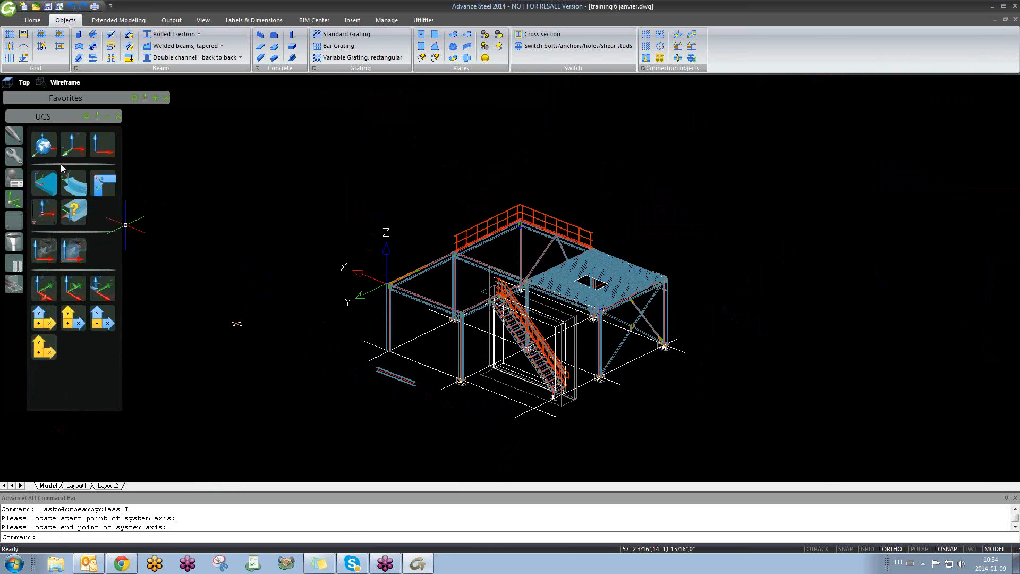
click(45, 146)
- Delete the misplaced loose beam floating beside the platform
shift+middle_drag(529, 460, 674, 439)
click(679, 326)
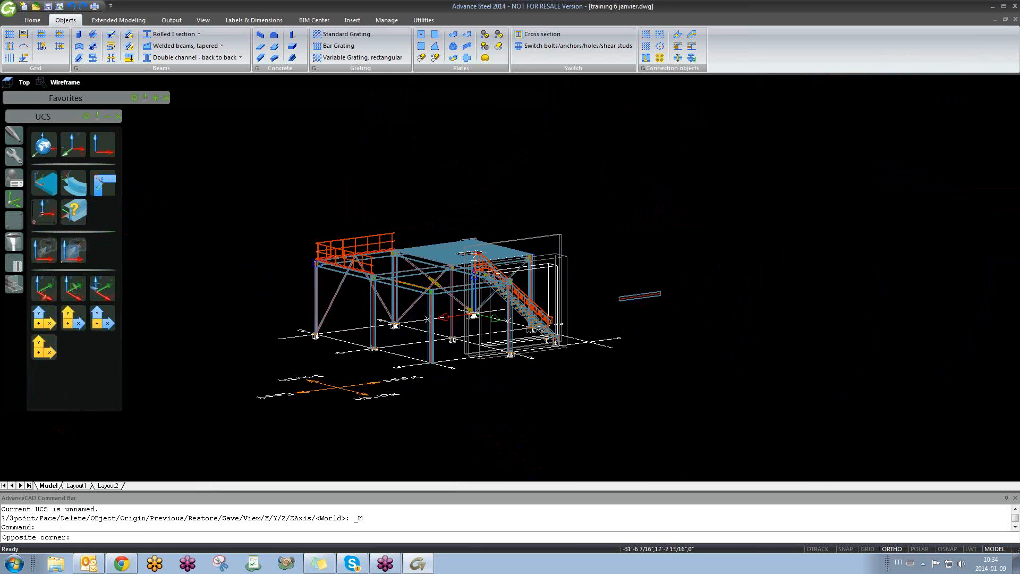
click(610, 256)
key(Delete)
- Place a new rolled I-section beam at ground level, in the open area outside the platform's grid
shift+middle_drag(610, 256, 211, 189)
click(170, 33)
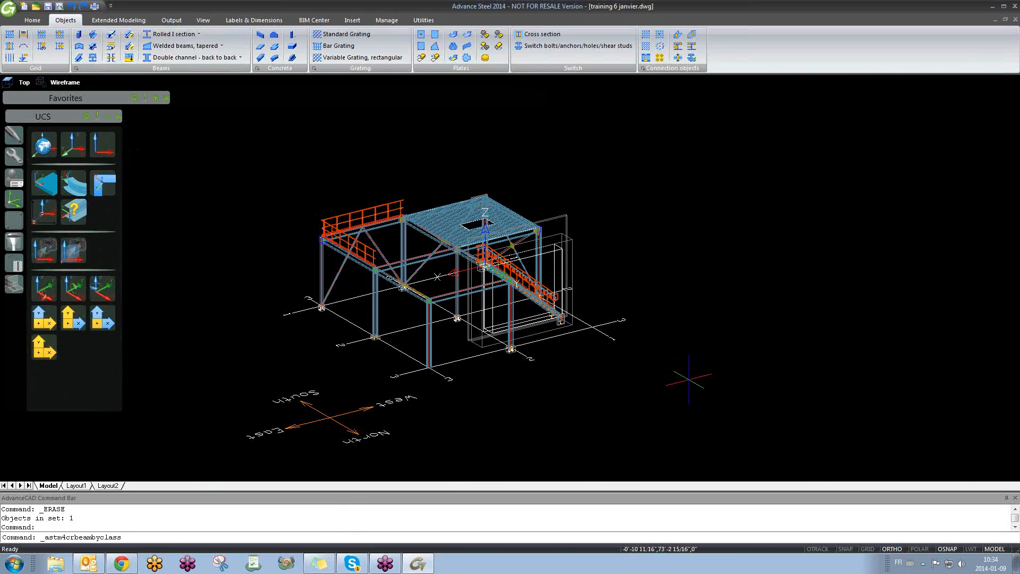
click(584, 377)
click(660, 375)
- Switch the connector type used for new connection objects to shear studs
scroll(611, 374, up, 6)
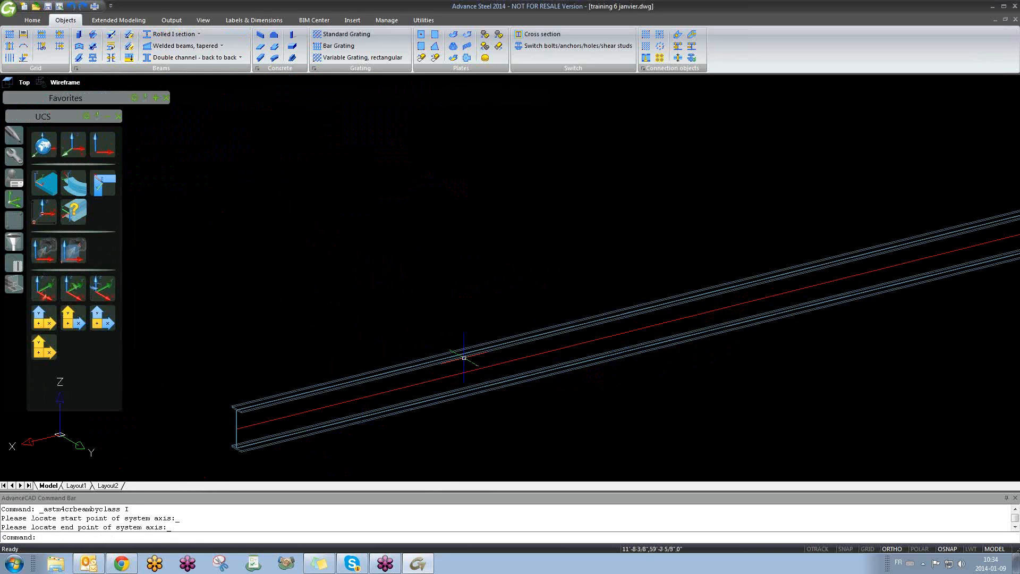
scroll(398, 354, down, 2)
click(546, 47)
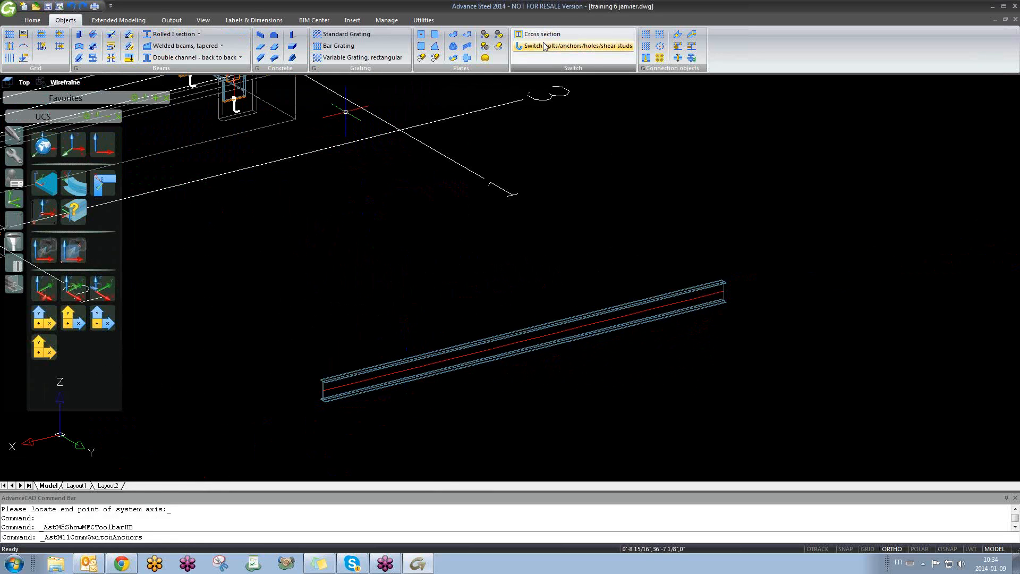
click(546, 48)
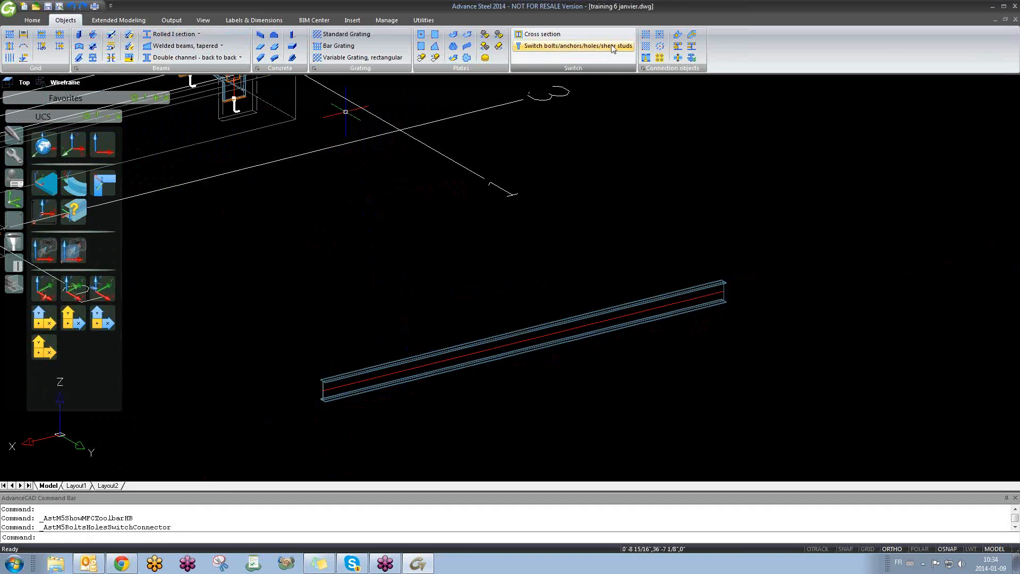
- Place a rectangular shear stud pattern on the new beam's top flange, from its end corner to a point along the opposite flange edge
click(646, 34)
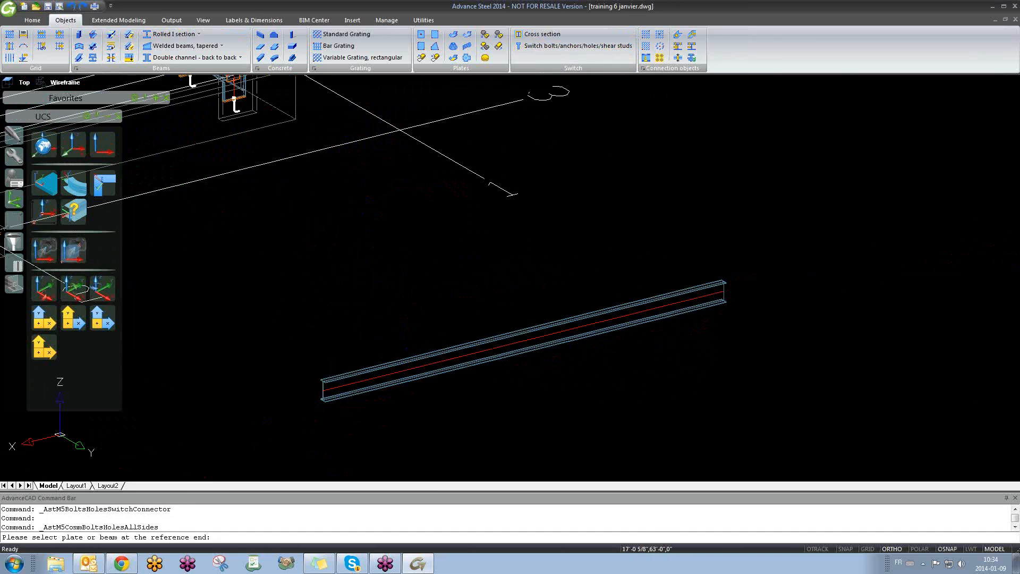
scroll(343, 380, up, 4)
click(338, 375)
scroll(339, 375, up, 3)
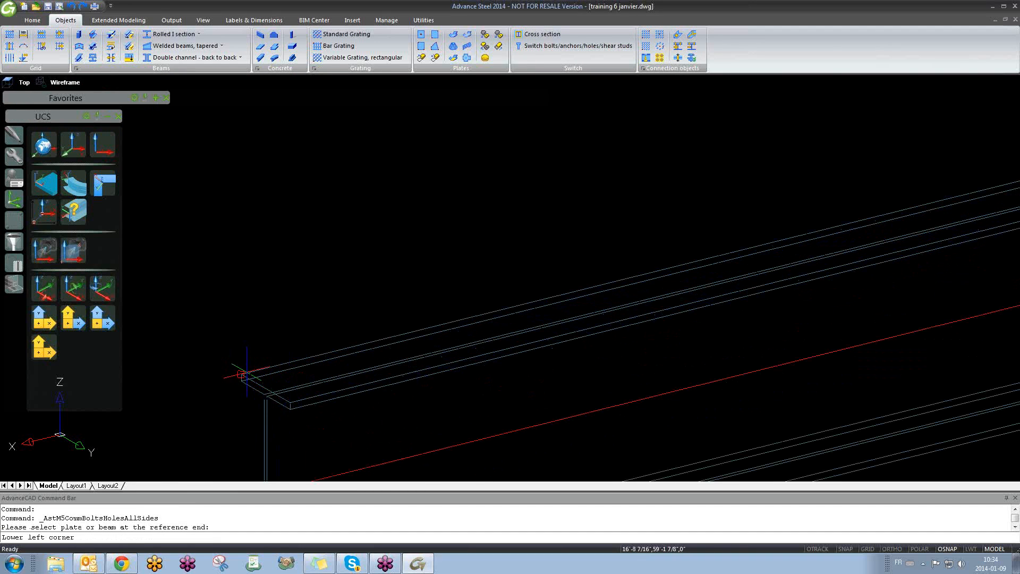
click(242, 376)
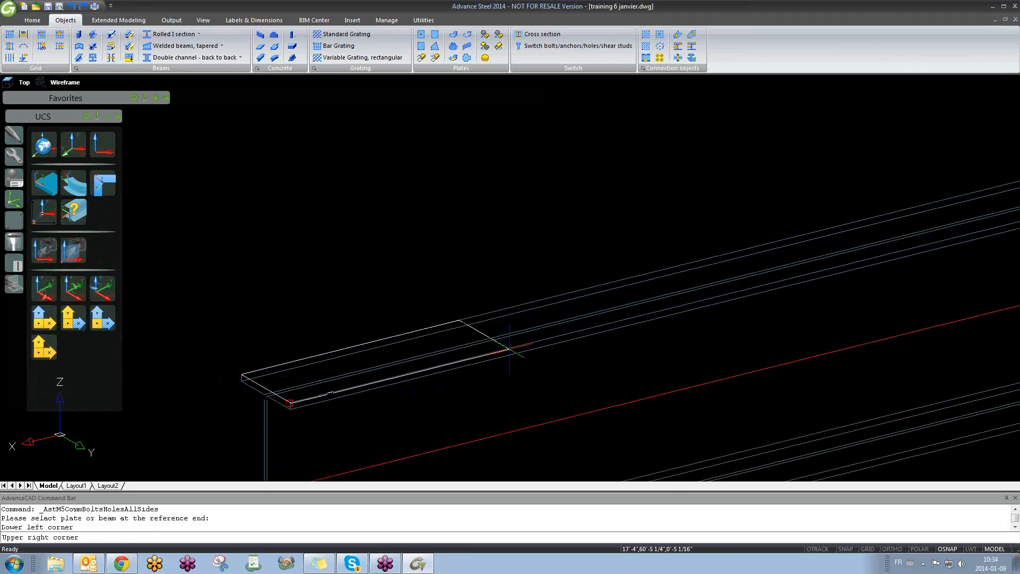
text(NEAR)
key(Return)
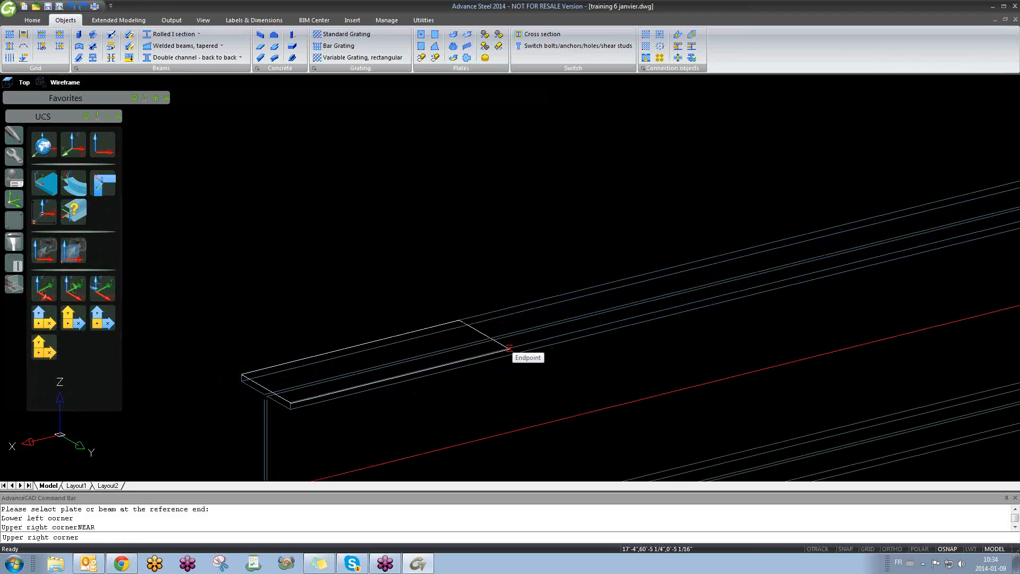
click(510, 349)
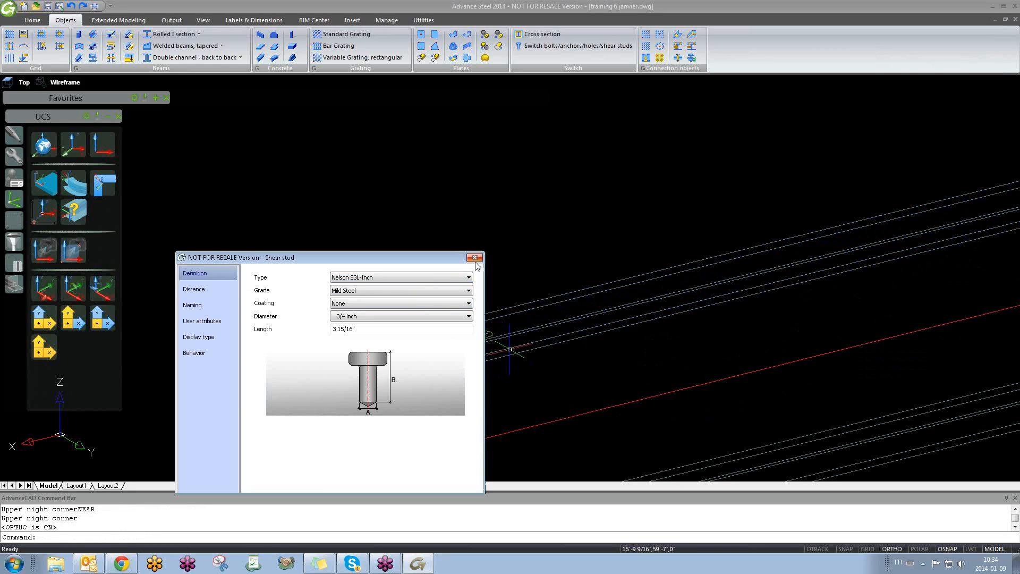
click(475, 257)
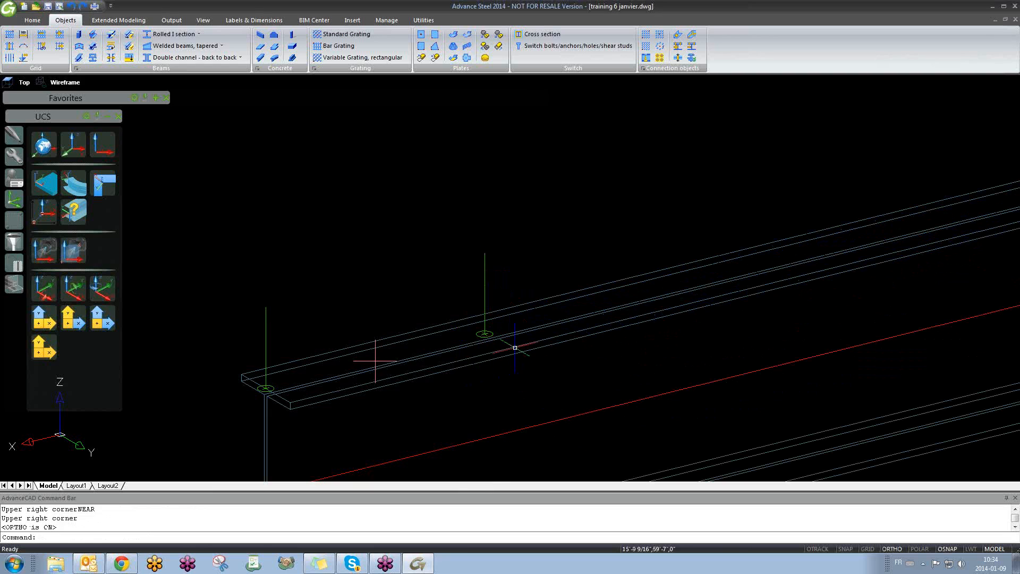
- Set the shear studs' display type to Solids
double_click(265, 330)
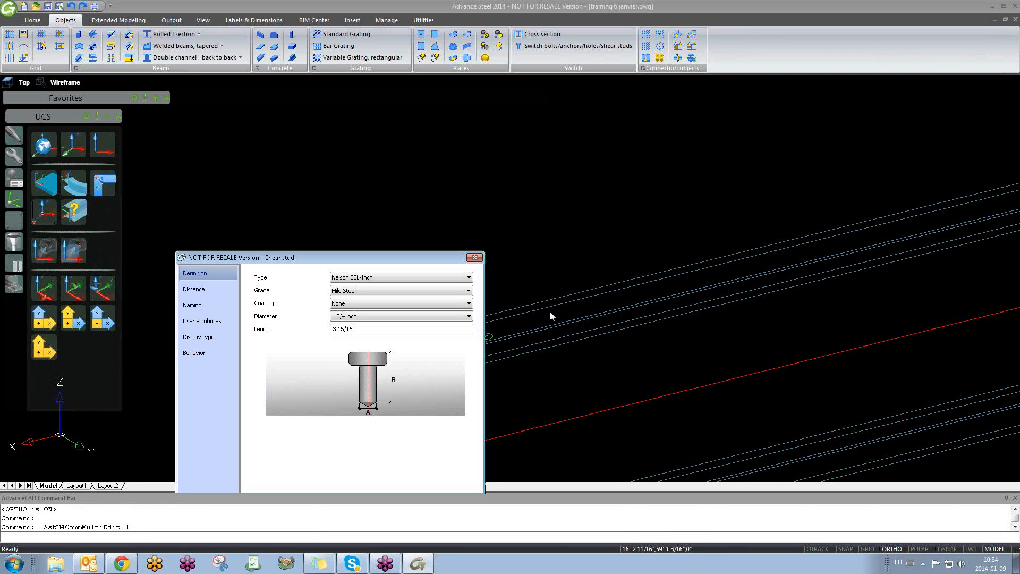
click(209, 340)
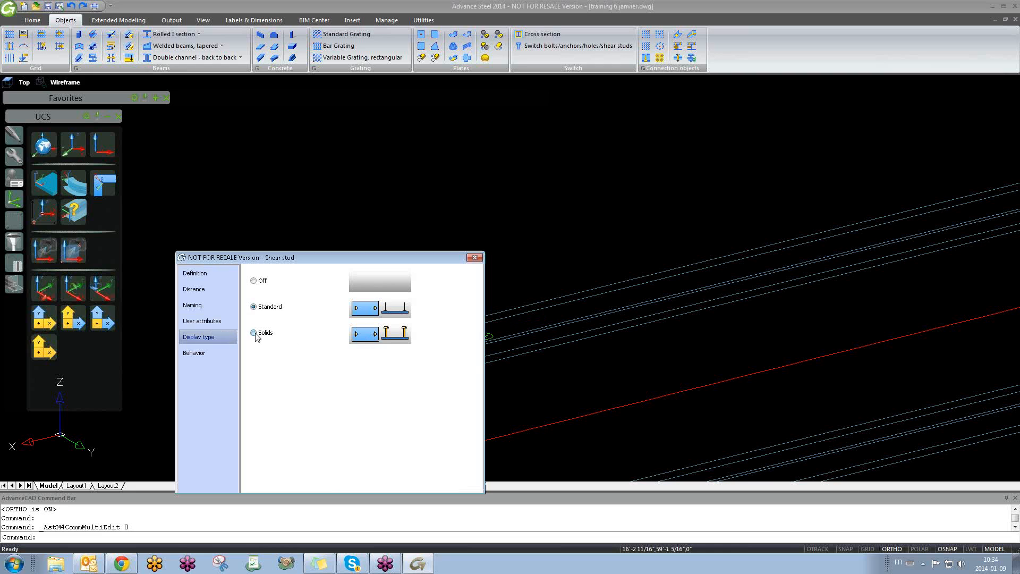
click(256, 333)
key(Escape)
middle_drag(426, 334, 449, 410)
scroll(431, 367, down, 3)
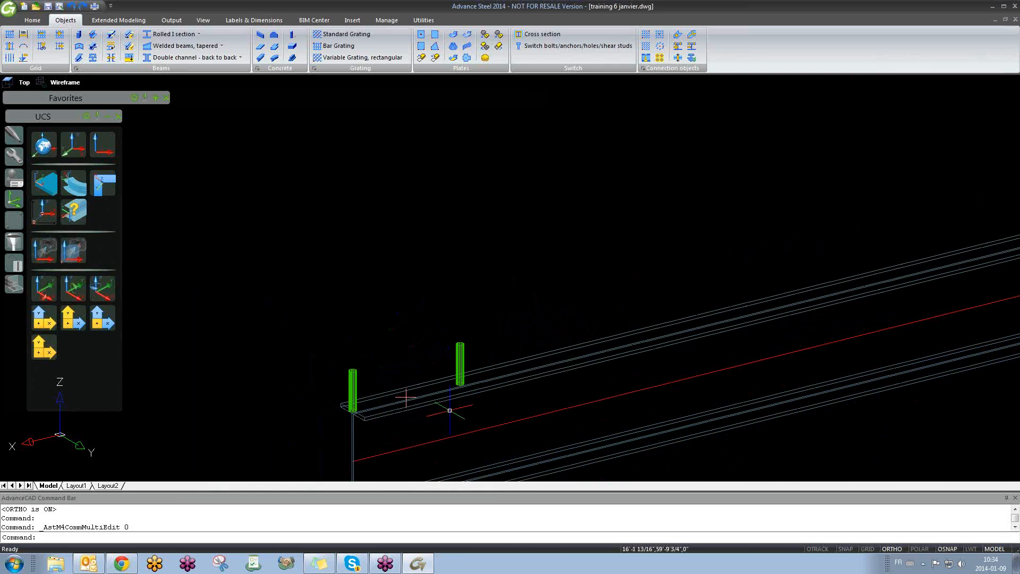
- Set the shear stud pattern to Number X 1 and Number Y 2, with the properties dialog moved clear of the studs
scroll(433, 381, up, 2)
double_click(479, 353)
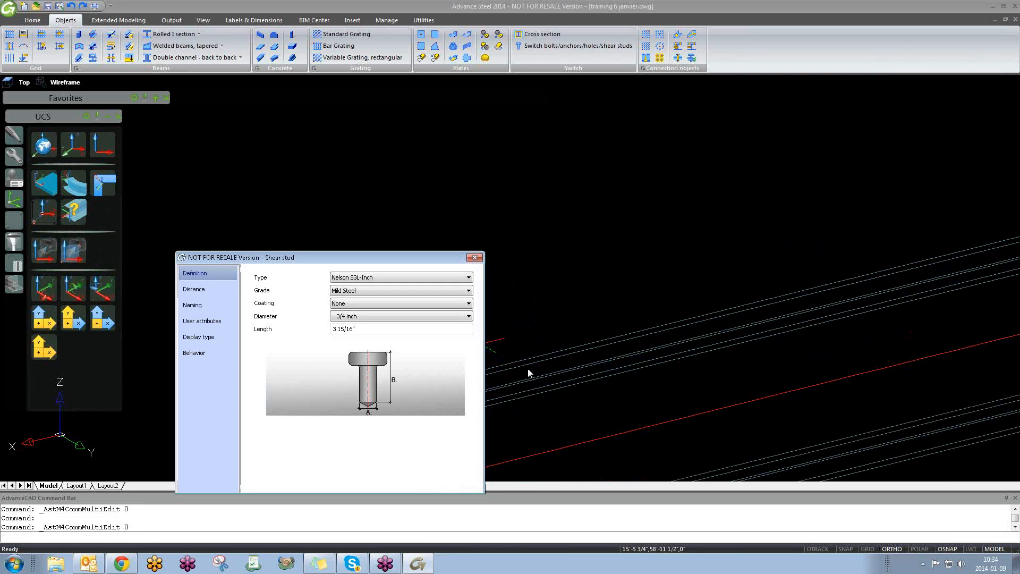
click(208, 289)
double_click(347, 277)
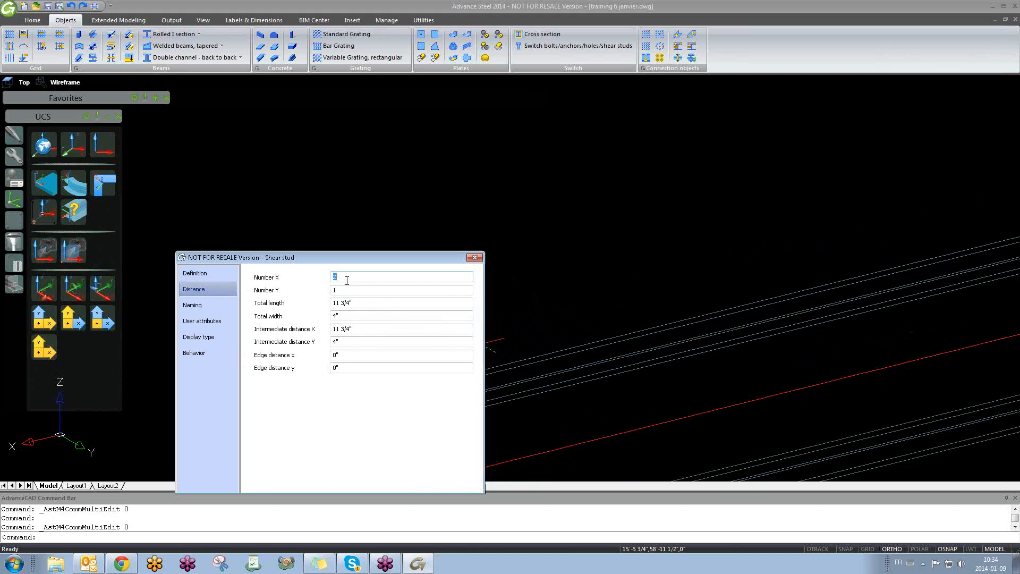
key(Tab)
drag(292, 256, 568, 188)
middle_drag(379, 326, 196, 336)
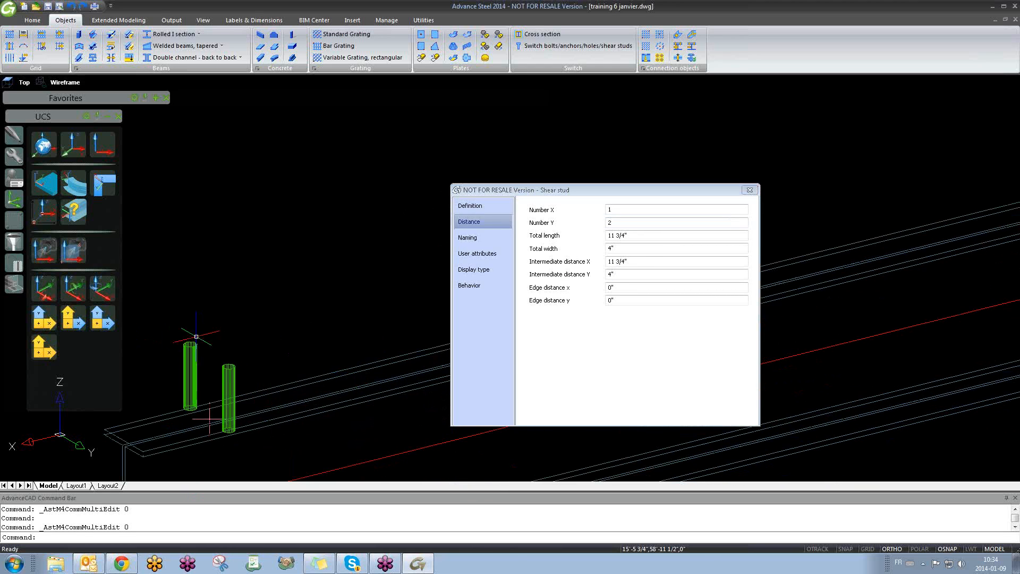
- Set the shear studs' intermediate distance Y to 3" and close their properties
double_click(611, 248)
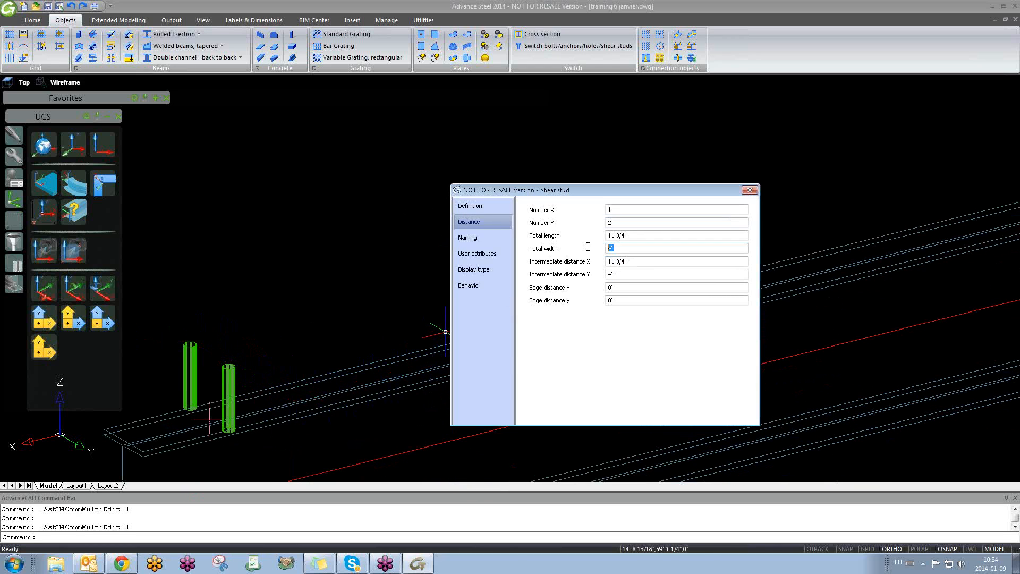
double_click(634, 274)
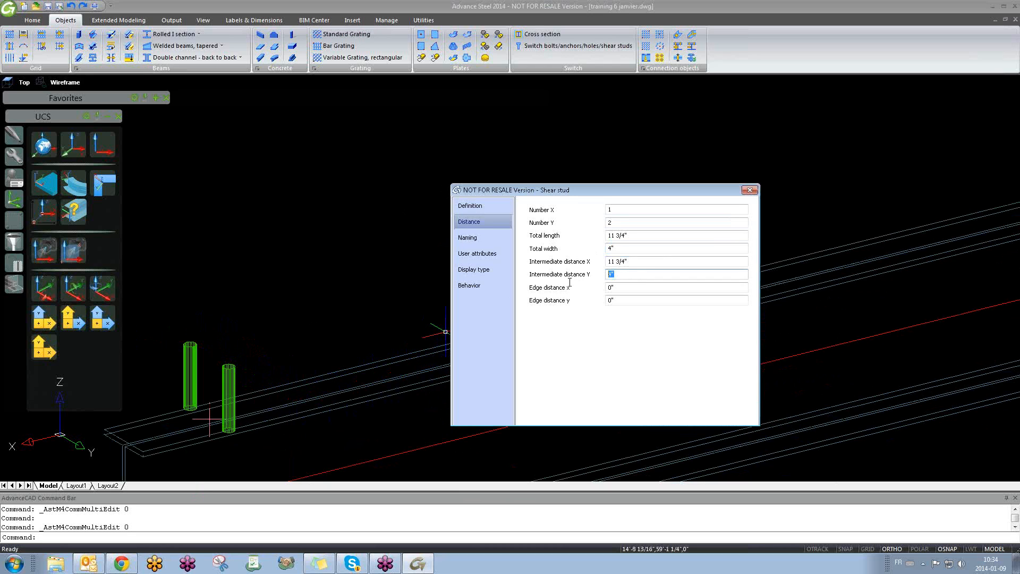
text(3)
key(Return)
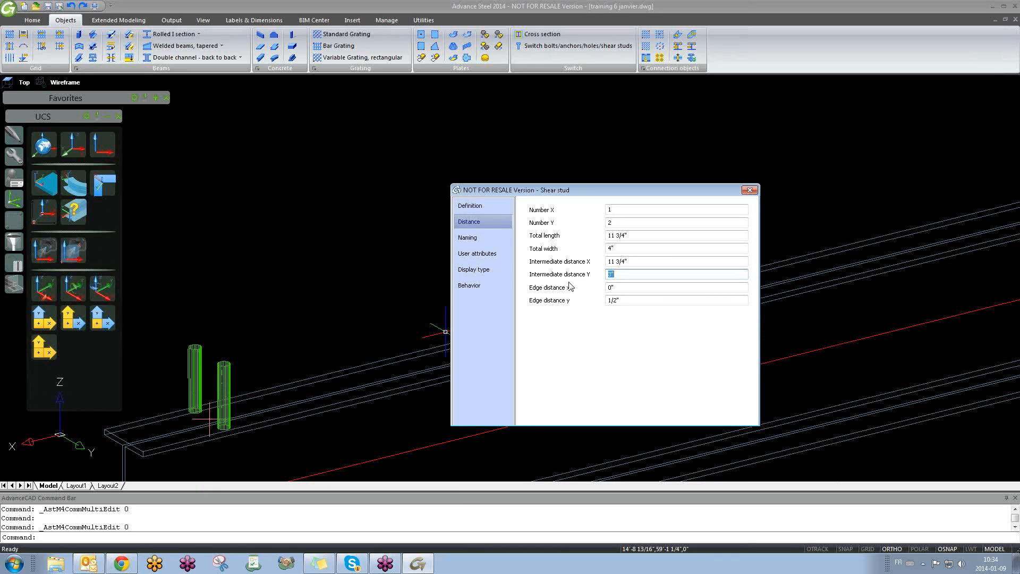
click(745, 191)
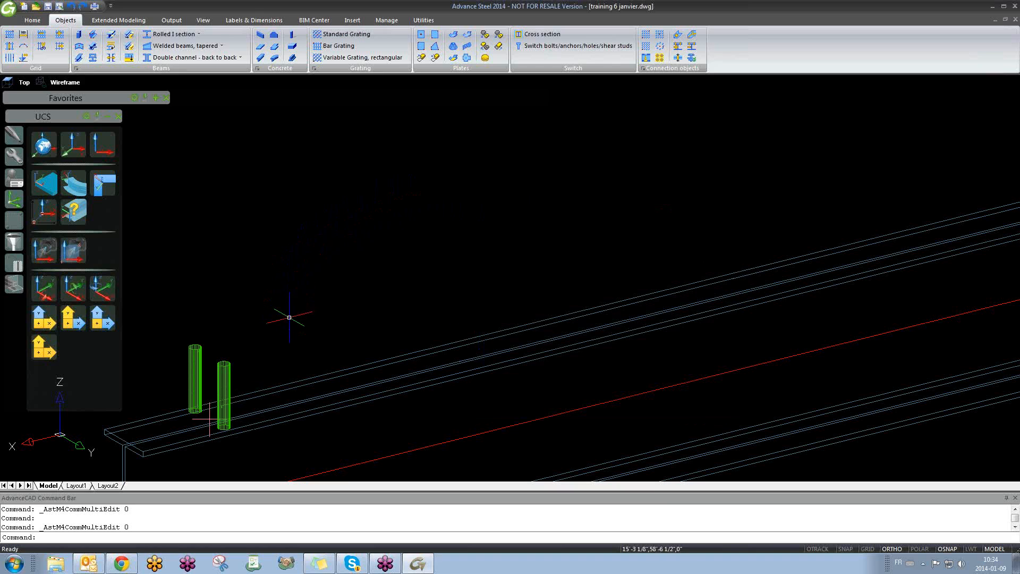
- Start the Transform elements tool in Array mode and select the shear stud pair together with its weld as the objects
click(15, 160)
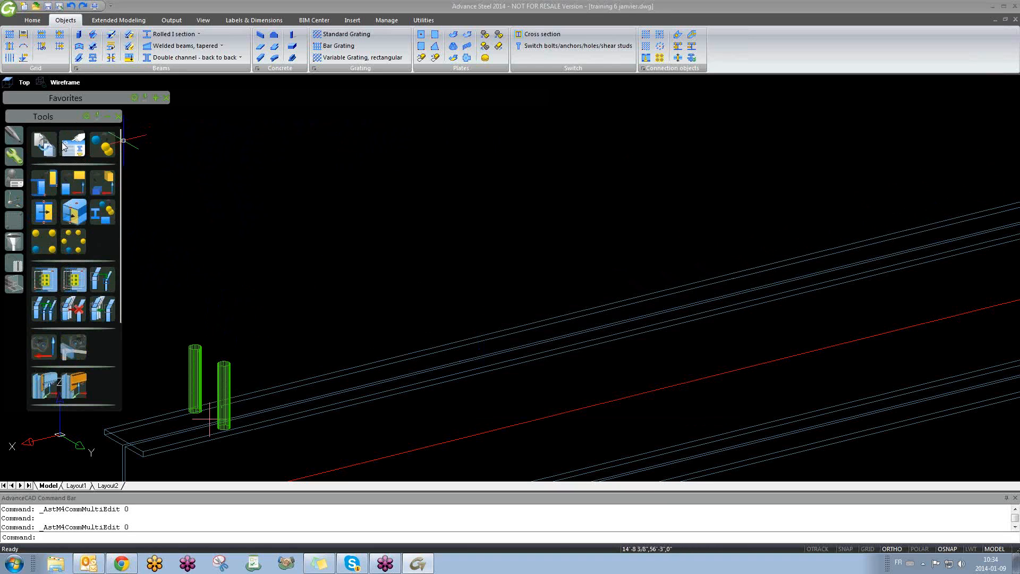
click(103, 151)
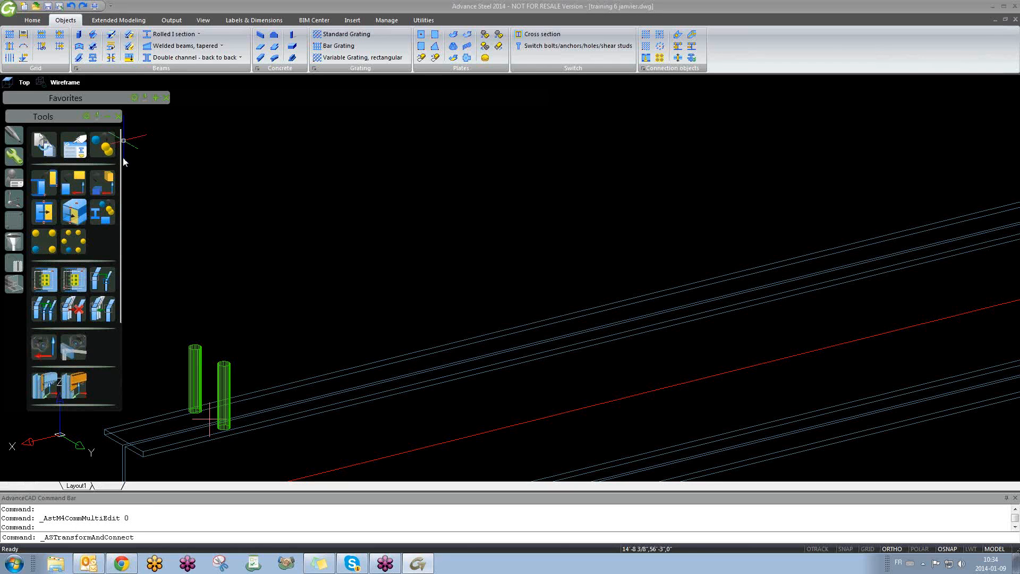
drag(456, 133, 628, 140)
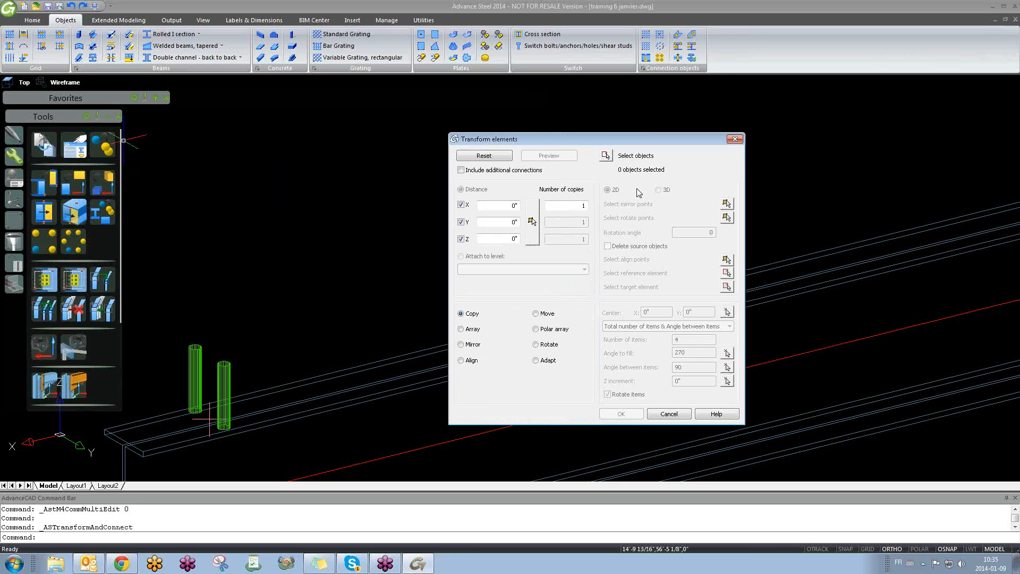
click(461, 330)
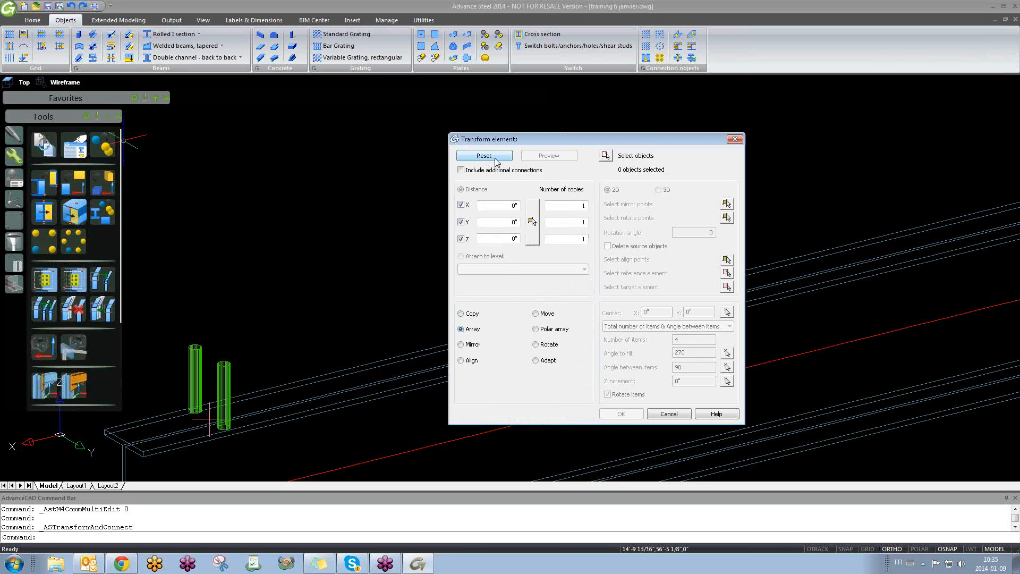
click(605, 155)
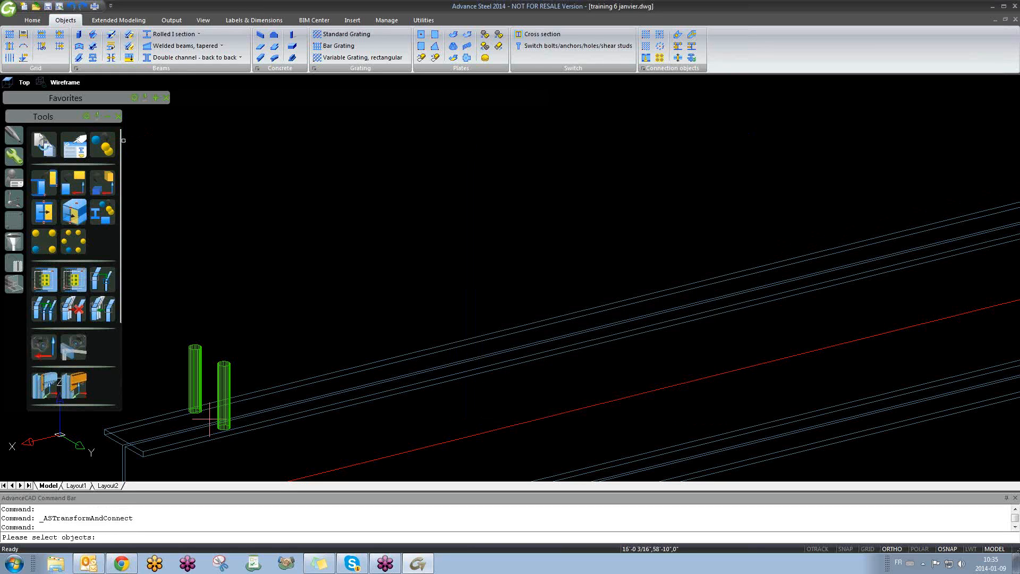
click(172, 296)
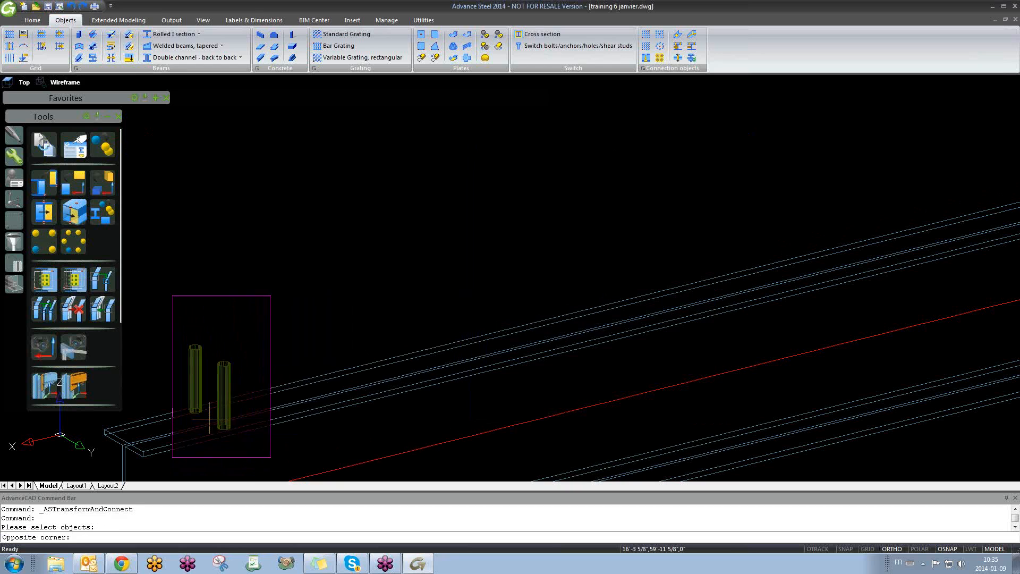
click(271, 457)
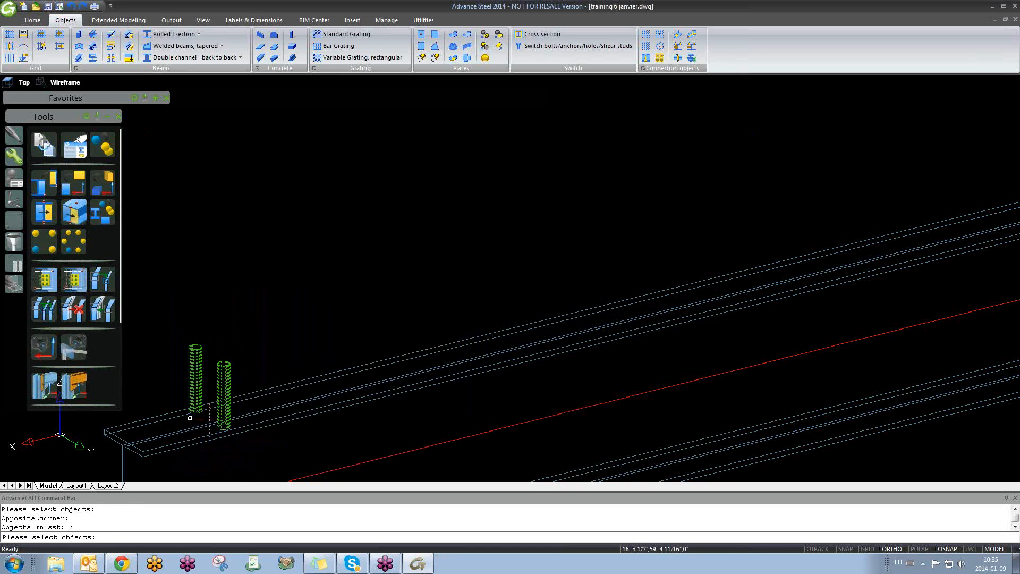
key(Return)
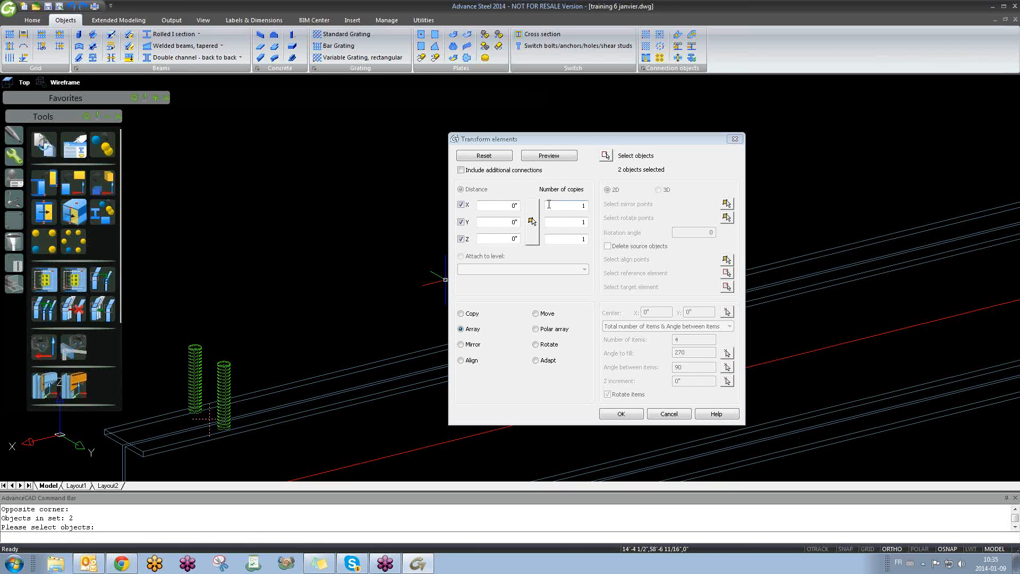
- Preview an array of 10 copies at 6" in X with additional connections included, and return to modify it
double_click(576, 206)
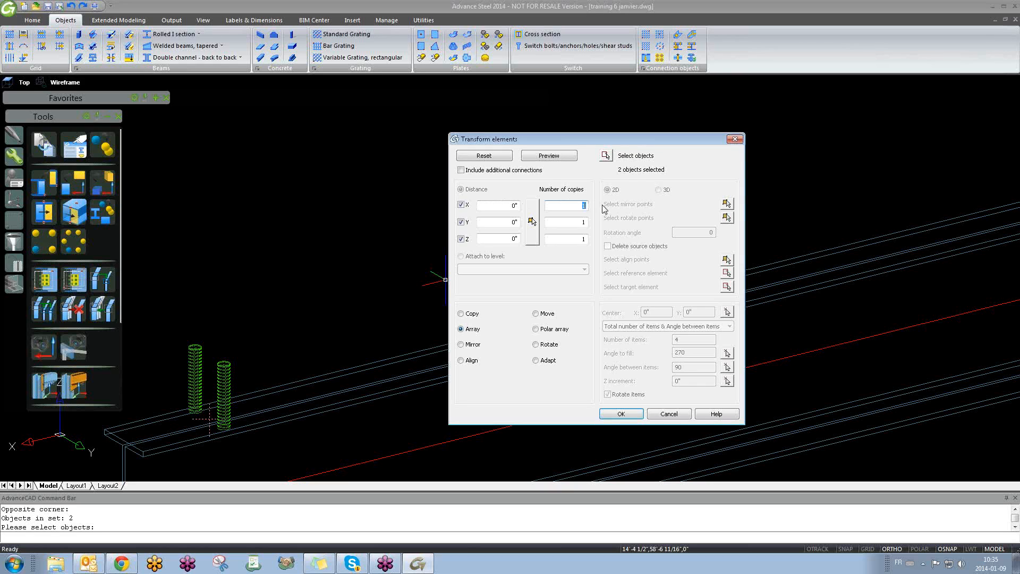
double_click(506, 206)
click(570, 207)
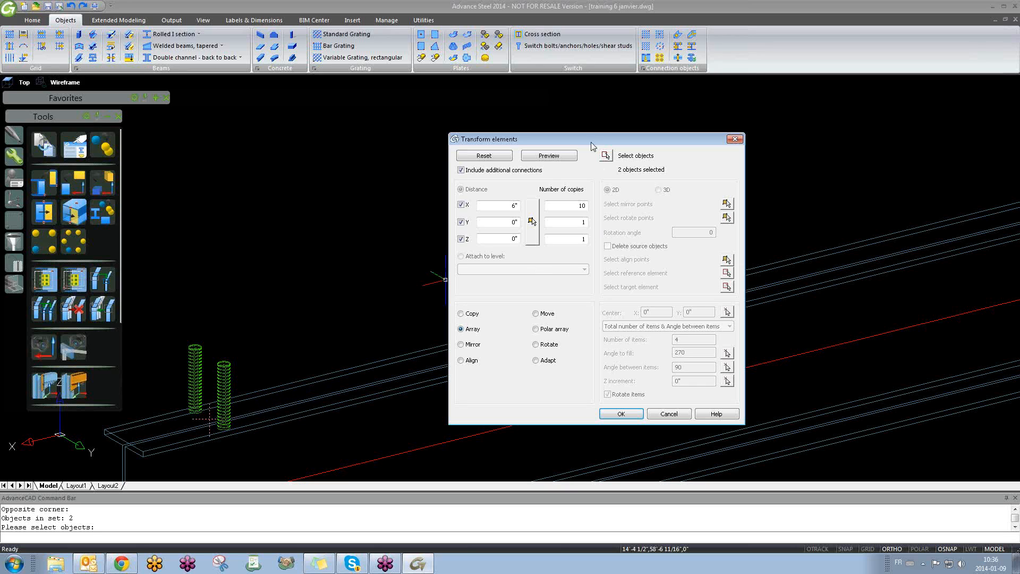
click(564, 157)
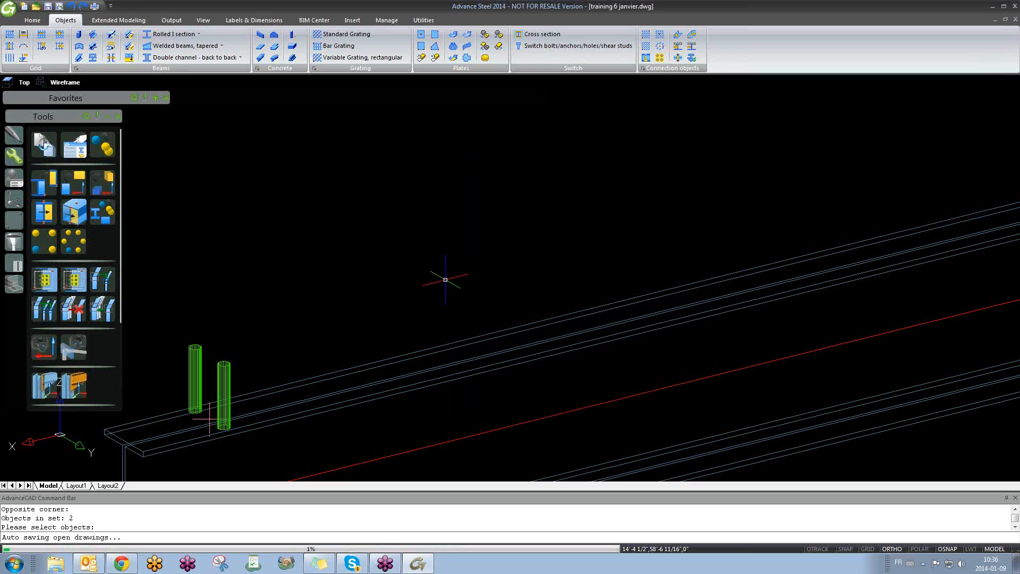
middle_drag(358, 305, 478, 289)
scroll(486, 240, down, 3)
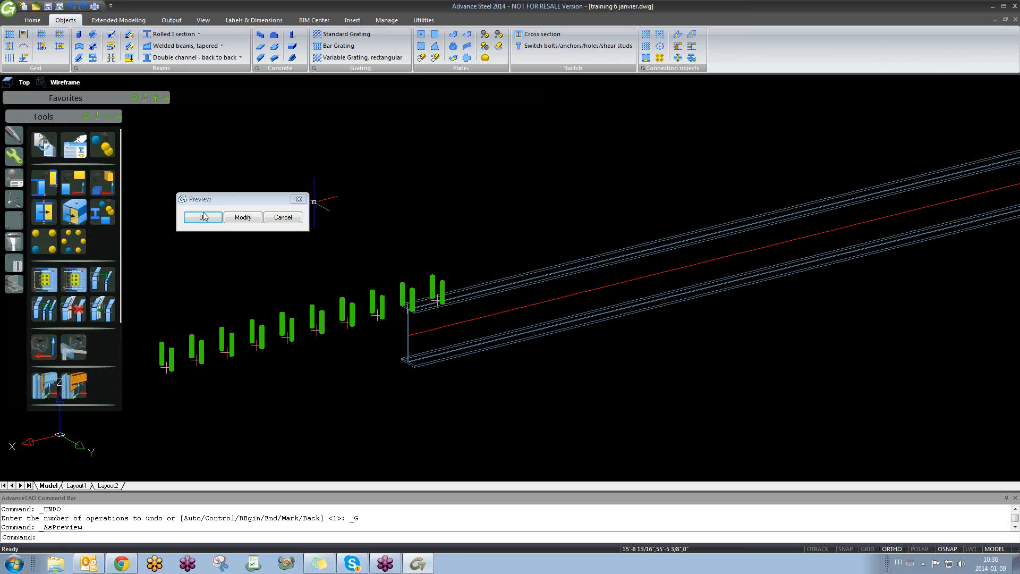
click(243, 220)
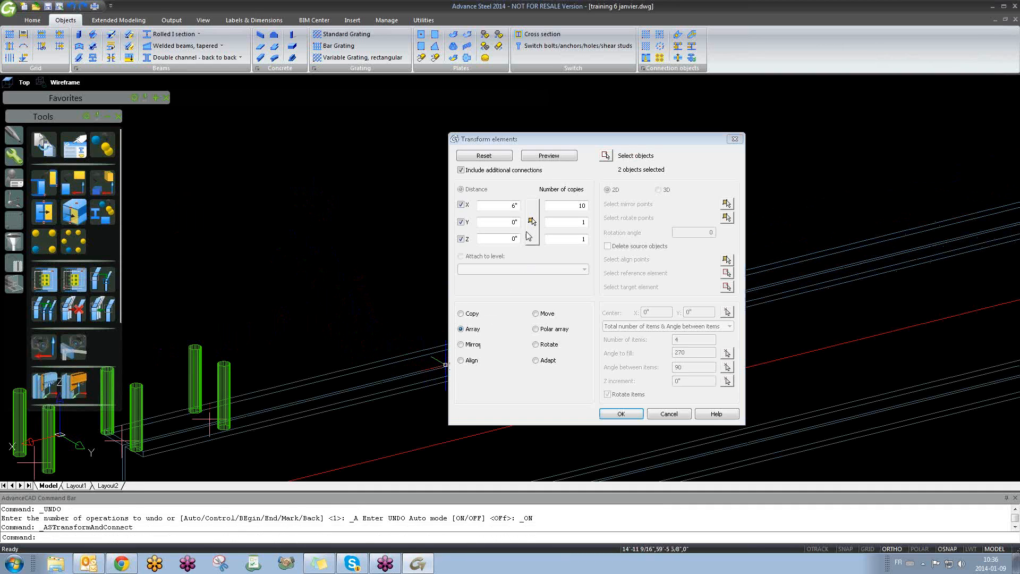
- Set the array's X distance to -6", preview it and accept the array along the beam
click(510, 205)
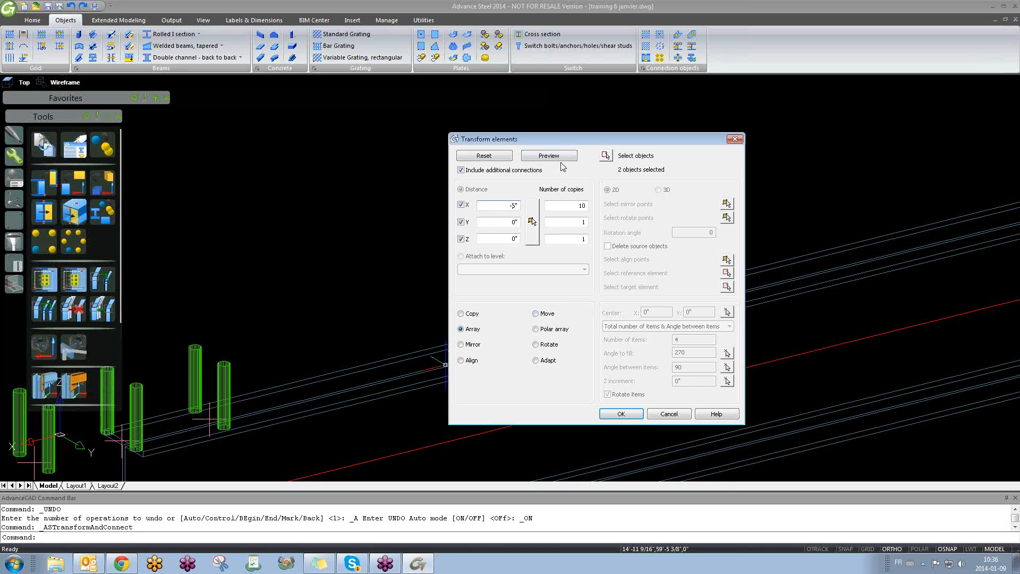
click(545, 155)
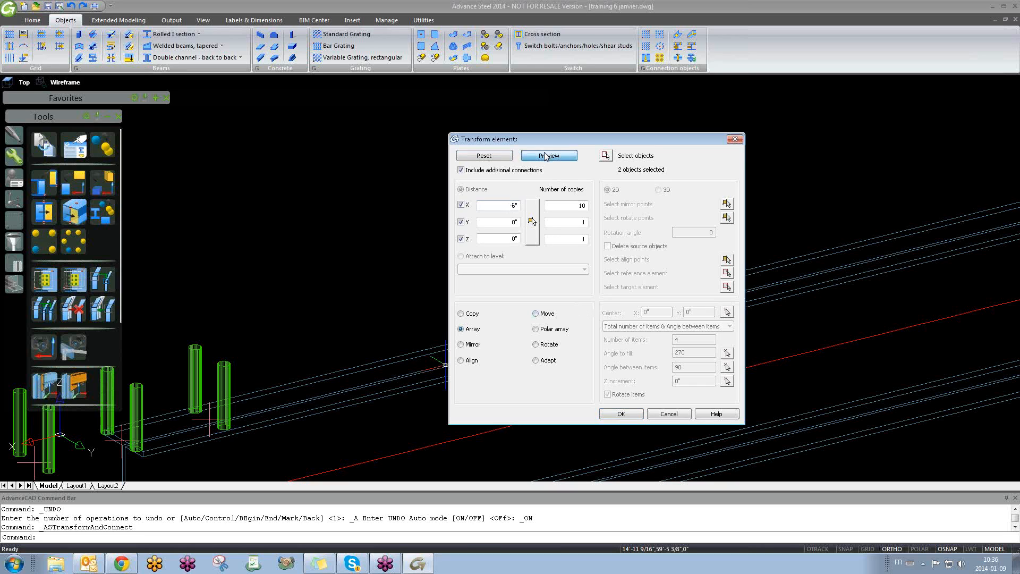
scroll(376, 339, down, 5)
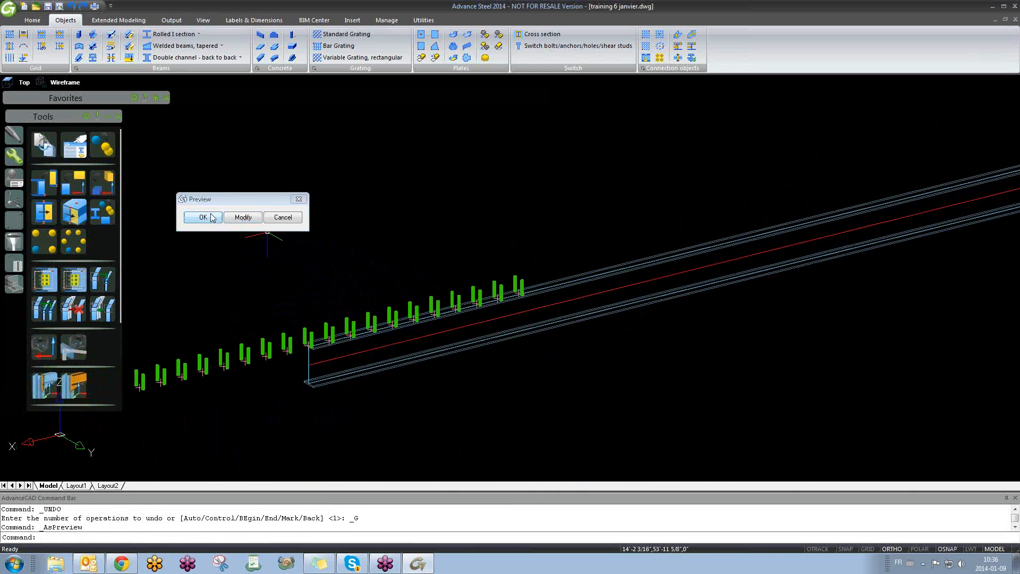
key(Return)
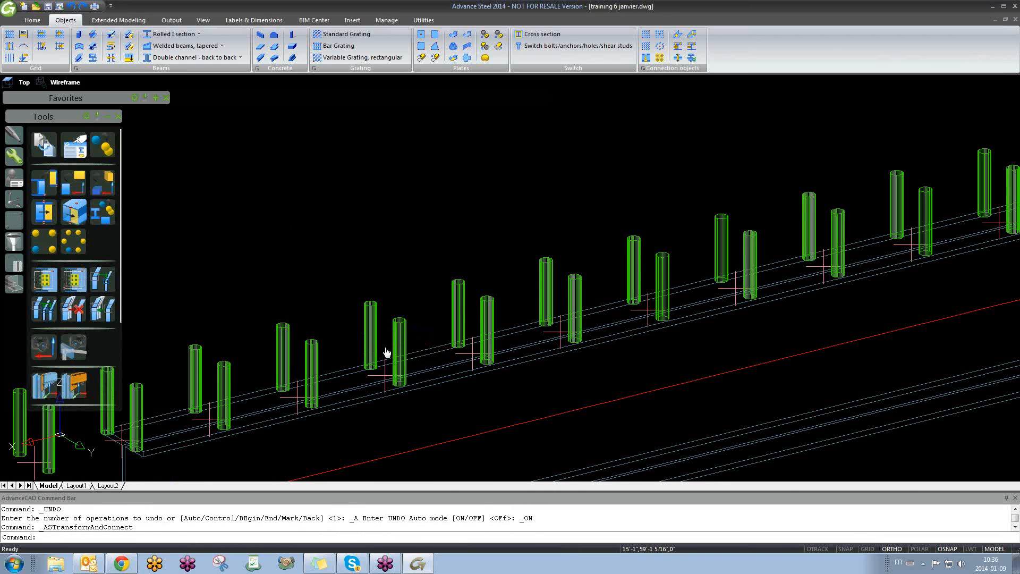
- Erase the stray shear stud copies beyond the beam's end, leaving out the pair nearest to the beam
scroll(385, 297, down, 5)
scroll(305, 303, up, 4)
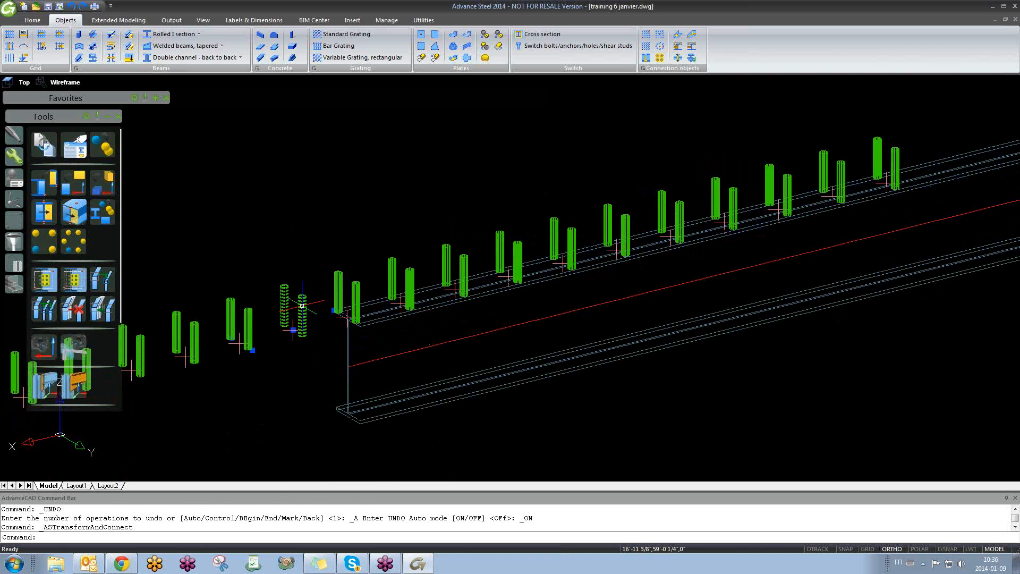
scroll(345, 340, down, 4)
scroll(362, 353, up, 4)
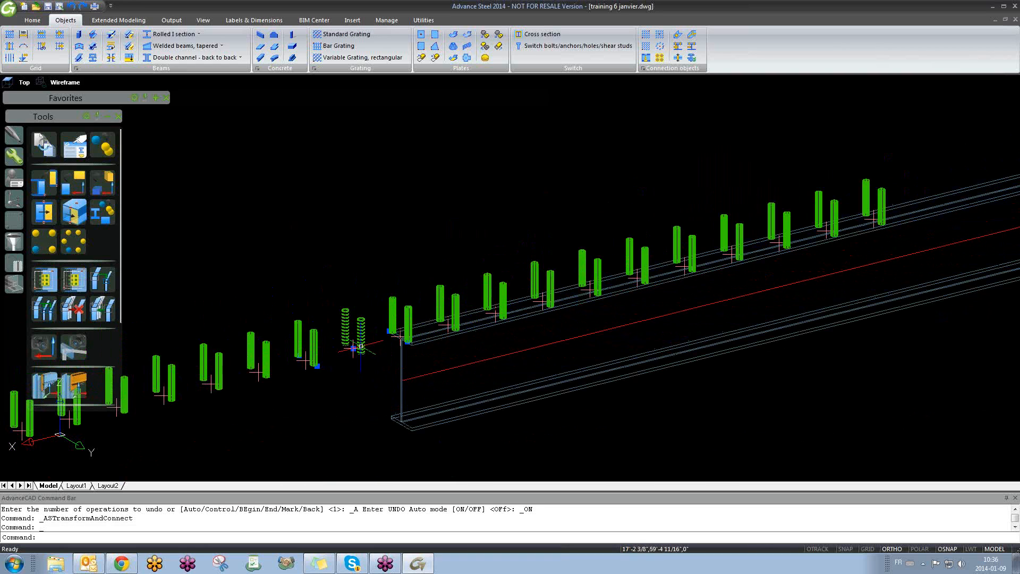
key(Escape)
click(371, 370)
click(327, 315)
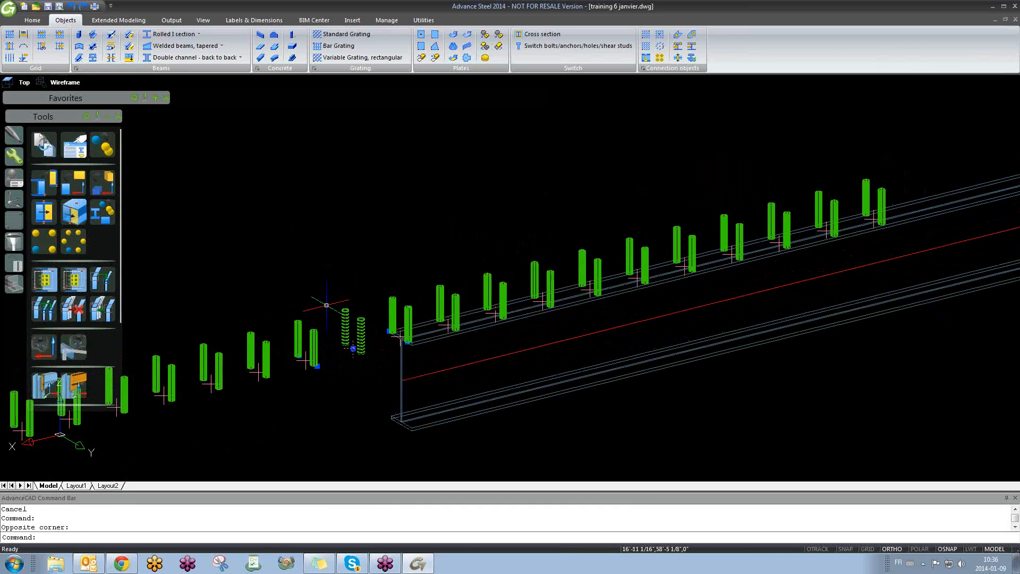
scroll(312, 361, down, 2)
click(313, 382)
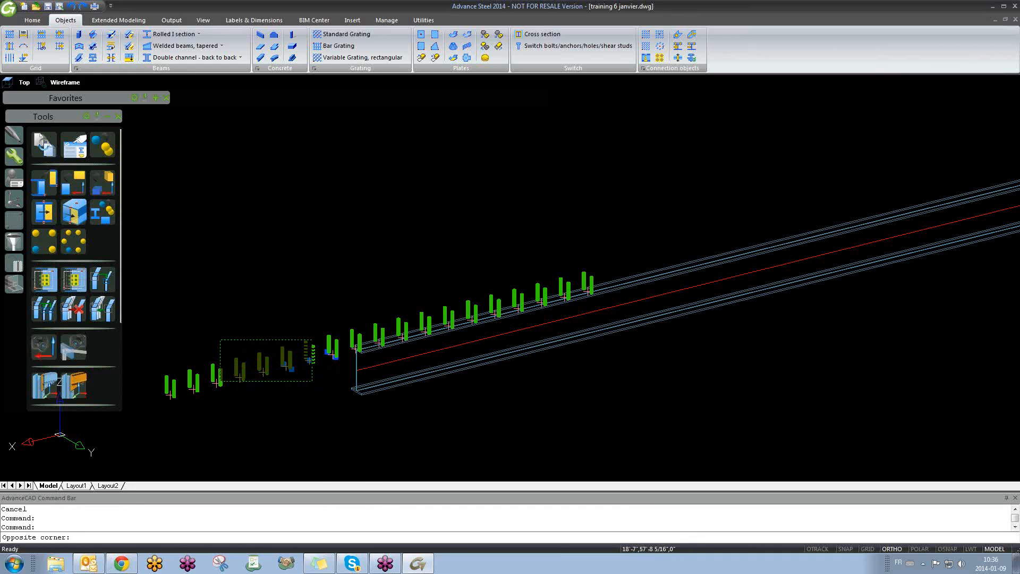
click(159, 334)
key(Delete)
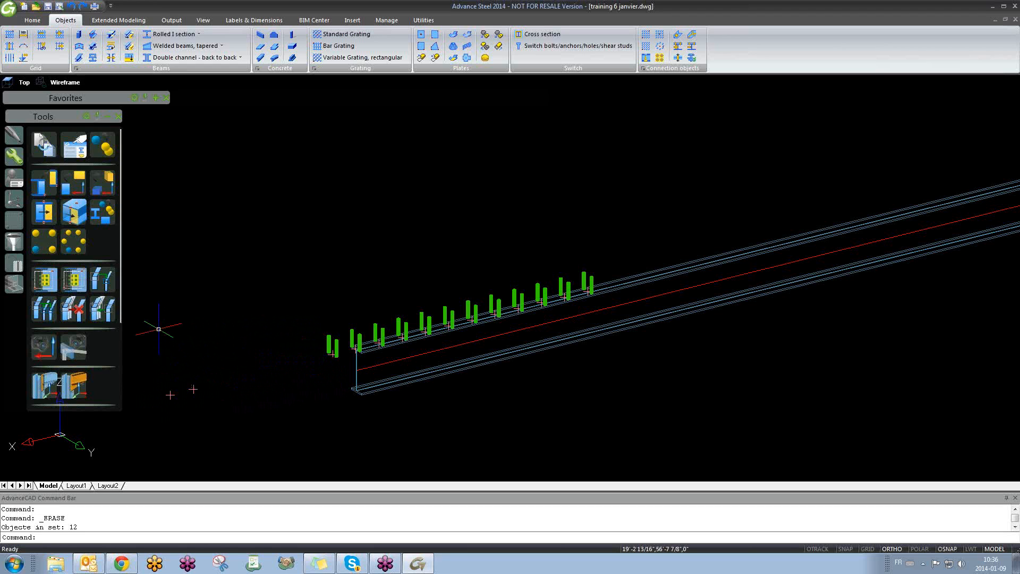
- Erase the two leftover weld marks and the last stud pair lying off the beam's end
click(205, 420)
click(143, 348)
key(Delete)
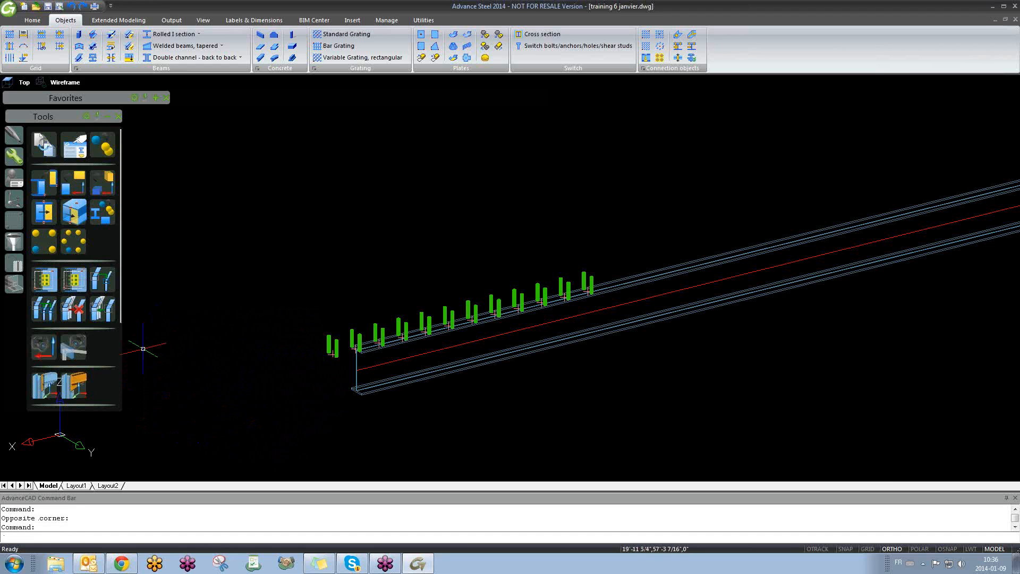
scroll(319, 340, up, 4)
click(312, 323)
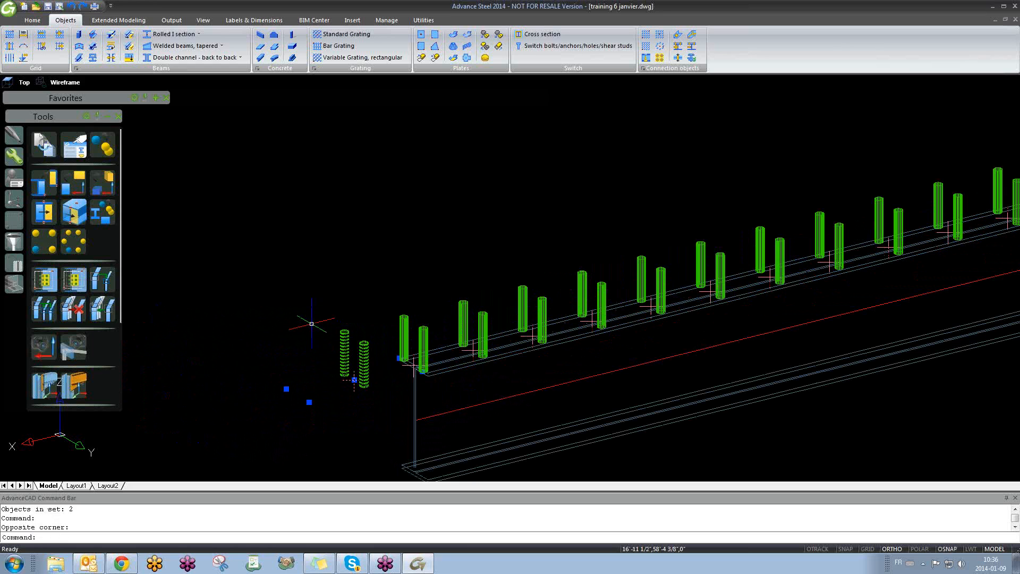
key(Delete)
- Inspect the upper weld, lower weld and weld definition properties of one of the copied stud welds
scroll(347, 339, down, 4)
scroll(450, 340, up, 3)
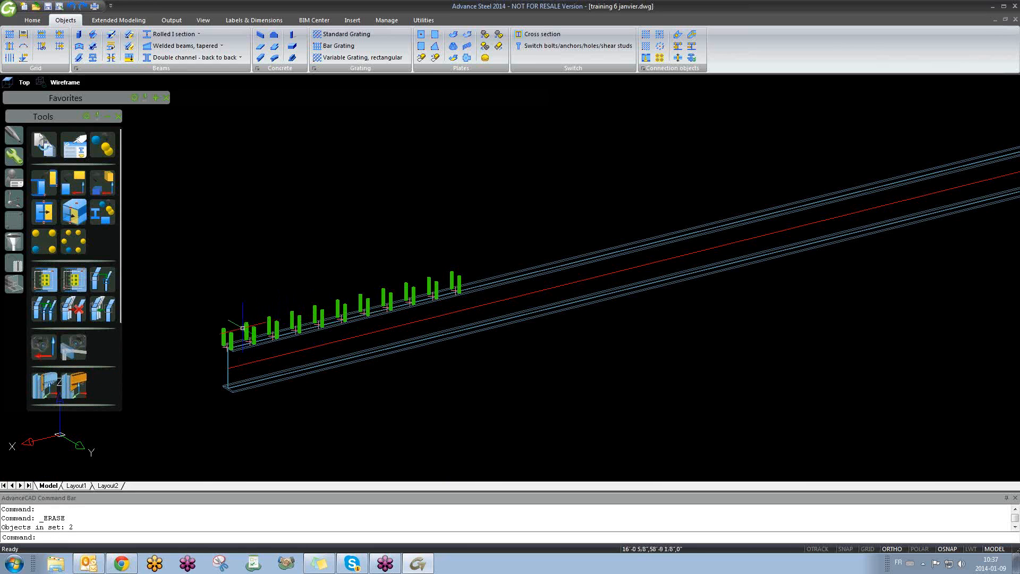
scroll(241, 335, up, 4)
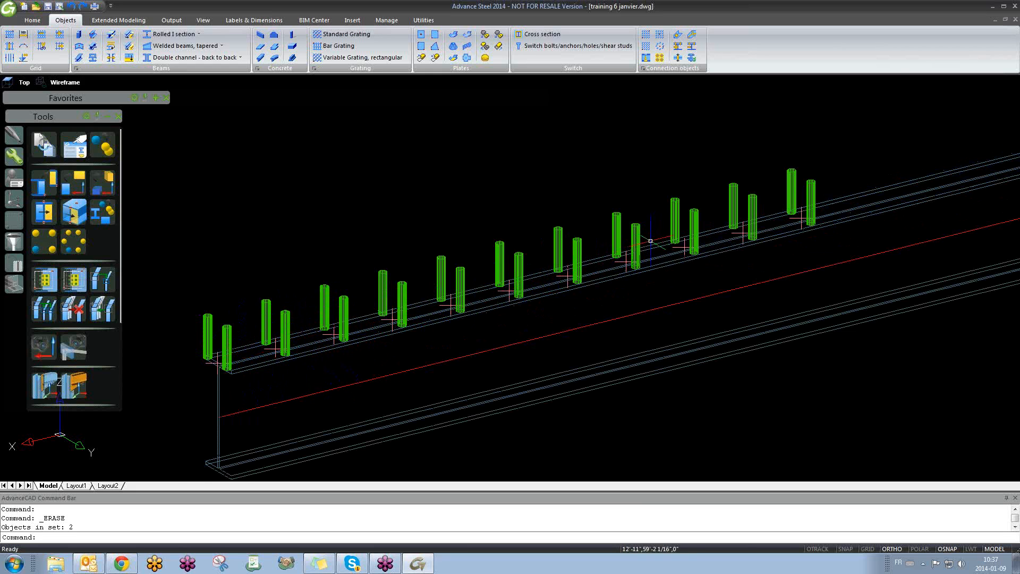
middle_drag(679, 257, 599, 293)
scroll(598, 292, up, 2)
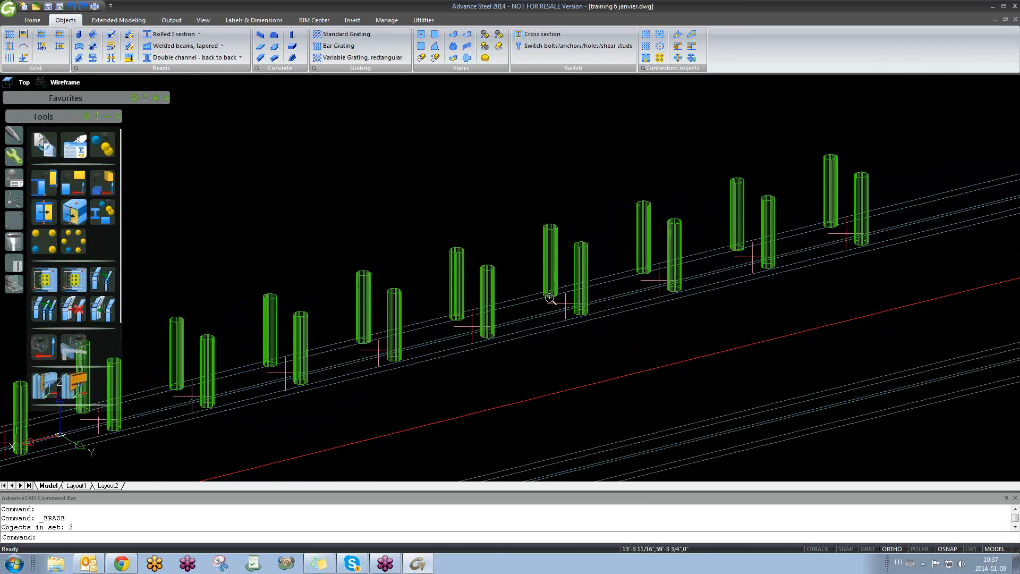
double_click(599, 292)
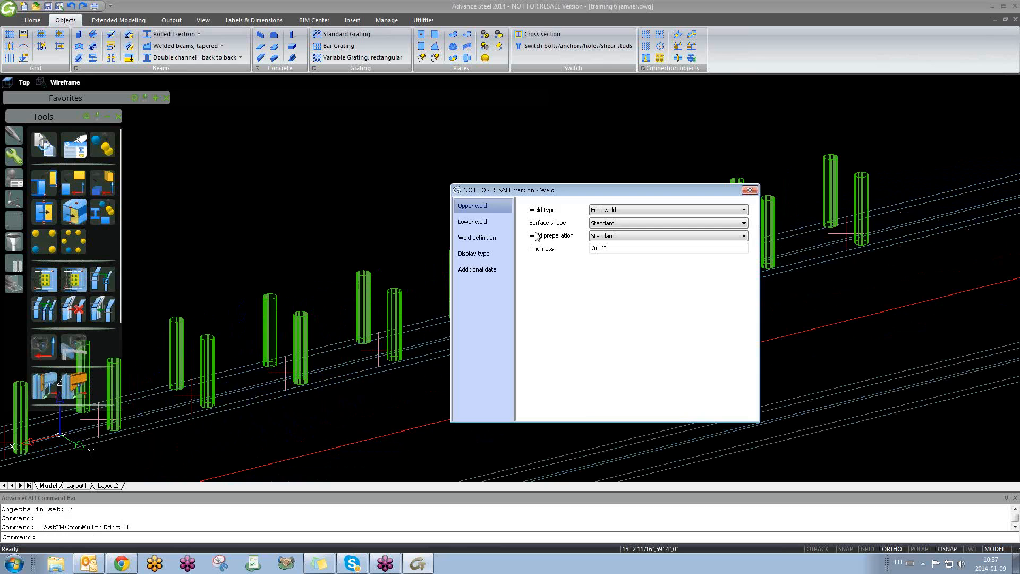
click(489, 223)
click(485, 238)
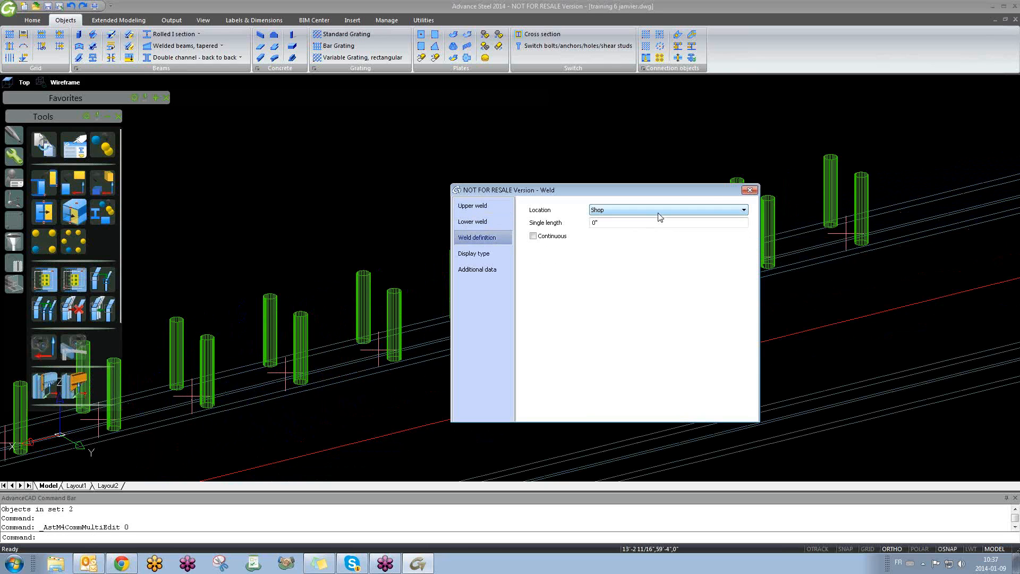
click(749, 190)
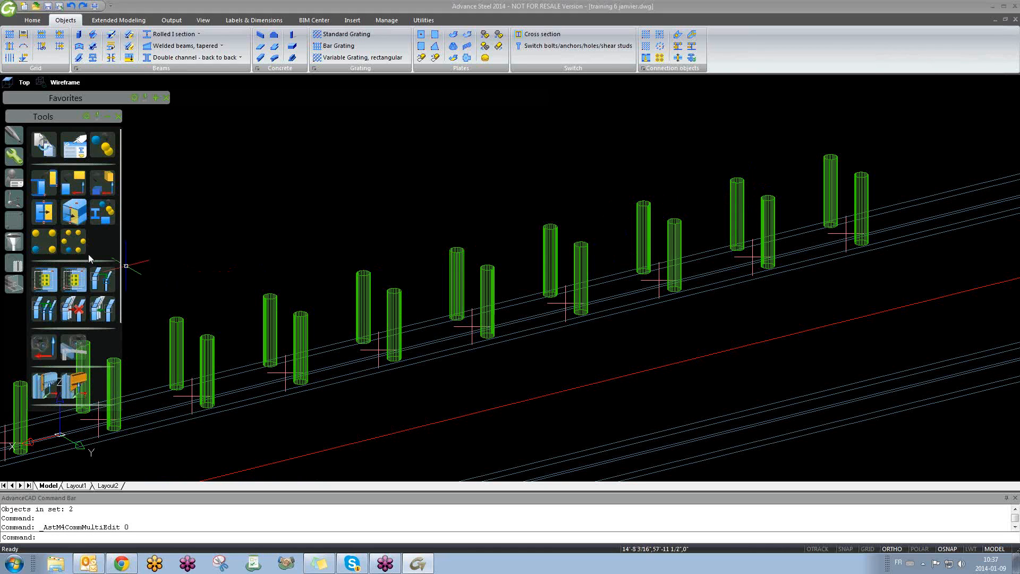
- Mark all objects shop-connected to the beam to check that the arrayed studs are connected to it
click(13, 225)
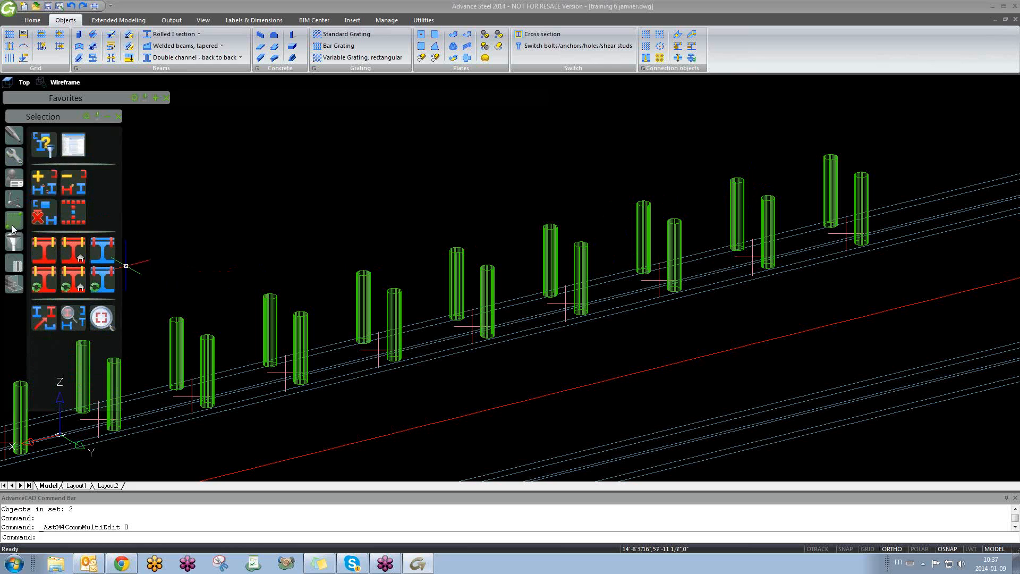
click(76, 255)
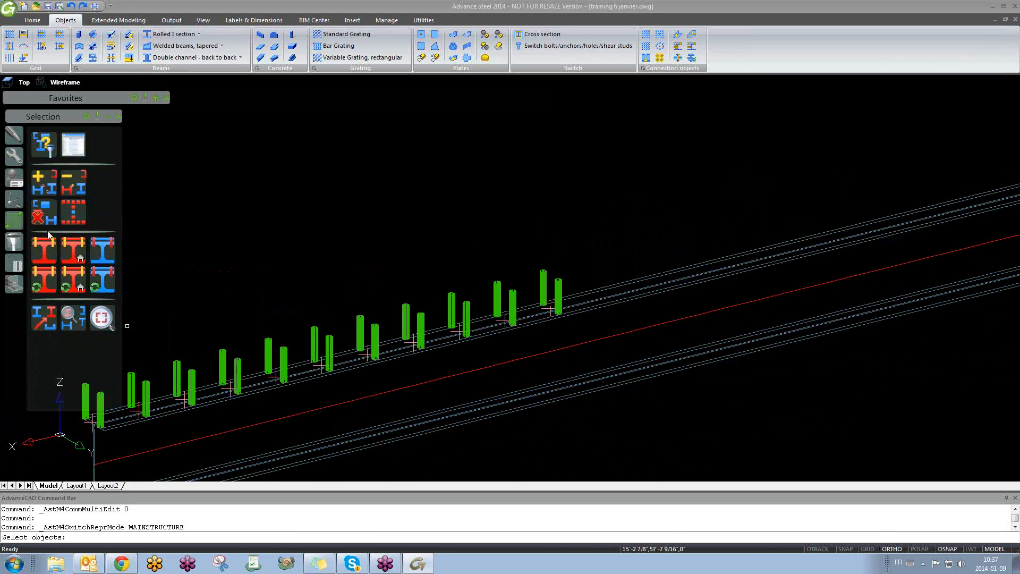
click(212, 405)
key(Return)
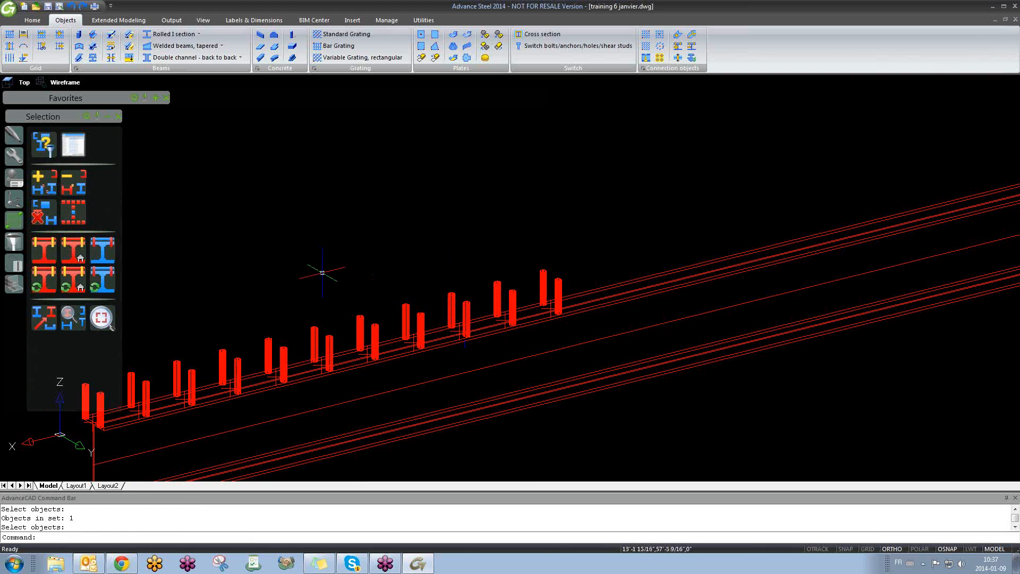
middle_drag(481, 319, 563, 310)
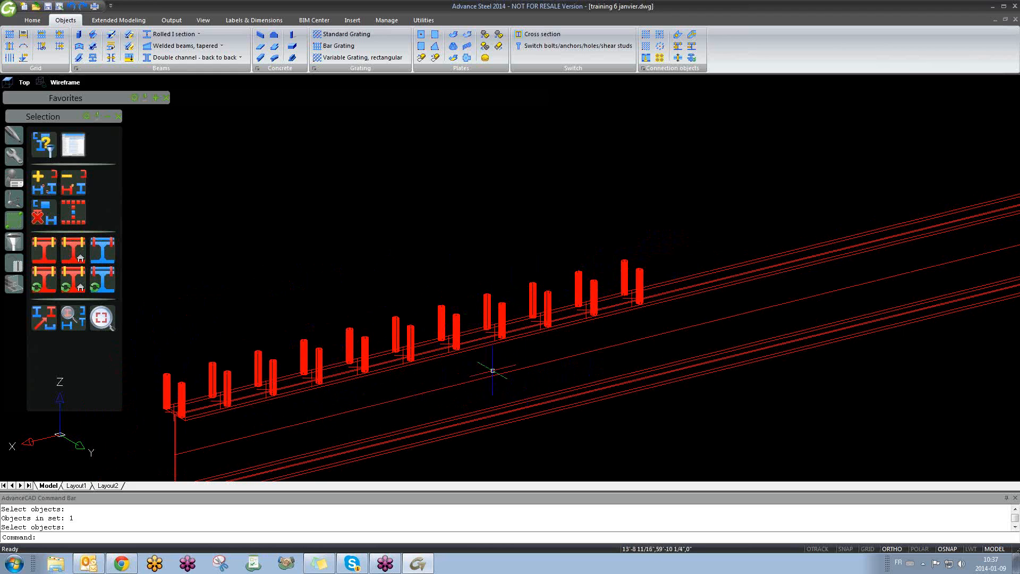
key(Escape)
key(Escape)
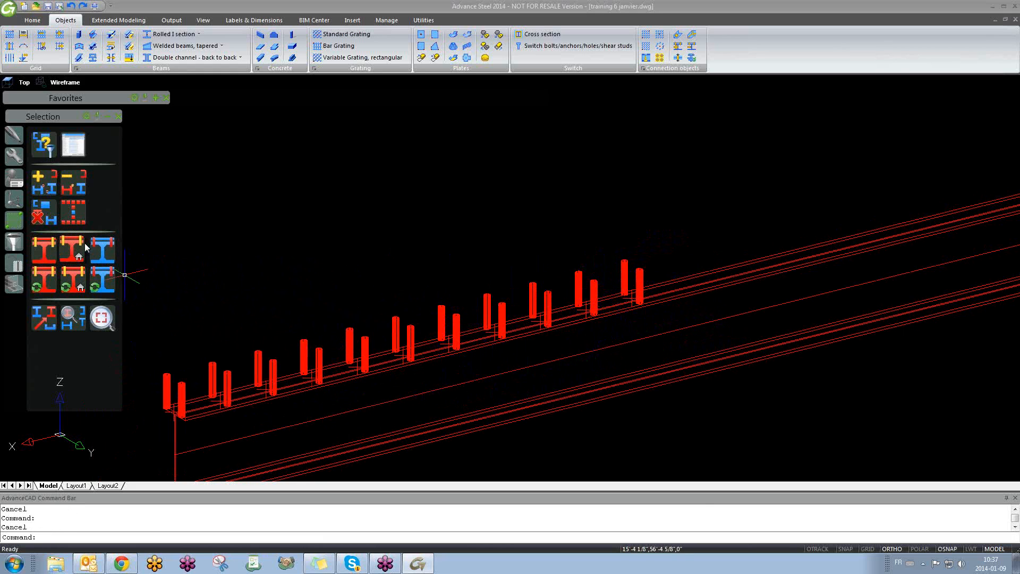
- Clear the marking from the beam and its shop-connected studs
click(45, 212)
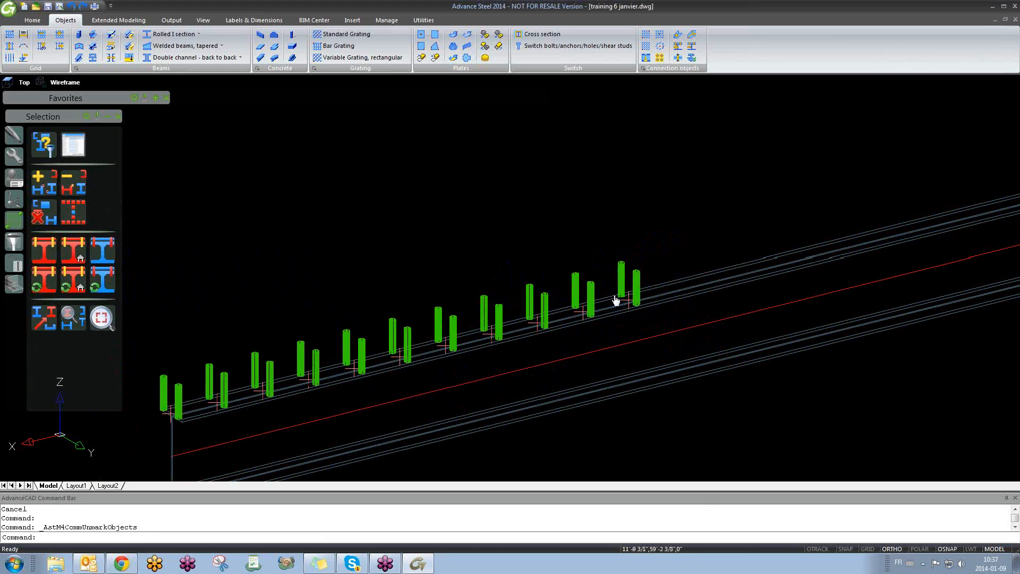
middle_drag(619, 298, 598, 294)
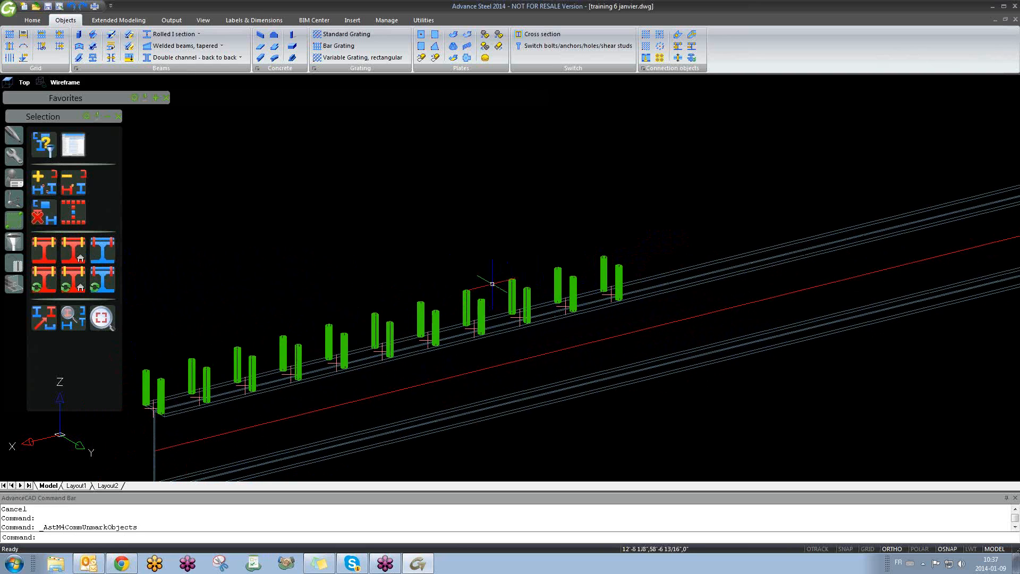
click(14, 155)
click(110, 147)
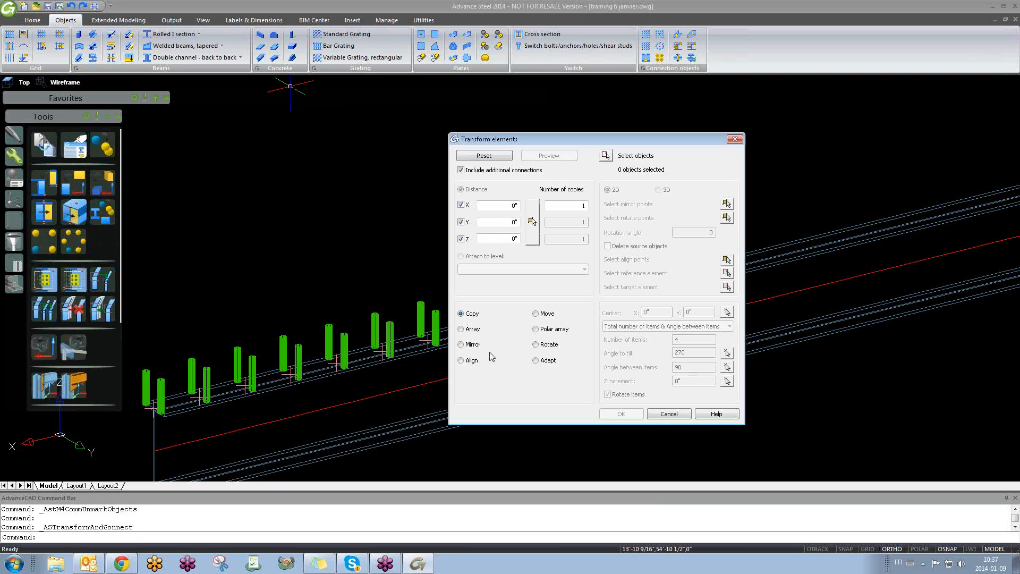
click(735, 139)
- Erase the sample beam together with all its arrayed shear studs and welds
scroll(505, 301, down, 7)
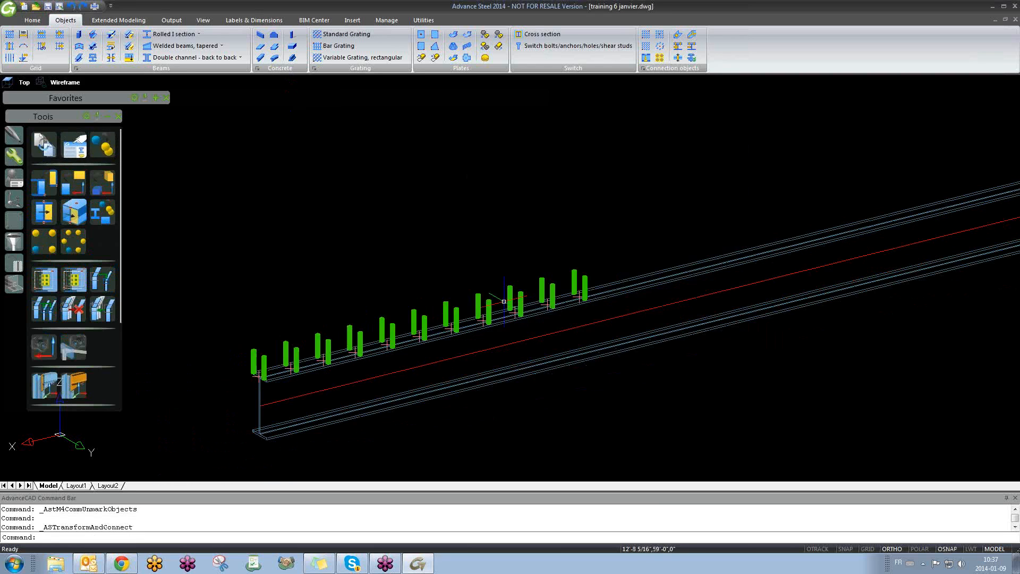
click(641, 396)
click(382, 257)
key(Delete)
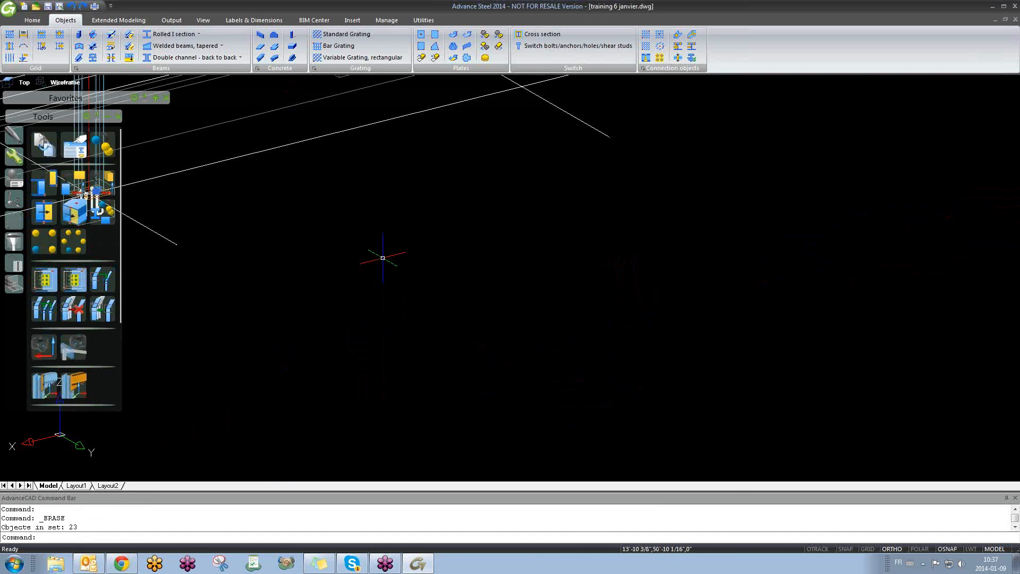
scroll(360, 296, down, 6)
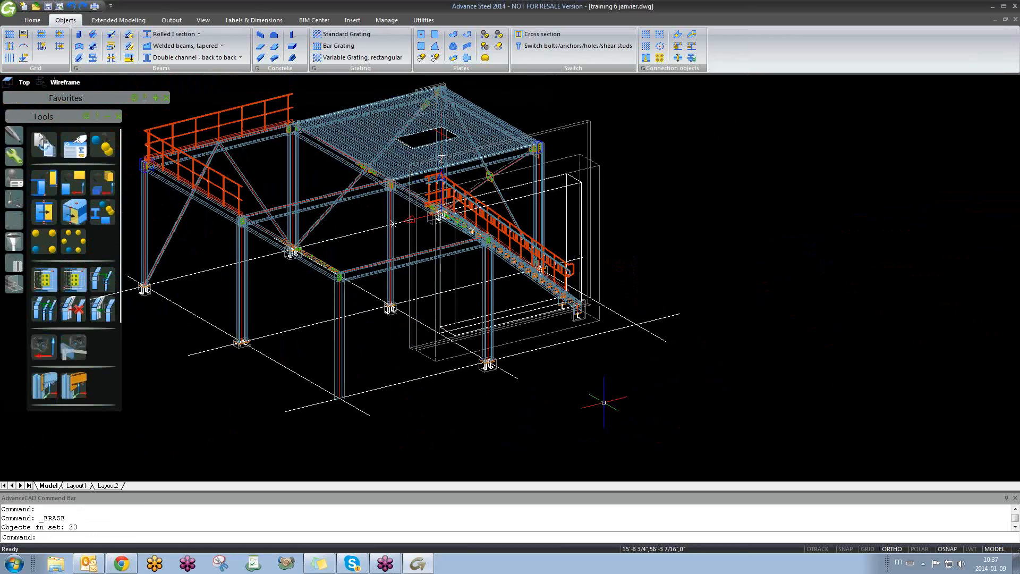
shift+middle_drag(594, 405, 491, 397)
scroll(525, 402, up, 5)
scroll(525, 401, down, 5)
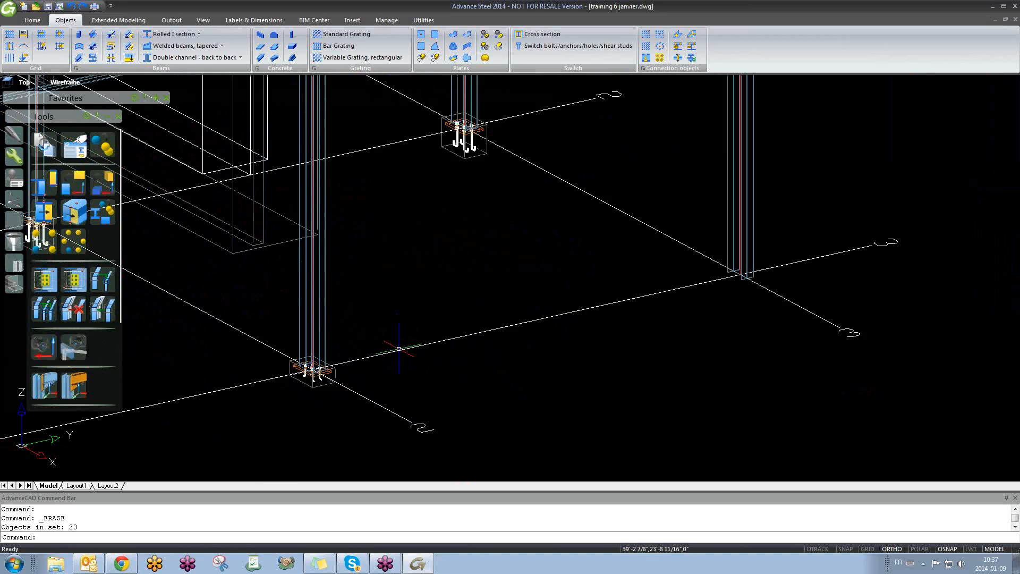
click(103, 144)
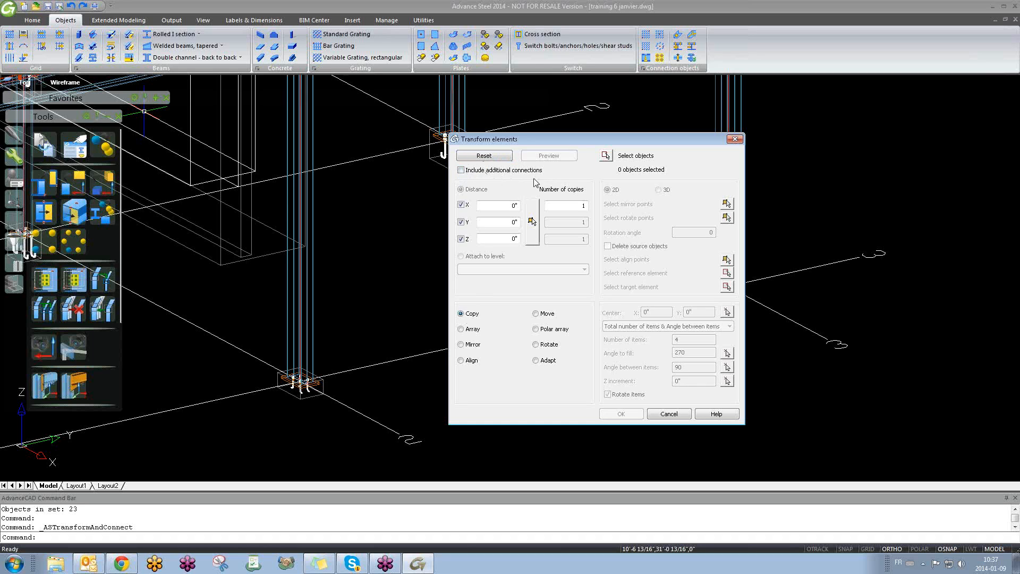
click(605, 156)
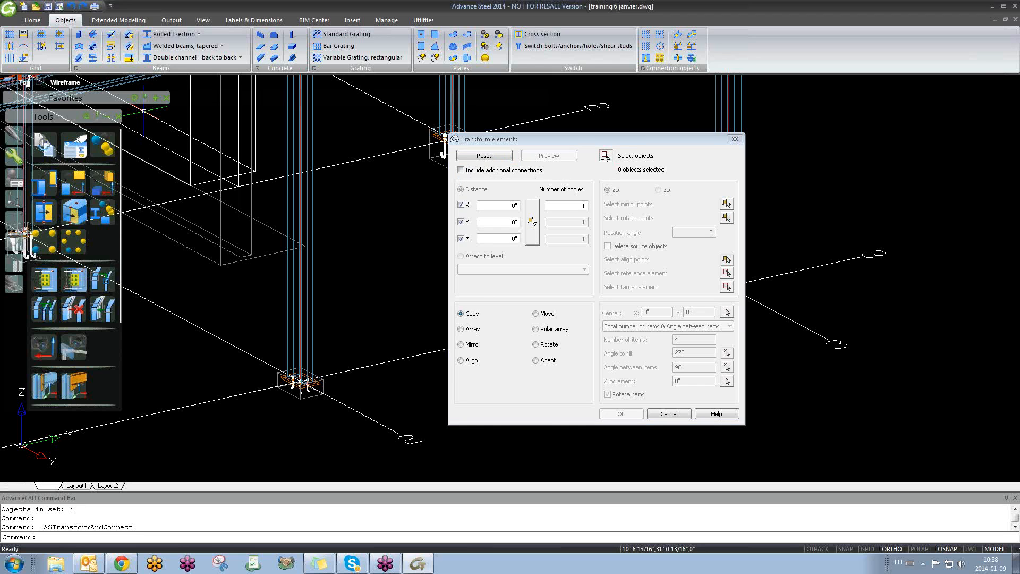
scroll(309, 378, up, 5)
scroll(309, 378, down, 5)
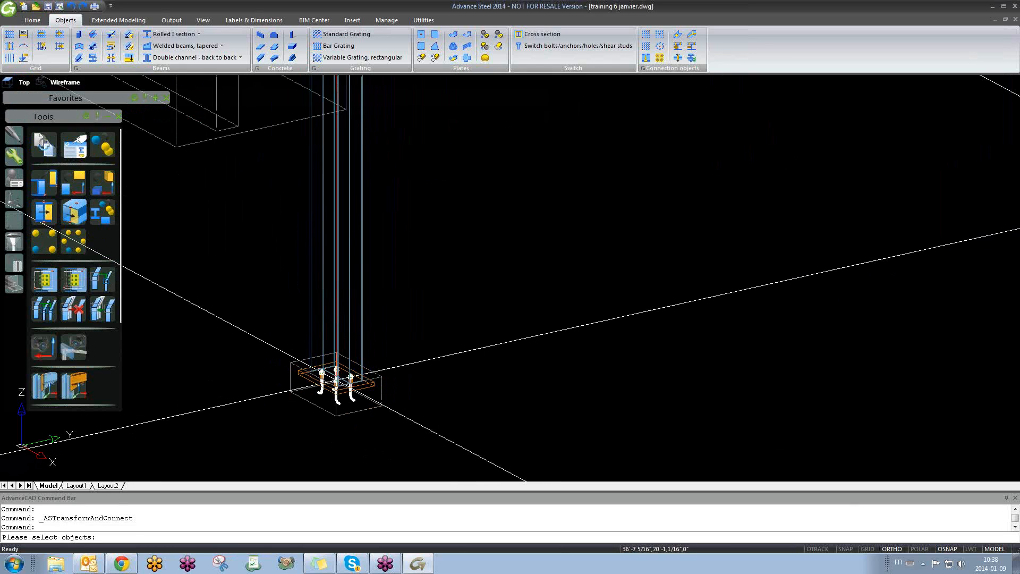
click(265, 311)
click(434, 451)
key(Return)
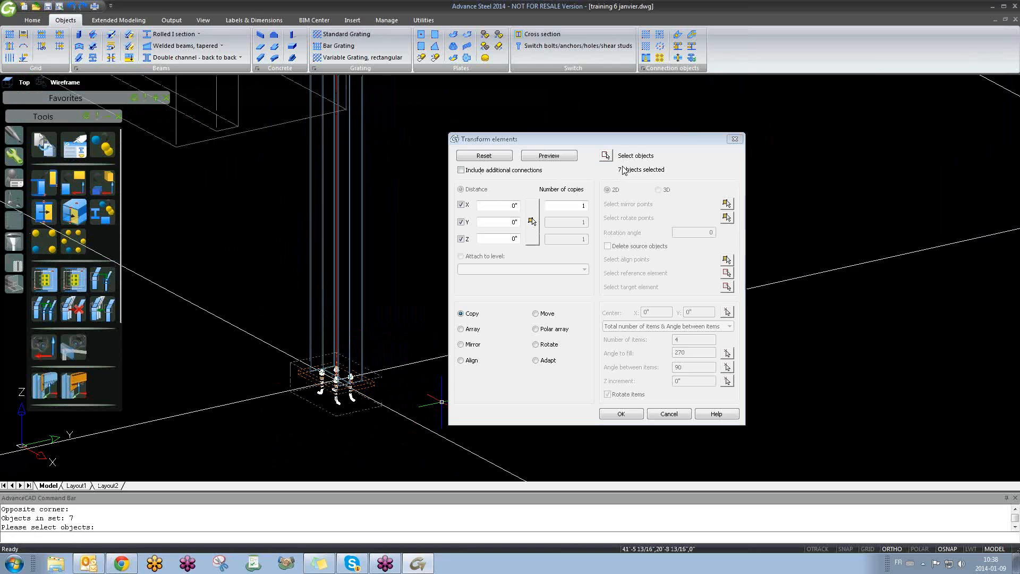
click(461, 171)
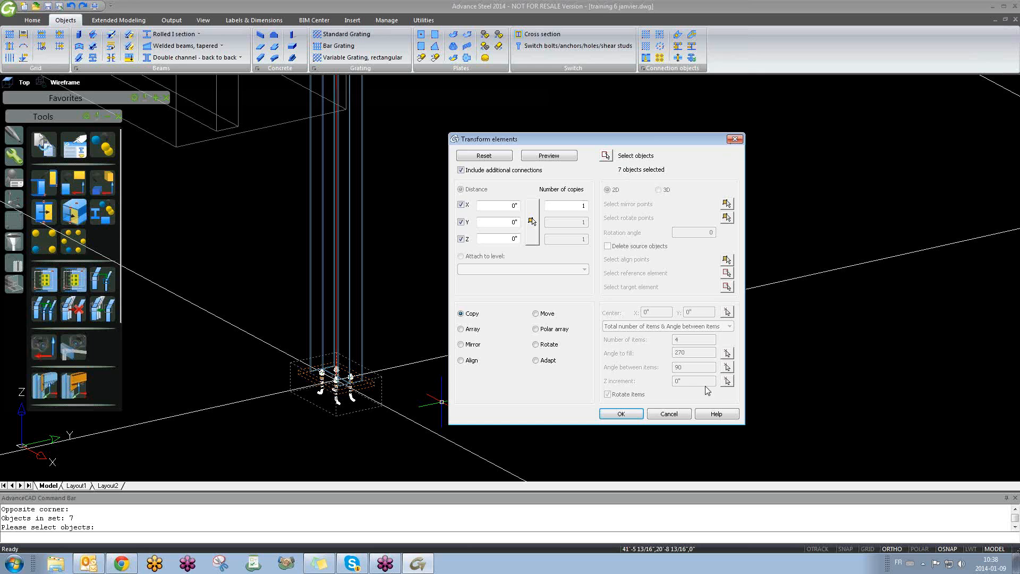
click(668, 413)
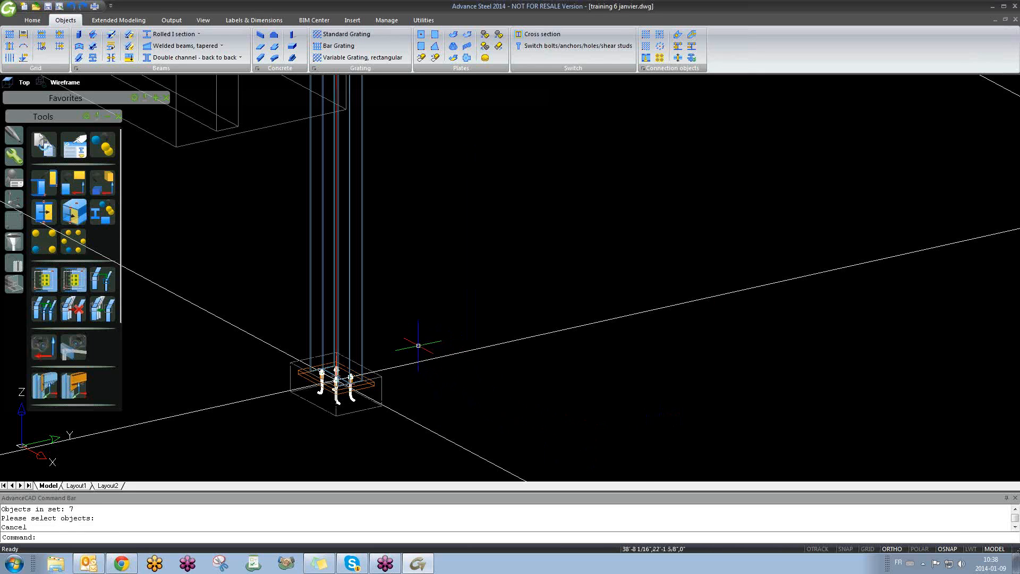
- Try a Transform elements copy with only the column's base plate picked and additional connections included
click(103, 147)
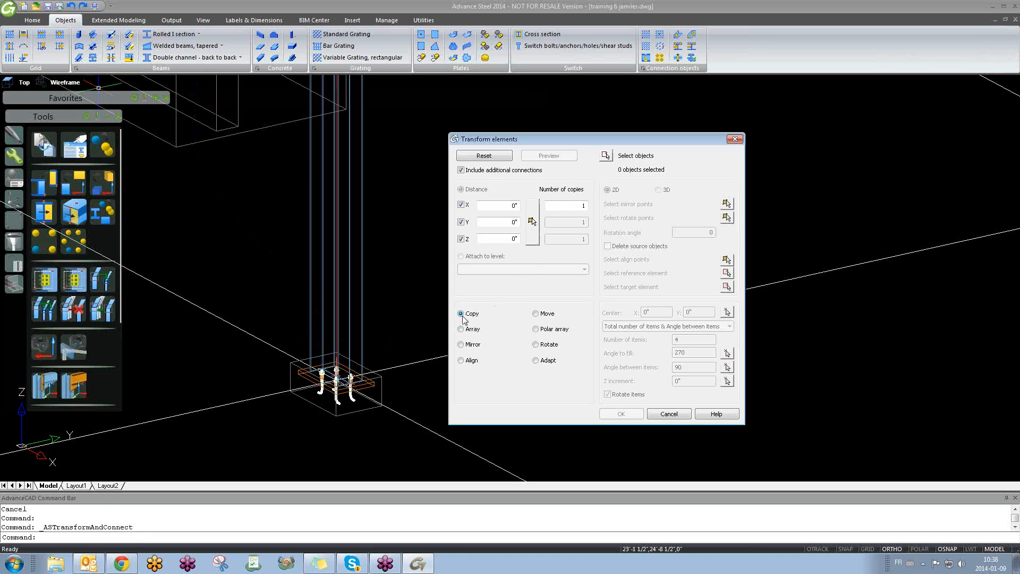
click(606, 157)
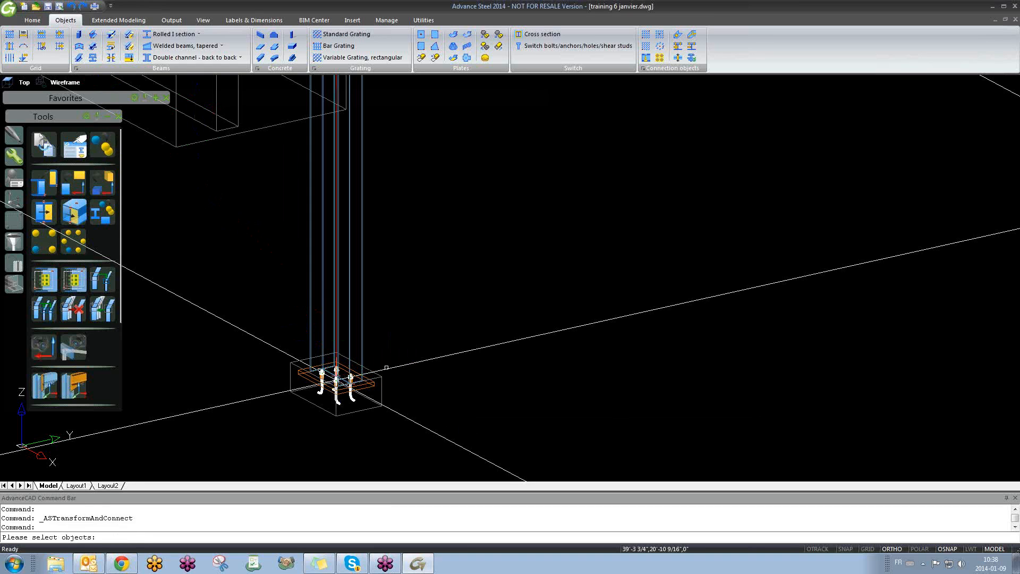
scroll(367, 387, up, 5)
click(377, 374)
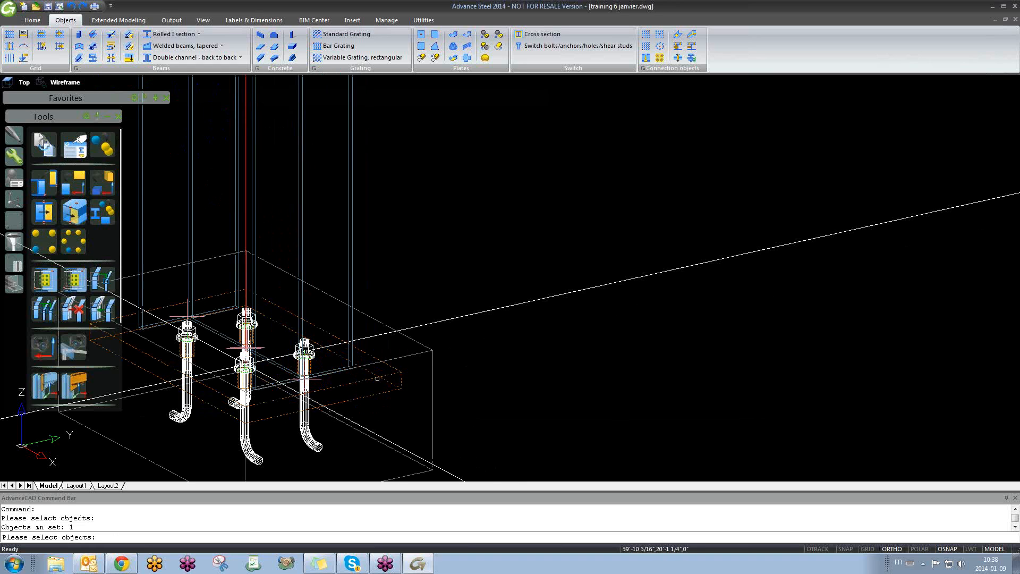
scroll(378, 367, down, 2)
key(Return)
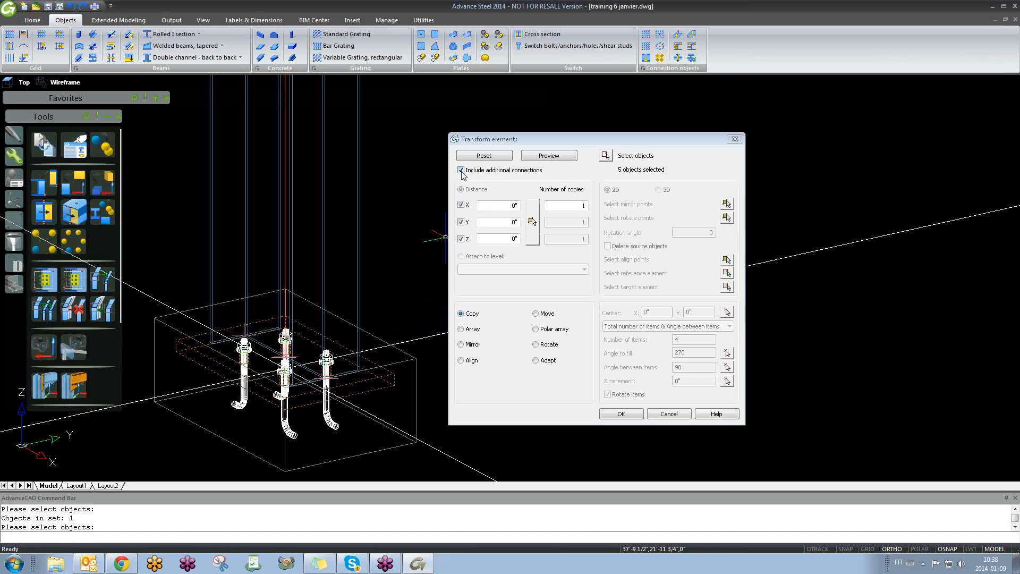
click(461, 171)
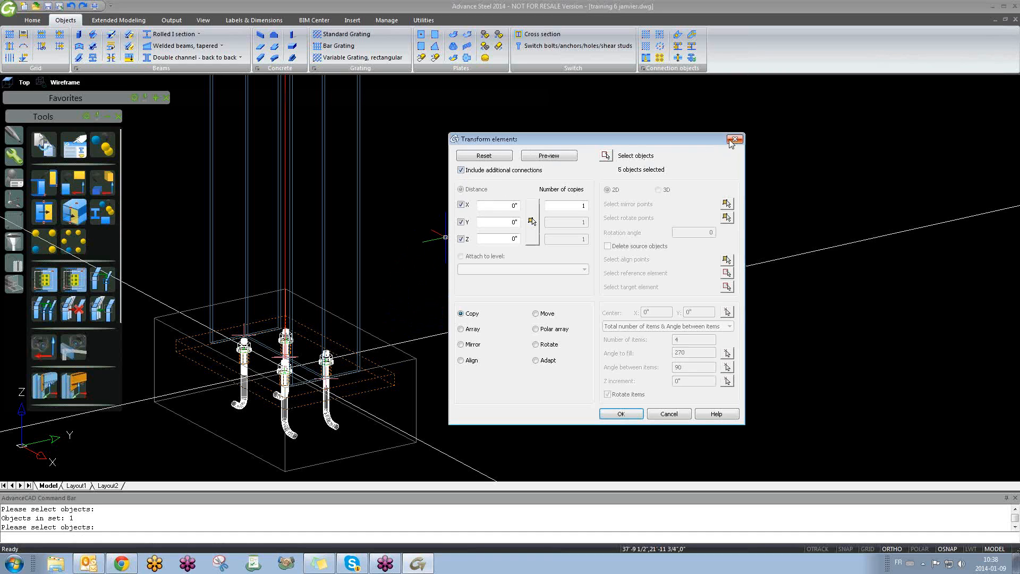
click(460, 170)
- Reselect the complete base plate connection at the foot of the grid 2 column as the objects to copy
click(607, 156)
scroll(159, 242, down, 2)
click(148, 238)
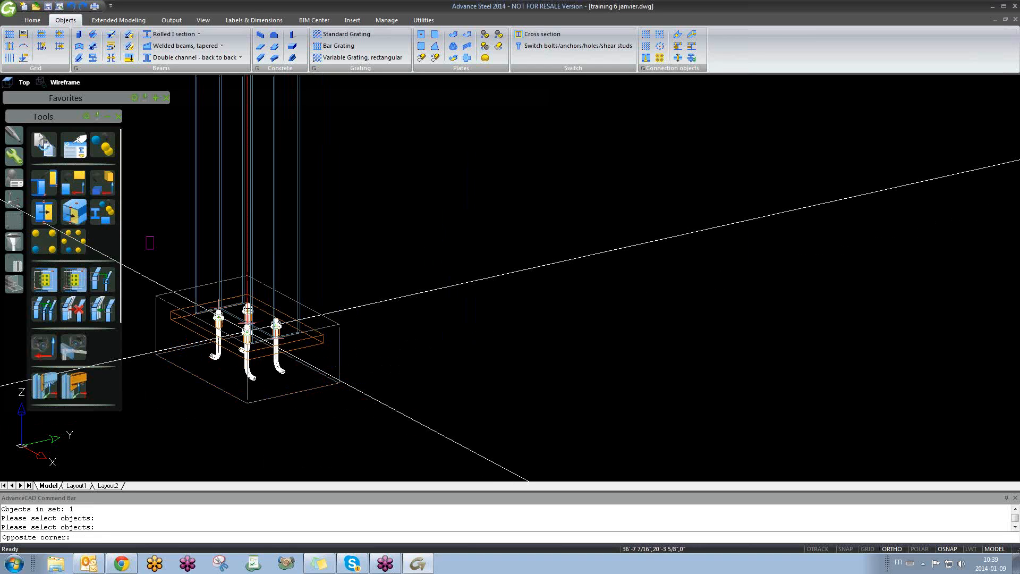
click(421, 434)
key(Return)
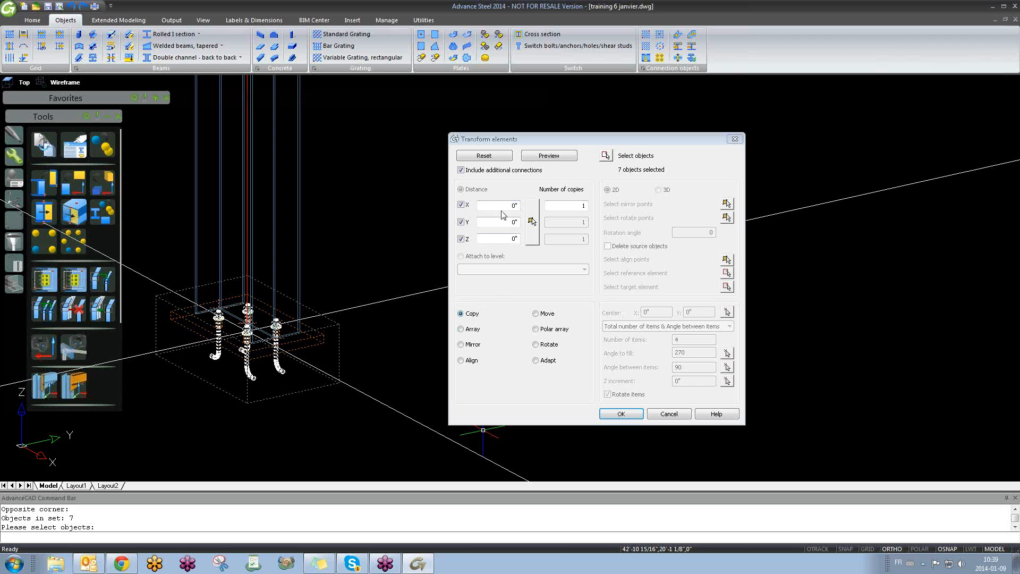
- Define the copy distance from the end of grid line 2 to the end of grid line 3, 19' 8 7/32" in Y
click(532, 220)
scroll(485, 268, down, 5)
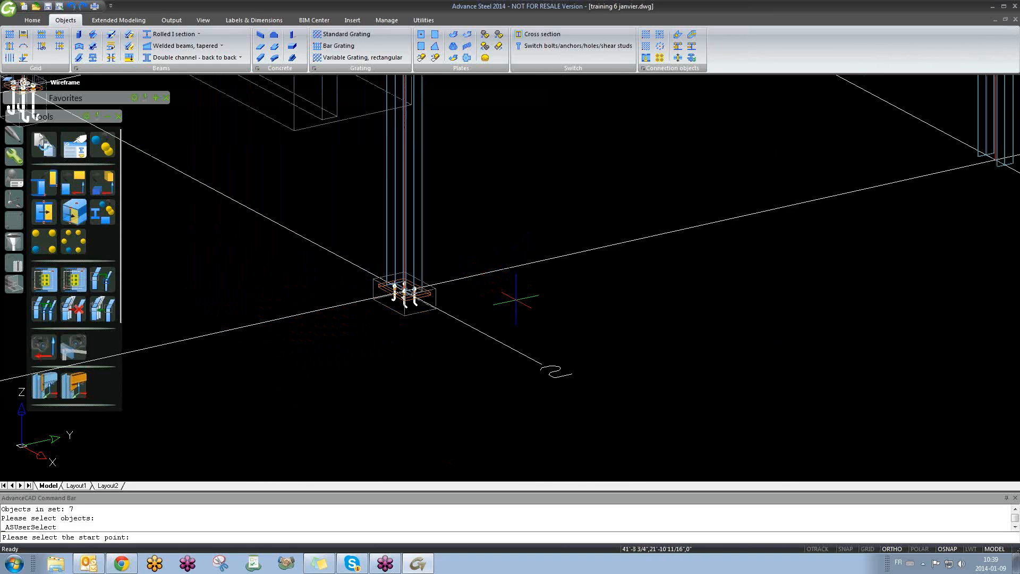
scroll(526, 316, down, 5)
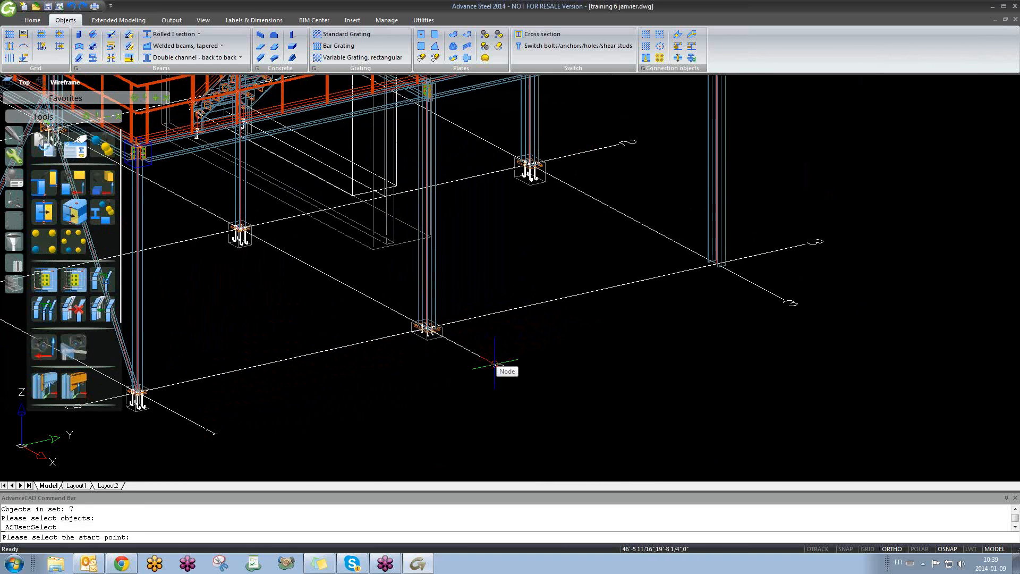
click(495, 364)
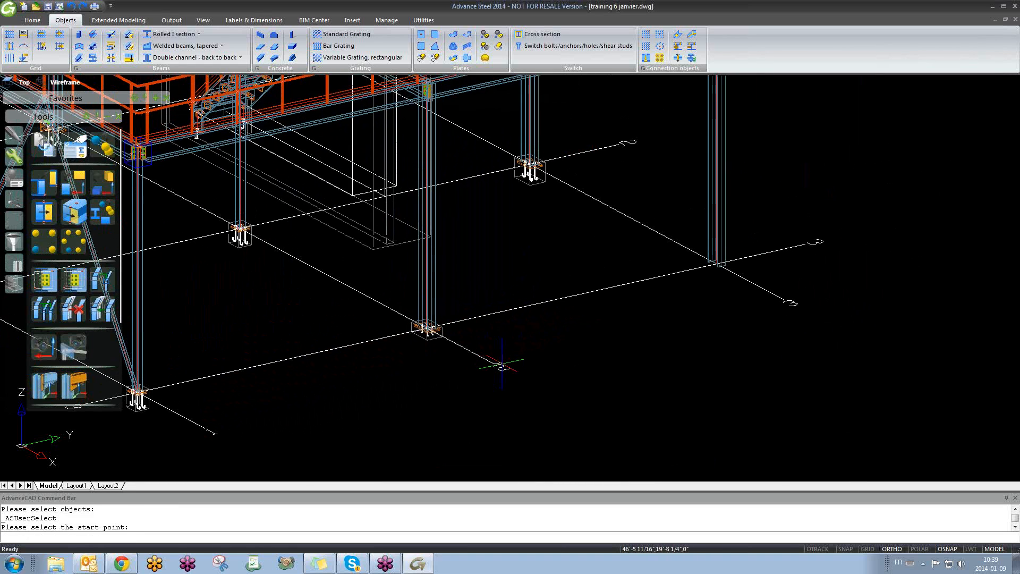
click(772, 302)
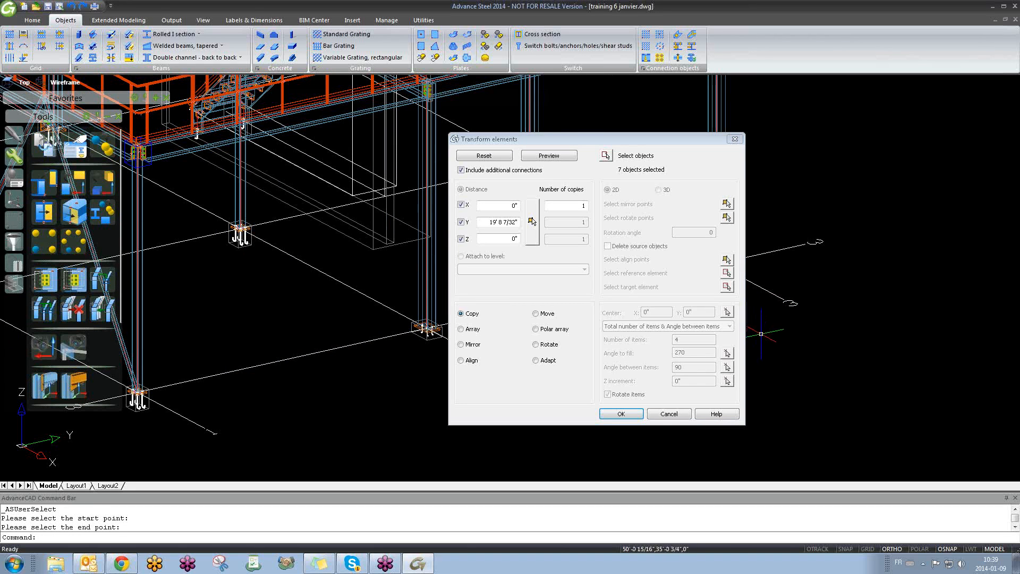
middle_drag(776, 334, 432, 359)
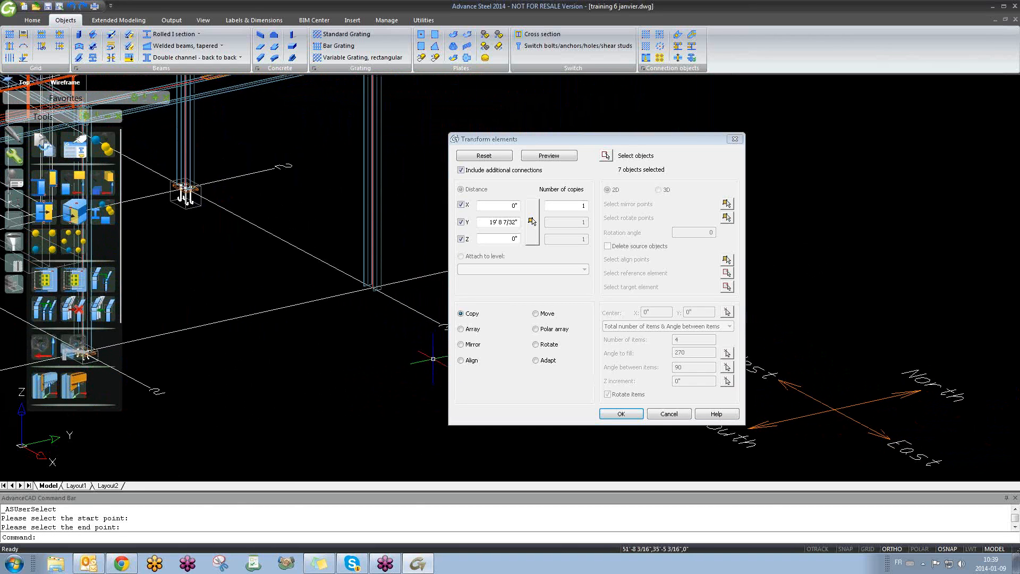
- Preview the base plate connection copied to the grid 3 corner column, inspect its anchors, and accept the copy
click(547, 155)
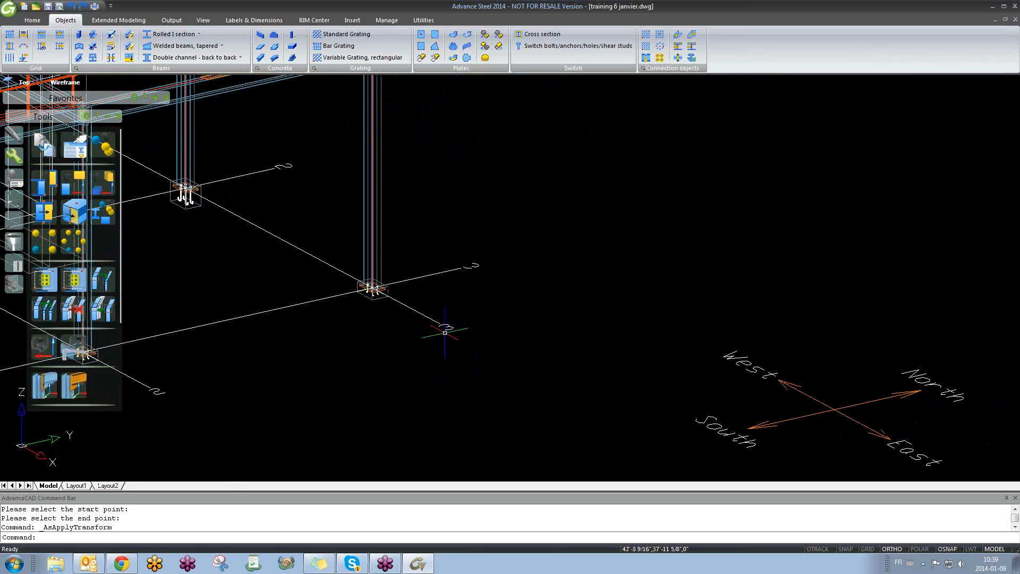
middle_drag(417, 349, 455, 353)
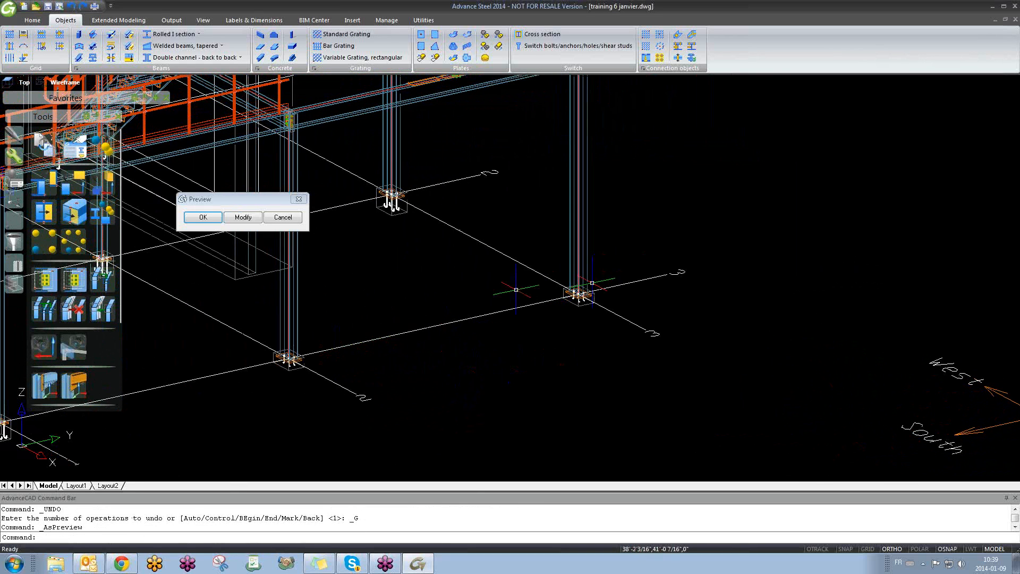
scroll(483, 291, up, 5)
scroll(500, 297, up, 4)
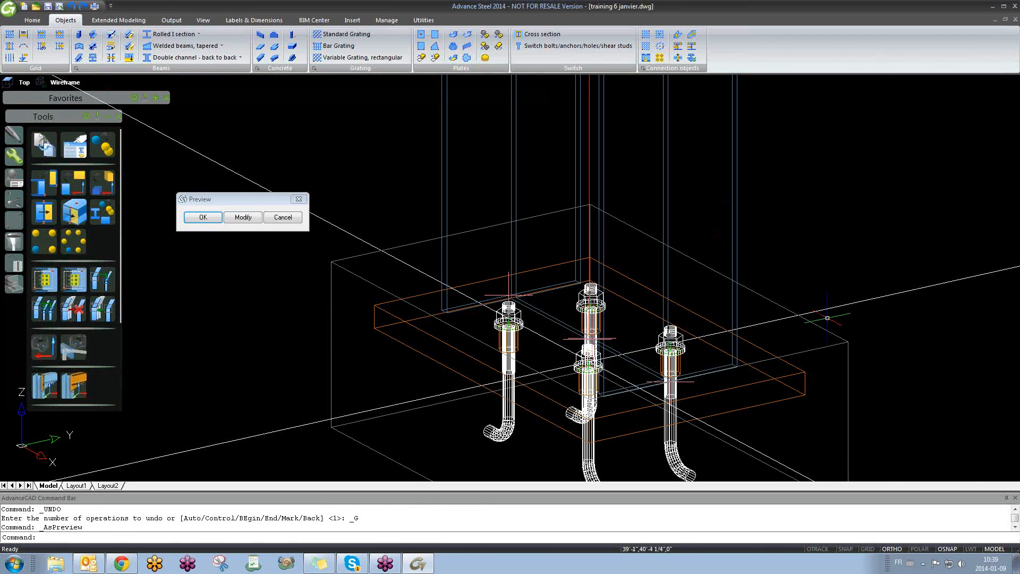
middle_drag(844, 393, 796, 290)
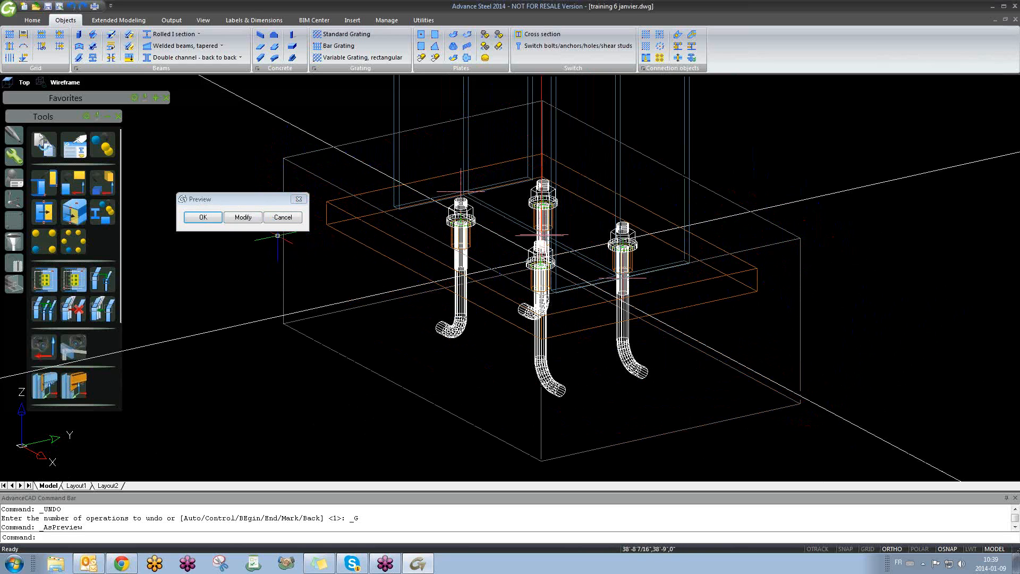
click(202, 217)
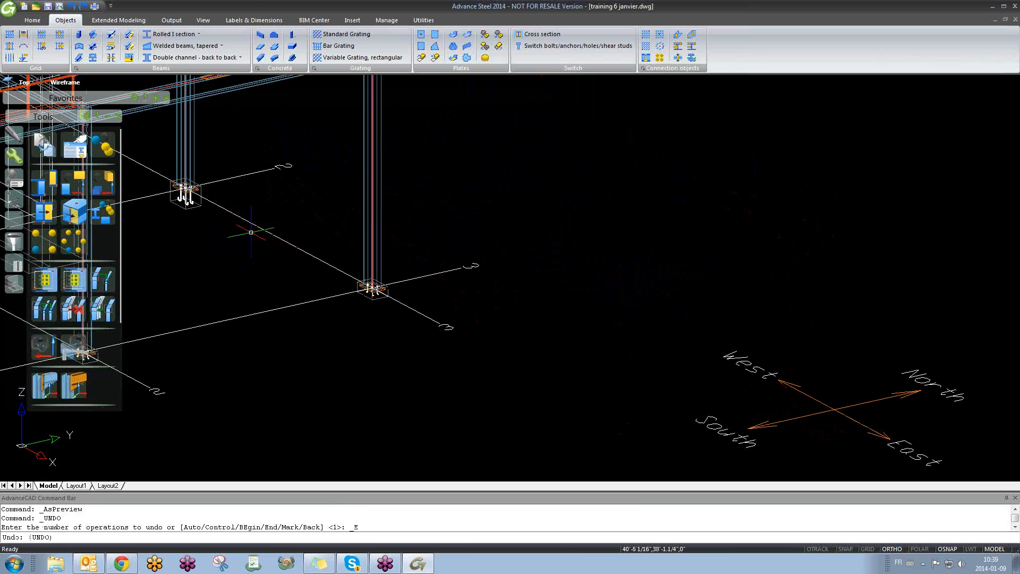
- Examine the copied base plate connection at the corner column and the neighbouring column bases from several sides
middle_drag(385, 306, 531, 305)
scroll(531, 305, up, 5)
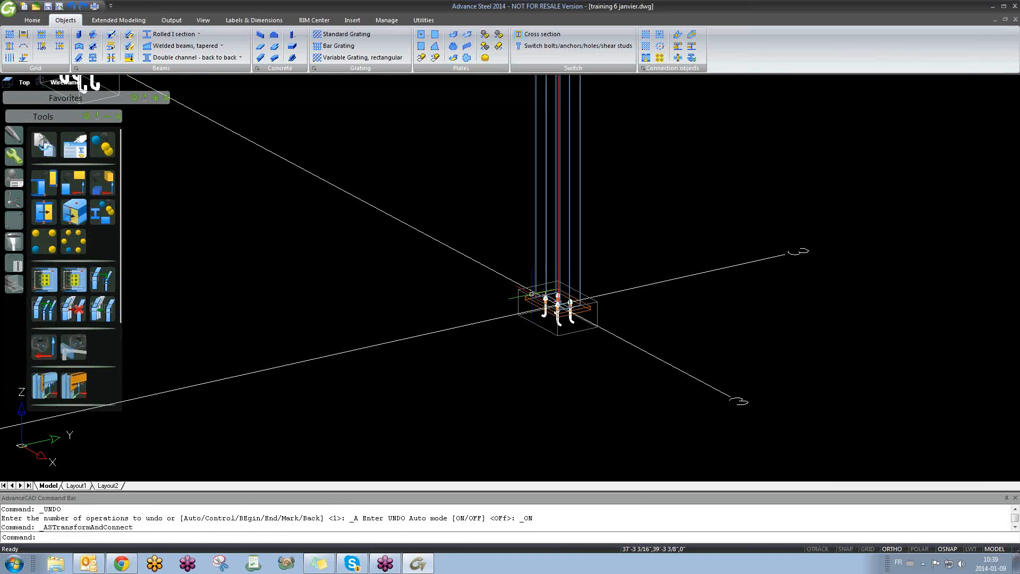
scroll(531, 305, down, 2)
scroll(557, 306, down, 4)
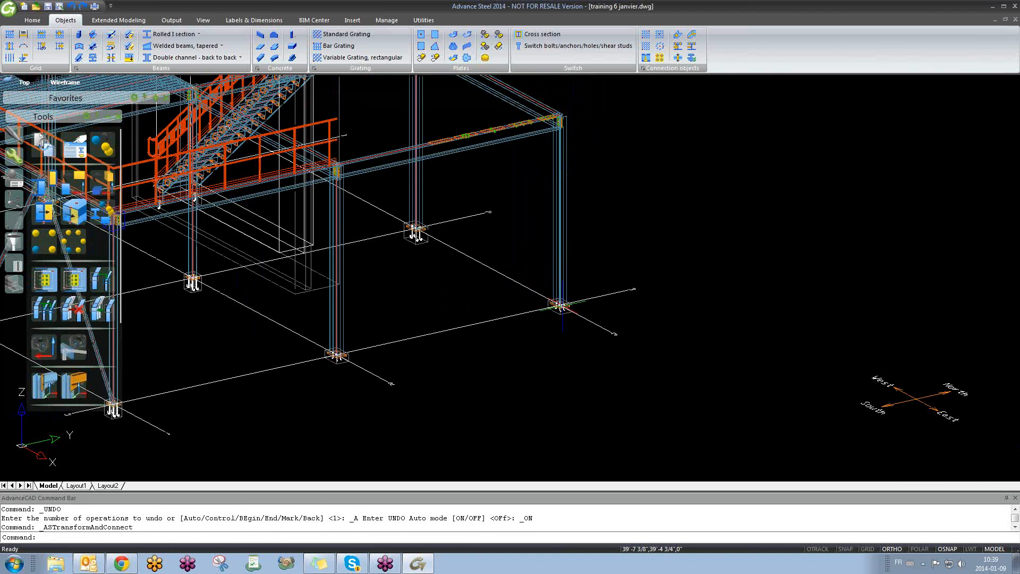
scroll(465, 322, down, 5)
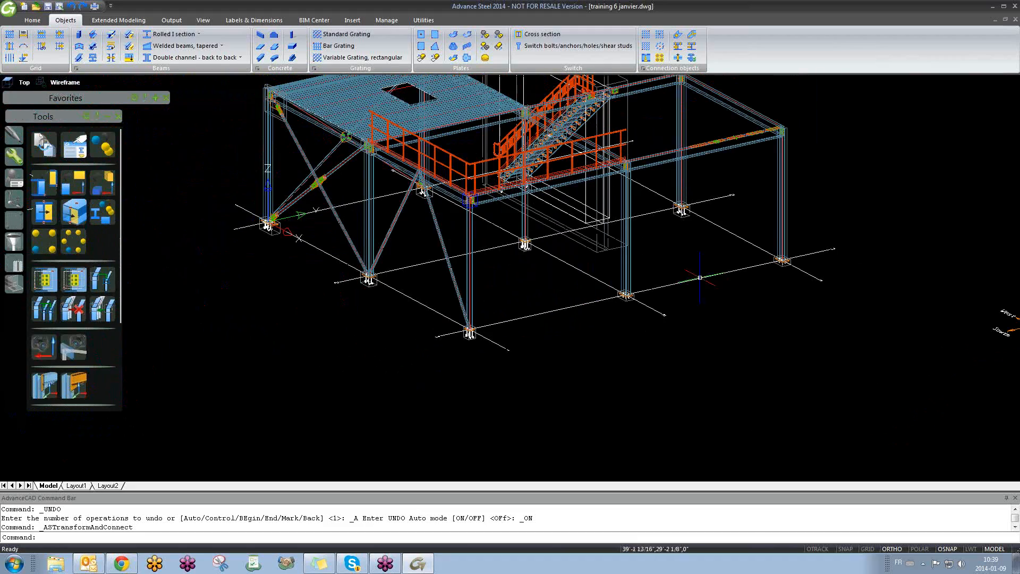
shift+middle_drag(712, 301, 412, 306)
scroll(412, 307, up, 6)
scroll(413, 302, down, 2)
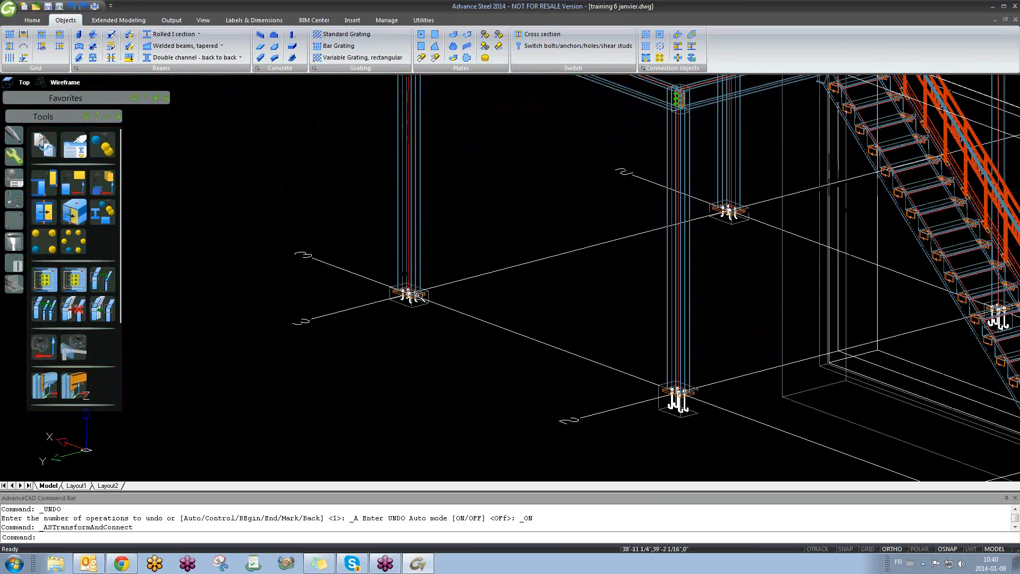
shift+middle_drag(423, 307, 423, 312)
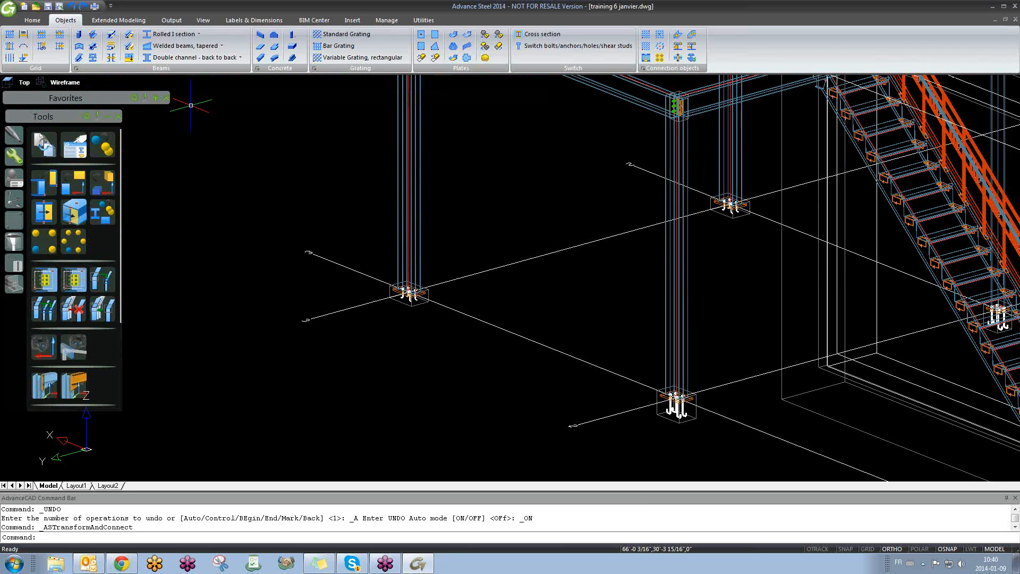
click(245, 123)
click(291, 190)
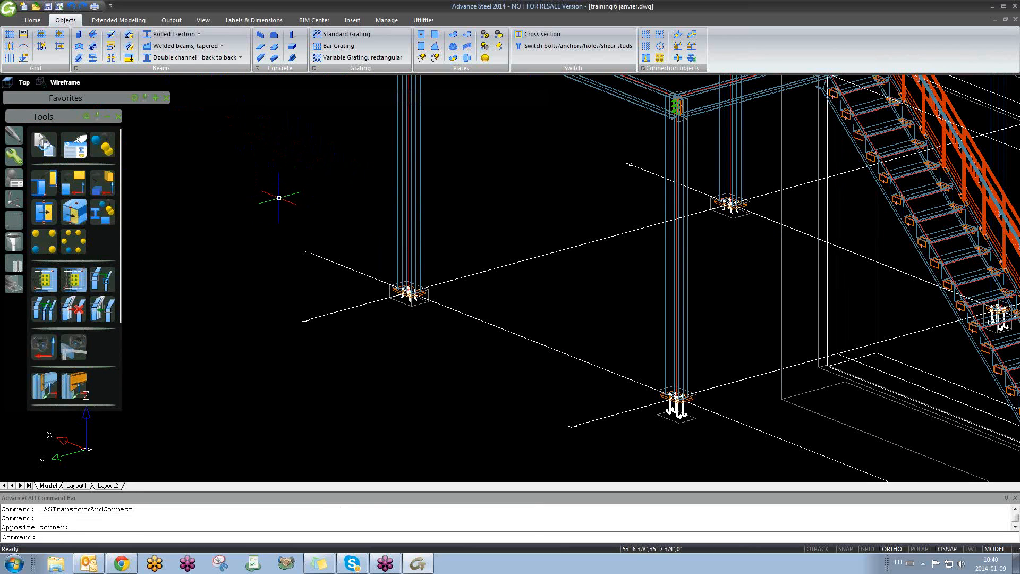
click(118, 20)
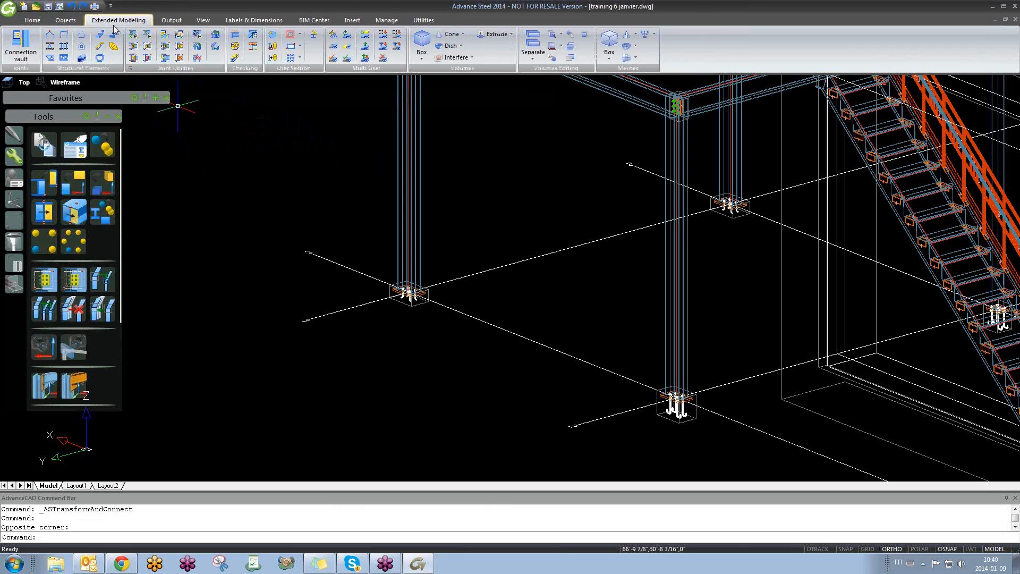
click(66, 19)
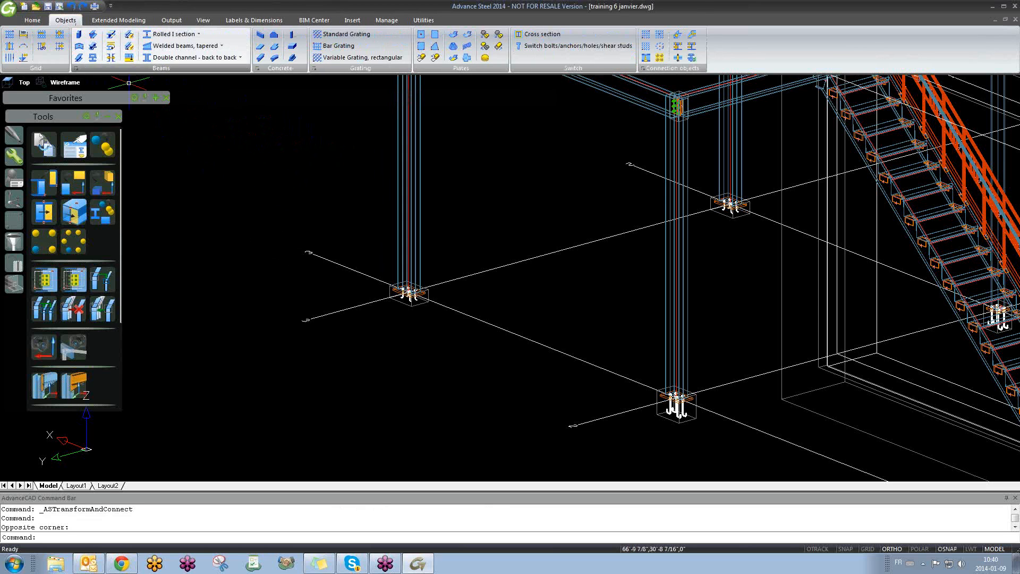
click(371, 176)
click(339, 206)
- Examine the anchors and base plate of the copied connection at the foot of the grid 3 corner column
scroll(414, 305, up, 5)
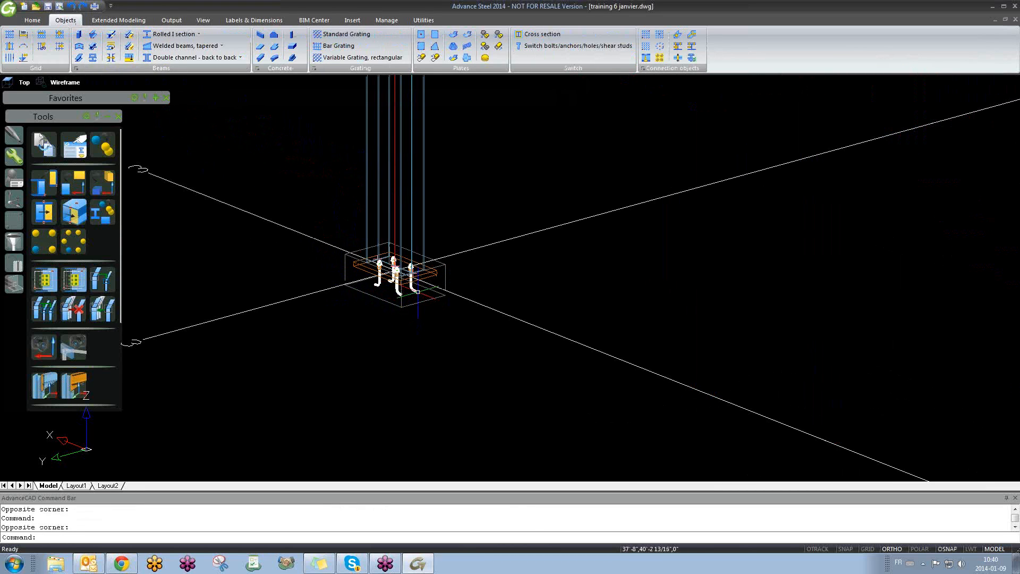
scroll(424, 269, down, 4)
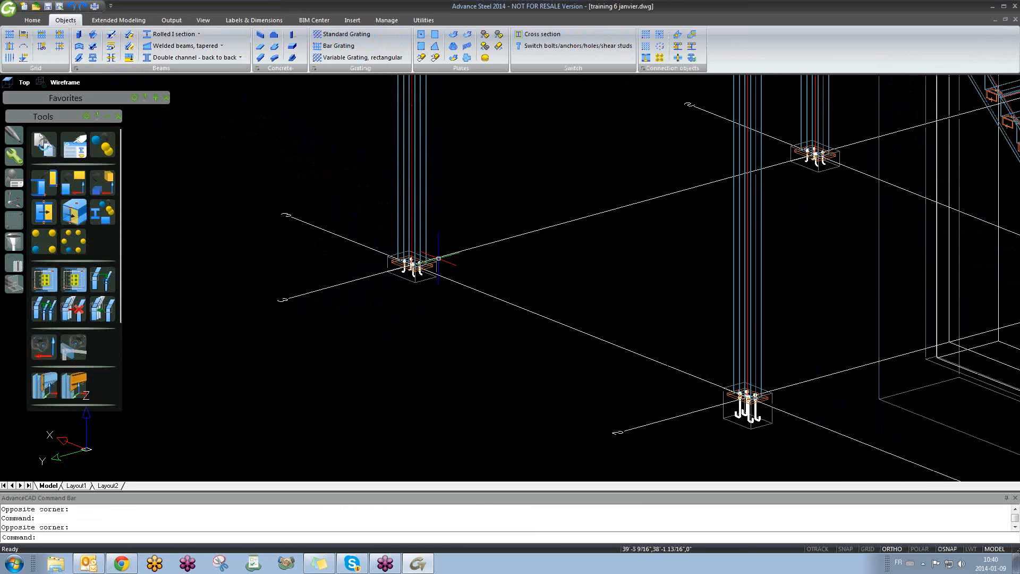
scroll(438, 259, up, 5)
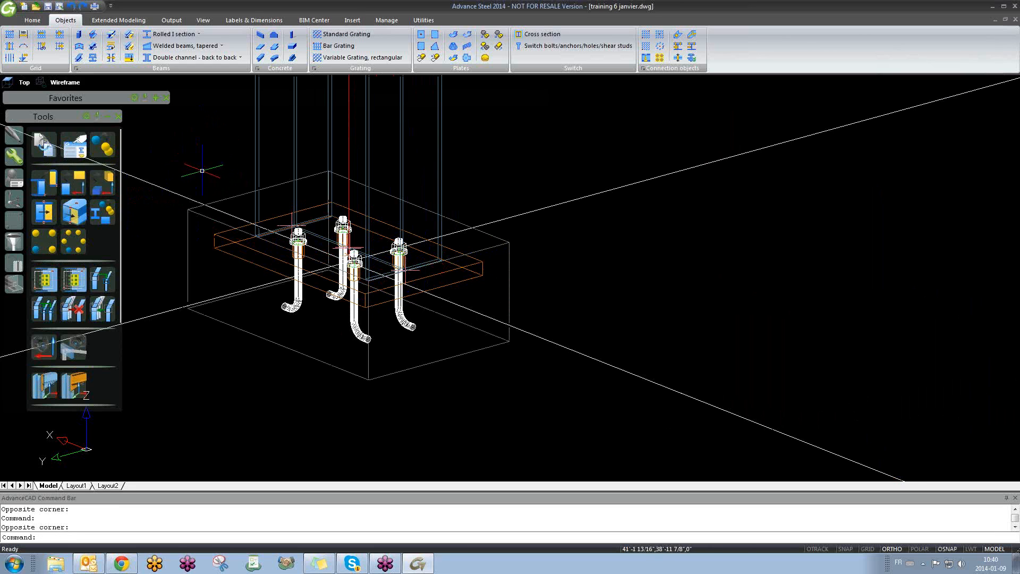
scroll(214, 177, down, 5)
scroll(276, 202, up, 2)
scroll(277, 202, up, 3)
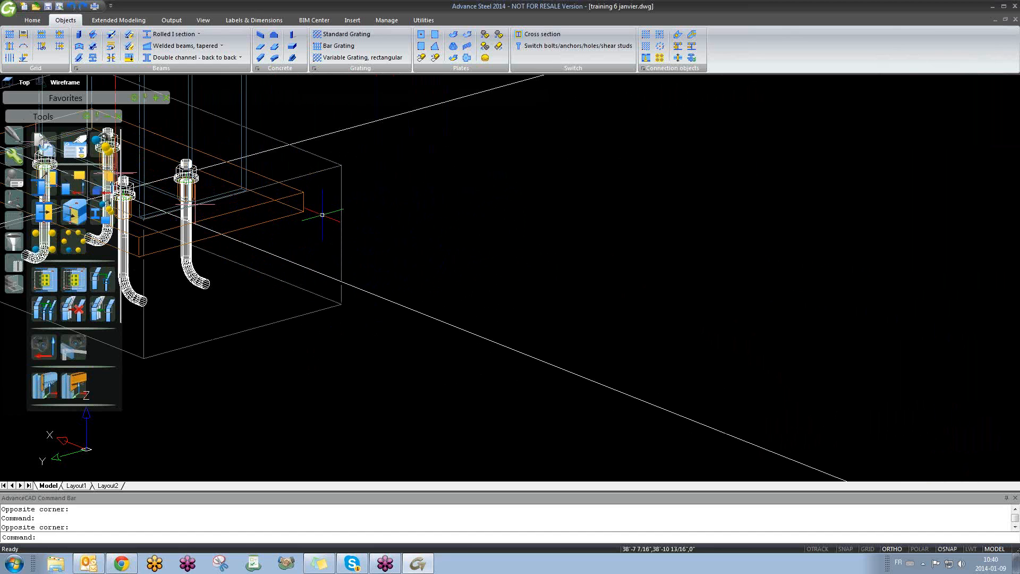
middle_drag(284, 243, 600, 233)
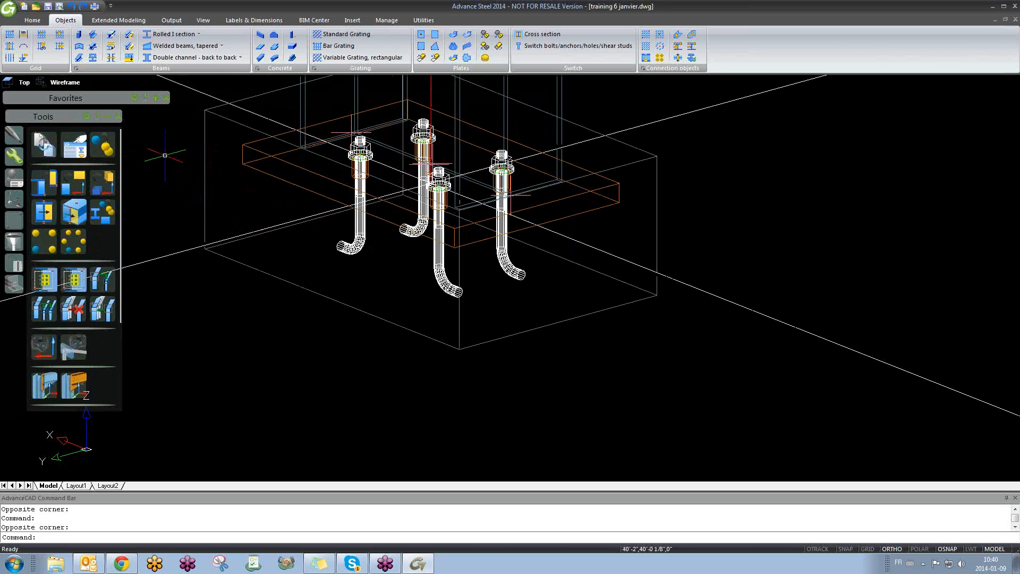
- Review the Copy settings and the additional connections option in Transform elements, leaving the dialog without copying anything
click(106, 148)
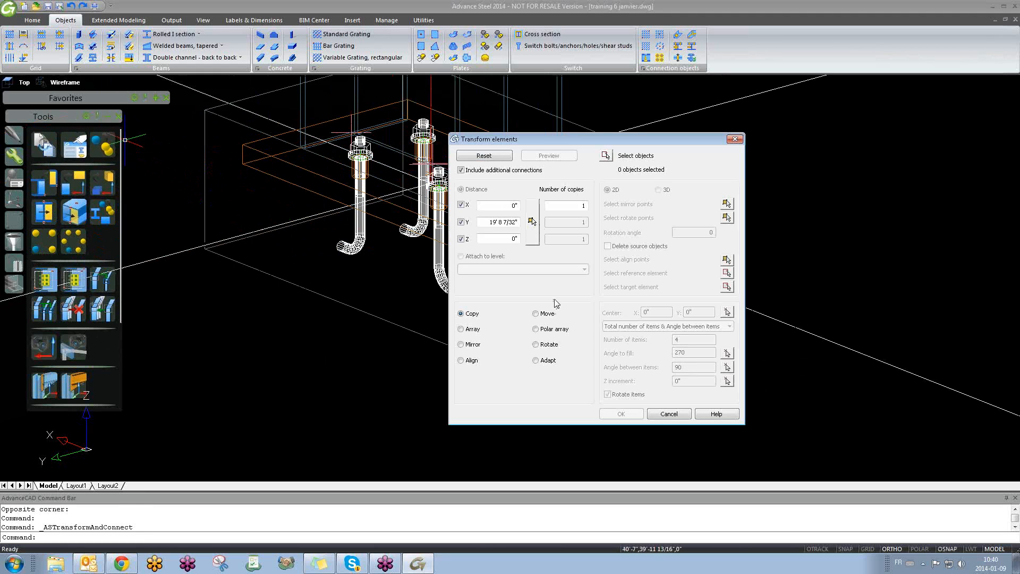
click(734, 140)
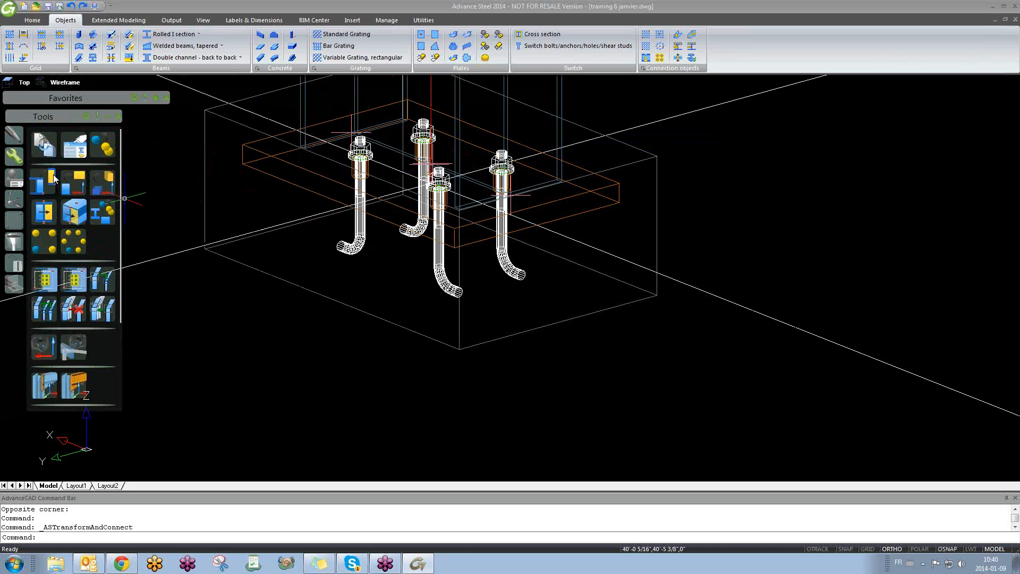
click(102, 149)
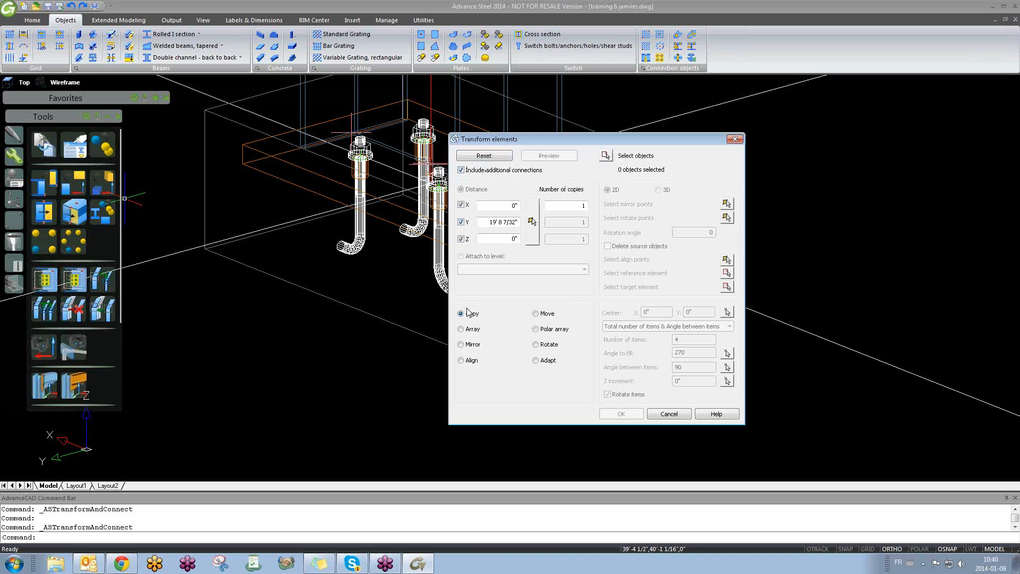
click(734, 140)
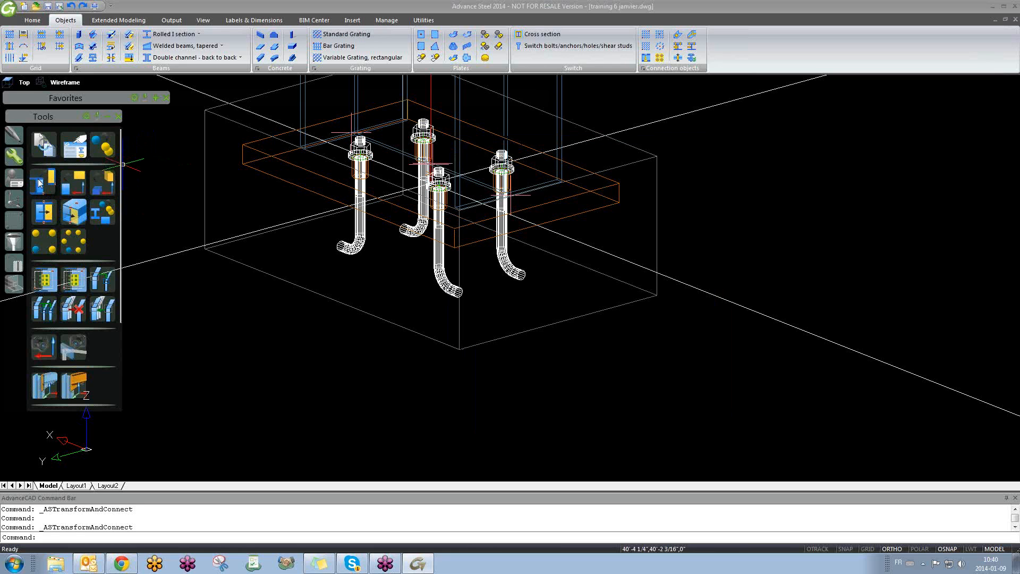
- Delete the copied base plate connection at the foot of the grid 3 corner column
scroll(269, 284, down, 5)
scroll(512, 307, up, 8)
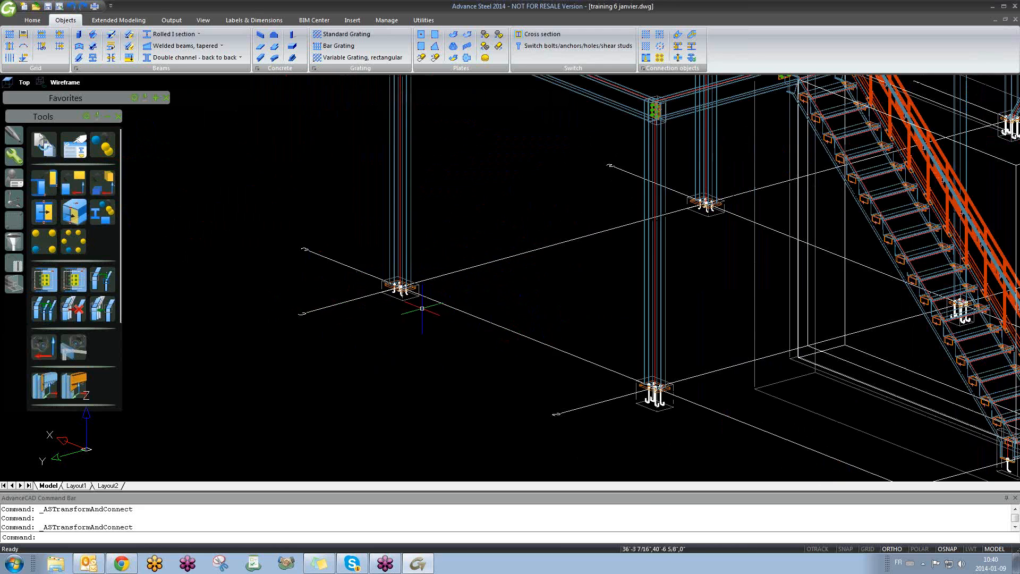
scroll(406, 294, up, 8)
click(455, 260)
click(448, 272)
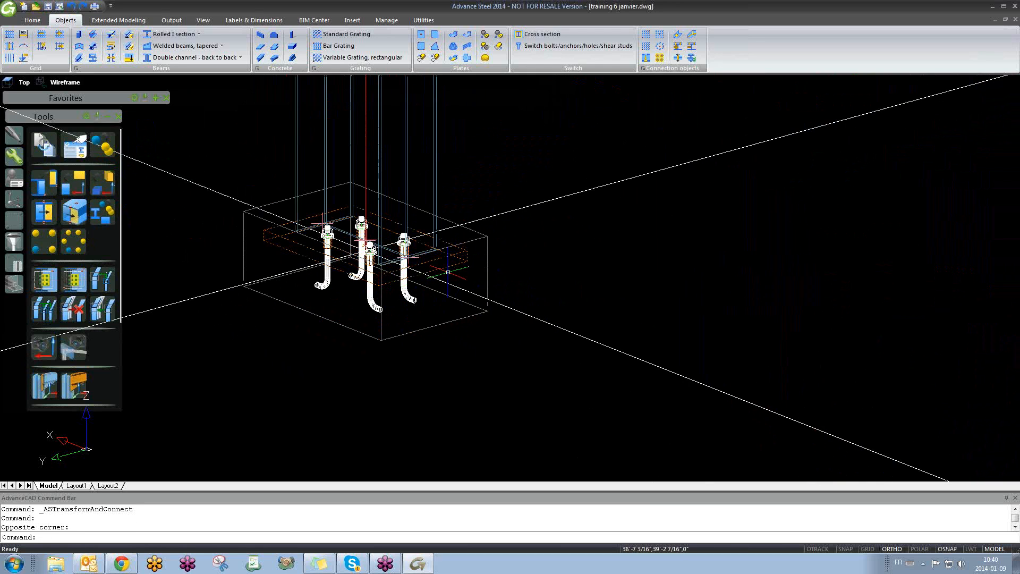
key(Delete)
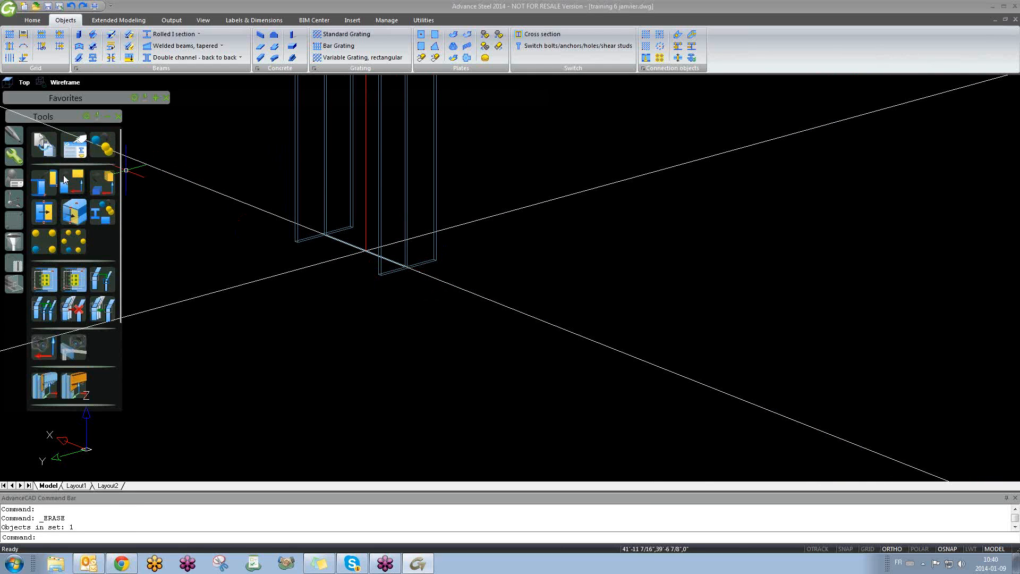
- Start the direct Copy transformation and select the complete base plate connection at the foot of the grid 2 column
click(43, 186)
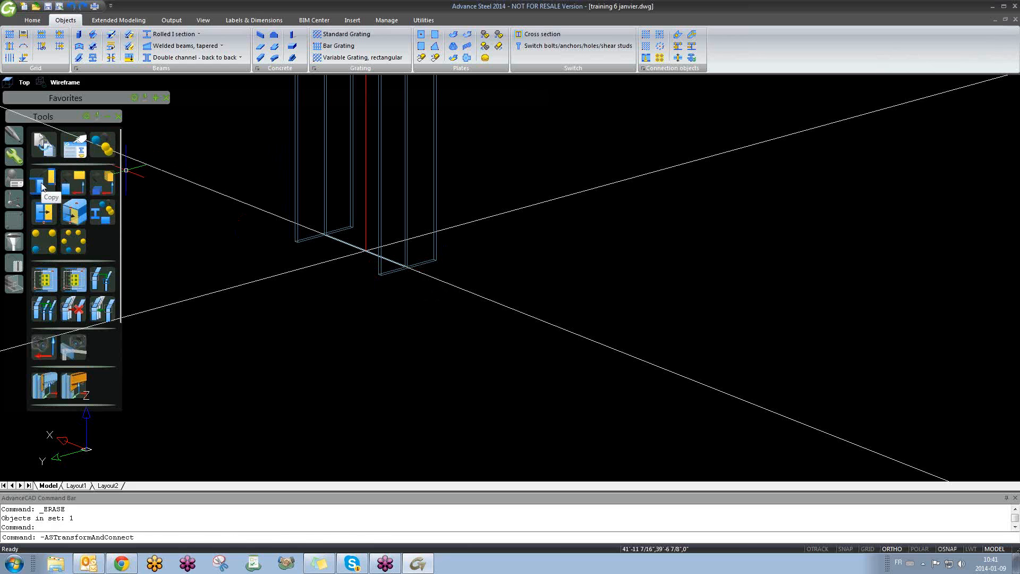
scroll(330, 278, down, 5)
middle_drag(677, 392, 605, 318)
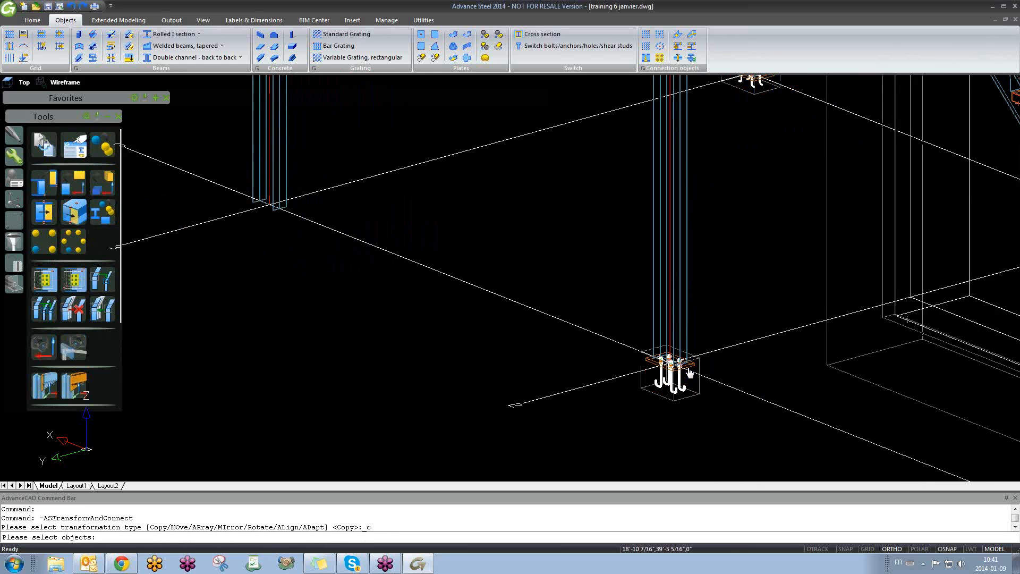
click(606, 318)
click(724, 447)
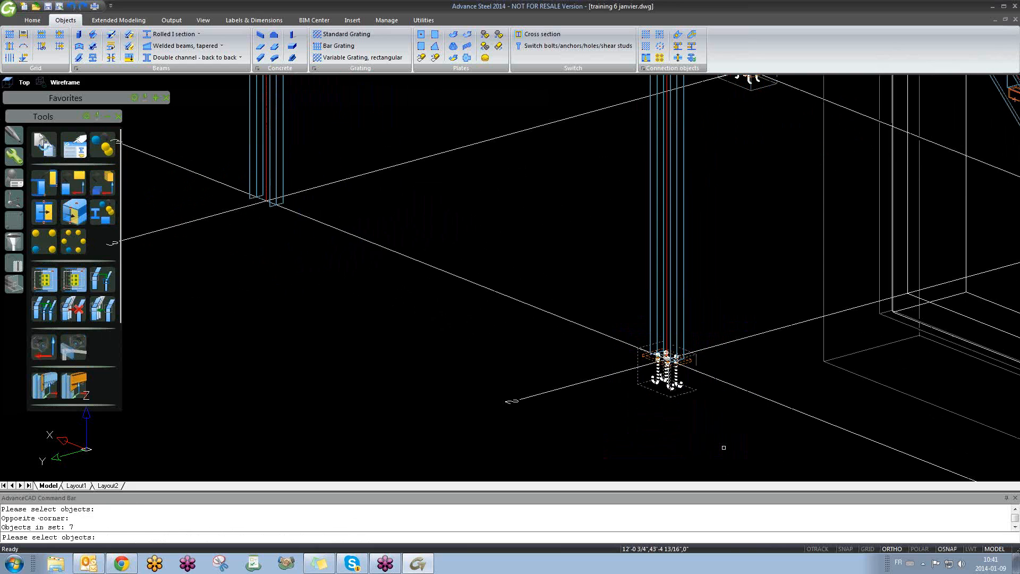
right_click(723, 443)
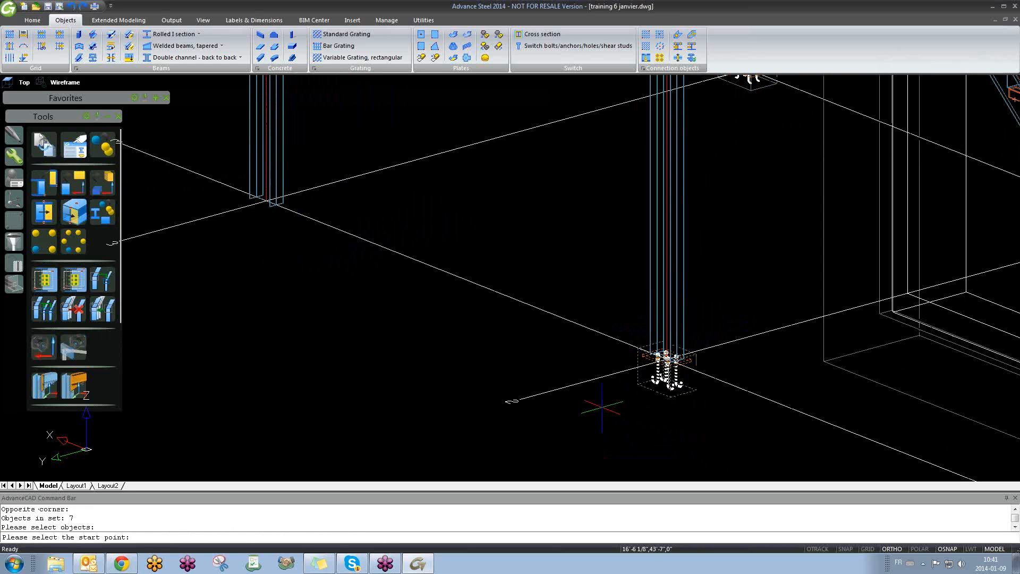
- Copy the selected connection from the end of grid line 2 to the end of grid line 3 and finish the command
click(519, 399)
scroll(519, 399, down, 3)
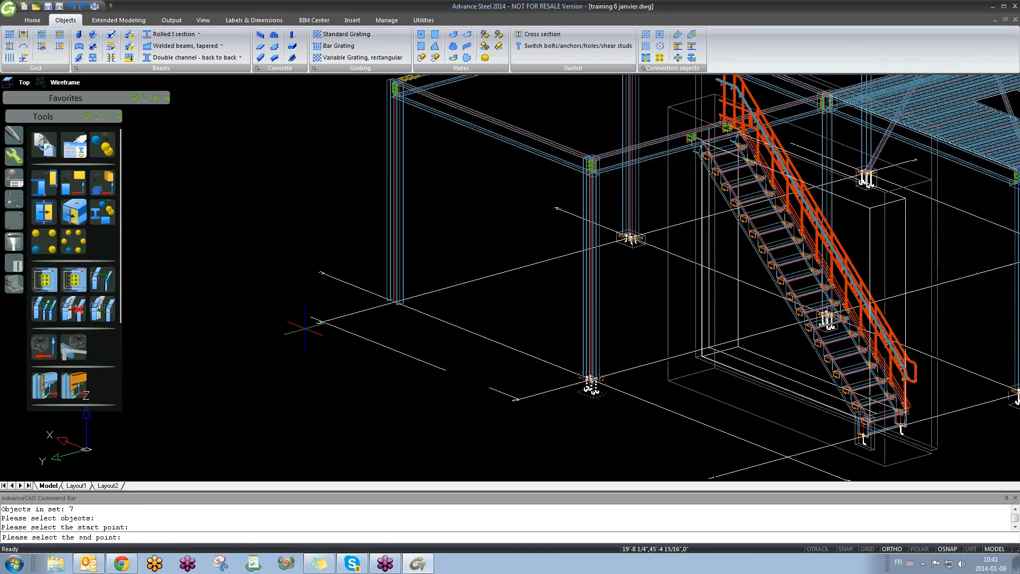
click(323, 322)
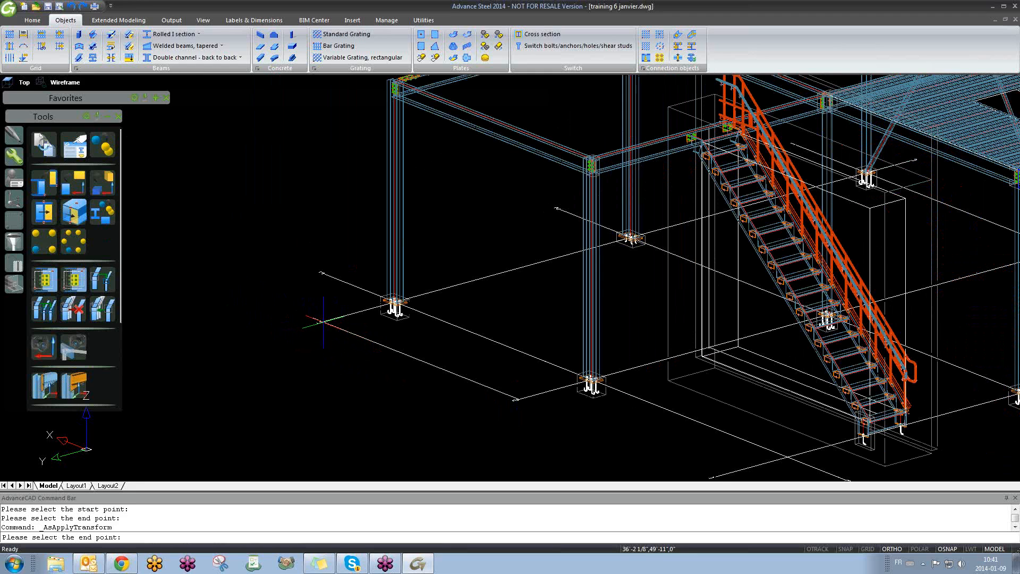
scroll(392, 296, up, 5)
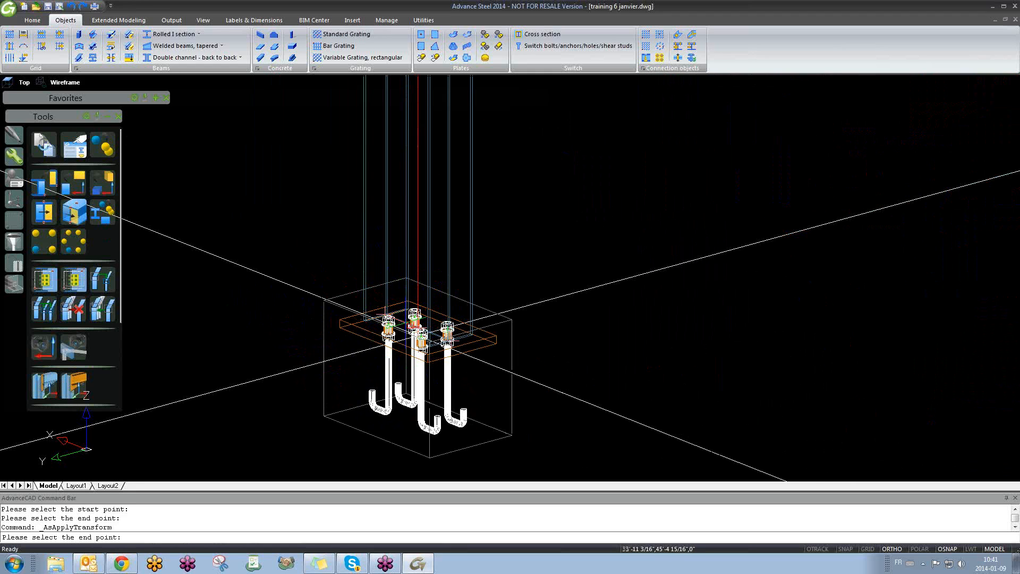
key(Escape)
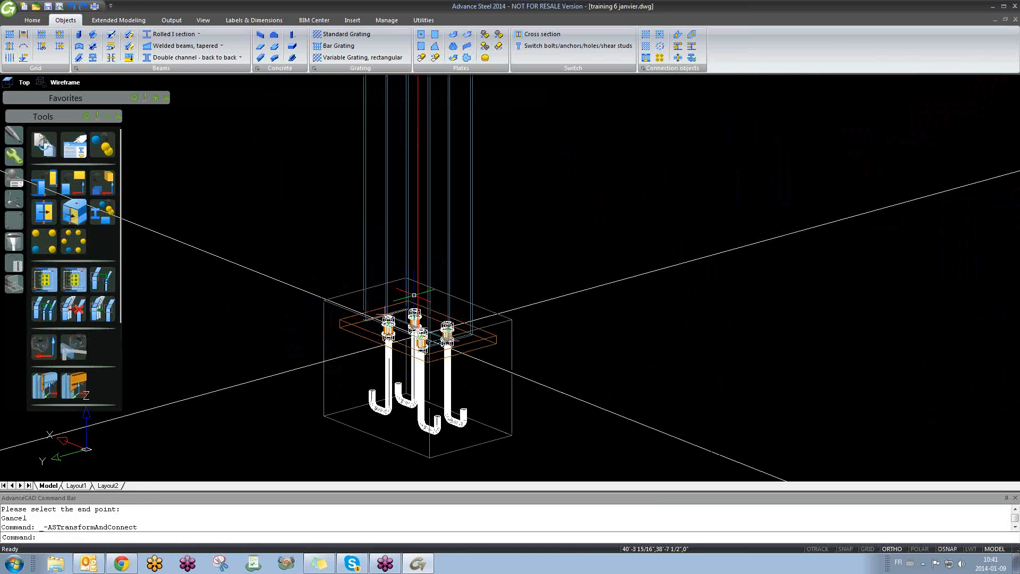
- Examine the connection box and anchors of the new base plate at the grid 3 corner column
click(349, 293)
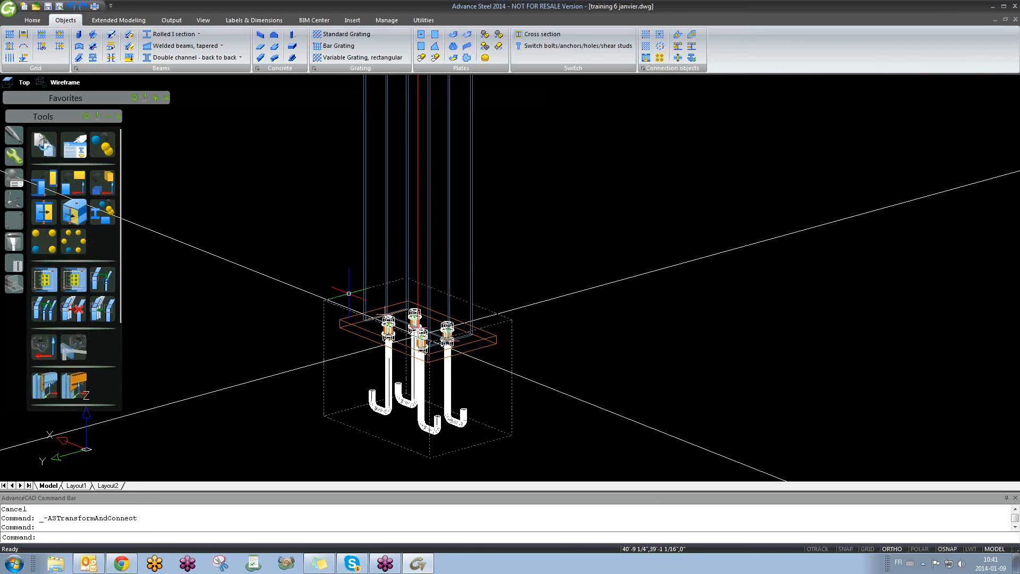
key(Escape)
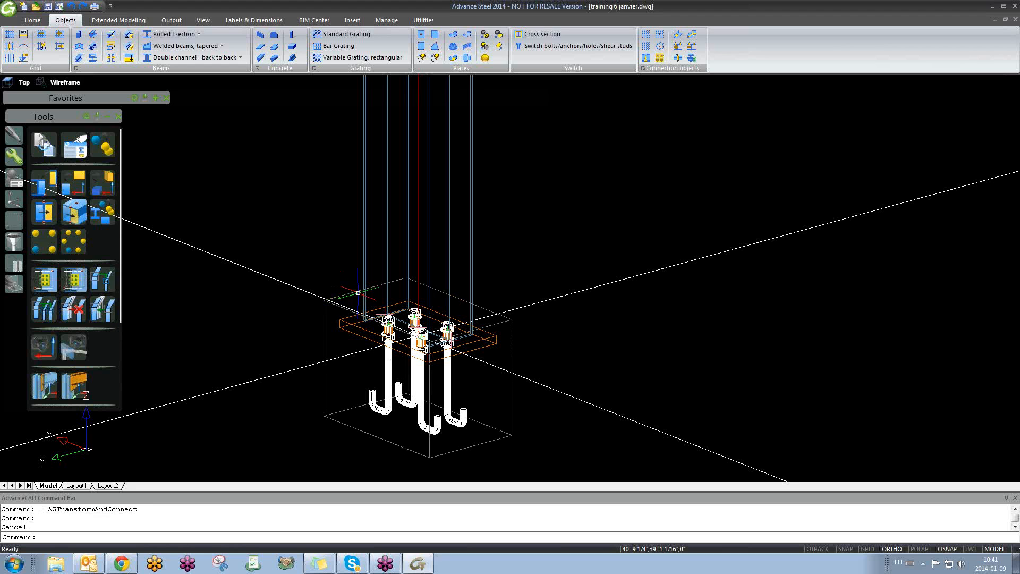
scroll(375, 314, down, 5)
scroll(413, 295, up, 4)
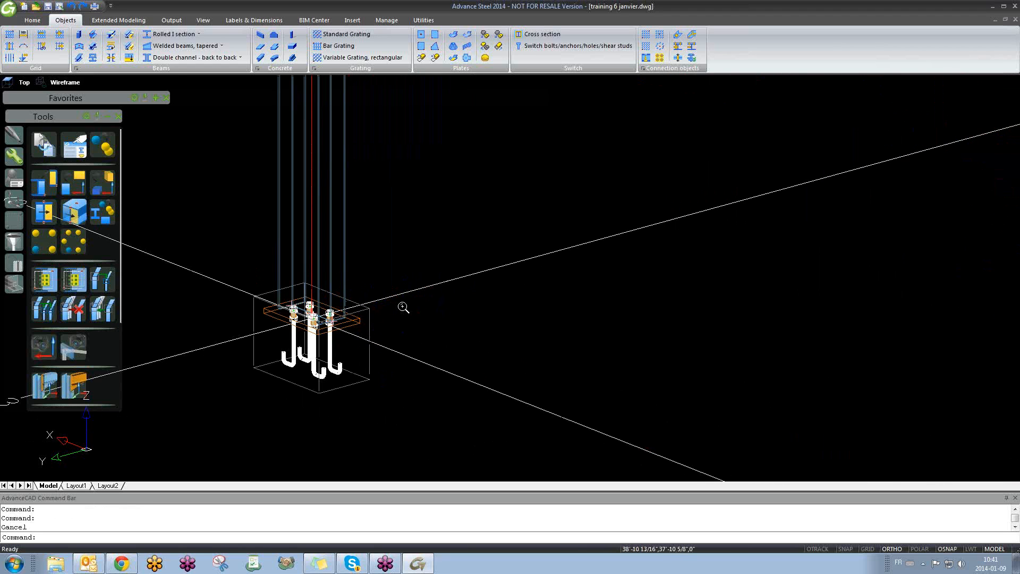
scroll(404, 302, down, 5)
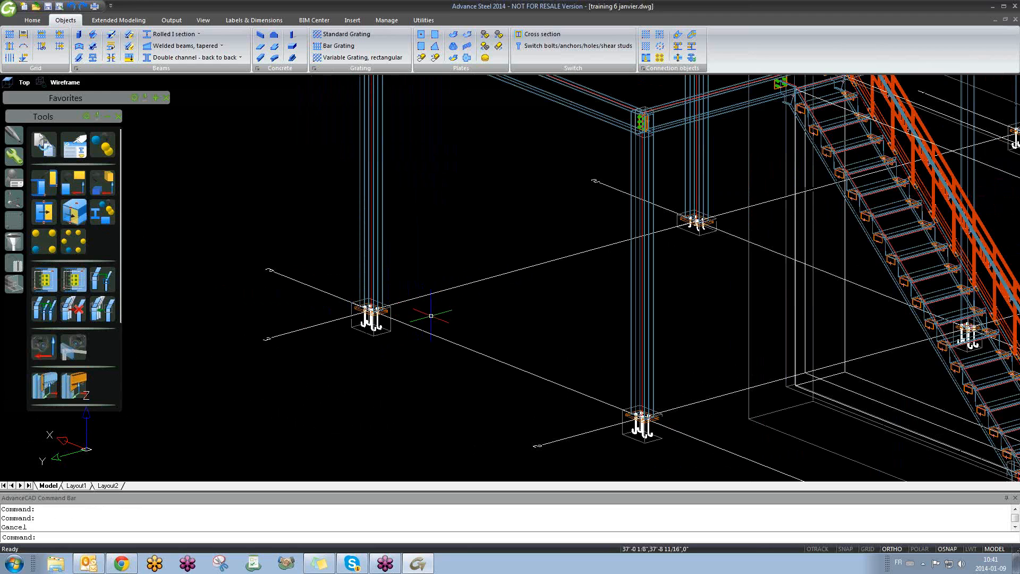
text(Opposite corner:)
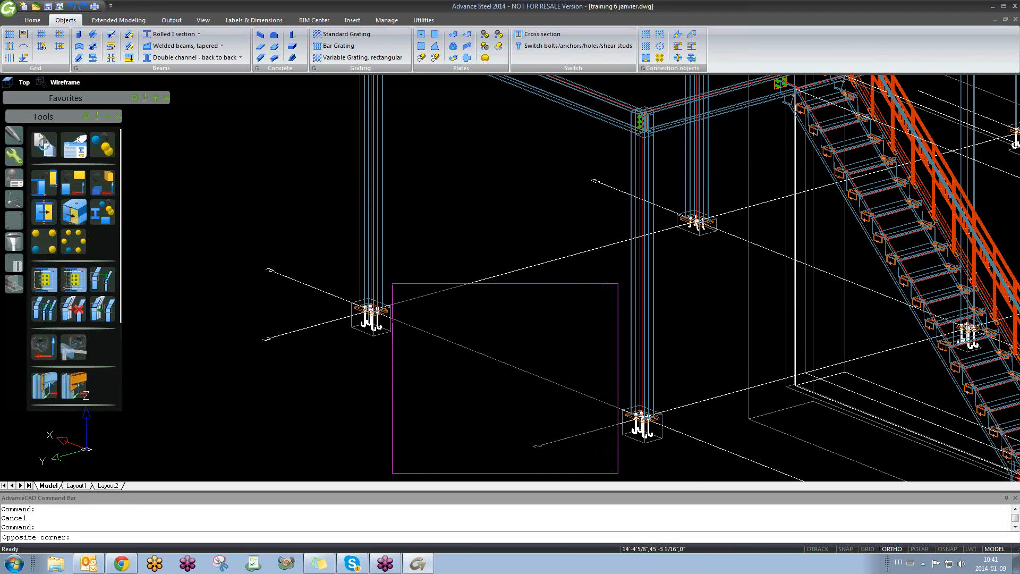
key(Escape)
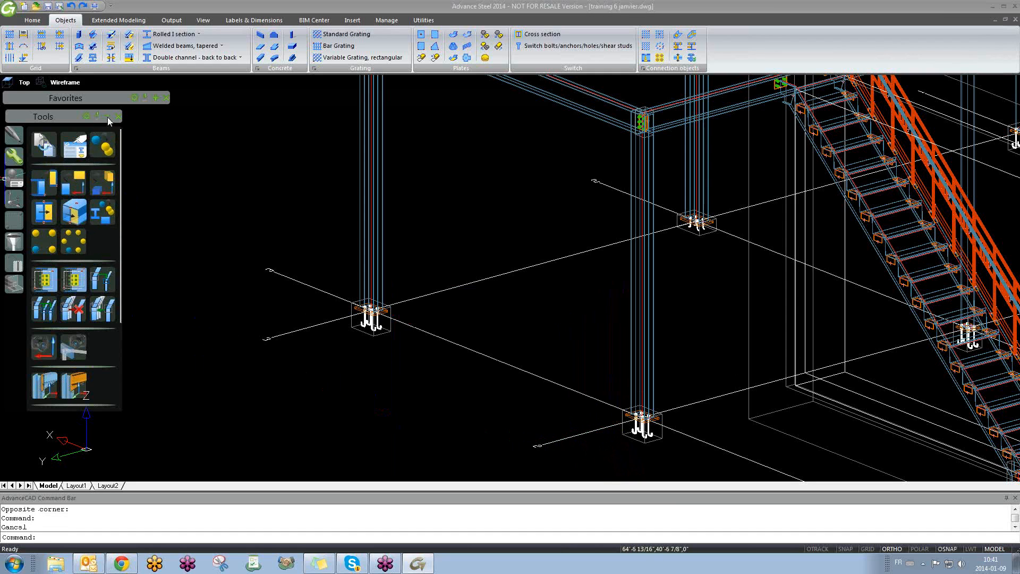
- Delete the bolt group on the first plate along the top of the beam beside the corner column's bolted connection
click(126, 22)
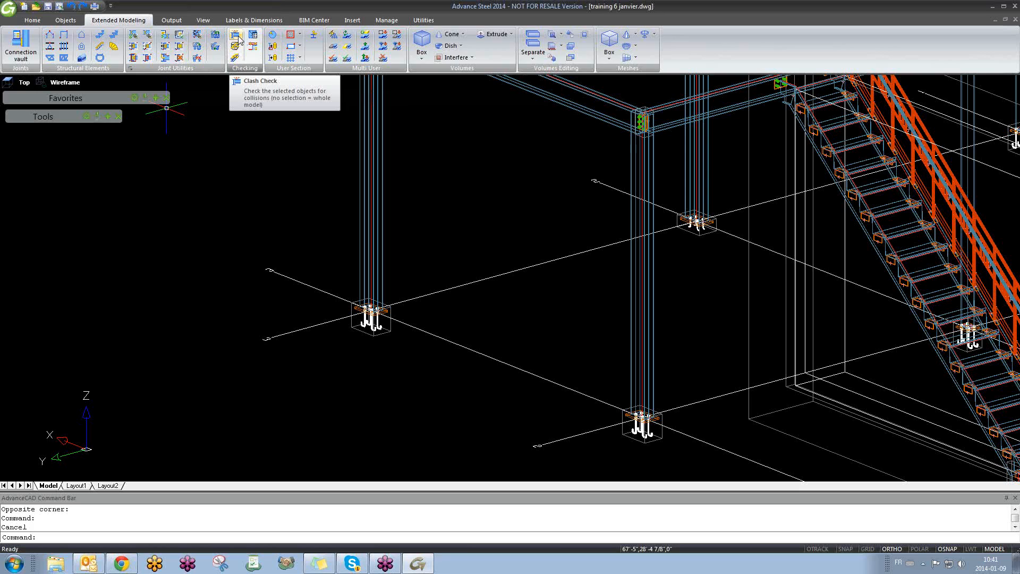
scroll(278, 223, down, 4)
scroll(356, 115, up, 10)
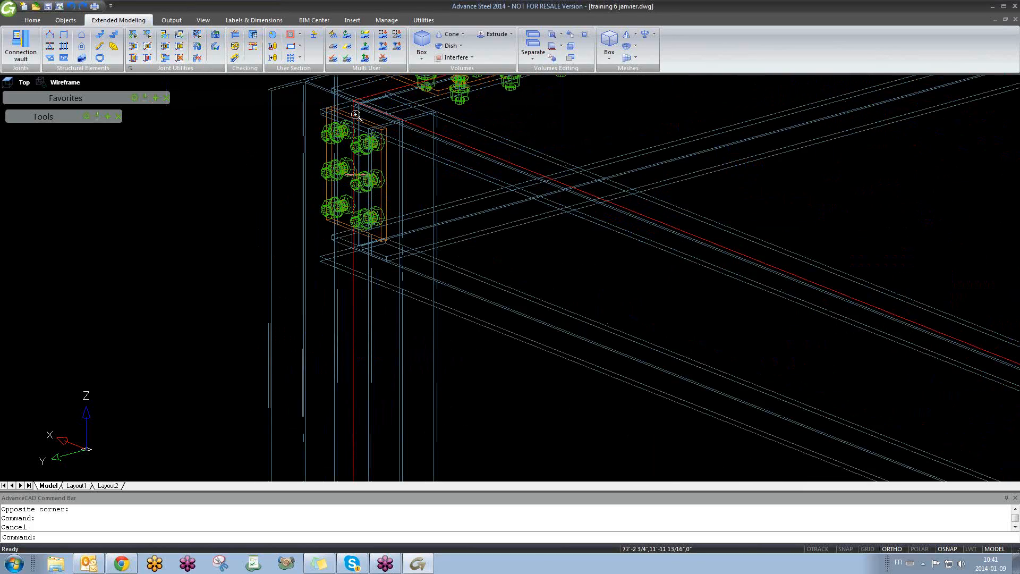
shift+middle_drag(437, 182, 364, 129)
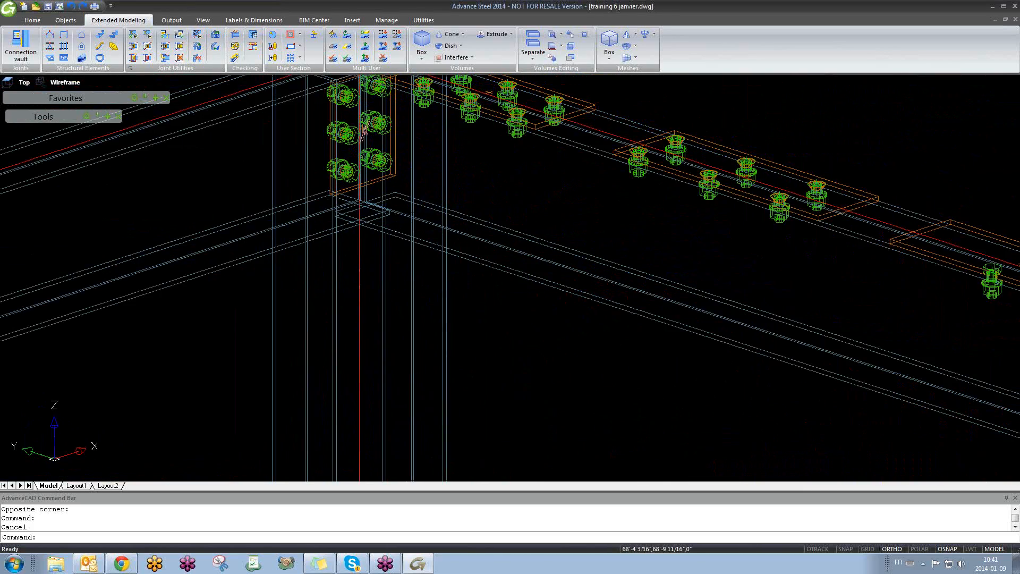
scroll(364, 129, up, 3)
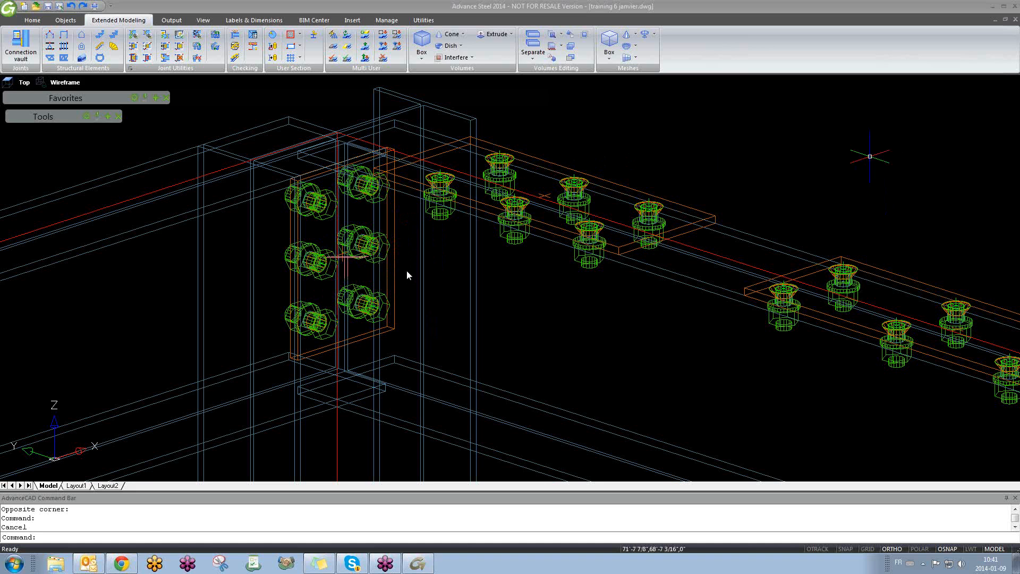
scroll(603, 178, up, 5)
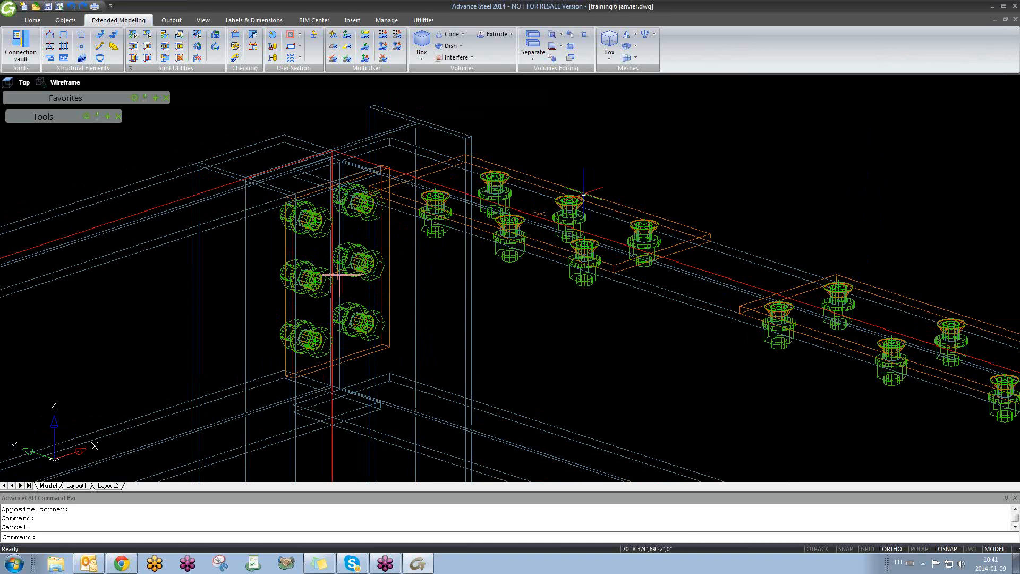
click(551, 196)
key(Delete)
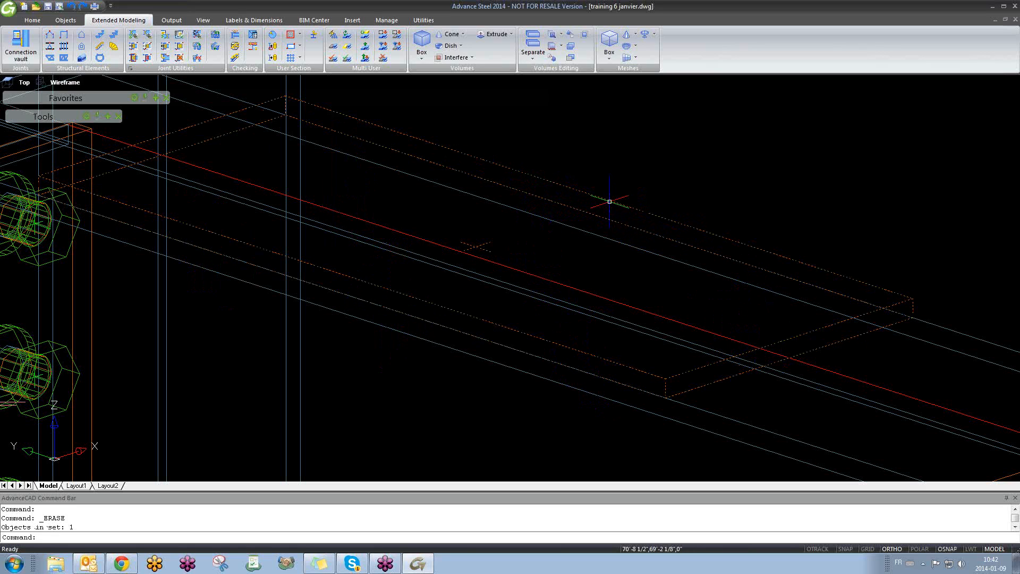
- Delete the plate on top of the beam nearest the corner column and leave the erase command
key(Delete)
key(Delete)
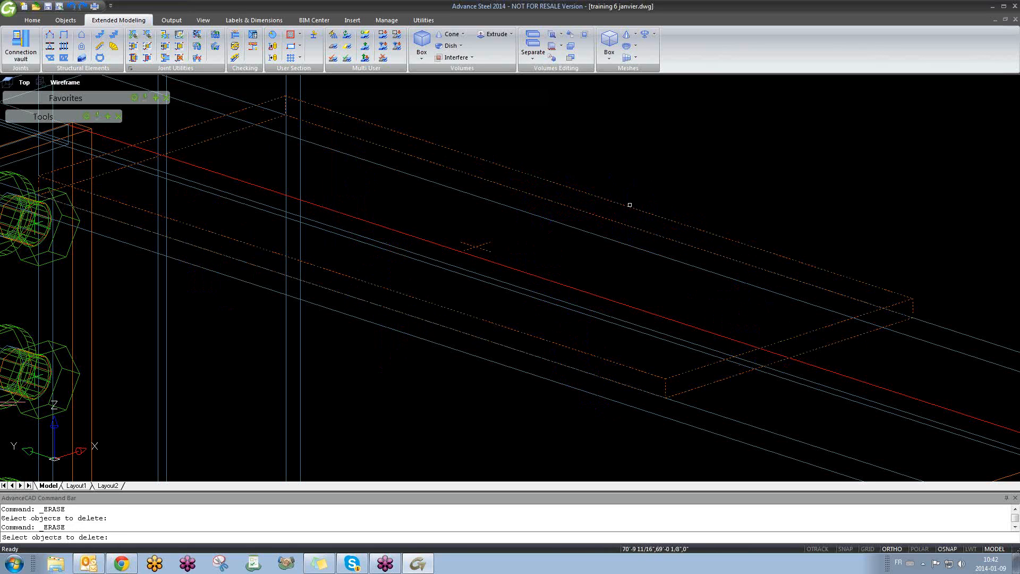
key(Escape)
key(Escape)
scroll(664, 164, down, 5)
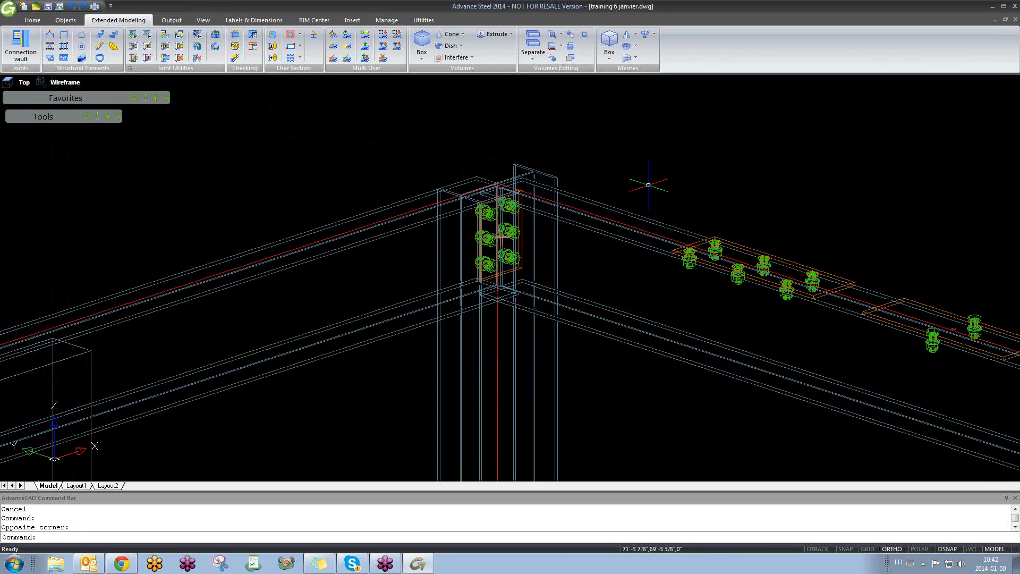
- Delete the next plate along the top of the beam together with its six bolts
scroll(659, 213, down, 1)
middle_drag(694, 217, 503, 236)
click(664, 149)
click(606, 197)
click(463, 180)
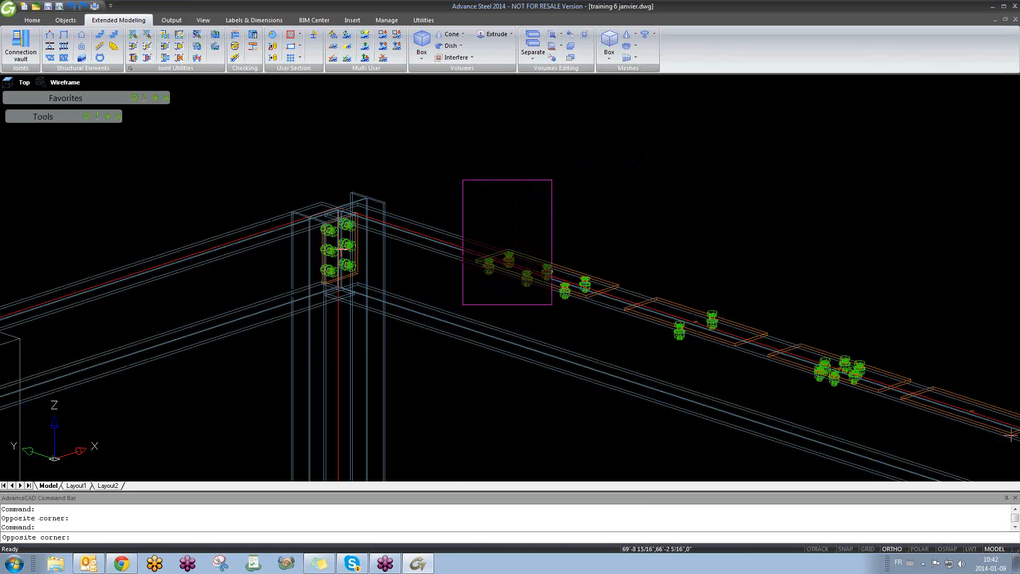
click(618, 350)
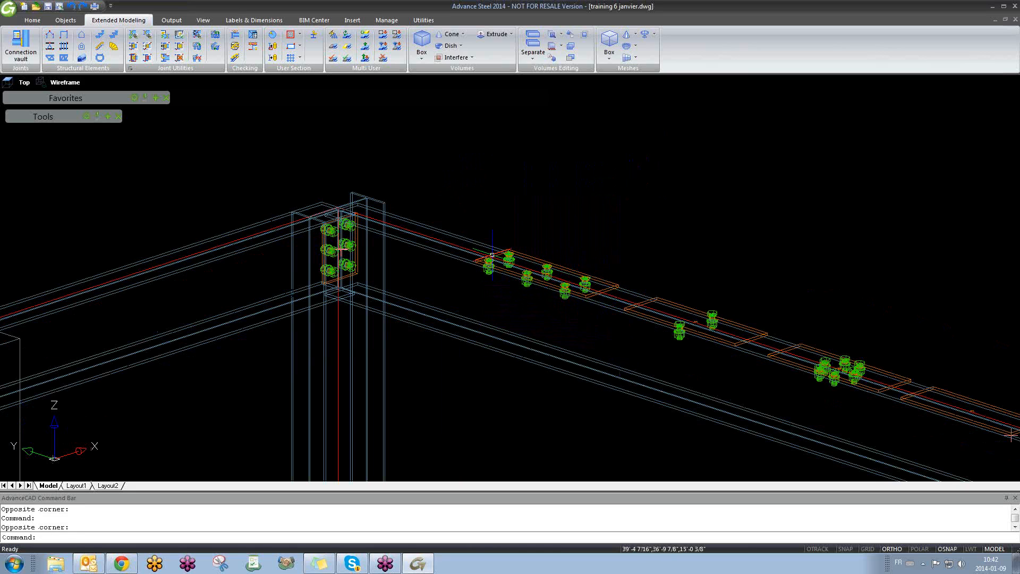
key(Delete)
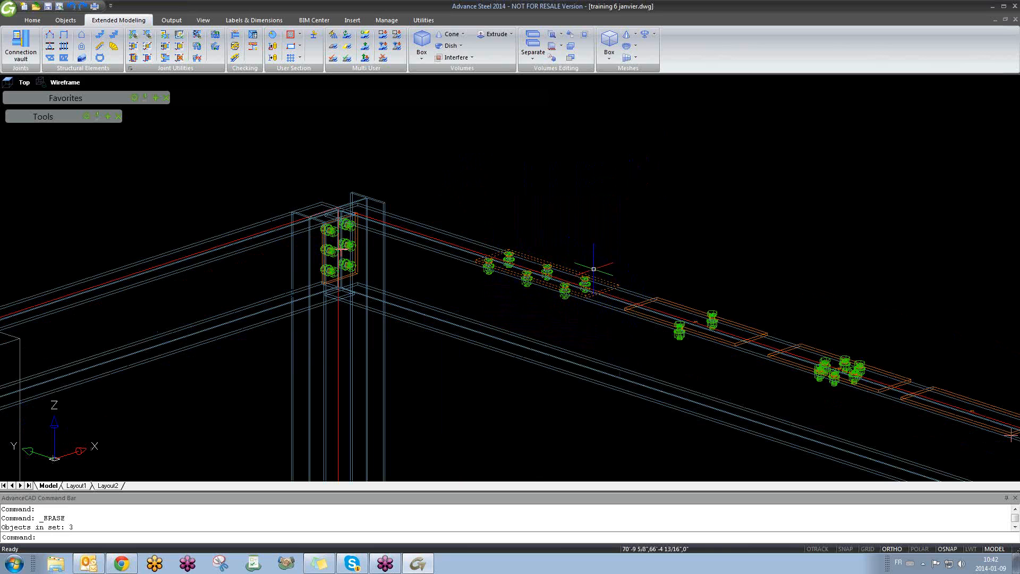
- Clear the selection and regenerate the drawing display with REGEN
scroll(601, 276, up, 4)
click(607, 207)
click(582, 234)
key(Escape)
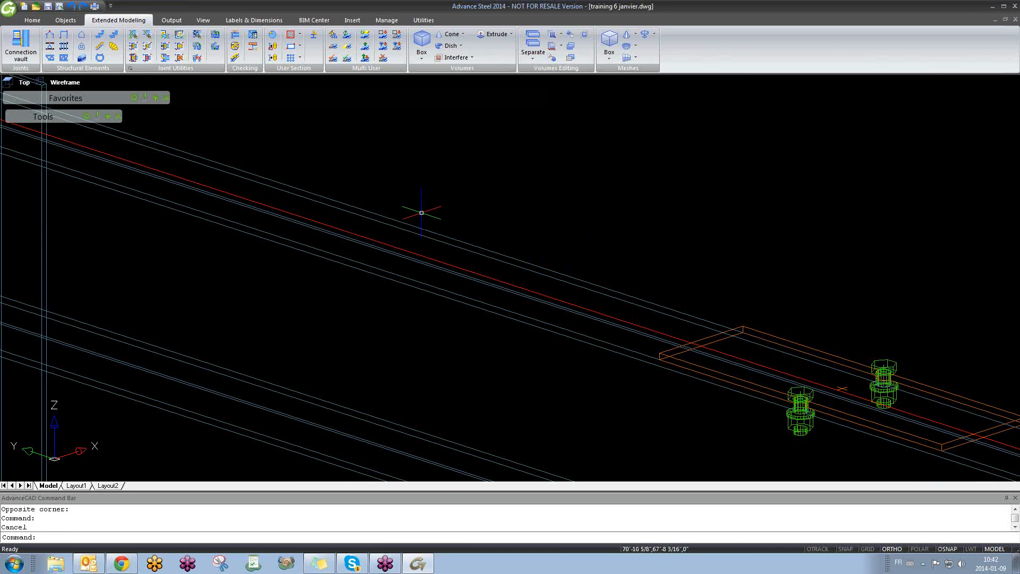
text(REGEN)
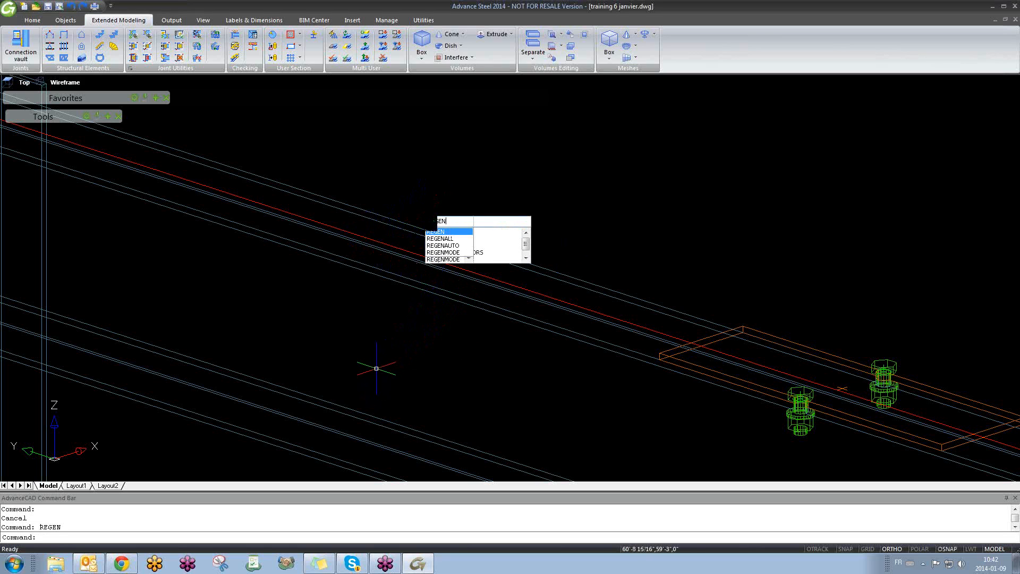
scroll(351, 287, down, 5)
click(352, 288)
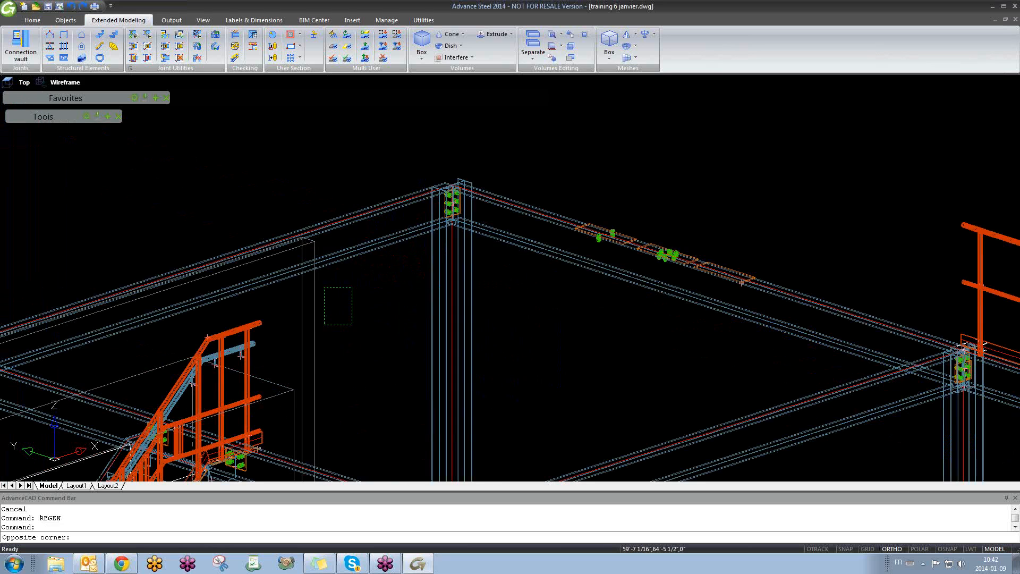
click(325, 325)
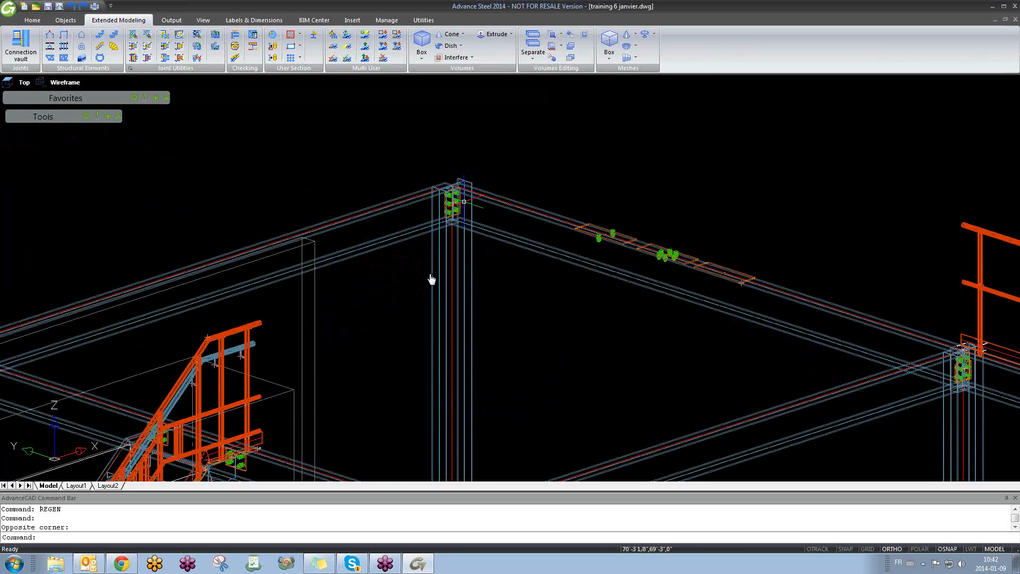
- Examine the six-bolt plate connection where the beams meet the corner column
scroll(478, 190, up, 10)
click(392, 125)
click(407, 128)
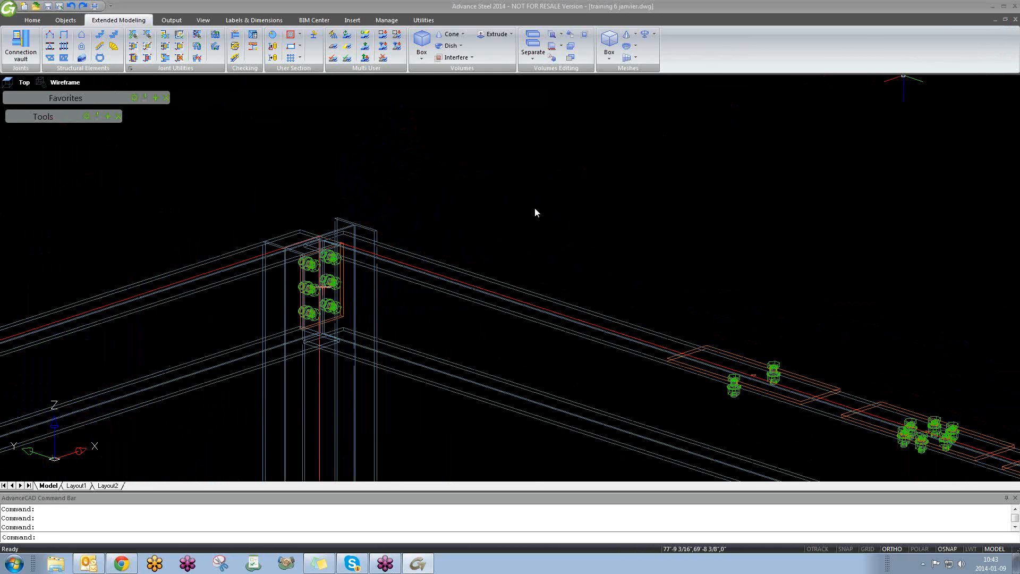
scroll(307, 330, up, 4)
scroll(342, 318, down, 2)
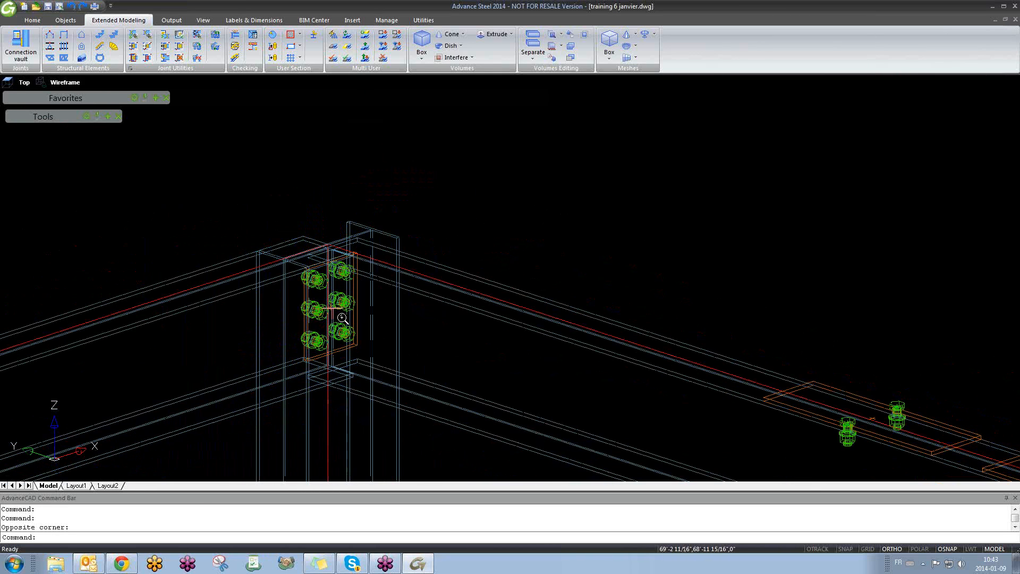
shift+middle_drag(344, 295, 343, 292)
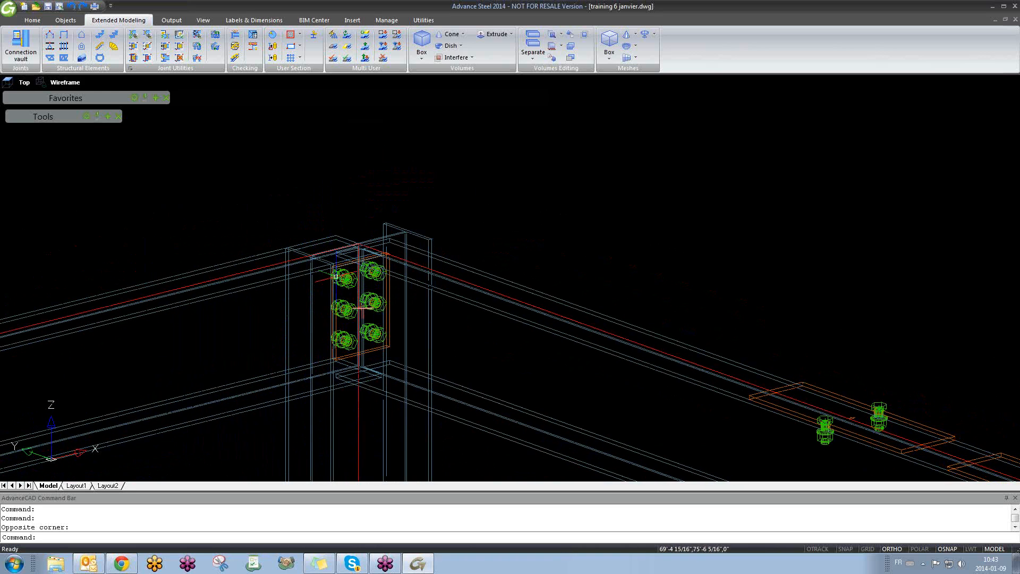
shift+middle_drag(413, 268, 417, 258)
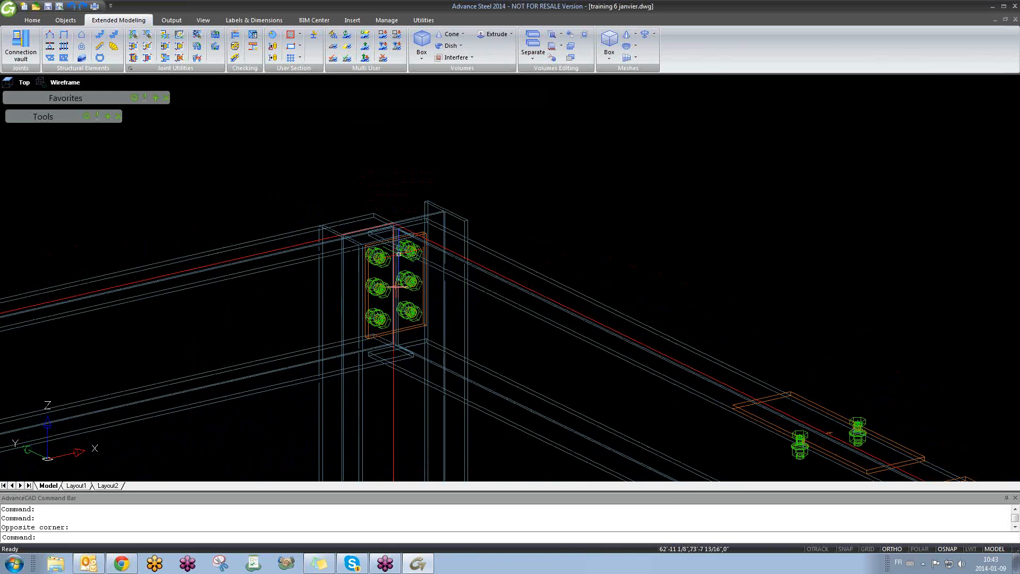
scroll(370, 259, up, 2)
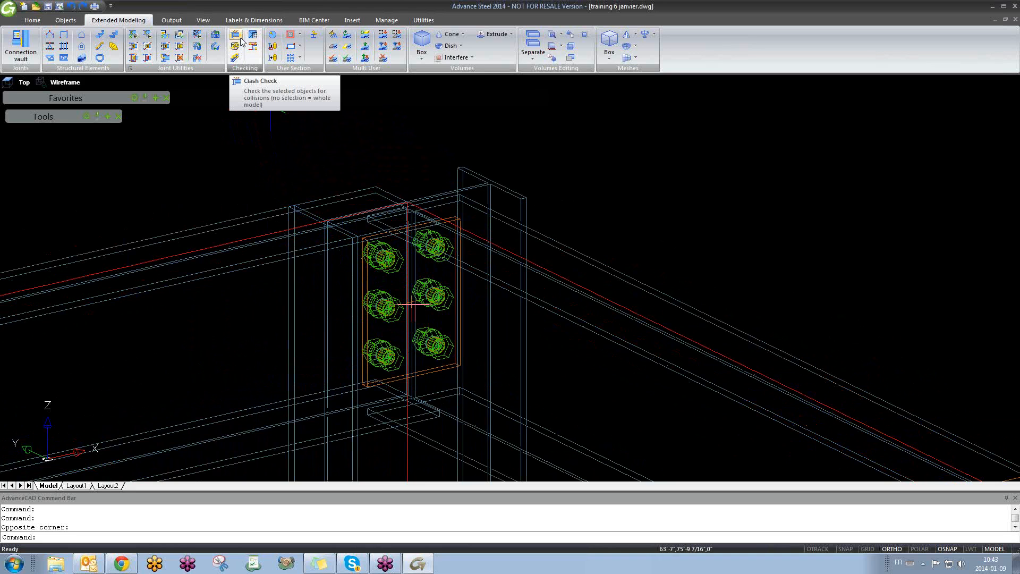
scroll(349, 200, down, 3)
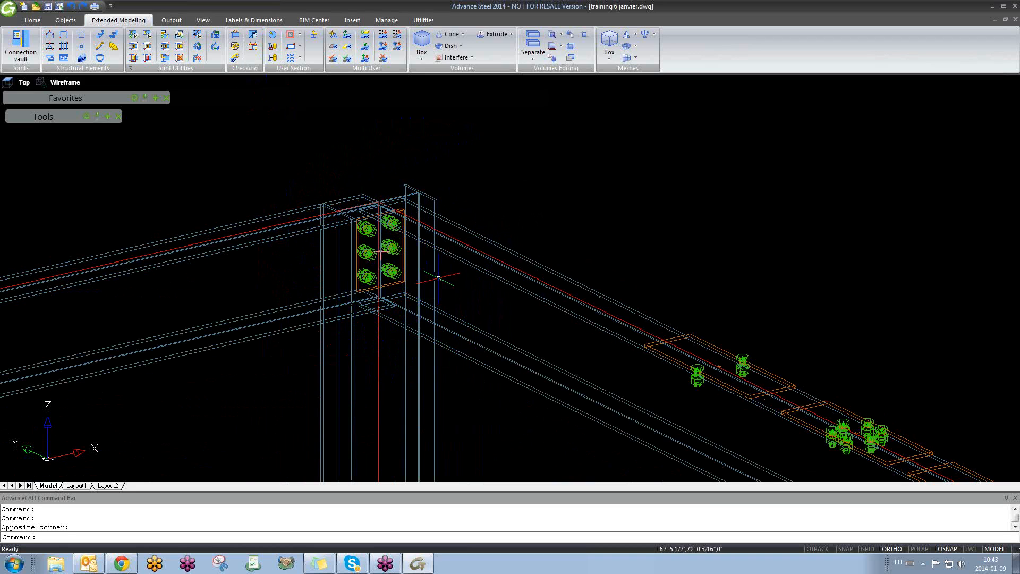
- Stretch the end of the beam without the top plates back so it stops short of the corner column
click(309, 213)
click(379, 202)
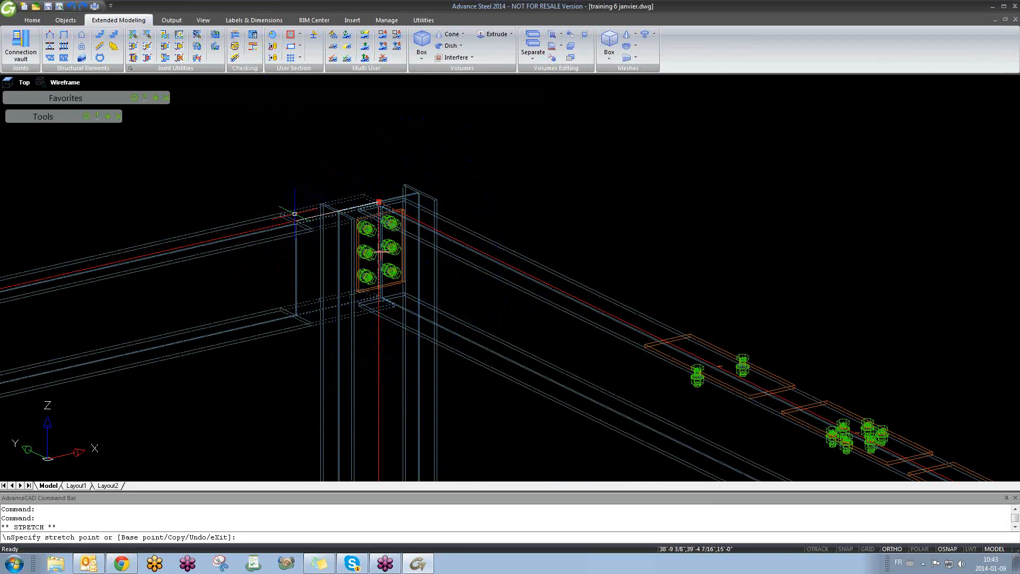
key(Escape)
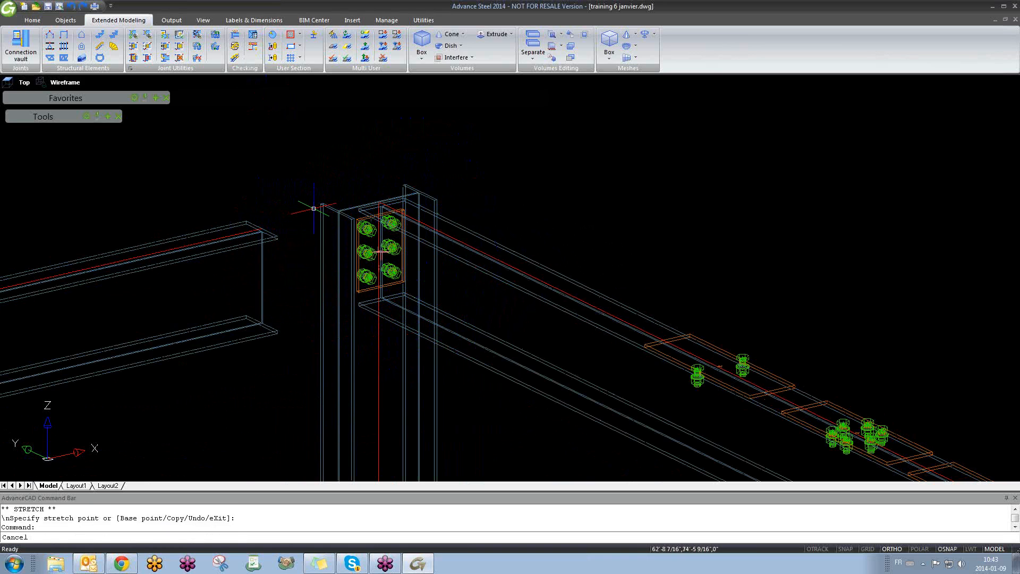
- Run a Clash Check on the corner column, the remaining beam and their bolted plate connection, and highlight the result message
middle_drag(410, 246, 405, 266)
click(493, 160)
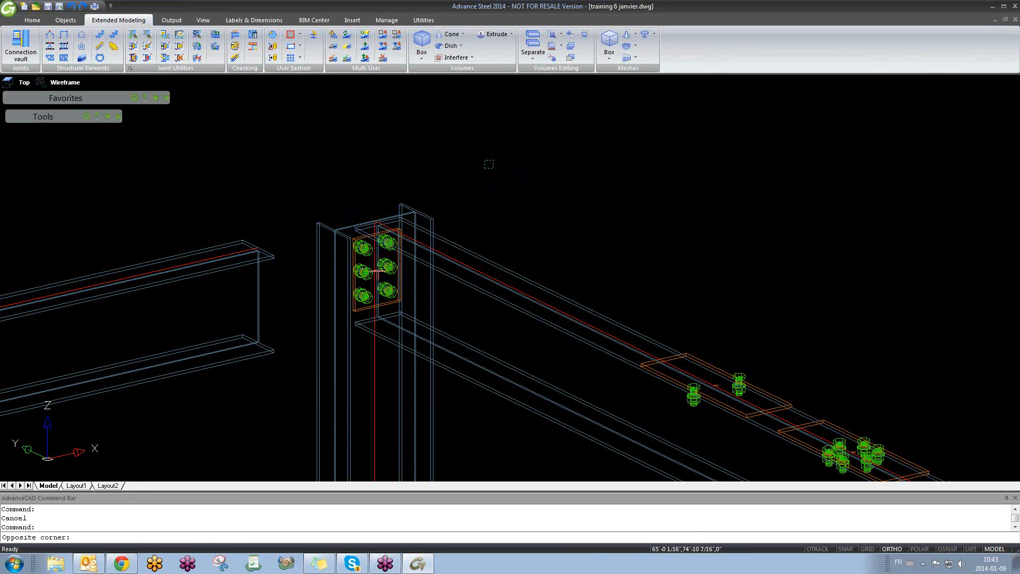
click(300, 324)
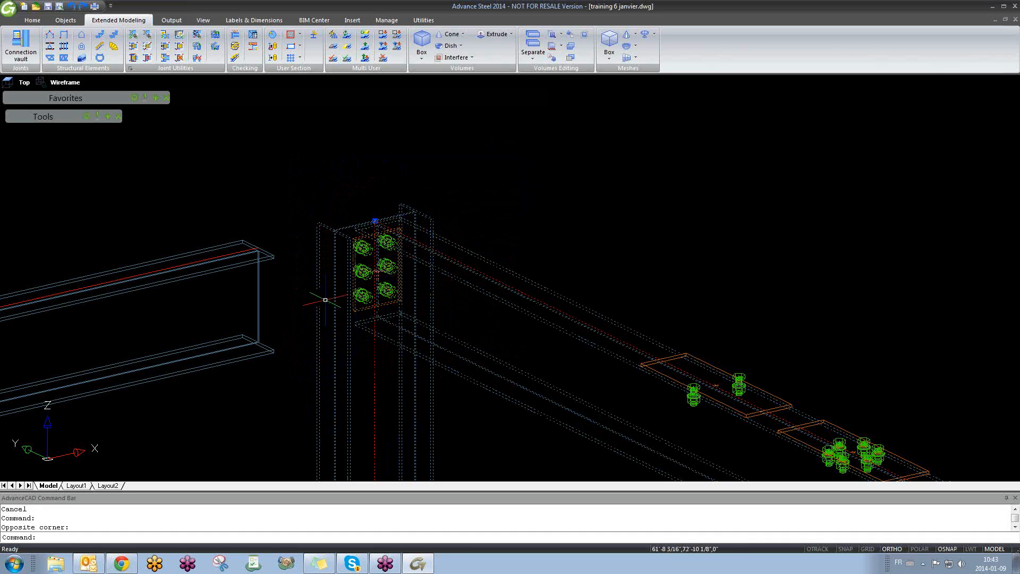
middle_drag(353, 224, 354, 237)
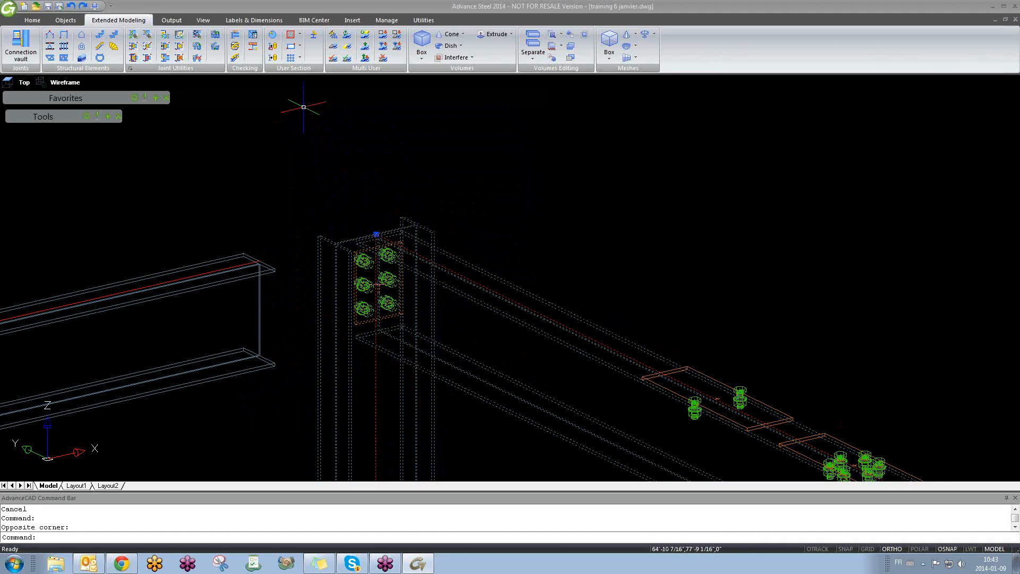
click(237, 38)
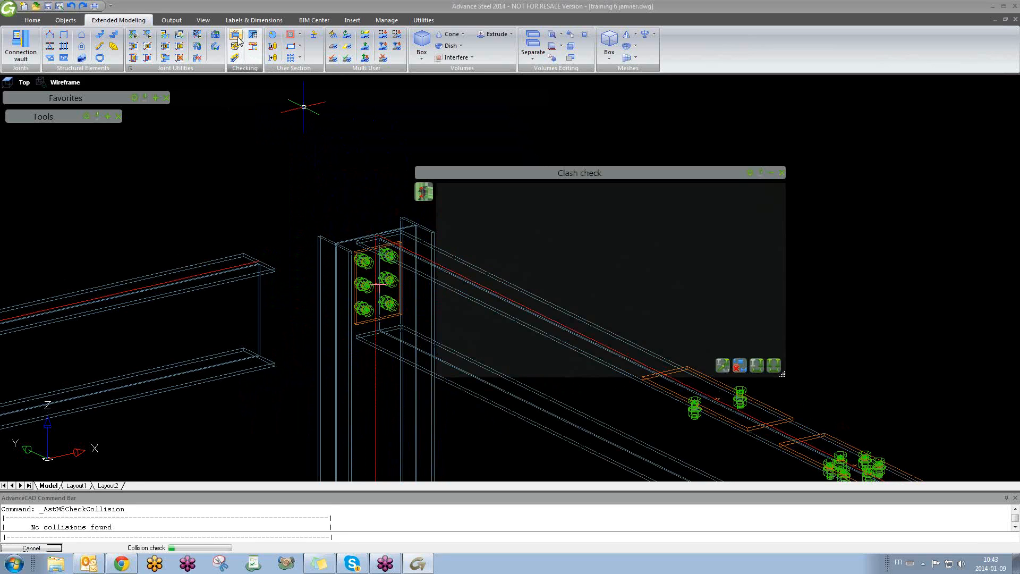
drag(32, 518, 118, 526)
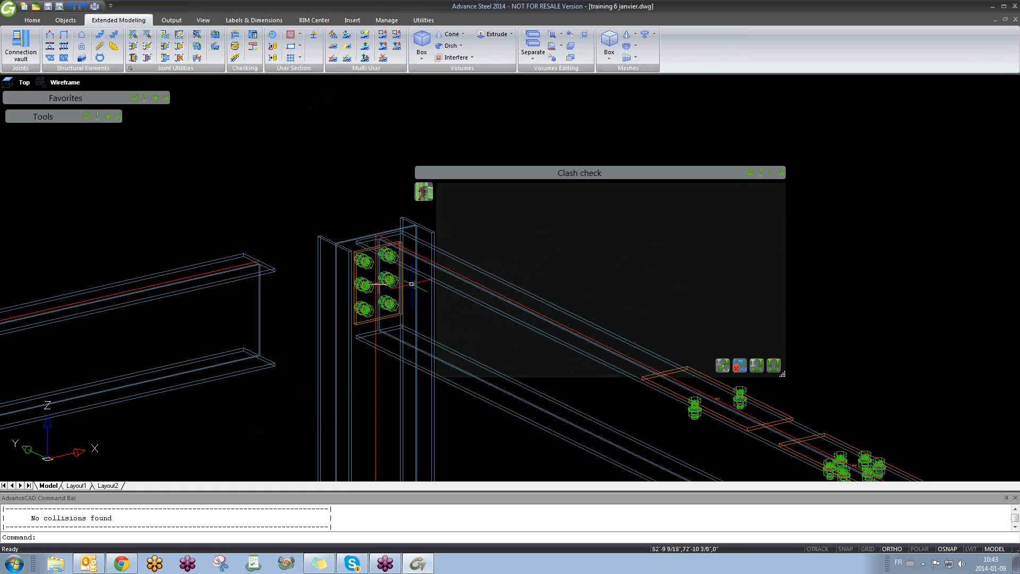
- Inspect the bolts and plate of the checked corner connection, then close the Clash check results
scroll(382, 271, up, 5)
scroll(383, 271, down, 5)
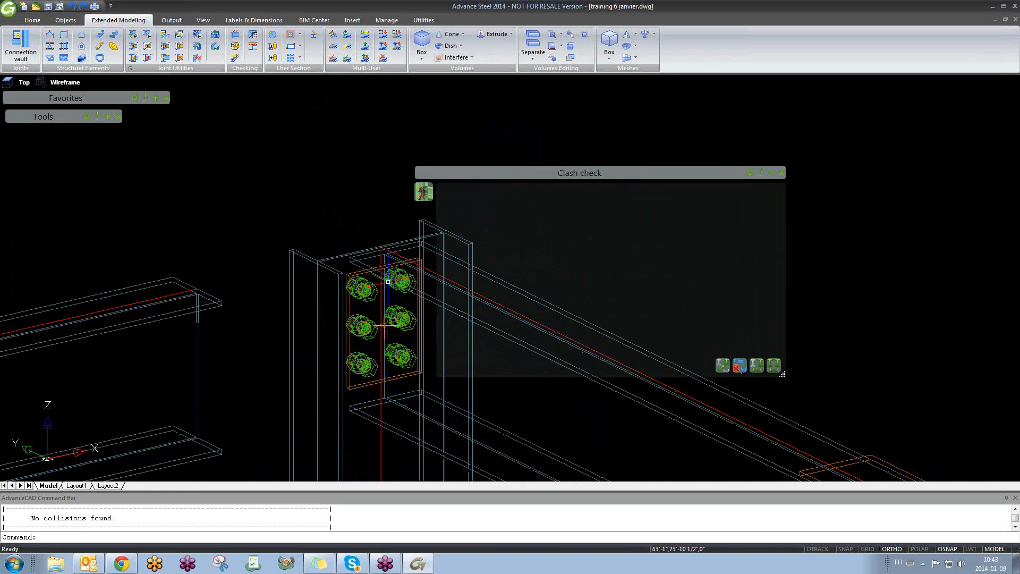
scroll(383, 290, up, 2)
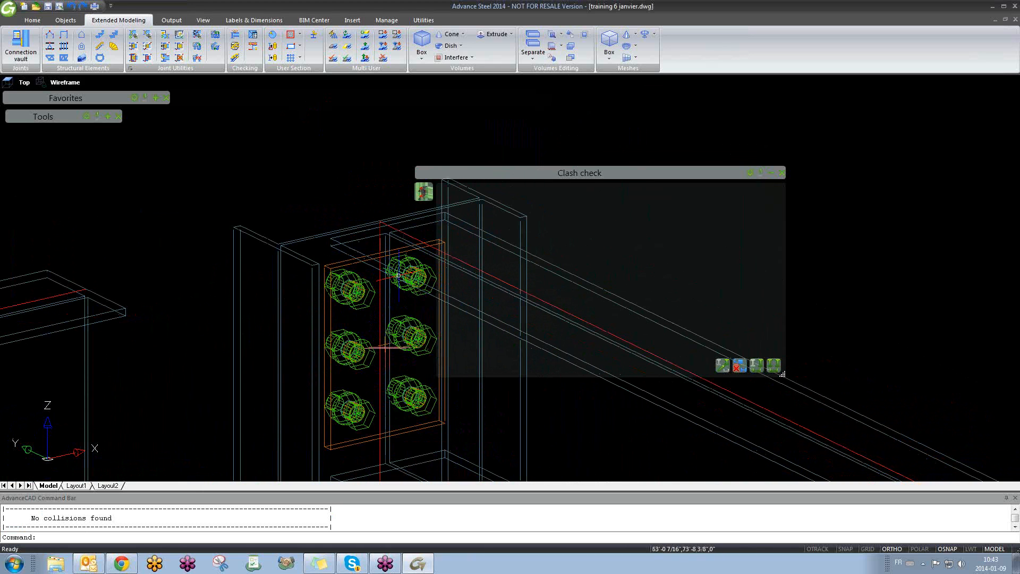
scroll(398, 275, down, 3)
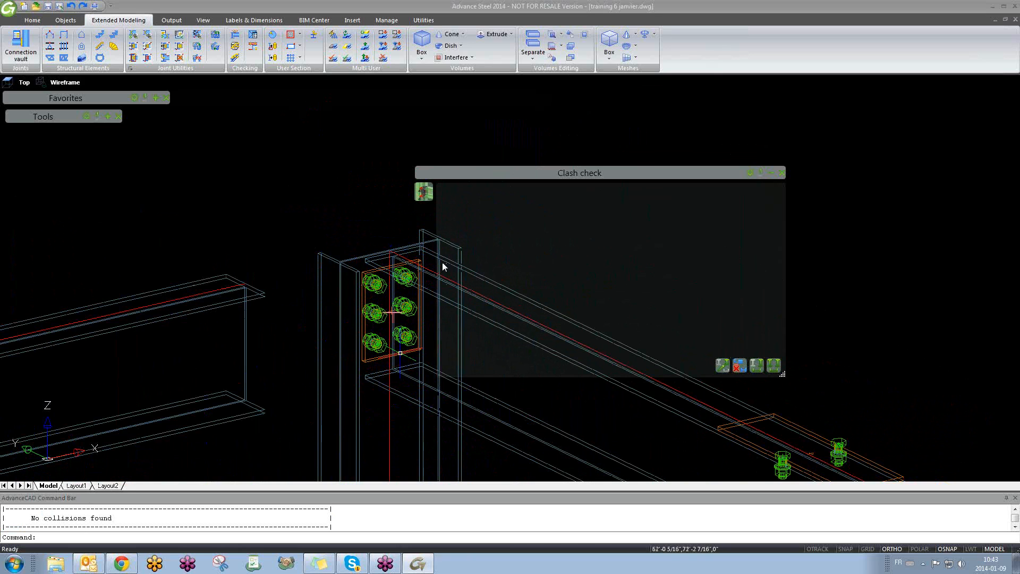
scroll(372, 278, up, 3)
scroll(370, 278, up, 2)
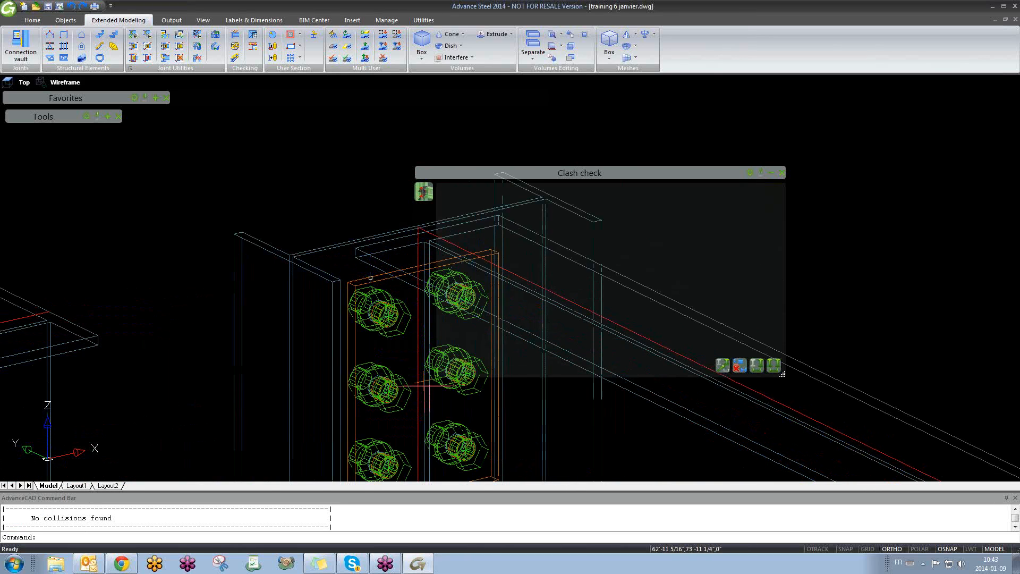
click(368, 276)
right_click(368, 277)
click(444, 499)
scroll(395, 297, down, 6)
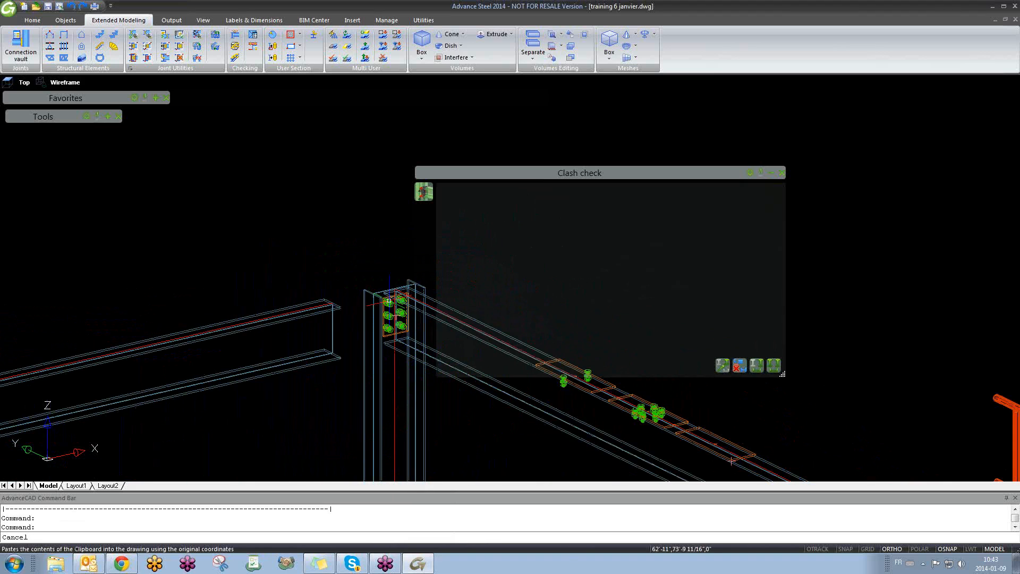
key(Escape)
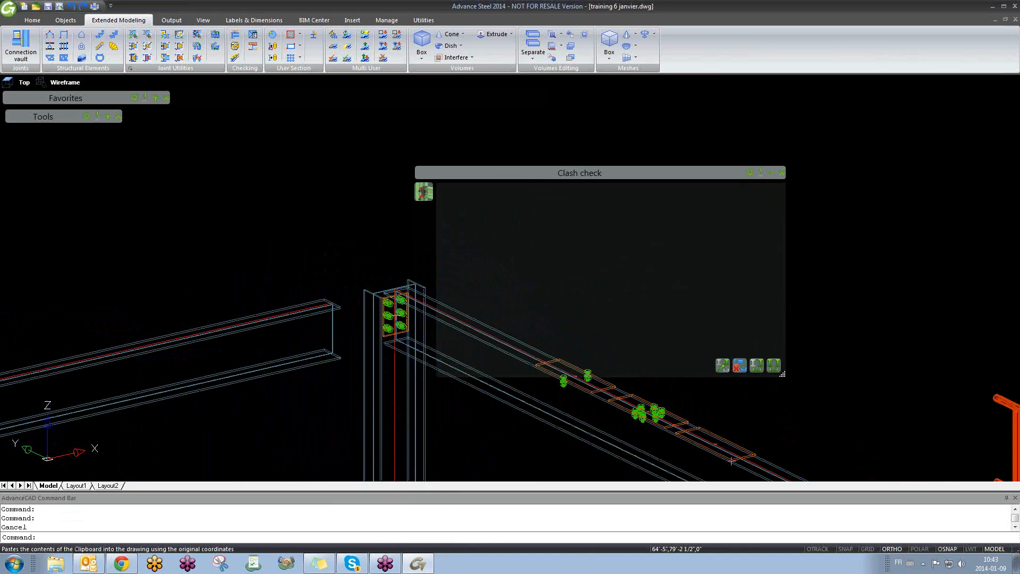
click(780, 173)
- Run a Clash Check on the objects around the bolted corner column connection beside the stair
scroll(475, 343, up, 5)
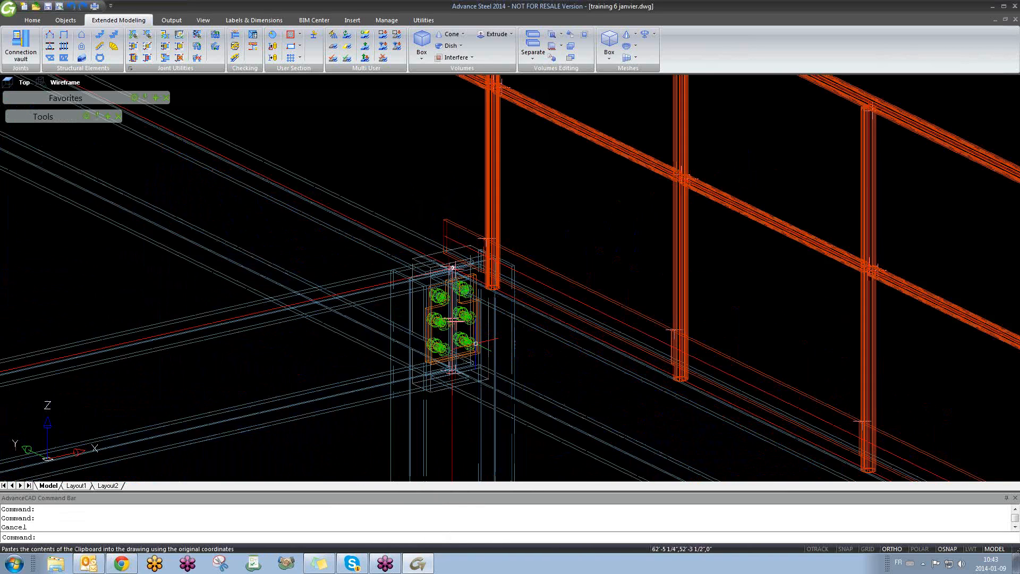
scroll(475, 344, up, 3)
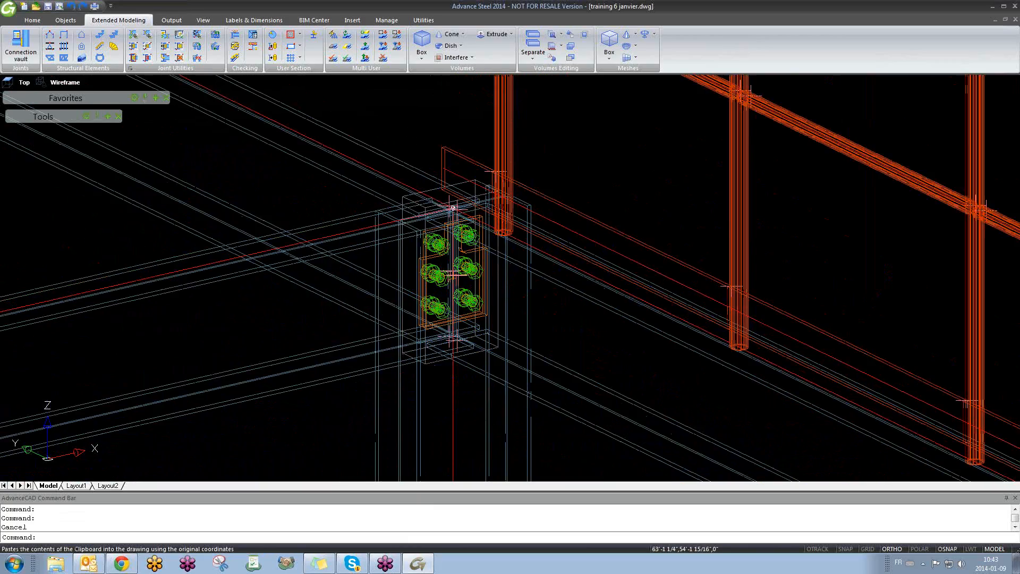
scroll(451, 198, down, 8)
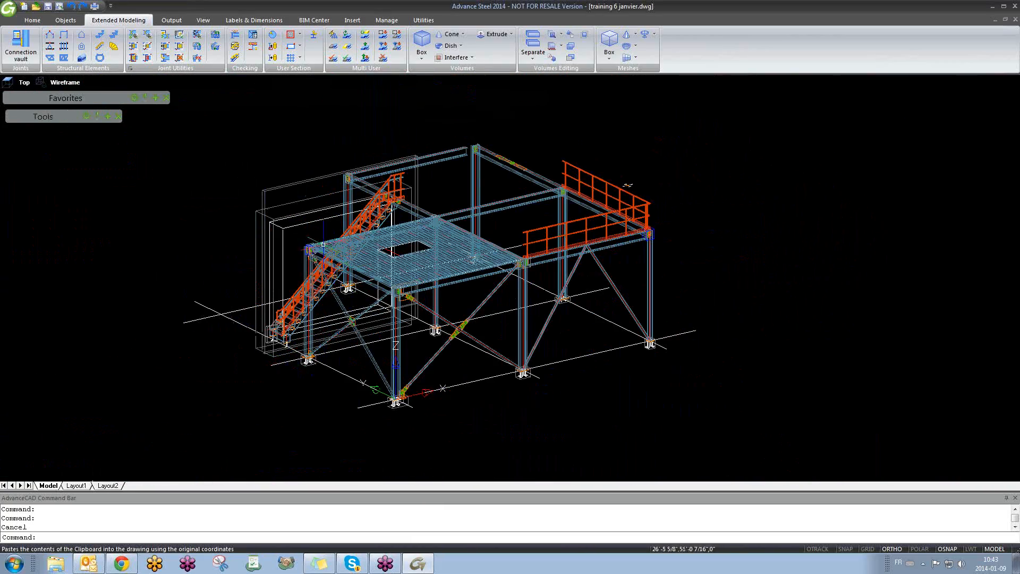
scroll(277, 227, up, 10)
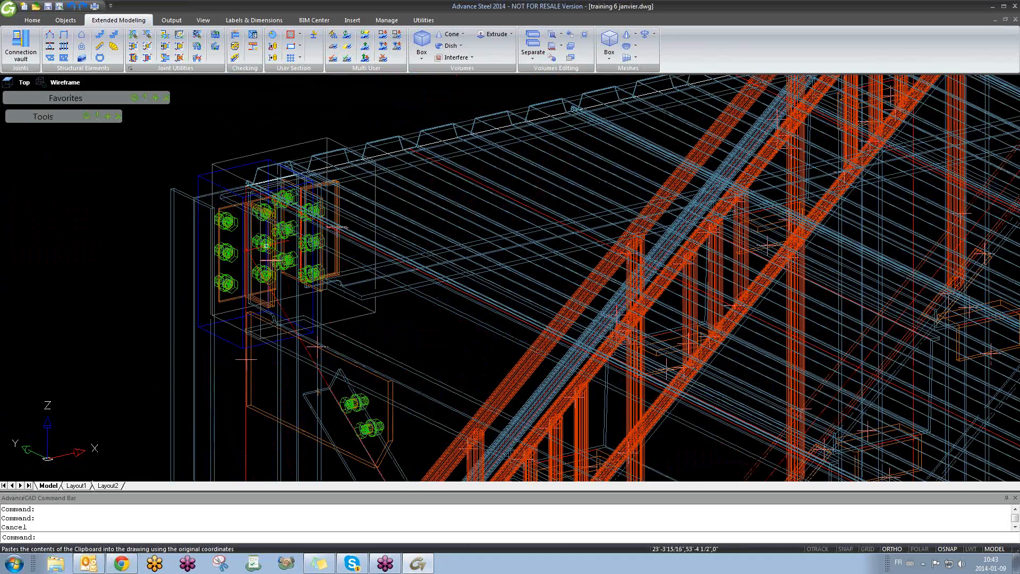
scroll(266, 245, down, 3)
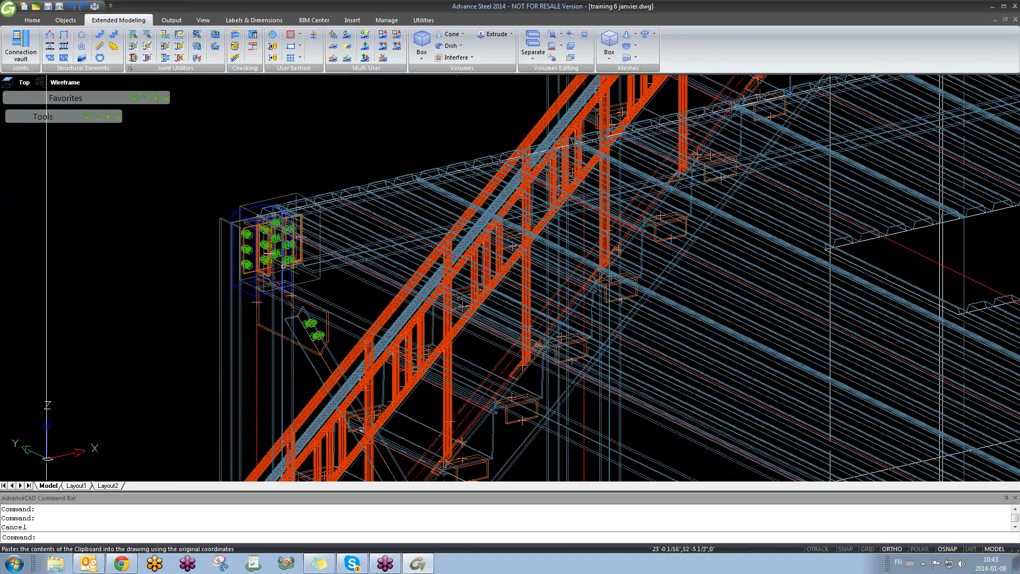
click(338, 350)
click(175, 165)
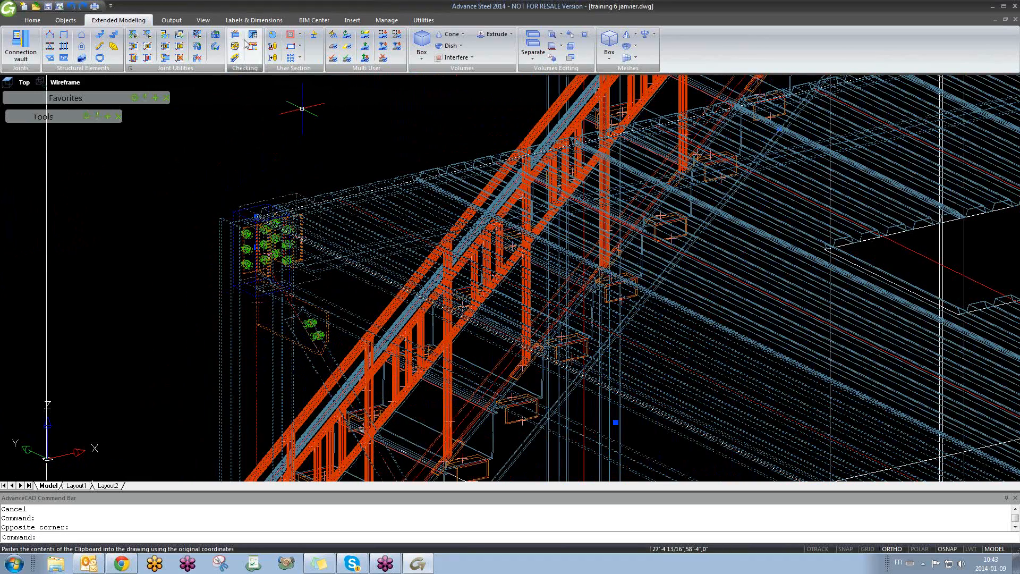
click(231, 33)
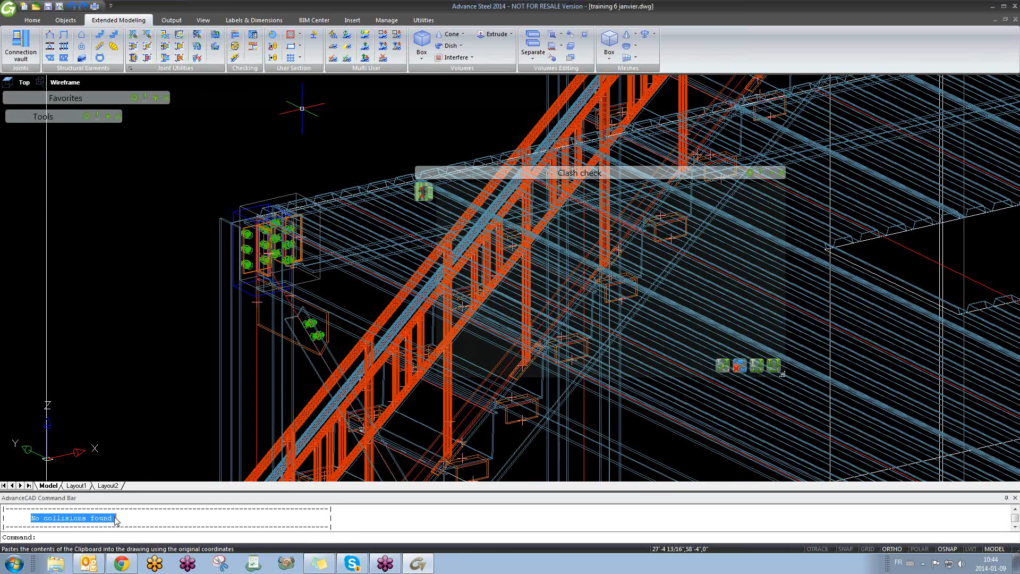
- Close the results of the clash check on the bolted corner connection beside the stair
key(Escape)
scroll(234, 330, down, 3)
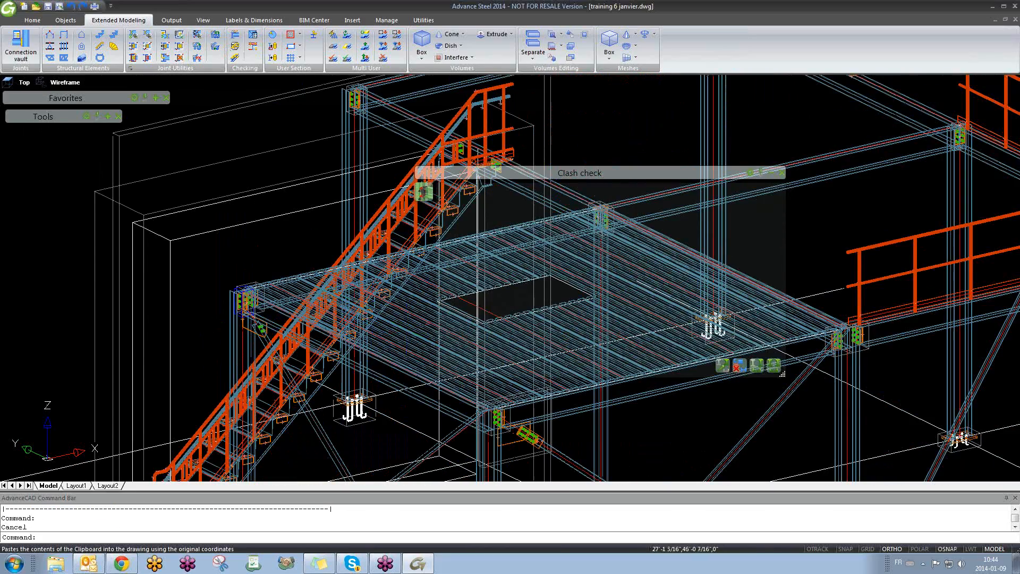
scroll(725, 323, up, 3)
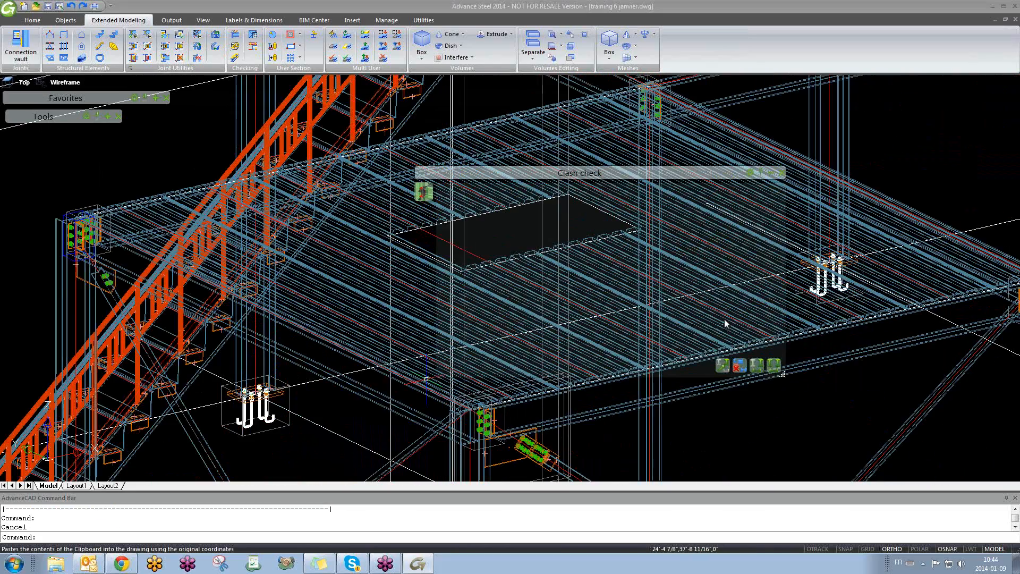
click(780, 175)
- Run a Clash Check on the objects around the bolted column connection beneath the railing corner
scroll(360, 357, down, 4)
scroll(808, 313, up, 5)
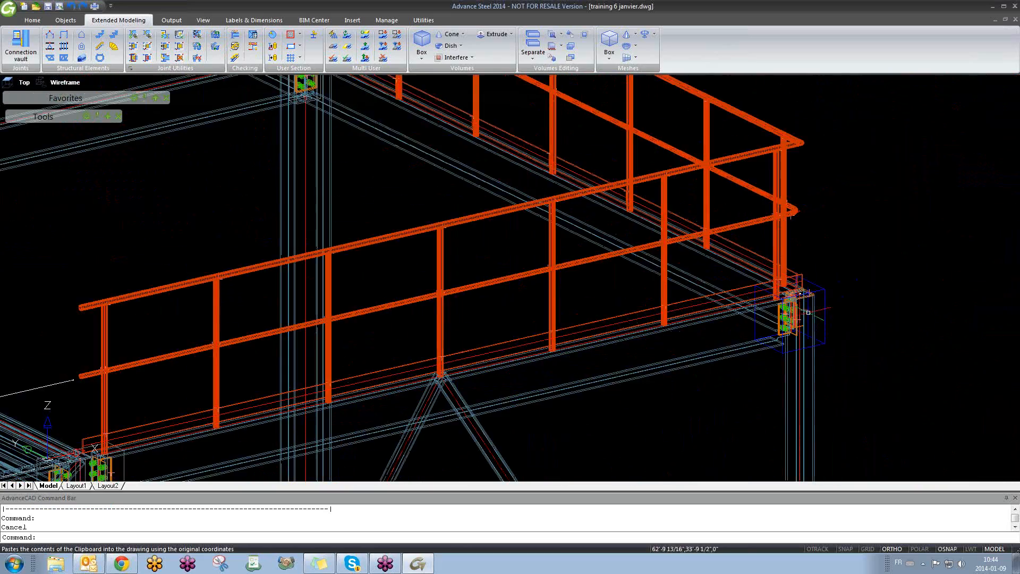
scroll(808, 312, up, 4)
scroll(802, 311, down, 5)
scroll(793, 307, up, 4)
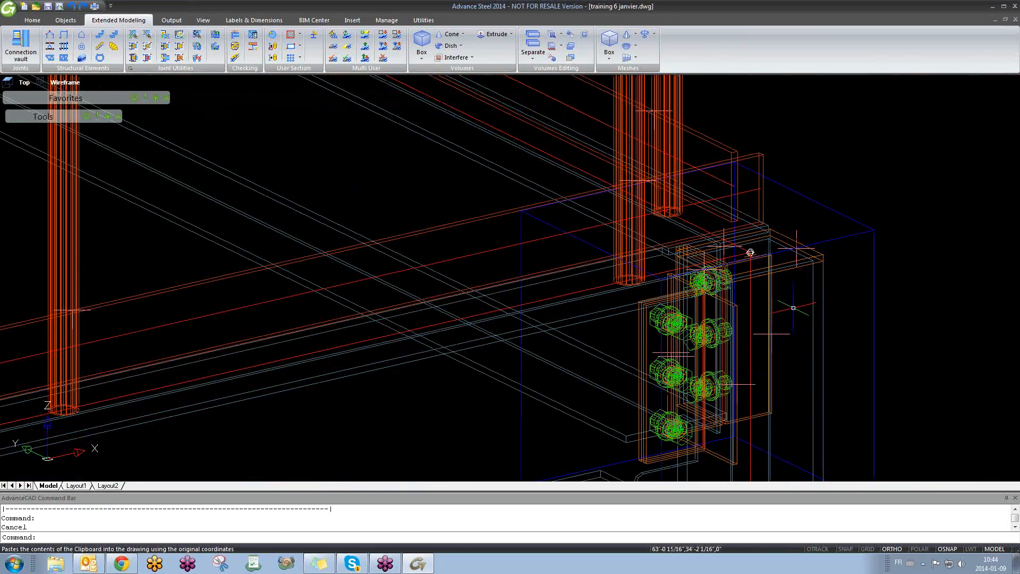
scroll(793, 307, down, 3)
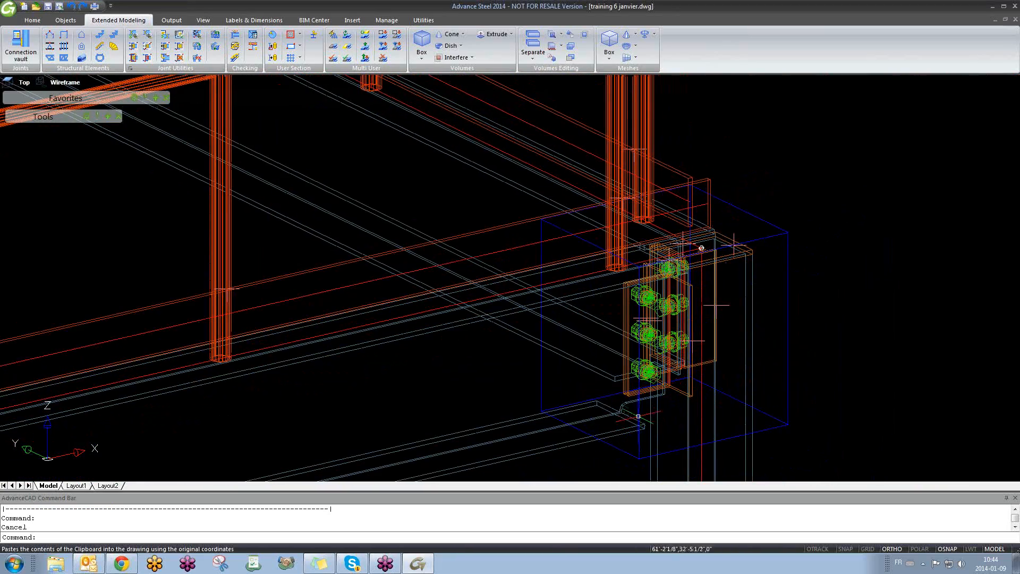
scroll(632, 383, down, 4)
click(754, 450)
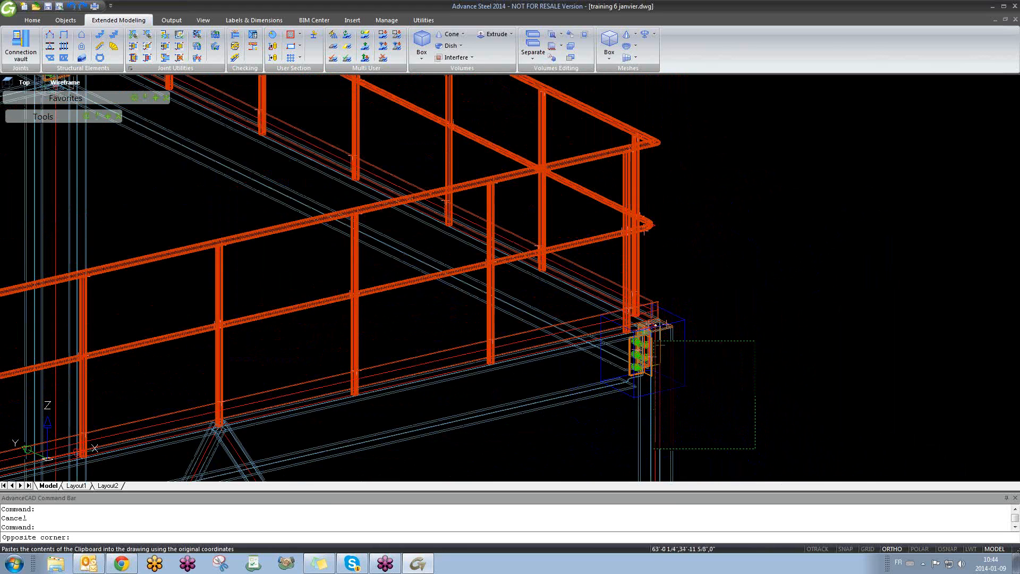
click(591, 259)
click(235, 35)
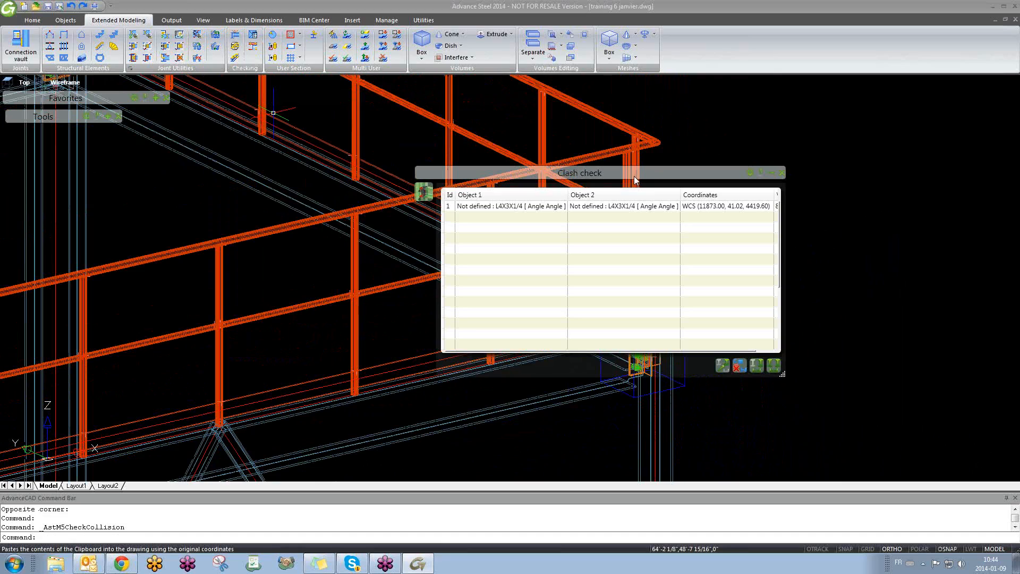
- Move the Clash check results aside and examine the bolted angles at the checked column connection
drag(635, 180, 256, 174)
middle_drag(615, 335, 797, 365)
scroll(623, 346, up, 5)
middle_drag(797, 364, 757, 360)
scroll(497, 271, up, 4)
middle_drag(436, 282, 611, 284)
scroll(609, 285, down, 3)
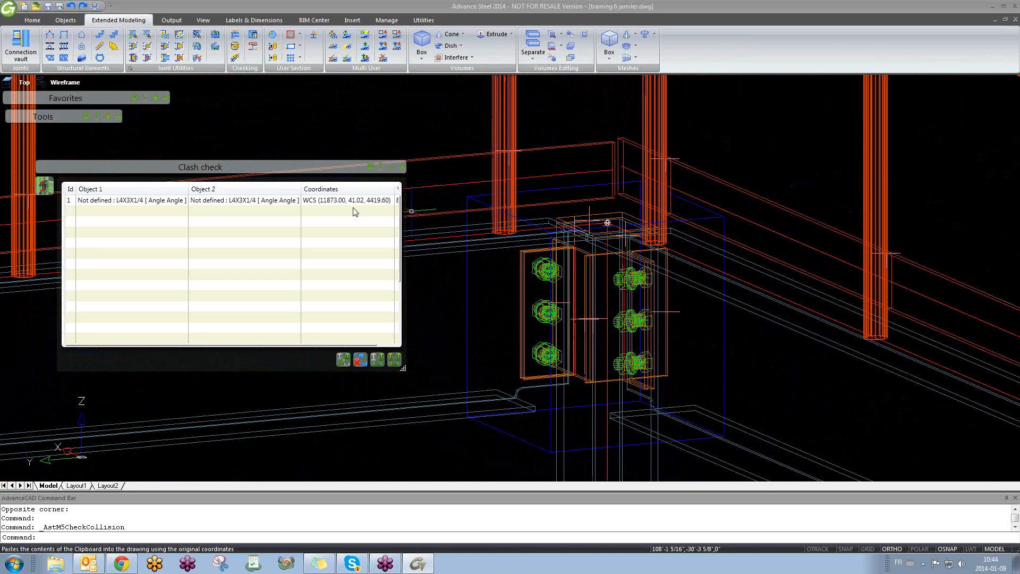
middle_drag(531, 232, 697, 242)
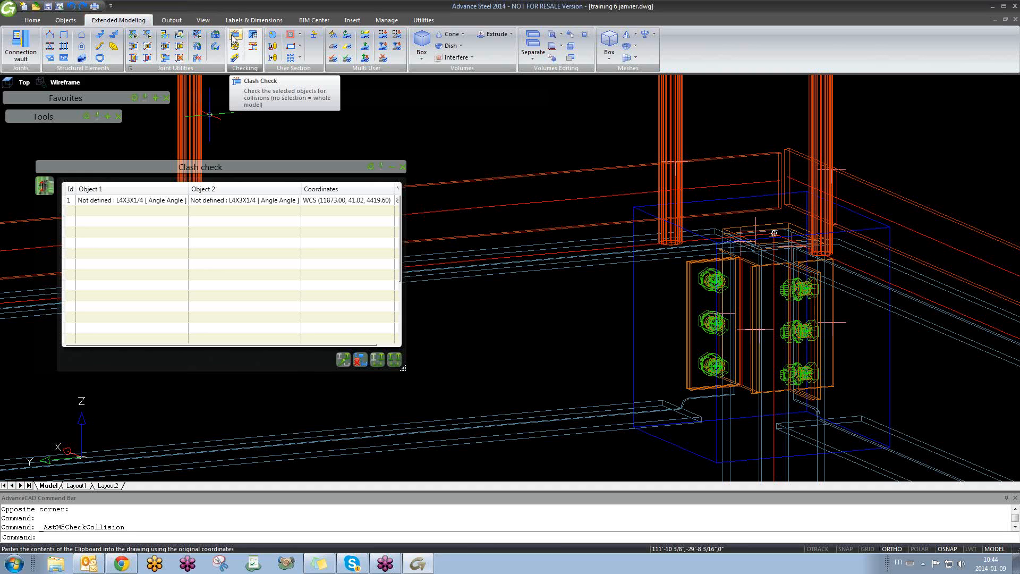
drag(173, 166, 199, 152)
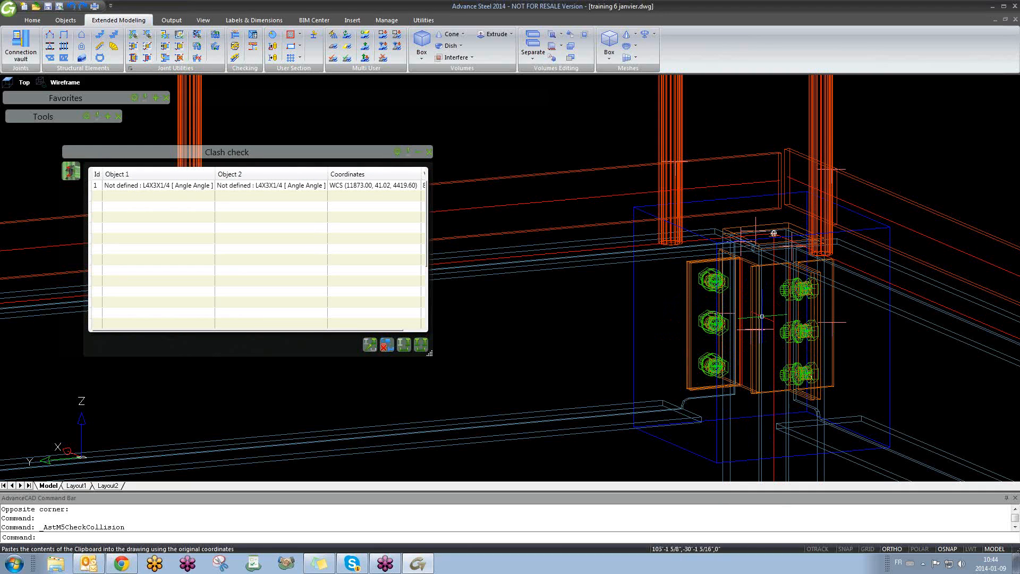
- Mark the listed collision between the two L4X3X1/4 angles in the model, then clear the marked objects
click(130, 186)
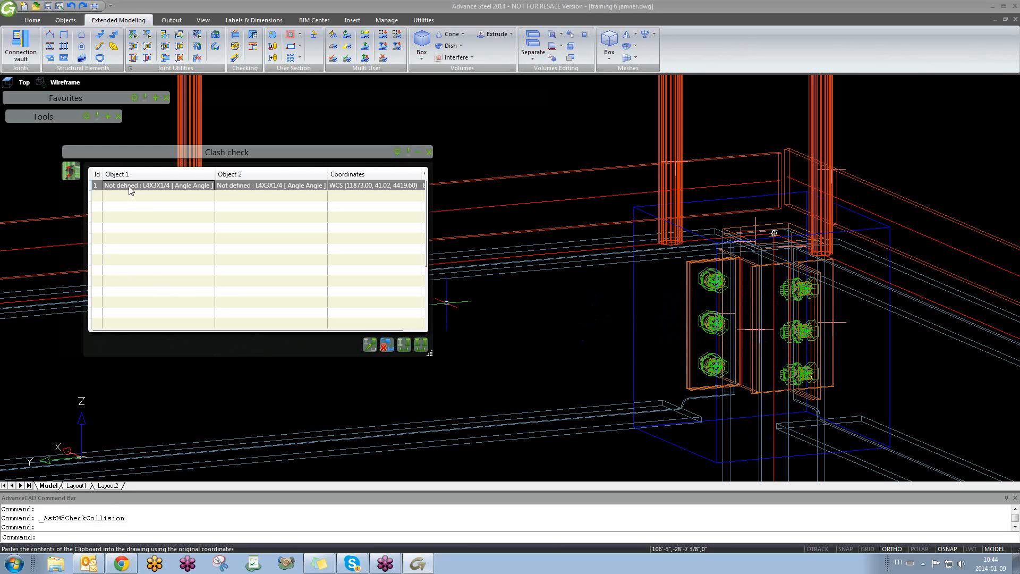
click(370, 345)
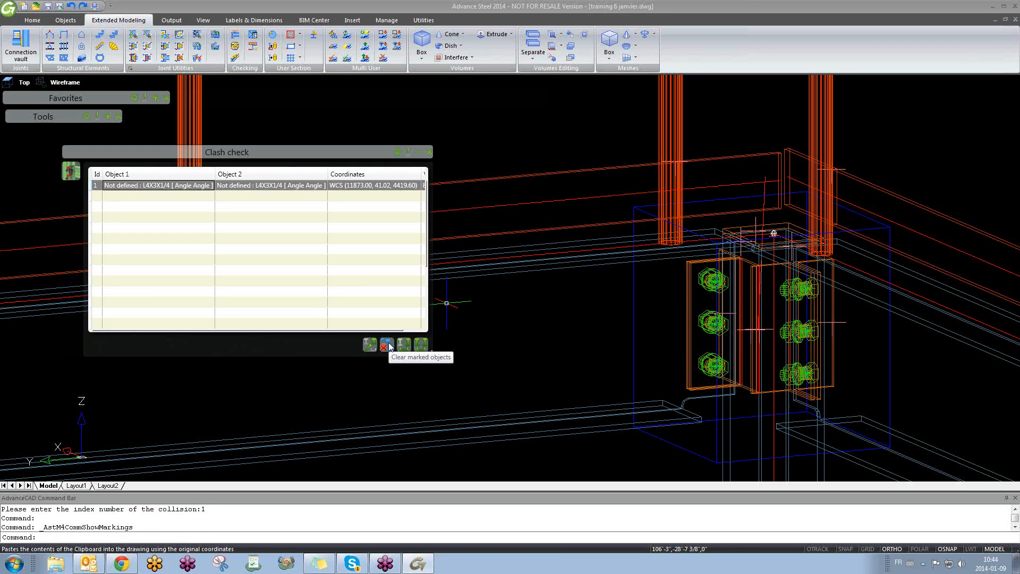
click(388, 345)
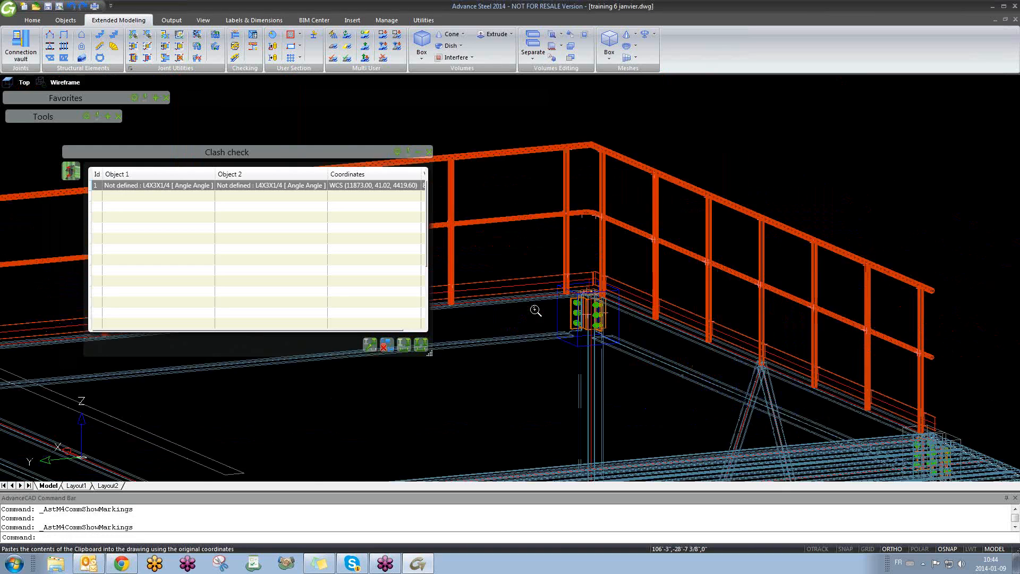
- Mark the angle collision in a distant view of the model and trace its marker arrow to the railing corner
shift+middle_drag(621, 308, 558, 354)
scroll(564, 344, down, 5)
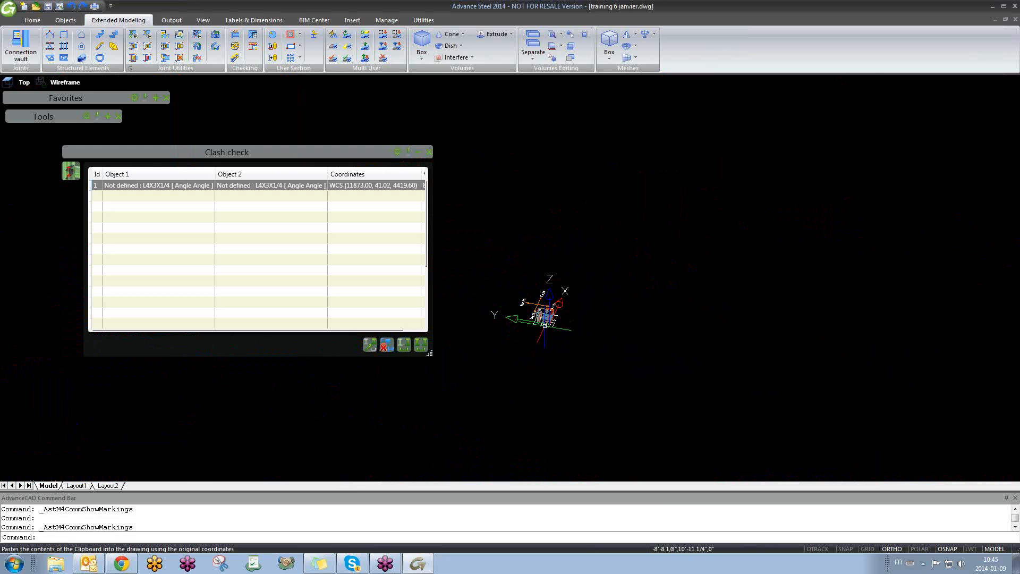
click(130, 188)
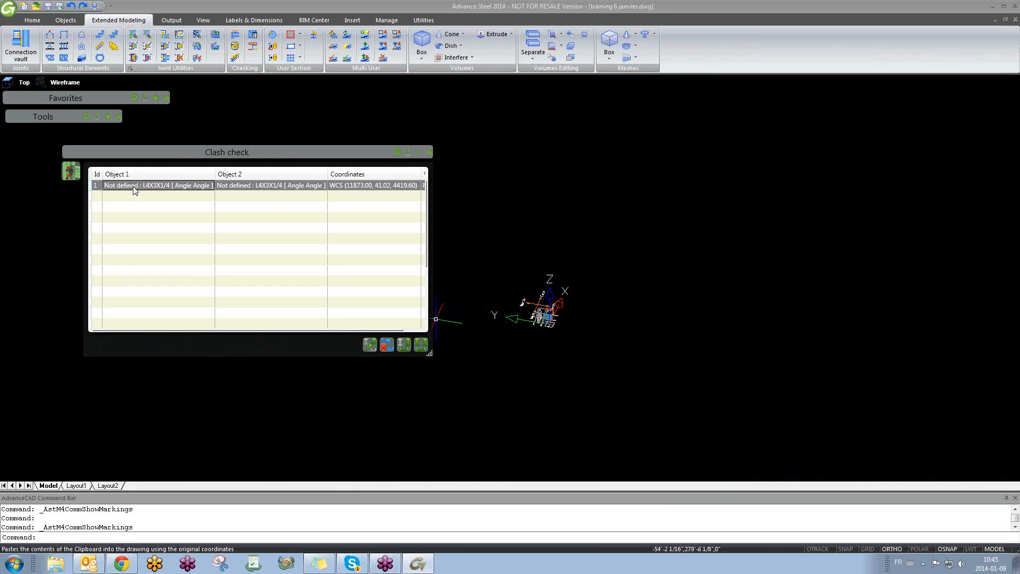
click(372, 344)
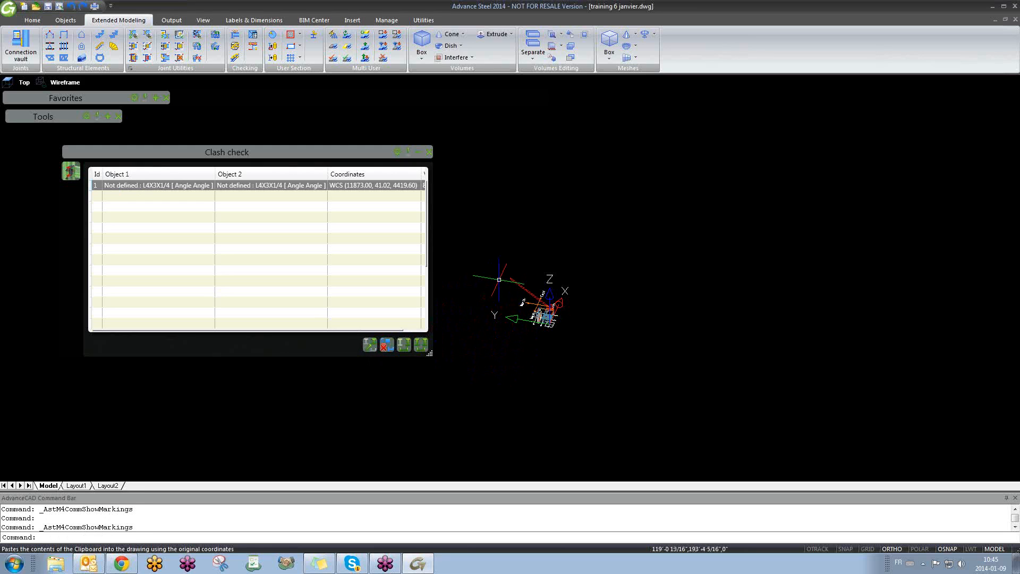
scroll(510, 280, up, 5)
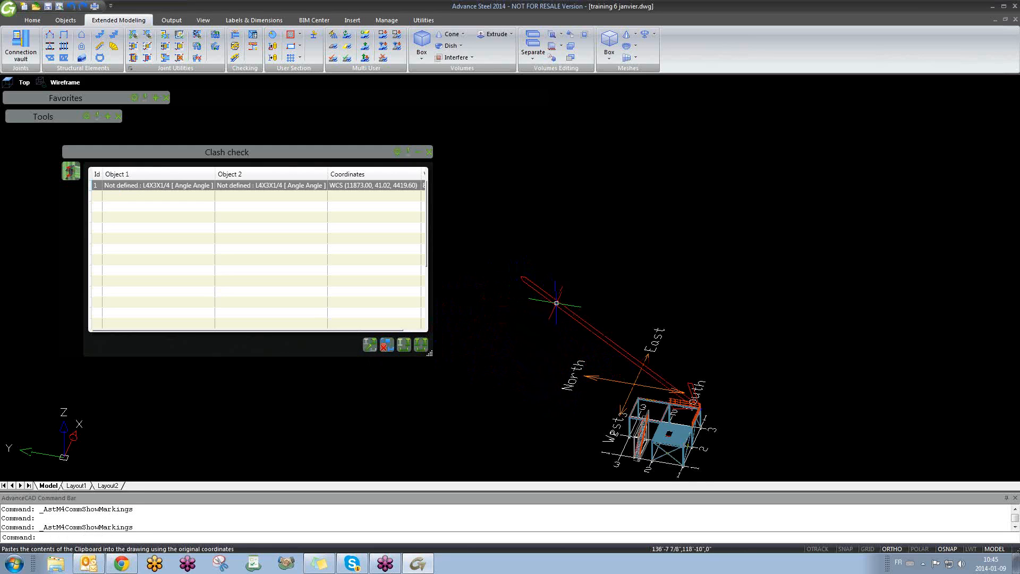
scroll(693, 406, up, 6)
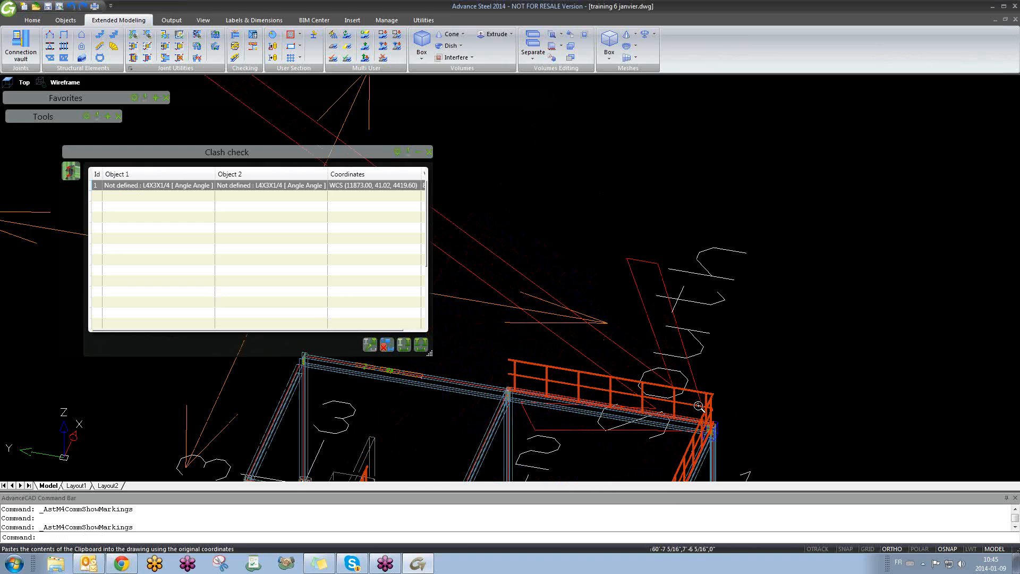
scroll(693, 406, up, 3)
middle_drag(642, 385, 573, 369)
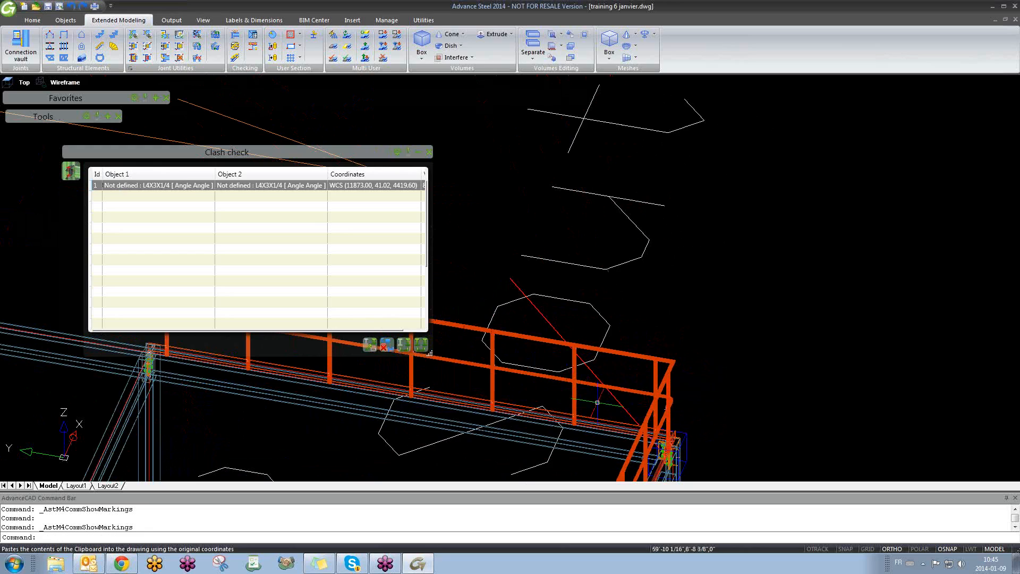
- Mark the same collision with the railing corner in view and follow the arrow to its tip between the bolted angles
click(370, 345)
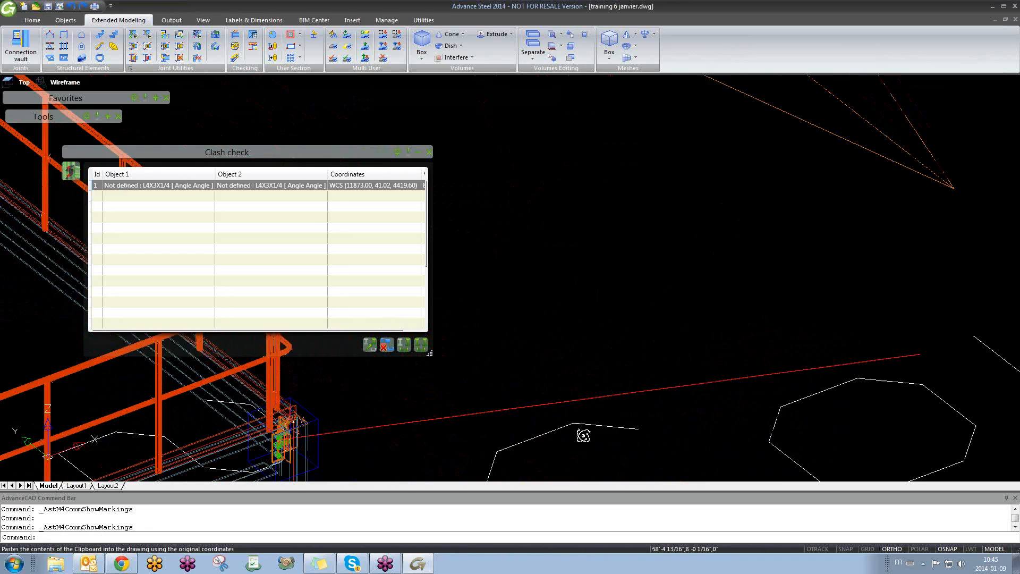
shift+middle_drag(321, 373, 724, 387)
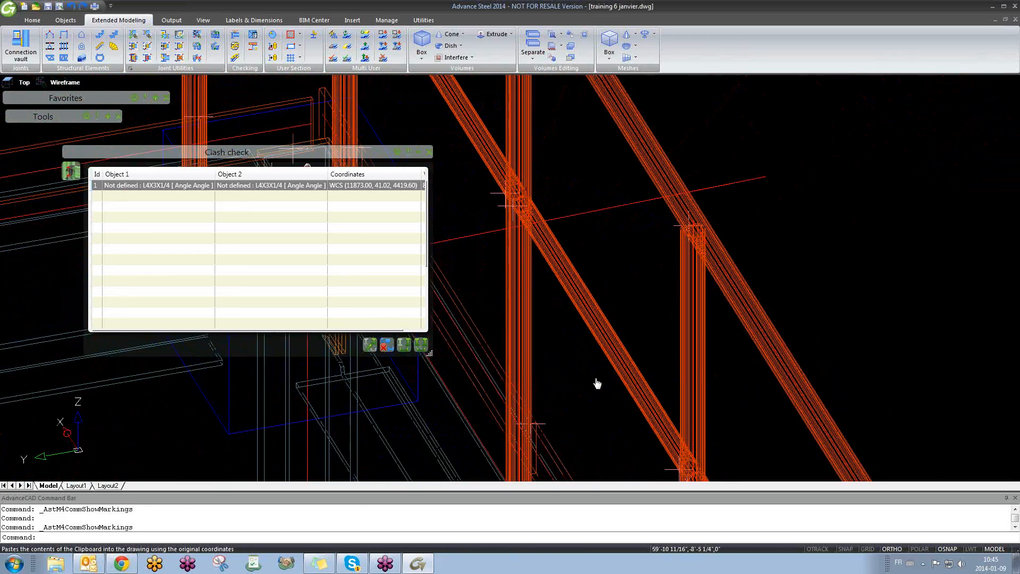
middle_drag(596, 384, 774, 329)
scroll(618, 302, up, 6)
middle_drag(687, 194, 687, 219)
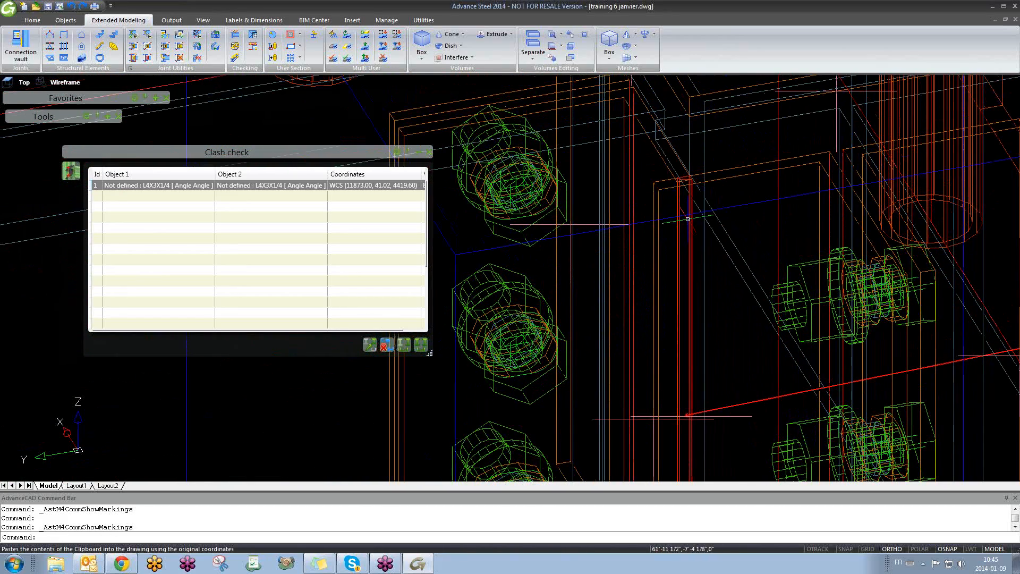
scroll(666, 391, up, 4)
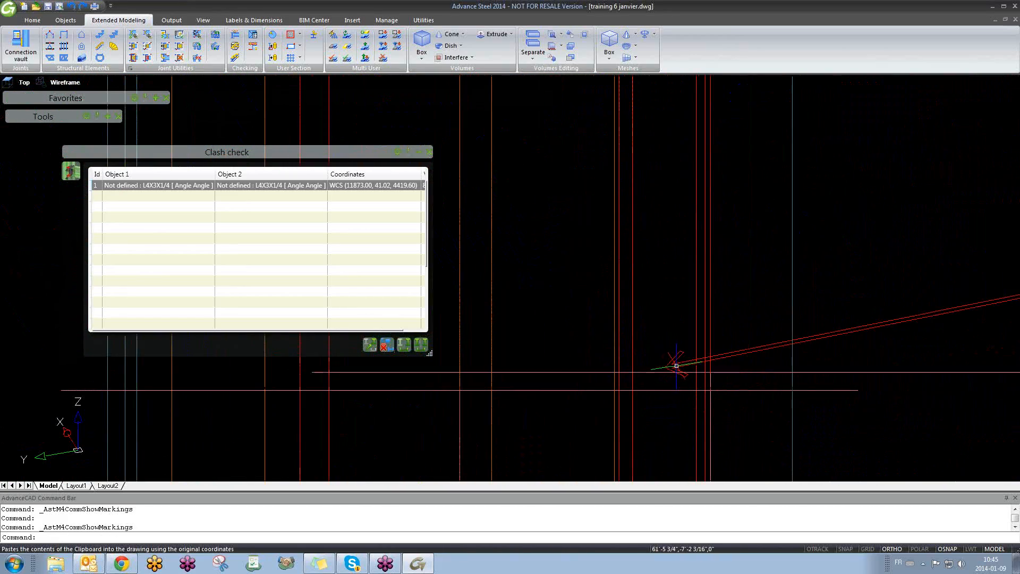
- Select the clashing angle at the arrow tip to show which piece collides, then clear the selection
click(696, 344)
scroll(660, 329, down, 6)
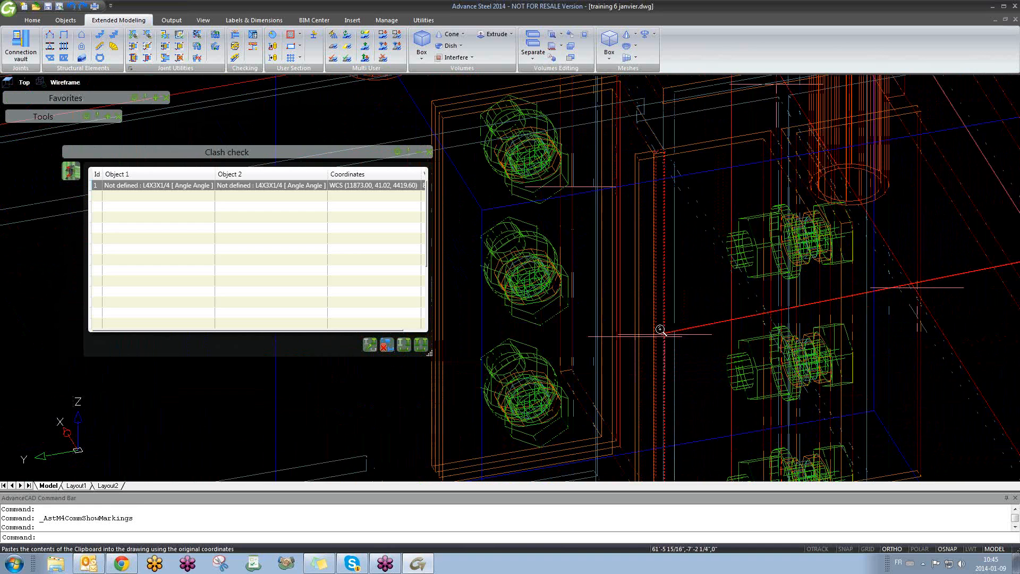
shift+middle_drag(654, 363, 691, 105)
key(Escape)
- Inspect where the two connection angles overlap inside the corner column, then close the Clash check results
scroll(633, 233, up, 5)
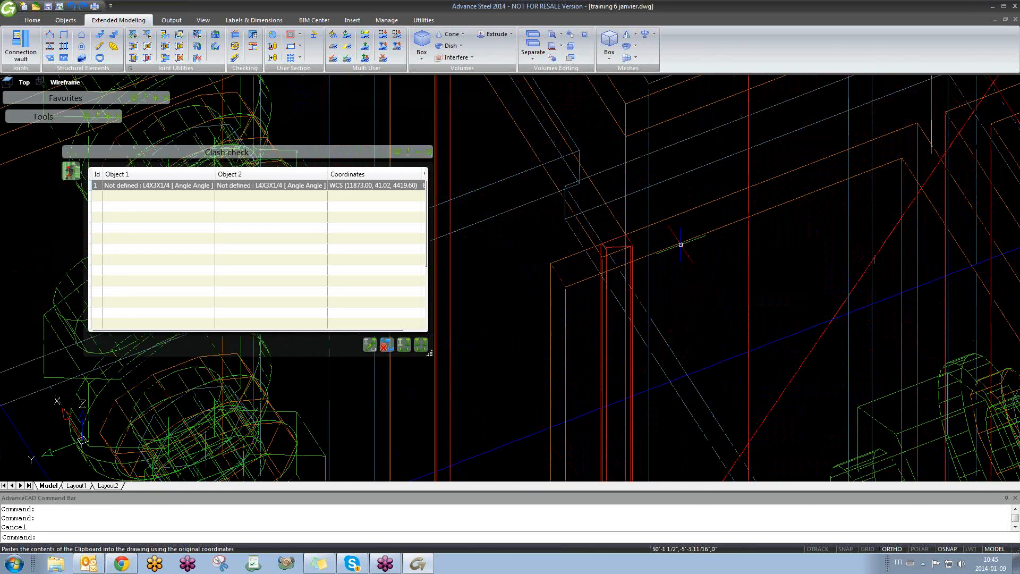
scroll(610, 213, down, 5)
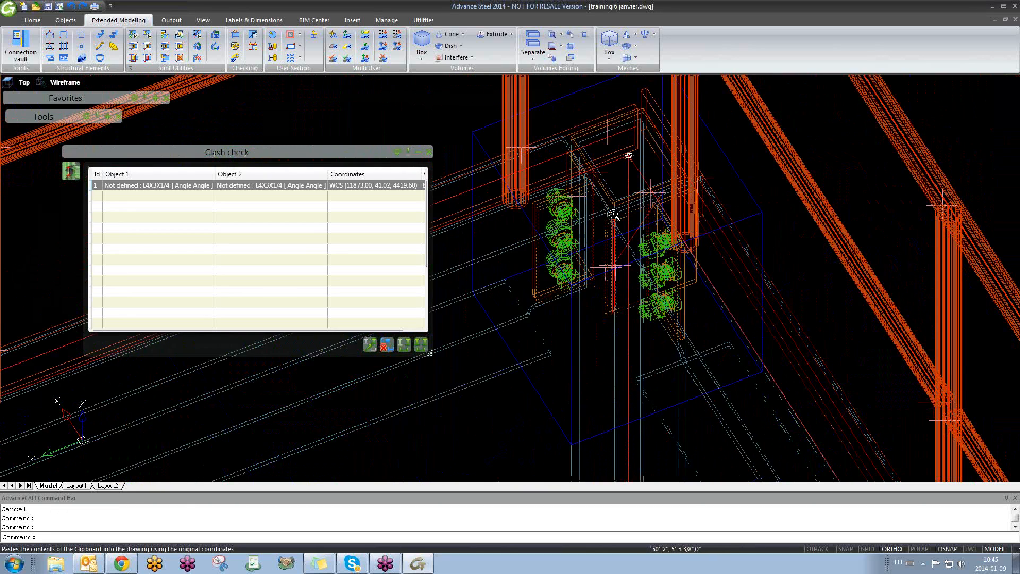
shift+middle_drag(628, 155, 644, 230)
scroll(615, 102, up, 5)
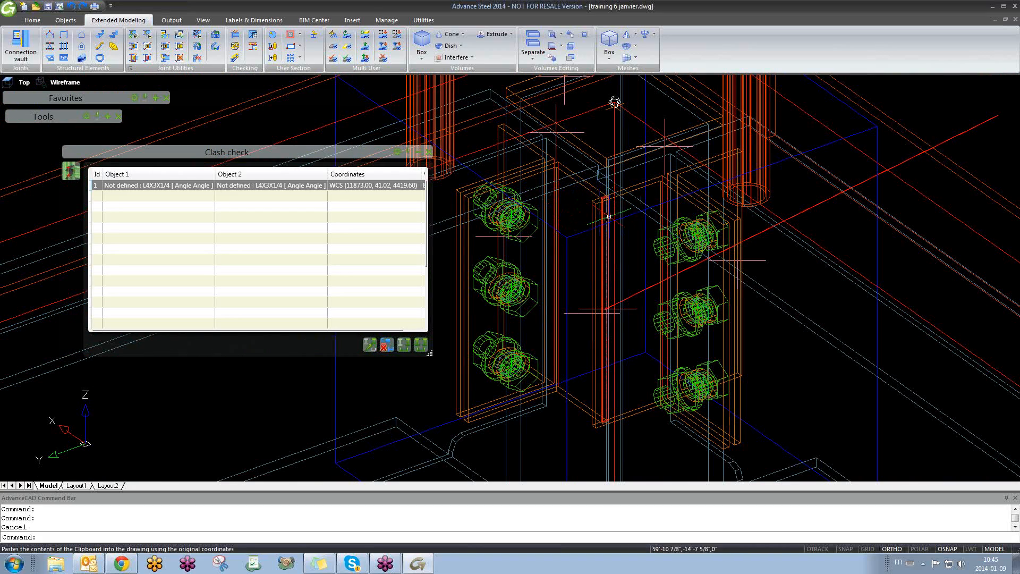
scroll(614, 102, down, 5)
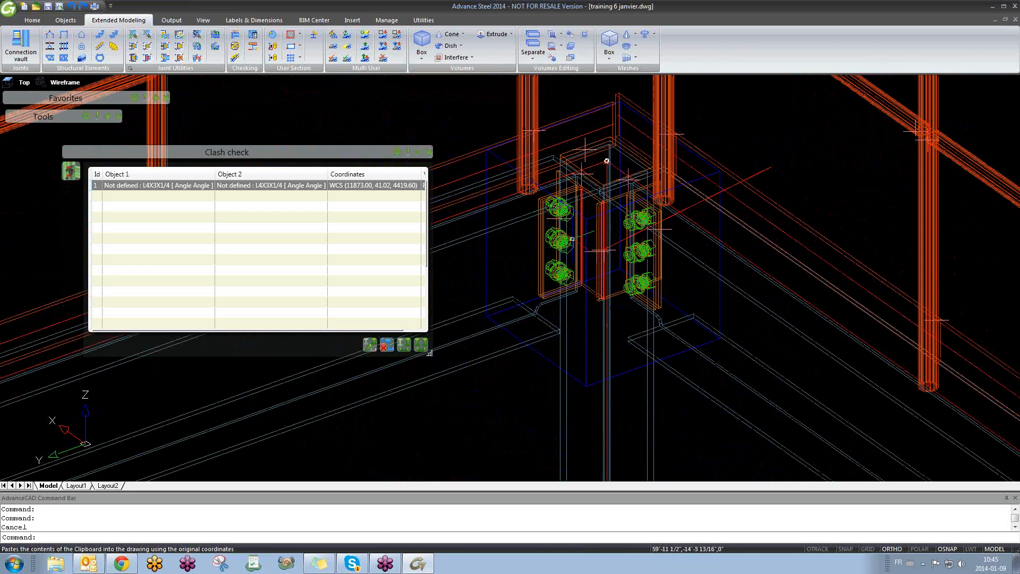
scroll(605, 248, up, 4)
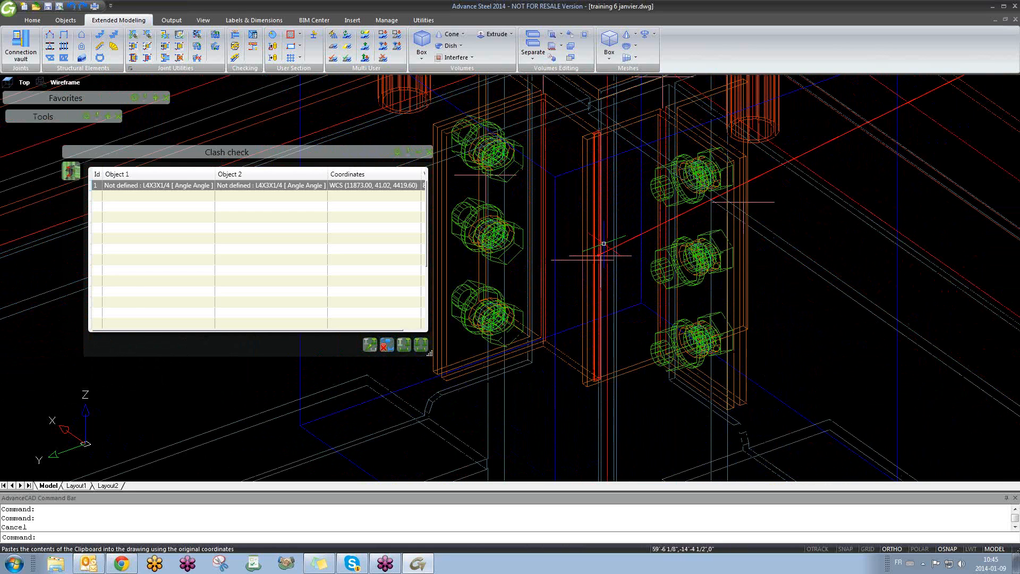
scroll(604, 234, down, 3)
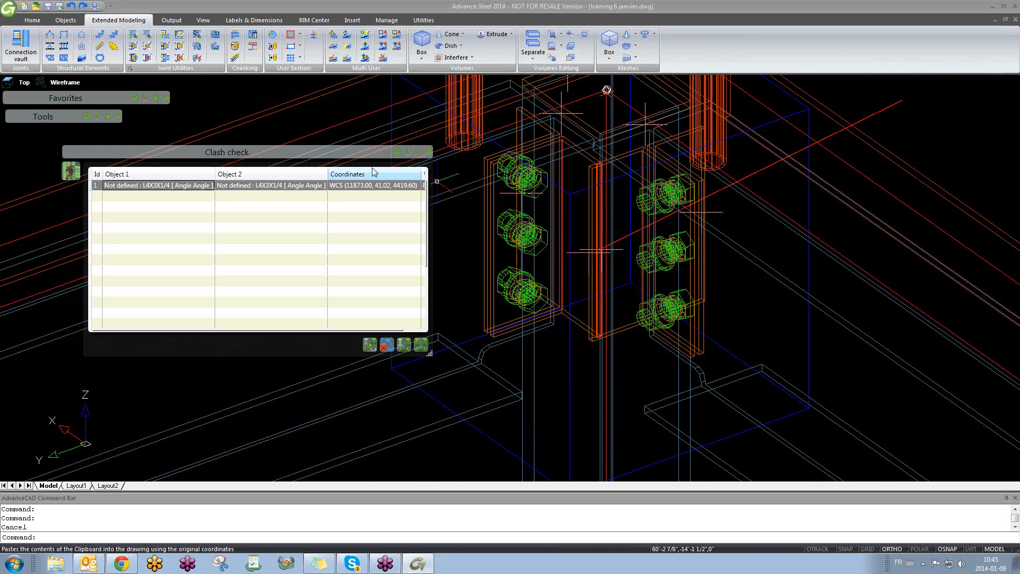
click(430, 153)
- Run a Clash Check on the whole model with nothing selected and review the listed collisions
scroll(652, 150, down, 2)
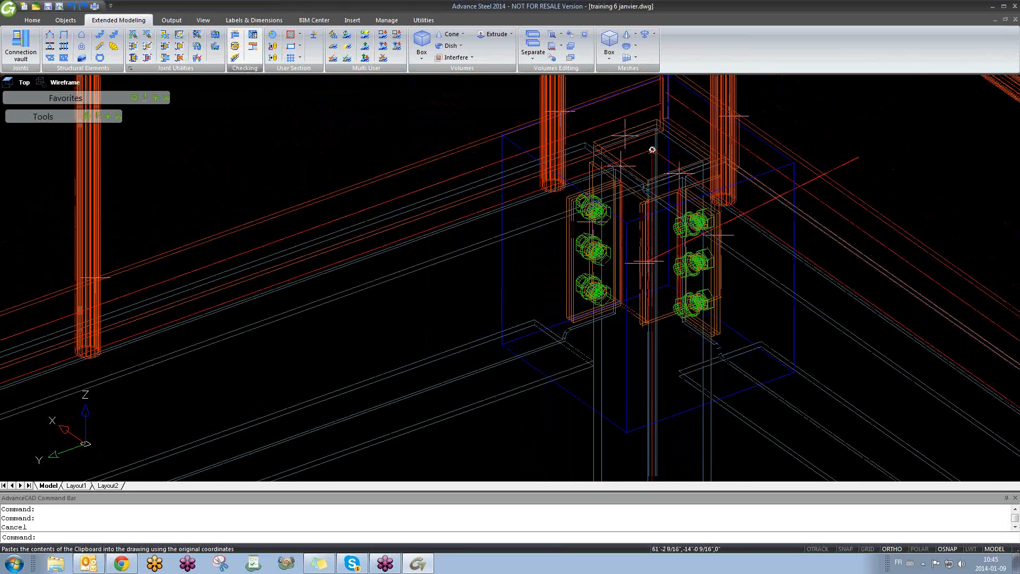
scroll(757, 290, down, 5)
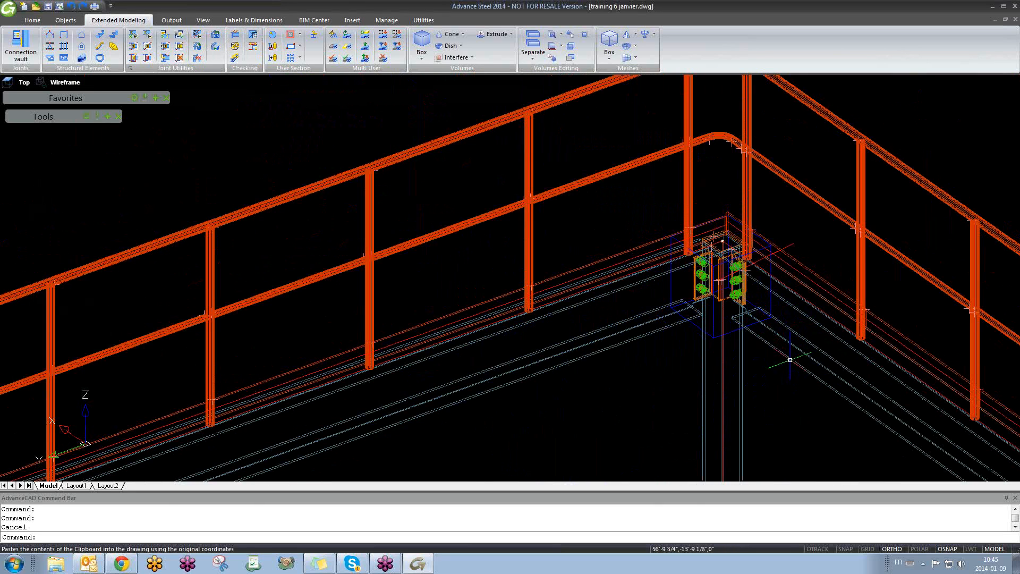
click(797, 390)
click(637, 204)
key(Escape)
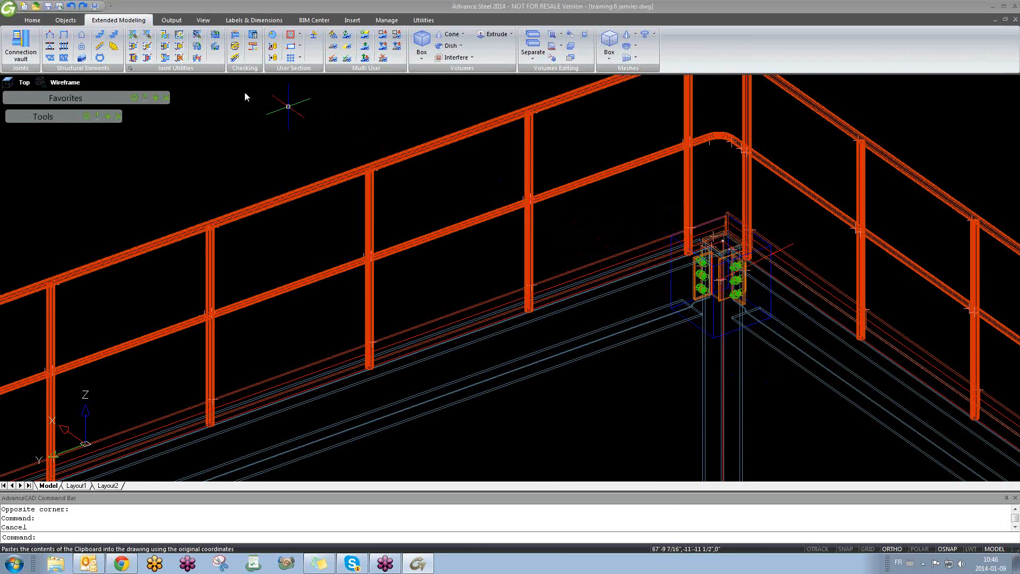
click(236, 36)
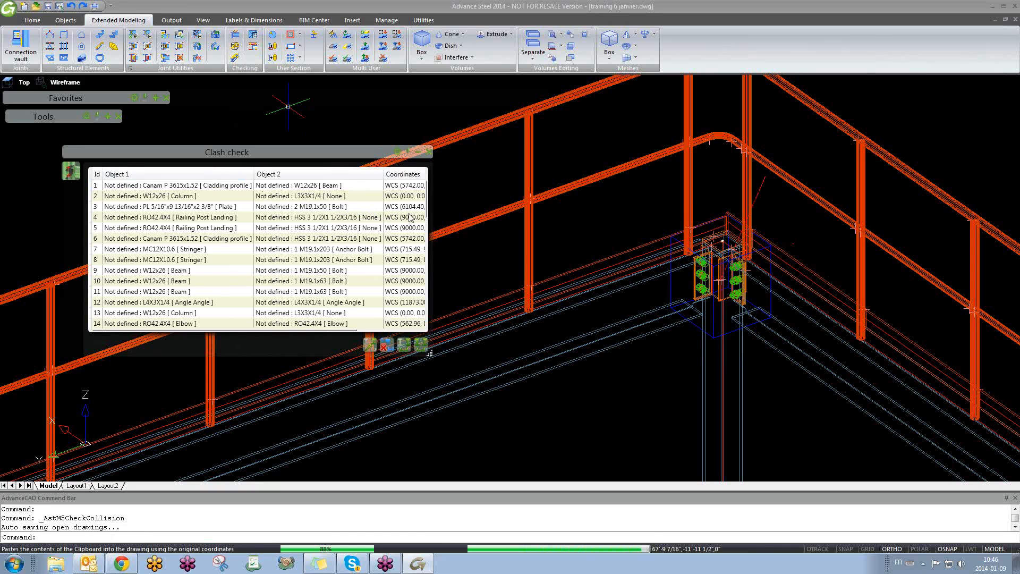
scroll(319, 241, down, 11)
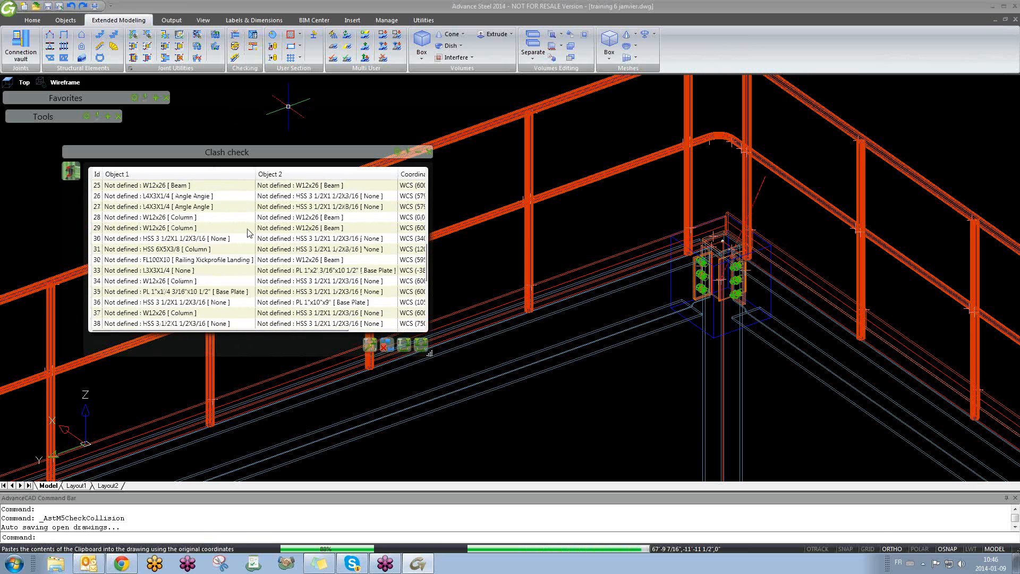
- Stretch the near end of the short beam to the top of the bolted corner column
scroll(247, 233, up, 11)
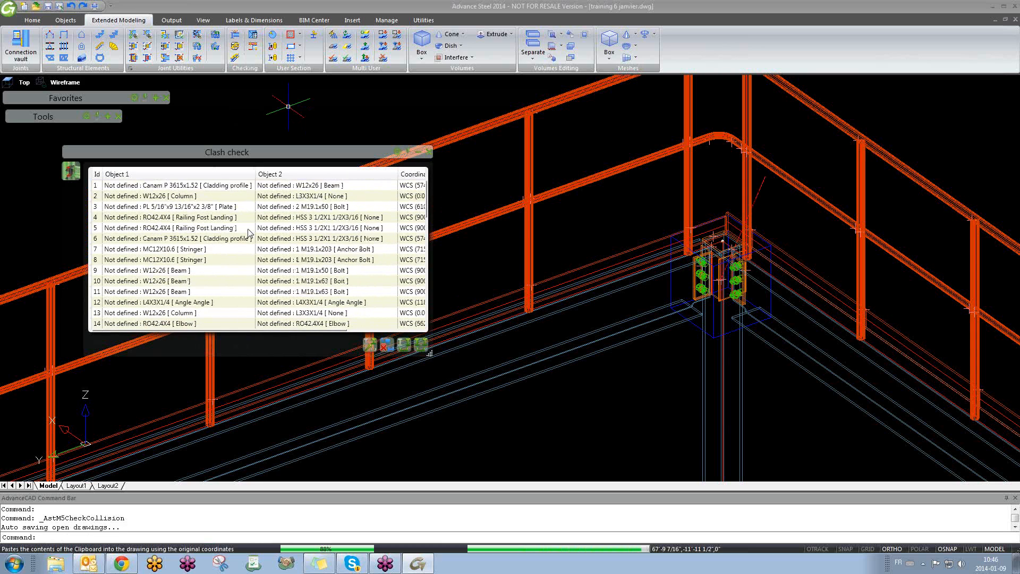
middle_drag(580, 398, 720, 258)
scroll(835, 342, down, 9)
scroll(694, 332, up, 2)
scroll(694, 332, up, 7)
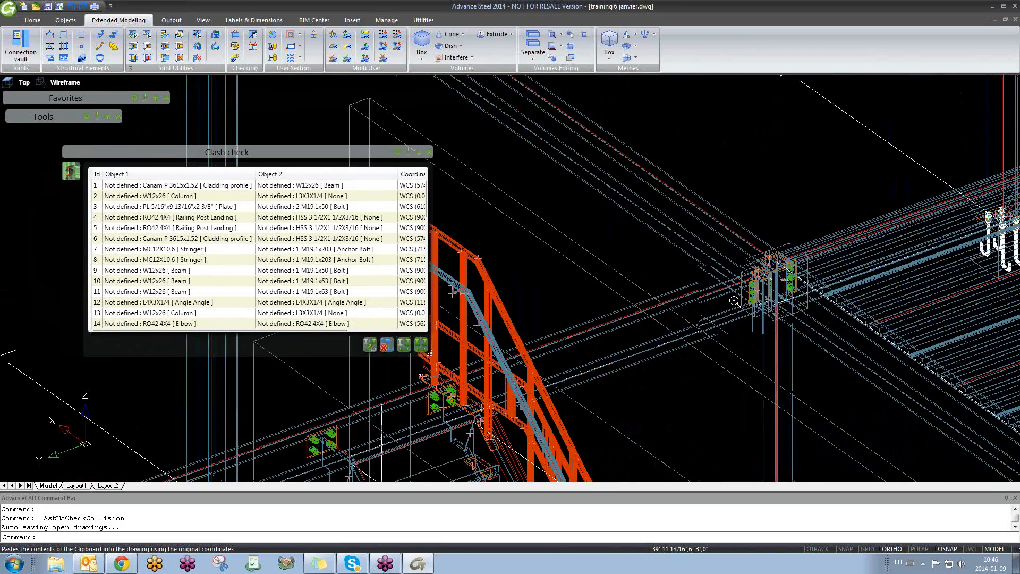
scroll(704, 300, down, 7)
scroll(687, 283, up, 10)
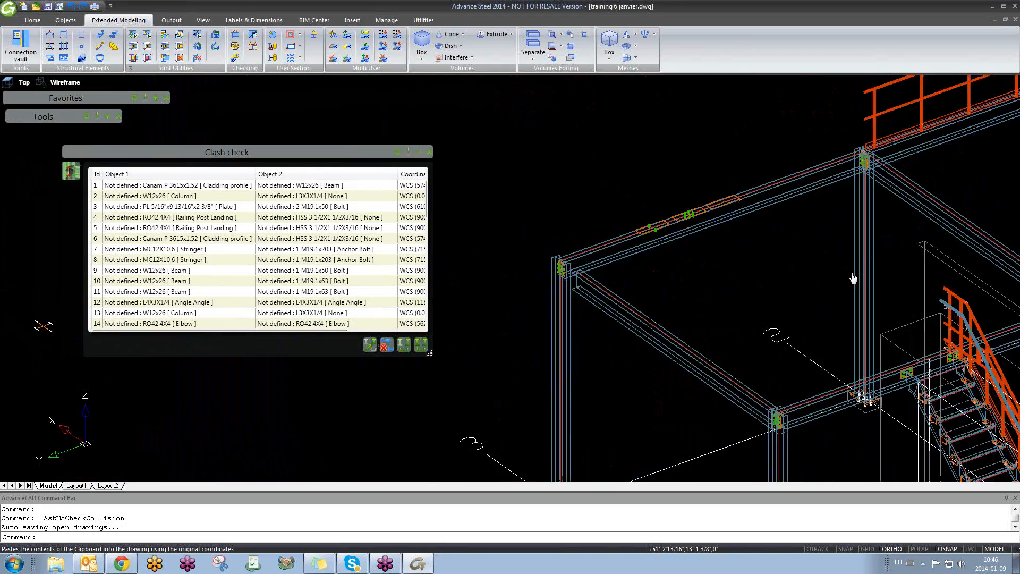
click(674, 297)
scroll(673, 297, up, 4)
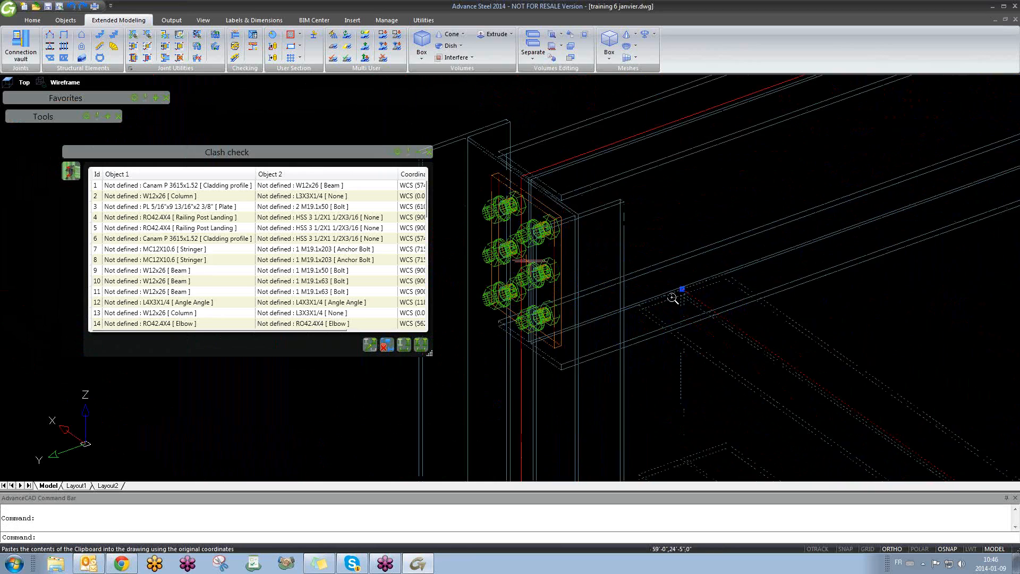
click(688, 284)
scroll(684, 283, down, 3)
scroll(561, 199, up, 6)
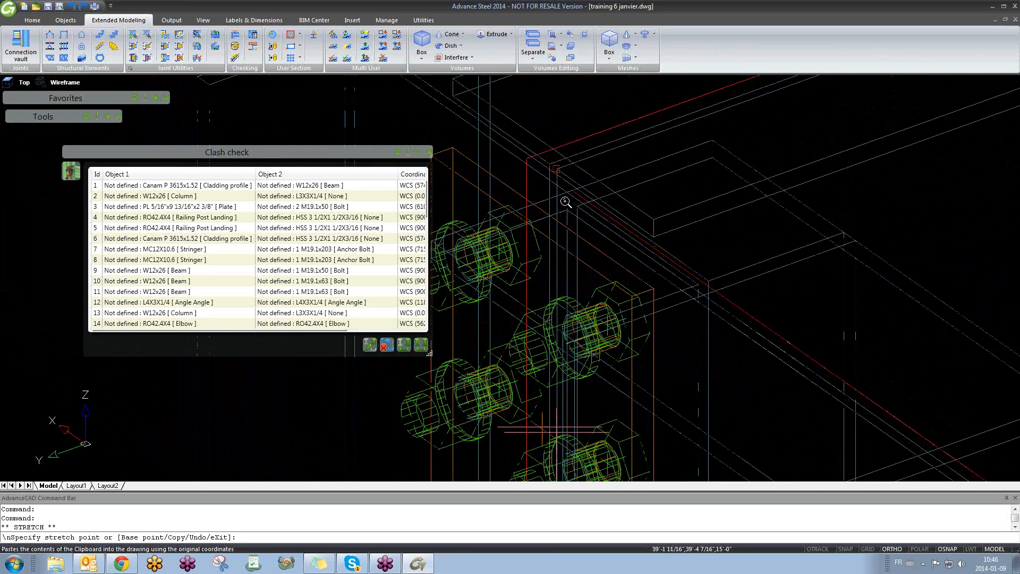
click(526, 157)
key(Escape)
scroll(571, 196, down, 4)
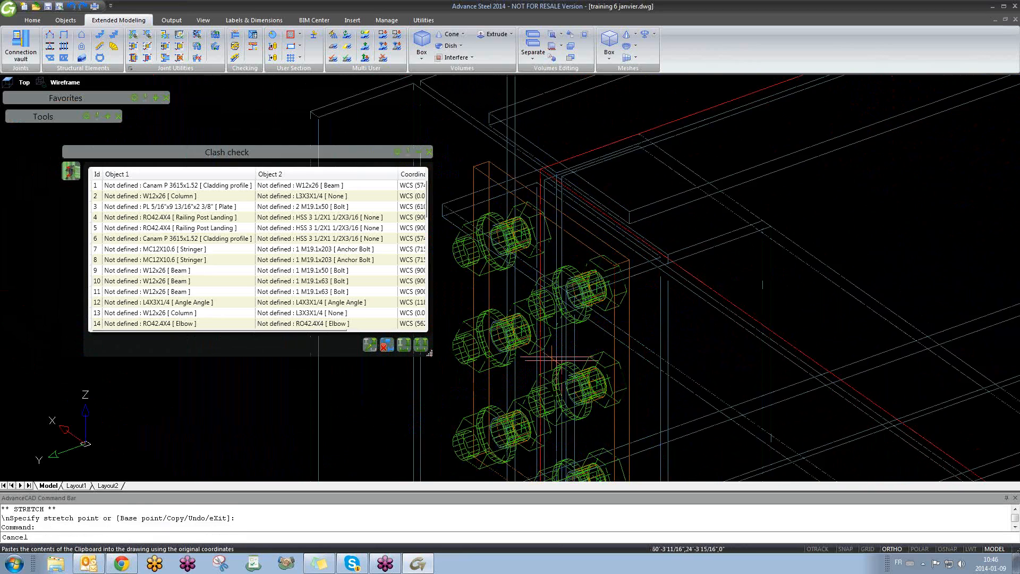
- Select the corner column and inspect from another angle how the beams meet at its top
click(704, 240)
click(665, 263)
shift+middle_drag(662, 284, 679, 251)
scroll(555, 279, down, 5)
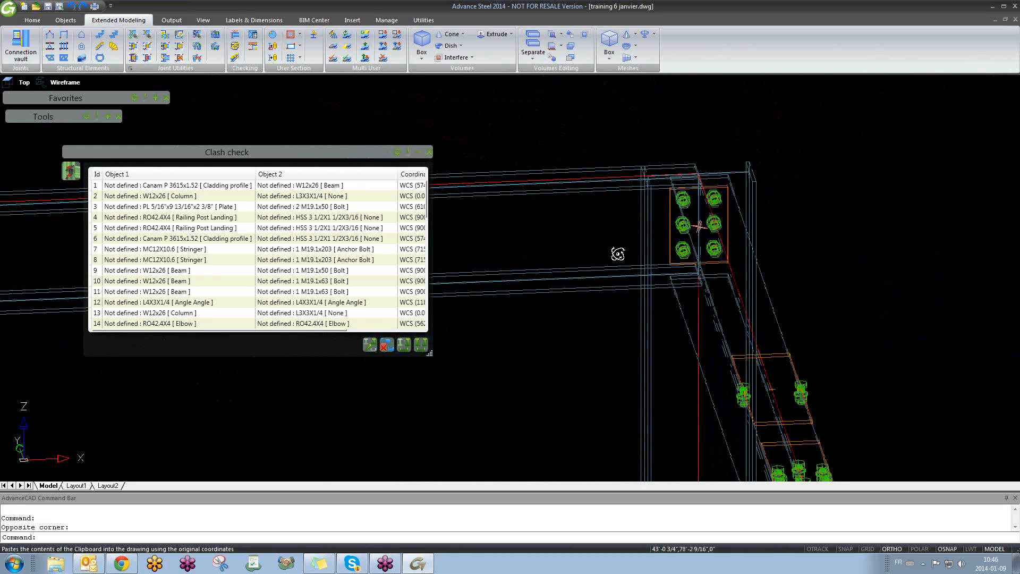
key(Escape)
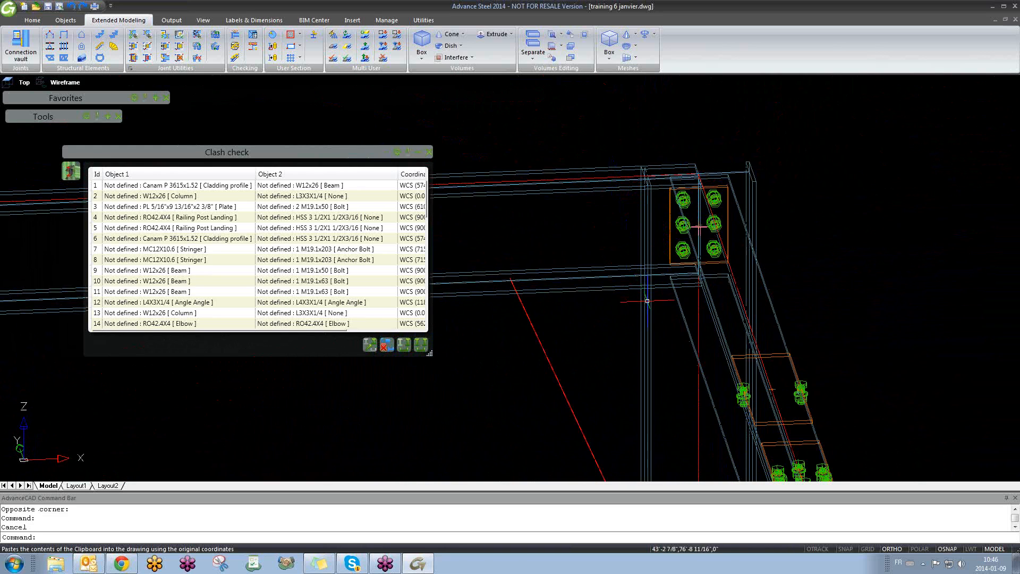
click(650, 302)
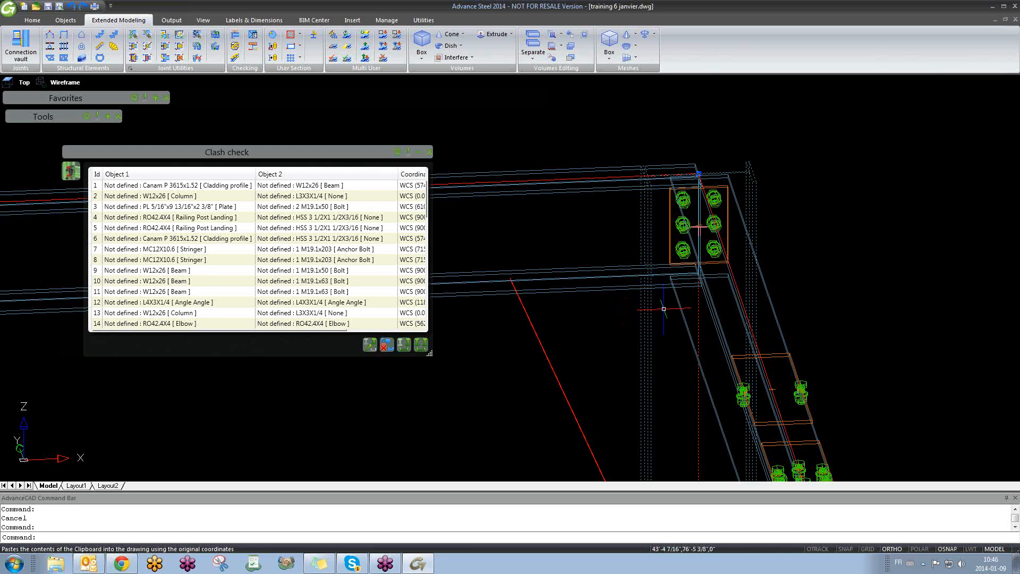
scroll(722, 209, up, 5)
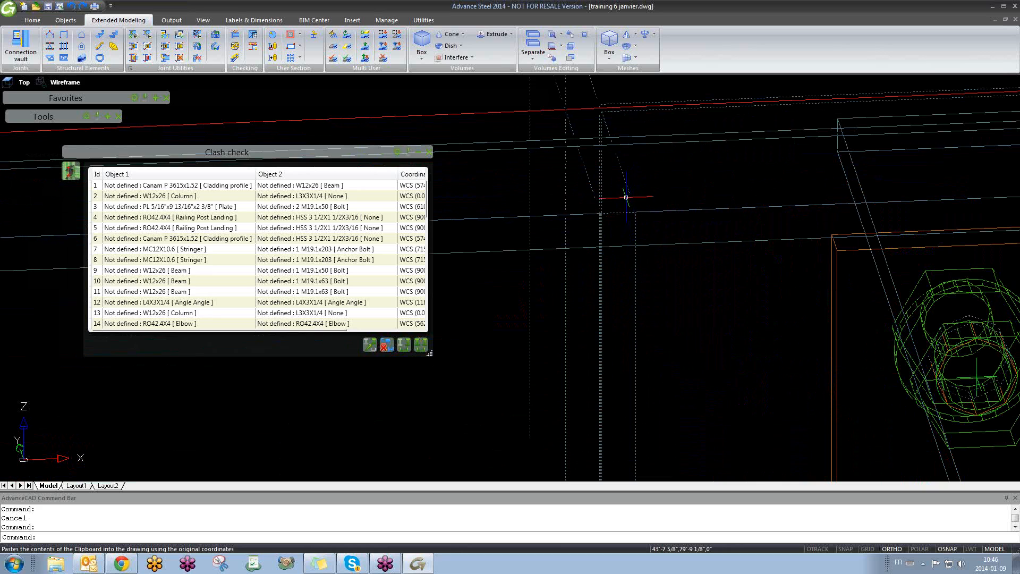
scroll(633, 242, down, 5)
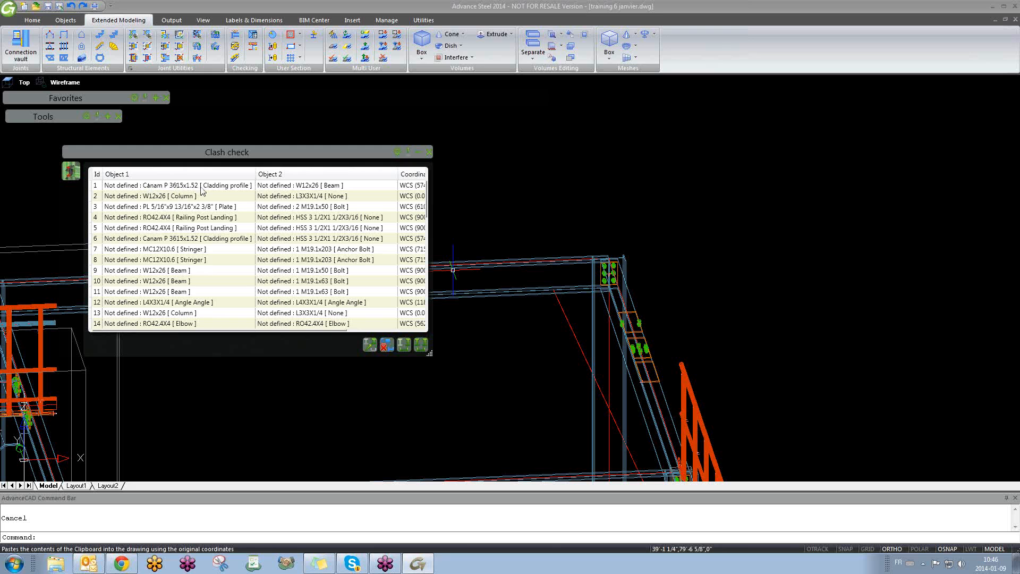
- Delete the red clash marking arrow that points to the column under the railing corner
middle_drag(624, 278, 666, 222)
scroll(665, 225, down, 5)
middle_drag(655, 274, 817, 349)
middle_drag(607, 188, 620, 209)
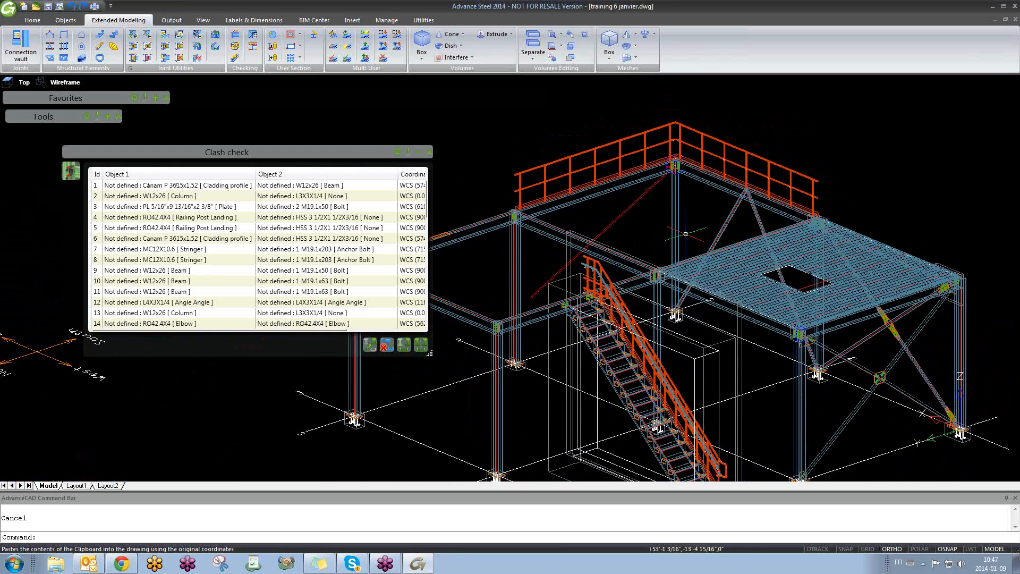
click(629, 208)
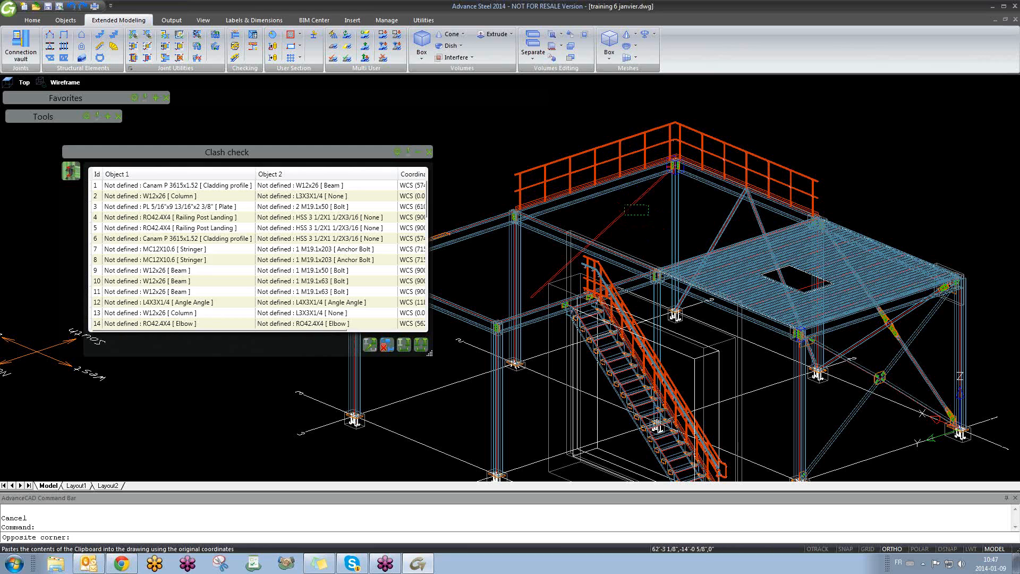
click(625, 206)
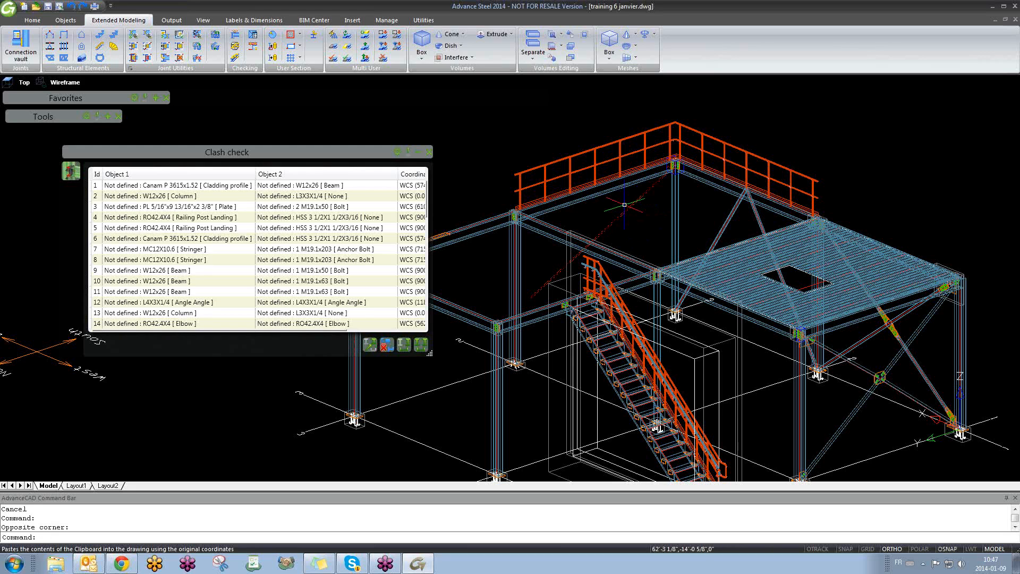
key(Delete)
- Examine the rest of the collisions listed by the whole-model Clash Check
scroll(343, 230, down, 2)
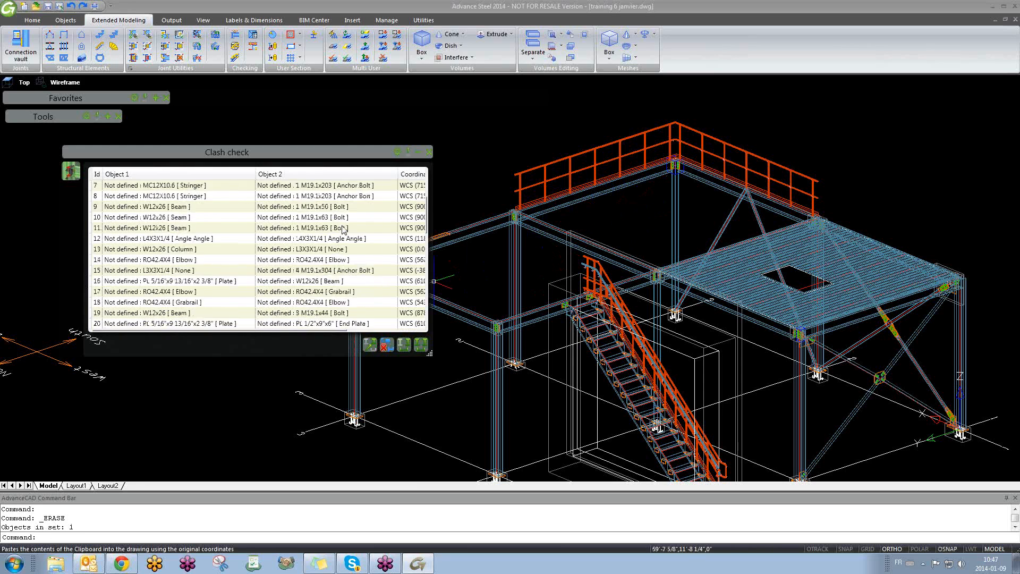
scroll(343, 229, down, 3)
scroll(342, 229, down, 4)
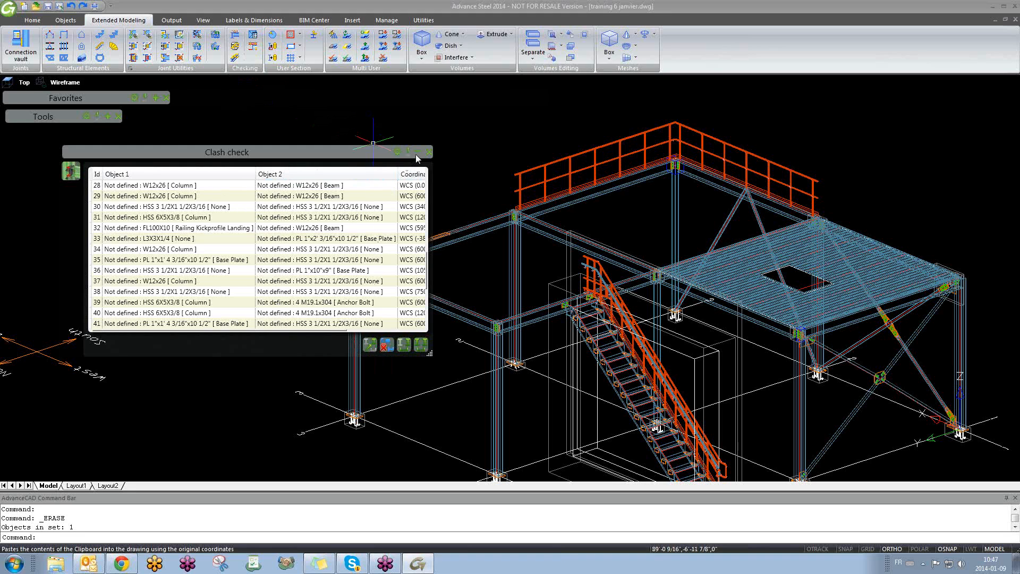
click(380, 116)
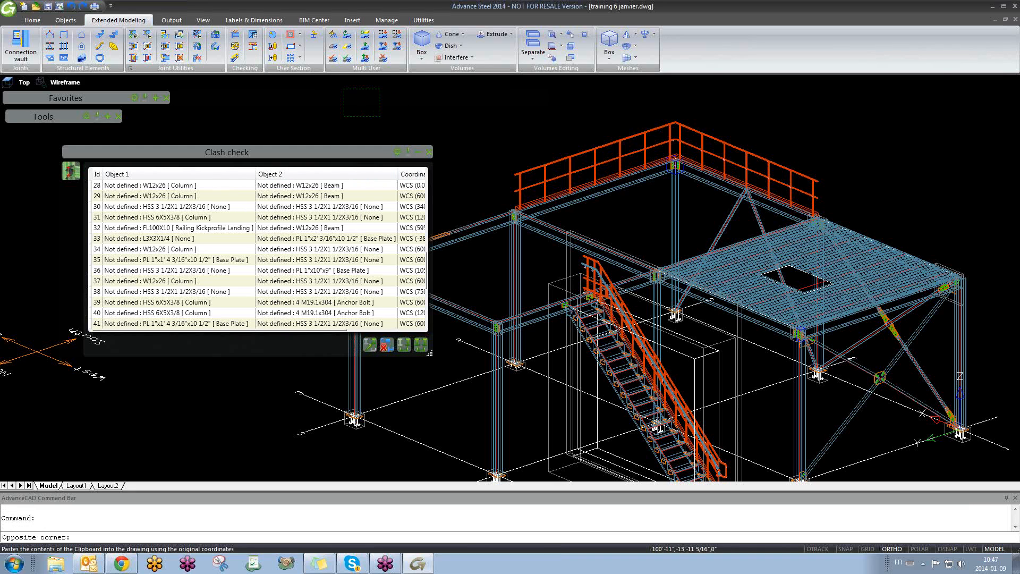
click(349, 90)
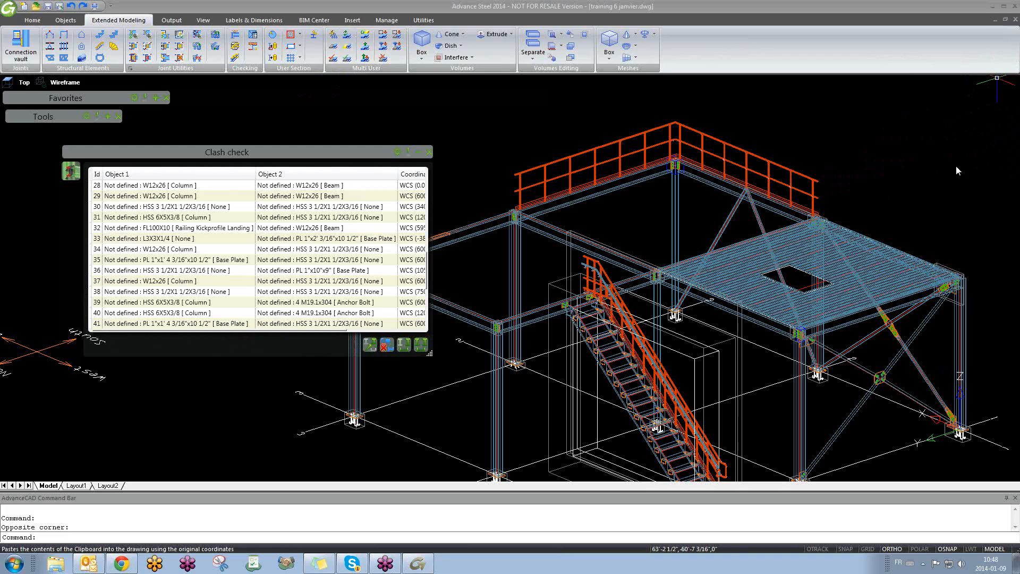
click(852, 172)
click(833, 182)
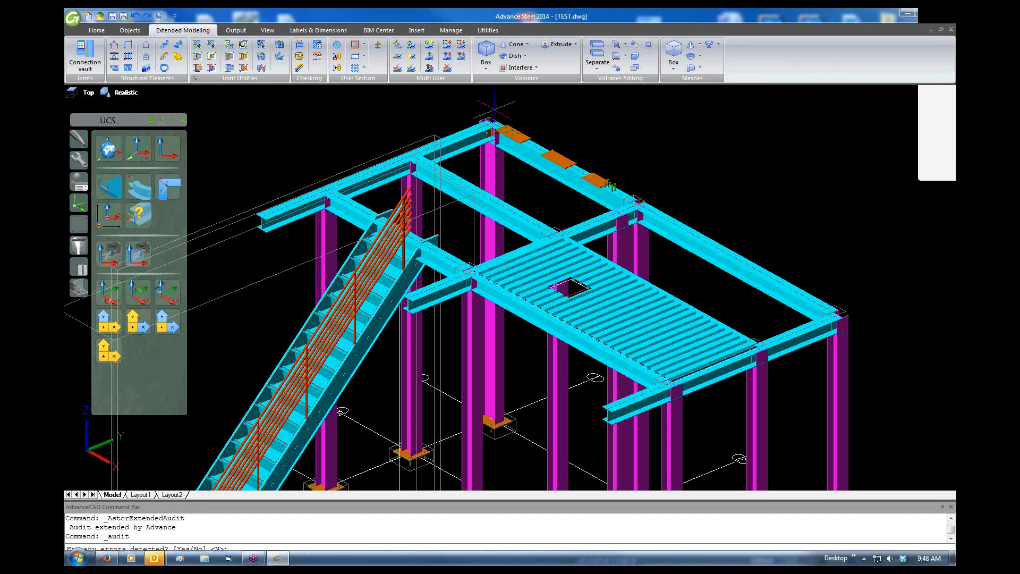
- Run a Clash Check on the whole TEST.dwg model, review the listed collisions and close the results
scroll(494, 109, up, 2)
scroll(495, 110, up, 2)
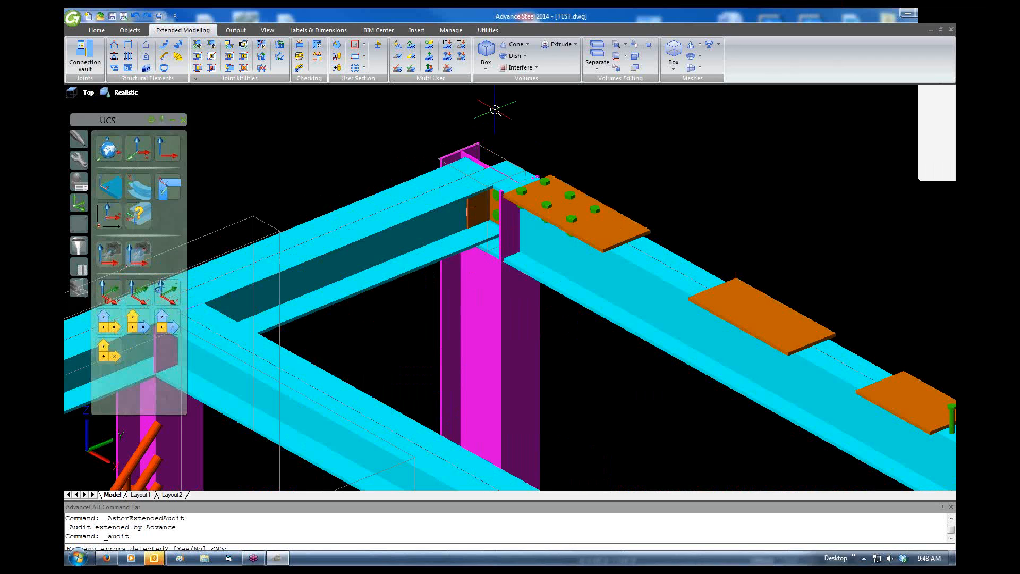
scroll(495, 110, down, 2)
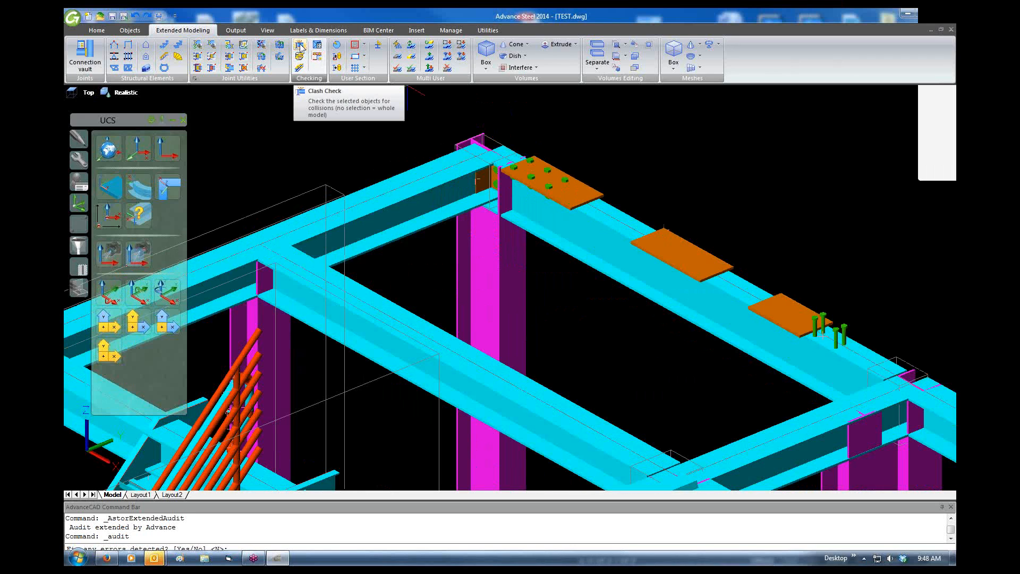
click(300, 46)
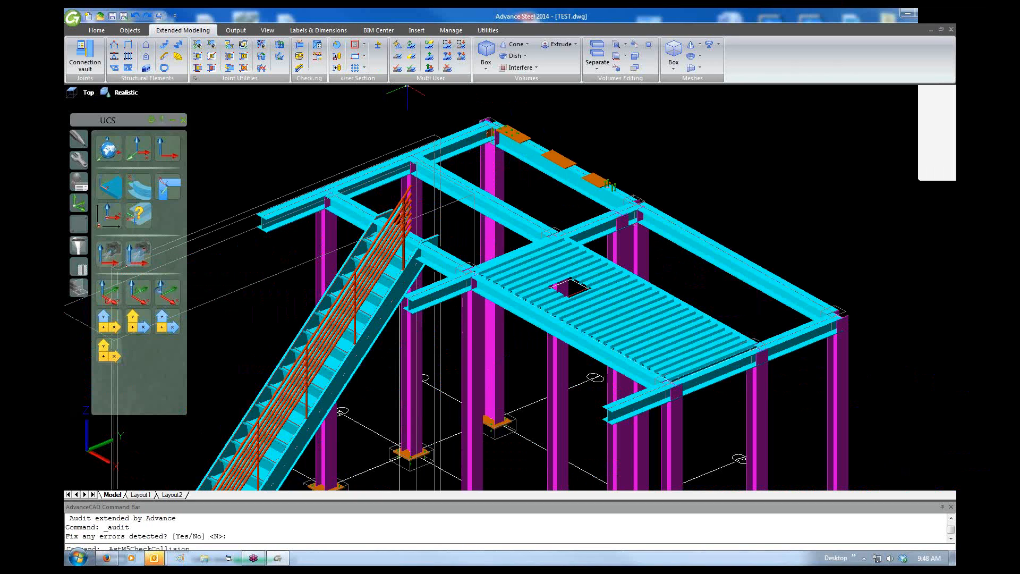
scroll(375, 259, down, 1)
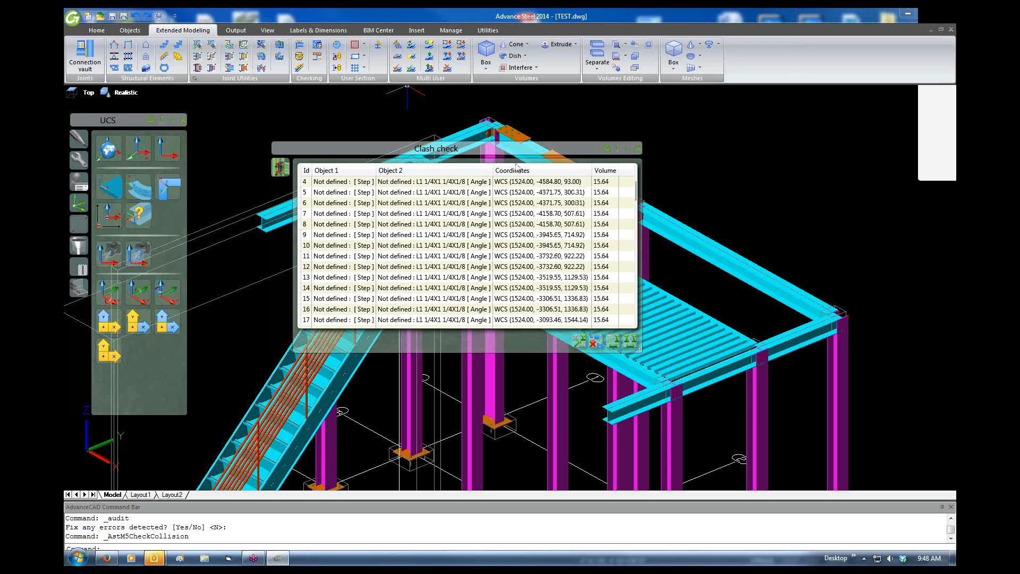
click(638, 148)
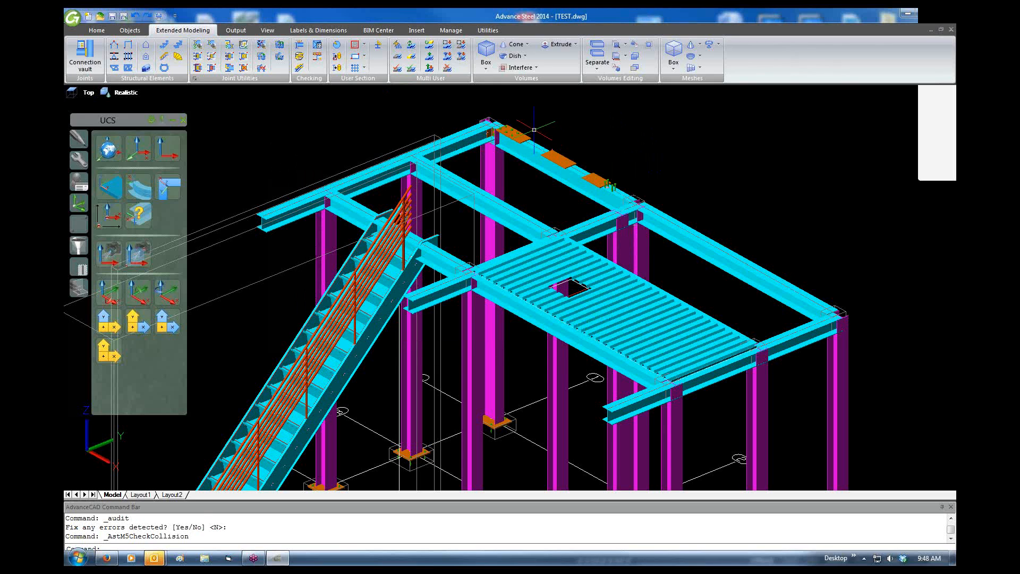
key(Escape)
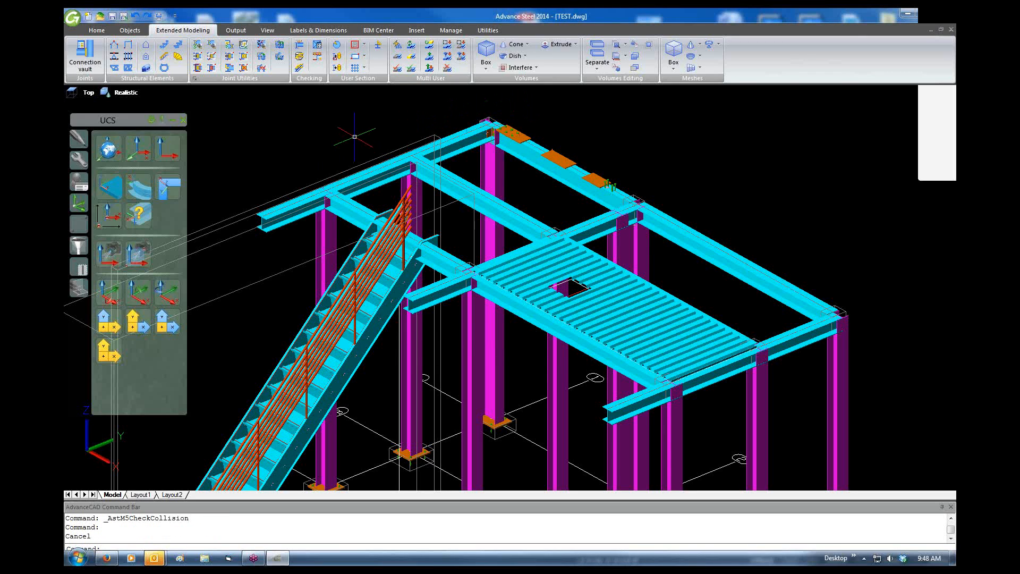
- Run a Clash Check on only the beams and column at the framing corner beside the stair top
click(351, 219)
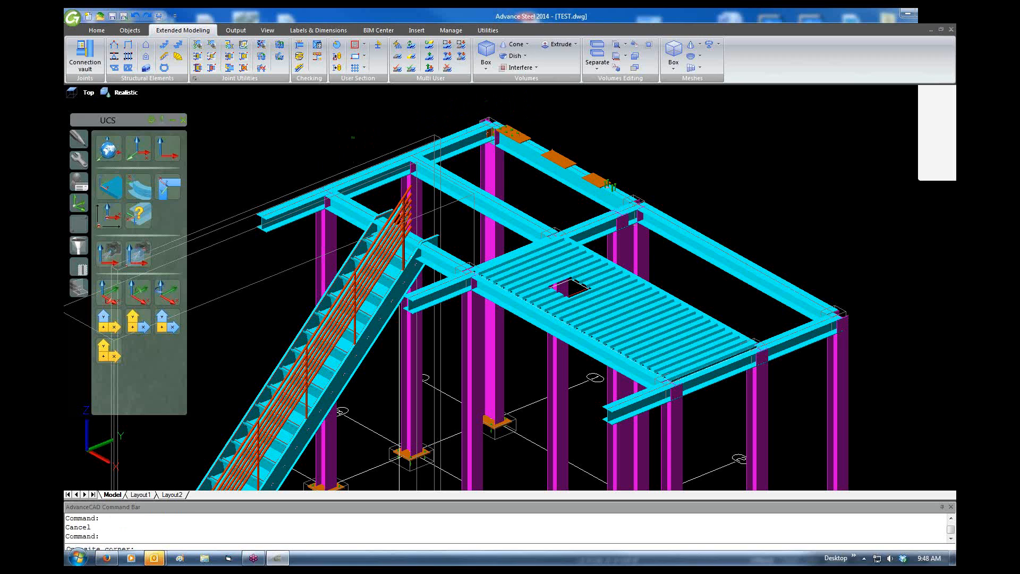
click(284, 137)
key(Return)
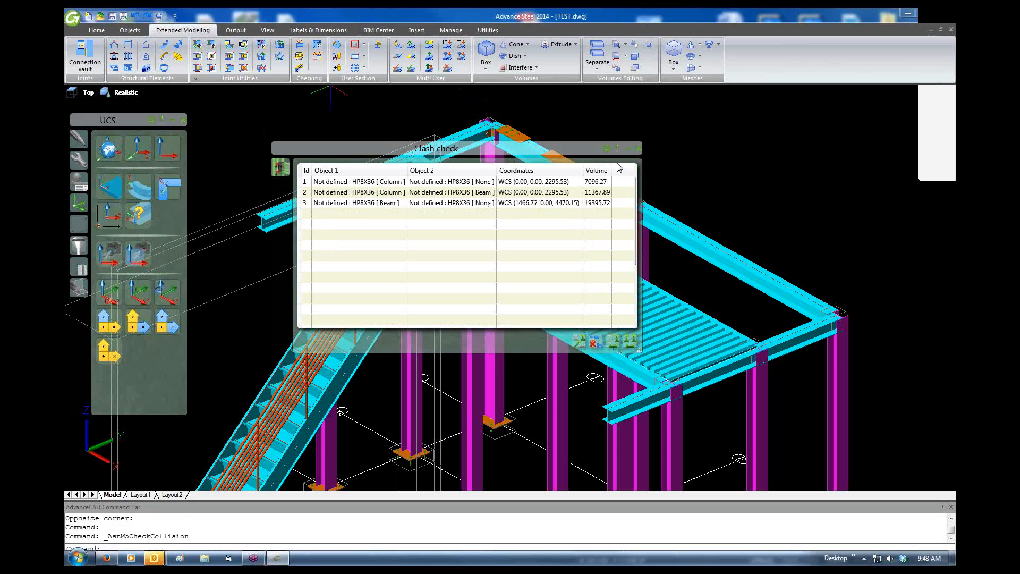
- Mark collision 1 from the list in the model and move the Clash check results off the stair
click(595, 344)
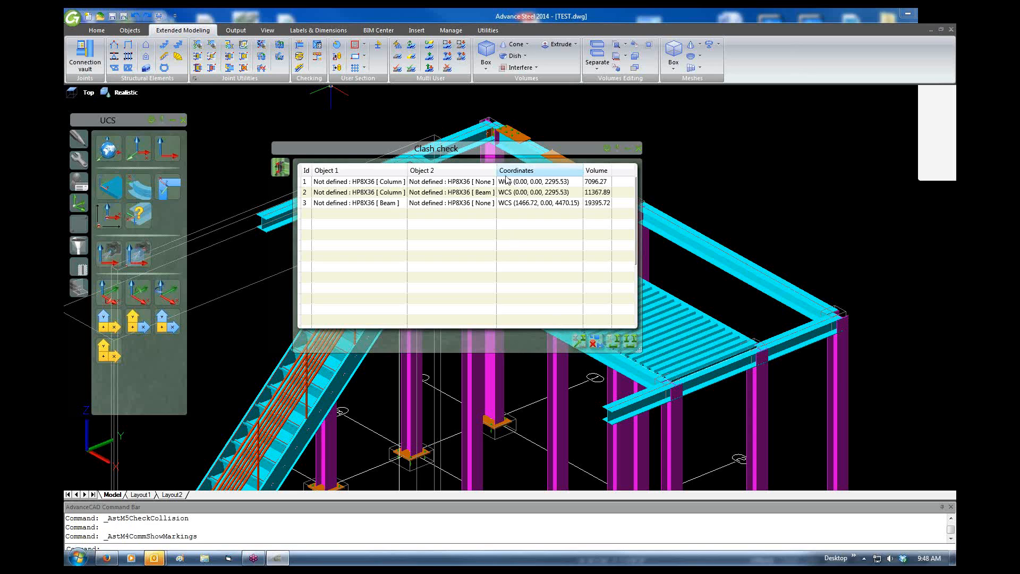
click(534, 182)
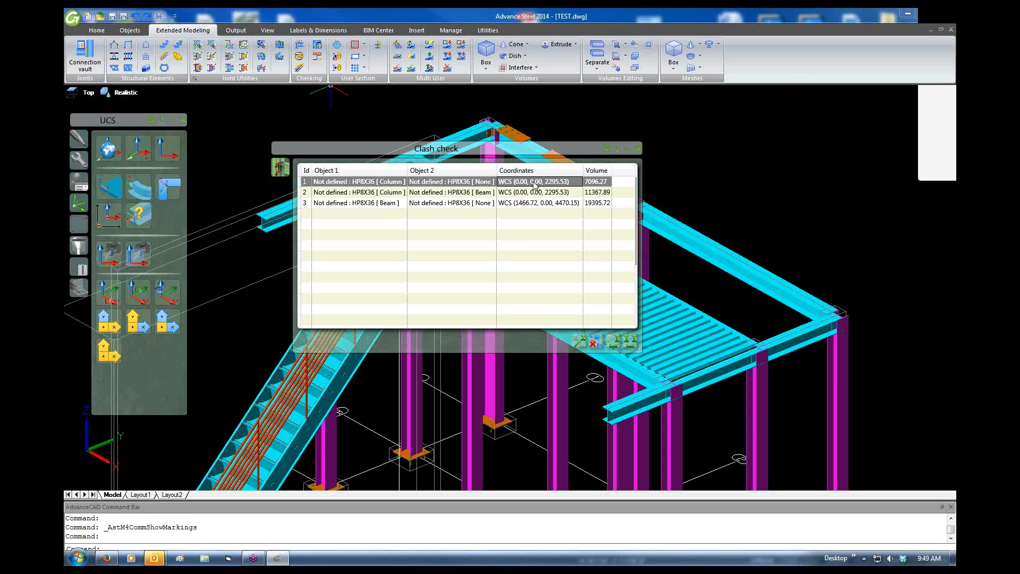
click(584, 342)
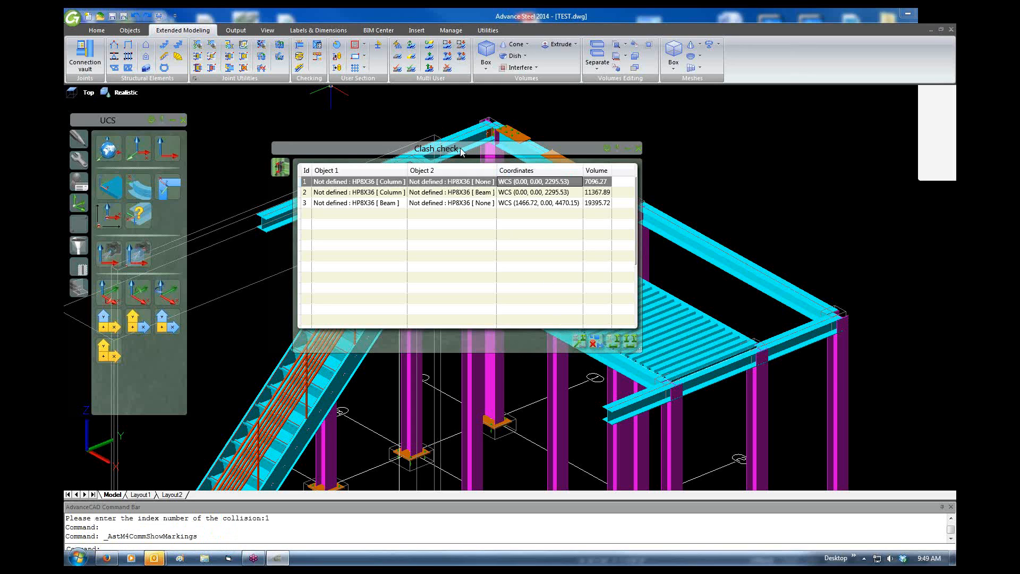
drag(461, 151, 701, 177)
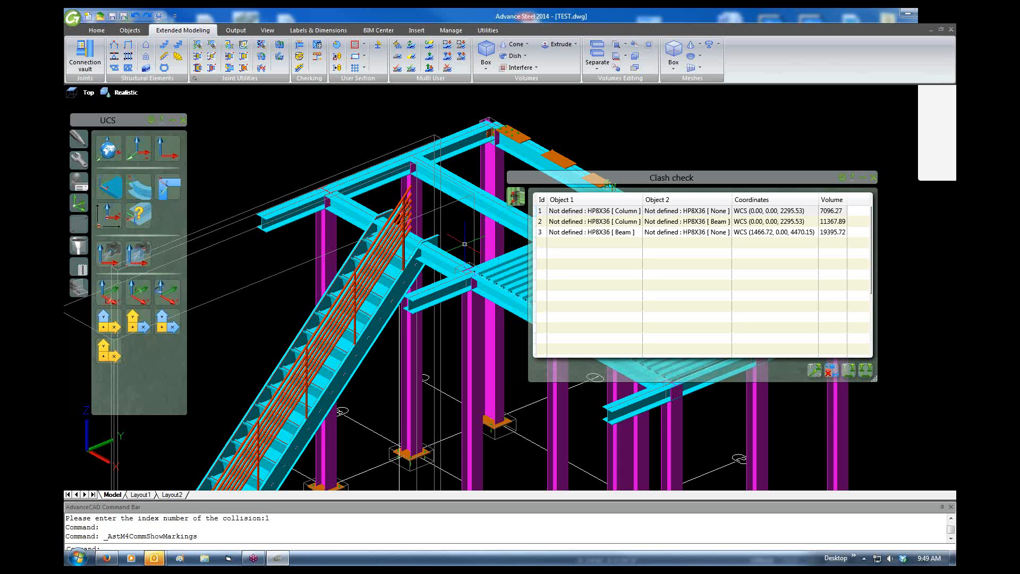
- Change the visual style to 2D Wireframe with the stair and platform framing in view
scroll(465, 244, down, 5)
scroll(427, 234, up, 2)
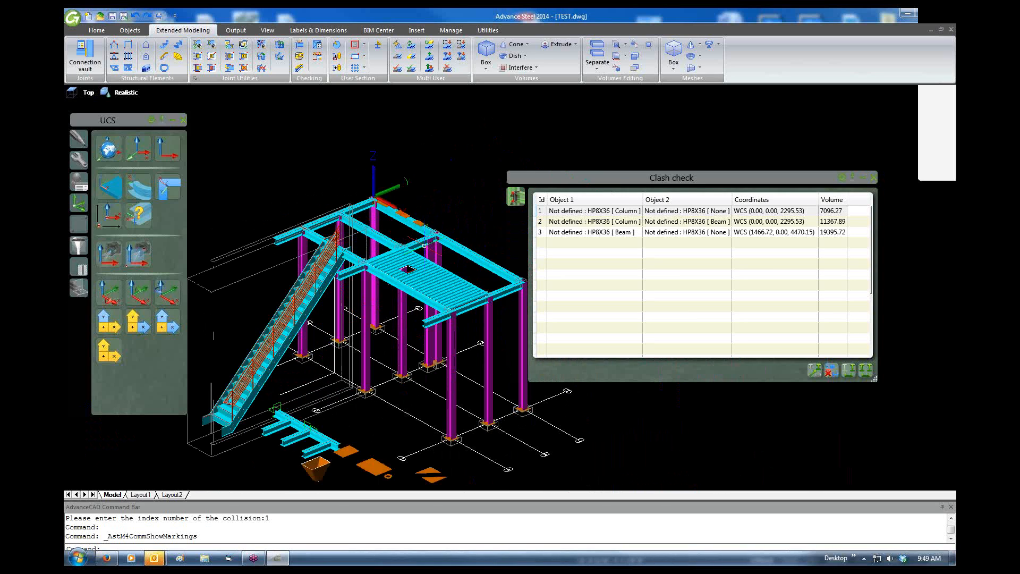
scroll(428, 233, down, 1)
click(126, 92)
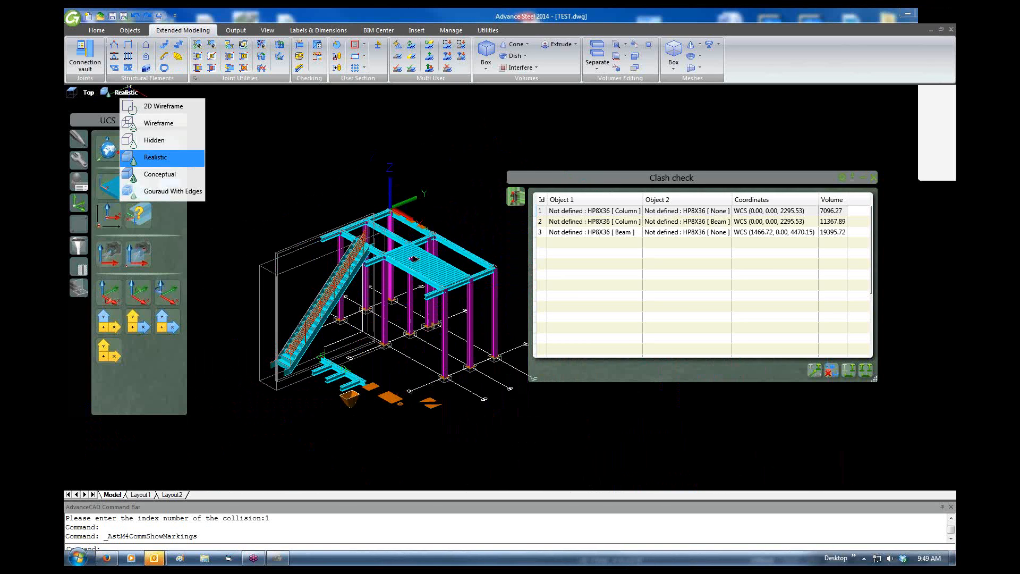
click(163, 106)
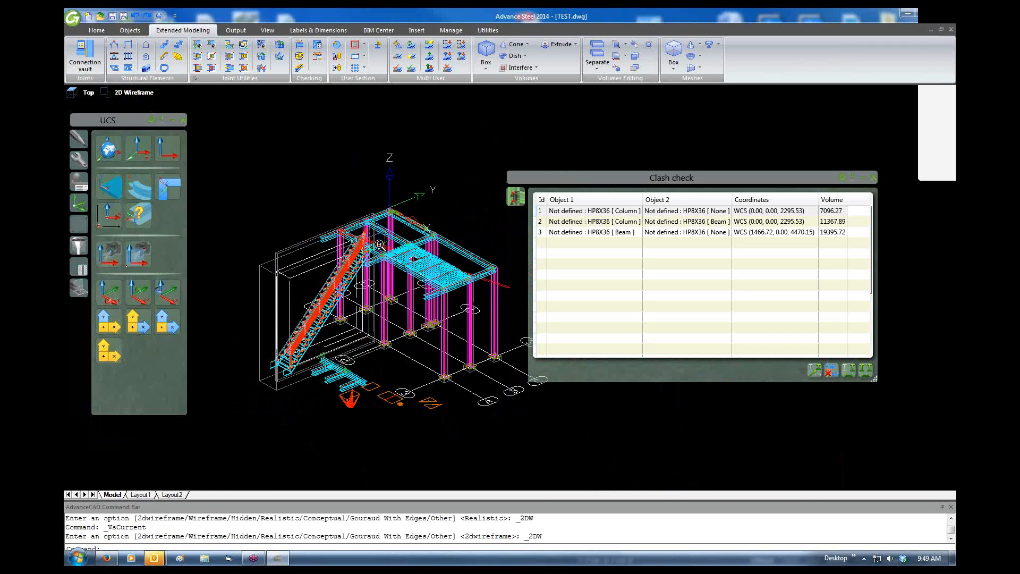
scroll(380, 245, up, 2)
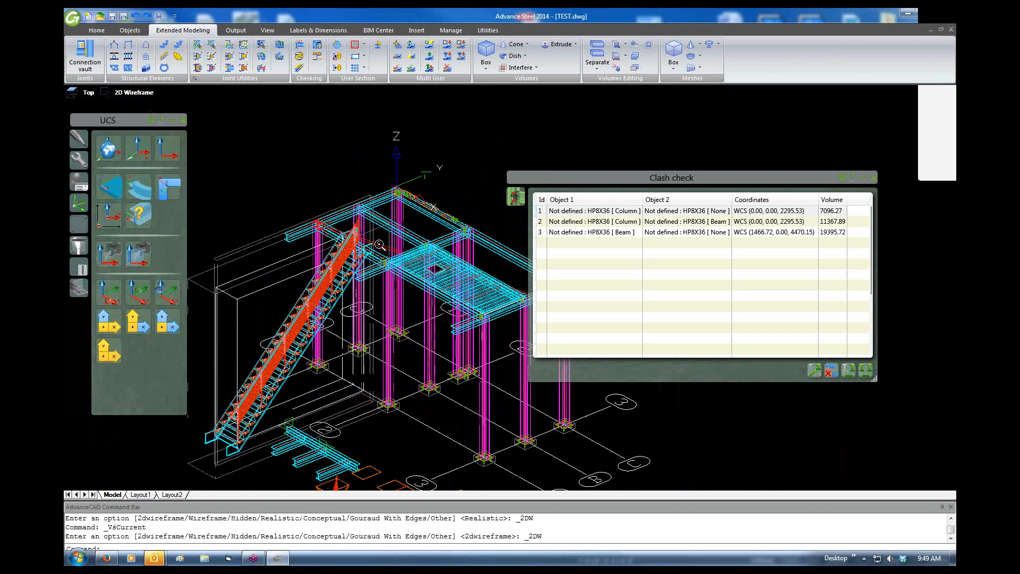
- Examine the marked collision at the framing corner in 2D Wireframe and in the Realistic visual style
scroll(379, 244, up, 2)
shift+middle_drag(362, 231, 390, 227)
scroll(391, 227, down, 4)
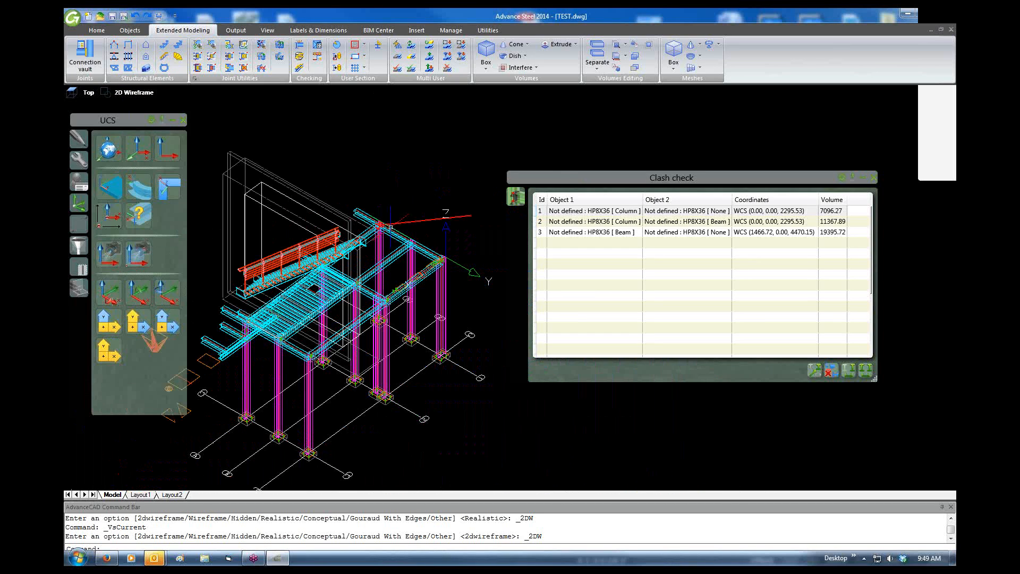
scroll(390, 227, up, 5)
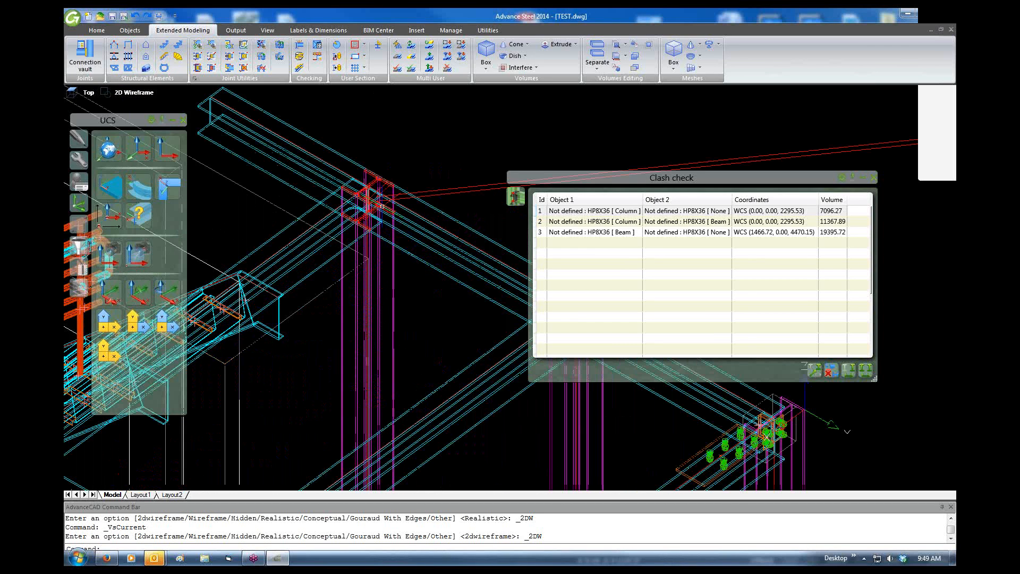
scroll(382, 206, up, 3)
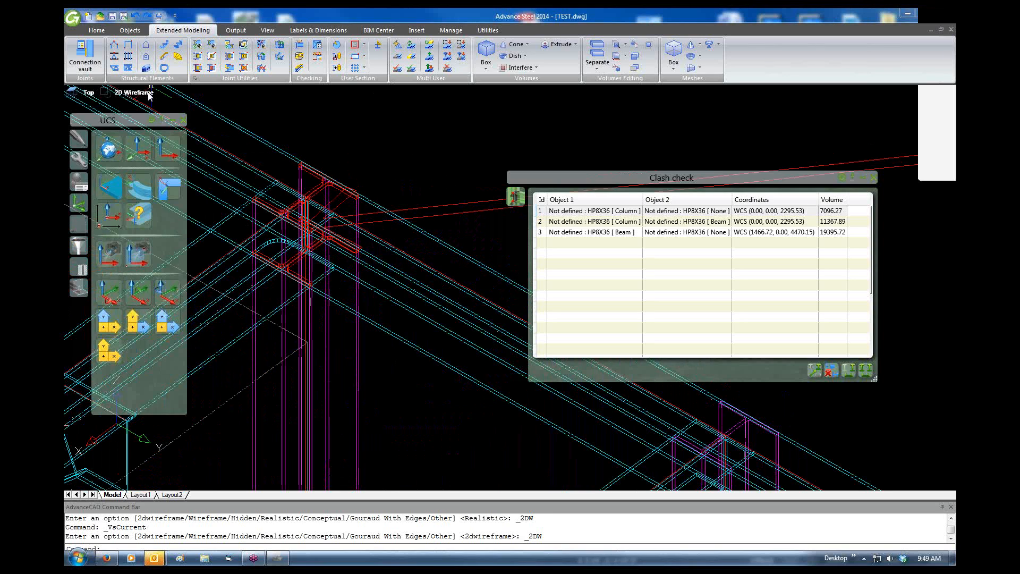
click(148, 93)
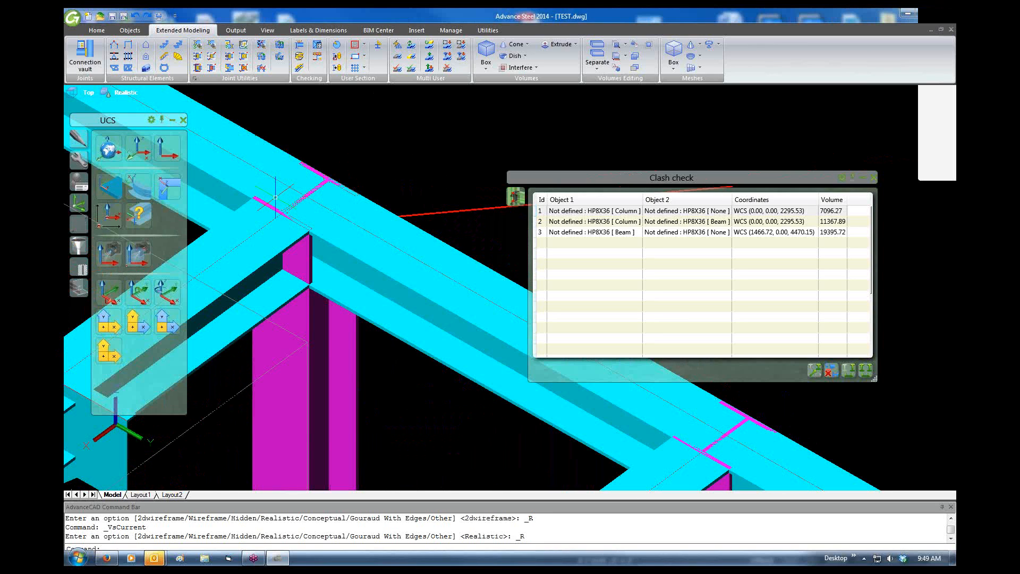
scroll(275, 197, down, 5)
shift+middle_drag(275, 197, 373, 325)
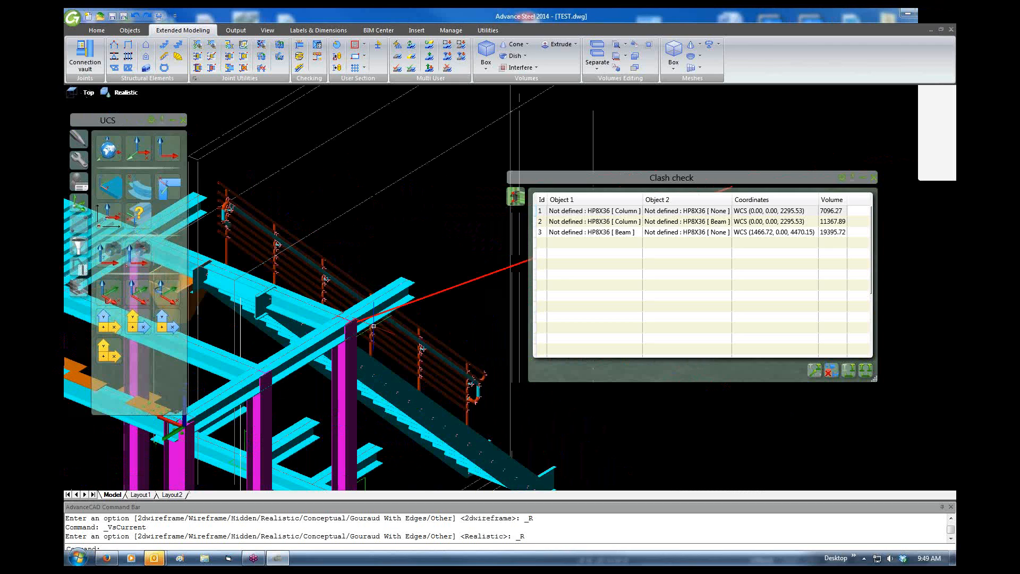
scroll(374, 326, down, 3)
- Change the visual style back to 2D Wireframe and bring the stair side of the platform into view
click(130, 92)
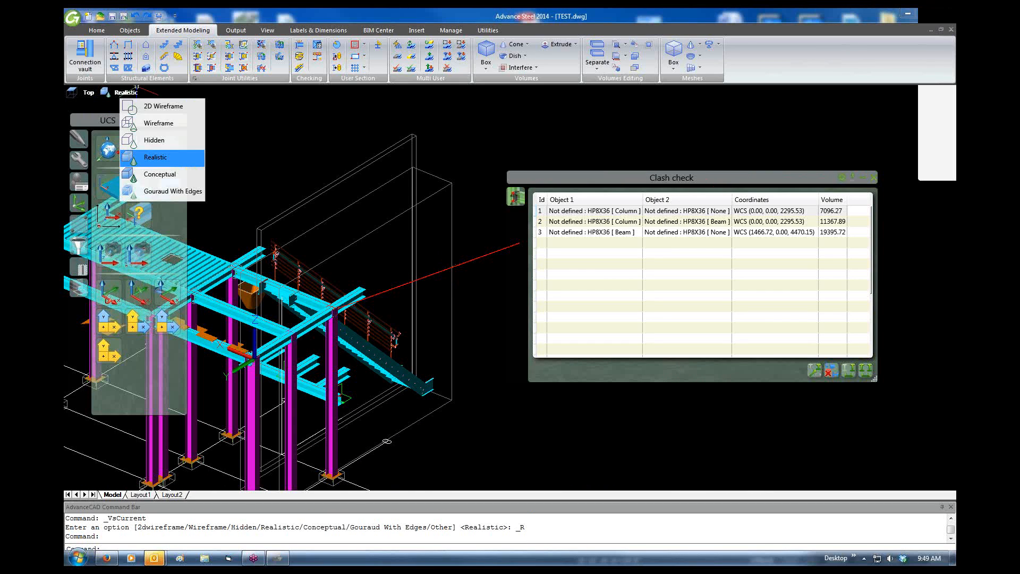
click(163, 105)
scroll(204, 306, down, 3)
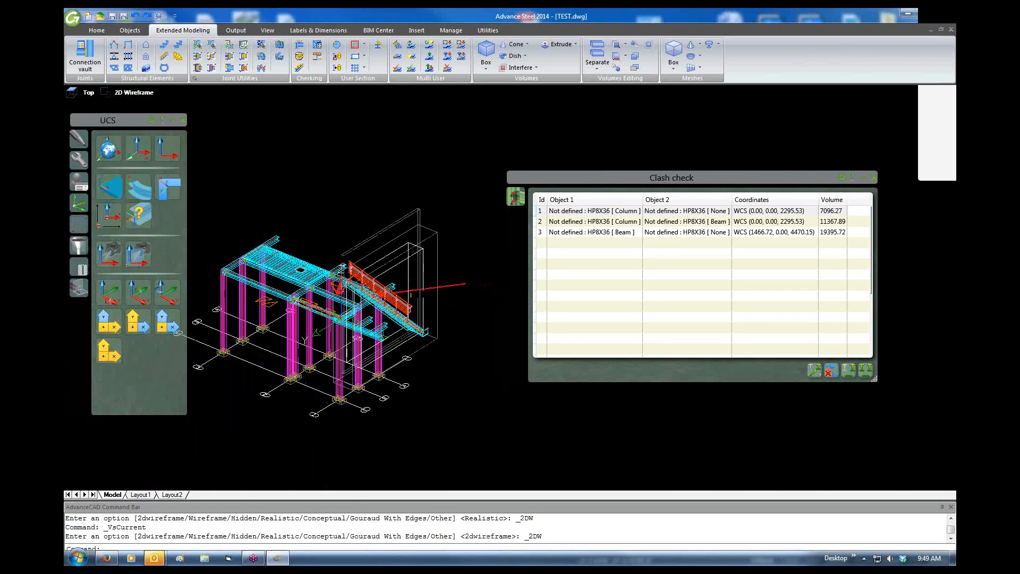
shift+middle_drag(204, 305, 287, 323)
scroll(307, 318, up, 2)
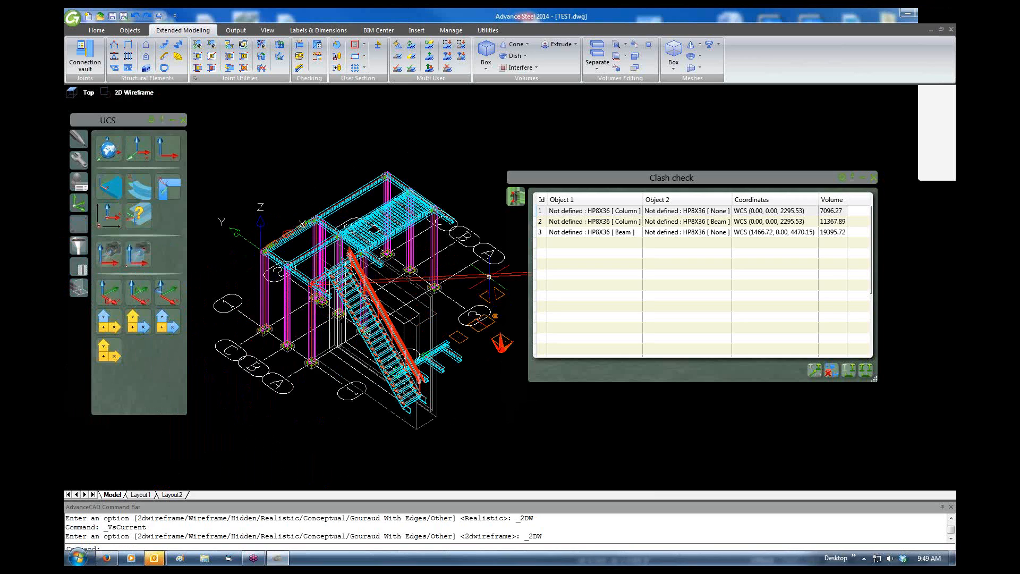
- Close the Clash check results and erase the red collision marker line from the model
key(Escape)
click(728, 244)
key(Escape)
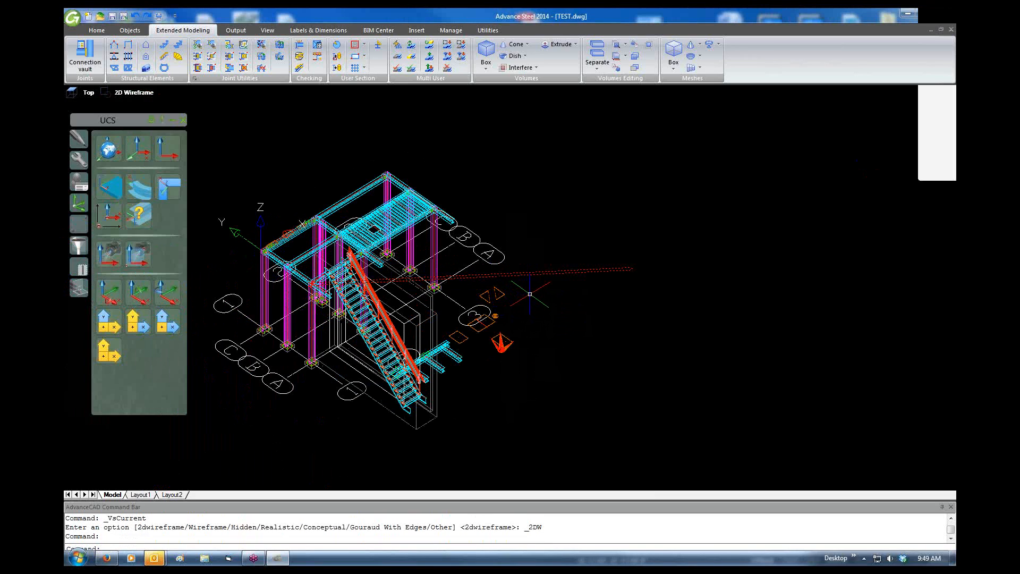
key(Delete)
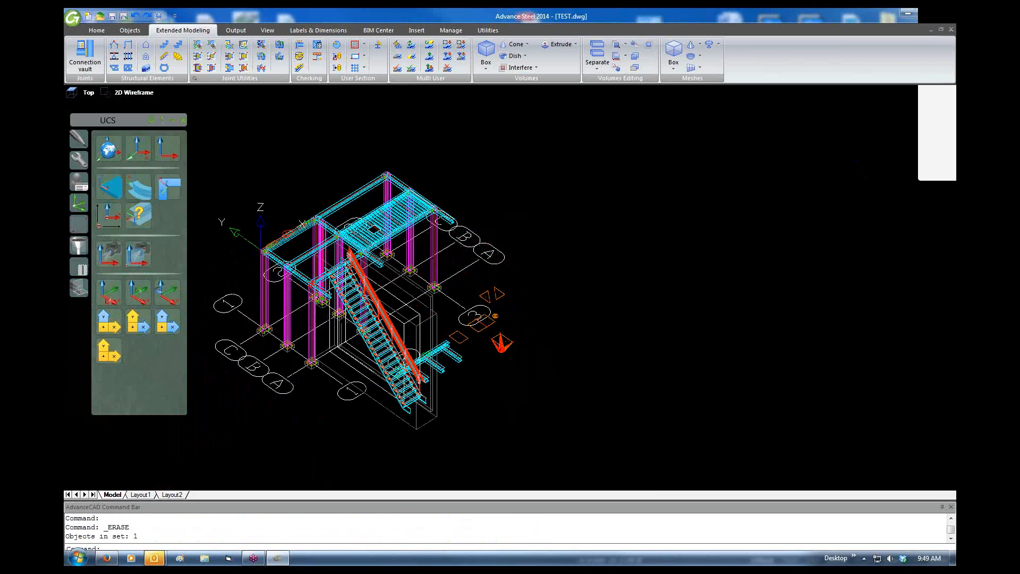
scroll(299, 285, up, 2)
scroll(299, 285, up, 2)
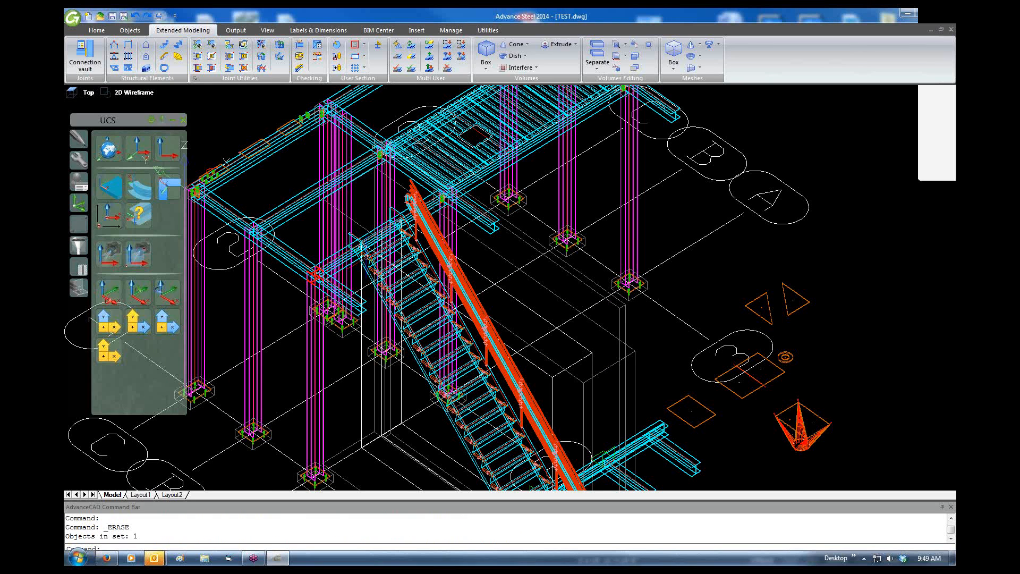
scroll(322, 276, down, 1)
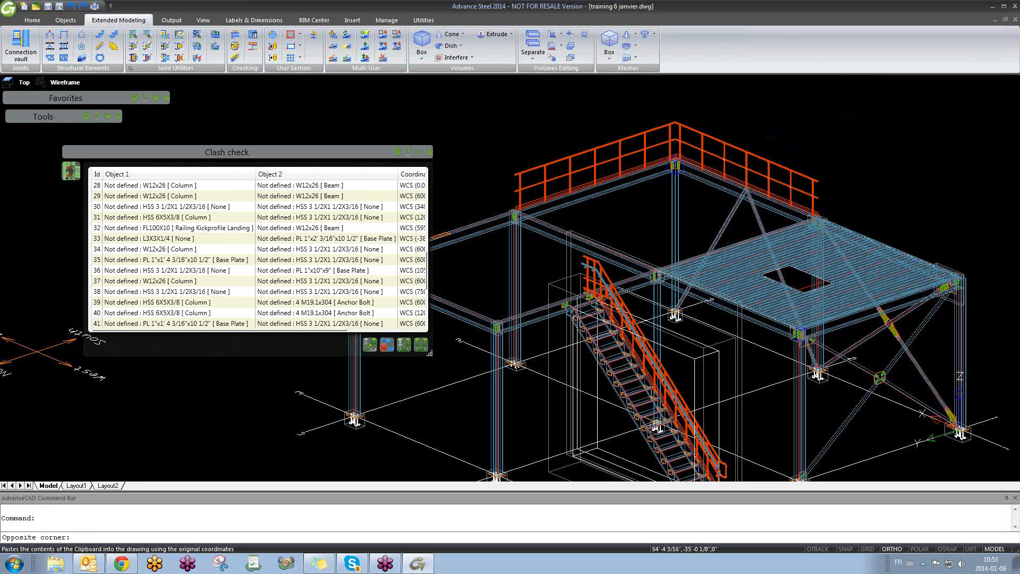
- Start the End plate at flange, reference beam connection at the bolted column joint in Drawing2.dwg, with the Column - Beam connection category displayed
scroll(756, 152, up, 5)
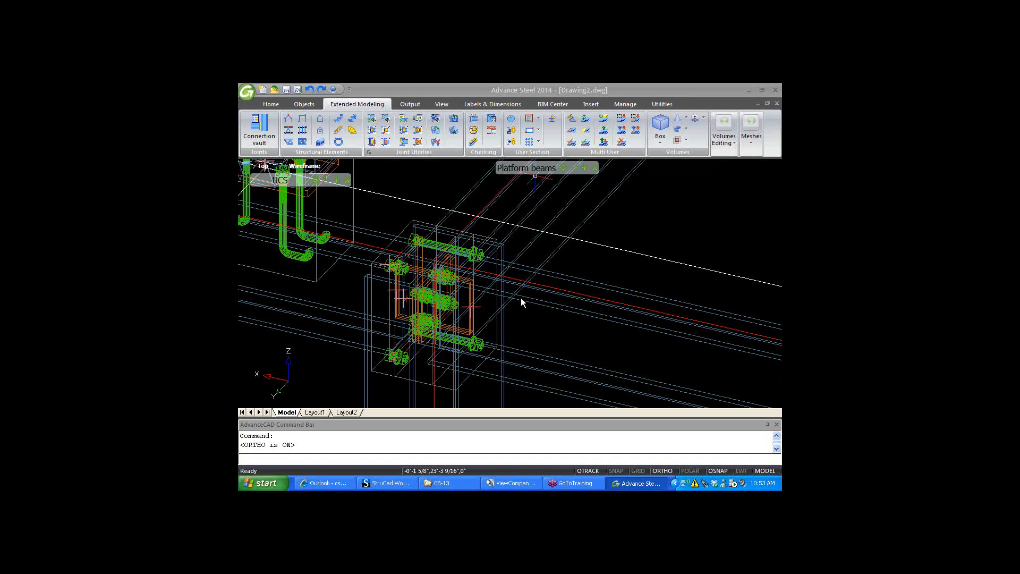
click(537, 168)
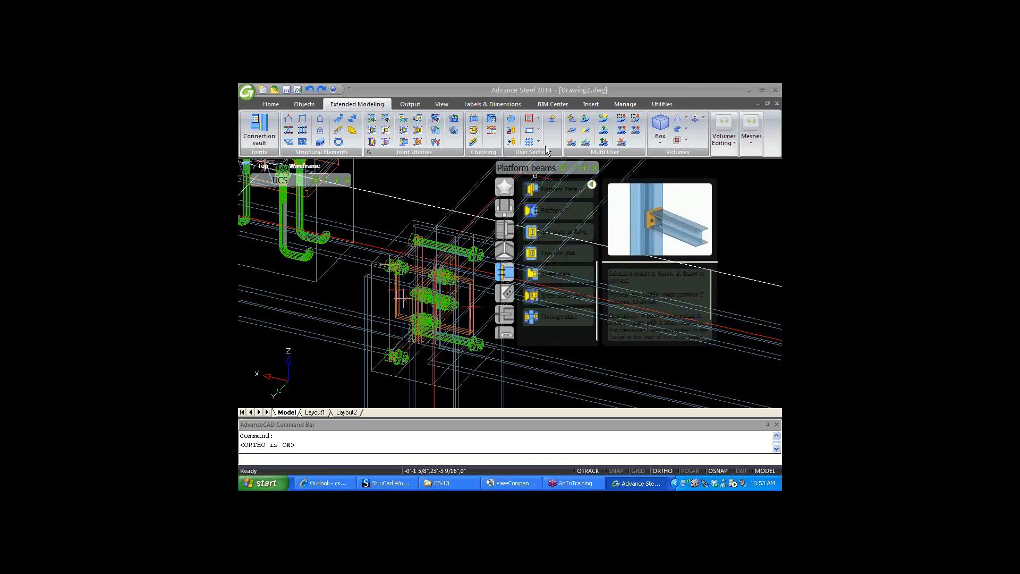
mouse_move(575, 165)
click(559, 232)
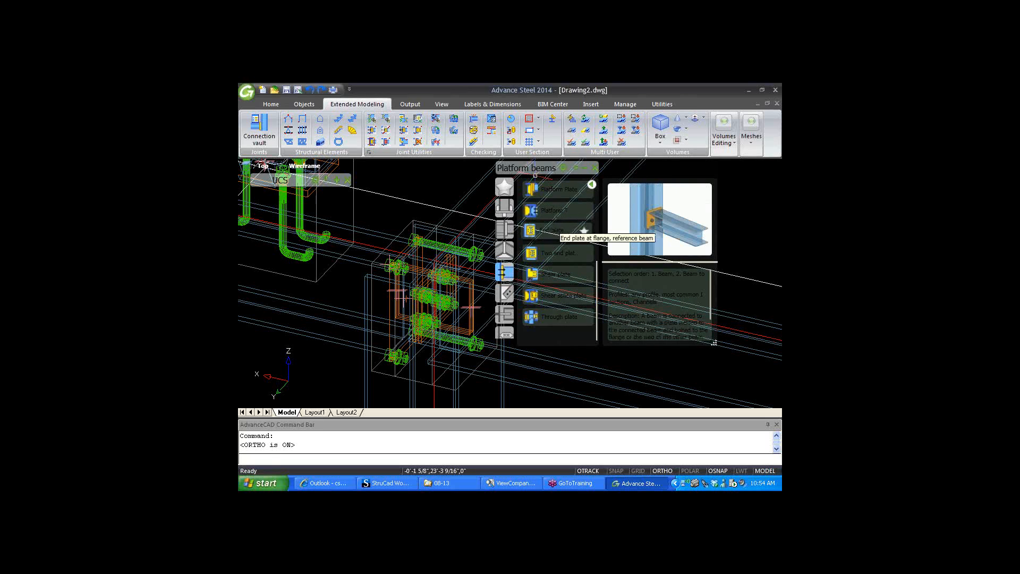
click(511, 234)
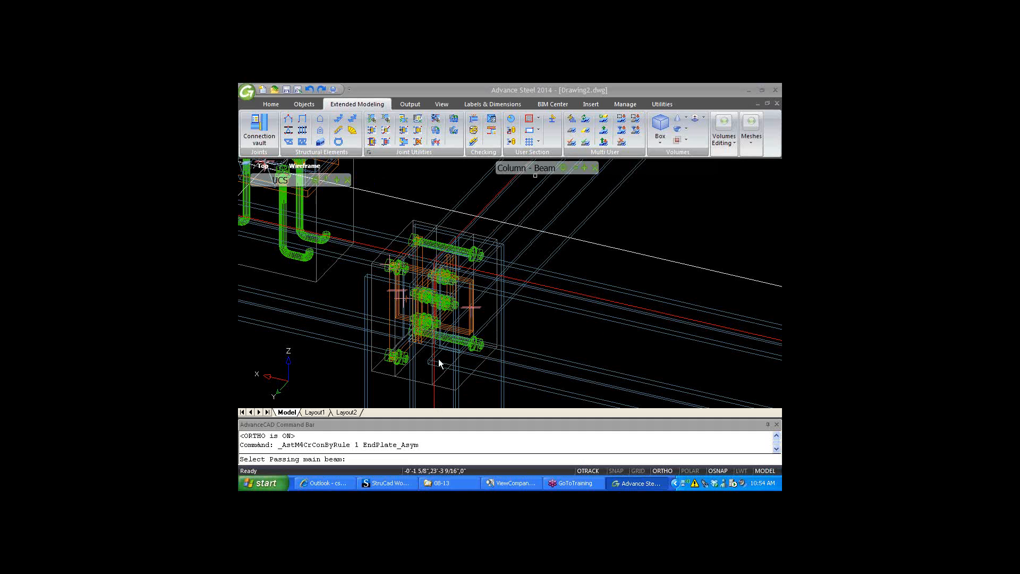
click(438, 389)
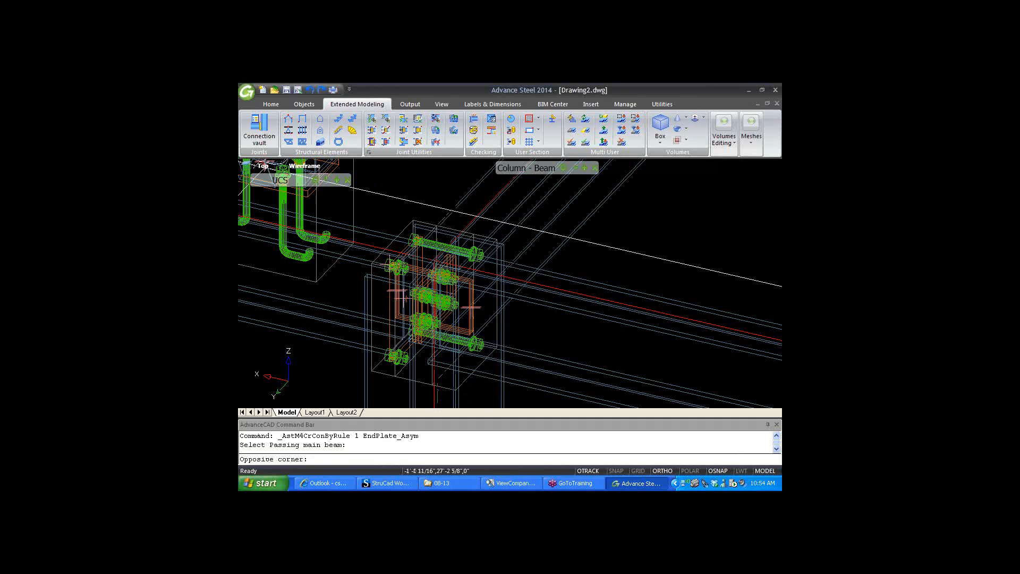
click(435, 400)
key(Return)
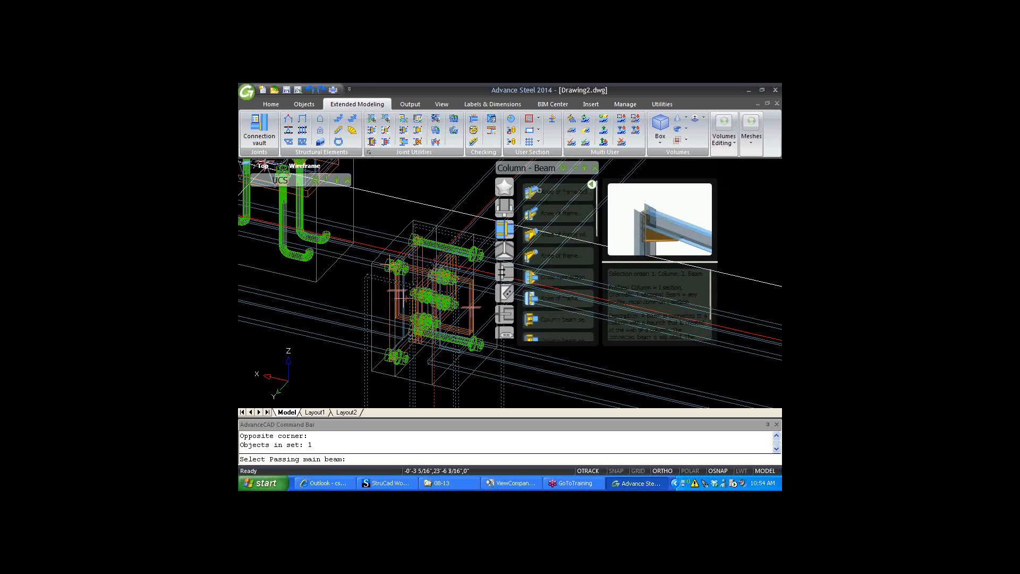
click(490, 202)
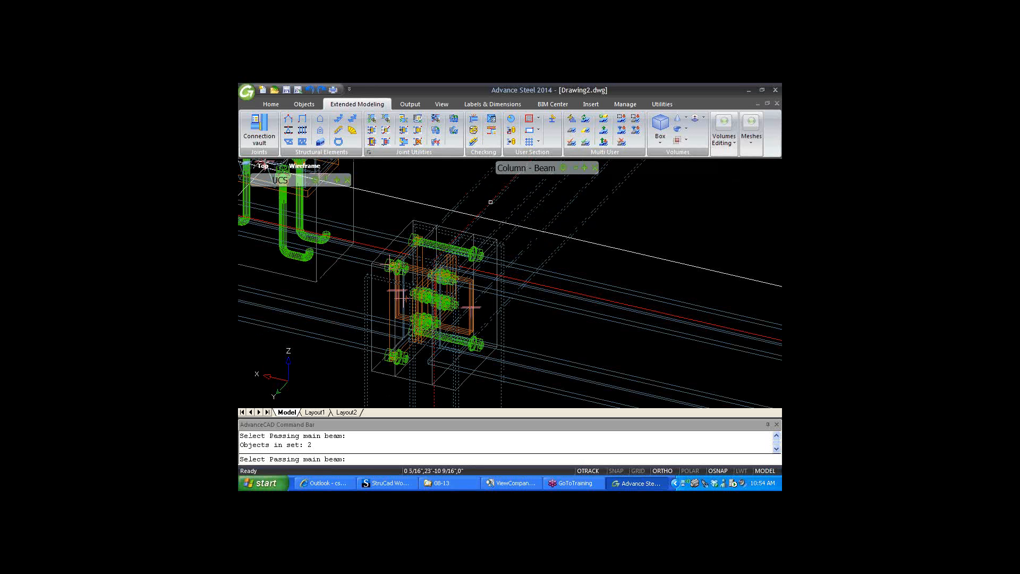
key(Escape)
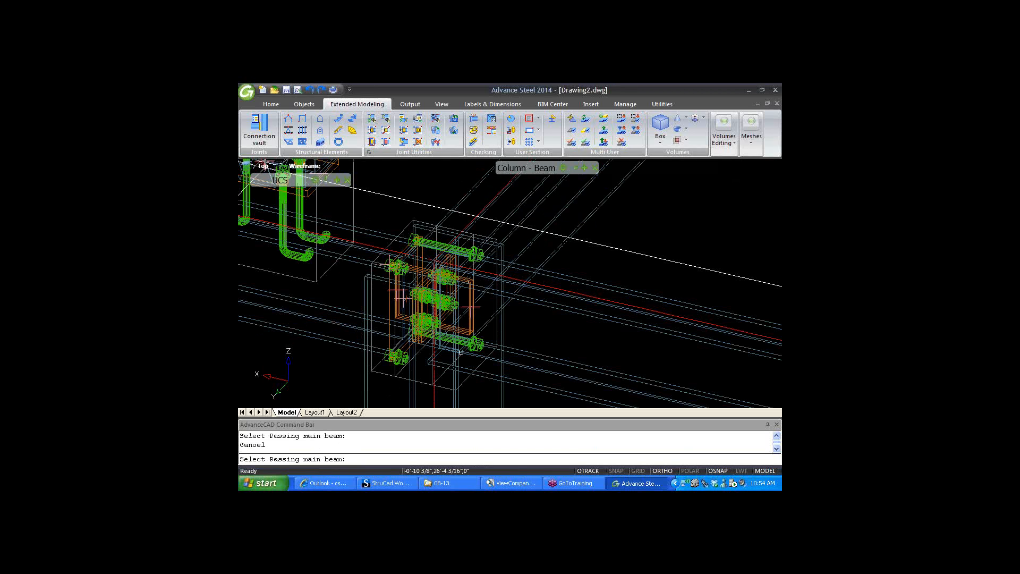
- Create the end plate connection with the column as main member and the incoming beam as secondary, accepting the connection defaults and closing its properties
click(458, 357)
key(Return)
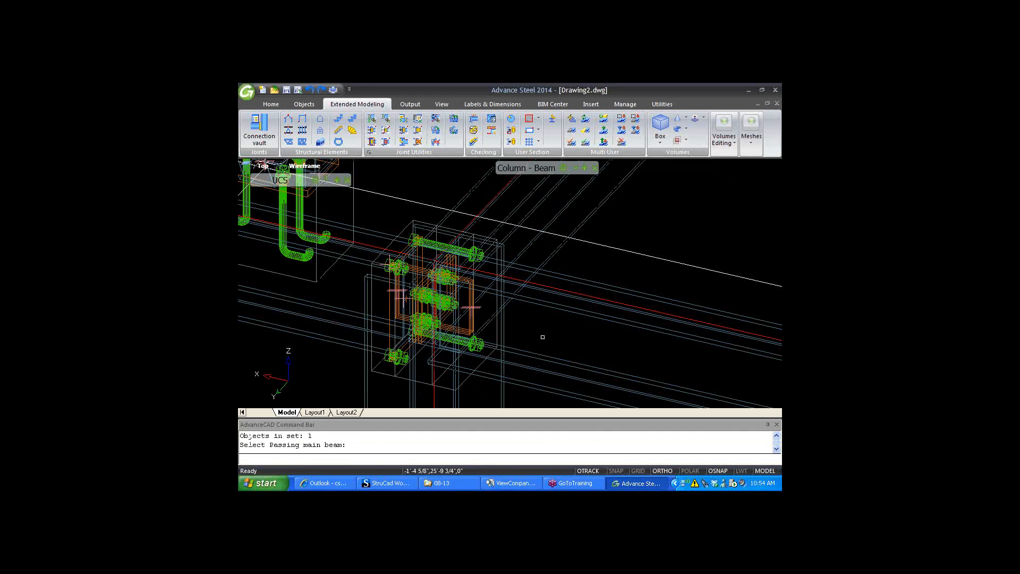
click(486, 192)
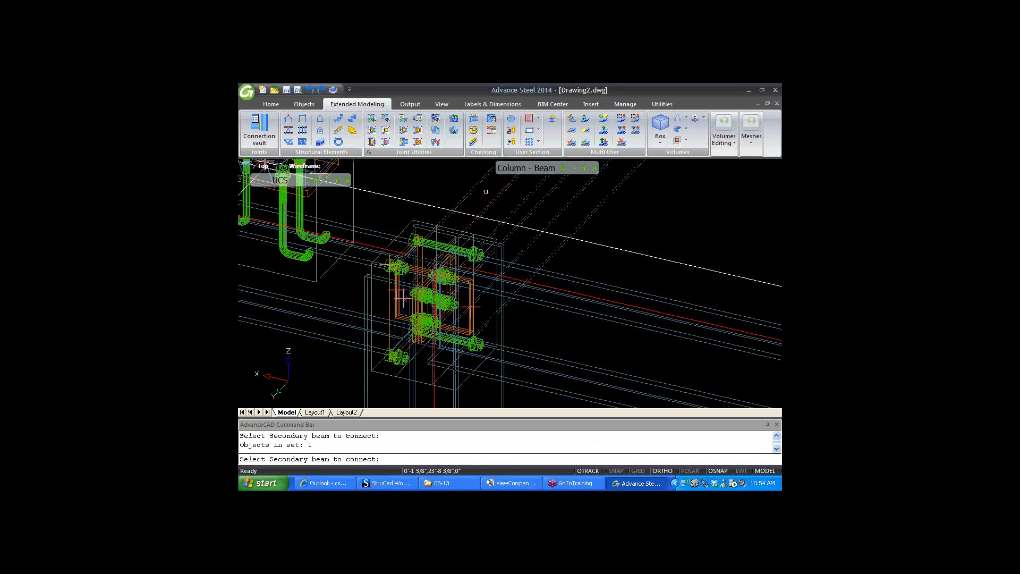
key(Return)
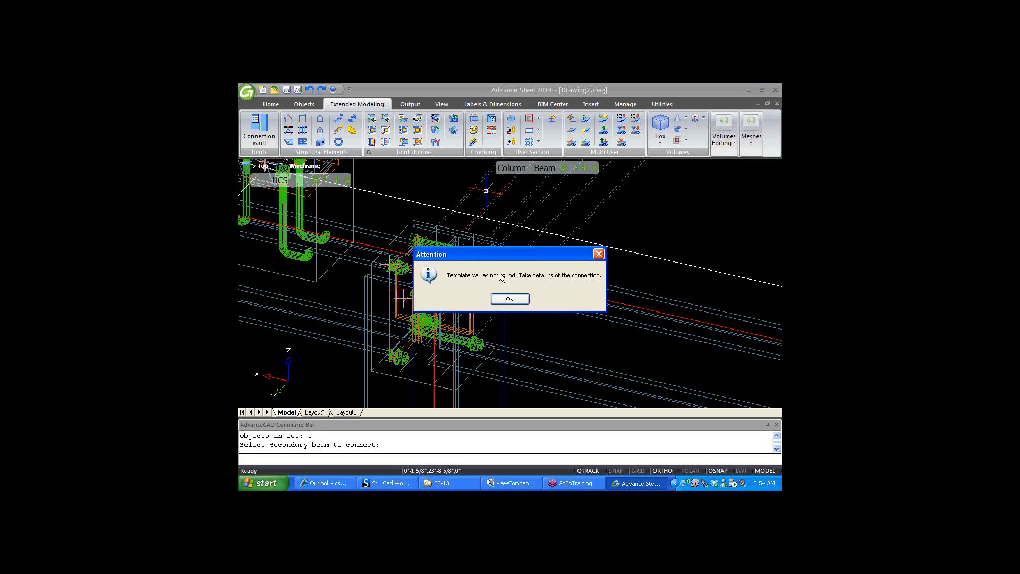
click(508, 299)
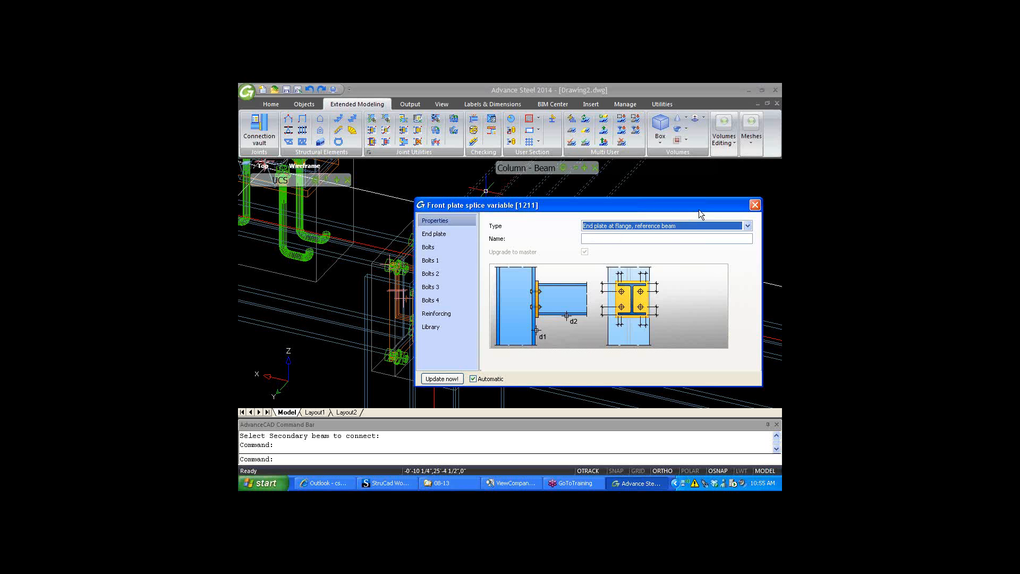
click(754, 205)
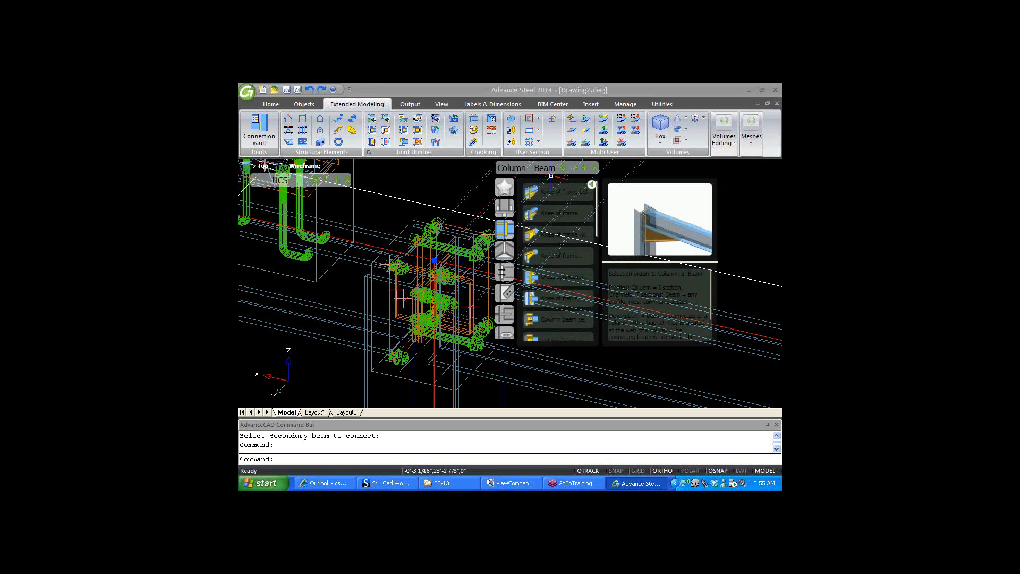
- Examine the joint types offered in the Column - Beam, Plates at beam and Platform beams categories of the connection vault
scroll(546, 194, up, 3)
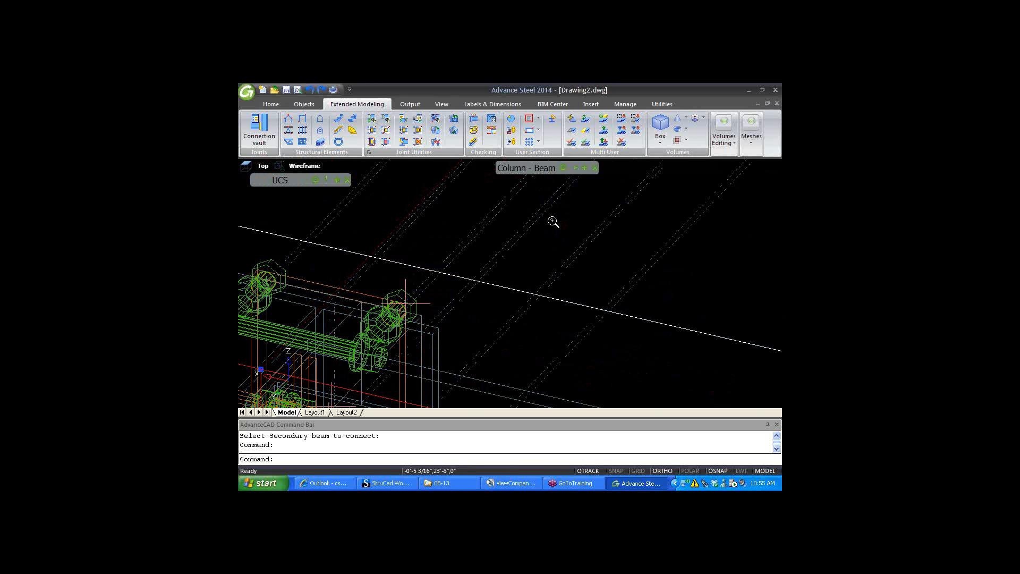
scroll(551, 221, down, 2)
mouse_move(529, 170)
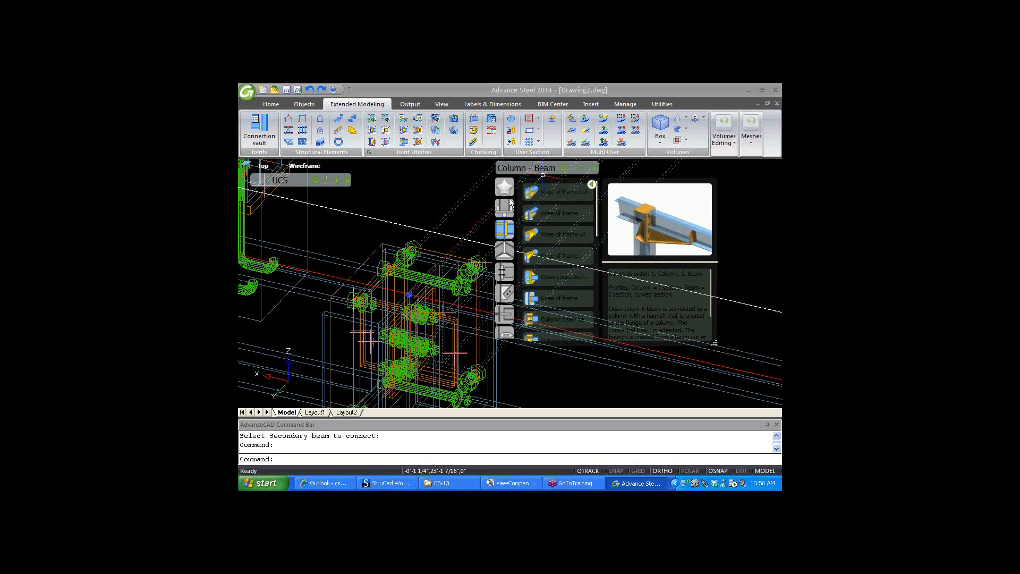
mouse_move(527, 213)
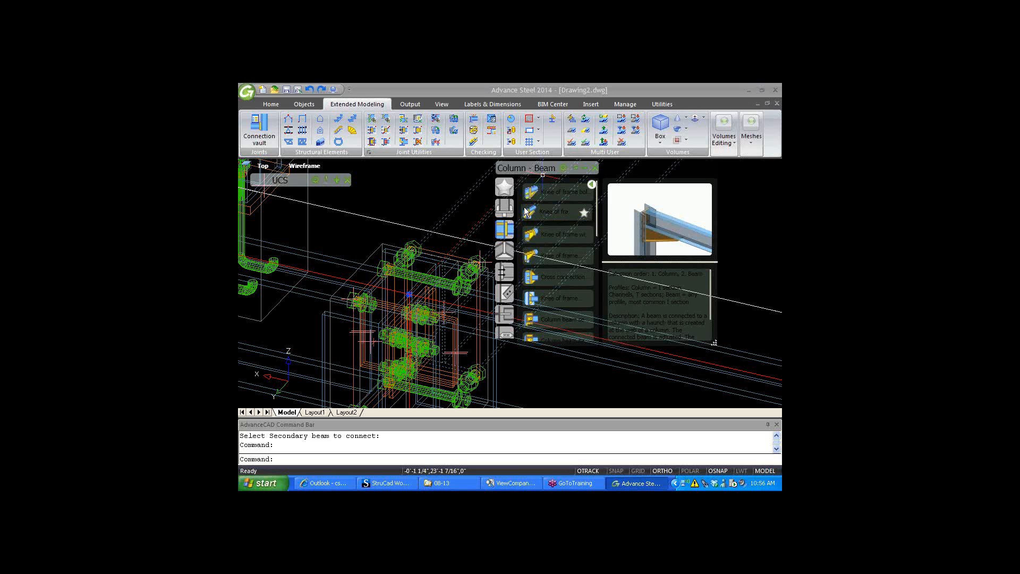
scroll(525, 211, down, 5)
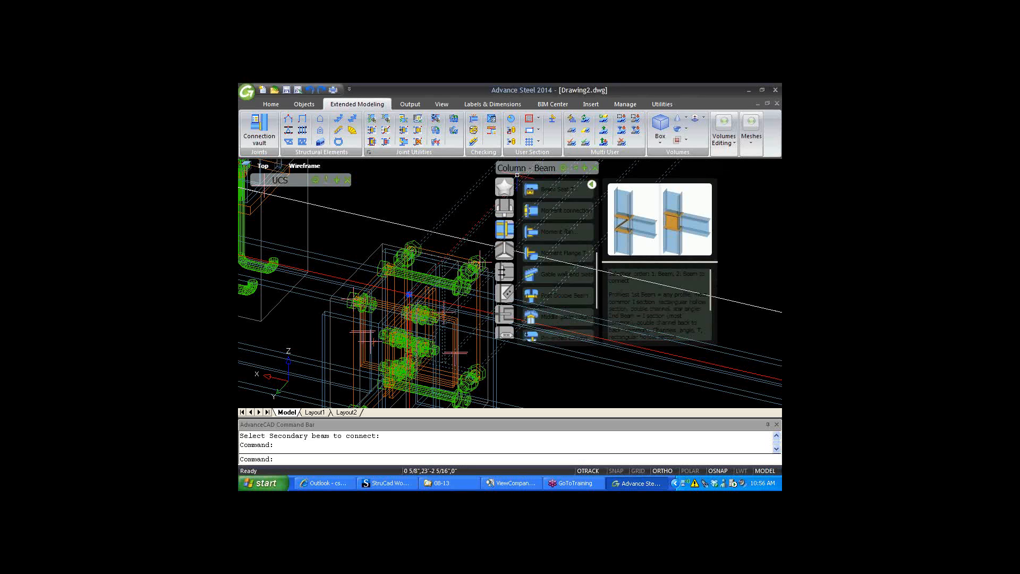
click(506, 208)
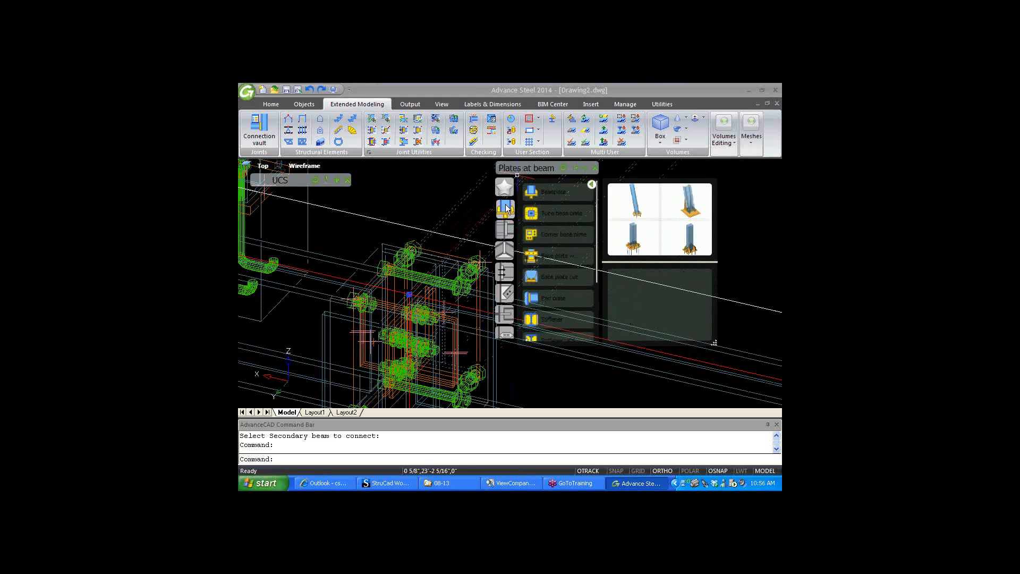
click(508, 232)
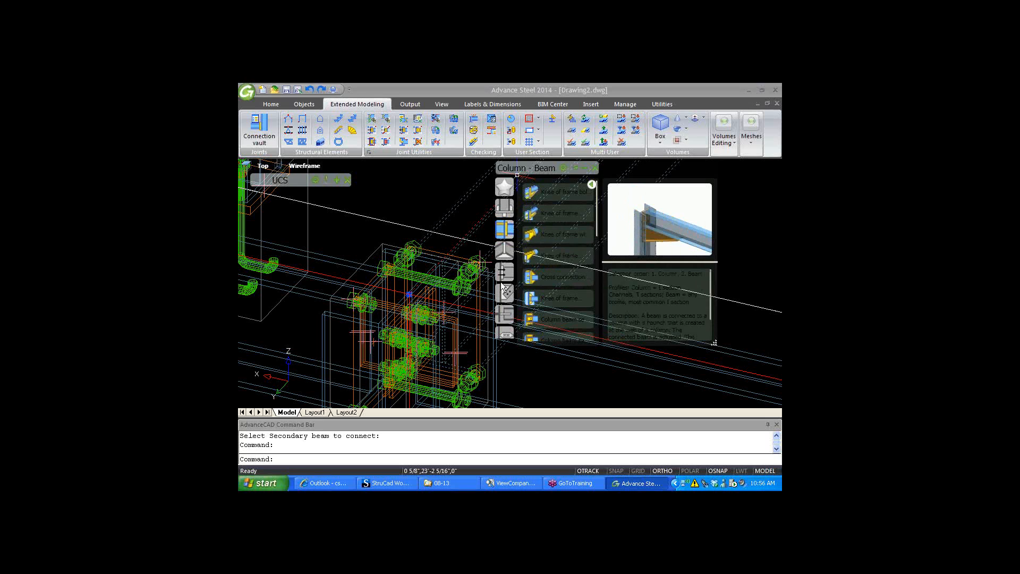
click(504, 208)
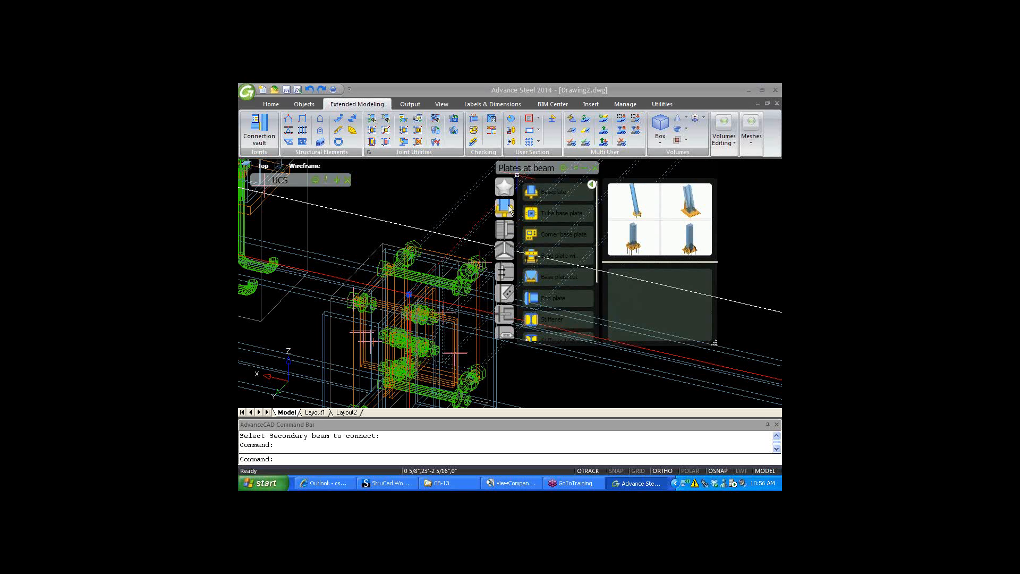
click(503, 272)
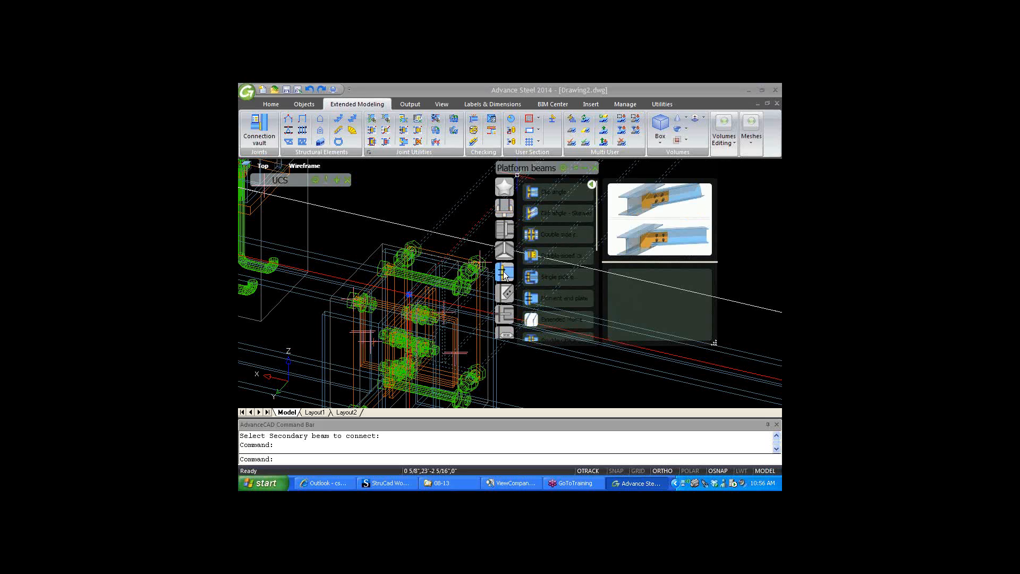
mouse_move(543, 282)
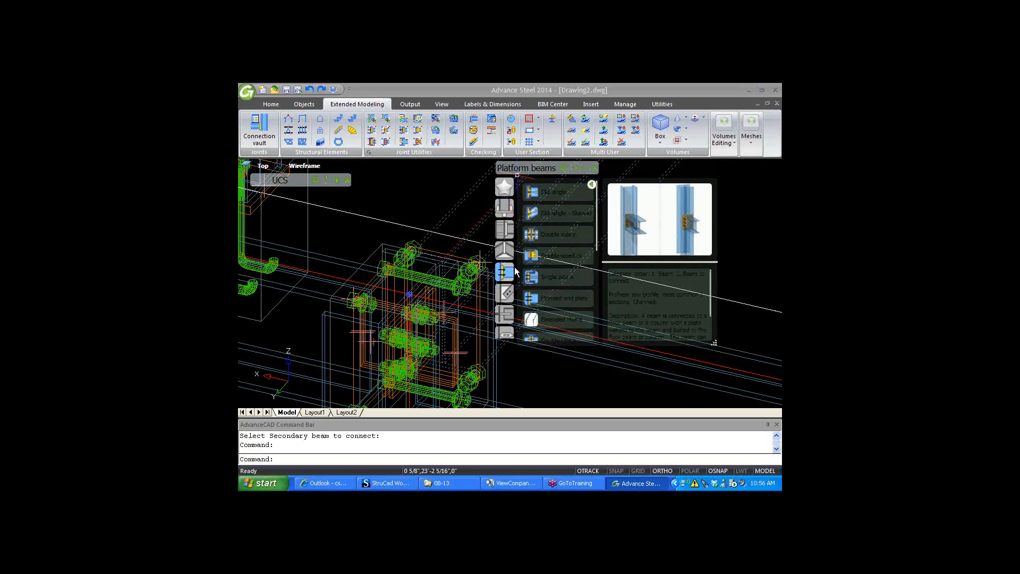
double_click(536, 275)
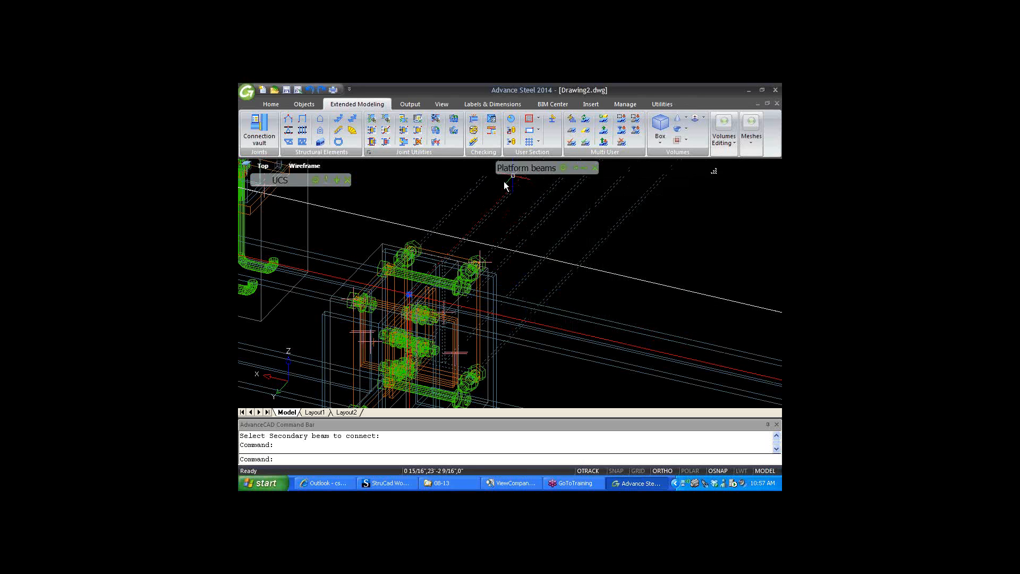
mouse_move(502, 179)
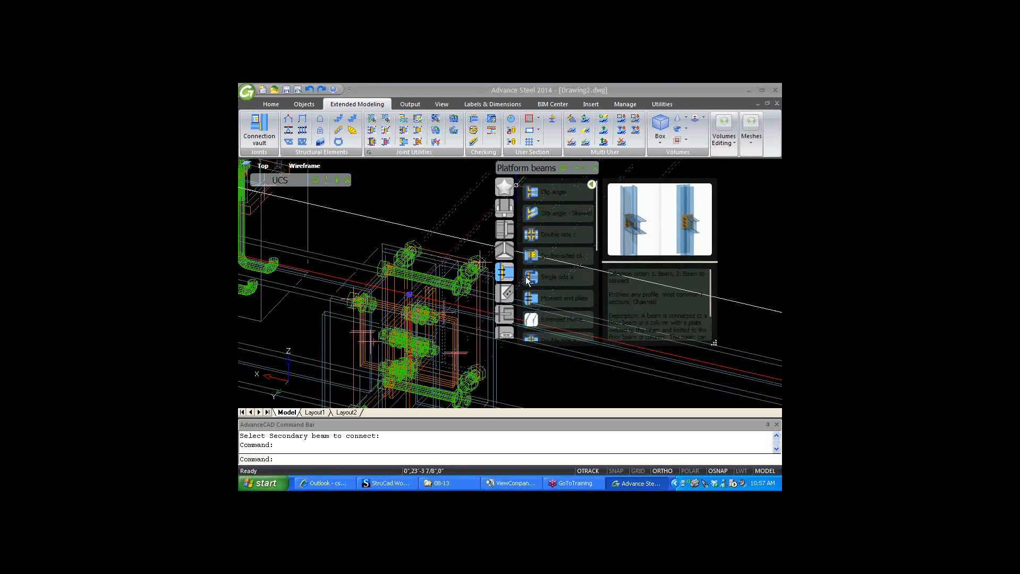
mouse_move(548, 276)
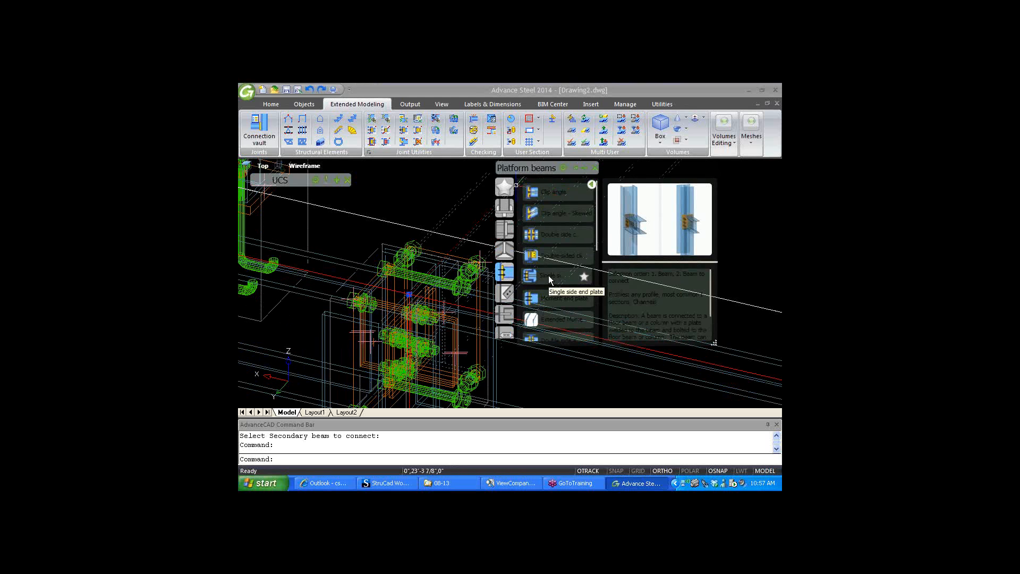
click(548, 275)
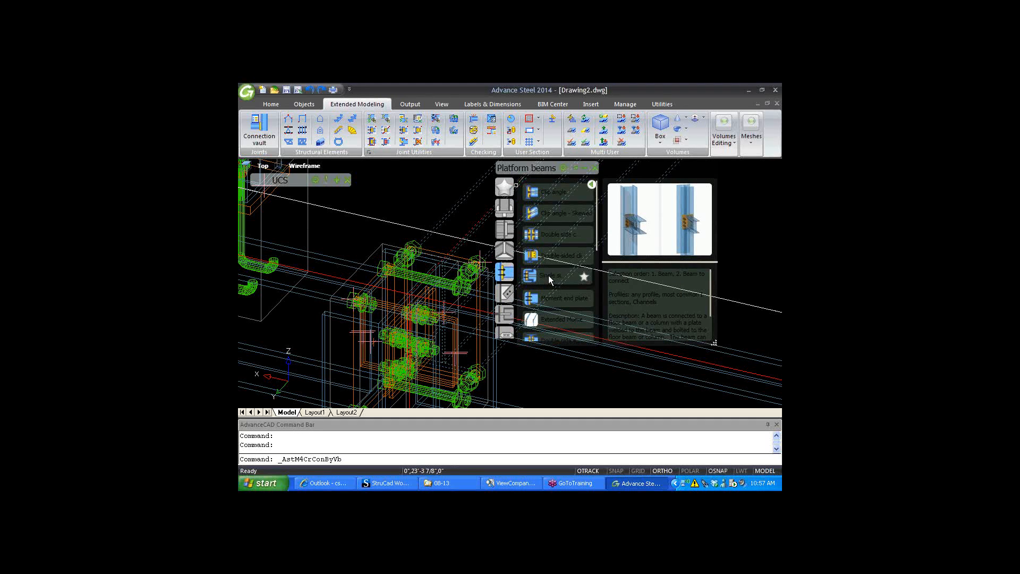
right_click(611, 256)
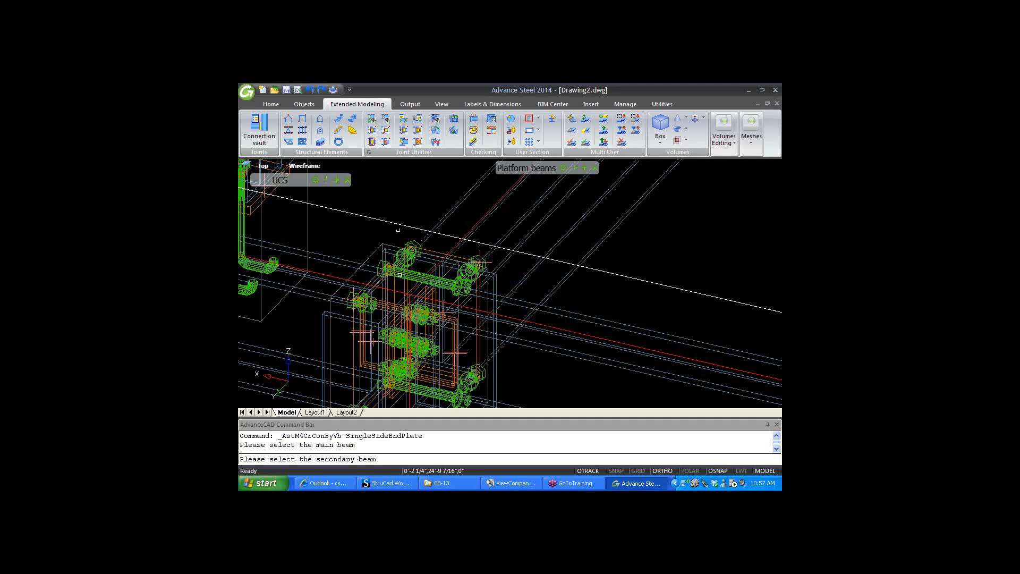
scroll(401, 220, down, 2)
scroll(401, 220, down, 2)
key(Escape)
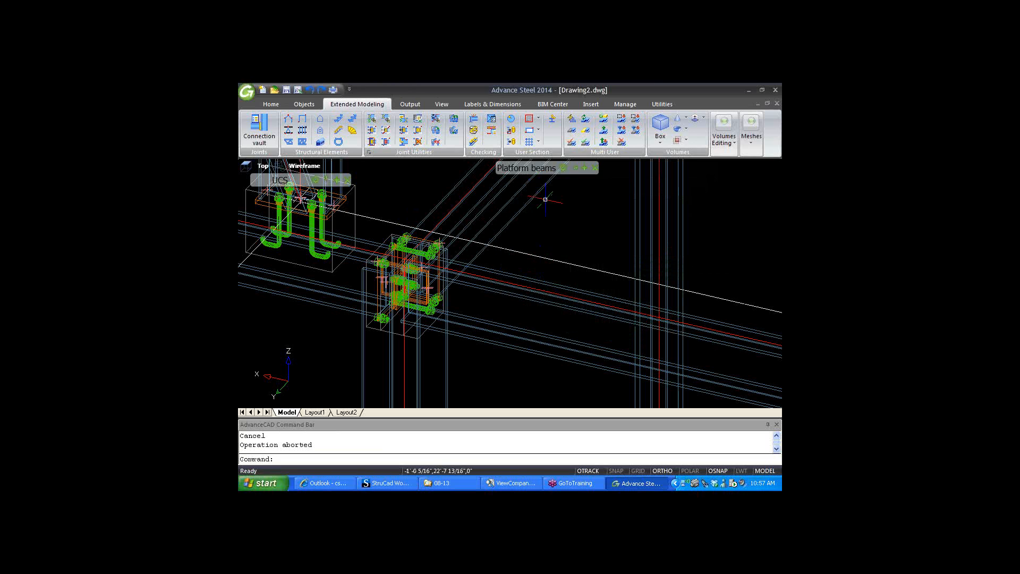
- Move the Platform beams connection vault clear of the steel frame, leaving the column joint beside the stair accessible
scroll(541, 236, down, 2)
scroll(535, 232, down, 2)
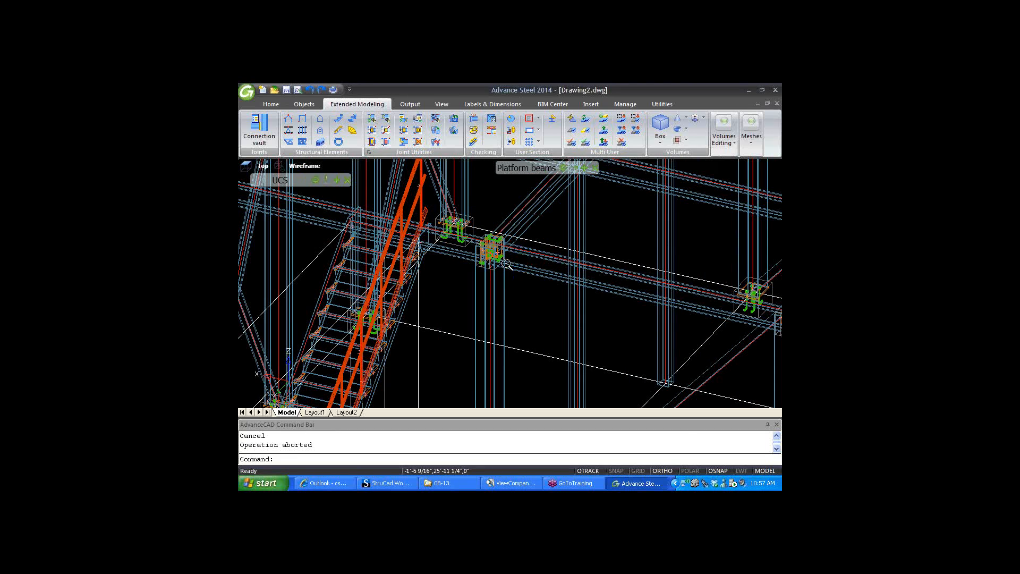
scroll(525, 270, down, 1)
scroll(523, 271, down, 1)
scroll(547, 271, down, 1)
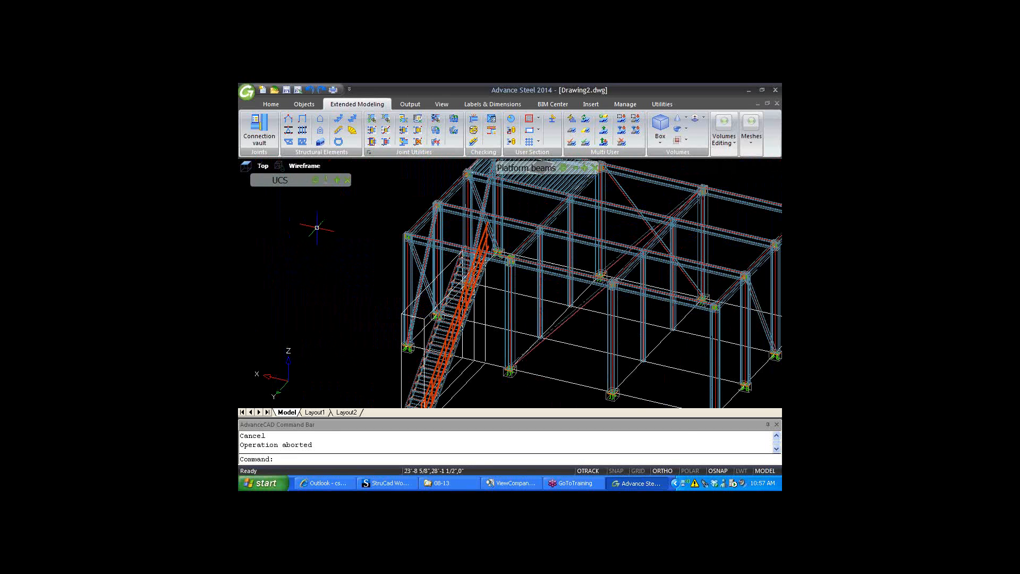
mouse_move(556, 166)
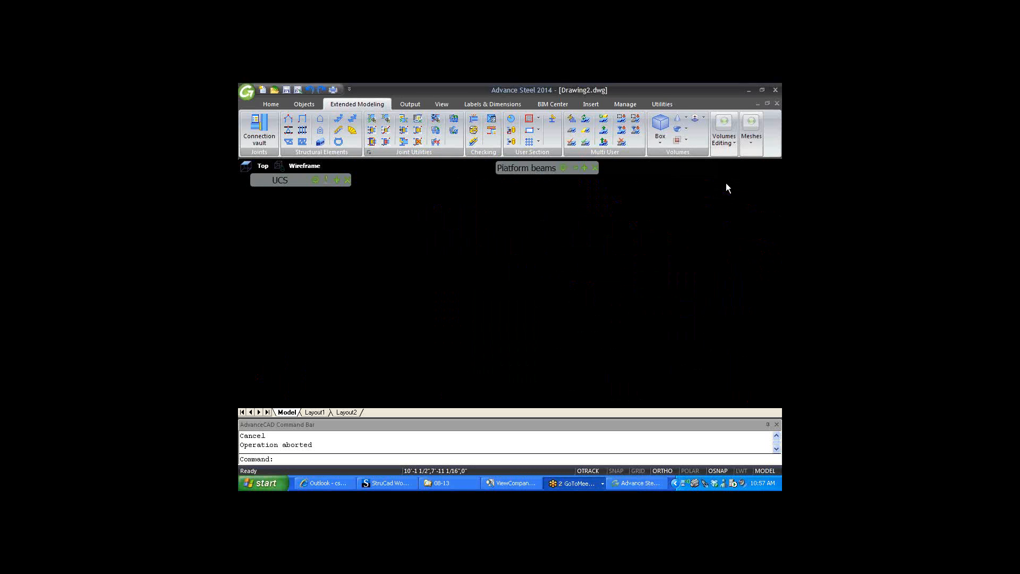
click(726, 183)
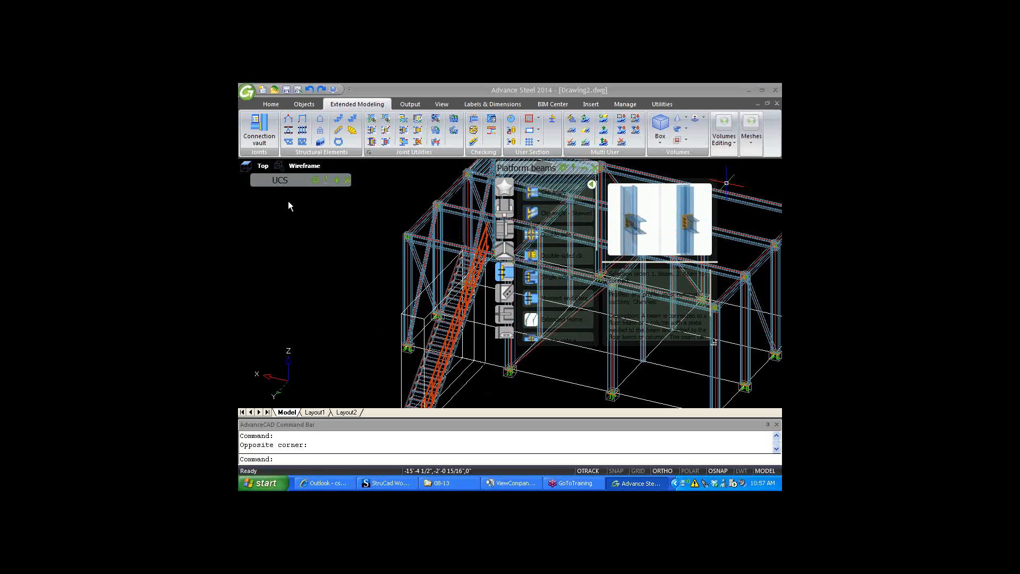
drag(544, 168, 288, 201)
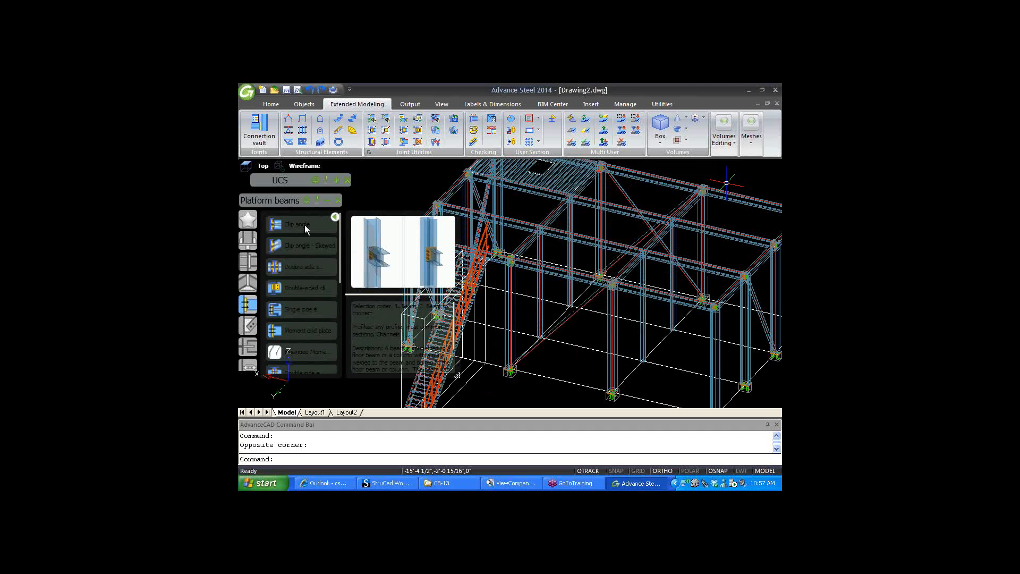
- Create a Single side end plate connection with the column beside the stair as main and the incoming beam as secondary, keeping the defaults
click(291, 307)
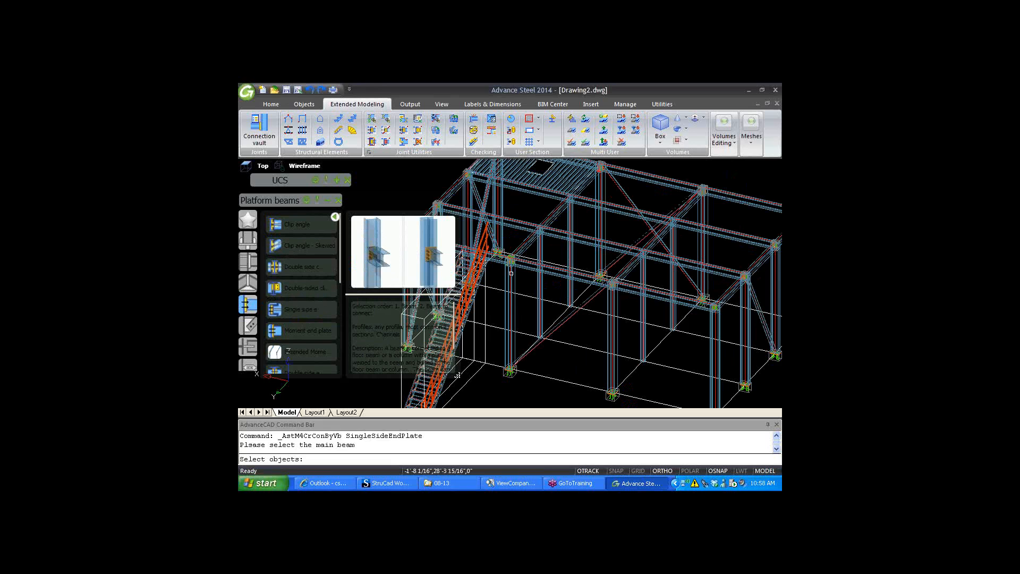
click(511, 273)
key(Return)
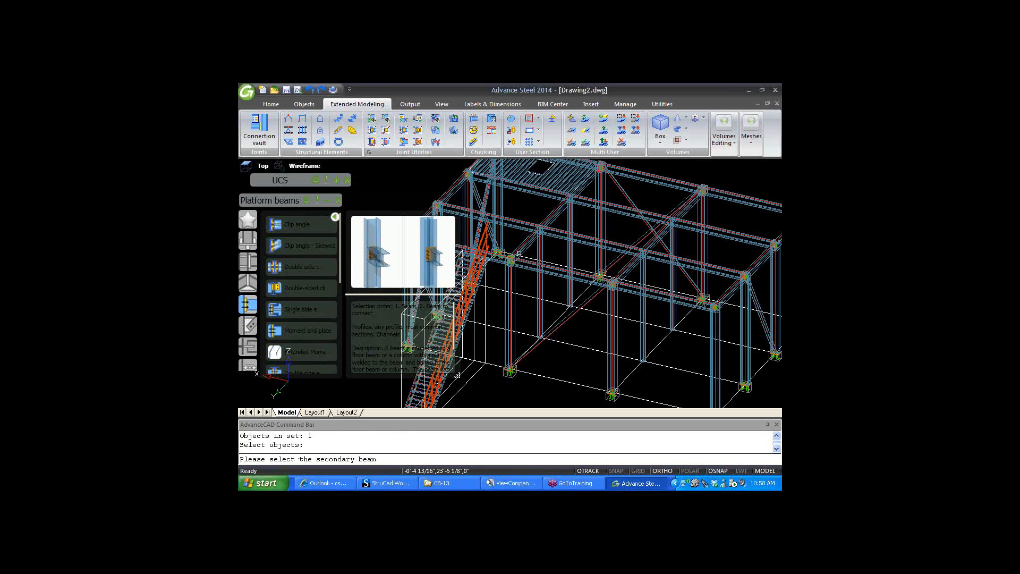
click(519, 251)
key(Return)
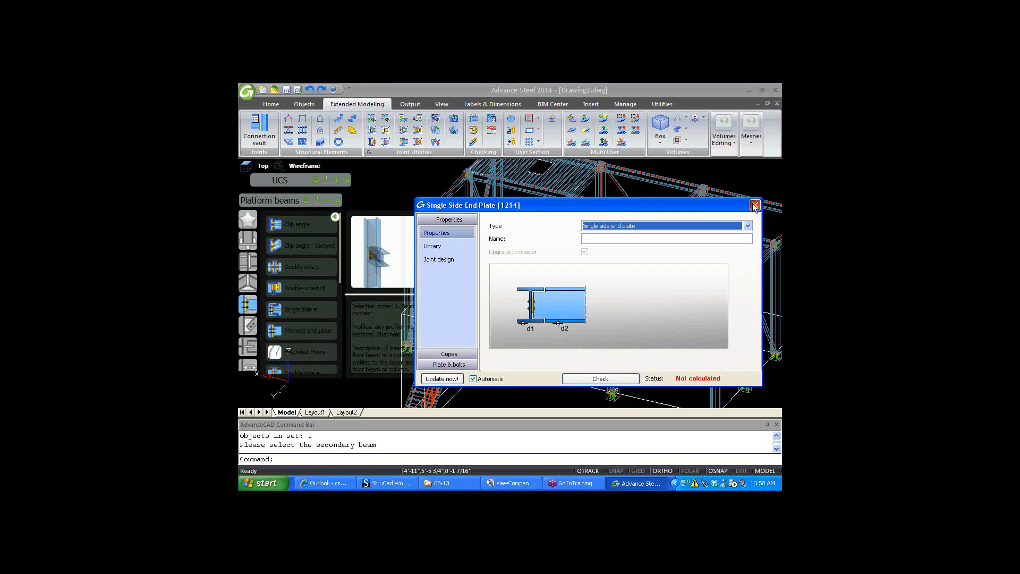
click(754, 205)
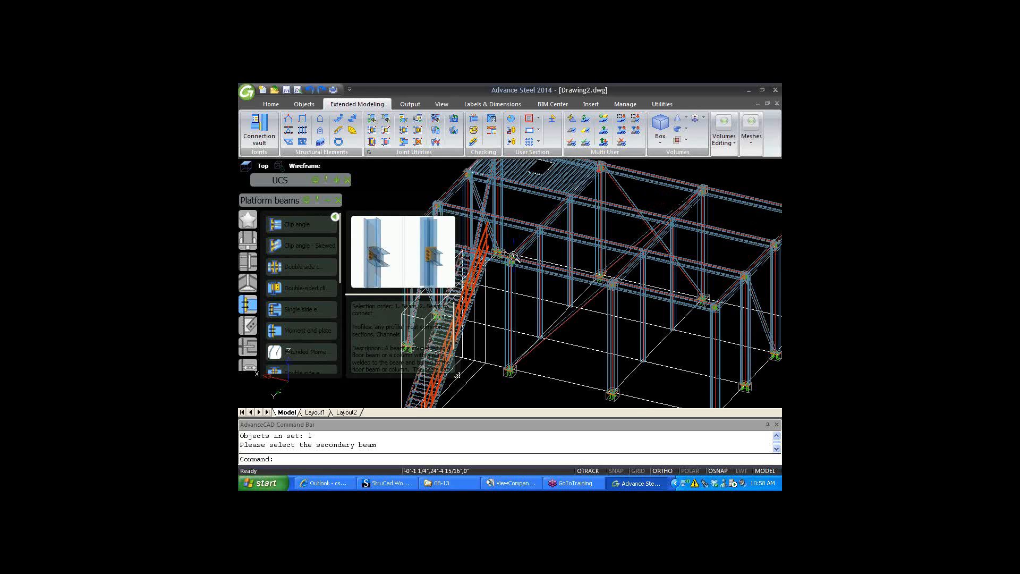
- Delete the long bolts running across the column joint beside the stair
scroll(514, 255, up, 2)
scroll(513, 256, up, 2)
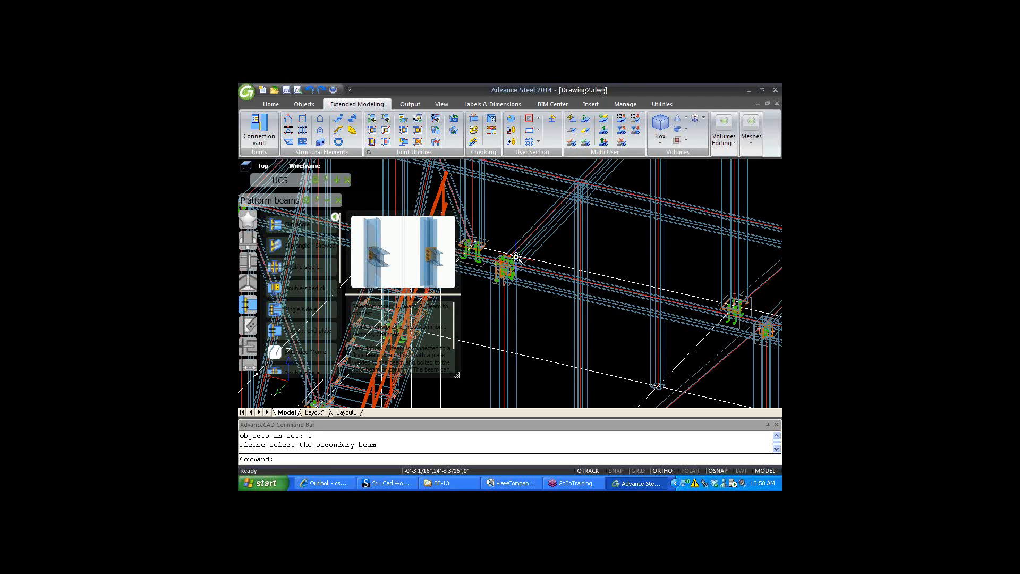
scroll(515, 257, up, 2)
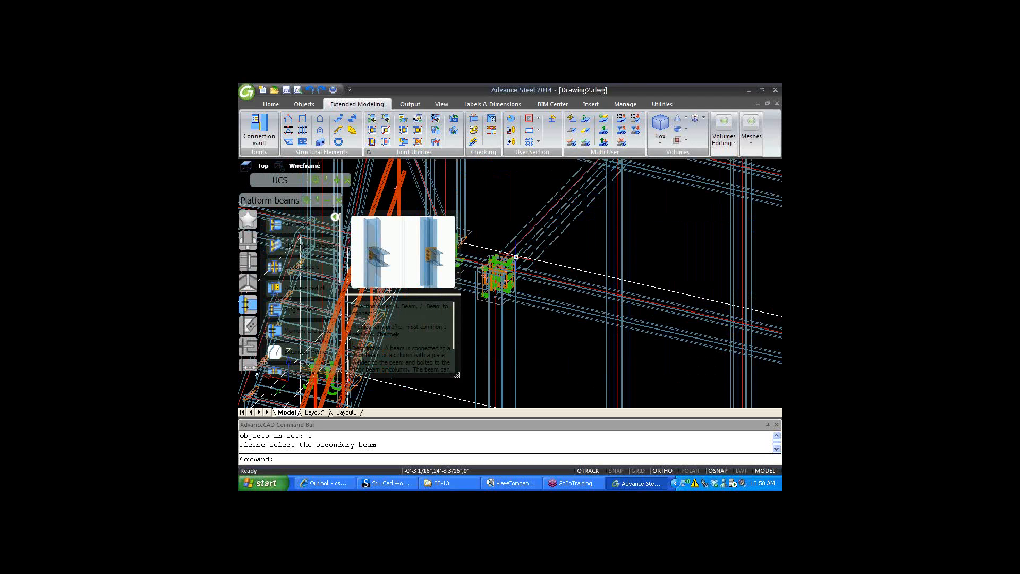
scroll(513, 260, up, 2)
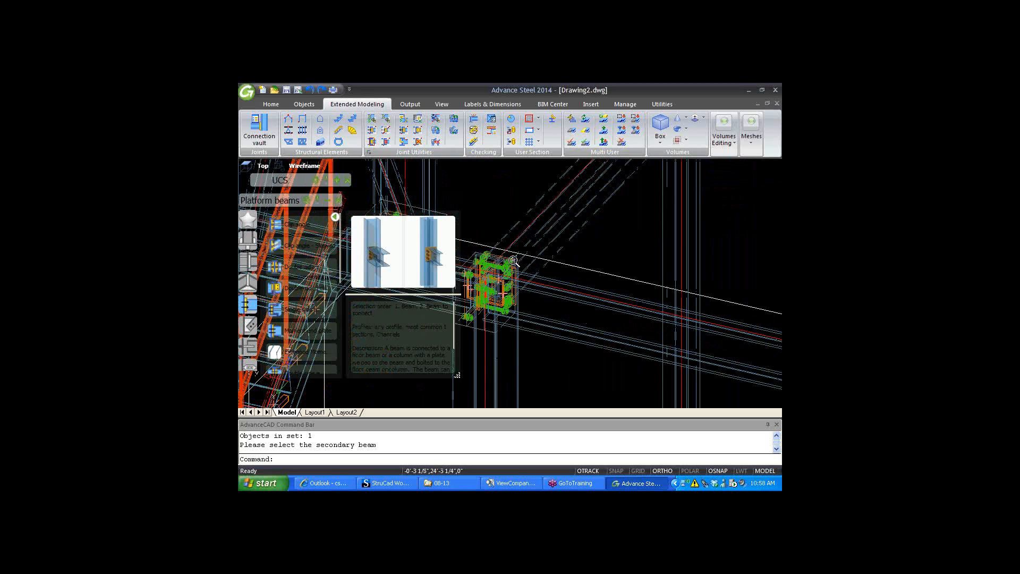
scroll(513, 261, up, 2)
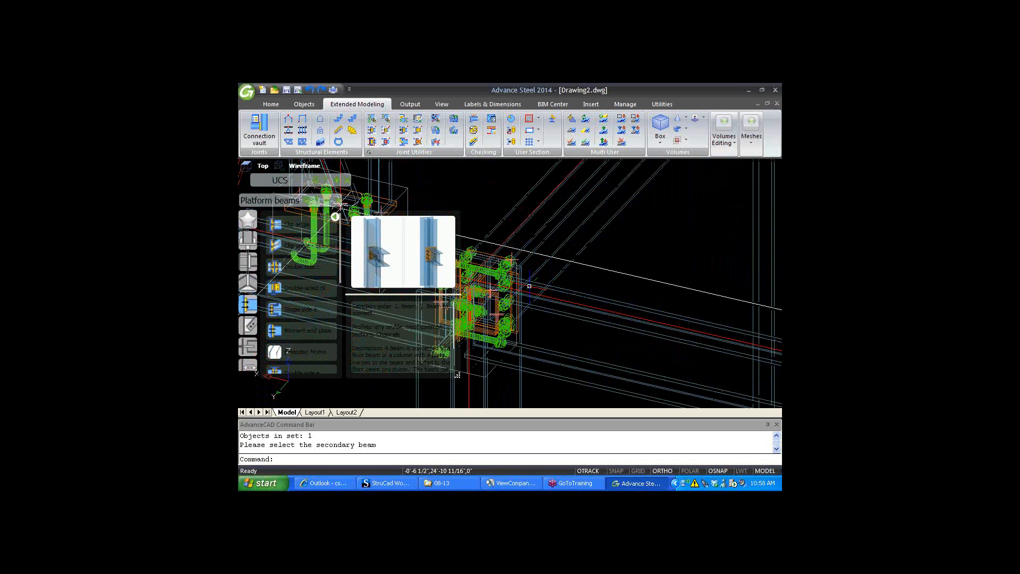
click(493, 272)
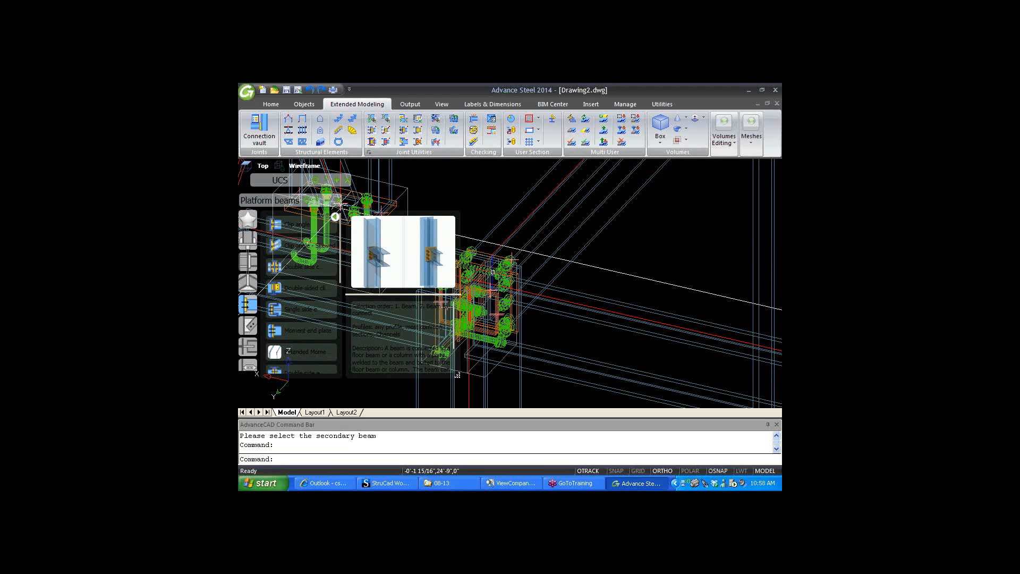
key(Delete)
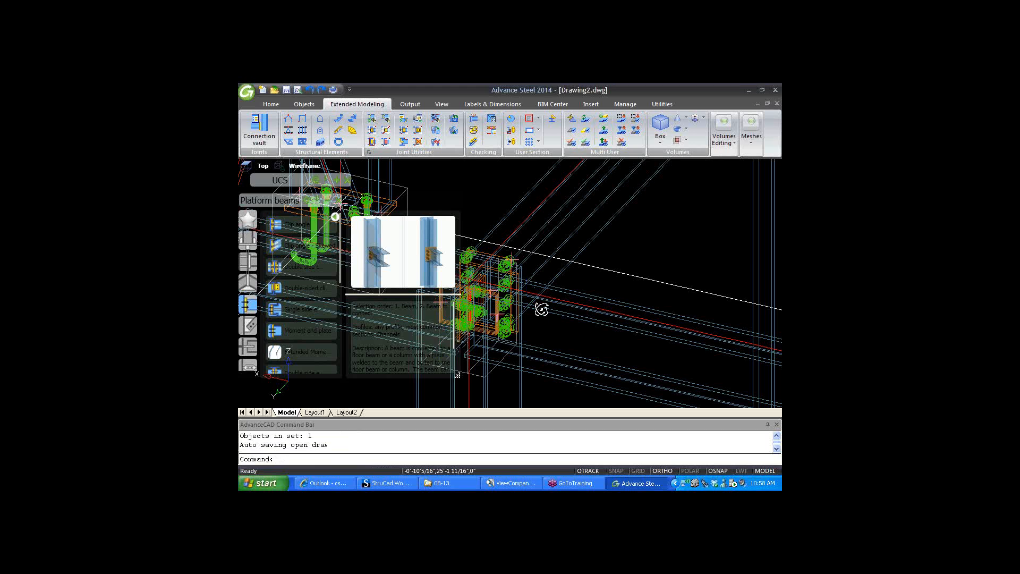
- Examine the beam-to-column joints around the platform frame from several sides, including the bolted plate at a frame corner
mouse_move(541, 309)
shift+middle_down()
mouse_move(509, 313)
mouse_move(521, 282)
shift+middle_up()
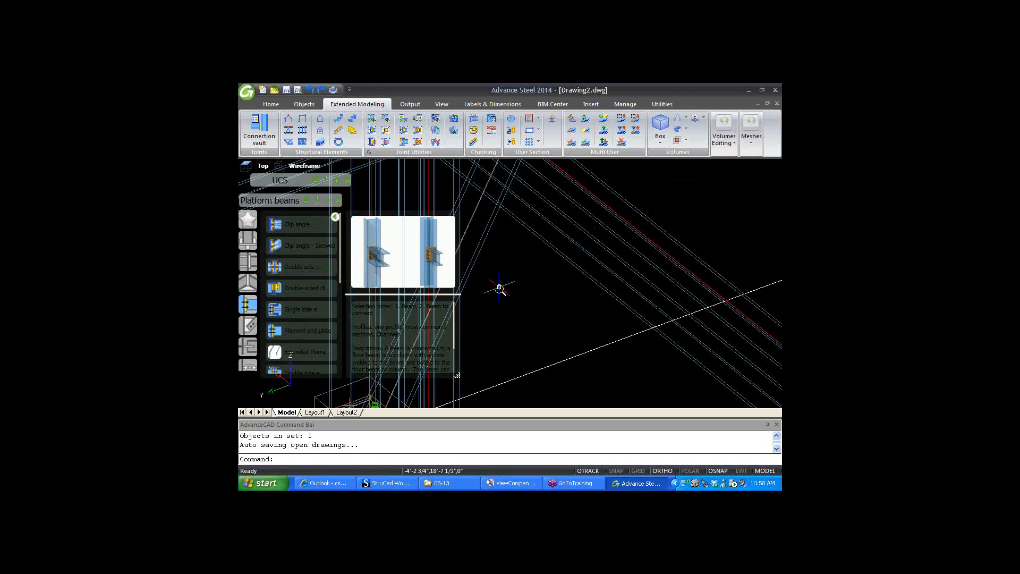
scroll(499, 288, down, 2)
scroll(510, 287, down, 2)
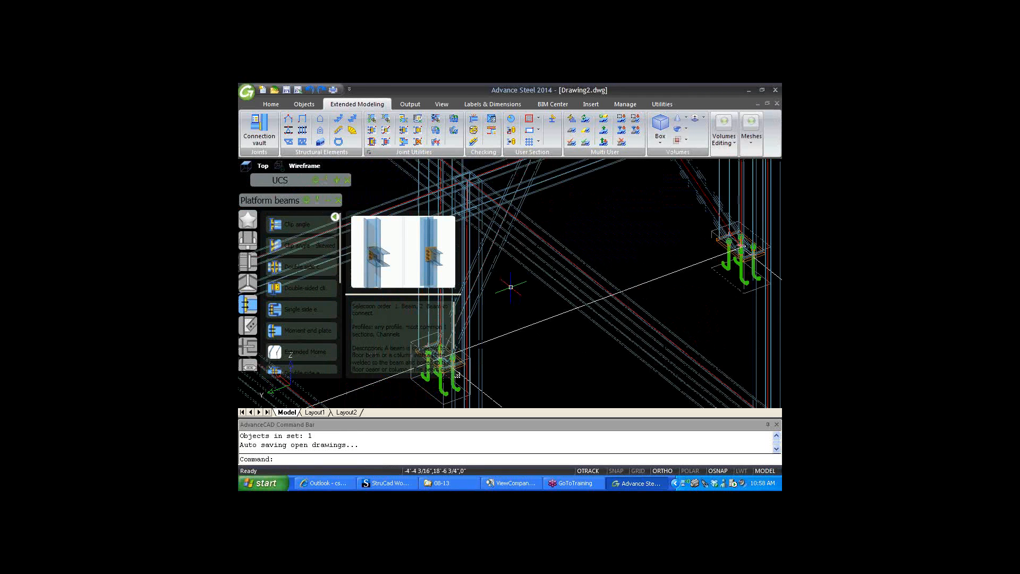
scroll(510, 287, down, 3)
scroll(520, 241, down, 6)
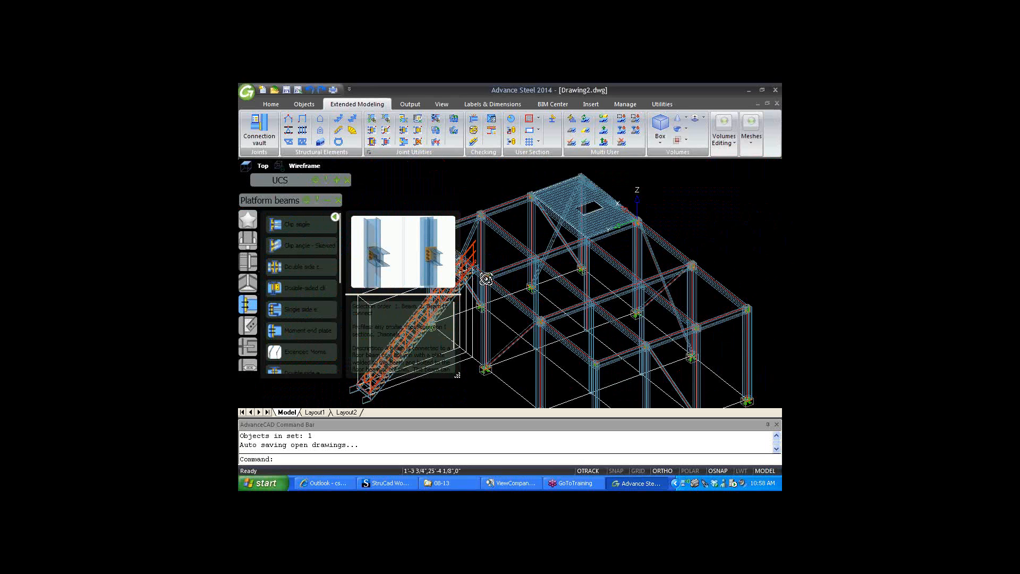
shift+middle_drag(485, 278, 477, 270)
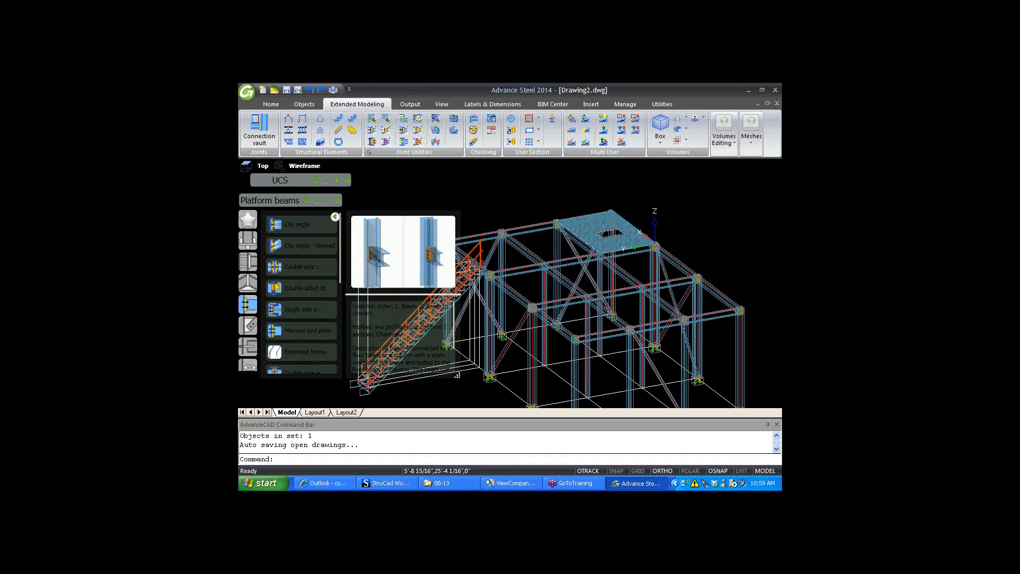
scroll(490, 275, up, 2)
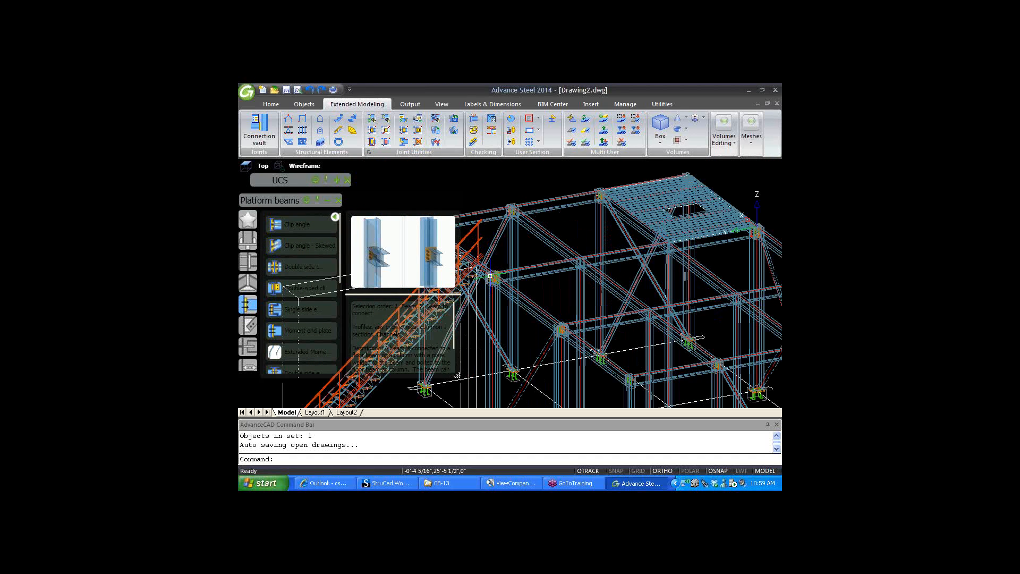
scroll(490, 276, up, 4)
shift+middle_drag(499, 273, 477, 277)
scroll(477, 277, down, 12)
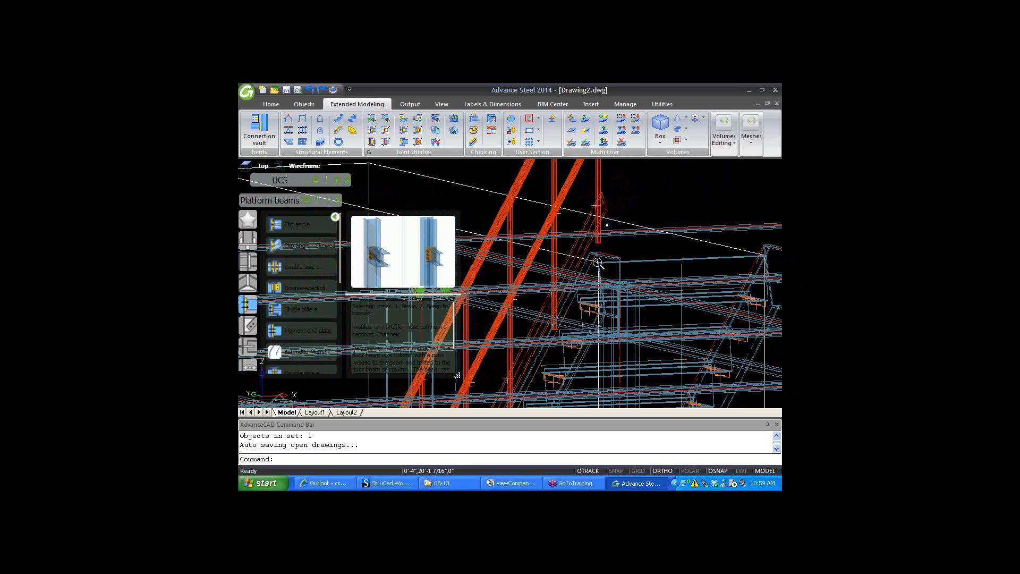
scroll(618, 254, up, 4)
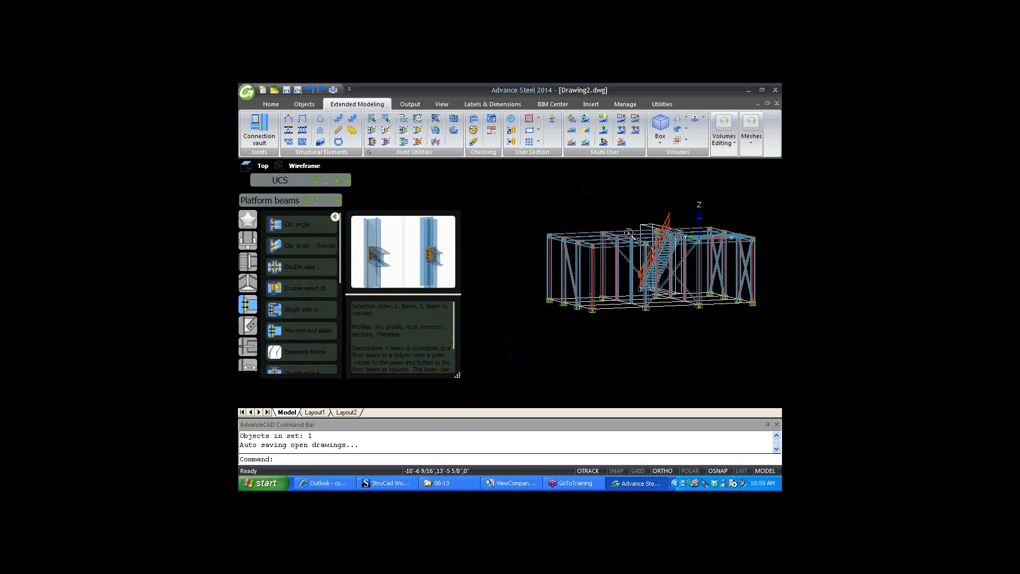
scroll(619, 229, up, 5)
scroll(562, 261, up, 4)
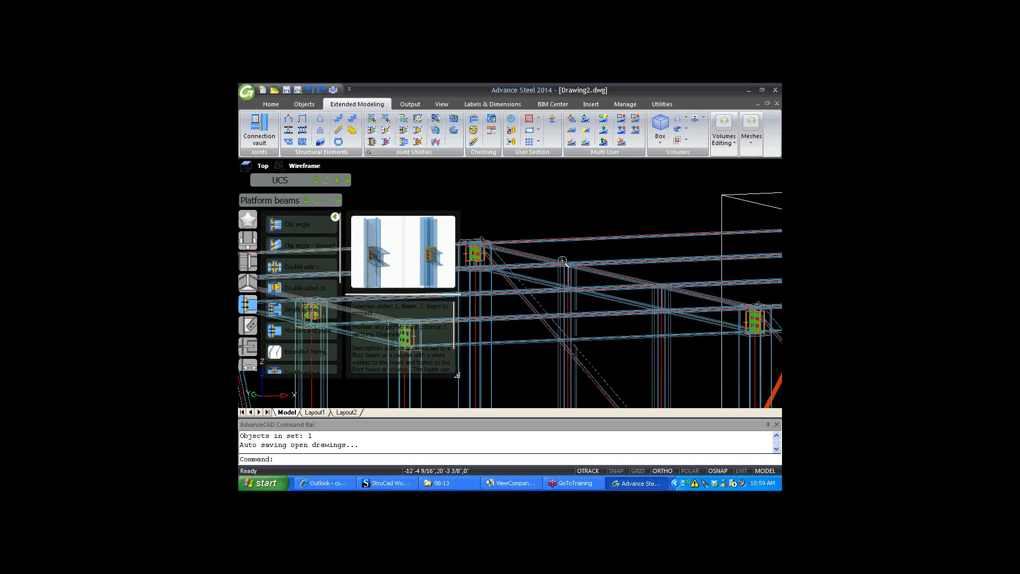
scroll(563, 261, down, 5)
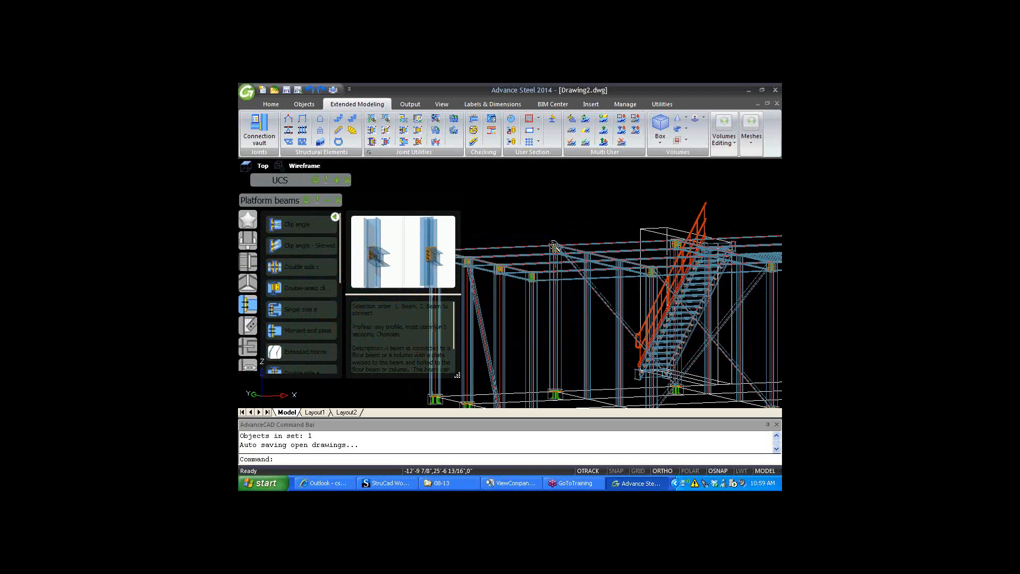
scroll(550, 250, up, 2)
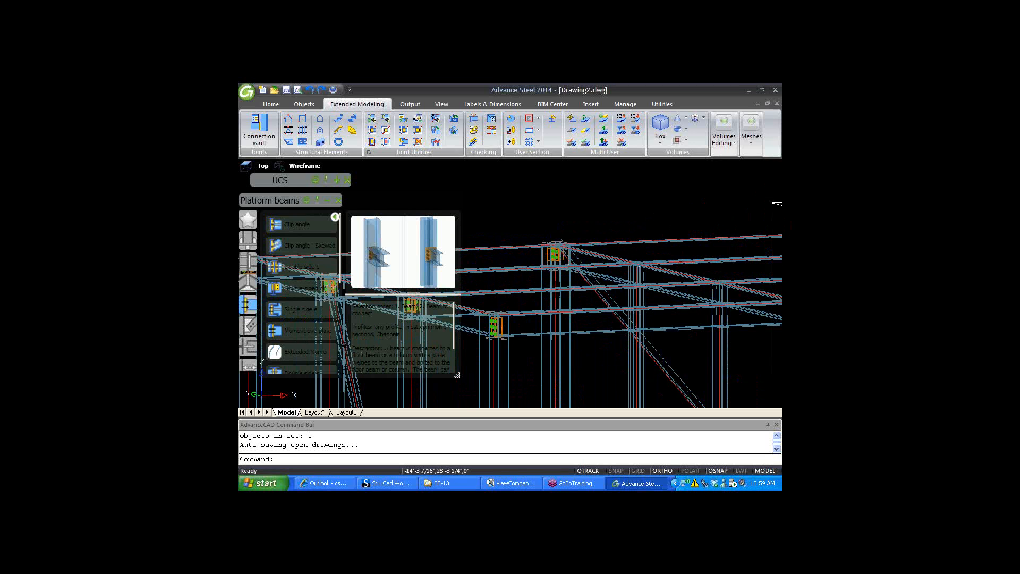
scroll(518, 255, up, 3)
scroll(517, 256, down, 2)
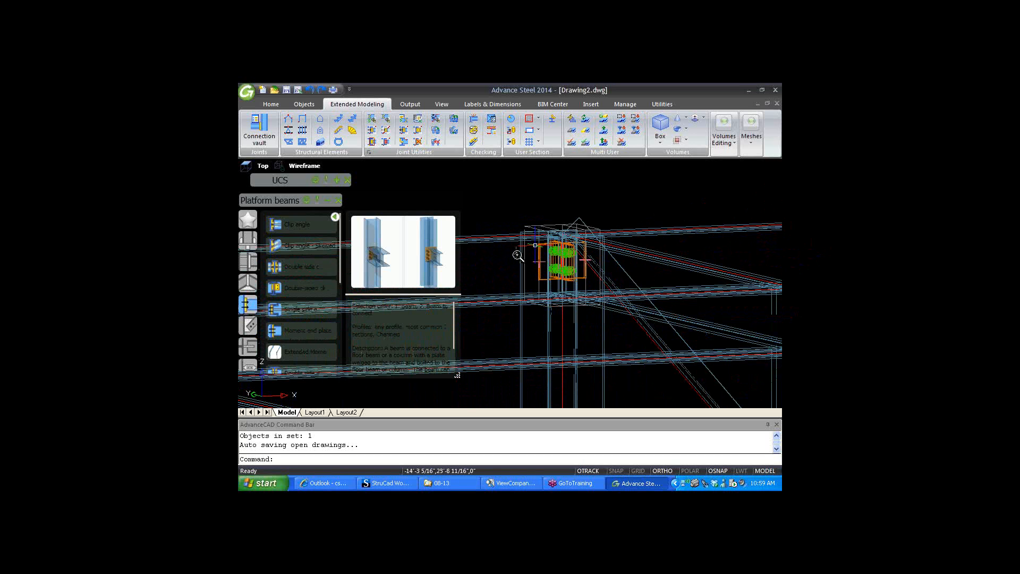
scroll(518, 256, down, 5)
- Inspect the plates and bolts of the column joint beside the upper end of the stair from different angles
shift+middle_drag(654, 255, 729, 244)
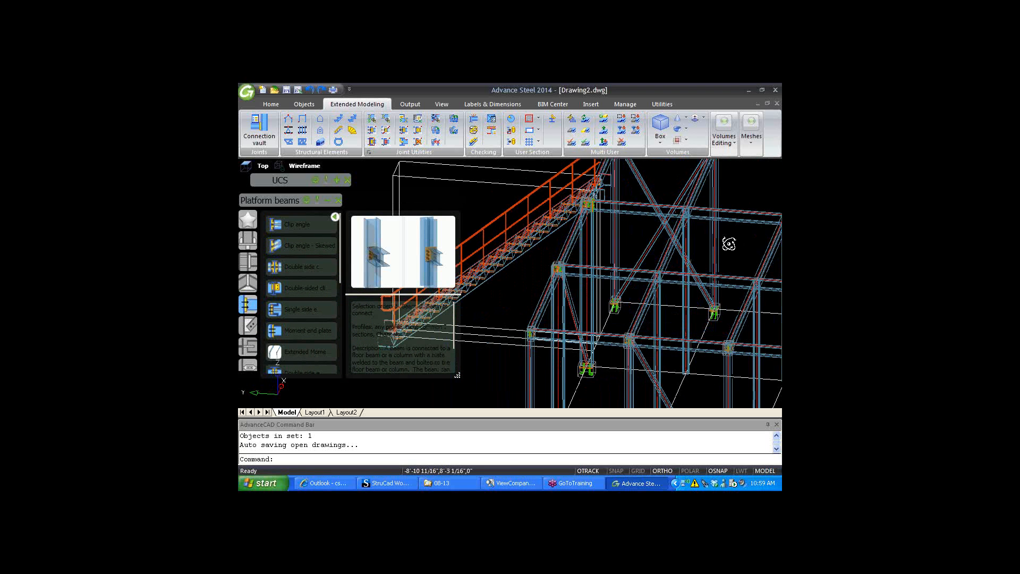
scroll(595, 197, up, 2)
scroll(594, 197, up, 2)
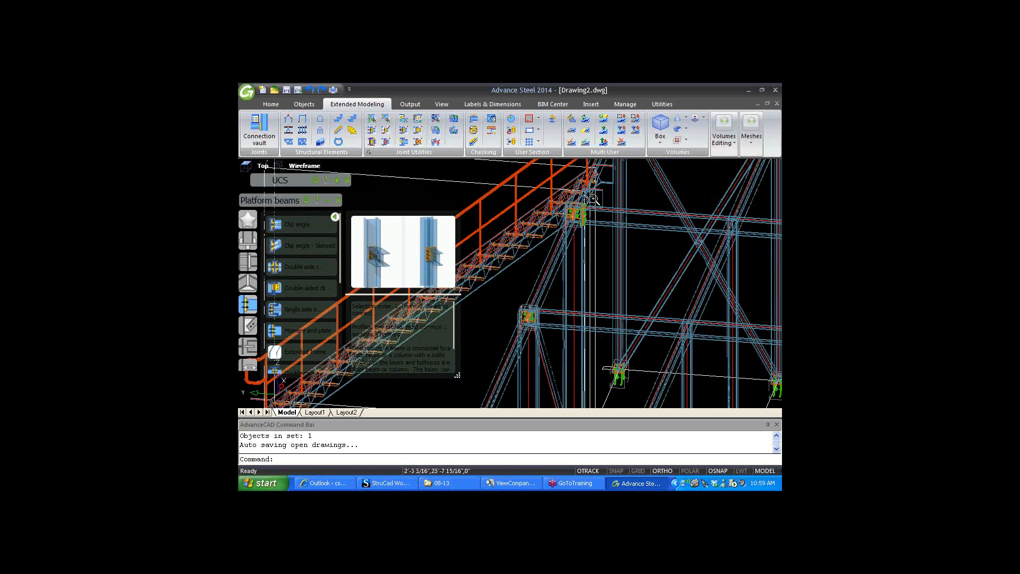
scroll(594, 199, up, 3)
shift+middle_drag(560, 242, 563, 287)
scroll(563, 288, down, 5)
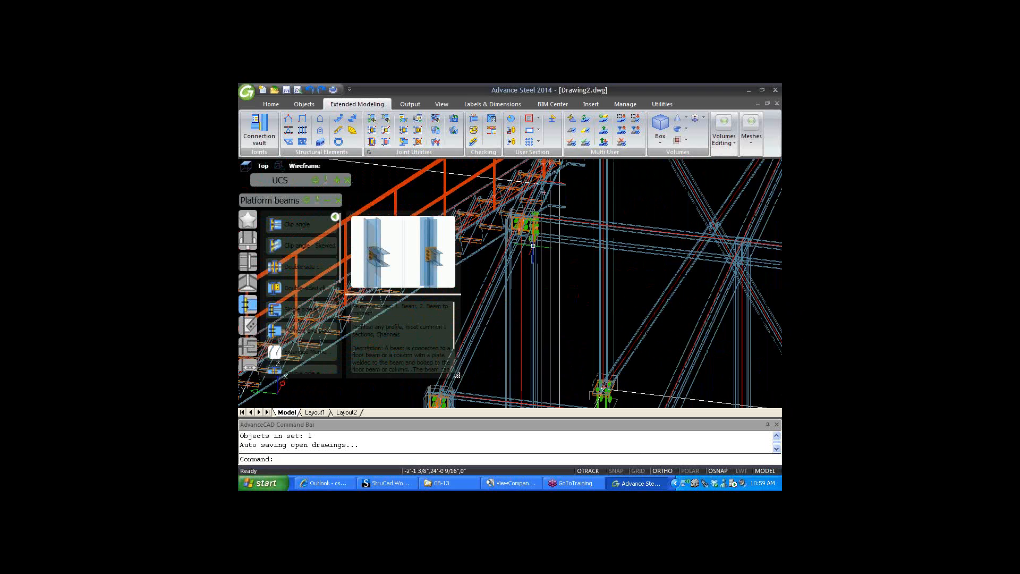
scroll(529, 219, up, 6)
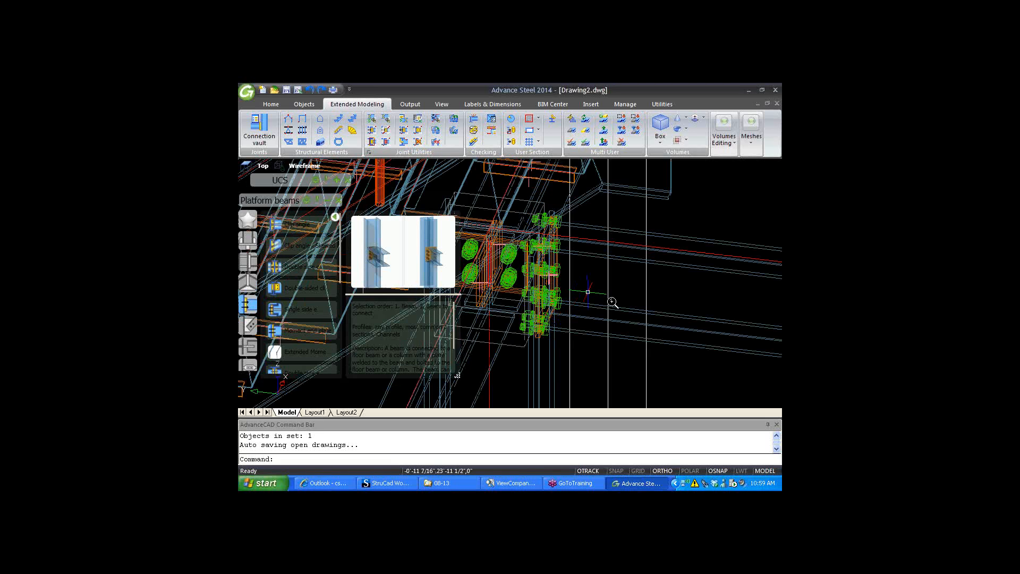
scroll(611, 302, up, 3)
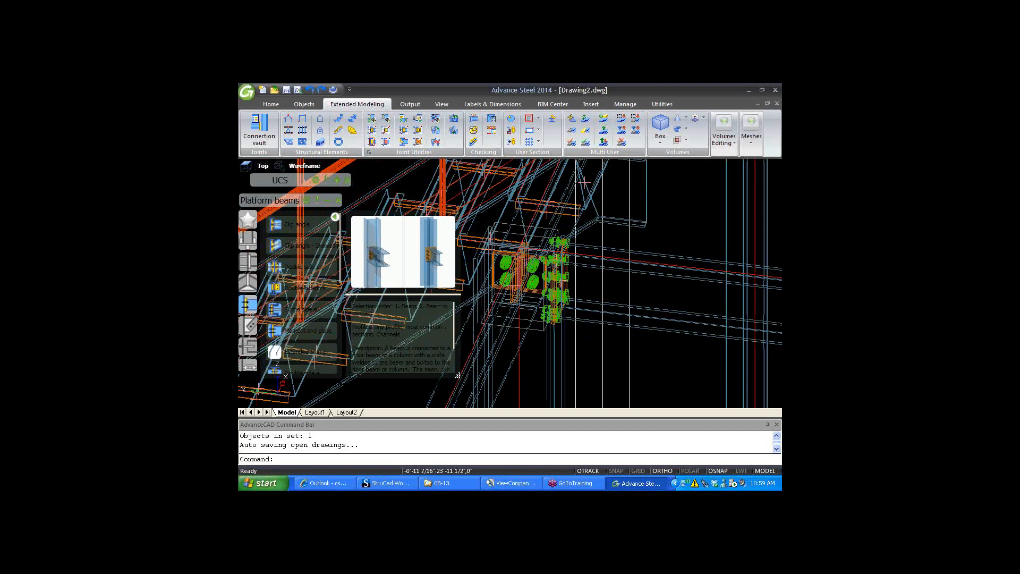
scroll(584, 183, down, 3)
shift+middle_drag(575, 294, 553, 283)
scroll(552, 283, up, 1)
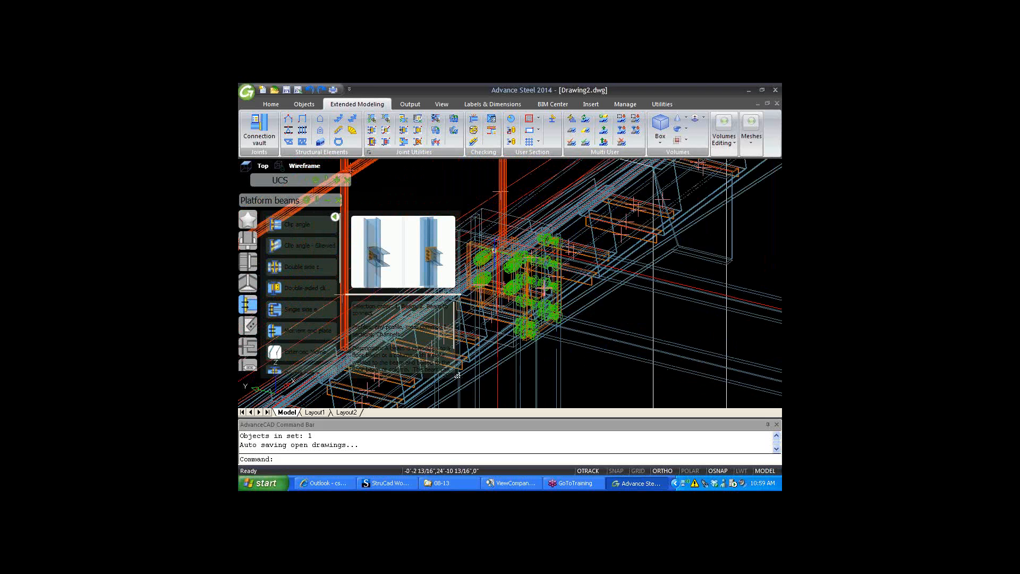